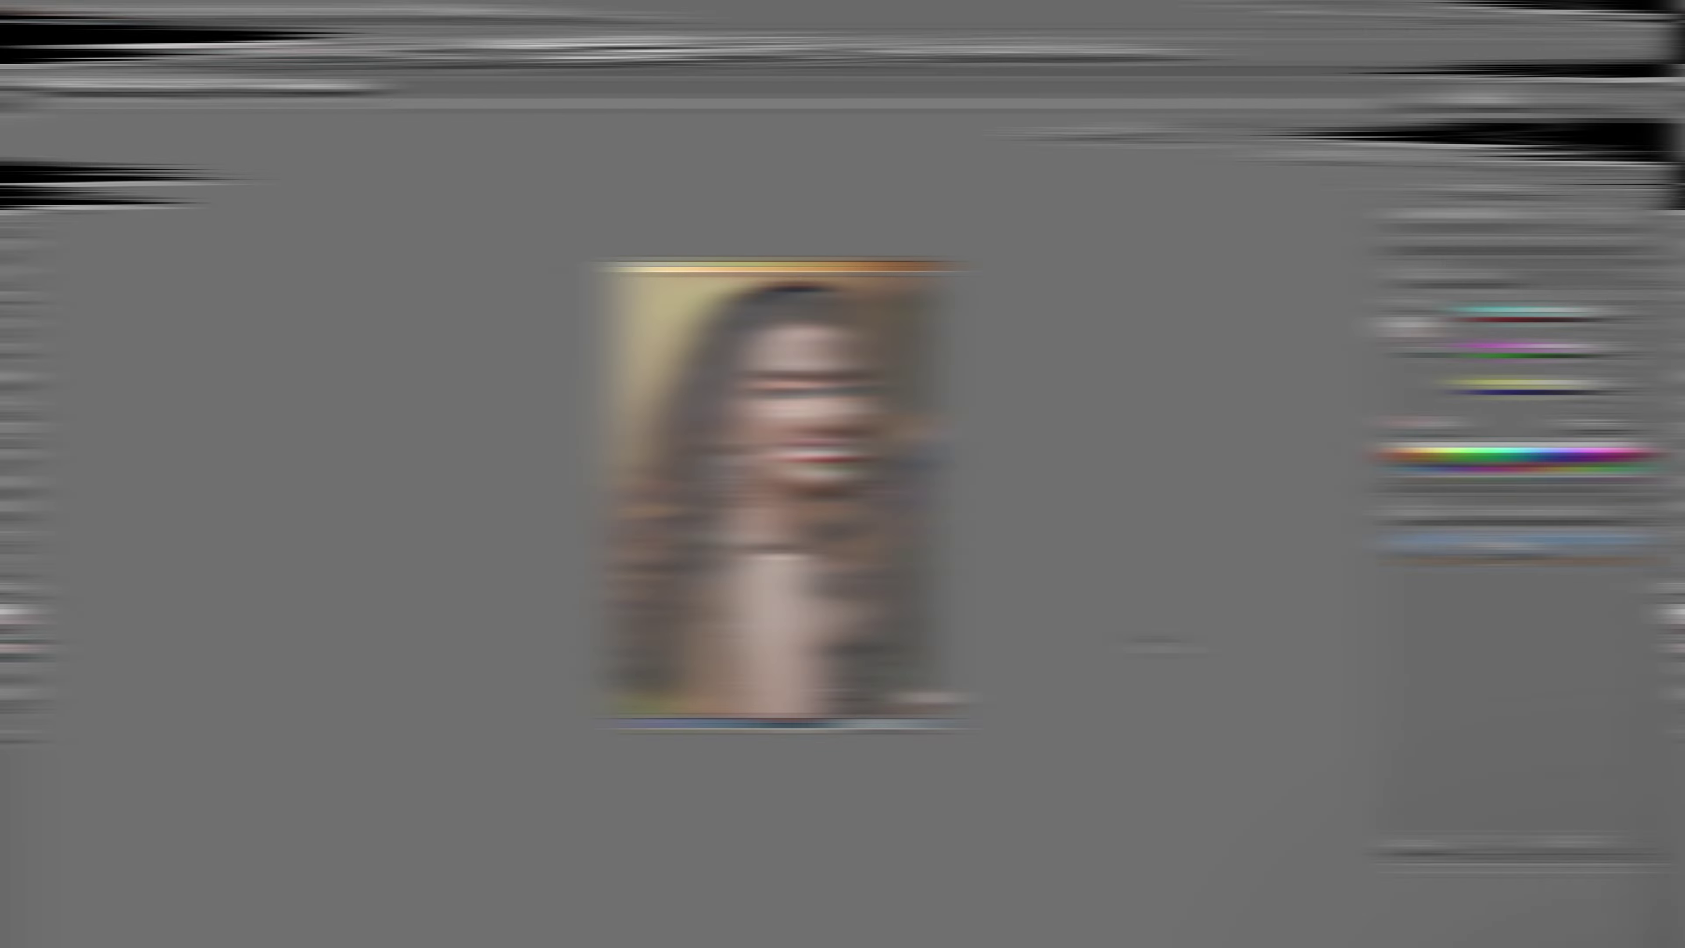
- Select the portrait photo on the artboard and copy it
{"action": "left_click", "coordinate": [776, 571]}
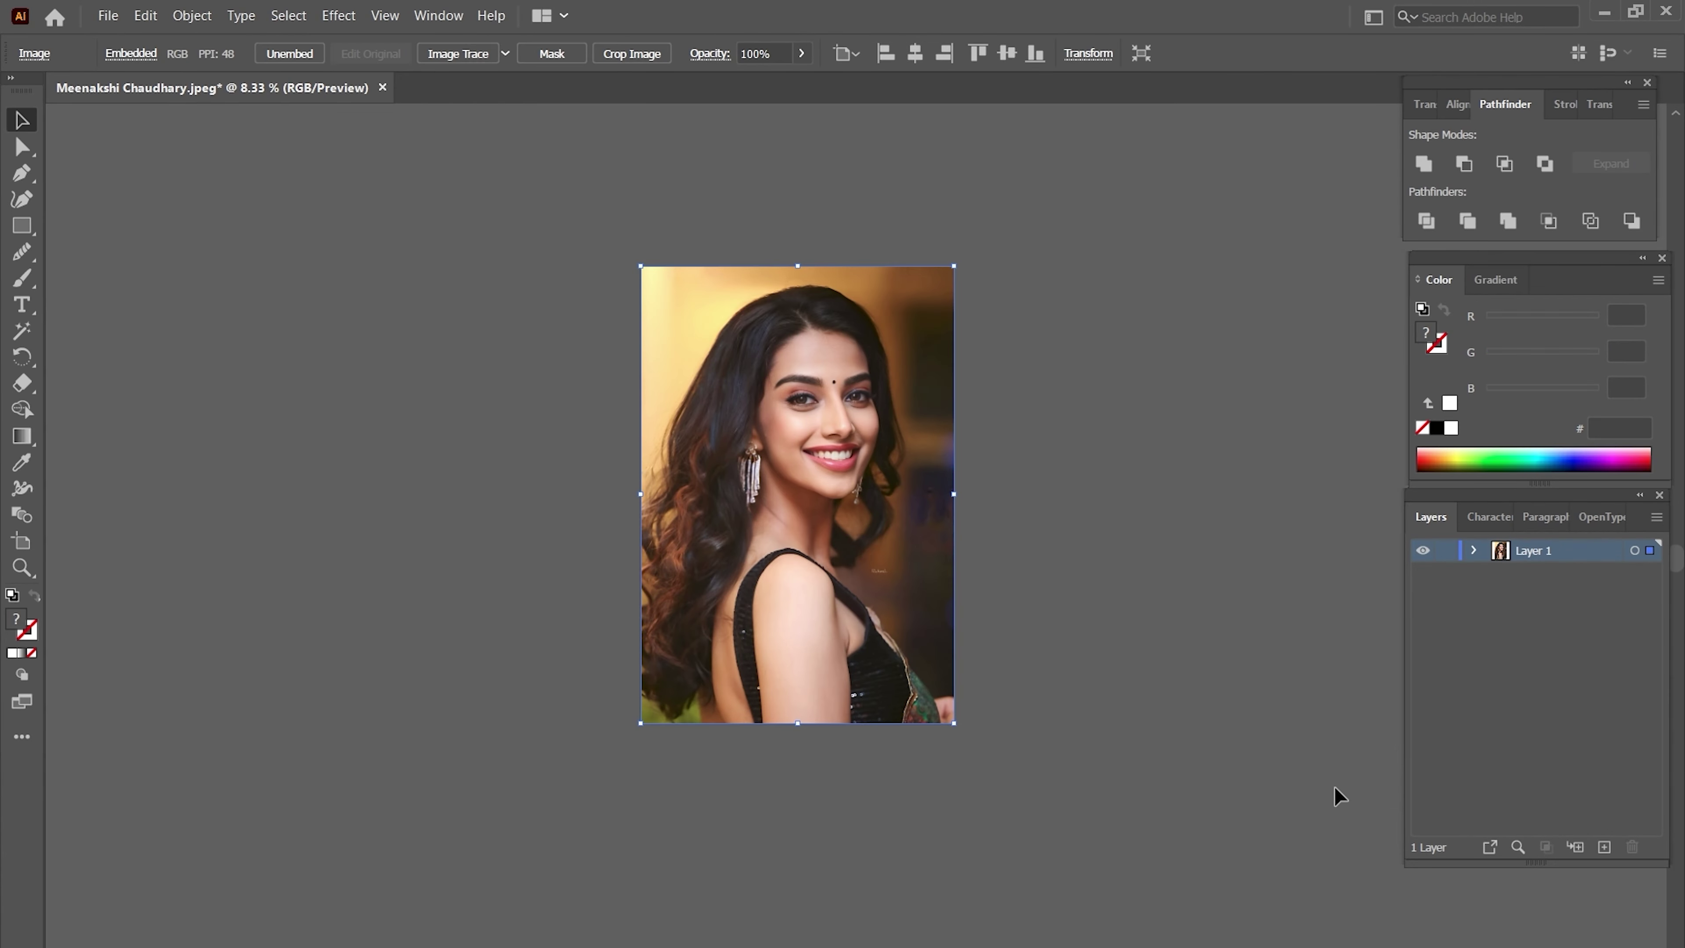
{"action": "left_click", "coordinate": [192, 16]}
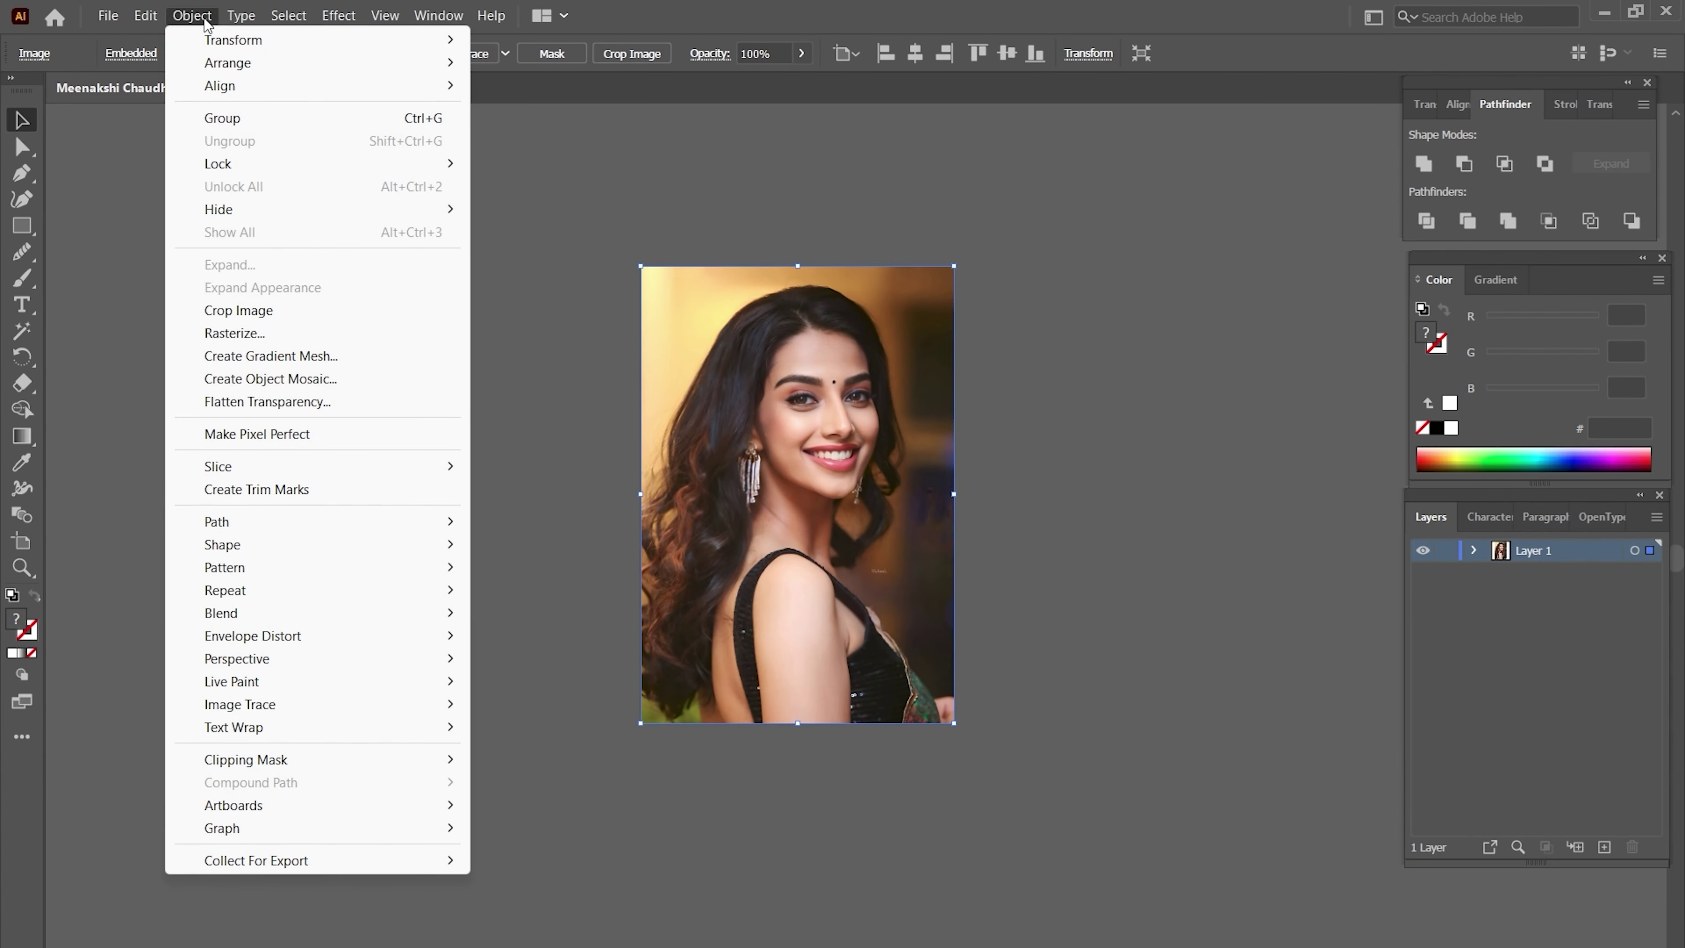
{"action": "left_click", "coordinate": [192, 118]}
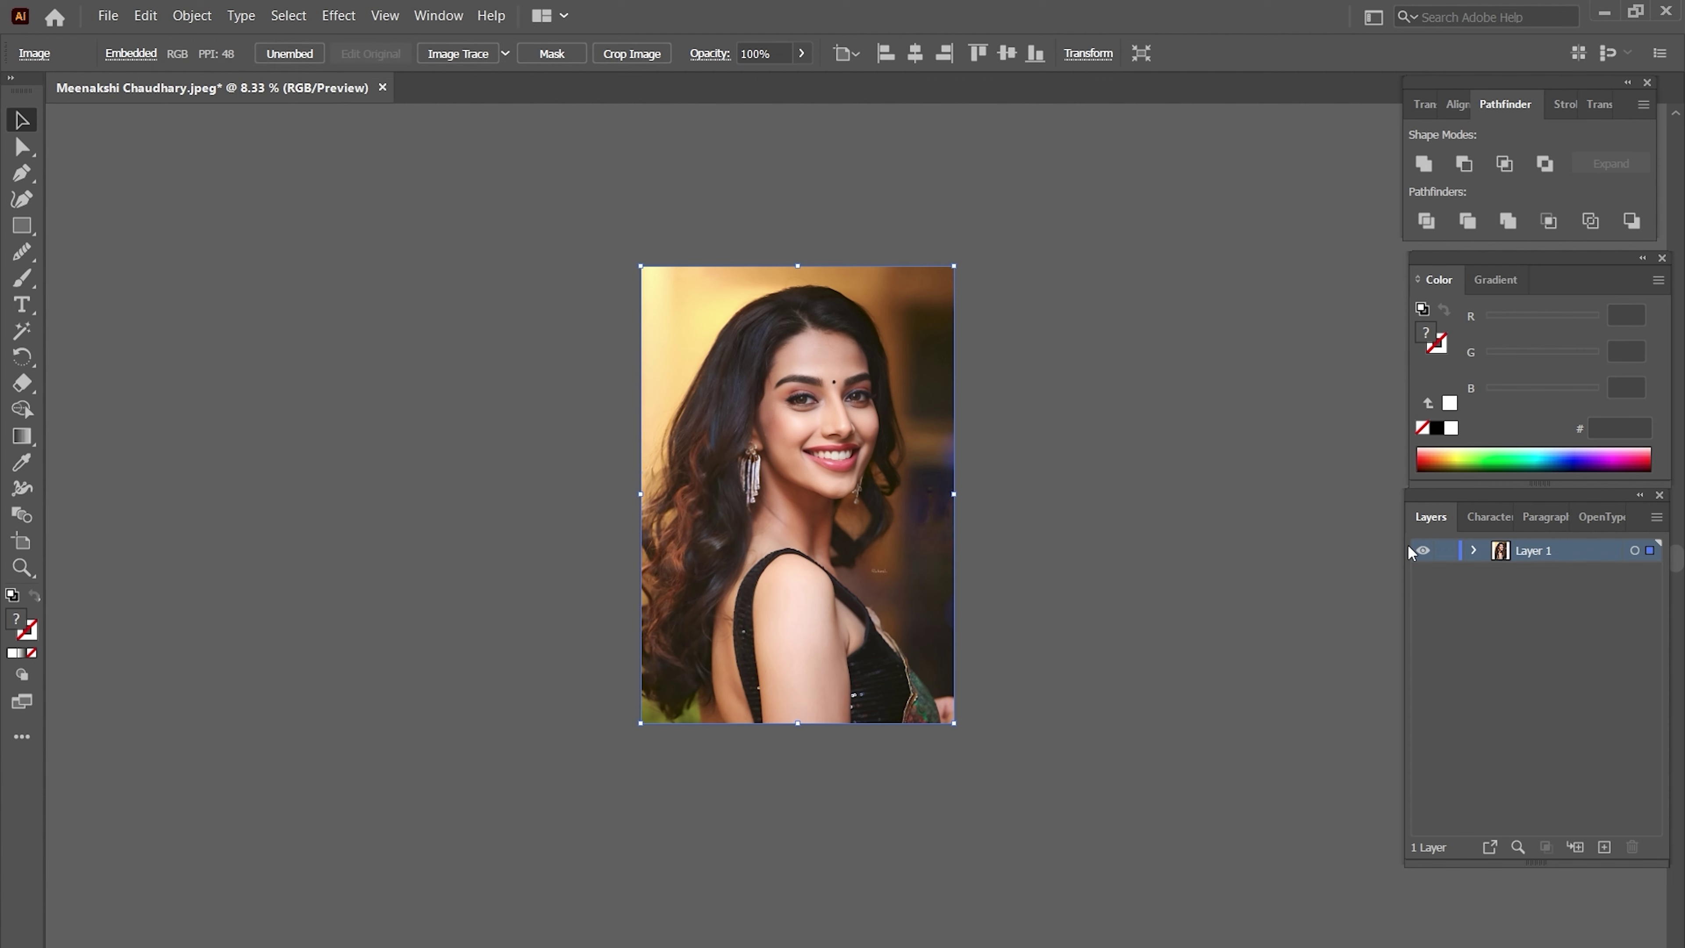
- Lock Layer 1 and create a new layer placed beneath it
{"action": "left_click", "coordinate": [1446, 550]}
{"action": "left_click", "coordinate": [1605, 848]}
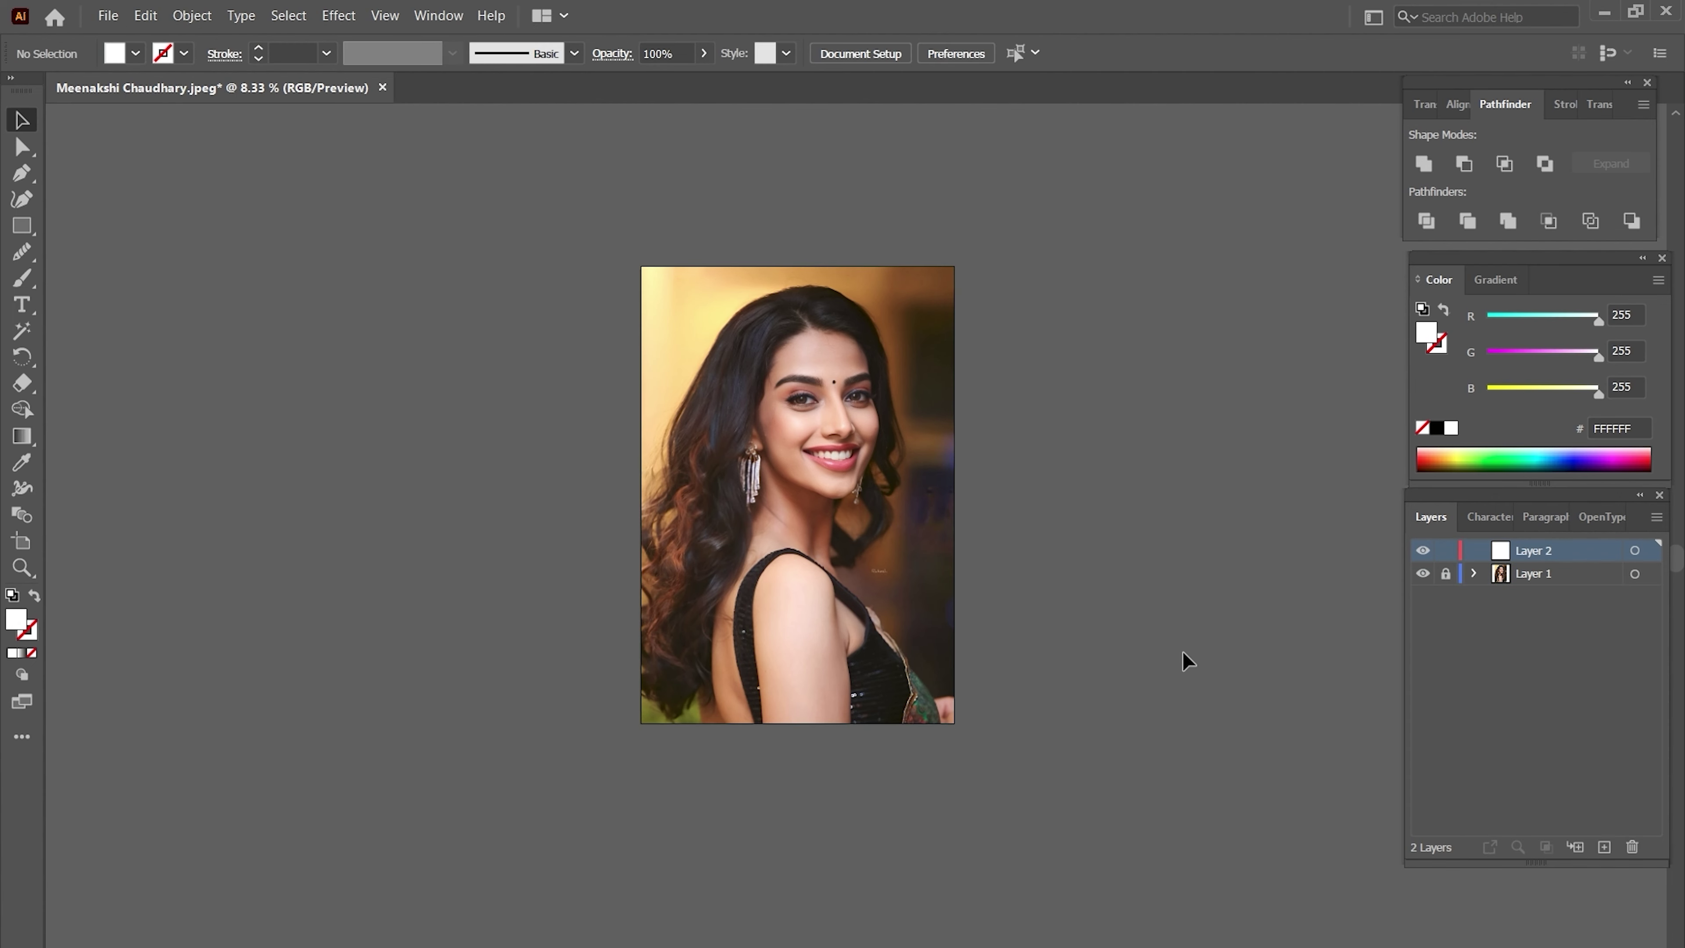
{"action": "left_click_drag", "start_coordinate": [1564, 570], "coordinate": [1552, 607]}
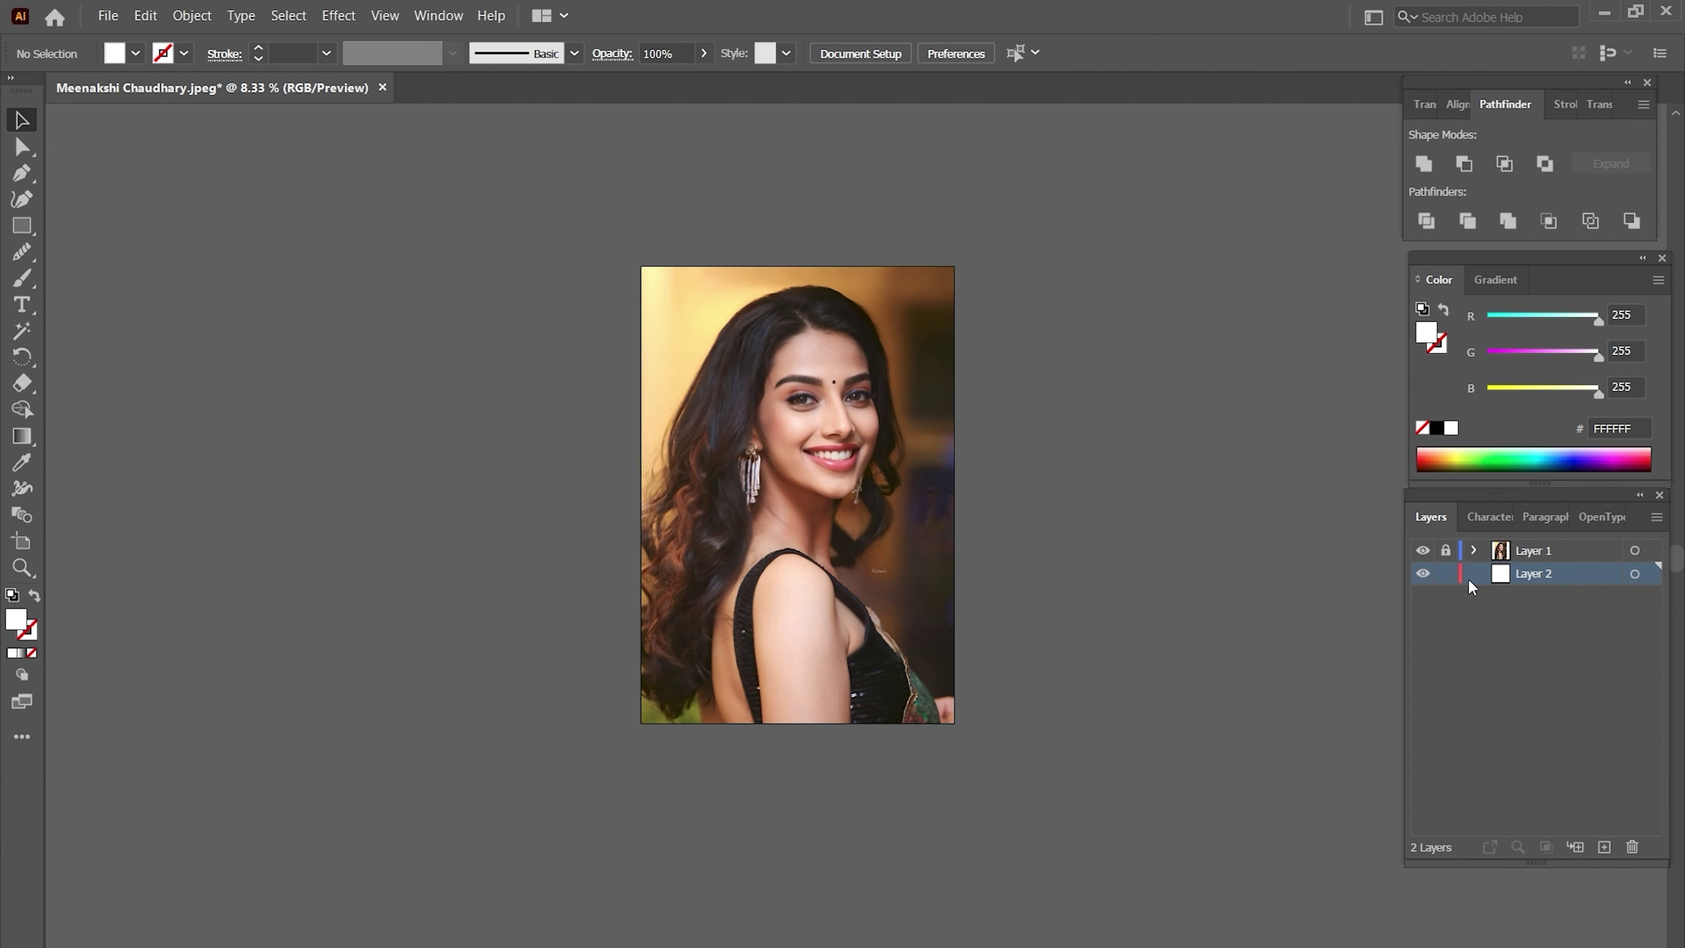
- Paste the copied photo into Layer 2, place it directly left of the original and lock the layer
{"action": "left_click", "coordinate": [191, 16]}
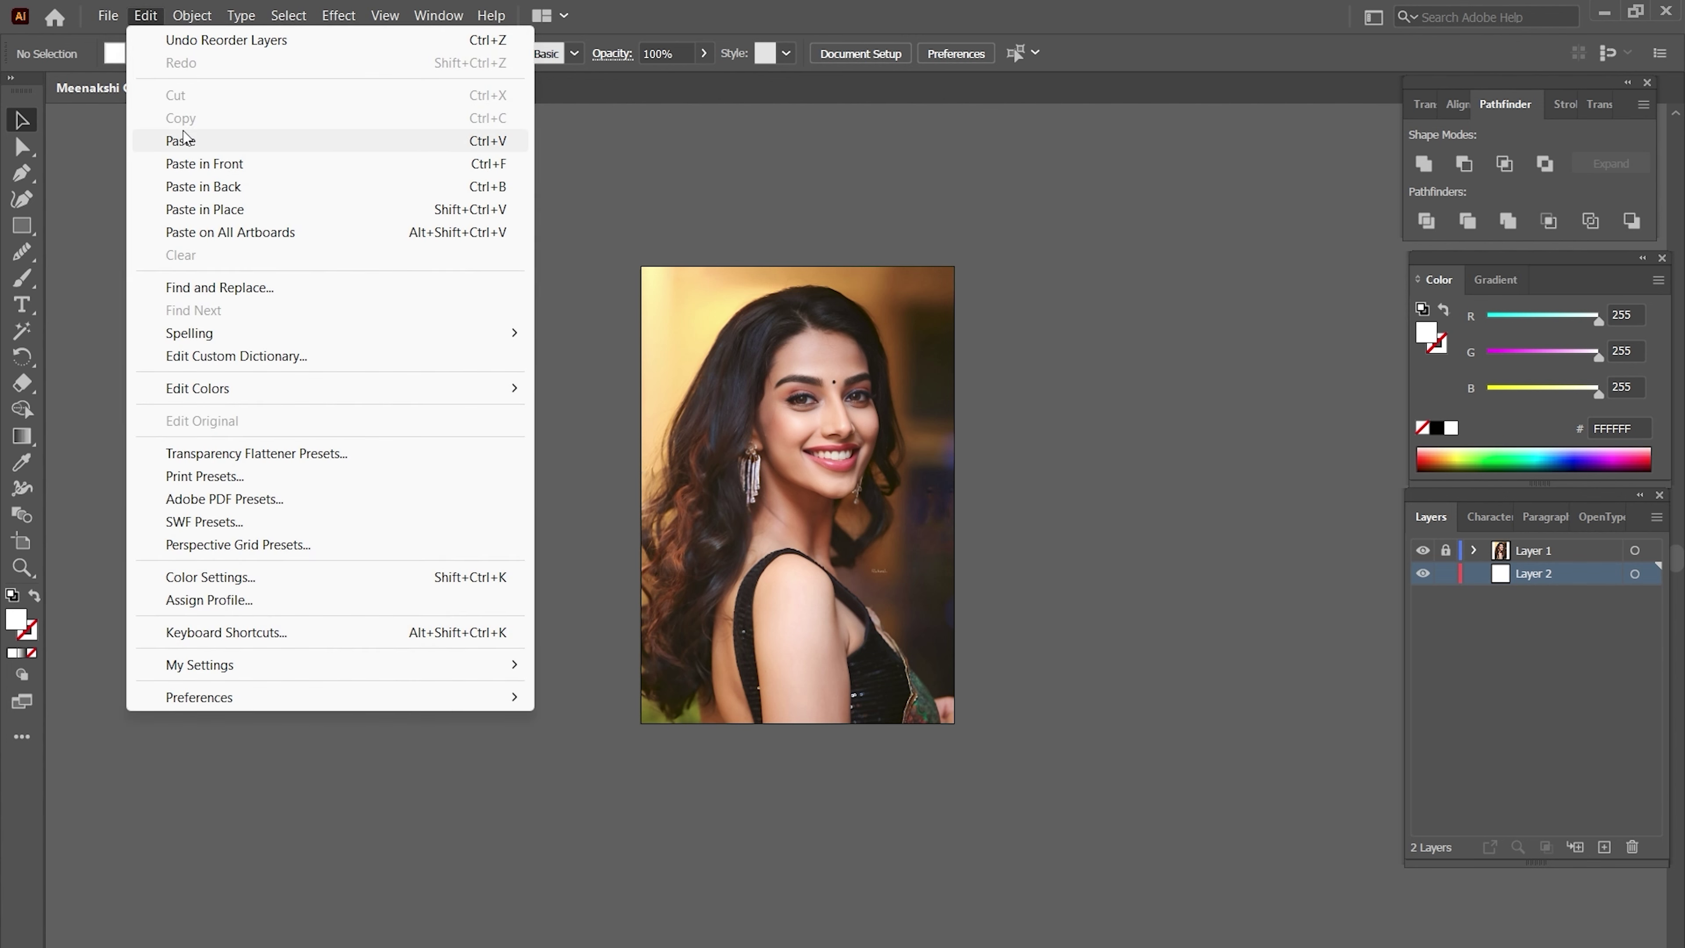
{"action": "left_click", "coordinate": [187, 140]}
{"action": "left_click_drag", "start_coordinate": [1005, 640], "coordinate": [403, 583]}
{"action": "left_click", "coordinate": [1444, 574]}
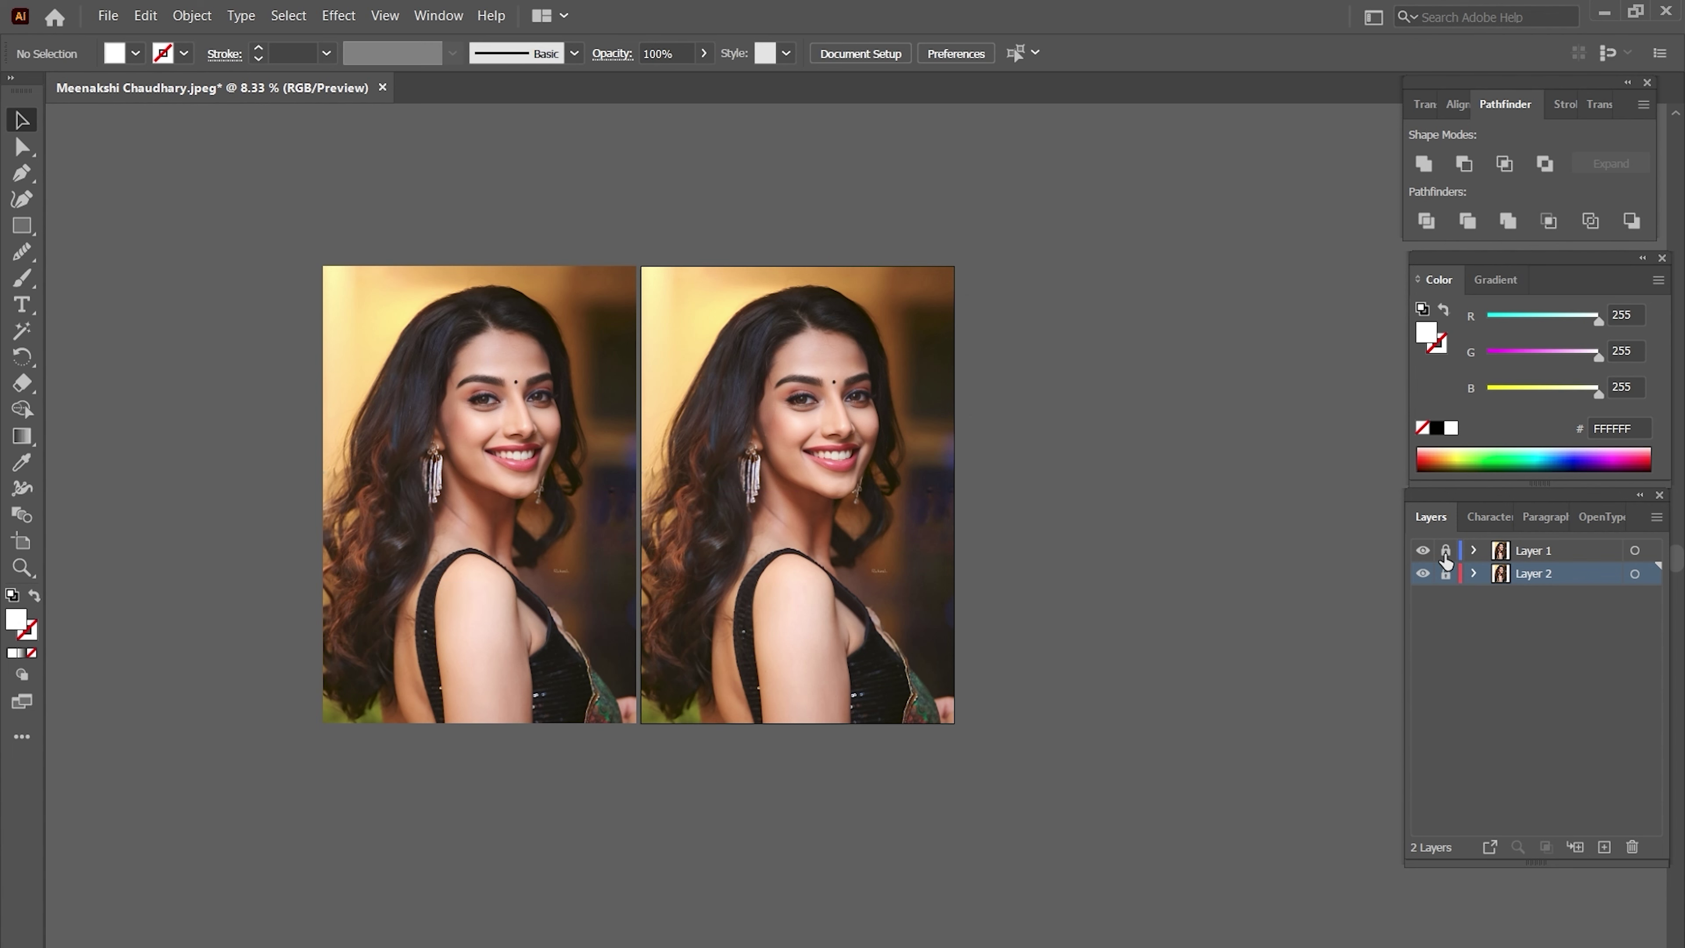
- Add a new layer above the photo layers and name it Art
{"action": "left_click", "coordinate": [1625, 550]}
{"action": "left_click", "coordinate": [1604, 847]}
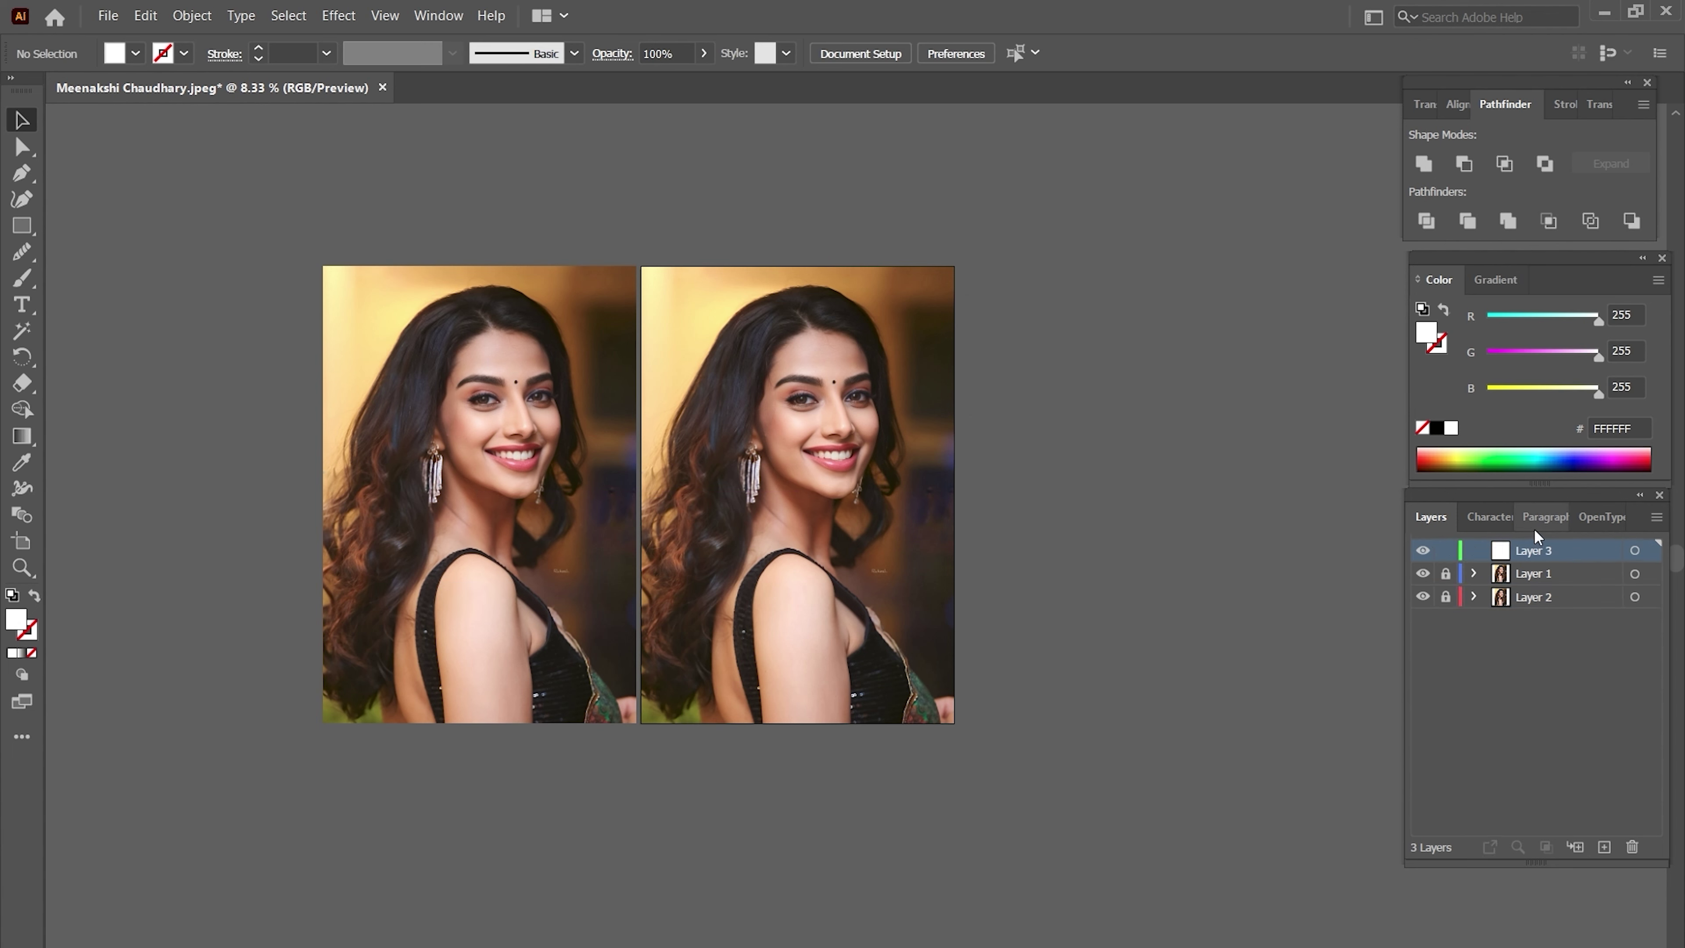
{"action": "double_click", "coordinate": [1539, 550]}
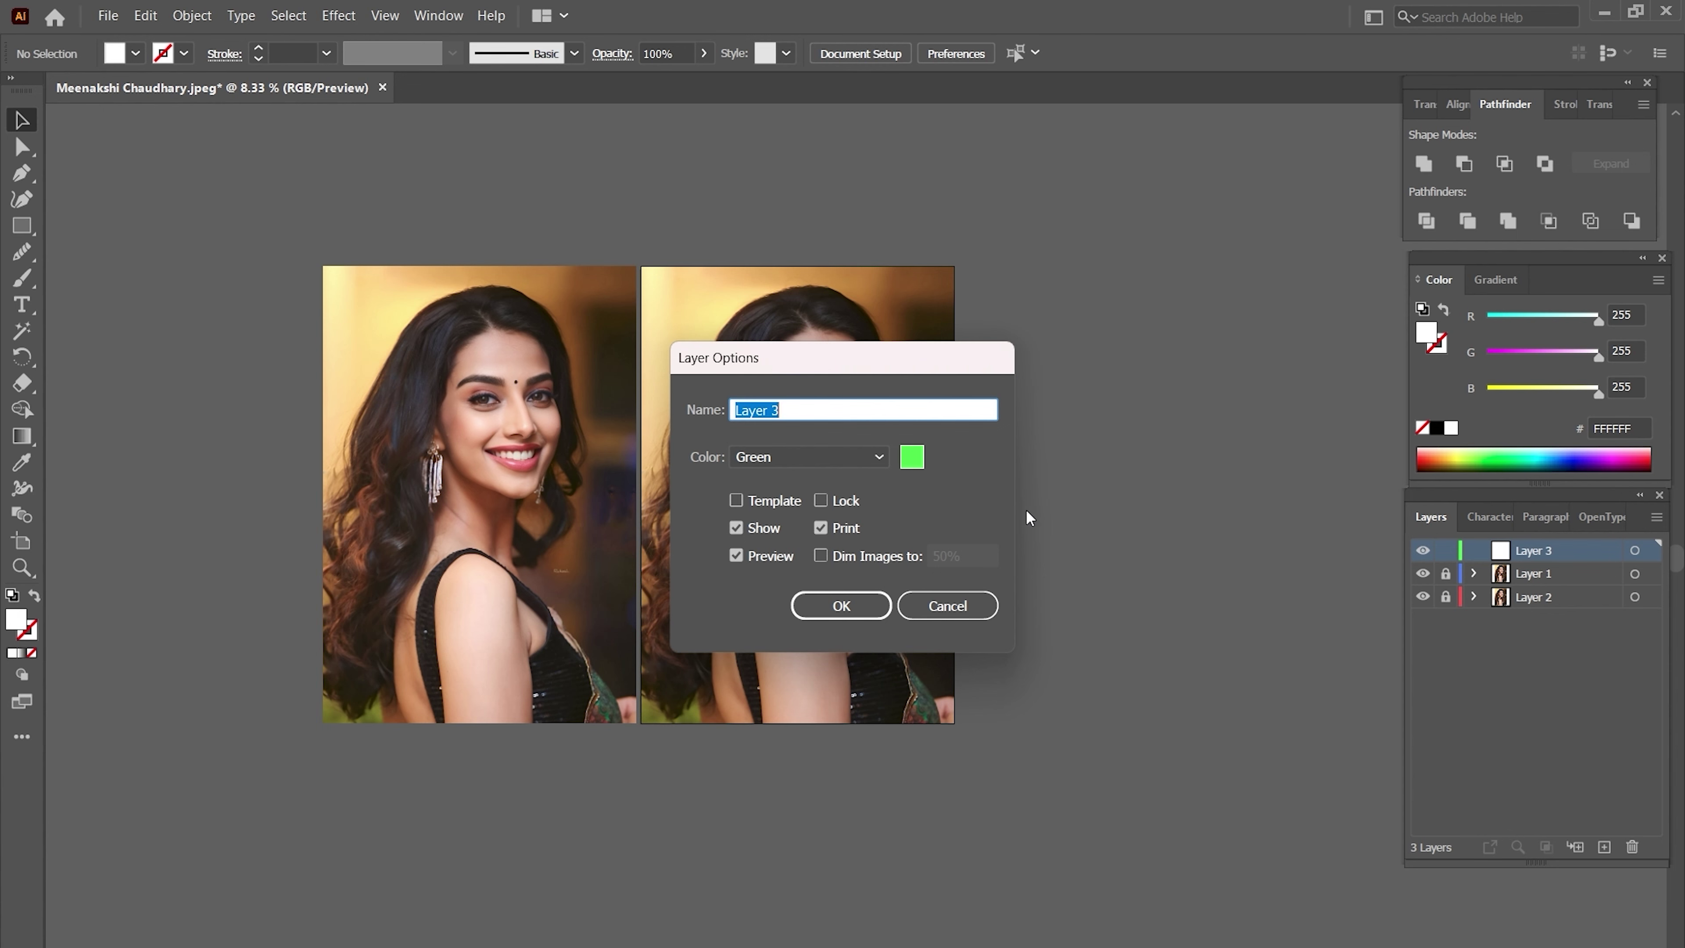
{"action": "type", "text": "Art"}
{"action": "left_click", "coordinate": [841, 606]}
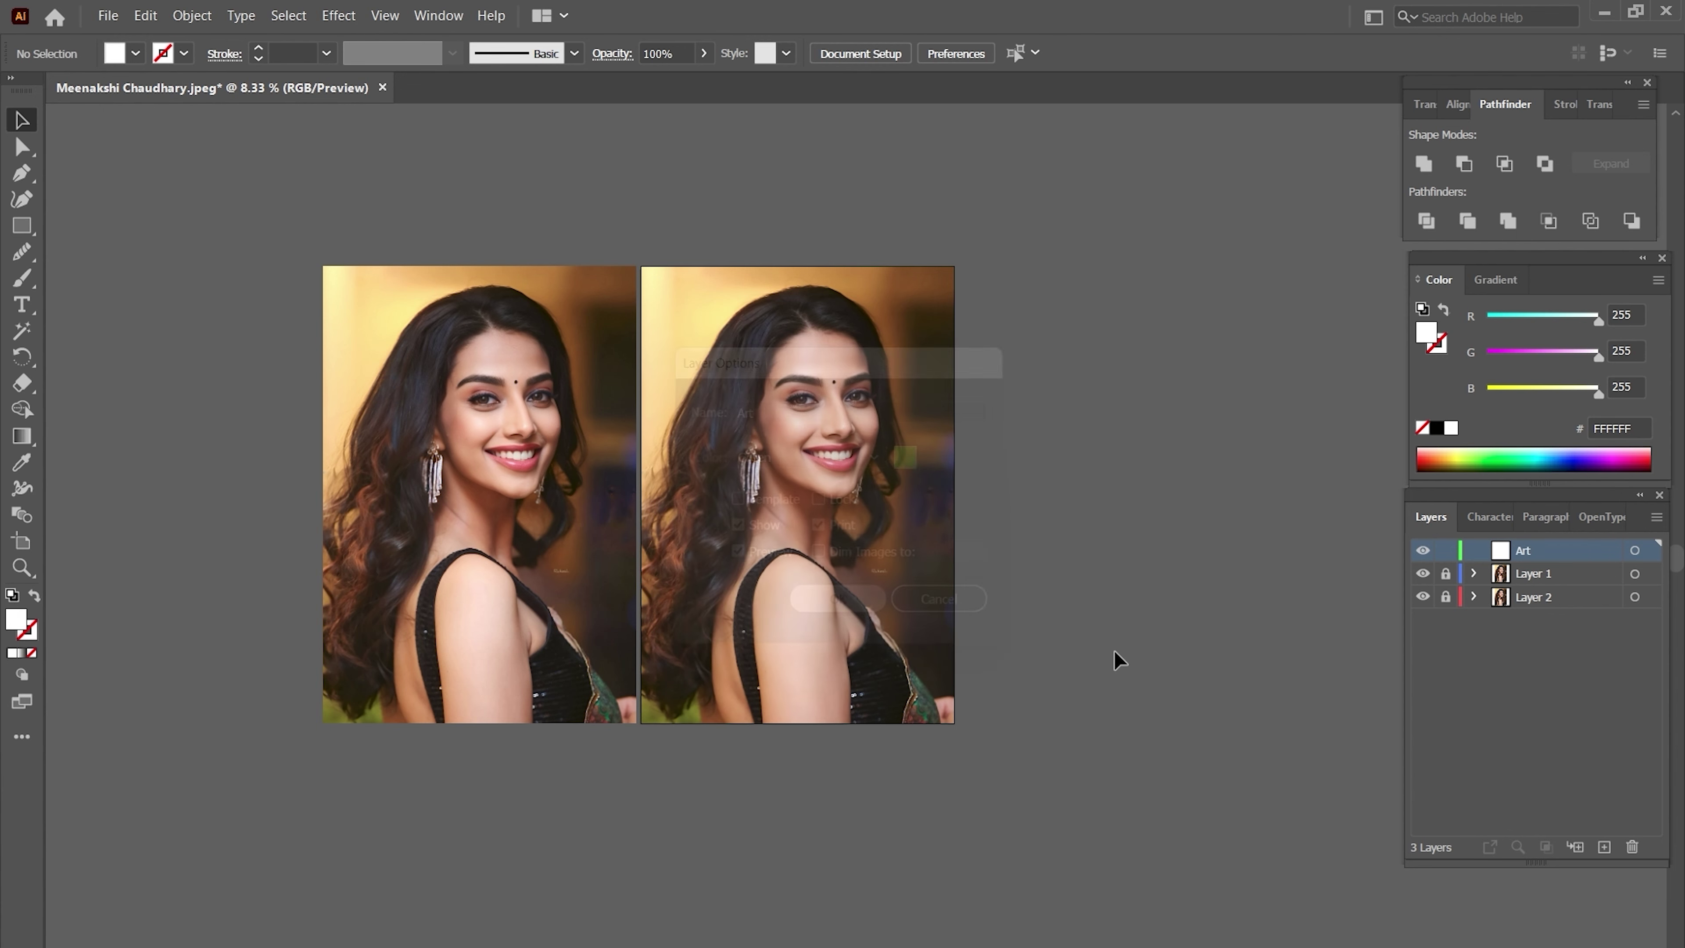
- Lower the opacity of the photo on Layer 1 to 90% and lock that layer again
{"action": "left_click_drag", "start_coordinate": [1111, 654], "coordinate": [1189, 667]}
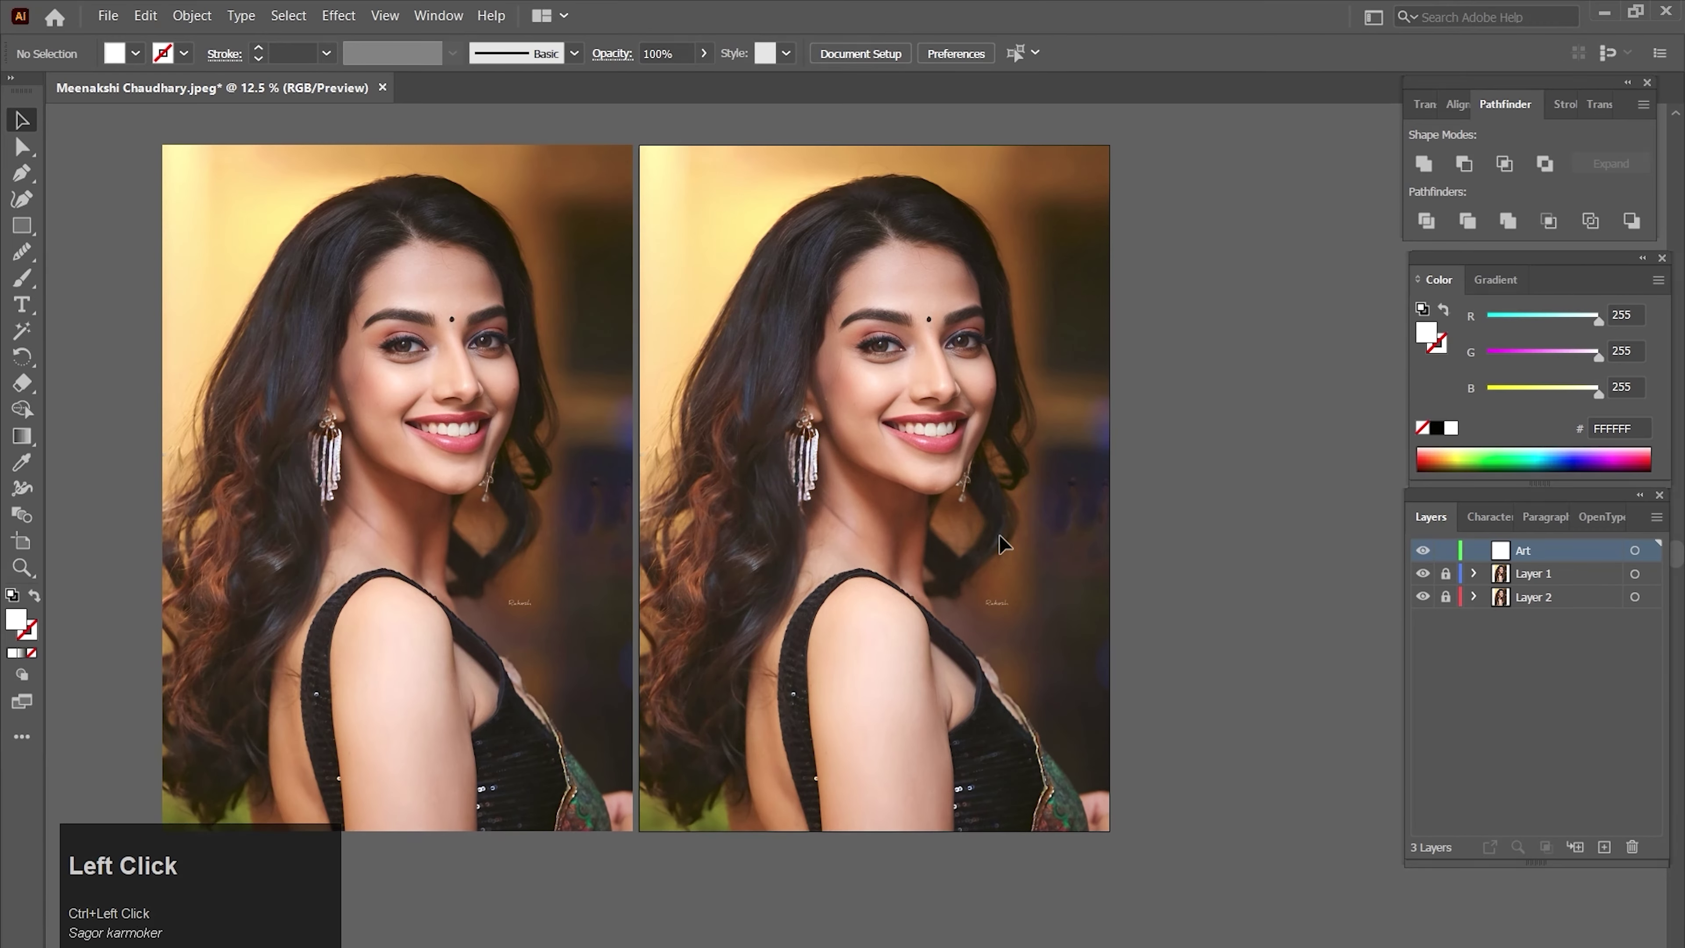
{"action": "left_click_drag", "start_coordinate": [999, 535], "coordinate": [1070, 584]}
{"action": "left_click", "coordinate": [880, 402], "text": "ctrl"}
{"action": "left_click_drag", "start_coordinate": [888, 448], "coordinate": [906, 457]}
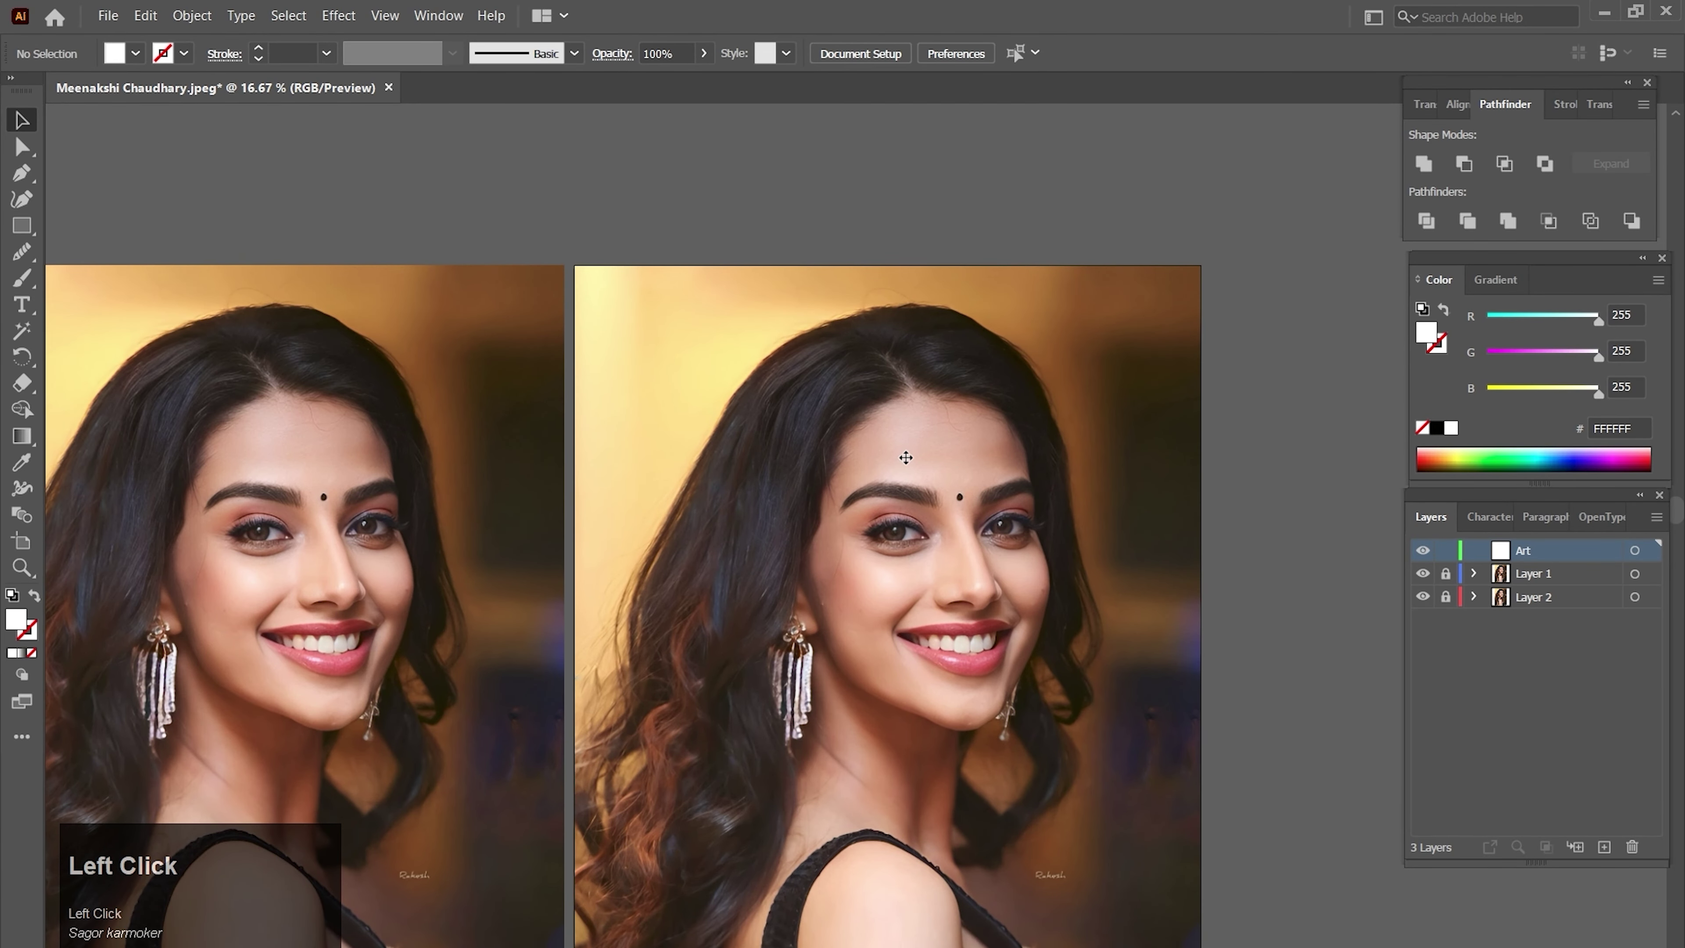
{"action": "left_click", "coordinate": [880, 536], "text": "ctrl+alt"}
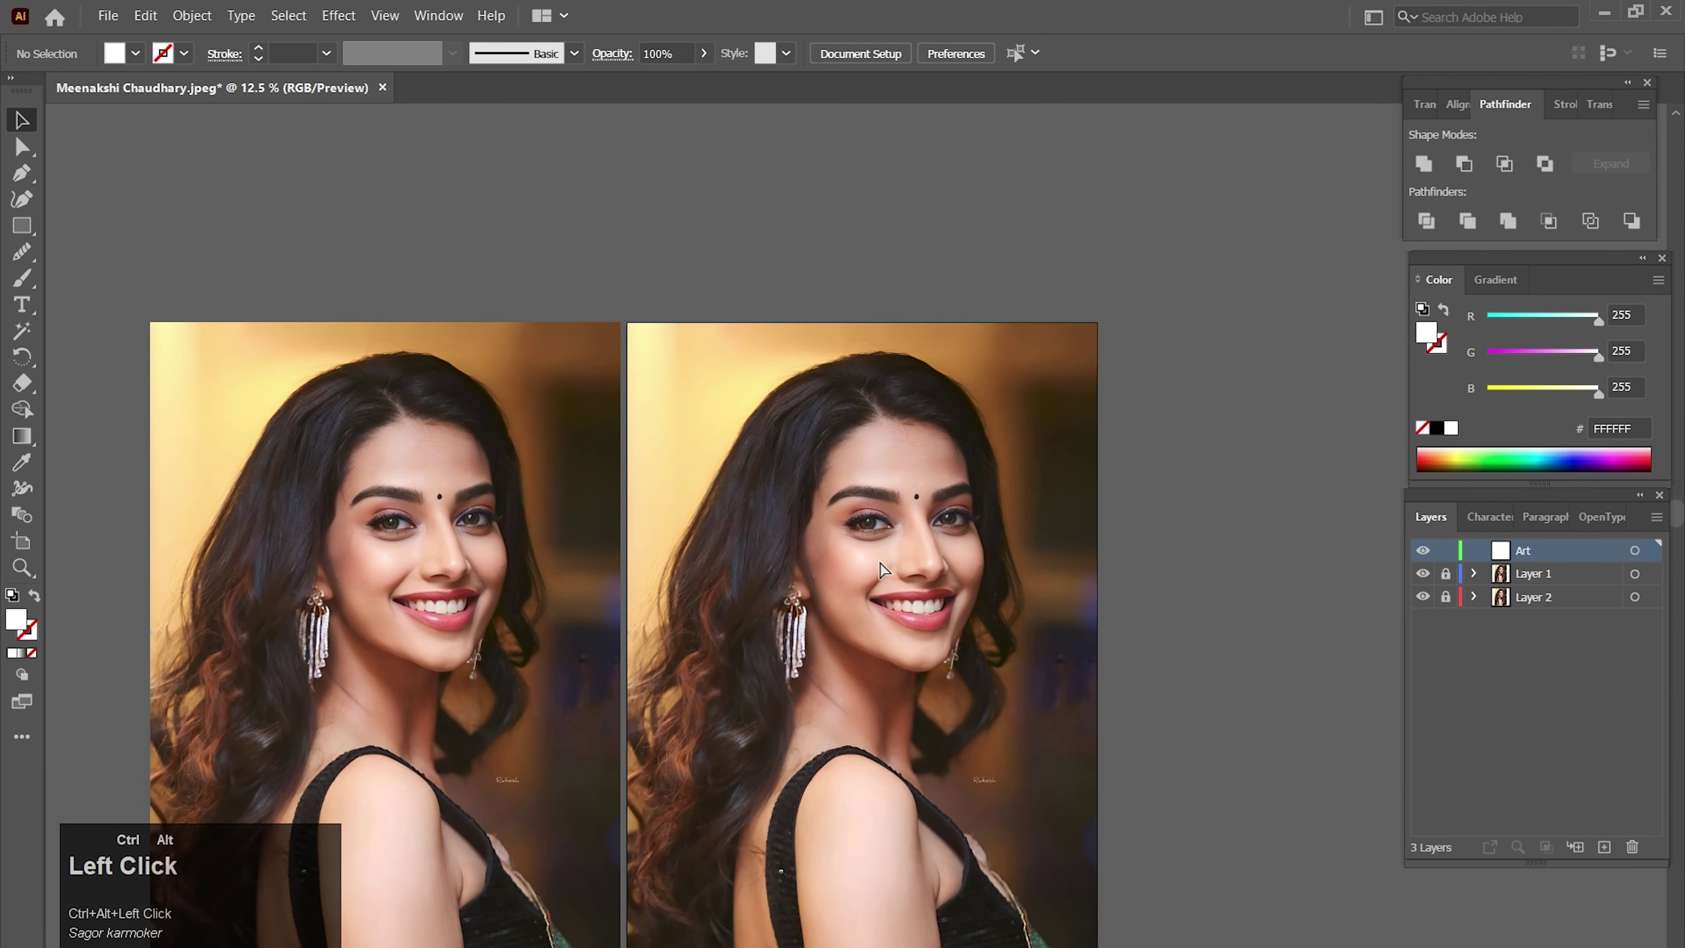
{"action": "left_click_drag", "start_coordinate": [891, 621], "coordinate": [994, 513]}
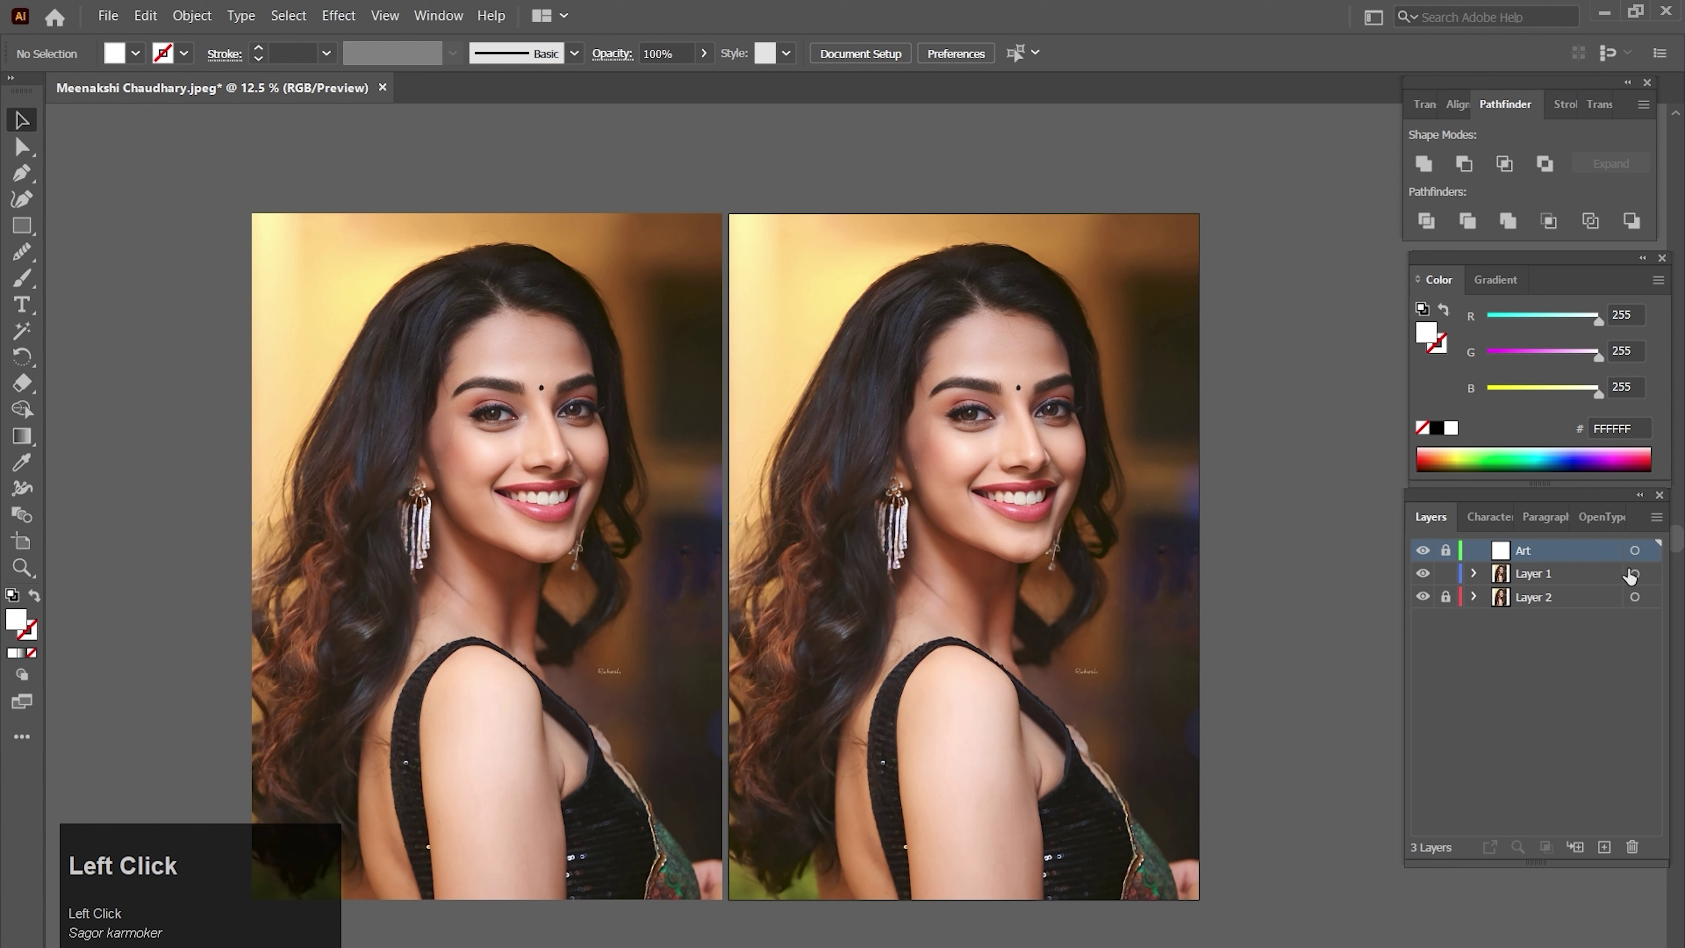
{"action": "left_click", "coordinate": [1651, 574]}
{"action": "left_click", "coordinate": [801, 53]}
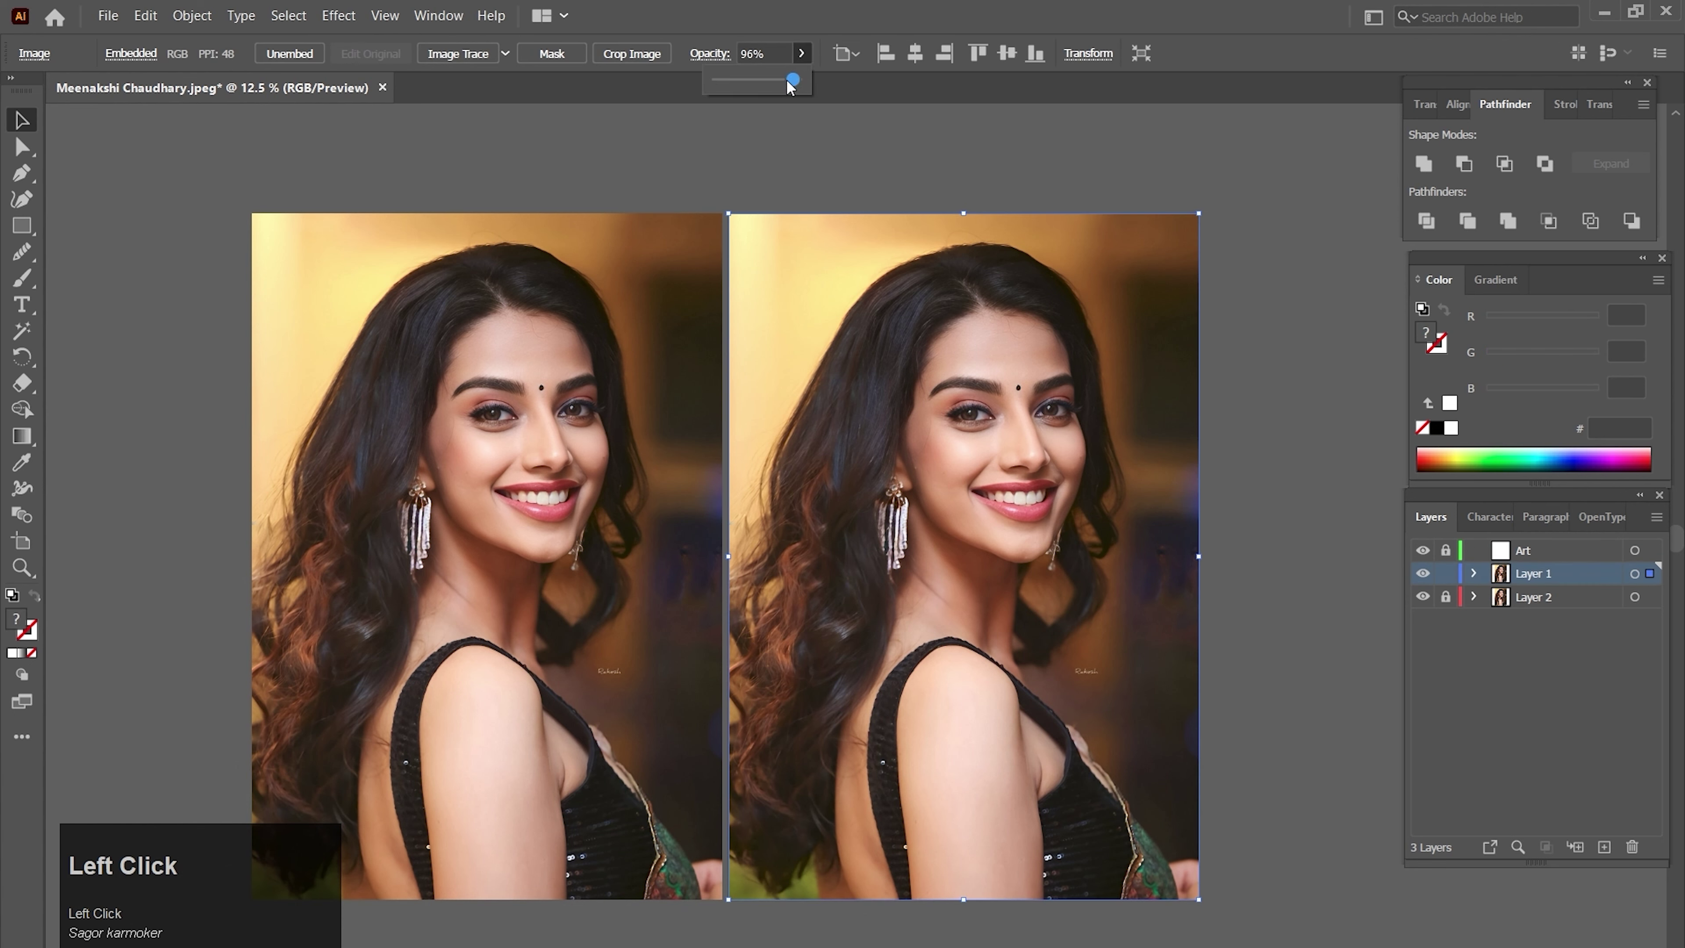
{"action": "left_click_drag", "start_coordinate": [789, 84], "coordinate": [787, 87]}
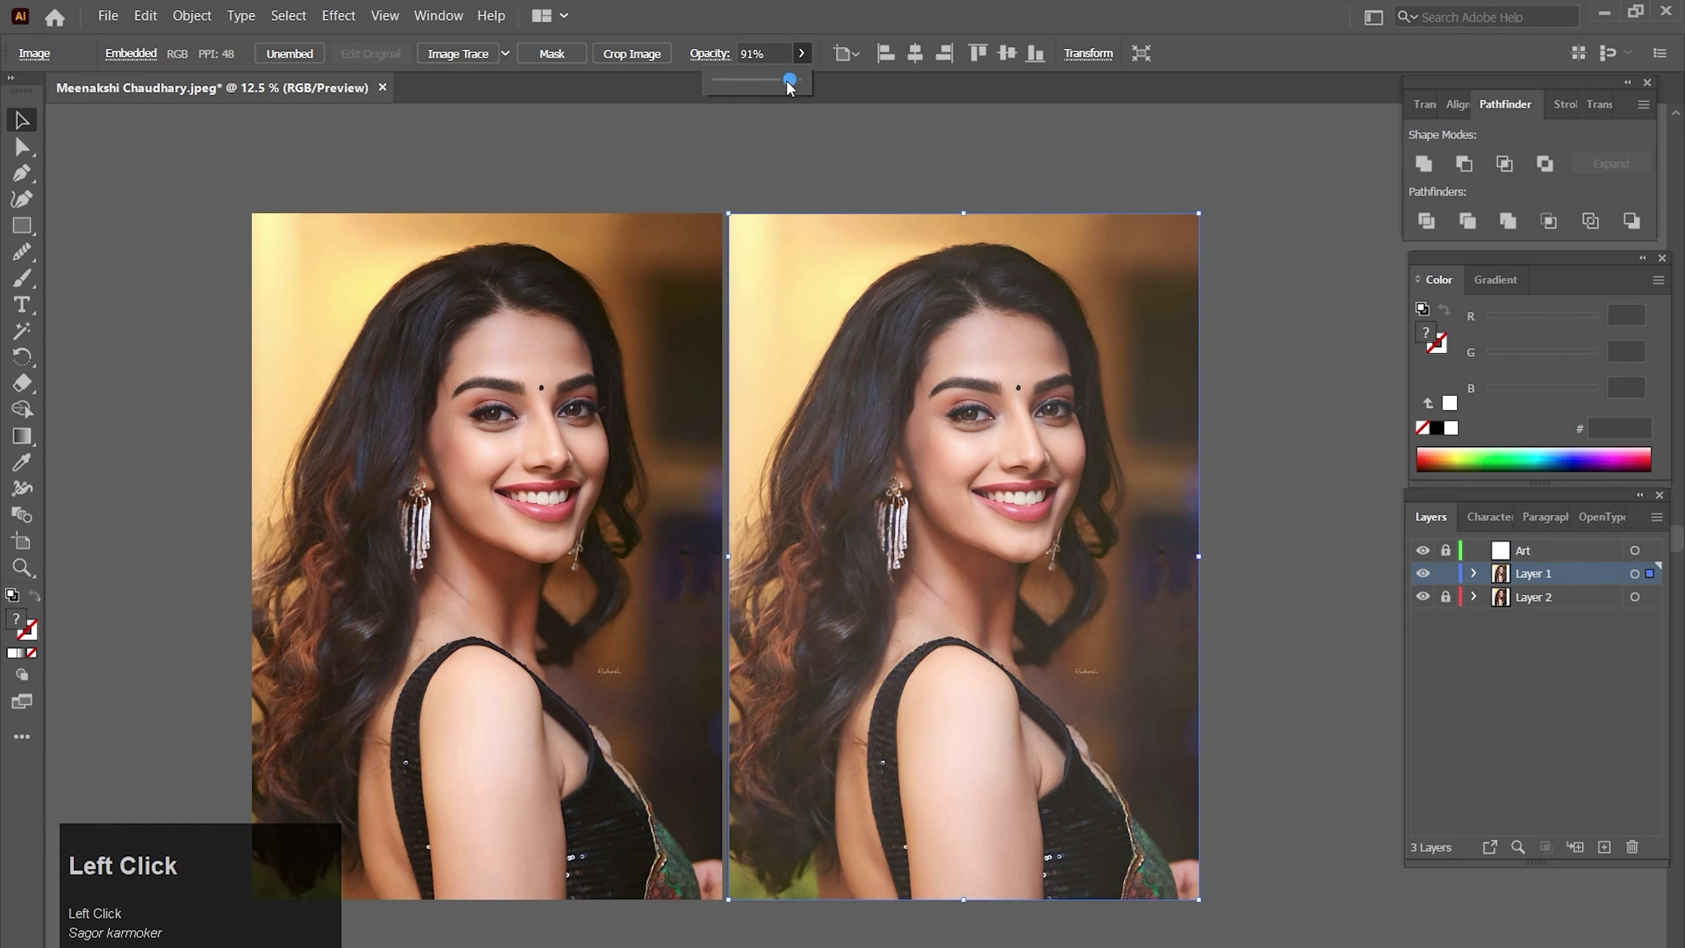
{"action": "left_click", "coordinate": [1445, 573]}
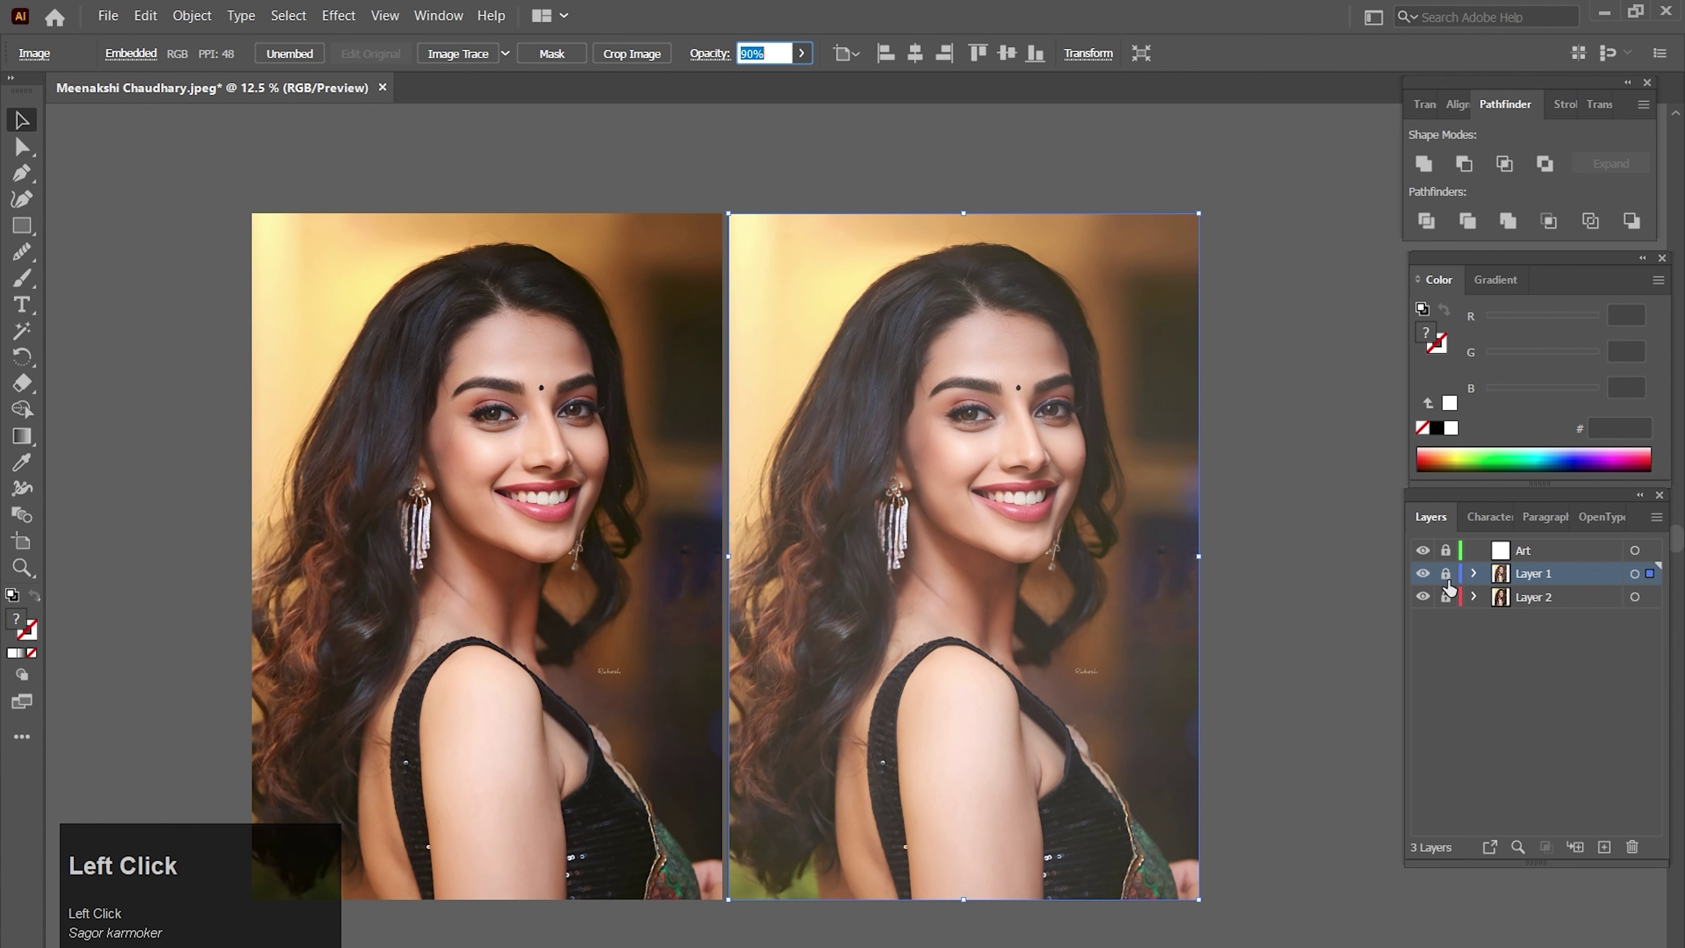
- On the Art layer, trace the hair edge beside the face from the temple down to the ear with the Pencil tool
{"action": "key", "text": "ctrl+space"}
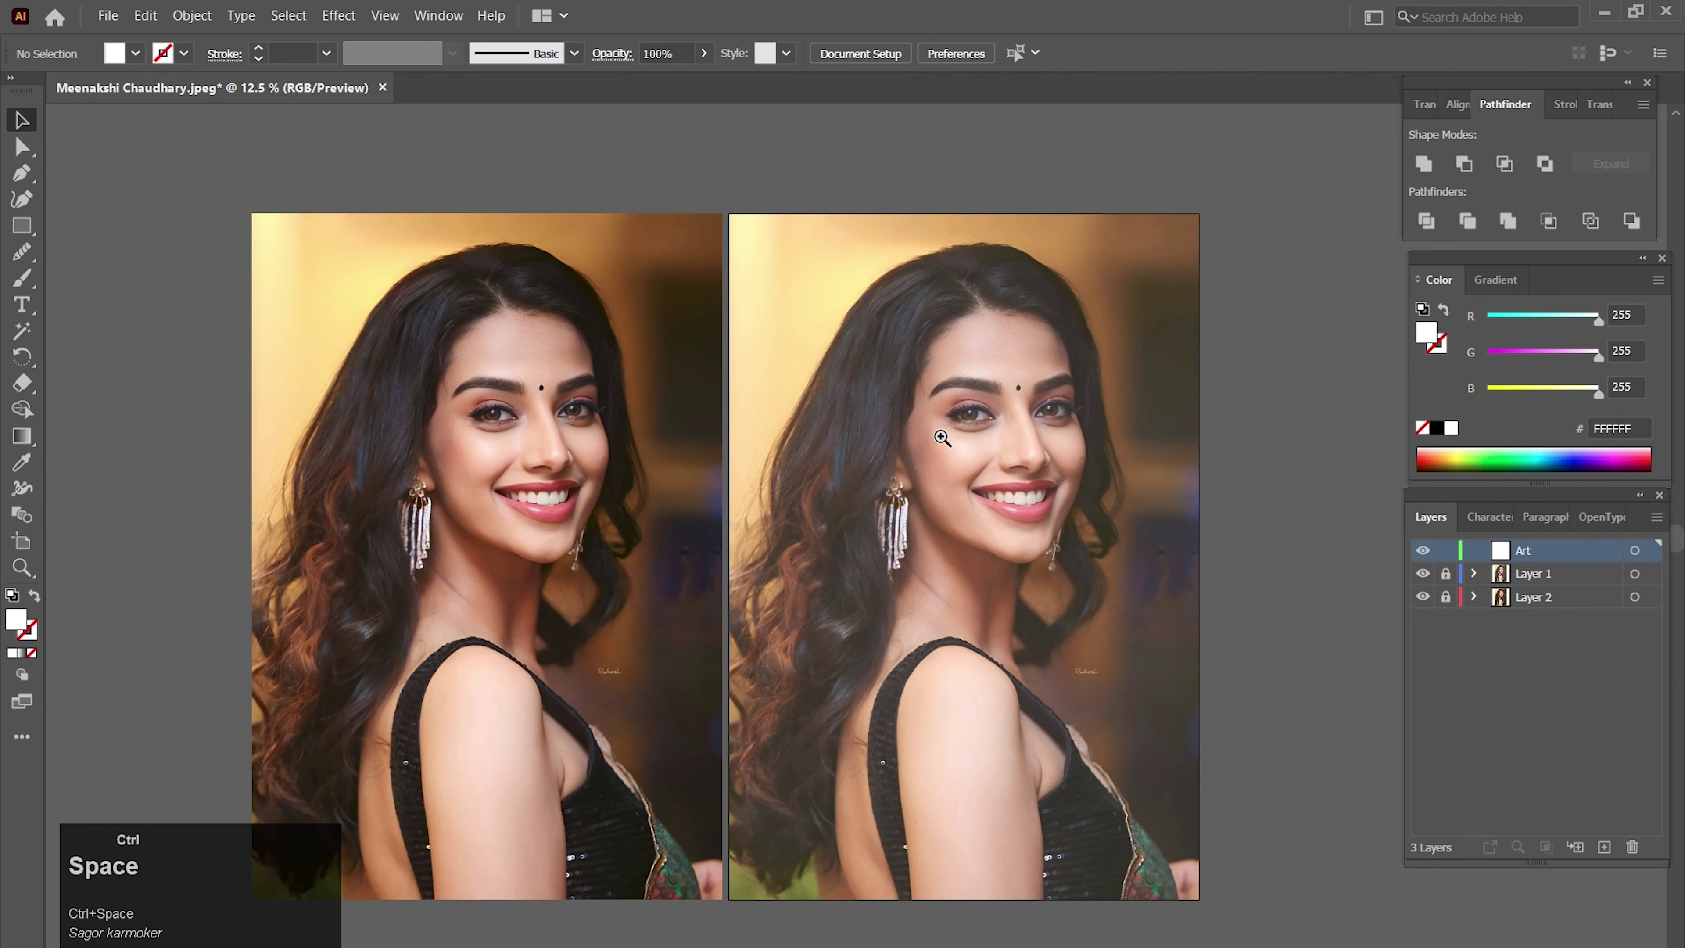
{"action": "left_click", "coordinate": [919, 445], "text": "ctrl"}
{"action": "left_click", "coordinate": [915, 452], "text": "ctrl"}
{"action": "left_click", "coordinate": [882, 506], "text": "ctrl"}
{"action": "left_click", "coordinate": [809, 586], "text": "ctrl"}
{"action": "key", "text": "ctrl+space"}
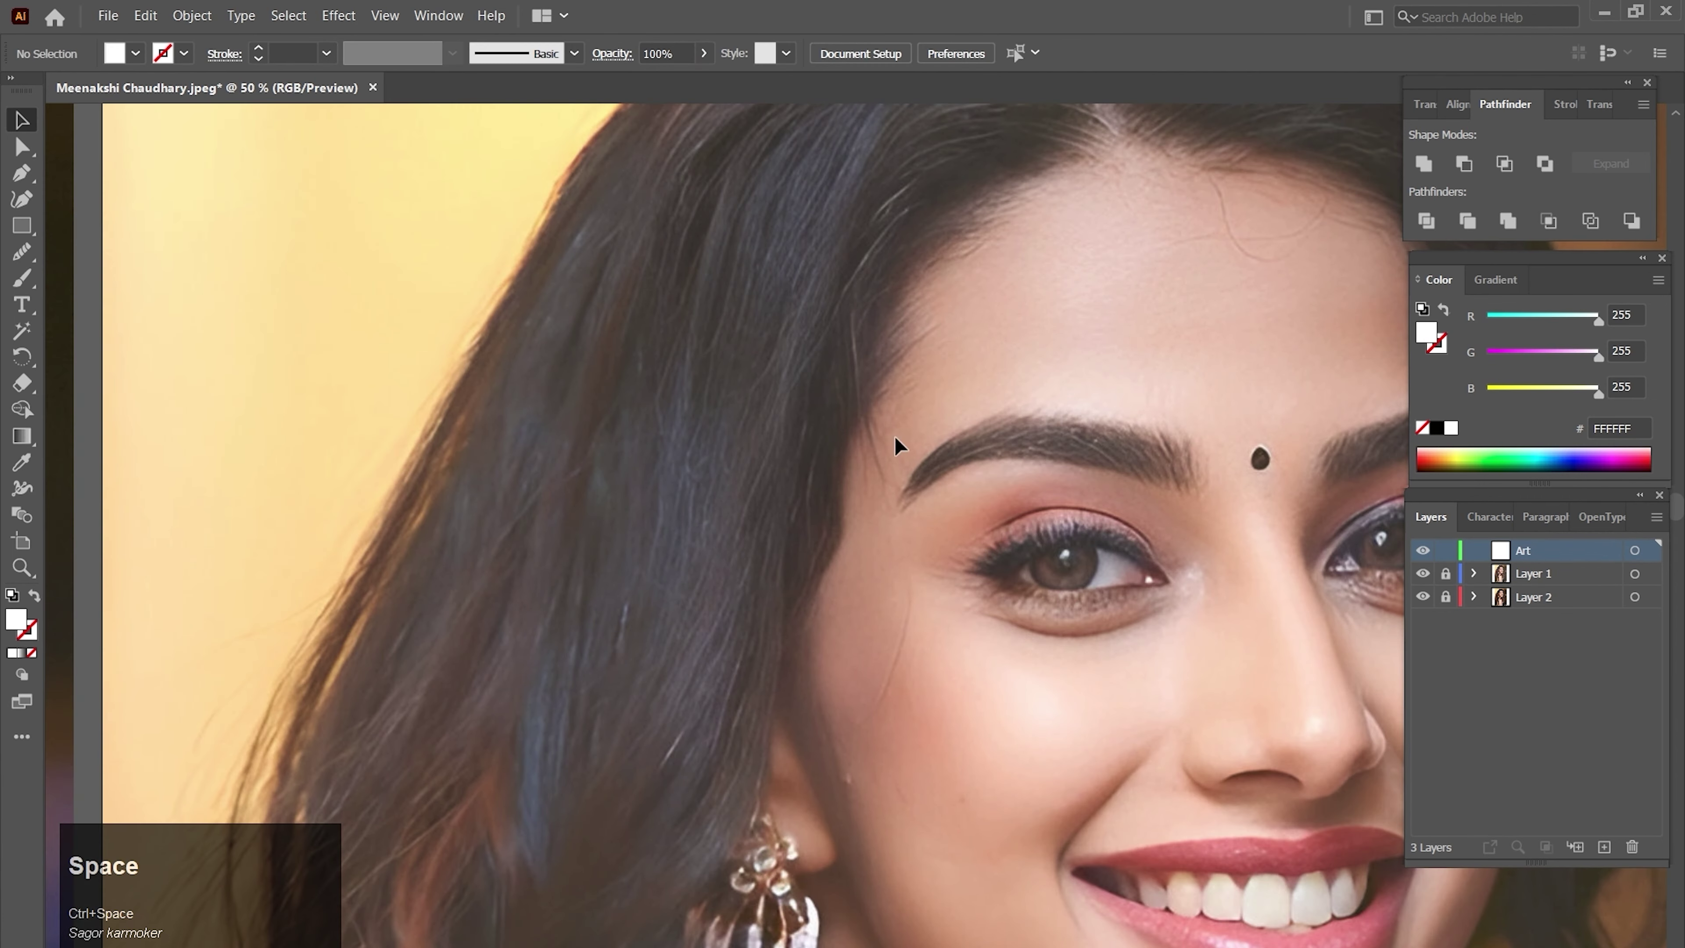
{"action": "left_click", "coordinate": [877, 449], "text": "ctrl"}
{"action": "mouse_move", "coordinate": [874, 489]}
{"action": "left_mouse_down"}
{"action": "mouse_move", "coordinate": [888, 434]}
{"action": "mouse_move", "coordinate": [870, 484]}
{"action": "left_mouse_up"}
{"action": "key", "text": "n"}
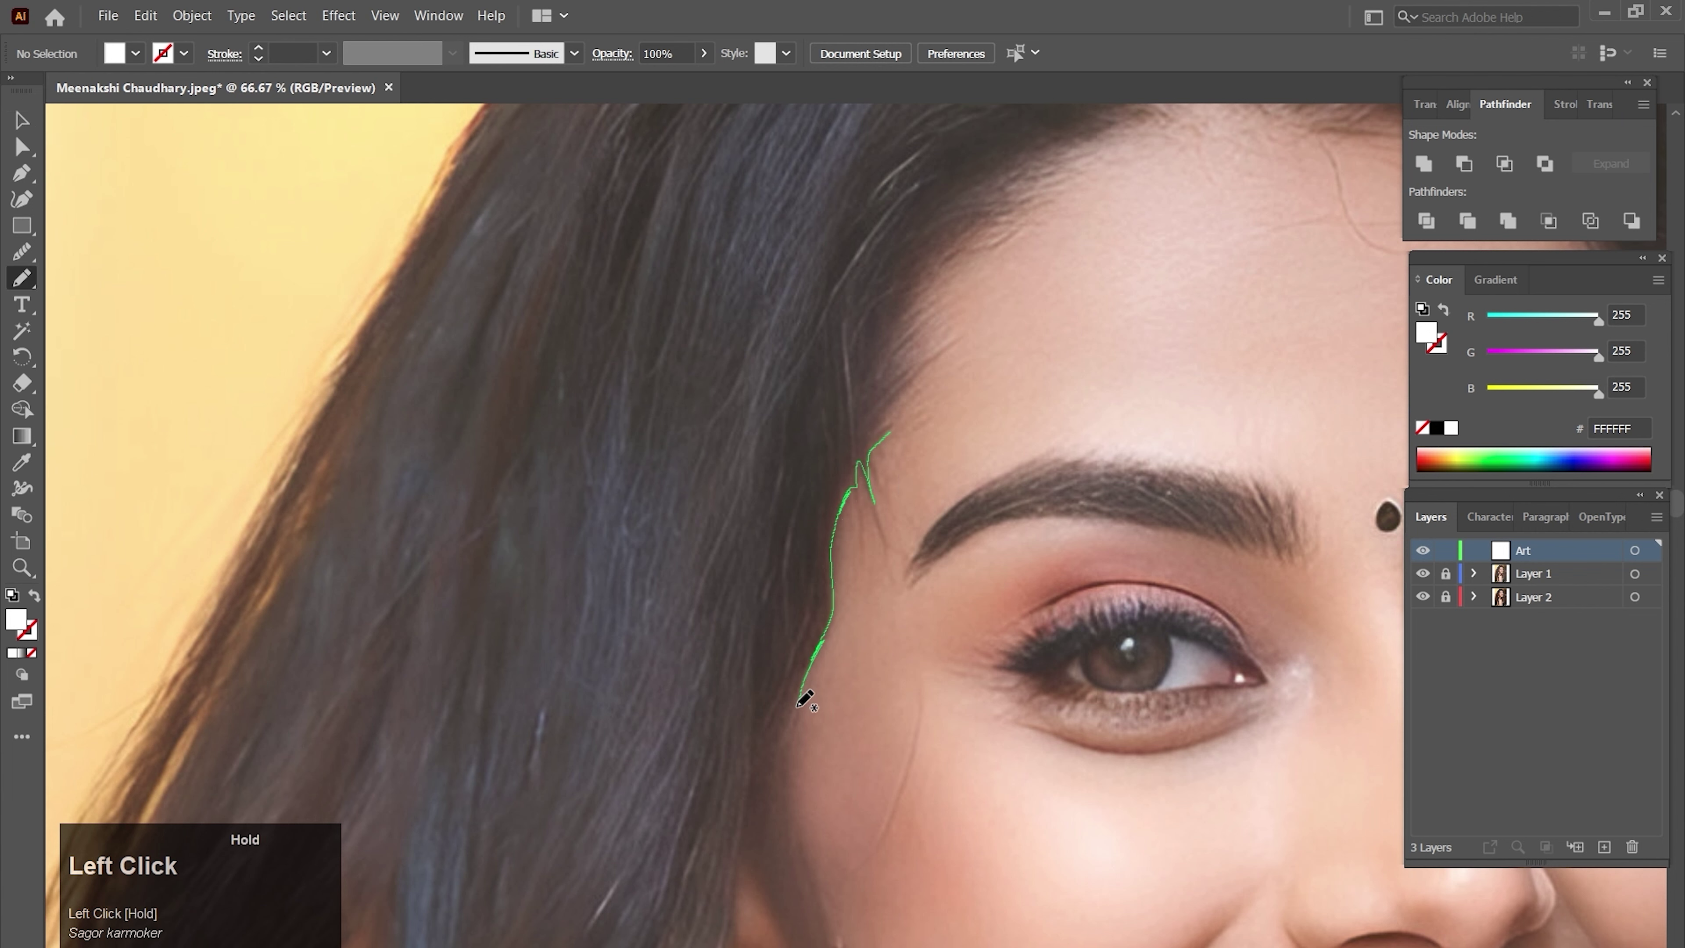
{"action": "key", "text": "space"}
{"action": "left_click_drag", "start_coordinate": [792, 774], "coordinate": [783, 535]}
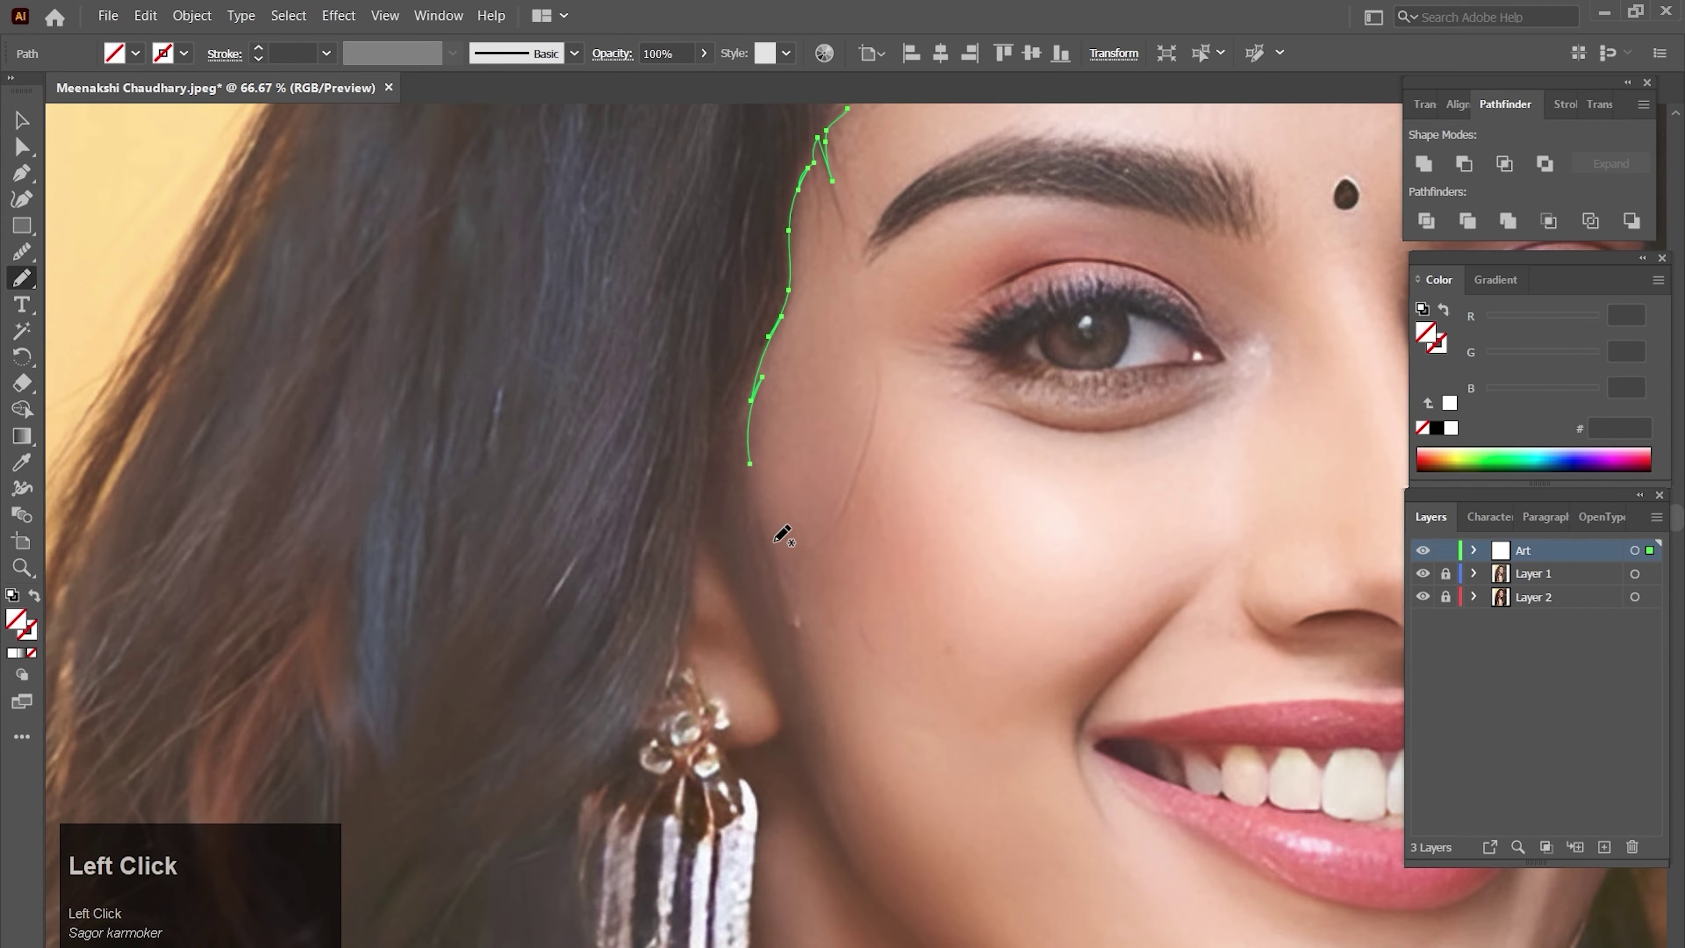
{"action": "left_click_drag", "start_coordinate": [750, 463], "coordinate": [747, 476]}
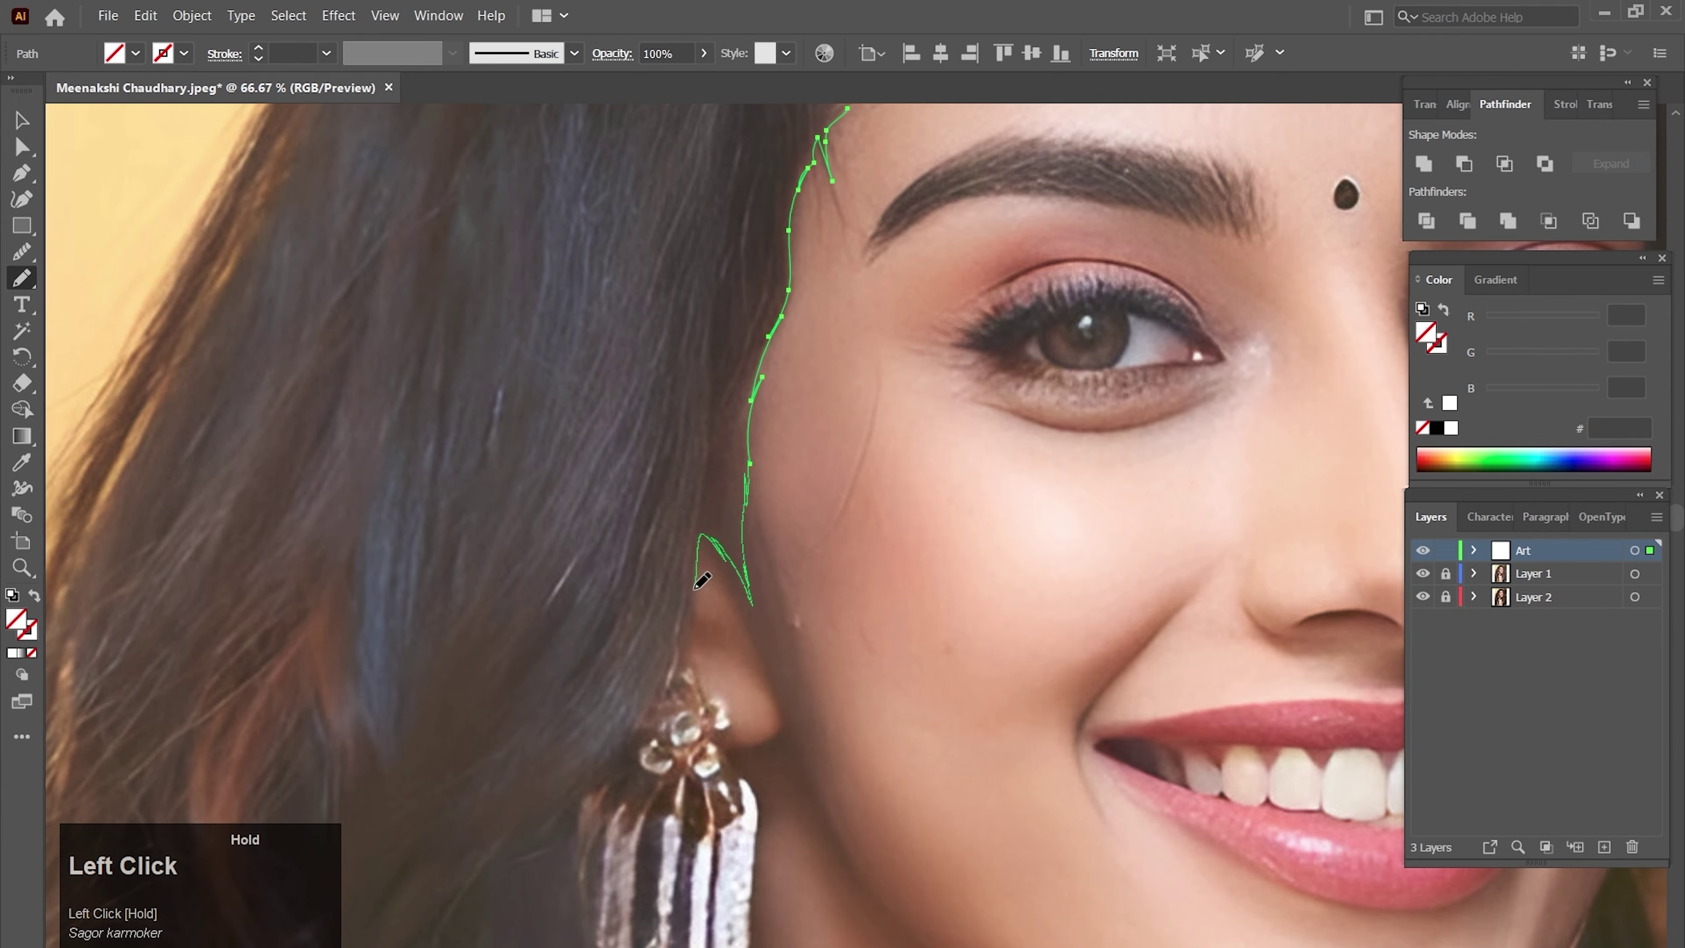
- Continue the hair outline from the ear past the earring, down along the back and around the lower hair tips
{"action": "mouse_move", "coordinate": [697, 587]}
{"action": "left_mouse_down"}
{"action": "mouse_move", "coordinate": [753, 419]}
{"action": "mouse_move", "coordinate": [691, 562]}
{"action": "mouse_move", "coordinate": [725, 728]}
{"action": "mouse_move", "coordinate": [735, 376]}
{"action": "left_mouse_up"}
{"action": "key", "text": "space"}
{"action": "key", "text": "ctrl+alt+space"}
{"action": "left_click", "coordinate": [730, 730]}
{"action": "key", "text": "space"}
{"action": "mouse_move", "coordinate": [729, 373]}
{"action": "left_mouse_down"}
{"action": "mouse_move", "coordinate": [744, 778]}
{"action": "mouse_move", "coordinate": [726, 821]}
{"action": "mouse_move", "coordinate": [1023, 366]}
{"action": "mouse_move", "coordinate": [856, 642]}
{"action": "left_mouse_up"}
{"action": "key", "text": "space"}
{"action": "key", "text": "space"}
{"action": "mouse_move", "coordinate": [831, 813]}
{"action": "left_mouse_down"}
{"action": "mouse_move", "coordinate": [835, 432]}
{"action": "mouse_move", "coordinate": [838, 659]}
{"action": "left_mouse_up"}
{"action": "mouse_move", "coordinate": [832, 890]}
{"action": "left_mouse_down"}
{"action": "mouse_move", "coordinate": [829, 797]}
{"action": "mouse_move", "coordinate": [760, 770]}
{"action": "mouse_move", "coordinate": [713, 814]}
{"action": "mouse_move", "coordinate": [697, 804]}
{"action": "mouse_move", "coordinate": [653, 908]}
{"action": "mouse_move", "coordinate": [564, 911]}
{"action": "mouse_move", "coordinate": [429, 799]}
{"action": "mouse_move", "coordinate": [404, 684]}
{"action": "mouse_move", "coordinate": [523, 783]}
{"action": "left_mouse_up"}
{"action": "key", "text": "space"}
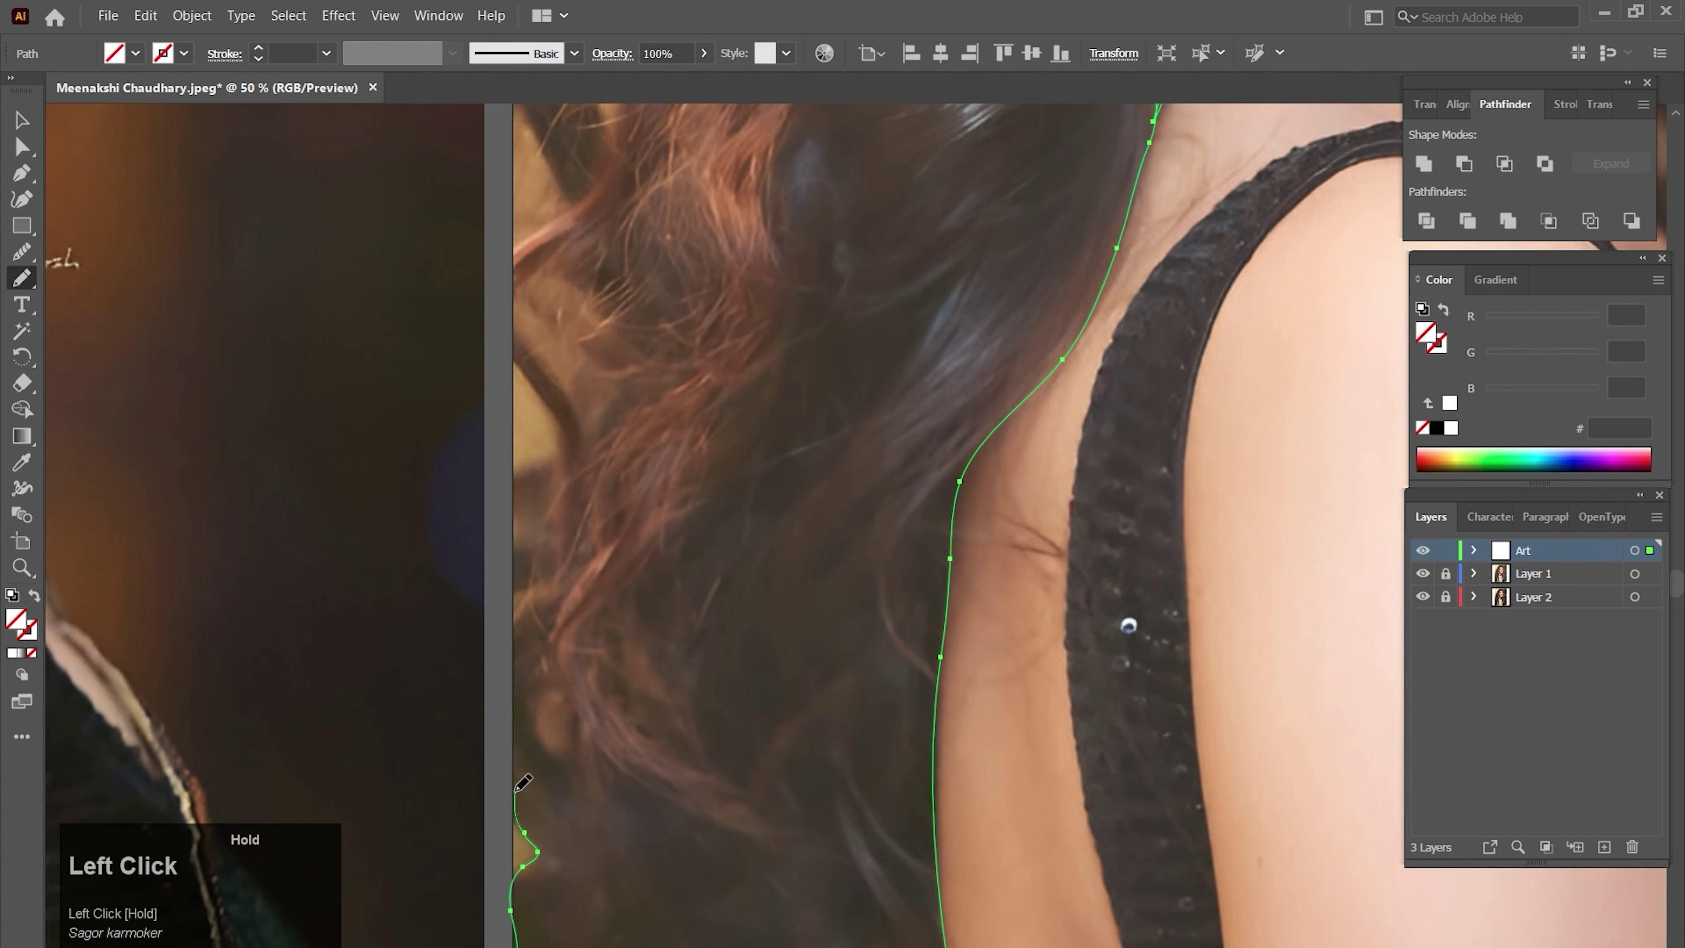
- Extend the hair outline upward along the outer left edge of the hair, following the wavy strands
{"action": "left_click_drag", "start_coordinate": [535, 566], "coordinate": [549, 411]}
{"action": "key", "text": "space"}
{"action": "mouse_move", "coordinate": [548, 410]}
{"action": "left_mouse_down"}
{"action": "mouse_move", "coordinate": [599, 572]}
{"action": "mouse_move", "coordinate": [568, 412]}
{"action": "mouse_move", "coordinate": [616, 372]}
{"action": "left_mouse_up"}
{"action": "key", "text": "space"}
{"action": "mouse_move", "coordinate": [616, 371]}
{"action": "left_mouse_down"}
{"action": "mouse_move", "coordinate": [670, 625]}
{"action": "mouse_move", "coordinate": [616, 297]}
{"action": "mouse_move", "coordinate": [670, 242]}
{"action": "left_mouse_up"}
{"action": "key", "text": "space"}
{"action": "mouse_move", "coordinate": [670, 245]}
{"action": "left_mouse_down"}
{"action": "mouse_move", "coordinate": [694, 569]}
{"action": "mouse_move", "coordinate": [796, 284]}
{"action": "left_mouse_up"}
{"action": "key", "text": "space"}
{"action": "left_click_drag", "start_coordinate": [821, 209], "coordinate": [771, 507]}
{"action": "left_click_drag", "start_coordinate": [746, 582], "coordinate": [739, 491]}
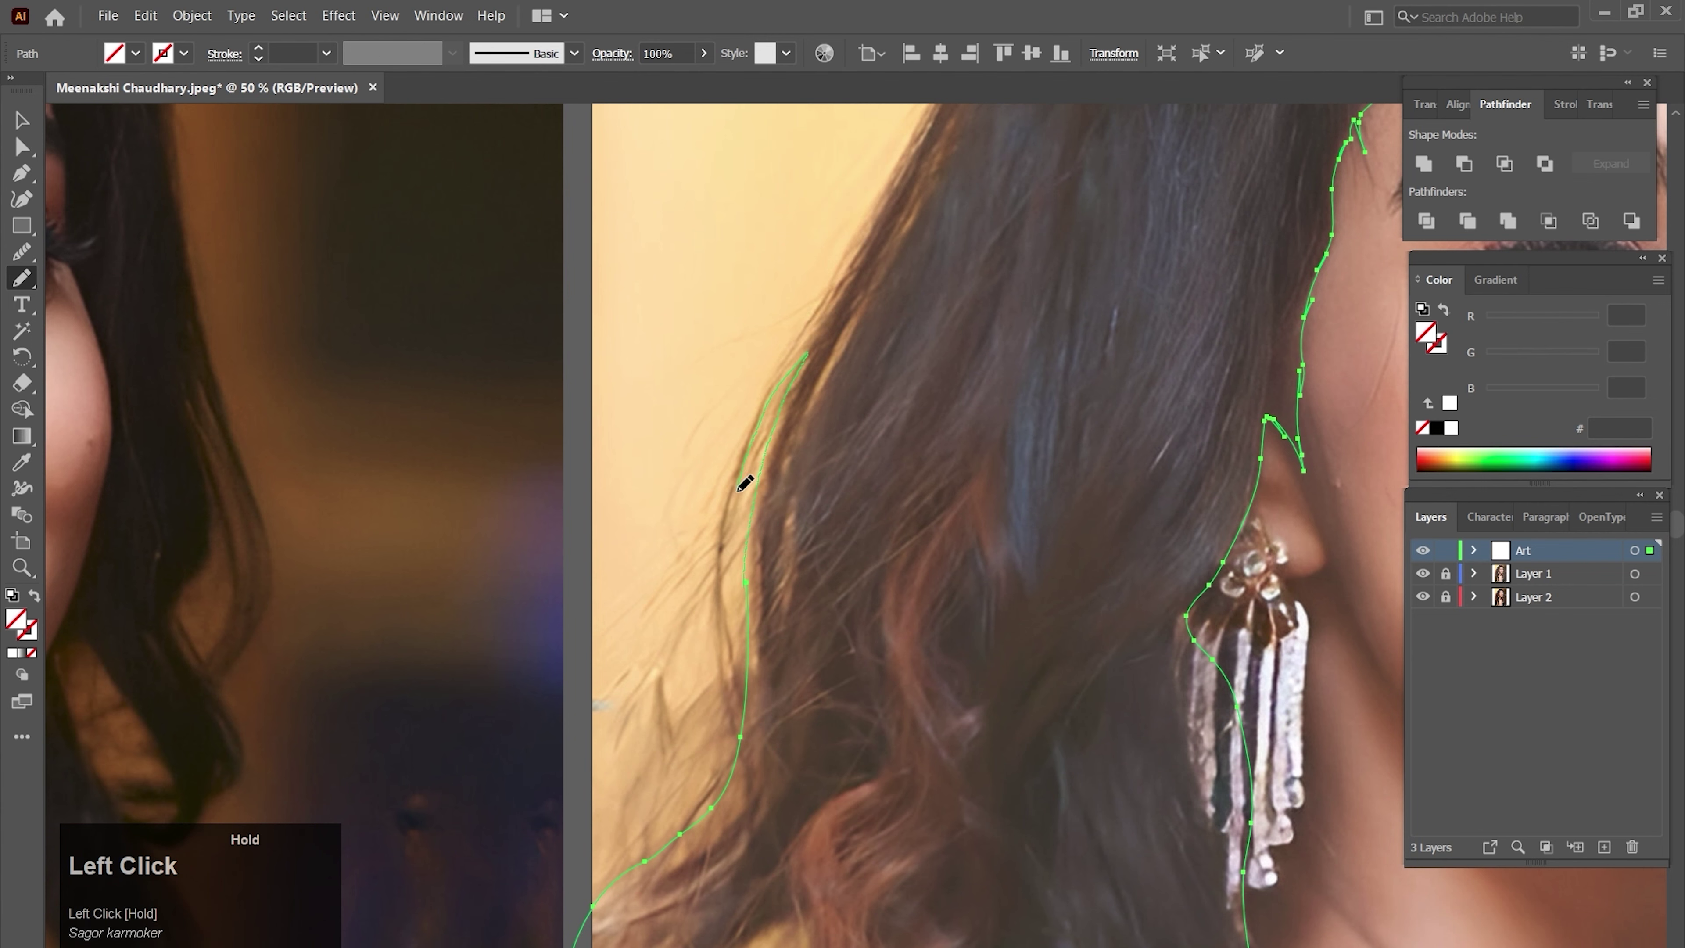
{"action": "left_click_drag", "start_coordinate": [767, 386], "coordinate": [865, 228]}
- Trace the outer hair contour over the top of the head with small strand details
{"action": "key", "text": "ctrl+alt+space"}
{"action": "left_click", "coordinate": [930, 548], "text": "ctrl+alt"}
{"action": "left_click", "coordinate": [959, 521], "text": "ctrl+alt"}
{"action": "mouse_move", "coordinate": [742, 456]}
{"action": "left_mouse_down"}
{"action": "mouse_move", "coordinate": [873, 232]}
{"action": "mouse_move", "coordinate": [989, 162]}
{"action": "left_mouse_up"}
{"action": "key", "text": "ctrl+space"}
{"action": "left_click", "coordinate": [944, 337], "text": "ctrl"}
{"action": "left_click_drag", "start_coordinate": [862, 443], "coordinate": [900, 422]}
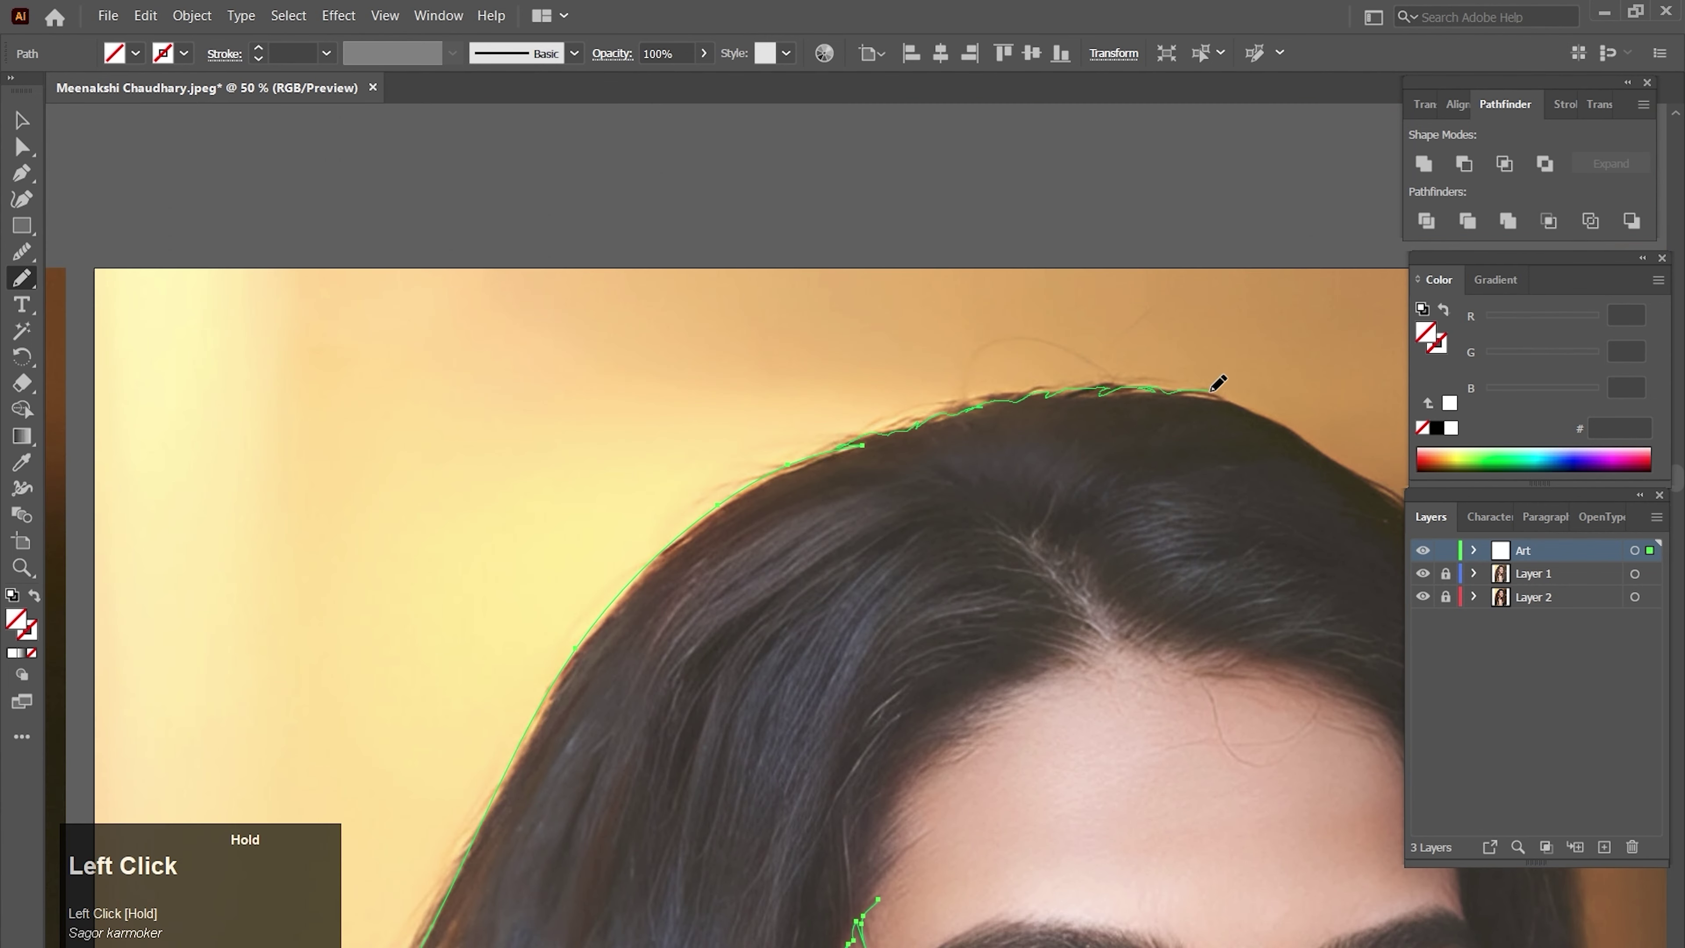
{"action": "key", "text": "space"}
{"action": "mouse_move", "coordinate": [1211, 391]}
{"action": "left_mouse_down"}
{"action": "mouse_move", "coordinate": [726, 305]}
{"action": "mouse_move", "coordinate": [809, 351]}
{"action": "left_mouse_up"}
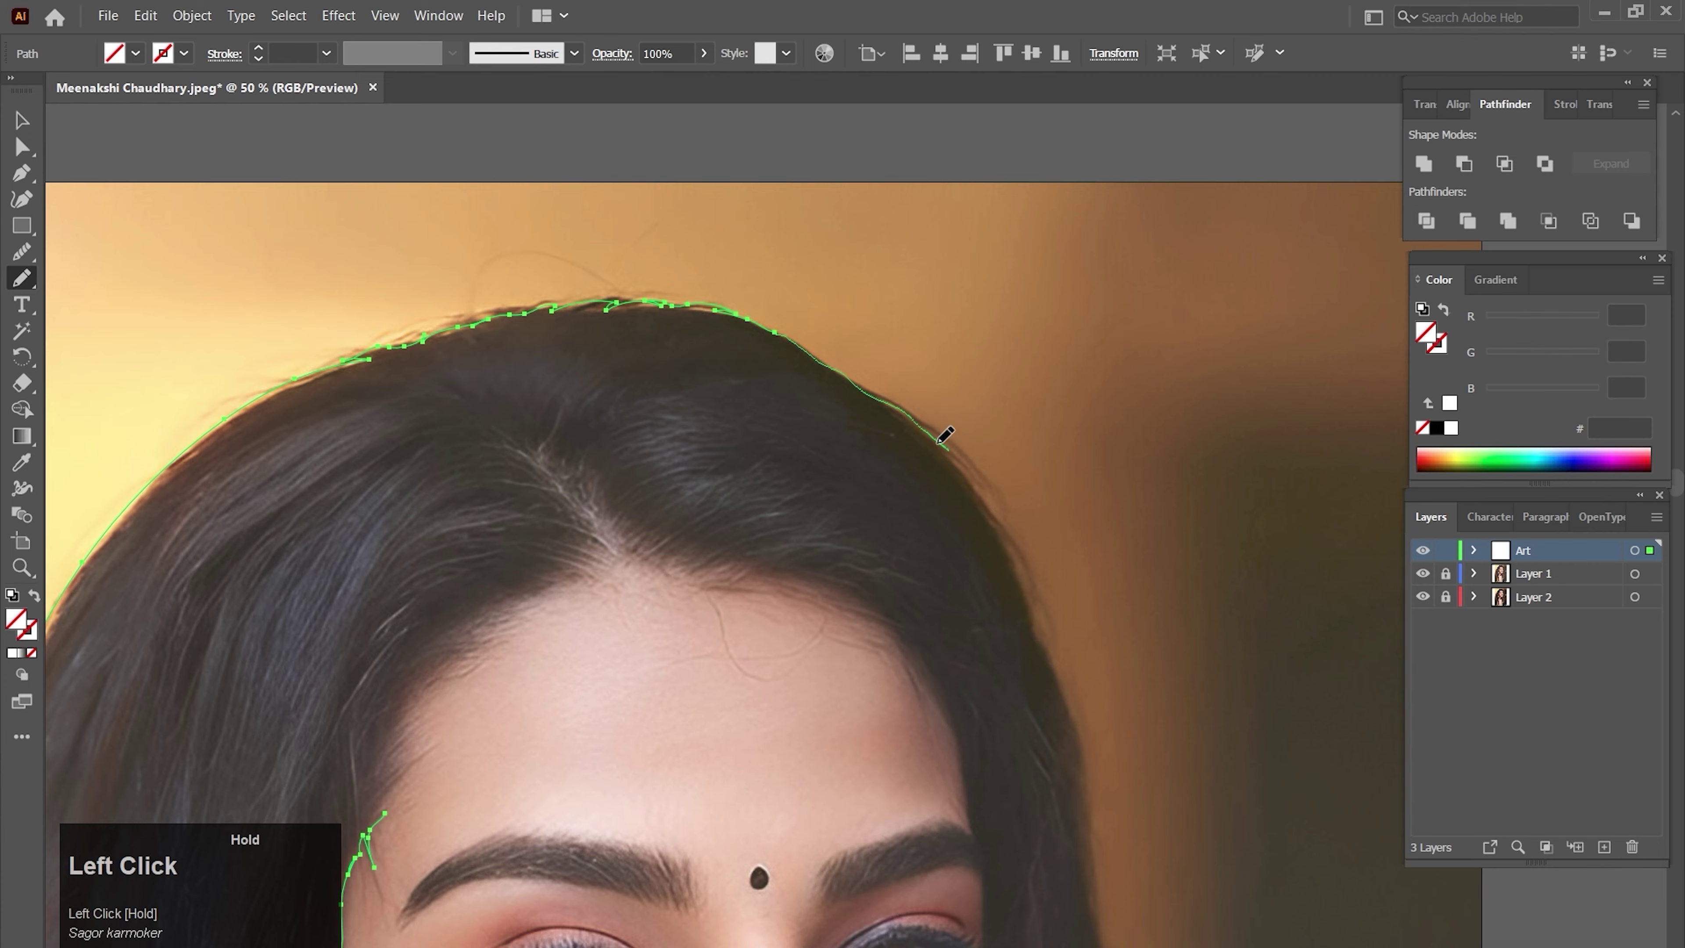
{"action": "left_click_drag", "start_coordinate": [938, 444], "coordinate": [1017, 570]}
- Continue the outline down the right side of the hair and around the curls beside the cheek
{"action": "key", "text": "space"}
{"action": "left_click_drag", "start_coordinate": [1033, 664], "coordinate": [963, 298]}
{"action": "left_click_drag", "start_coordinate": [947, 205], "coordinate": [1011, 369]}
{"action": "key", "text": "space"}
{"action": "left_click_drag", "start_coordinate": [1033, 567], "coordinate": [1047, 89]}
{"action": "mouse_move", "coordinate": [1047, 93]}
{"action": "left_mouse_down"}
{"action": "mouse_move", "coordinate": [1113, 519]}
{"action": "mouse_move", "coordinate": [1086, 285]}
{"action": "mouse_move", "coordinate": [1104, 453]}
{"action": "mouse_move", "coordinate": [1066, 535]}
{"action": "mouse_move", "coordinate": [1060, 312]}
{"action": "mouse_move", "coordinate": [1098, 590]}
{"action": "left_mouse_up"}
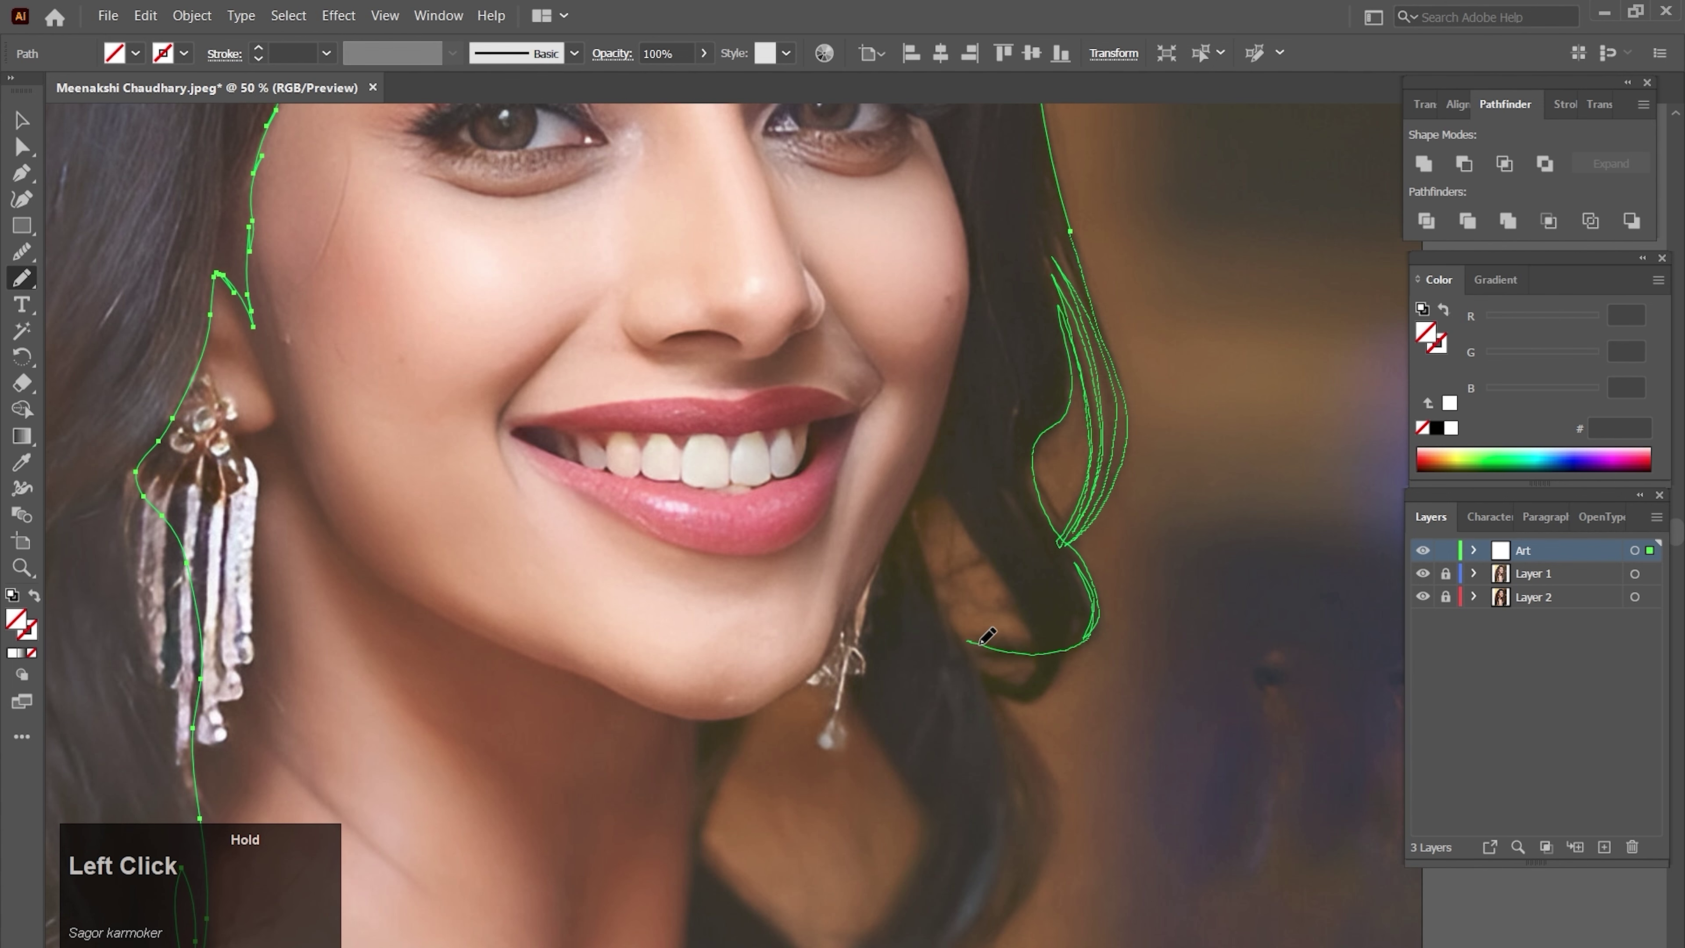
{"action": "mouse_move", "coordinate": [1030, 635]}
{"action": "left_mouse_down"}
{"action": "mouse_move", "coordinate": [937, 495]}
{"action": "mouse_move", "coordinate": [950, 620]}
{"action": "mouse_move", "coordinate": [1046, 637]}
{"action": "left_mouse_up"}
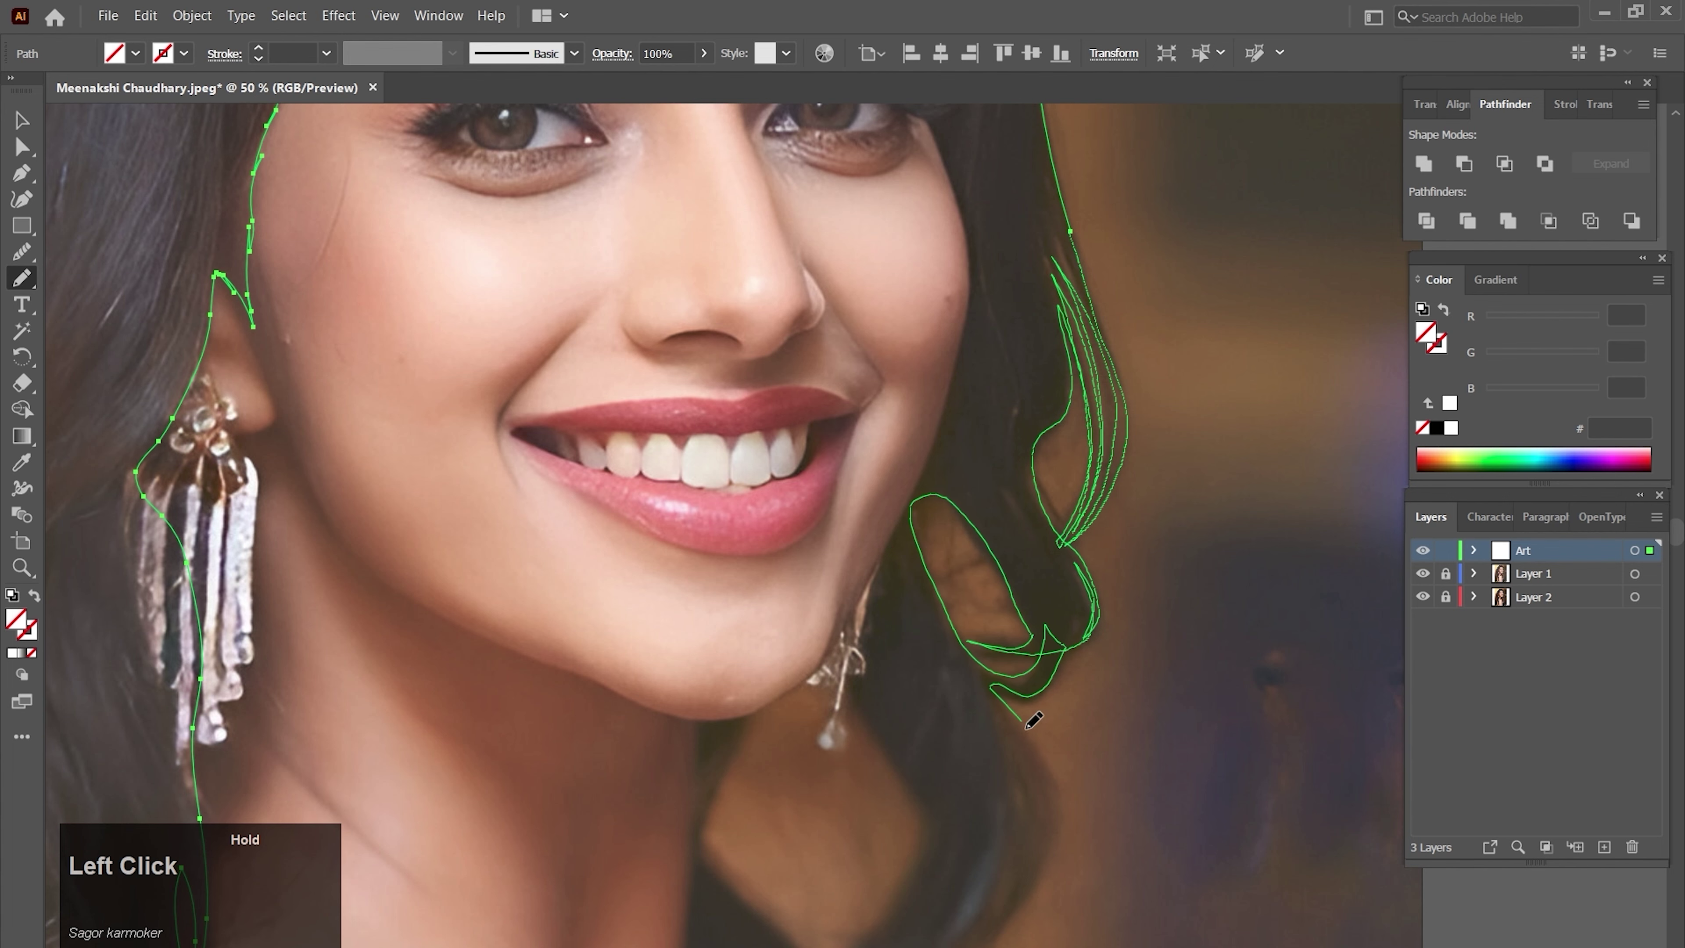
- Trace around the lower right lock of hair and bring the outline back up along the neck toward the jaw
{"action": "left_click_drag", "start_coordinate": [1026, 729], "coordinate": [1034, 745]}
{"action": "left_click_drag", "start_coordinate": [1034, 744], "coordinate": [1197, 423]}
{"action": "mouse_move", "coordinate": [1198, 423]}
{"action": "left_mouse_down"}
{"action": "mouse_move", "coordinate": [1214, 531]}
{"action": "mouse_move", "coordinate": [1078, 671]}
{"action": "mouse_move", "coordinate": [1165, 540]}
{"action": "left_mouse_up"}
{"action": "key", "text": "space"}
{"action": "mouse_move", "coordinate": [1200, 496]}
{"action": "left_mouse_down"}
{"action": "mouse_move", "coordinate": [1096, 618]}
{"action": "mouse_move", "coordinate": [994, 535]}
{"action": "mouse_move", "coordinate": [963, 473]}
{"action": "left_mouse_up"}
{"action": "key", "text": "space"}
{"action": "mouse_move", "coordinate": [964, 471]}
{"action": "left_mouse_down"}
{"action": "mouse_move", "coordinate": [907, 696]}
{"action": "mouse_move", "coordinate": [922, 460]}
{"action": "mouse_move", "coordinate": [910, 634]}
{"action": "mouse_move", "coordinate": [910, 567]}
{"action": "left_mouse_up"}
{"action": "scroll", "coordinate": [1004, 497], "scroll_direction": "up", "scroll_amount": 1}
{"action": "key", "text": "space"}
- Extend the hair path with the Pen tool along the right cheek up to the right side of the forehead
{"action": "key", "text": "p"}
{"action": "left_click", "coordinate": [798, 602]}
{"action": "left_click_drag", "start_coordinate": [1025, 412], "coordinate": [1036, 389]}
{"action": "key", "text": "space"}
{"action": "left_click_drag", "start_coordinate": [1055, 355], "coordinate": [941, 522]}
{"action": "left_click_drag", "start_coordinate": [984, 437], "coordinate": [994, 414]}
{"action": "left_click_drag", "start_coordinate": [1044, 280], "coordinate": [918, 604]}
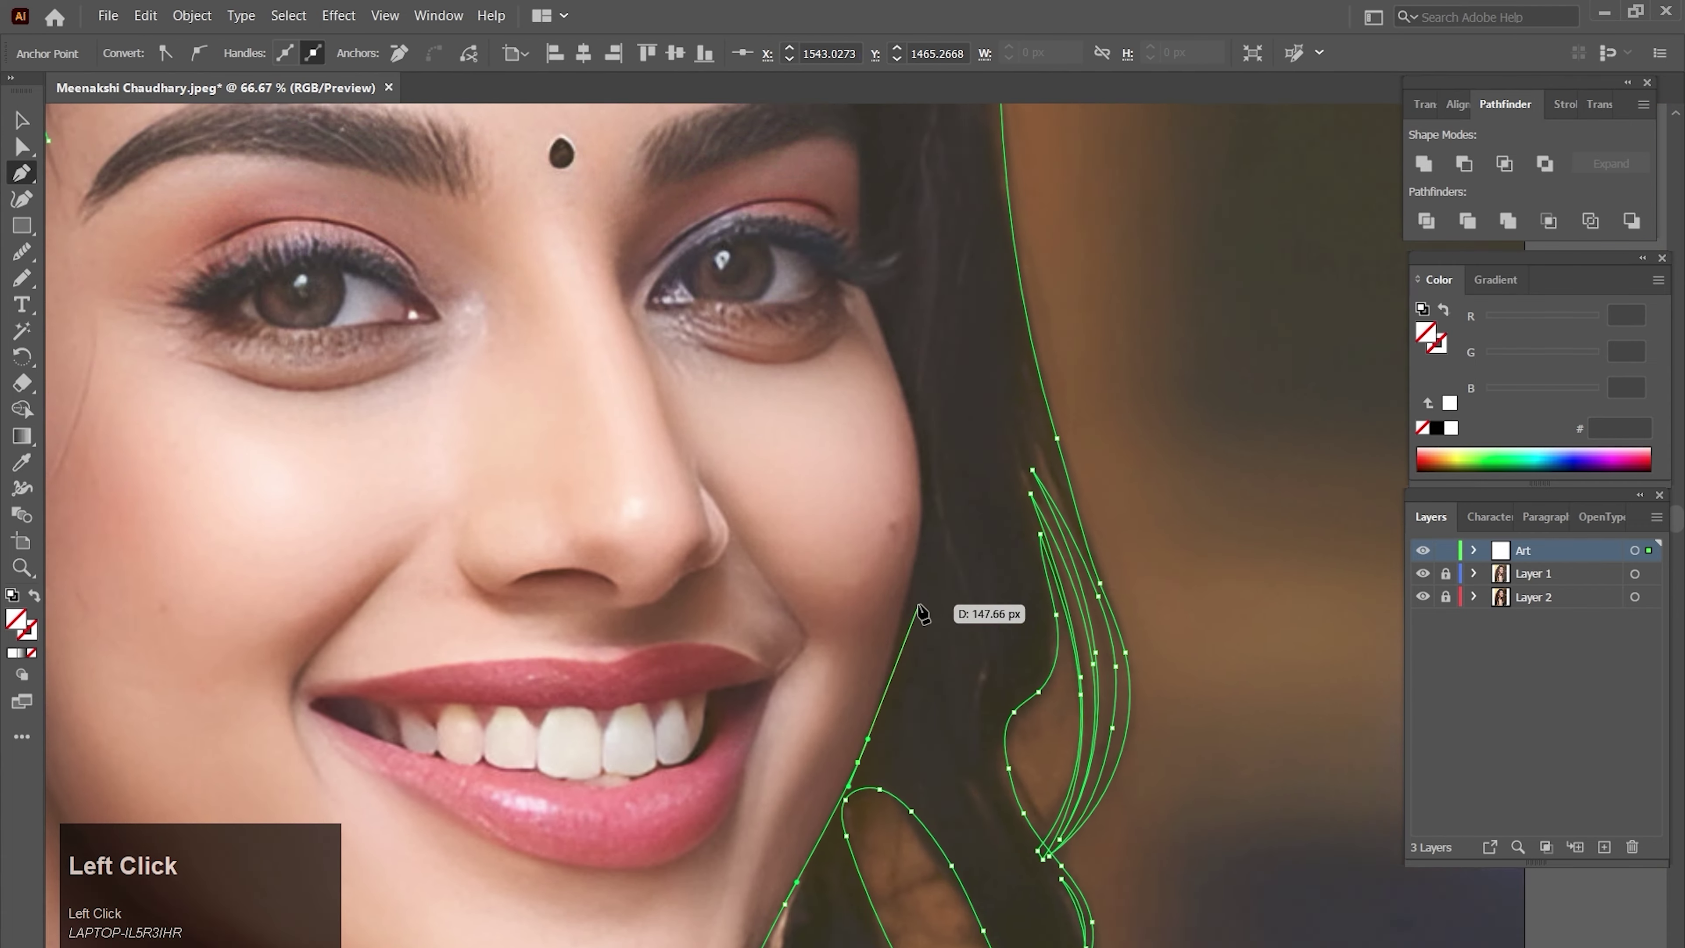
{"action": "scroll", "coordinate": [922, 614], "scroll_direction": "up", "scroll_amount": 10}
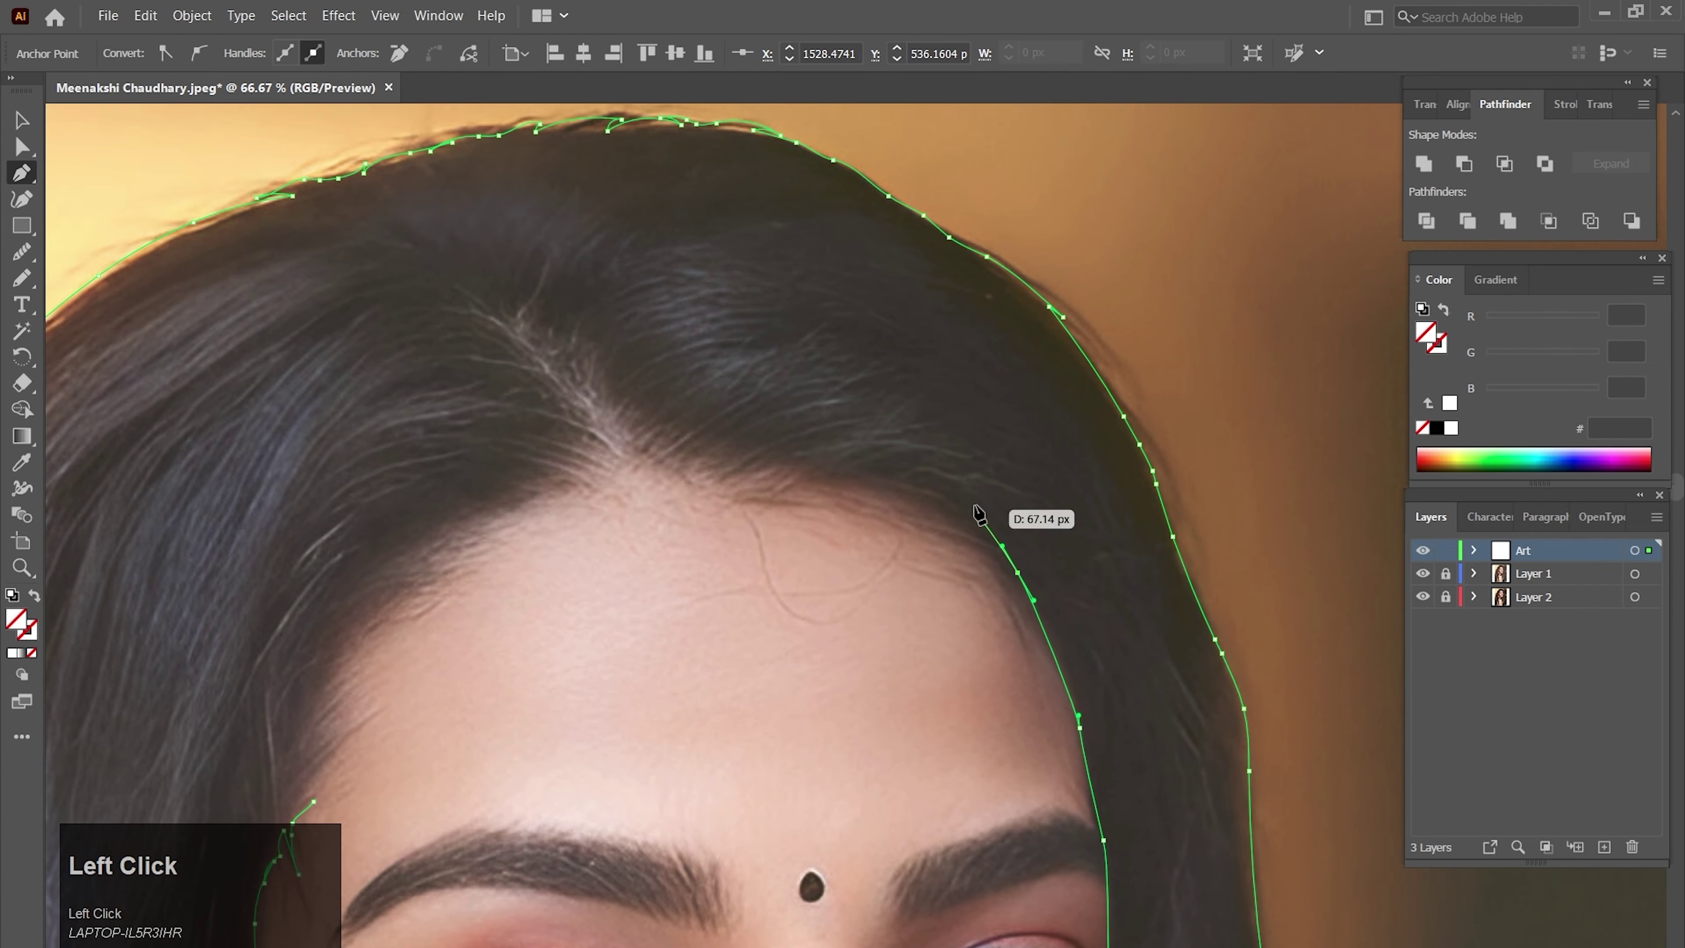
- Trace the forehead hairline and parting with spiky pencil strands, closing the hair path at the left temple
{"action": "key", "text": "n"}
{"action": "mouse_move", "coordinate": [1002, 545]}
{"action": "left_mouse_down"}
{"action": "mouse_move", "coordinate": [840, 474]}
{"action": "mouse_move", "coordinate": [745, 499]}
{"action": "mouse_move", "coordinate": [769, 467]}
{"action": "mouse_move", "coordinate": [703, 472]}
{"action": "mouse_move", "coordinate": [702, 450]}
{"action": "mouse_move", "coordinate": [643, 463]}
{"action": "mouse_move", "coordinate": [665, 424]}
{"action": "mouse_move", "coordinate": [624, 429]}
{"action": "mouse_move", "coordinate": [571, 365]}
{"action": "left_mouse_up"}
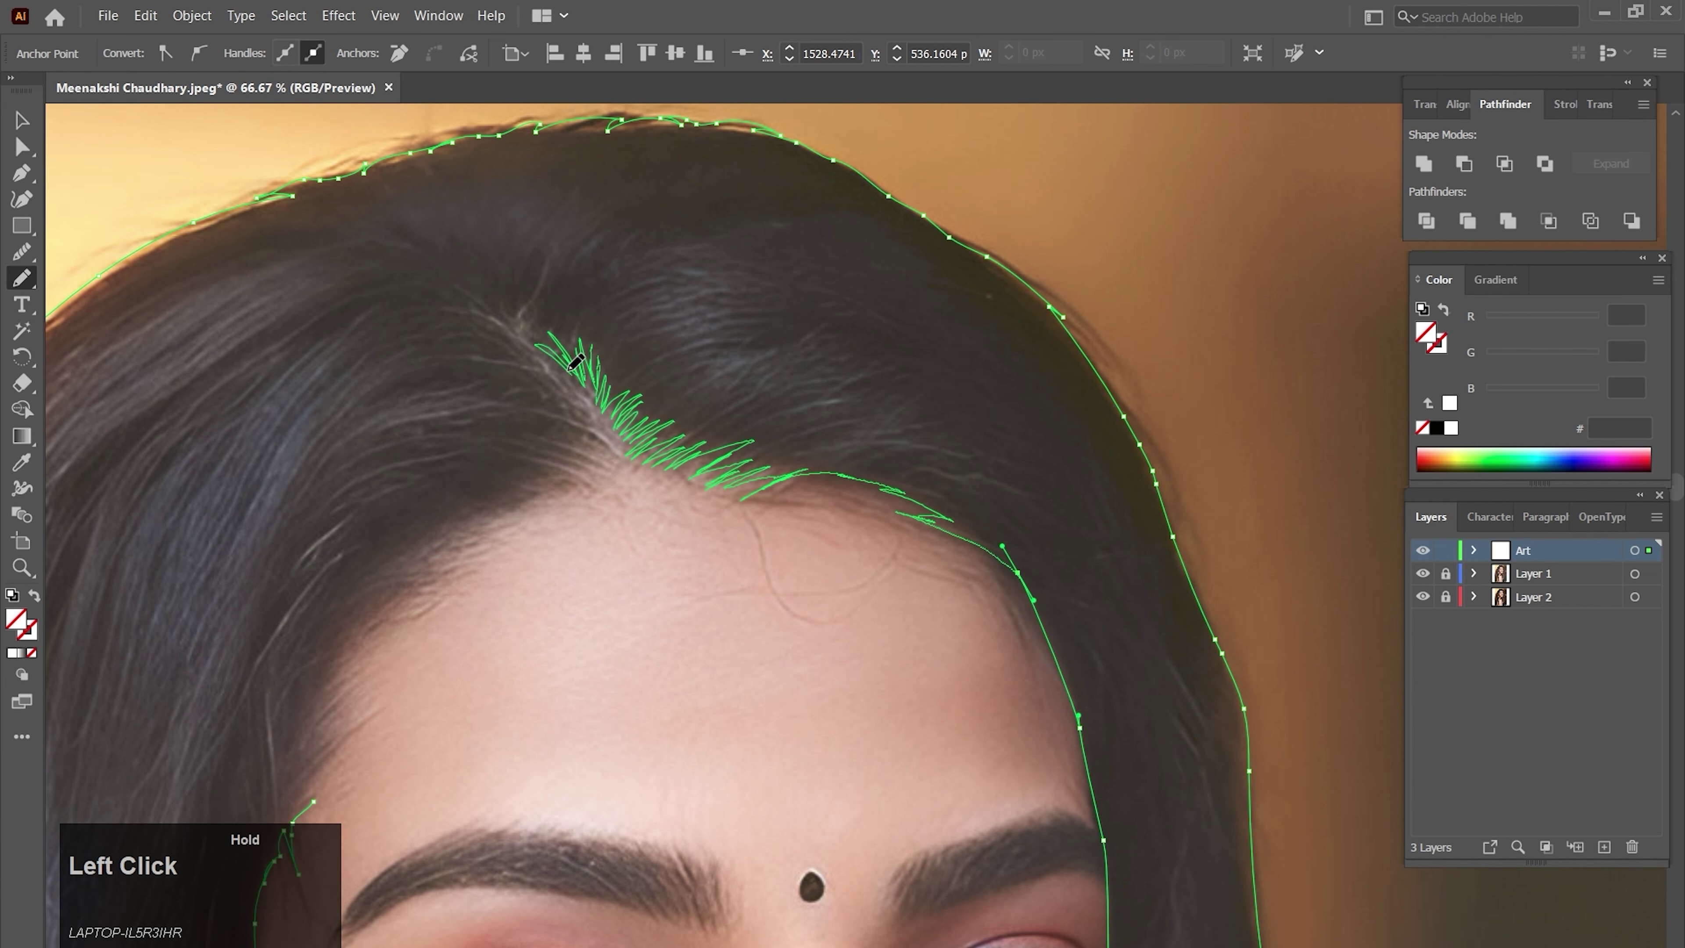
{"action": "left_click_drag", "start_coordinate": [581, 468], "coordinate": [538, 468]}
{"action": "mouse_move", "coordinate": [526, 525]}
{"action": "left_mouse_down"}
{"action": "mouse_move", "coordinate": [989, 437]}
{"action": "mouse_move", "coordinate": [1005, 387]}
{"action": "mouse_move", "coordinate": [841, 495]}
{"action": "mouse_move", "coordinate": [791, 607]}
{"action": "mouse_move", "coordinate": [803, 651]}
{"action": "left_mouse_up"}
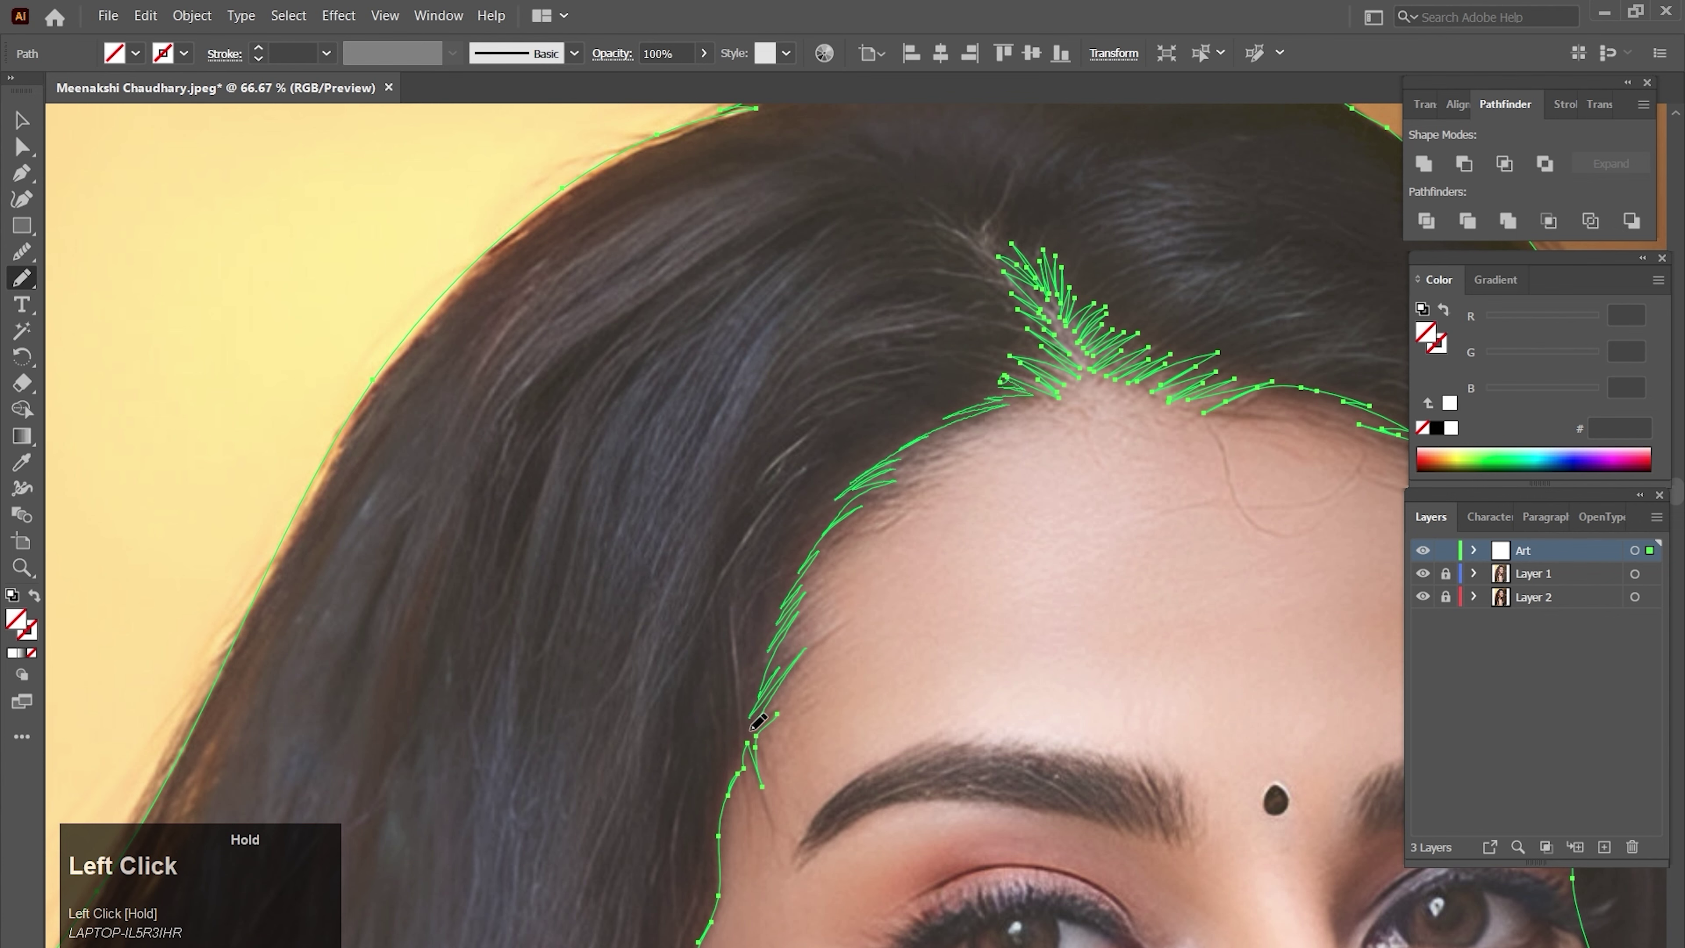
{"action": "left_click_drag", "start_coordinate": [778, 715], "coordinate": [780, 716]}
- Deselect the traced hair path and switch the Art layer to outline view
{"action": "left_click", "coordinate": [876, 602], "text": "ctrl+alt"}
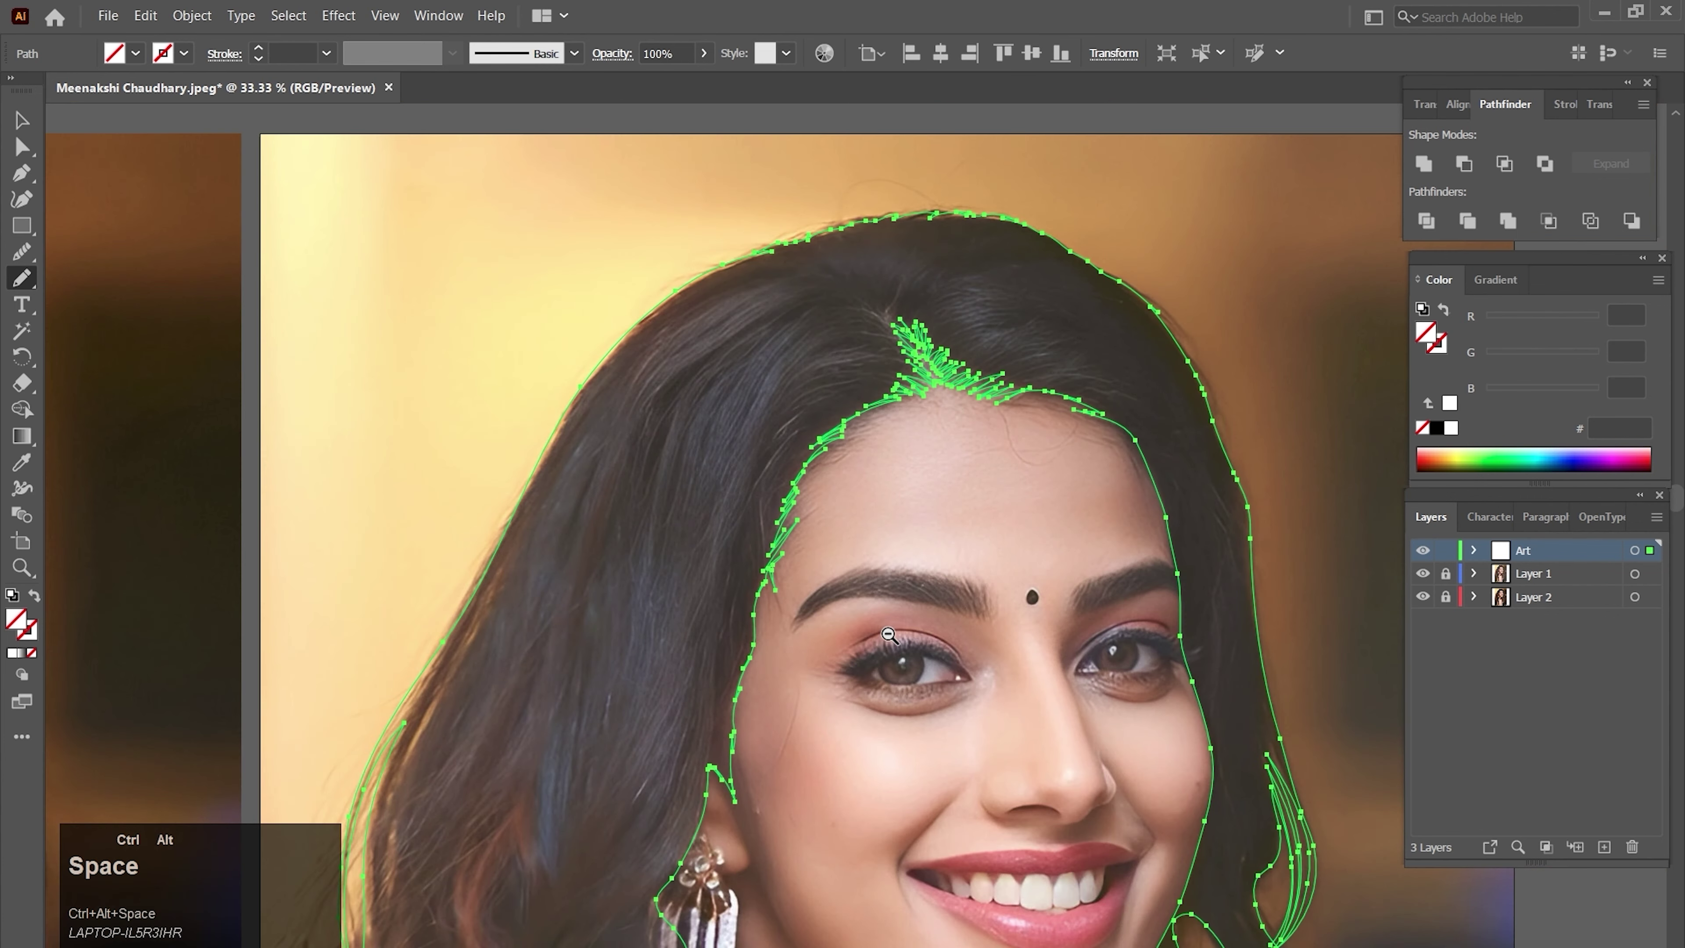
{"action": "left_click", "coordinate": [889, 651], "text": "ctrl+alt"}
{"action": "left_click", "coordinate": [880, 607], "text": "ctrl+alt"}
{"action": "left_click", "coordinate": [1166, 733], "text": "ctrl"}
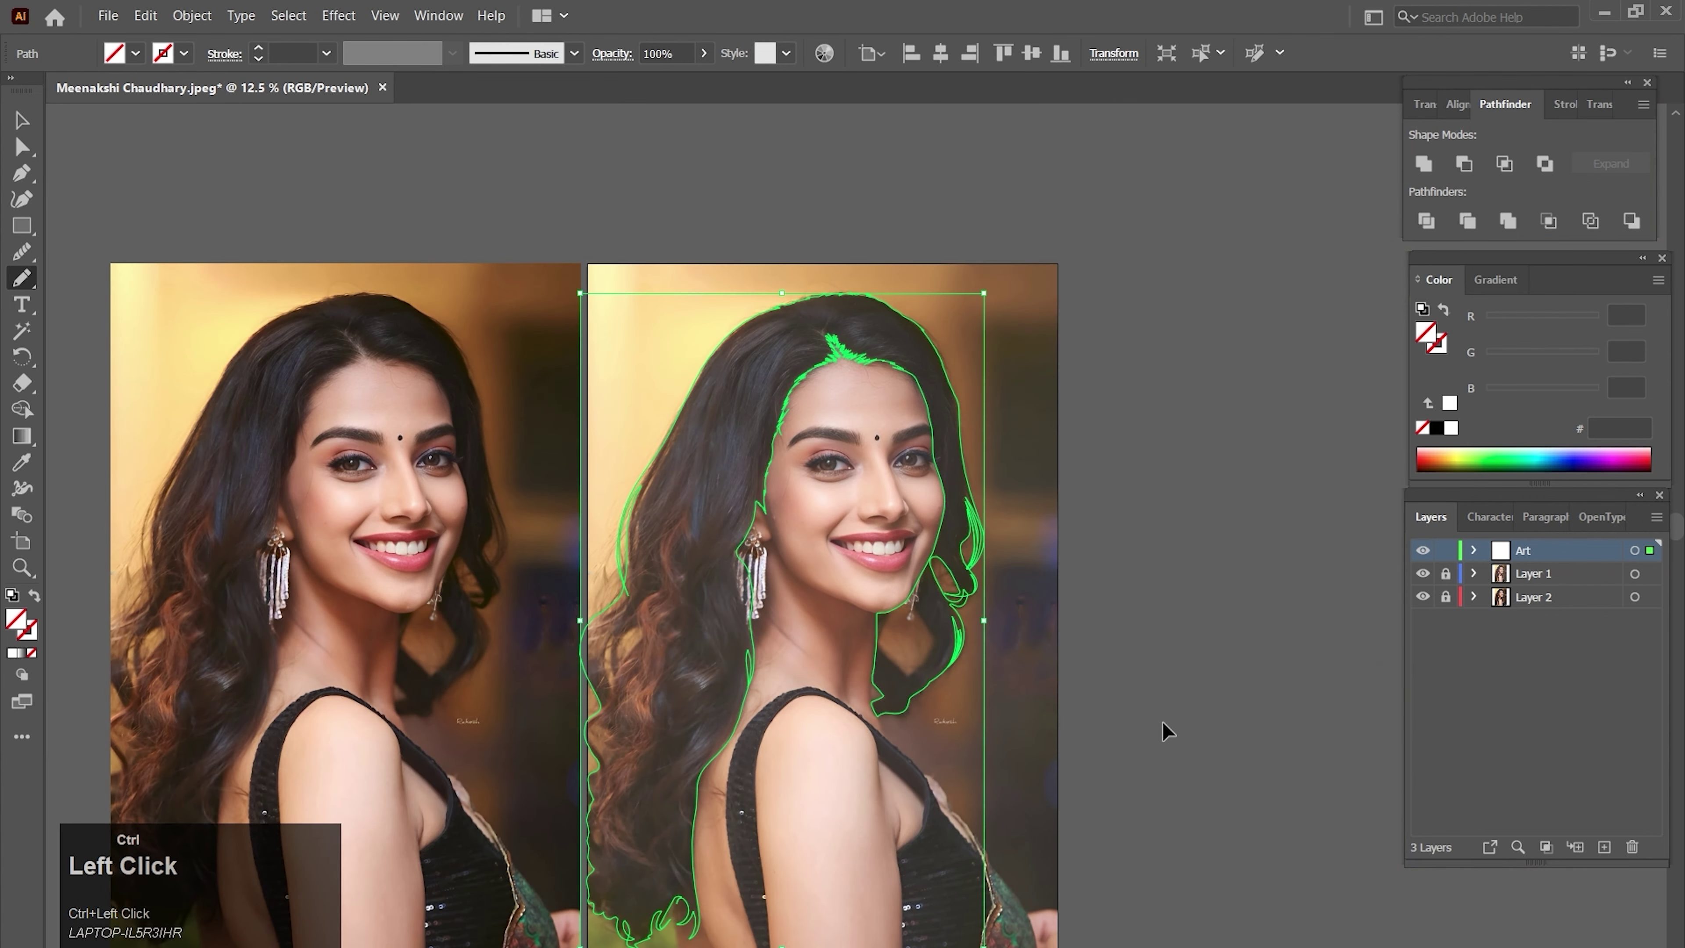
{"action": "left_click", "coordinate": [1423, 550], "text": "ctrl"}
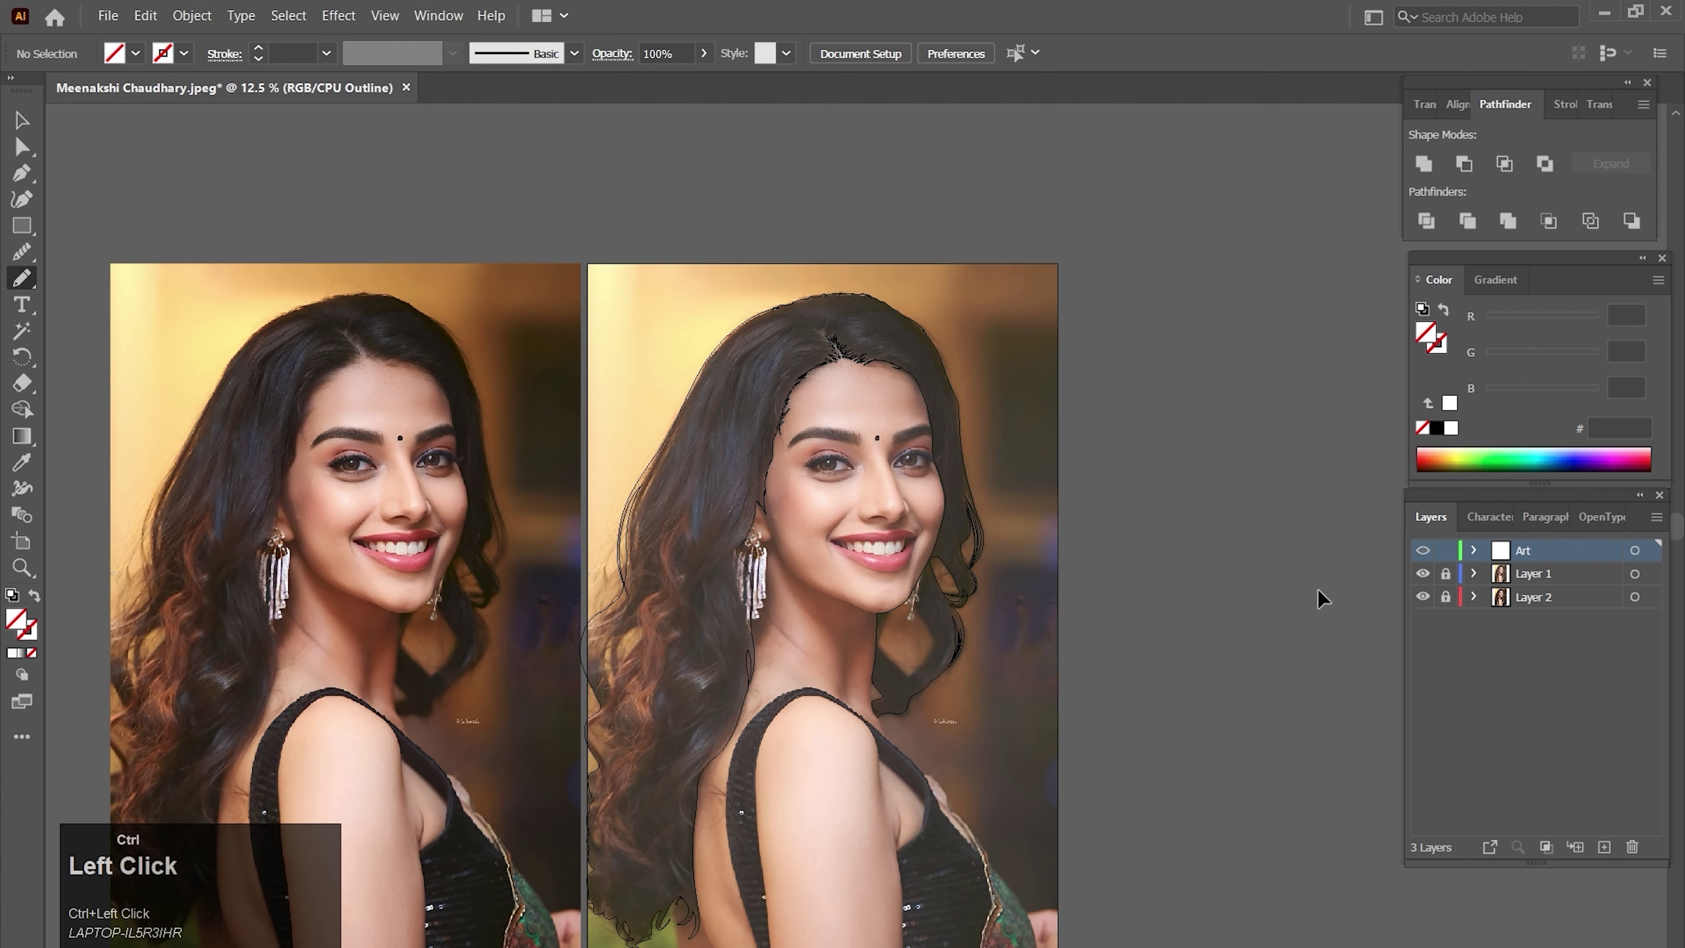
- Trace the diamond-shaped background gap between the jaw, neck and lower right lock of hair with the Pencil tool
{"action": "left_click", "coordinate": [891, 565], "text": "ctrl"}
{"action": "left_click", "coordinate": [892, 564], "text": "ctrl"}
{"action": "left_click", "coordinate": [899, 563], "text": "ctrl"}
{"action": "left_click_drag", "start_coordinate": [898, 564], "coordinate": [901, 609]}
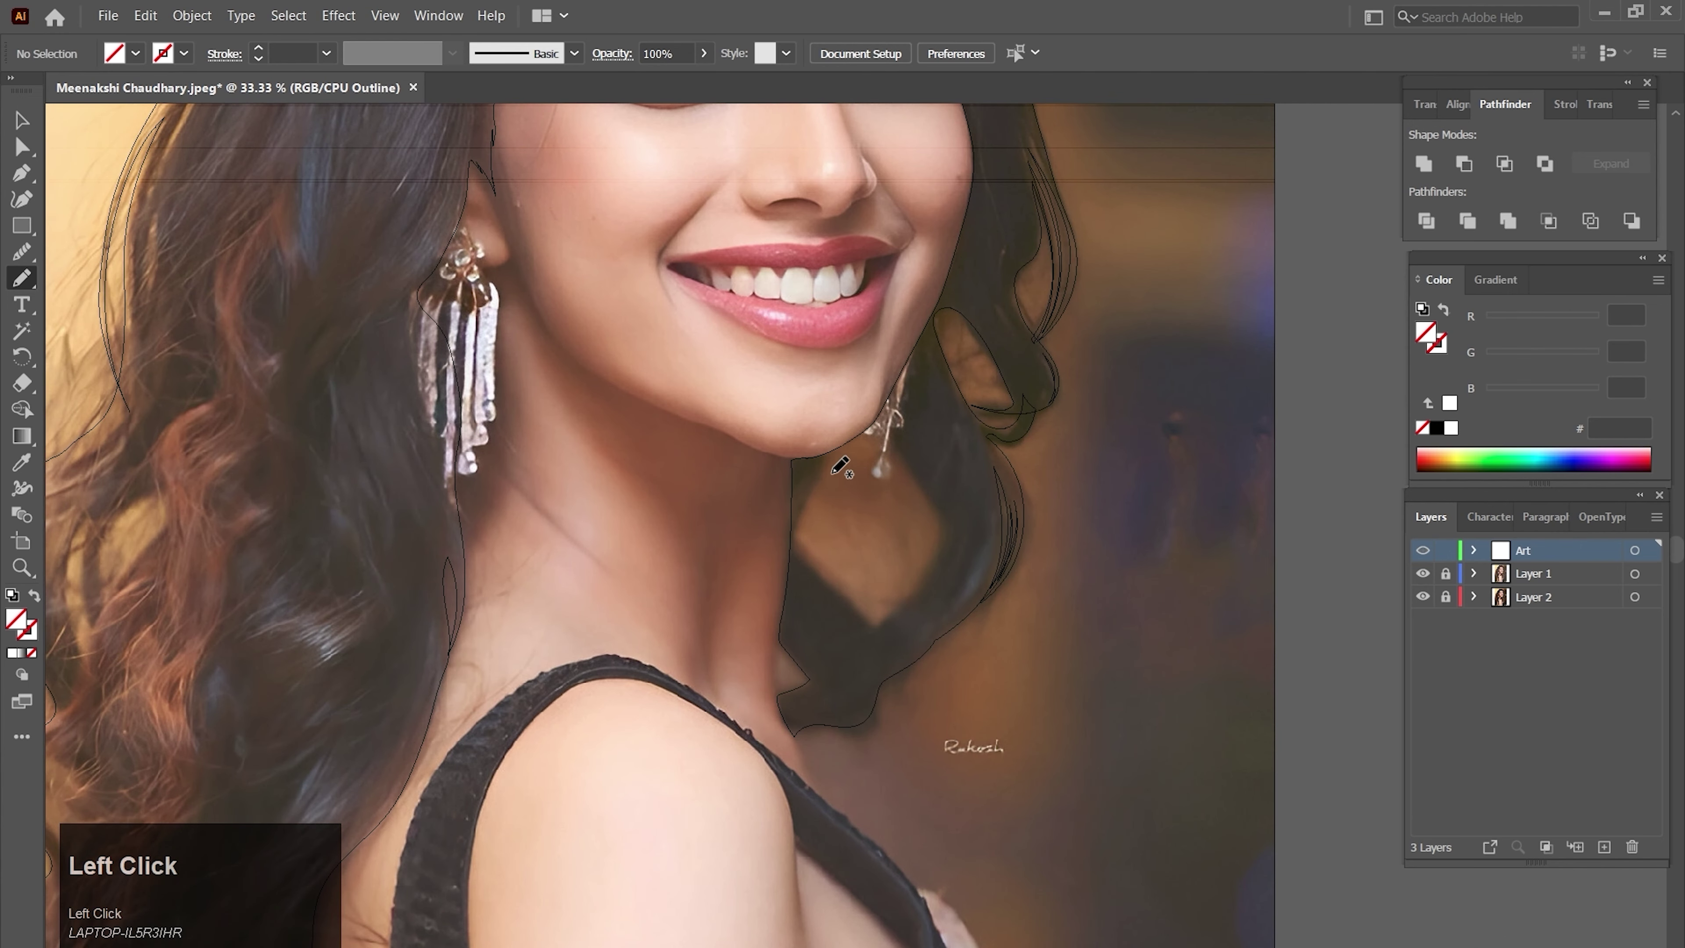
{"action": "left_click_drag", "start_coordinate": [831, 455], "coordinate": [822, 479]}
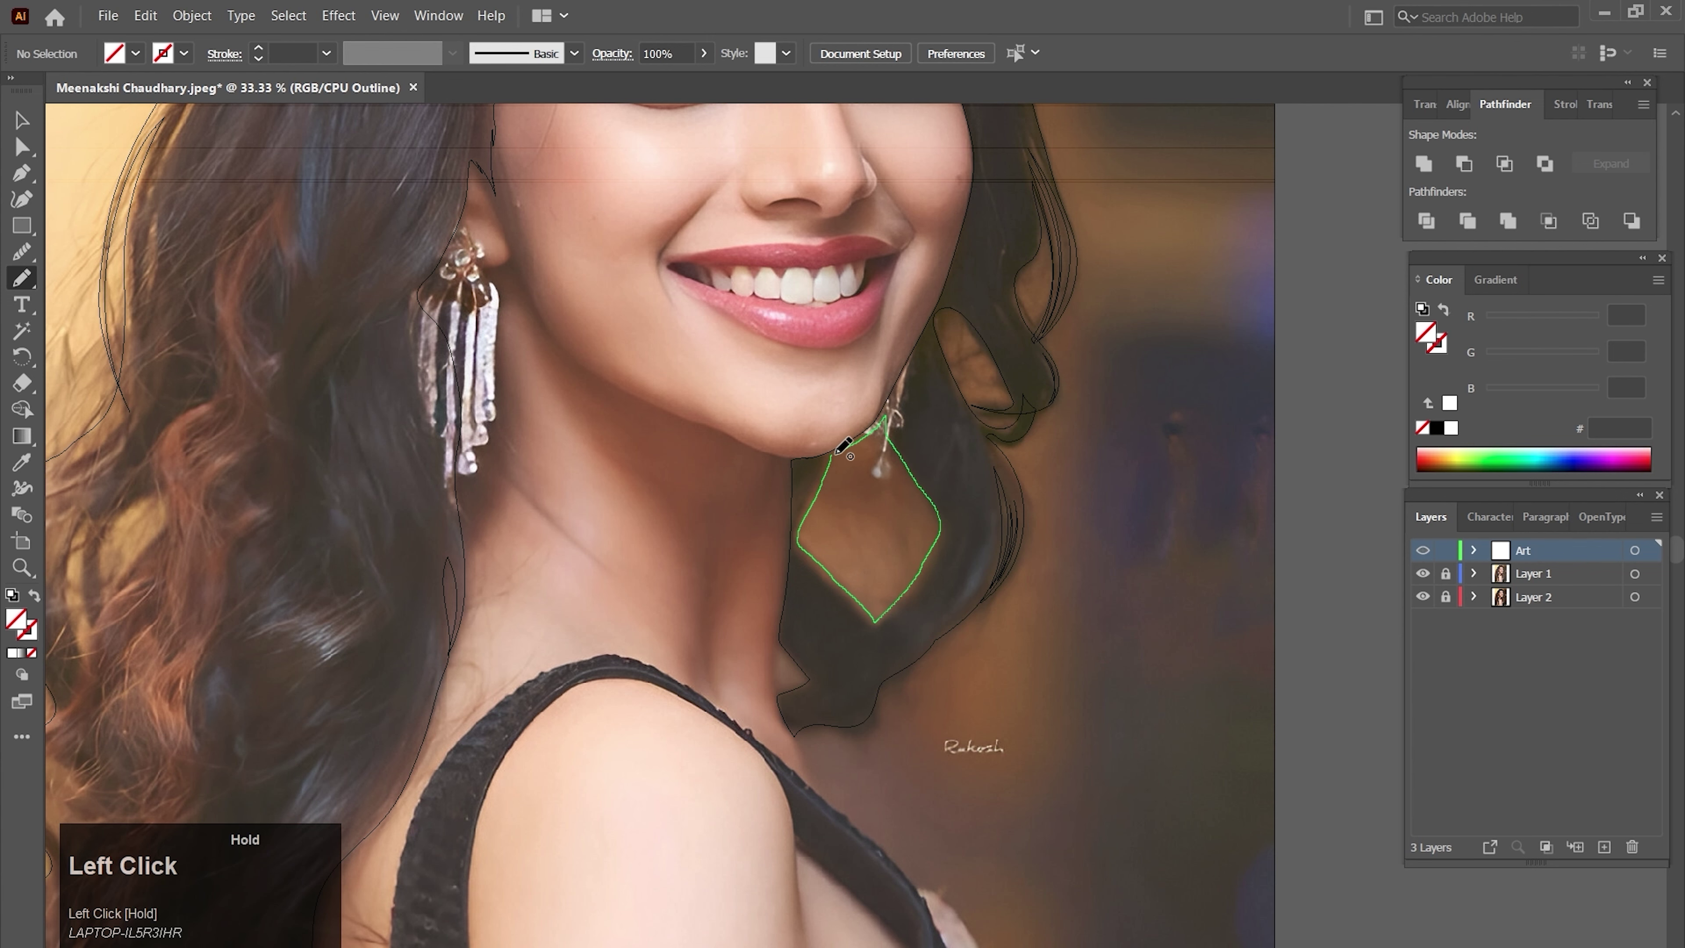
{"action": "left_click_drag", "start_coordinate": [844, 446], "coordinate": [837, 452]}
- Trace the small background gaps between the curls at the left edge of the hair with closed pencil shapes
{"action": "scroll", "coordinate": [929, 465], "scroll_direction": "up", "scroll_amount": 3}
{"action": "key", "text": "space"}
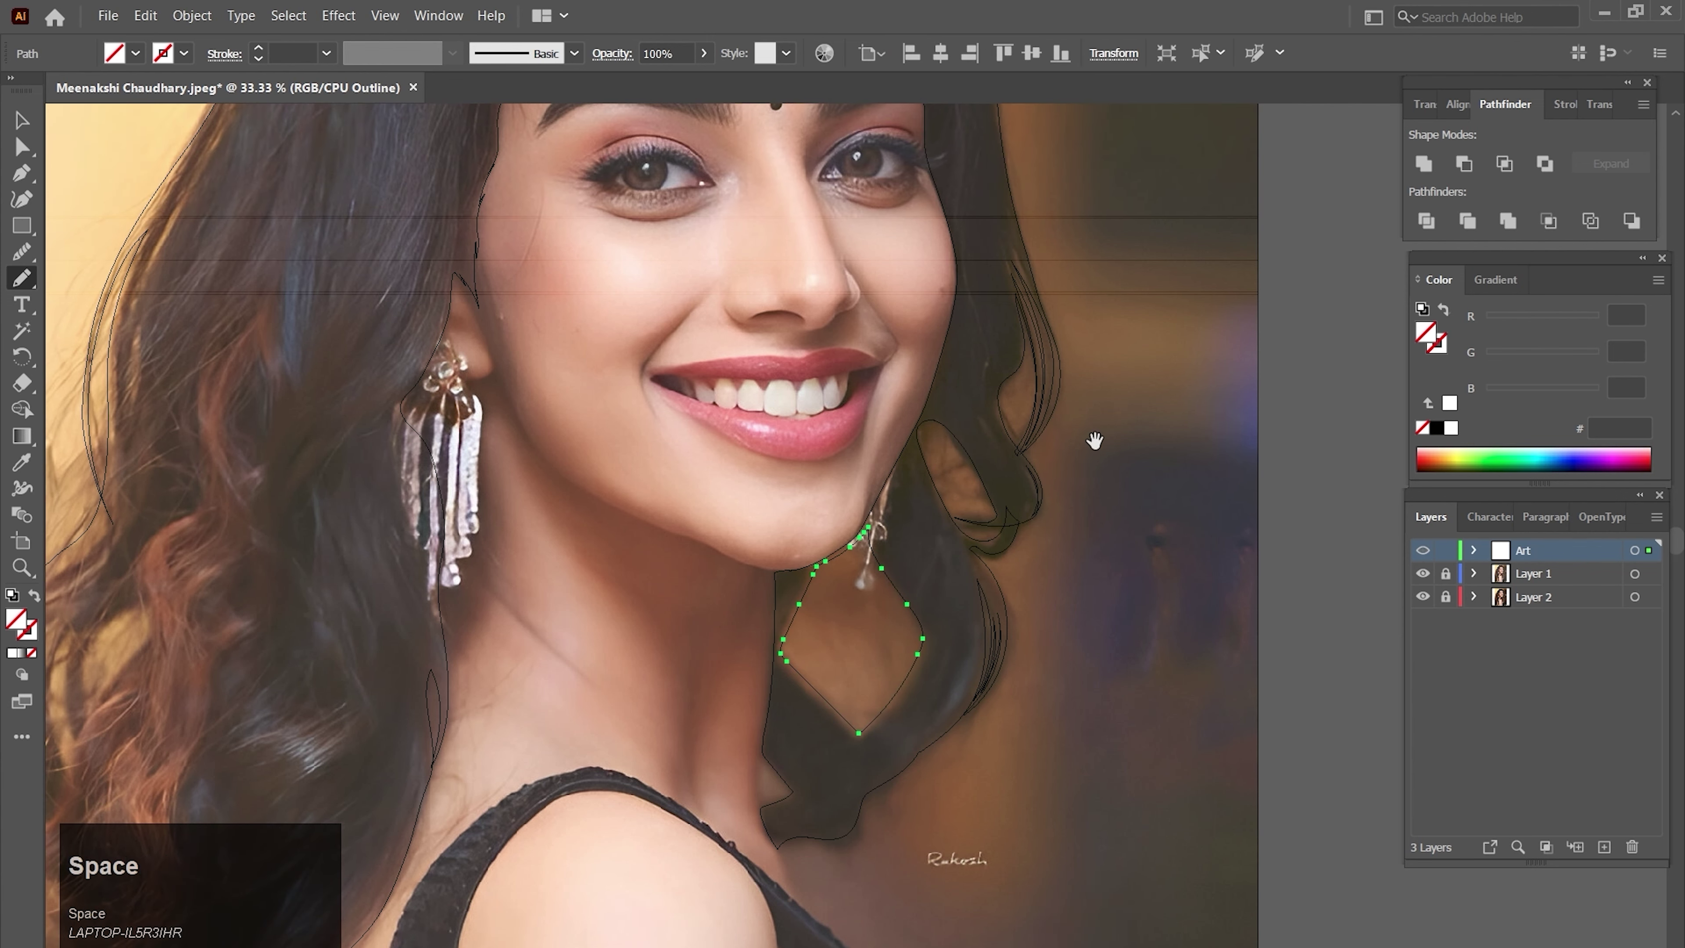
{"action": "left_click_drag", "start_coordinate": [1108, 386], "coordinate": [1115, 571]}
{"action": "left_click_drag", "start_coordinate": [1106, 391], "coordinate": [1121, 520]}
{"action": "left_click_drag", "start_coordinate": [1116, 426], "coordinate": [1140, 592]}
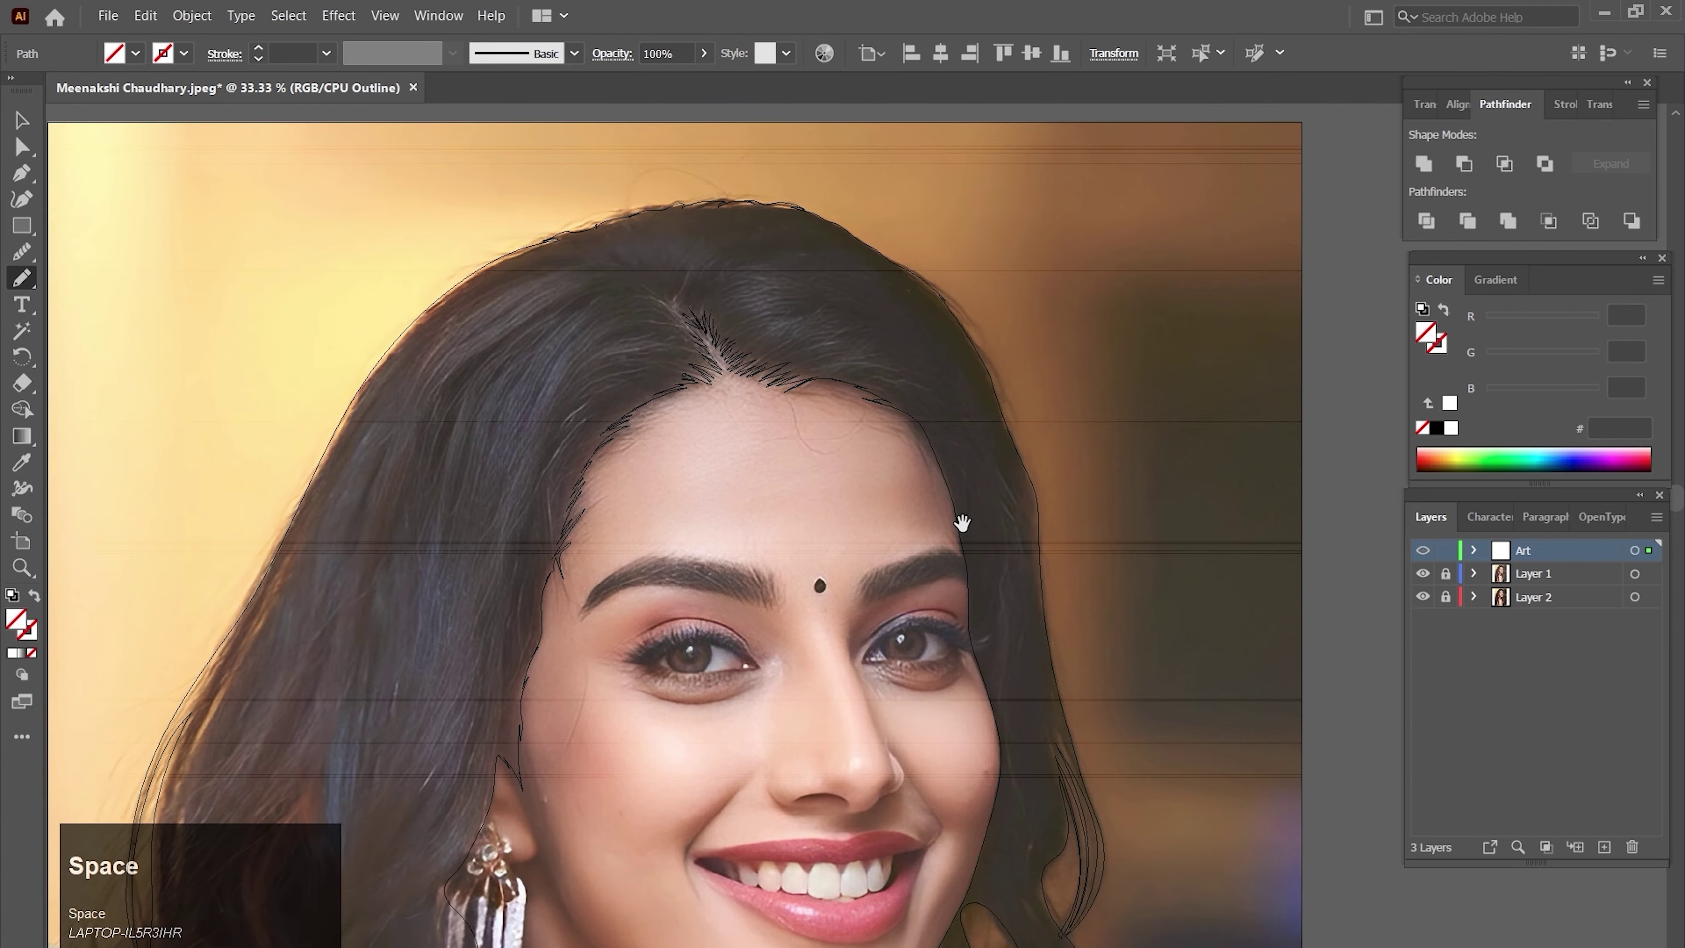
{"action": "left_click_drag", "start_coordinate": [820, 691], "coordinate": [1099, 274]}
{"action": "mouse_move", "coordinate": [862, 718]}
{"action": "left_mouse_down"}
{"action": "mouse_move", "coordinate": [993, 433]}
{"action": "mouse_move", "coordinate": [1020, 441]}
{"action": "left_mouse_up"}
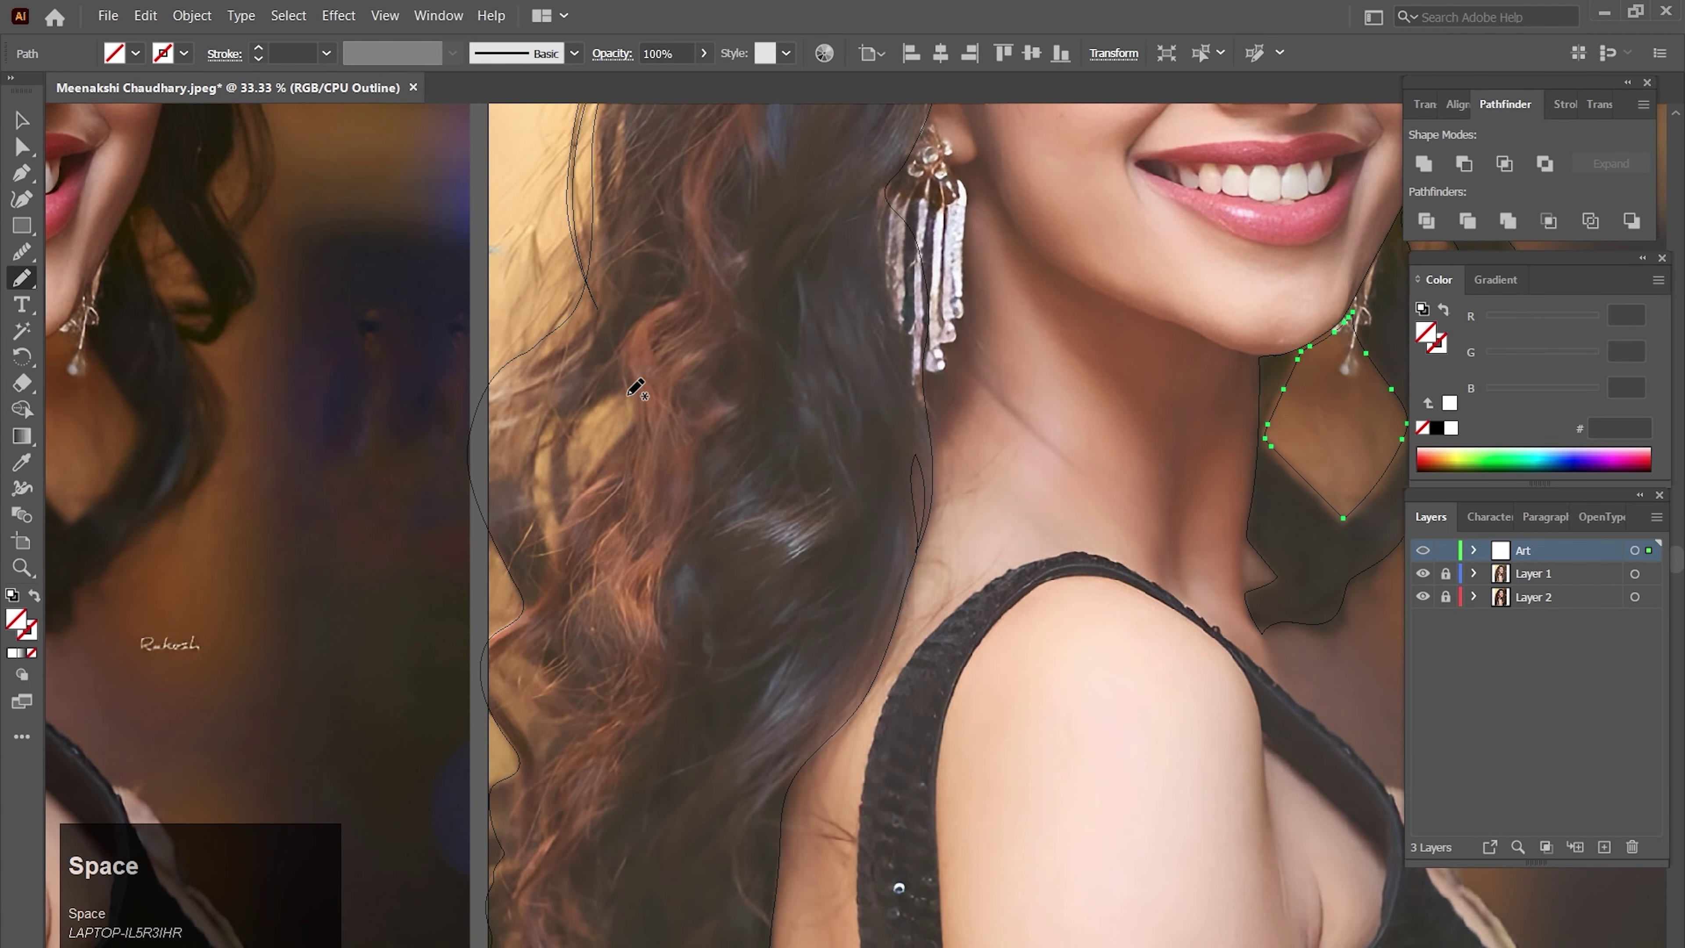
{"action": "left_click_drag", "start_coordinate": [630, 393], "coordinate": [559, 522]}
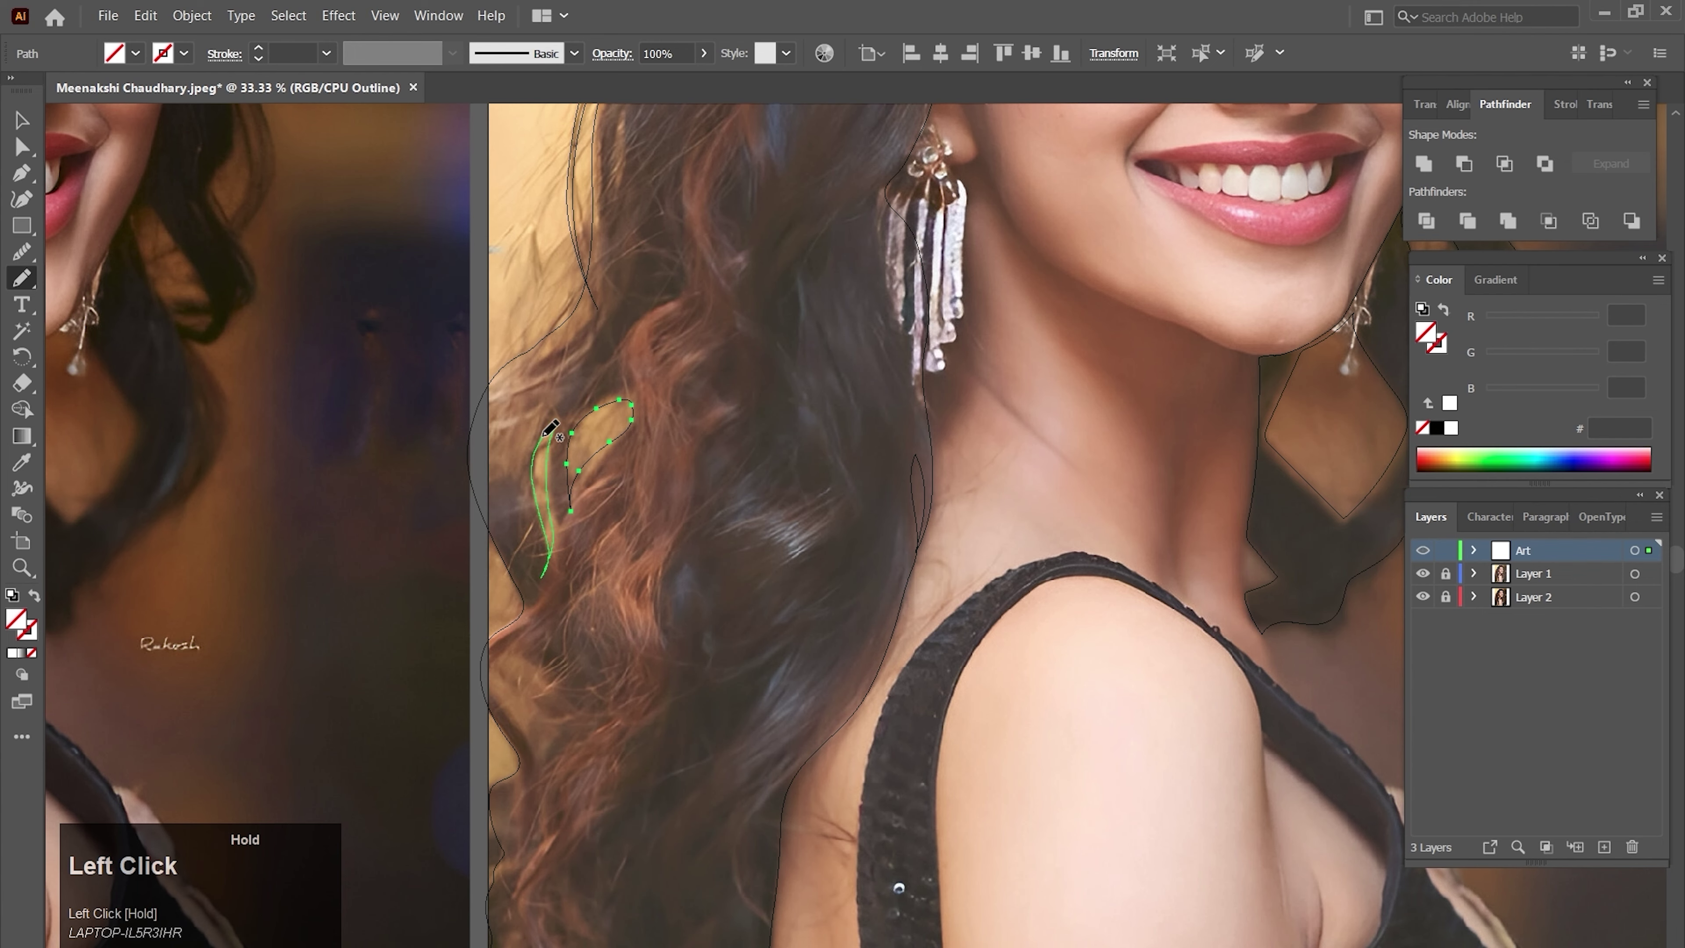
{"action": "left_click_drag", "start_coordinate": [553, 442], "coordinate": [565, 414]}
- Return the Art layer to preview view and combine all traced hair paths with the Exclude shape mode
{"action": "mouse_move", "coordinate": [568, 659]}
{"action": "left_mouse_down"}
{"action": "mouse_move", "coordinate": [632, 387]}
{"action": "mouse_move", "coordinate": [666, 350]}
{"action": "left_mouse_up"}
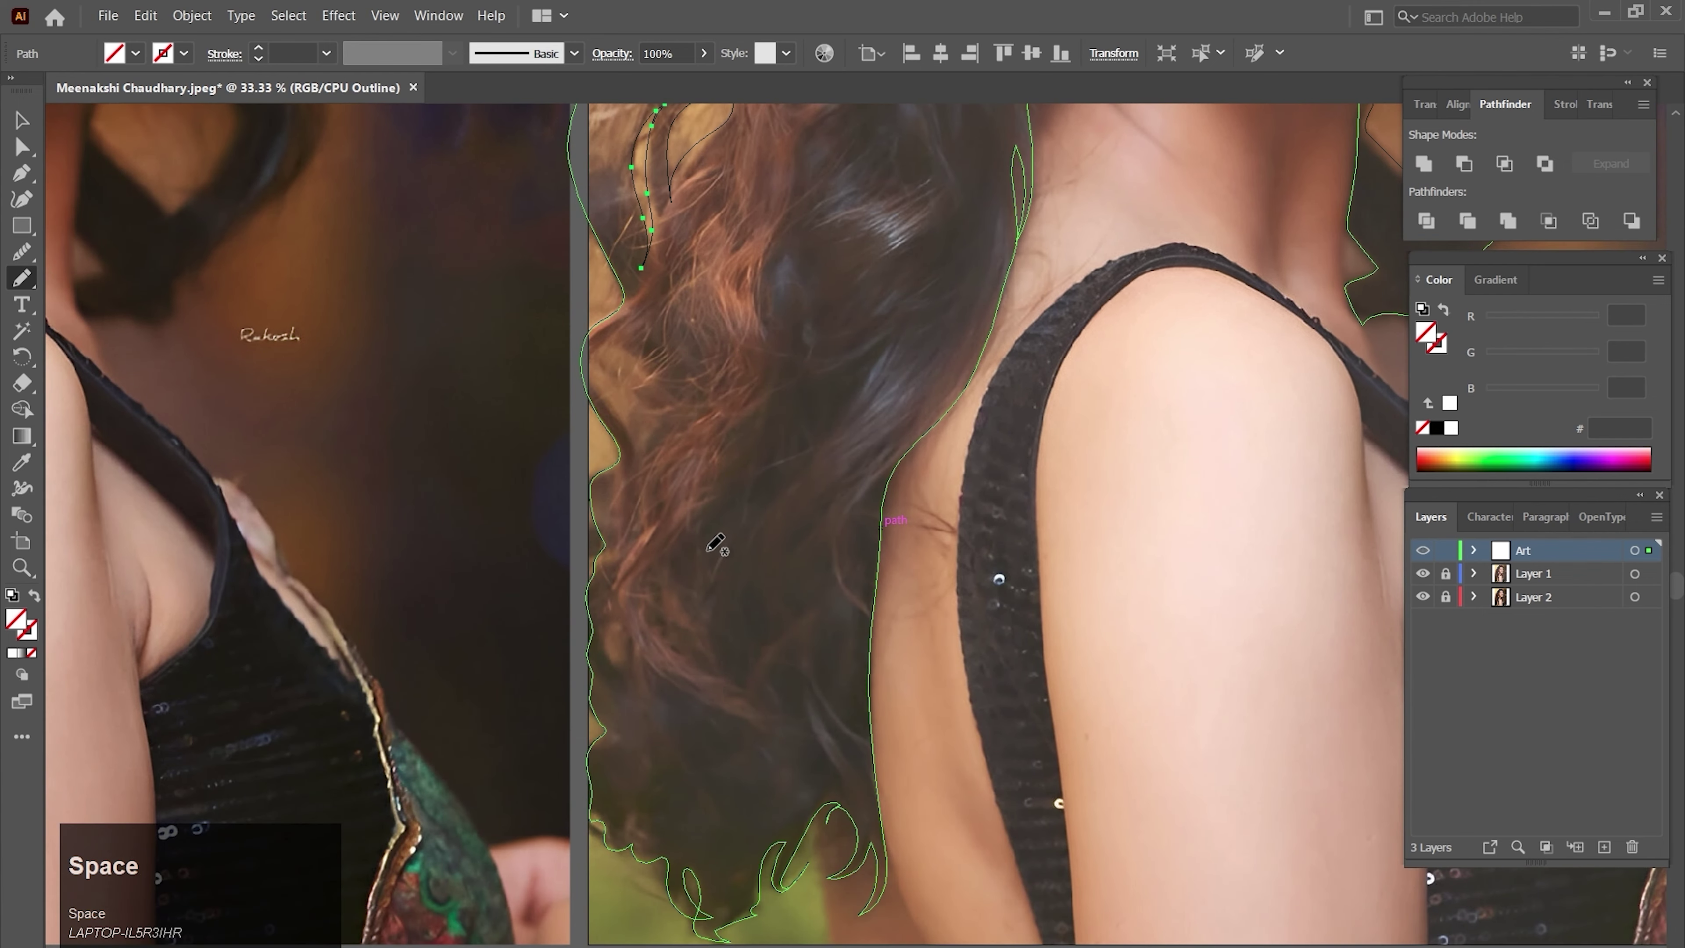
{"action": "key", "text": "ctrl+alt+space"}
{"action": "left_click", "coordinate": [990, 593], "text": "ctrl+alt"}
{"action": "left_click", "coordinate": [990, 593], "text": "ctrl+alt"}
{"action": "left_click", "coordinate": [993, 590], "text": "ctrl+alt"}
{"action": "left_click", "coordinate": [1423, 555], "text": "ctrl"}
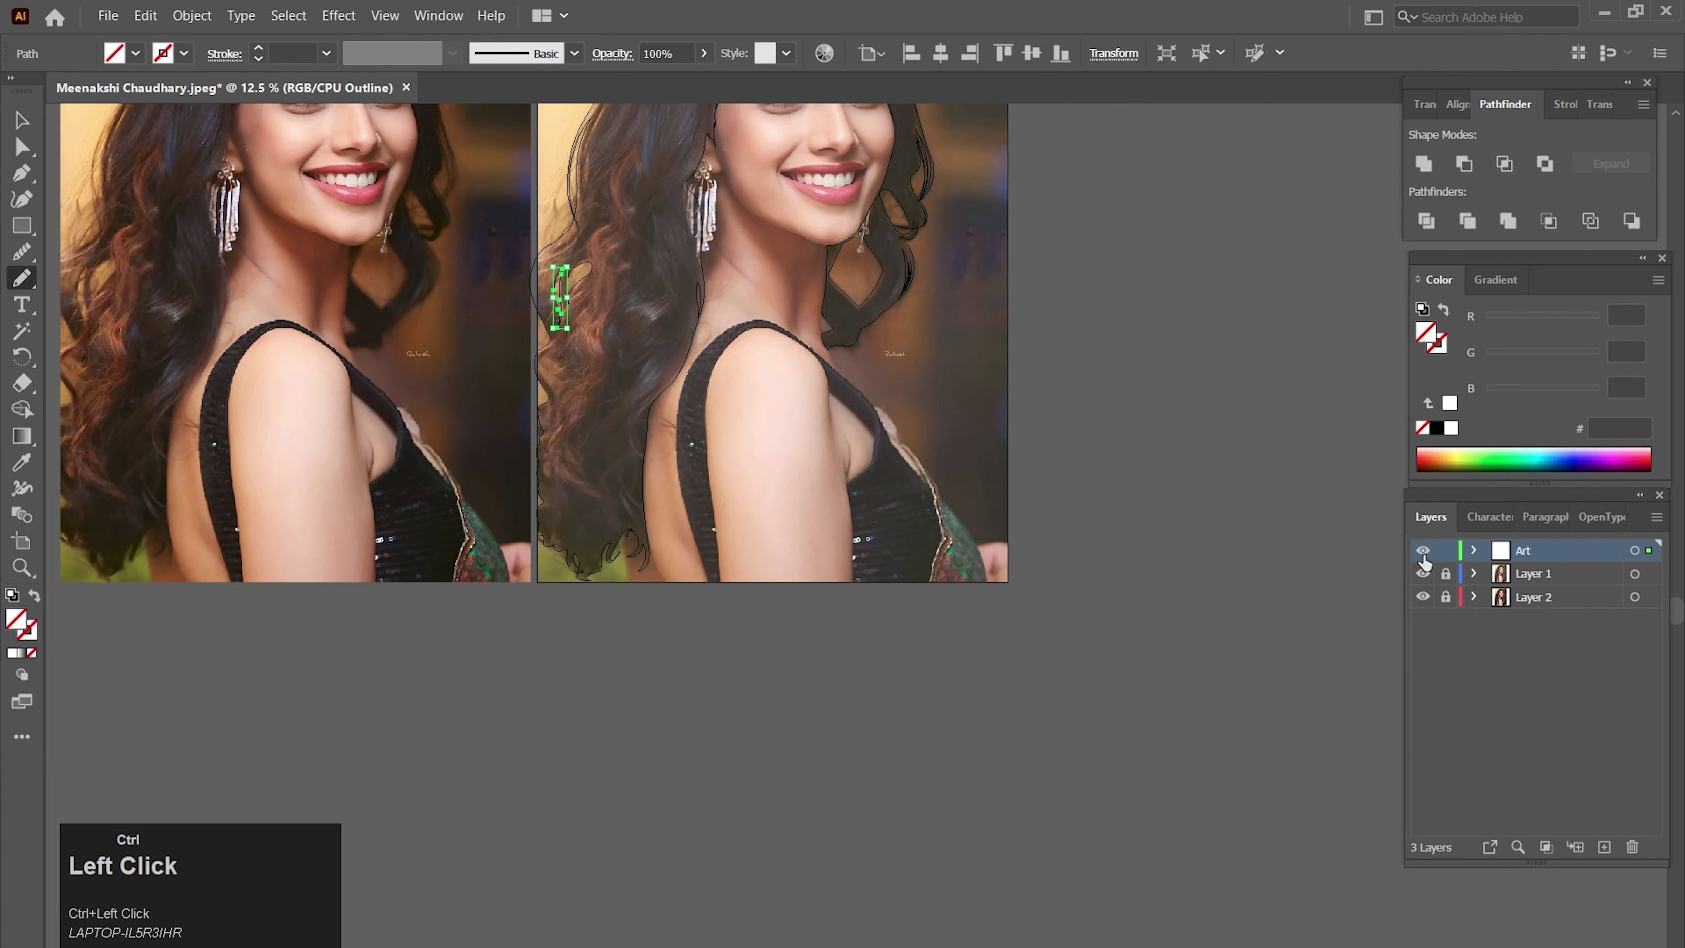
{"action": "key", "text": "ctrl+a"}
{"action": "left_click", "coordinate": [1544, 165]}
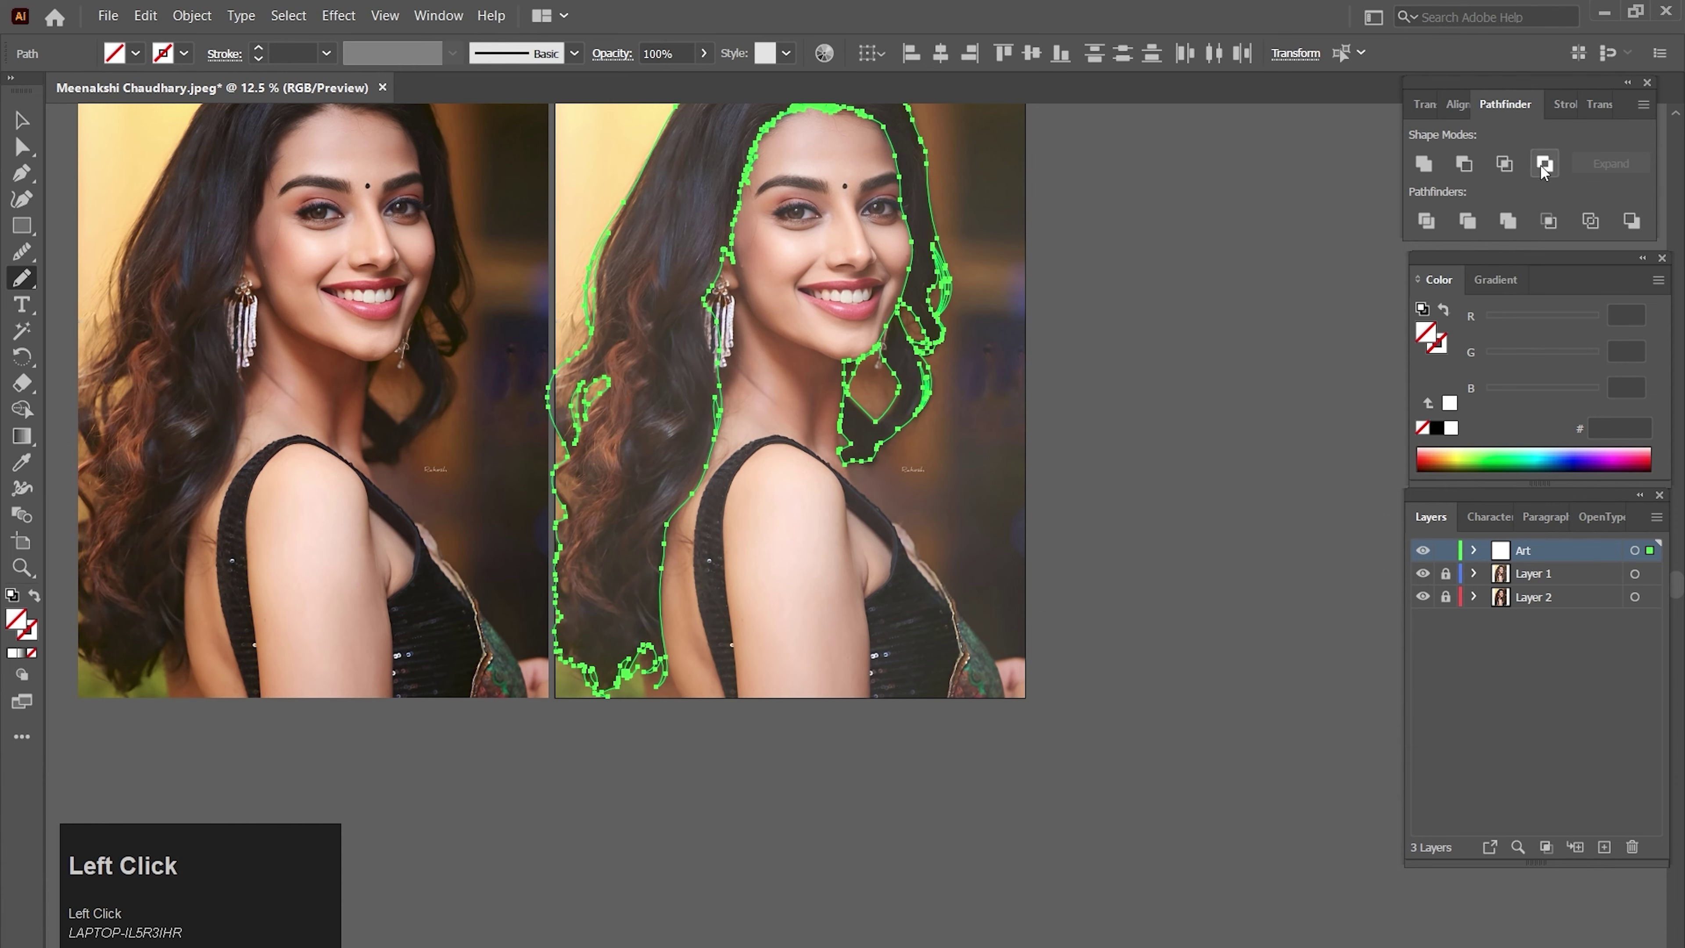
- Unlock the photo layers, move the left reference photo slightly farther from the artboard, and lock both layers again
{"action": "left_click", "coordinate": [888, 515], "text": "ctrl+alt"}
{"action": "key", "text": "space"}
{"action": "mouse_move", "coordinate": [919, 525]}
{"action": "left_mouse_down"}
{"action": "mouse_move", "coordinate": [967, 624]}
{"action": "mouse_move", "coordinate": [1037, 647]}
{"action": "left_mouse_up"}
{"action": "left_click", "coordinate": [1445, 574]}
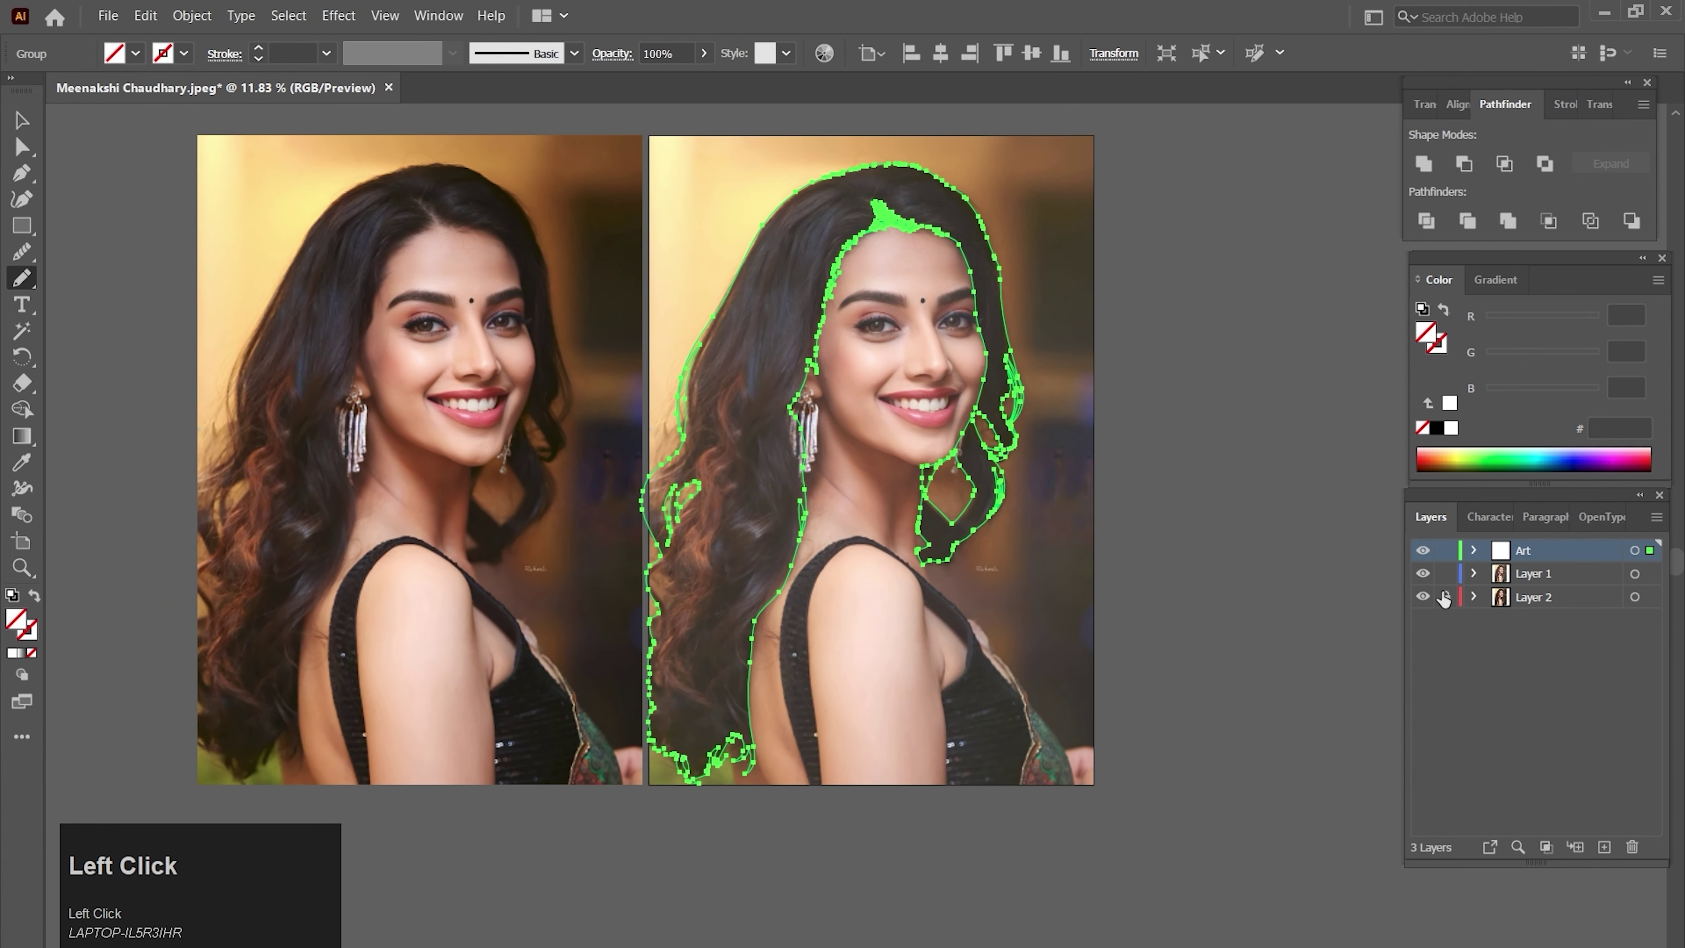
{"action": "key", "text": "v"}
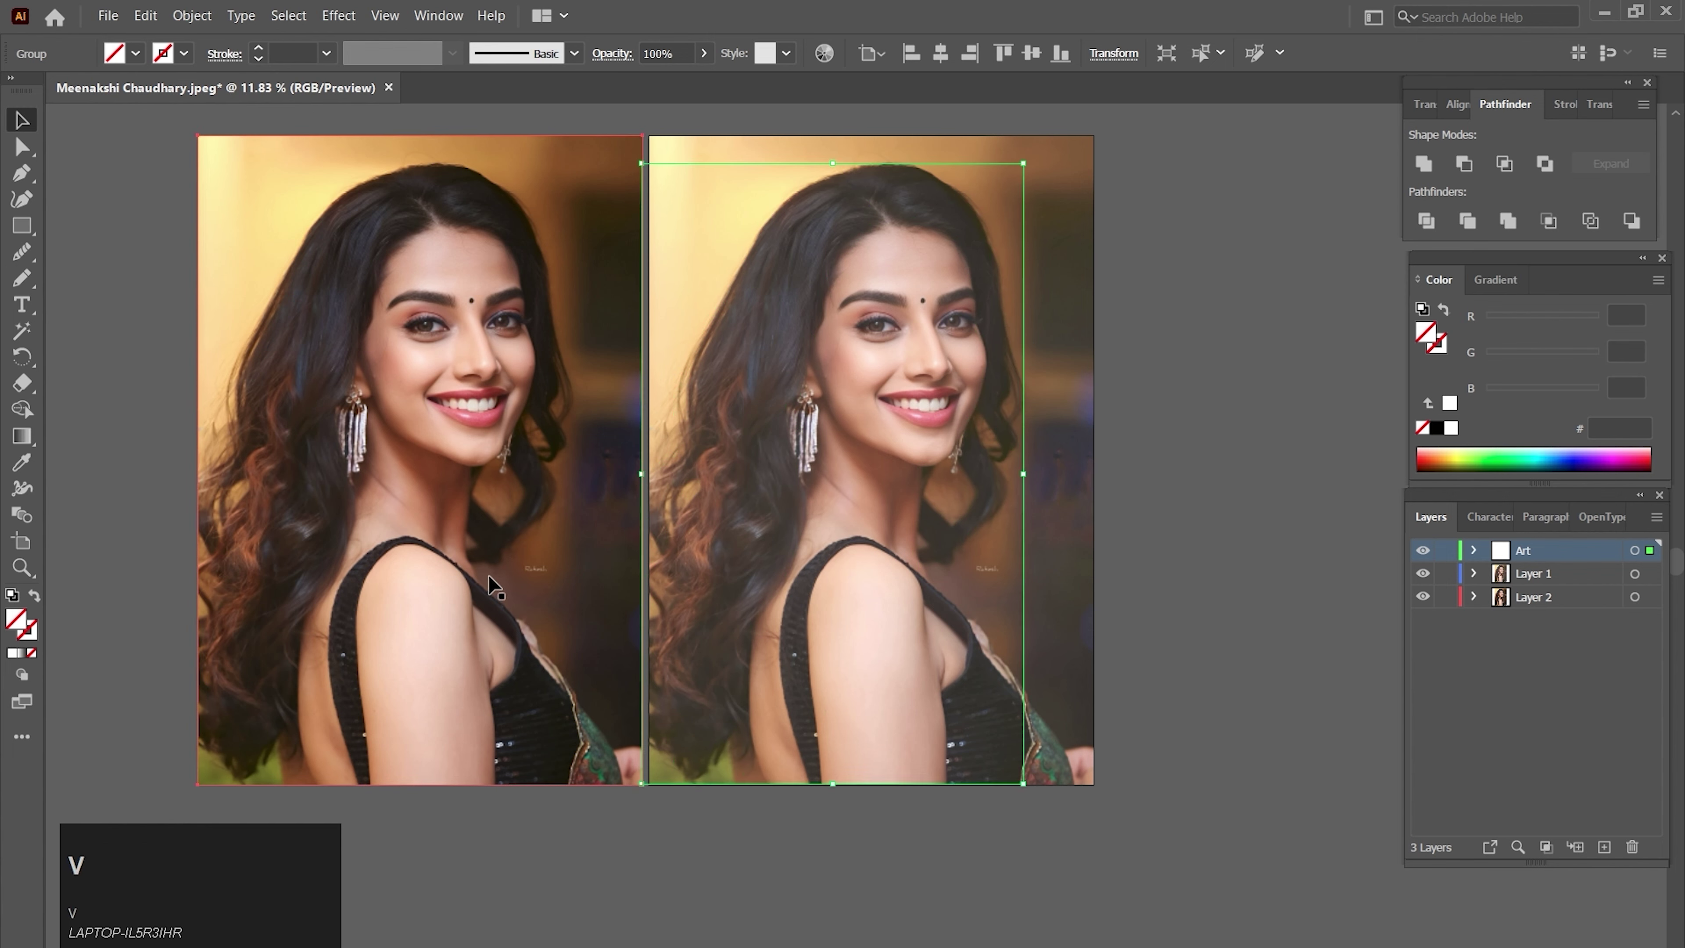
{"action": "left_click", "coordinate": [494, 573]}
{"action": "left_click_drag", "start_coordinate": [494, 572], "coordinate": [480, 571]}
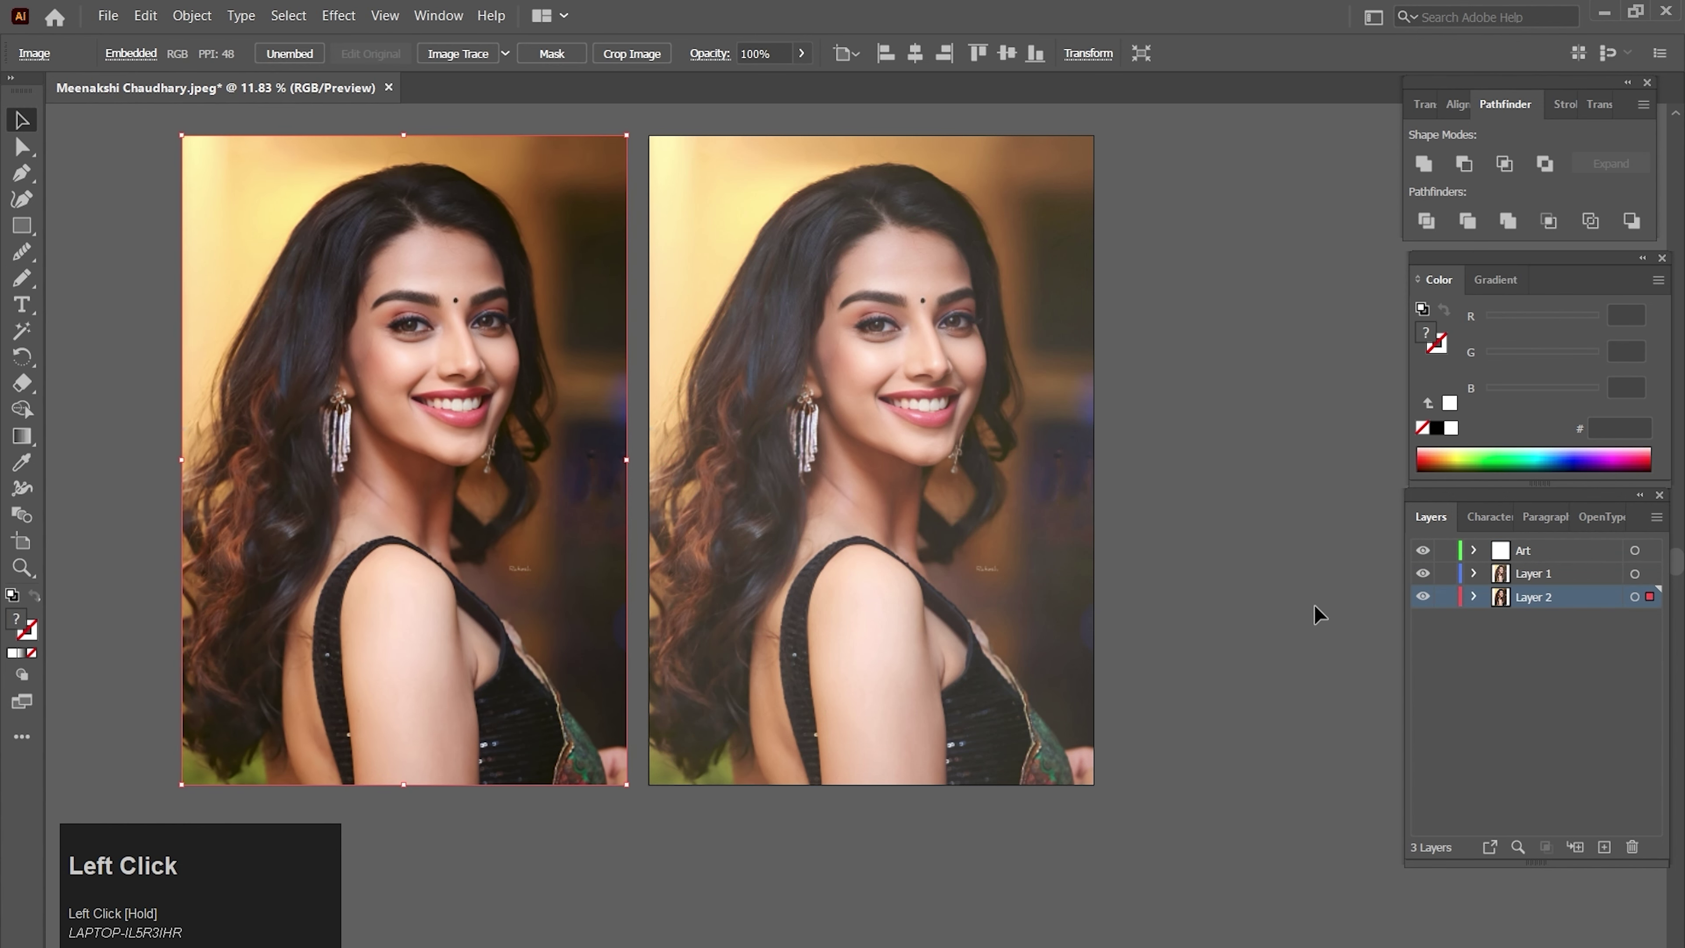
{"action": "left_click_drag", "start_coordinate": [1126, 614], "coordinate": [1154, 605]}
{"action": "left_click_drag", "start_coordinate": [1444, 573], "coordinate": [1451, 588]}
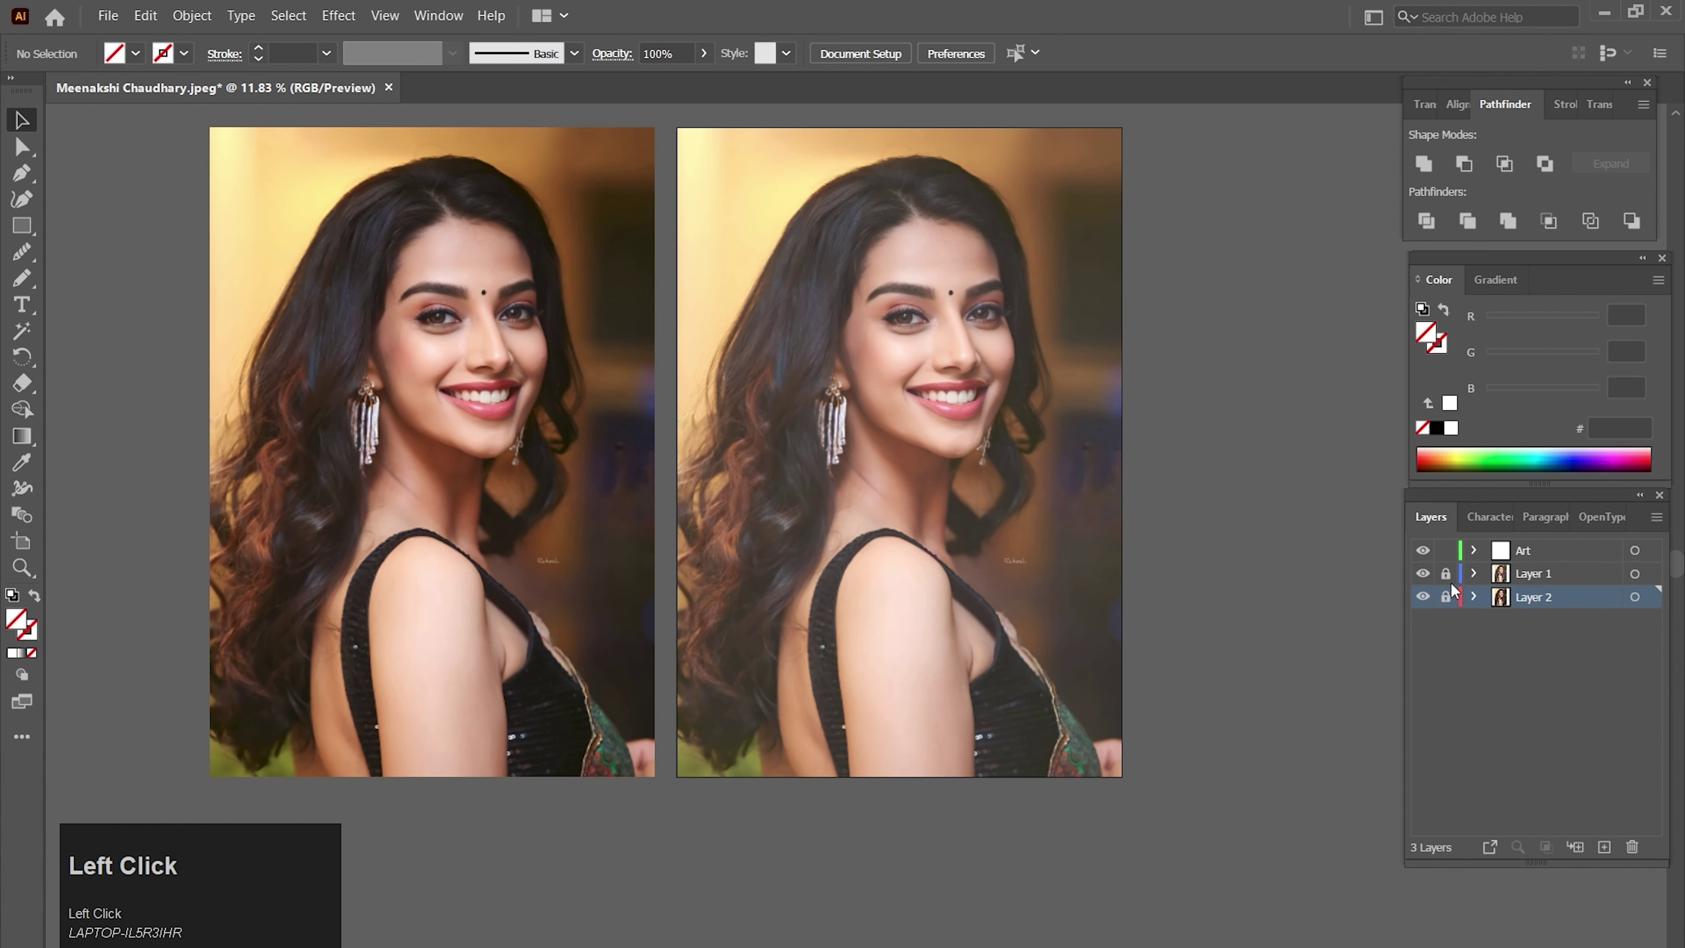
- Extend the artboard's left edge outward to a width of about 2250 px so it covers the overhanging hair curl
{"action": "left_click", "coordinate": [22, 541]}
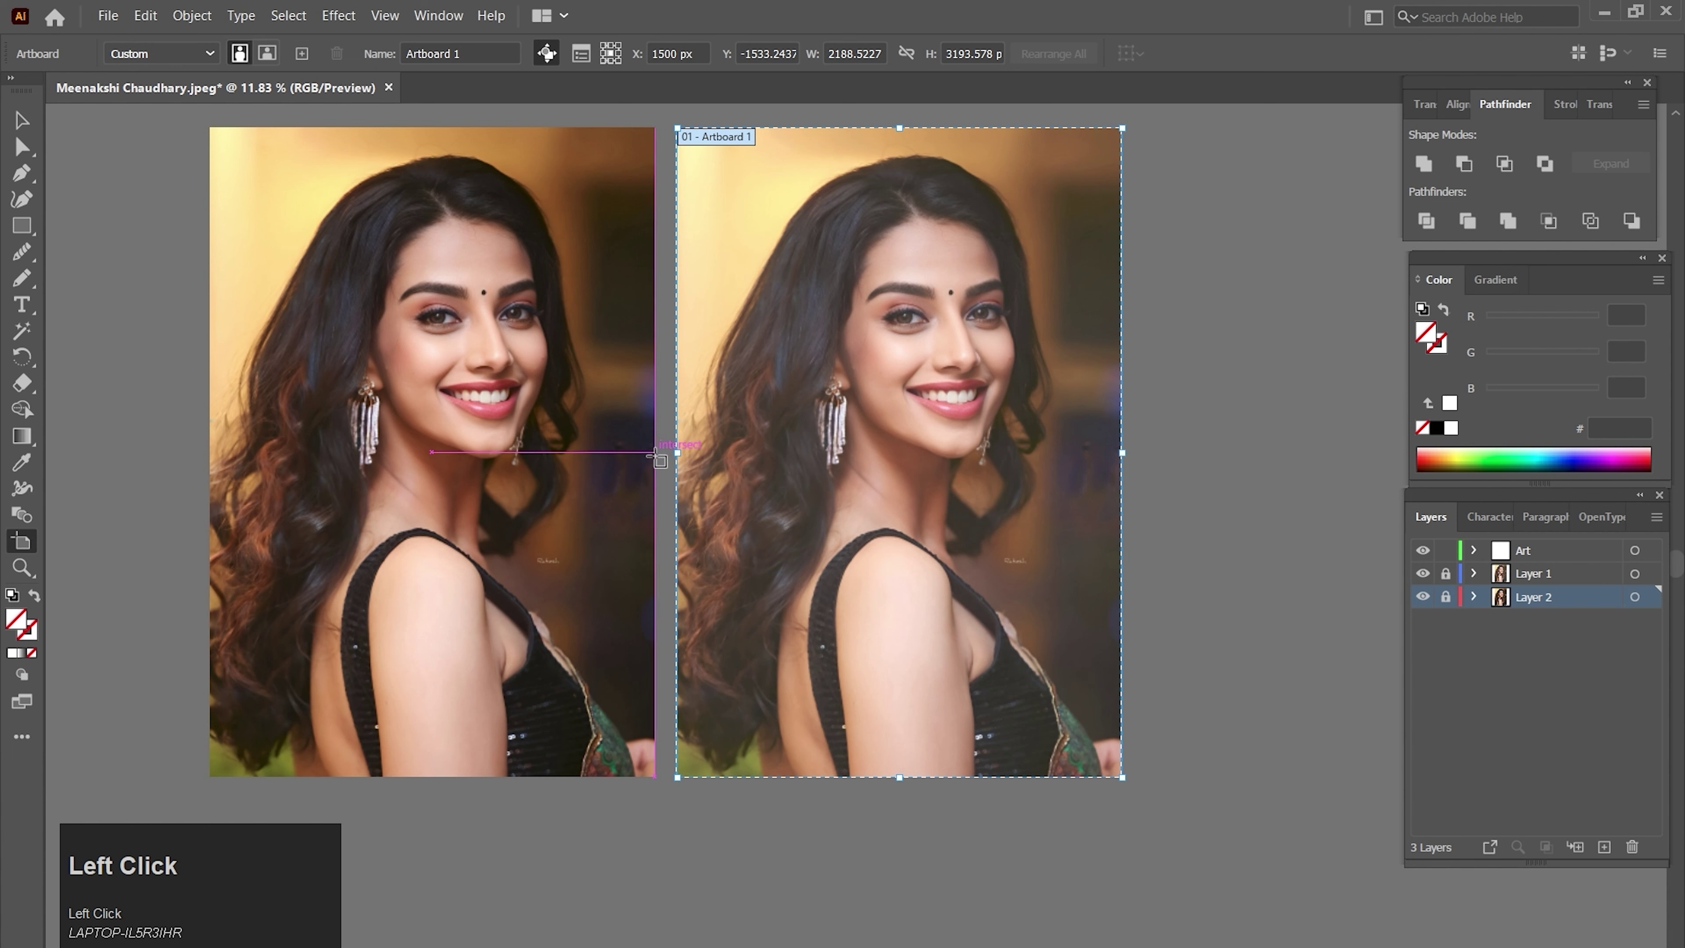
{"action": "left_click_drag", "start_coordinate": [681, 455], "coordinate": [666, 455]}
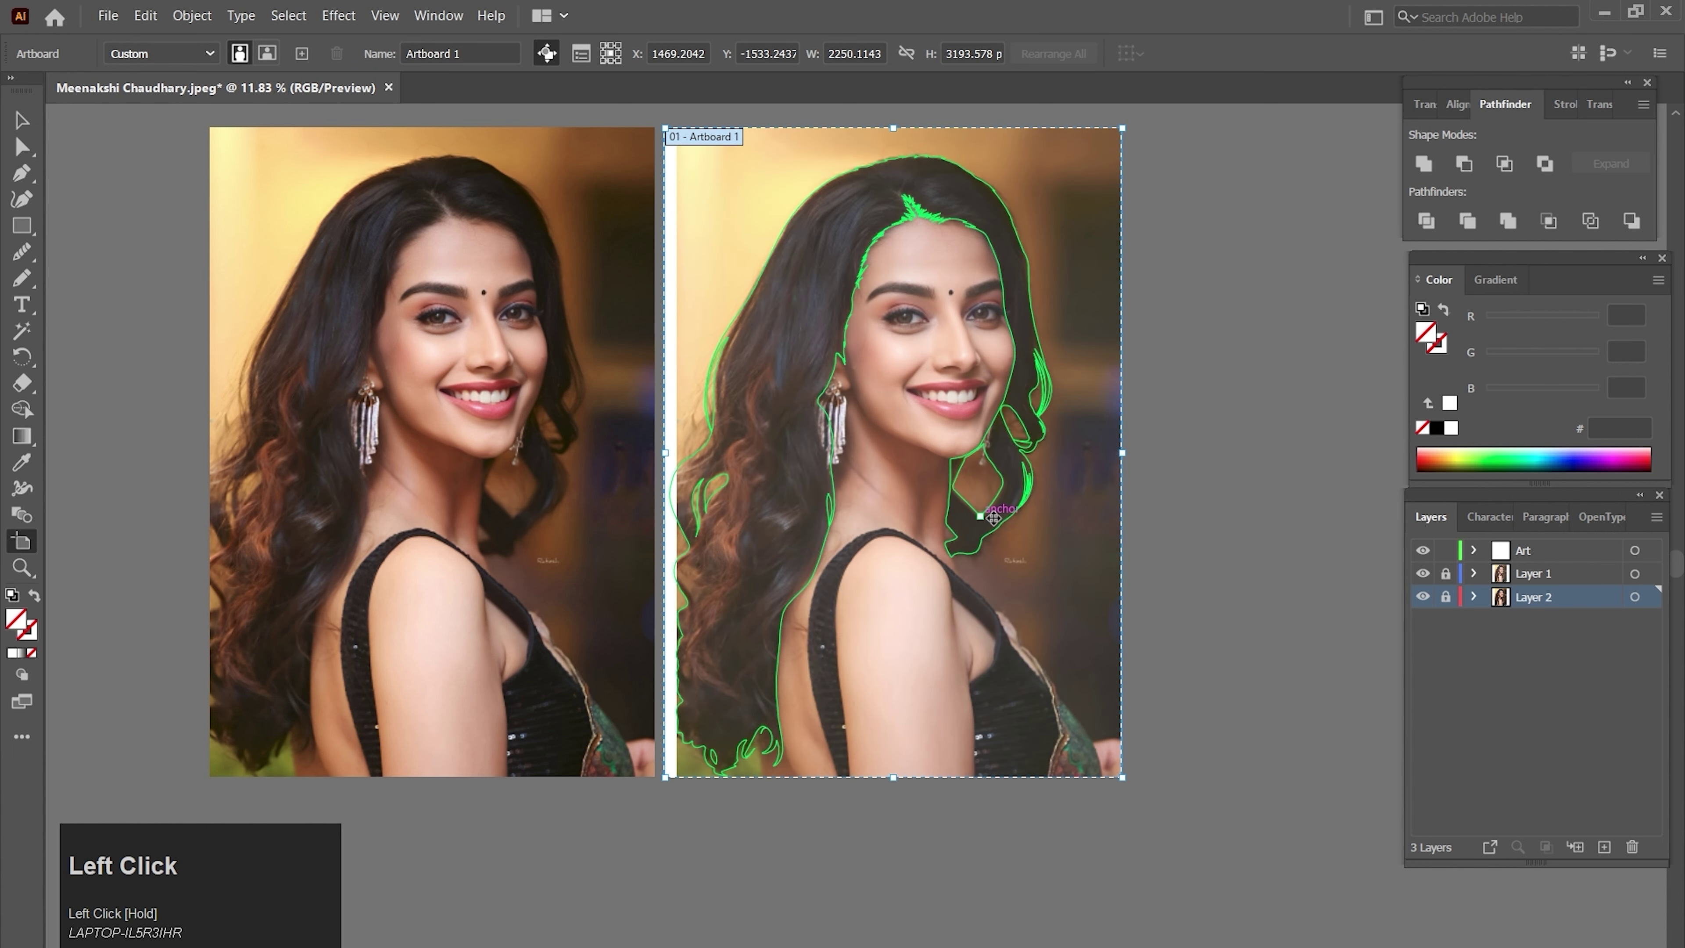
{"action": "key", "text": "space"}
{"action": "left_click_drag", "start_coordinate": [1214, 557], "coordinate": [1223, 578]}
{"action": "key", "text": "v"}
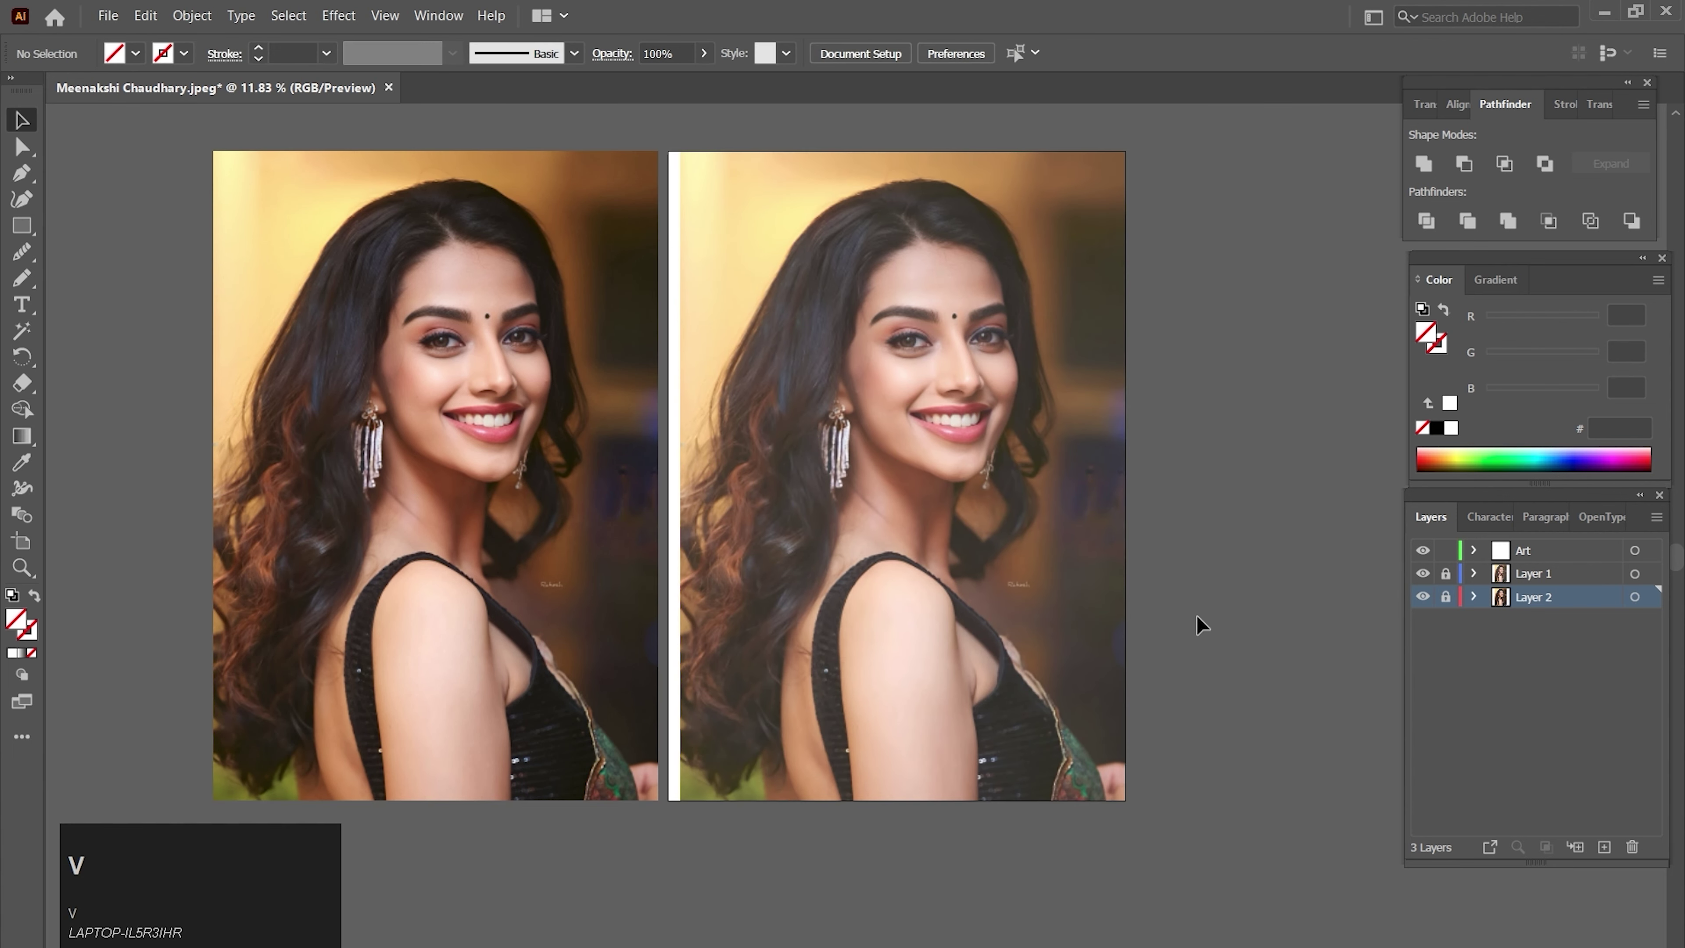
- Fill the combined hair group with black (000000) and deselect it
{"action": "left_click", "coordinate": [1102, 408]}
{"action": "left_click_drag", "start_coordinate": [1100, 400], "coordinate": [1048, 465]}
{"action": "left_click", "coordinate": [1437, 427]}
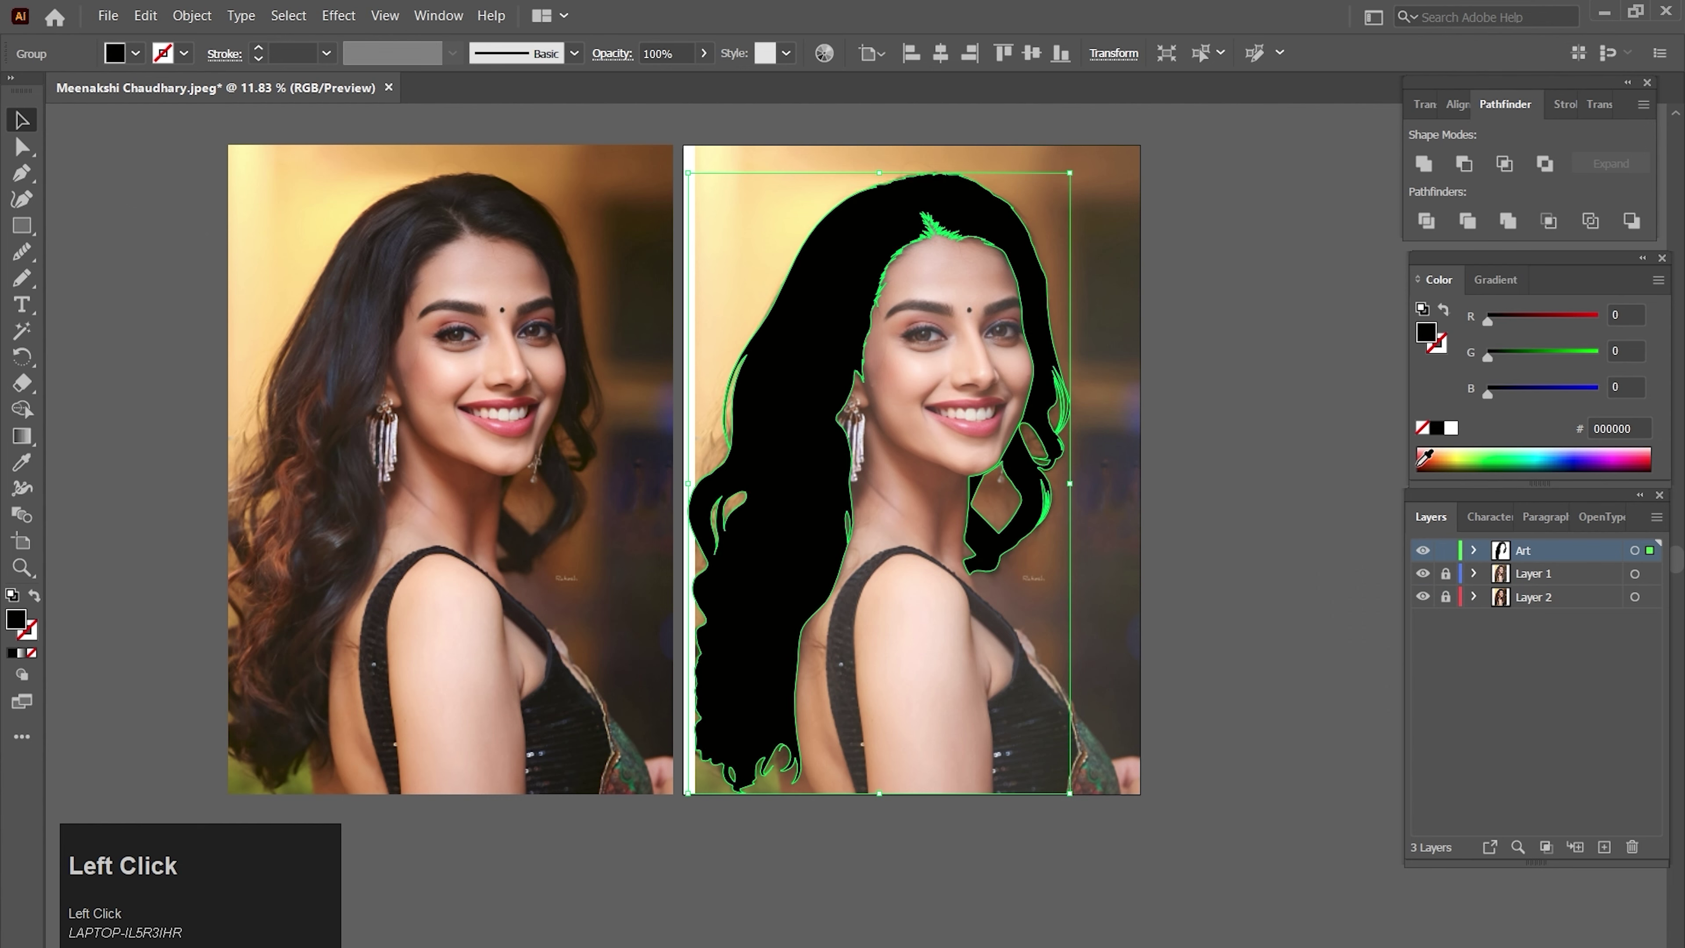
{"action": "left_click", "coordinate": [1226, 640]}
{"action": "key", "text": "space"}
{"action": "left_click_drag", "start_coordinate": [1226, 639], "coordinate": [1238, 631]}
- Hide Layer 1 to inspect the black hair silhouette on the blank artboard and show the layer again
{"action": "left_click", "coordinate": [1423, 574]}
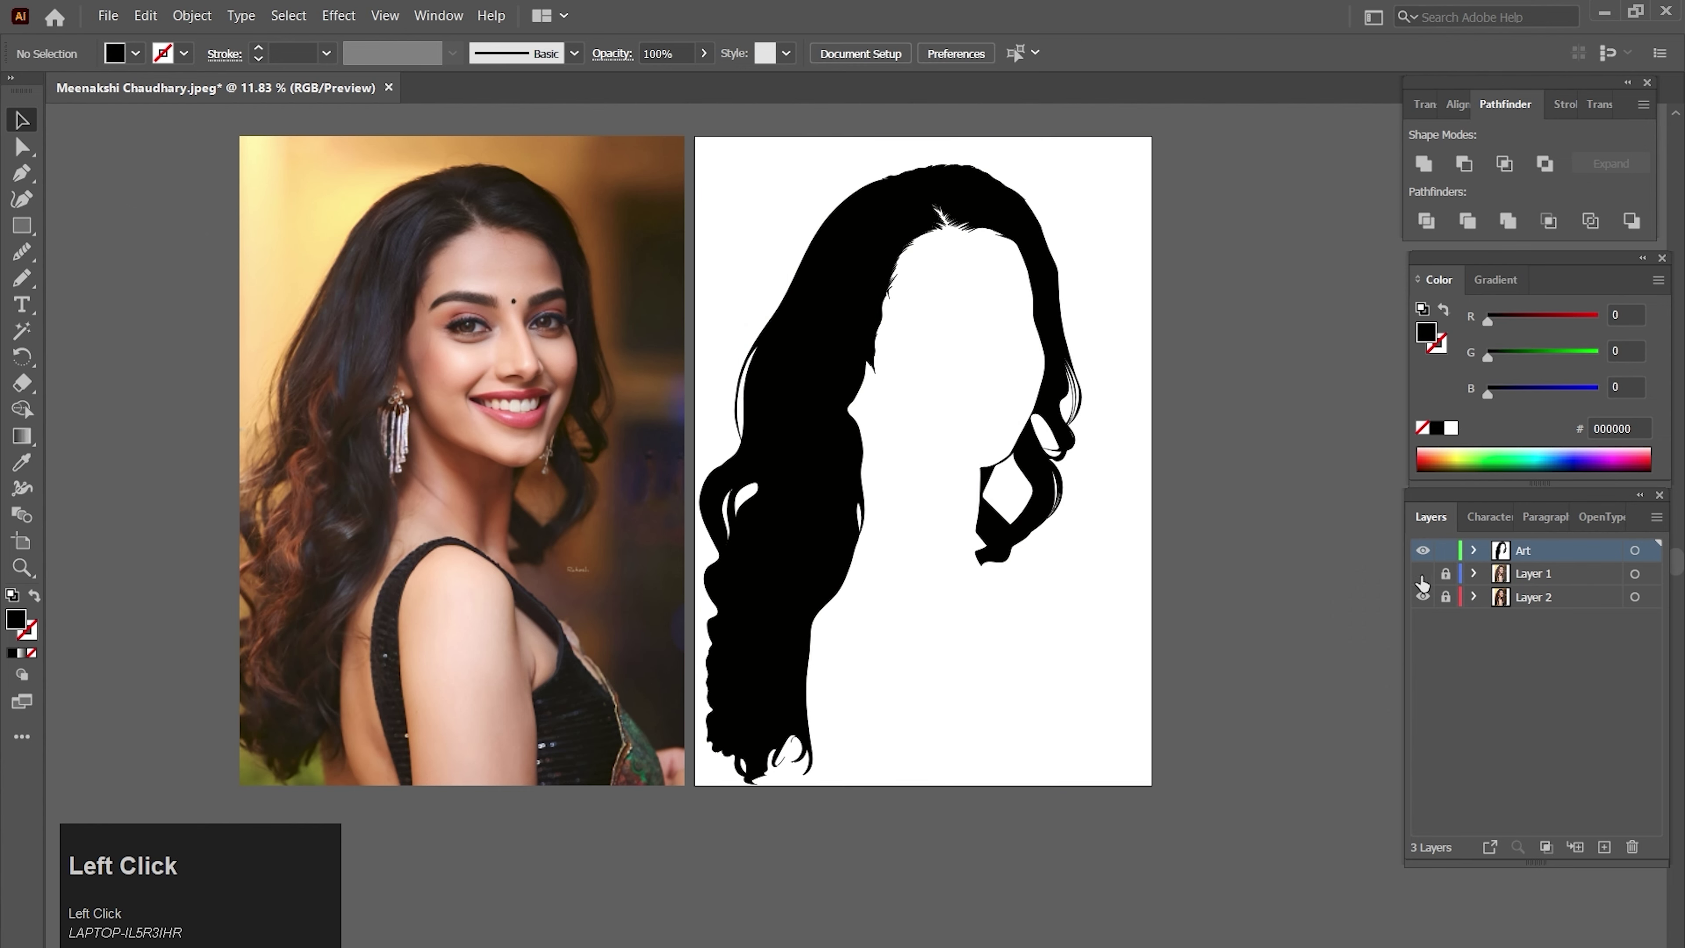
{"action": "left_click", "coordinate": [858, 572], "text": "ctrl+alt"}
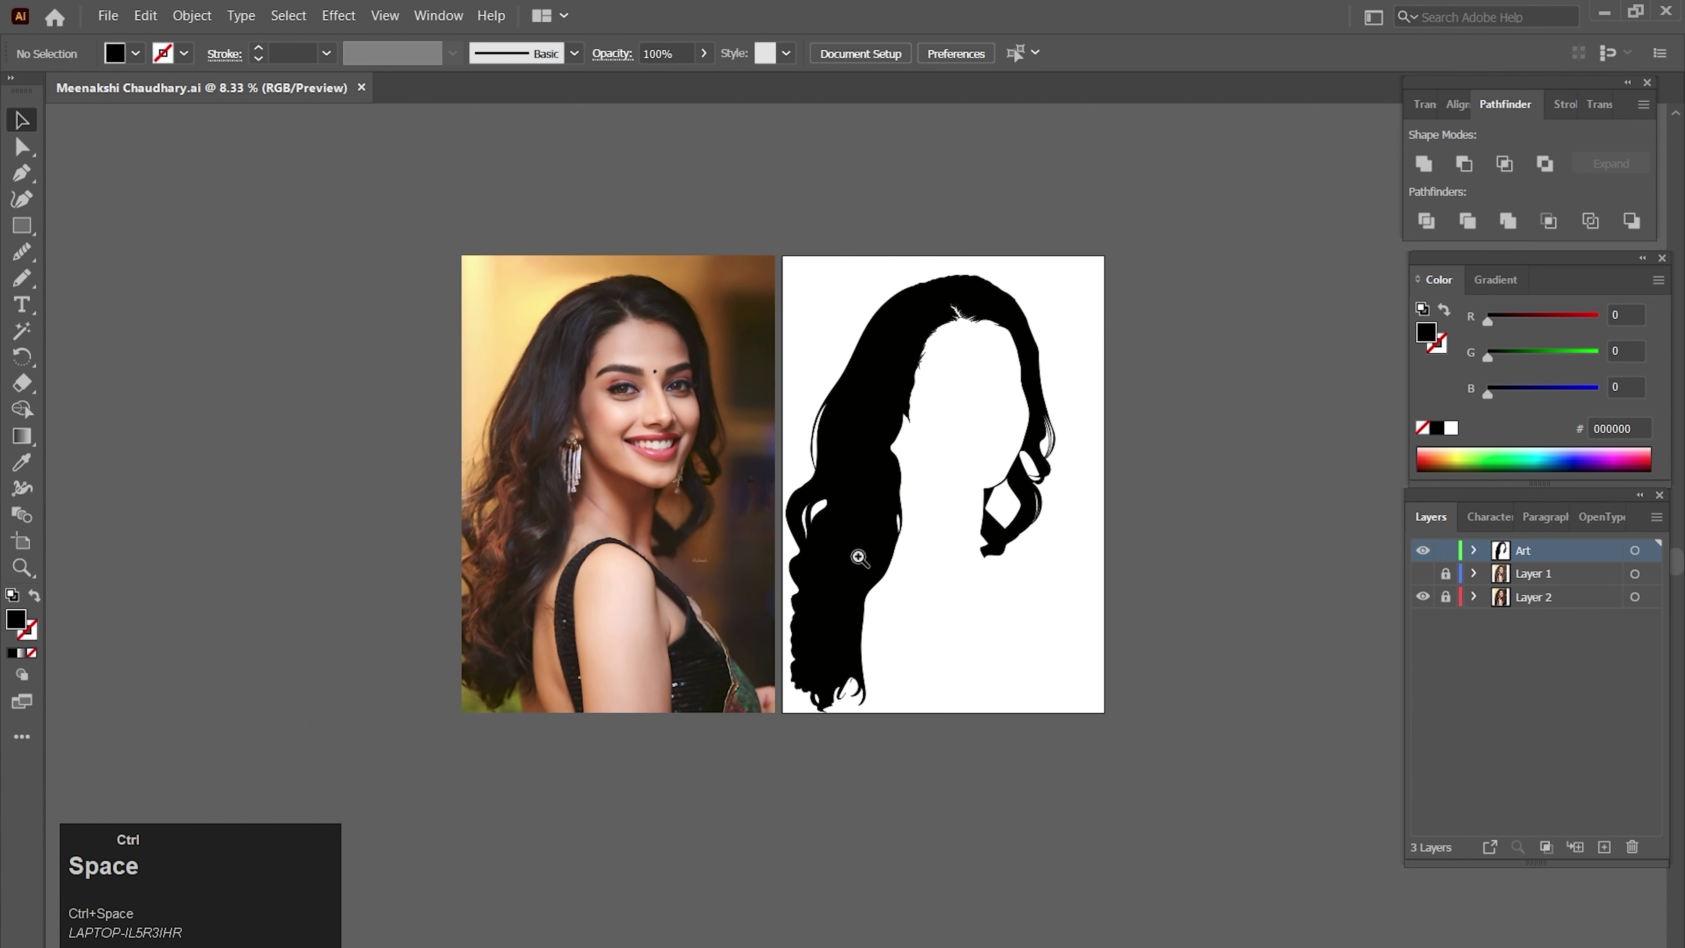
{"action": "left_click", "coordinate": [858, 559], "text": "ctrl"}
{"action": "left_click_drag", "start_coordinate": [1005, 446], "coordinate": [992, 541]}
{"action": "left_click", "coordinate": [1424, 574]}
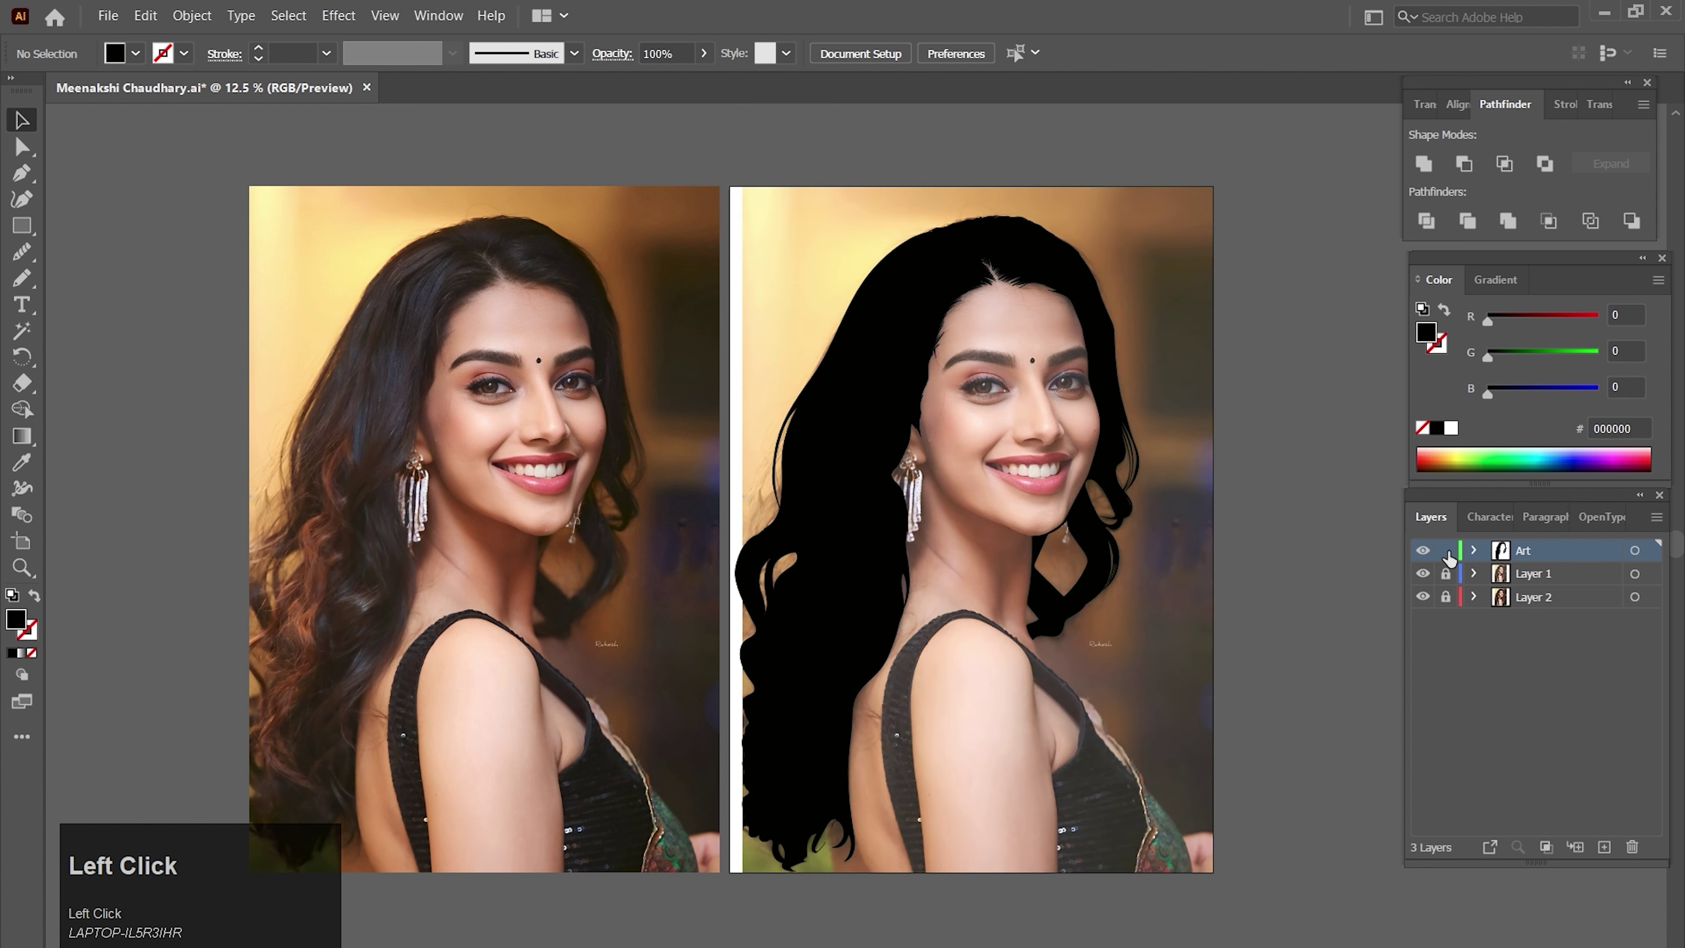
- Hide and lock the Art layer, add a new layer above it, and hide Layer 1
{"action": "left_click", "coordinate": [1422, 551]}
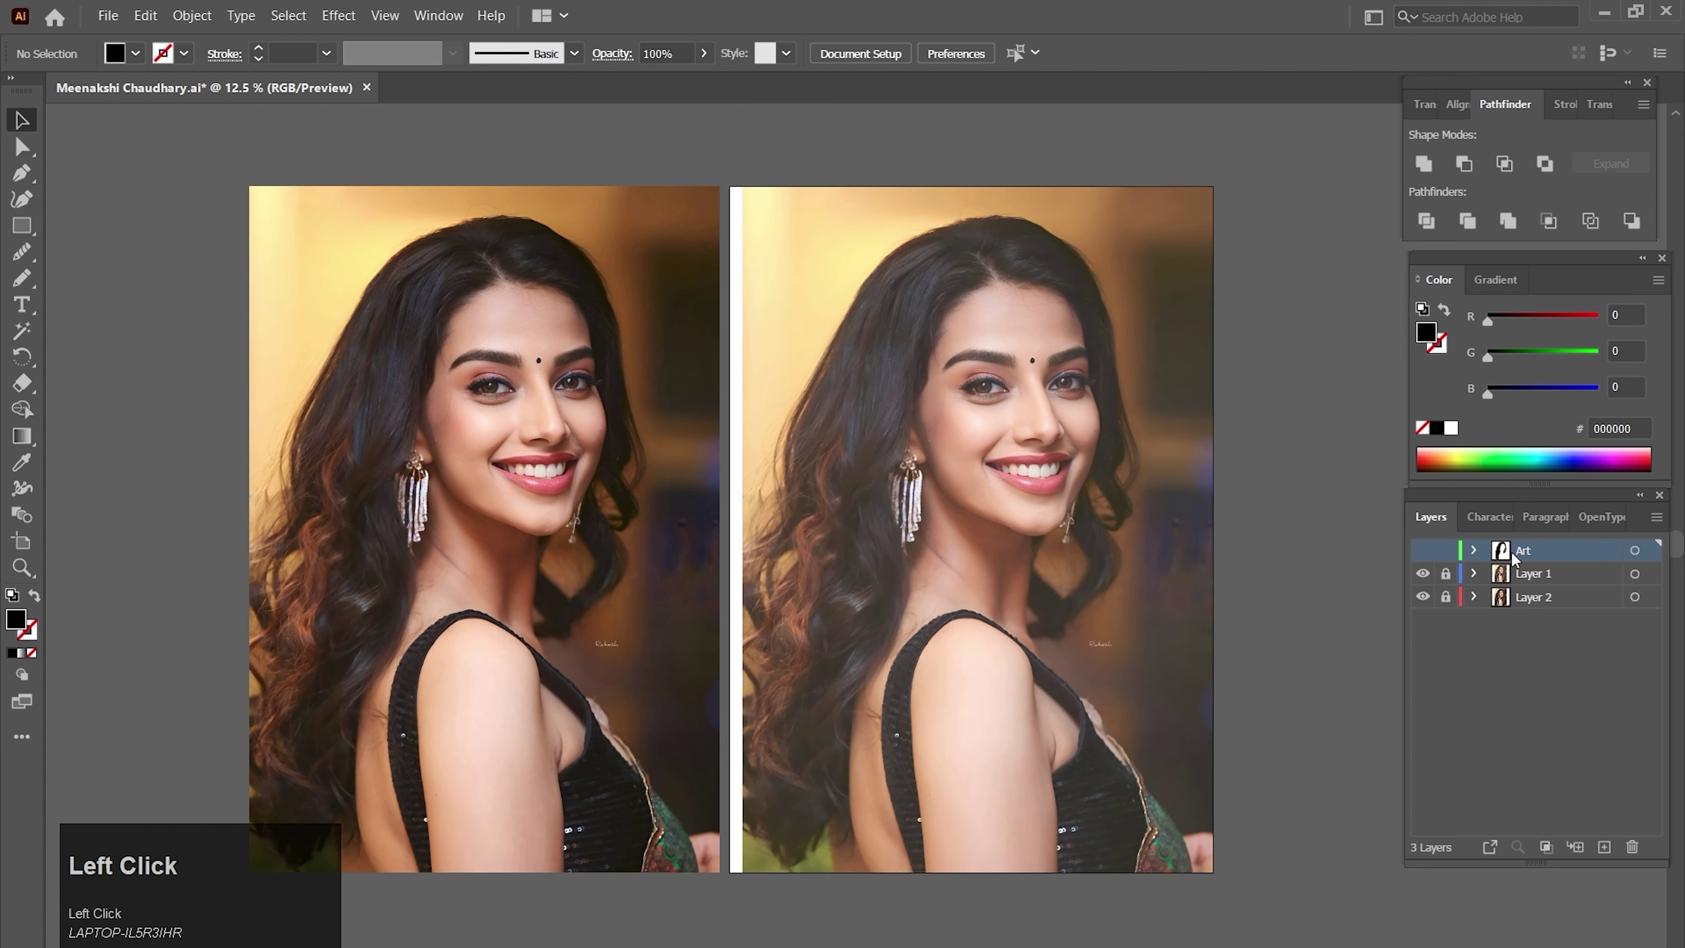
{"action": "left_click", "coordinate": [1605, 847]}
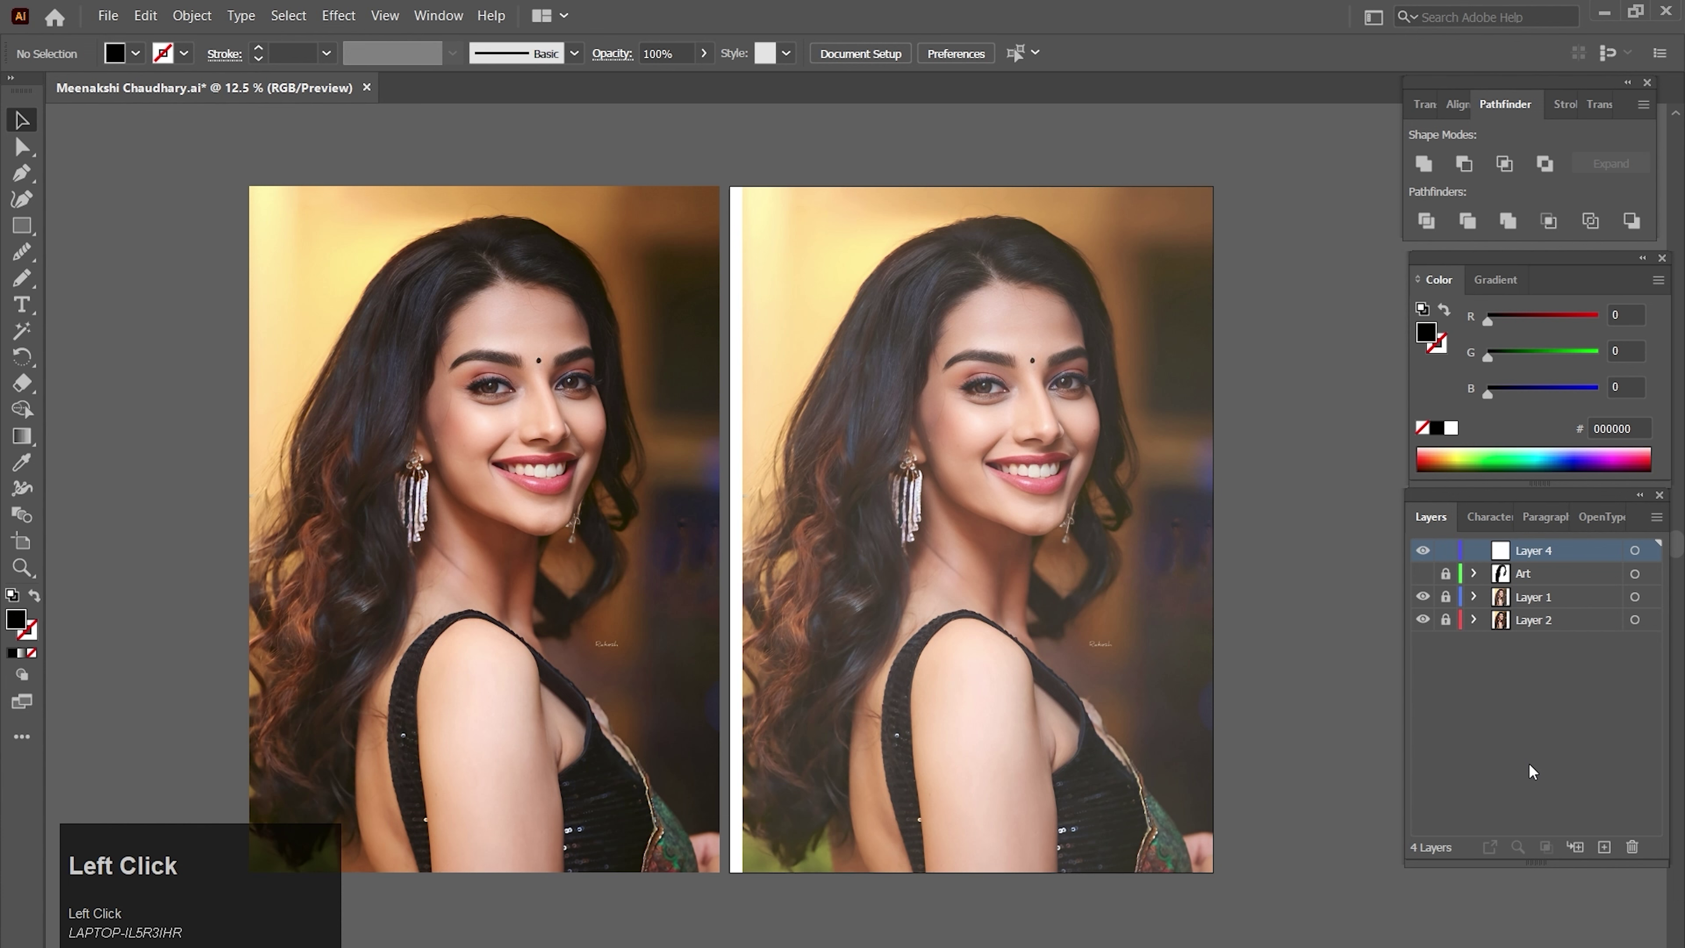
{"action": "left_click", "coordinate": [1423, 574]}
{"action": "left_click", "coordinate": [1424, 574]}
{"action": "left_click", "coordinate": [1423, 597]}
- Draw a horizontal line about 1324 px long on the new layer and give it a black stroke
{"action": "left_click", "coordinate": [848, 469], "text": "ctrl"}
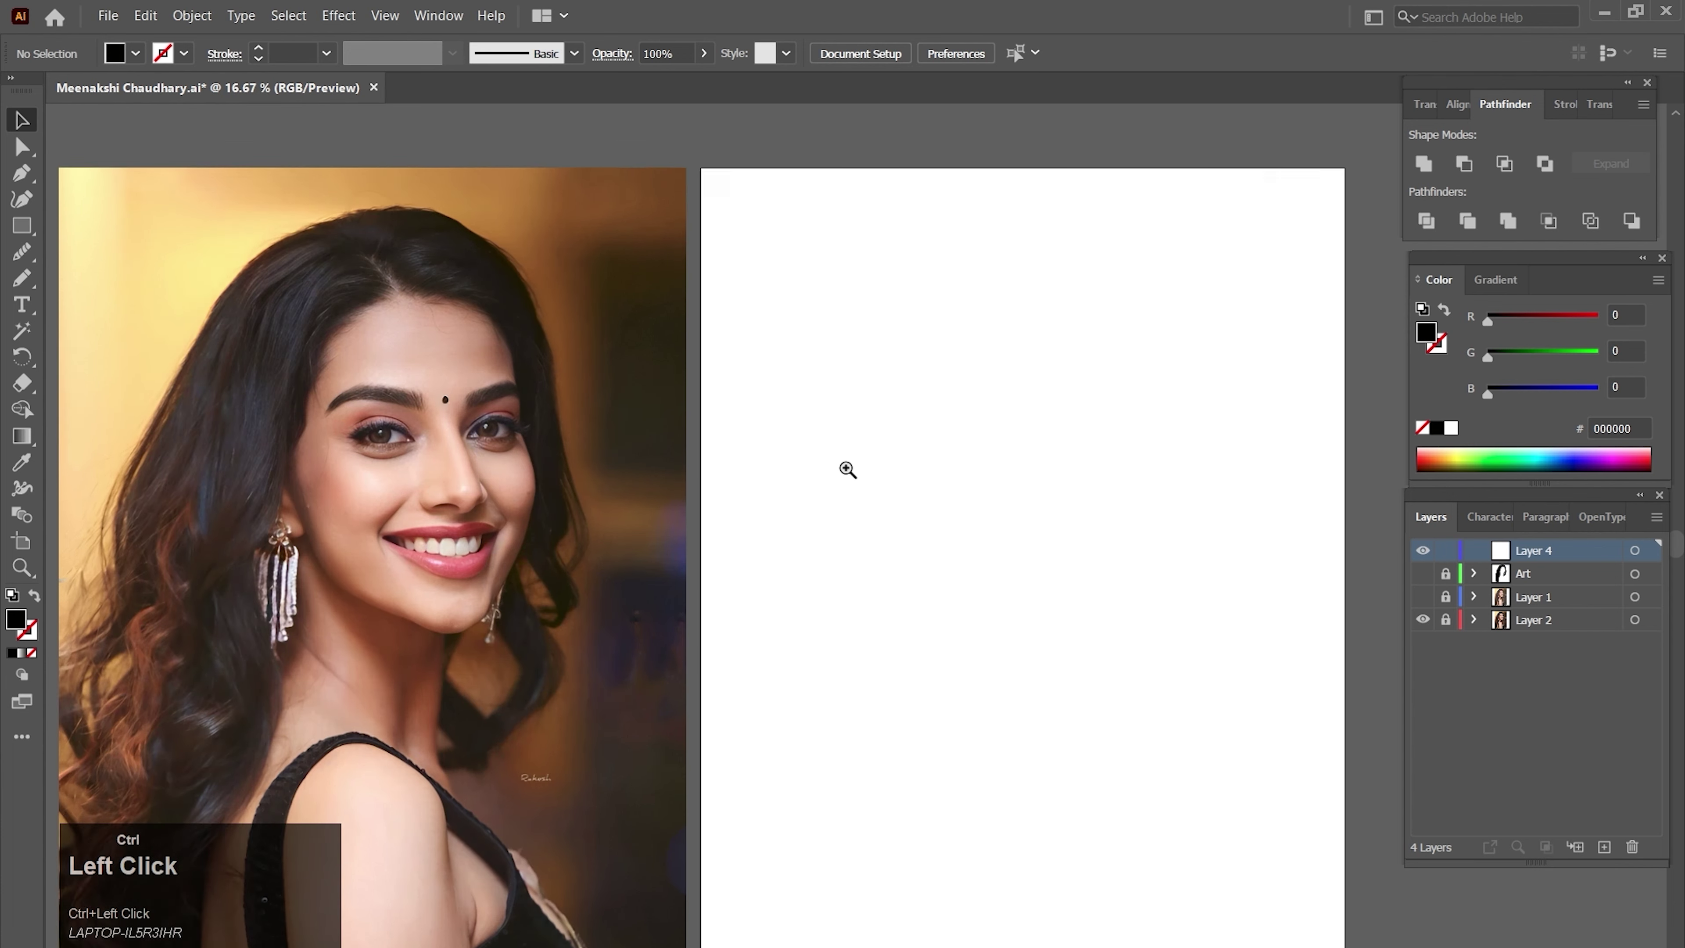
{"action": "left_click_drag", "start_coordinate": [947, 614], "coordinate": [752, 516]}
{"action": "left_click", "coordinate": [875, 478], "text": "ctrl"}
{"action": "left_click_drag", "start_coordinate": [831, 478], "coordinate": [881, 533]}
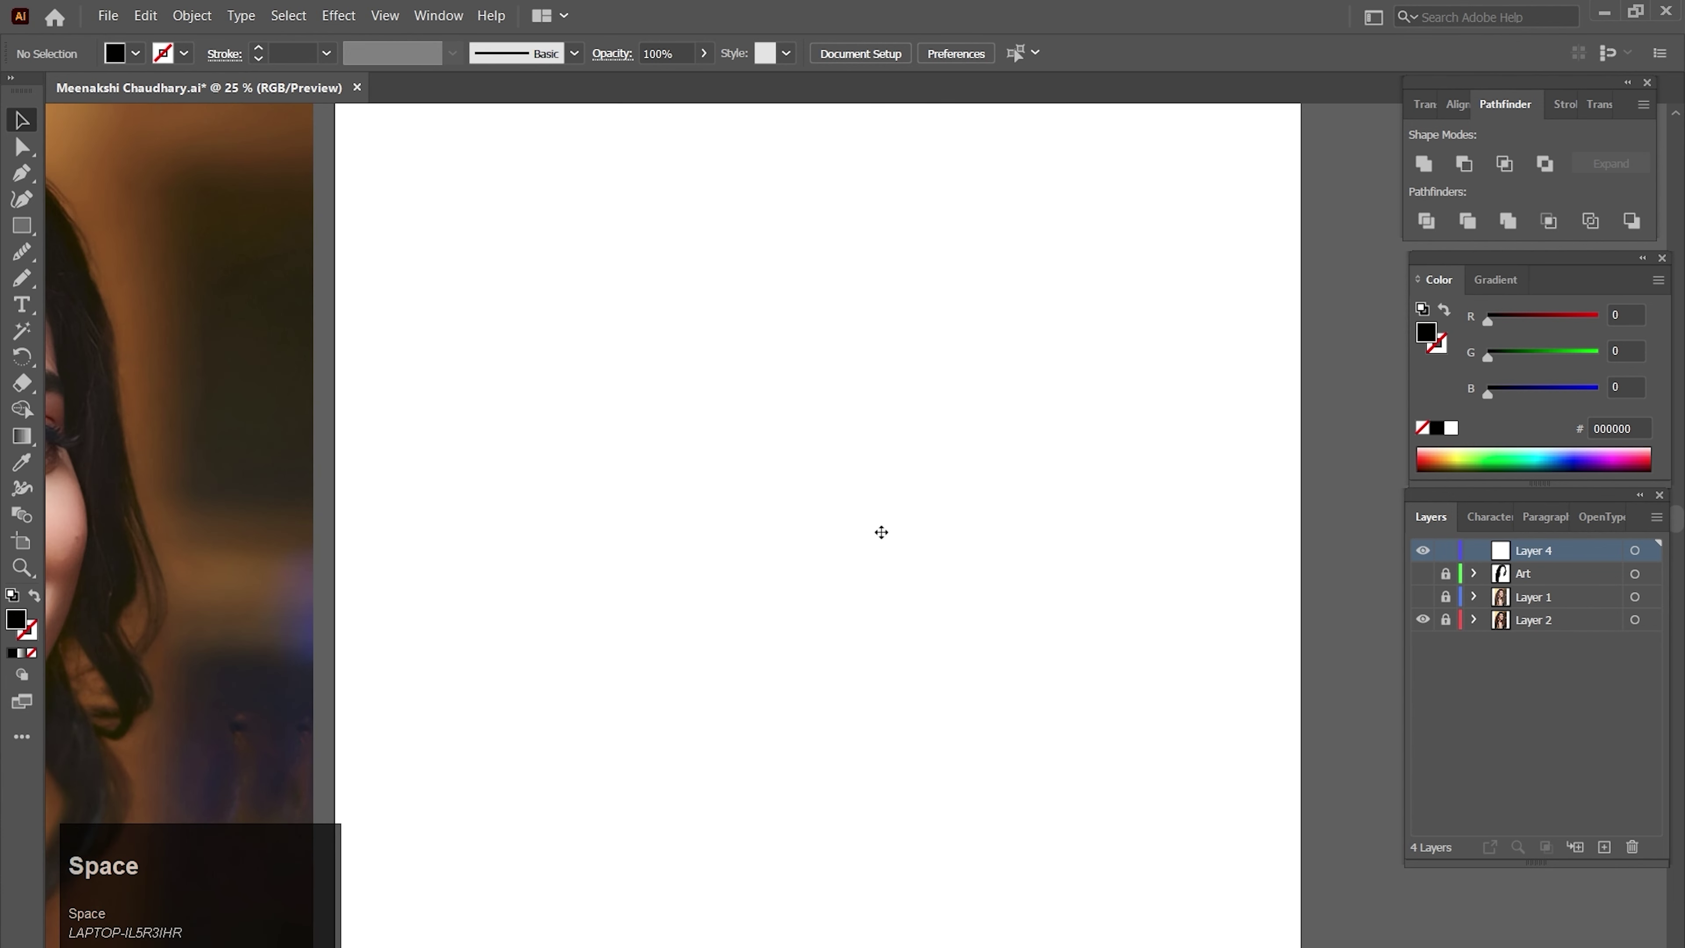
{"action": "left_click_drag", "start_coordinate": [21, 225], "coordinate": [113, 337]}
{"action": "left_click_drag", "start_coordinate": [531, 404], "coordinate": [1099, 405]}
{"action": "left_click", "coordinate": [29, 630]}
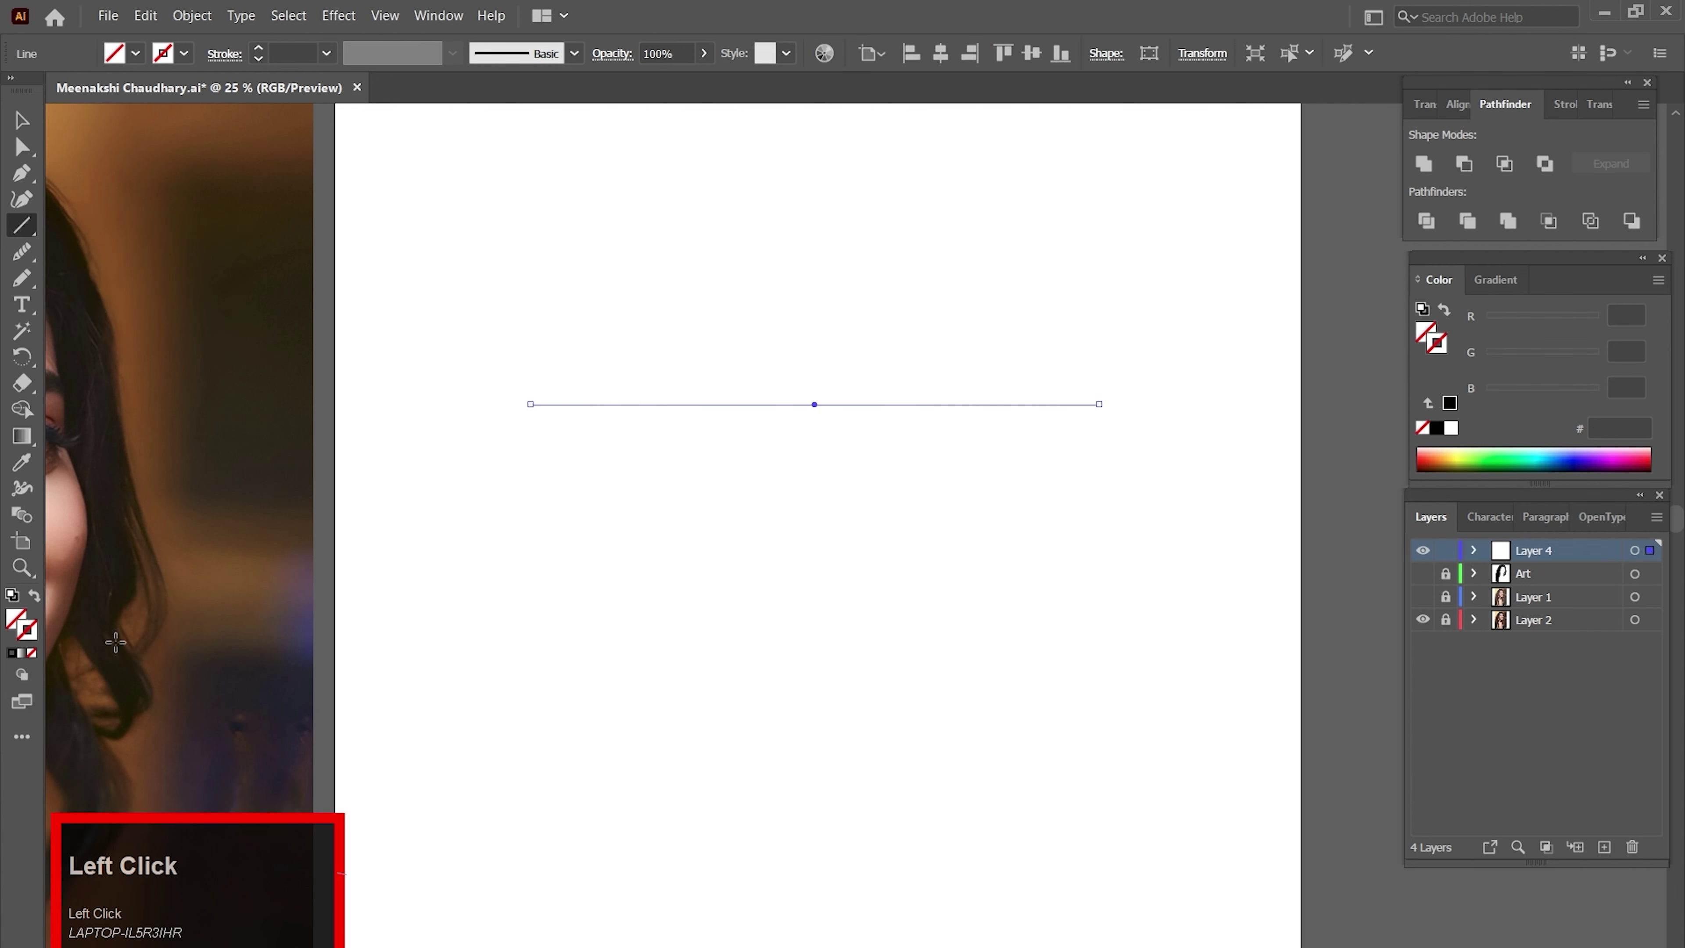
{"action": "left_click", "coordinate": [12, 653]}
- Set the line's stroke weight to 2 pt and apply the width profile that tapers at both ends
{"action": "left_click", "coordinate": [788, 476], "text": "ctrl"}
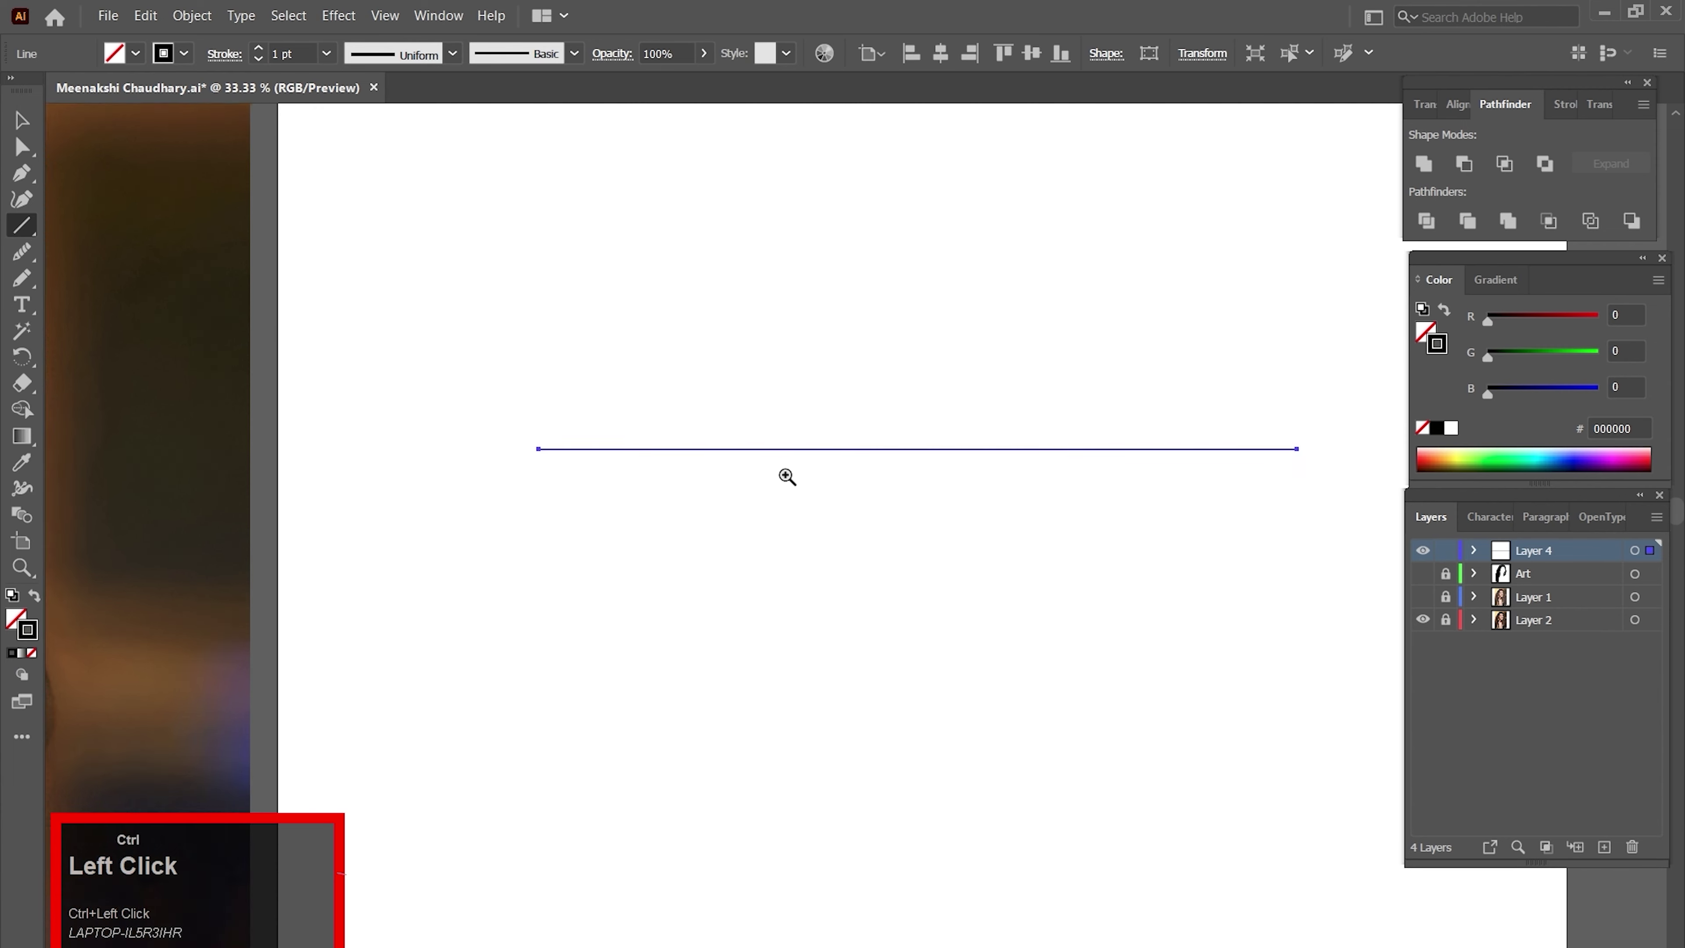
{"action": "left_click", "coordinate": [787, 476], "text": "ctrl"}
{"action": "left_click", "coordinate": [837, 514], "text": "ctrl"}
{"action": "left_click_drag", "start_coordinate": [862, 558], "coordinate": [652, 465]}
{"action": "left_click", "coordinate": [784, 506], "text": "ctrl+alt"}
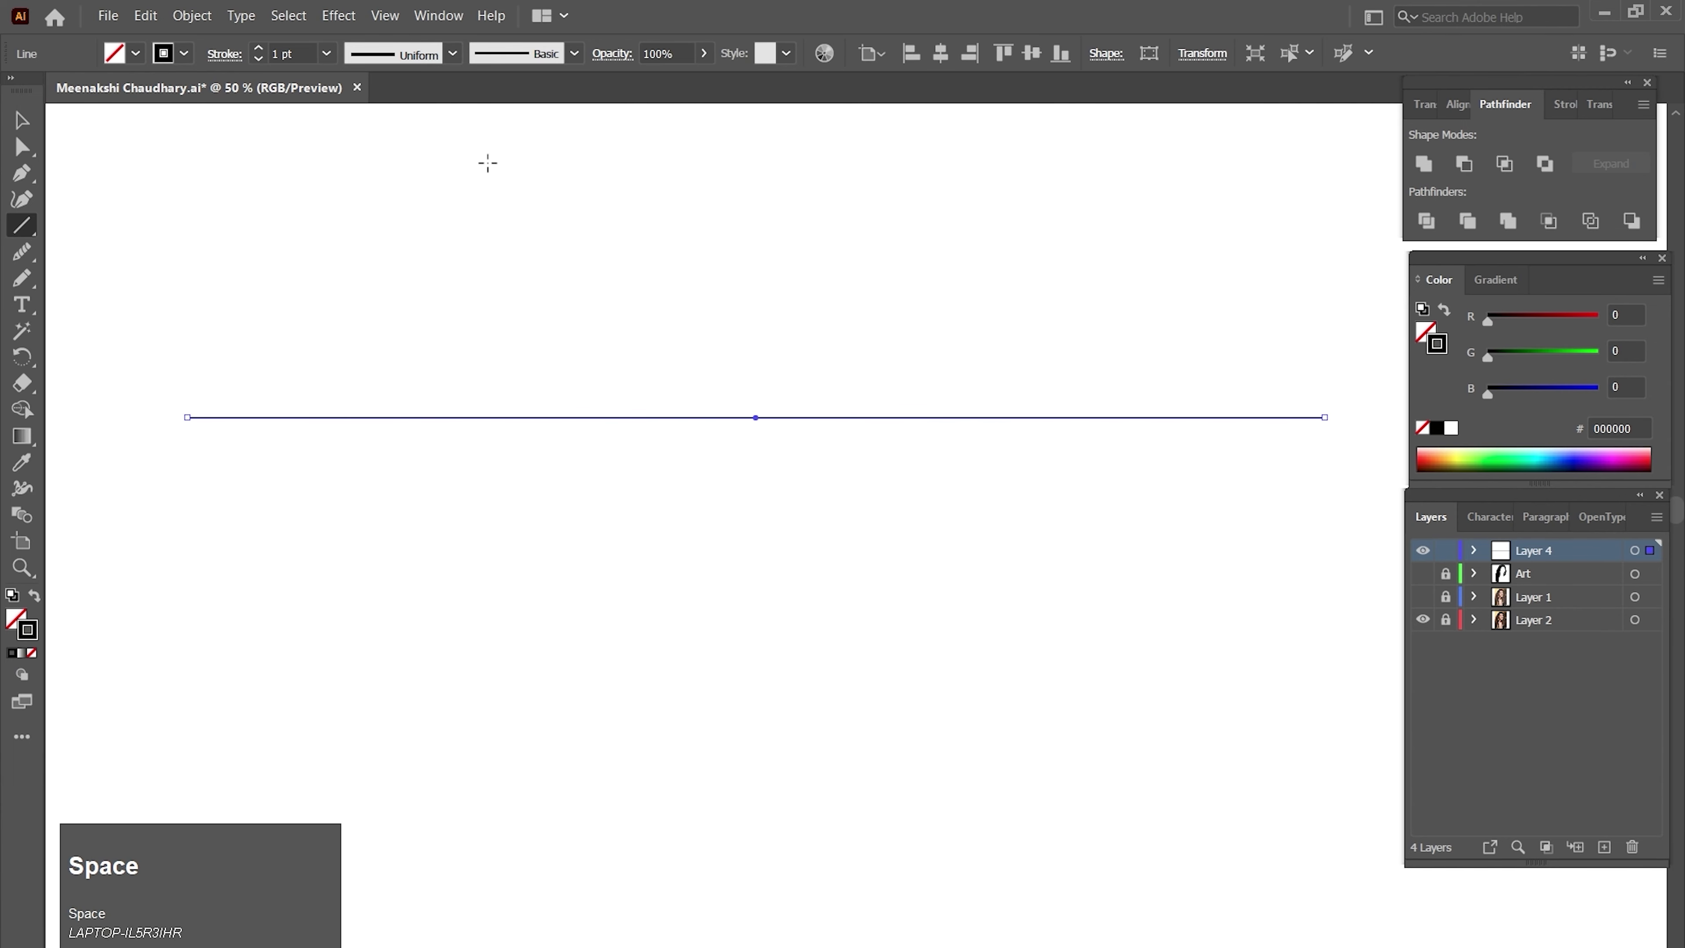
{"action": "left_click", "coordinate": [327, 53]}
{"action": "left_click", "coordinate": [350, 174]}
{"action": "left_click", "coordinate": [454, 57]}
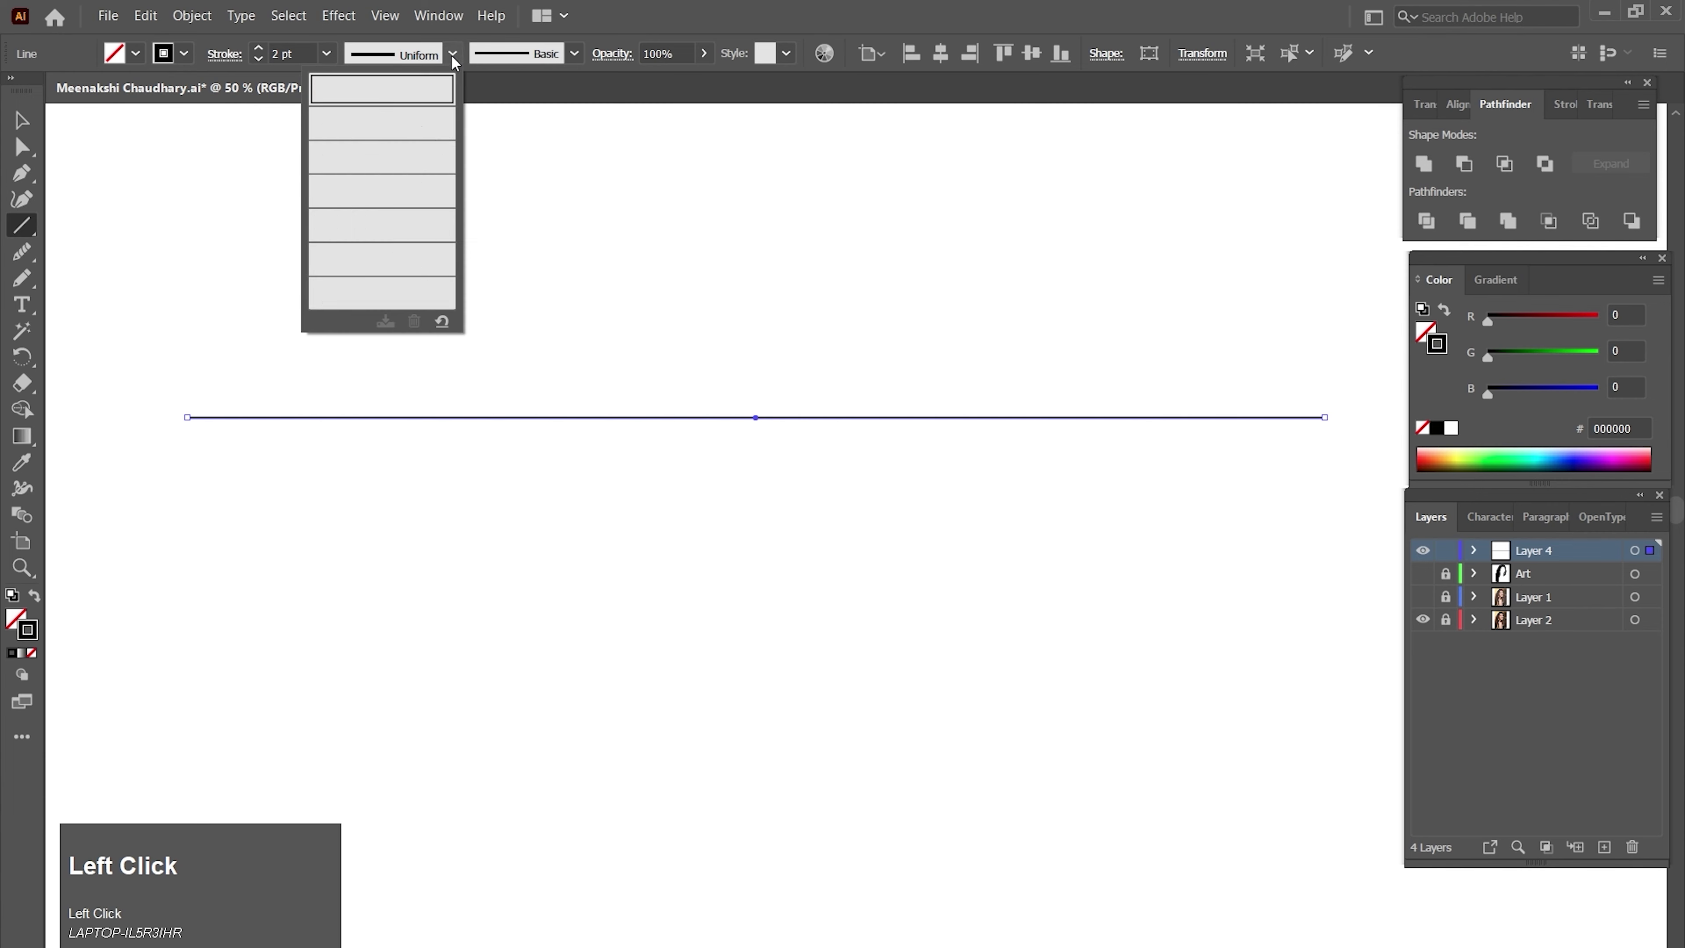
{"action": "left_click", "coordinate": [434, 136]}
- Create an art brush from the double-tapered line with the Tints colorization method
{"action": "left_click", "coordinate": [575, 53]}
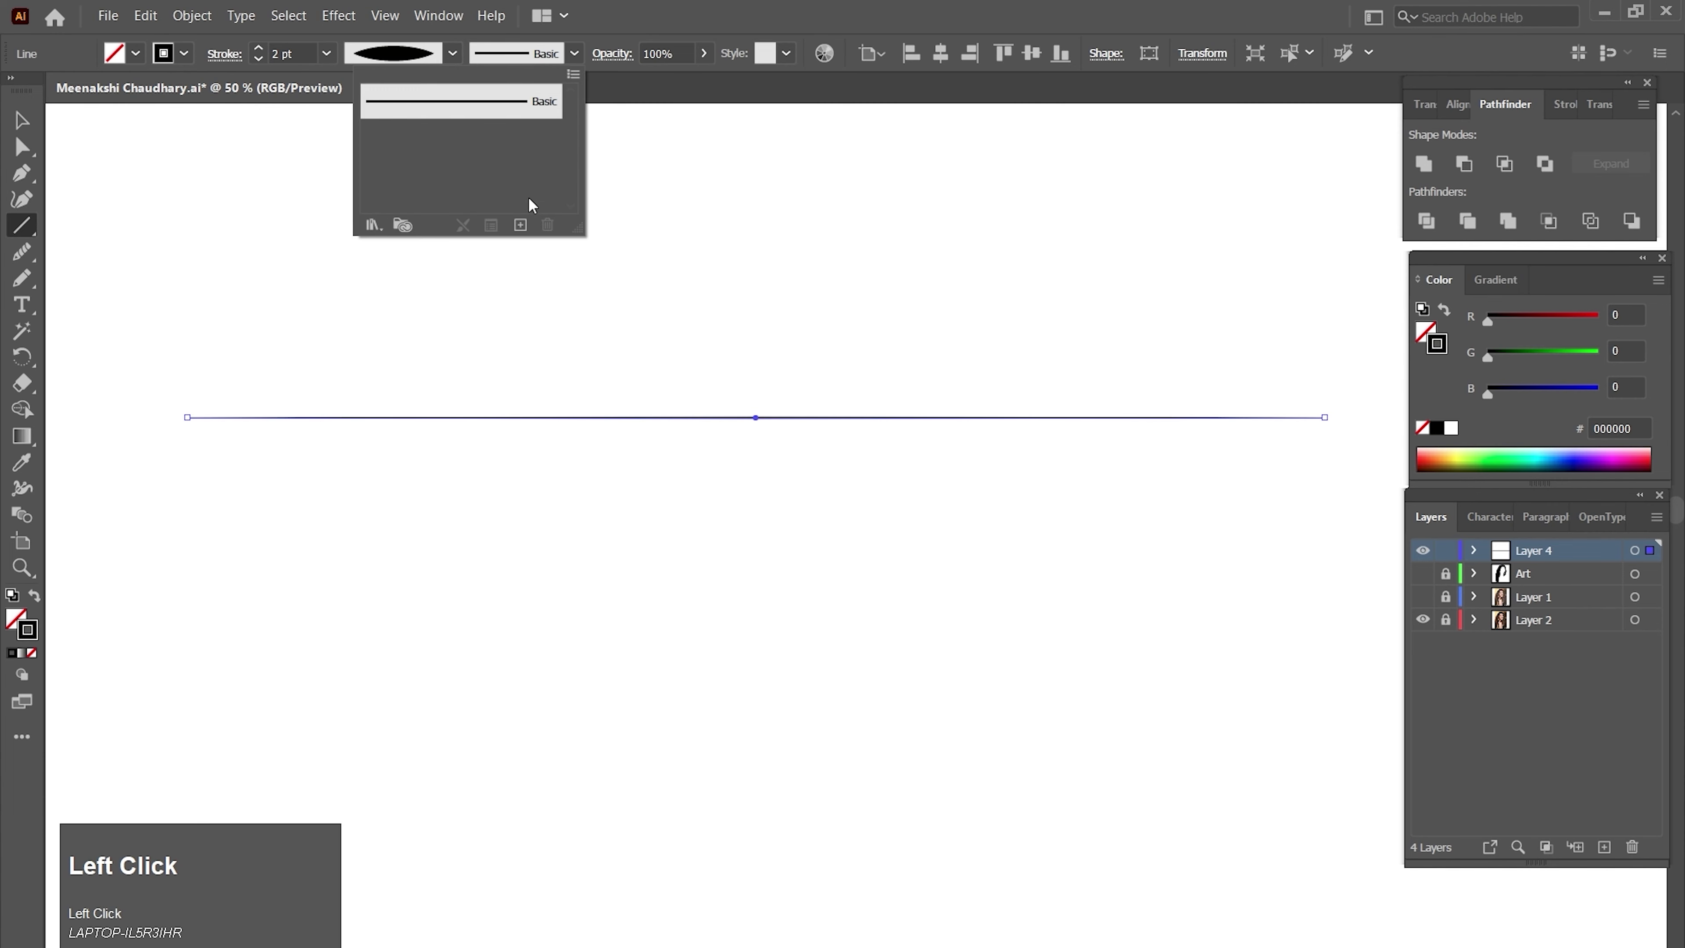
{"action": "left_click", "coordinate": [520, 225]}
{"action": "left_click", "coordinate": [758, 593]}
{"action": "left_click", "coordinate": [775, 691]}
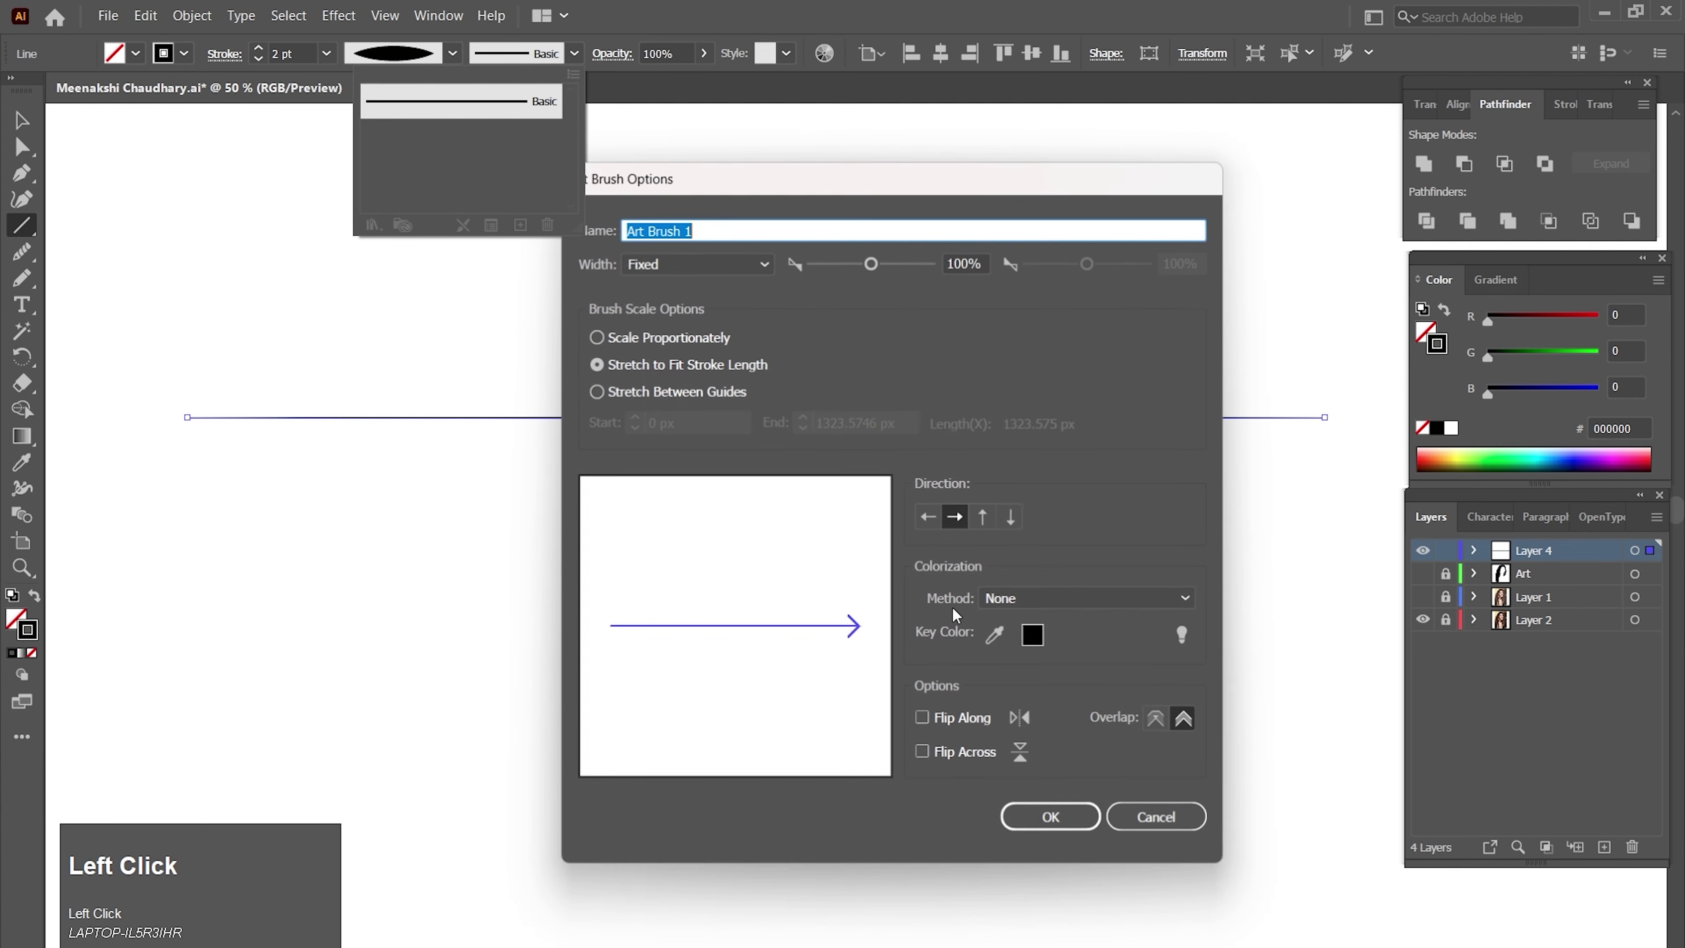
{"action": "left_click", "coordinate": [1095, 597]}
{"action": "left_click", "coordinate": [1051, 648]}
{"action": "left_click", "coordinate": [1041, 815]}
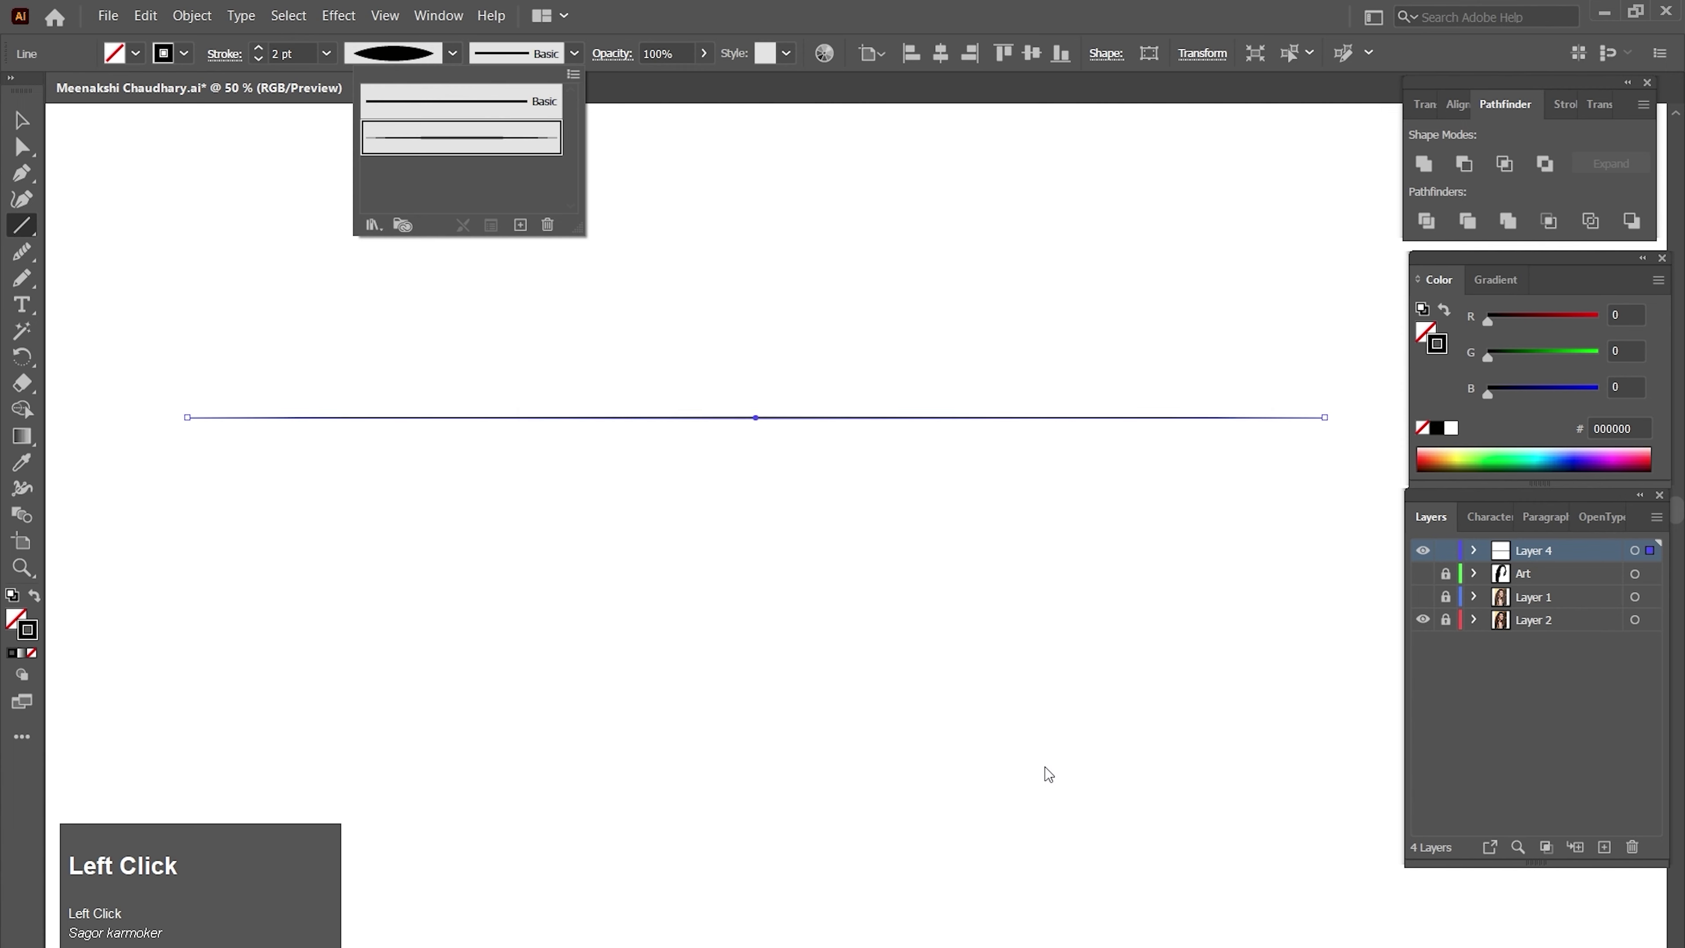
- Apply the width profile that tapers toward one end to the line and create an art brush from it with Tints colorization
{"action": "left_click", "coordinate": [452, 56]}
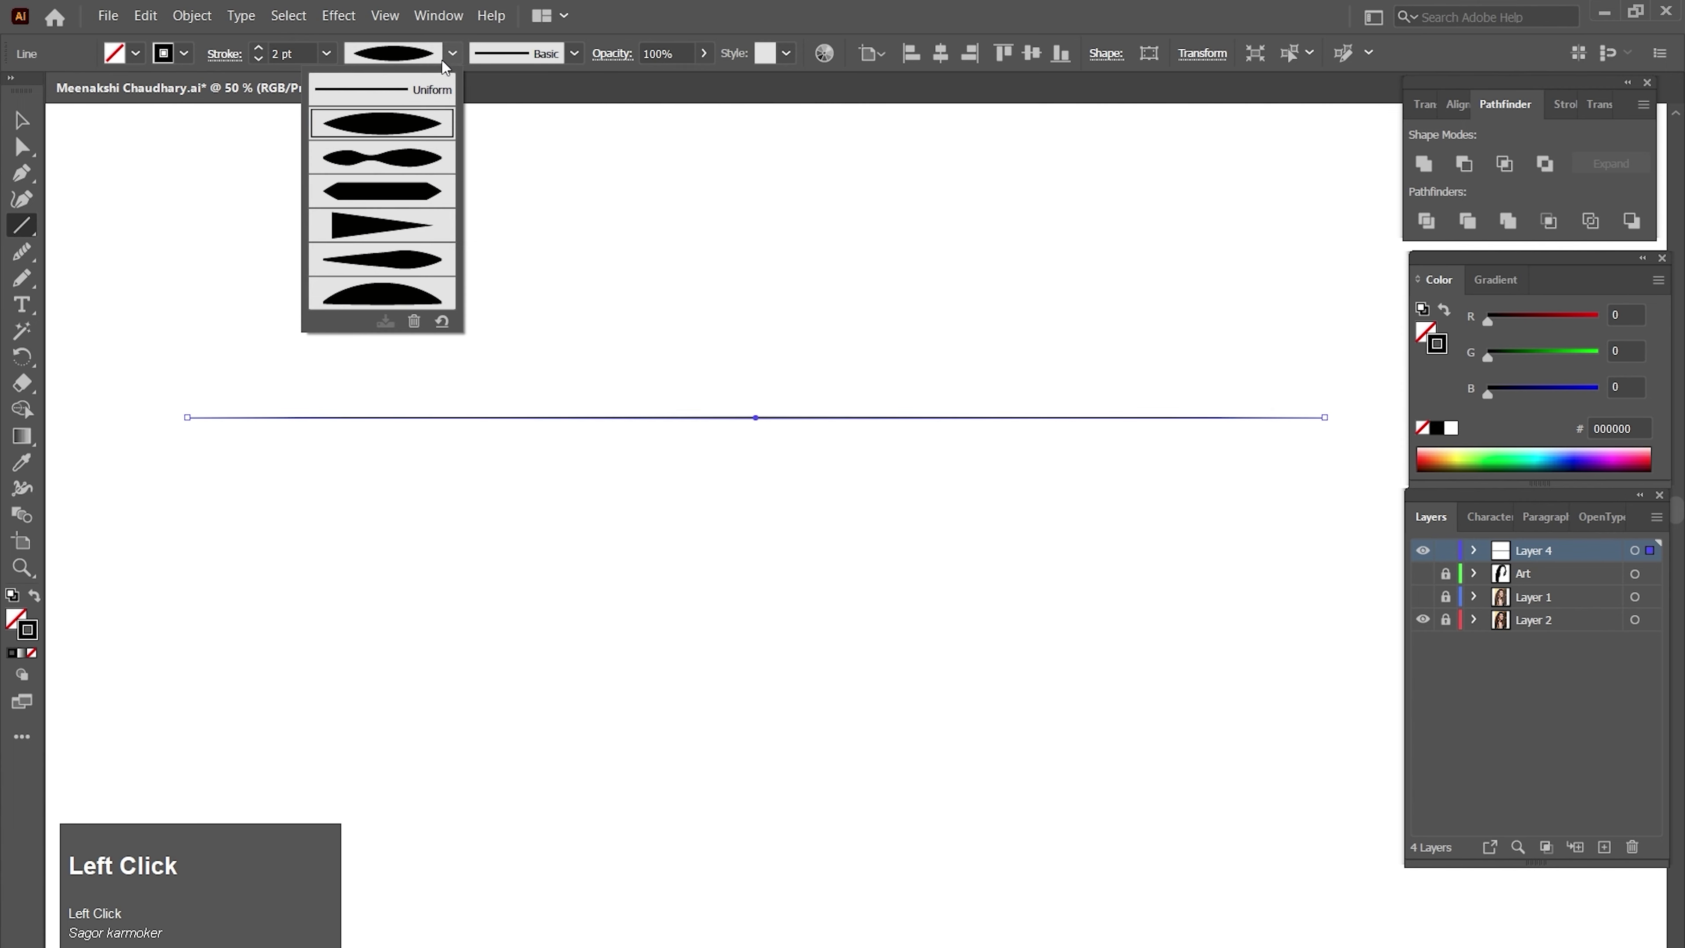
{"action": "left_click", "coordinate": [406, 206]}
{"action": "left_click", "coordinate": [575, 56]}
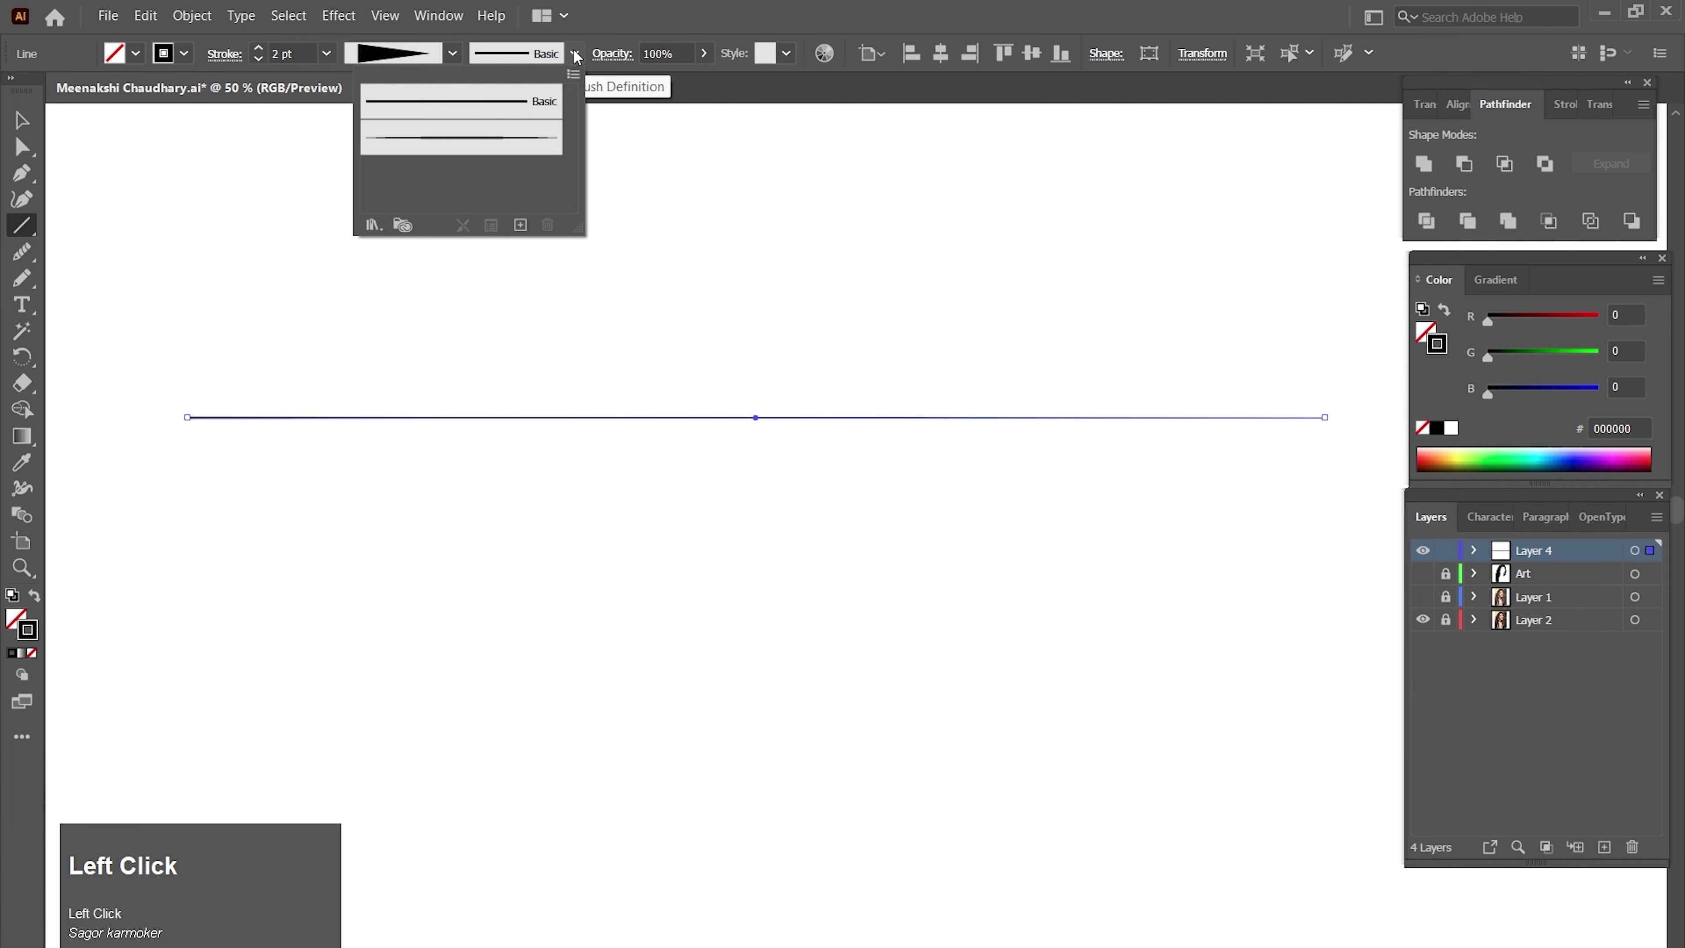
{"action": "left_click", "coordinate": [520, 225]}
{"action": "left_click", "coordinate": [760, 592]}
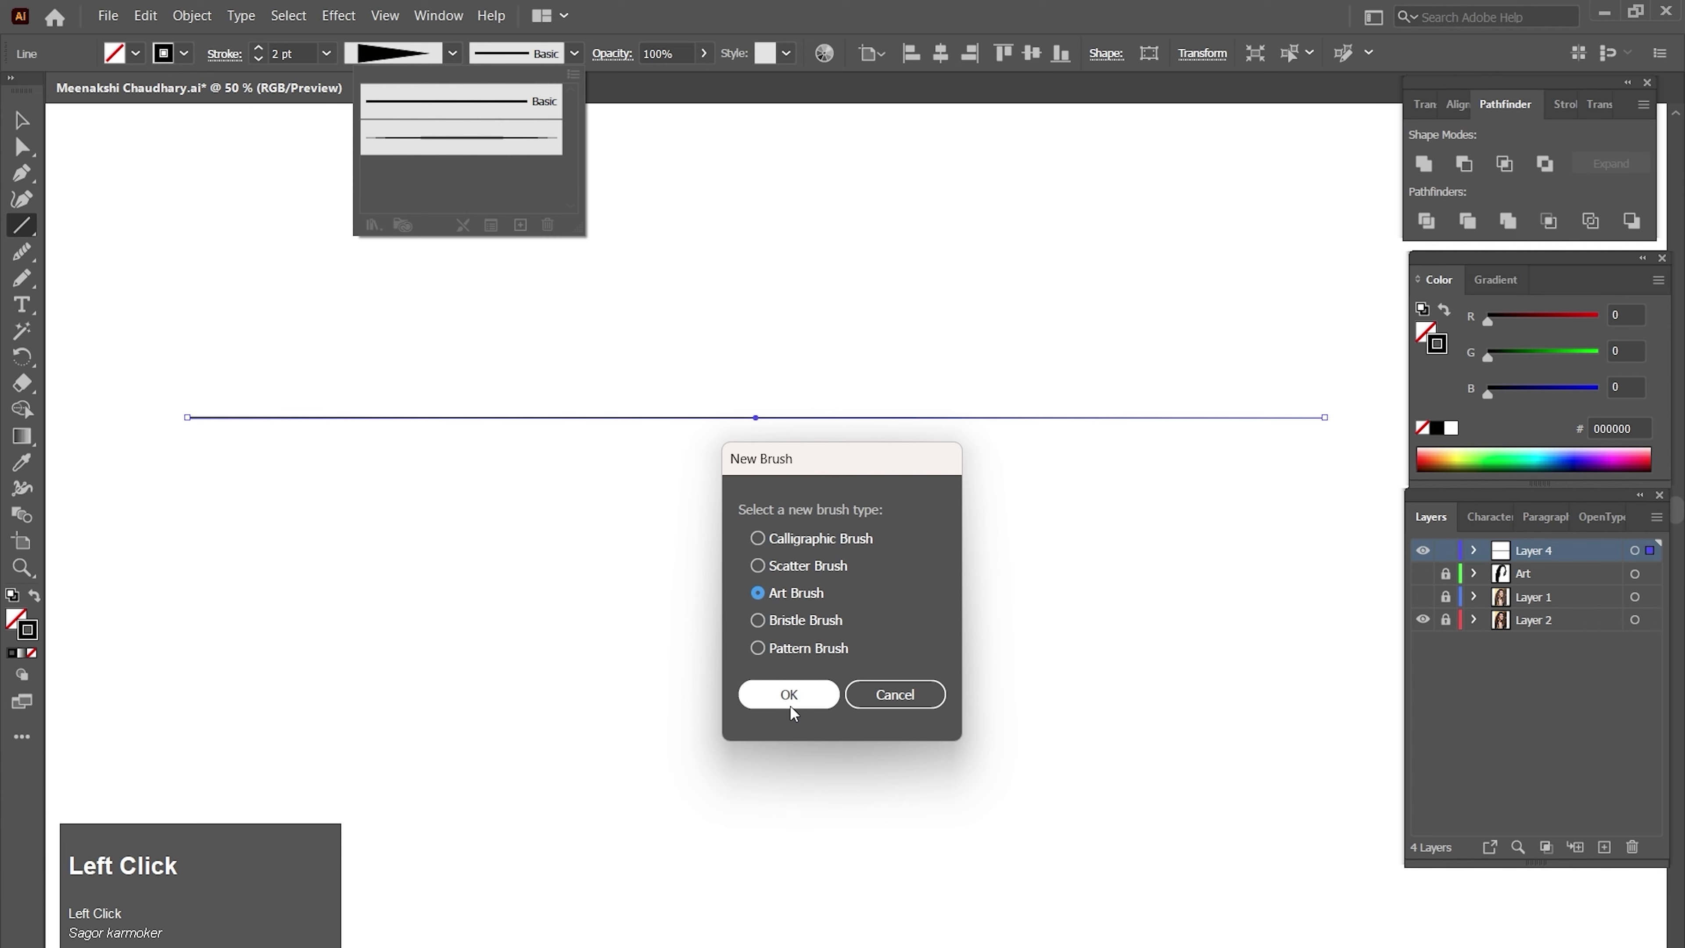
{"action": "left_click", "coordinate": [791, 707]}
{"action": "left_click", "coordinate": [1117, 598]}
{"action": "left_click", "coordinate": [1065, 647]}
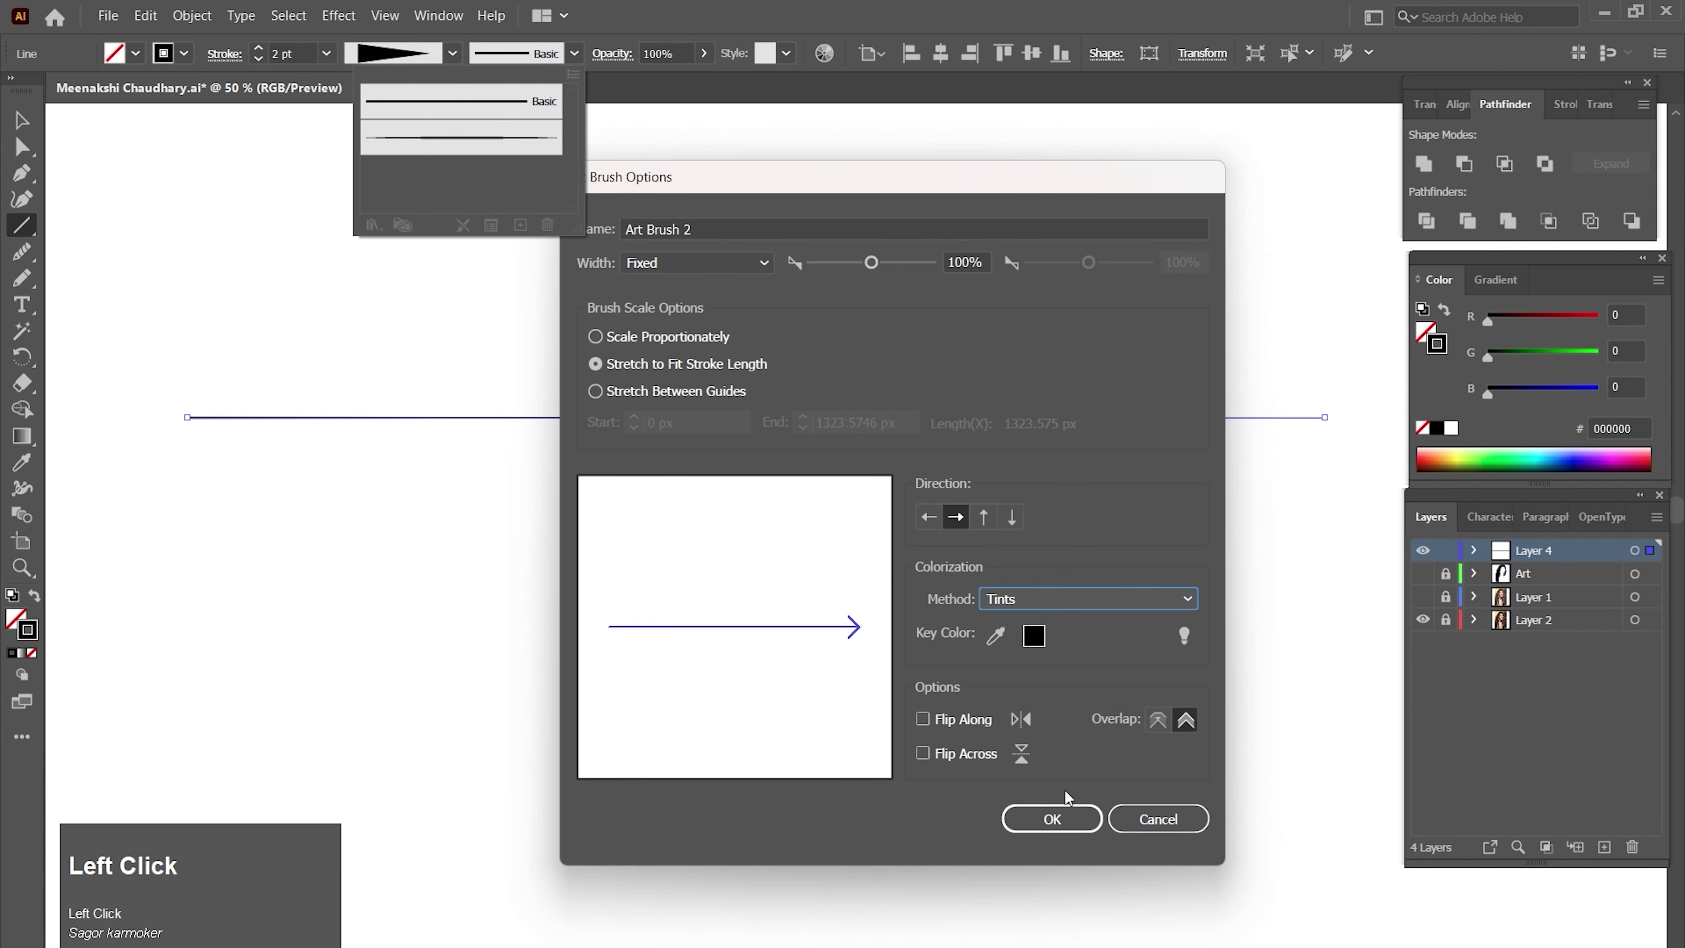
{"action": "left_click", "coordinate": [1063, 815]}
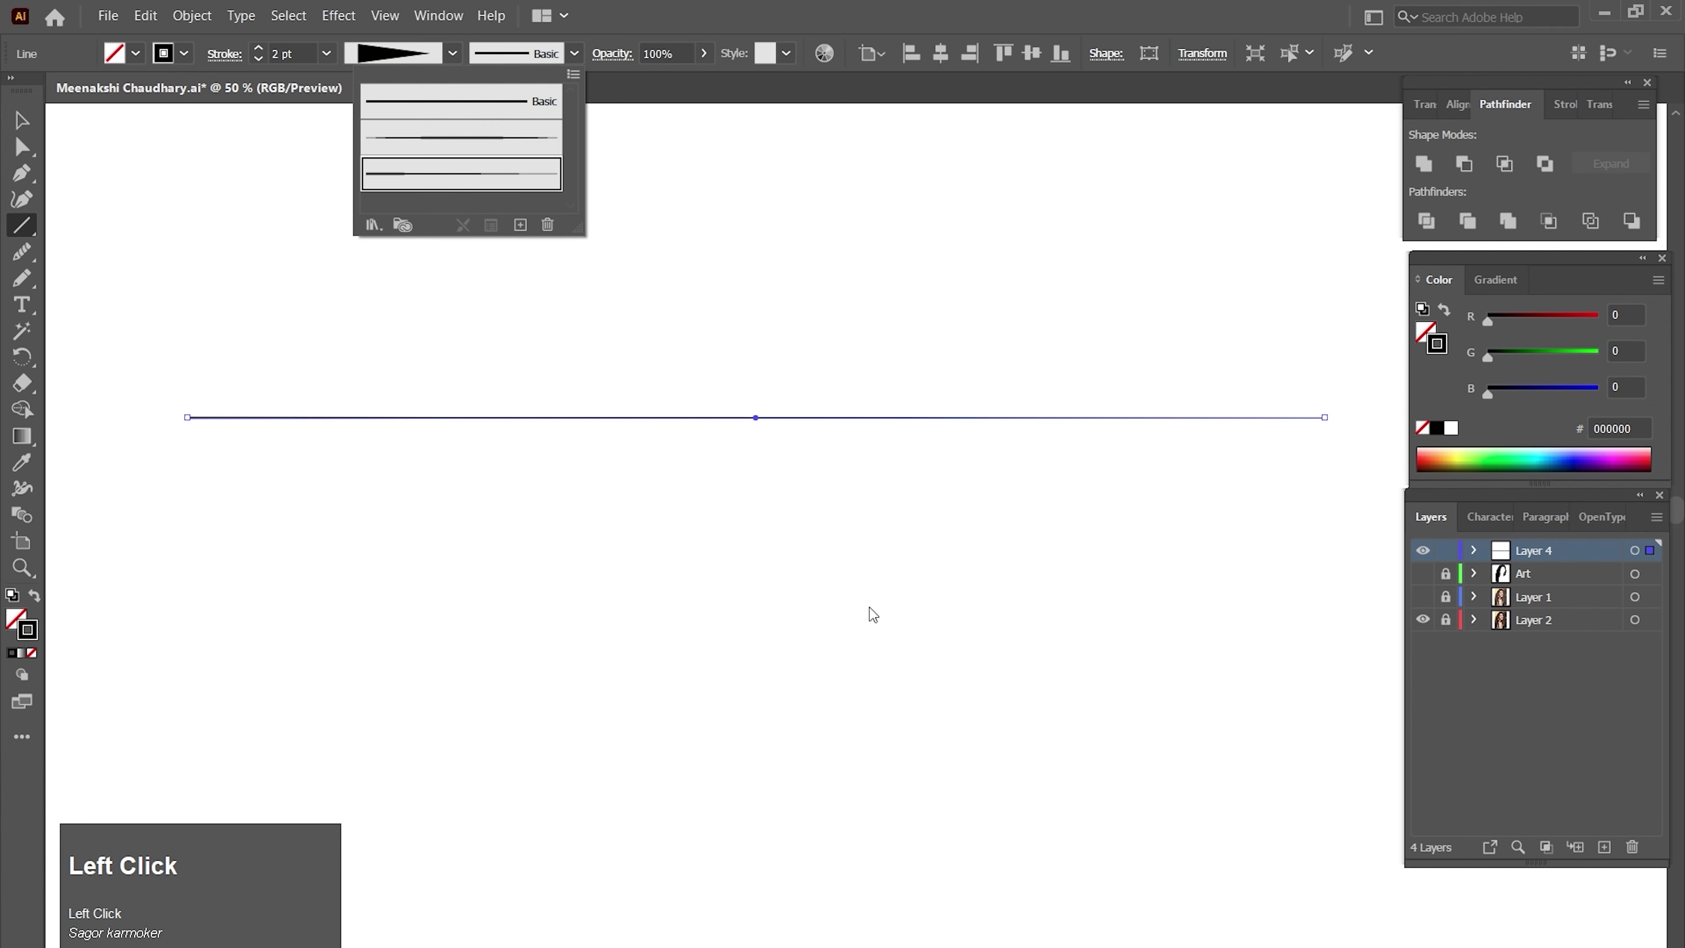
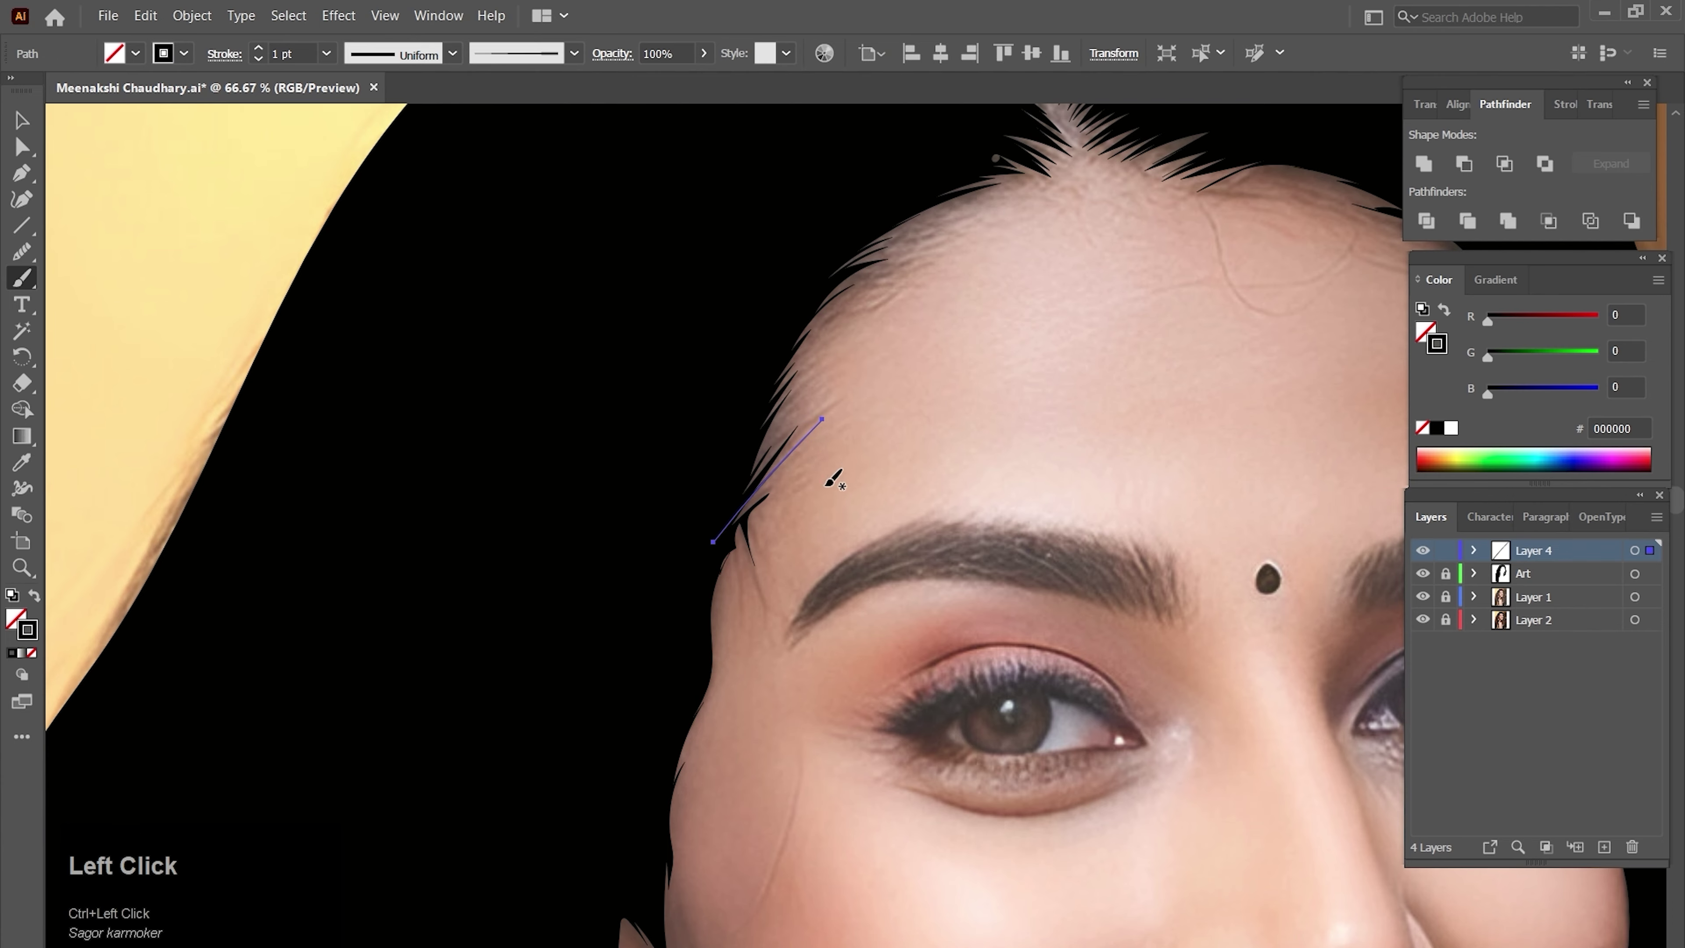
- Set the hair strand at the temple to a 2 pt stroke weight and 62% opacity
{"action": "key", "text": "ctrl+equal"}
{"action": "left_click", "coordinate": [326, 54]}
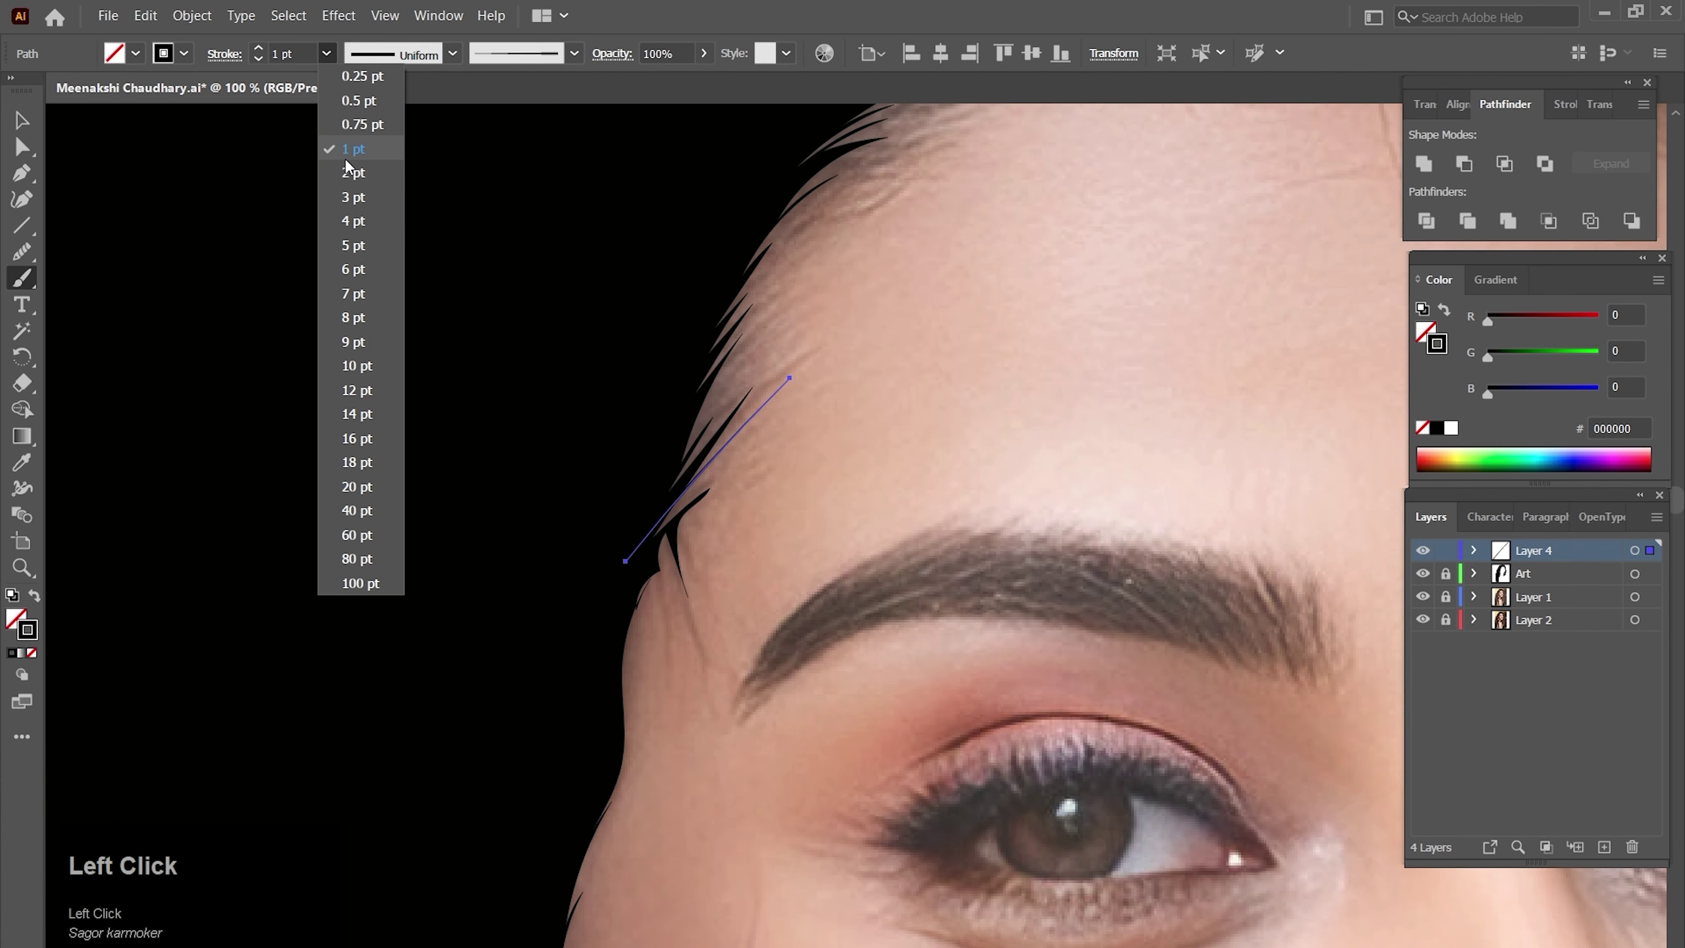
{"action": "left_click", "coordinate": [358, 178]}
{"action": "left_click", "coordinate": [684, 54]}
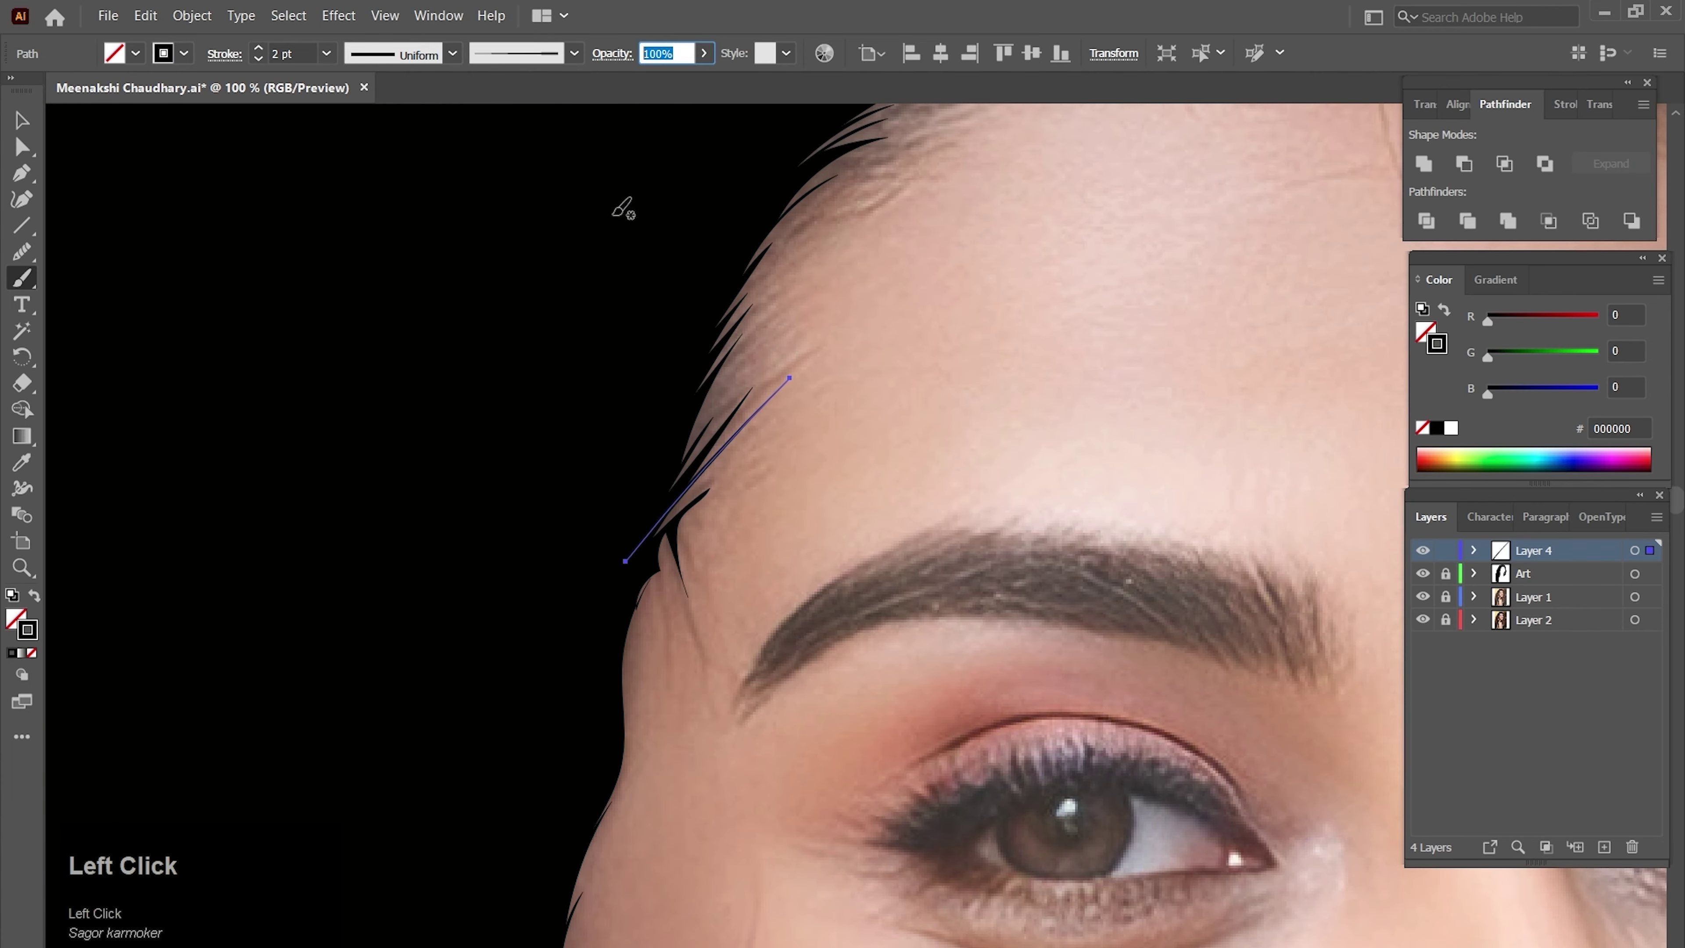
{"action": "type", "text": "62"}
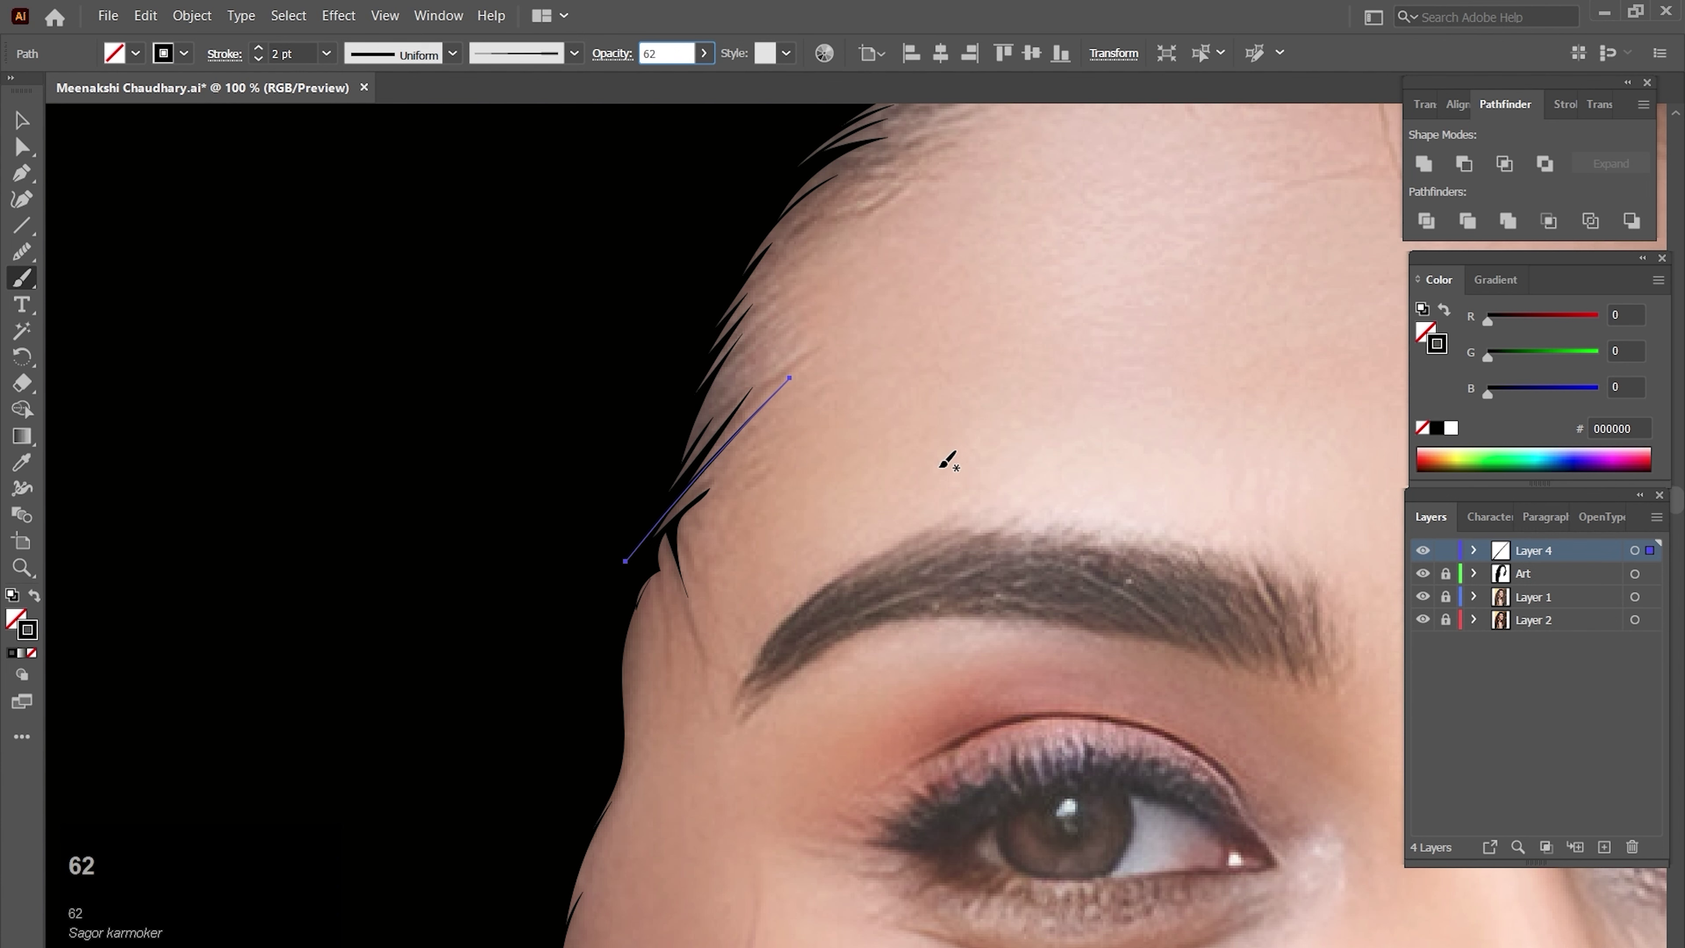
{"action": "key", "text": "Return"}
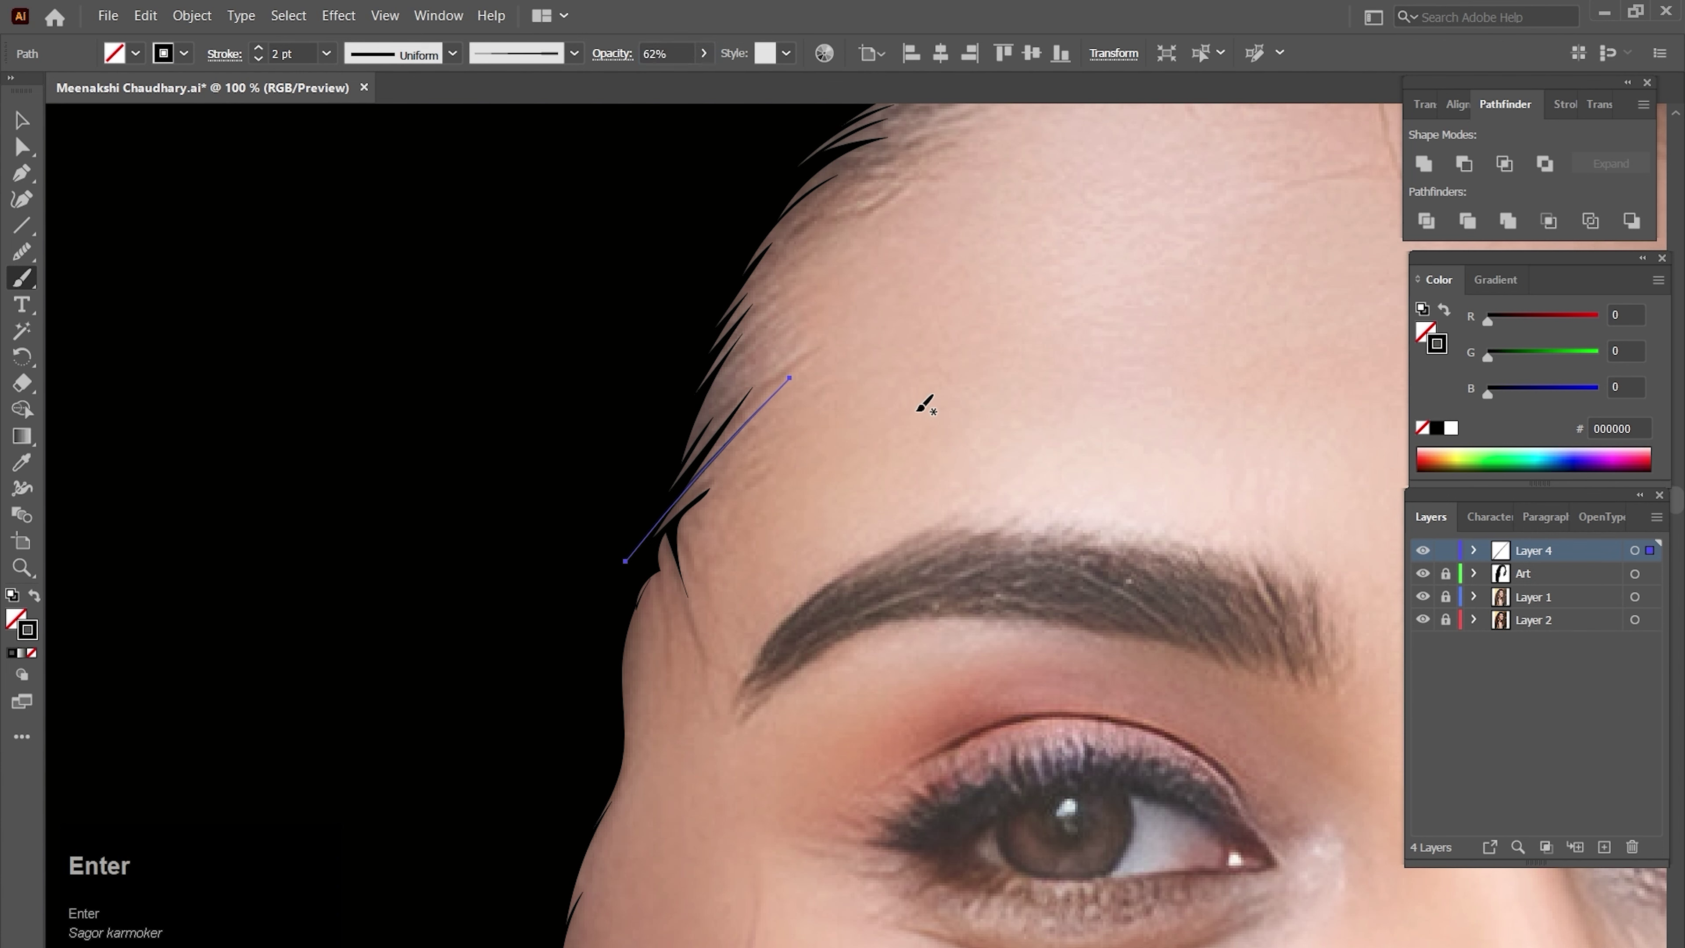
- Paint fine strands at the temple, with a few hanging down beside the outer end of the eyebrow
{"action": "left_click", "coordinate": [741, 408]}
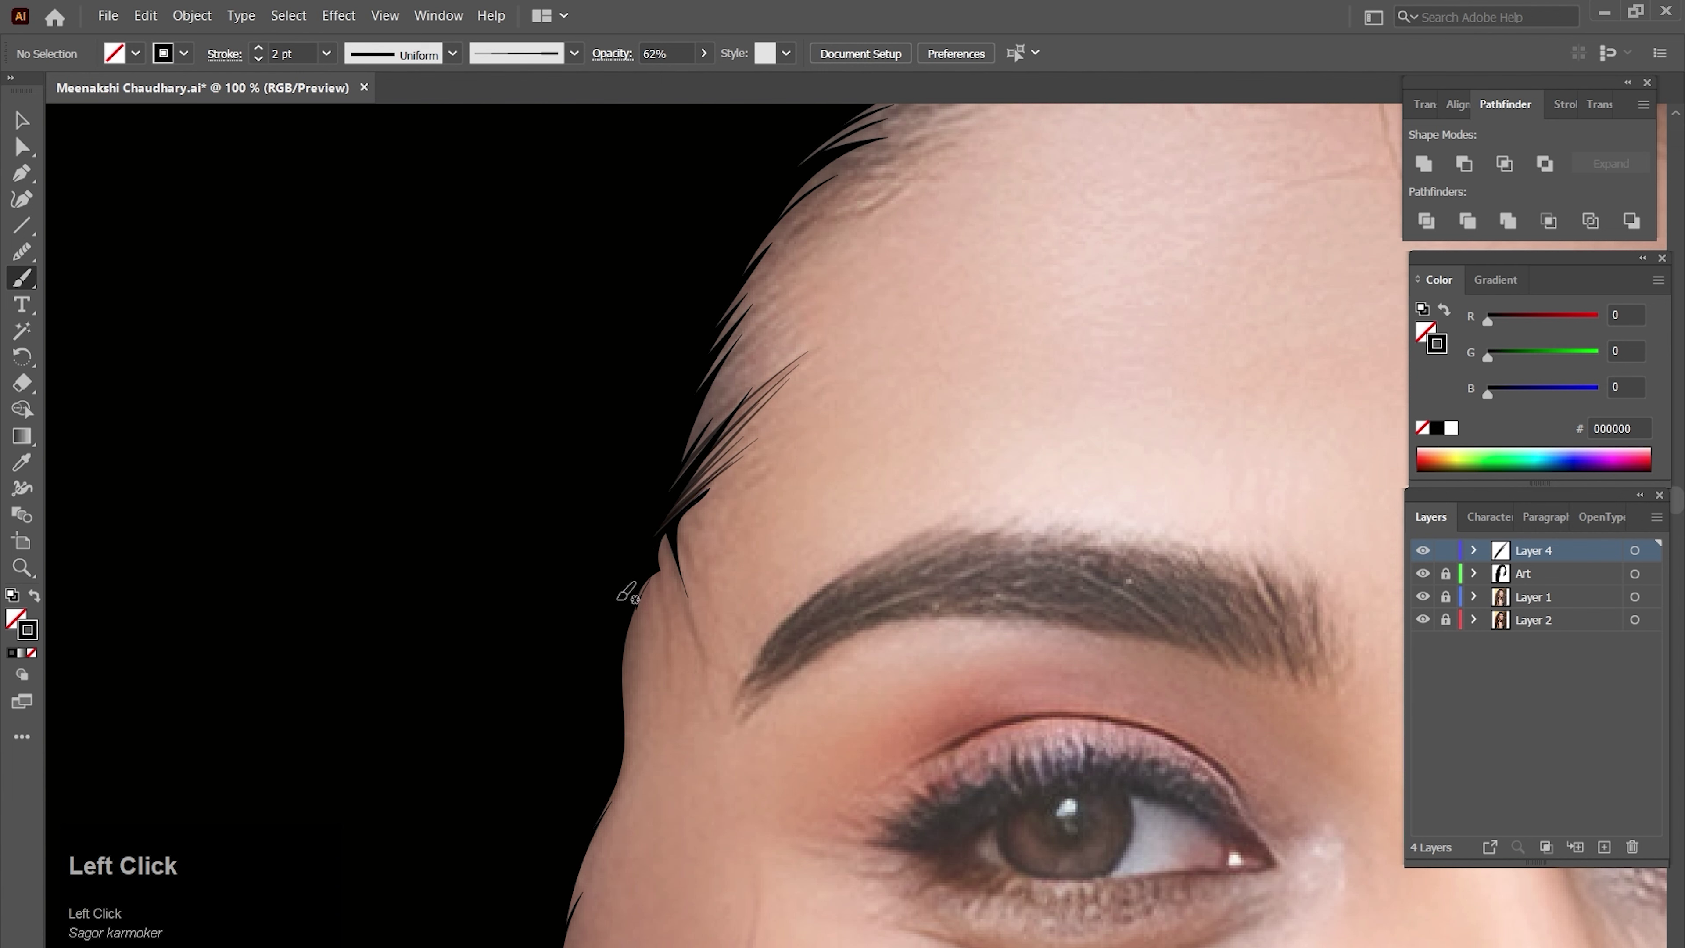
{"action": "mouse_move", "coordinate": [672, 467]}
{"action": "left_mouse_down"}
{"action": "mouse_move", "coordinate": [700, 670]}
{"action": "mouse_move", "coordinate": [643, 456]}
{"action": "left_mouse_up"}
{"action": "key", "text": "ctrl+z"}
{"action": "left_click_drag", "start_coordinate": [663, 647], "coordinate": [625, 474]}
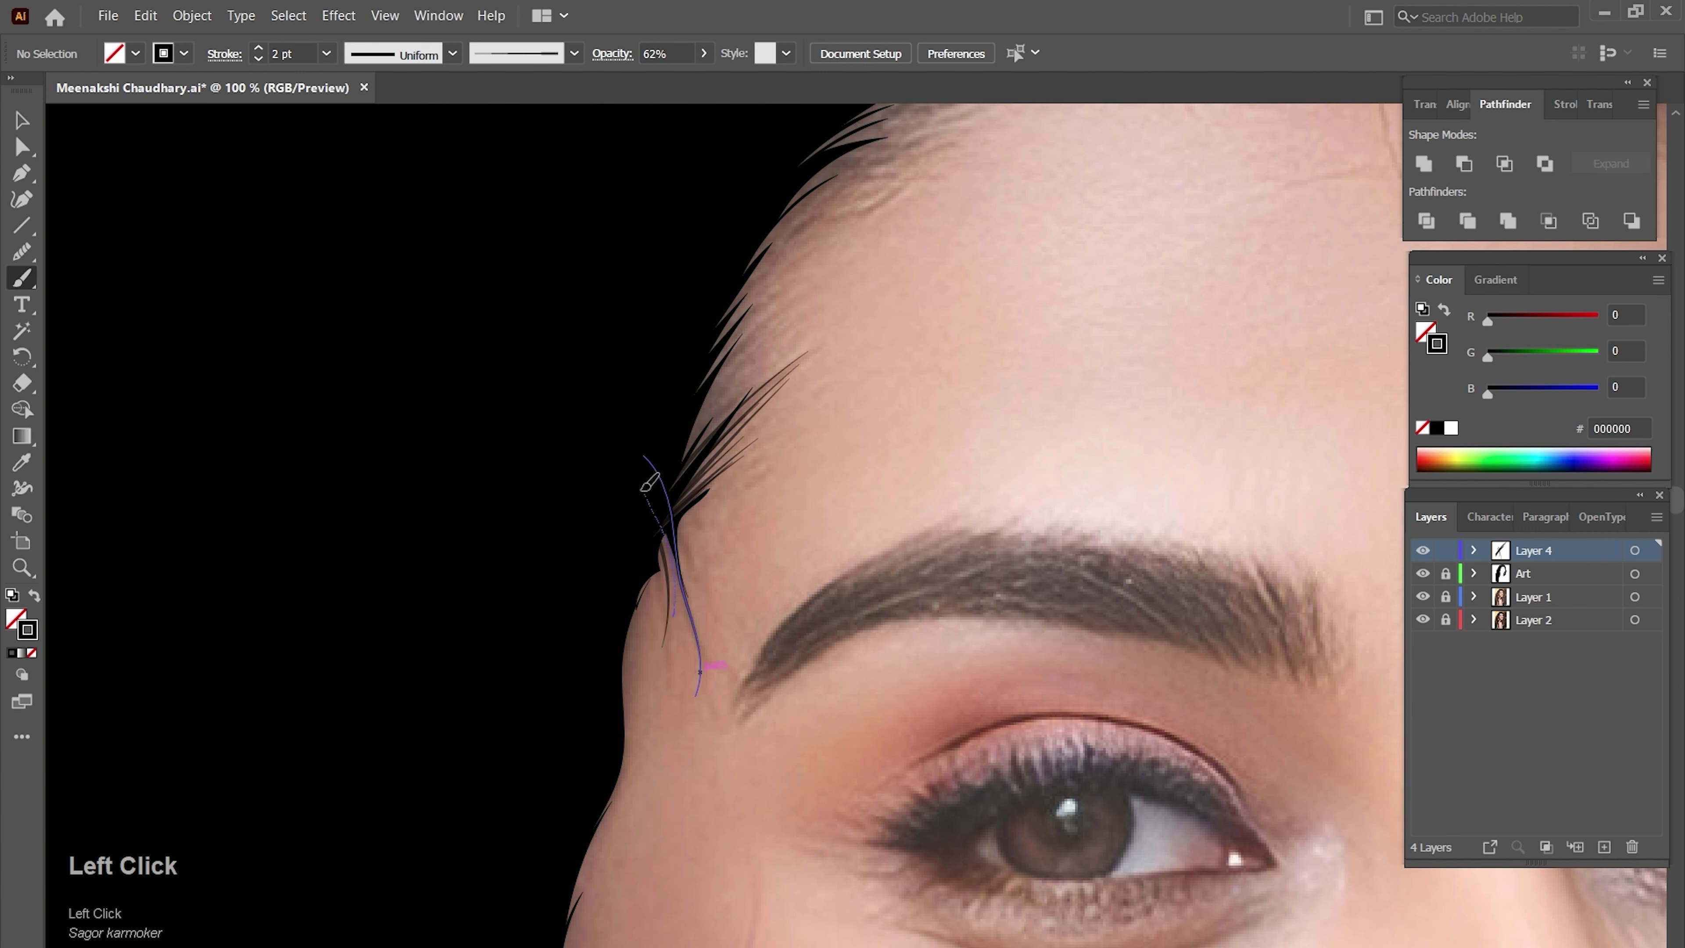
{"action": "left_click_drag", "start_coordinate": [792, 336], "coordinate": [763, 361]}
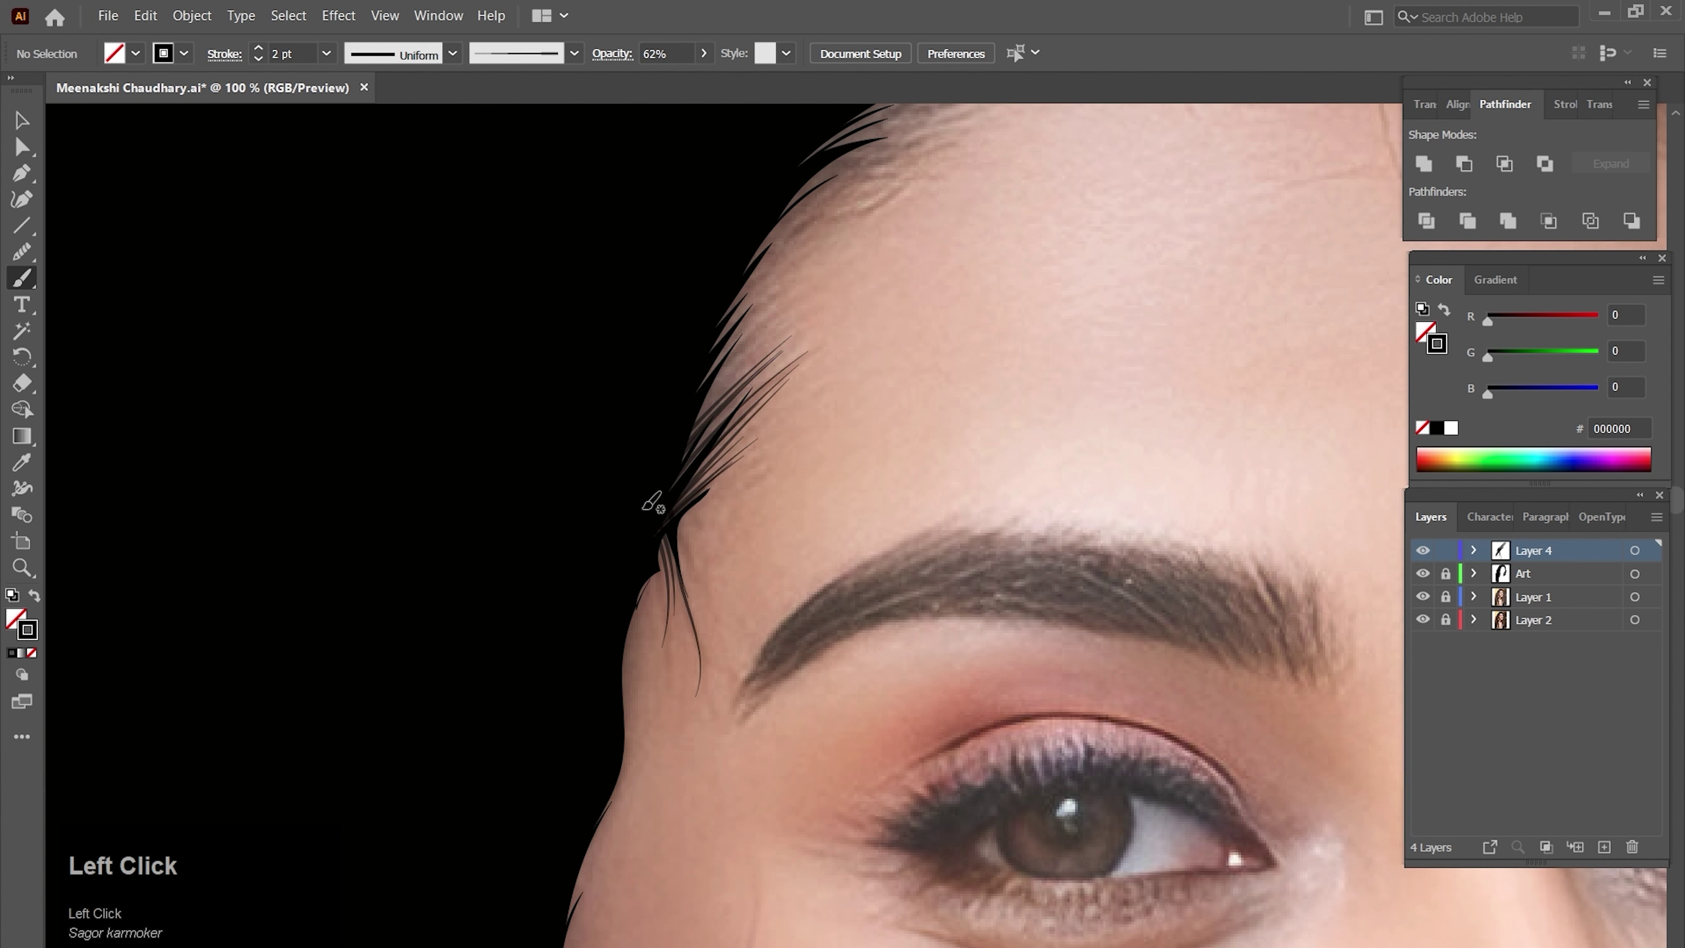
- Paint short overlapping strands up the temple hairline to soften the edge of the black hair shape
{"action": "scroll", "coordinate": [817, 388], "scroll_direction": "up", "scroll_amount": 3}
{"action": "left_click_drag", "start_coordinate": [793, 445], "coordinate": [680, 567]}
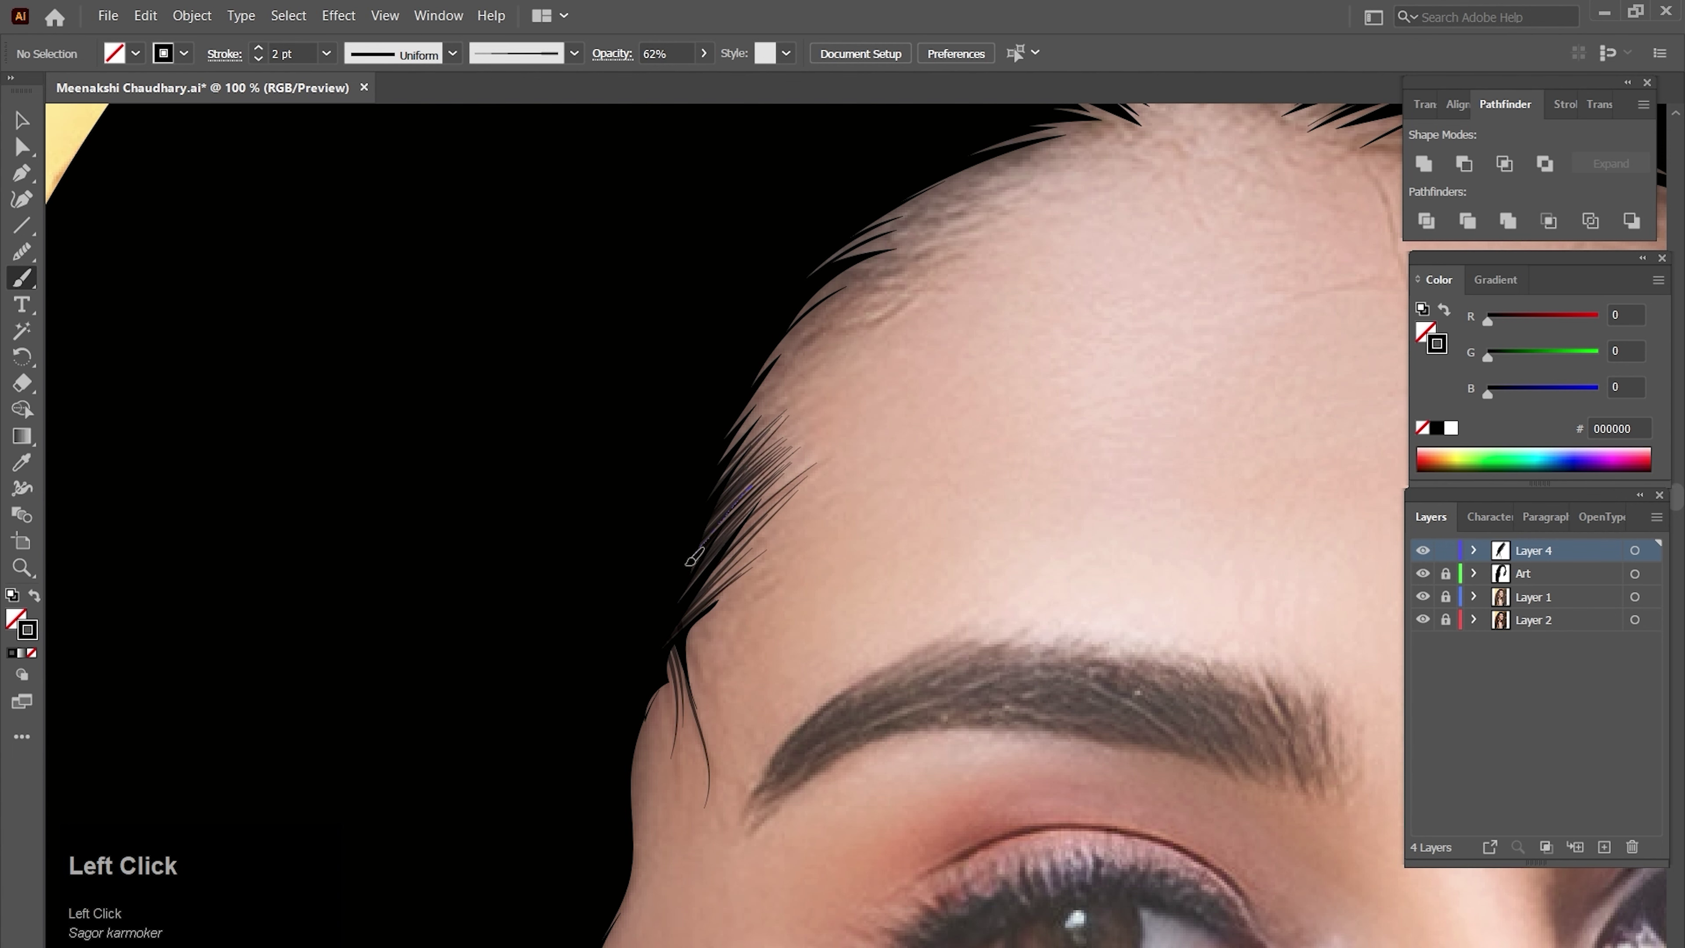
{"action": "scroll", "coordinate": [769, 472], "scroll_direction": "up", "scroll_amount": 2}
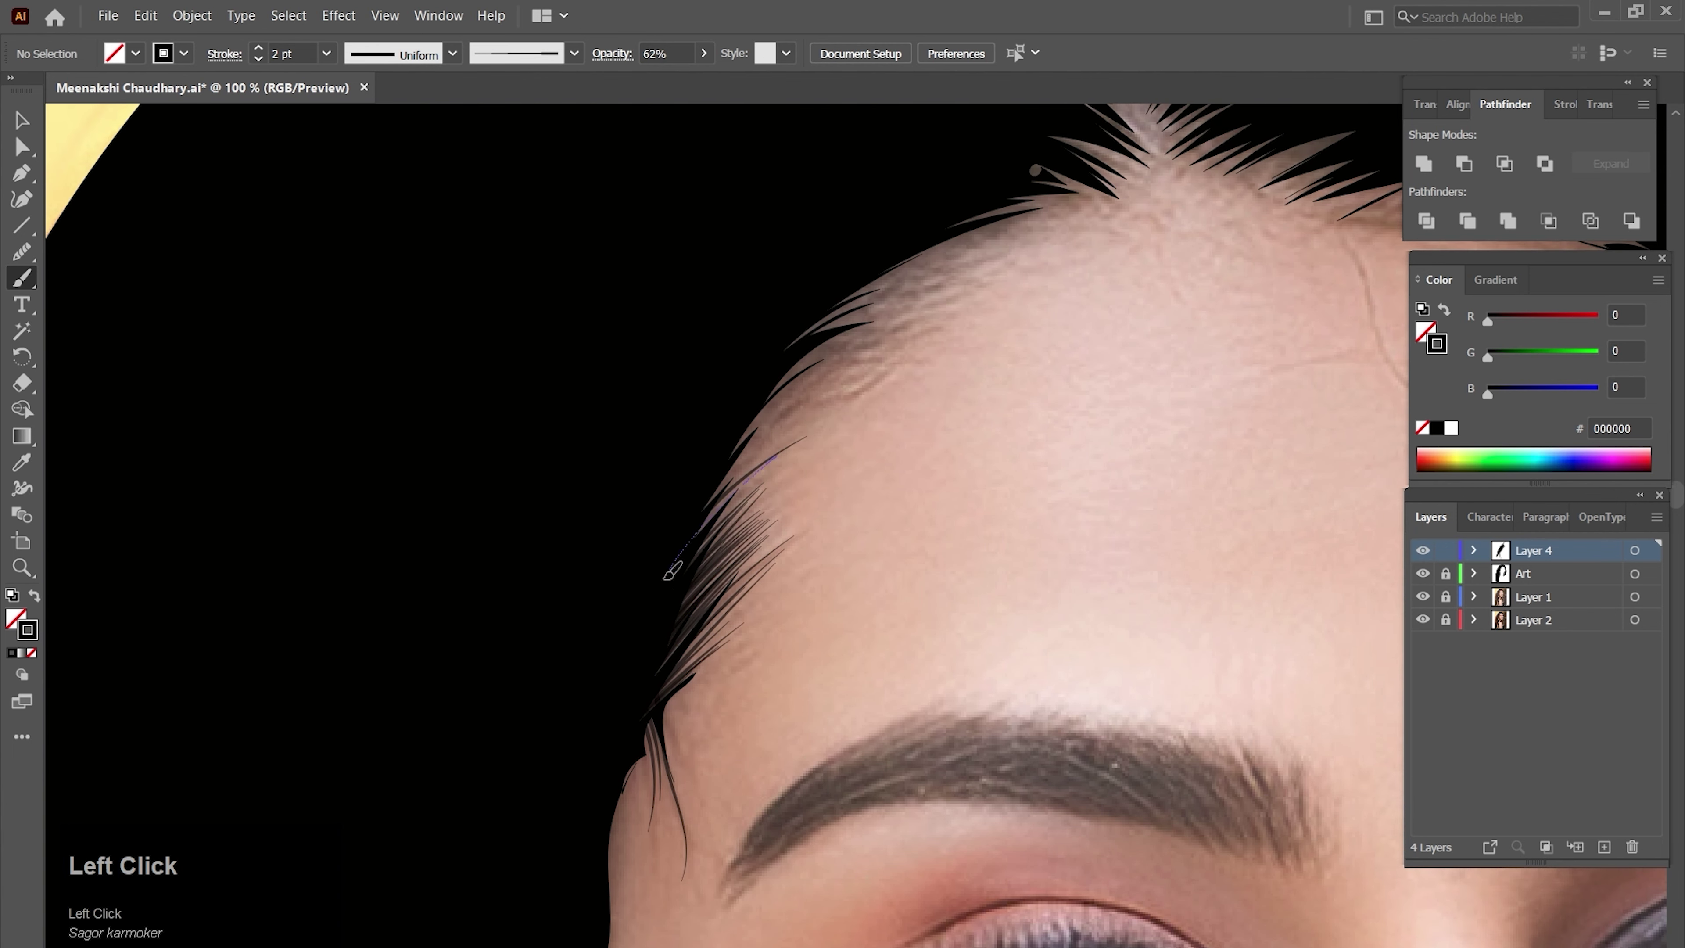
{"action": "scroll", "coordinate": [708, 548], "scroll_direction": "up", "scroll_amount": 1}
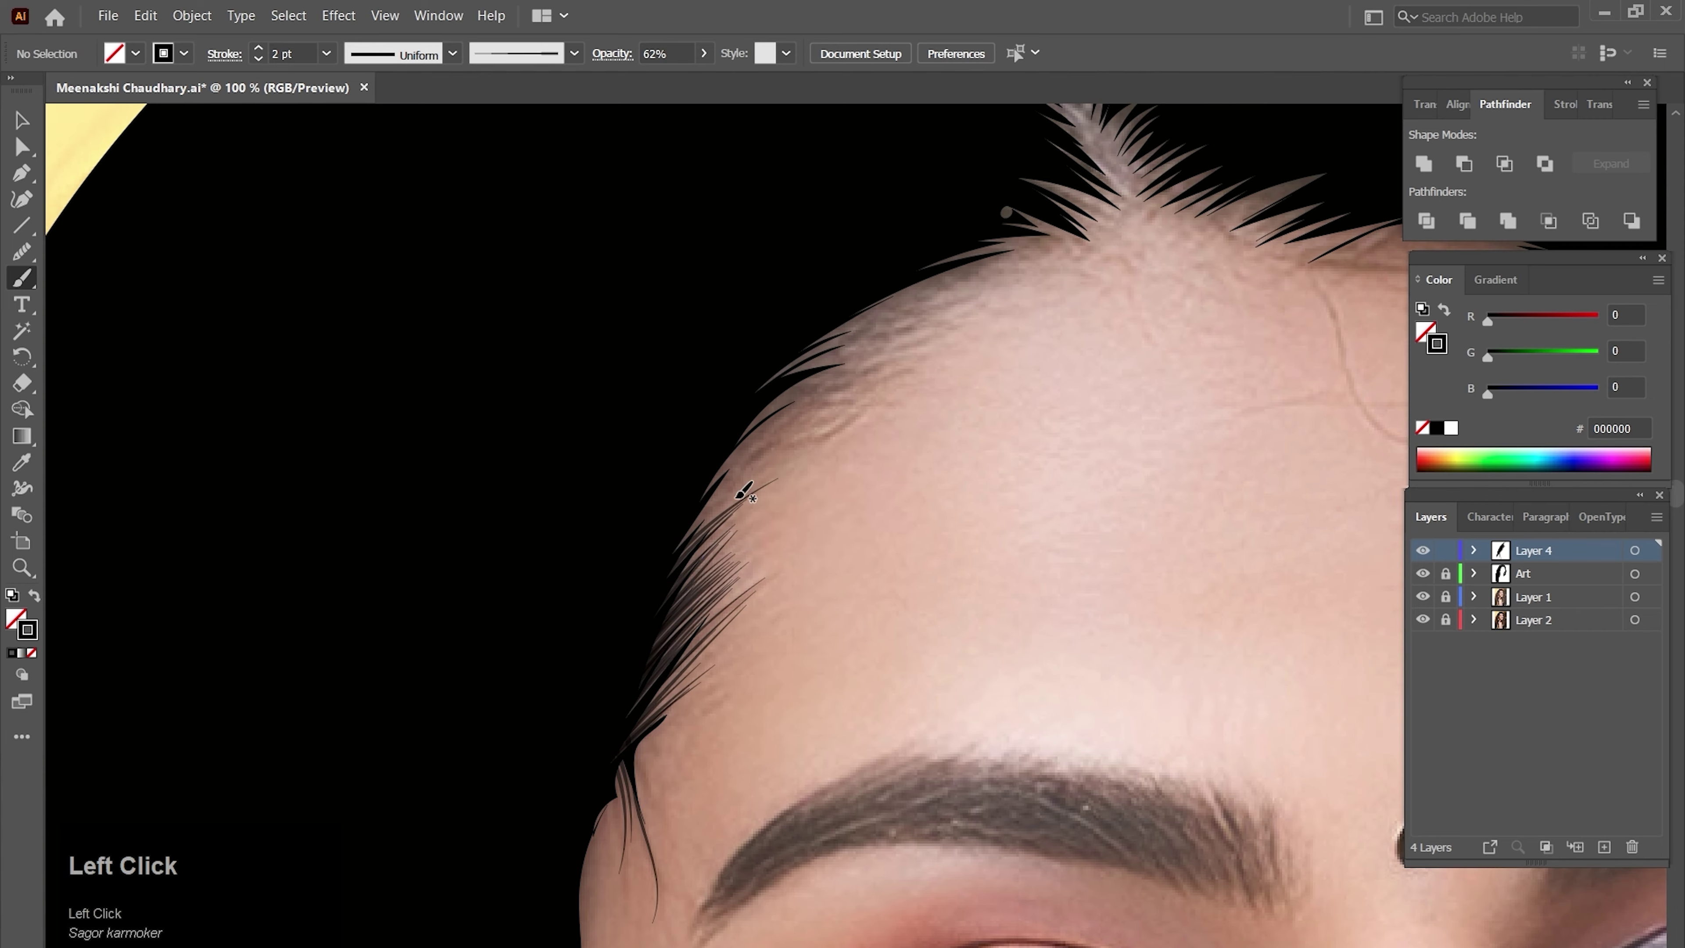
{"action": "key", "text": "space"}
{"action": "left_click_drag", "start_coordinate": [698, 521], "coordinate": [686, 623]}
{"action": "left_click_drag", "start_coordinate": [769, 502], "coordinate": [631, 645]}
{"action": "key", "text": "space"}
{"action": "left_click_drag", "start_coordinate": [733, 533], "coordinate": [642, 618]}
{"action": "mouse_move", "coordinate": [789, 536]}
{"action": "left_mouse_down"}
{"action": "mouse_move", "coordinate": [644, 605]}
{"action": "mouse_move", "coordinate": [759, 553]}
{"action": "left_mouse_up"}
{"action": "mouse_move", "coordinate": [800, 525]}
{"action": "left_mouse_down"}
{"action": "mouse_move", "coordinate": [680, 595]}
{"action": "mouse_move", "coordinate": [672, 629]}
{"action": "left_mouse_up"}
{"action": "left_click_drag", "start_coordinate": [624, 685], "coordinate": [626, 732]}
{"action": "mouse_move", "coordinate": [857, 554]}
{"action": "left_mouse_down"}
{"action": "mouse_move", "coordinate": [698, 624]}
{"action": "mouse_move", "coordinate": [690, 654]}
{"action": "left_mouse_up"}
{"action": "left_click_drag", "start_coordinate": [619, 754], "coordinate": [799, 726]}
- Continue the short strands along the upper forehead hairline toward the parting
{"action": "left_click_drag", "start_coordinate": [1043, 536], "coordinate": [892, 573]}
{"action": "mouse_move", "coordinate": [1033, 511]}
{"action": "left_mouse_down"}
{"action": "mouse_move", "coordinate": [869, 591]}
{"action": "mouse_move", "coordinate": [887, 562]}
{"action": "left_mouse_up"}
{"action": "left_click_drag", "start_coordinate": [1049, 480], "coordinate": [924, 557]}
{"action": "left_click_drag", "start_coordinate": [970, 551], "coordinate": [839, 577]}
{"action": "left_click_drag", "start_coordinate": [835, 581], "coordinate": [828, 593]}
{"action": "left_click_drag", "start_coordinate": [976, 552], "coordinate": [852, 578]}
{"action": "mouse_move", "coordinate": [930, 572]}
{"action": "left_mouse_down"}
{"action": "mouse_move", "coordinate": [810, 609]}
{"action": "mouse_move", "coordinate": [853, 603]}
{"action": "left_mouse_up"}
{"action": "mouse_move", "coordinate": [1021, 557]}
{"action": "left_mouse_down"}
{"action": "mouse_move", "coordinate": [839, 582]}
{"action": "mouse_move", "coordinate": [909, 536]}
{"action": "left_mouse_up"}
{"action": "left_click_drag", "start_coordinate": [1032, 556], "coordinate": [921, 519]}
{"action": "left_click_drag", "start_coordinate": [1037, 544], "coordinate": [922, 502]}
{"action": "left_click_drag", "start_coordinate": [874, 502], "coordinate": [716, 502]}
- Switch to another tapered brush and paint strands along the left side of the hair parting
{"action": "left_click", "coordinate": [575, 54]}
{"action": "left_click", "coordinate": [488, 149]}
{"action": "mouse_move", "coordinate": [856, 547]}
{"action": "left_mouse_down"}
{"action": "mouse_move", "coordinate": [770, 507]}
{"action": "mouse_move", "coordinate": [749, 472]}
{"action": "left_mouse_up"}
{"action": "left_click_drag", "start_coordinate": [771, 466], "coordinate": [705, 479]}
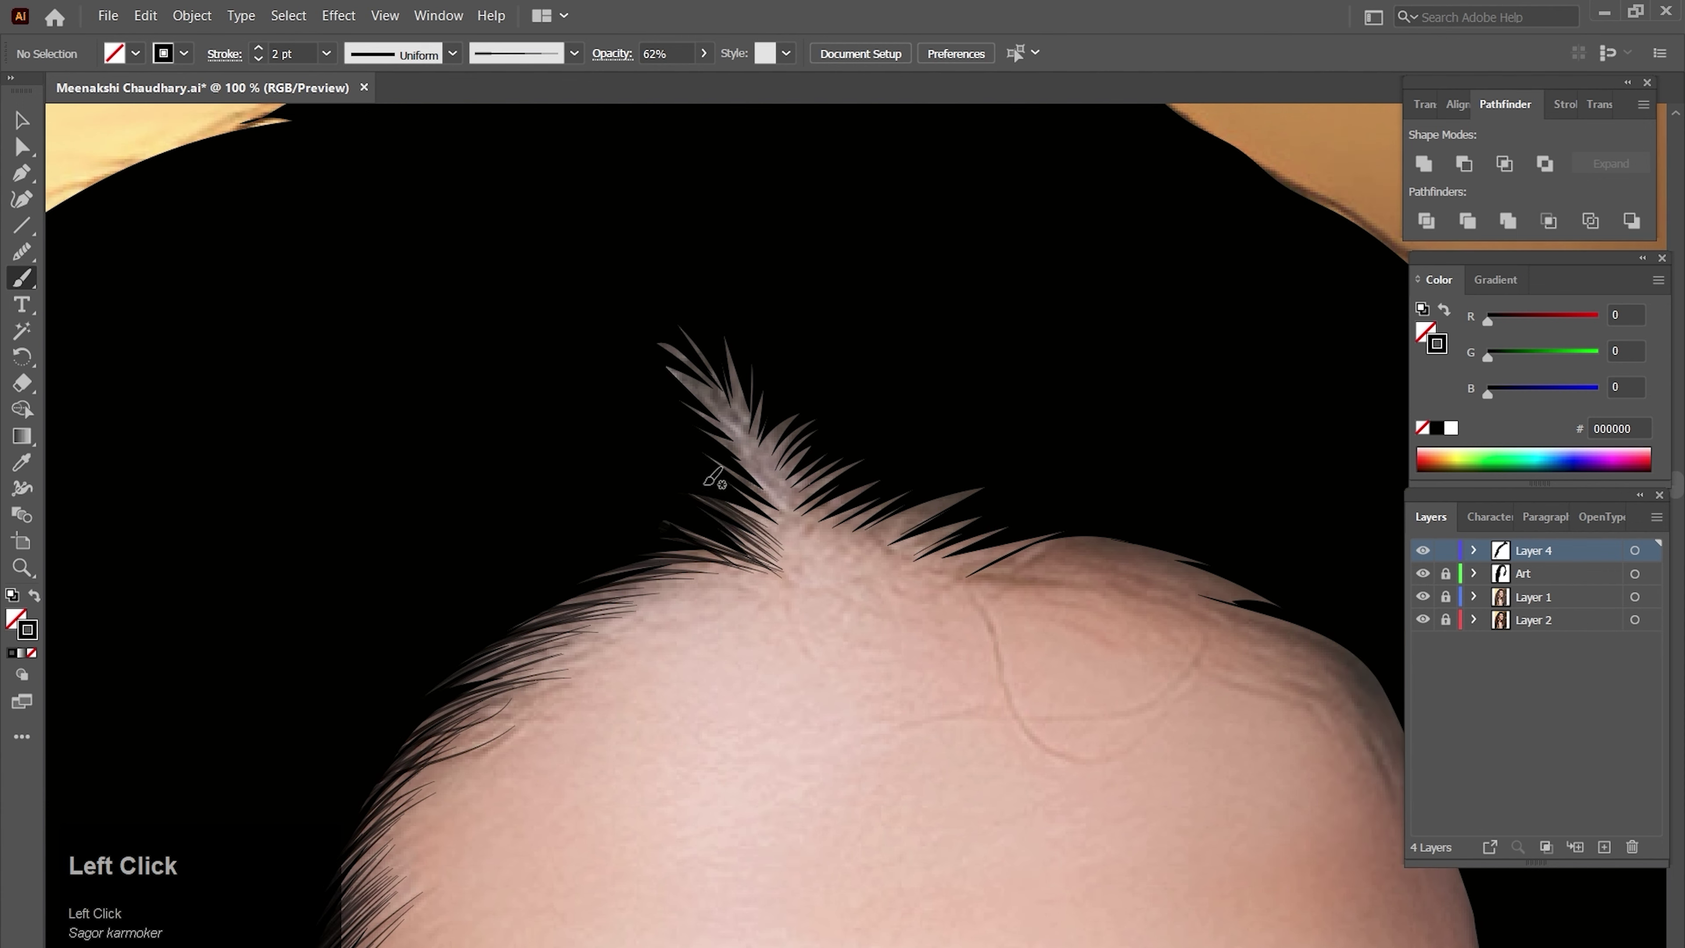
{"action": "left_click_drag", "start_coordinate": [798, 536], "coordinate": [706, 488]}
{"action": "left_click_drag", "start_coordinate": [702, 453], "coordinate": [680, 482]}
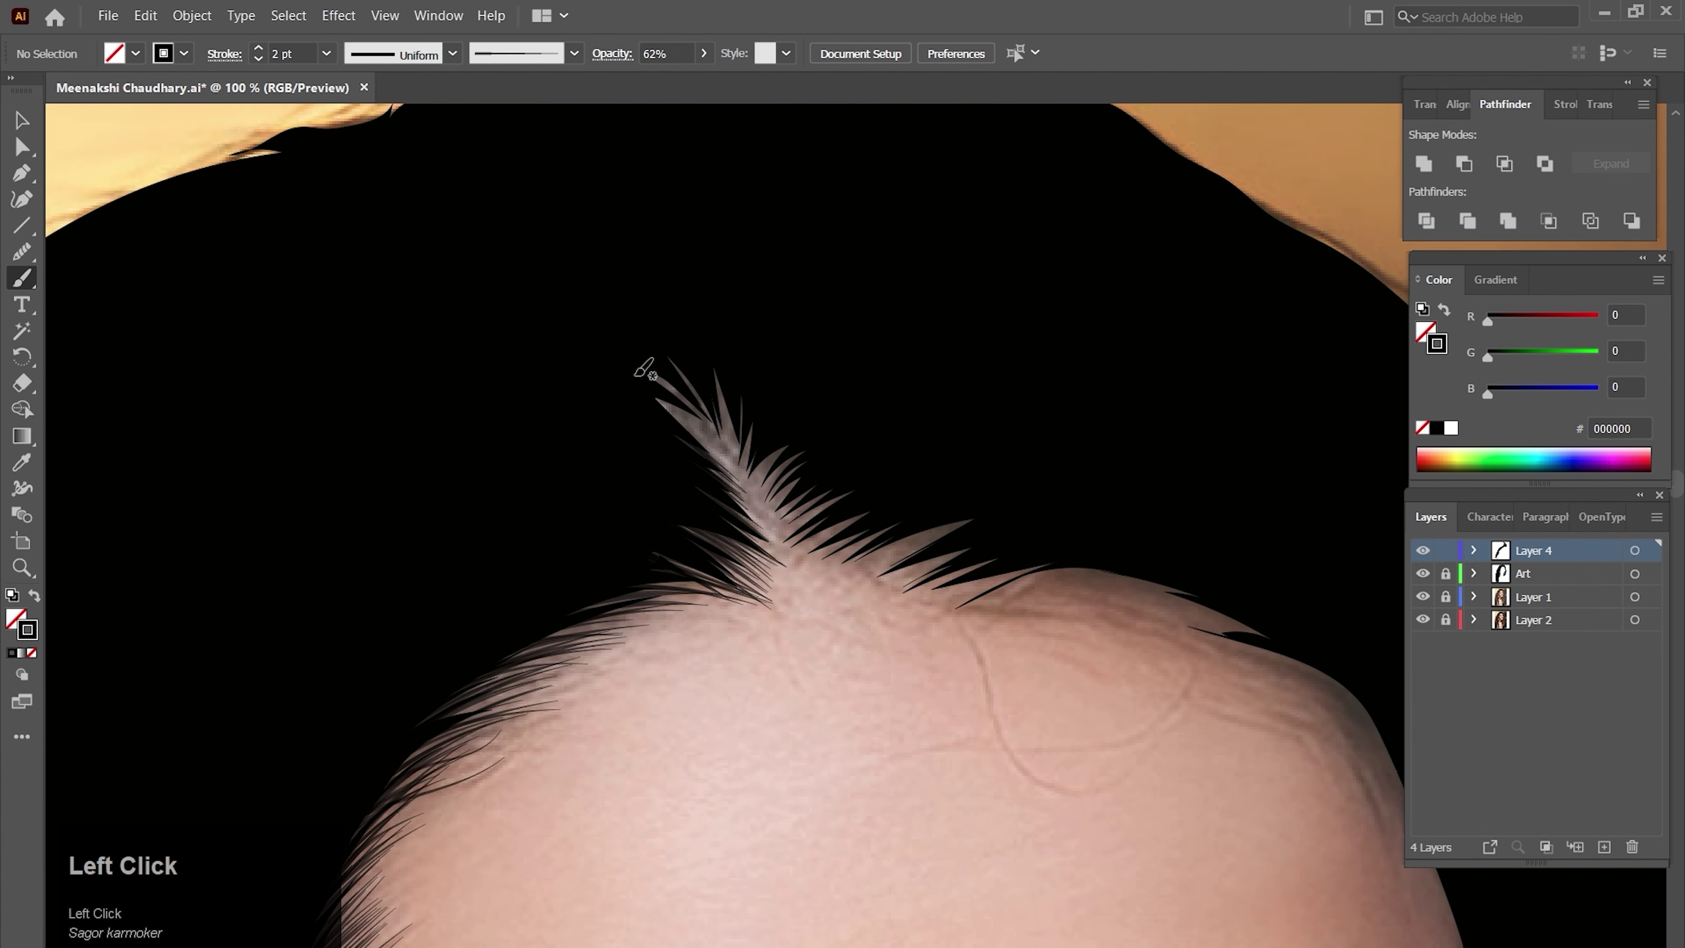
- Paint fine strands into the parting from its tip down its right side
{"action": "scroll", "coordinate": [639, 371], "scroll_direction": "right", "scroll_amount": 2}
{"action": "left_click_drag", "start_coordinate": [508, 359], "coordinate": [538, 369]}
{"action": "left_click_drag", "start_coordinate": [631, 460], "coordinate": [649, 442]}
{"action": "scroll", "coordinate": [628, 372], "scroll_direction": "down", "scroll_amount": 1}
{"action": "mouse_move", "coordinate": [633, 460]}
{"action": "left_mouse_down"}
{"action": "mouse_move", "coordinate": [683, 411]}
{"action": "mouse_move", "coordinate": [645, 413]}
{"action": "left_mouse_up"}
{"action": "key", "text": "space"}
{"action": "mouse_move", "coordinate": [618, 480]}
{"action": "left_mouse_down"}
{"action": "mouse_move", "coordinate": [677, 431]}
{"action": "mouse_move", "coordinate": [658, 422]}
{"action": "mouse_move", "coordinate": [649, 443]}
{"action": "left_mouse_up"}
{"action": "scroll", "coordinate": [617, 448], "scroll_direction": "right", "scroll_amount": 2}
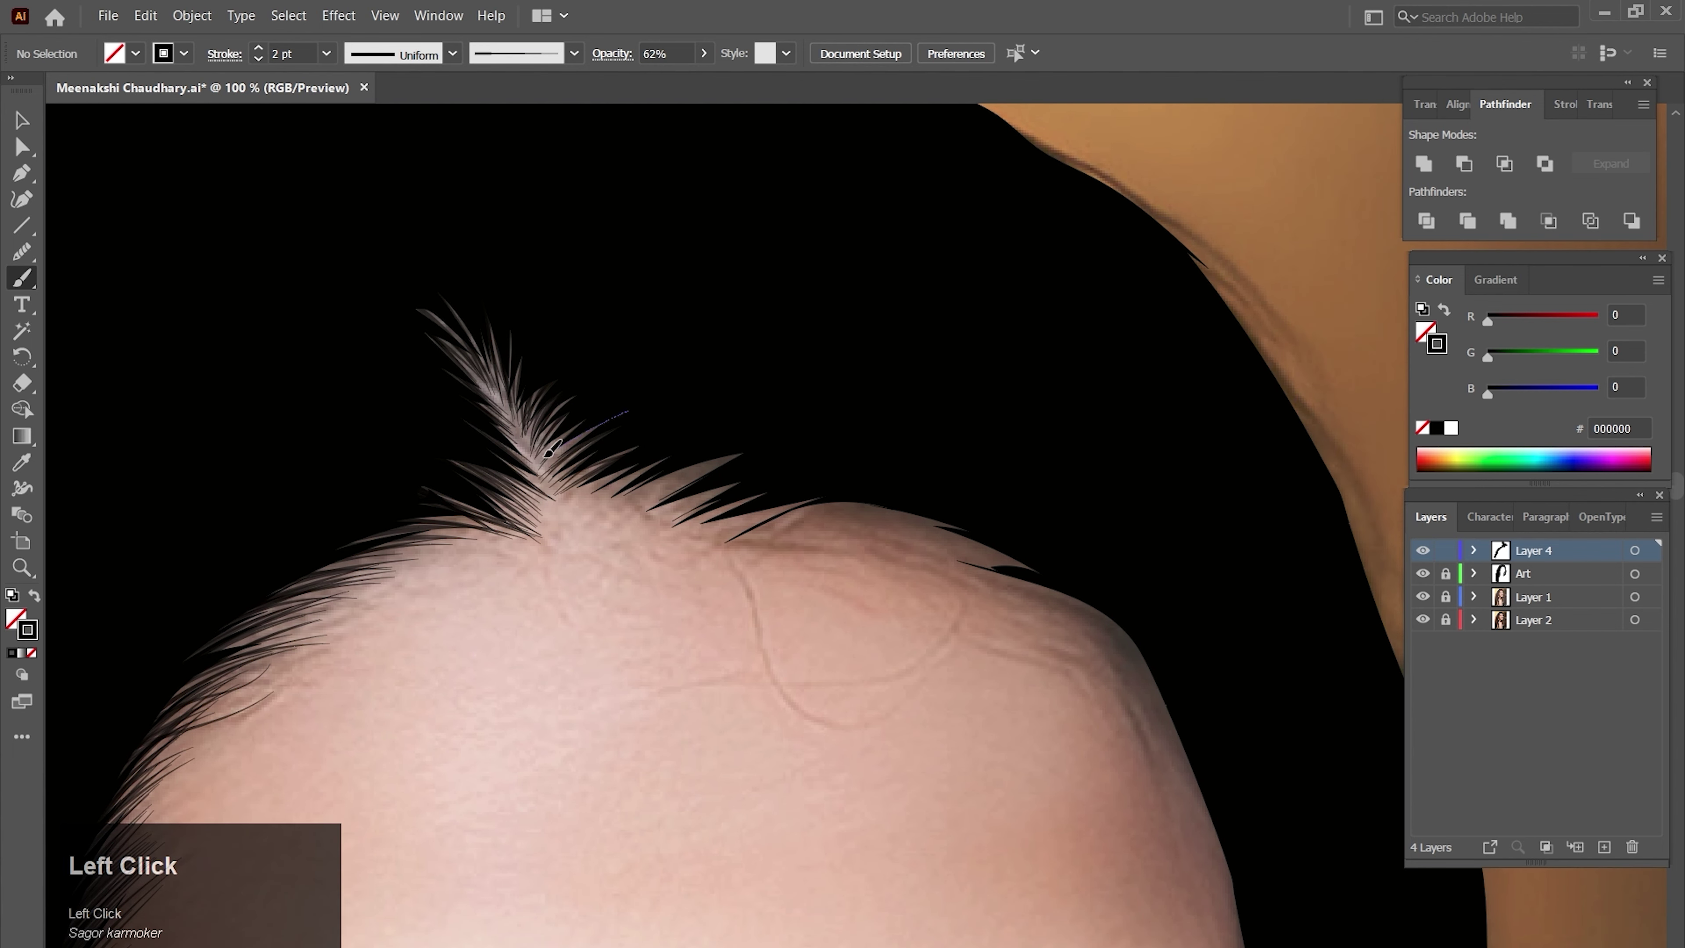
- Paint strands along the hairline just right of the parting and one long loose strand curving down over the forehead
{"action": "scroll", "coordinate": [596, 375], "scroll_direction": "right", "scroll_amount": 2}
{"action": "scroll", "coordinate": [601, 431], "scroll_direction": "right", "scroll_amount": 2}
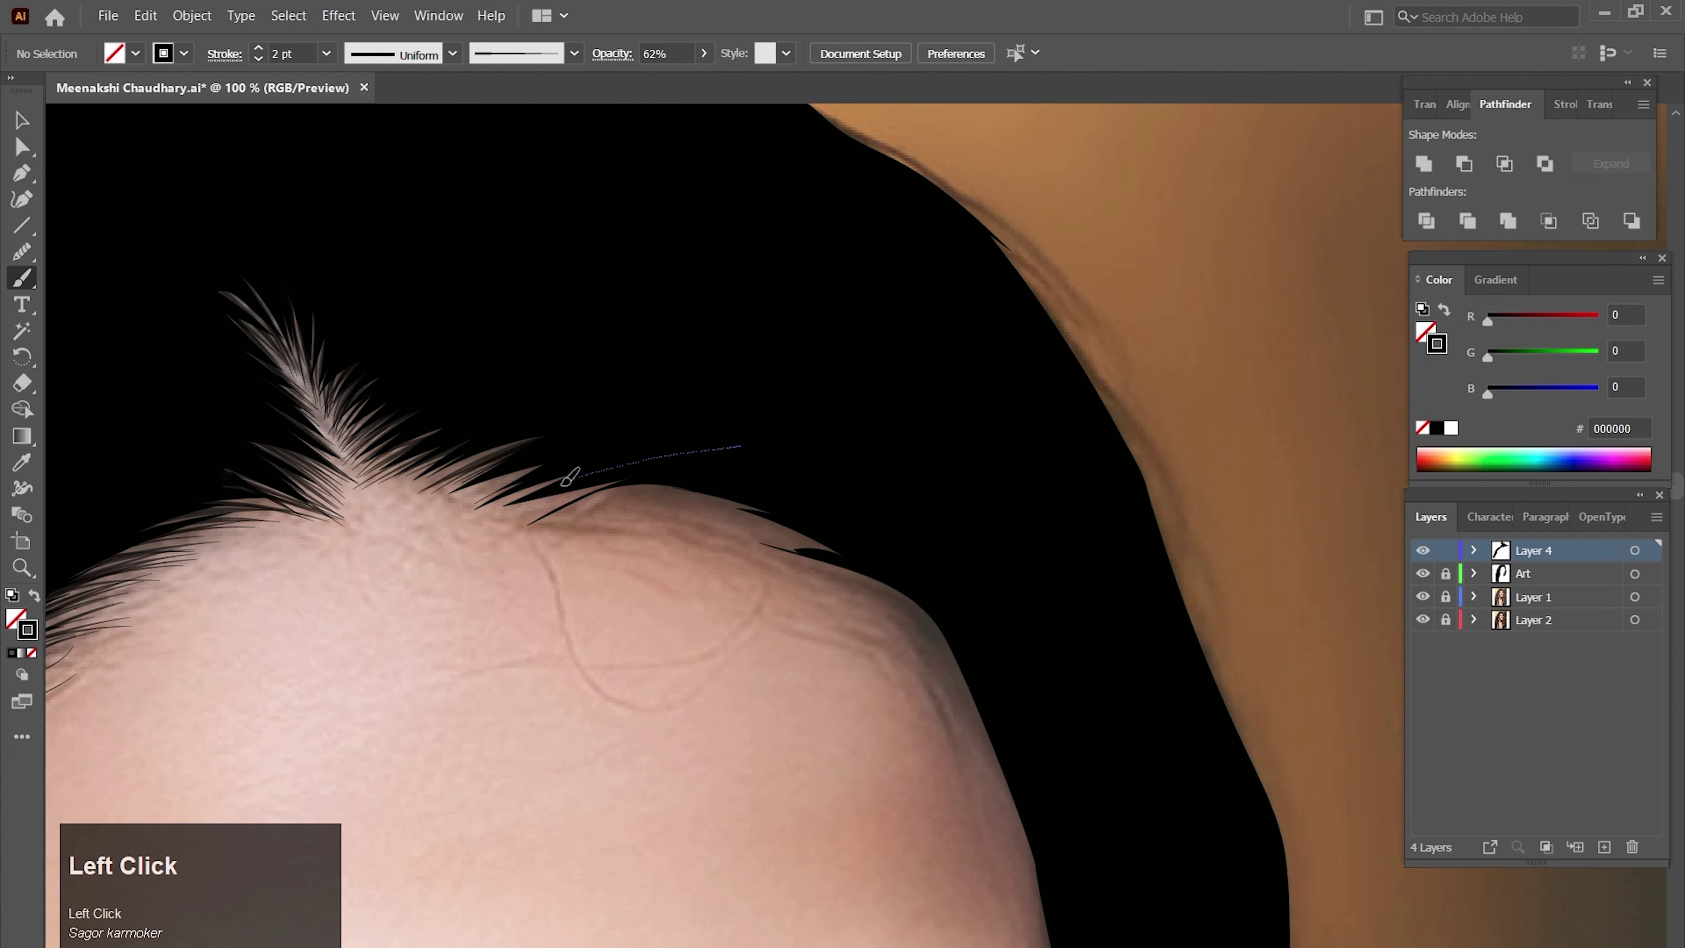
{"action": "mouse_move", "coordinate": [572, 428]}
{"action": "left_mouse_down"}
{"action": "mouse_move", "coordinate": [399, 505]}
{"action": "mouse_move", "coordinate": [484, 430]}
{"action": "left_mouse_up"}
{"action": "mouse_move", "coordinate": [658, 417]}
{"action": "left_mouse_down"}
{"action": "mouse_move", "coordinate": [502, 617]}
{"action": "mouse_move", "coordinate": [621, 680]}
{"action": "left_mouse_up"}
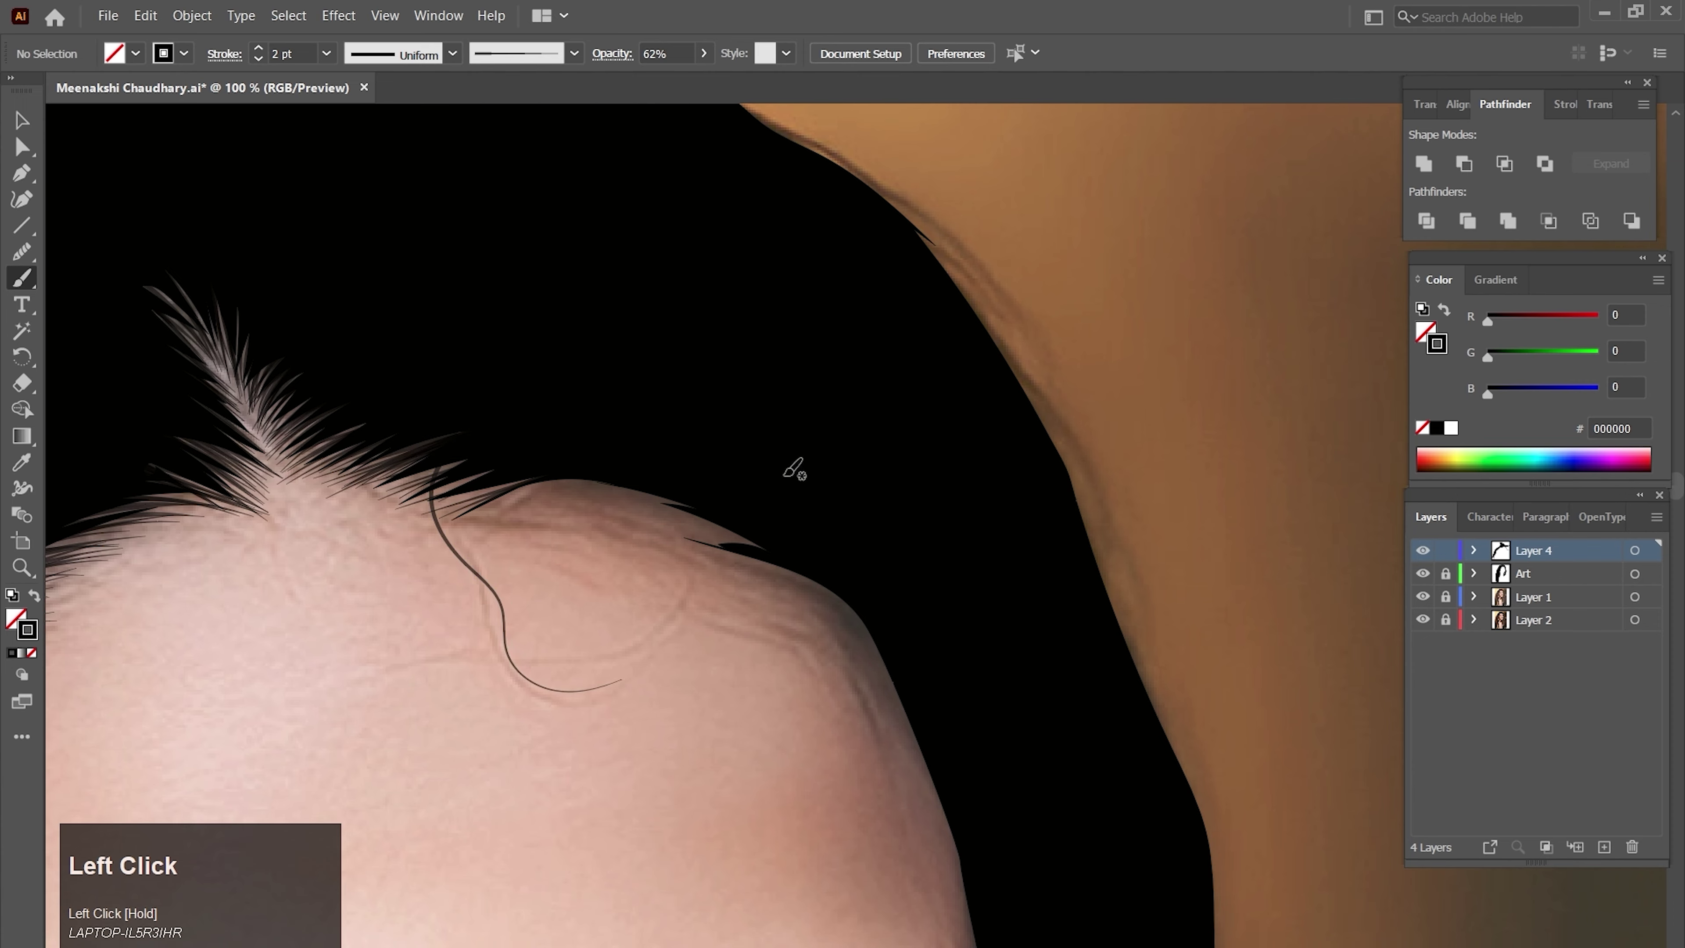
- Choose a different tapered brush and paint curved strands along the hairline on the right side of the forehead
{"action": "left_click_drag", "start_coordinate": [785, 479], "coordinate": [734, 378]}
{"action": "left_click_drag", "start_coordinate": [683, 466], "coordinate": [882, 605]}
{"action": "key", "text": "ctrl+z"}
{"action": "left_click", "coordinate": [575, 53]}
{"action": "left_click", "coordinate": [538, 164]}
{"action": "mouse_move", "coordinate": [683, 470]}
{"action": "left_mouse_down"}
{"action": "mouse_move", "coordinate": [875, 643]}
{"action": "mouse_move", "coordinate": [882, 682]}
{"action": "left_mouse_up"}
{"action": "left_click_drag", "start_coordinate": [831, 584], "coordinate": [802, 519]}
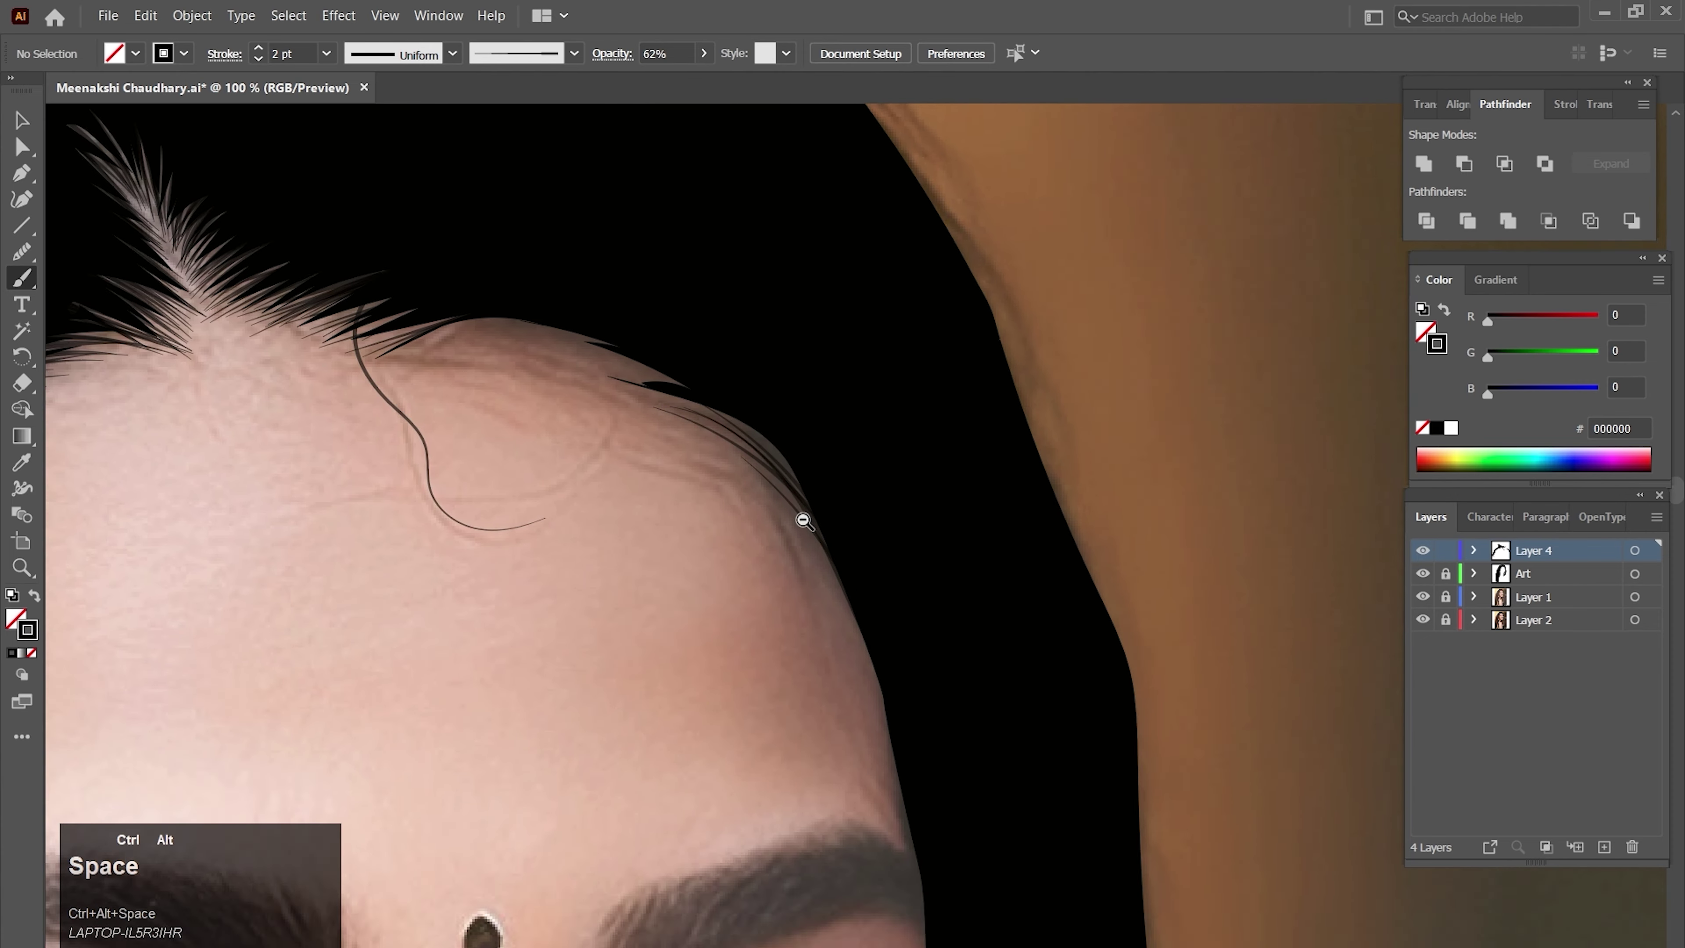
- Thicken the right forehead hairline with more overlapping strands and undo the last stroke
{"action": "left_click", "coordinate": [801, 519], "text": "ctrl+alt"}
{"action": "mouse_move", "coordinate": [785, 411]}
{"action": "left_mouse_down"}
{"action": "mouse_move", "coordinate": [859, 495]}
{"action": "mouse_move", "coordinate": [834, 454]}
{"action": "left_mouse_up"}
{"action": "mouse_move", "coordinate": [728, 386]}
{"action": "left_mouse_down"}
{"action": "mouse_move", "coordinate": [744, 427]}
{"action": "mouse_move", "coordinate": [878, 510]}
{"action": "left_mouse_up"}
{"action": "left_click_drag", "start_coordinate": [669, 392], "coordinate": [743, 402]}
{"action": "mouse_move", "coordinate": [577, 396]}
{"action": "left_mouse_down"}
{"action": "mouse_move", "coordinate": [707, 379]}
{"action": "mouse_move", "coordinate": [687, 380]}
{"action": "left_mouse_up"}
{"action": "mouse_move", "coordinate": [587, 389]}
{"action": "left_mouse_down"}
{"action": "mouse_move", "coordinate": [699, 377]}
{"action": "mouse_move", "coordinate": [874, 565]}
{"action": "left_mouse_up"}
{"action": "scroll", "coordinate": [796, 405], "scroll_direction": "down", "scroll_amount": 3}
{"action": "scroll", "coordinate": [796, 405], "scroll_direction": "right", "scroll_amount": 1}
{"action": "key", "text": "ctrl+z"}
- Paint a second loose strand across the forehead and give both loose strands a 1 pt stroke and 27% opacity
{"action": "left_click_drag", "start_coordinate": [456, 410], "coordinate": [715, 266]}
{"action": "left_click_drag", "start_coordinate": [563, 315], "coordinate": [623, 425]}
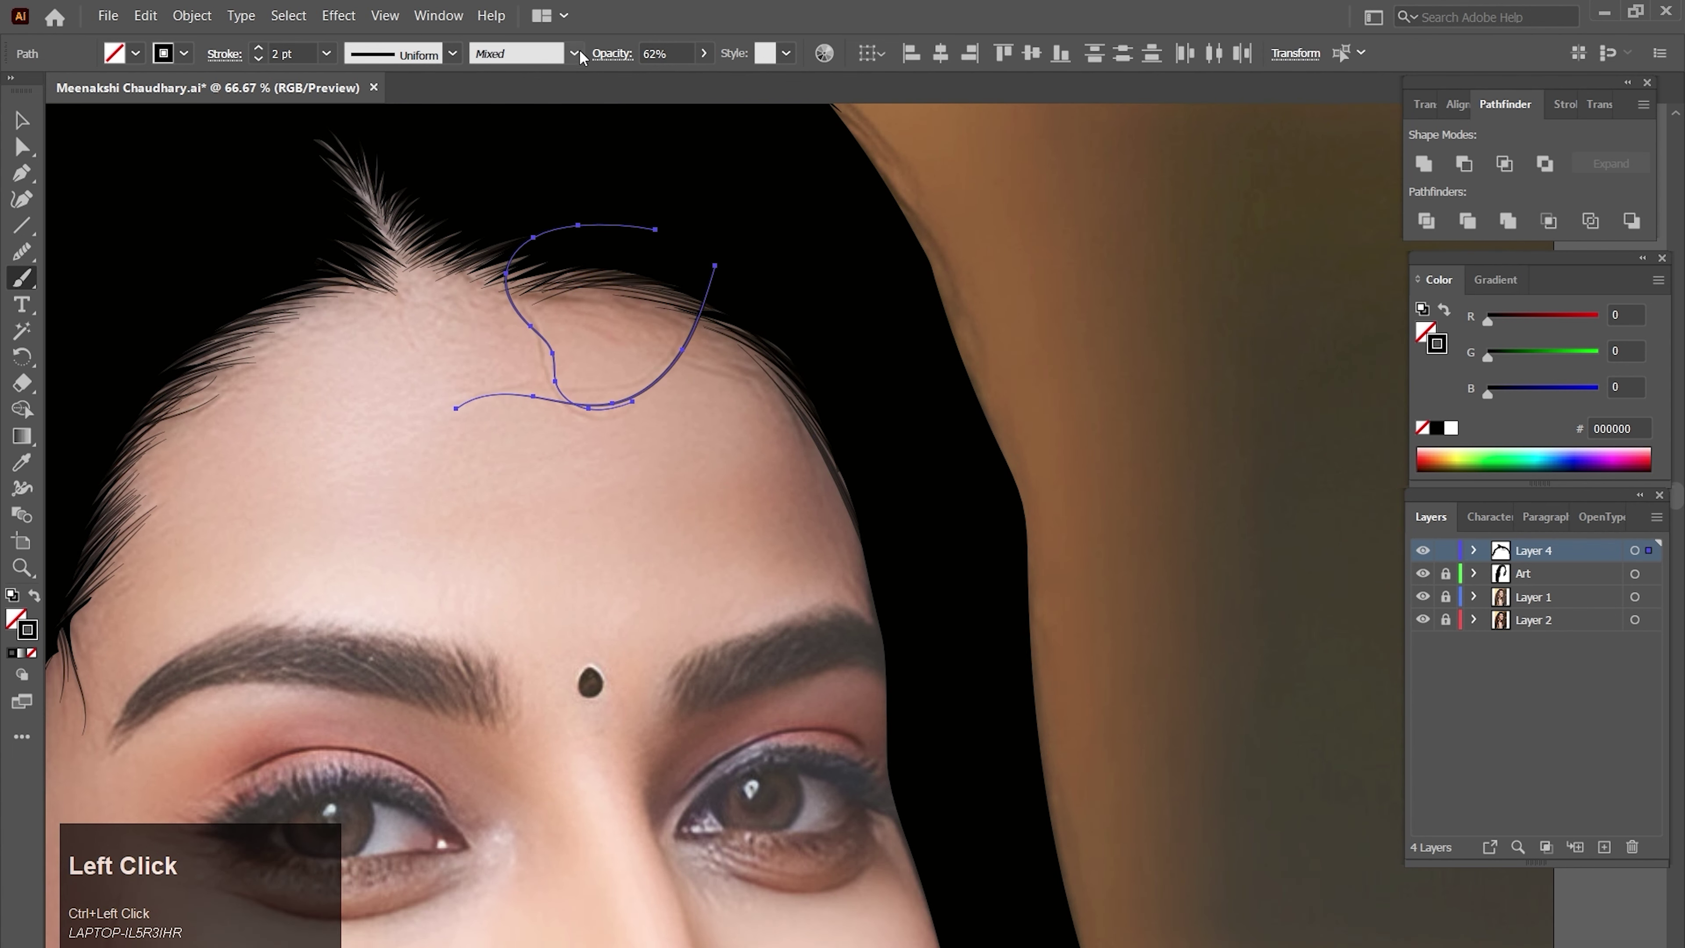
{"action": "left_click", "coordinate": [704, 53]}
{"action": "left_click_drag", "start_coordinate": [671, 79], "coordinate": [631, 79]}
{"action": "left_click_drag", "start_coordinate": [655, 377], "coordinate": [651, 427]}
{"action": "left_click", "coordinate": [650, 427], "text": "ctrl"}
{"action": "left_click", "coordinate": [704, 54]}
{"action": "left_click_drag", "start_coordinate": [631, 79], "coordinate": [641, 79]}
- Paint strands down the hairline beside the right eyebrow and match them to a darker hairline strand with the Eyedropper
{"action": "left_click", "coordinate": [817, 414], "text": "ctrl"}
{"action": "mouse_move", "coordinate": [817, 413]}
{"action": "left_mouse_down"}
{"action": "mouse_move", "coordinate": [820, 376]}
{"action": "mouse_move", "coordinate": [881, 605]}
{"action": "left_mouse_up"}
{"action": "left_click_drag", "start_coordinate": [852, 552], "coordinate": [804, 382]}
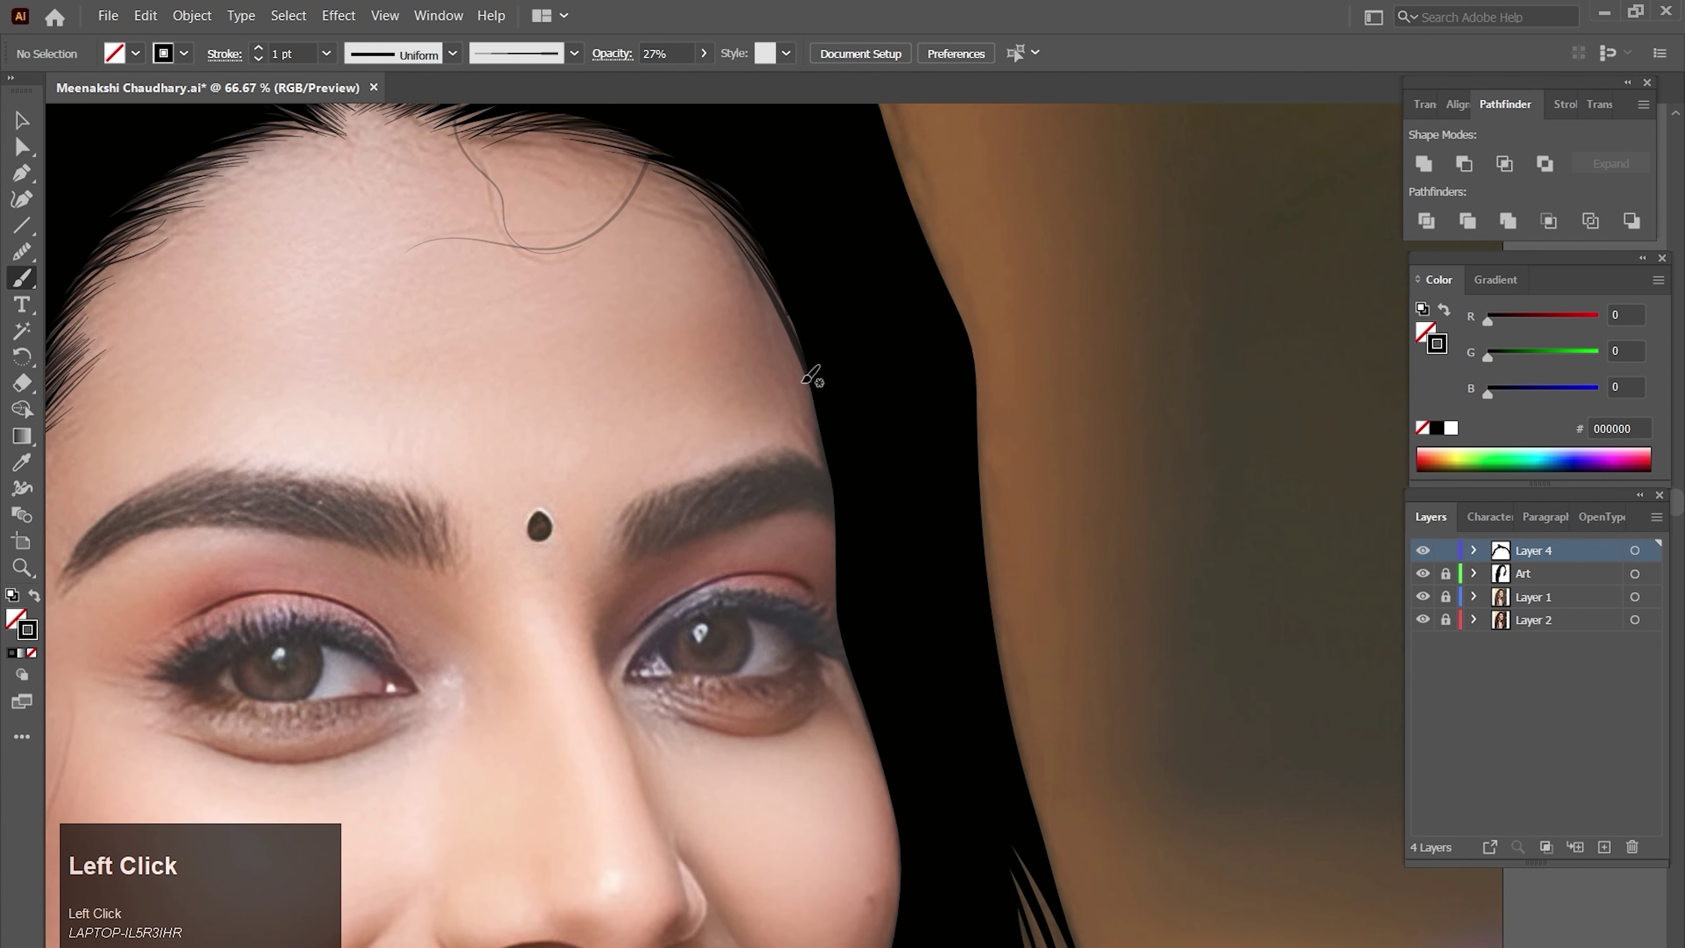
{"action": "left_click", "coordinate": [827, 467], "text": "ctrl"}
{"action": "key", "text": "i"}
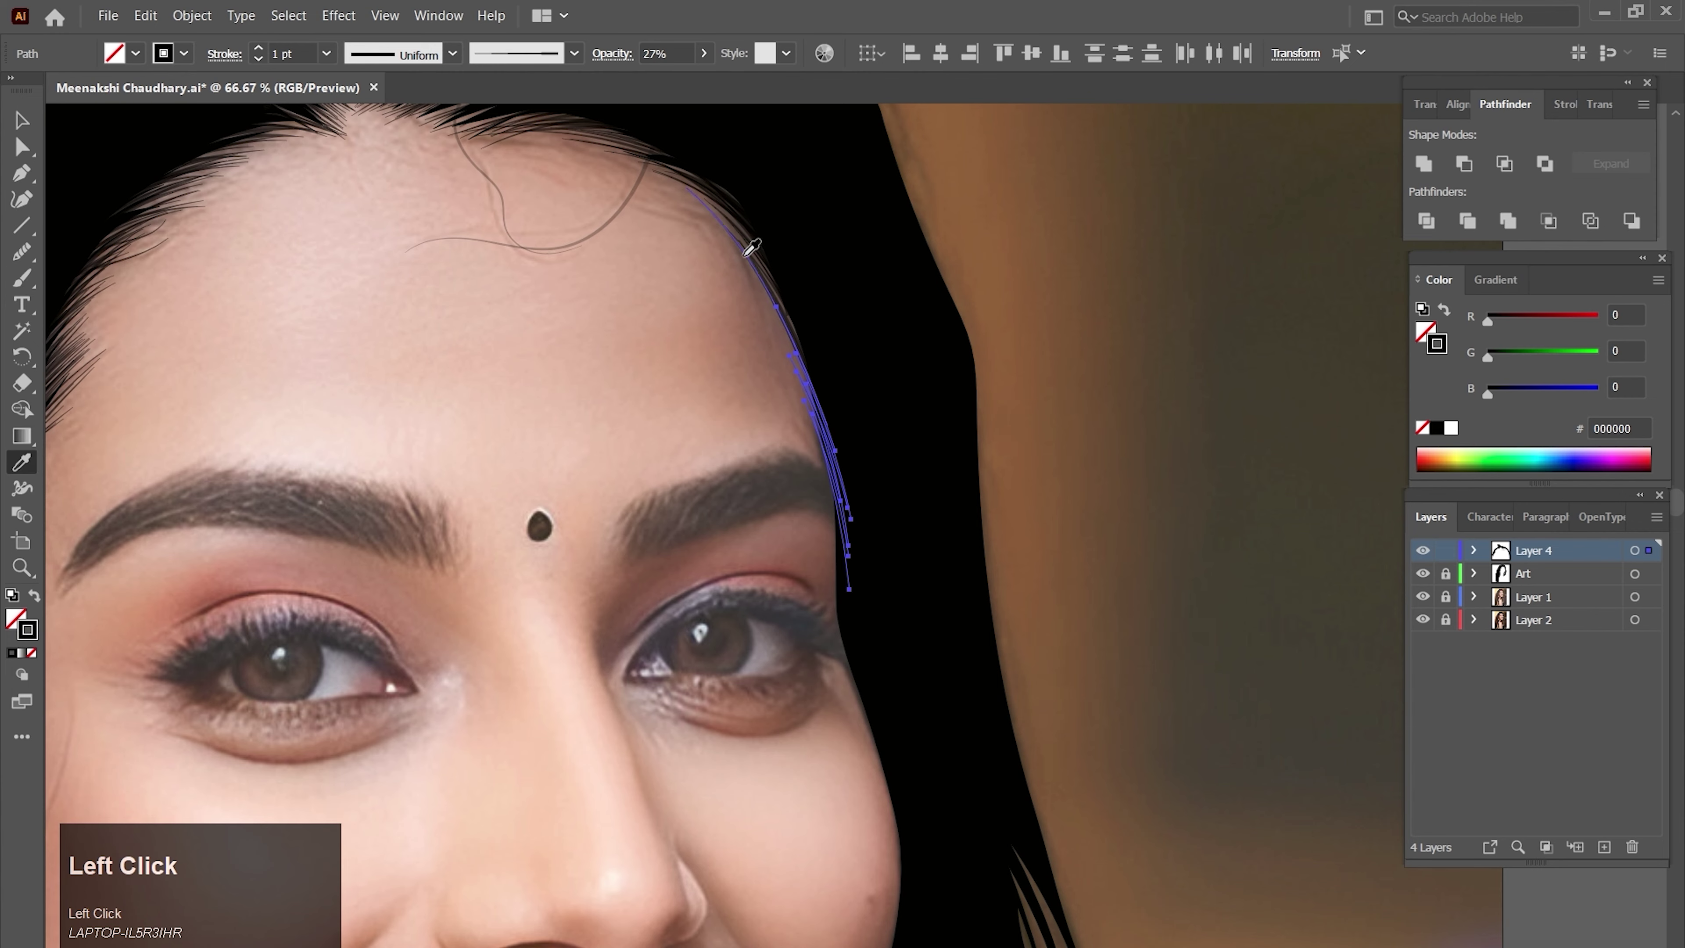
{"action": "left_click", "coordinate": [743, 257]}
{"action": "left_click", "coordinate": [800, 520], "text": "ctrl"}
- Choose another tapered brush and paint a strand across the oval gap in the curls beside the chin
{"action": "left_click_drag", "start_coordinate": [901, 923], "coordinate": [914, 590]}
{"action": "key", "text": "b"}
{"action": "left_click_drag", "start_coordinate": [864, 428], "coordinate": [856, 647]}
{"action": "key", "text": "ctrl+z"}
{"action": "left_click", "coordinate": [574, 53]}
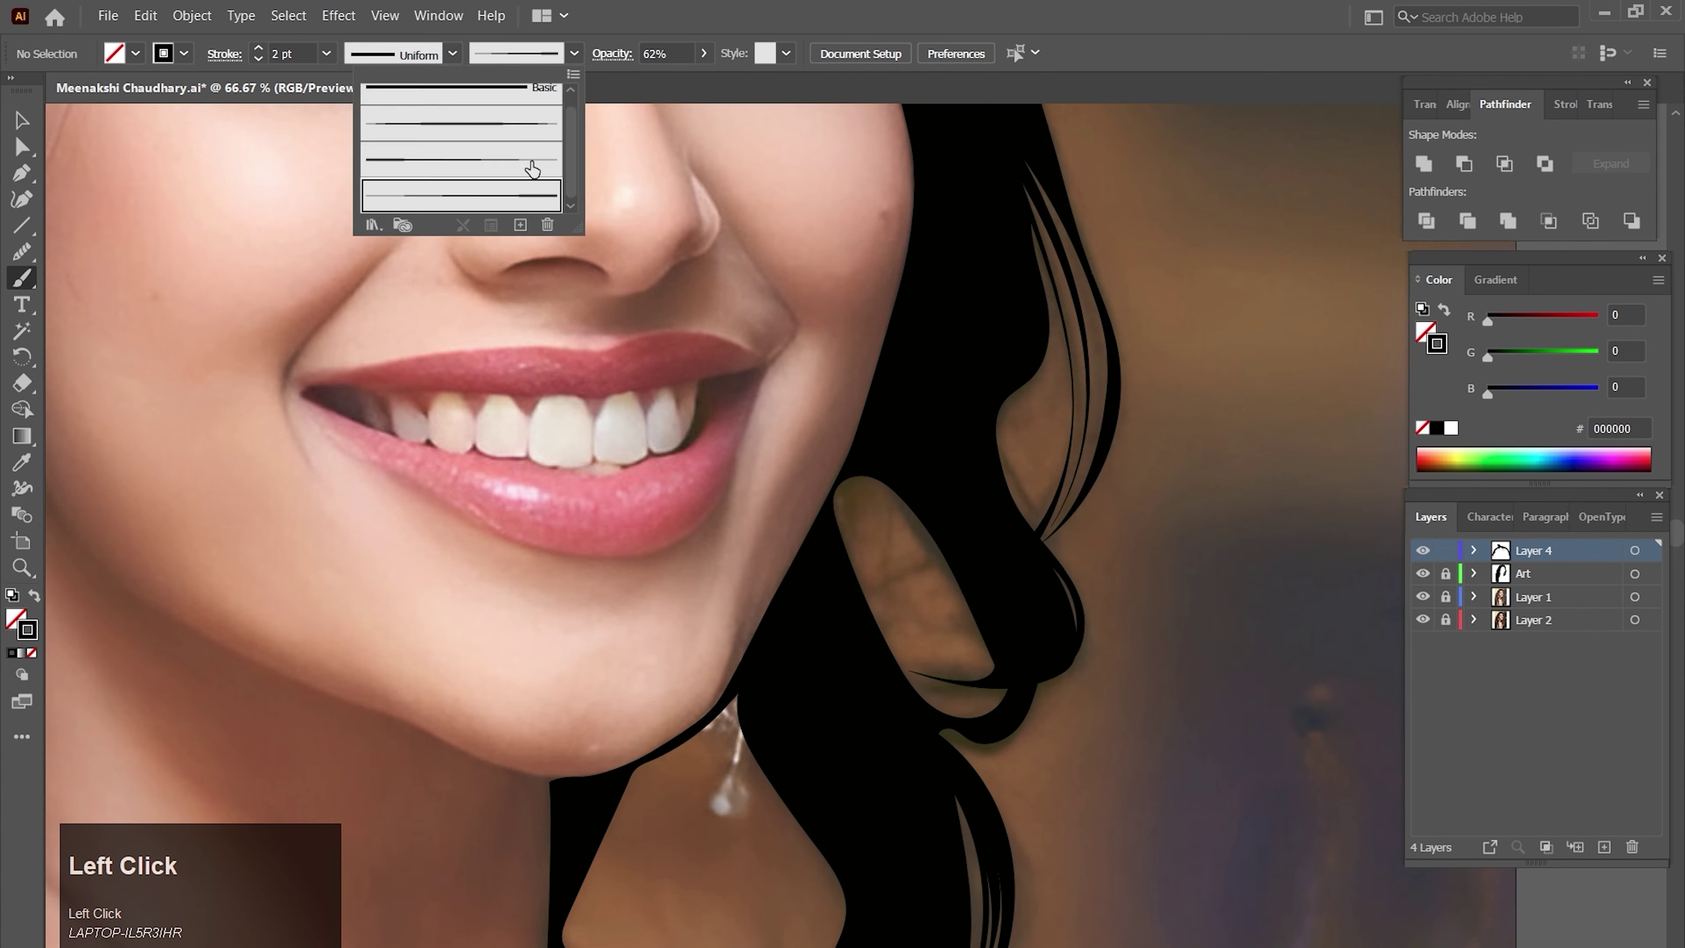
{"action": "left_click", "coordinate": [530, 168]}
{"action": "left_click_drag", "start_coordinate": [862, 425], "coordinate": [842, 638]}
- Set the stroke weight of the strand in the oval gap to 3 pt
{"action": "left_click", "coordinate": [914, 546], "text": "ctrl"}
{"action": "left_click", "coordinate": [327, 53]}
{"action": "left_click", "coordinate": [351, 201]}
{"action": "left_click", "coordinate": [914, 468], "text": "ctrl"}
- Fill the oval gap in the curls with fine curved strands that cross each other
{"action": "left_click", "coordinate": [938, 610], "text": "ctrl+alt"}
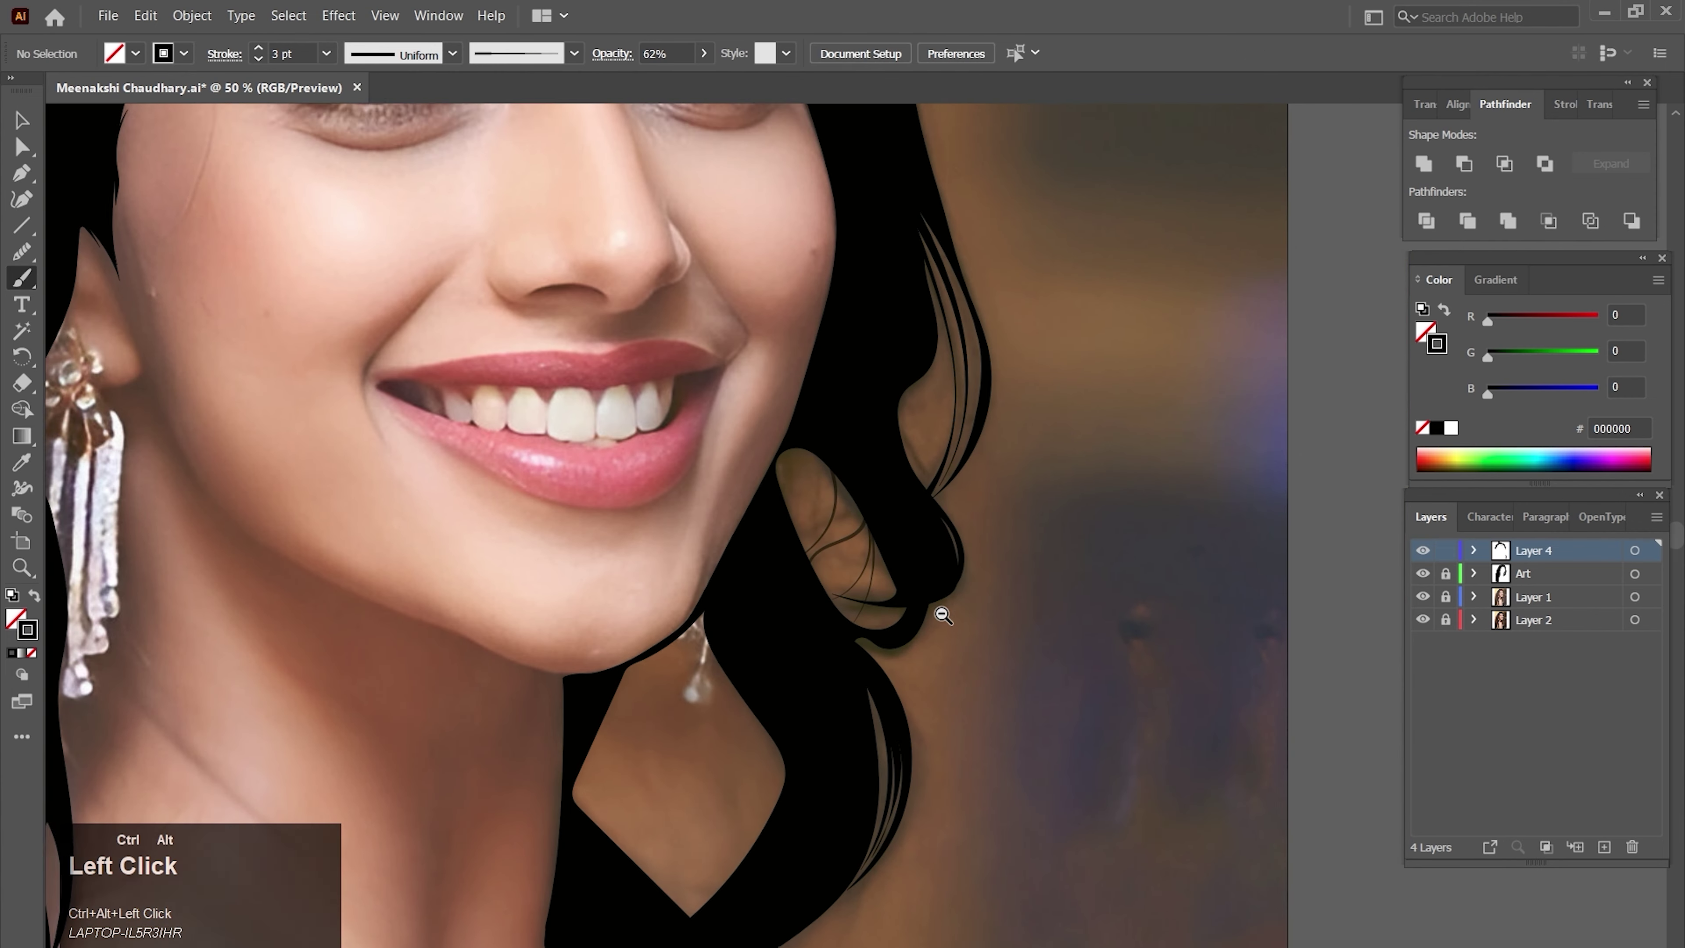
{"action": "left_click_drag", "start_coordinate": [940, 613], "coordinate": [985, 578]}
{"action": "left_click_drag", "start_coordinate": [851, 543], "coordinate": [946, 579]}
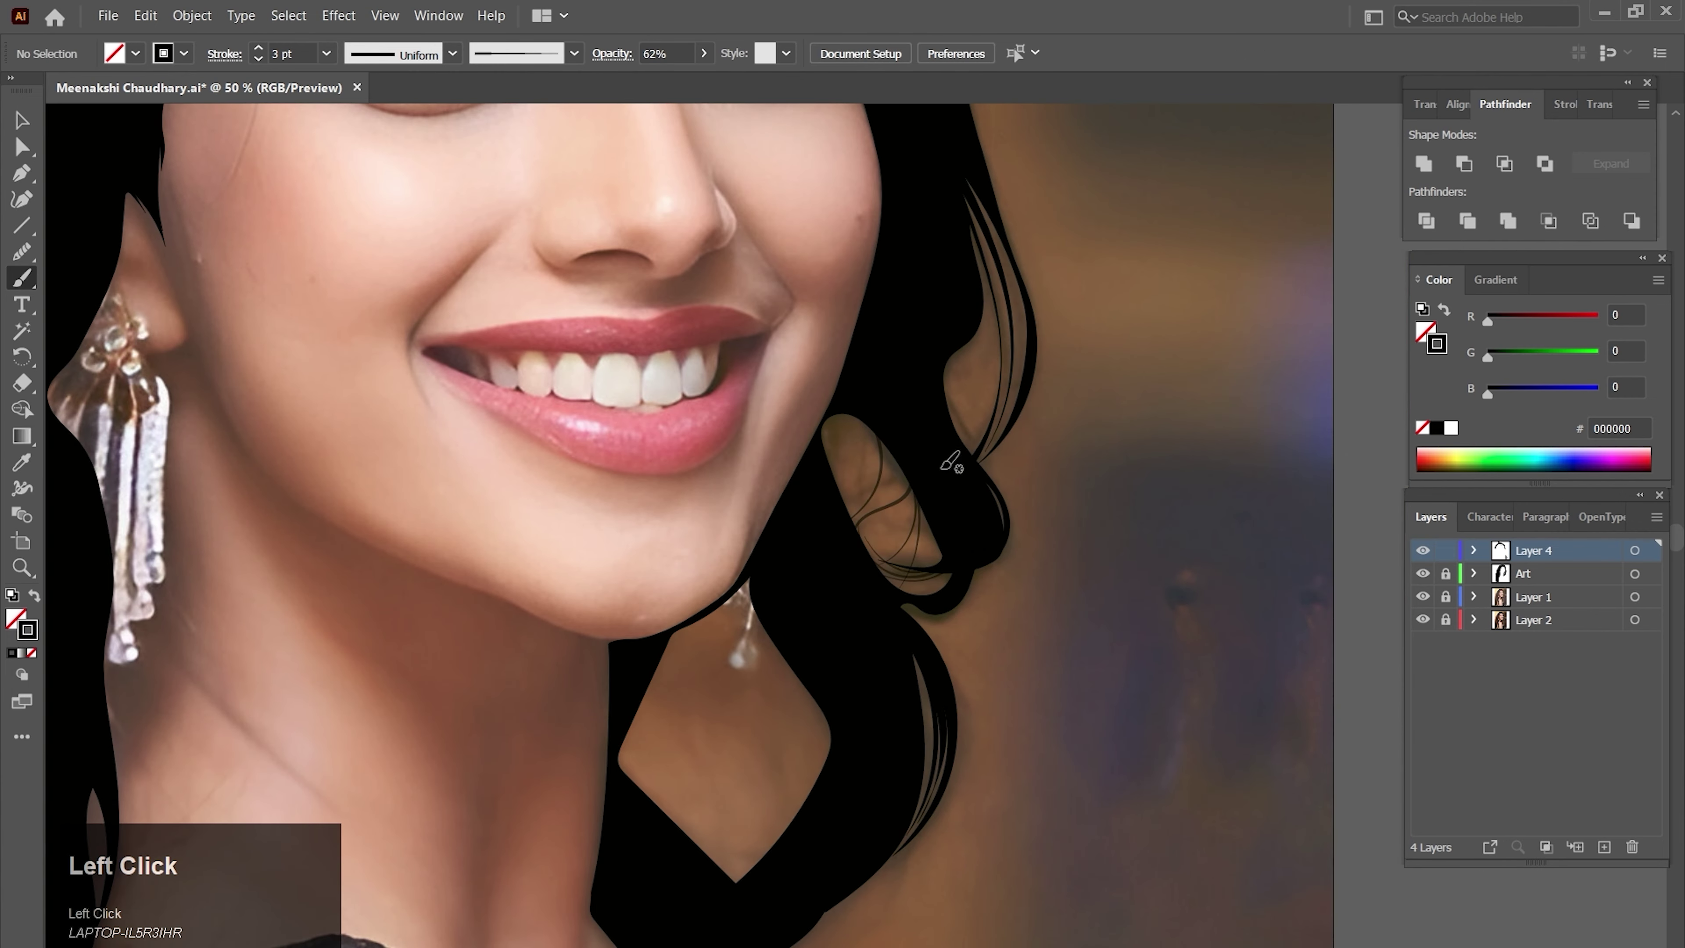
{"action": "left_click_drag", "start_coordinate": [852, 408], "coordinate": [926, 575]}
{"action": "left_click_drag", "start_coordinate": [866, 389], "coordinate": [859, 518]}
{"action": "left_click_drag", "start_coordinate": [861, 385], "coordinate": [891, 556]}
{"action": "mouse_move", "coordinate": [866, 375]}
{"action": "left_mouse_down"}
{"action": "mouse_move", "coordinate": [840, 419]}
{"action": "mouse_move", "coordinate": [886, 560]}
{"action": "left_mouse_up"}
{"action": "left_click_drag", "start_coordinate": [877, 619], "coordinate": [905, 571]}
{"action": "mouse_move", "coordinate": [891, 340]}
{"action": "left_mouse_down"}
{"action": "mouse_move", "coordinate": [941, 537]}
{"action": "mouse_move", "coordinate": [926, 553]}
{"action": "left_mouse_up"}
- Paint strands along the outer edges of the lower curls on the right side of the neck
{"action": "mouse_move", "coordinate": [896, 532]}
{"action": "left_mouse_down"}
{"action": "mouse_move", "coordinate": [909, 408]}
{"action": "mouse_move", "coordinate": [912, 496]}
{"action": "mouse_move", "coordinate": [833, 587]}
{"action": "left_mouse_up"}
{"action": "scroll", "coordinate": [909, 407], "scroll_direction": "down", "scroll_amount": 1}
{"action": "key", "text": "ctrl+z"}
{"action": "mouse_move", "coordinate": [901, 453]}
{"action": "left_mouse_down"}
{"action": "mouse_move", "coordinate": [869, 567]}
{"action": "mouse_move", "coordinate": [922, 519]}
{"action": "mouse_move", "coordinate": [950, 413]}
{"action": "left_mouse_up"}
{"action": "mouse_move", "coordinate": [949, 464]}
{"action": "left_mouse_down"}
{"action": "mouse_move", "coordinate": [924, 526]}
{"action": "mouse_move", "coordinate": [869, 584]}
{"action": "left_mouse_up"}
{"action": "mouse_move", "coordinate": [956, 465]}
{"action": "left_mouse_down"}
{"action": "mouse_move", "coordinate": [989, 430]}
{"action": "mouse_move", "coordinate": [931, 544]}
{"action": "mouse_move", "coordinate": [973, 553]}
{"action": "mouse_move", "coordinate": [958, 474]}
{"action": "left_mouse_up"}
{"action": "scroll", "coordinate": [930, 547], "scroll_direction": "up", "scroll_amount": 1}
{"action": "left_click_drag", "start_coordinate": [857, 568], "coordinate": [844, 571]}
- Paint strands along the edges of the diamond-shaped hair gap below the small earring
{"action": "left_click_drag", "start_coordinate": [991, 402], "coordinate": [957, 542]}
{"action": "left_click_drag", "start_coordinate": [948, 234], "coordinate": [990, 468]}
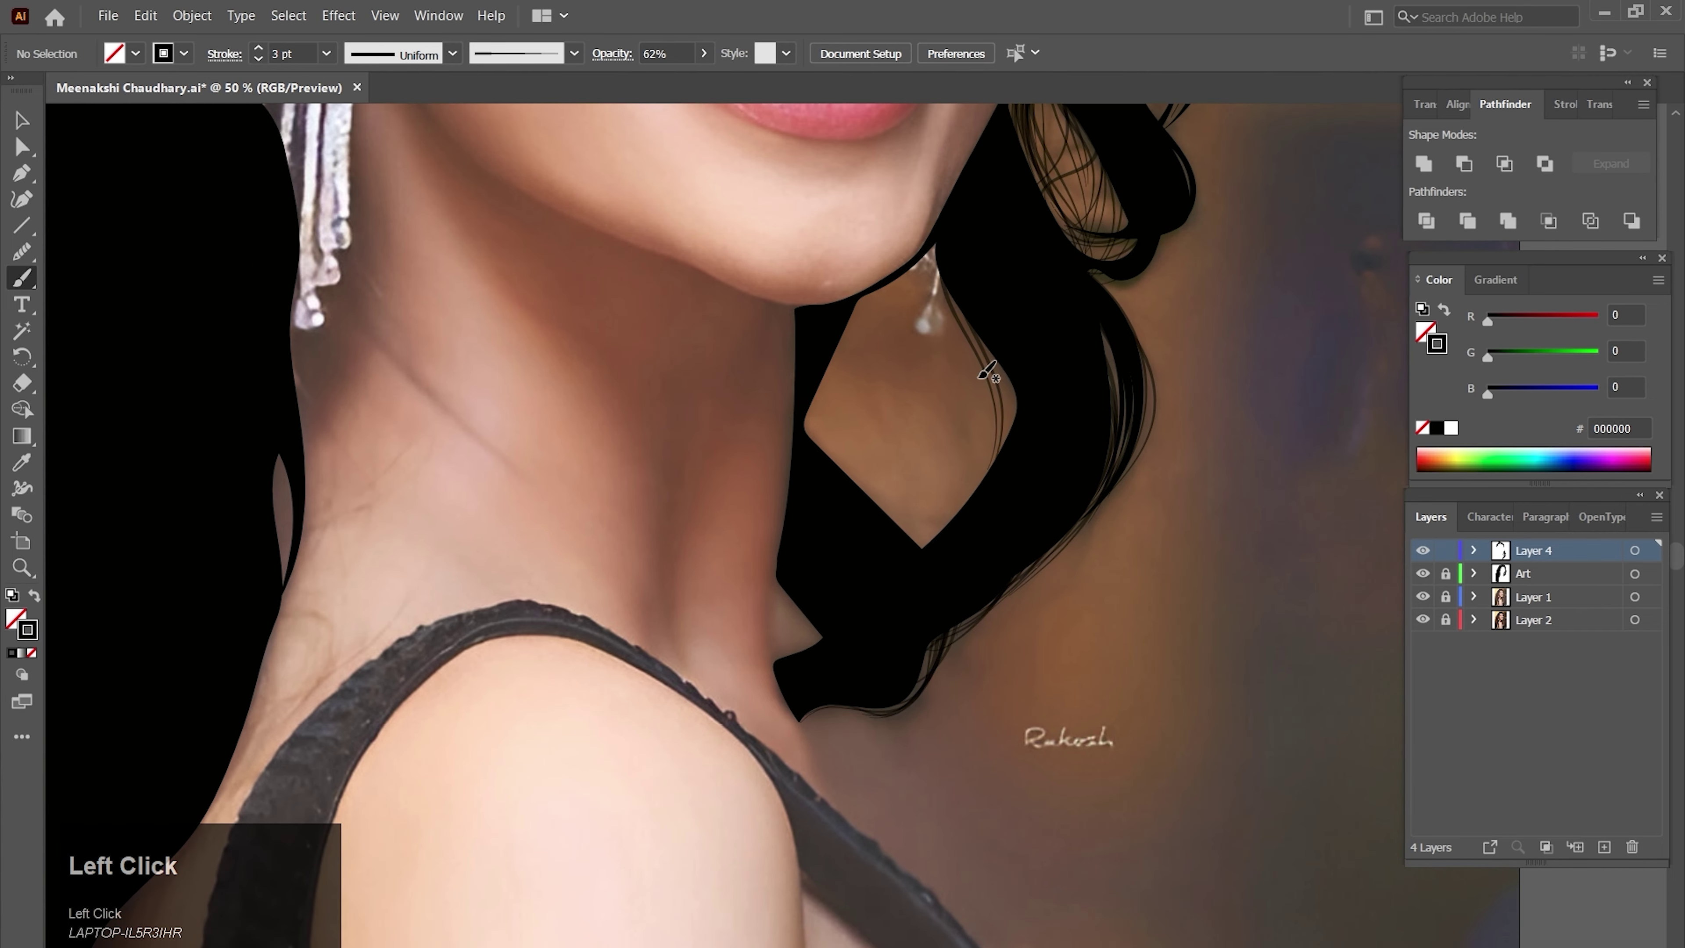
{"action": "left_click_drag", "start_coordinate": [985, 373], "coordinate": [990, 495]}
{"action": "left_click_drag", "start_coordinate": [981, 511], "coordinate": [990, 542]}
{"action": "left_click_drag", "start_coordinate": [985, 232], "coordinate": [839, 495]}
{"action": "left_click_drag", "start_coordinate": [820, 385], "coordinate": [888, 546]}
- Fill the diamond-shaped hair gap beside the neck with long crossing strands
{"action": "key", "text": "ctrl+minus"}
{"action": "left_click_drag", "start_coordinate": [910, 486], "coordinate": [880, 541]}
{"action": "mouse_move", "coordinate": [885, 432]}
{"action": "left_mouse_down"}
{"action": "mouse_move", "coordinate": [890, 600]}
{"action": "mouse_move", "coordinate": [896, 540]}
{"action": "left_mouse_up"}
{"action": "left_click_drag", "start_coordinate": [884, 425], "coordinate": [908, 575]}
{"action": "left_click_drag", "start_coordinate": [907, 428], "coordinate": [916, 573]}
{"action": "mouse_move", "coordinate": [892, 431]}
{"action": "left_mouse_down"}
{"action": "mouse_move", "coordinate": [906, 571]}
{"action": "mouse_move", "coordinate": [879, 588]}
{"action": "left_mouse_up"}
{"action": "mouse_move", "coordinate": [896, 405]}
{"action": "left_mouse_down"}
{"action": "mouse_move", "coordinate": [844, 510]}
{"action": "mouse_move", "coordinate": [876, 604]}
{"action": "left_mouse_up"}
{"action": "mouse_move", "coordinate": [893, 412]}
{"action": "left_mouse_down"}
{"action": "mouse_move", "coordinate": [867, 610]}
{"action": "mouse_move", "coordinate": [819, 533]}
{"action": "left_mouse_up"}
{"action": "left_click_drag", "start_coordinate": [831, 488], "coordinate": [865, 607]}
{"action": "left_click_drag", "start_coordinate": [883, 425], "coordinate": [866, 608]}
- Toggle the visibility of Layer 1 to check the hair strands across the whole portrait
{"action": "left_click", "coordinate": [850, 628], "text": "ctrl+alt"}
{"action": "left_click", "coordinate": [850, 628], "text": "ctrl+alt"}
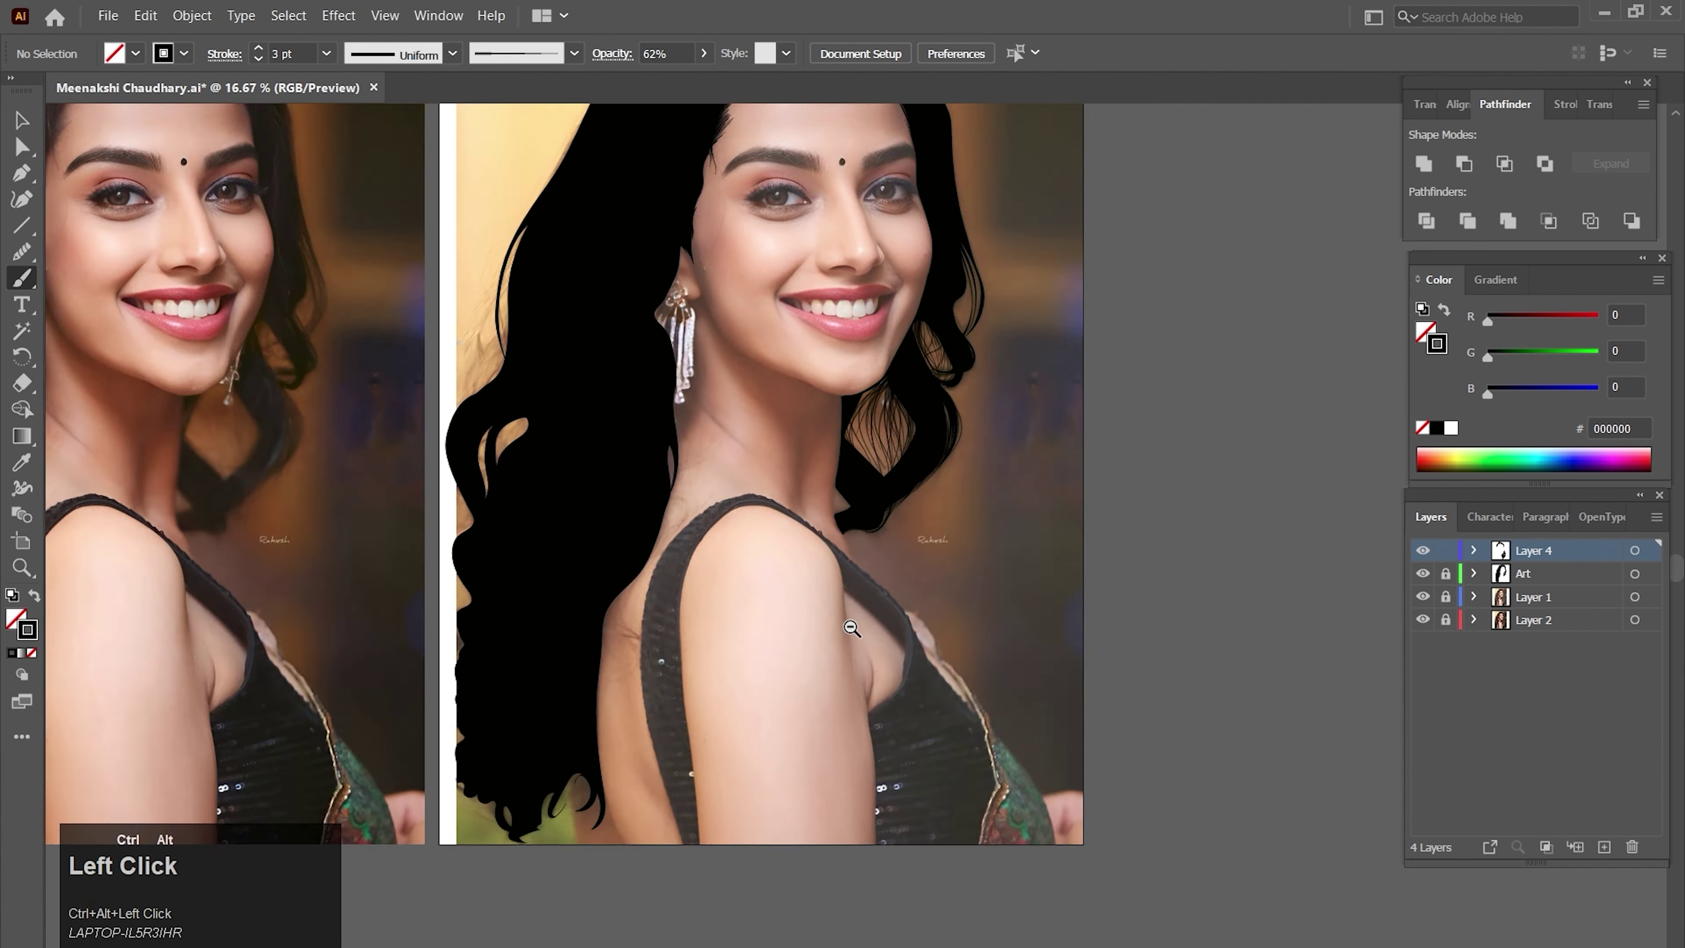
{"action": "left_click", "coordinate": [850, 627], "text": "ctrl+alt"}
{"action": "left_click", "coordinate": [1423, 597]}
{"action": "left_click", "coordinate": [1424, 597]}
- Paint loose strands along the outer edge of the curls to the right of the cheek and mouth
{"action": "left_click", "coordinate": [859, 435], "text": "ctrl"}
{"action": "left_click", "coordinate": [859, 435], "text": "ctrl"}
{"action": "left_click_drag", "start_coordinate": [984, 491], "coordinate": [967, 563]}
{"action": "left_click_drag", "start_coordinate": [981, 404], "coordinate": [981, 552]}
{"action": "left_click_drag", "start_coordinate": [963, 397], "coordinate": [976, 552]}
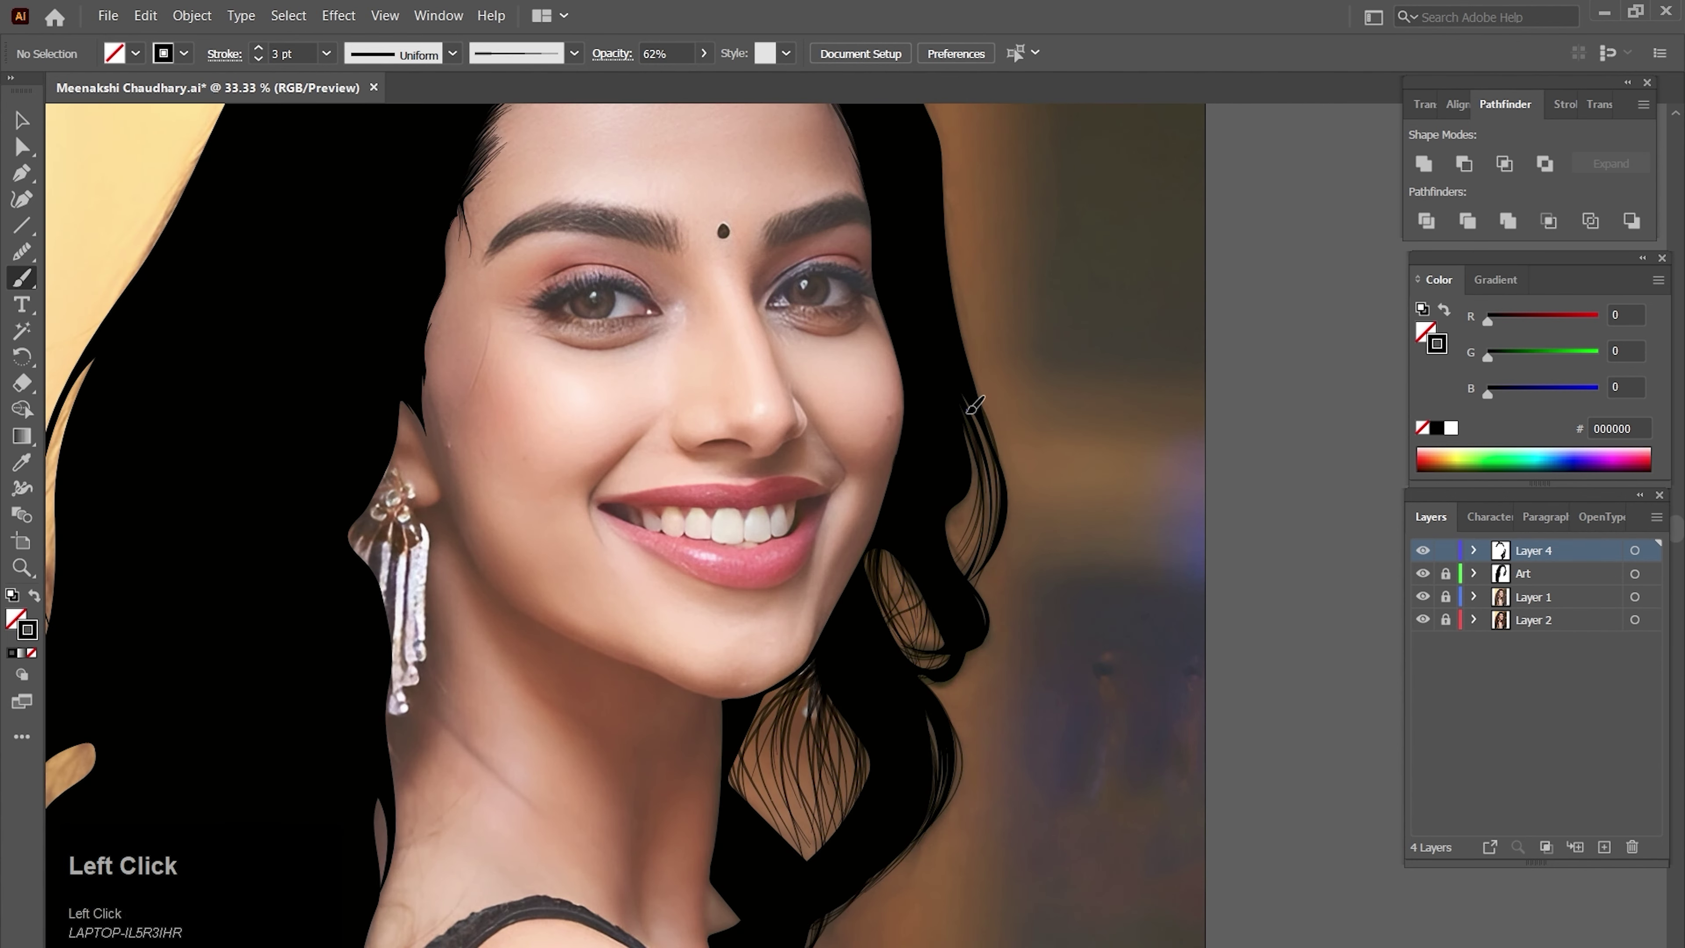
{"action": "left_click_drag", "start_coordinate": [978, 470], "coordinate": [951, 572]}
{"action": "left_click_drag", "start_coordinate": [947, 500], "coordinate": [951, 458]}
{"action": "left_click_drag", "start_coordinate": [936, 581], "coordinate": [963, 695]}
- Paint loose strands along the hair's right outer edge, from beside the eye up towards the crown
{"action": "scroll", "coordinate": [963, 696], "scroll_direction": "up", "scroll_amount": 7}
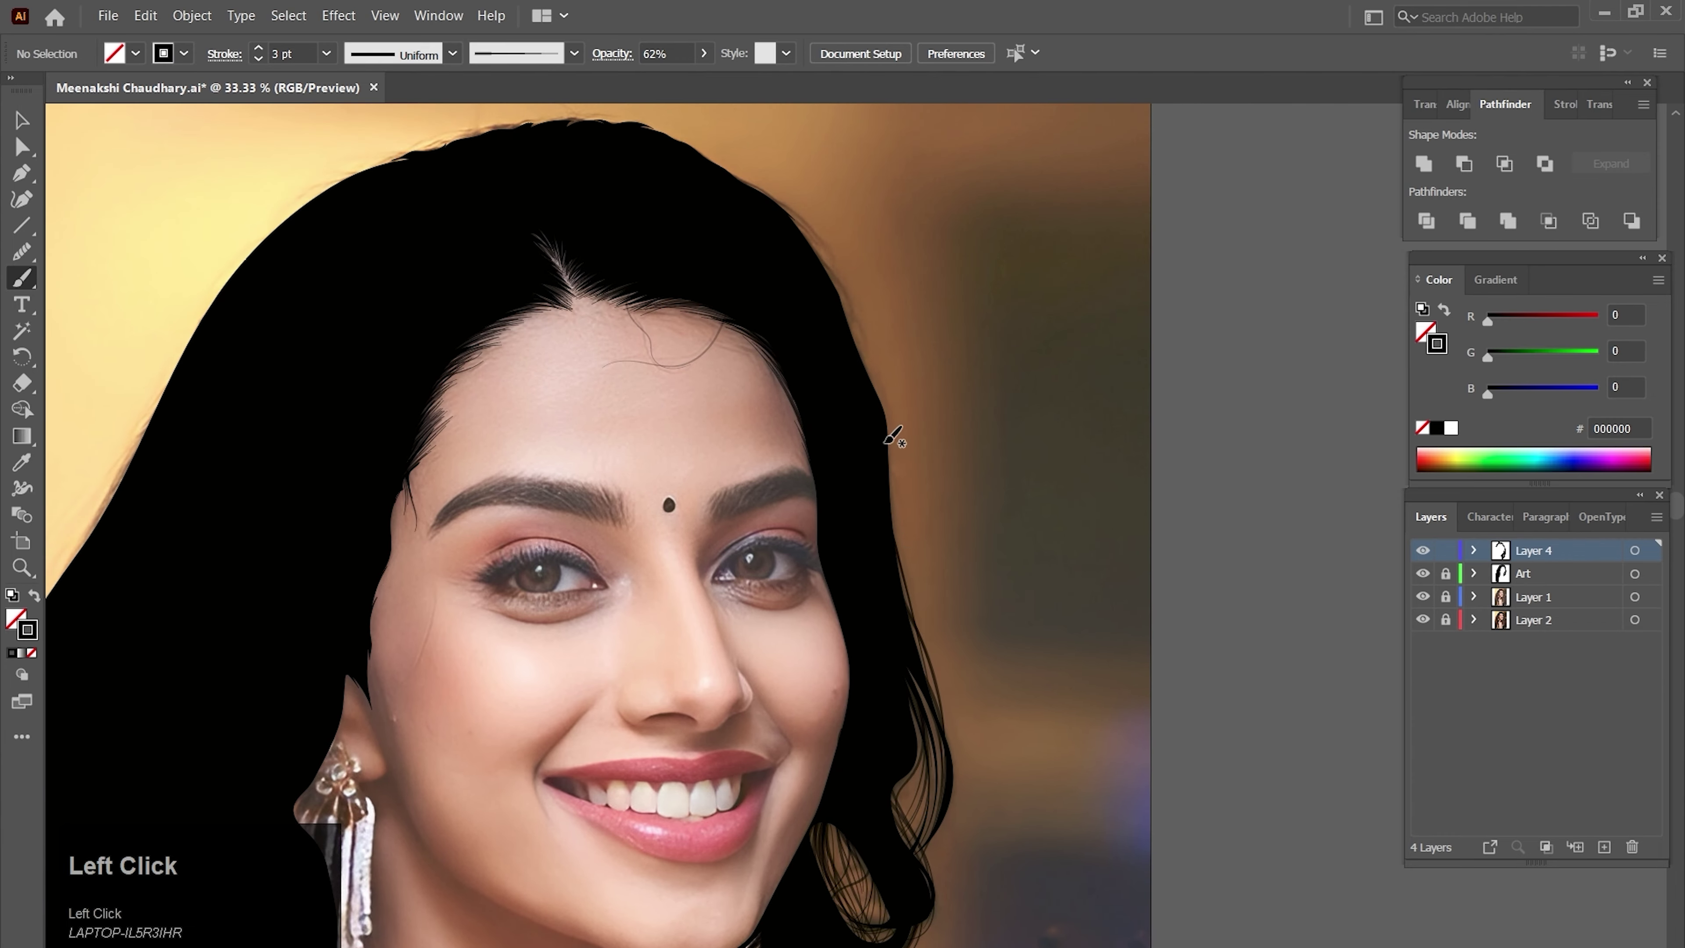
{"action": "left_click_drag", "start_coordinate": [870, 462], "coordinate": [900, 557]}
{"action": "left_click_drag", "start_coordinate": [906, 571], "coordinate": [916, 660]}
{"action": "mouse_move", "coordinate": [854, 408]}
{"action": "left_mouse_down"}
{"action": "mouse_move", "coordinate": [912, 663]}
{"action": "mouse_move", "coordinate": [965, 768]}
{"action": "left_mouse_up"}
{"action": "left_click_drag", "start_coordinate": [802, 381], "coordinate": [919, 550]}
{"action": "left_click_drag", "start_coordinate": [911, 620], "coordinate": [938, 724]}
{"action": "mouse_move", "coordinate": [738, 420]}
{"action": "left_mouse_down"}
{"action": "mouse_move", "coordinate": [835, 475]}
{"action": "mouse_move", "coordinate": [884, 537]}
{"action": "left_mouse_up"}
{"action": "mouse_move", "coordinate": [735, 420]}
{"action": "left_mouse_down"}
{"action": "mouse_move", "coordinate": [850, 479]}
{"action": "mouse_move", "coordinate": [880, 535]}
{"action": "left_mouse_up"}
{"action": "left_click_drag", "start_coordinate": [783, 426], "coordinate": [1015, 403]}
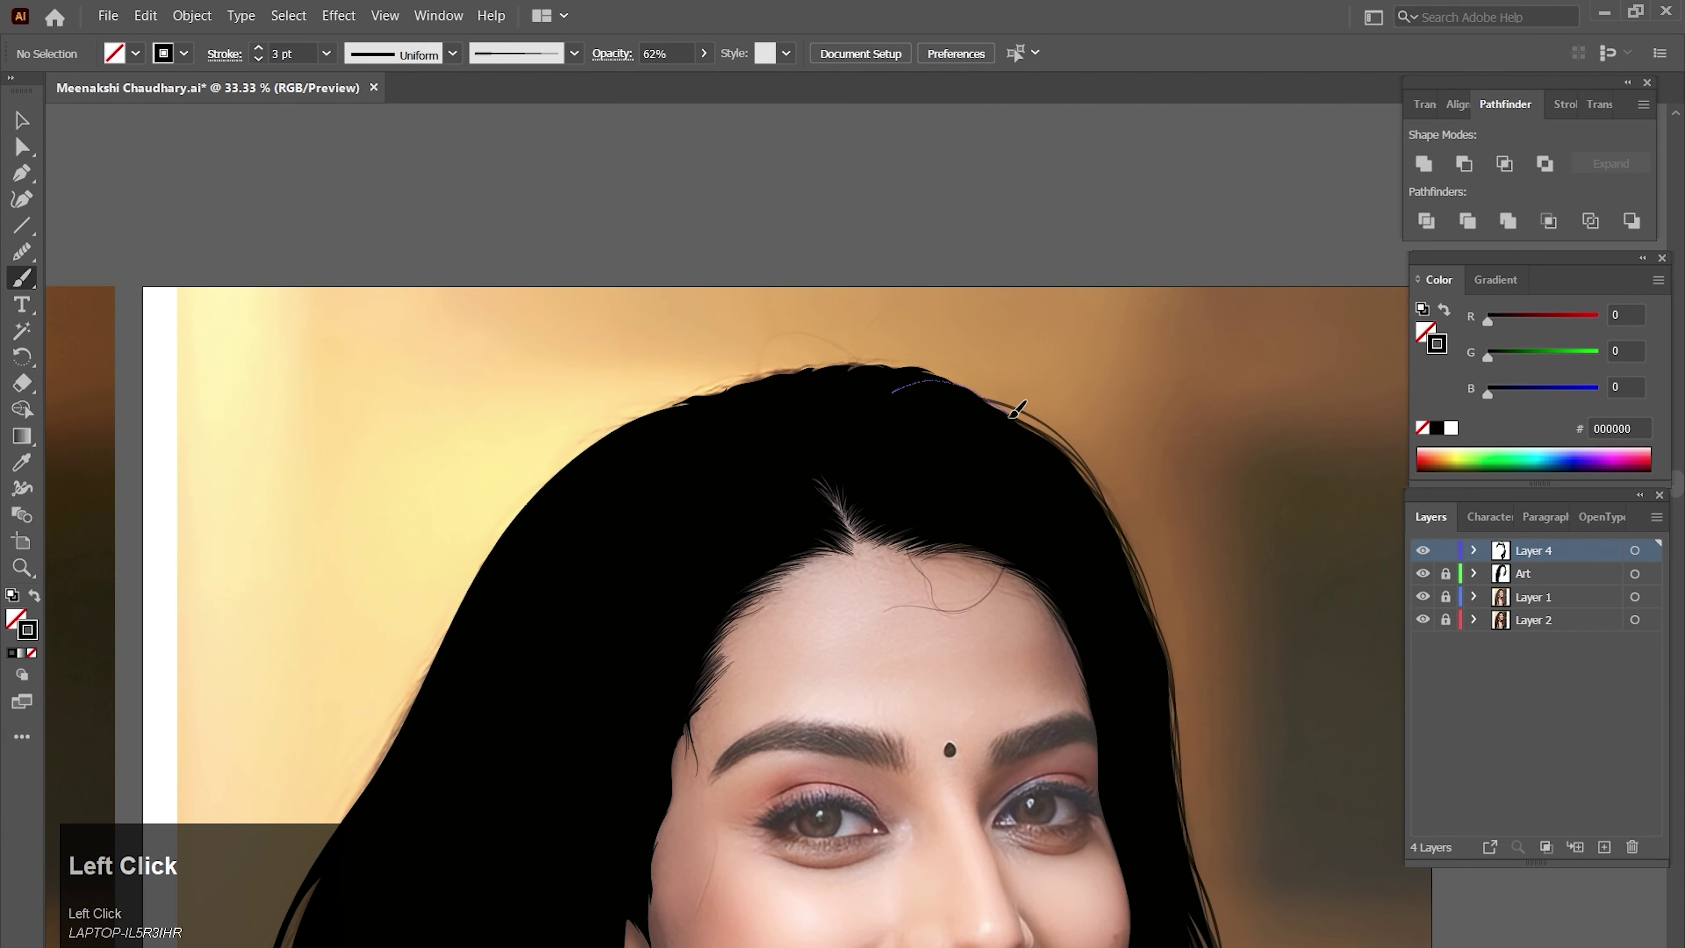
- Paint short curved strands over the top of the crown to break up the smooth outline
{"action": "left_click", "coordinate": [932, 478], "text": "ctrl"}
{"action": "left_click_drag", "start_coordinate": [907, 434], "coordinate": [823, 385]}
{"action": "scroll", "coordinate": [901, 390], "scroll_direction": "left", "scroll_amount": 4}
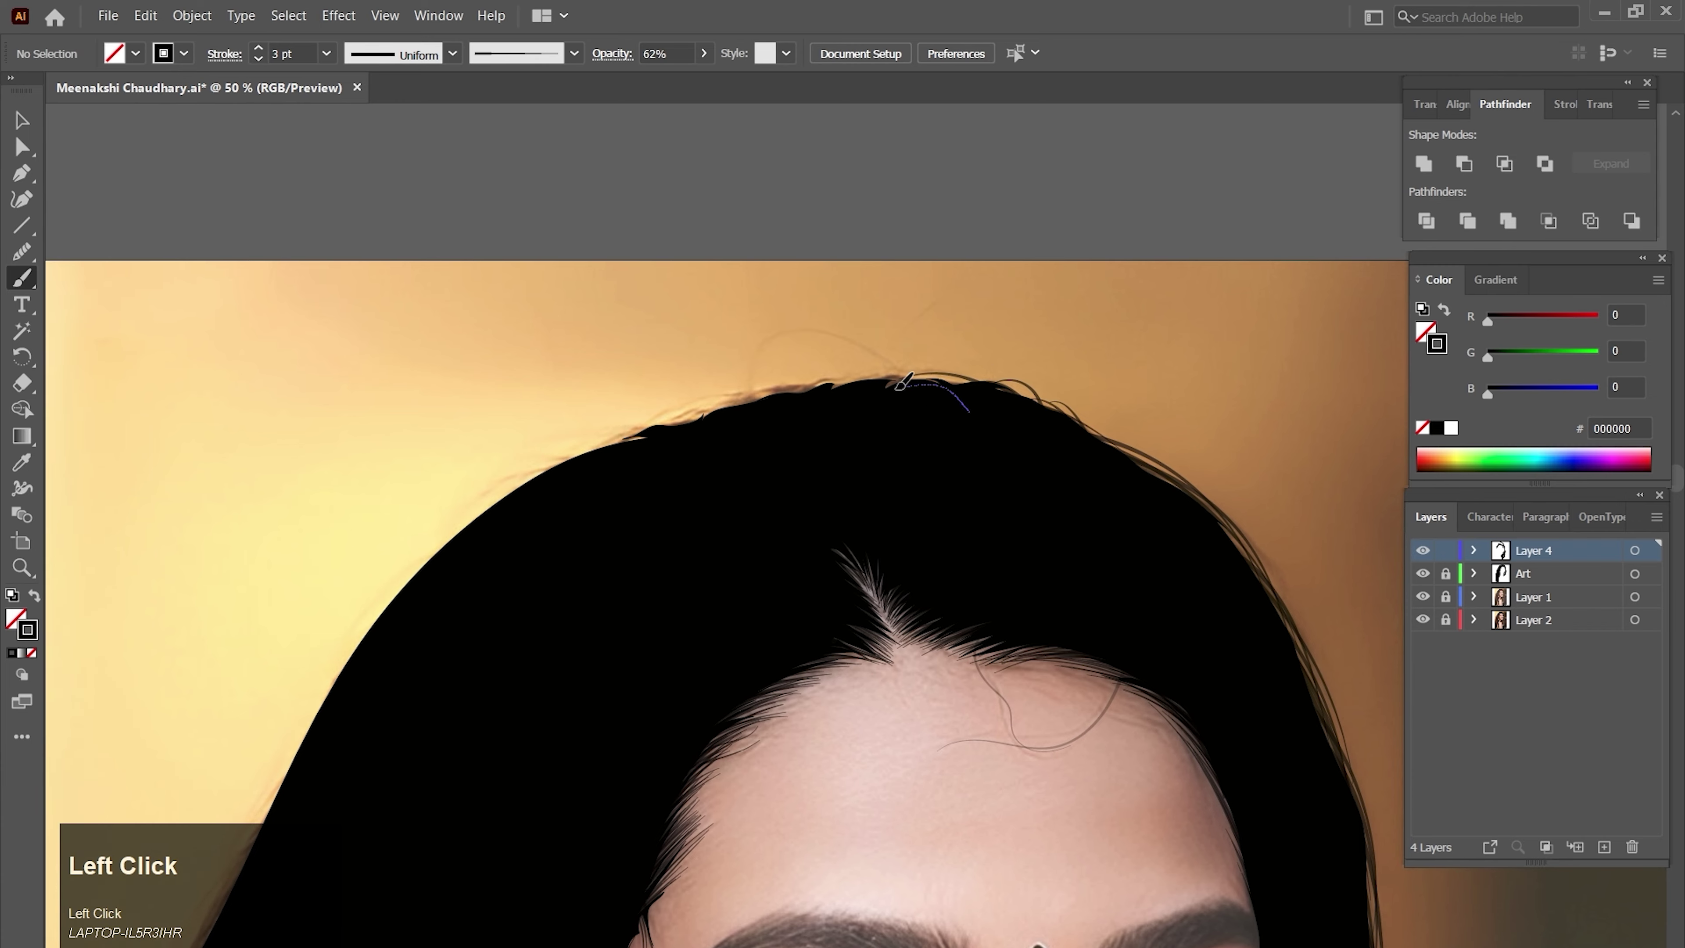
{"action": "left_click_drag", "start_coordinate": [1019, 387], "coordinate": [775, 483]}
- Add an arched flyaway strand above the crown and lower its opacity to 13%
{"action": "left_click_drag", "start_coordinate": [901, 343], "coordinate": [964, 321]}
{"action": "left_click", "coordinate": [964, 321], "text": "ctrl"}
{"action": "left_click", "coordinate": [704, 54]}
{"action": "left_click_drag", "start_coordinate": [671, 79], "coordinate": [632, 136]}
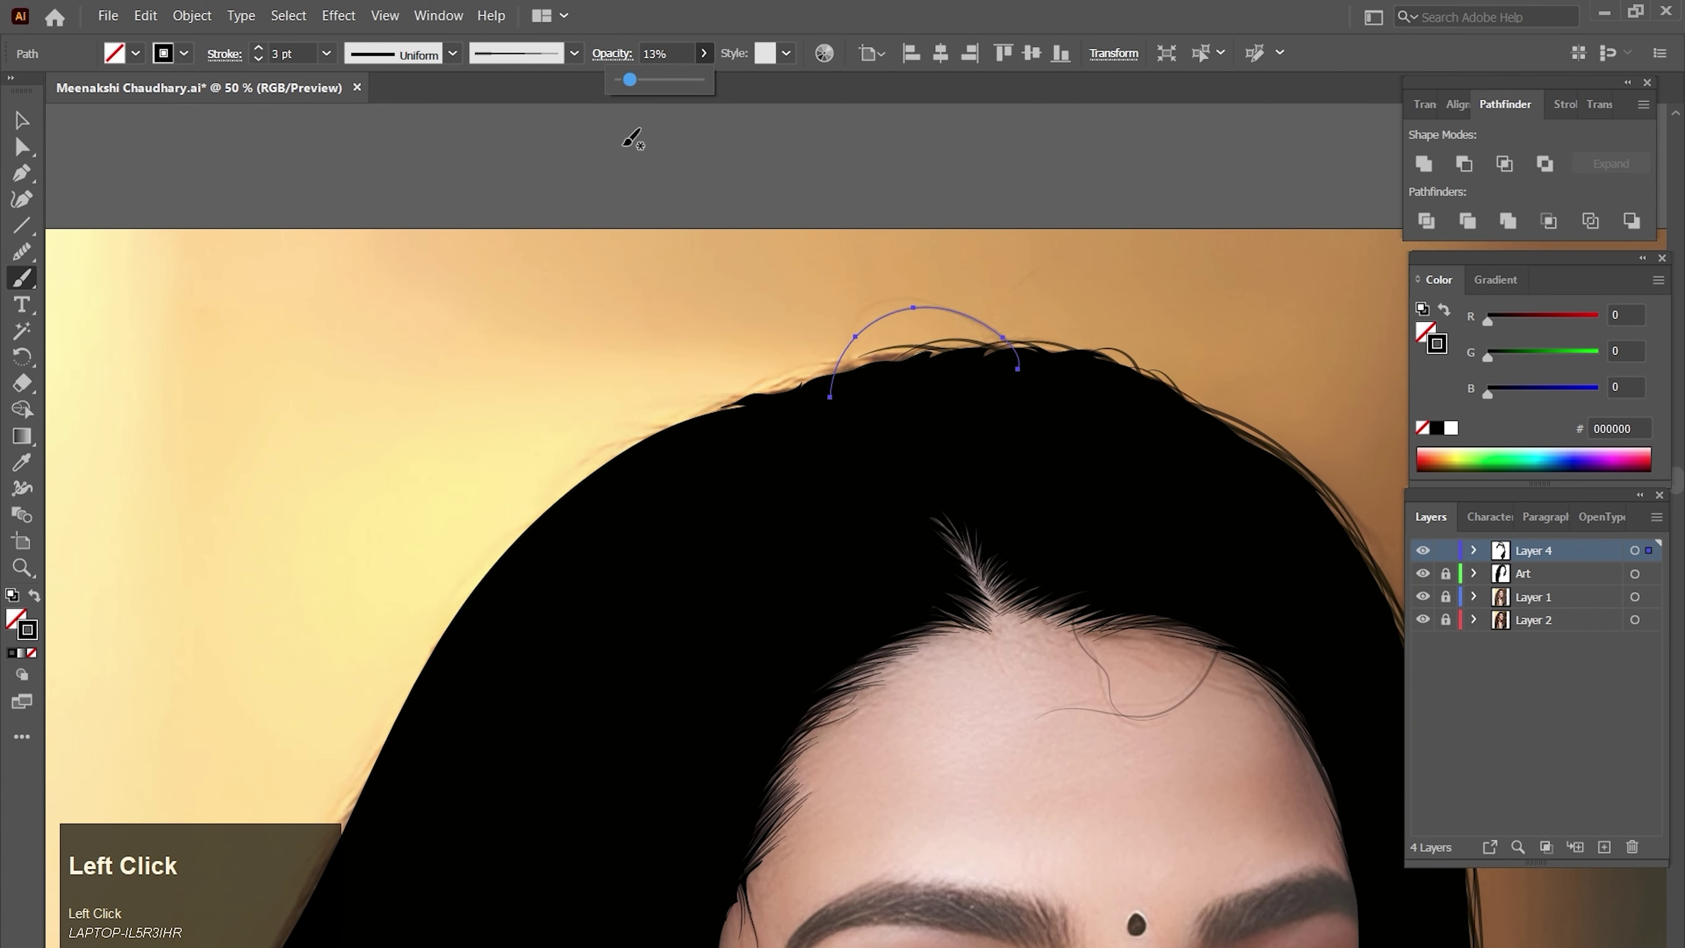
{"action": "left_click", "coordinate": [632, 138], "text": "ctrl"}
- Paint overlapping strands along the left slope of the crown
{"action": "left_click_drag", "start_coordinate": [1039, 353], "coordinate": [835, 363]}
{"action": "left_click_drag", "start_coordinate": [793, 426], "coordinate": [949, 366]}
{"action": "mouse_move", "coordinate": [1029, 332]}
{"action": "left_mouse_down"}
{"action": "mouse_move", "coordinate": [821, 359]}
{"action": "mouse_move", "coordinate": [757, 398]}
{"action": "left_mouse_up"}
{"action": "left_click_drag", "start_coordinate": [741, 475], "coordinate": [865, 377]}
{"action": "left_click_drag", "start_coordinate": [1088, 259], "coordinate": [763, 405]}
{"action": "mouse_move", "coordinate": [1080, 253]}
{"action": "left_mouse_down"}
{"action": "mouse_move", "coordinate": [796, 359]}
{"action": "mouse_move", "coordinate": [696, 507]}
{"action": "left_mouse_up"}
- Continue long strands down the hair's upper left outline, from the crown towards ear level
{"action": "scroll", "coordinate": [1041, 246], "scroll_direction": "down", "scroll_amount": 1}
{"action": "mouse_move", "coordinate": [1043, 259]}
{"action": "left_mouse_down"}
{"action": "mouse_move", "coordinate": [1002, 265]}
{"action": "mouse_move", "coordinate": [798, 459]}
{"action": "left_mouse_up"}
{"action": "left_click_drag", "start_coordinate": [856, 425], "coordinate": [894, 347]}
{"action": "left_click_drag", "start_coordinate": [985, 232], "coordinate": [823, 405]}
{"action": "left_click_drag", "start_coordinate": [836, 411], "coordinate": [866, 348]}
{"action": "mouse_move", "coordinate": [987, 215]}
{"action": "left_mouse_down"}
{"action": "mouse_move", "coordinate": [918, 273]}
{"action": "mouse_move", "coordinate": [716, 591]}
{"action": "left_mouse_up"}
- Paint long strands down the left outer edge of the hair to the start of the lower curls, undoing one stroke
{"action": "left_click", "coordinate": [812, 615], "text": "ctrl+alt"}
{"action": "mouse_move", "coordinate": [865, 406]}
{"action": "left_mouse_down"}
{"action": "mouse_move", "coordinate": [771, 585]}
{"action": "mouse_move", "coordinate": [765, 667]}
{"action": "left_mouse_up"}
{"action": "key", "text": "ctrl+z"}
{"action": "left_click_drag", "start_coordinate": [942, 282], "coordinate": [767, 657]}
{"action": "mouse_move", "coordinate": [869, 418]}
{"action": "left_mouse_down"}
{"action": "mouse_move", "coordinate": [769, 664]}
{"action": "mouse_move", "coordinate": [813, 555]}
{"action": "left_mouse_up"}
{"action": "mouse_move", "coordinate": [816, 511]}
{"action": "left_mouse_down"}
{"action": "mouse_move", "coordinate": [698, 691]}
{"action": "mouse_move", "coordinate": [707, 650]}
{"action": "left_mouse_up"}
{"action": "left_click_drag", "start_coordinate": [816, 419], "coordinate": [725, 657]}
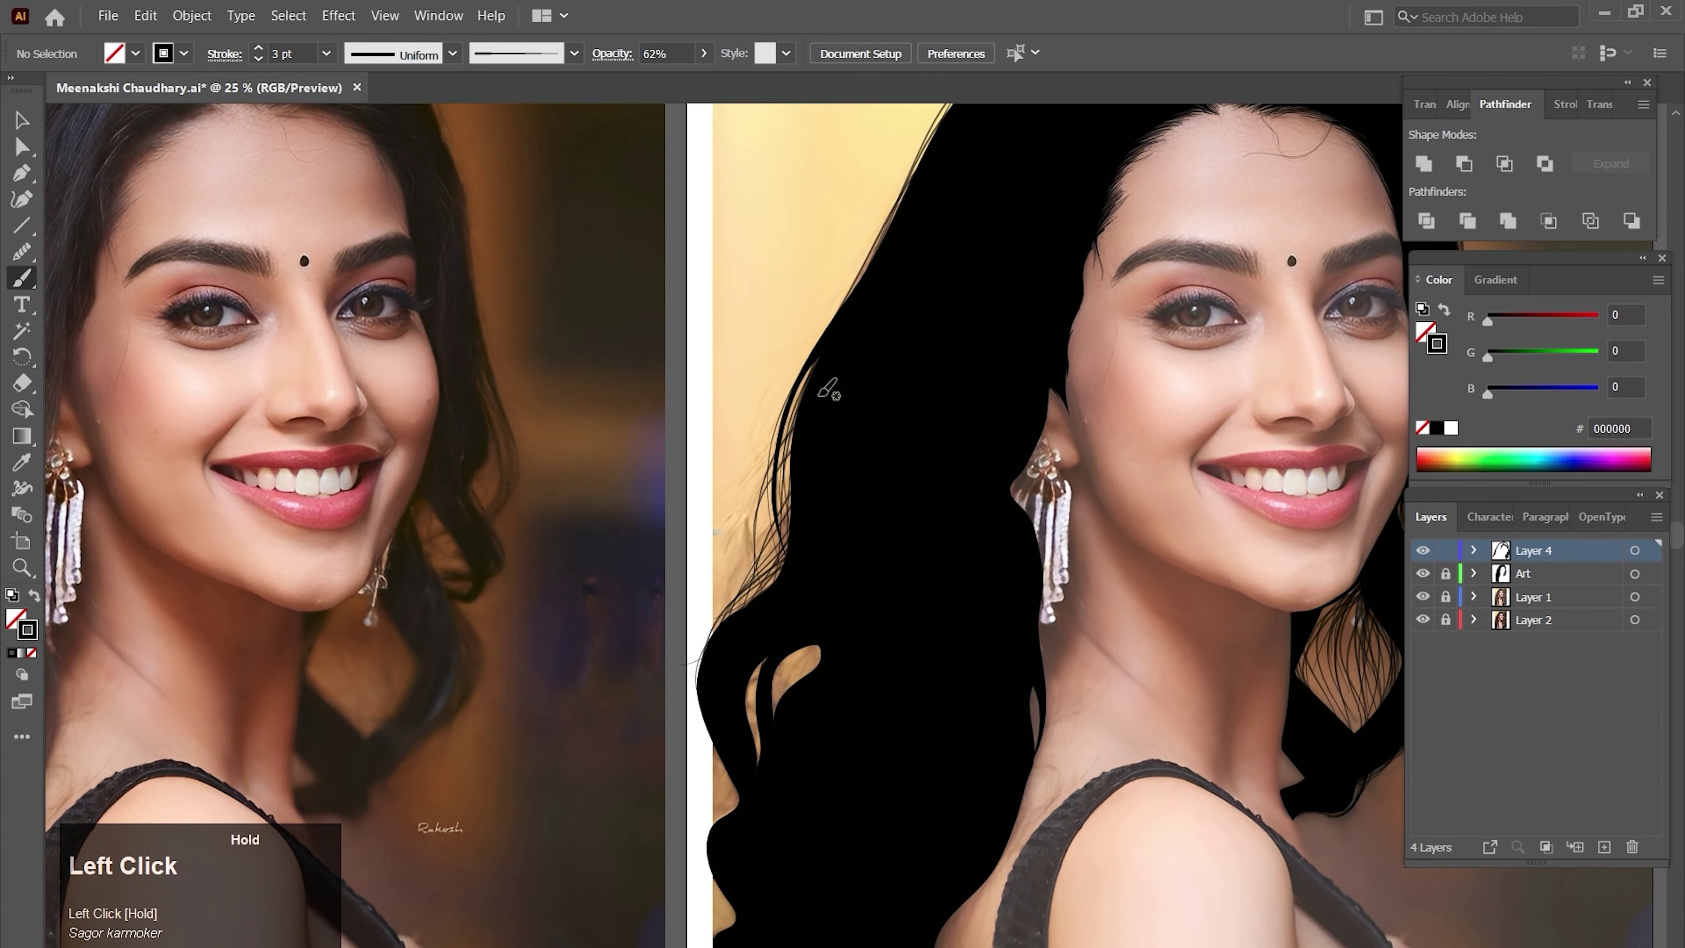
{"action": "mouse_move", "coordinate": [820, 403]}
{"action": "left_mouse_down"}
{"action": "mouse_move", "coordinate": [700, 680]}
{"action": "mouse_move", "coordinate": [735, 565]}
{"action": "mouse_move", "coordinate": [707, 615]}
{"action": "left_mouse_up"}
{"action": "left_click_drag", "start_coordinate": [736, 578], "coordinate": [739, 528]}
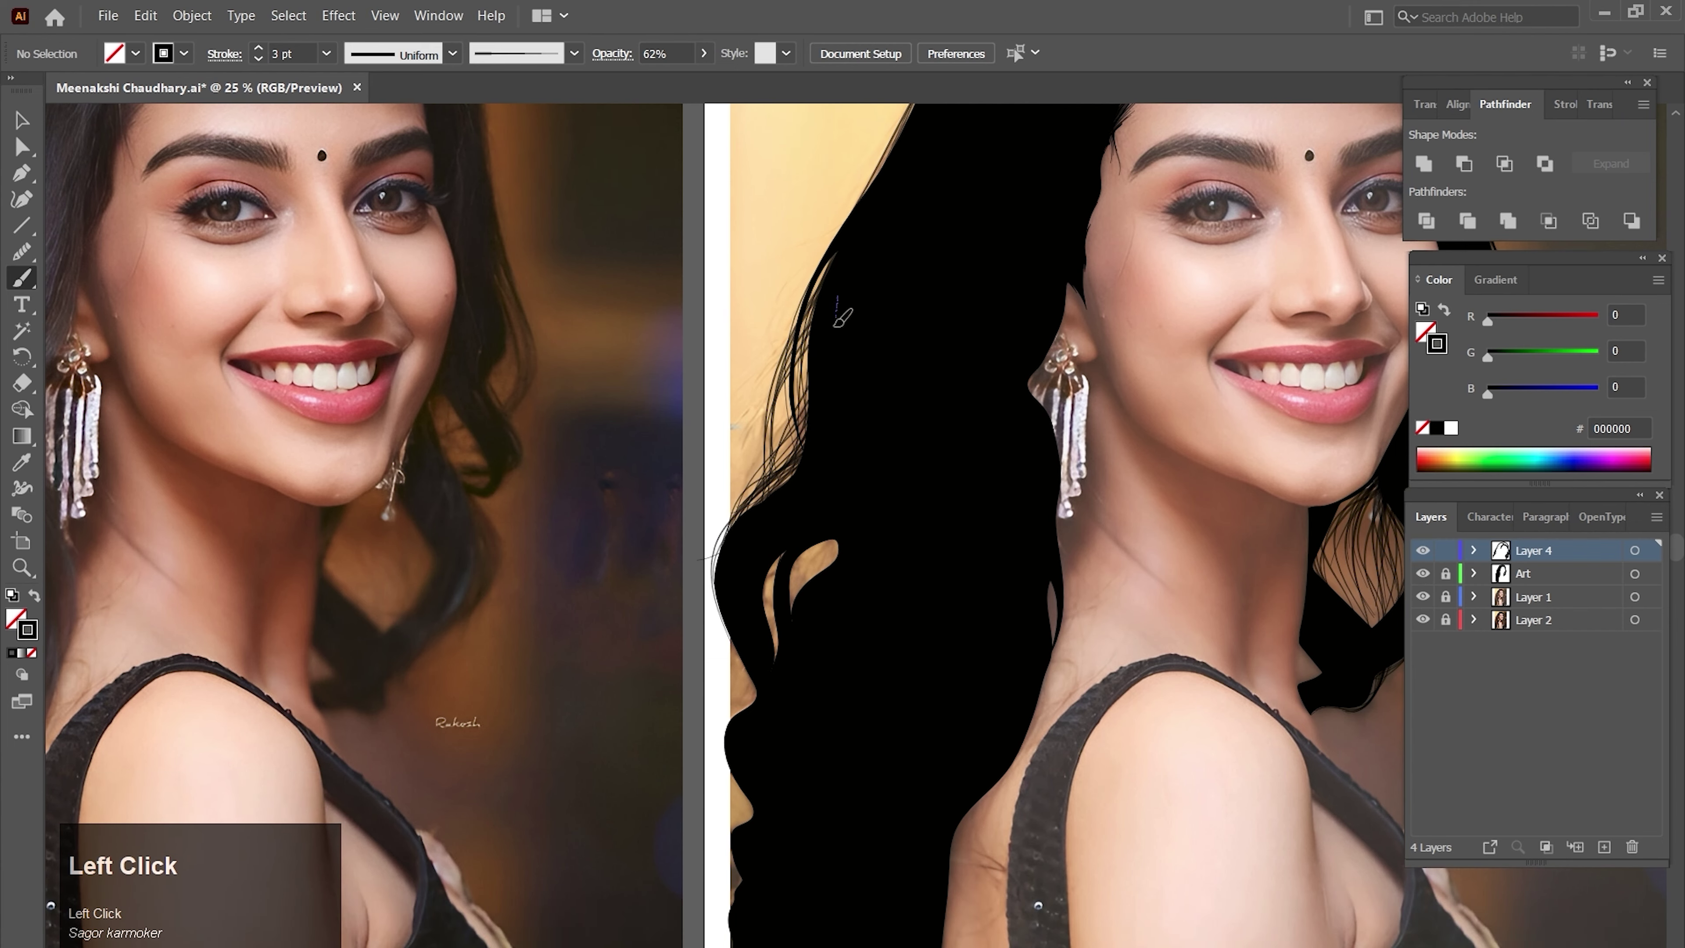
- Paint strands across the left curls and into the small gaps between the locks
{"action": "left_click_drag", "start_coordinate": [851, 282], "coordinate": [776, 463]}
{"action": "left_click_drag", "start_coordinate": [829, 524], "coordinate": [859, 427]}
{"action": "left_click_drag", "start_coordinate": [887, 412], "coordinate": [833, 486]}
{"action": "left_click_drag", "start_coordinate": [851, 421], "coordinate": [823, 498]}
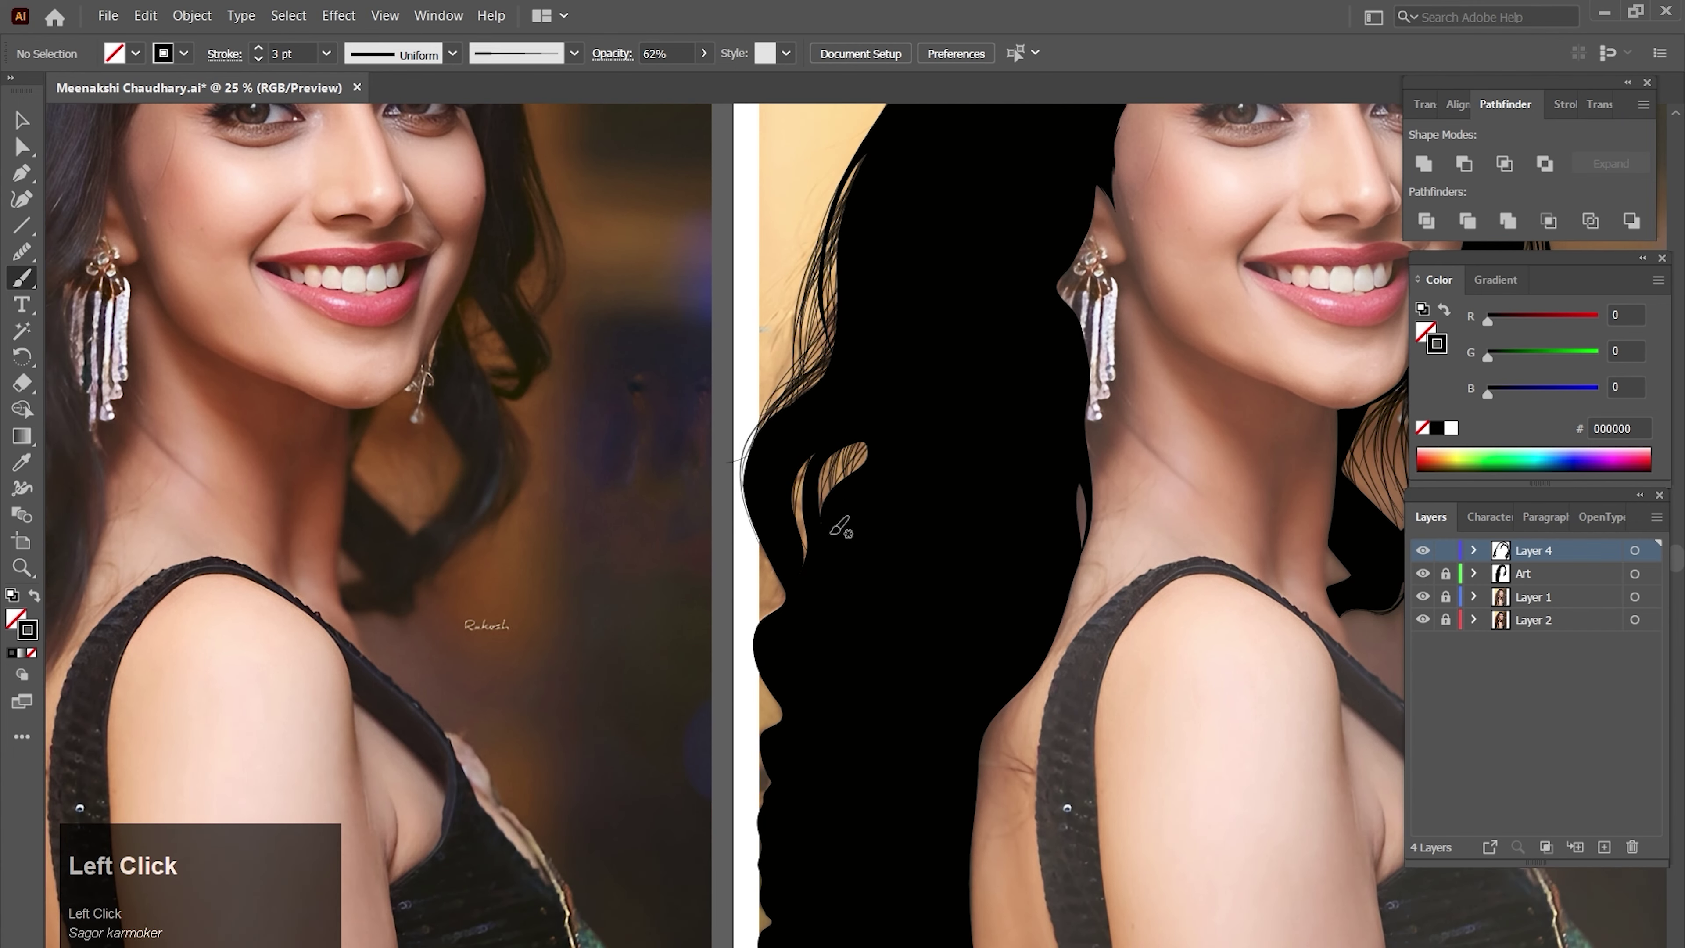
{"action": "left_click_drag", "start_coordinate": [866, 425], "coordinate": [872, 361]}
- Paint short curved strands along the left outer edge of the lower curls, down towards the artboard's bottom
{"action": "left_click_drag", "start_coordinate": [812, 576], "coordinate": [811, 412]}
{"action": "mouse_move", "coordinate": [790, 424]}
{"action": "left_mouse_down"}
{"action": "mouse_move", "coordinate": [759, 484]}
{"action": "mouse_move", "coordinate": [773, 349]}
{"action": "left_mouse_up"}
{"action": "mouse_move", "coordinate": [800, 493]}
{"action": "left_mouse_down"}
{"action": "mouse_move", "coordinate": [802, 401]}
{"action": "mouse_move", "coordinate": [782, 435]}
{"action": "left_mouse_up"}
{"action": "mouse_move", "coordinate": [819, 379]}
{"action": "left_mouse_down"}
{"action": "mouse_move", "coordinate": [825, 336]}
{"action": "mouse_move", "coordinate": [778, 484]}
{"action": "mouse_move", "coordinate": [807, 384]}
{"action": "mouse_move", "coordinate": [777, 461]}
{"action": "left_mouse_up"}
{"action": "left_click_drag", "start_coordinate": [793, 458], "coordinate": [793, 400]}
{"action": "mouse_move", "coordinate": [777, 379]}
{"action": "left_mouse_down"}
{"action": "mouse_move", "coordinate": [777, 422]}
{"action": "mouse_move", "coordinate": [777, 358]}
{"action": "left_mouse_up"}
{"action": "left_click_drag", "start_coordinate": [806, 488], "coordinate": [784, 369]}
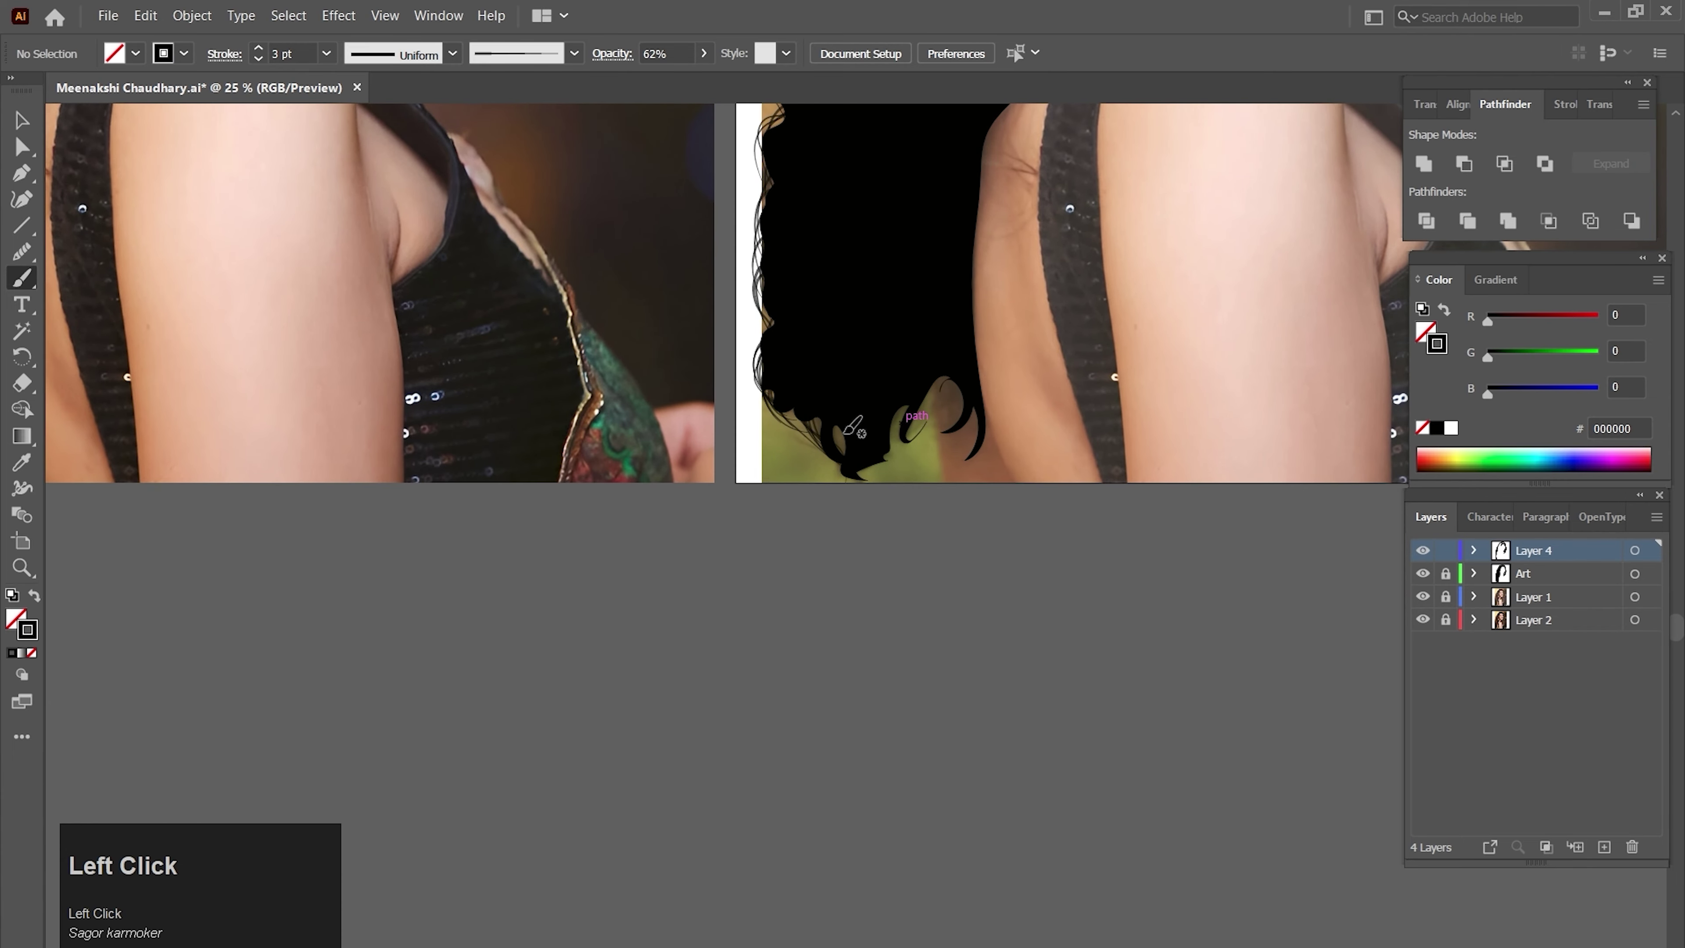
- Paint curling strands around the hair tips at the bottom of the artboard
{"action": "left_click_drag", "start_coordinate": [876, 438], "coordinate": [854, 383]}
{"action": "key", "text": "ctrl+space"}
{"action": "left_click", "coordinate": [855, 383]}
{"action": "left_click_drag", "start_coordinate": [917, 489], "coordinate": [896, 555]}
{"action": "left_click_drag", "start_coordinate": [989, 451], "coordinate": [817, 392]}
{"action": "mouse_move", "coordinate": [789, 381]}
{"action": "left_mouse_down"}
{"action": "mouse_move", "coordinate": [817, 415]}
{"action": "mouse_move", "coordinate": [797, 473]}
{"action": "mouse_move", "coordinate": [837, 329]}
{"action": "mouse_move", "coordinate": [808, 468]}
{"action": "left_mouse_up"}
- Paint long strands along the inner edge of the hair beside the back and upper arm
{"action": "mouse_move", "coordinate": [828, 278]}
{"action": "left_mouse_down"}
{"action": "mouse_move", "coordinate": [731, 472]}
{"action": "mouse_move", "coordinate": [755, 544]}
{"action": "left_mouse_up"}
{"action": "left_click_drag", "start_coordinate": [751, 238], "coordinate": [658, 463]}
{"action": "left_click_drag", "start_coordinate": [707, 385], "coordinate": [654, 590]}
{"action": "left_click_drag", "start_coordinate": [713, 349], "coordinate": [654, 602]}
- Paint loose strands where the hair meets the shoulder and dress strap, undoing the first stroke
{"action": "key", "text": "ctrl+minus"}
{"action": "mouse_move", "coordinate": [630, 539]}
{"action": "left_mouse_down"}
{"action": "mouse_move", "coordinate": [745, 539]}
{"action": "mouse_move", "coordinate": [705, 549]}
{"action": "left_mouse_up"}
{"action": "key", "text": "ctrl+z"}
{"action": "left_click_drag", "start_coordinate": [870, 308], "coordinate": [796, 458]}
{"action": "left_click_drag", "start_coordinate": [844, 385], "coordinate": [796, 474]}
{"action": "left_click_drag", "start_coordinate": [867, 230], "coordinate": [789, 401]}
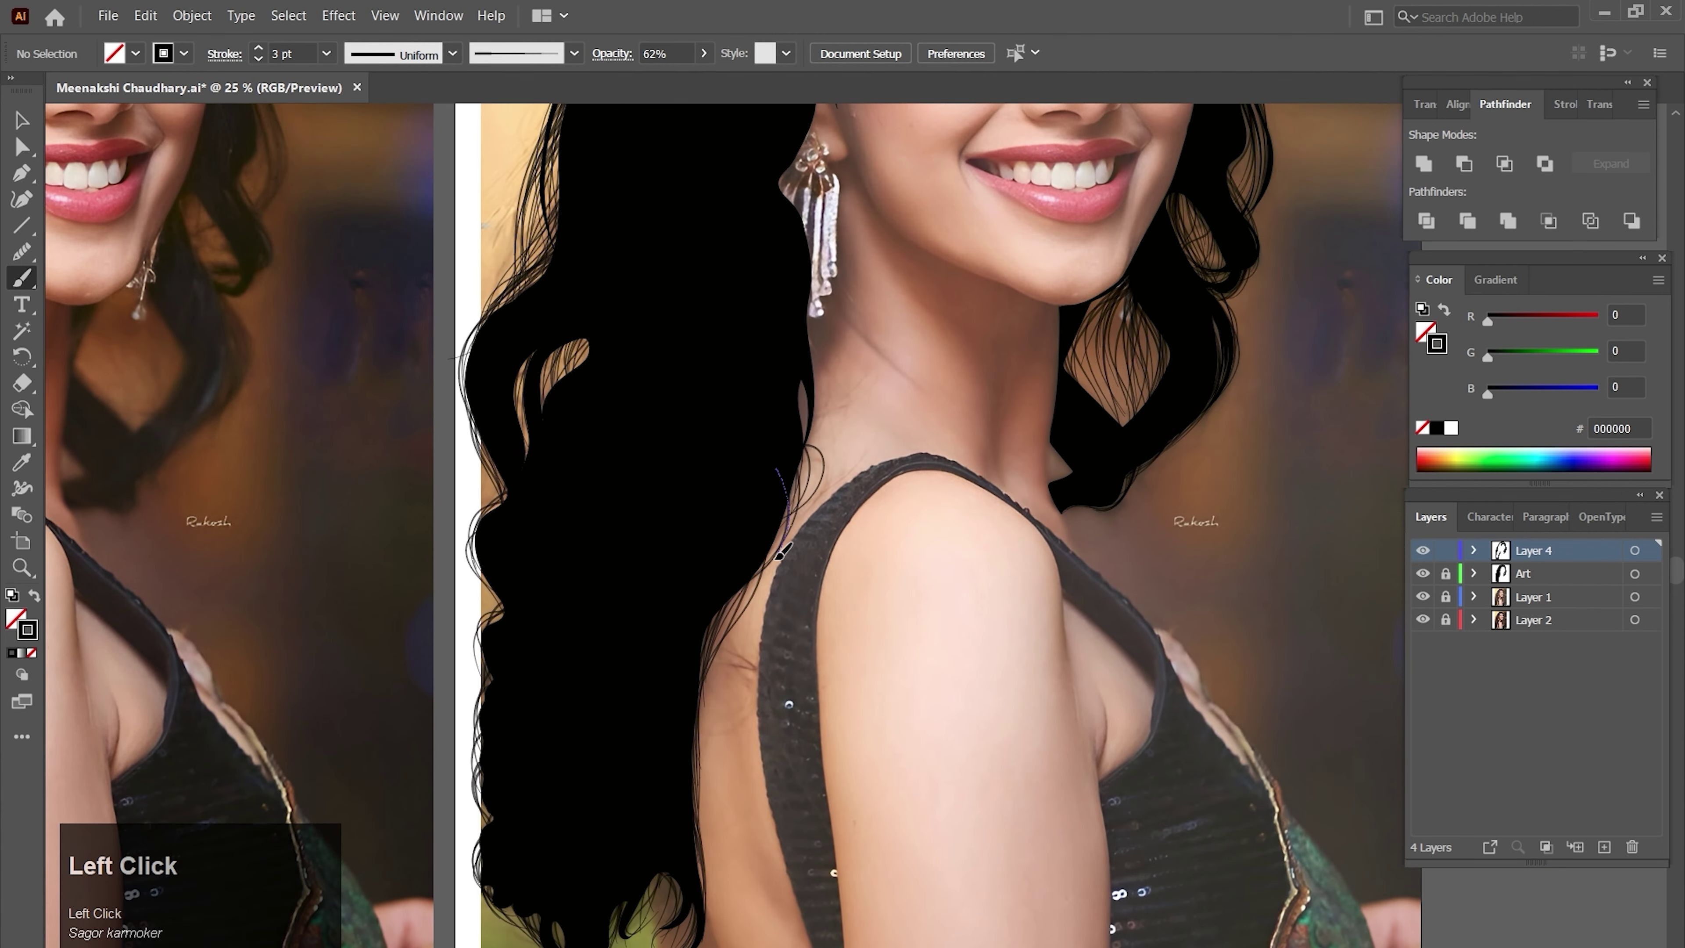
{"action": "left_click_drag", "start_coordinate": [779, 555], "coordinate": [764, 581]}
- Paint strands hanging beside the long earring and down along the neck
{"action": "mouse_move", "coordinate": [799, 424]}
{"action": "left_mouse_down"}
{"action": "mouse_move", "coordinate": [760, 515]}
{"action": "mouse_move", "coordinate": [745, 620]}
{"action": "mouse_move", "coordinate": [762, 634]}
{"action": "left_mouse_up"}
{"action": "left_click_drag", "start_coordinate": [745, 450], "coordinate": [765, 677]}
{"action": "left_click_drag", "start_coordinate": [735, 479], "coordinate": [770, 670]}
{"action": "mouse_move", "coordinate": [746, 495]}
{"action": "left_mouse_down"}
{"action": "mouse_move", "coordinate": [741, 596]}
{"action": "mouse_move", "coordinate": [762, 634]}
{"action": "left_mouse_up"}
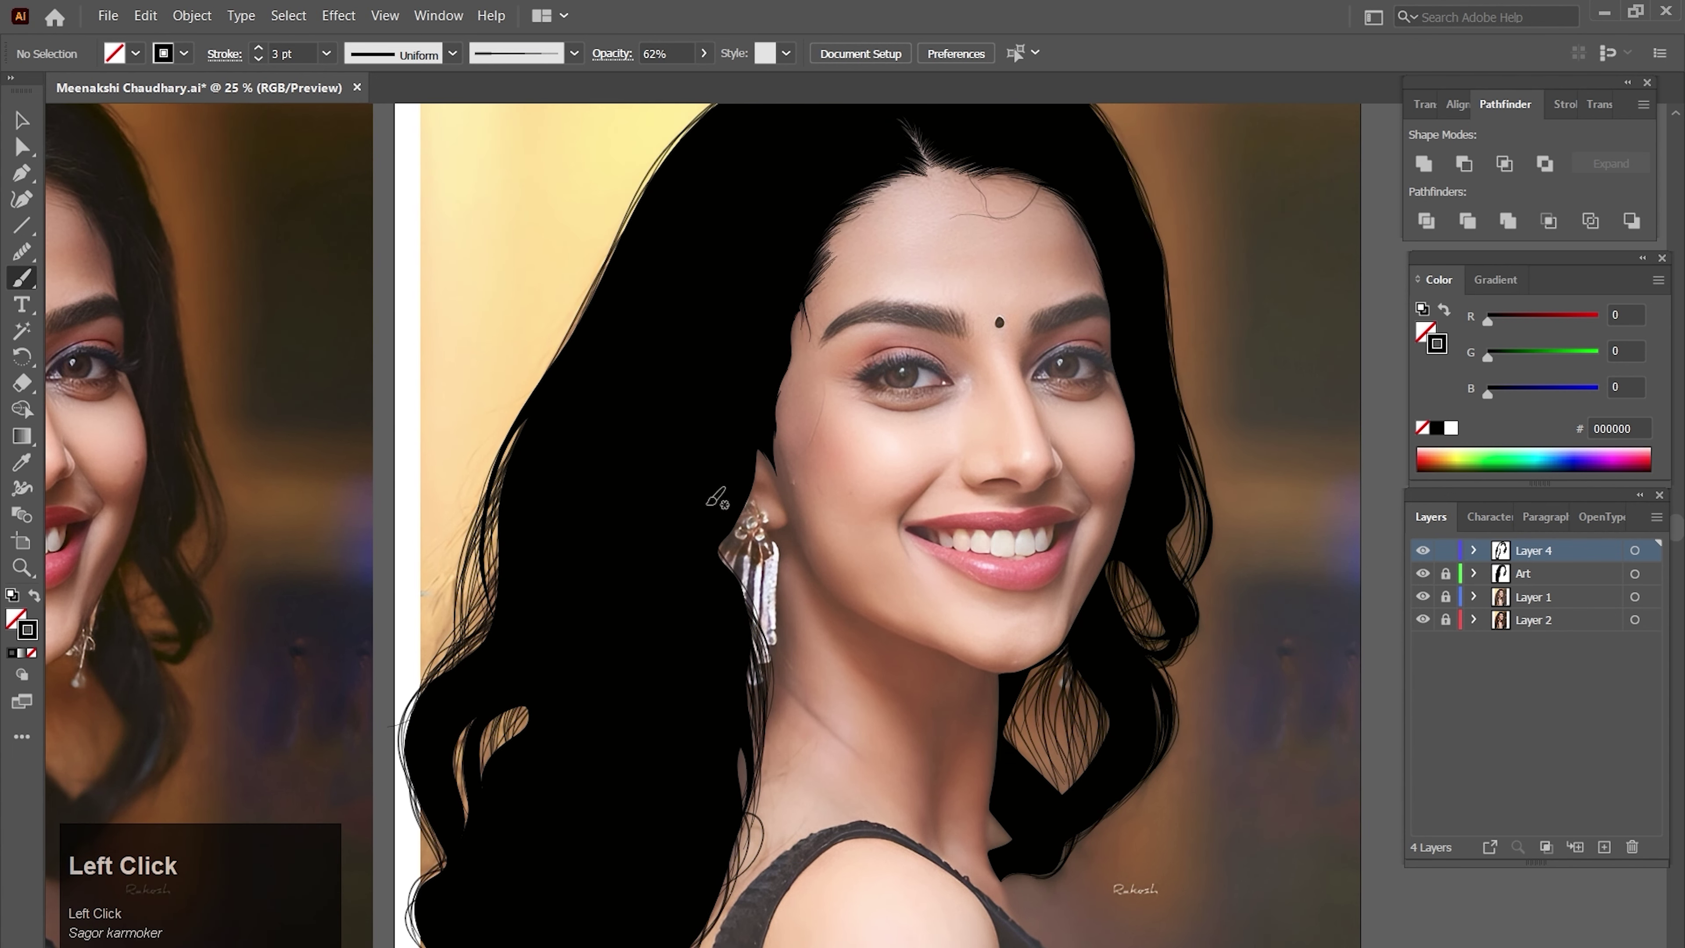
{"action": "left_click_drag", "start_coordinate": [745, 563], "coordinate": [740, 610]}
{"action": "scroll", "coordinate": [737, 597], "scroll_direction": "up", "scroll_amount": 2}
- Paint fine strands in front of the ear, behind the earring and along the temple hairline
{"action": "left_click_drag", "start_coordinate": [902, 318], "coordinate": [853, 376]}
{"action": "left_click_drag", "start_coordinate": [857, 378], "coordinate": [892, 477]}
{"action": "left_click_drag", "start_coordinate": [858, 323], "coordinate": [884, 452]}
{"action": "left_click_drag", "start_coordinate": [860, 339], "coordinate": [891, 505]}
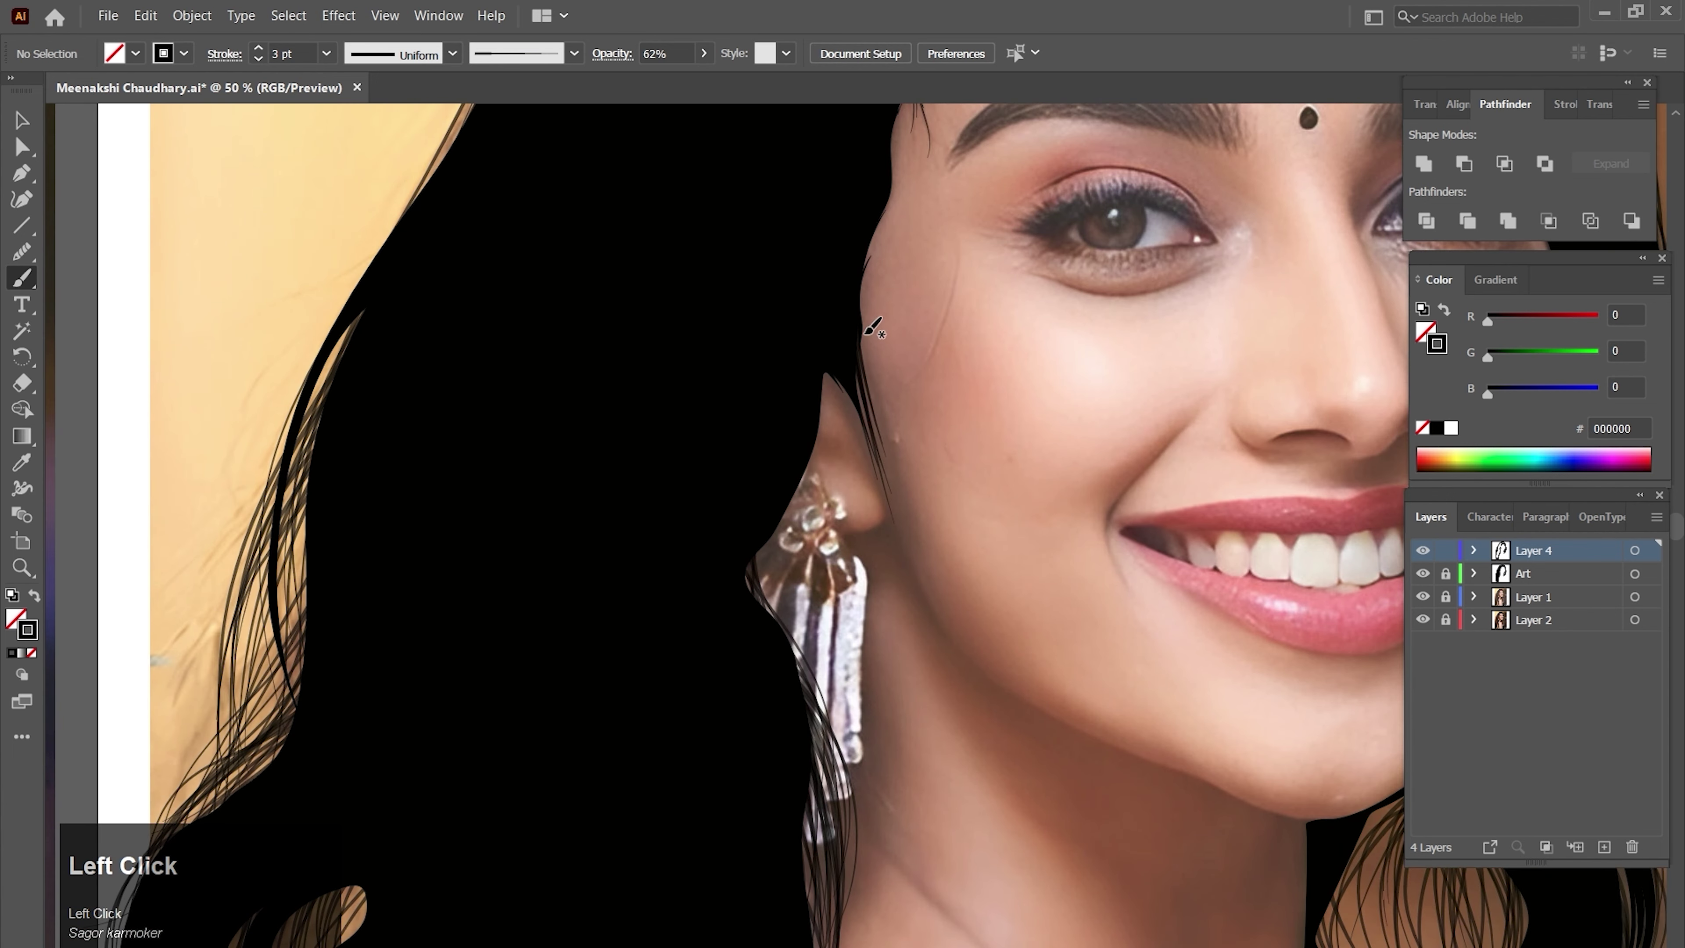
{"action": "left_click_drag", "start_coordinate": [827, 380], "coordinate": [758, 578]}
{"action": "left_click_drag", "start_coordinate": [849, 347], "coordinate": [746, 614]}
{"action": "mouse_move", "coordinate": [747, 614]}
{"action": "left_mouse_down"}
{"action": "mouse_move", "coordinate": [765, 546]}
{"action": "mouse_move", "coordinate": [735, 595]}
{"action": "left_mouse_up"}
{"action": "mouse_move", "coordinate": [734, 591]}
{"action": "left_mouse_down"}
{"action": "mouse_move", "coordinate": [764, 507]}
{"action": "mouse_move", "coordinate": [730, 589]}
{"action": "left_mouse_up"}
{"action": "left_click_drag", "start_coordinate": [699, 622], "coordinate": [730, 530]}
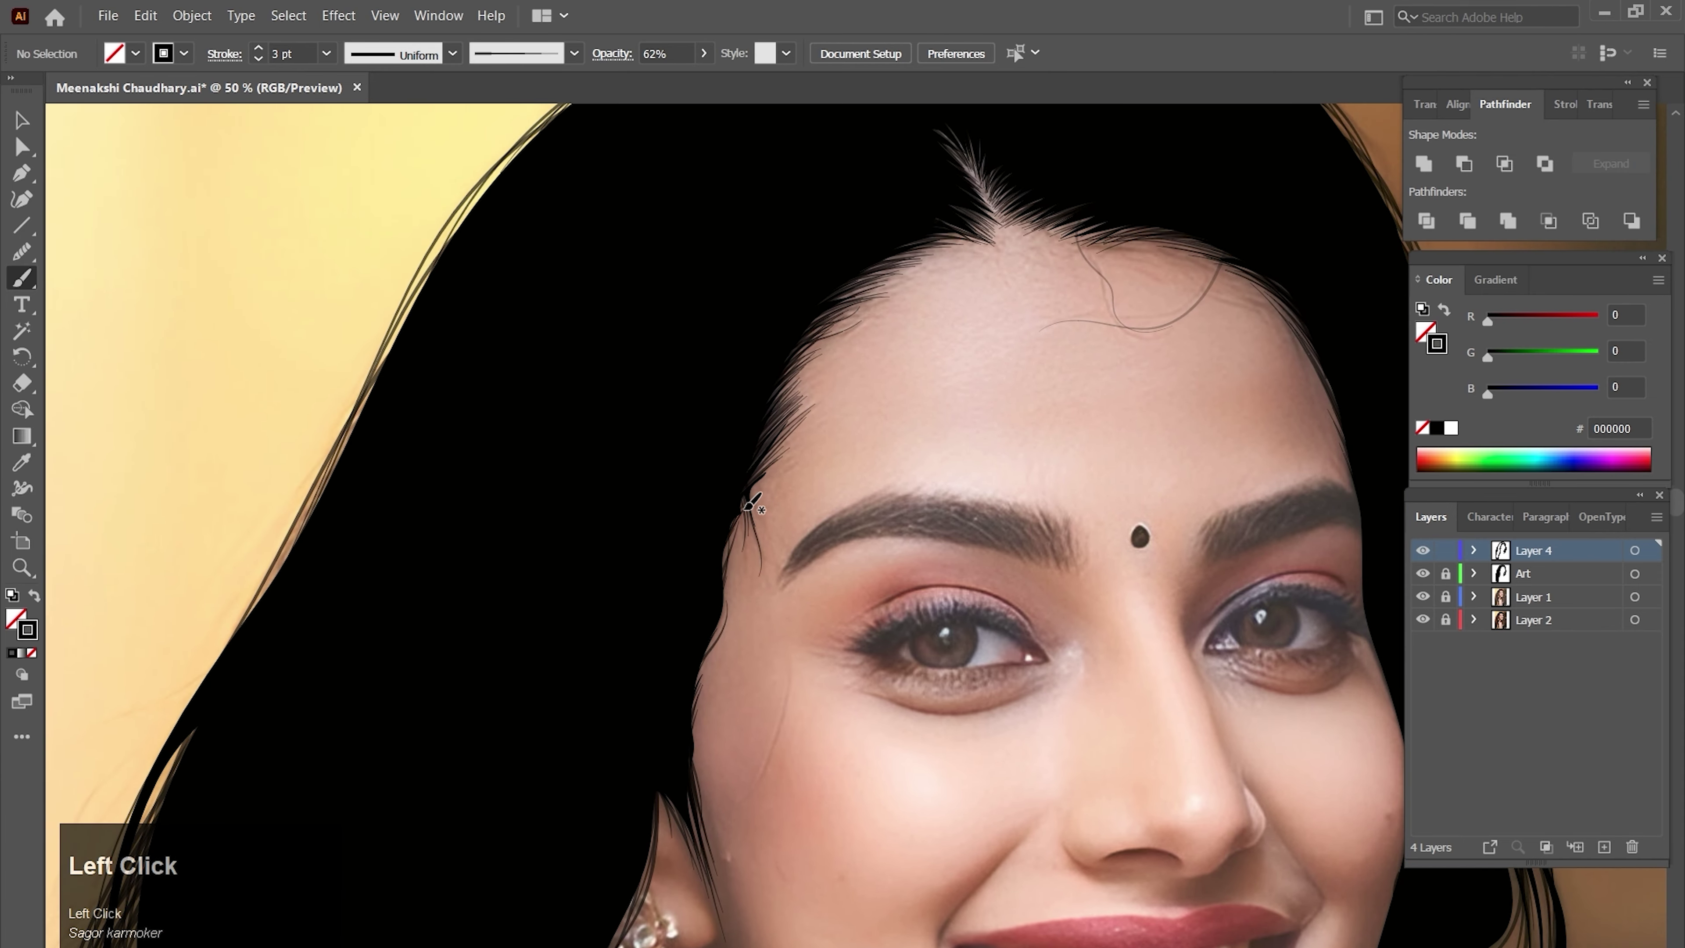
- Hide Layer 1, examine the whole black hair silhouette on white, and show the layer again
{"action": "left_click", "coordinate": [794, 602], "text": "ctrl+alt"}
{"action": "left_click", "coordinate": [1423, 597]}
{"action": "left_click_drag", "start_coordinate": [891, 678], "coordinate": [919, 679]}
{"action": "left_click", "coordinate": [881, 636], "text": "ctrl+alt"}
{"action": "left_click_drag", "start_coordinate": [877, 600], "coordinate": [897, 636]}
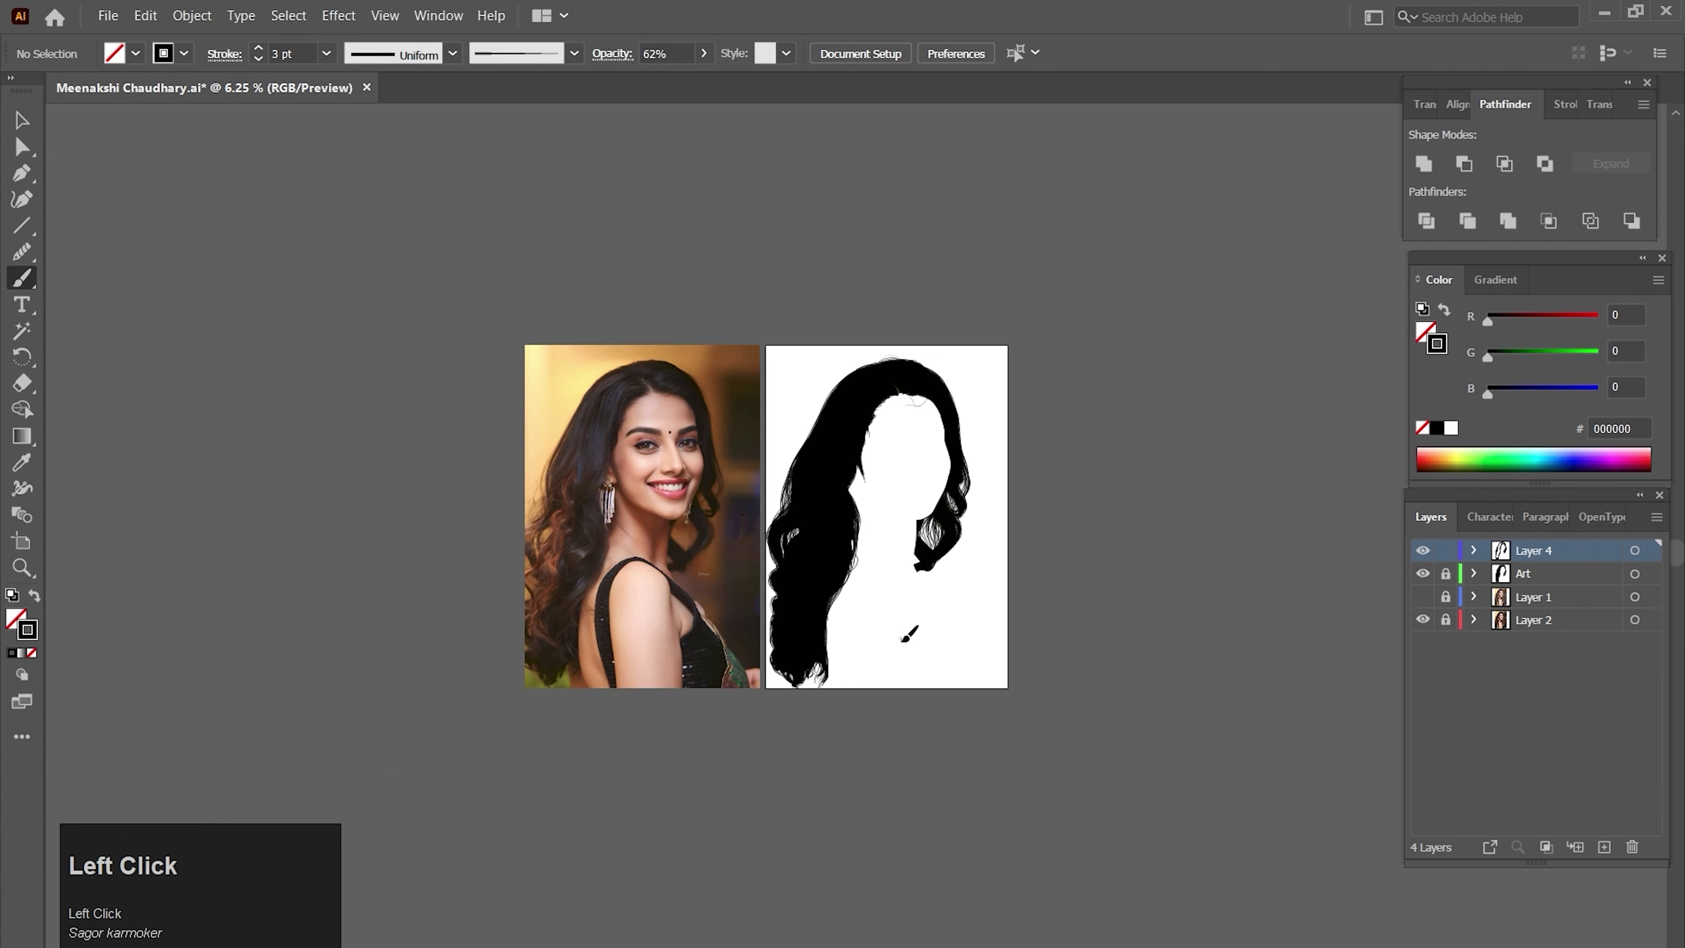
{"action": "left_click", "coordinate": [879, 538], "text": "ctrl"}
{"action": "left_click", "coordinate": [821, 496], "text": "ctrl"}
{"action": "left_click", "coordinate": [820, 497], "text": "ctrl"}
{"action": "left_click_drag", "start_coordinate": [1112, 642], "coordinate": [930, 596]}
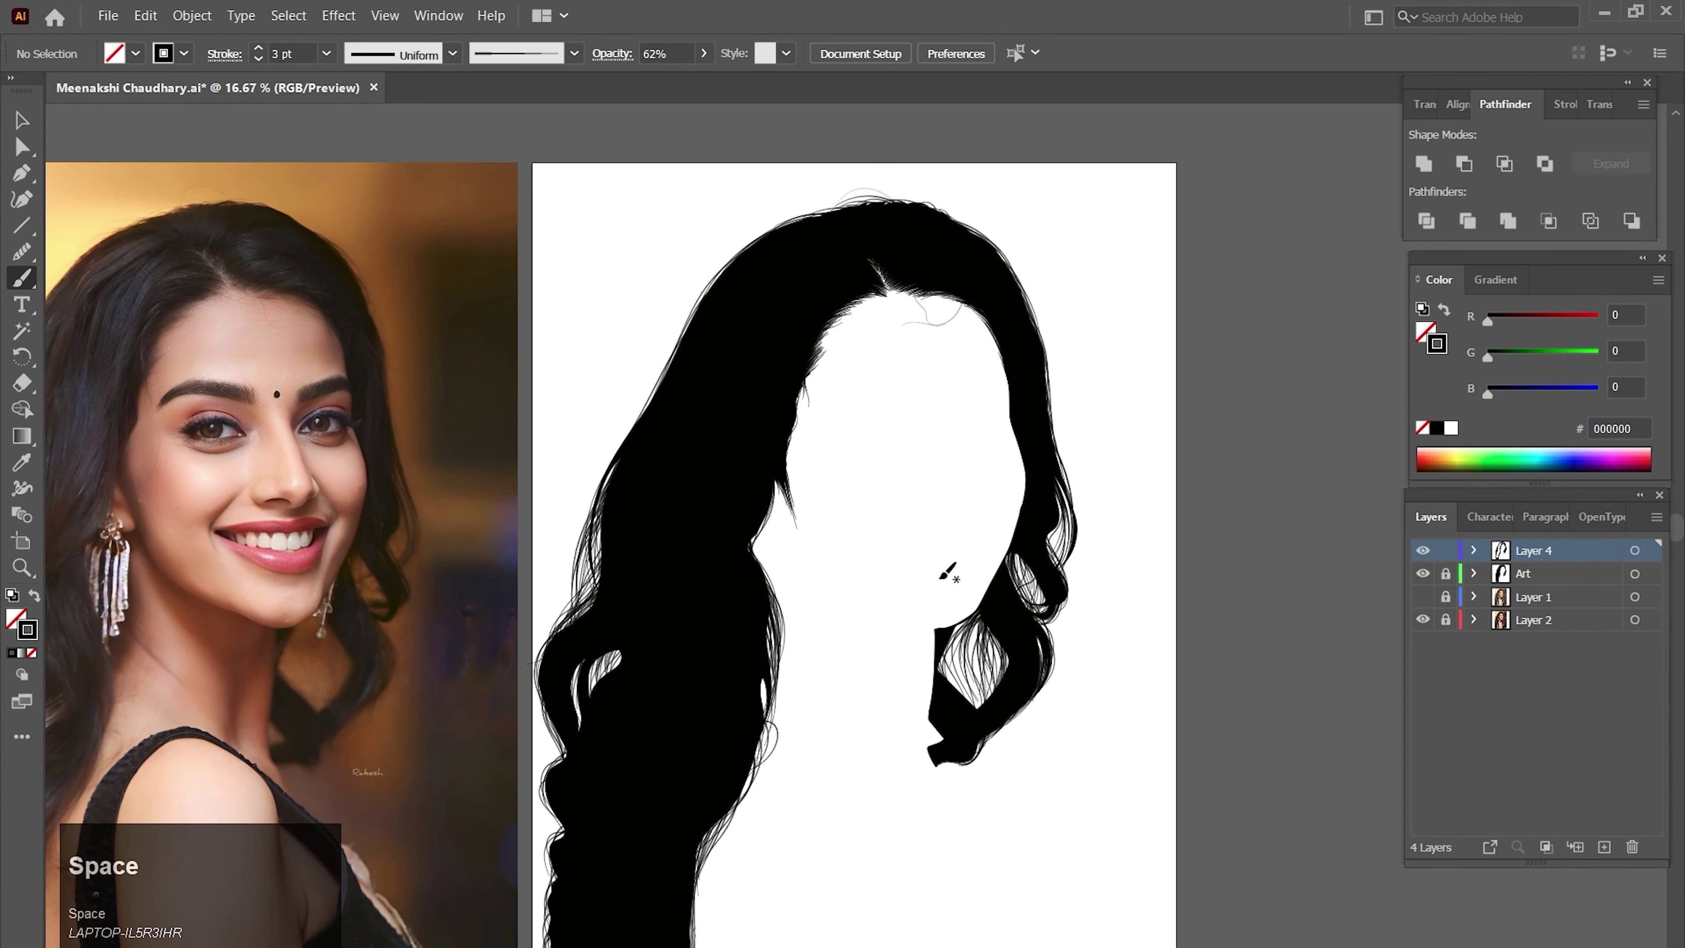
{"action": "left_click", "coordinate": [904, 491], "text": "ctrl"}
{"action": "left_click_drag", "start_coordinate": [900, 494], "coordinate": [938, 555]}
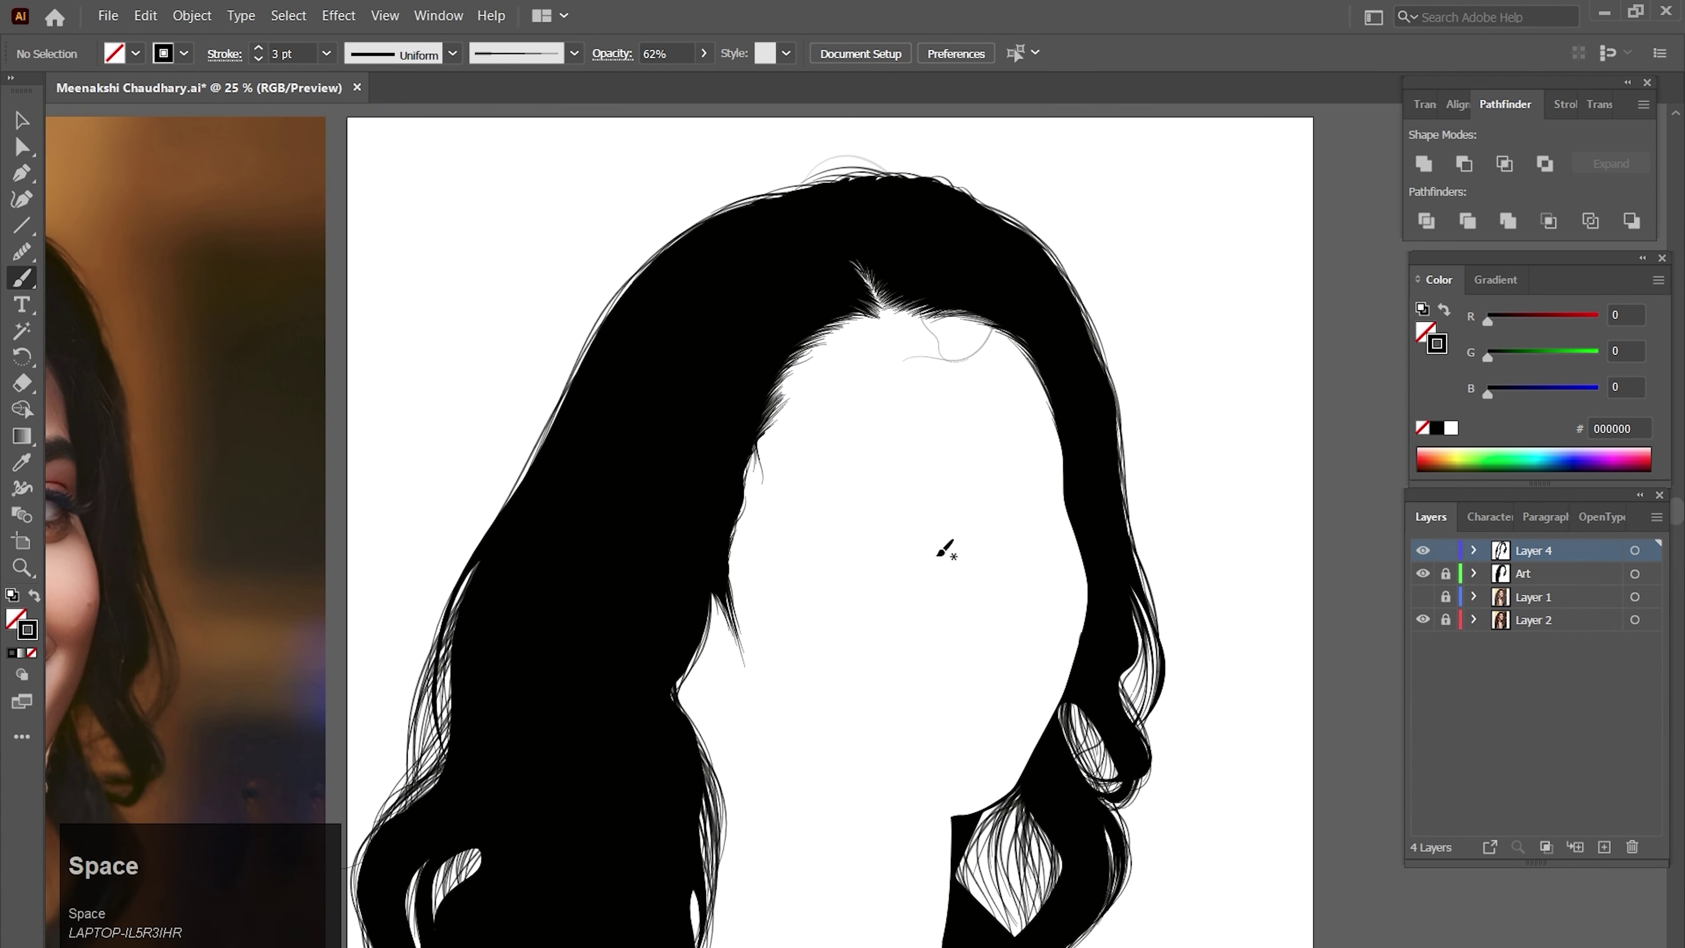
{"action": "left_click", "coordinate": [1425, 596]}
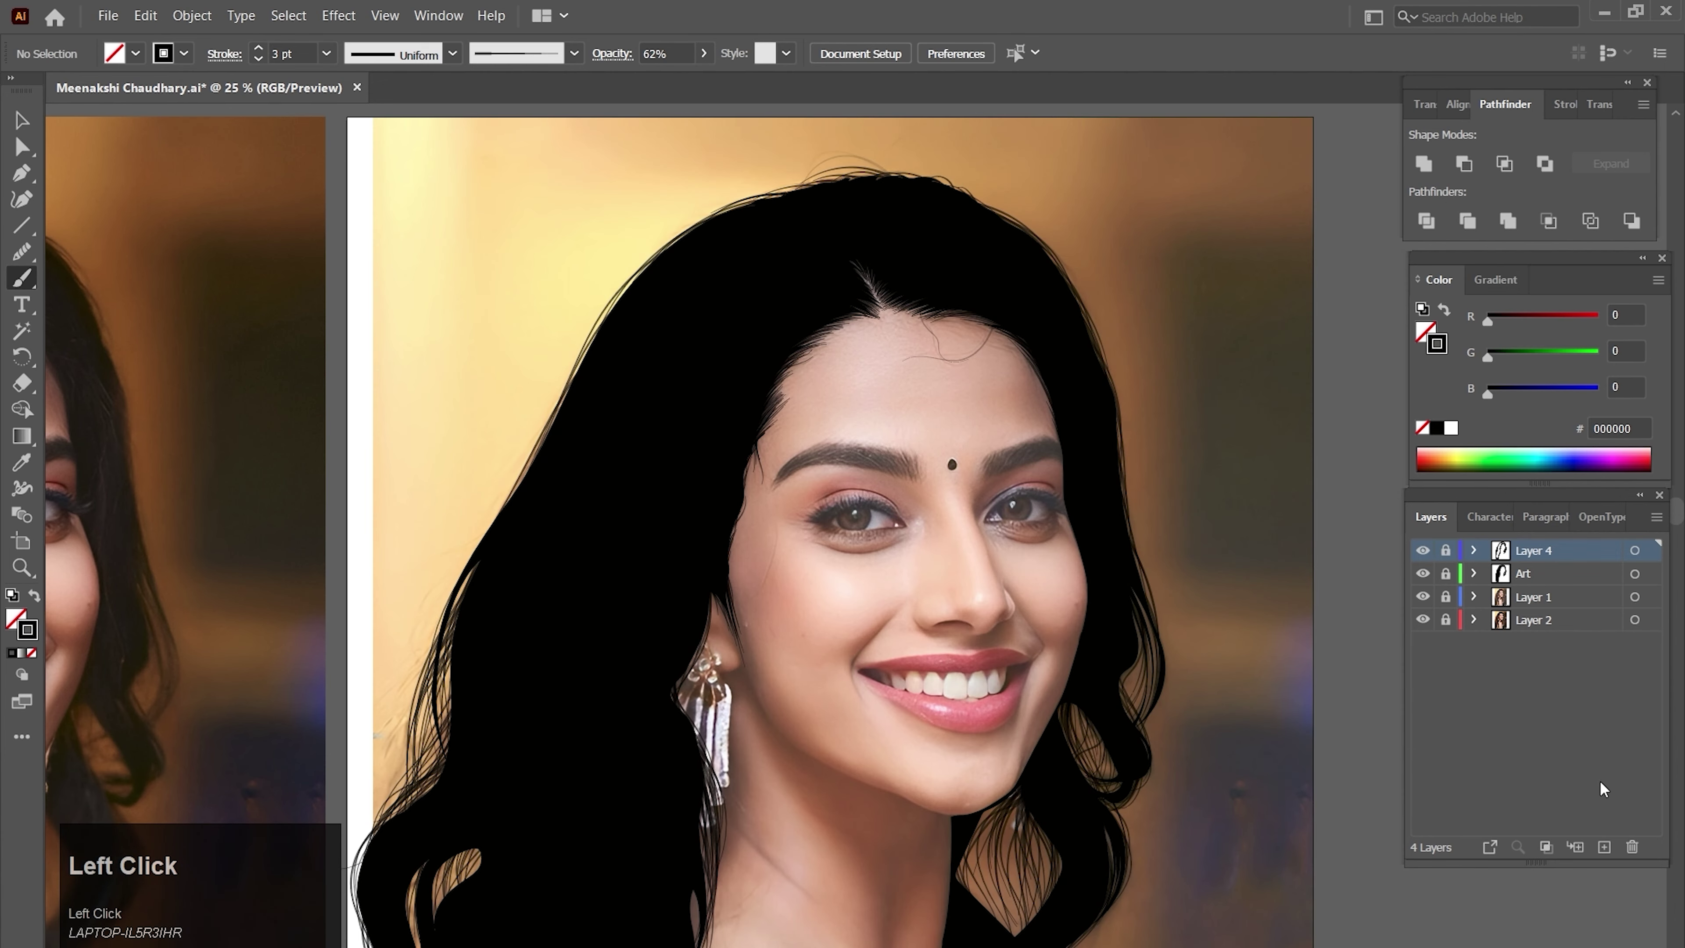
- Add a new layer above Layer 4 and hide Layer 4 and Art, leaving the new layer and the photo visible
{"action": "left_click", "coordinate": [1604, 847]}
{"action": "left_click_drag", "start_coordinate": [1423, 552], "coordinate": [1425, 596]}
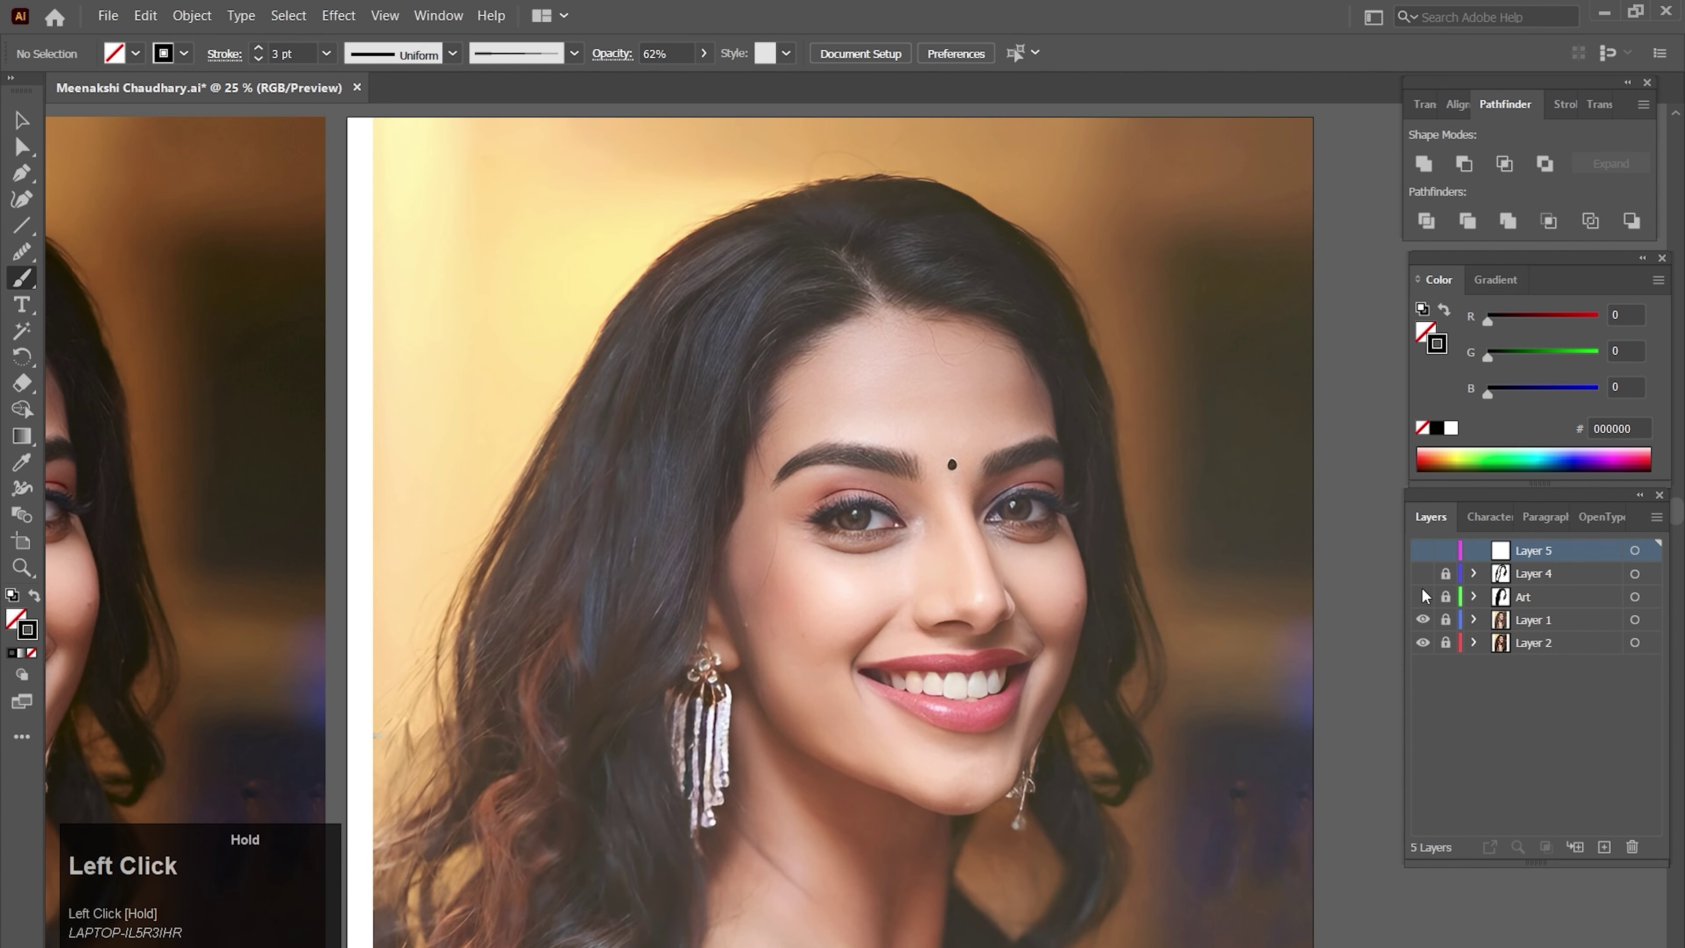
{"action": "left_click", "coordinate": [876, 490], "text": "ctrl"}
{"action": "left_click_drag", "start_coordinate": [813, 478], "coordinate": [887, 576]}
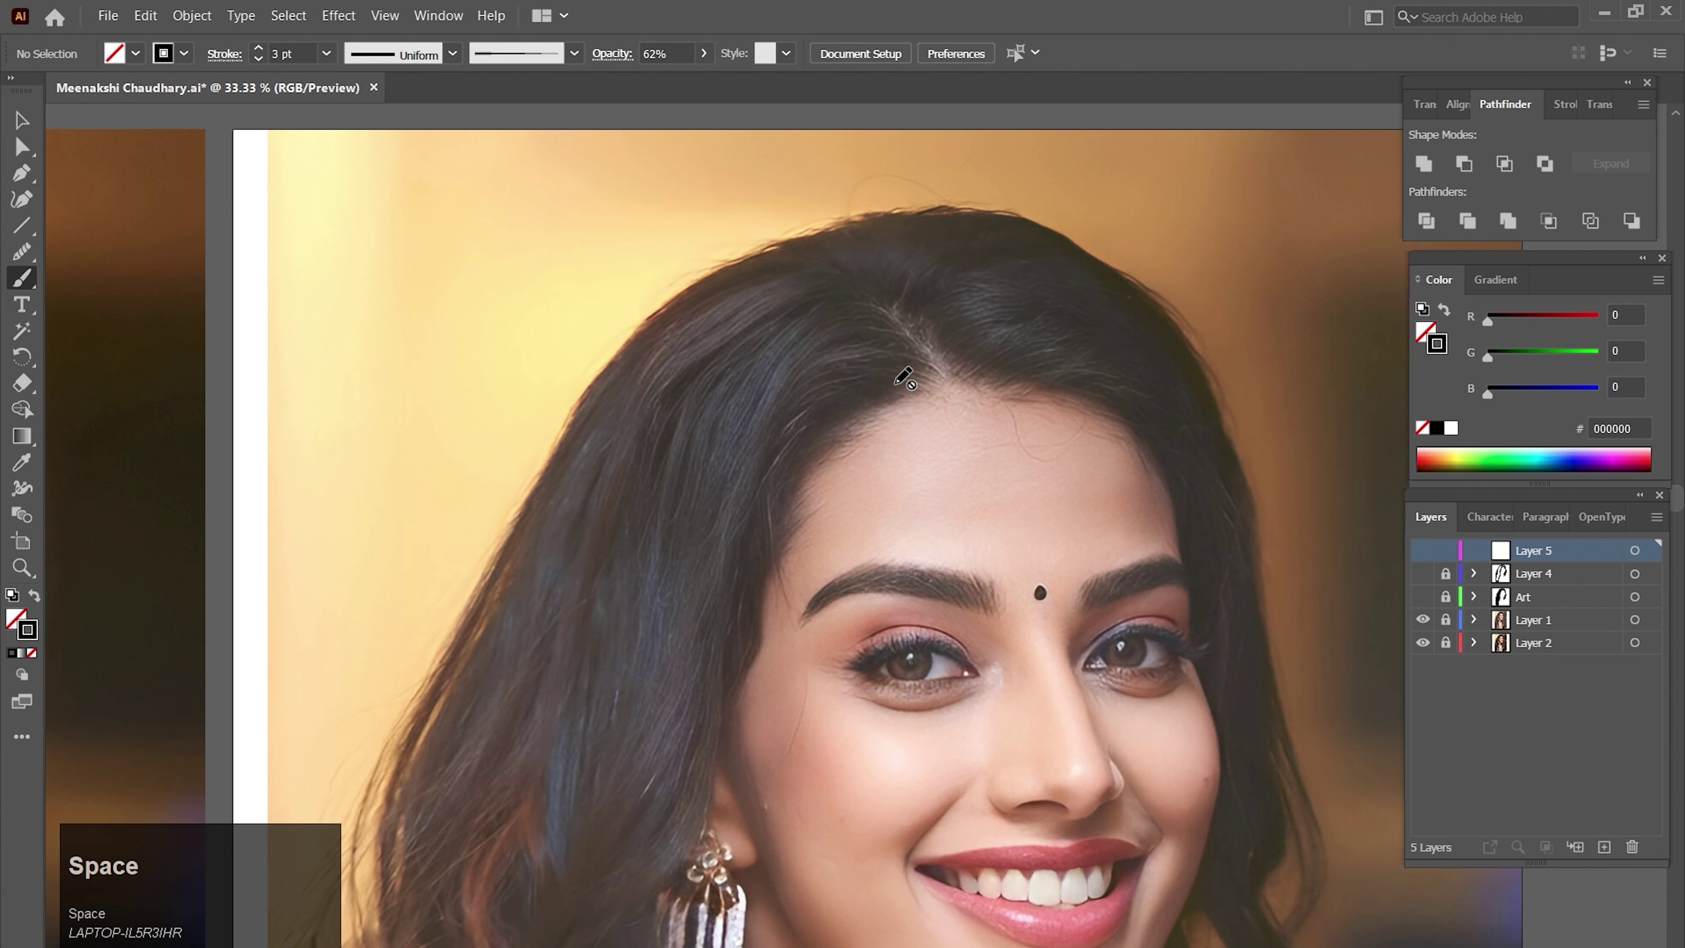
{"action": "left_click", "coordinate": [1426, 551]}
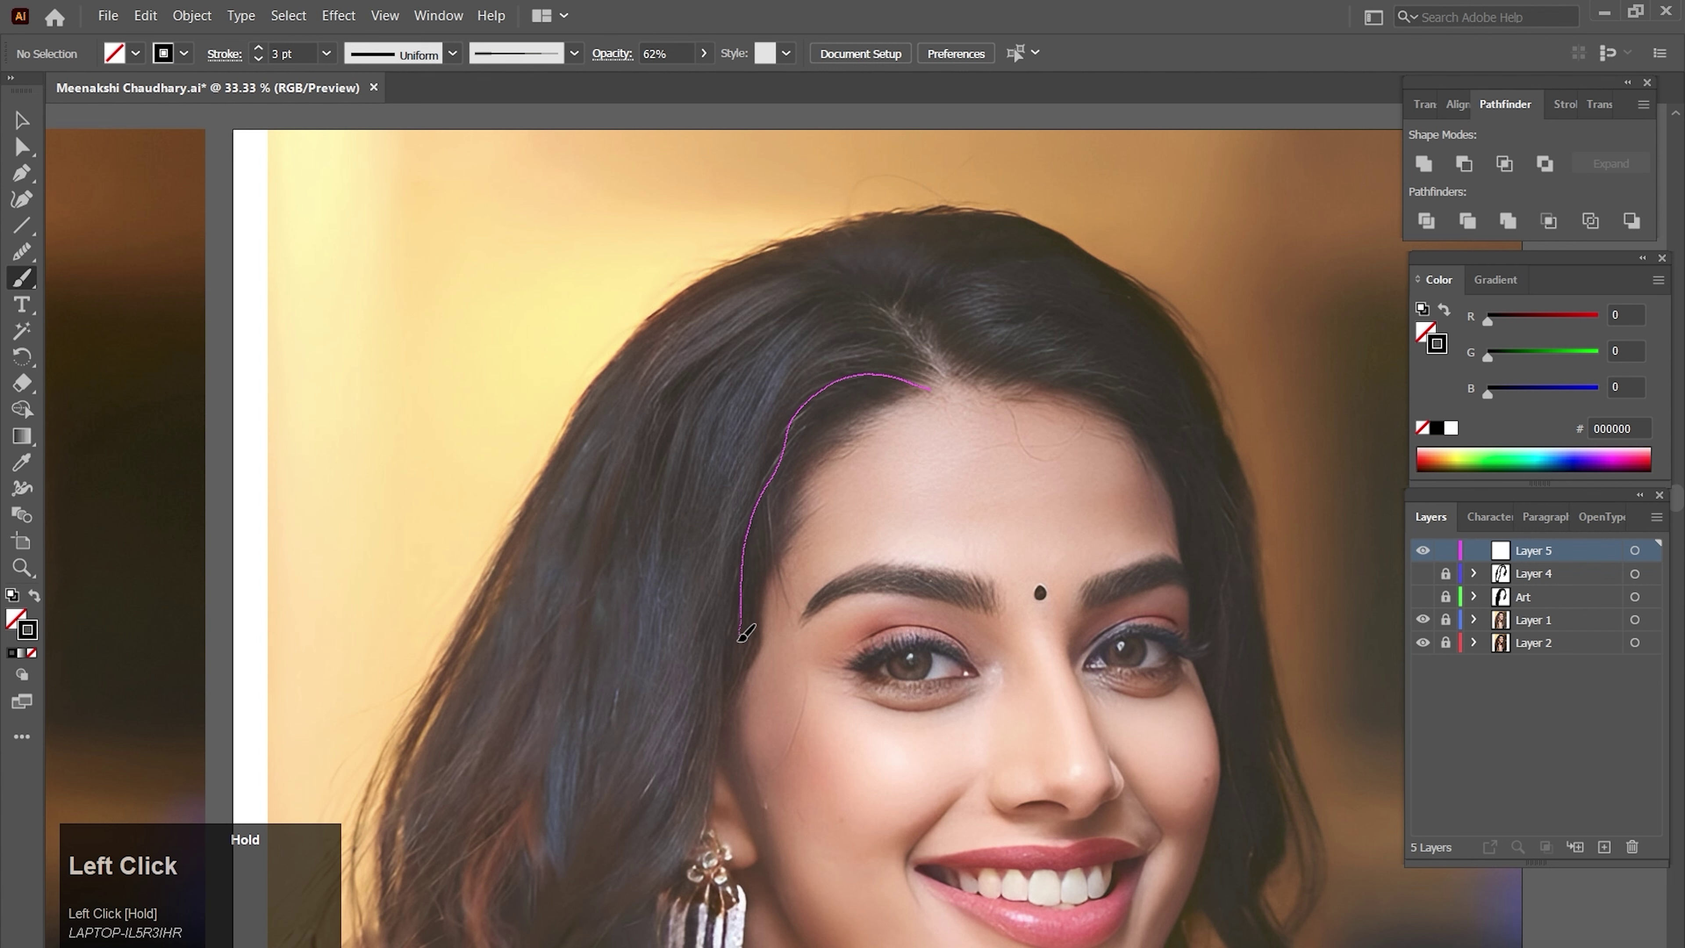
- Paint a strand along the left hairline from the parting to the temple and apply the brush tapered at both ends
{"action": "left_click_drag", "start_coordinate": [745, 634], "coordinate": [737, 653]}
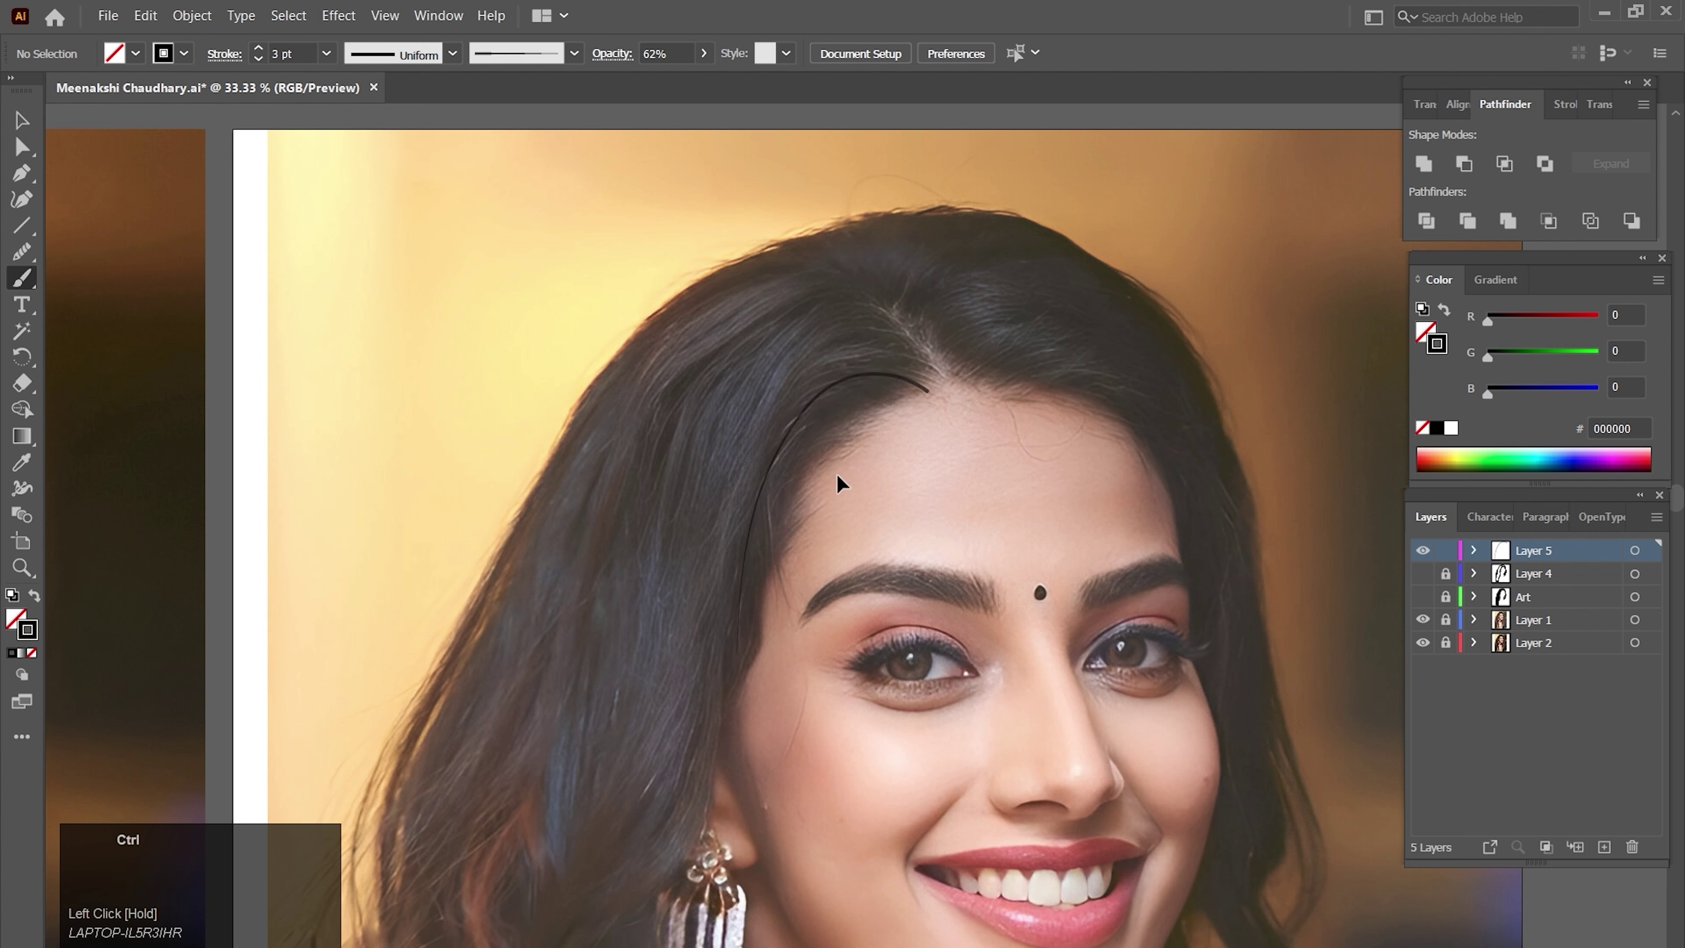
{"action": "left_click", "coordinate": [574, 57]}
{"action": "left_click", "coordinate": [553, 143]}
{"action": "left_click", "coordinate": [887, 472], "text": "ctrl"}
{"action": "left_click", "coordinate": [909, 381], "text": "ctrl"}
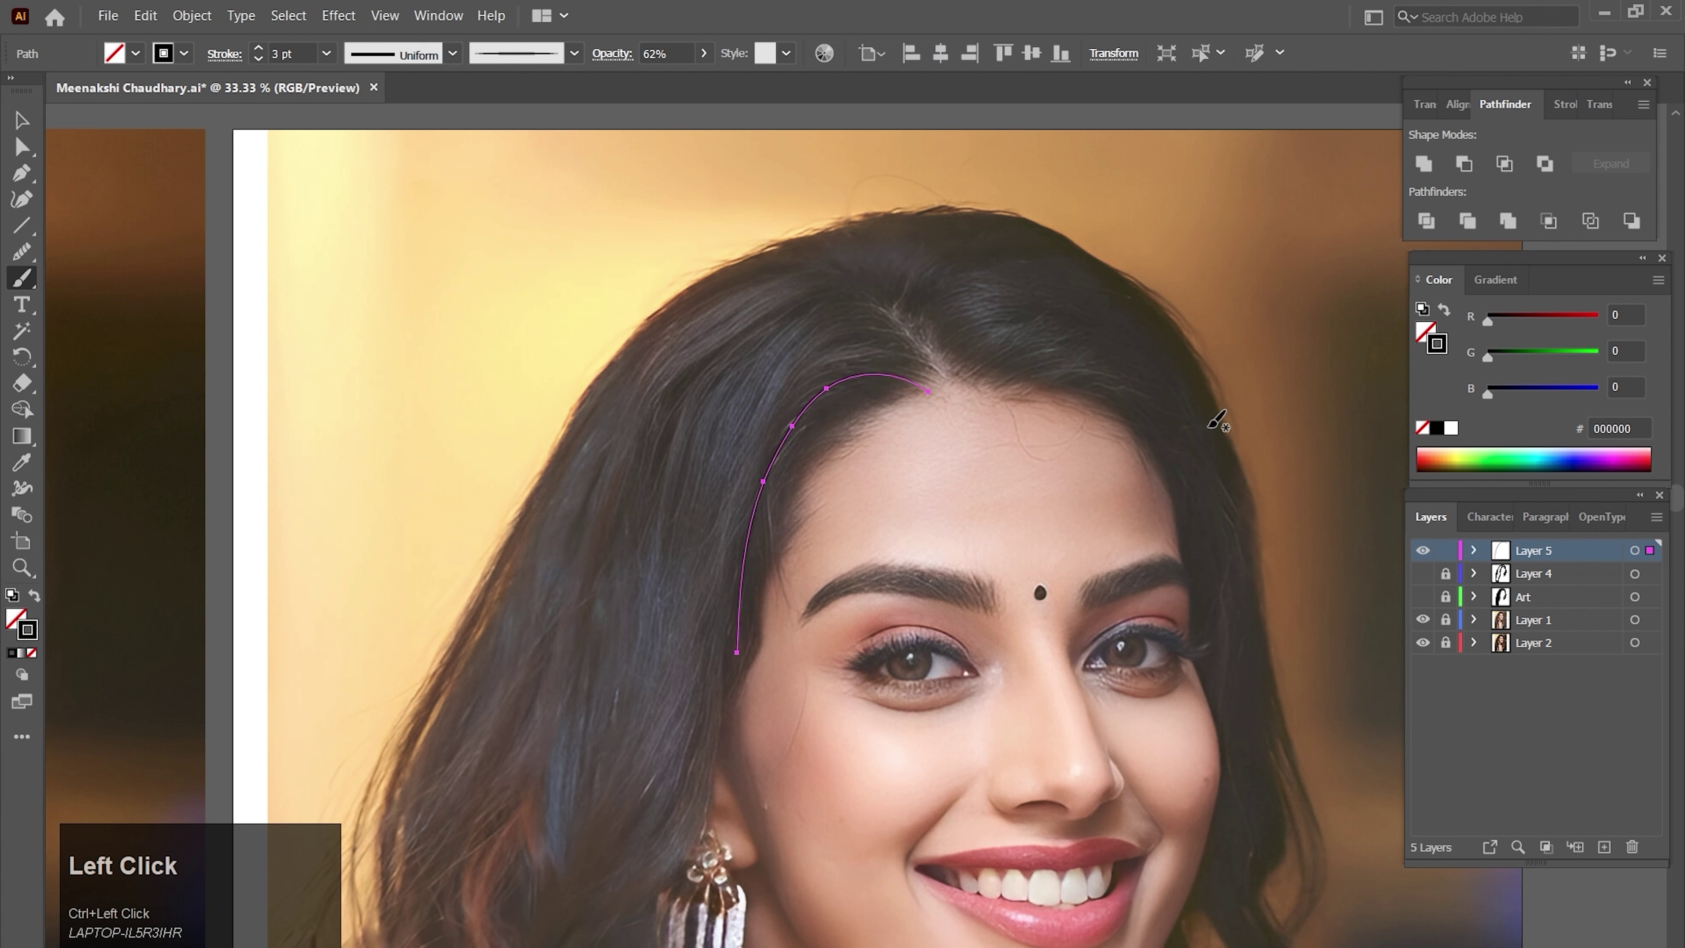
- Colour the hairline strand's stroke yellow with R 255, G 238, B 0 and set its weight to 2 pt
{"action": "left_click_drag", "start_coordinate": [1491, 357], "coordinate": [1559, 357]}
{"action": "mouse_move", "coordinate": [1489, 321]}
{"action": "left_mouse_down"}
{"action": "mouse_move", "coordinate": [1584, 321]}
{"action": "mouse_move", "coordinate": [1549, 357]}
{"action": "mouse_move", "coordinate": [1594, 357]}
{"action": "left_mouse_up"}
{"action": "left_click_drag", "start_coordinate": [1585, 320], "coordinate": [1599, 320]}
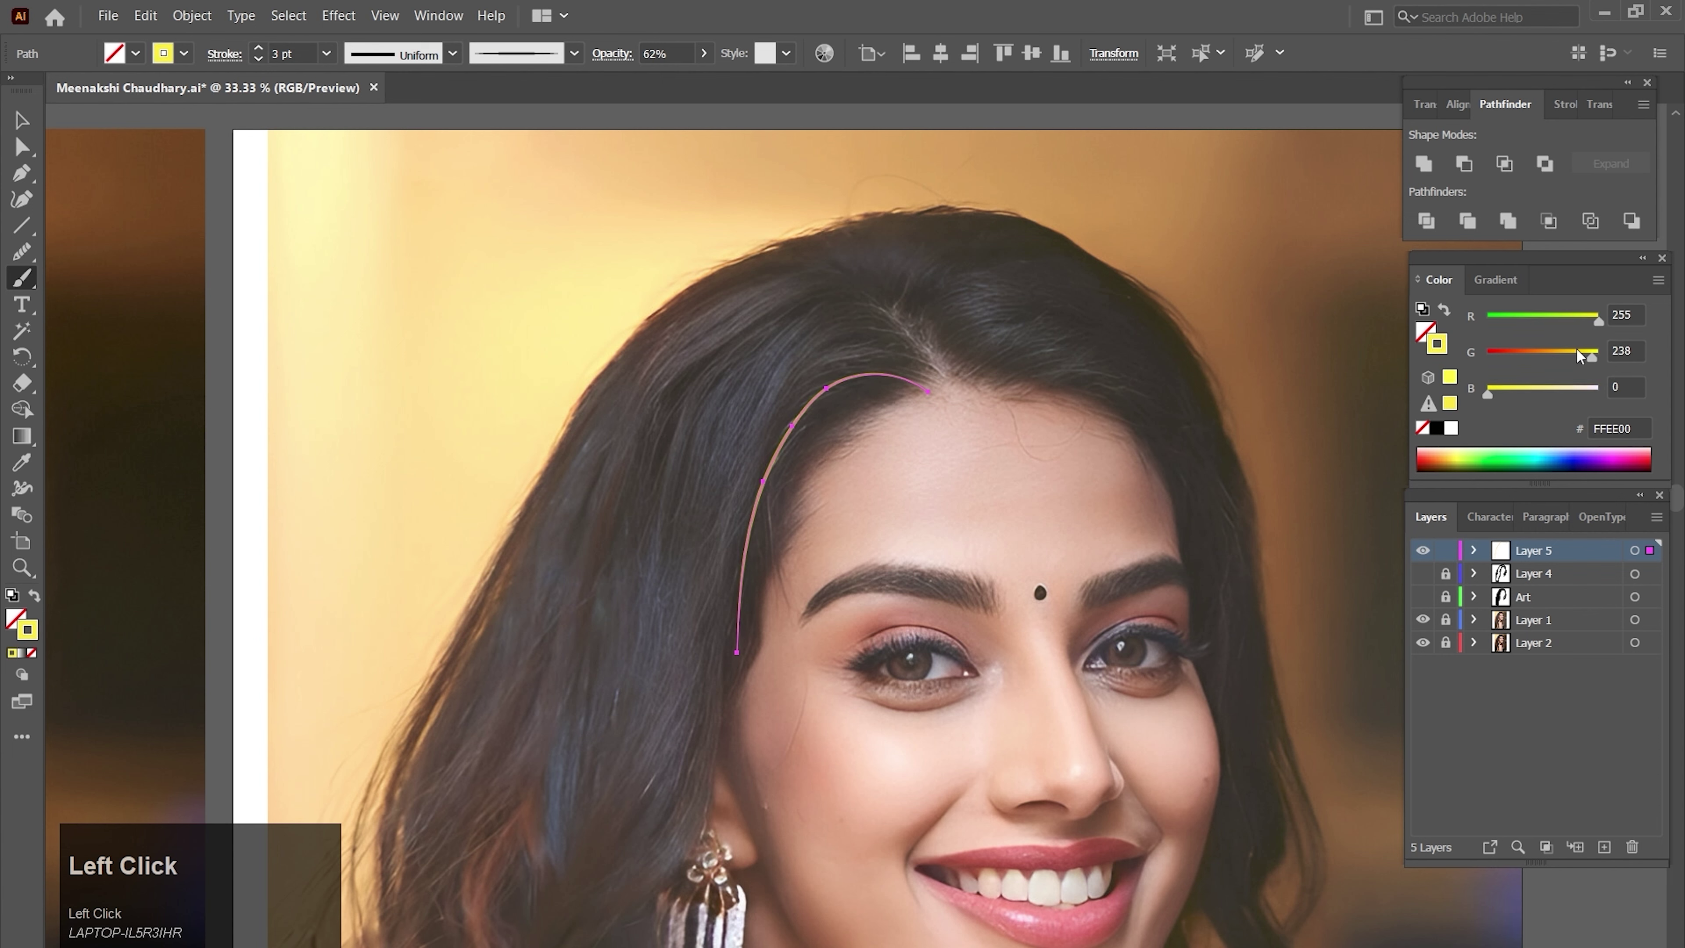
{"action": "left_click", "coordinate": [647, 317], "text": "ctrl"}
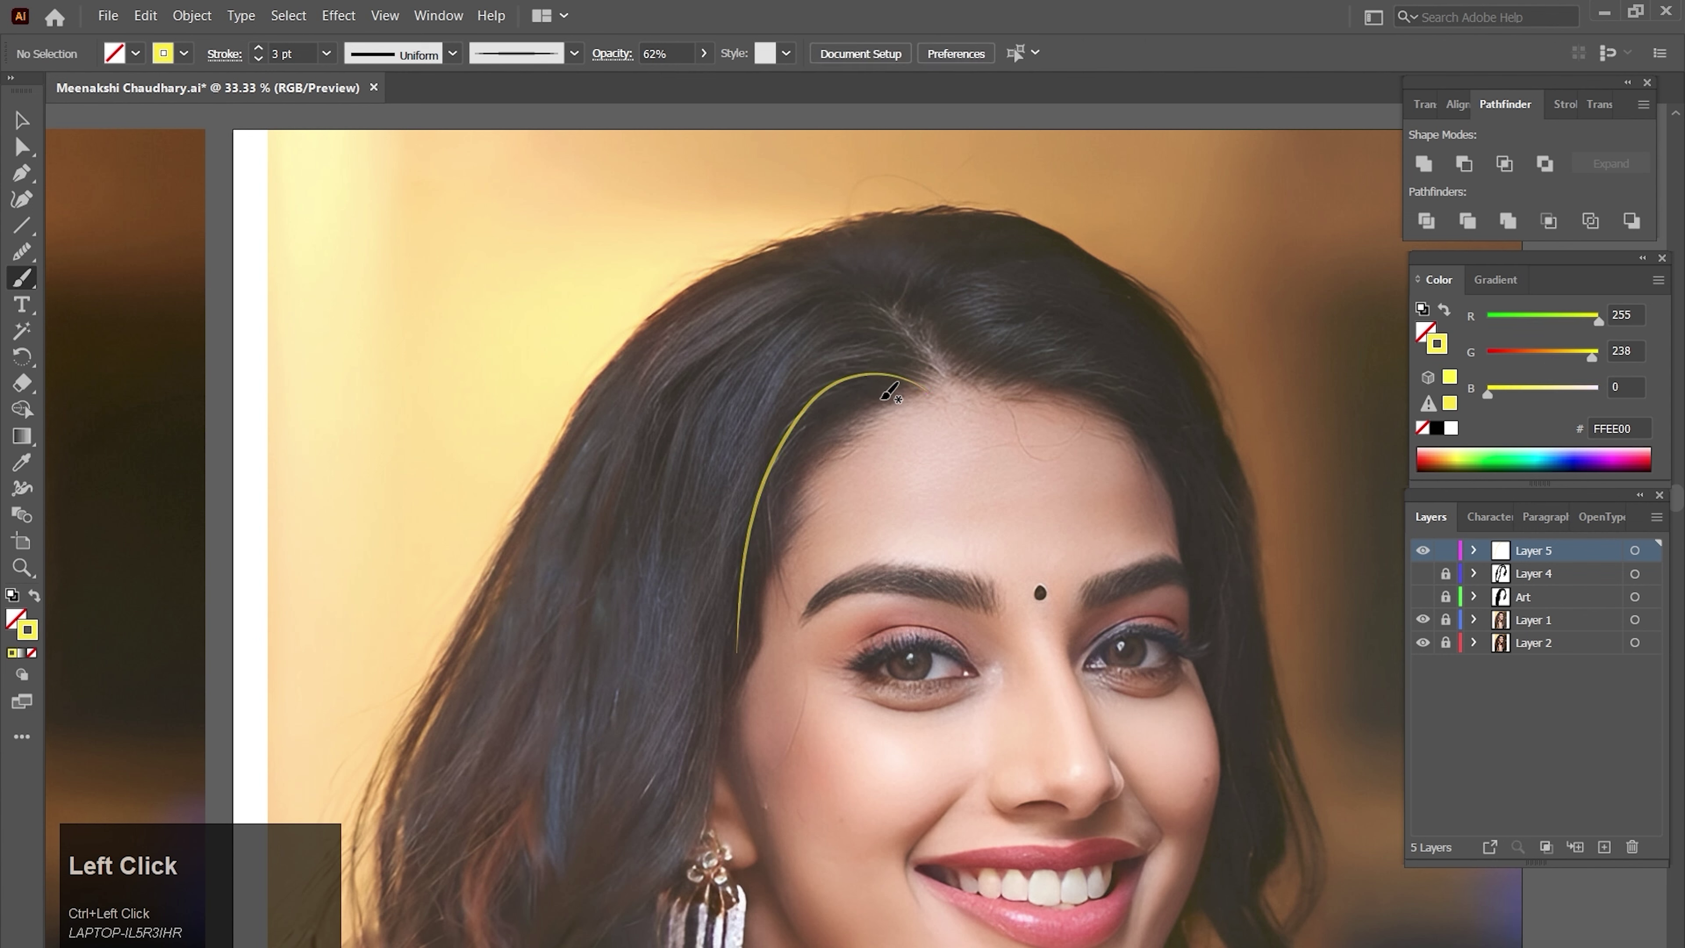
{"action": "left_click", "coordinate": [849, 425], "text": "ctrl"}
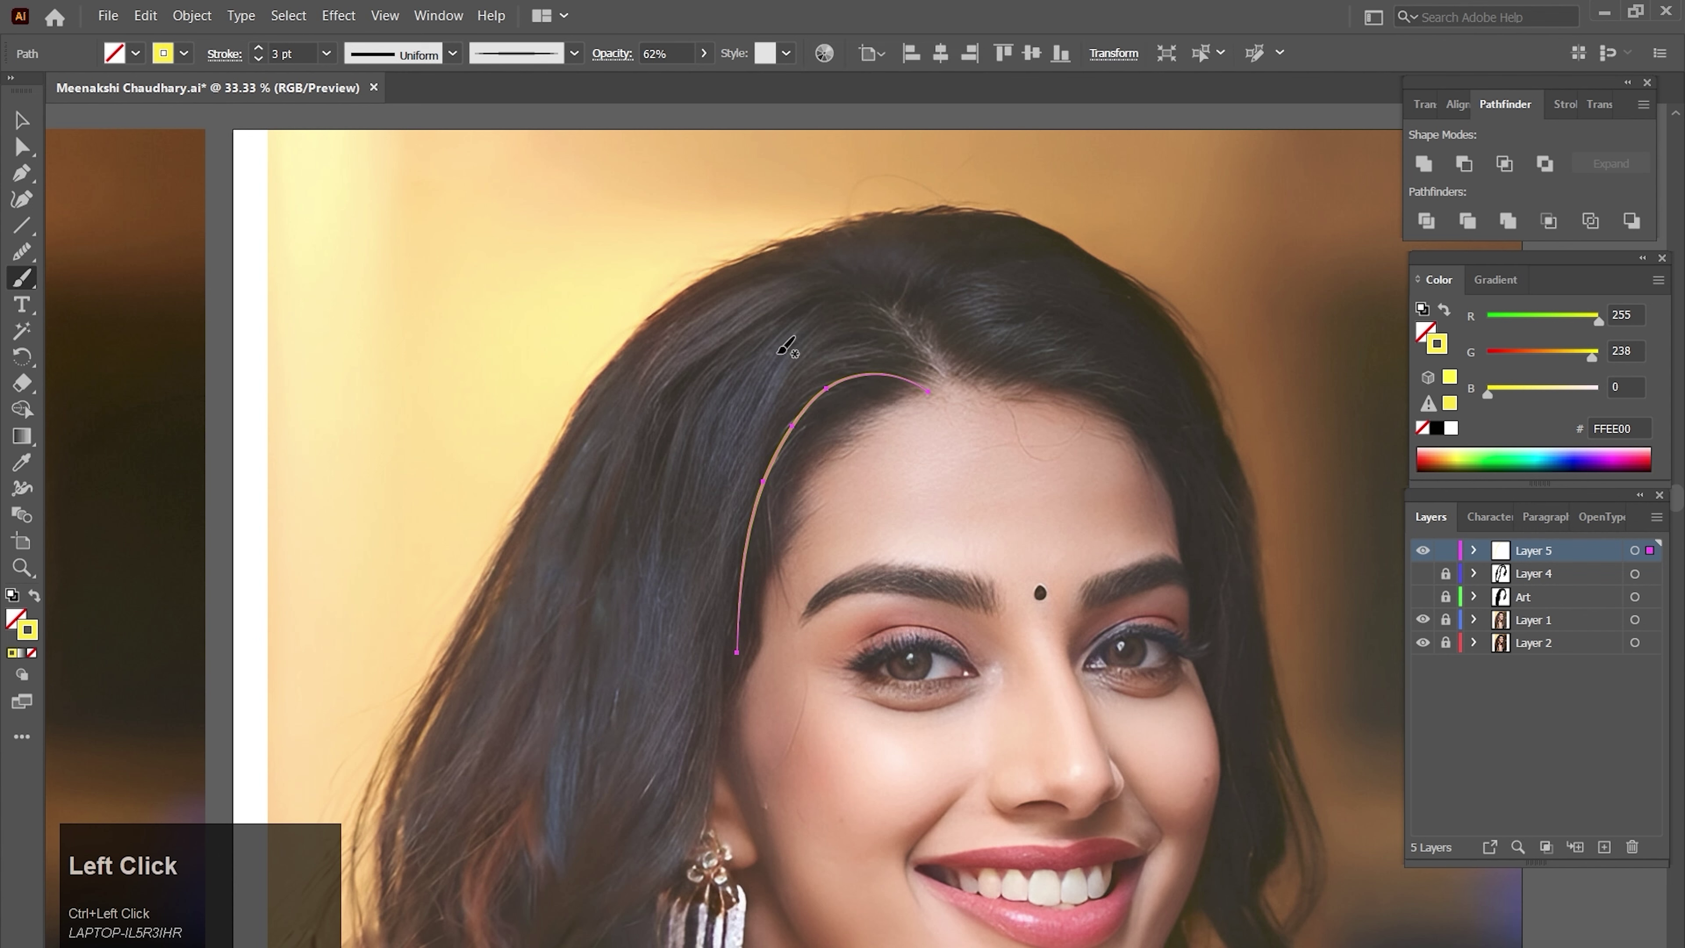
{"action": "left_click", "coordinate": [325, 53]}
{"action": "left_click", "coordinate": [358, 175]}
{"action": "left_click", "coordinate": [891, 397], "text": "ctrl"}
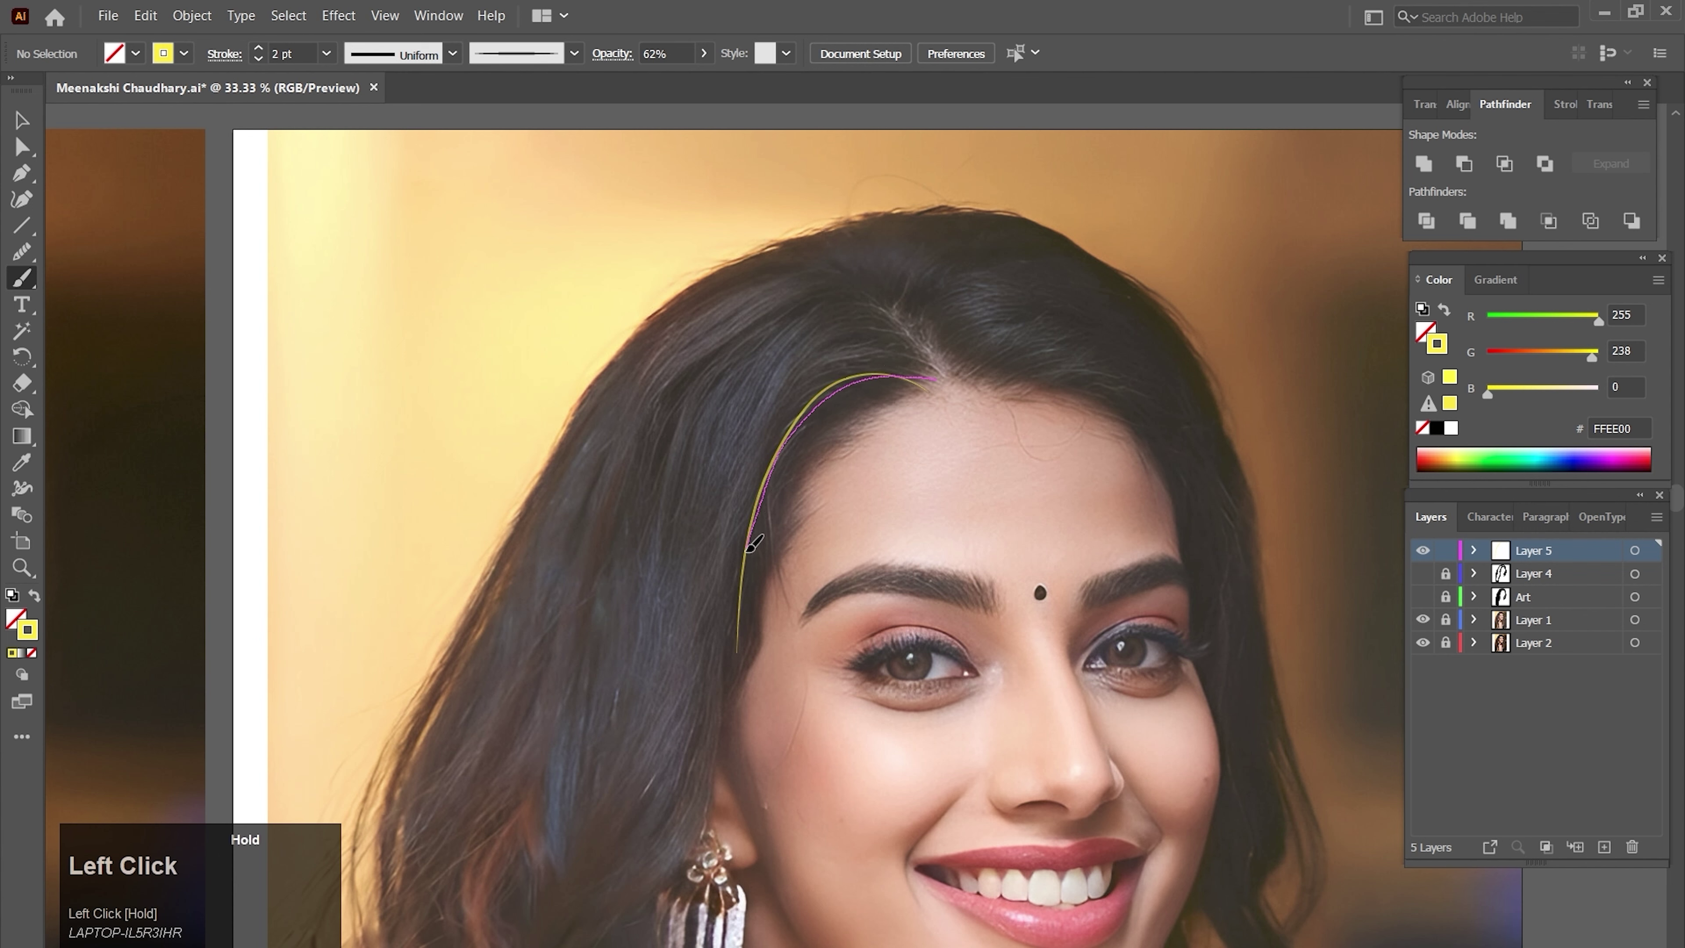
- Paint long yellow strands from the parting along the hairline, past the ear and into the curl below
{"action": "left_click_drag", "start_coordinate": [666, 875], "coordinate": [666, 875]}
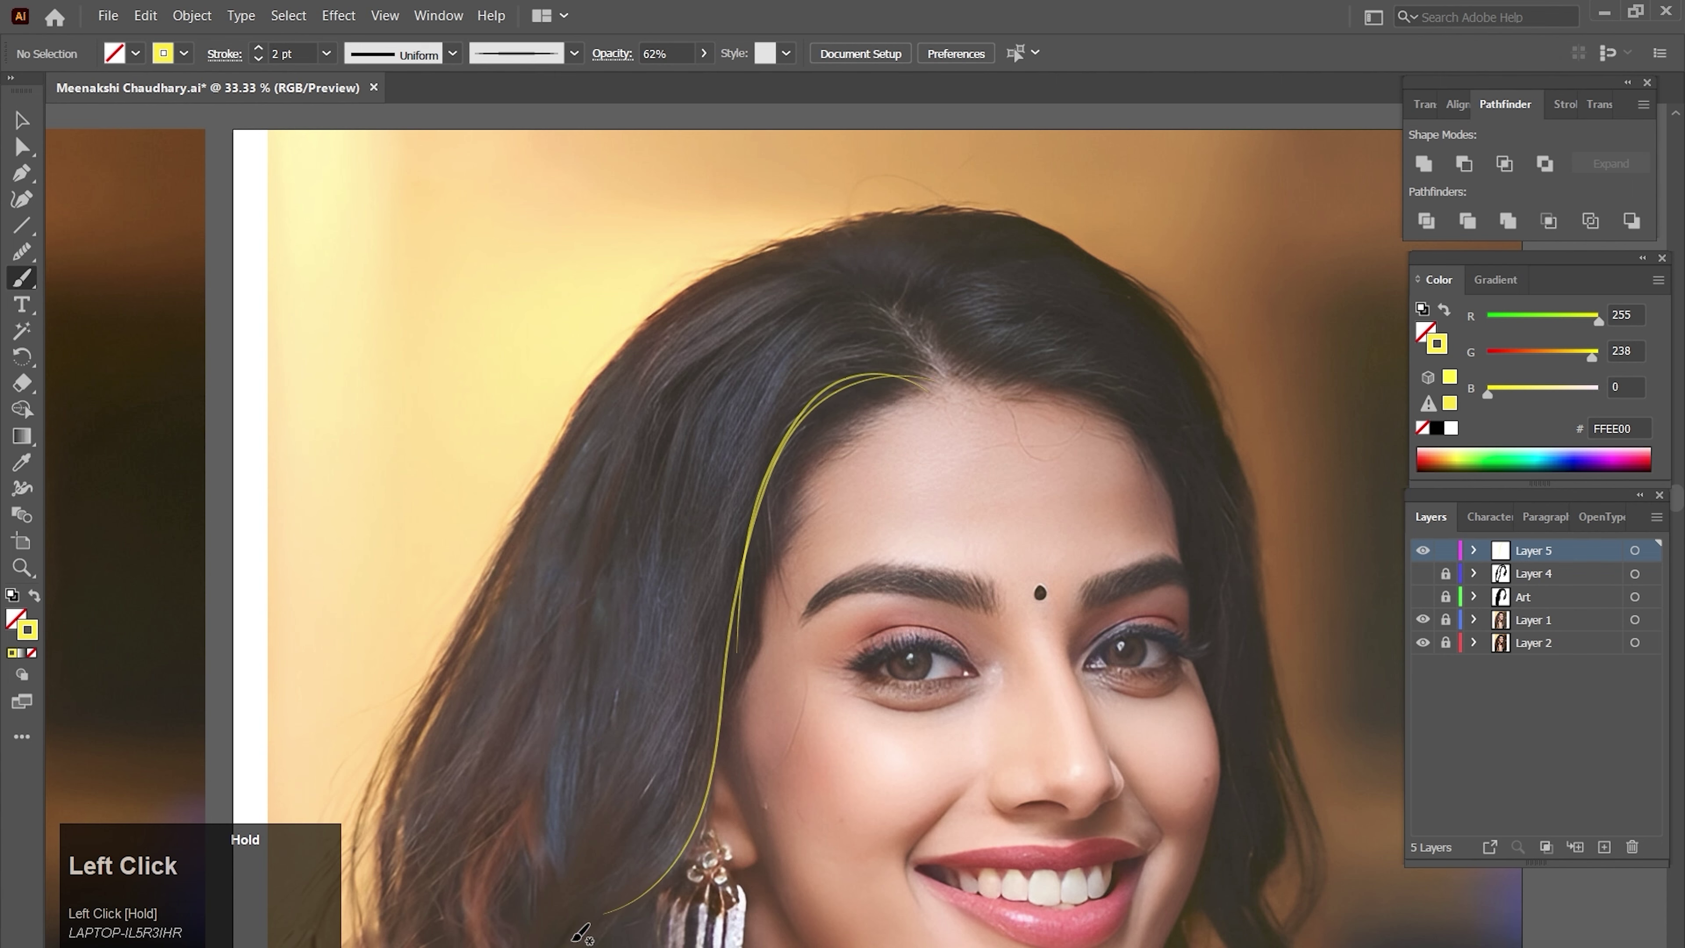
{"action": "key", "text": "ctrl+minus"}
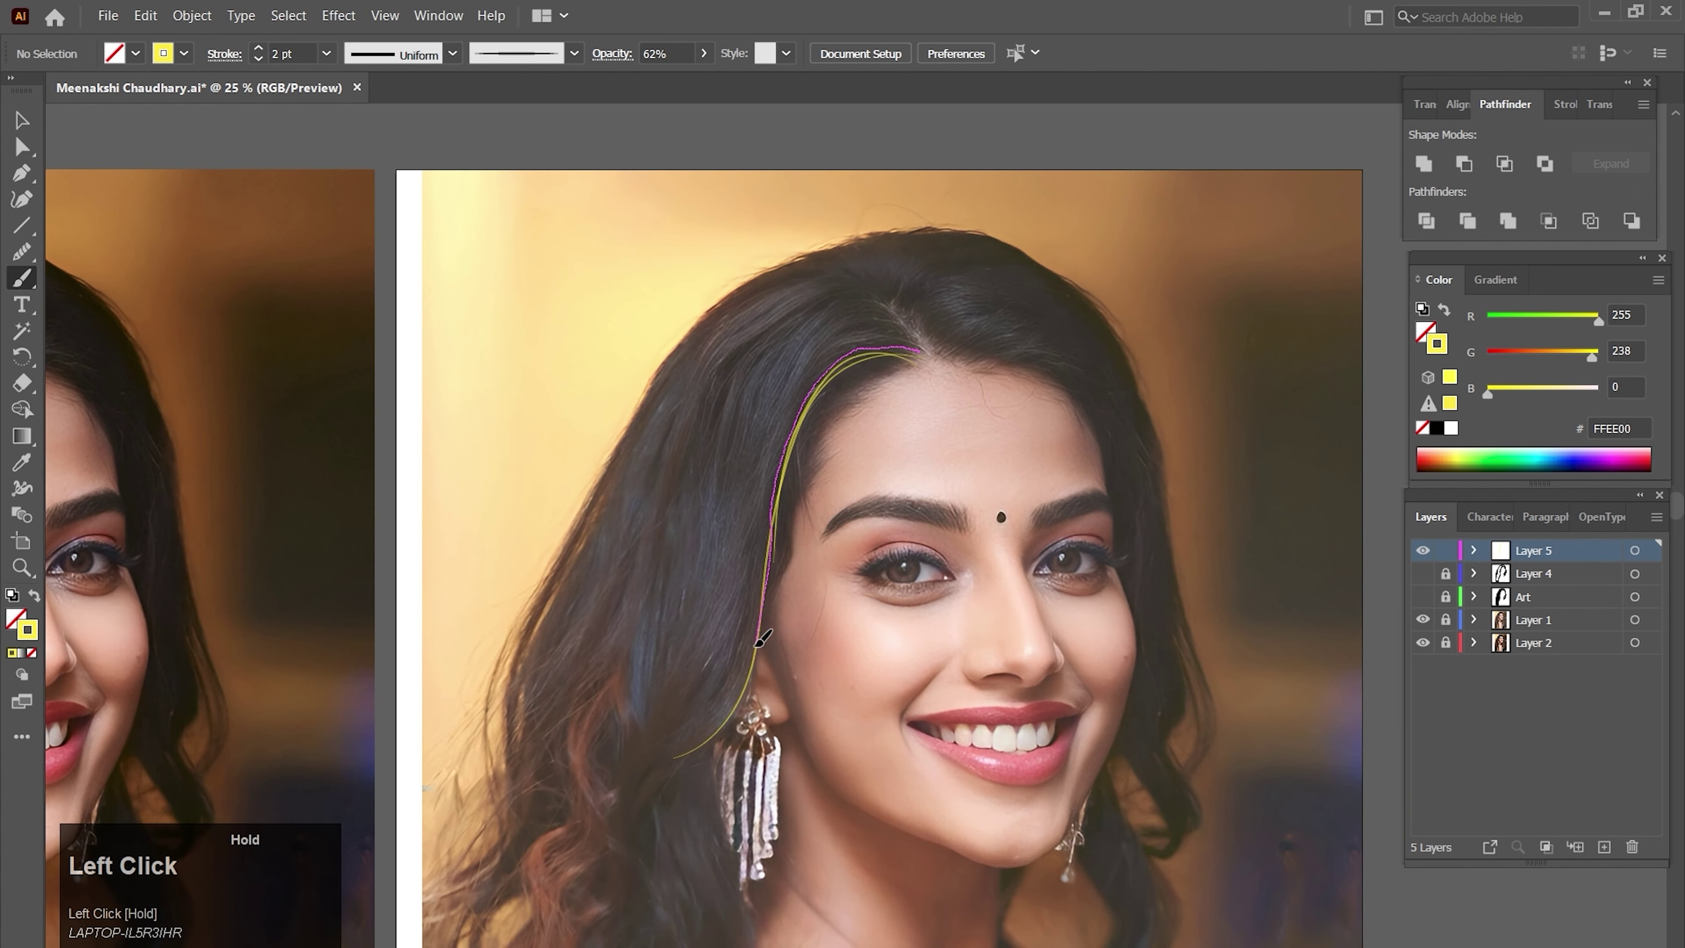
{"action": "mouse_move", "coordinate": [654, 794]}
{"action": "left_mouse_down"}
{"action": "mouse_move", "coordinate": [635, 829]}
{"action": "mouse_move", "coordinate": [676, 926]}
{"action": "left_mouse_up"}
{"action": "mouse_move", "coordinate": [912, 349]}
{"action": "left_mouse_down"}
{"action": "mouse_move", "coordinate": [867, 353]}
{"action": "mouse_move", "coordinate": [648, 863]}
{"action": "mouse_move", "coordinate": [781, 424]}
{"action": "left_mouse_up"}
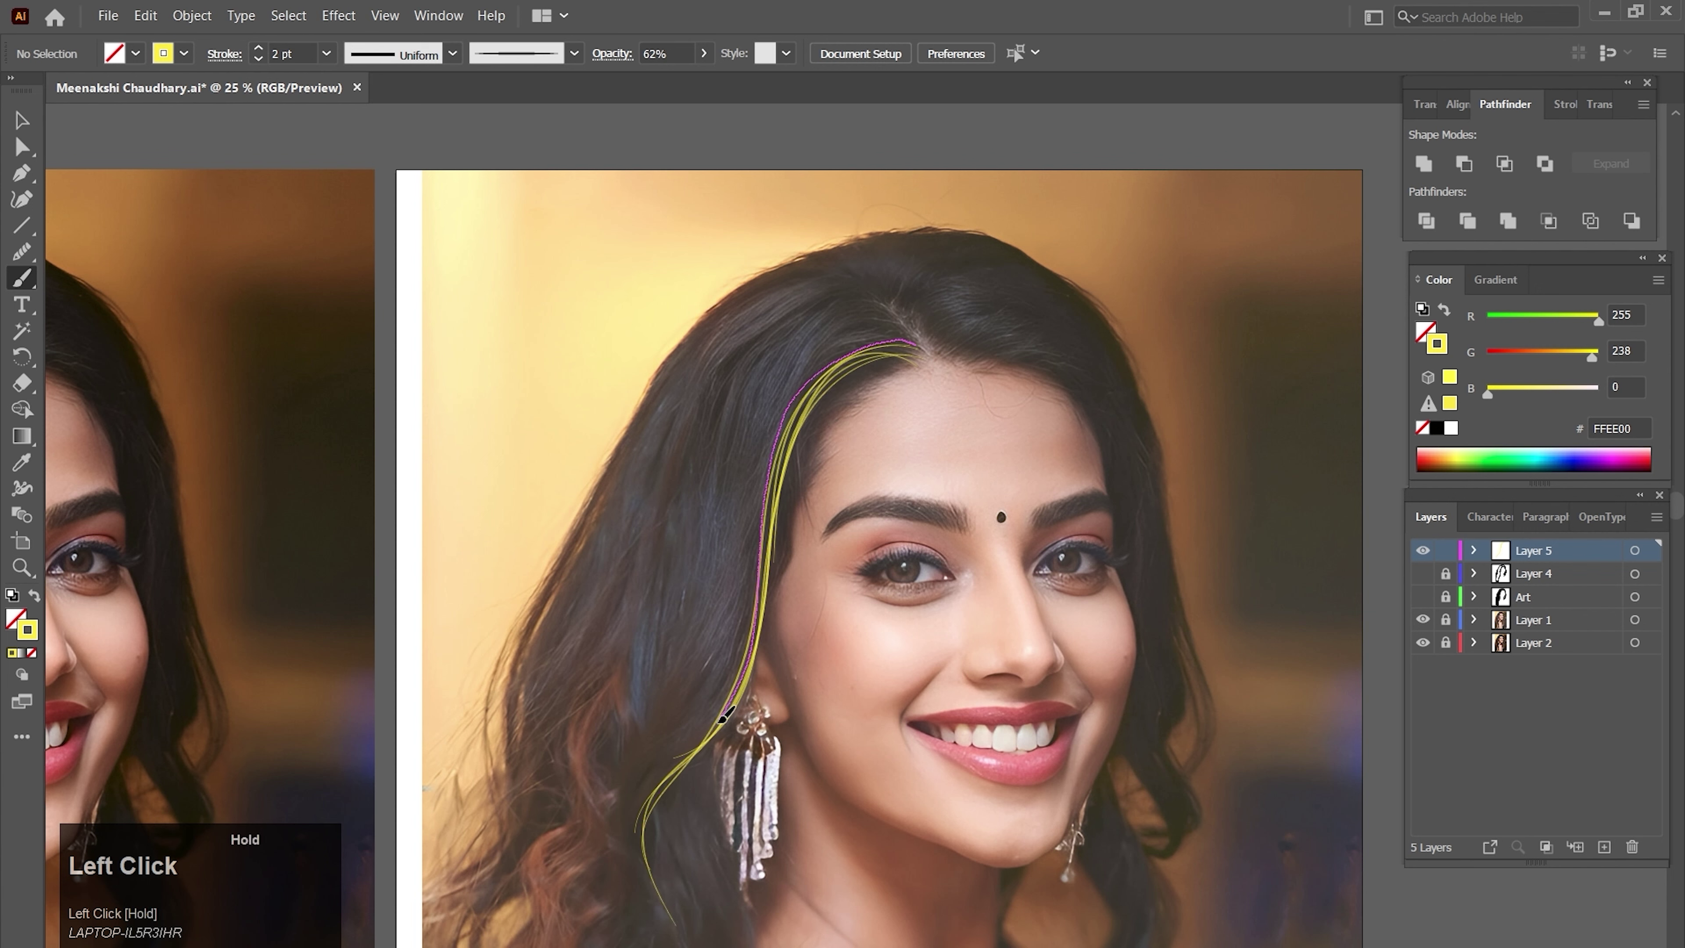
{"action": "left_click_drag", "start_coordinate": [680, 930], "coordinate": [679, 931]}
- Add parallel yellow strands along the outer side of the lock from the parting to below the ear
{"action": "left_click_drag", "start_coordinate": [915, 343], "coordinate": [886, 342]}
{"action": "mouse_move", "coordinate": [758, 604]}
{"action": "left_mouse_down"}
{"action": "mouse_move", "coordinate": [706, 739]}
{"action": "mouse_move", "coordinate": [661, 778]}
{"action": "left_mouse_up"}
{"action": "left_click_drag", "start_coordinate": [916, 342], "coordinate": [751, 602]}
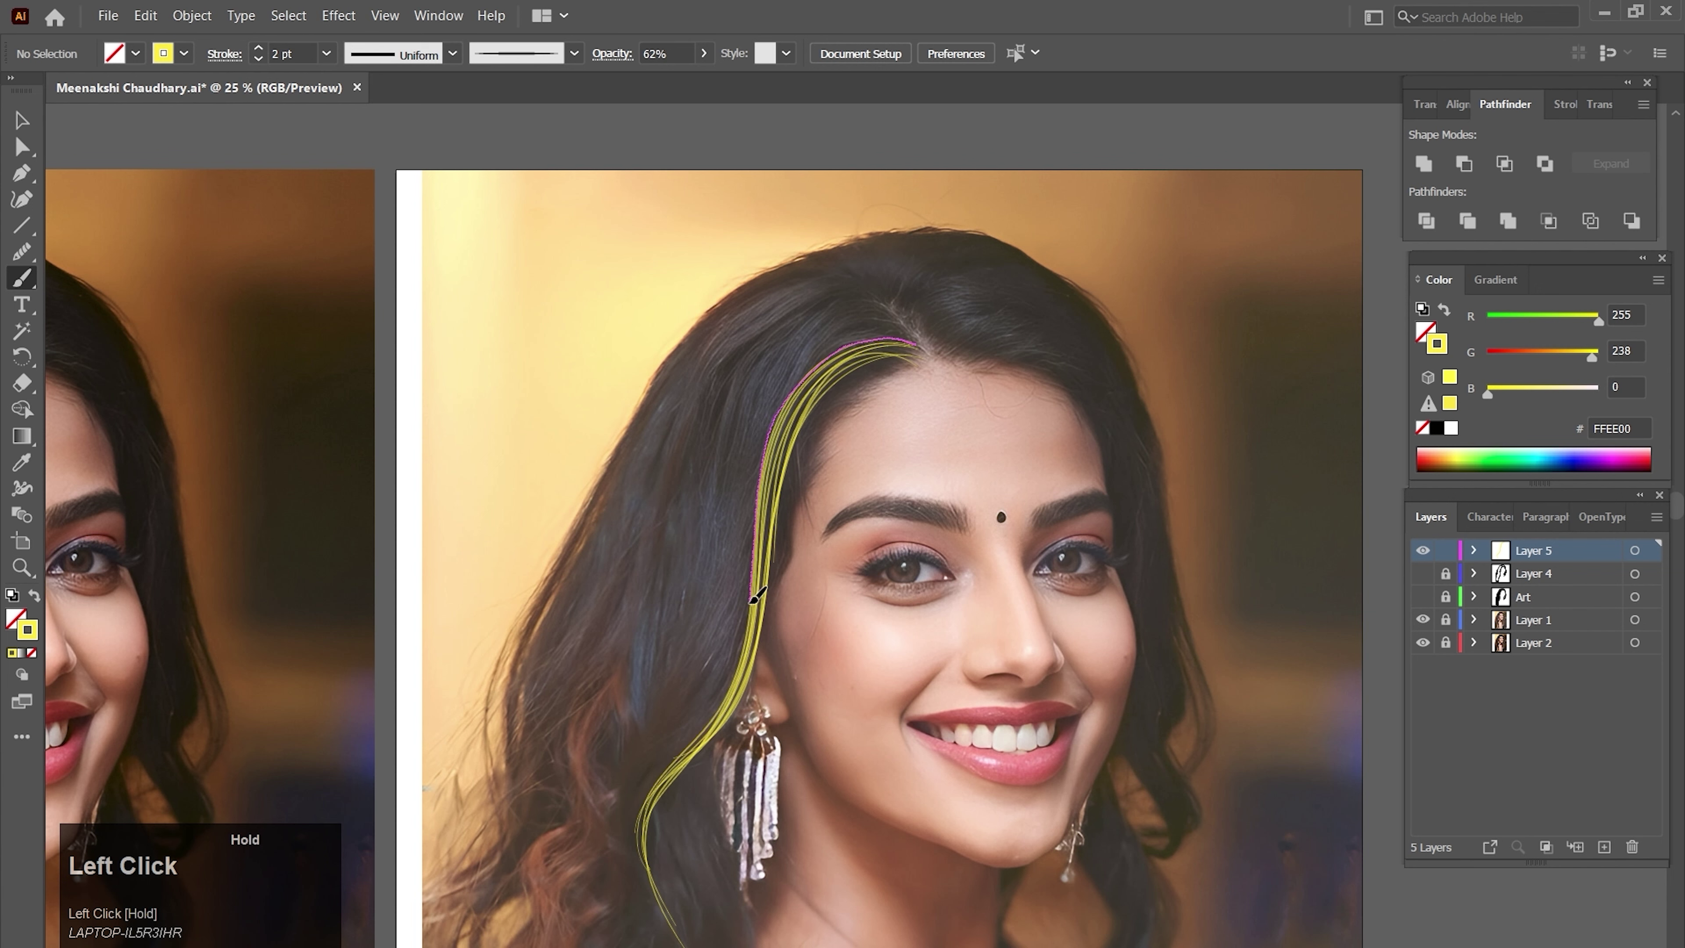
{"action": "left_click_drag", "start_coordinate": [645, 856], "coordinate": [644, 858]}
{"action": "left_click_drag", "start_coordinate": [910, 337], "coordinate": [866, 339]}
{"action": "left_click_drag", "start_coordinate": [752, 602], "coordinate": [706, 741]}
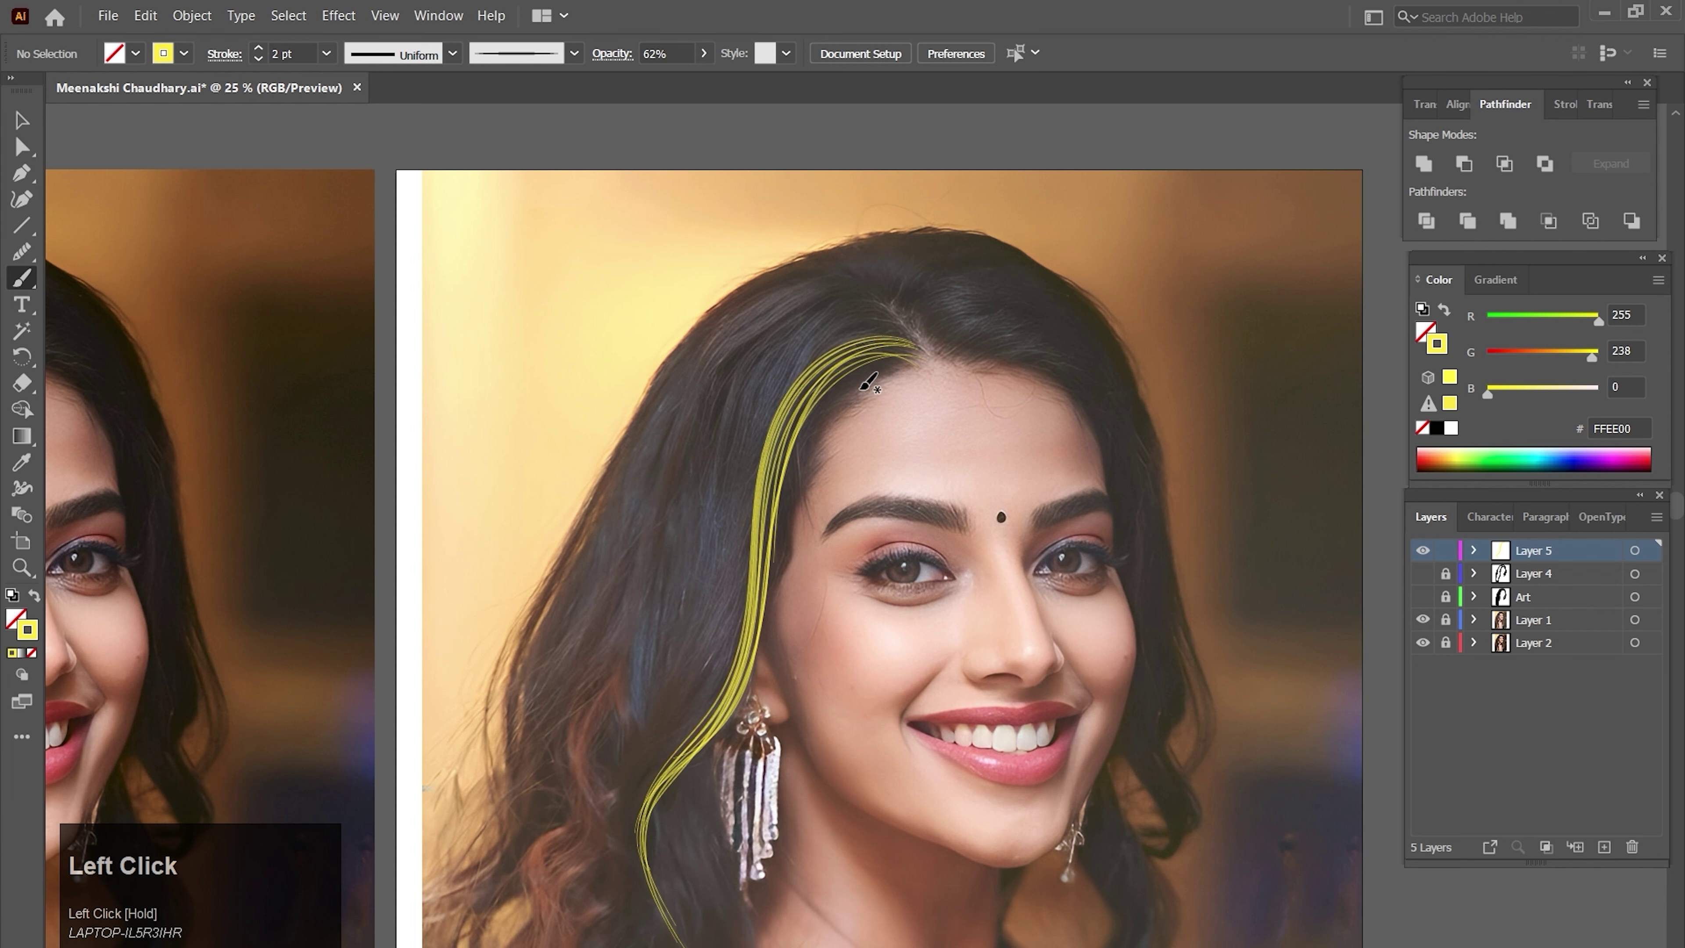
- Fill the gaps inside the yellow lock with more strands following its curve
{"action": "left_click_drag", "start_coordinate": [755, 490], "coordinate": [711, 695]}
{"action": "left_click_drag", "start_coordinate": [922, 348], "coordinate": [763, 510]}
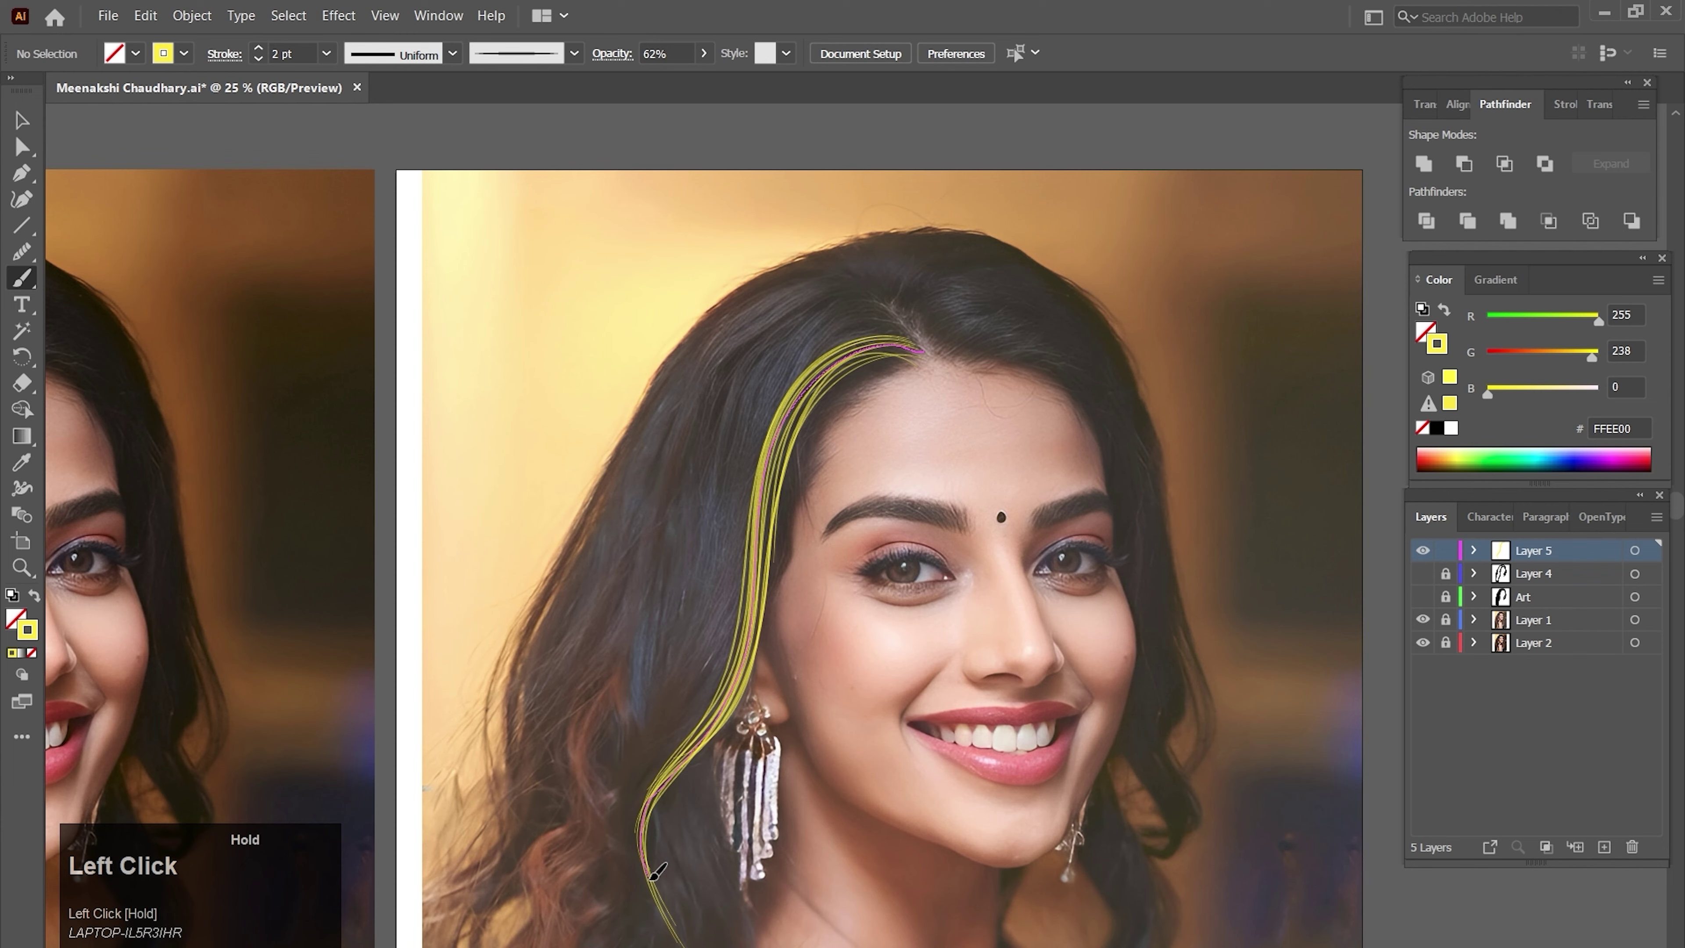
{"action": "left_click_drag", "start_coordinate": [657, 871], "coordinate": [661, 878]}
{"action": "scroll", "coordinate": [914, 247], "scroll_direction": "down", "scroll_amount": 3}
{"action": "left_click_drag", "start_coordinate": [753, 421], "coordinate": [630, 744]}
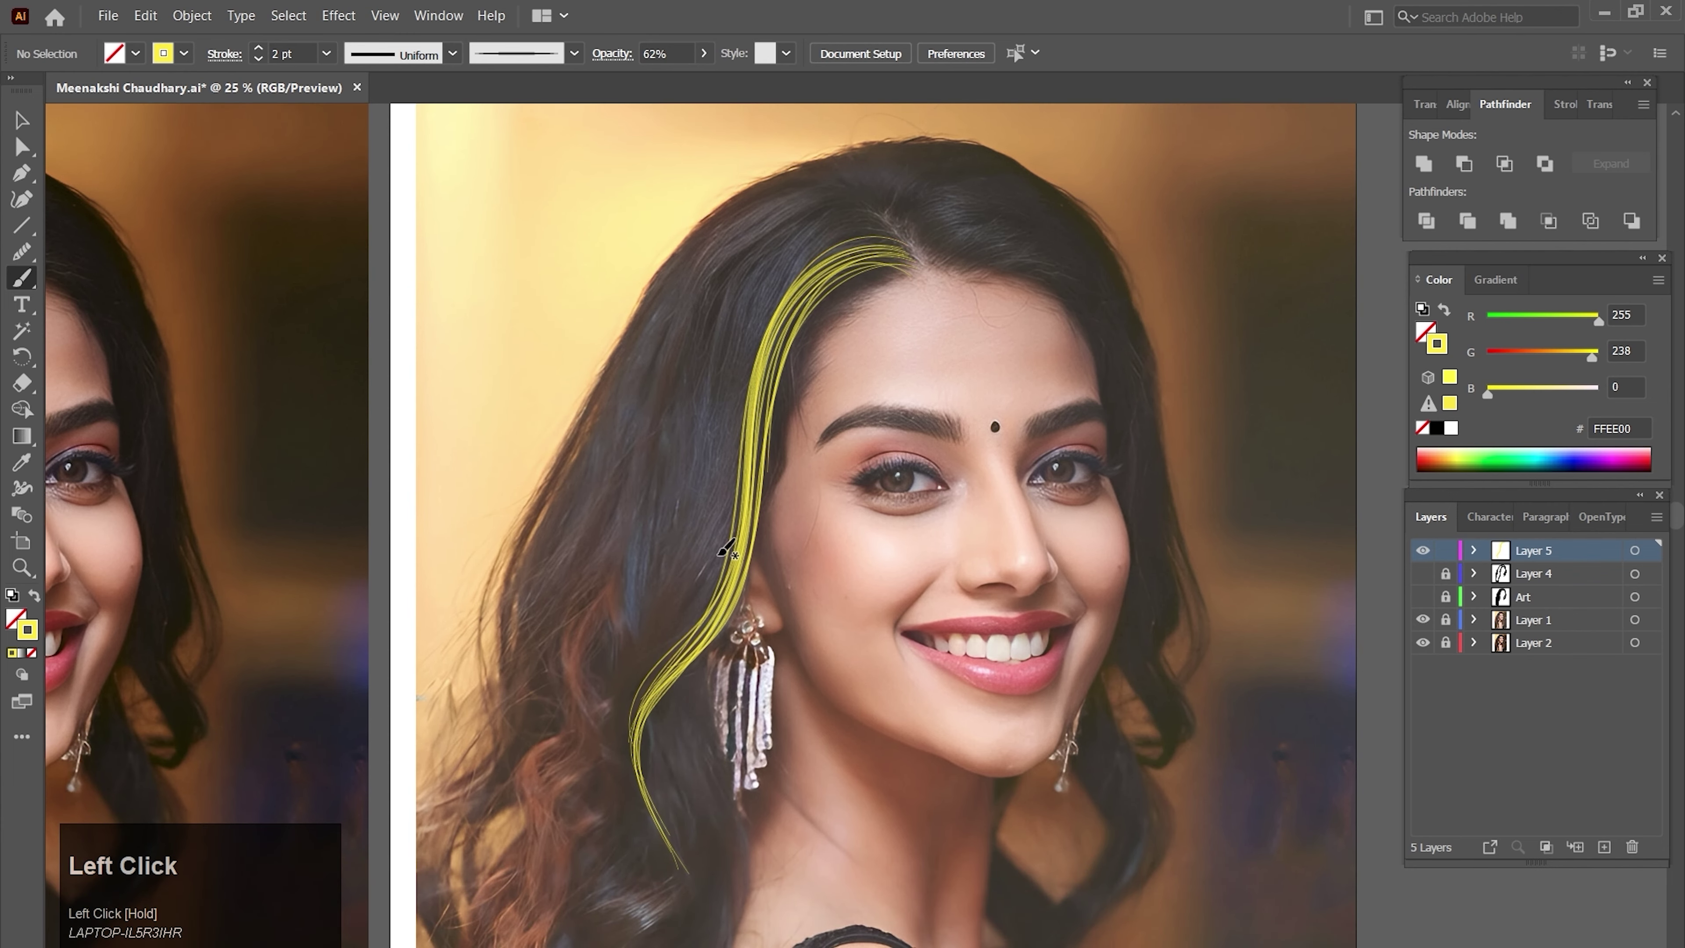
- Widen the yellow lock away from the face with further strands from the parting to ear level
{"action": "mouse_move", "coordinate": [909, 251]}
{"action": "left_mouse_down"}
{"action": "mouse_move", "coordinate": [748, 428]}
{"action": "mouse_move", "coordinate": [633, 734]}
{"action": "left_mouse_up"}
{"action": "left_click_drag", "start_coordinate": [729, 561], "coordinate": [728, 564]}
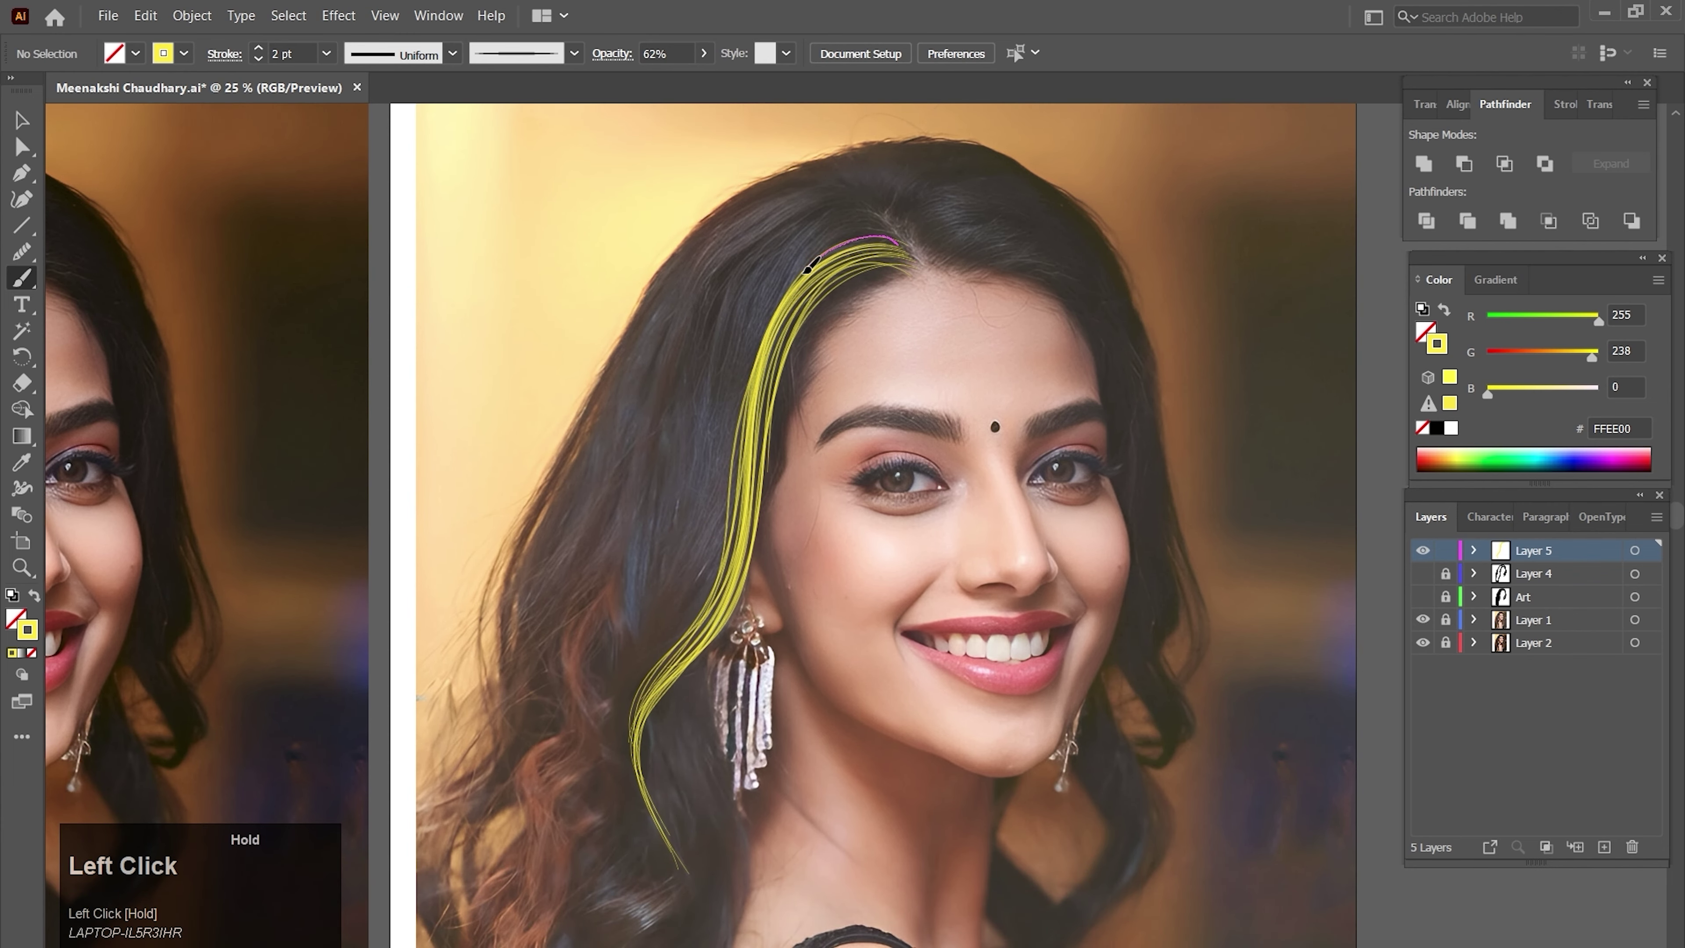
{"action": "left_click_drag", "start_coordinate": [729, 467], "coordinate": [700, 615]}
{"action": "left_click_drag", "start_coordinate": [899, 239], "coordinate": [699, 615]}
{"action": "mouse_move", "coordinate": [903, 236]}
{"action": "left_mouse_down"}
{"action": "mouse_move", "coordinate": [819, 246]}
{"action": "mouse_move", "coordinate": [705, 607]}
{"action": "left_mouse_up"}
{"action": "left_click_drag", "start_coordinate": [735, 425], "coordinate": [730, 430]}
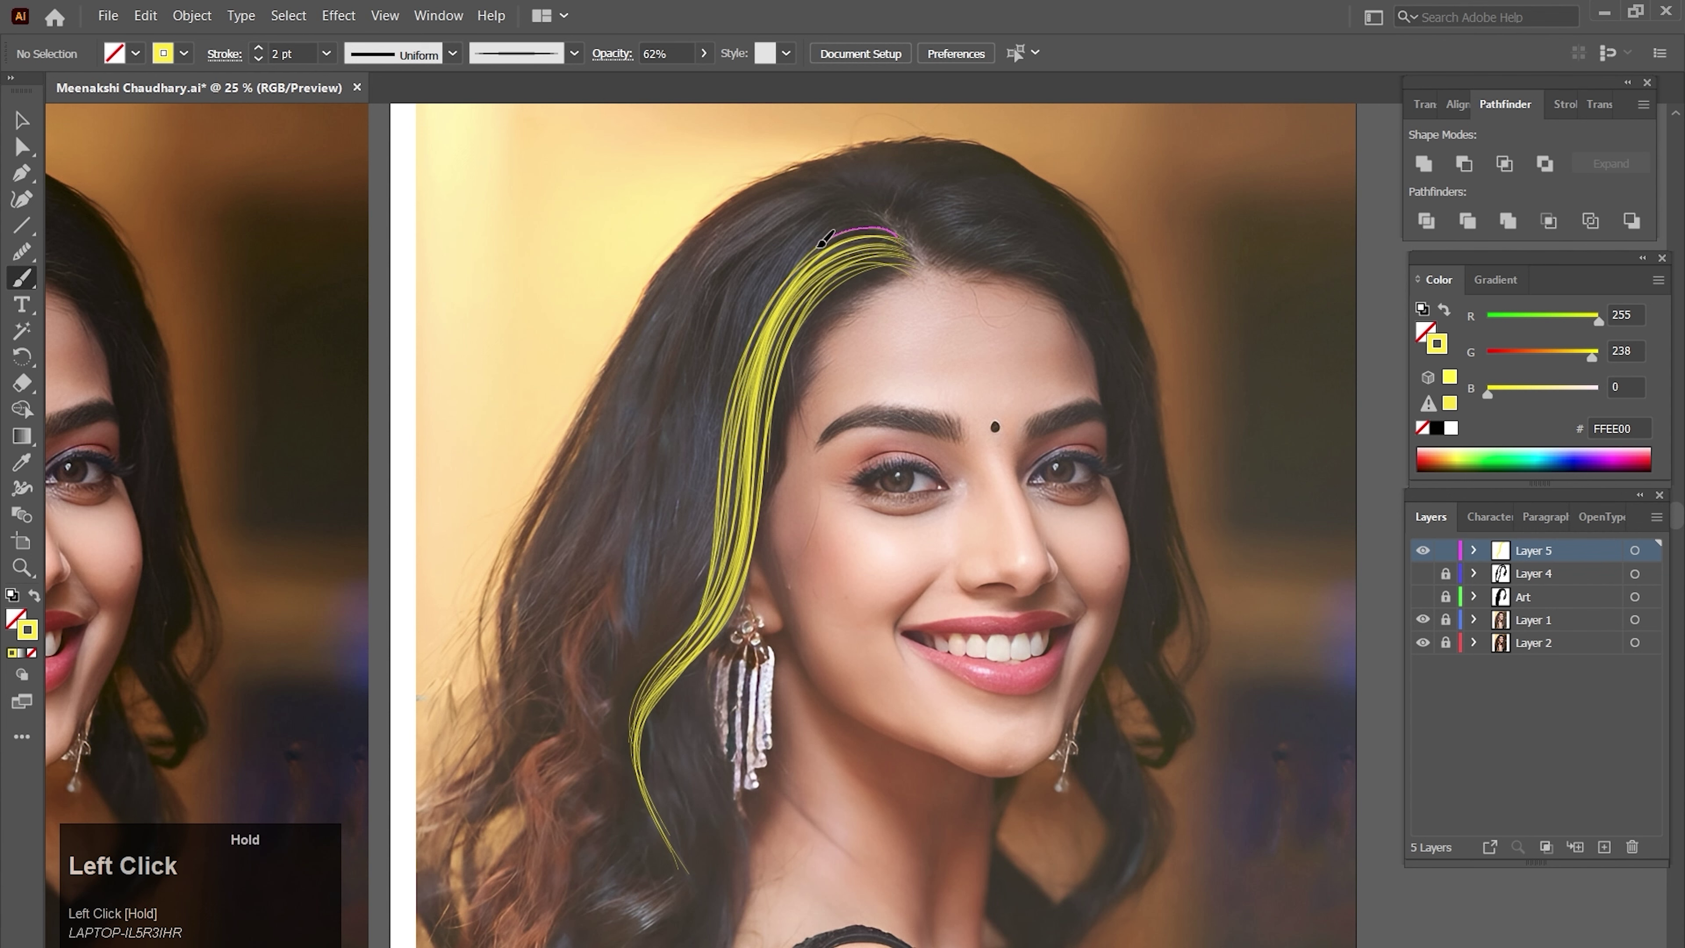
{"action": "left_click_drag", "start_coordinate": [736, 357], "coordinate": [735, 360]}
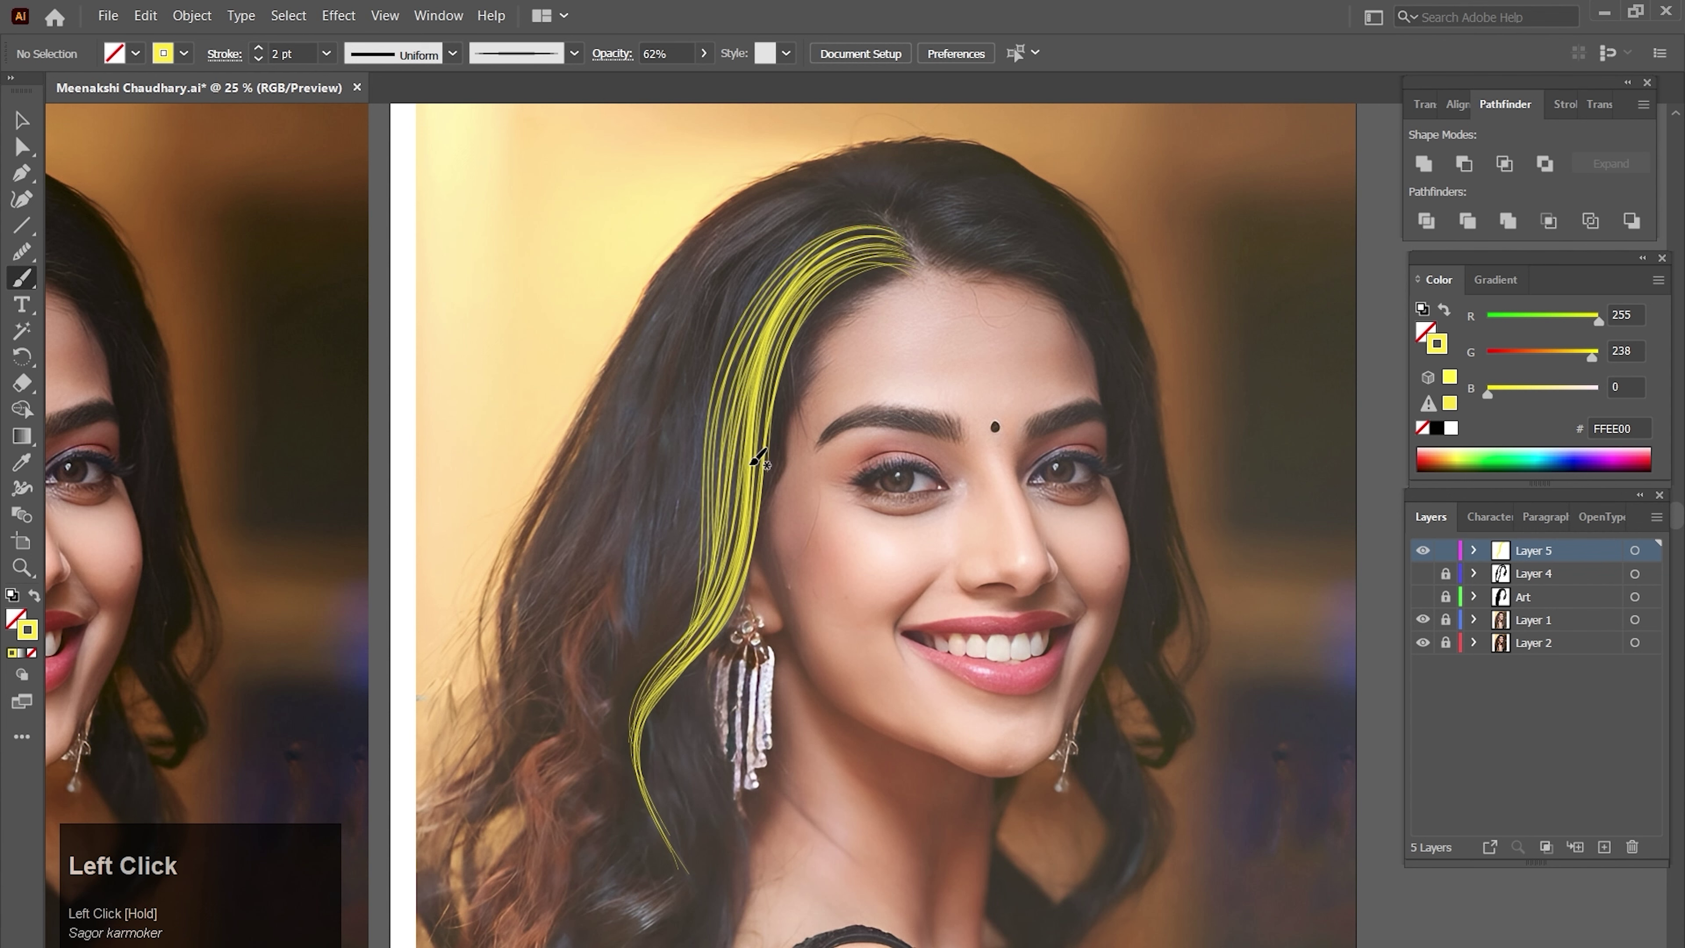
- Thicken the yellow lock beside the face with extra strands between the parting and the ear
{"action": "mouse_move", "coordinate": [890, 237]}
{"action": "left_mouse_down"}
{"action": "mouse_move", "coordinate": [719, 542]}
{"action": "mouse_move", "coordinate": [725, 582]}
{"action": "left_mouse_up"}
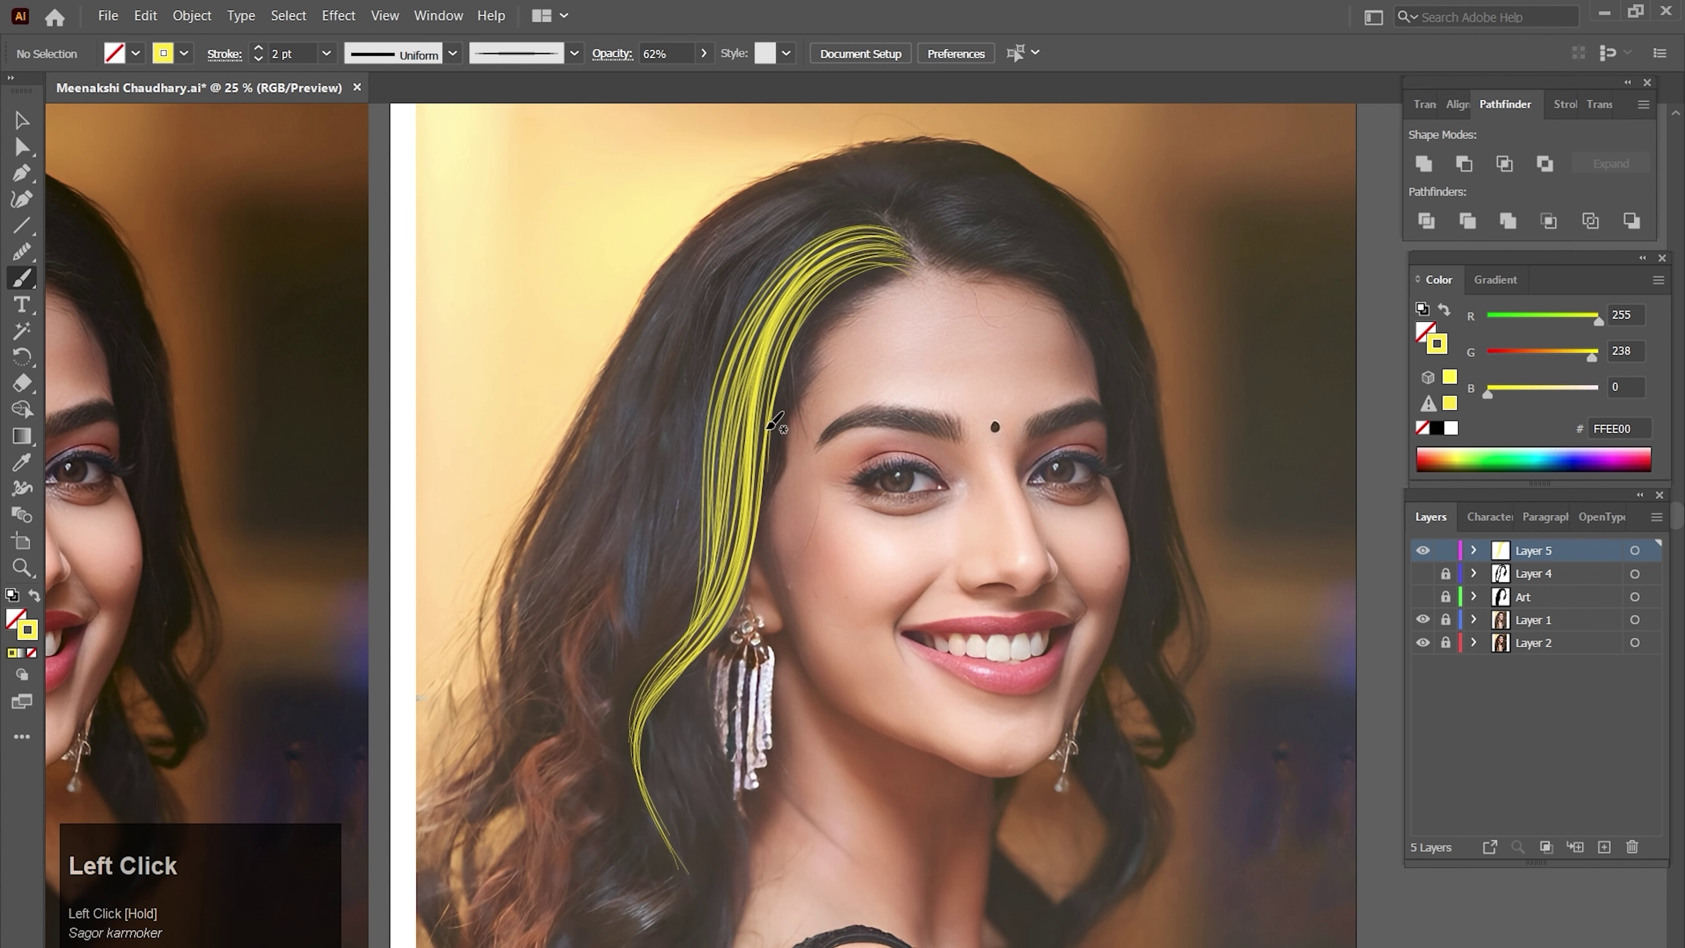
{"action": "left_click_drag", "start_coordinate": [767, 429], "coordinate": [694, 603]}
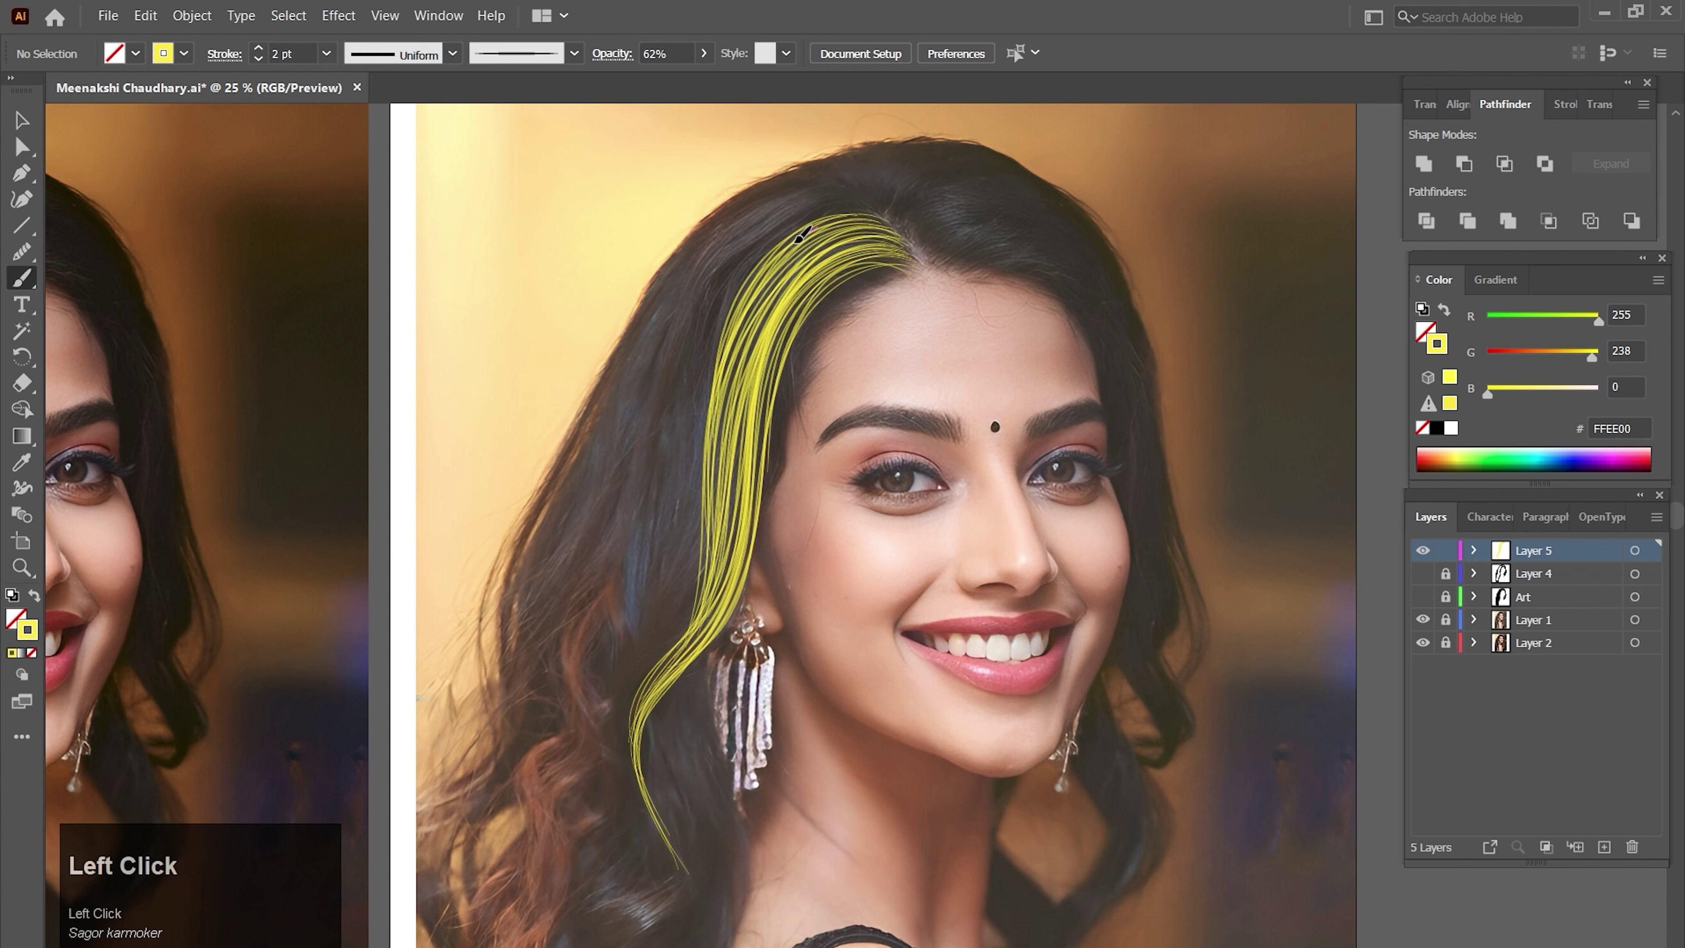
{"action": "left_click_drag", "start_coordinate": [741, 517], "coordinate": [736, 538]}
{"action": "left_click_drag", "start_coordinate": [841, 215], "coordinate": [714, 392]}
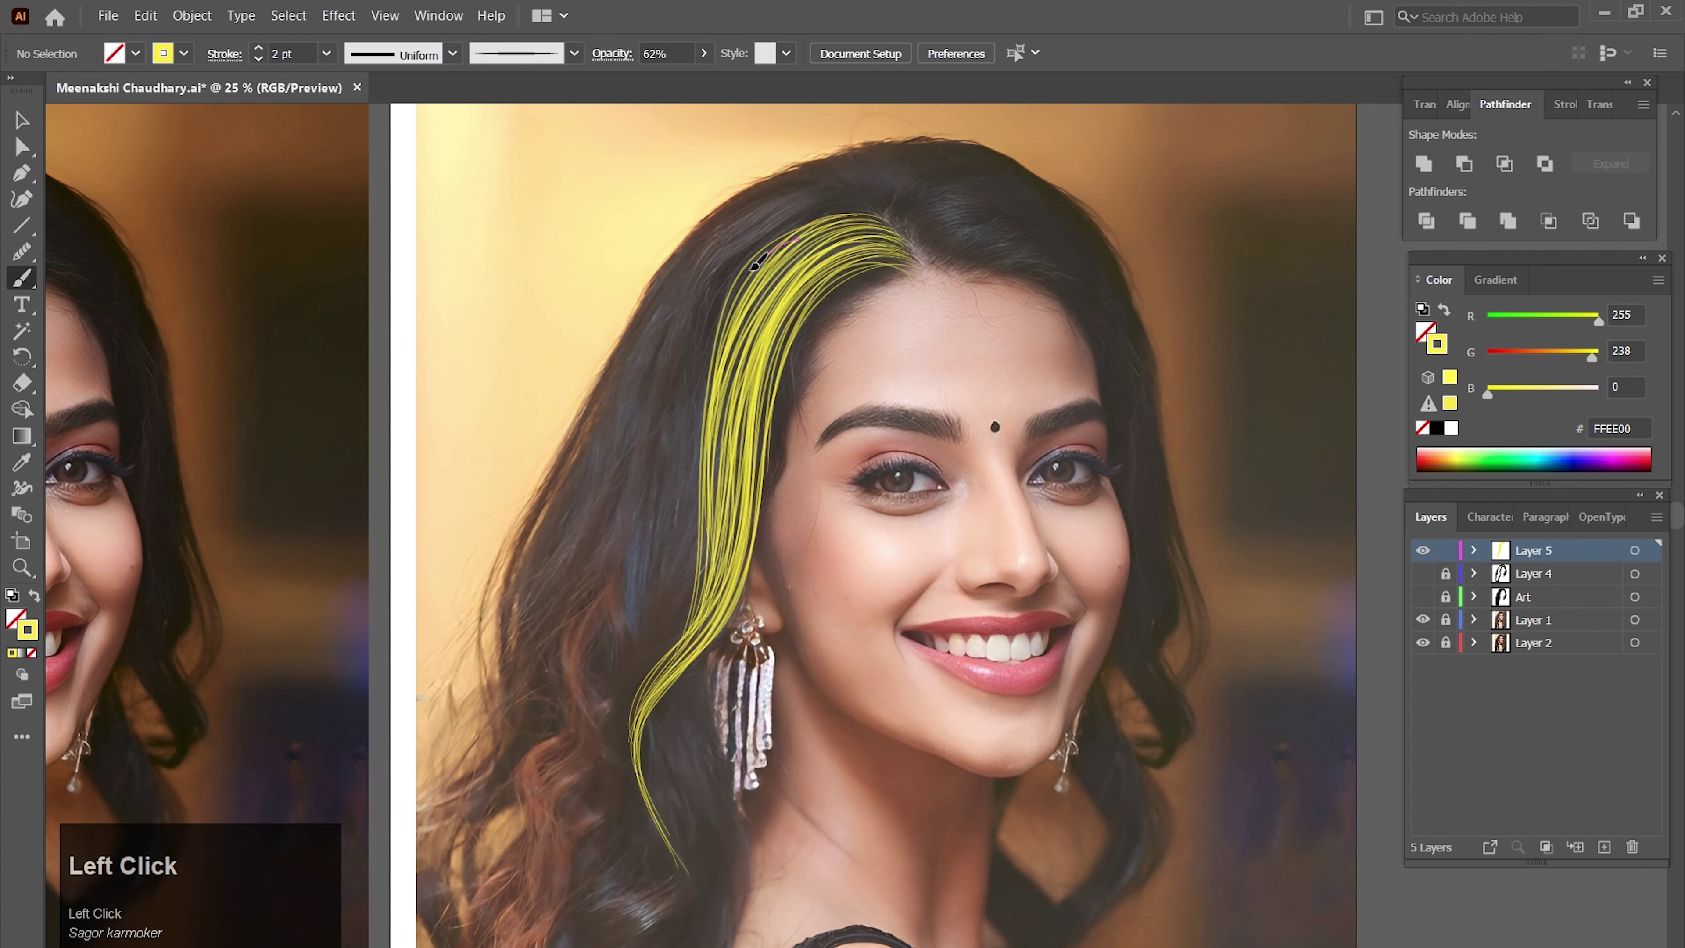
- Extend the yellow hair outward with strands running from above the parting down to ear level
{"action": "left_click_drag", "start_coordinate": [753, 269], "coordinate": [647, 640]}
{"action": "left_click_drag", "start_coordinate": [813, 227], "coordinate": [649, 633]}
{"action": "left_click_drag", "start_coordinate": [843, 221], "coordinate": [711, 350]}
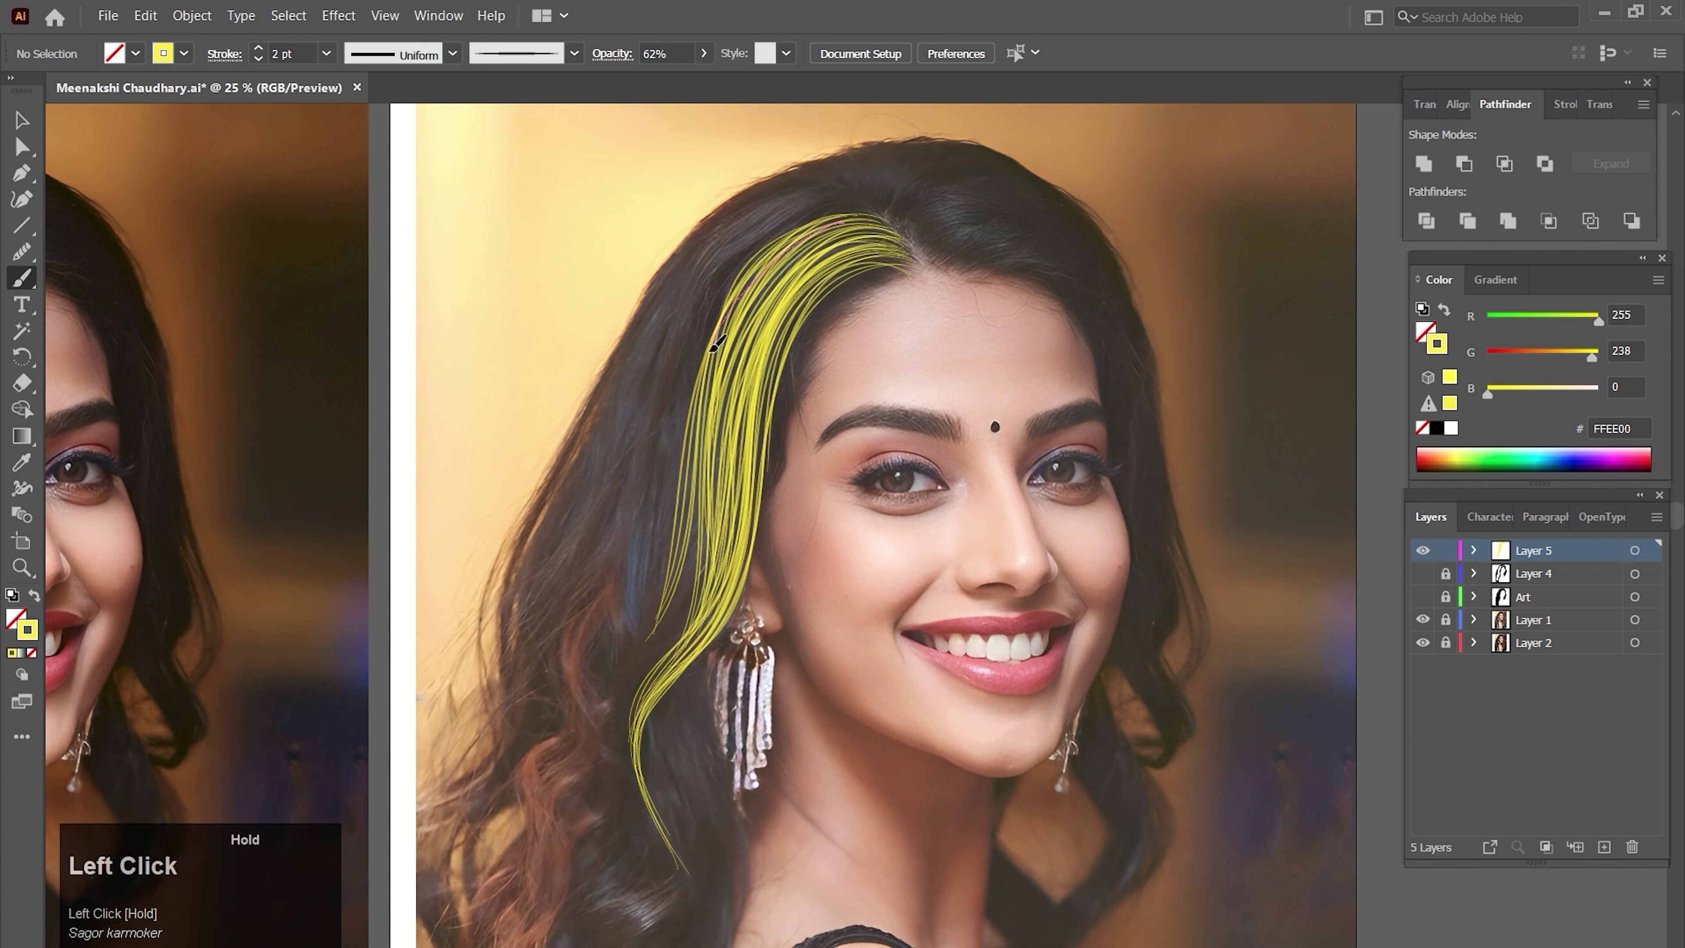
{"action": "left_click_drag", "start_coordinate": [676, 515], "coordinate": [641, 613]}
{"action": "left_click_drag", "start_coordinate": [706, 353], "coordinate": [643, 617]}
{"action": "mouse_move", "coordinate": [647, 618]}
{"action": "left_mouse_down"}
{"action": "mouse_move", "coordinate": [705, 362]}
{"action": "mouse_move", "coordinate": [683, 330]}
{"action": "mouse_move", "coordinate": [710, 287]}
{"action": "left_mouse_up"}
{"action": "left_click_drag", "start_coordinate": [876, 203], "coordinate": [642, 611]}
{"action": "mouse_move", "coordinate": [643, 631]}
{"action": "left_mouse_down"}
{"action": "mouse_move", "coordinate": [640, 441]}
{"action": "mouse_move", "coordinate": [853, 201]}
{"action": "mouse_move", "coordinate": [732, 246]}
{"action": "mouse_move", "coordinate": [648, 506]}
{"action": "left_mouse_up"}
- Paint long yellow strands from the crown down the outer side of the hair toward the shoulder curls
{"action": "left_click_drag", "start_coordinate": [805, 563], "coordinate": [895, 518]}
{"action": "mouse_move", "coordinate": [896, 159]}
{"action": "left_mouse_down"}
{"action": "mouse_move", "coordinate": [801, 230]}
{"action": "mouse_move", "coordinate": [681, 690]}
{"action": "left_mouse_up"}
{"action": "mouse_move", "coordinate": [739, 367]}
{"action": "left_mouse_down"}
{"action": "mouse_move", "coordinate": [660, 684]}
{"action": "mouse_move", "coordinate": [594, 677]}
{"action": "mouse_move", "coordinate": [572, 714]}
{"action": "left_mouse_up"}
{"action": "left_click_drag", "start_coordinate": [793, 219], "coordinate": [799, 212]}
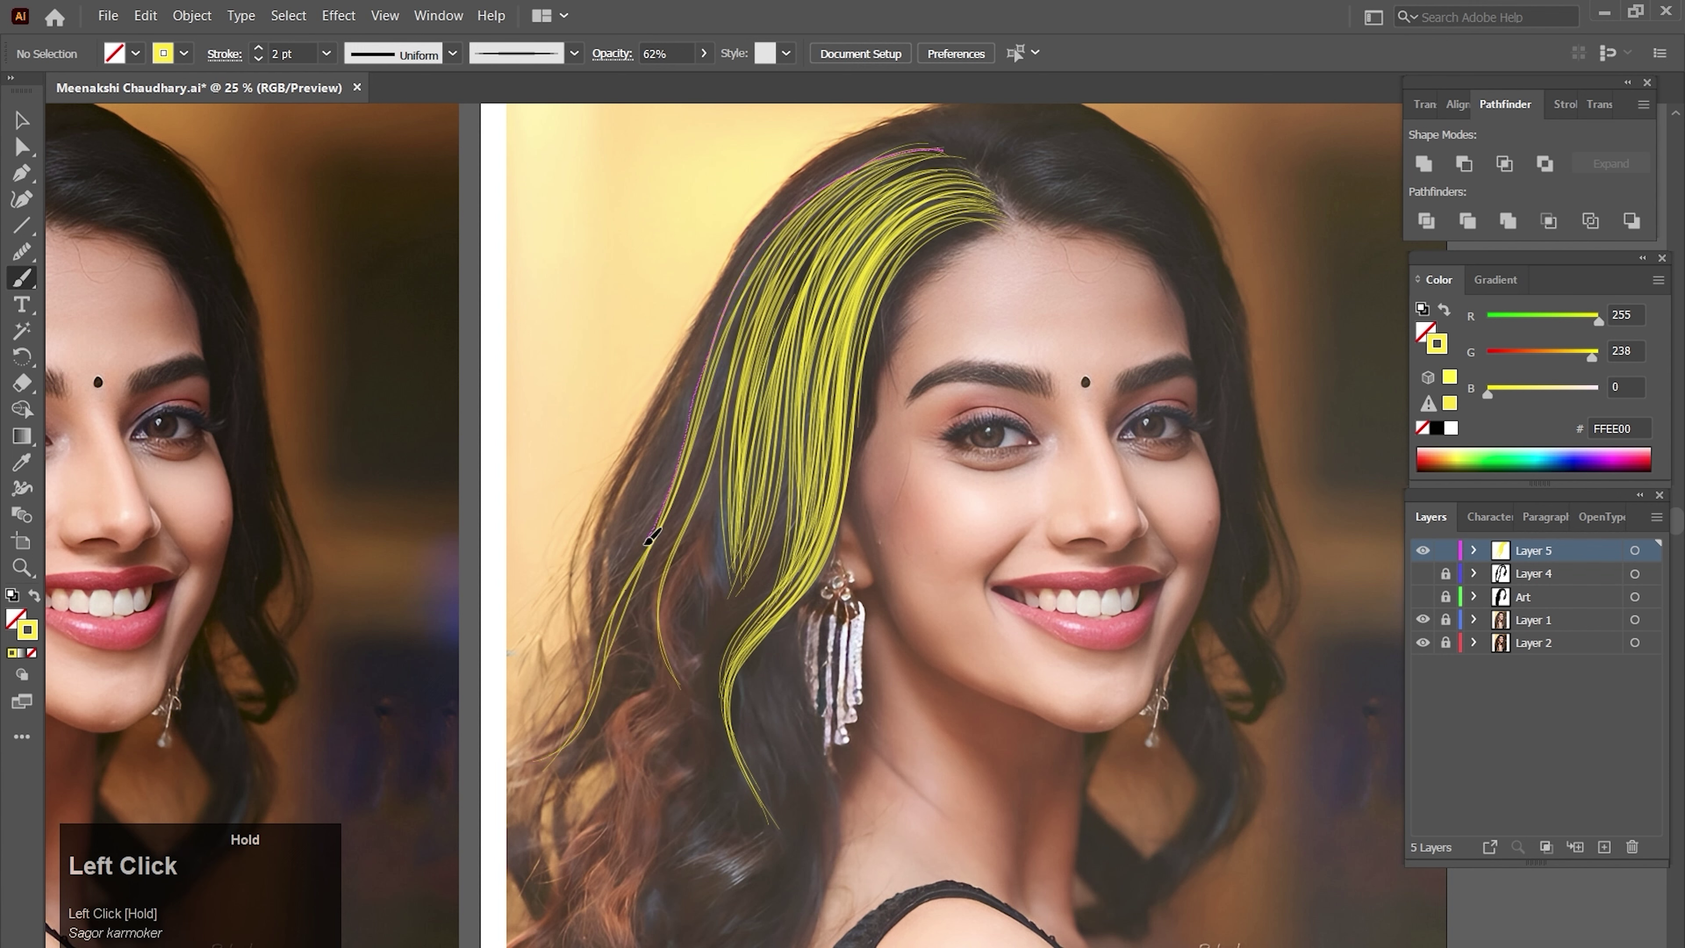
{"action": "left_click_drag", "start_coordinate": [657, 497], "coordinate": [602, 594]}
{"action": "mouse_move", "coordinate": [954, 148]}
{"action": "left_mouse_down"}
{"action": "mouse_move", "coordinate": [644, 504]}
{"action": "mouse_move", "coordinate": [614, 574]}
{"action": "left_mouse_up"}
- Fill the outer edge of the hair with parallel yellow strands between the crown and ear level
{"action": "mouse_move", "coordinate": [798, 195]}
{"action": "left_mouse_down"}
{"action": "mouse_move", "coordinate": [764, 228]}
{"action": "mouse_move", "coordinate": [608, 552]}
{"action": "mouse_move", "coordinate": [940, 141]}
{"action": "left_mouse_up"}
{"action": "left_click_drag", "start_coordinate": [606, 550], "coordinate": [921, 148]}
{"action": "mouse_move", "coordinate": [607, 557]}
{"action": "left_mouse_down"}
{"action": "mouse_move", "coordinate": [793, 222]}
{"action": "mouse_move", "coordinate": [945, 154]}
{"action": "left_mouse_up"}
{"action": "left_click_drag", "start_coordinate": [606, 564], "coordinate": [852, 174]}
{"action": "left_click_drag", "start_coordinate": [607, 618], "coordinate": [747, 242]}
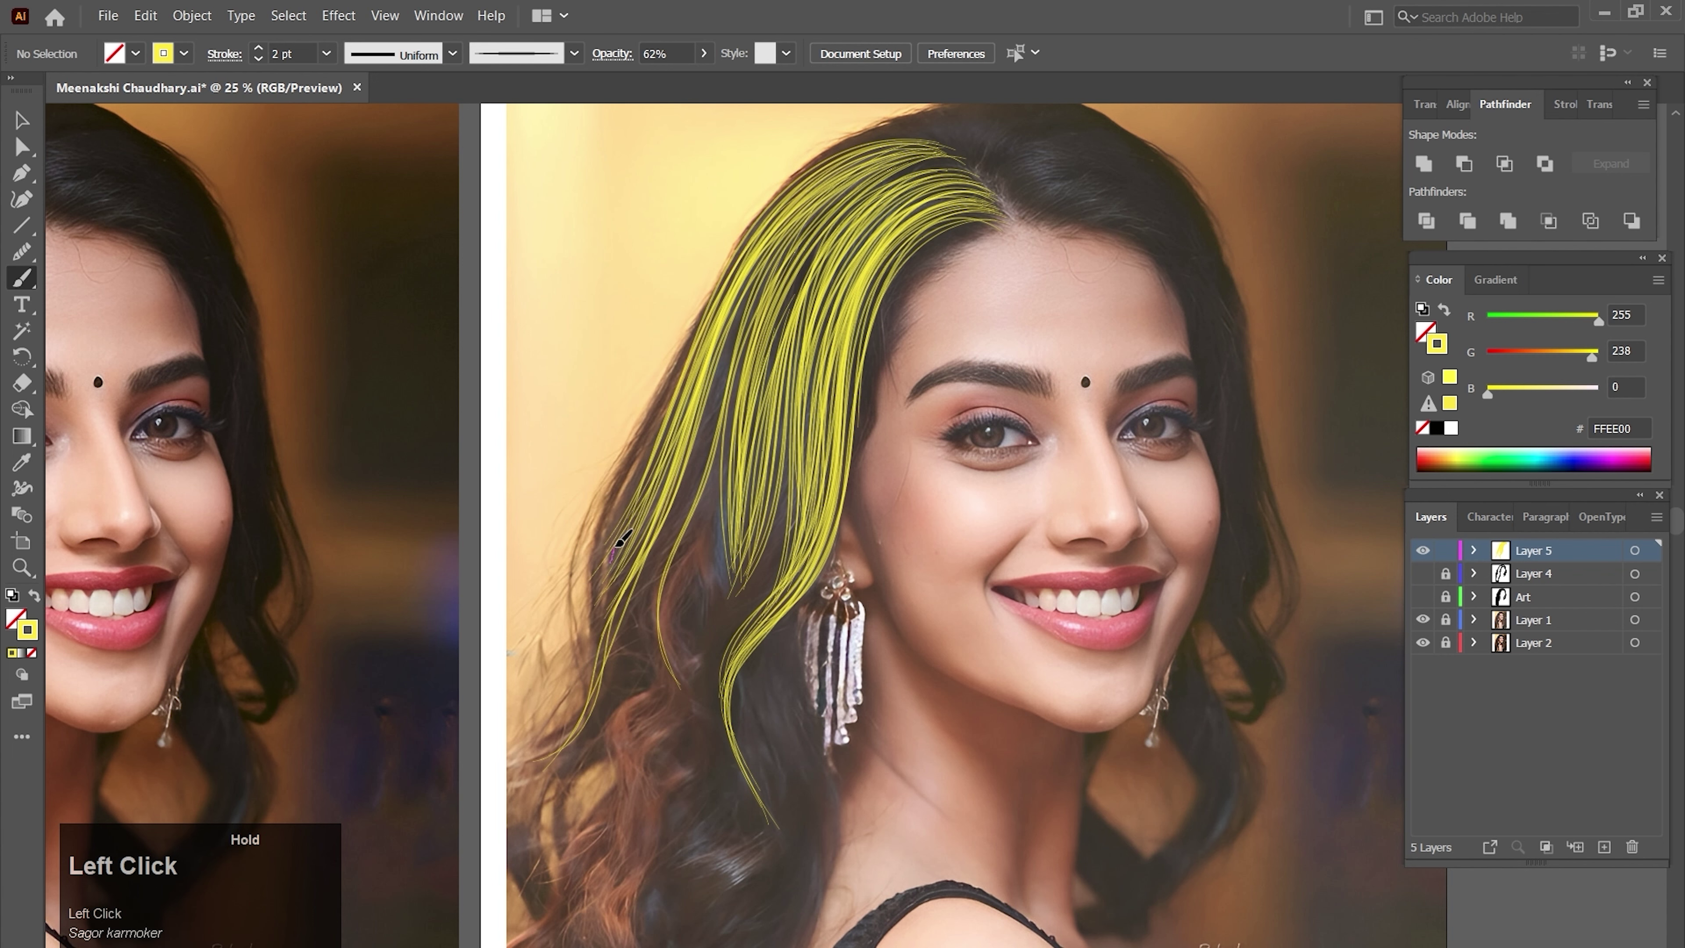
{"action": "mouse_move", "coordinate": [612, 549]}
{"action": "left_mouse_down"}
{"action": "mouse_move", "coordinate": [747, 241]}
{"action": "mouse_move", "coordinate": [650, 454]}
{"action": "mouse_move", "coordinate": [869, 163]}
{"action": "left_mouse_up"}
{"action": "left_click_drag", "start_coordinate": [751, 266], "coordinate": [919, 154]}
{"action": "left_click_drag", "start_coordinate": [734, 289], "coordinate": [910, 142]}
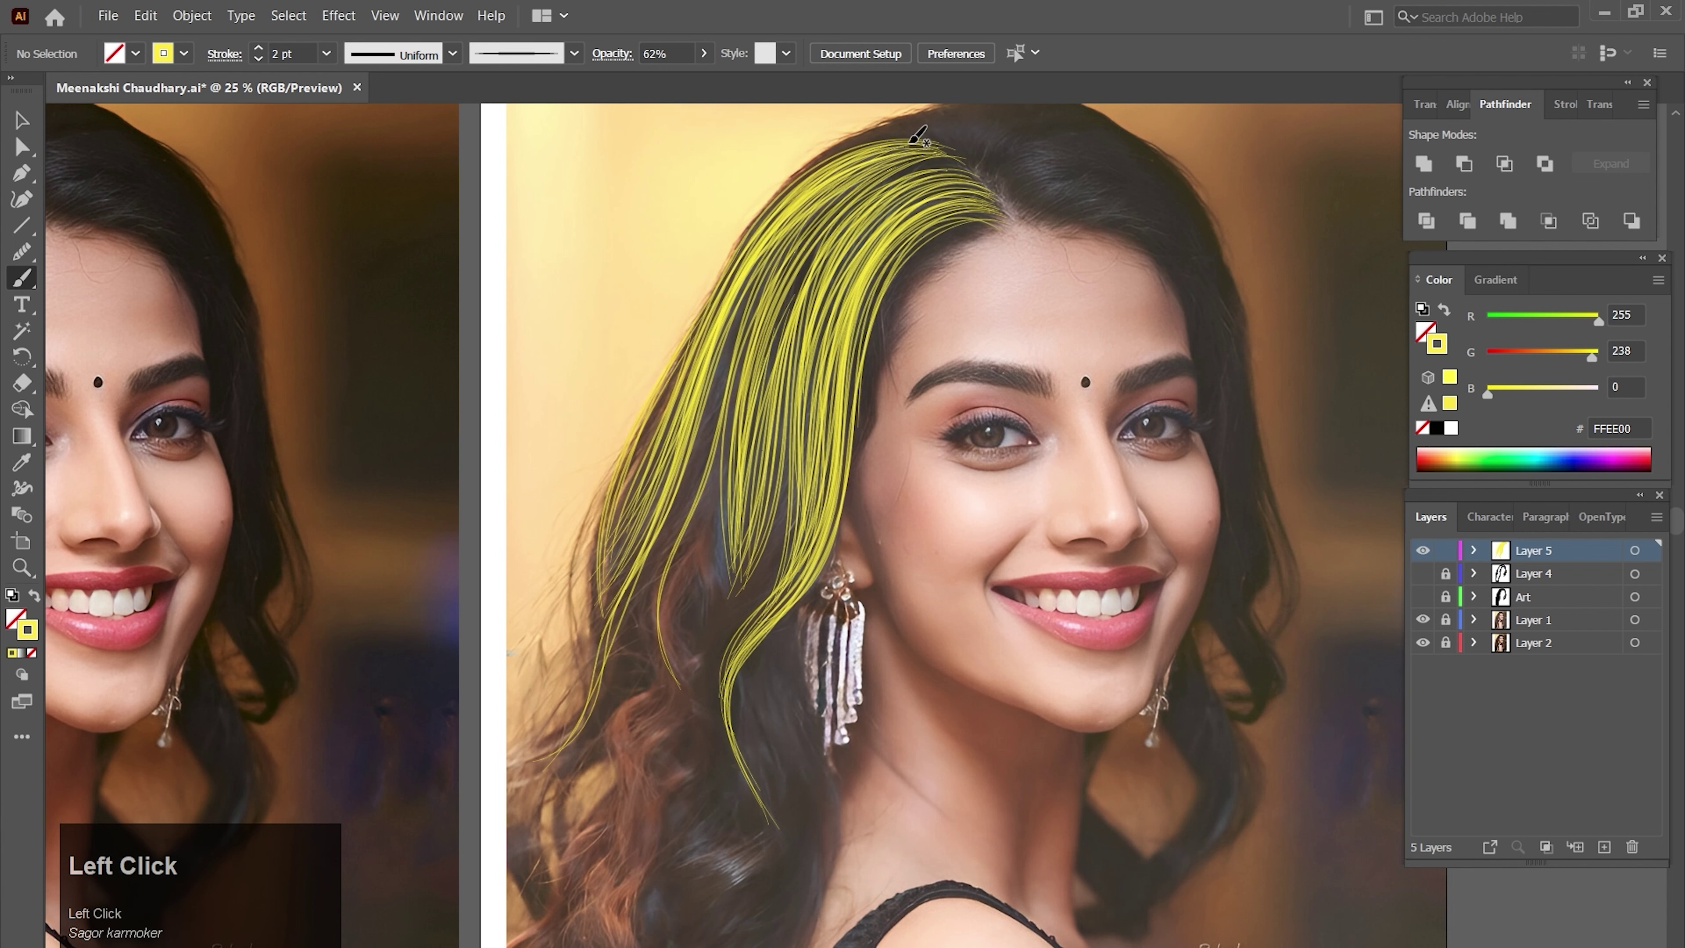
- Paint yellow strands on the other side of the parting, following the hairline past the eye to cheek level
{"action": "mouse_move", "coordinate": [1136, 278]}
{"action": "left_mouse_down"}
{"action": "mouse_move", "coordinate": [827, 472]}
{"action": "mouse_move", "coordinate": [893, 474]}
{"action": "mouse_move", "coordinate": [940, 783]}
{"action": "left_mouse_up"}
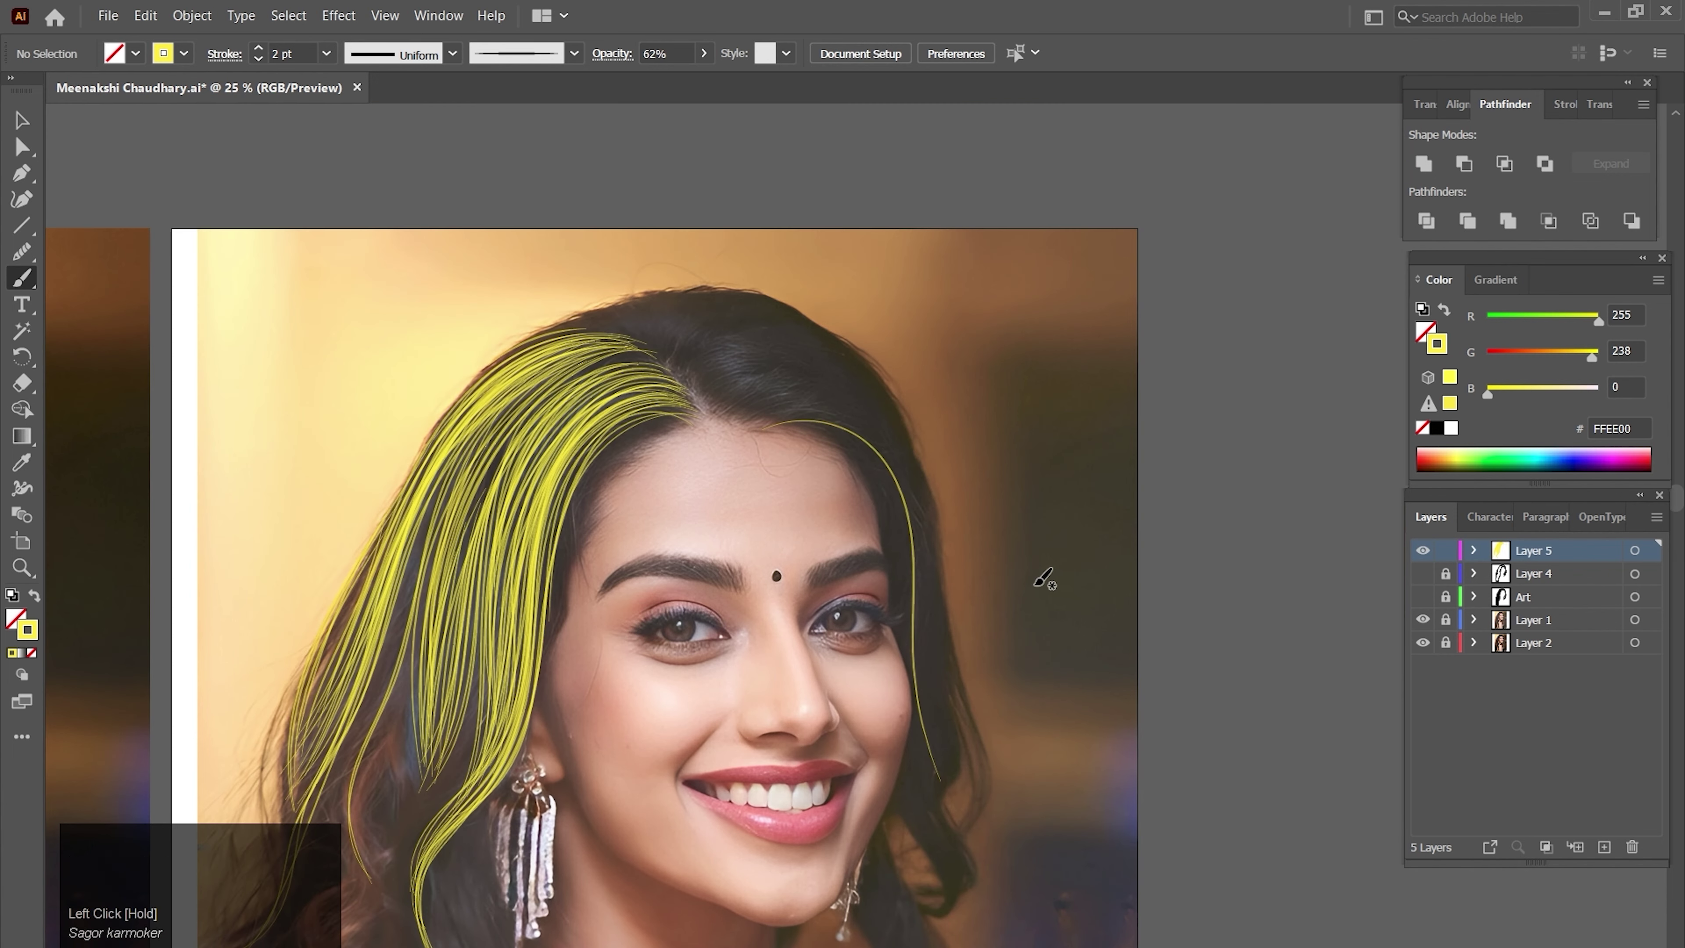
{"action": "mouse_move", "coordinate": [749, 423]}
{"action": "left_mouse_down"}
{"action": "mouse_move", "coordinate": [873, 437]}
{"action": "mouse_move", "coordinate": [776, 426]}
{"action": "mouse_move", "coordinate": [909, 621]}
{"action": "left_mouse_up"}
{"action": "mouse_move", "coordinate": [748, 423]}
{"action": "left_mouse_down"}
{"action": "mouse_move", "coordinate": [838, 417]}
{"action": "mouse_move", "coordinate": [919, 525]}
{"action": "mouse_move", "coordinate": [942, 783]}
{"action": "left_mouse_up"}
{"action": "left_click_drag", "start_coordinate": [724, 398], "coordinate": [874, 417]}
{"action": "left_click_drag", "start_coordinate": [749, 364], "coordinate": [895, 444]}
{"action": "mouse_move", "coordinate": [713, 396]}
{"action": "left_mouse_down"}
{"action": "mouse_move", "coordinate": [815, 350]}
{"action": "mouse_move", "coordinate": [807, 335]}
{"action": "mouse_move", "coordinate": [935, 601]}
{"action": "mouse_move", "coordinate": [942, 763]}
{"action": "left_mouse_up"}
- Add short yellow strands fanning over the top of the crown and more strands down the far-side hairline
{"action": "left_click_drag", "start_coordinate": [692, 359], "coordinate": [755, 309]}
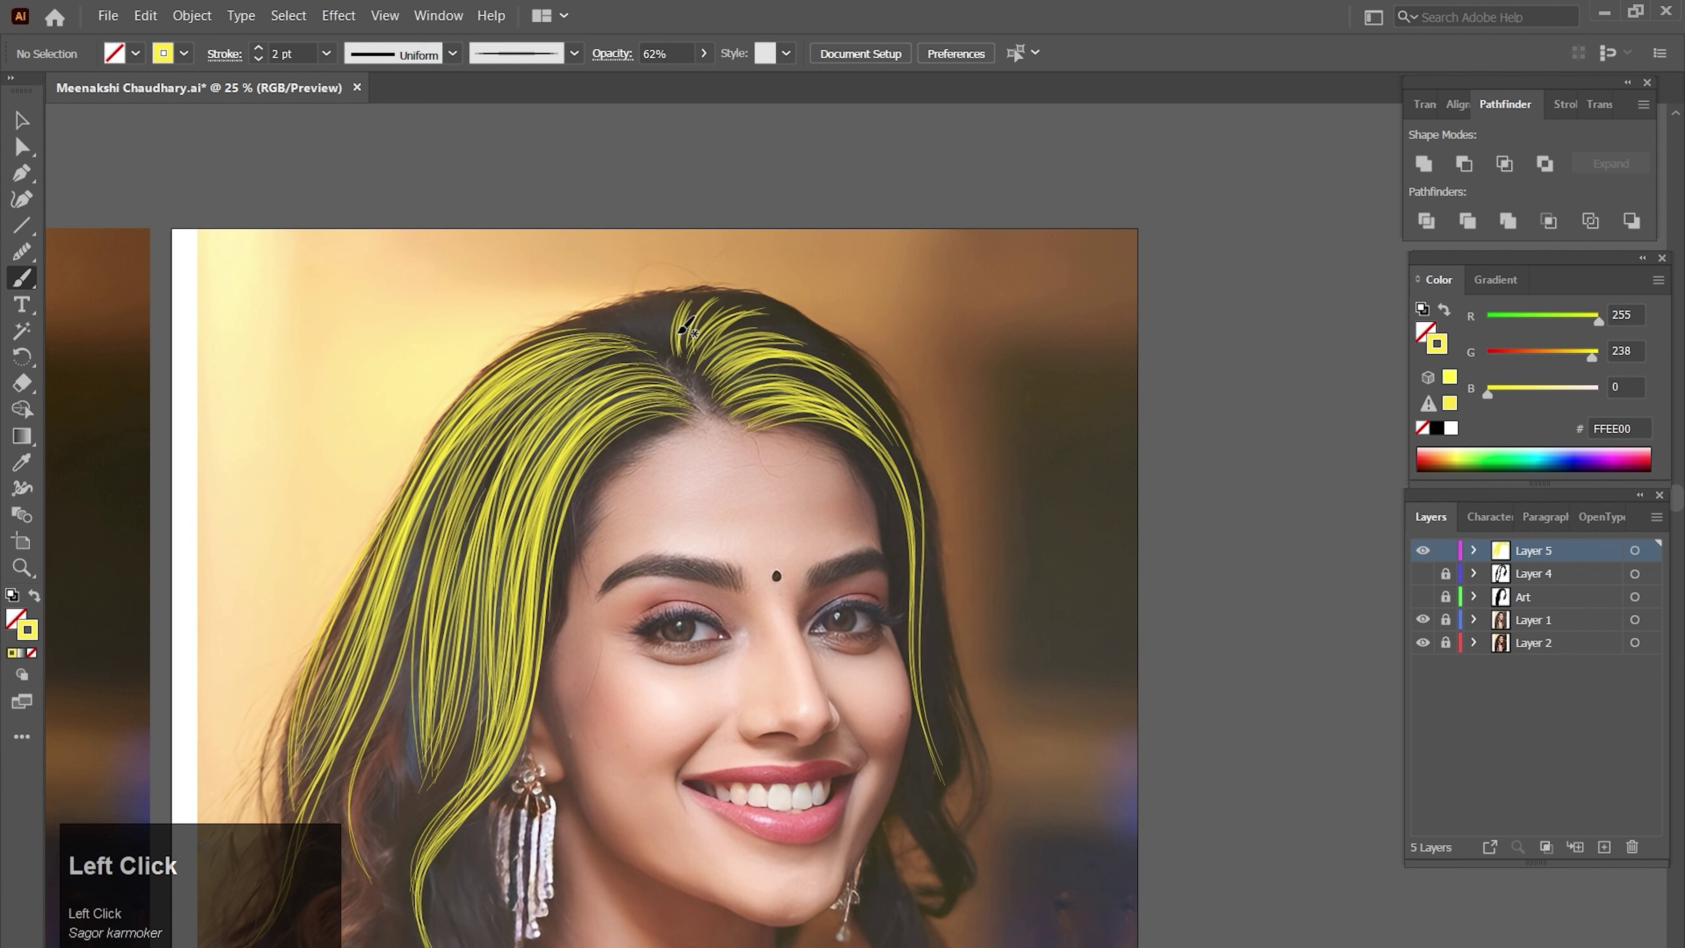
{"action": "left_click_drag", "start_coordinate": [628, 322], "coordinate": [643, 309]}
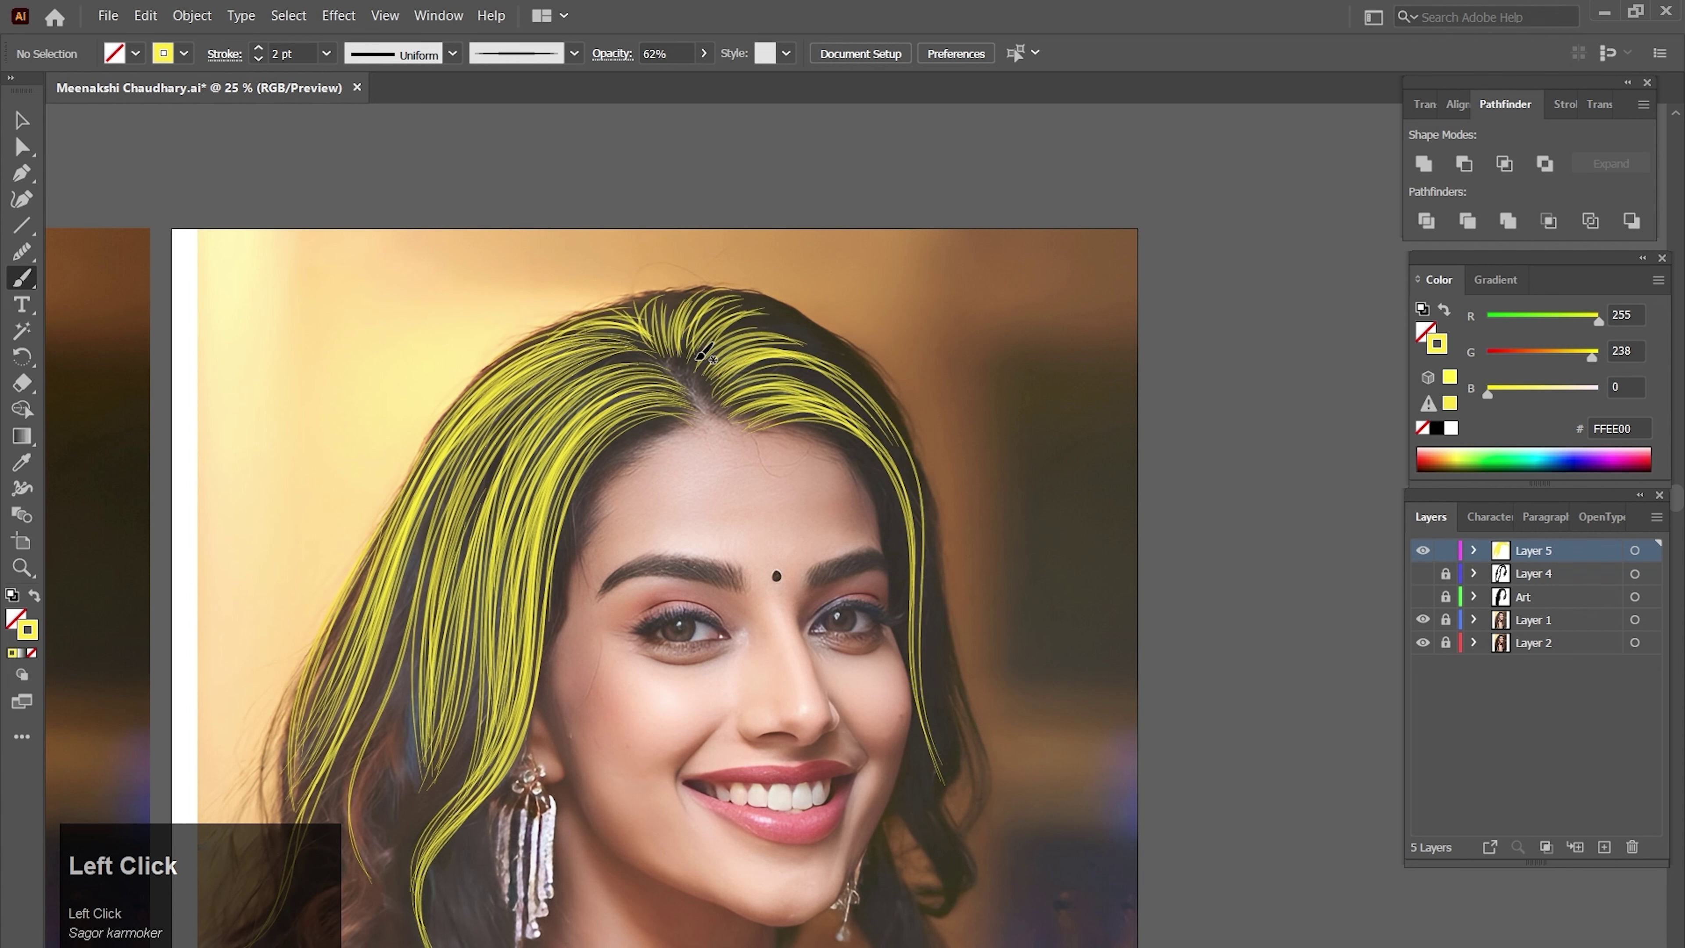
{"action": "mouse_move", "coordinate": [696, 359]}
{"action": "left_mouse_down"}
{"action": "mouse_move", "coordinate": [913, 466]}
{"action": "mouse_move", "coordinate": [921, 514]}
{"action": "left_mouse_up"}
{"action": "left_click_drag", "start_coordinate": [862, 412], "coordinate": [940, 771]}
- Paint curved yellow strands along the far-side curl beside the small visible earring
{"action": "left_click_drag", "start_coordinate": [1012, 639], "coordinate": [1079, 404]}
{"action": "left_click_drag", "start_coordinate": [1004, 602], "coordinate": [1021, 672]}
{"action": "left_click_drag", "start_coordinate": [1013, 606], "coordinate": [1019, 680]}
{"action": "left_click_drag", "start_coordinate": [978, 677], "coordinate": [1032, 516]}
{"action": "mouse_move", "coordinate": [1022, 496]}
{"action": "left_mouse_down"}
{"action": "mouse_move", "coordinate": [1023, 659]}
{"action": "mouse_move", "coordinate": [966, 707]}
{"action": "left_mouse_up"}
{"action": "mouse_move", "coordinate": [1032, 524]}
{"action": "left_mouse_down"}
{"action": "mouse_move", "coordinate": [960, 730]}
{"action": "mouse_move", "coordinate": [964, 708]}
{"action": "left_mouse_up"}
{"action": "key", "text": "space"}
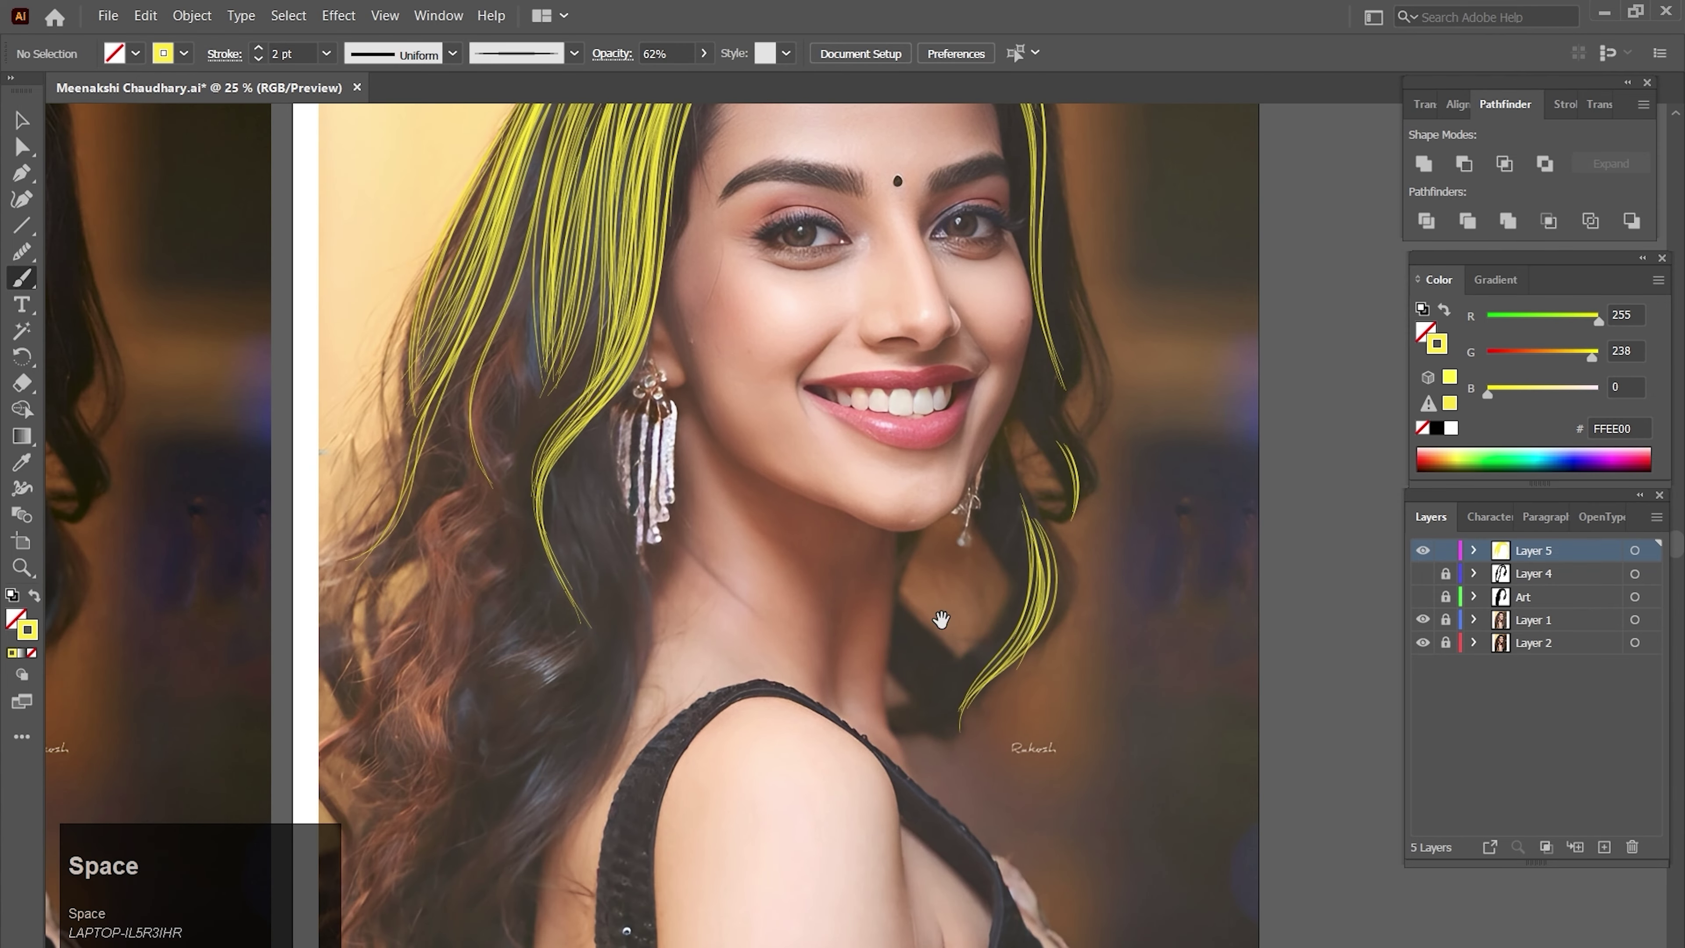
- Fill the curl beside the large earring with closely spaced yellow strands from below the ear down the neck
{"action": "left_click_drag", "start_coordinate": [941, 620], "coordinate": [1167, 674]}
{"action": "left_click_drag", "start_coordinate": [825, 470], "coordinate": [867, 705]}
{"action": "left_click_drag", "start_coordinate": [822, 465], "coordinate": [869, 717]}
{"action": "left_click_drag", "start_coordinate": [824, 494], "coordinate": [872, 720]}
{"action": "left_click_drag", "start_coordinate": [929, 657], "coordinate": [1020, 525]}
{"action": "left_click_drag", "start_coordinate": [918, 341], "coordinate": [958, 530]}
{"action": "left_click_drag", "start_coordinate": [914, 357], "coordinate": [954, 563]}
{"action": "mouse_move", "coordinate": [903, 373]}
{"action": "left_mouse_down"}
{"action": "mouse_move", "coordinate": [953, 557]}
{"action": "mouse_move", "coordinate": [950, 618]}
{"action": "left_mouse_up"}
{"action": "mouse_move", "coordinate": [902, 363]}
{"action": "left_mouse_down"}
{"action": "mouse_move", "coordinate": [948, 545]}
{"action": "mouse_move", "coordinate": [942, 630]}
{"action": "left_mouse_up"}
{"action": "left_click_drag", "start_coordinate": [899, 377], "coordinate": [947, 605]}
{"action": "left_click_drag", "start_coordinate": [894, 384], "coordinate": [942, 612]}
{"action": "left_click_drag", "start_coordinate": [889, 380], "coordinate": [940, 610]}
{"action": "mouse_move", "coordinate": [883, 375]}
{"action": "left_mouse_down"}
{"action": "mouse_move", "coordinate": [941, 574]}
{"action": "mouse_move", "coordinate": [918, 673]}
{"action": "left_mouse_up"}
{"action": "left_click_drag", "start_coordinate": [914, 633], "coordinate": [934, 490]}
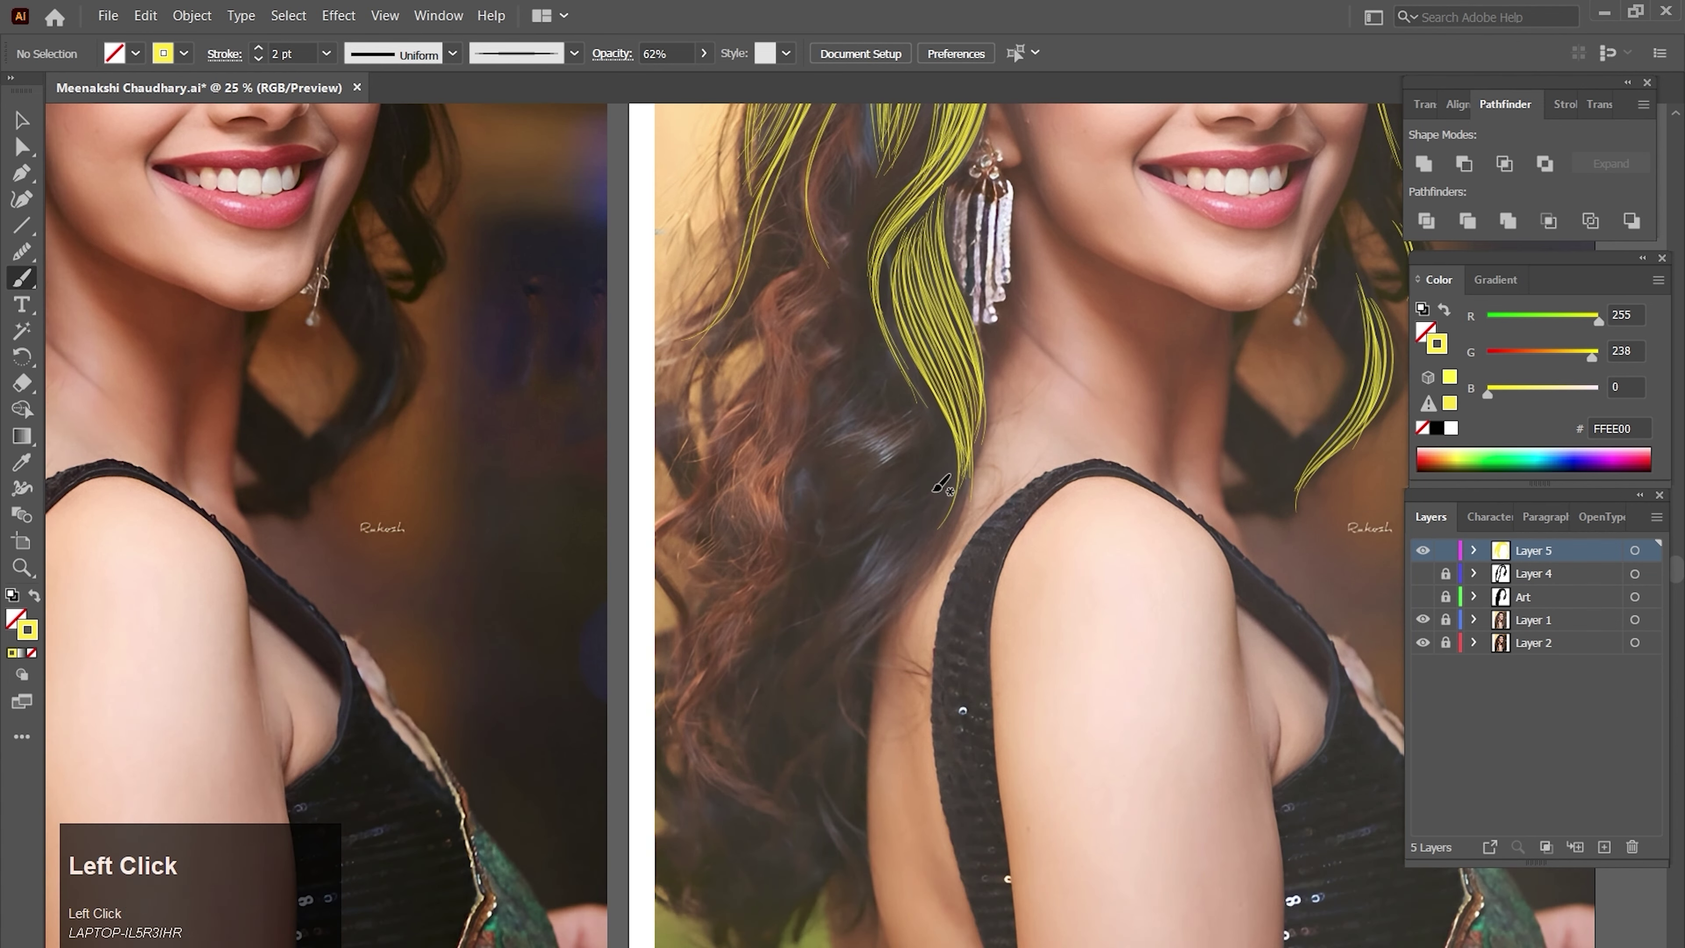
- Continue the neck-side lock with yellow strands curving past the shoulder strap into the lower curl
{"action": "mouse_move", "coordinate": [954, 336]}
{"action": "left_mouse_down"}
{"action": "mouse_move", "coordinate": [855, 721]}
{"action": "mouse_move", "coordinate": [931, 638]}
{"action": "left_mouse_up"}
{"action": "left_click_drag", "start_coordinate": [1027, 350], "coordinate": [917, 653]}
{"action": "left_click_drag", "start_coordinate": [1014, 394], "coordinate": [909, 650]}
{"action": "left_click_drag", "start_coordinate": [1015, 314], "coordinate": [892, 583]}
{"action": "left_click_drag", "start_coordinate": [933, 526], "coordinate": [876, 668]}
{"action": "mouse_move", "coordinate": [1012, 370]}
{"action": "left_mouse_down"}
{"action": "mouse_move", "coordinate": [866, 631]}
{"action": "mouse_move", "coordinate": [893, 684]}
{"action": "left_mouse_up"}
{"action": "left_click_drag", "start_coordinate": [1015, 386], "coordinate": [882, 693]}
{"action": "mouse_move", "coordinate": [996, 421]}
{"action": "left_mouse_down"}
{"action": "mouse_move", "coordinate": [914, 538]}
{"action": "mouse_move", "coordinate": [884, 702]}
{"action": "left_mouse_up"}
{"action": "mouse_move", "coordinate": [1007, 413]}
{"action": "left_mouse_down"}
{"action": "mouse_move", "coordinate": [869, 681]}
{"action": "mouse_move", "coordinate": [899, 705]}
{"action": "mouse_move", "coordinate": [1017, 491]}
{"action": "left_mouse_up"}
{"action": "mouse_move", "coordinate": [1017, 491]}
{"action": "left_mouse_down"}
{"action": "mouse_move", "coordinate": [870, 733]}
{"action": "mouse_move", "coordinate": [889, 762]}
{"action": "left_mouse_up"}
- Paint a short curled tuft of yellow strands beside the long lock and extend the lock's lower tip
{"action": "mouse_move", "coordinate": [1014, 447]}
{"action": "left_mouse_down"}
{"action": "mouse_move", "coordinate": [1011, 511]}
{"action": "mouse_move", "coordinate": [874, 617]}
{"action": "left_mouse_up"}
{"action": "left_click_drag", "start_coordinate": [995, 525], "coordinate": [906, 575]}
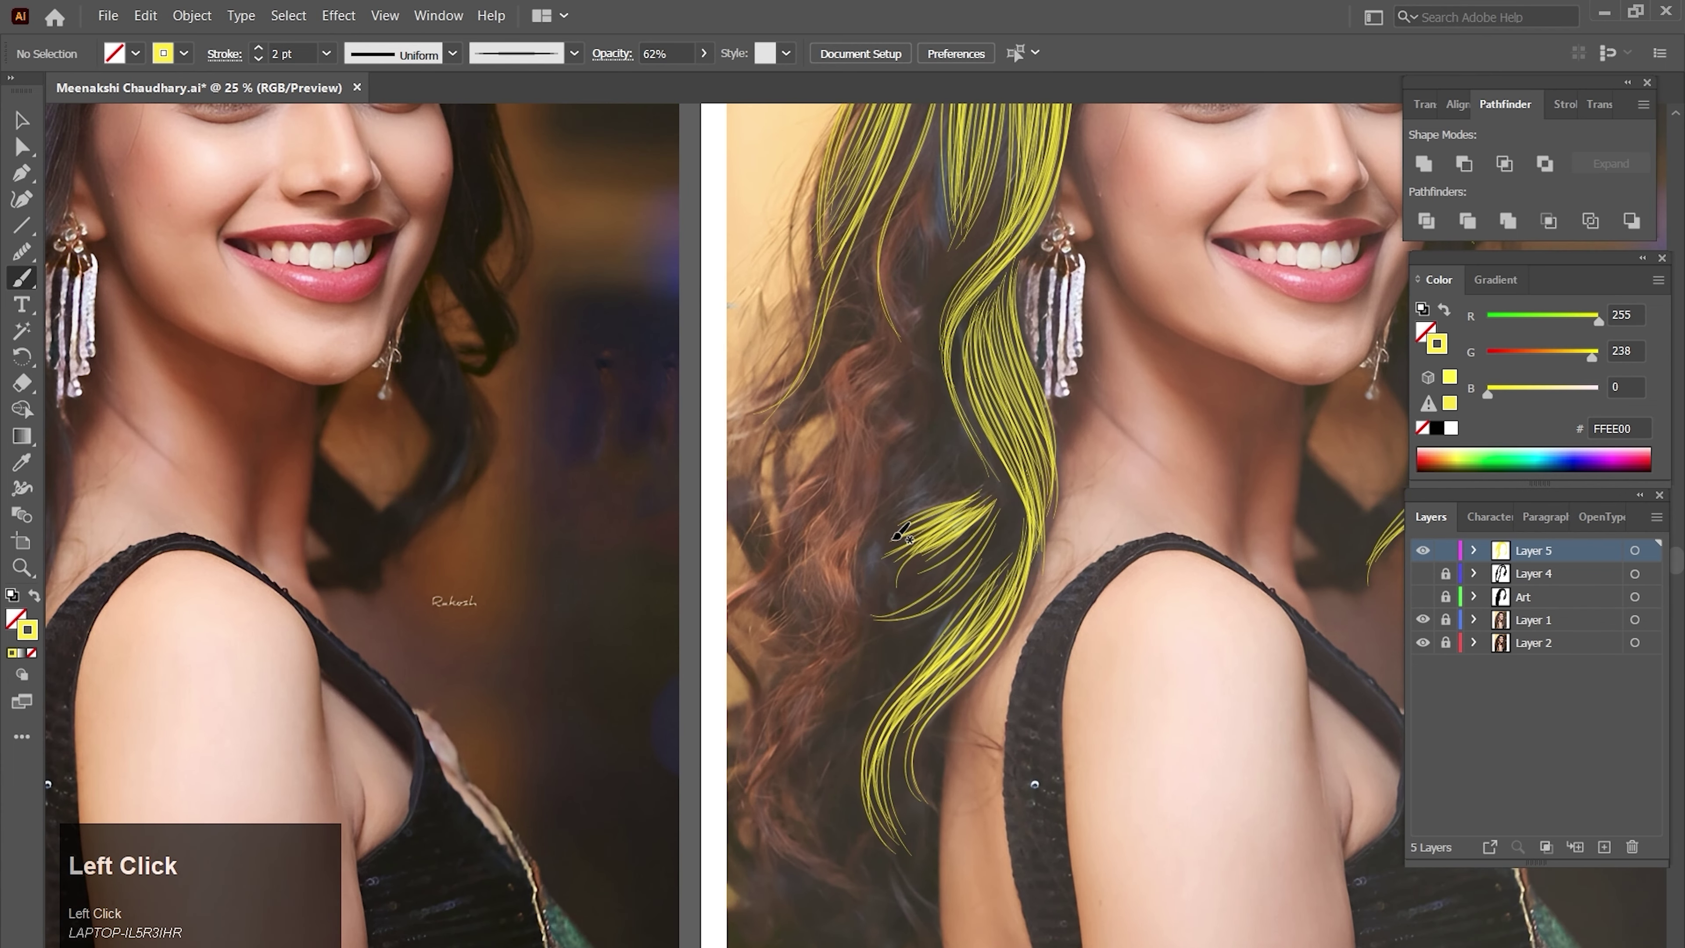
{"action": "left_click_drag", "start_coordinate": [877, 569], "coordinate": [877, 576]}
{"action": "mouse_move", "coordinate": [916, 763]}
{"action": "left_mouse_down"}
{"action": "mouse_move", "coordinate": [969, 595]}
{"action": "mouse_move", "coordinate": [989, 765]}
{"action": "left_mouse_up"}
{"action": "left_click_drag", "start_coordinate": [949, 665], "coordinate": [997, 770]}
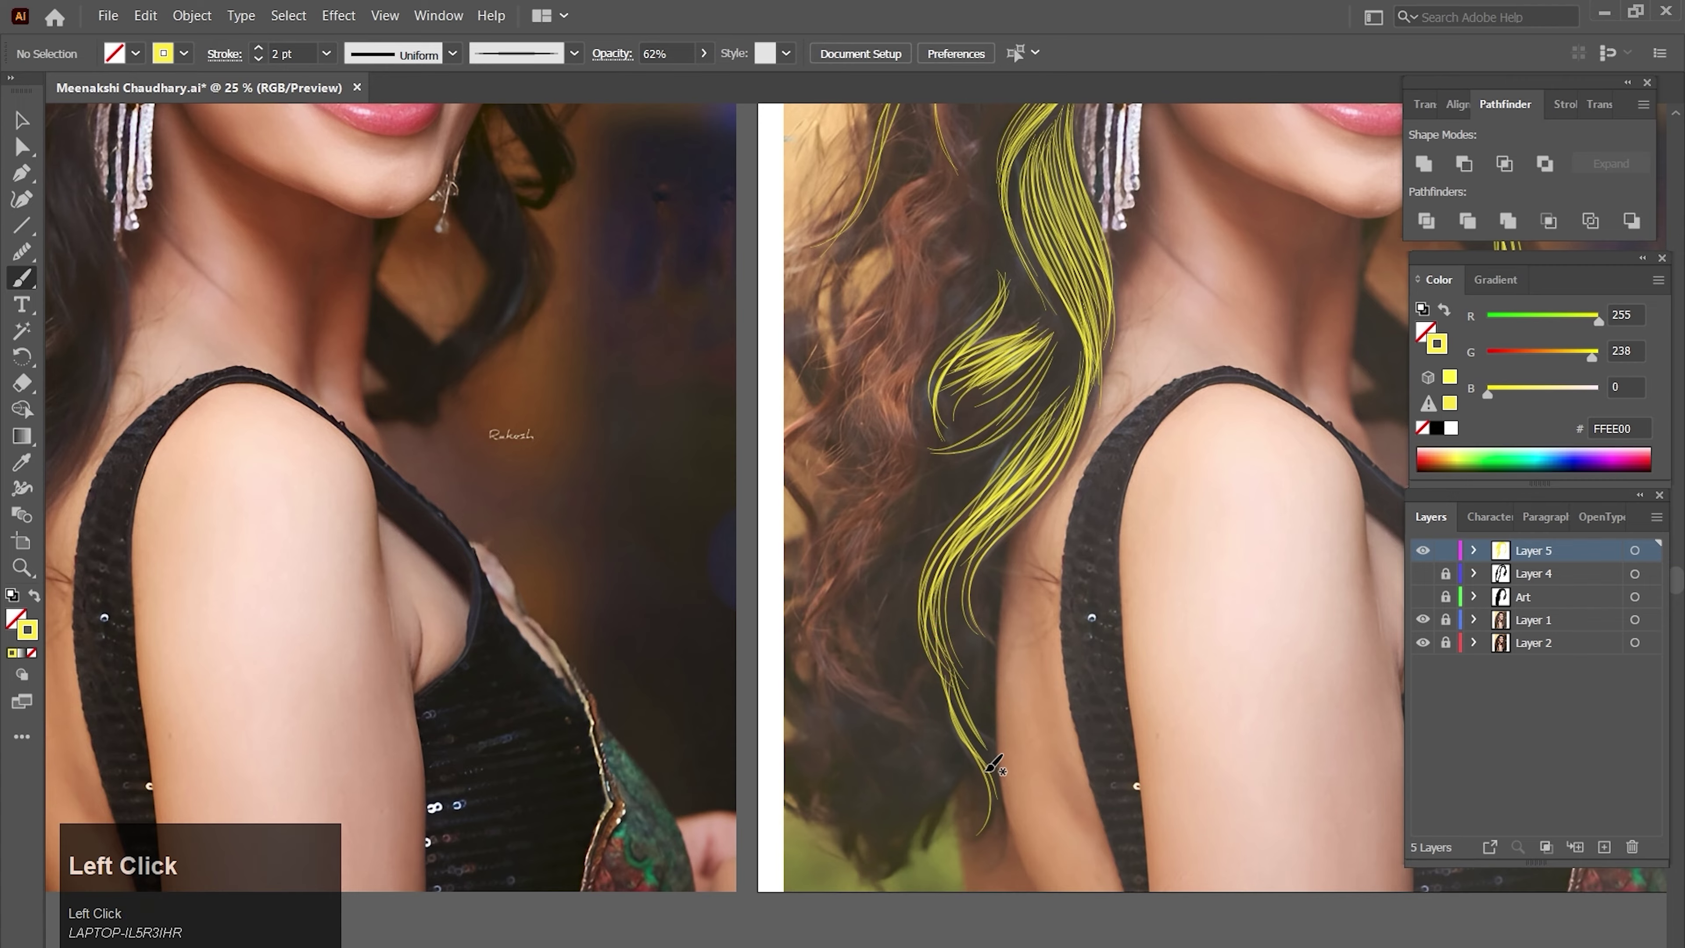
- Paint a thin wavy lock of yellow strands through the brown curls from ear level to the hair ends
{"action": "left_click_drag", "start_coordinate": [981, 265], "coordinate": [948, 659]}
{"action": "left_click_drag", "start_coordinate": [959, 349], "coordinate": [969, 471]}
{"action": "left_click_drag", "start_coordinate": [955, 357], "coordinate": [962, 475]}
{"action": "left_click_drag", "start_coordinate": [944, 387], "coordinate": [929, 565]}
{"action": "mouse_move", "coordinate": [945, 409]}
{"action": "left_mouse_down"}
{"action": "mouse_move", "coordinate": [935, 608]}
{"action": "mouse_move", "coordinate": [987, 586]}
{"action": "left_mouse_up"}
{"action": "left_click_drag", "start_coordinate": [987, 576], "coordinate": [952, 660]}
{"action": "mouse_move", "coordinate": [978, 551]}
{"action": "left_mouse_down"}
{"action": "mouse_move", "coordinate": [929, 770]}
{"action": "mouse_move", "coordinate": [944, 764]}
{"action": "left_mouse_up"}
{"action": "left_click_drag", "start_coordinate": [998, 580], "coordinate": [942, 811]}
{"action": "left_click_drag", "start_coordinate": [930, 820], "coordinate": [952, 745]}
{"action": "mouse_move", "coordinate": [1001, 517]}
{"action": "left_mouse_down"}
{"action": "mouse_move", "coordinate": [897, 807]}
{"action": "mouse_move", "coordinate": [904, 946]}
{"action": "left_mouse_up"}
{"action": "left_click_drag", "start_coordinate": [922, 856], "coordinate": [903, 750]}
{"action": "mouse_move", "coordinate": [936, 564]}
{"action": "left_mouse_down"}
{"action": "mouse_move", "coordinate": [887, 698]}
{"action": "mouse_move", "coordinate": [906, 867]}
{"action": "left_mouse_up"}
{"action": "mouse_move", "coordinate": [936, 632]}
{"action": "left_mouse_down"}
{"action": "mouse_move", "coordinate": [856, 760]}
{"action": "mouse_move", "coordinate": [951, 878]}
{"action": "left_mouse_up"}
{"action": "left_click_drag", "start_coordinate": [937, 638], "coordinate": [930, 875]}
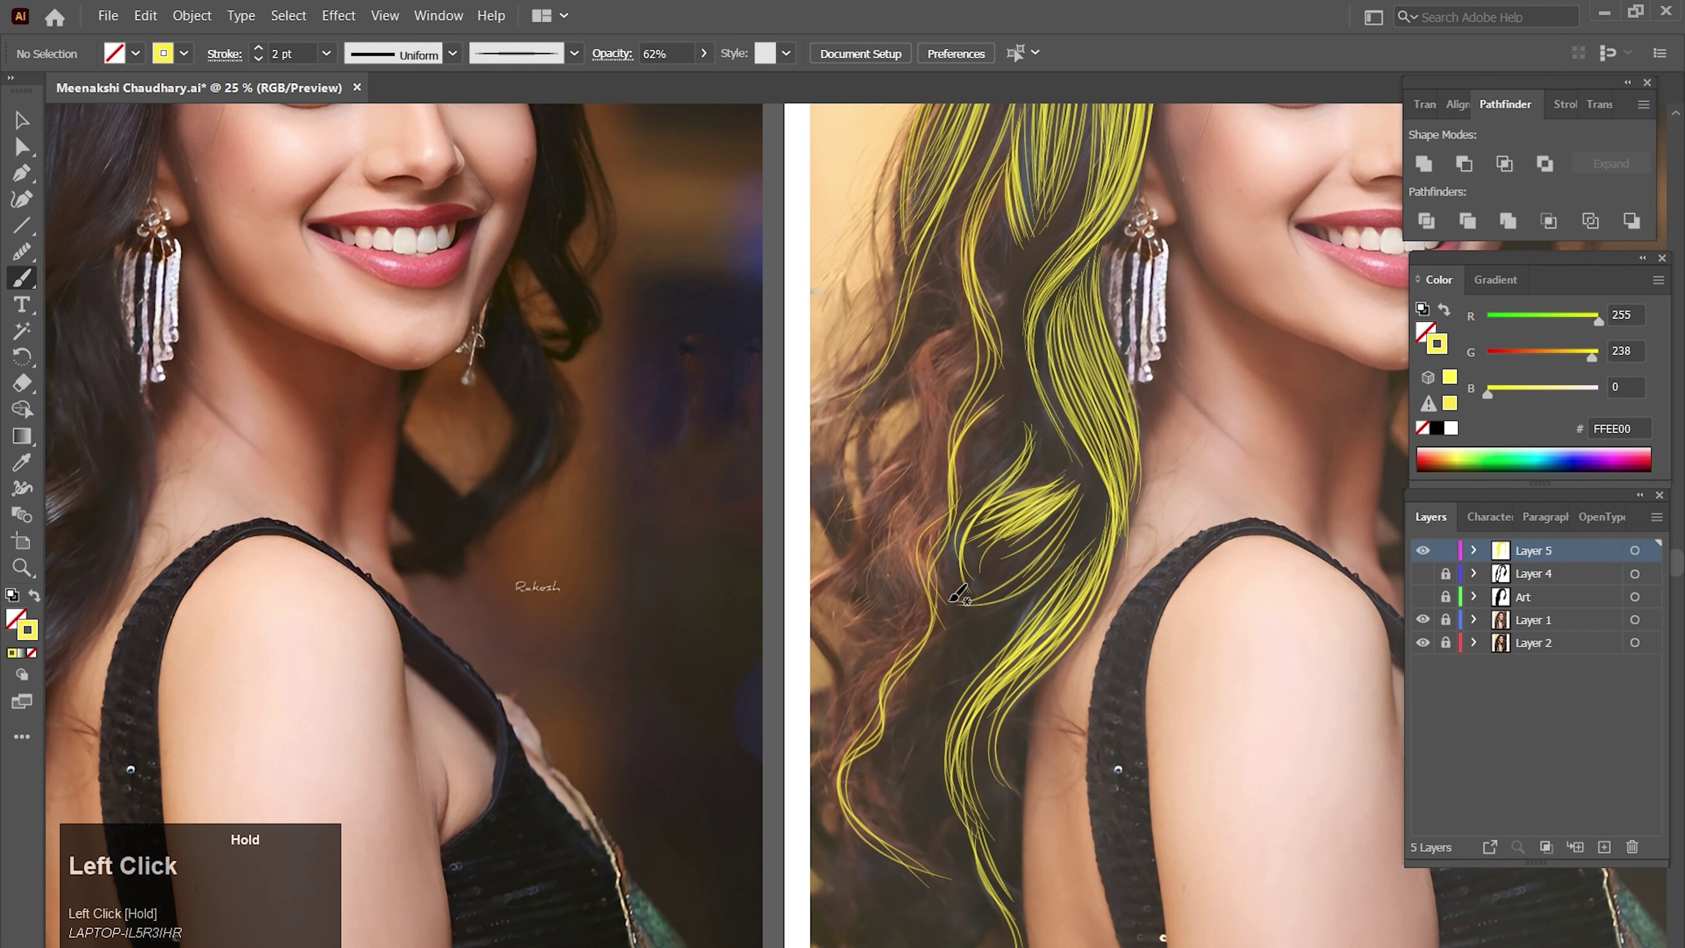
- Thicken the upper bends of the wavy lock in the brown curls with additional yellow strands
{"action": "mouse_move", "coordinate": [946, 601]}
{"action": "left_mouse_down"}
{"action": "mouse_move", "coordinate": [839, 812]}
{"action": "mouse_move", "coordinate": [849, 736]}
{"action": "left_mouse_up"}
{"action": "left_click_drag", "start_coordinate": [955, 497], "coordinate": [967, 543]}
{"action": "left_click_drag", "start_coordinate": [993, 407], "coordinate": [957, 436]}
{"action": "left_click_drag", "start_coordinate": [961, 291], "coordinate": [942, 413]}
{"action": "left_click_drag", "start_coordinate": [970, 362], "coordinate": [961, 446]}
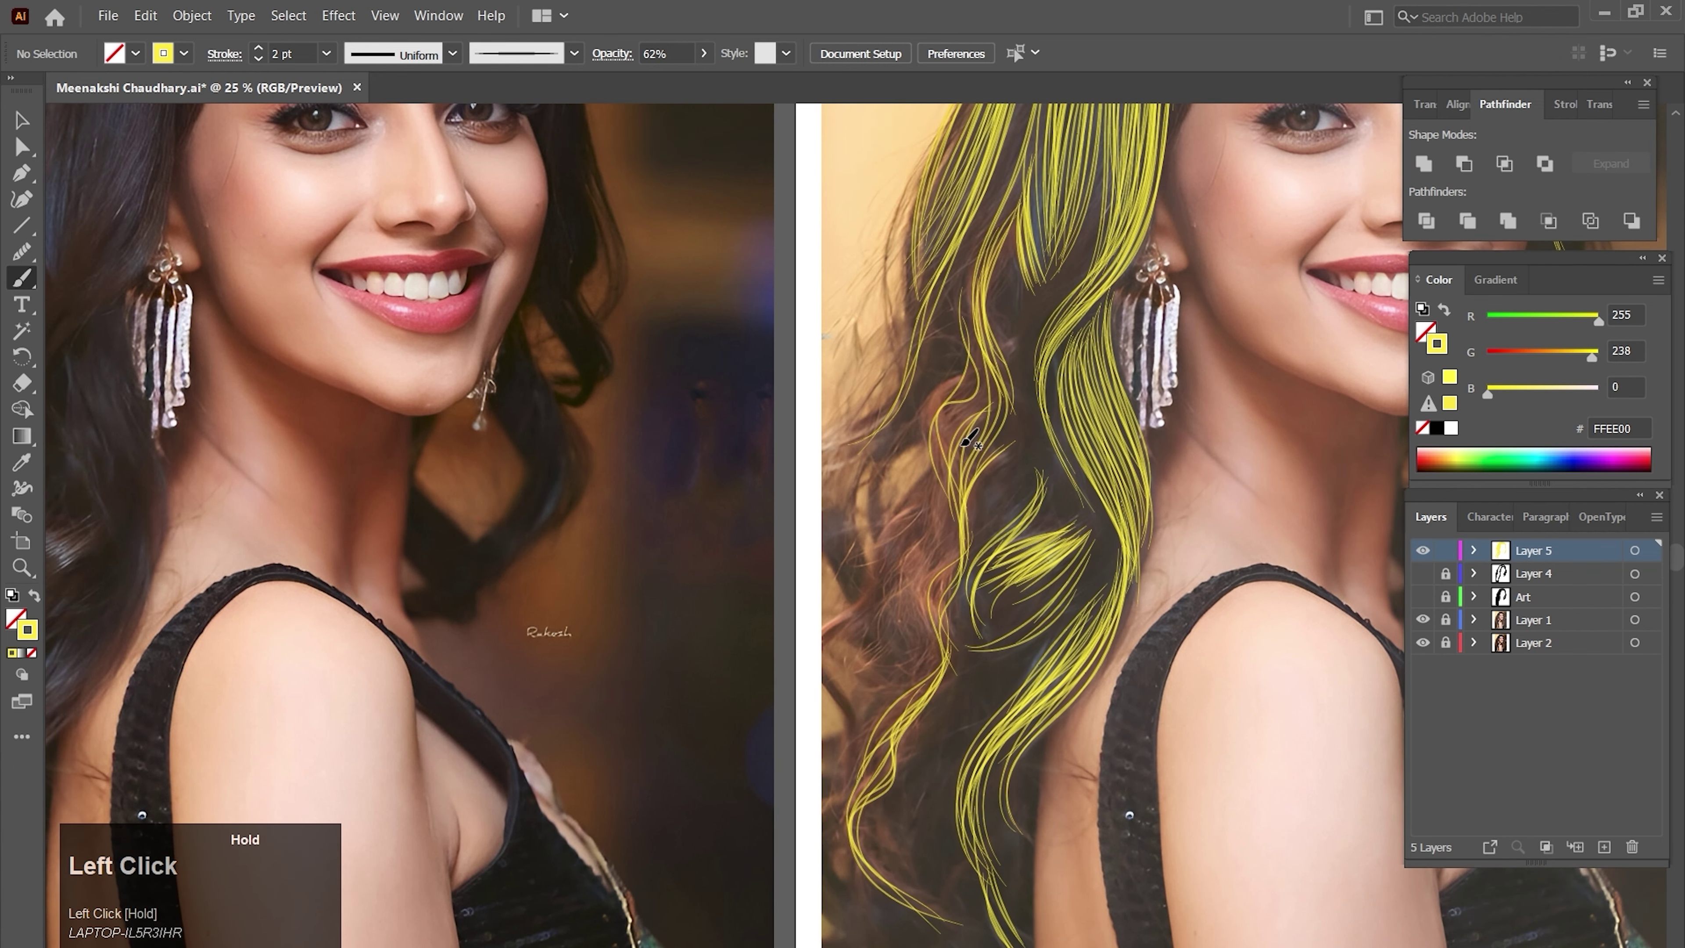
{"action": "left_click_drag", "start_coordinate": [969, 315], "coordinate": [958, 518]}
{"action": "mouse_move", "coordinate": [989, 392]}
{"action": "left_mouse_down"}
{"action": "mouse_move", "coordinate": [945, 463]}
{"action": "mouse_move", "coordinate": [967, 491]}
{"action": "left_mouse_up"}
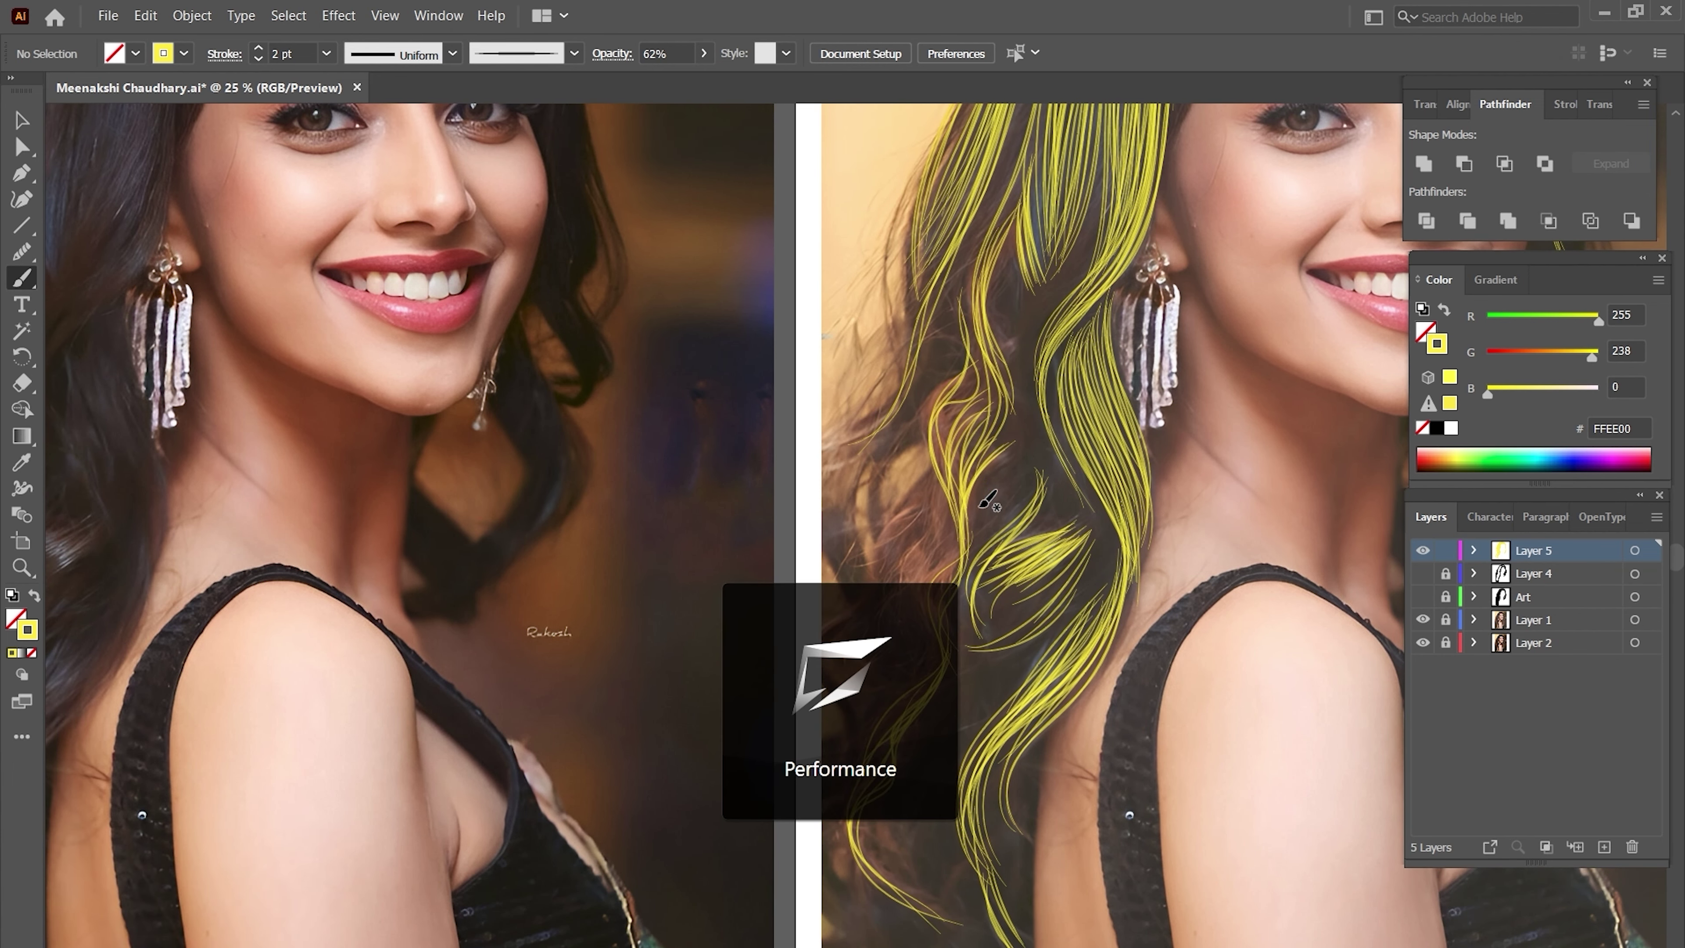
{"action": "left_click_drag", "start_coordinate": [977, 360], "coordinate": [962, 415]}
- Widen the wavy lock beside the short tuft with strands running down toward its lower curl
{"action": "left_click_drag", "start_coordinate": [950, 515], "coordinate": [919, 599]}
{"action": "left_click_drag", "start_coordinate": [958, 508], "coordinate": [929, 657]}
{"action": "mouse_move", "coordinate": [945, 508]}
{"action": "left_mouse_down"}
{"action": "mouse_move", "coordinate": [907, 702]}
{"action": "mouse_move", "coordinate": [866, 789]}
{"action": "left_mouse_up"}
{"action": "left_click_drag", "start_coordinate": [927, 513], "coordinate": [919, 648]}
{"action": "left_click_drag", "start_coordinate": [922, 650], "coordinate": [912, 587]}
{"action": "left_click_drag", "start_coordinate": [929, 508], "coordinate": [906, 653]}
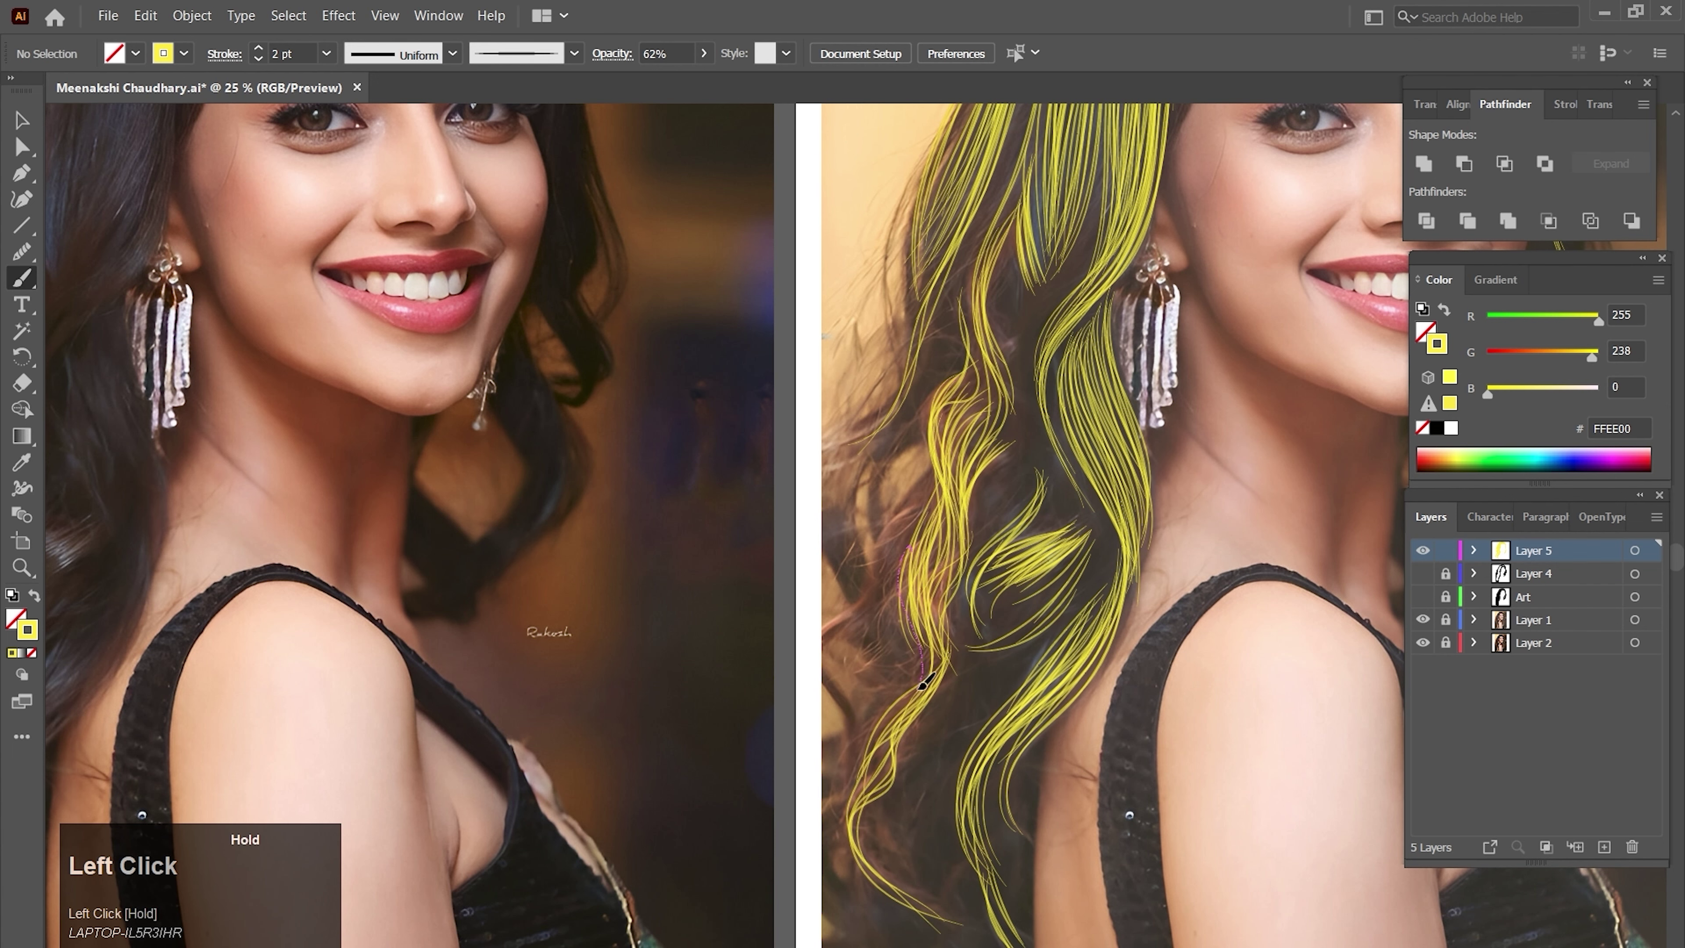
{"action": "left_click_drag", "start_coordinate": [935, 549], "coordinate": [869, 771]}
{"action": "left_click_drag", "start_coordinate": [892, 703], "coordinate": [886, 783]}
{"action": "left_click_drag", "start_coordinate": [934, 551], "coordinate": [869, 703]}
- Paint yellow strands through the outermost curls, from the outer edge of the hair down toward its ends
{"action": "key", "text": "space"}
{"action": "left_click_drag", "start_coordinate": [890, 800], "coordinate": [927, 655]}
{"action": "mouse_move", "coordinate": [875, 558]}
{"action": "left_mouse_down"}
{"action": "mouse_move", "coordinate": [851, 618]}
{"action": "mouse_move", "coordinate": [880, 679]}
{"action": "left_mouse_up"}
{"action": "left_click_drag", "start_coordinate": [896, 521], "coordinate": [885, 697]}
{"action": "left_click_drag", "start_coordinate": [972, 623], "coordinate": [998, 680]}
{"action": "left_click_drag", "start_coordinate": [1074, 333], "coordinate": [1044, 423]}
{"action": "left_click_drag", "start_coordinate": [1020, 384], "coordinate": [1028, 431]}
{"action": "left_click_drag", "start_coordinate": [978, 255], "coordinate": [912, 616]}
{"action": "left_click_drag", "start_coordinate": [967, 423], "coordinate": [910, 611]}
{"action": "left_click_drag", "start_coordinate": [966, 428], "coordinate": [939, 671]}
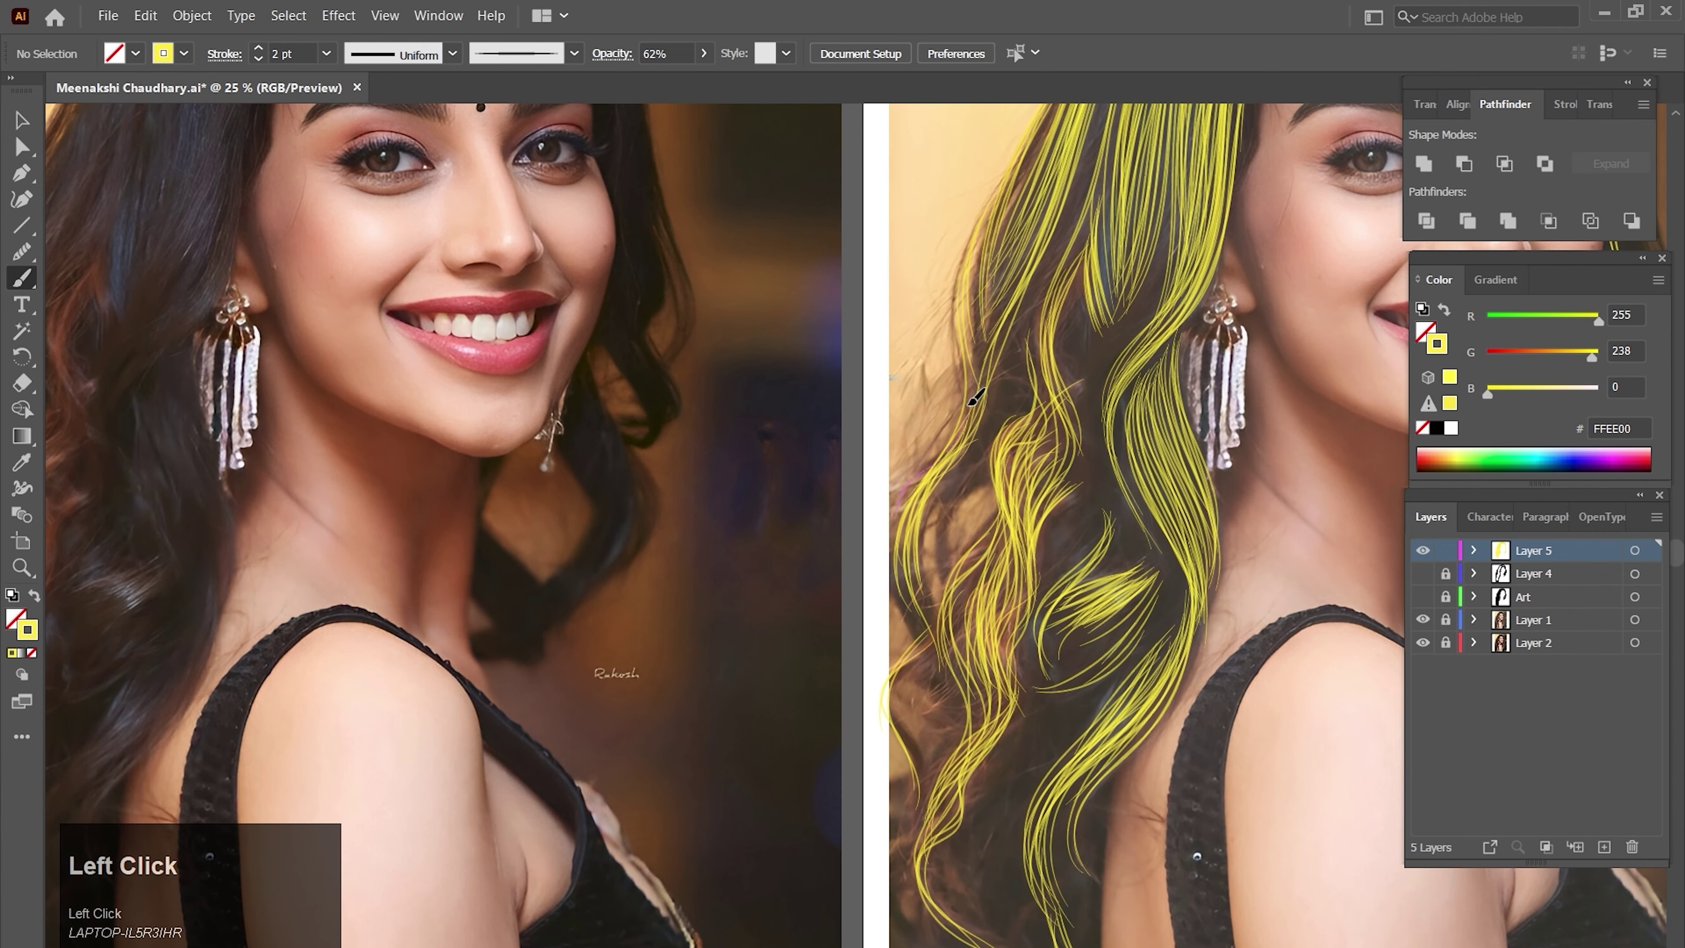
- Add yellow strands linking the upper outer hair with the wavy locks and outer curls below
{"action": "left_click_drag", "start_coordinate": [985, 356], "coordinate": [966, 419]}
{"action": "mouse_move", "coordinate": [1084, 259]}
{"action": "left_mouse_down"}
{"action": "mouse_move", "coordinate": [1051, 404]}
{"action": "mouse_move", "coordinate": [1062, 385]}
{"action": "left_mouse_up"}
{"action": "left_click_drag", "start_coordinate": [1065, 268], "coordinate": [1039, 412]}
{"action": "left_click_drag", "start_coordinate": [1047, 326], "coordinate": [1020, 533]}
{"action": "left_click_drag", "start_coordinate": [927, 740], "coordinate": [945, 474]}
{"action": "left_click_drag", "start_coordinate": [937, 388], "coordinate": [916, 466]}
{"action": "left_click_drag", "start_coordinate": [979, 508], "coordinate": [940, 654]}
- Extend the wavy locks to the hair ends with curved yellow strands near the portrait's lower edge
{"action": "left_click_drag", "start_coordinate": [955, 618], "coordinate": [1059, 752]}
{"action": "left_click_drag", "start_coordinate": [961, 579], "coordinate": [1022, 690]}
{"action": "left_click_drag", "start_coordinate": [1061, 626], "coordinate": [1053, 708]}
{"action": "left_click_drag", "start_coordinate": [1032, 471], "coordinate": [975, 664]}
{"action": "left_click_drag", "start_coordinate": [1019, 505], "coordinate": [1036, 690]}
{"action": "mouse_move", "coordinate": [981, 652]}
{"action": "left_mouse_down"}
{"action": "mouse_move", "coordinate": [976, 607]}
{"action": "mouse_move", "coordinate": [949, 824]}
{"action": "left_mouse_up"}
{"action": "scroll", "coordinate": [982, 601], "scroll_direction": "up", "scroll_amount": 2}
{"action": "scroll", "coordinate": [996, 718], "scroll_direction": "down", "scroll_amount": 3}
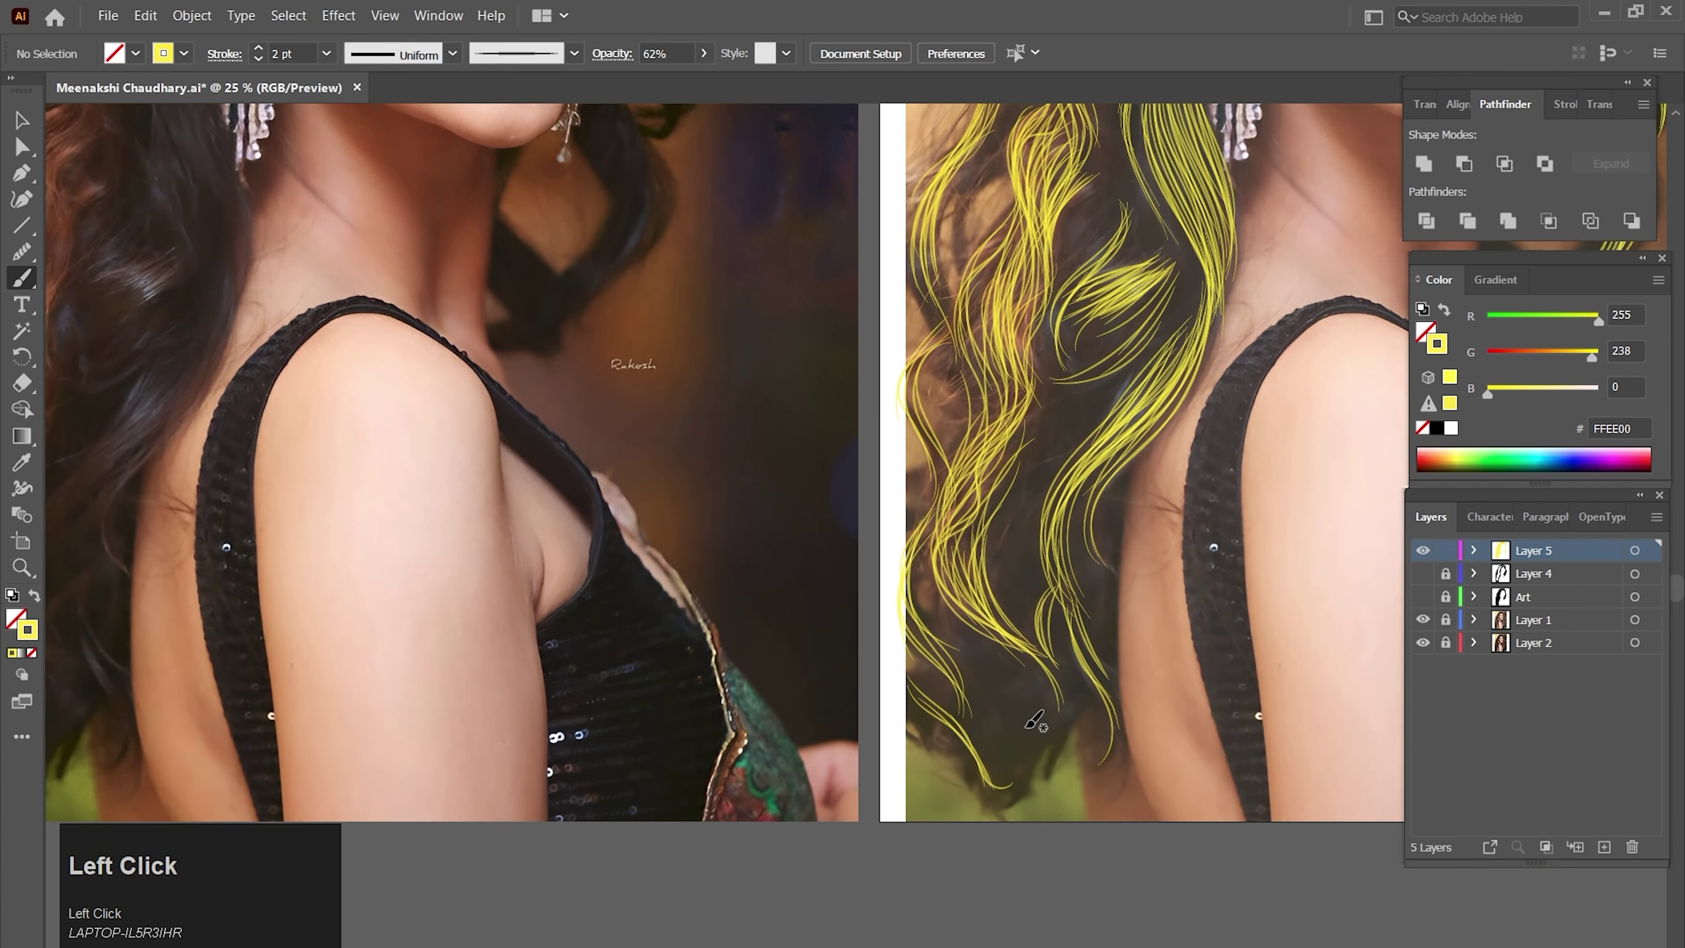
{"action": "left_click_drag", "start_coordinate": [1087, 495], "coordinate": [955, 764]}
- Fill the gap between the upper hair and the neck-side lock with long flowing yellow strands
{"action": "mouse_move", "coordinate": [925, 601]}
{"action": "left_mouse_down"}
{"action": "mouse_move", "coordinate": [981, 494]}
{"action": "mouse_move", "coordinate": [965, 461]}
{"action": "left_mouse_up"}
{"action": "left_click_drag", "start_coordinate": [966, 452], "coordinate": [947, 588]}
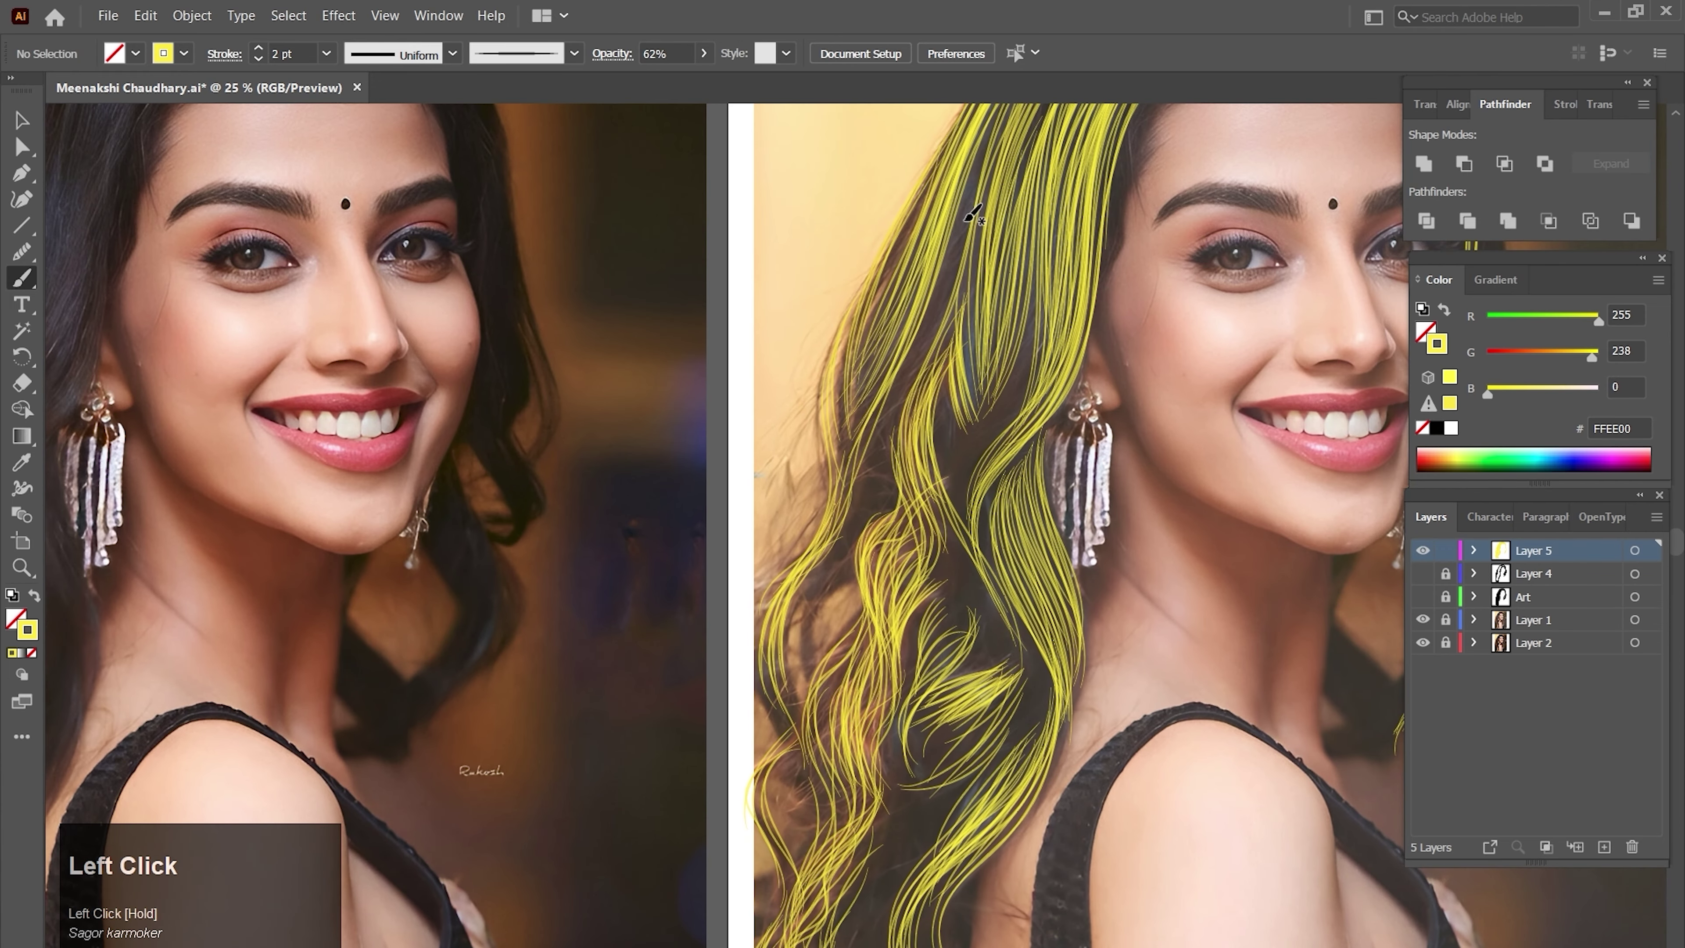
{"action": "left_click_drag", "start_coordinate": [966, 223], "coordinate": [1022, 678]}
{"action": "left_click_drag", "start_coordinate": [934, 488], "coordinate": [1031, 791]}
{"action": "left_click_drag", "start_coordinate": [930, 430], "coordinate": [1041, 773]}
{"action": "left_click_drag", "start_coordinate": [970, 373], "coordinate": [1032, 791]}
{"action": "left_click_drag", "start_coordinate": [1041, 478], "coordinate": [930, 779]}
{"action": "left_click_drag", "start_coordinate": [953, 371], "coordinate": [890, 696]}
{"action": "left_click_drag", "start_coordinate": [946, 405], "coordinate": [857, 626]}
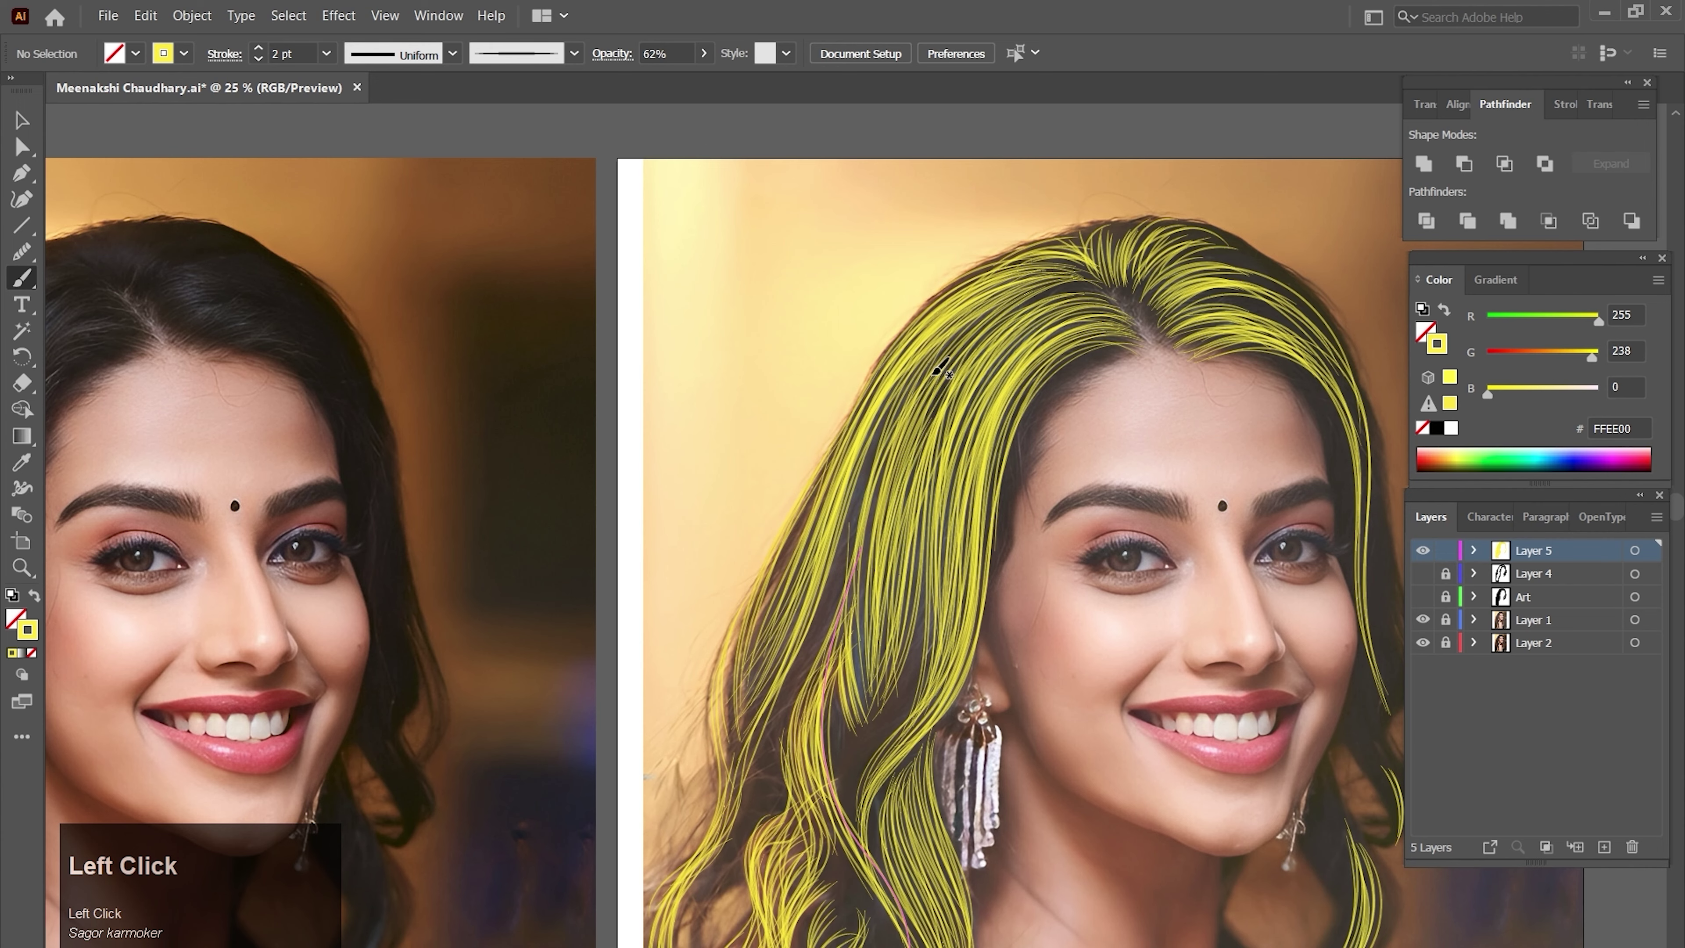
- Add yellow strands in the remaining gap between the outer hair and the middle section at cheek level
{"action": "left_click_drag", "start_coordinate": [870, 479], "coordinate": [811, 720]}
{"action": "left_click_drag", "start_coordinate": [812, 738], "coordinate": [838, 653]}
{"action": "left_click_drag", "start_coordinate": [842, 544], "coordinate": [809, 797]}
{"action": "mouse_move", "coordinate": [846, 896]}
{"action": "left_mouse_down"}
{"action": "mouse_move", "coordinate": [876, 753]}
{"action": "mouse_move", "coordinate": [825, 680]}
{"action": "mouse_move", "coordinate": [889, 507]}
{"action": "left_mouse_up"}
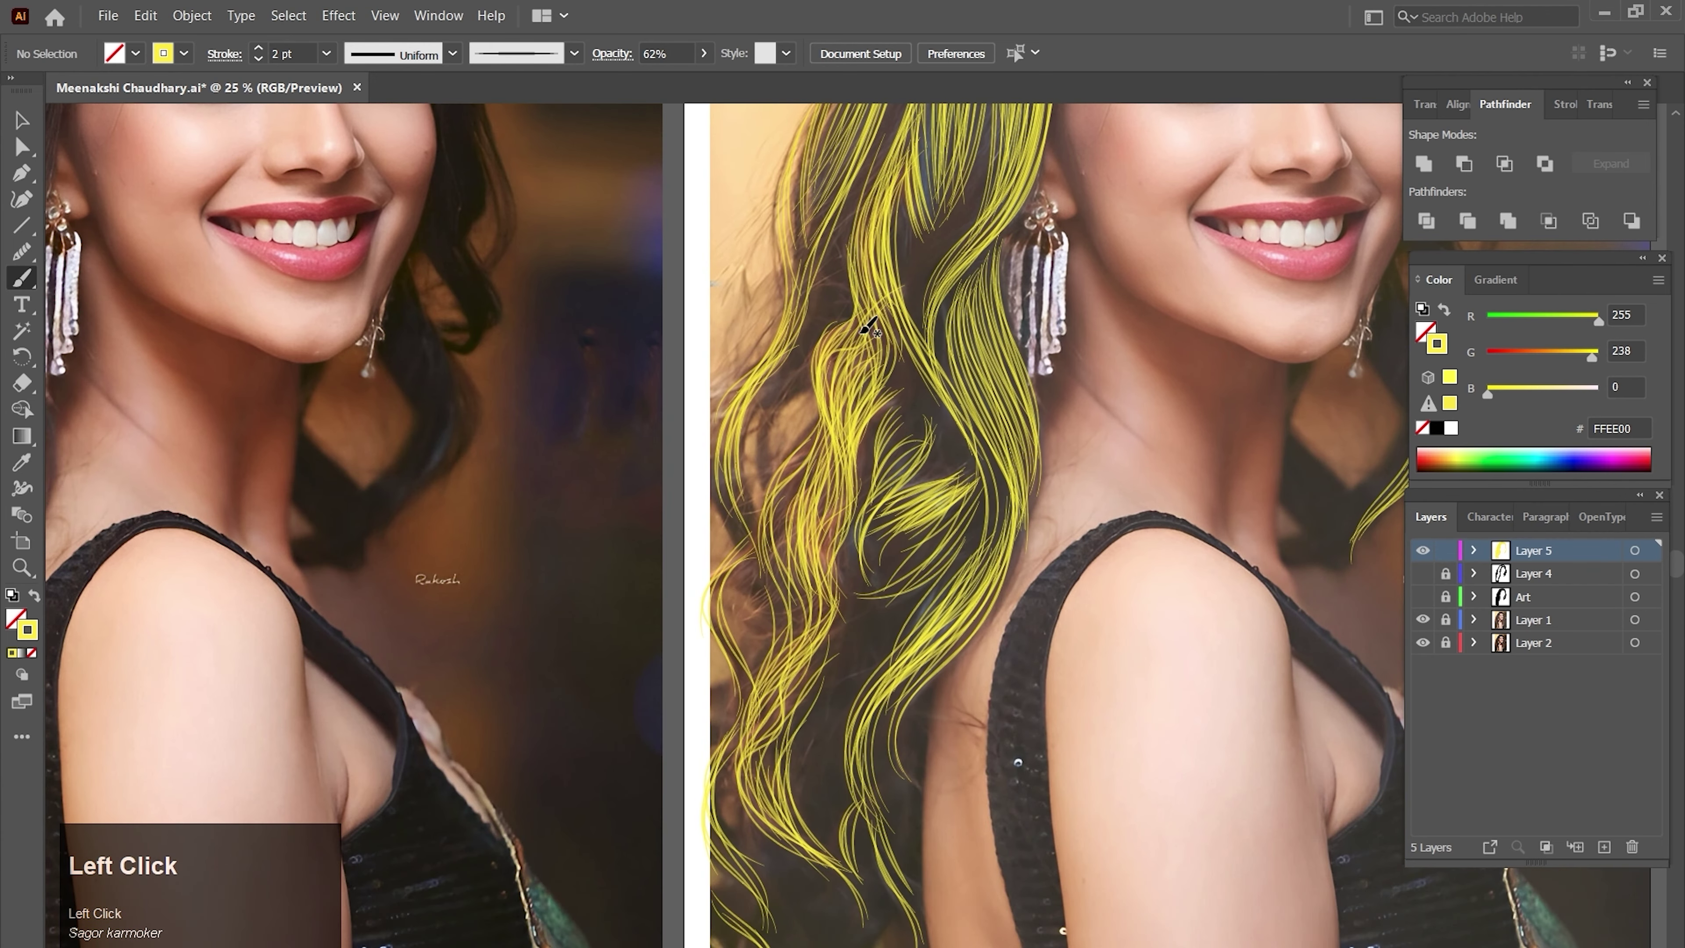
- Fill the gaps among the brown curls beside the short tuft with further yellow strands
{"action": "left_click_drag", "start_coordinate": [861, 333], "coordinate": [811, 600]}
{"action": "left_click_drag", "start_coordinate": [829, 488], "coordinate": [775, 729]}
{"action": "mouse_move", "coordinate": [813, 439]}
{"action": "left_mouse_down"}
{"action": "mouse_move", "coordinate": [811, 596]}
{"action": "mouse_move", "coordinate": [772, 680]}
{"action": "left_mouse_up"}
{"action": "mouse_move", "coordinate": [773, 503]}
{"action": "left_mouse_down"}
{"action": "mouse_move", "coordinate": [801, 606]}
{"action": "mouse_move", "coordinate": [775, 370]}
{"action": "left_mouse_up"}
{"action": "left_click_drag", "start_coordinate": [879, 467], "coordinate": [853, 631]}
- Paint yellow strands through the dark area between the wavy locks and the neck-side lock near the shoulder
{"action": "mouse_move", "coordinate": [960, 309]}
{"action": "left_mouse_down"}
{"action": "mouse_move", "coordinate": [960, 462]}
{"action": "mouse_move", "coordinate": [982, 516]}
{"action": "left_mouse_up"}
{"action": "left_click_drag", "start_coordinate": [985, 499], "coordinate": [870, 668]}
{"action": "left_click_drag", "start_coordinate": [967, 459], "coordinate": [838, 710]}
{"action": "mouse_move", "coordinate": [966, 463]}
{"action": "left_mouse_down"}
{"action": "mouse_move", "coordinate": [834, 760]}
{"action": "mouse_move", "coordinate": [840, 731]}
{"action": "left_mouse_up"}
{"action": "left_click_drag", "start_coordinate": [915, 488], "coordinate": [839, 627]}
{"action": "left_click_drag", "start_coordinate": [953, 459], "coordinate": [849, 663]}
{"action": "left_click_drag", "start_coordinate": [1327, 378], "coordinate": [865, 677]}
{"action": "mouse_move", "coordinate": [991, 461]}
{"action": "left_mouse_down"}
{"action": "mouse_move", "coordinate": [1012, 677]}
{"action": "mouse_move", "coordinate": [1237, 510]}
{"action": "left_mouse_up"}
{"action": "key", "text": "ctrl+minus"}
{"action": "key", "text": "ctrl+minus"}
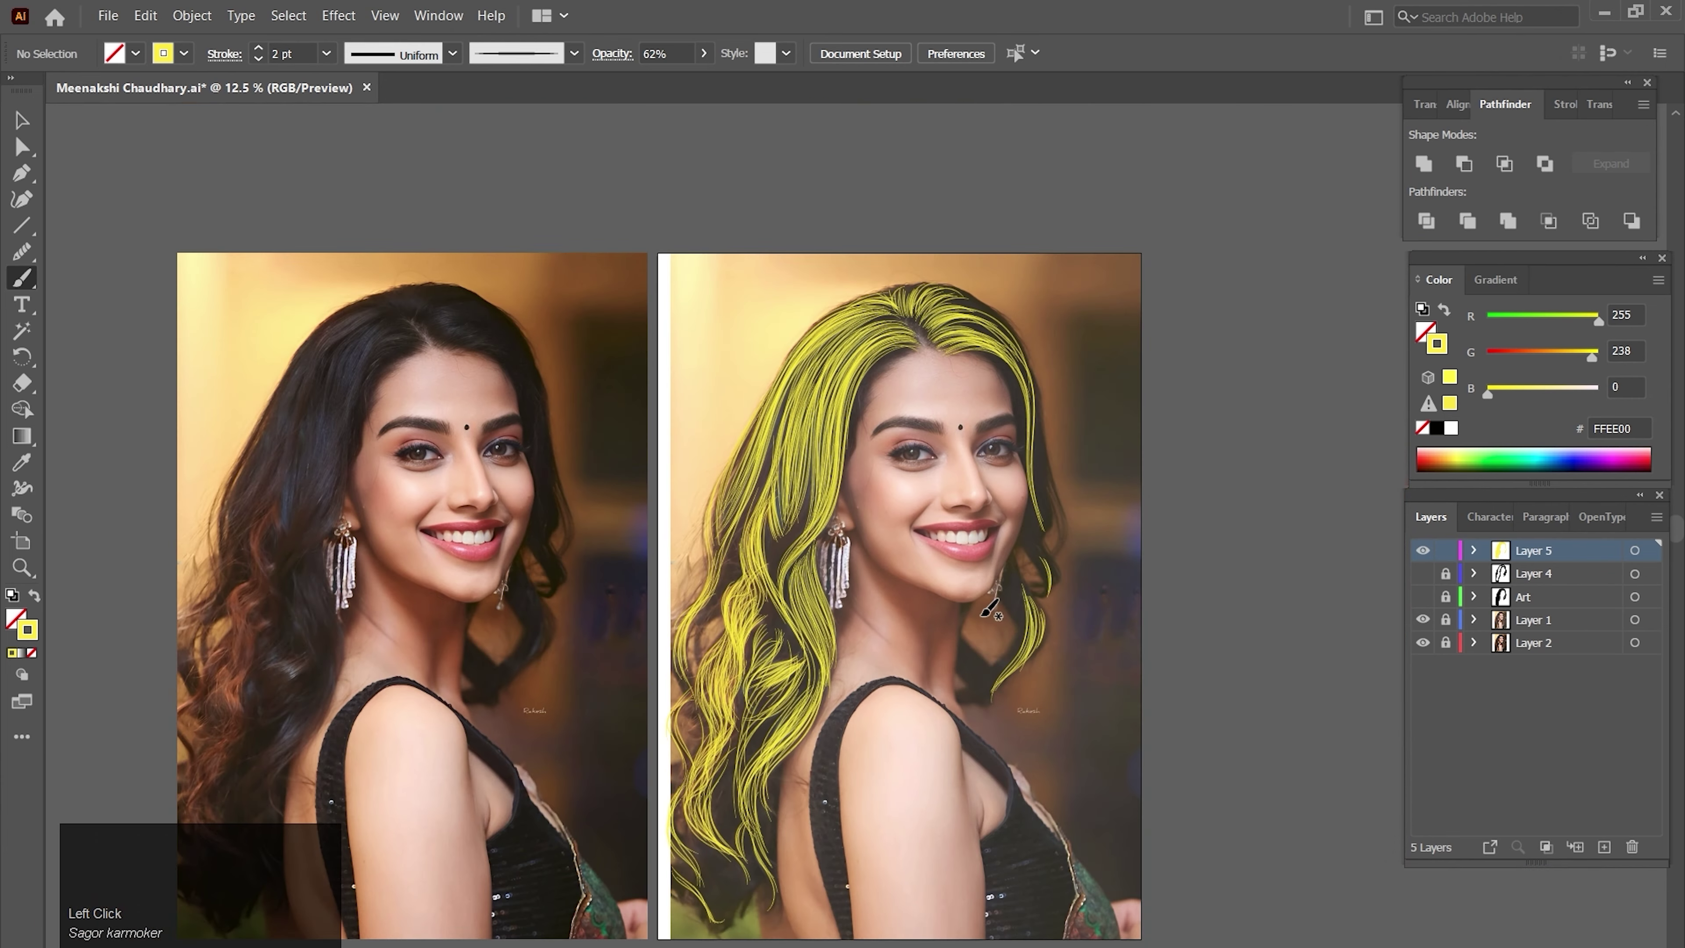
- Show Layer 4 and the Art layer and hide the photo on Layer 1 beneath the yellow strands
{"action": "left_click_drag", "start_coordinate": [1422, 574], "coordinate": [1422, 620]}
{"action": "key", "text": "ctrl+plus"}
{"action": "key", "text": "ctrl+plus"}
- Examine the yellow strands over the black hair silhouette, from the lower curls up to the crown and as a whole
{"action": "left_click_drag", "start_coordinate": [827, 634], "coordinate": [843, 682]}
{"action": "left_click_drag", "start_coordinate": [878, 324], "coordinate": [869, 533]}
{"action": "left_click_drag", "start_coordinate": [889, 292], "coordinate": [851, 466]}
{"action": "left_click_drag", "start_coordinate": [815, 477], "coordinate": [860, 424]}
{"action": "mouse_move", "coordinate": [759, 275]}
{"action": "left_mouse_down"}
{"action": "mouse_move", "coordinate": [607, 649]}
{"action": "mouse_move", "coordinate": [673, 501]}
{"action": "left_mouse_up"}
{"action": "left_click_drag", "start_coordinate": [671, 499], "coordinate": [637, 673]}
{"action": "mouse_move", "coordinate": [644, 677]}
{"action": "left_mouse_down"}
{"action": "mouse_move", "coordinate": [663, 569]}
{"action": "mouse_move", "coordinate": [647, 684]}
{"action": "left_mouse_up"}
{"action": "left_click_drag", "start_coordinate": [653, 690], "coordinate": [670, 576]}
{"action": "left_click_drag", "start_coordinate": [652, 612], "coordinate": [728, 787]}
{"action": "left_click_drag", "start_coordinate": [724, 717], "coordinate": [705, 564]}
{"action": "left_click_drag", "start_coordinate": [629, 557], "coordinate": [715, 676]}
{"action": "left_click_drag", "start_coordinate": [629, 585], "coordinate": [705, 666]}
{"action": "left_click_drag", "start_coordinate": [818, 558], "coordinate": [737, 673]}
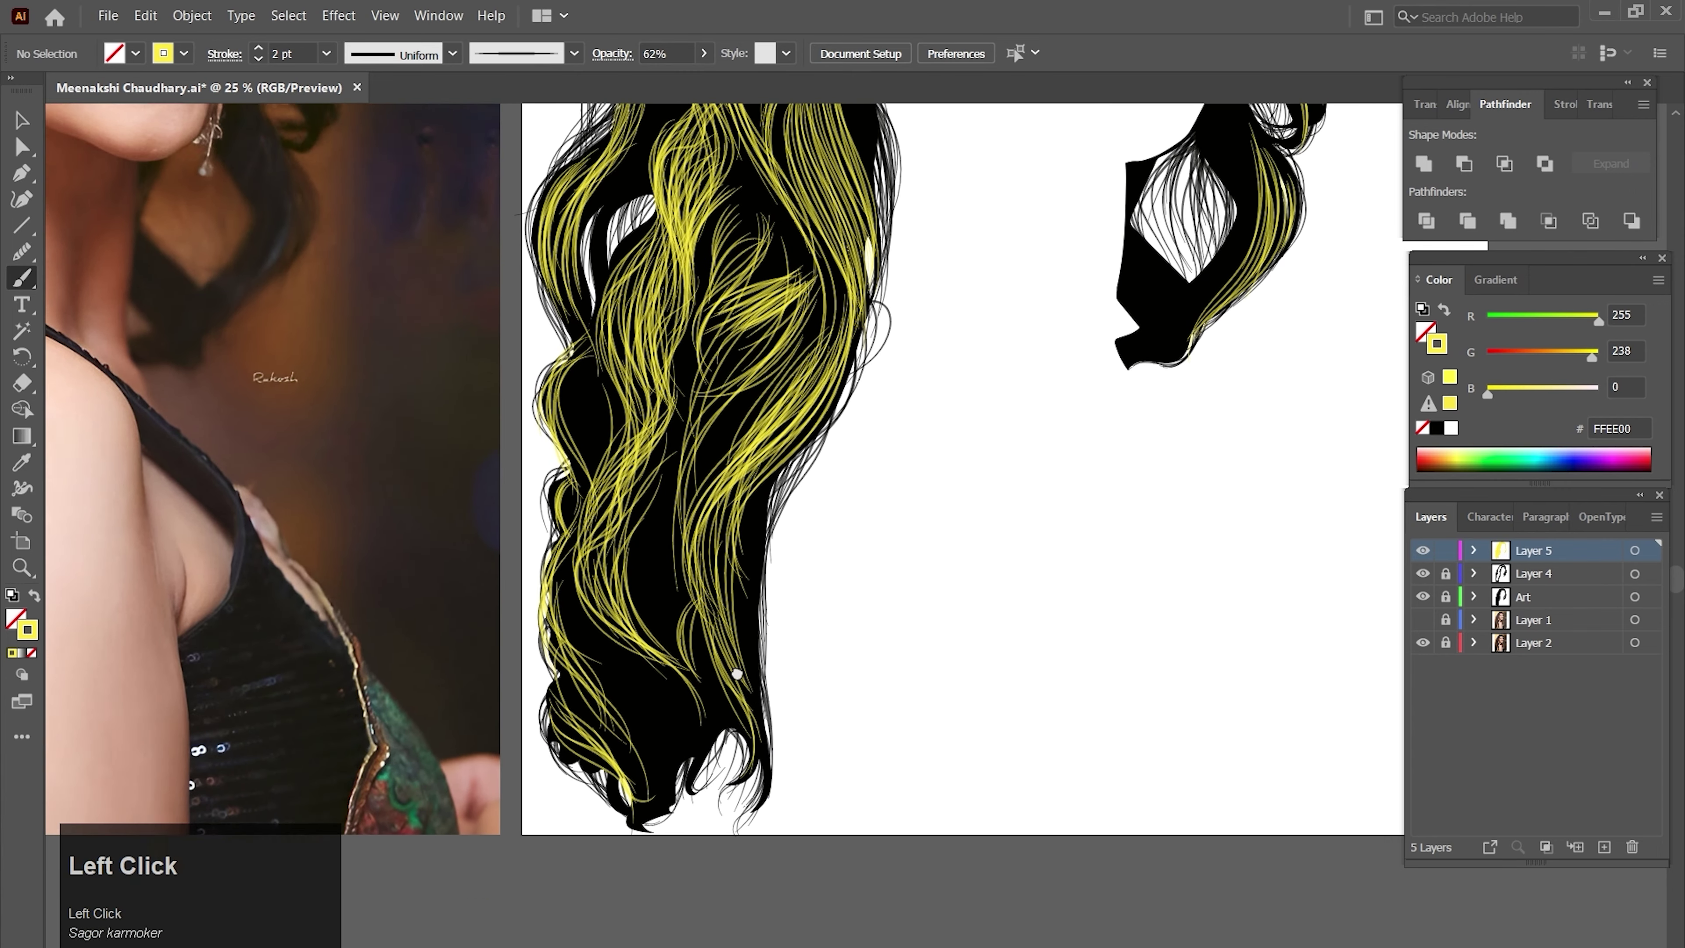
{"action": "scroll", "coordinate": [737, 674], "scroll_direction": "up", "scroll_amount": 9}
{"action": "scroll", "coordinate": [730, 597], "scroll_direction": "right", "scroll_amount": 3}
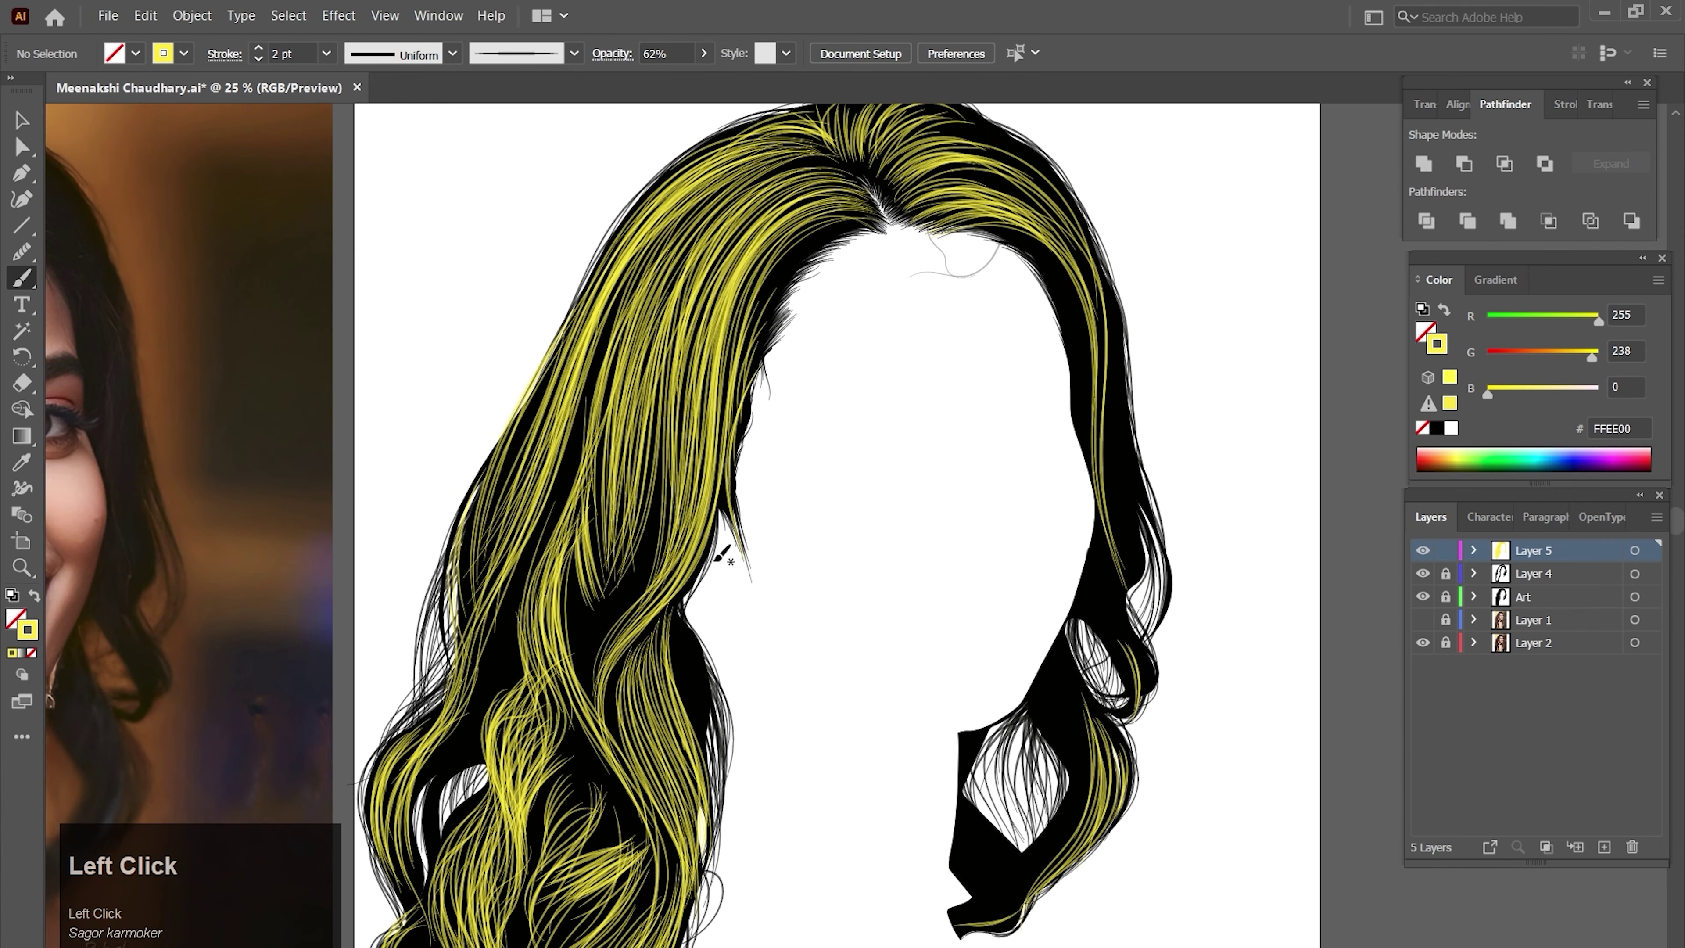
{"action": "scroll", "coordinate": [554, 471], "scroll_direction": "up", "scroll_amount": 2}
{"action": "scroll", "coordinate": [554, 471], "scroll_direction": "right", "scroll_amount": 1}
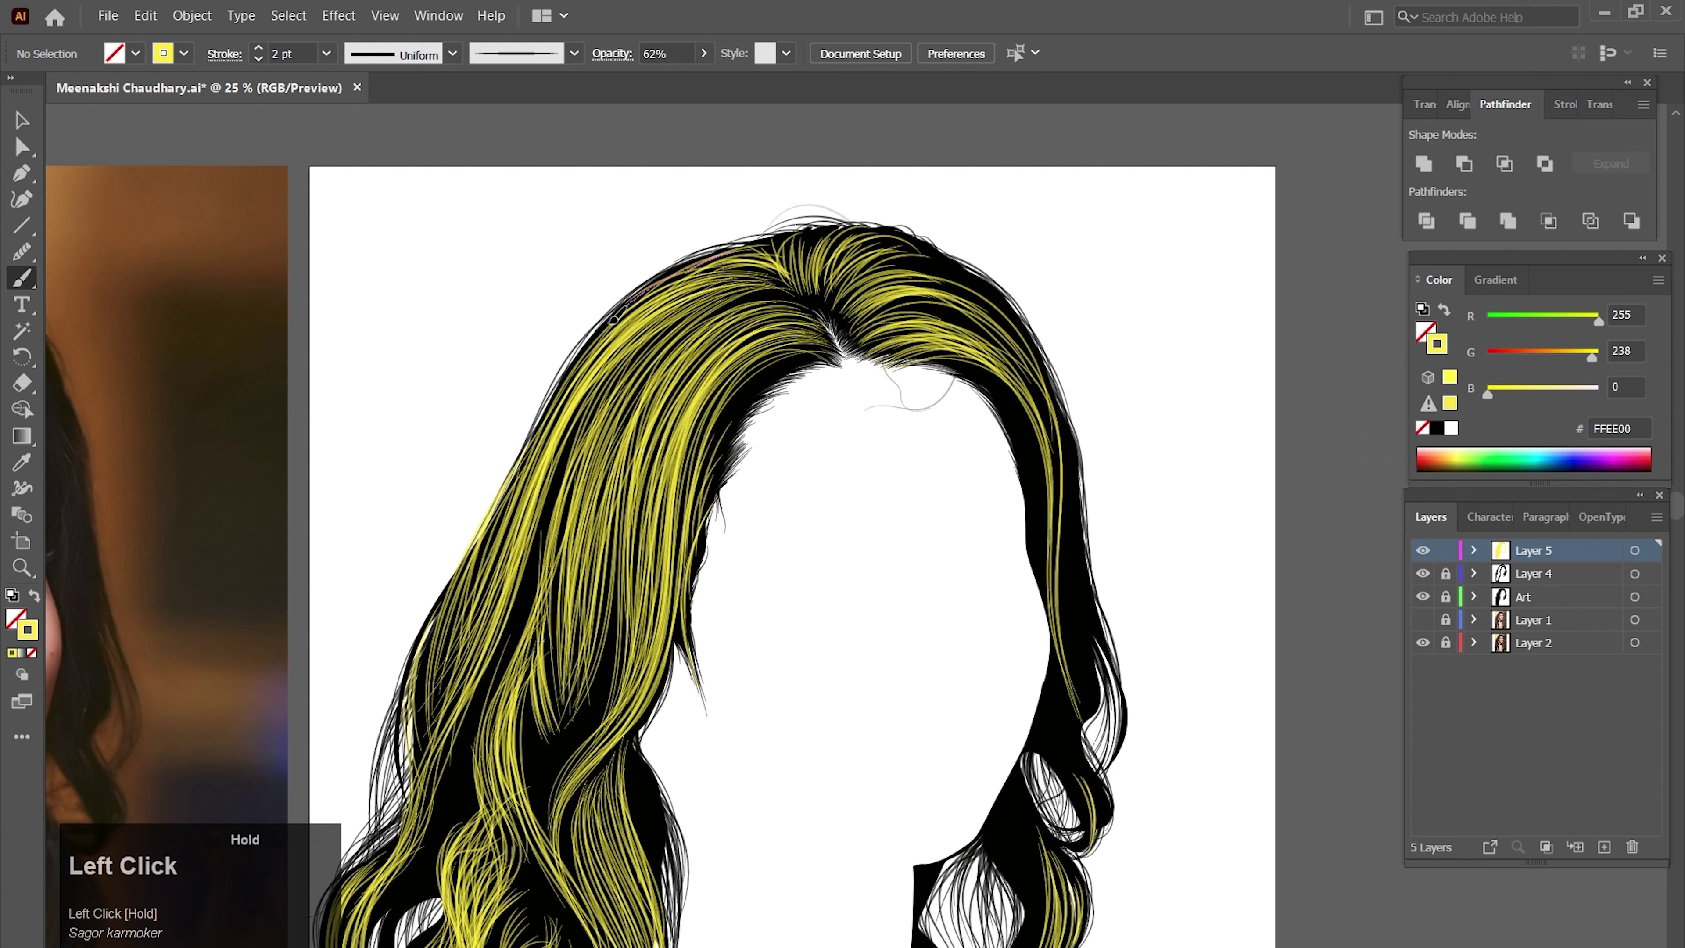
{"action": "key", "text": "space"}
{"action": "left_click_drag", "start_coordinate": [583, 491], "coordinate": [672, 325]}
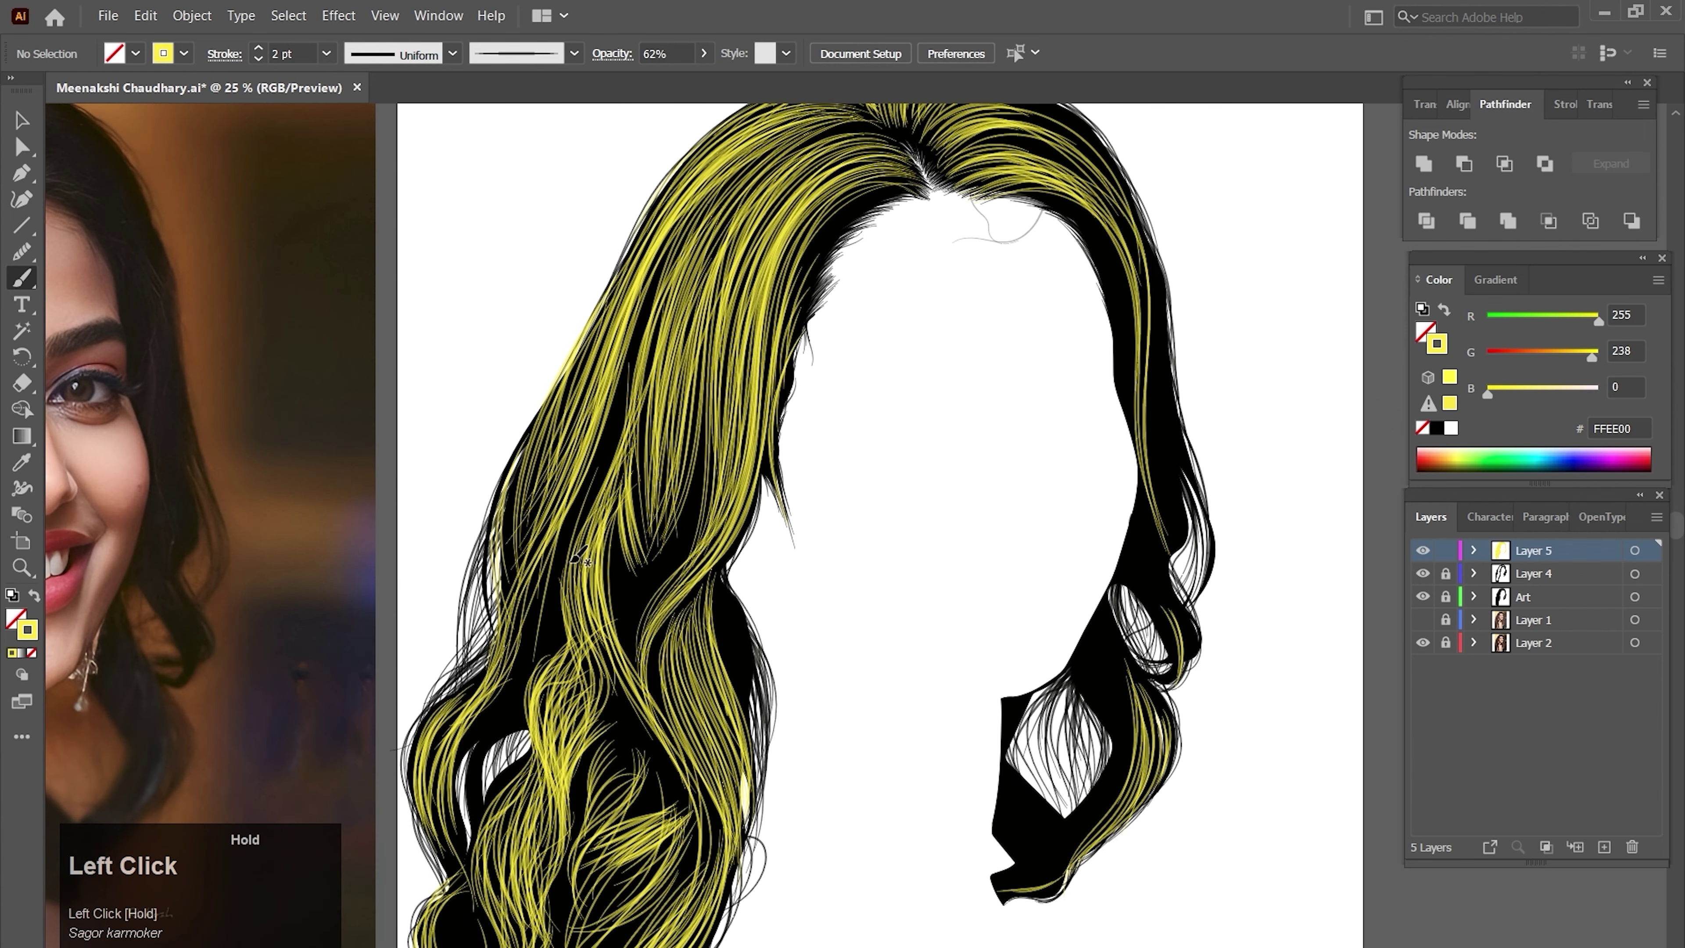
{"action": "key", "text": "ctrl+minus"}
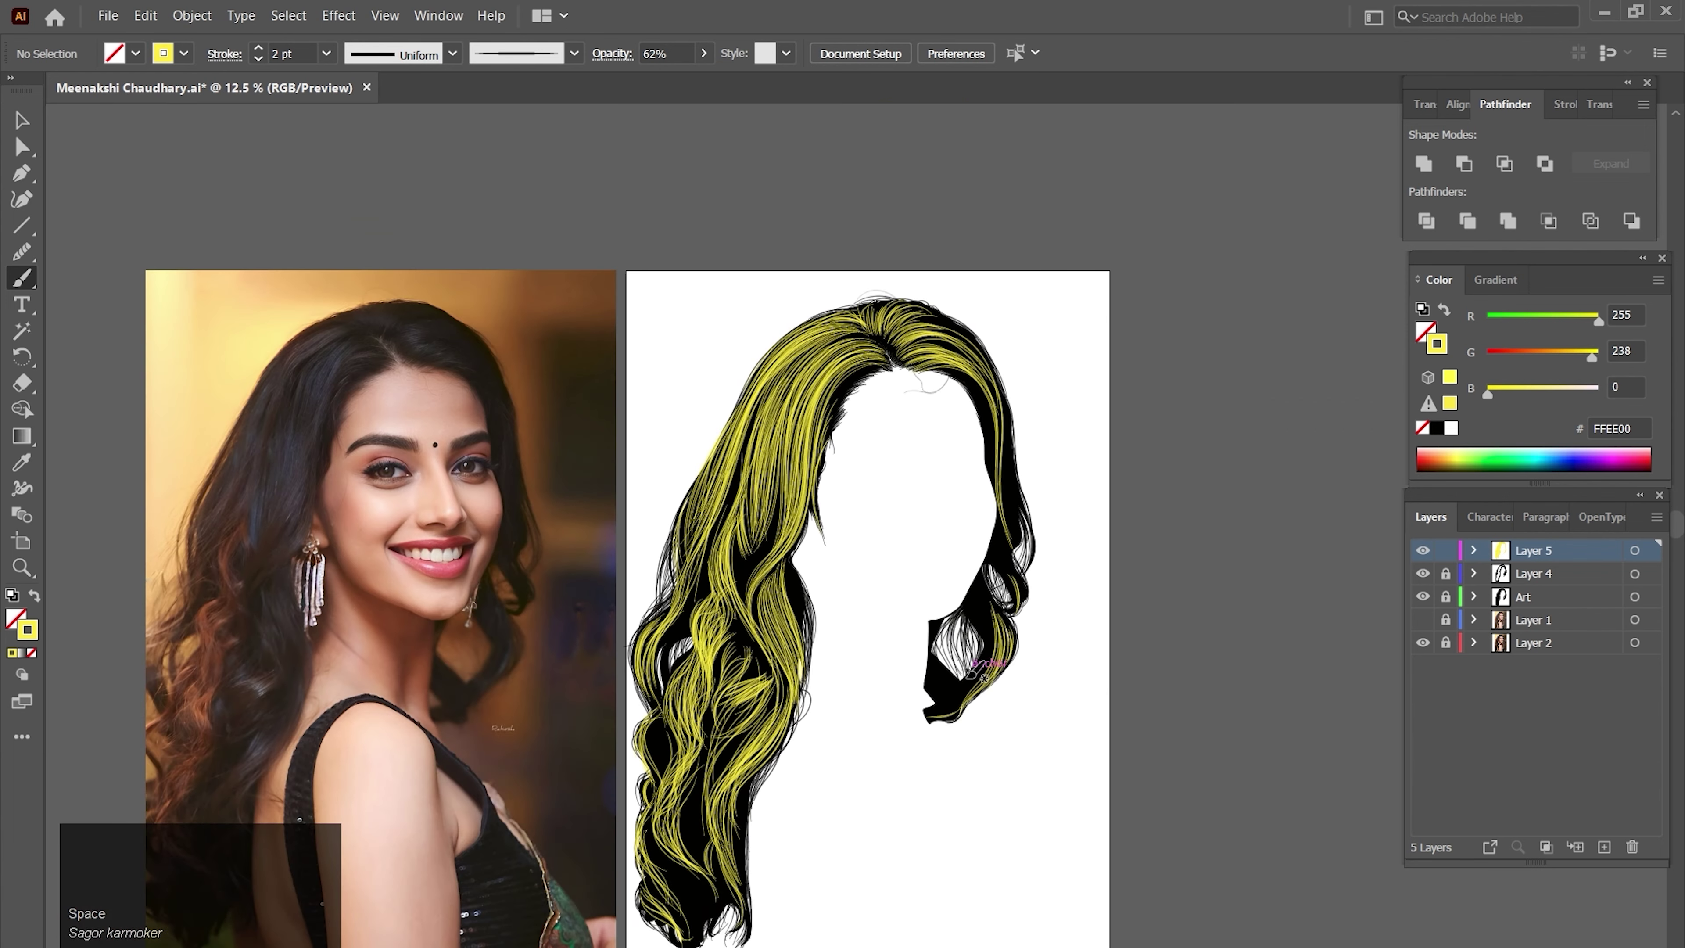
{"action": "left_click_drag", "start_coordinate": [935, 614], "coordinate": [972, 564]}
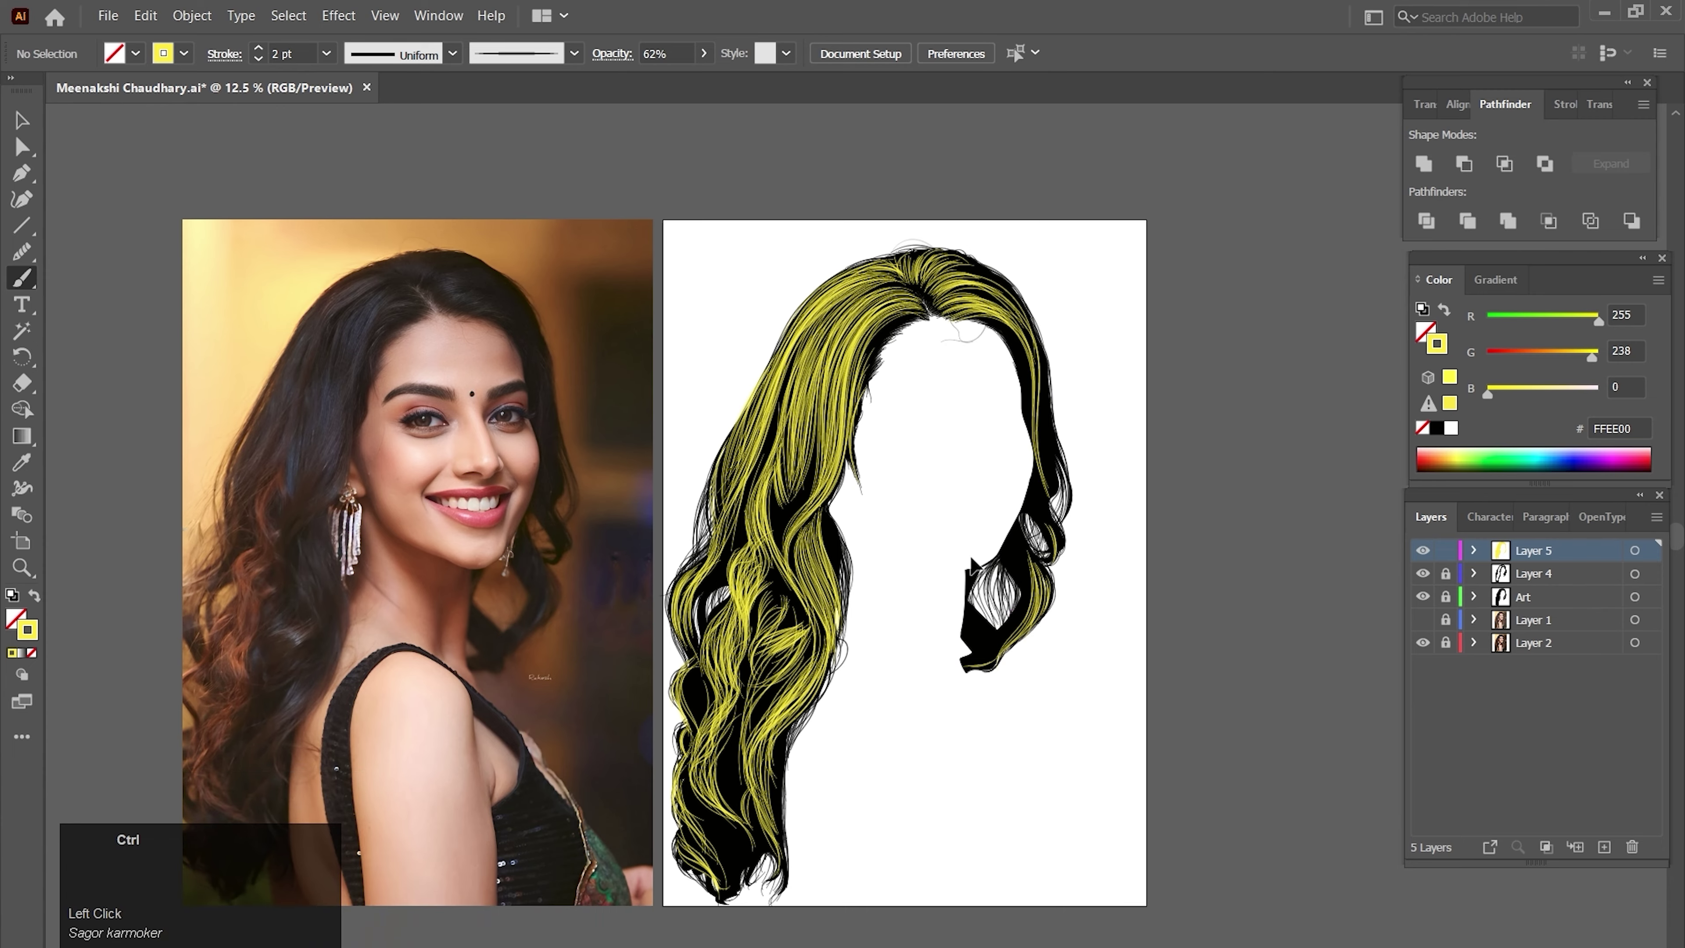
- Set the opacity of all the yellow hair strands to 100% and remove any stray brush mark outside the hair
{"action": "key", "text": "ctrl+a"}
{"action": "left_click", "coordinate": [704, 54]}
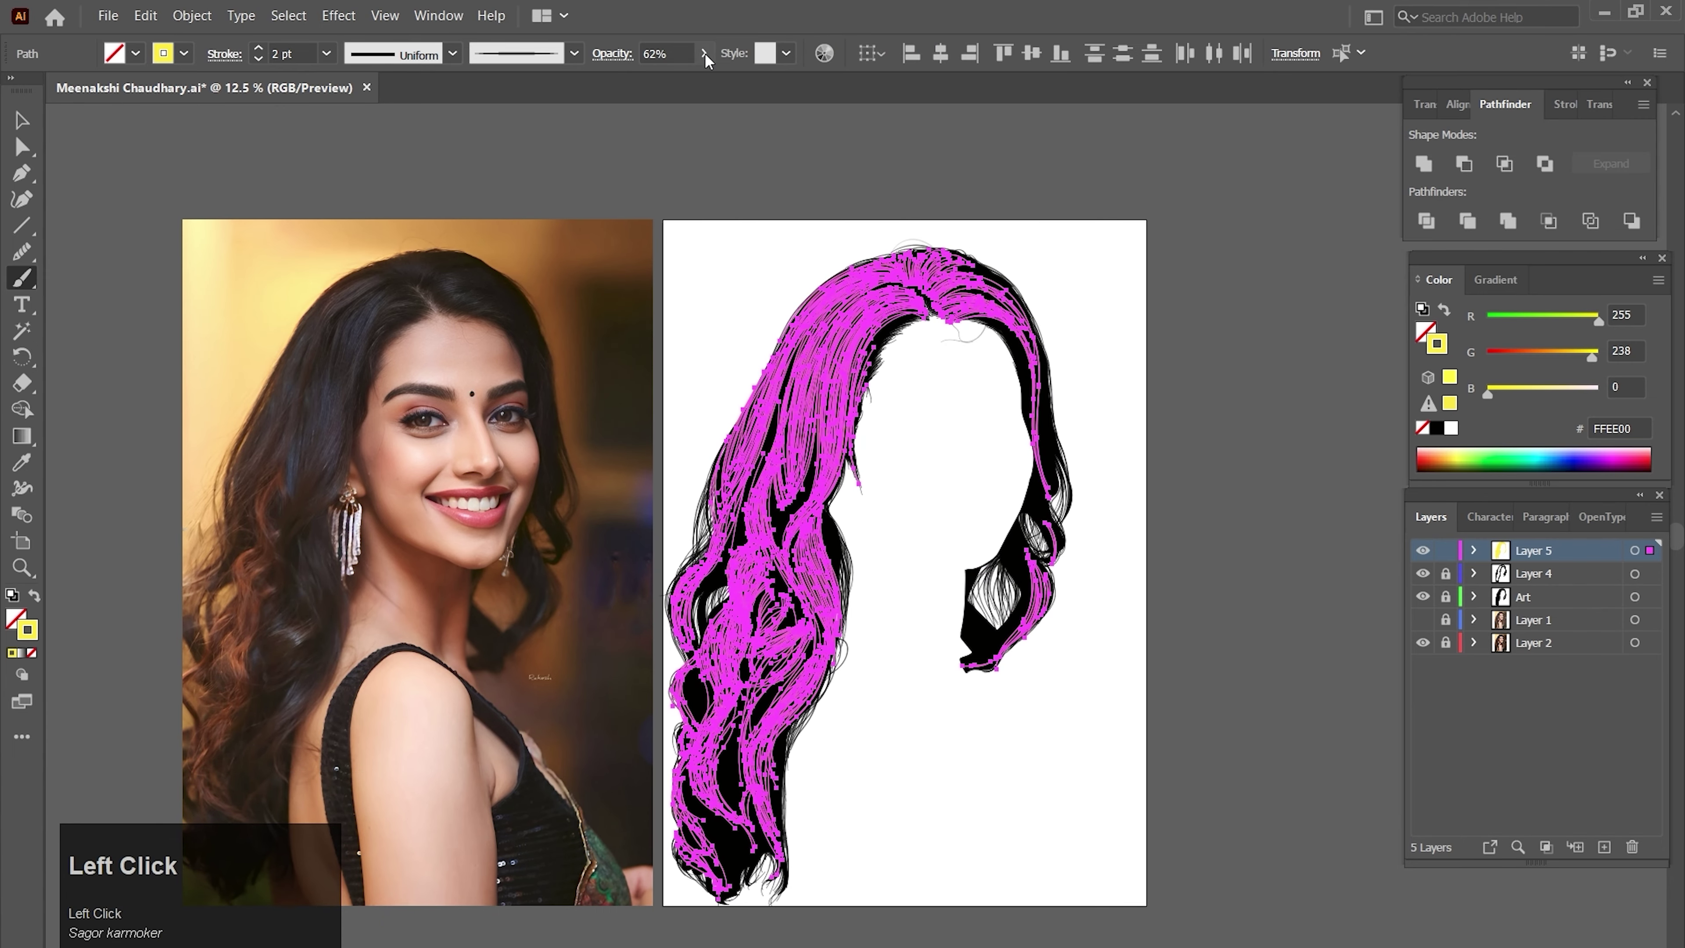
{"action": "left_click_drag", "start_coordinate": [668, 80], "coordinate": [759, 82]}
{"action": "left_click", "coordinate": [1172, 383], "text": "ctrl"}
{"action": "left_click_drag", "start_coordinate": [1265, 177], "coordinate": [1260, 189]}
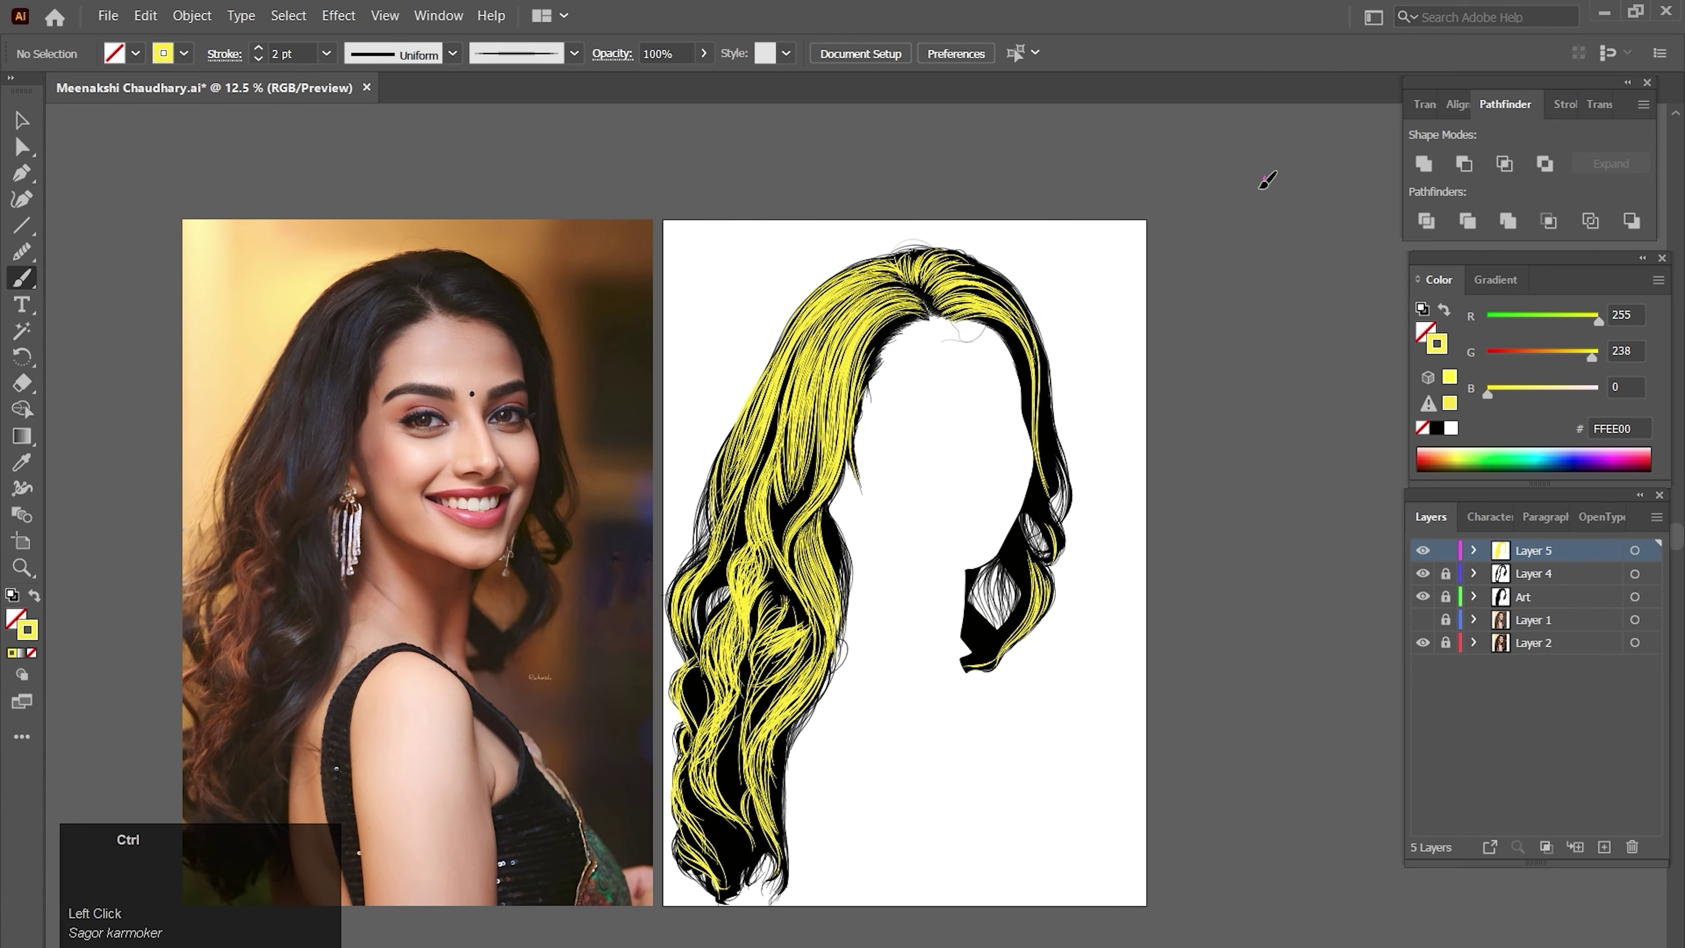
{"action": "left_click_drag", "start_coordinate": [1002, 714], "coordinate": [1002, 714]}
{"action": "key", "text": "ctrl+z"}
{"action": "key", "text": "v"}
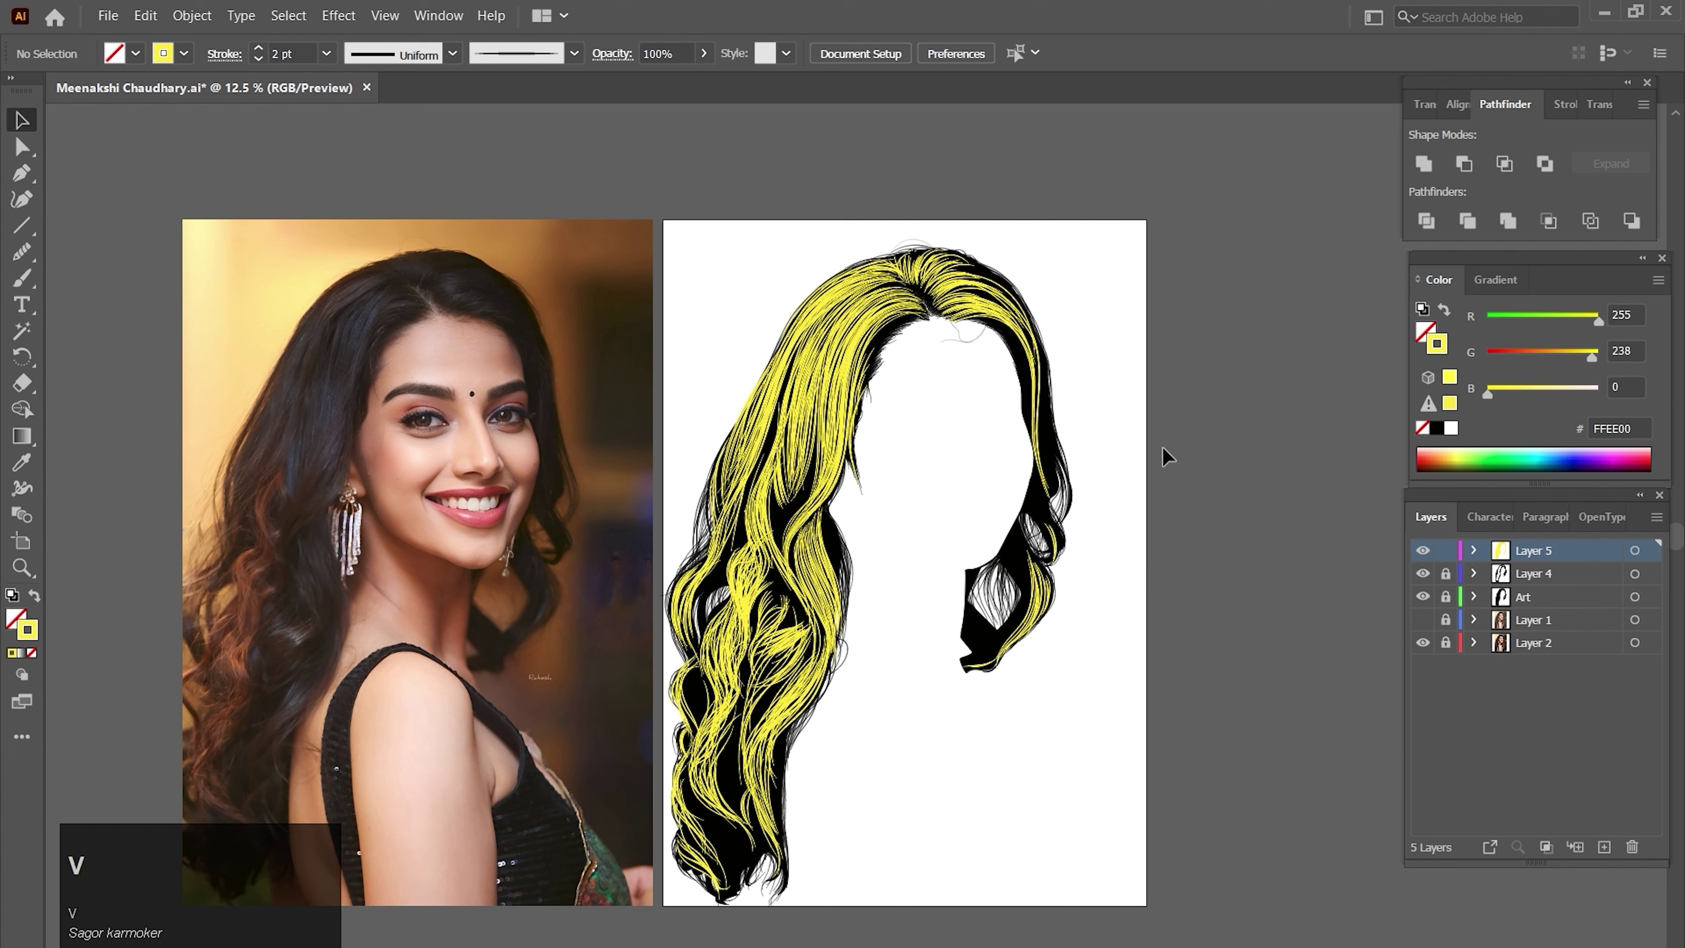
{"action": "mouse_move", "coordinate": [1269, 150]}
{"action": "left_mouse_down"}
{"action": "mouse_move", "coordinate": [1133, 431]}
{"action": "mouse_move", "coordinate": [949, 736]}
{"action": "left_mouse_up"}
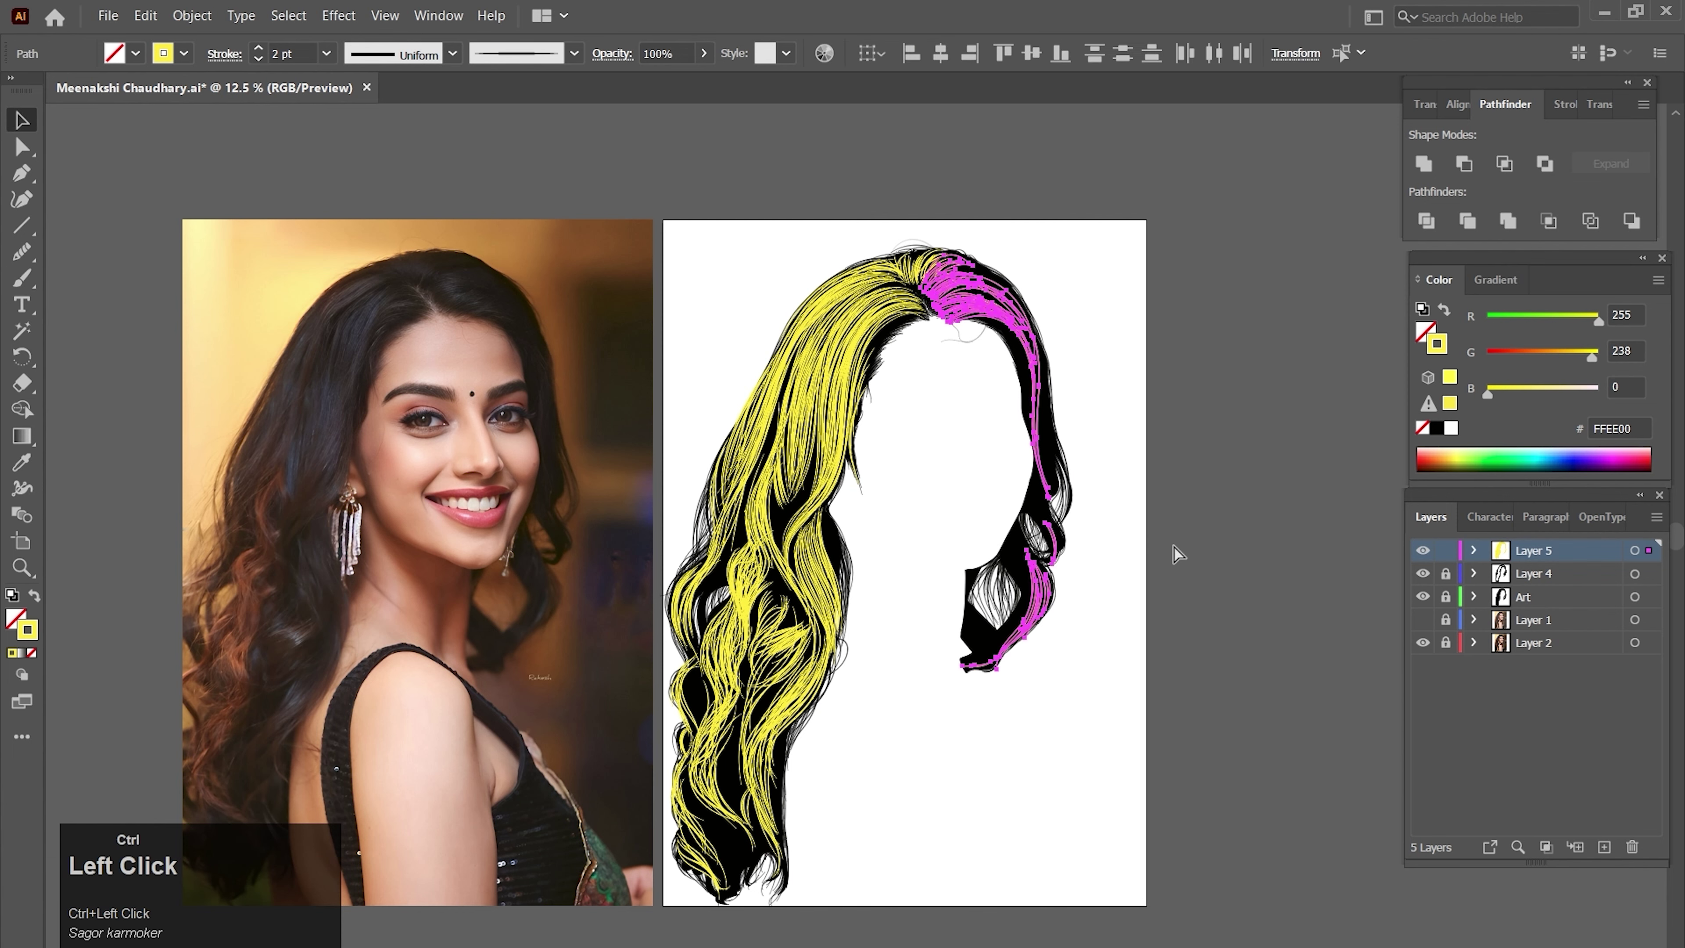
{"action": "left_click", "coordinate": [254, 250], "text": "ctrl"}
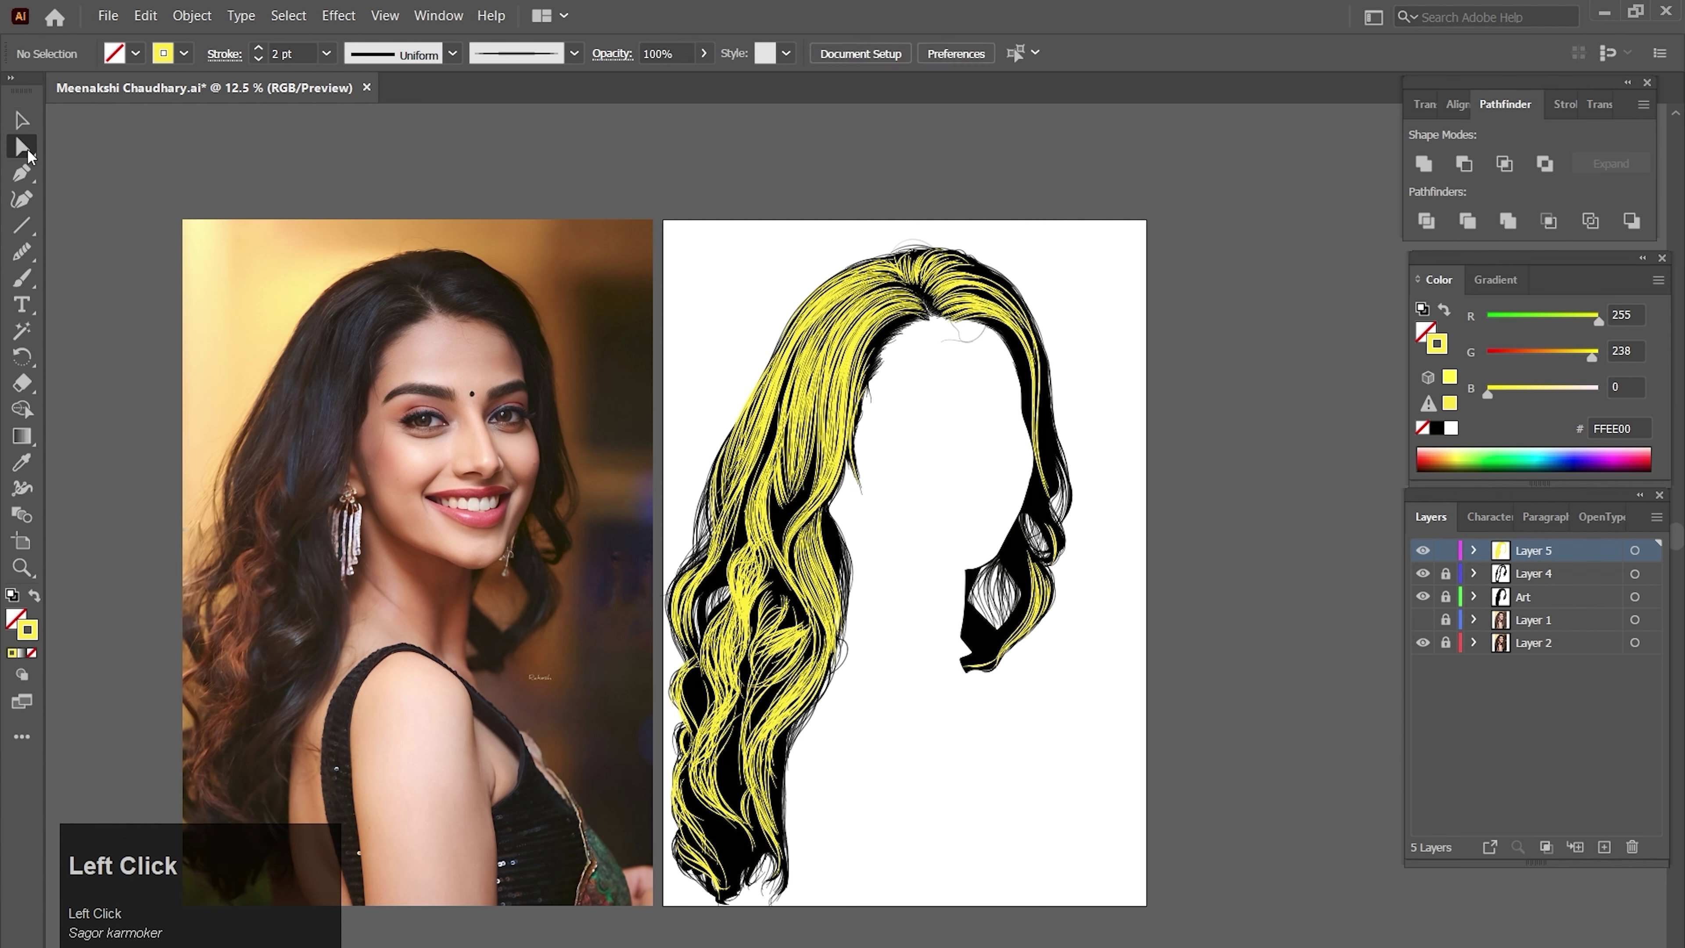
- Lasso the yellow strands from the parting down the right side of the hair and group them
{"action": "left_click_drag", "start_coordinate": [22, 146], "coordinate": [21, 147]}
{"action": "left_click", "coordinate": [119, 202]}
{"action": "left_click_drag", "start_coordinate": [1020, 221], "coordinate": [907, 216]}
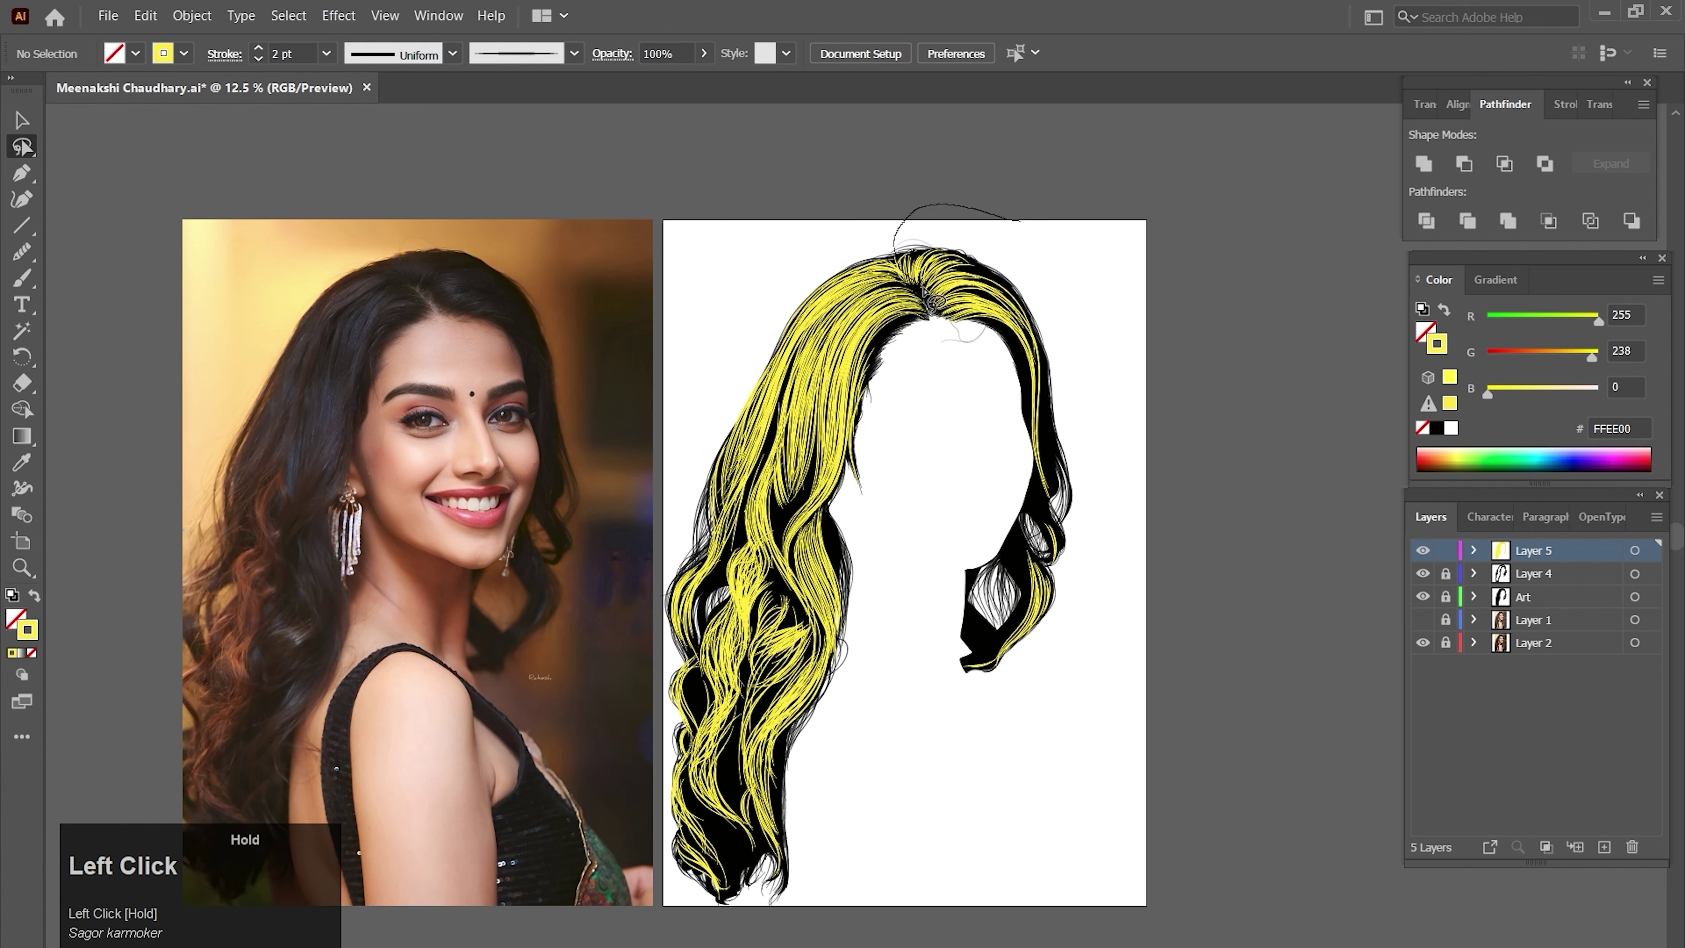
{"action": "mouse_move", "coordinate": [907, 591]}
{"action": "left_mouse_down"}
{"action": "mouse_move", "coordinate": [1166, 395]}
{"action": "mouse_move", "coordinate": [1008, 219]}
{"action": "left_mouse_up"}
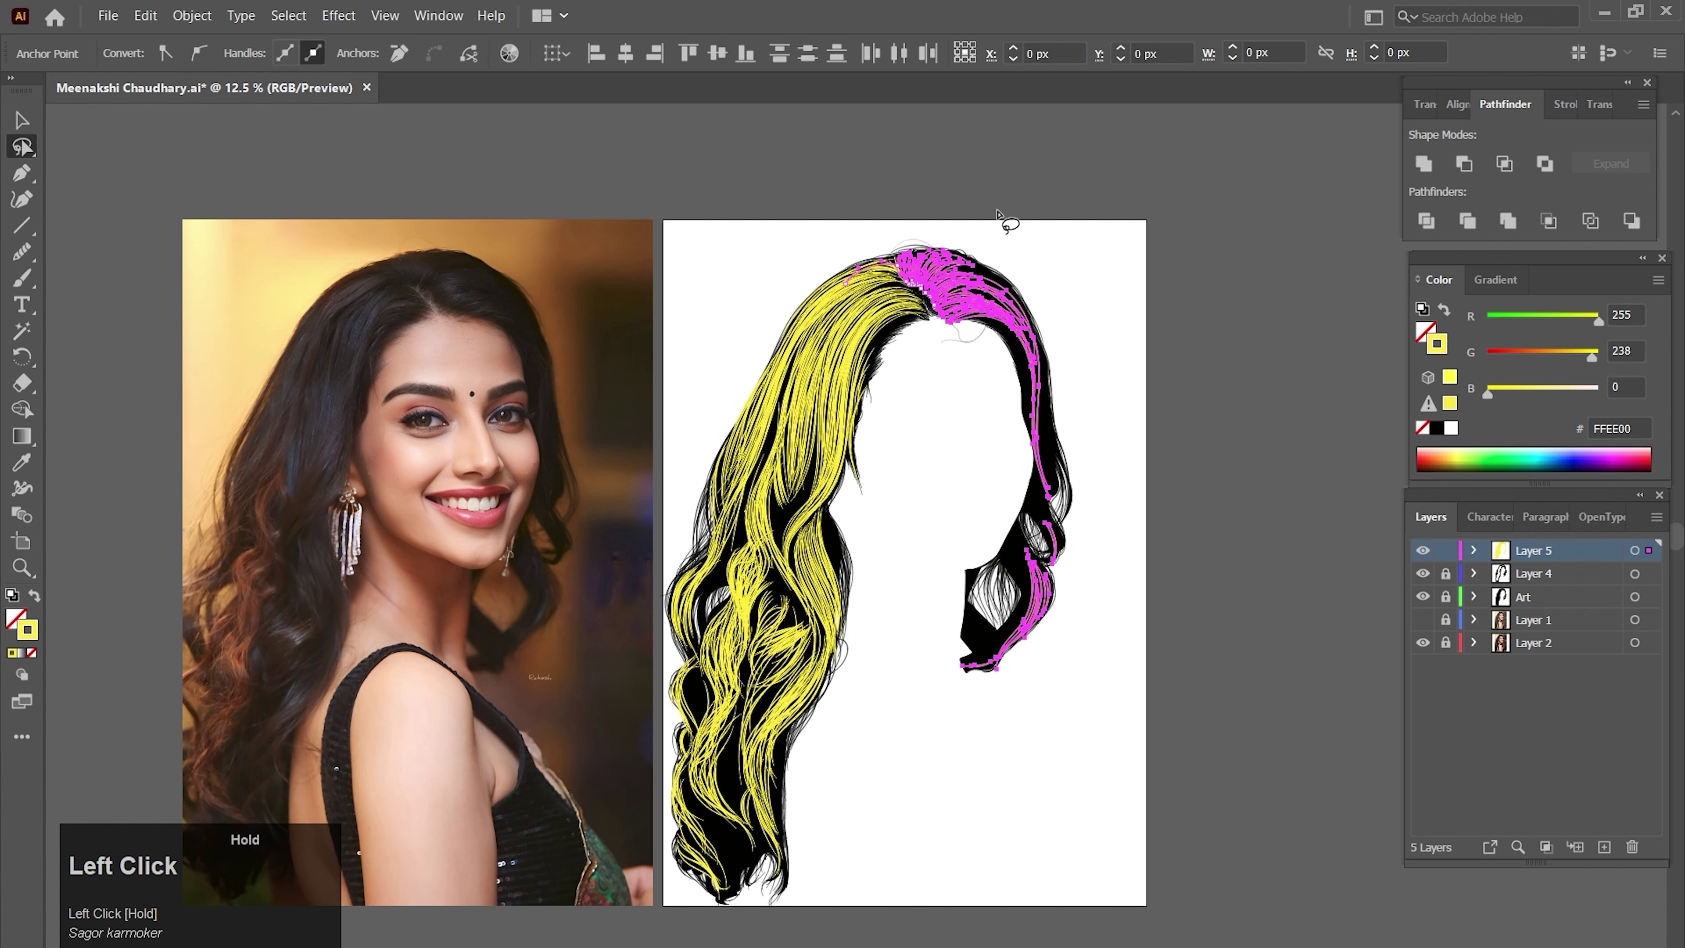
{"action": "key", "text": "v"}
{"action": "key", "text": "v"}
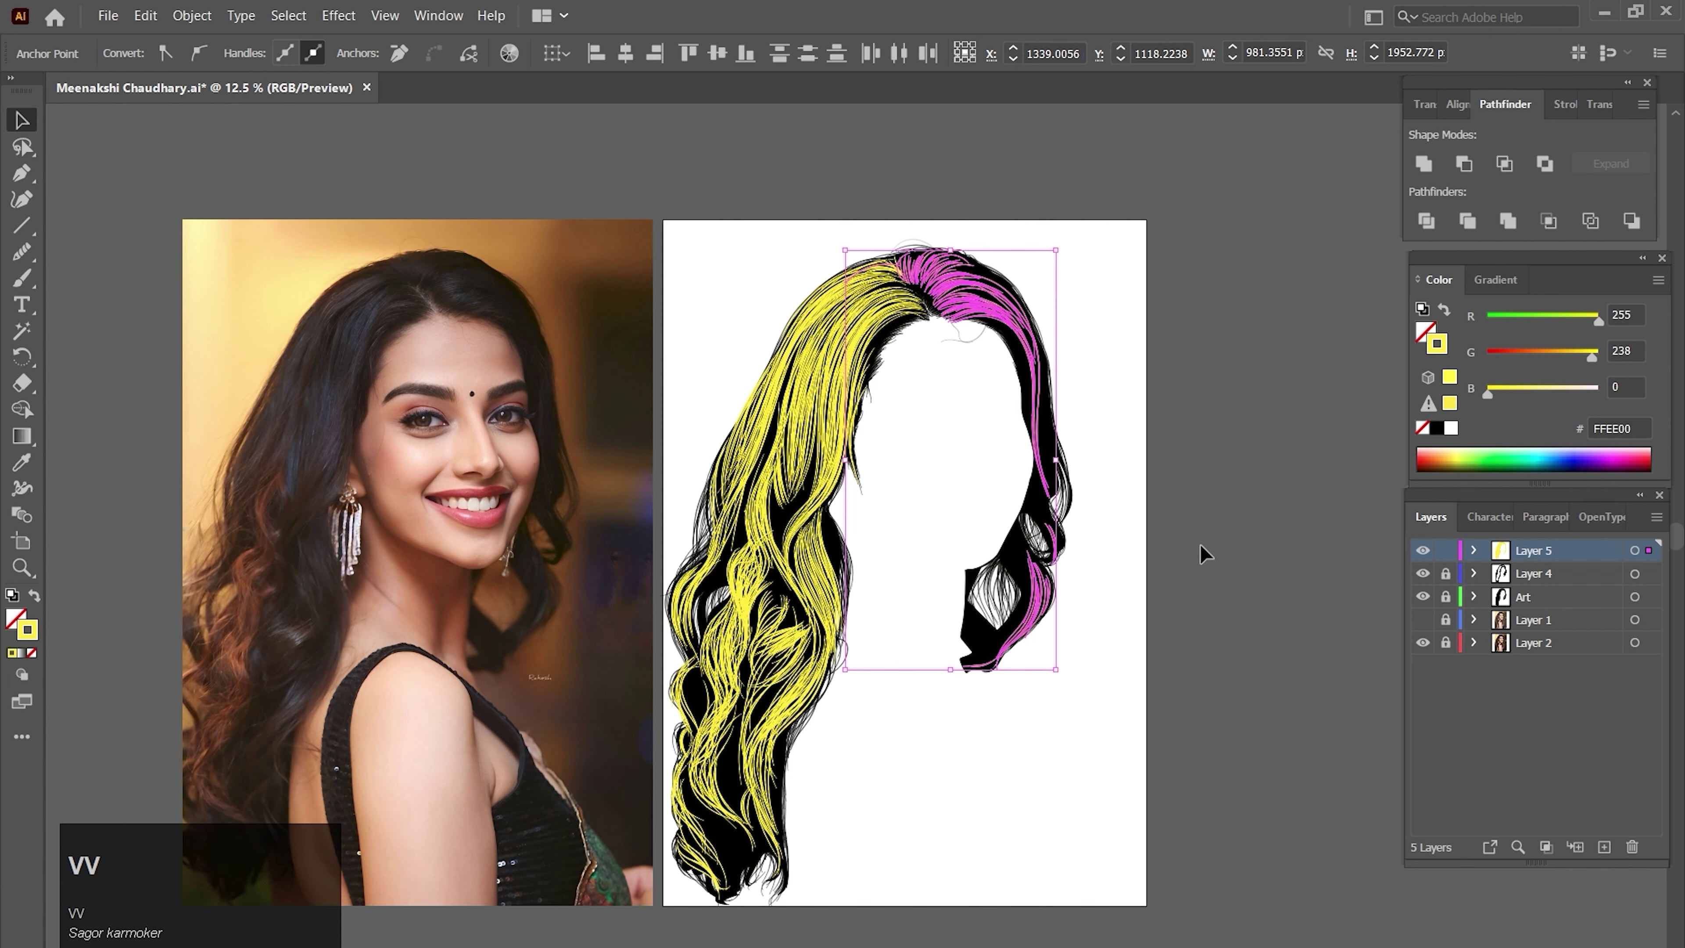
{"action": "key", "text": "shift"}
{"action": "key", "text": "ctrl+g"}
{"action": "left_click", "coordinate": [1111, 575]}
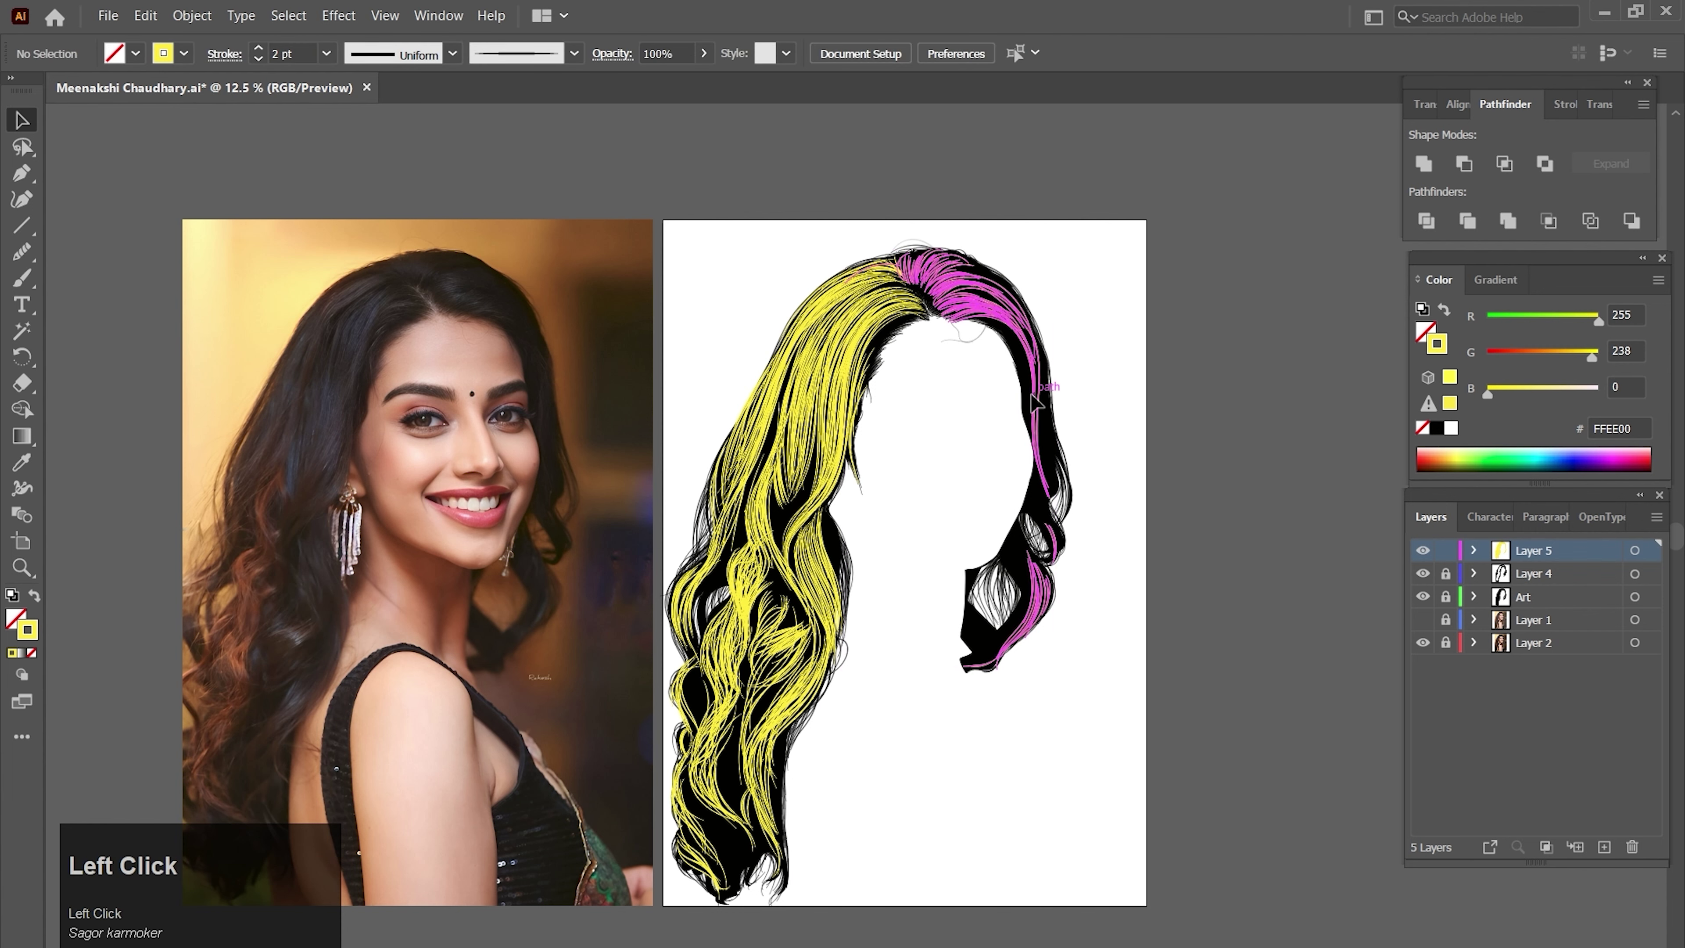
- Test the group of strands right of the parting by moving it, and undo the move
{"action": "left_click_drag", "start_coordinate": [1032, 395], "coordinate": [1107, 404]}
{"action": "key", "text": "ctrl+z"}
{"action": "left_click", "coordinate": [1226, 554]}
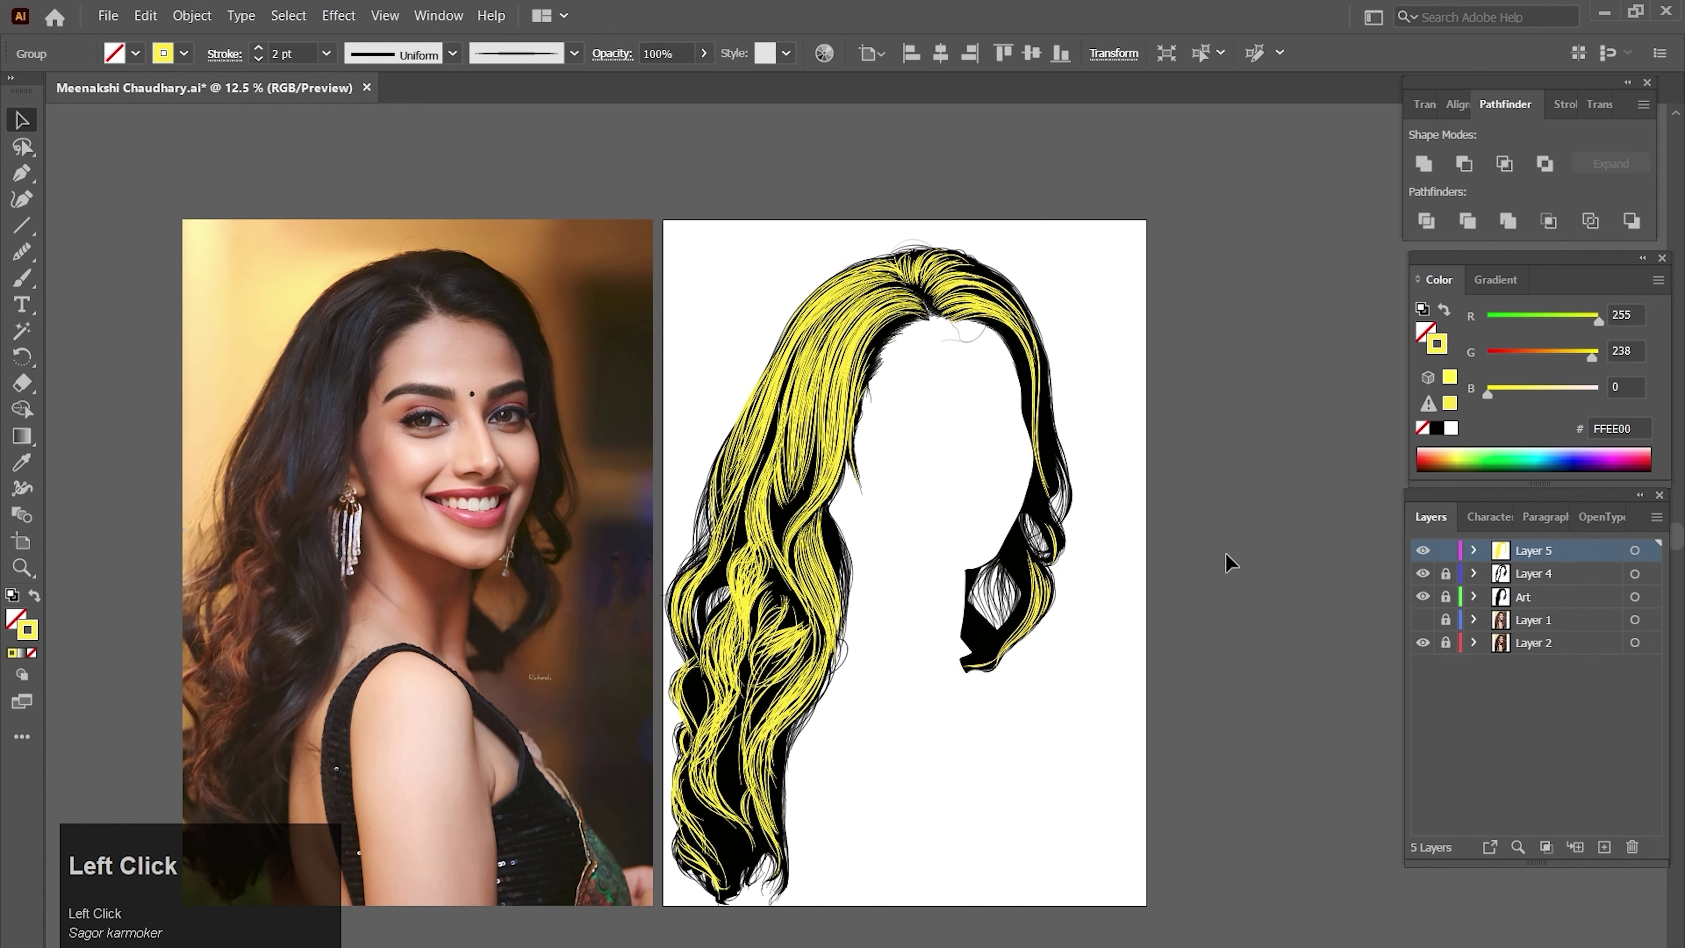
- Group all remaining yellow strands on the long side of the hair, leaving out the group right of the parting
{"action": "left_click", "coordinate": [1227, 563]}
{"action": "left_click_drag", "start_coordinate": [877, 715], "coordinate": [944, 670]}
{"action": "key", "text": "ctrl+a"}
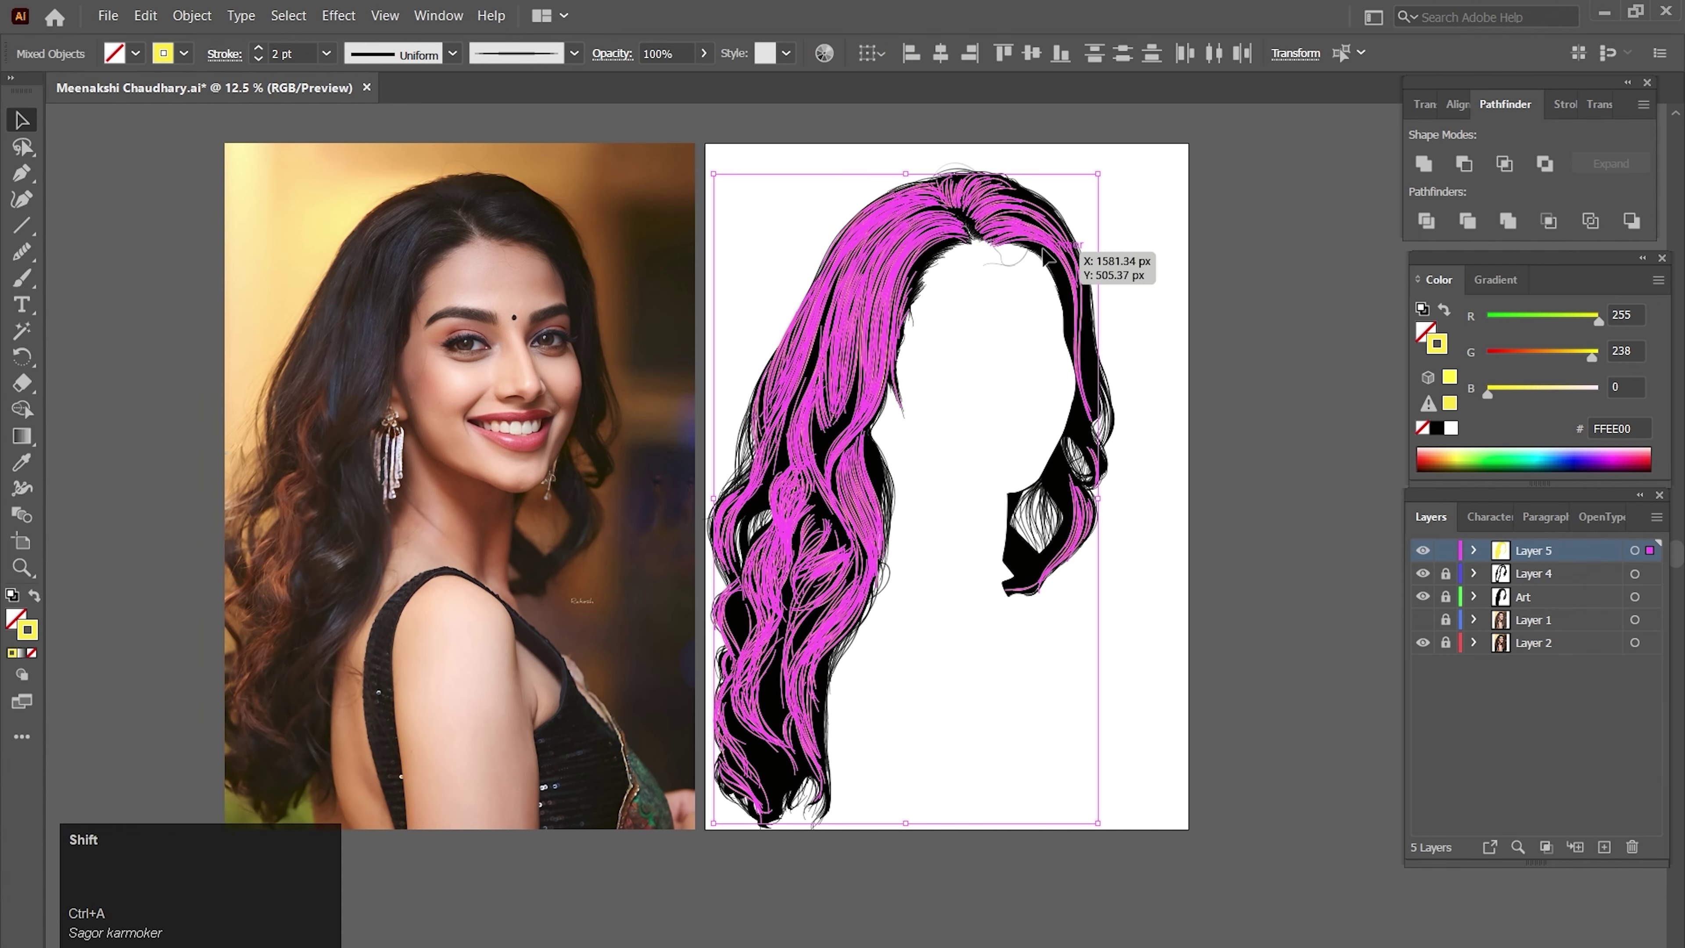
{"action": "left_click", "coordinate": [1045, 256], "text": "shift"}
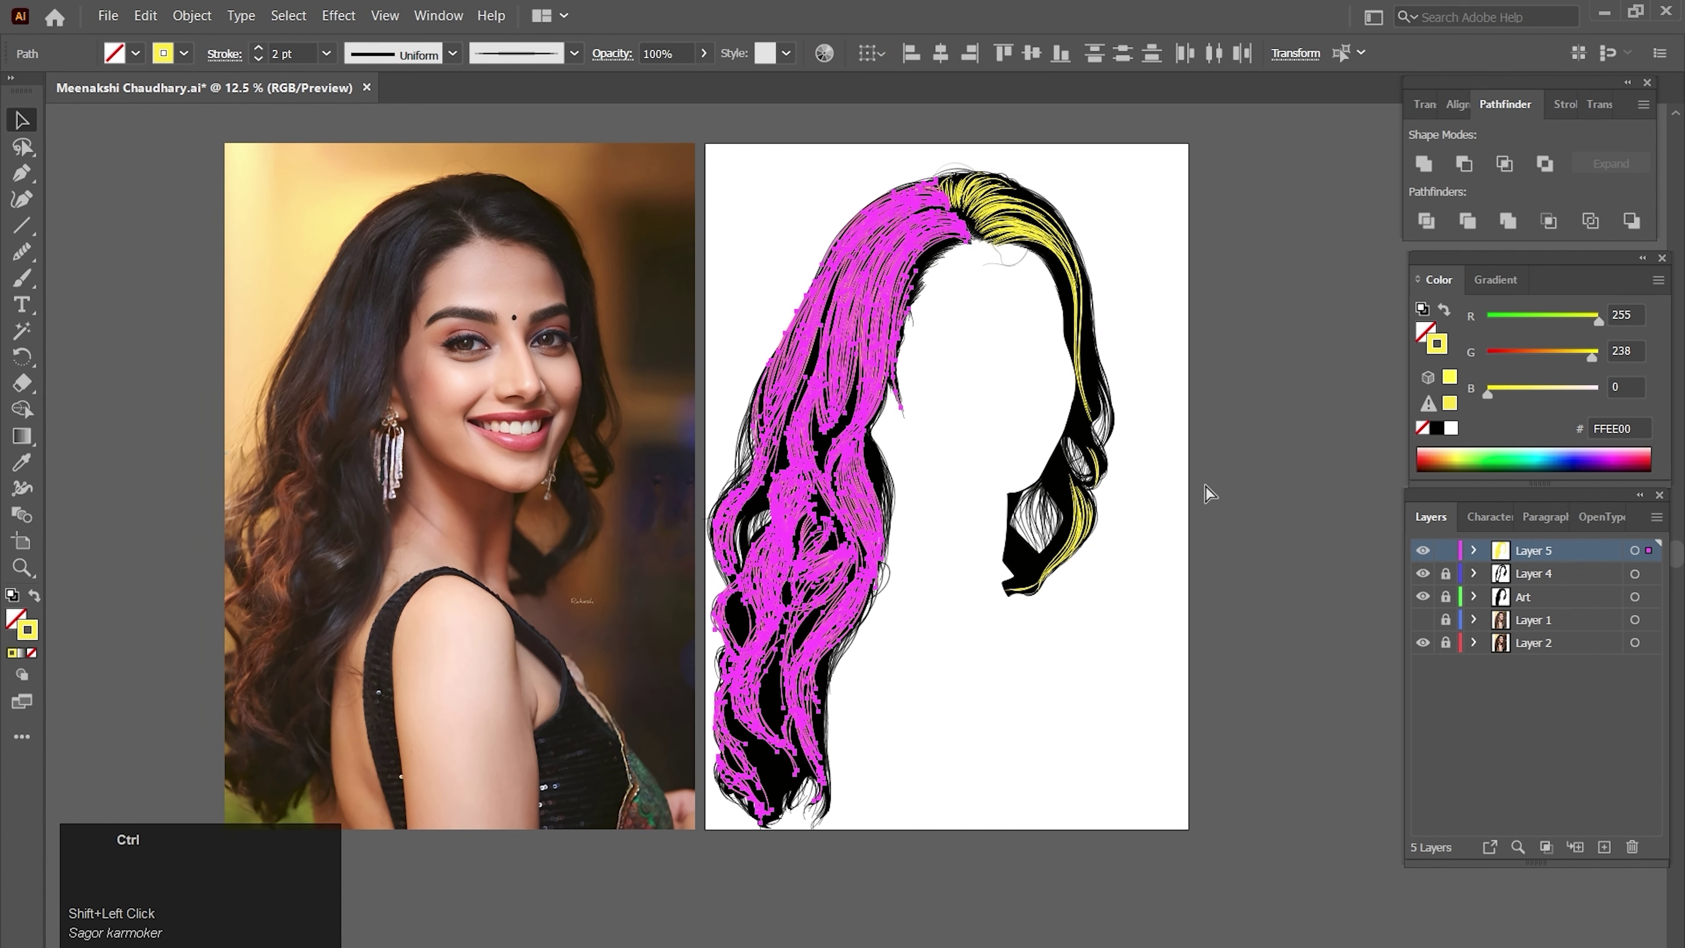
{"action": "key", "text": "ctrl+g"}
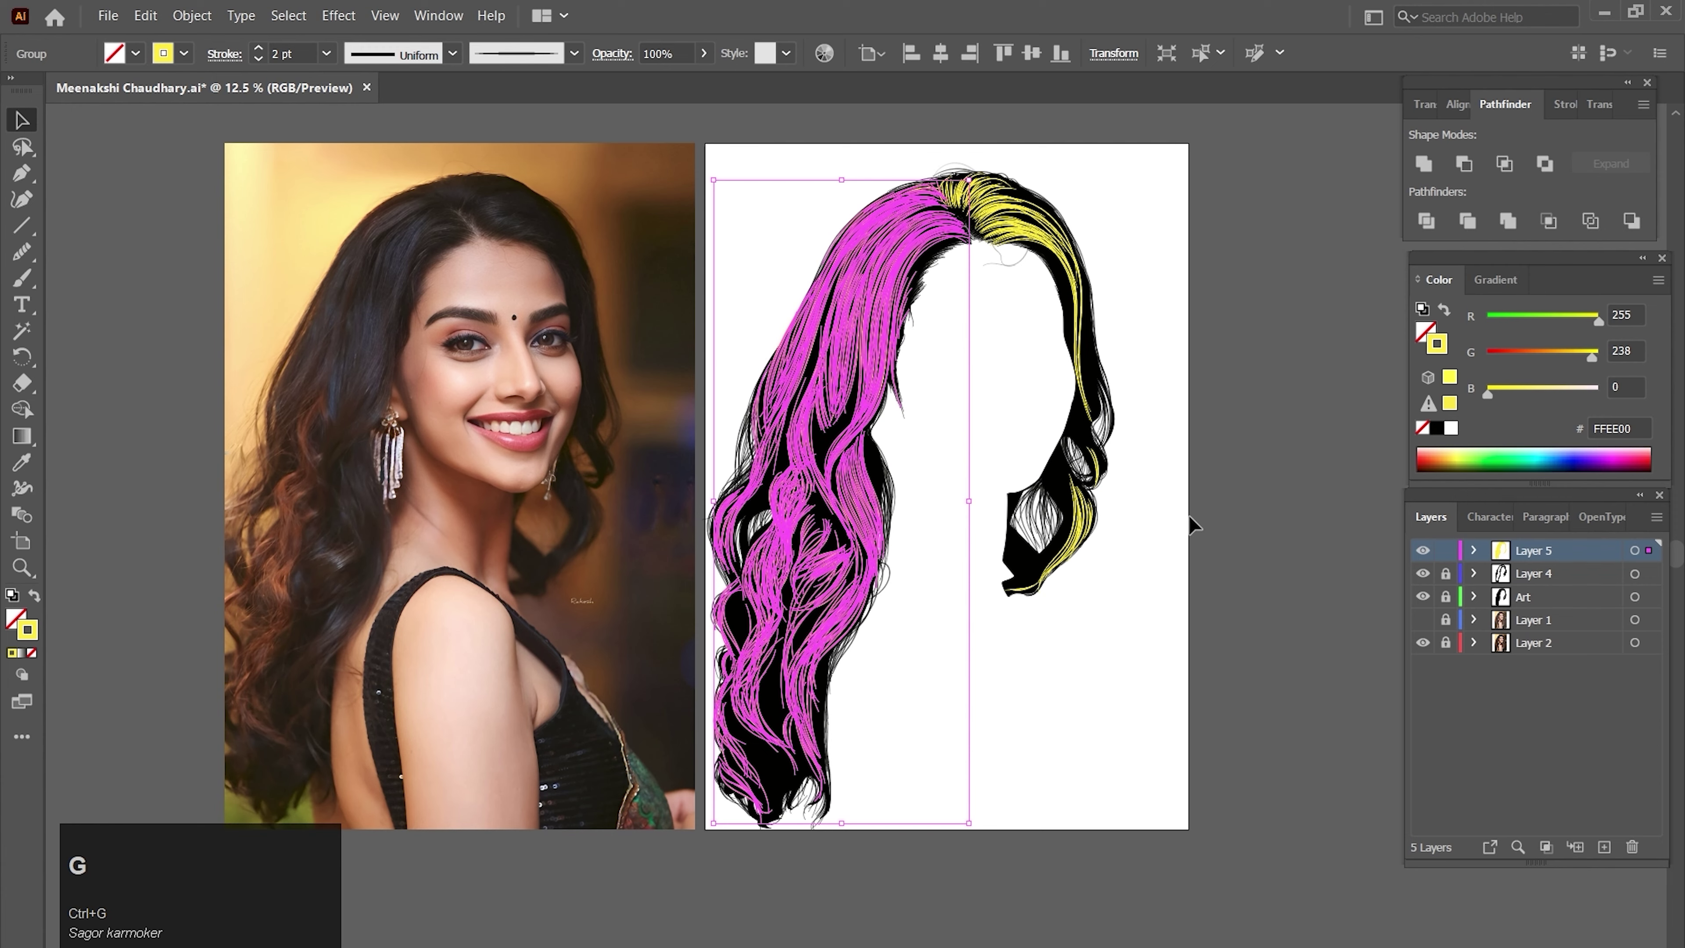
{"action": "left_click", "coordinate": [1190, 526]}
{"action": "left_click_drag", "start_coordinate": [1185, 471], "coordinate": [1168, 535]}
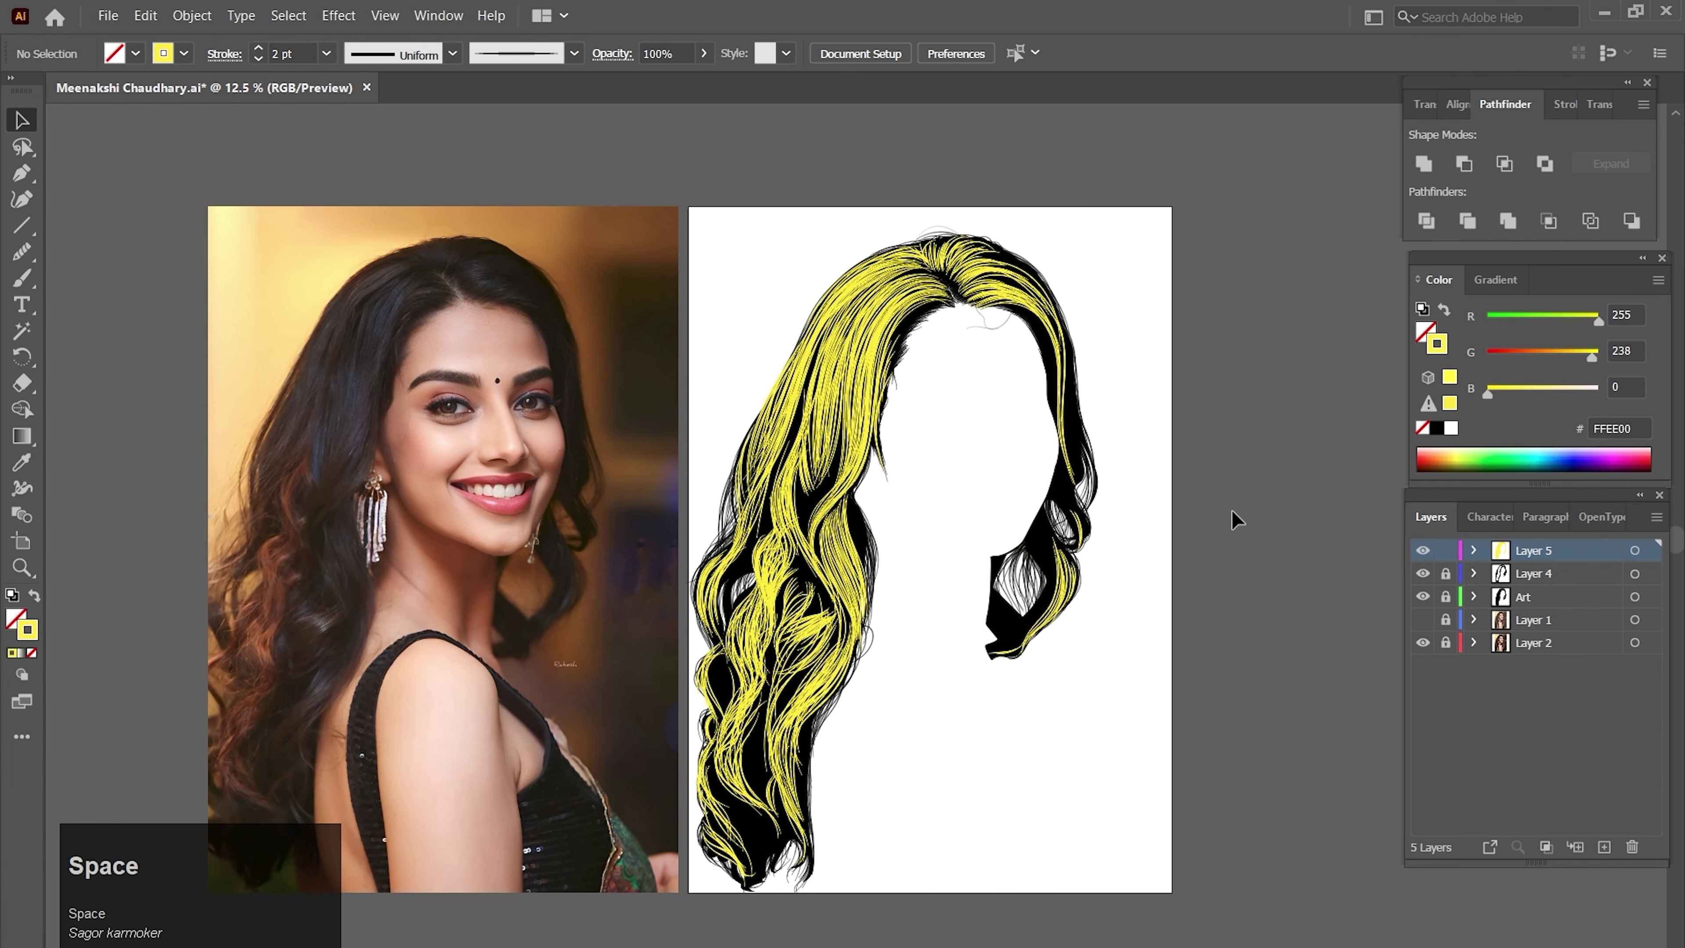
- Apply a linear gradient to the long-side group's stroke, with black stops at both ends and a white stop at about 50%
{"action": "left_click_drag", "start_coordinate": [948, 635], "coordinate": [978, 568]}
{"action": "left_click", "coordinate": [915, 362]}
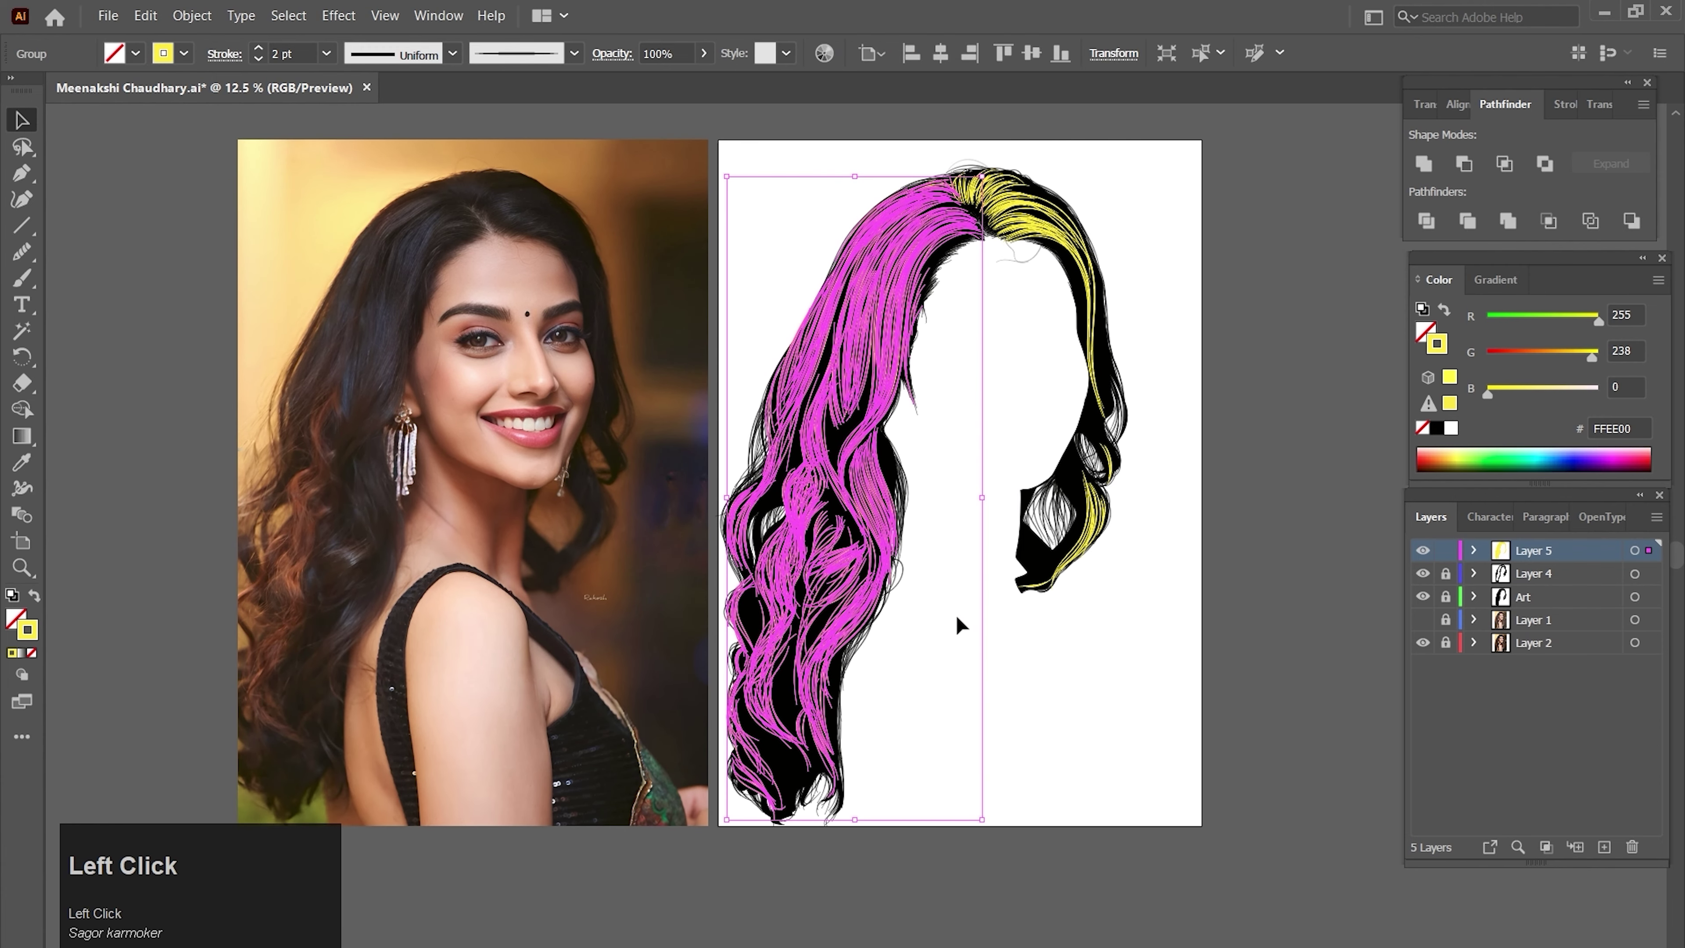
{"action": "left_click", "coordinate": [1497, 279]}
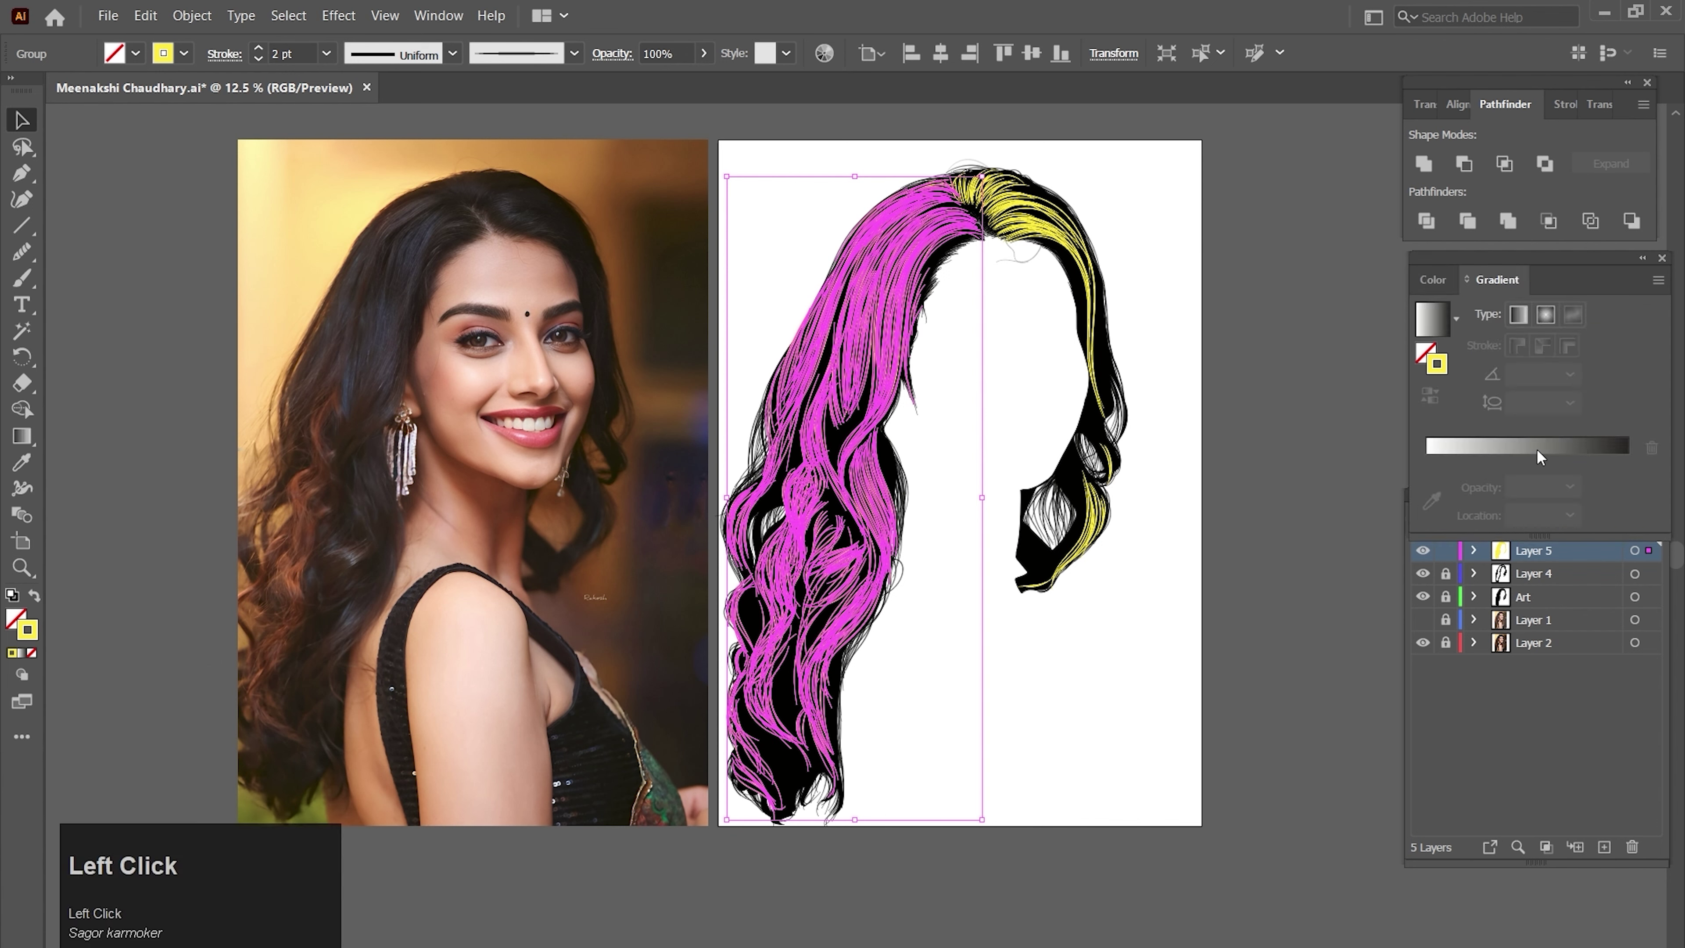
{"action": "left_click", "coordinate": [1530, 446]}
{"action": "left_click", "coordinate": [1627, 458]}
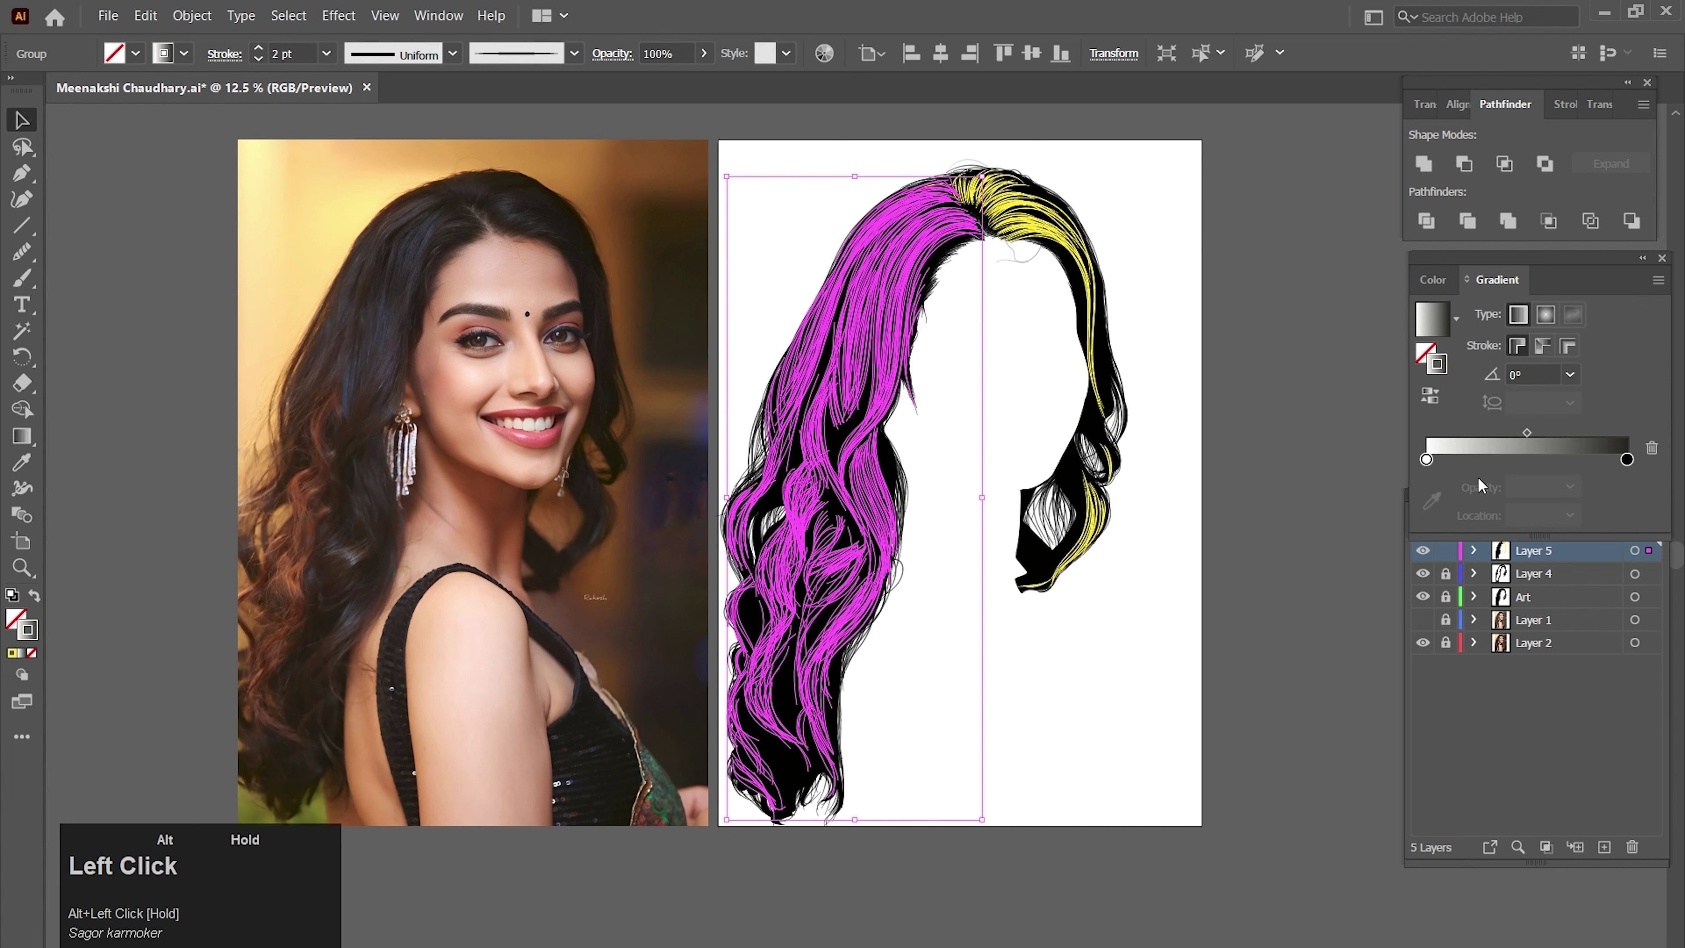
{"action": "left_click_drag", "start_coordinate": [1627, 460], "coordinate": [1398, 478]}
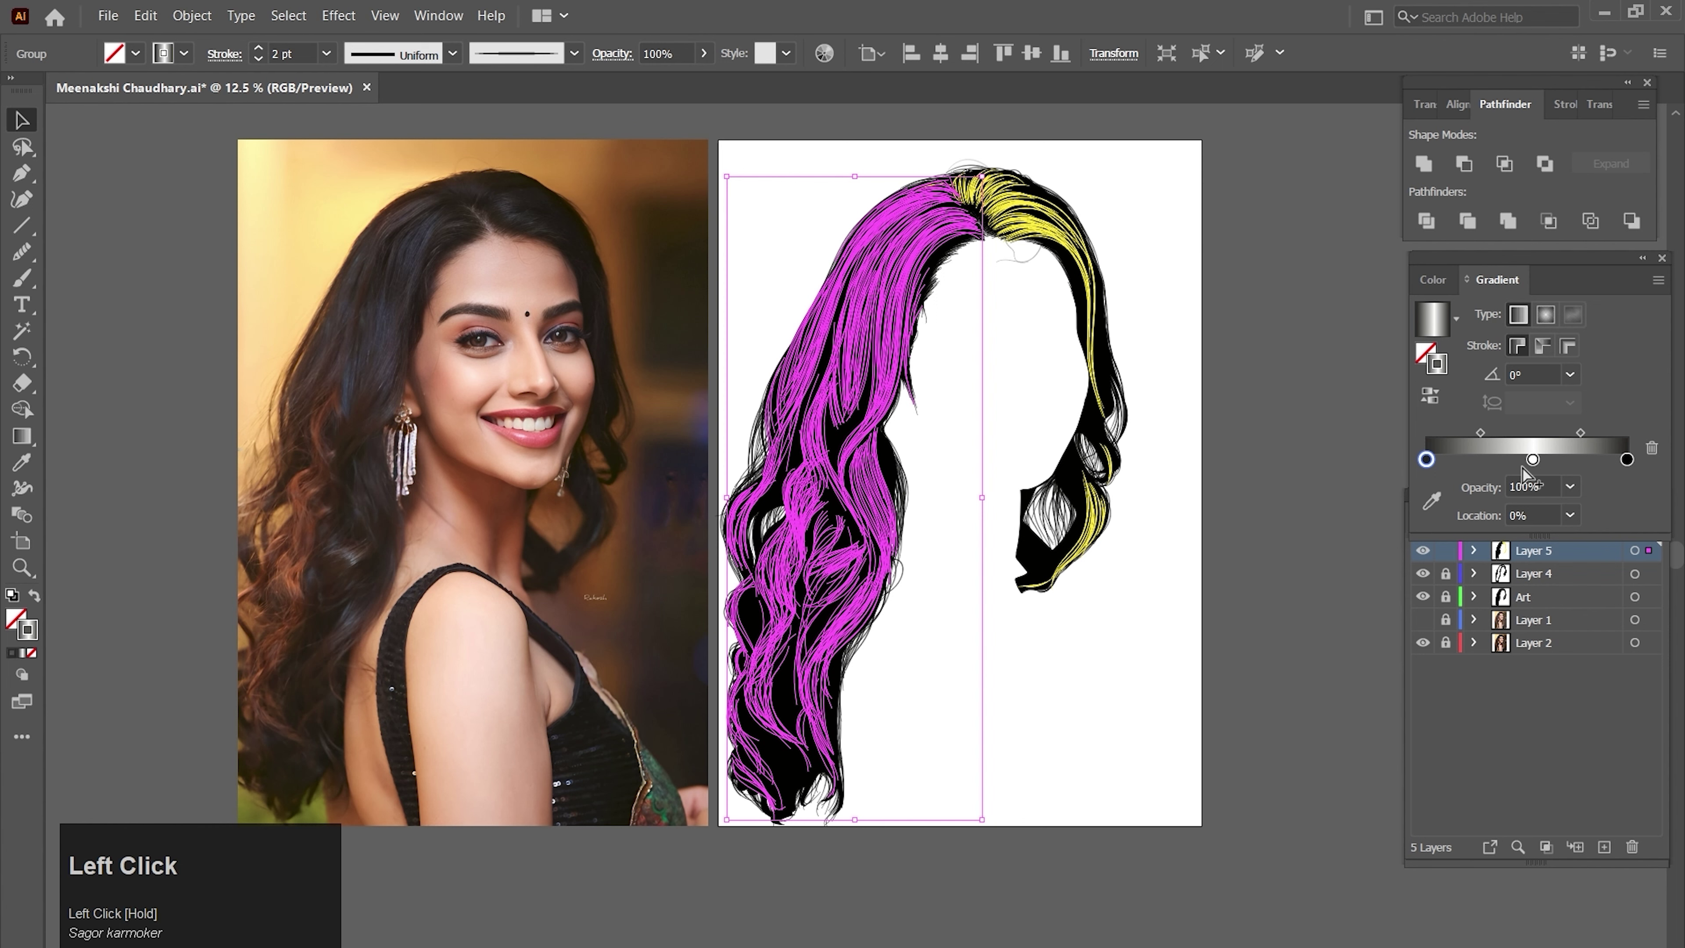
{"action": "left_click_drag", "start_coordinate": [1529, 460], "coordinate": [1530, 465]}
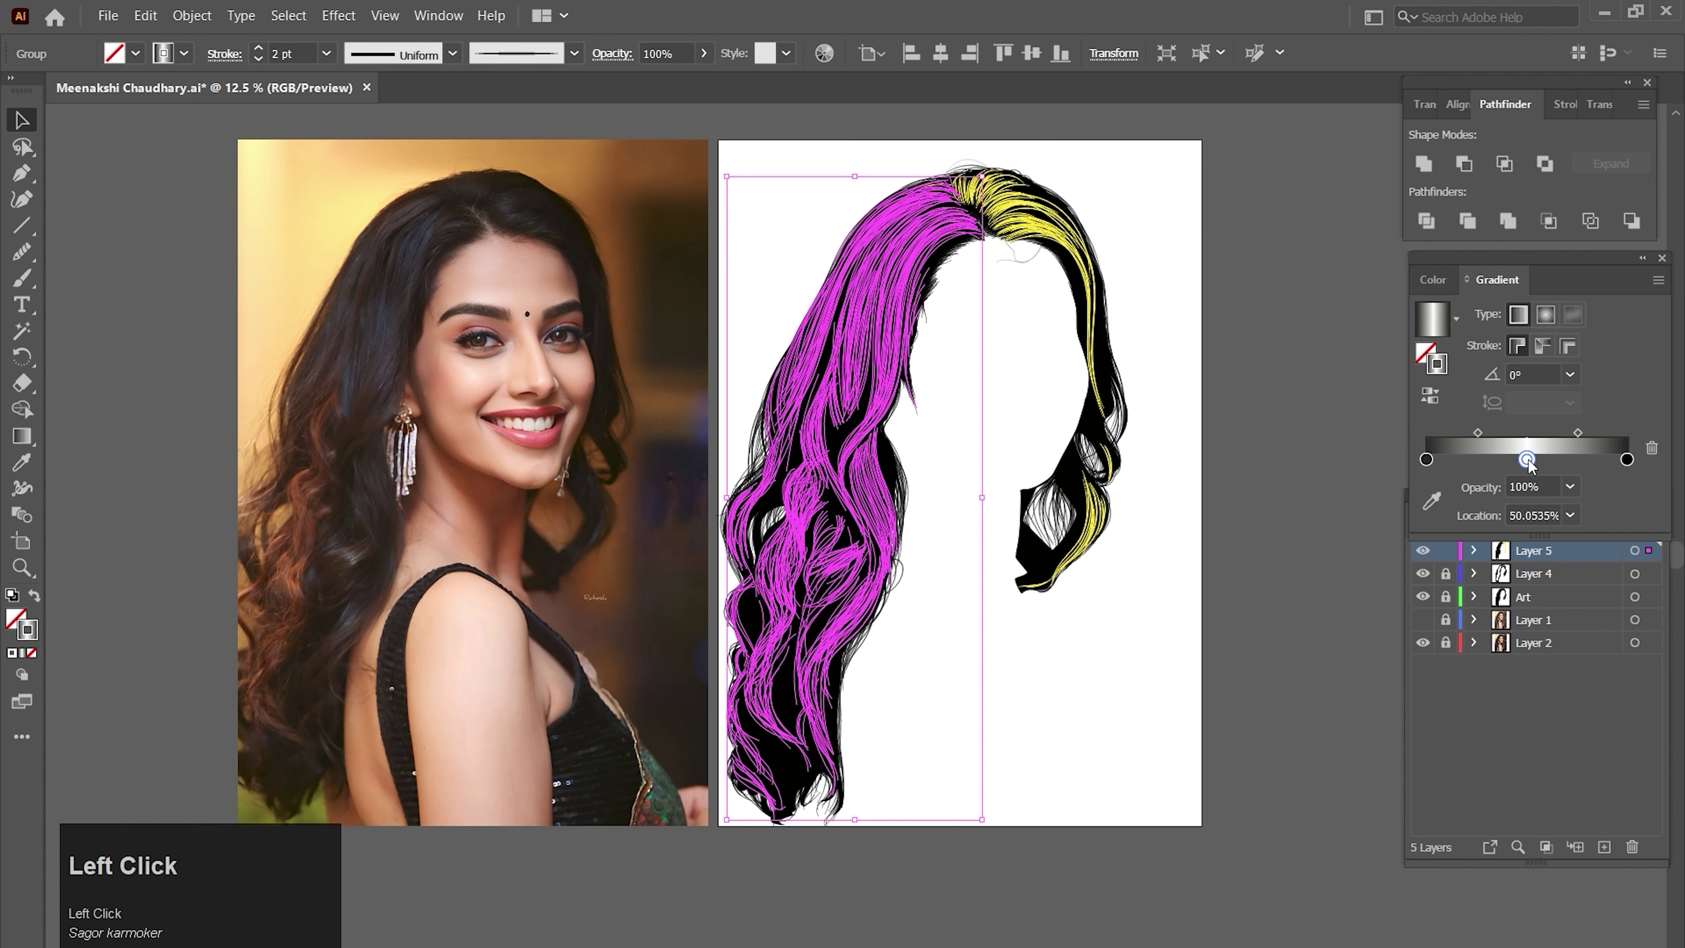
- Switch the gradient's middle stop to RGB and set its colour to D19181 (R 209, G 145, B 129)
{"action": "double_click", "coordinate": [1526, 460]}
{"action": "left_click", "coordinate": [1626, 485]}
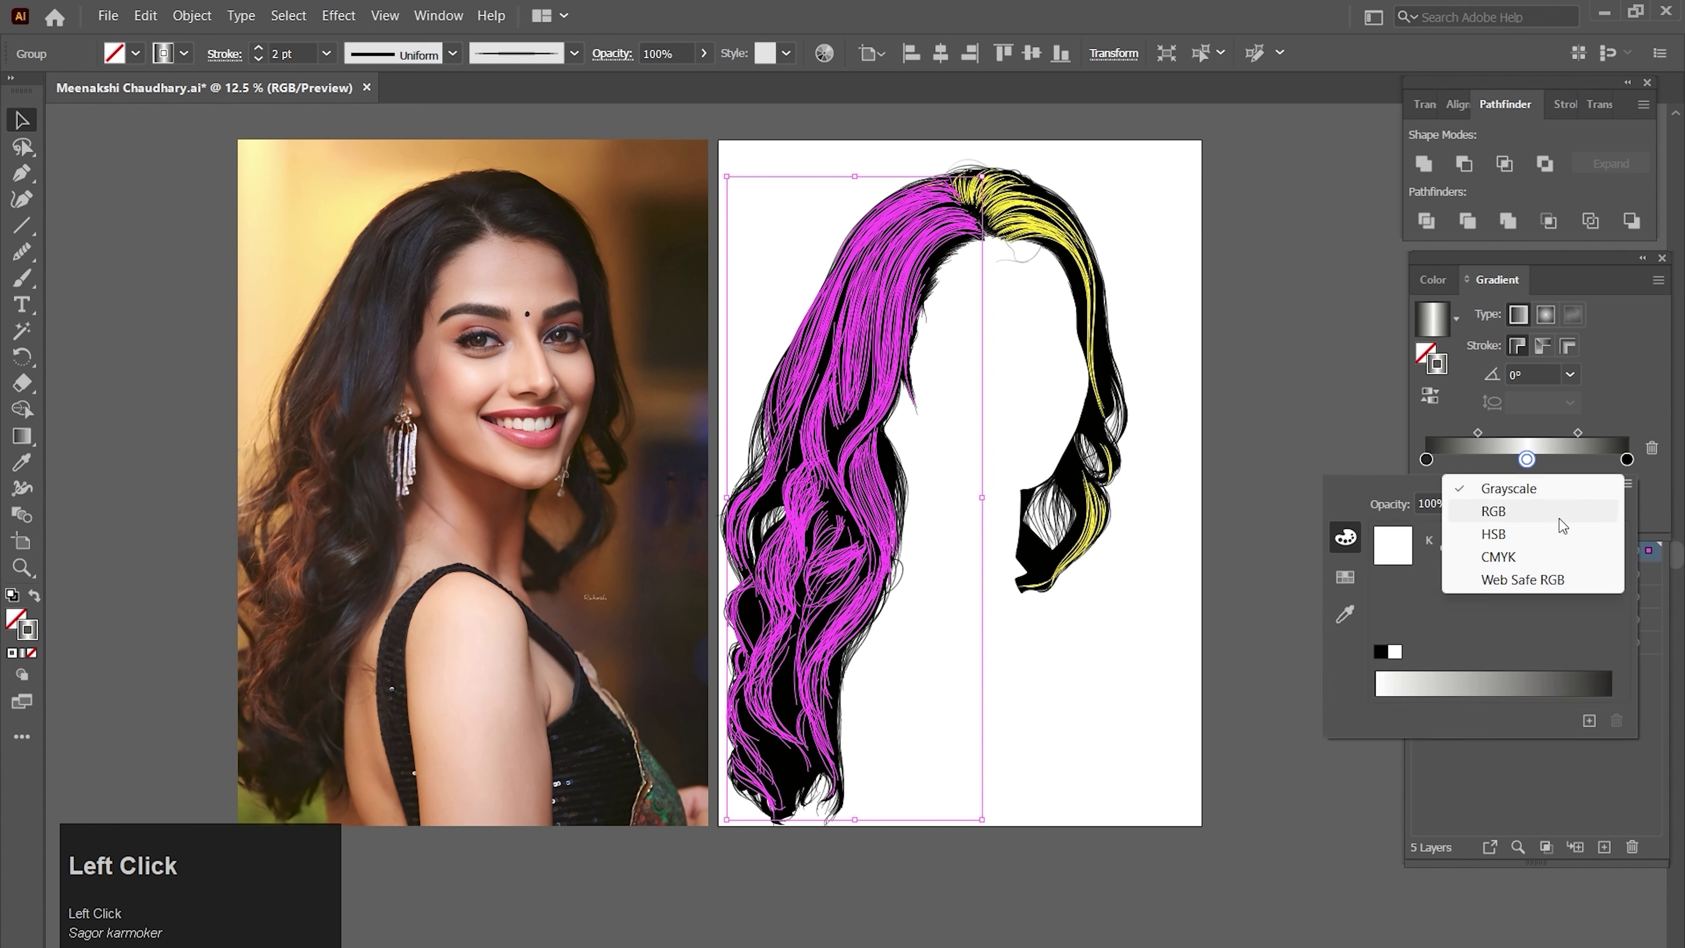
{"action": "left_click", "coordinate": [1510, 516]}
{"action": "mouse_move", "coordinate": [1558, 551]}
{"action": "left_mouse_down"}
{"action": "mouse_move", "coordinate": [1530, 543]}
{"action": "mouse_move", "coordinate": [1504, 619]}
{"action": "mouse_move", "coordinate": [1538, 548]}
{"action": "left_mouse_up"}
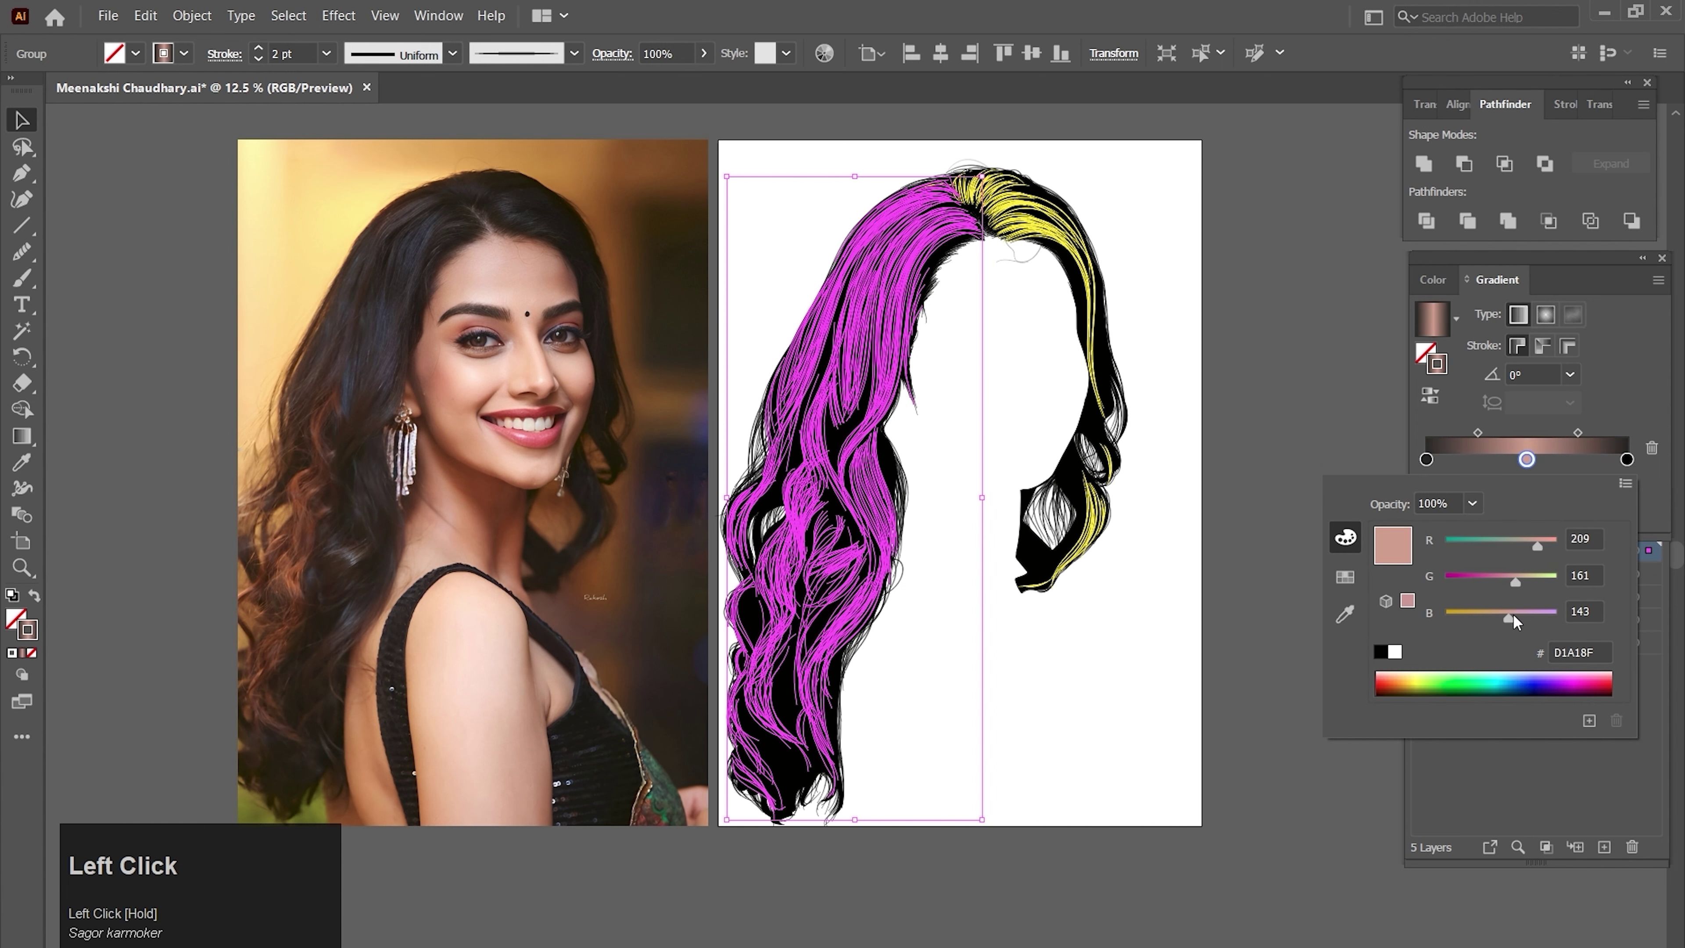
{"action": "left_click_drag", "start_coordinate": [1509, 615], "coordinate": [1509, 581]}
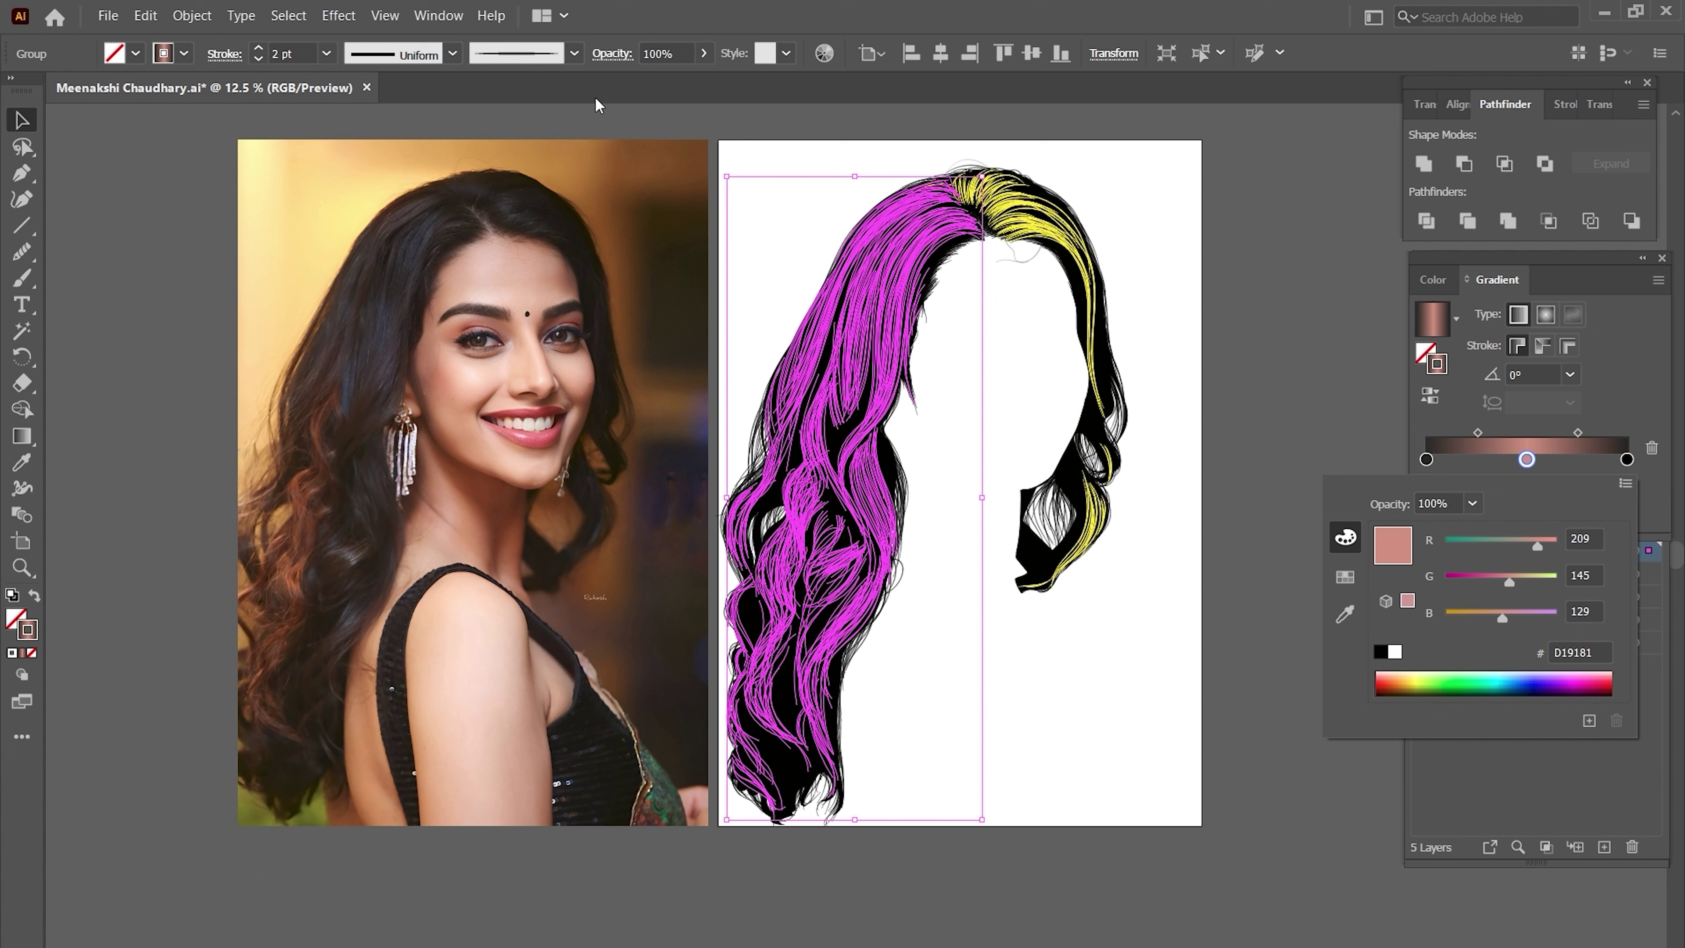
{"action": "left_click", "coordinate": [568, 75]}
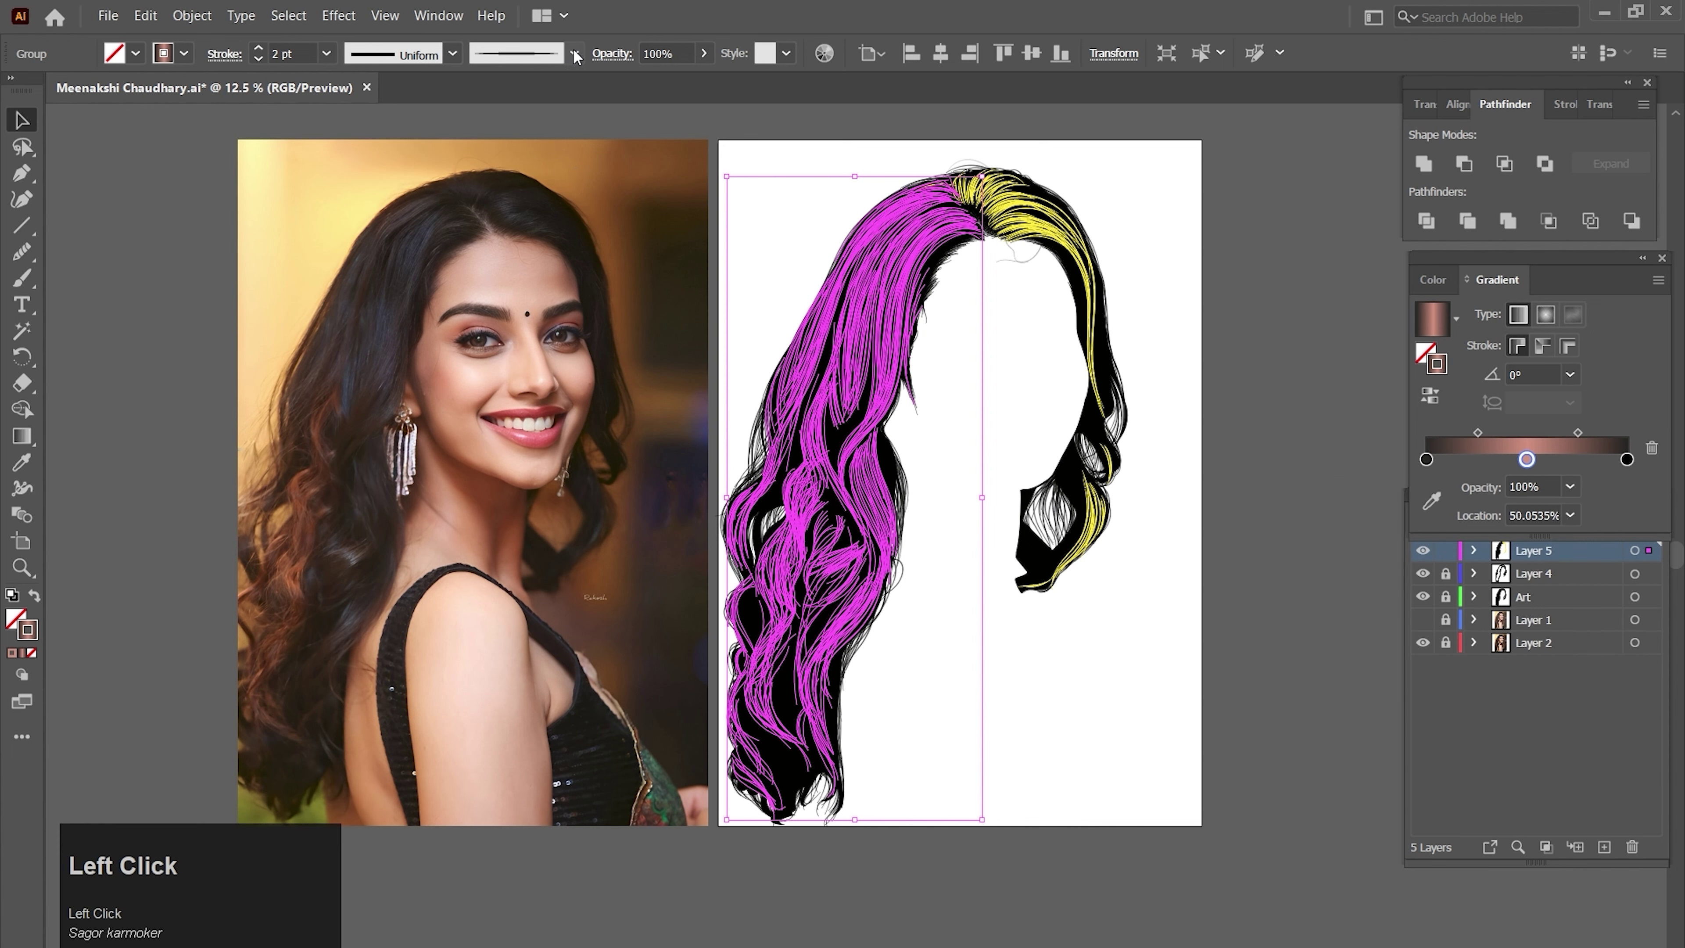
- Give the long-side strands the Basic brush and the width profile that tapers at both ends
{"action": "left_click", "coordinate": [574, 54]}
{"action": "left_click", "coordinate": [452, 54]}
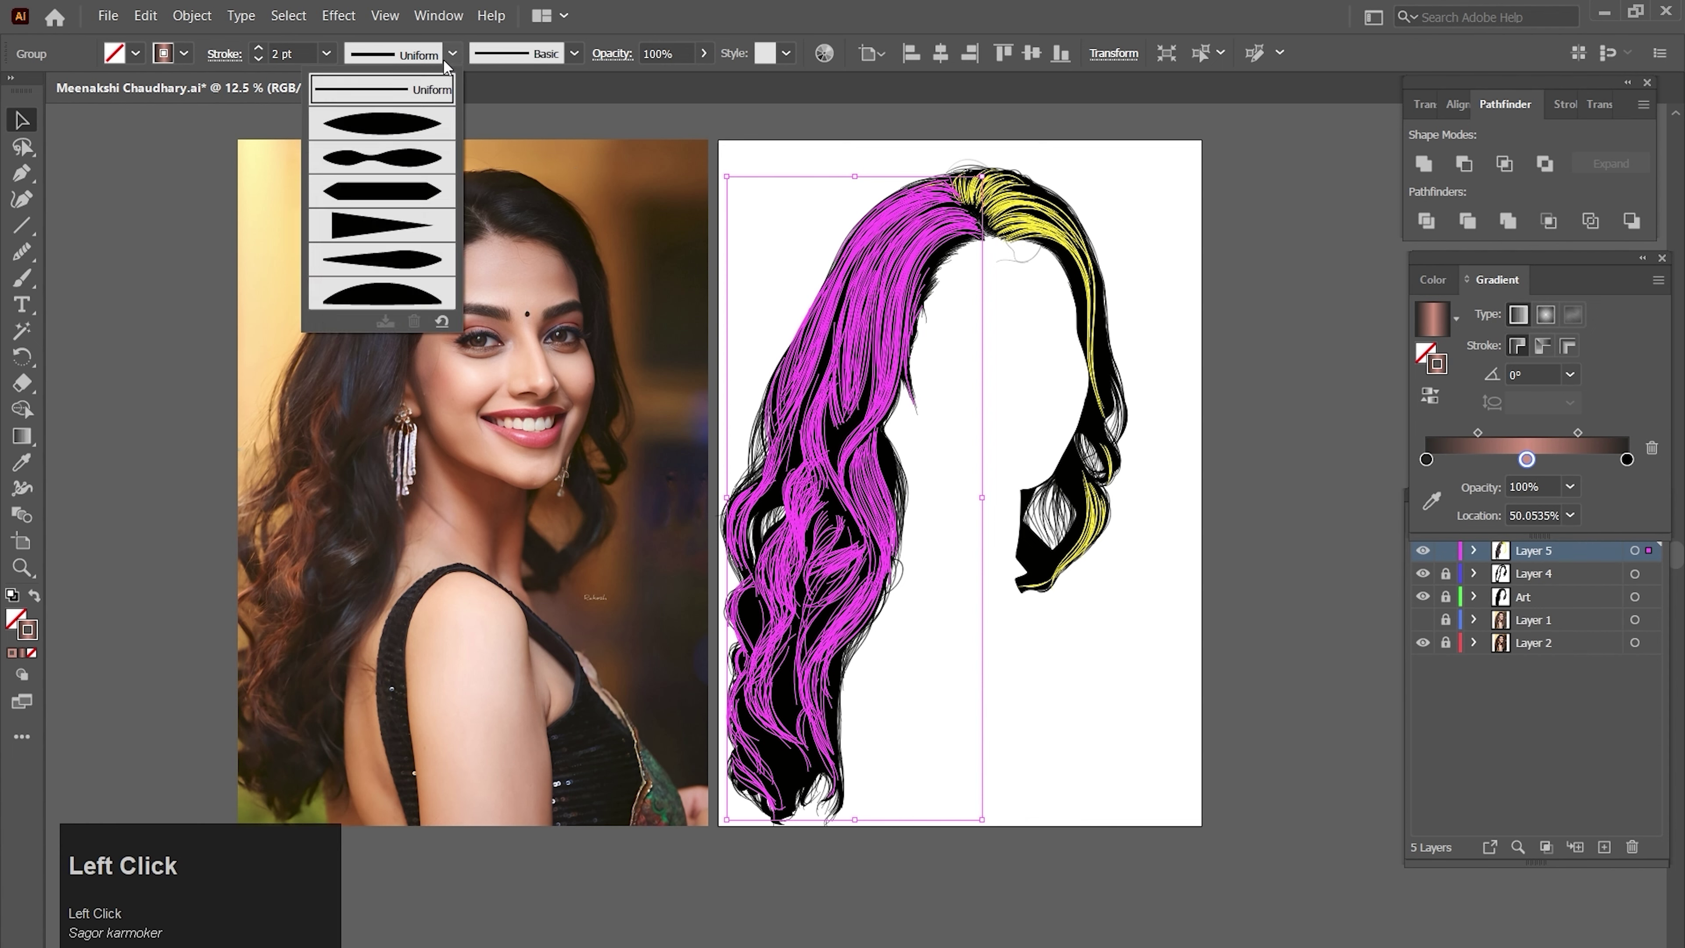
{"action": "left_click", "coordinate": [414, 121]}
{"action": "key", "text": "ctrl"}
{"action": "left_click", "coordinate": [1032, 753], "text": "ctrl"}
- Set the long-side strand group's stroke weight to 2 pt, reduce its opacity to about 54%, and check the result
{"action": "key", "text": "space"}
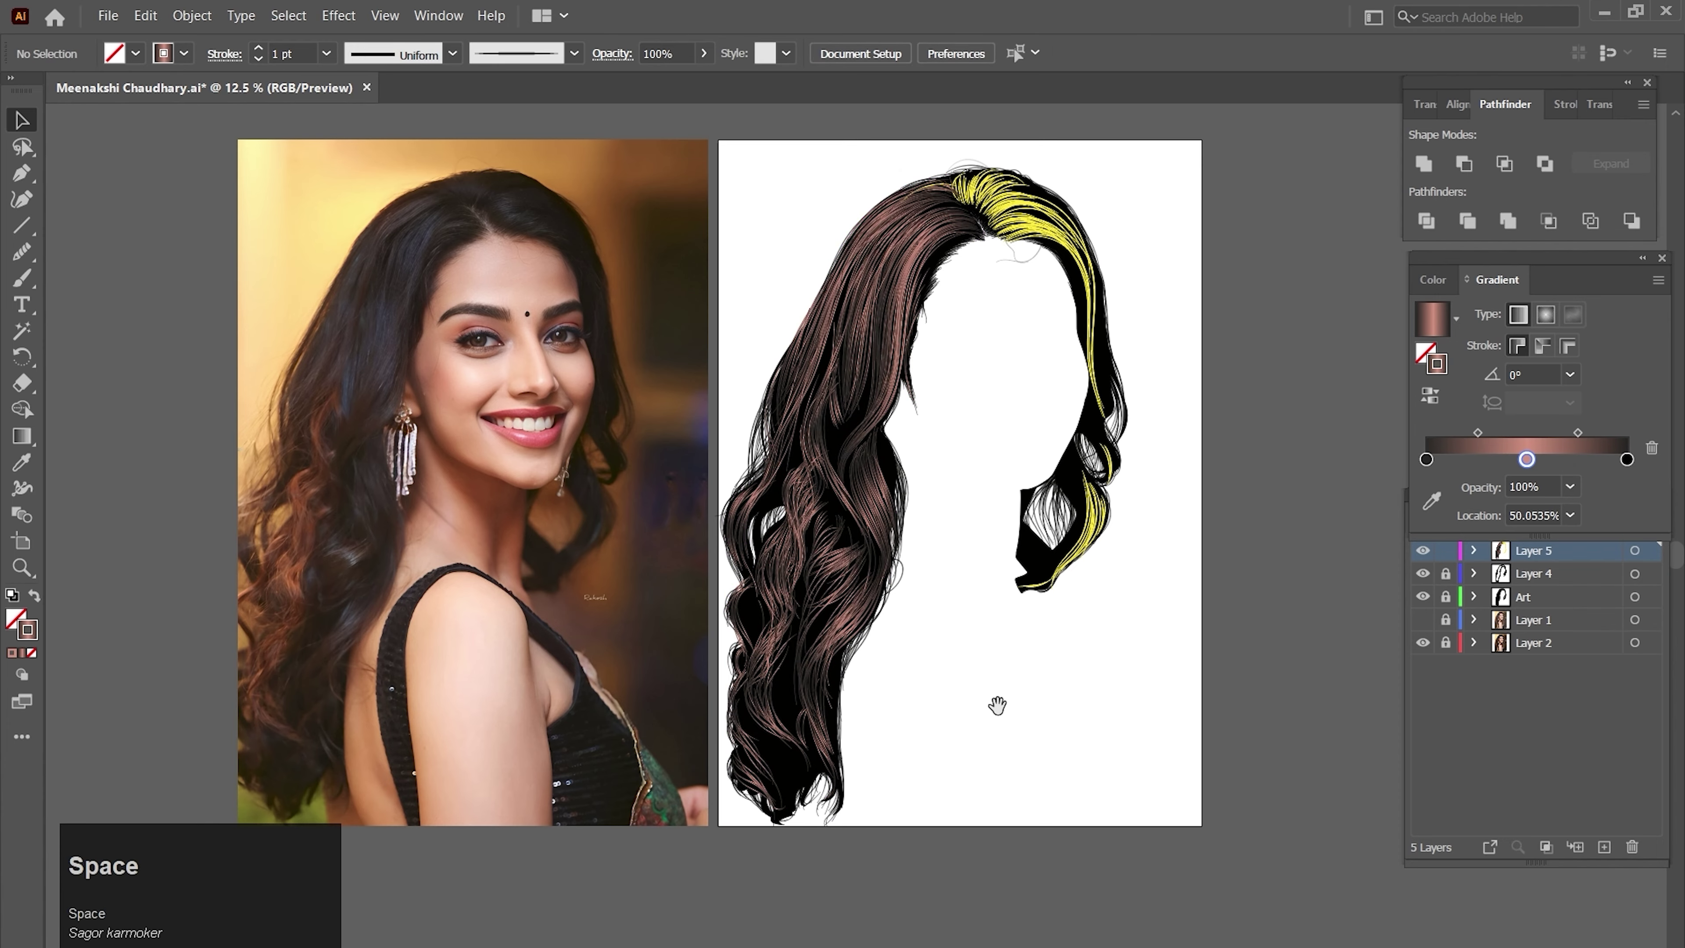
{"action": "left_click_drag", "start_coordinate": [997, 703], "coordinate": [1016, 669]}
{"action": "left_click", "coordinate": [934, 348]}
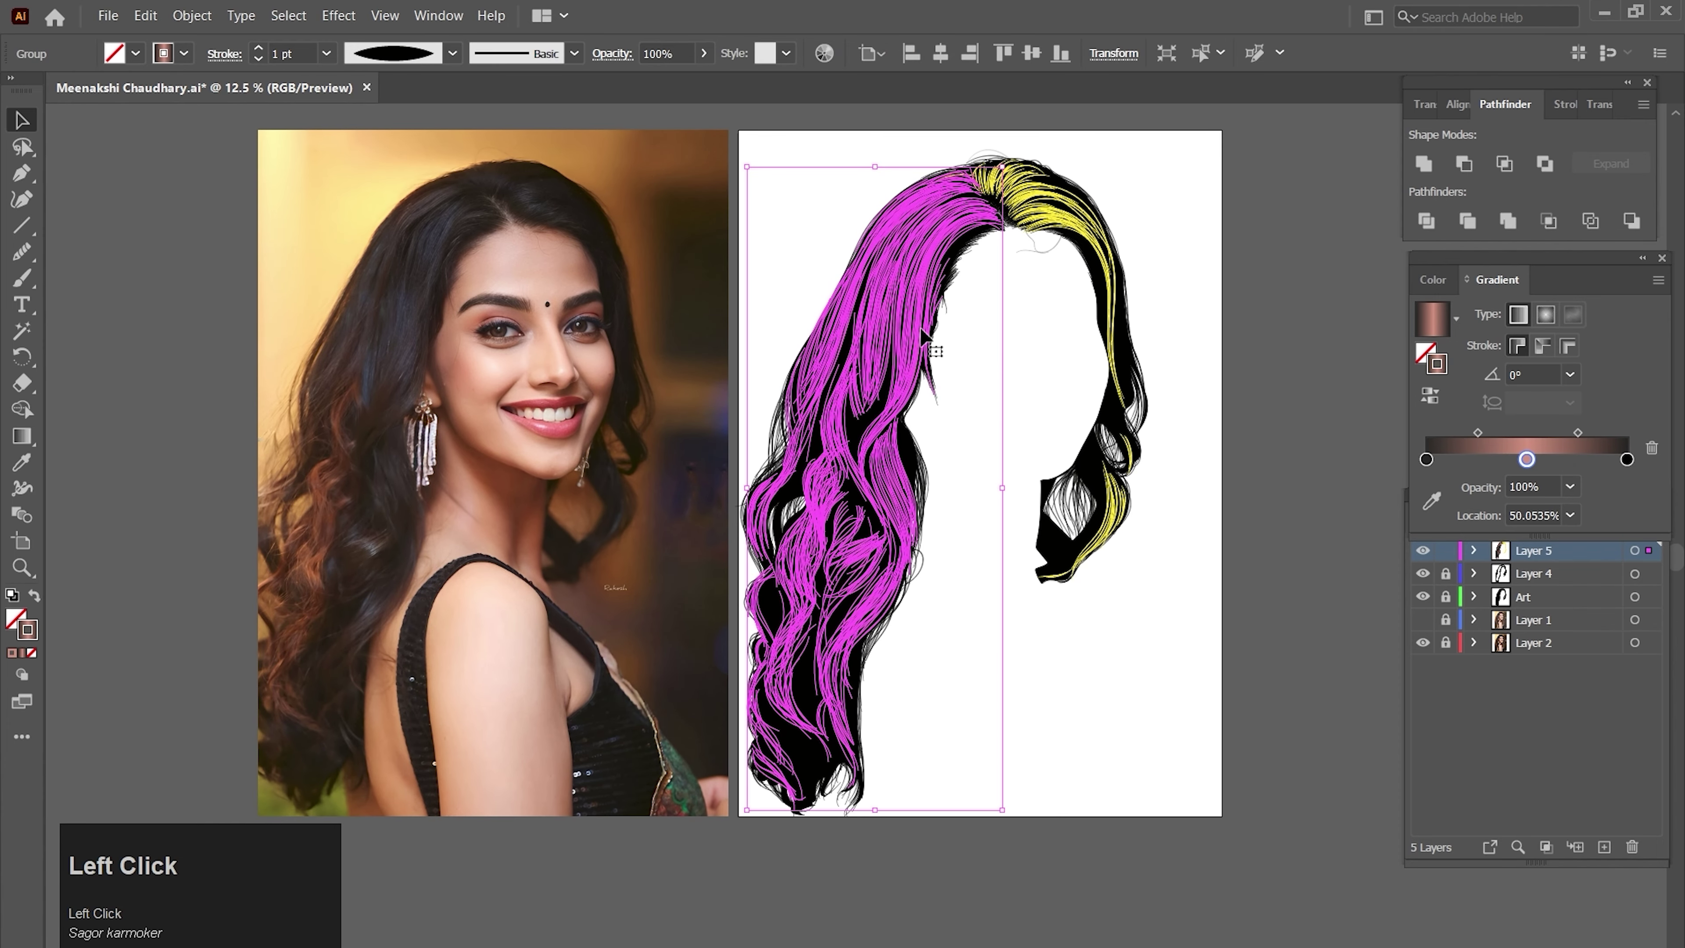
{"action": "left_click", "coordinate": [703, 55]}
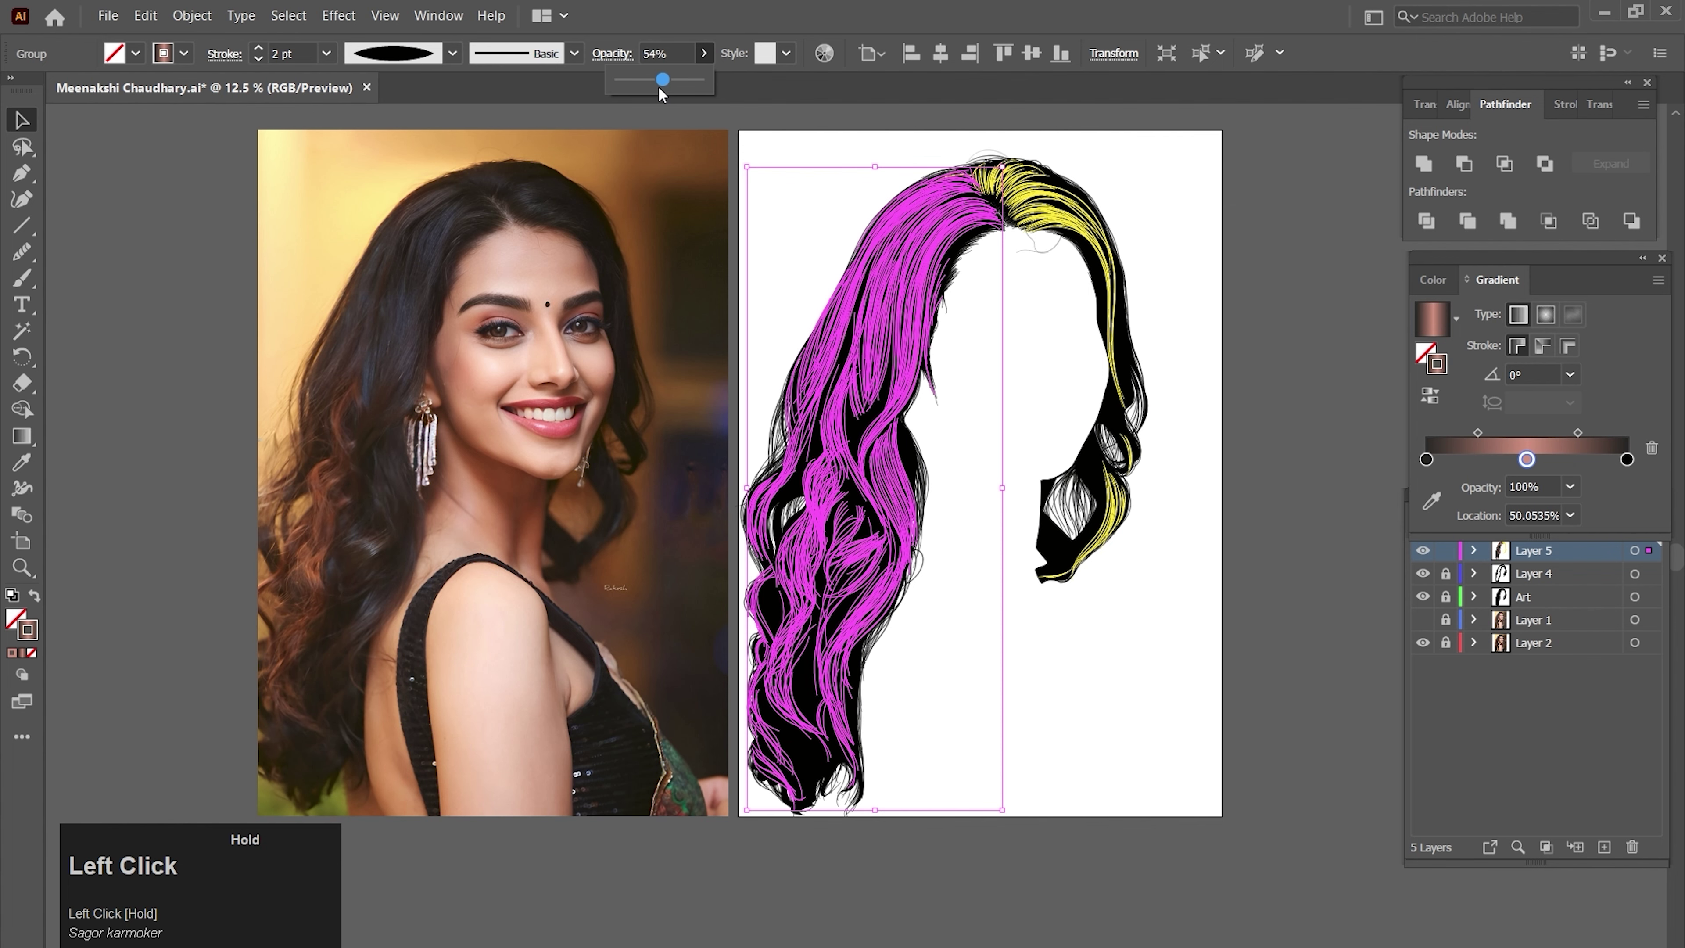
{"action": "left_click", "coordinate": [999, 596], "text": "ctrl"}
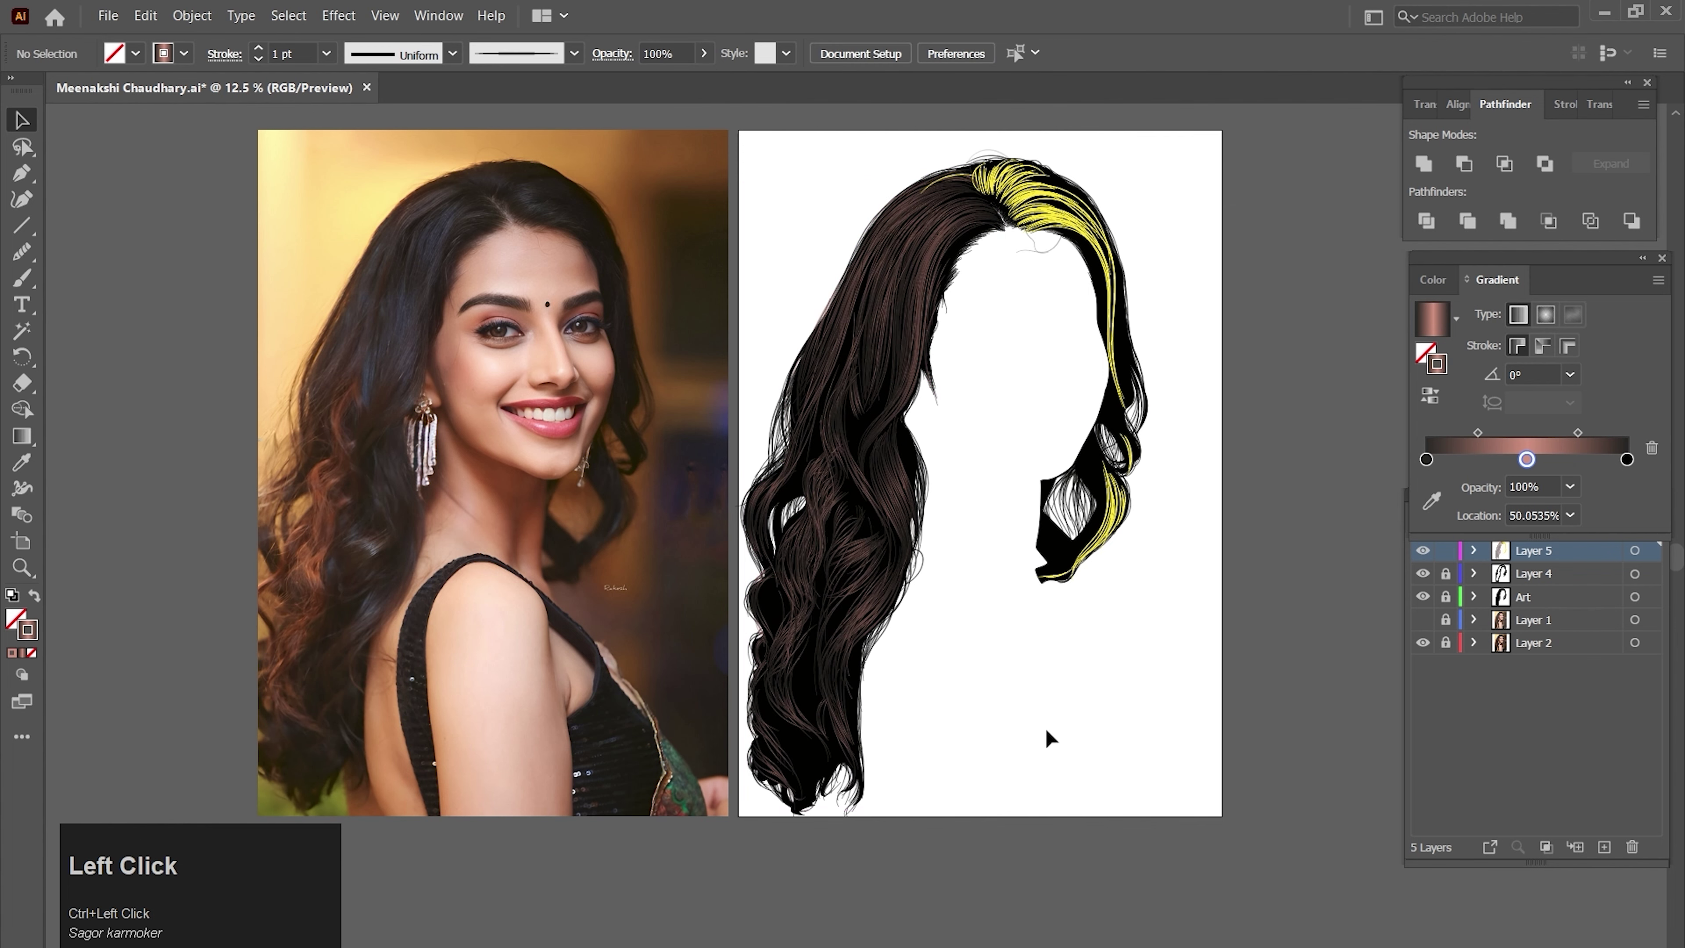
{"action": "left_click", "coordinate": [905, 441], "text": "ctrl"}
{"action": "left_click_drag", "start_coordinate": [949, 484], "coordinate": [1049, 465]}
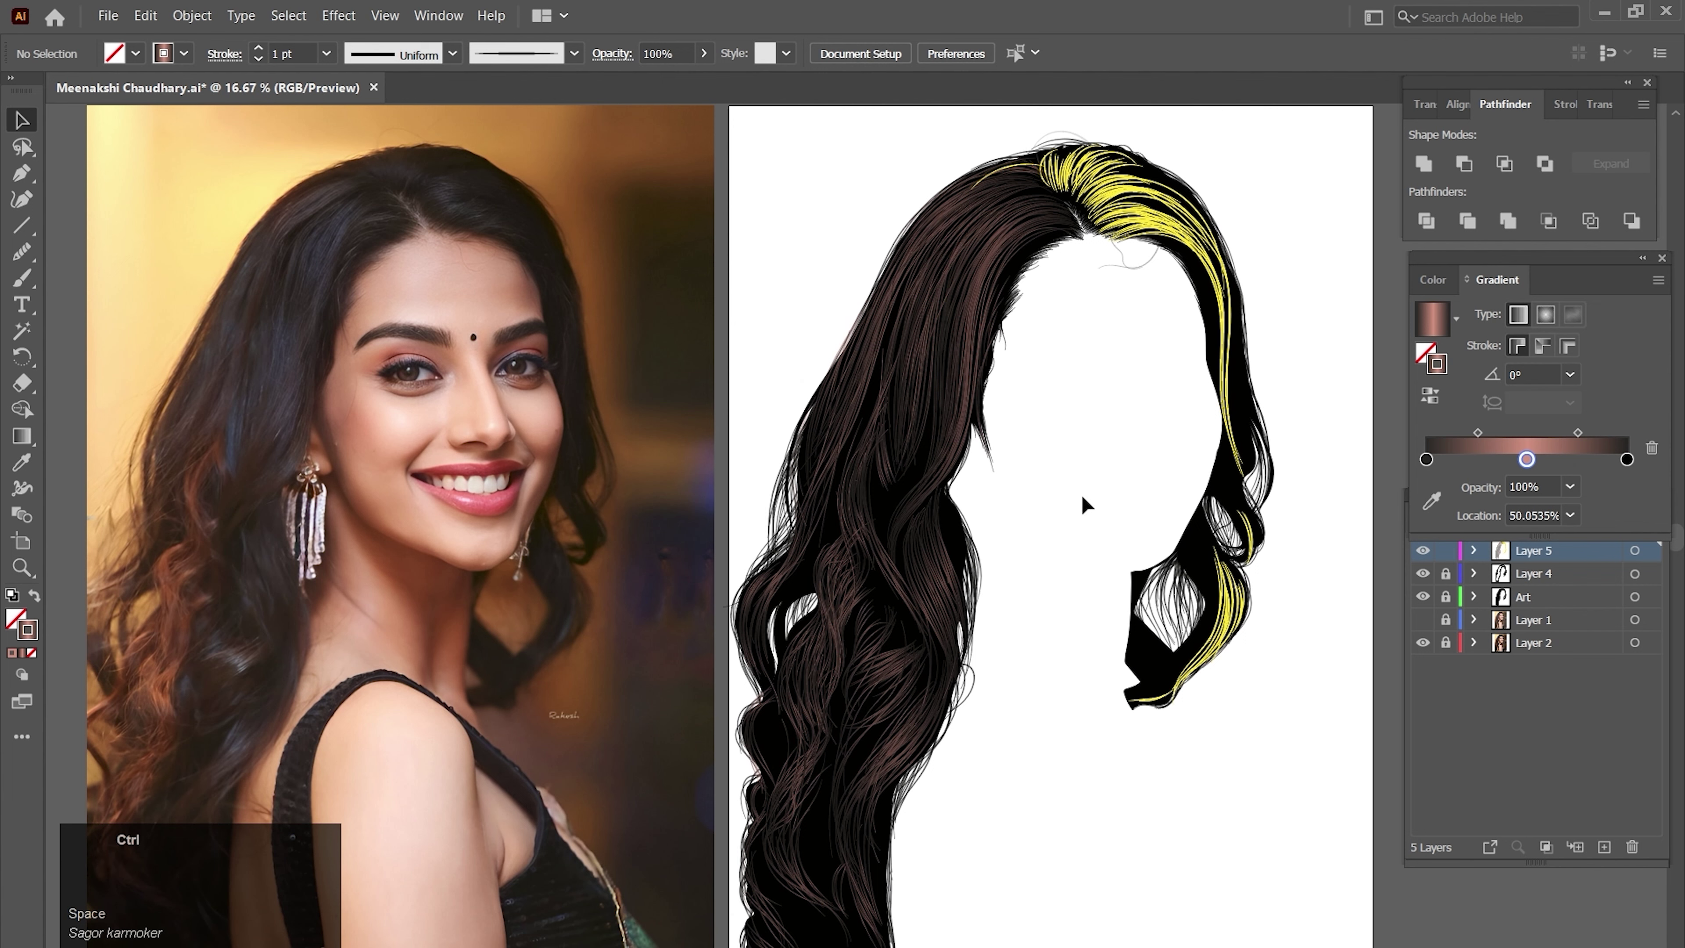
- Give the yellow short-side strands the long-side strands' gradient stroke, the Basic brush and the width profile that tapers at both ends
{"action": "left_click", "coordinate": [1167, 290]}
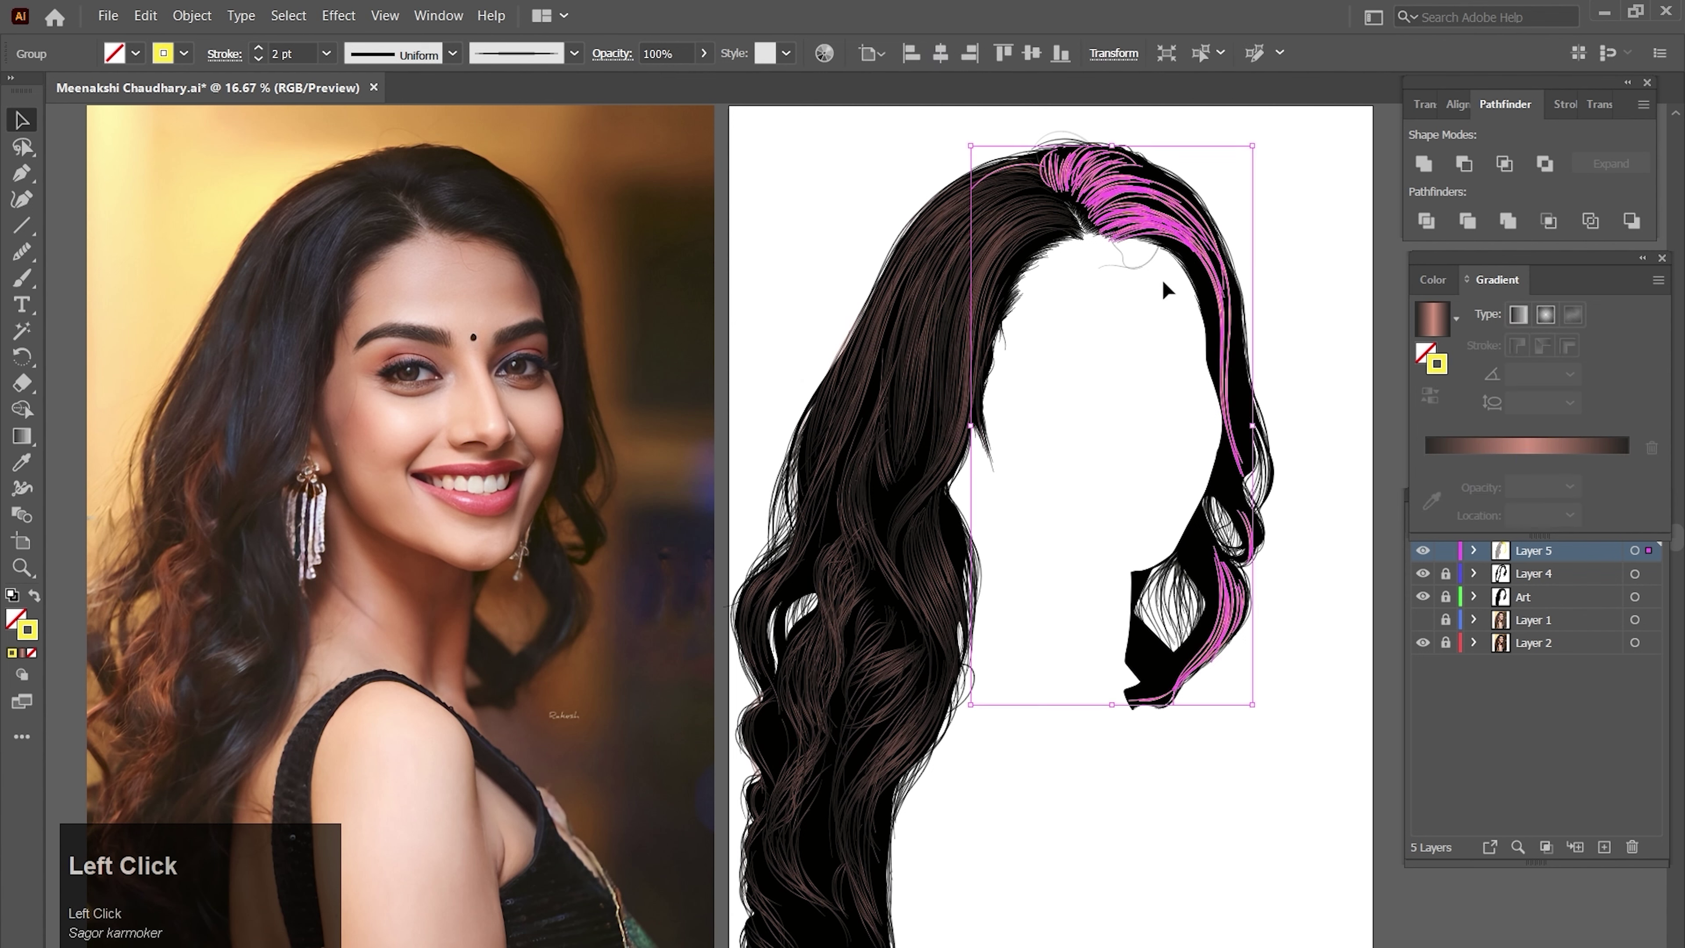
{"action": "key", "text": "i"}
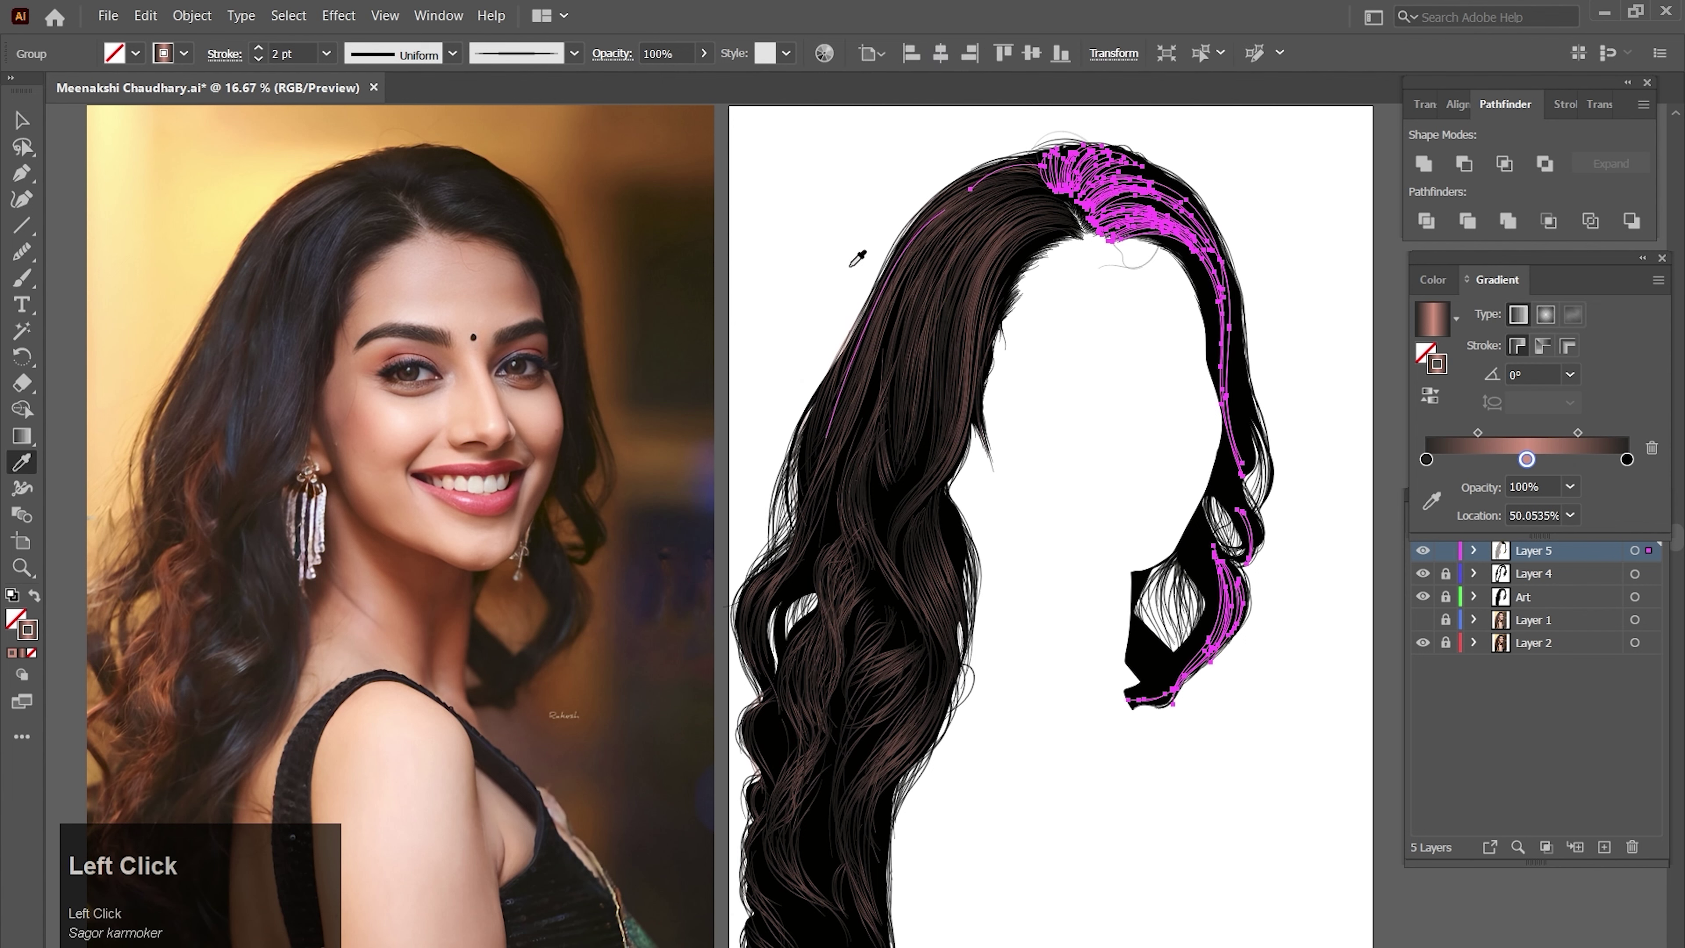
{"action": "left_click", "coordinate": [572, 53]}
{"action": "left_click", "coordinate": [512, 102]}
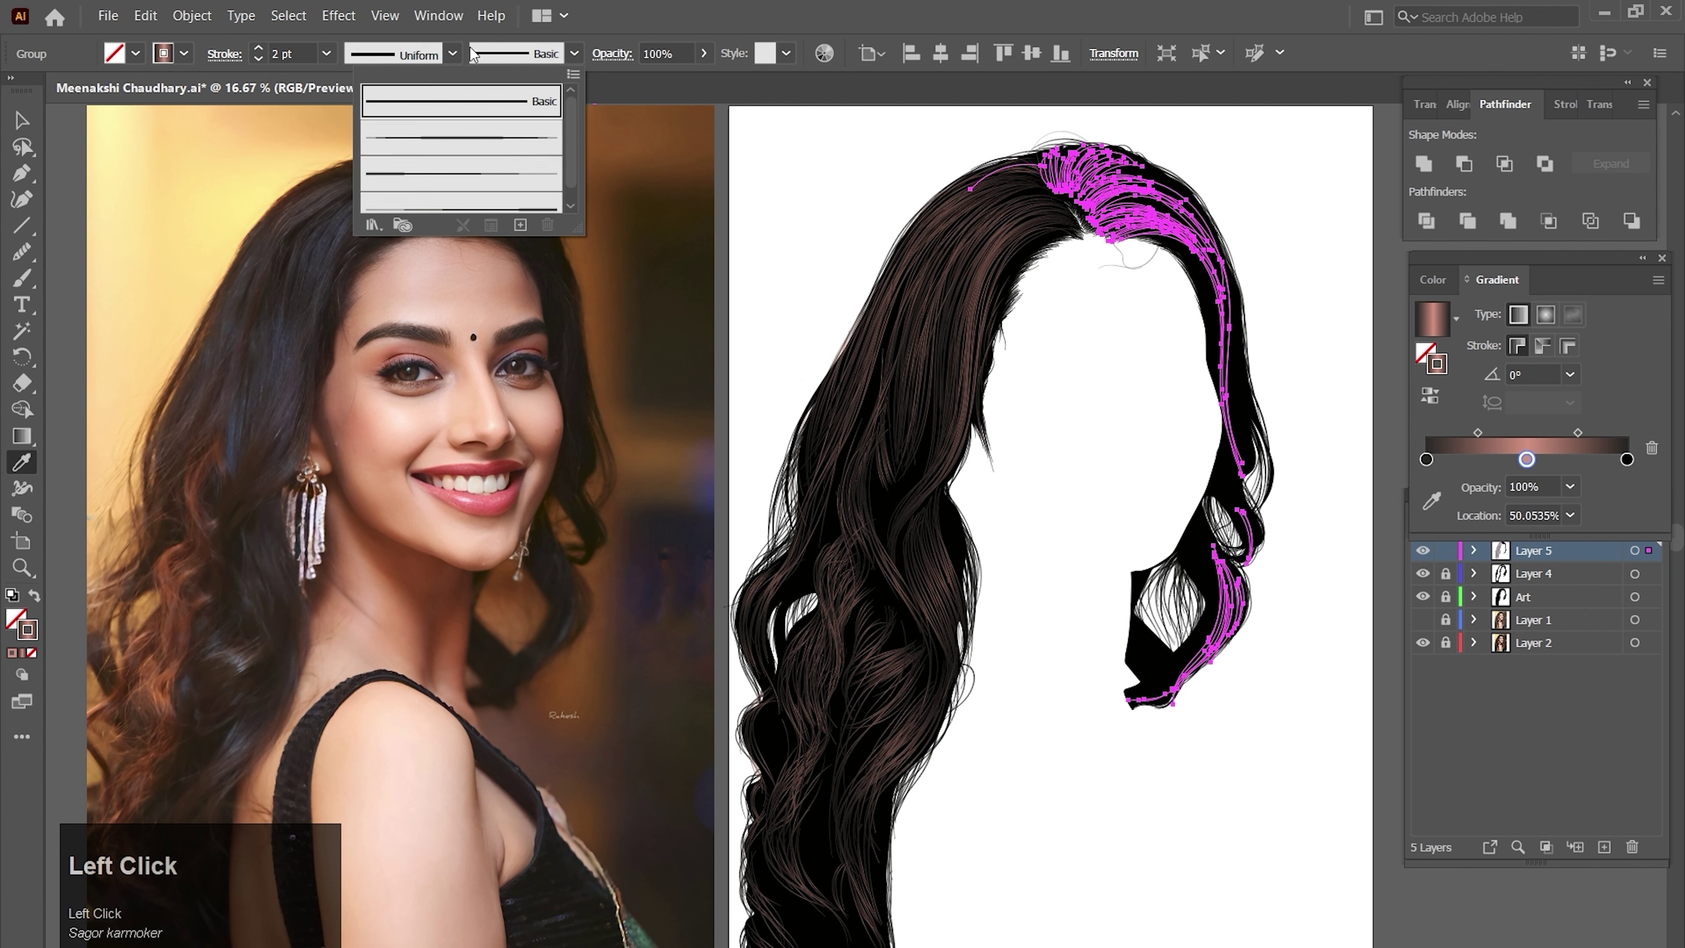
{"action": "left_click", "coordinate": [454, 53]}
{"action": "left_click", "coordinate": [433, 106]}
{"action": "left_click", "coordinate": [650, 201], "text": "ctrl"}
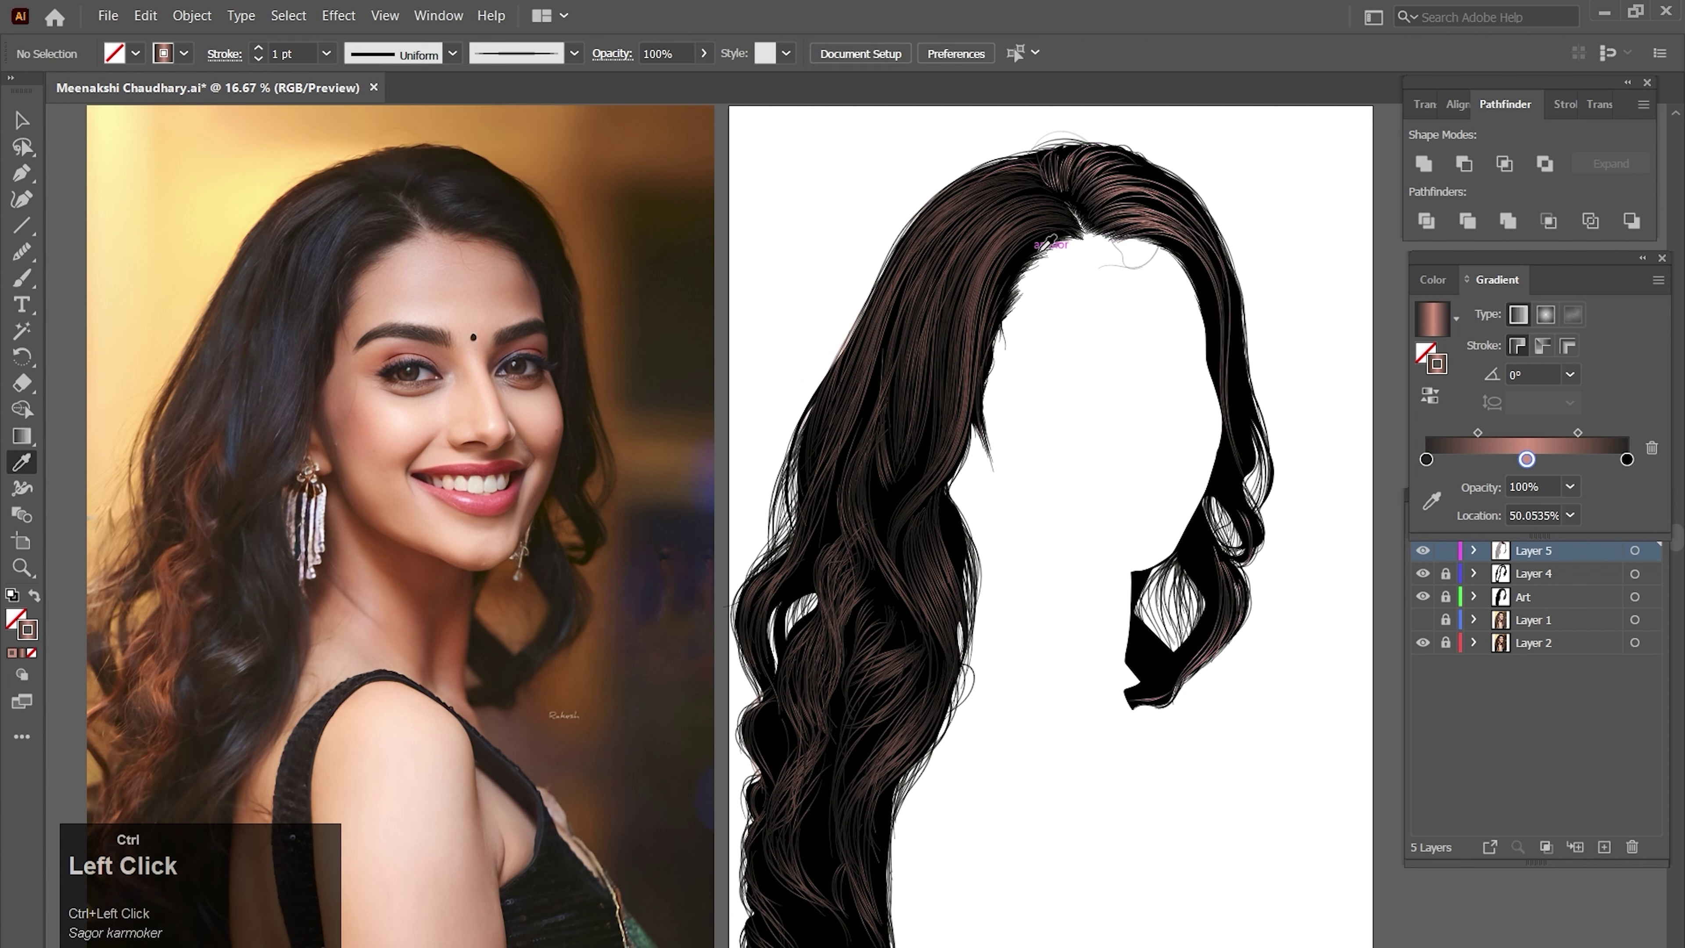
- Reduce the short-side strand group's opacity to 45% and check the whole hair
{"action": "left_click", "coordinate": [973, 178], "text": "ctrl"}
{"action": "left_click", "coordinate": [681, 54]}
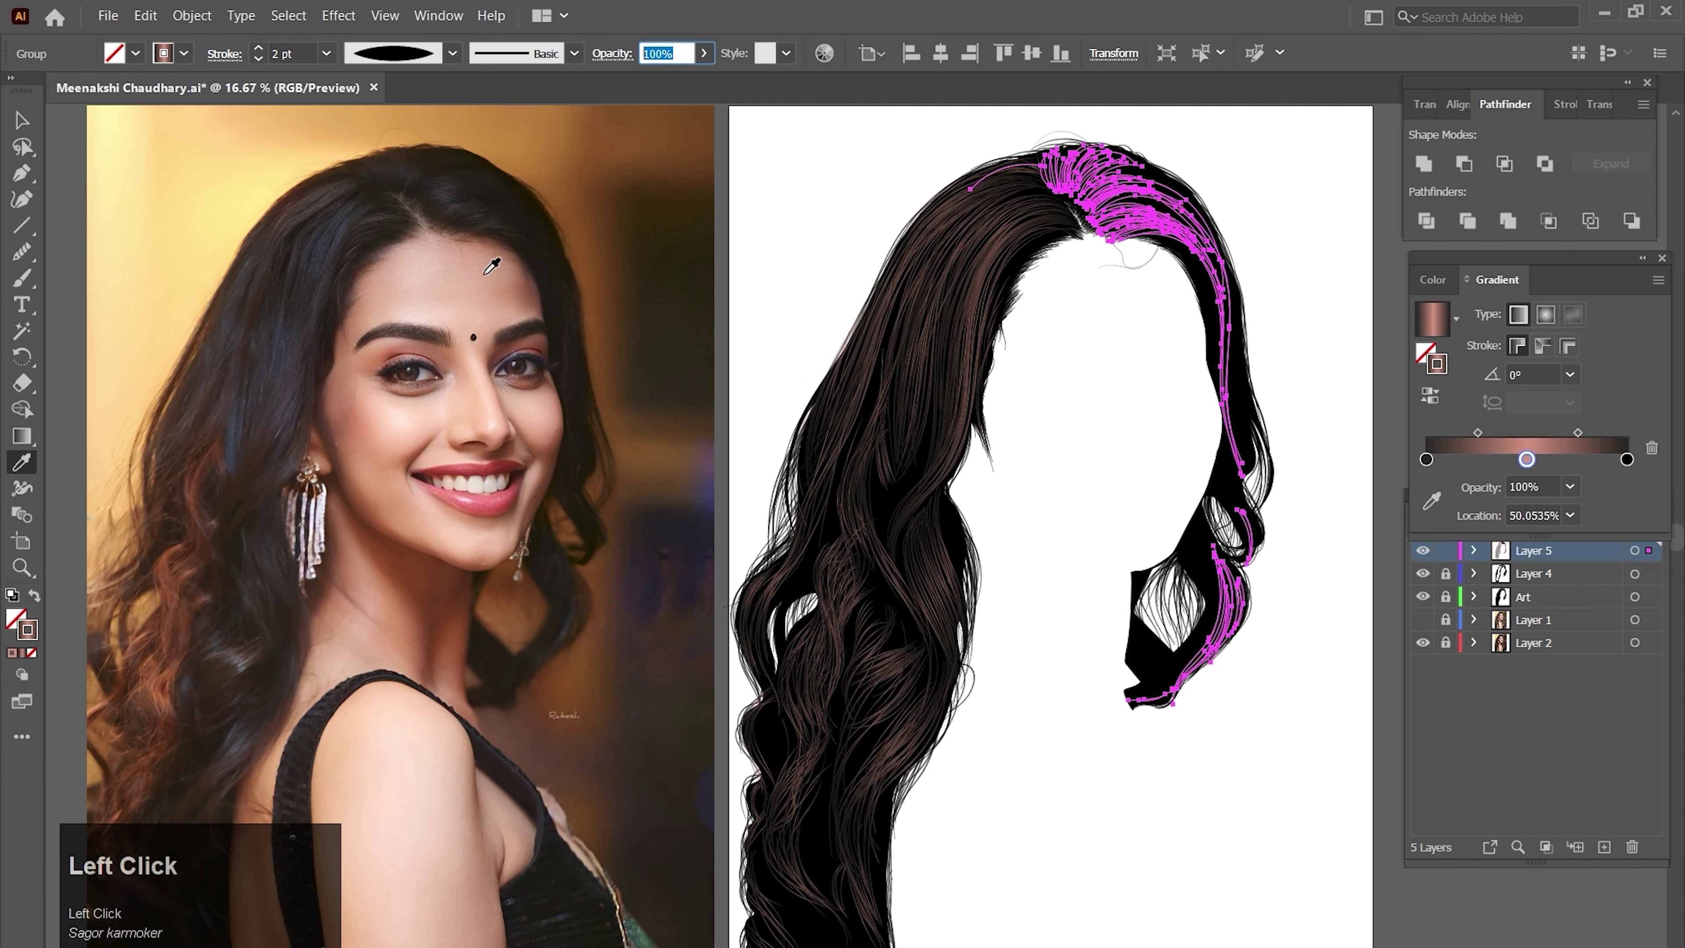
{"action": "type", "text": "45"}
{"action": "key", "text": "Return"}
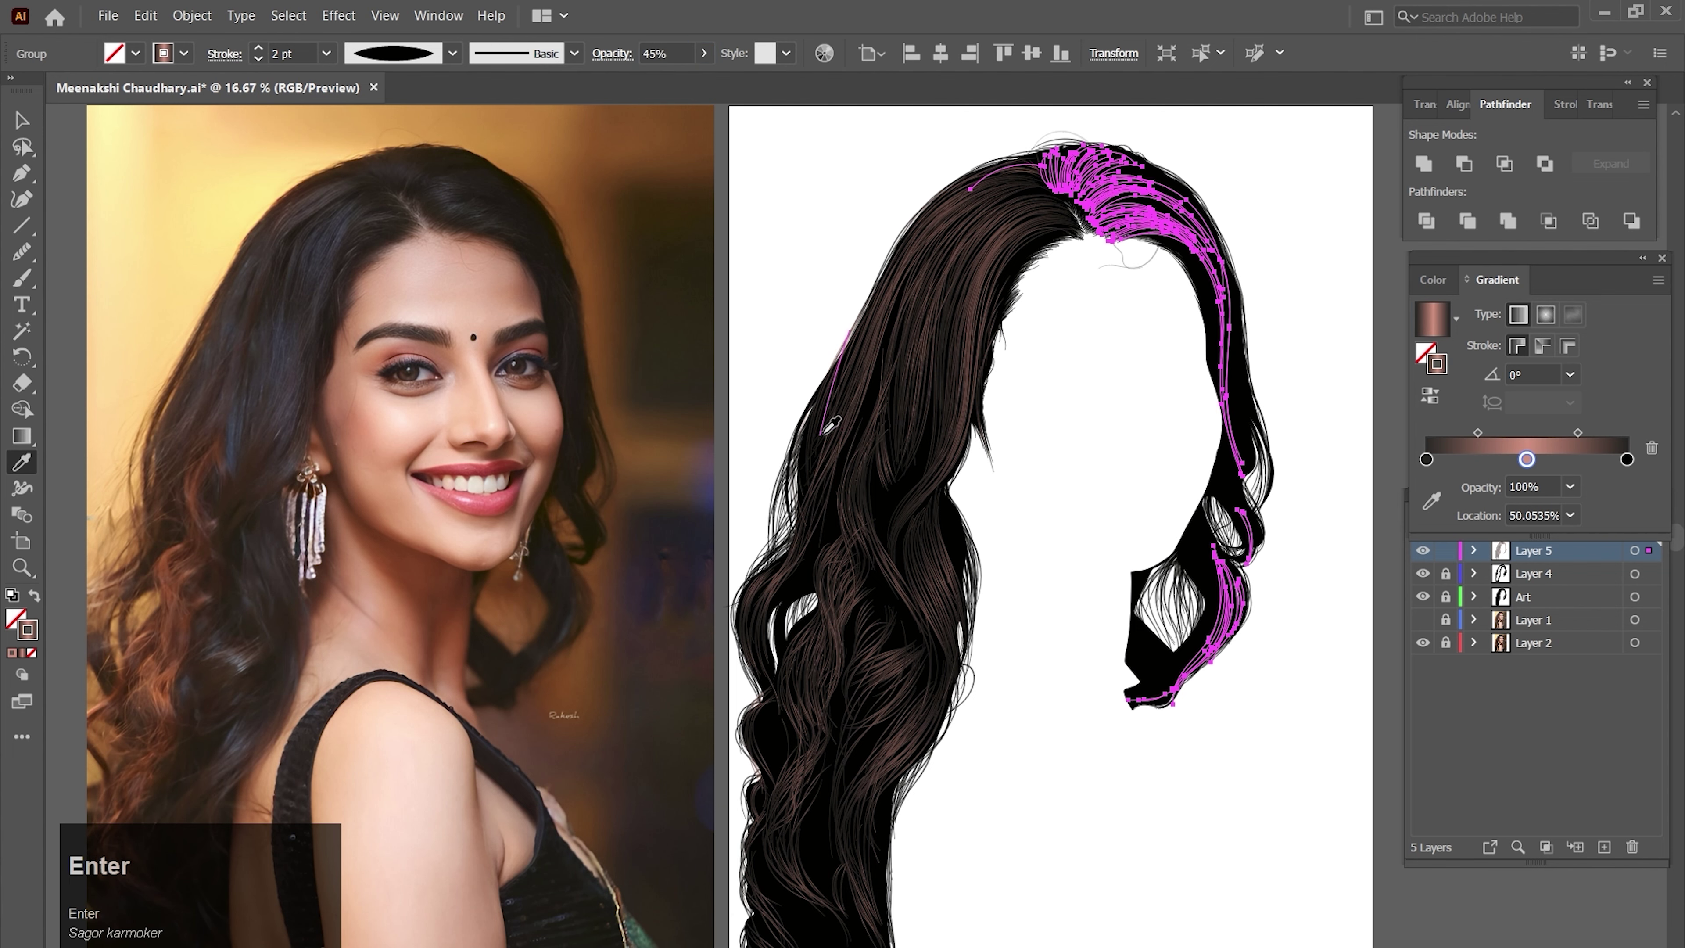
{"action": "left_click", "coordinate": [1062, 391], "text": "ctrl"}
{"action": "left_click", "coordinate": [880, 472], "text": "ctrl+alt"}
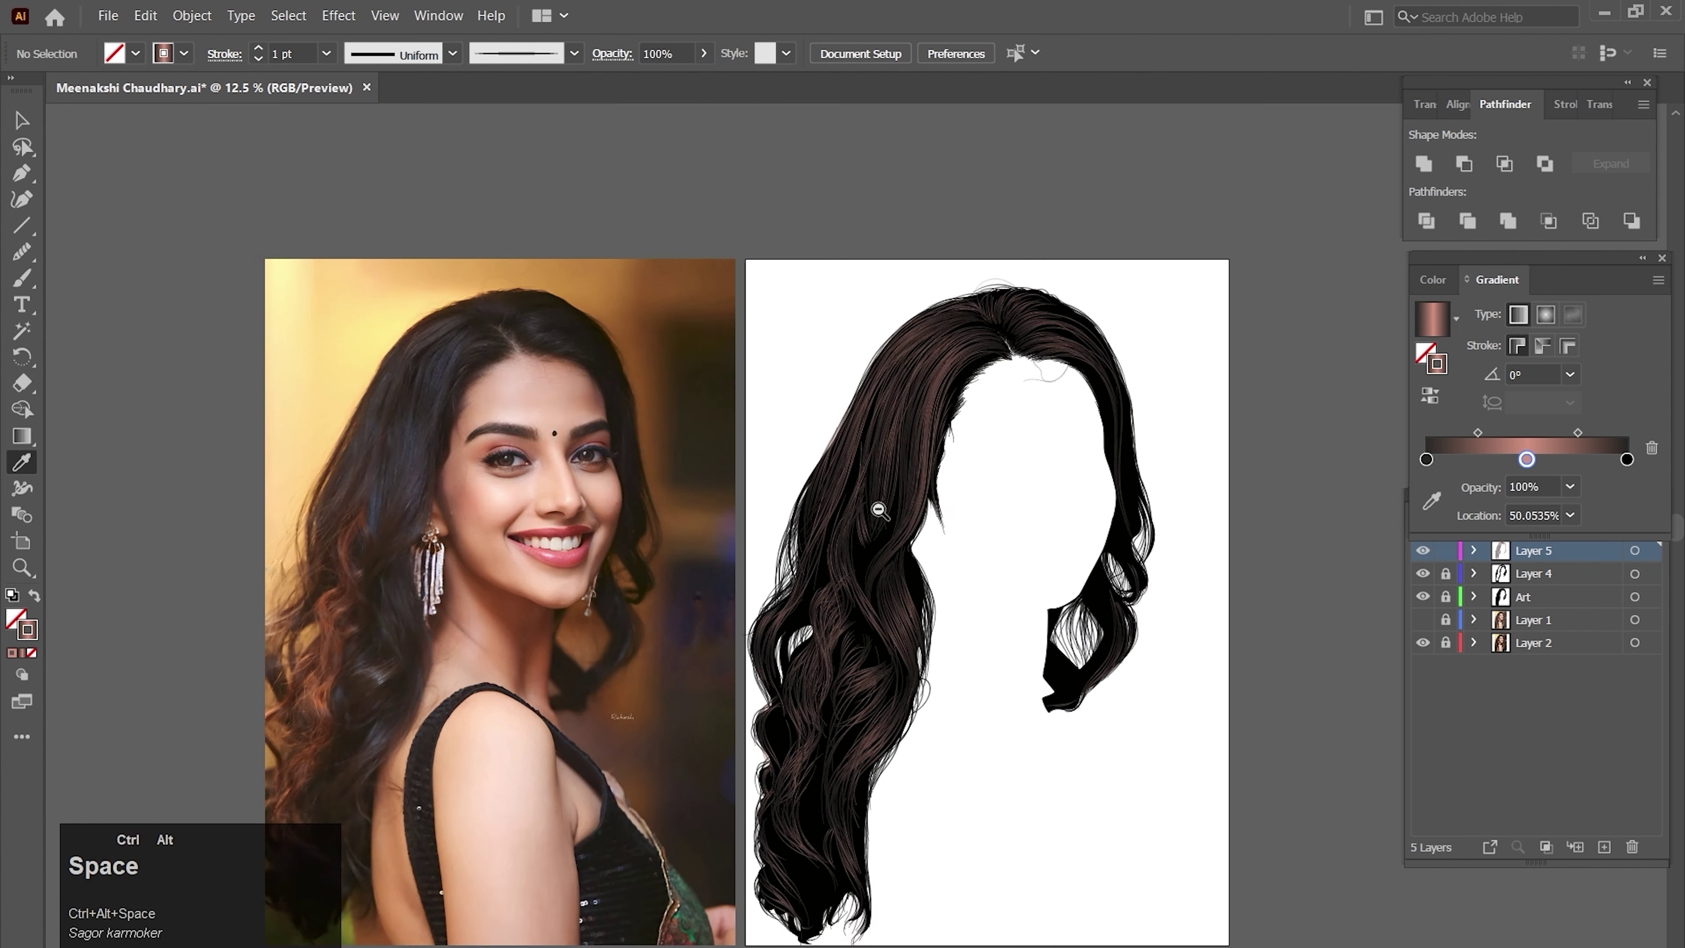
{"action": "left_click", "coordinate": [880, 503], "text": "ctrl+alt"}
{"action": "left_click_drag", "start_coordinate": [890, 755], "coordinate": [909, 671]}
{"action": "left_click", "coordinate": [943, 657], "text": "ctrl"}
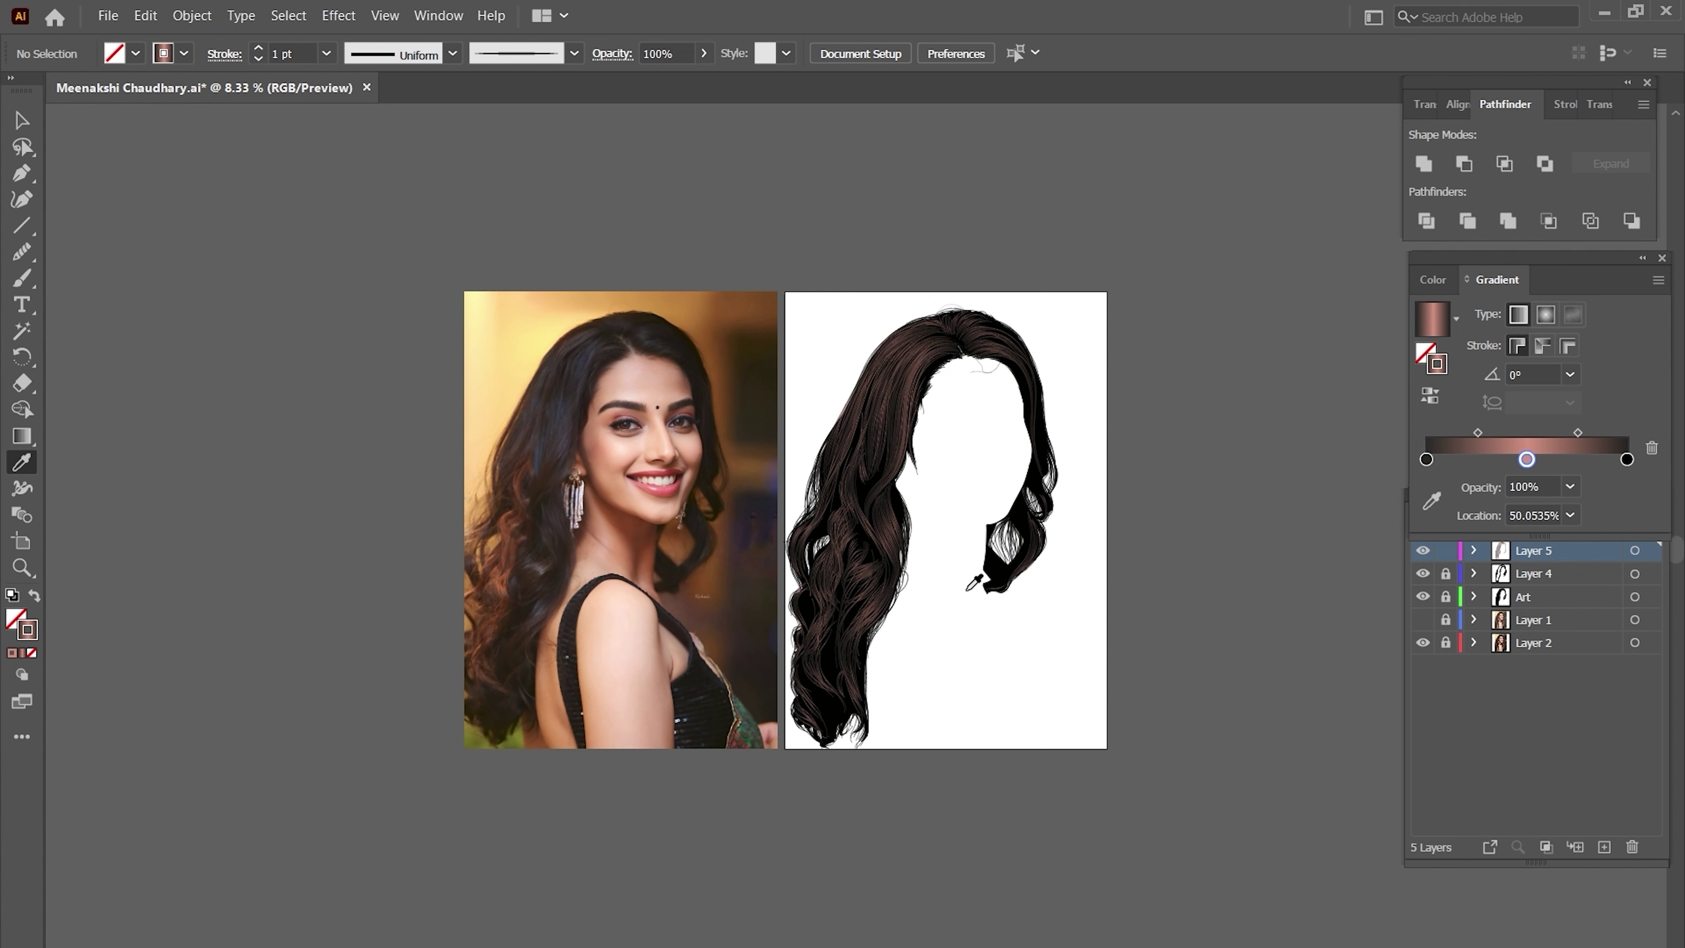
- Set the long-side strands' middle gradient stop to 52% location and the gradient angle to 9°
{"action": "left_click", "coordinate": [869, 506], "text": "ctrl"}
{"action": "left_click", "coordinate": [880, 505], "text": "ctrl"}
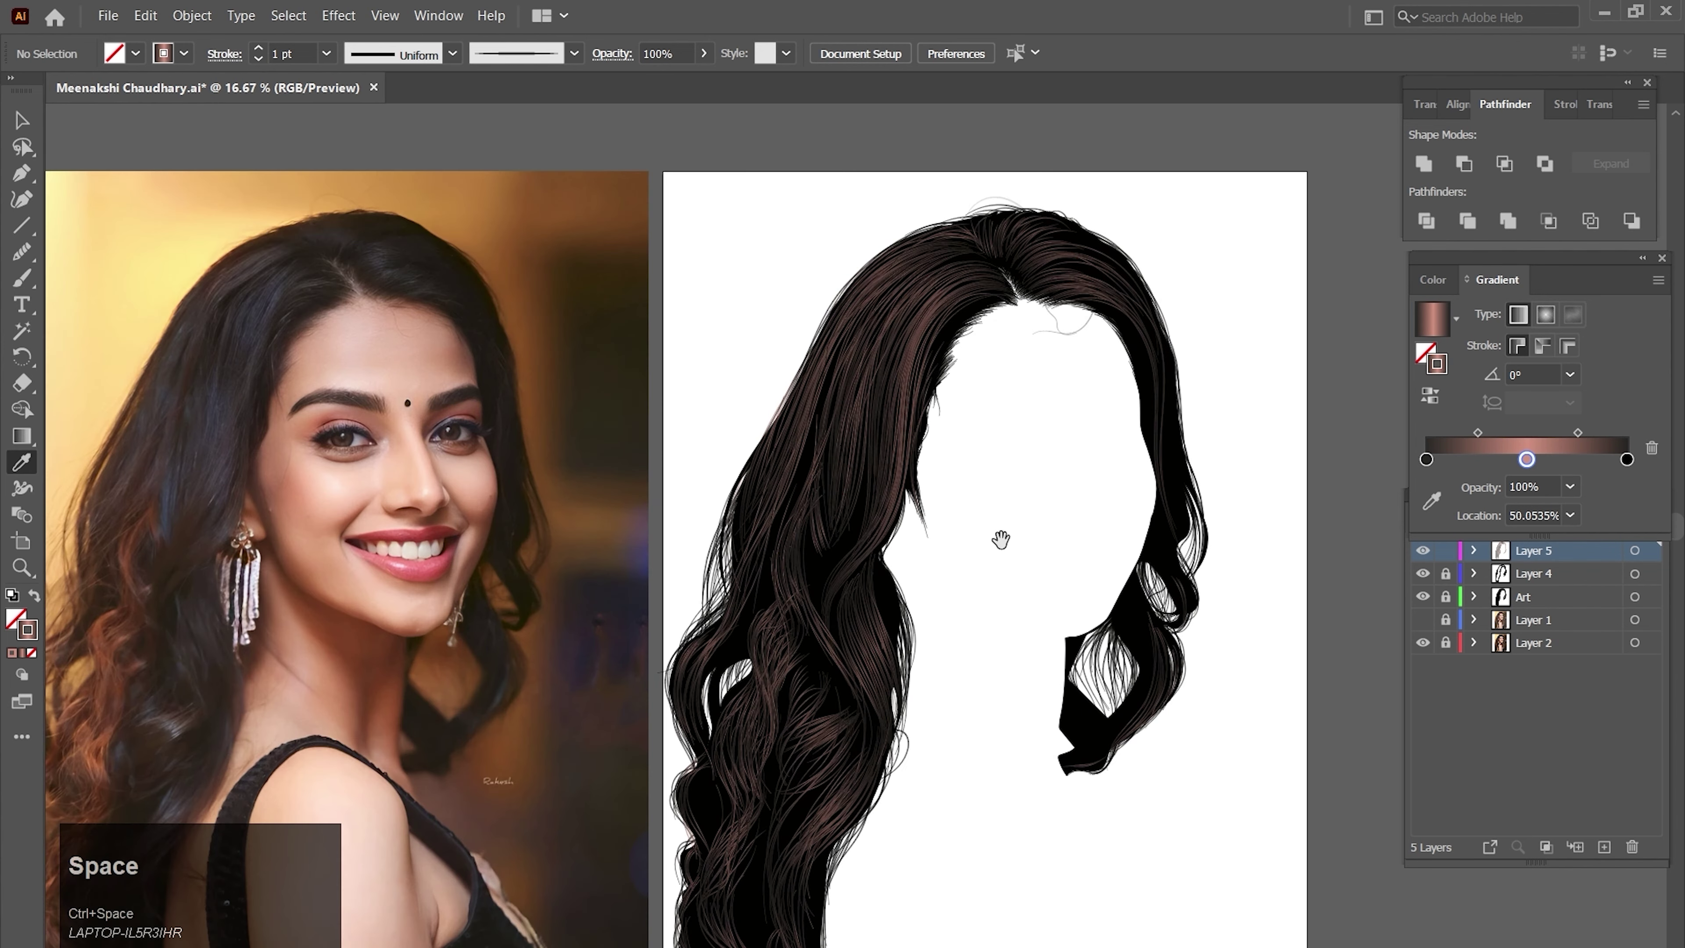
{"action": "mouse_move", "coordinate": [1001, 540]}
{"action": "left_mouse_down"}
{"action": "mouse_move", "coordinate": [998, 494]}
{"action": "mouse_move", "coordinate": [999, 521]}
{"action": "left_mouse_up"}
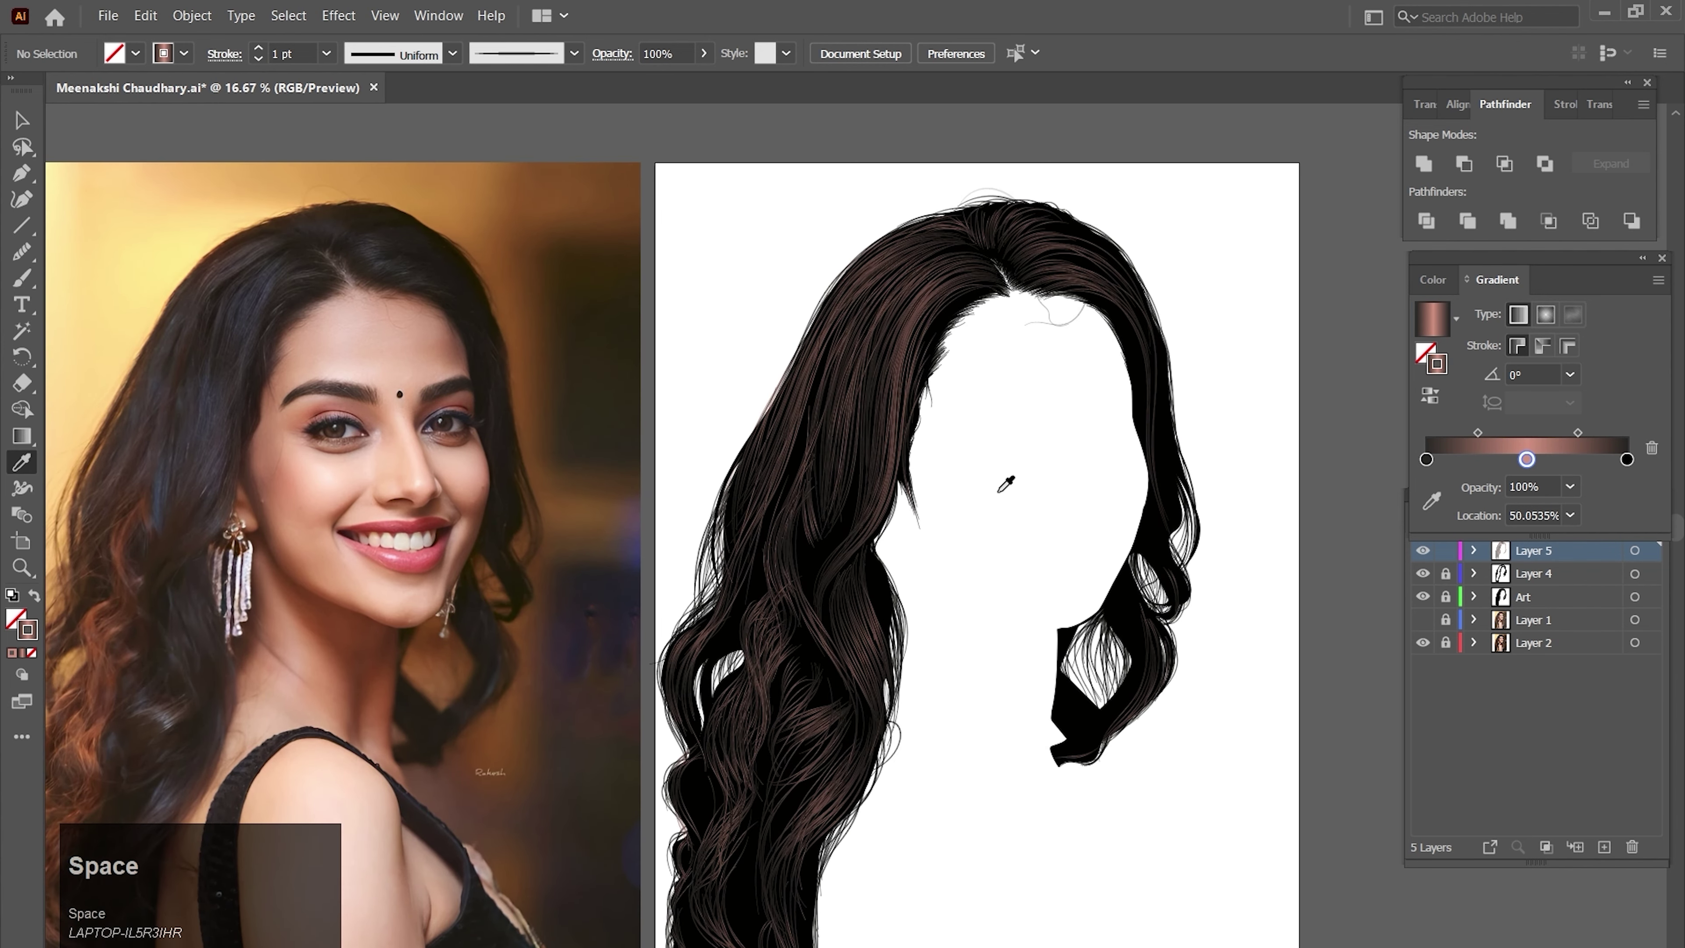
{"action": "left_click", "coordinate": [922, 365], "text": "ctrl"}
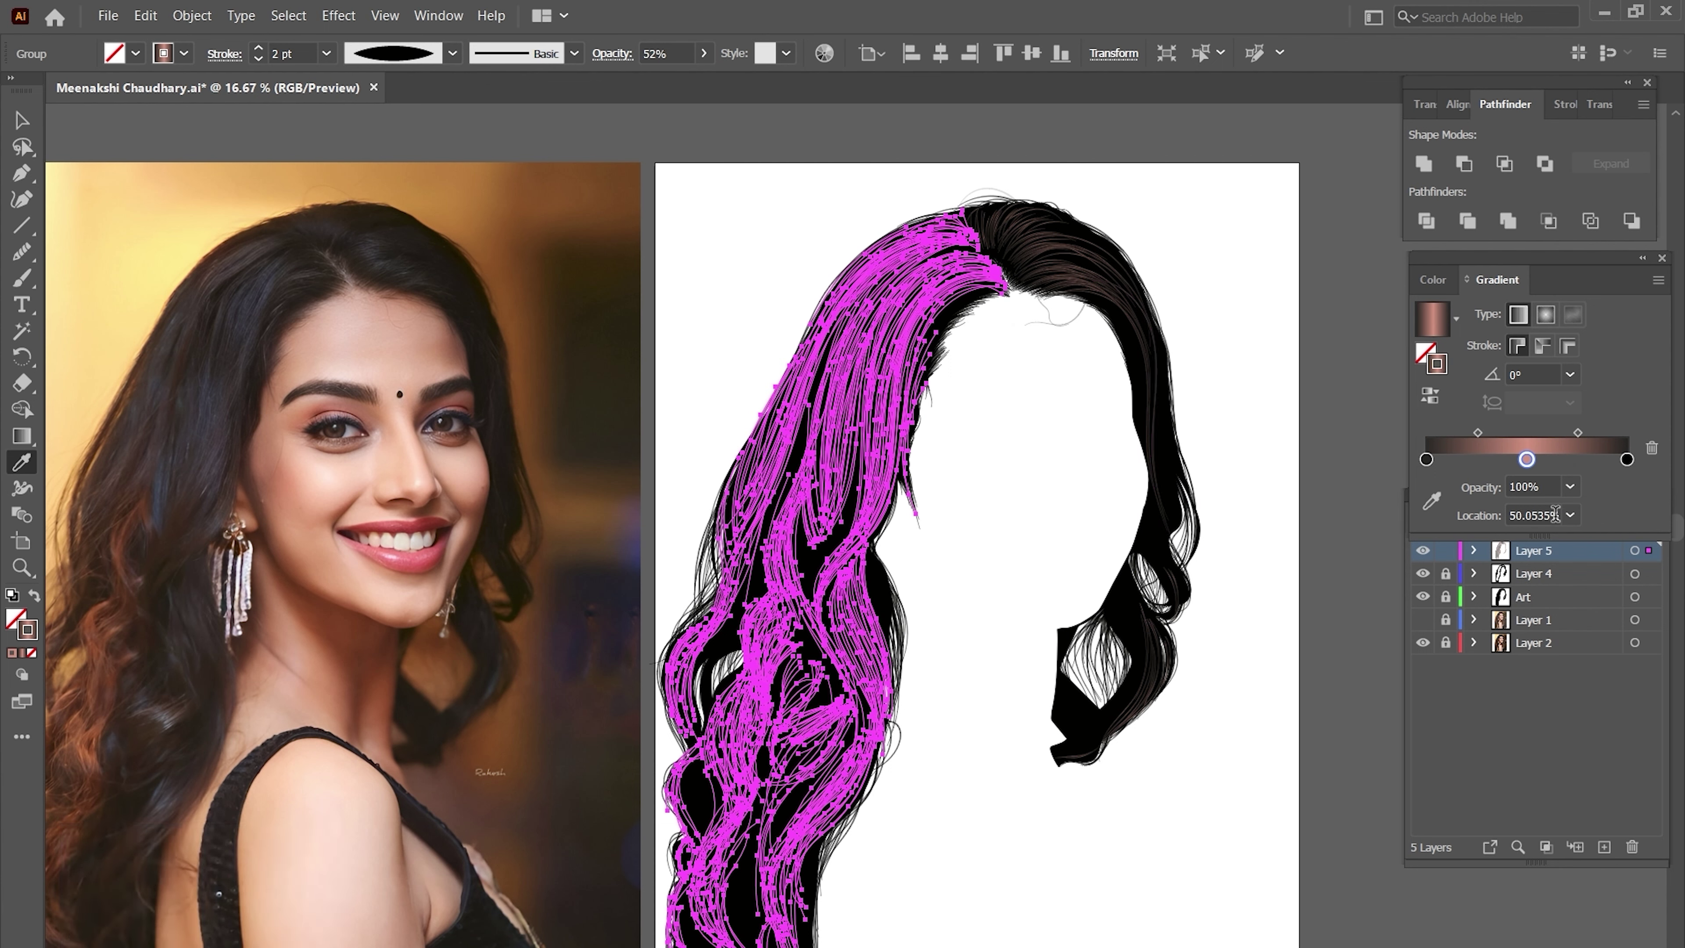
{"action": "scroll", "coordinate": [1553, 515], "scroll_direction": "up", "scroll_amount": 1}
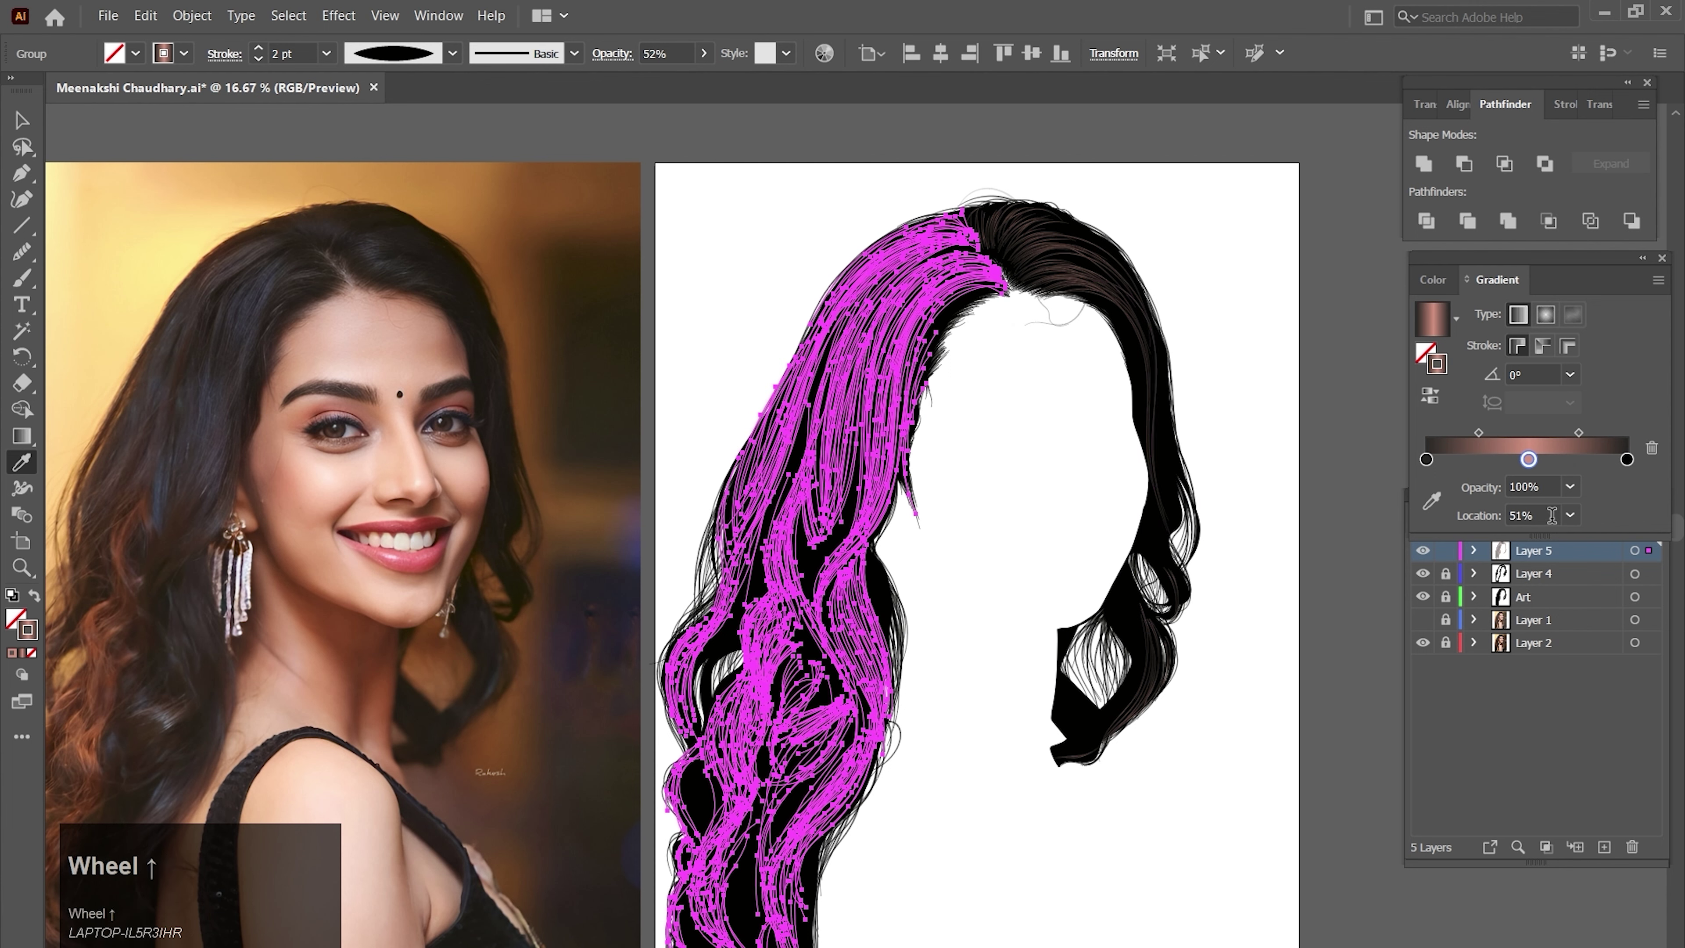
{"action": "scroll", "coordinate": [1539, 375], "scroll_direction": "up", "scroll_amount": 9}
- Try a 90° gradient angle on the long-side strands, compare the result, and undo it
{"action": "left_click", "coordinate": [1573, 374]}
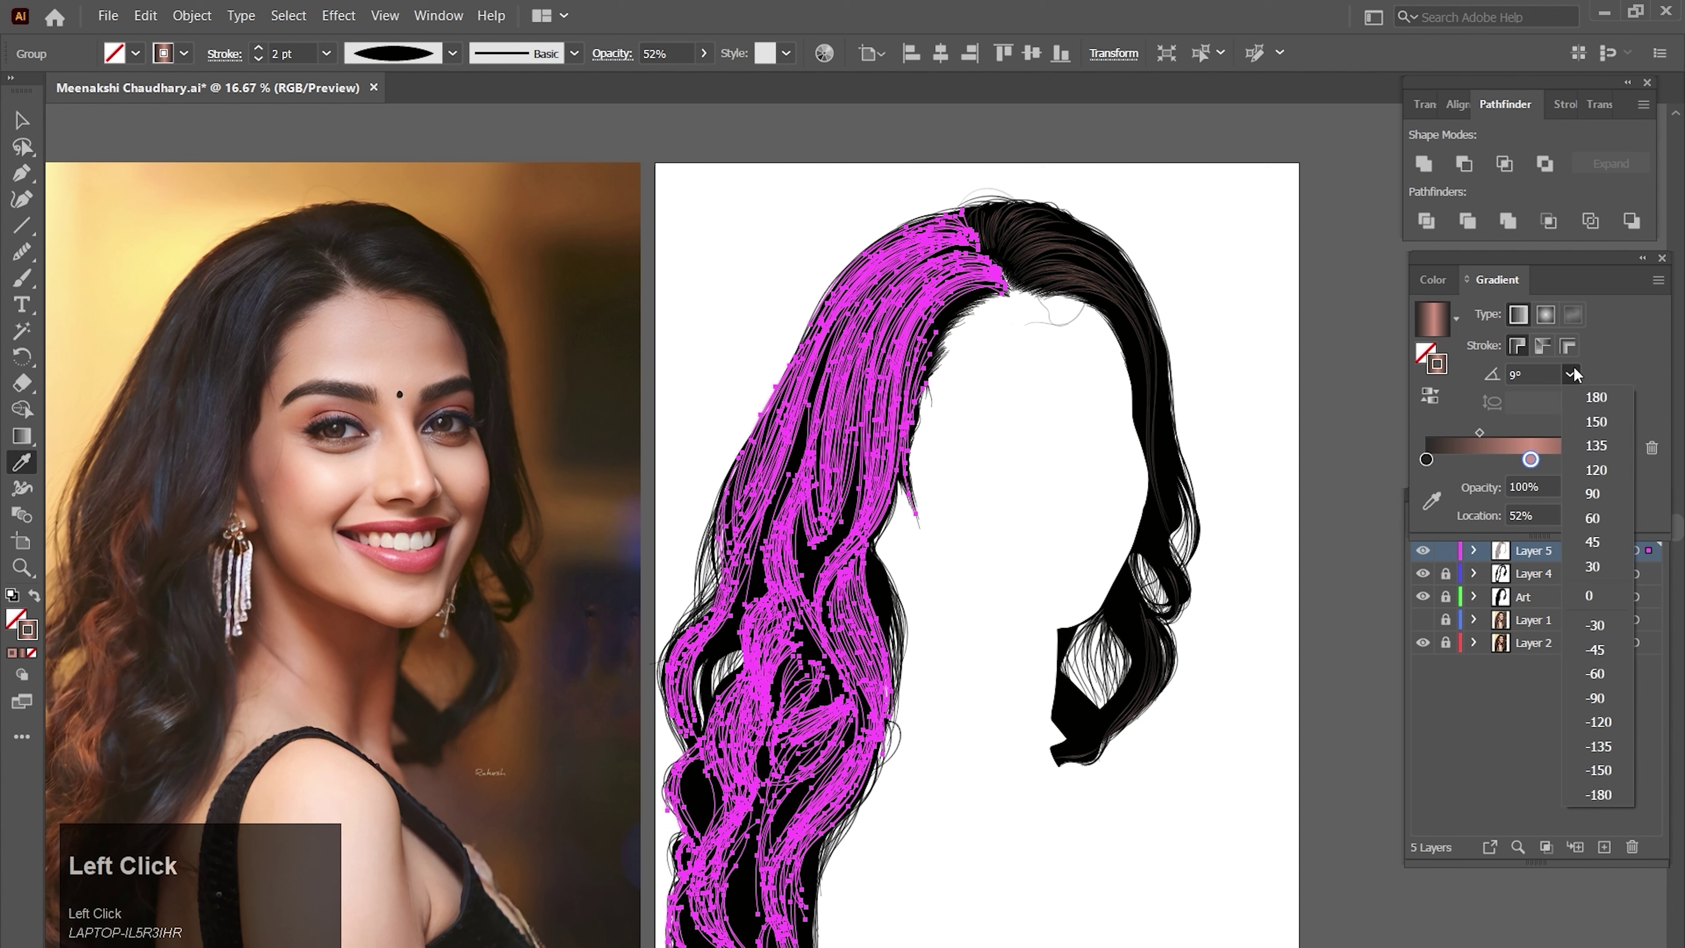
{"action": "left_click", "coordinate": [1592, 493]}
{"action": "left_click", "coordinate": [1262, 390], "text": "ctrl"}
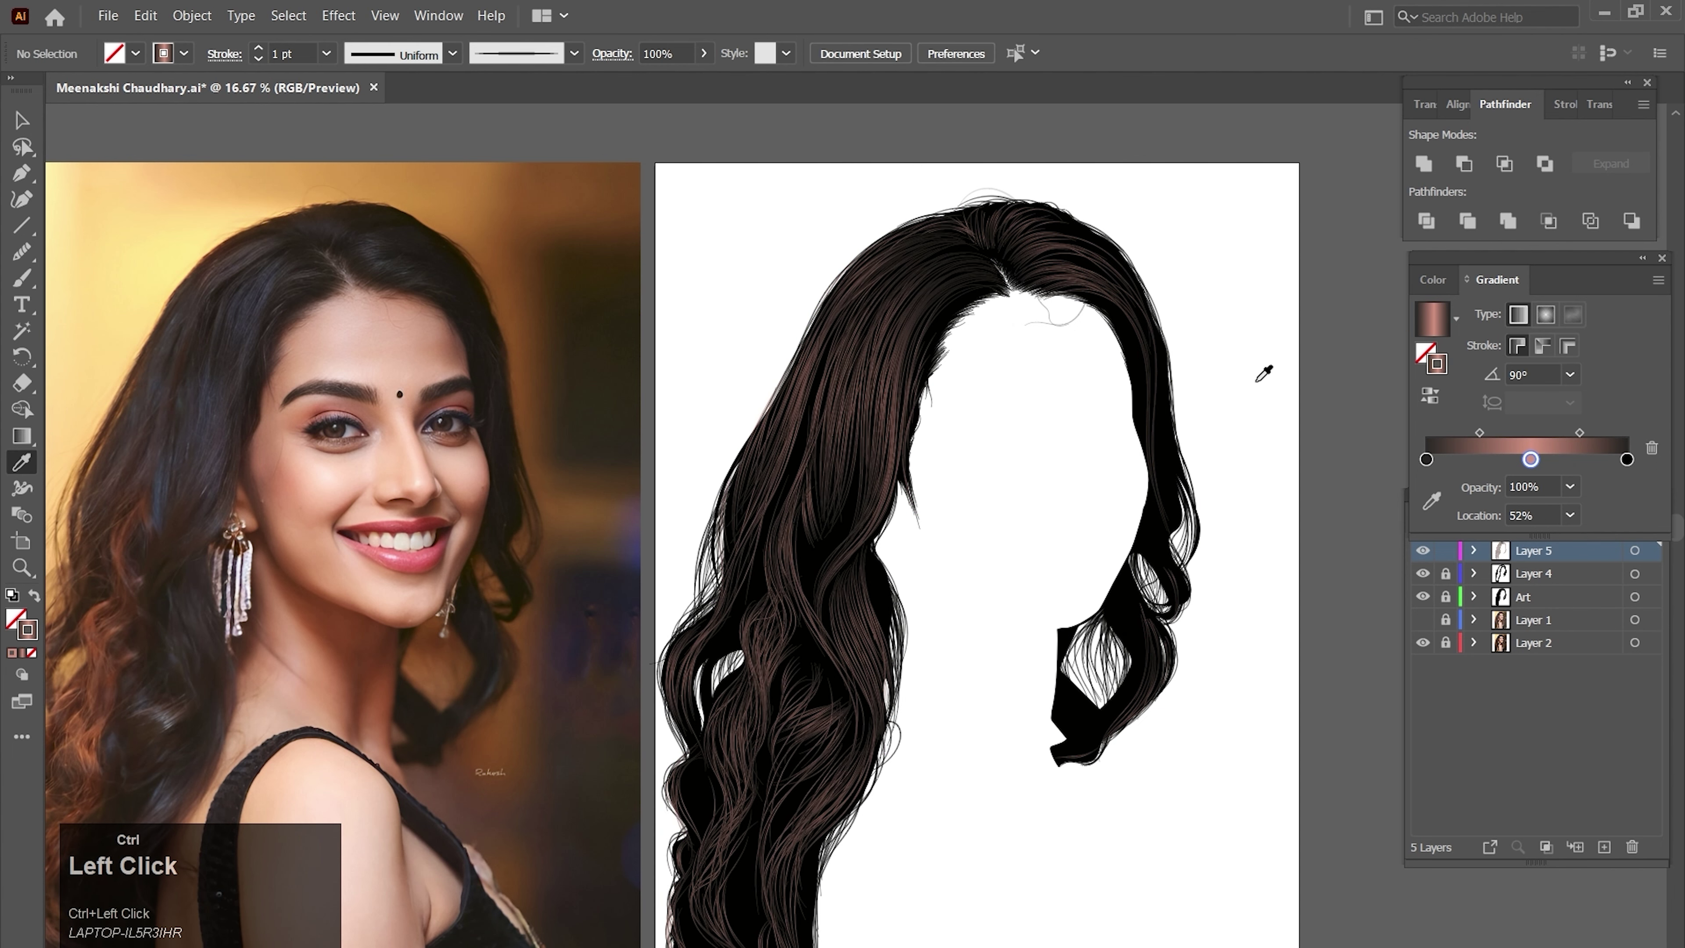
{"action": "left_click", "coordinate": [933, 617], "text": "ctrl+alt"}
{"action": "left_click_drag", "start_coordinate": [805, 734], "coordinate": [830, 739]}
{"action": "key", "text": "ctrl+z"}
{"action": "left_click", "coordinate": [993, 747], "text": "ctrl"}
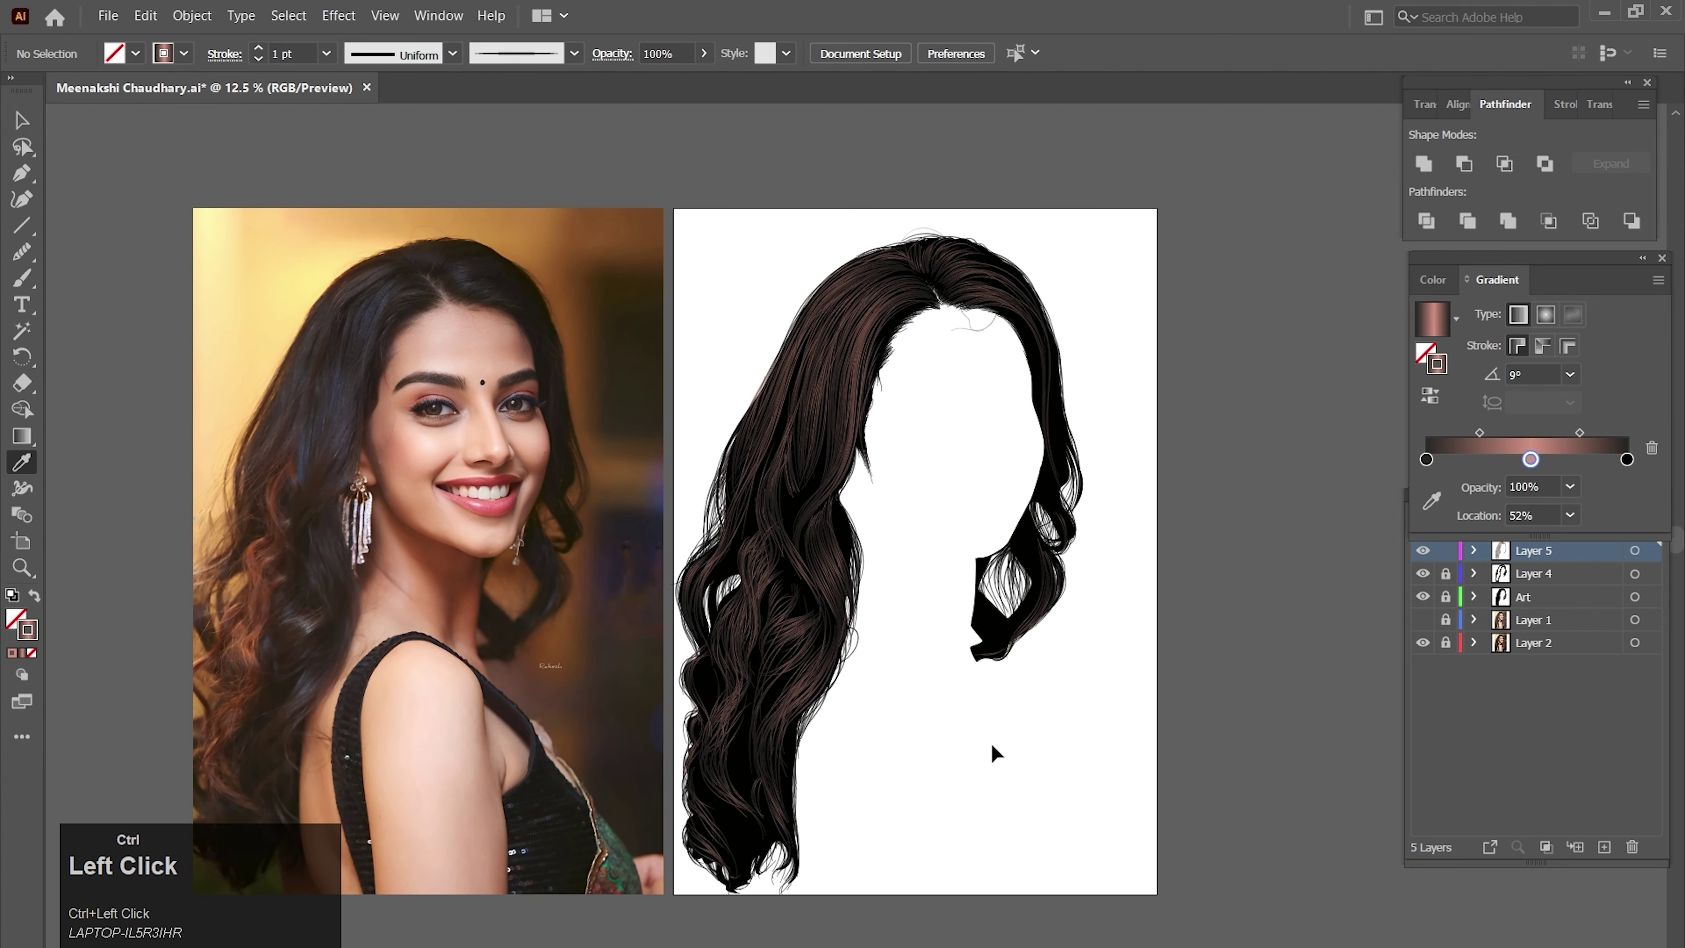
{"action": "left_click_drag", "start_coordinate": [993, 747], "coordinate": [1045, 757]}
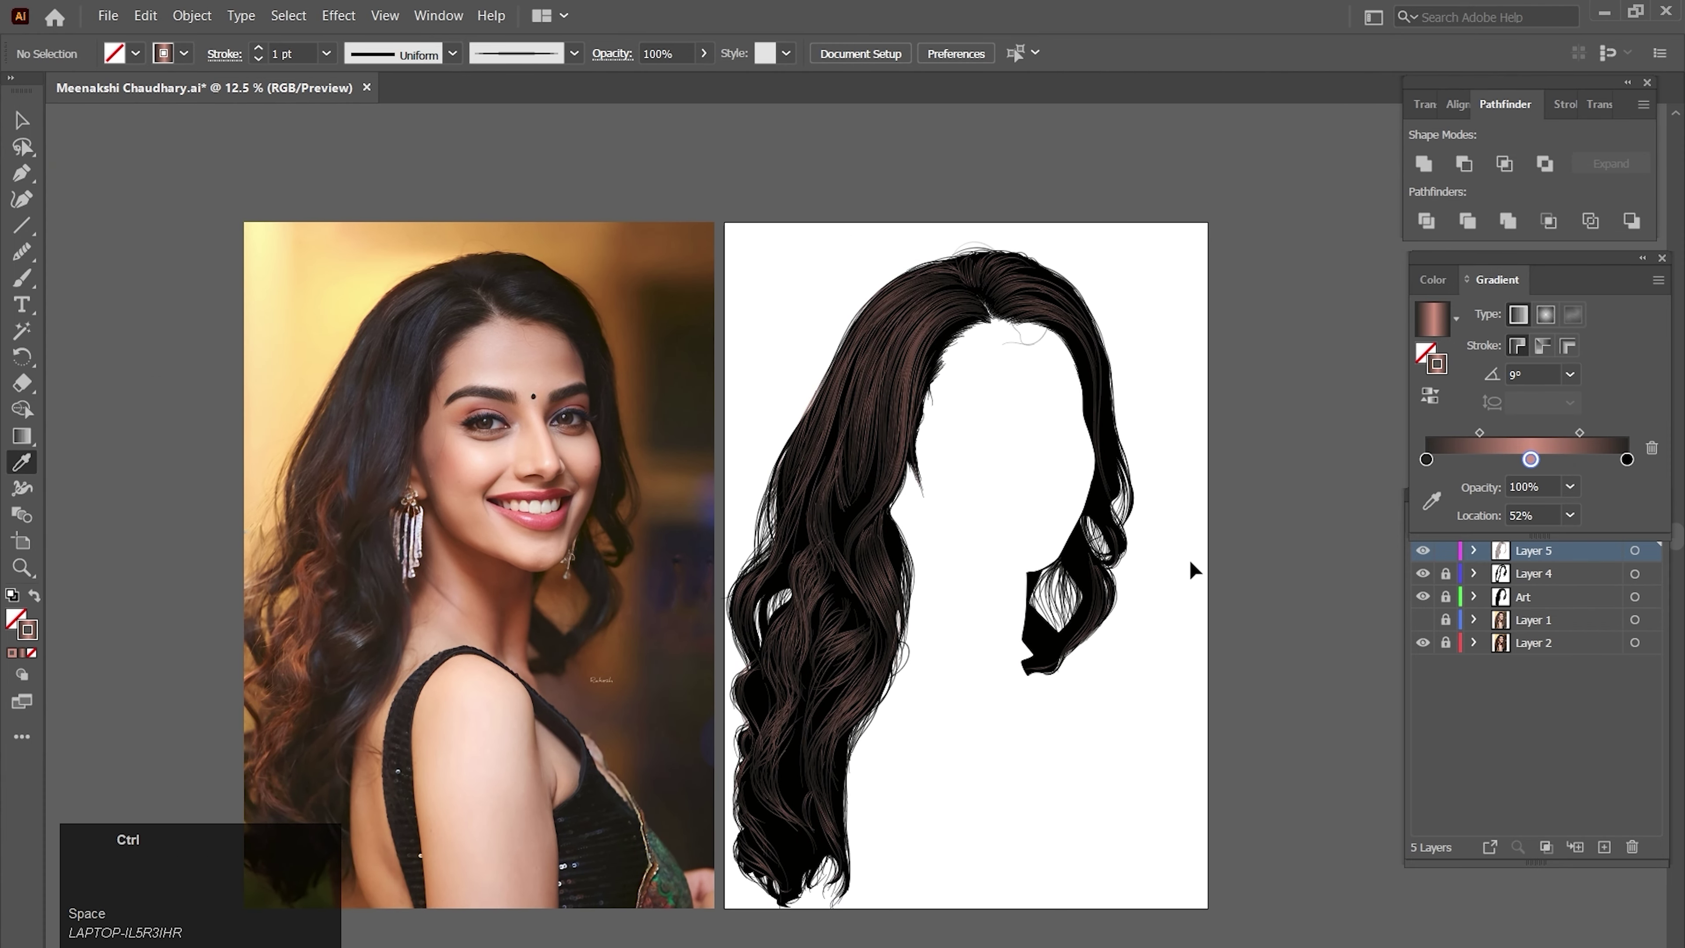
- Try a 90° gradient angle on the short-side strand group and undo it
{"action": "left_click", "coordinate": [1078, 671], "text": "ctrl"}
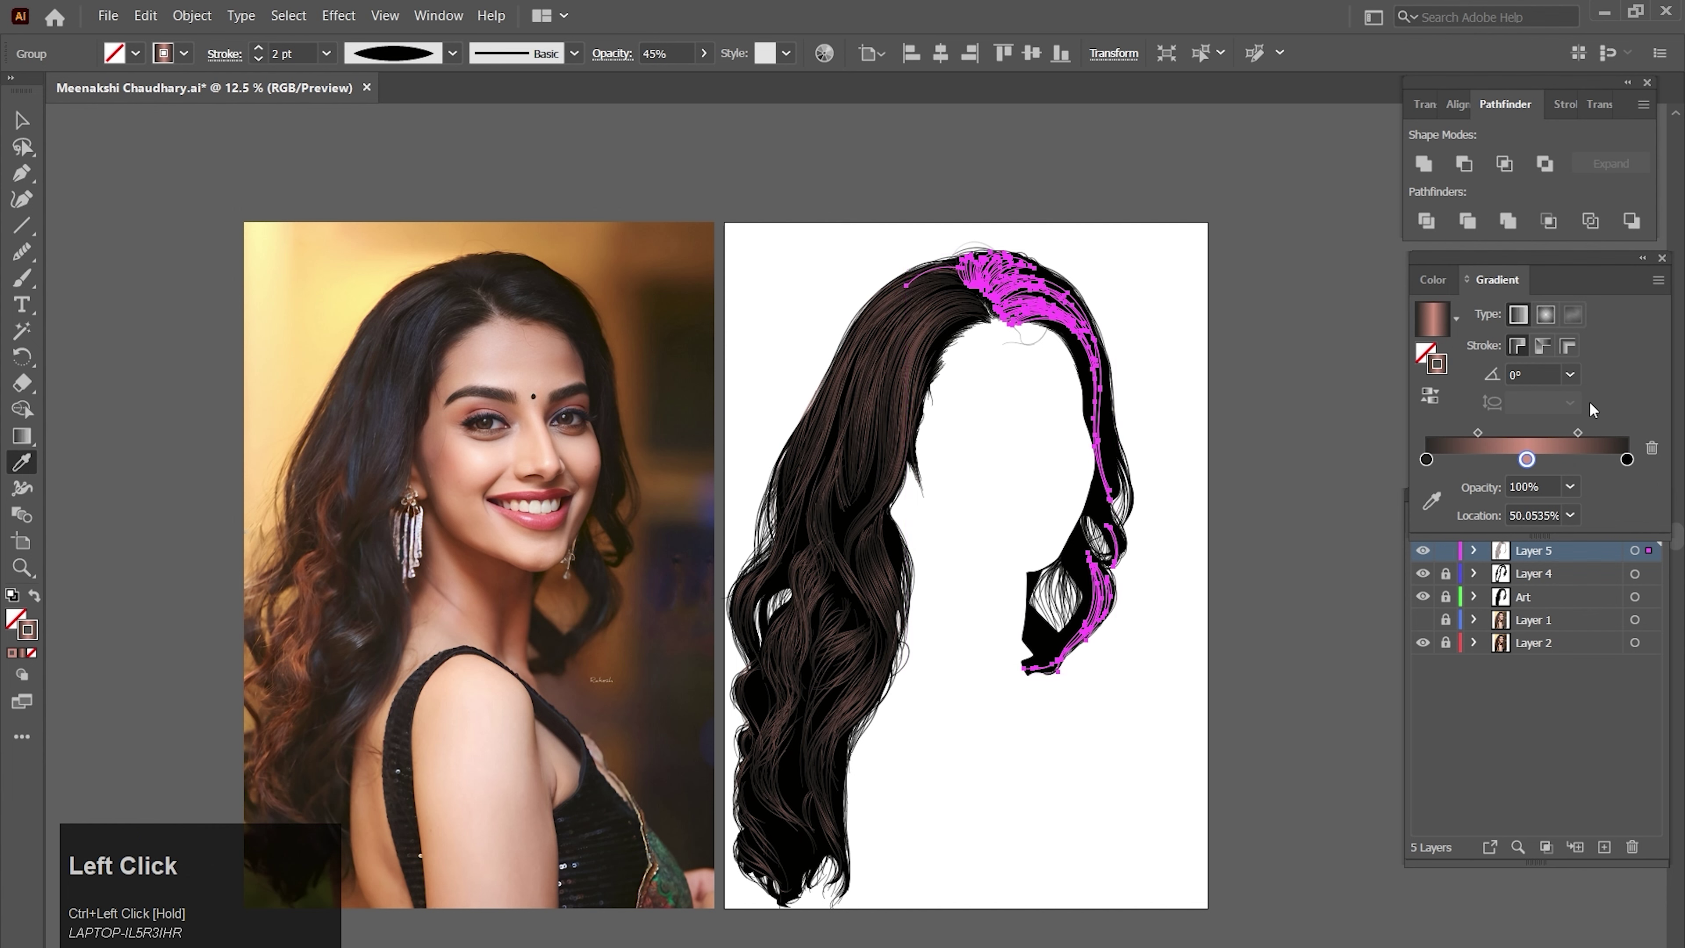
{"action": "left_click", "coordinate": [1570, 374]}
{"action": "left_click", "coordinate": [1592, 493]}
{"action": "left_click", "coordinate": [1224, 494], "text": "ctrl"}
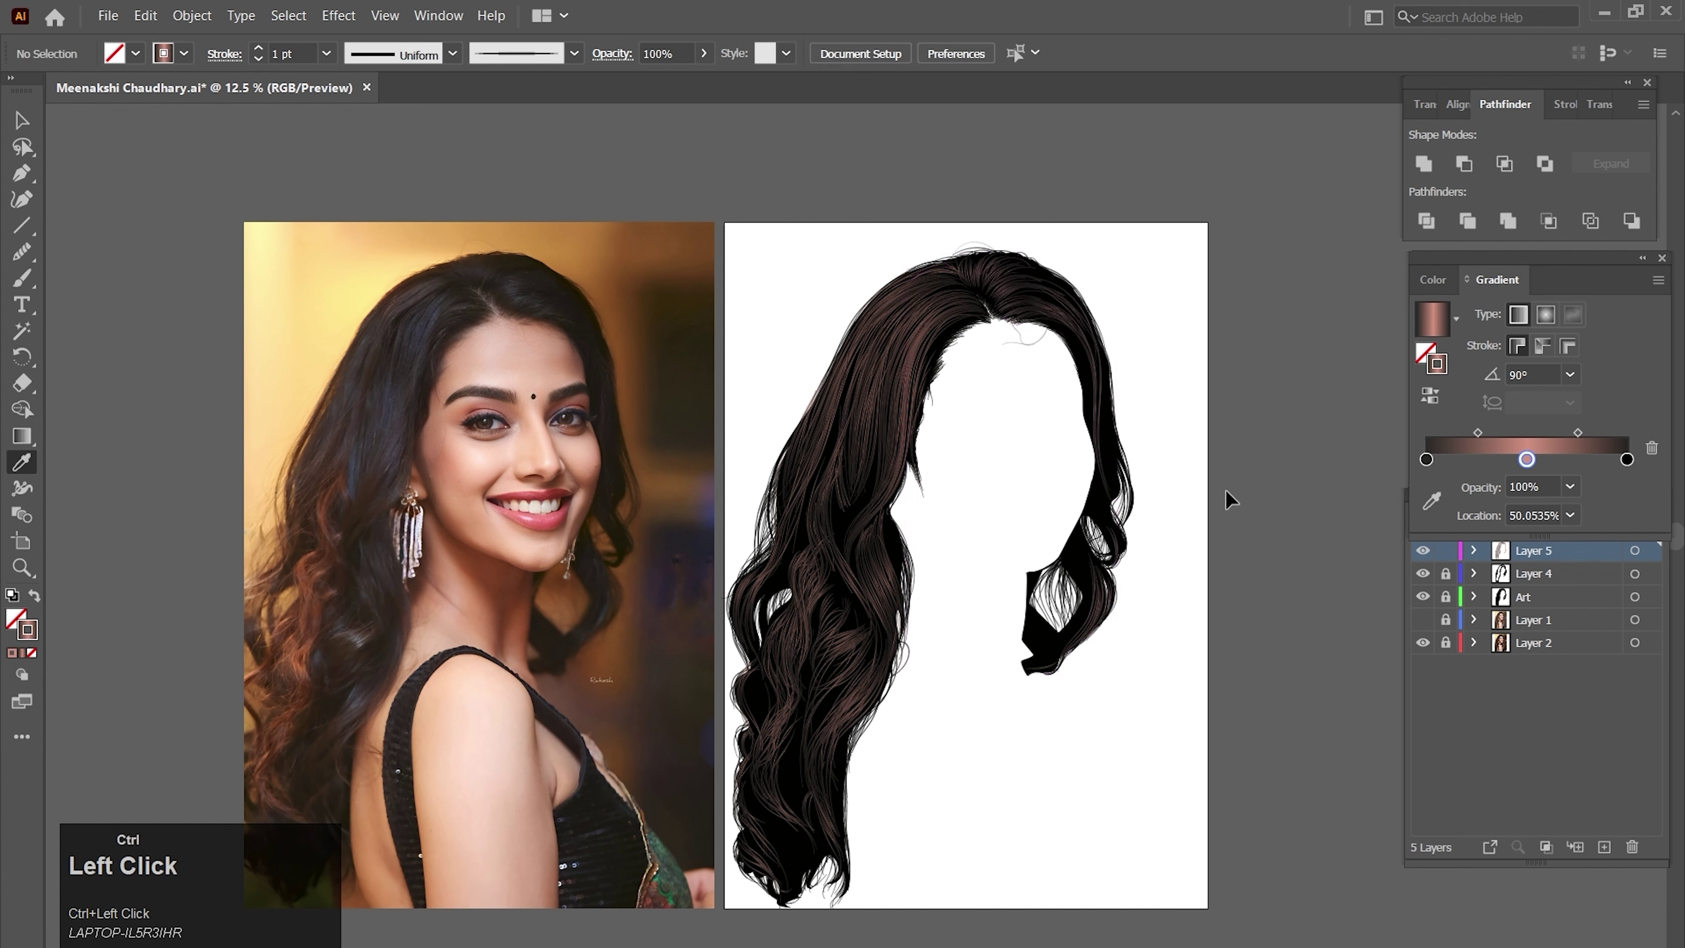
{"action": "left_click", "coordinate": [1081, 374], "text": "ctrl"}
{"action": "key", "text": "ctrl+z"}
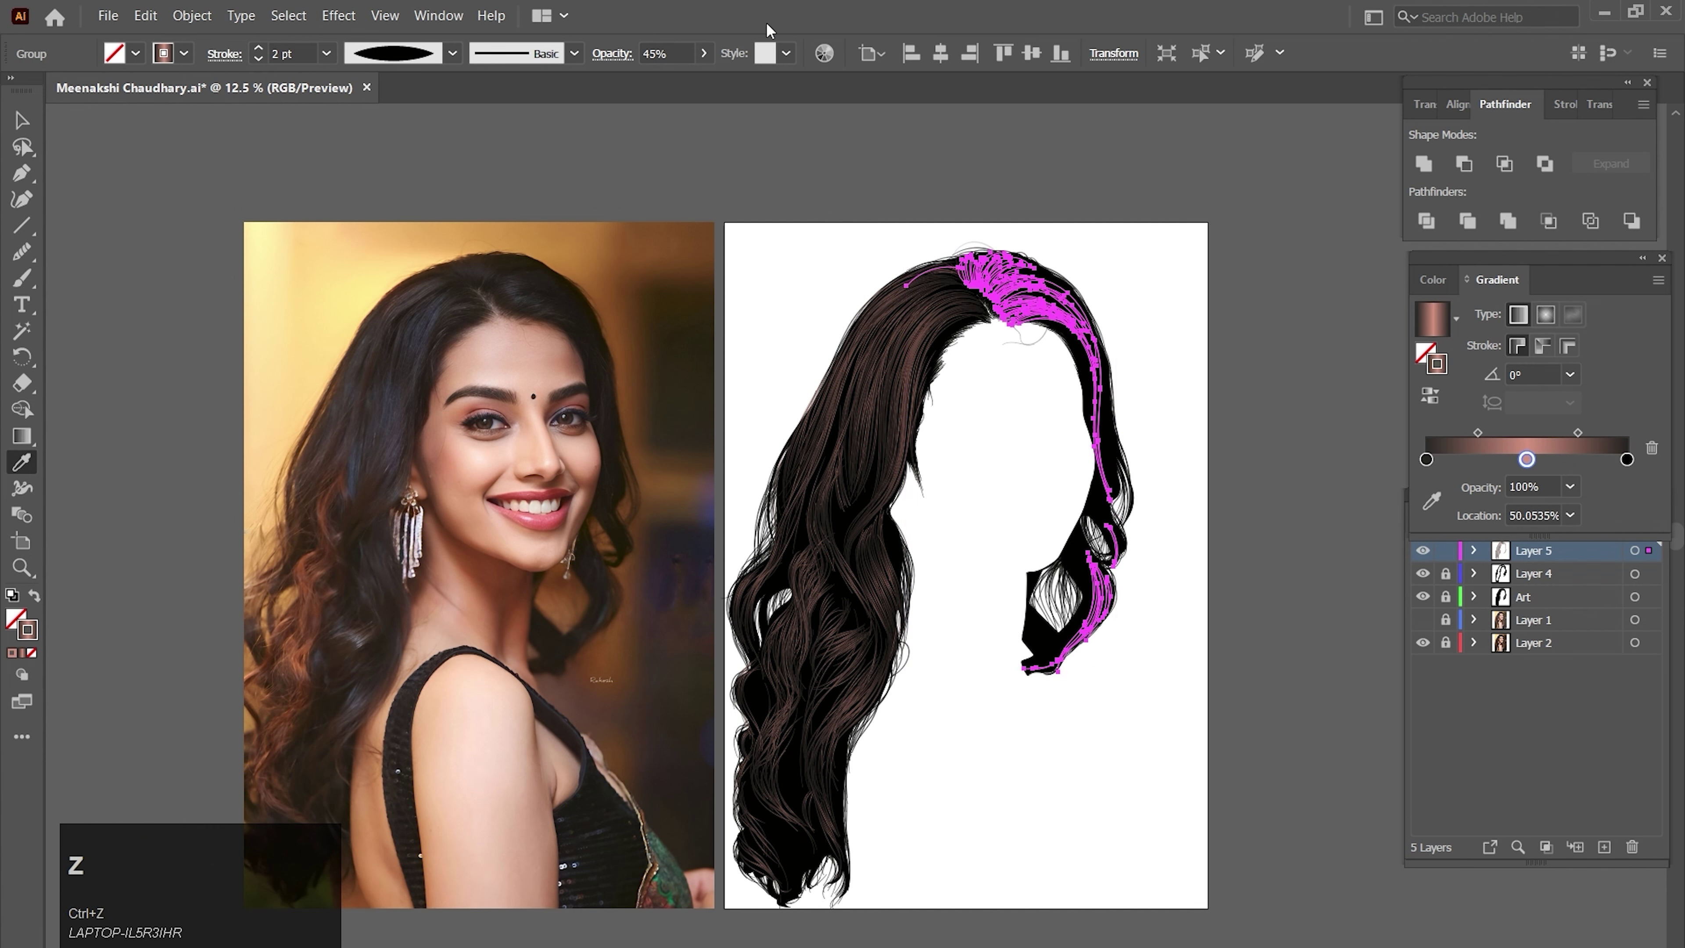
- Set the short-side strand group's opacity to 55%
{"action": "left_click", "coordinate": [671, 50]}
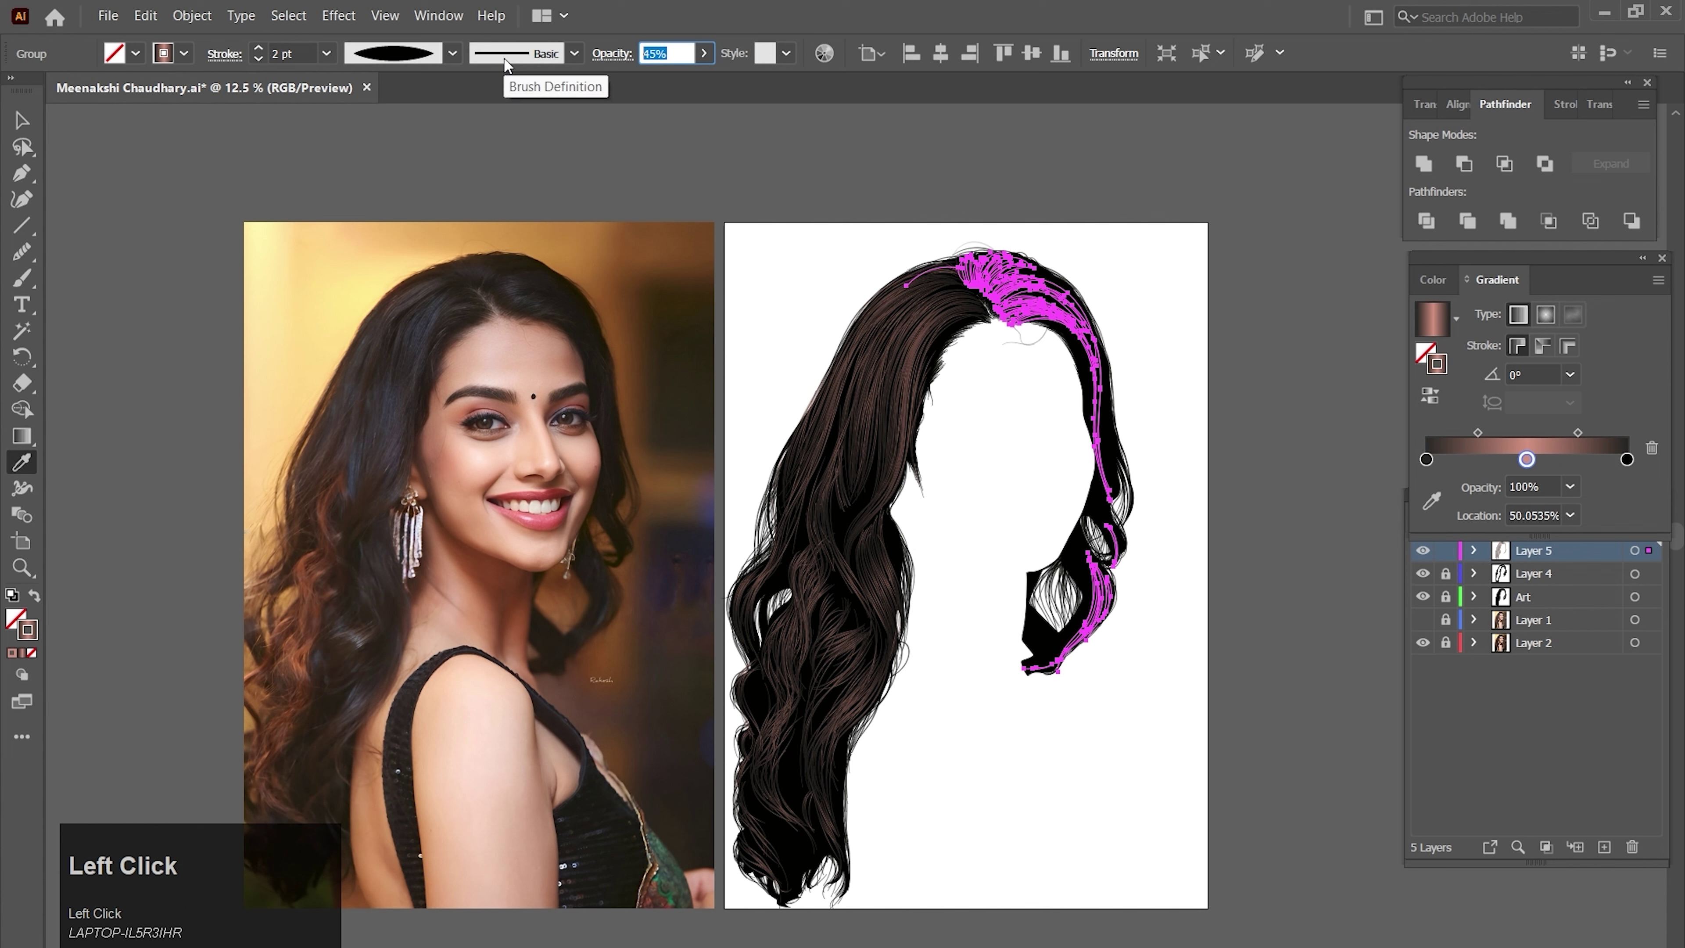
{"action": "type", "text": "55"}
{"action": "key", "text": "Return"}
{"action": "left_click", "coordinate": [1174, 337], "text": "ctrl"}
- Set the long-side strand group's opacity to 60% and check the highlights across the whole hair
{"action": "left_click", "coordinate": [859, 339], "text": "ctrl"}
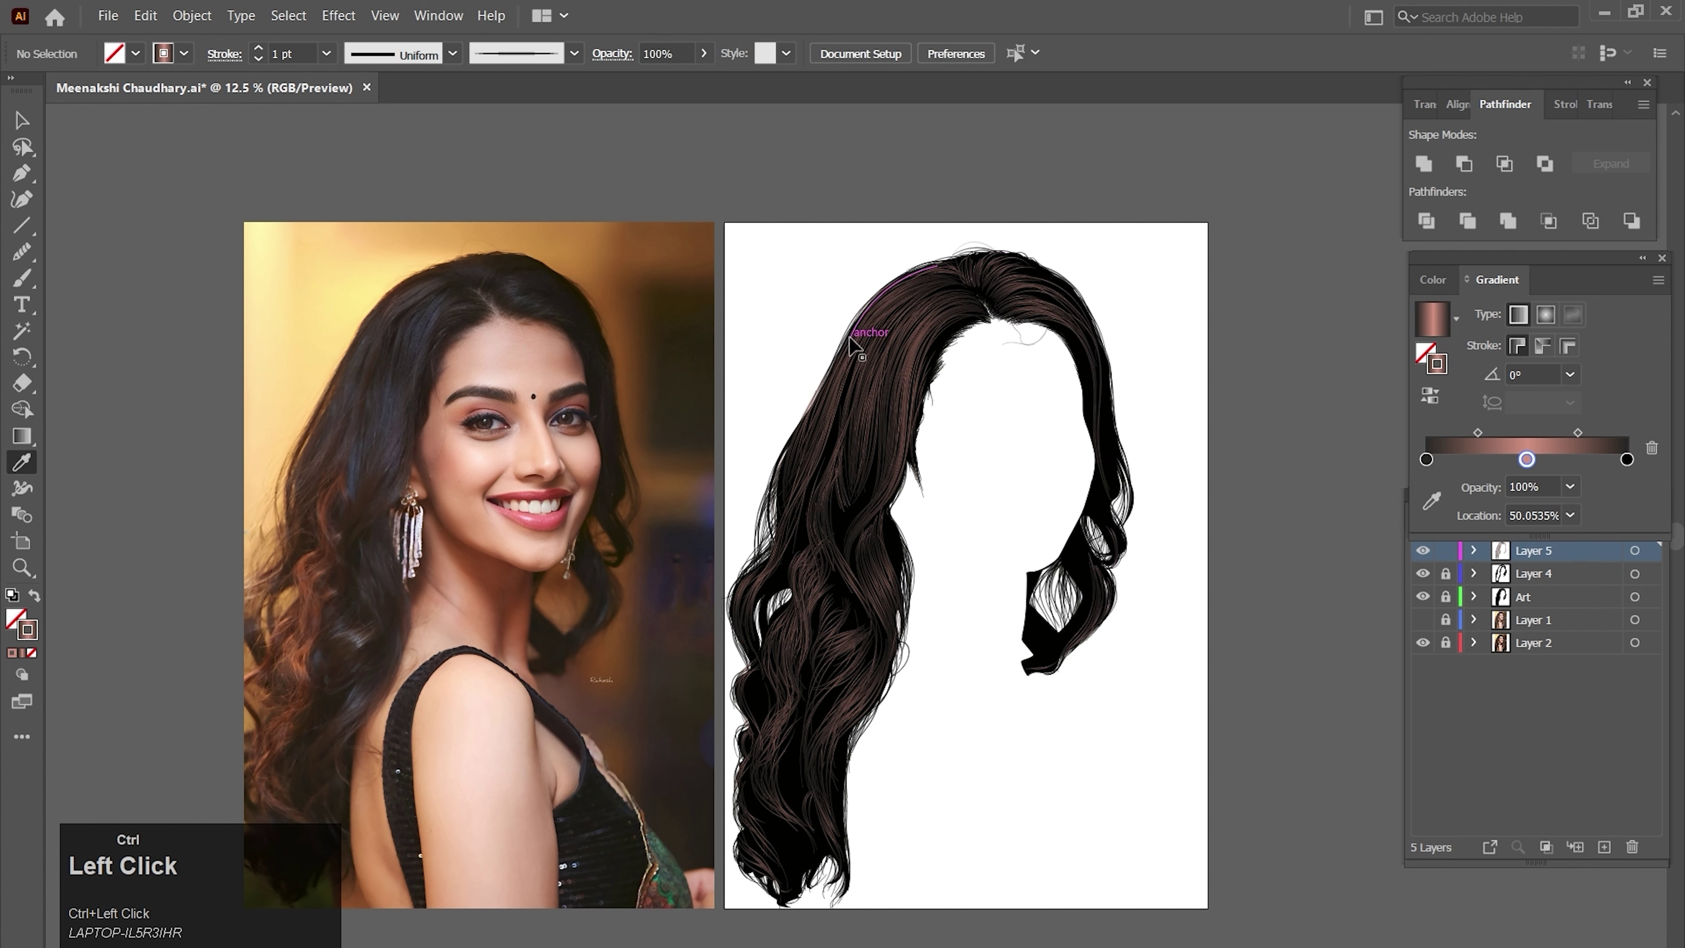
{"action": "left_click", "coordinate": [666, 53]}
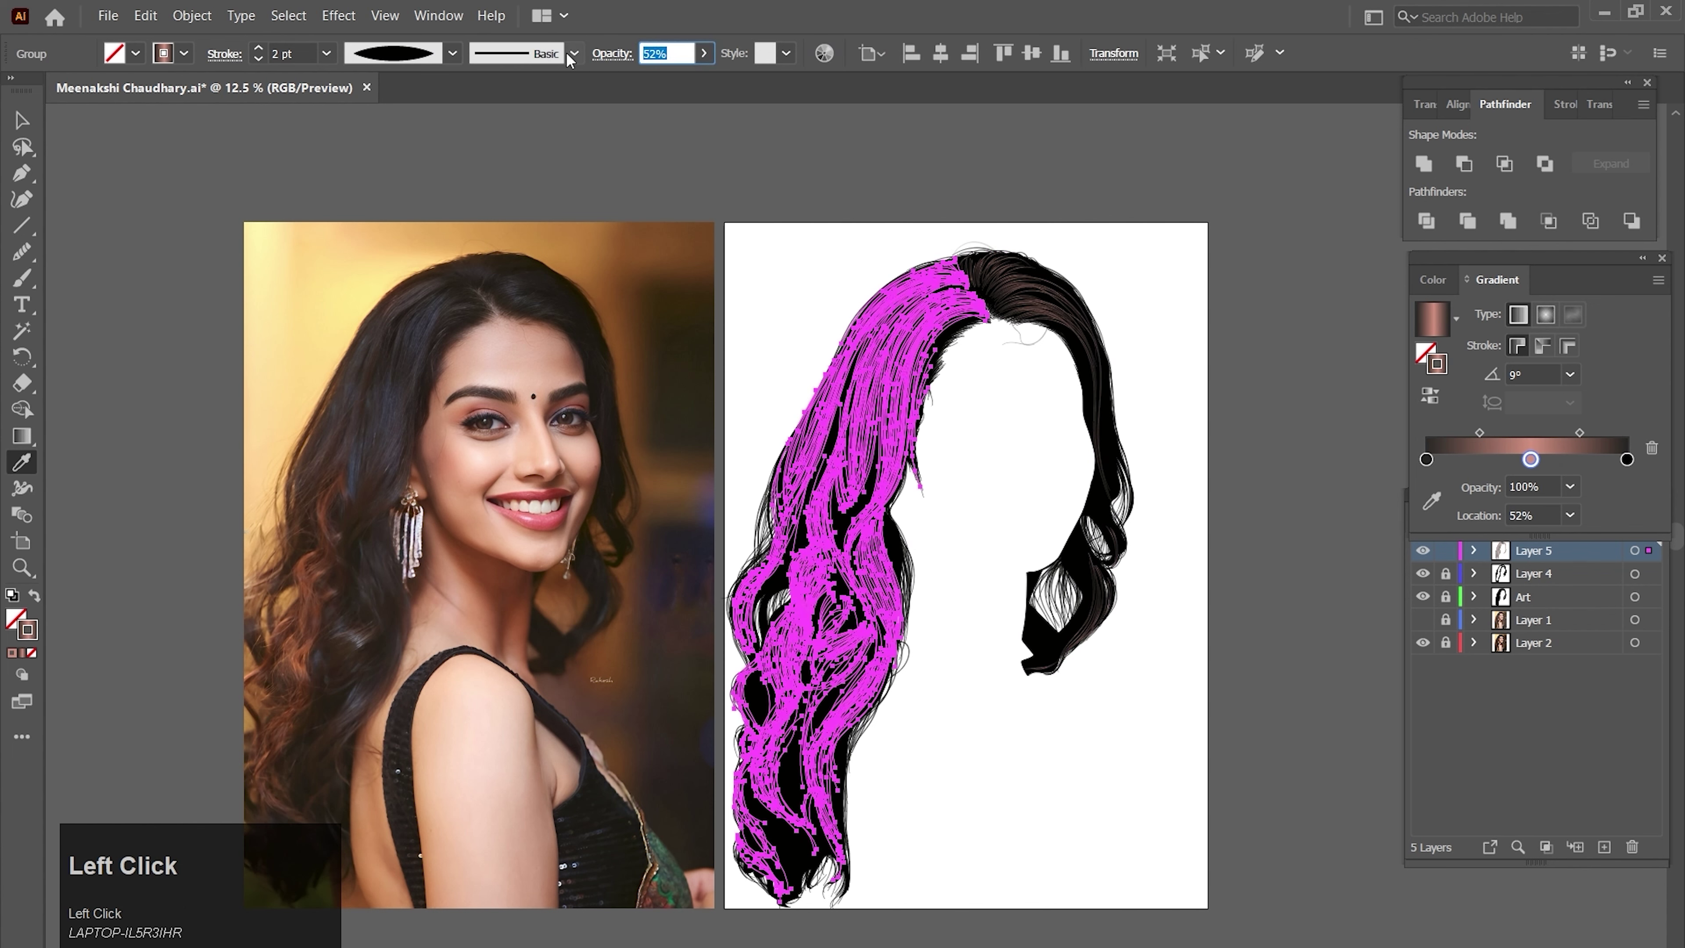
{"action": "type", "text": "5"}
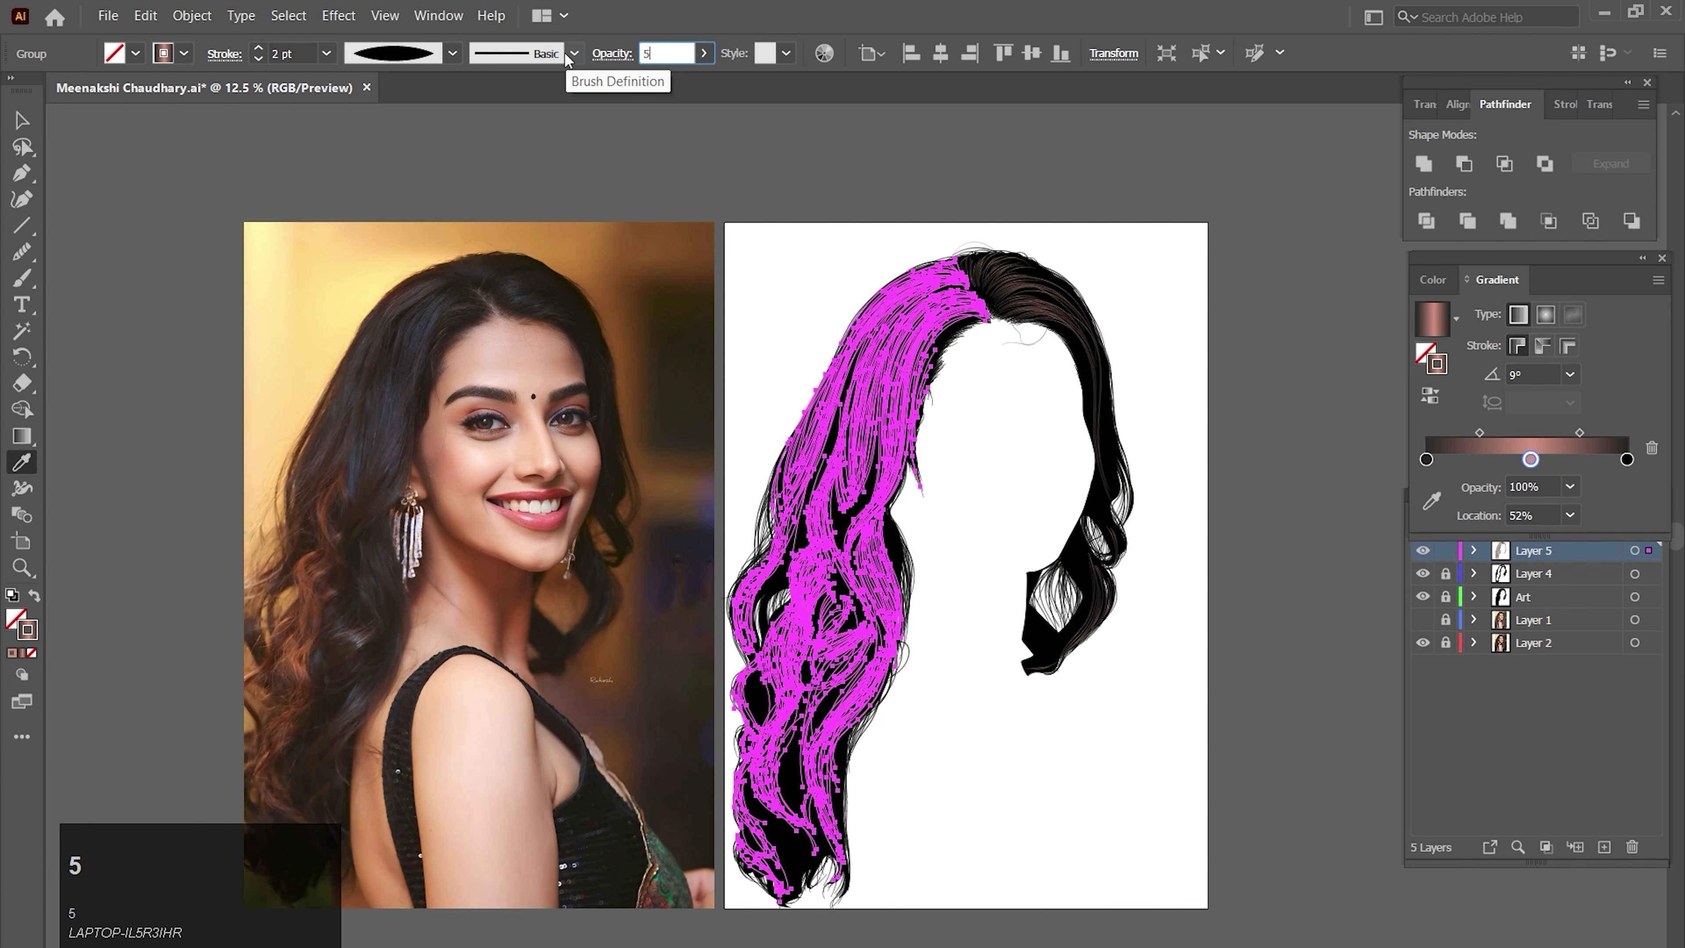
{"action": "type", "text": "60"}
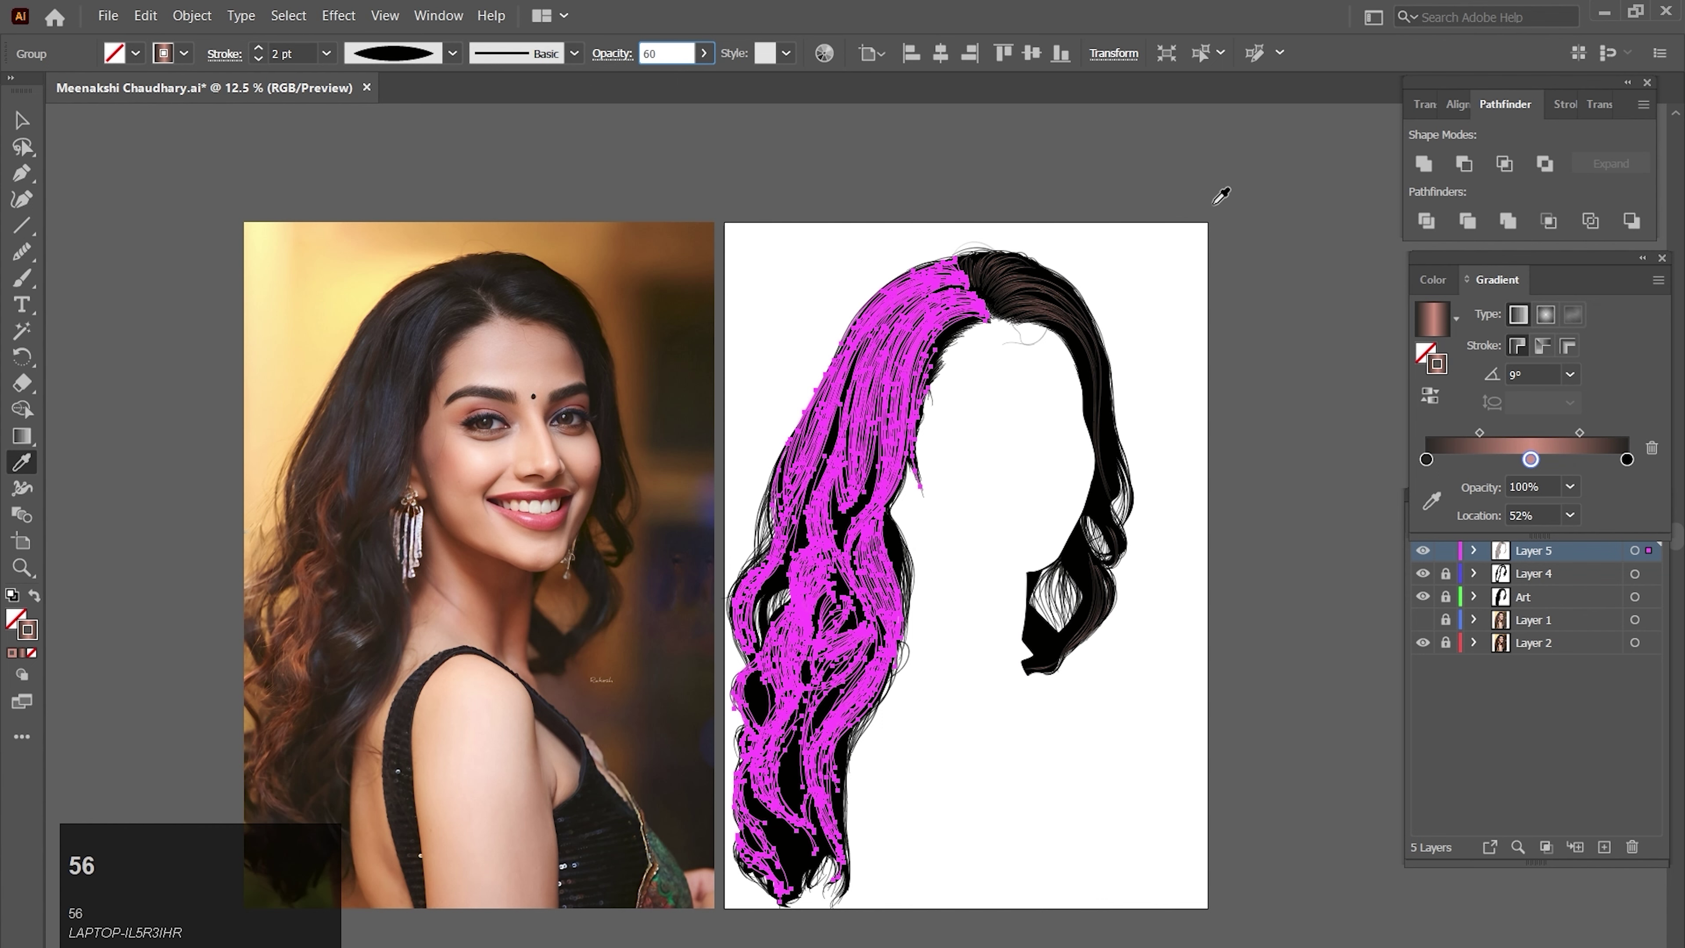
{"action": "left_click", "coordinate": [1242, 245], "text": "ctrl"}
{"action": "left_click", "coordinate": [1025, 428], "text": "ctrl"}
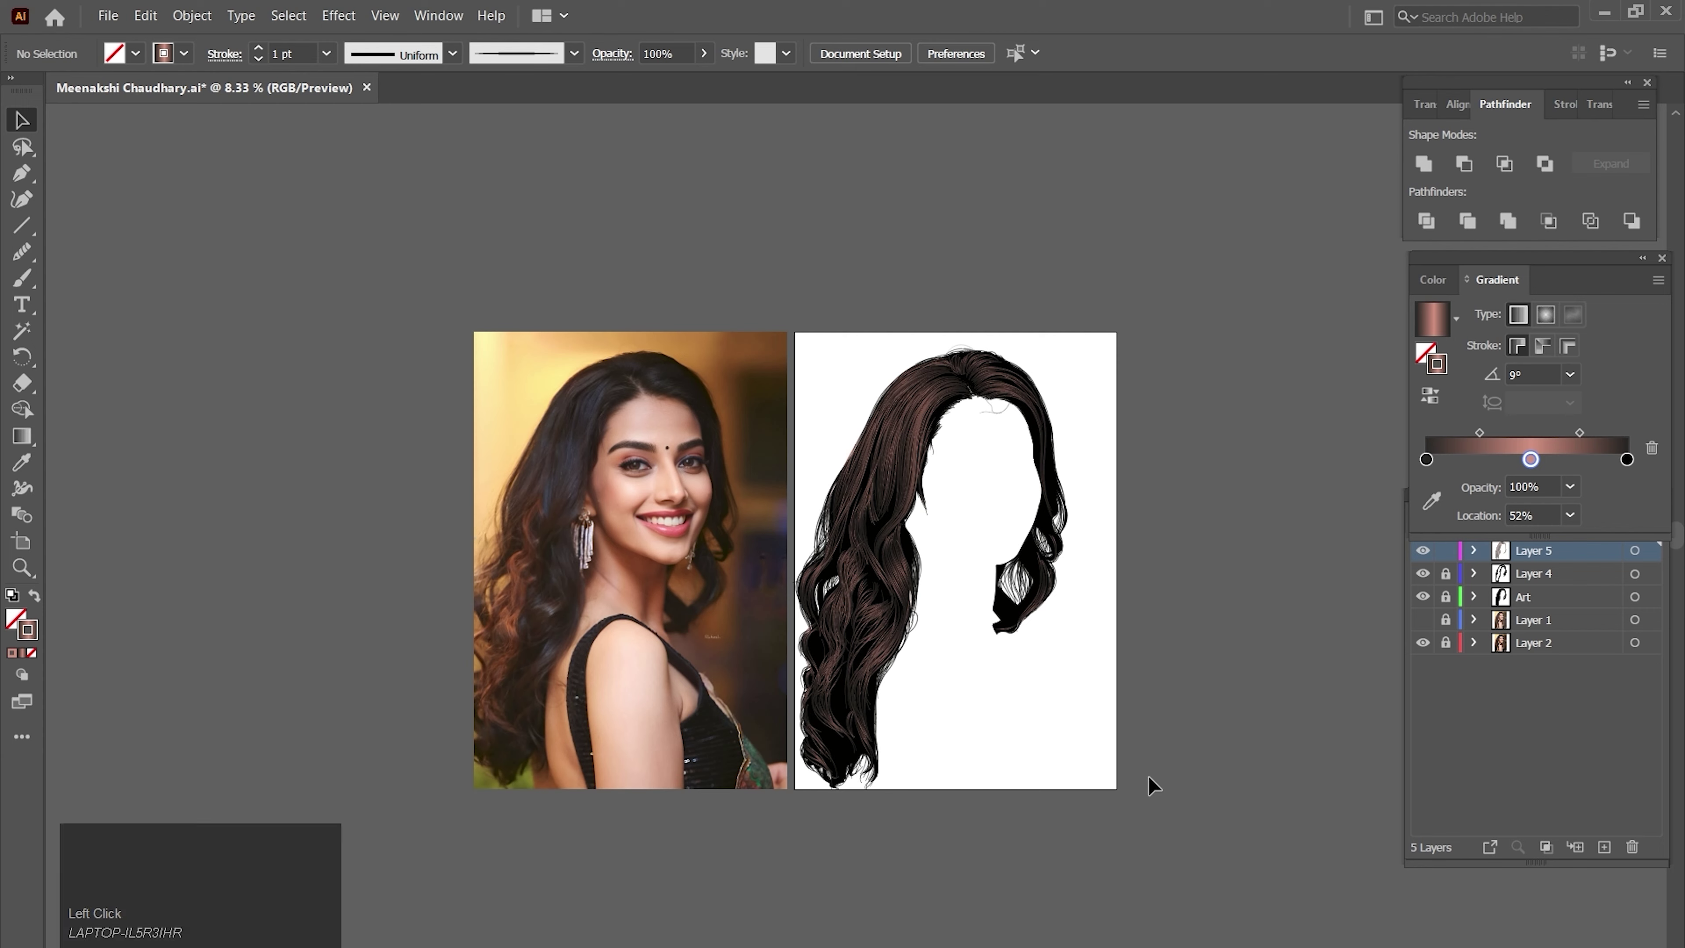
{"action": "left_click", "coordinate": [903, 499], "text": "ctrl"}
{"action": "left_click", "coordinate": [903, 499], "text": "ctrl"}
{"action": "left_click_drag", "start_coordinate": [933, 588], "coordinate": [920, 614]}
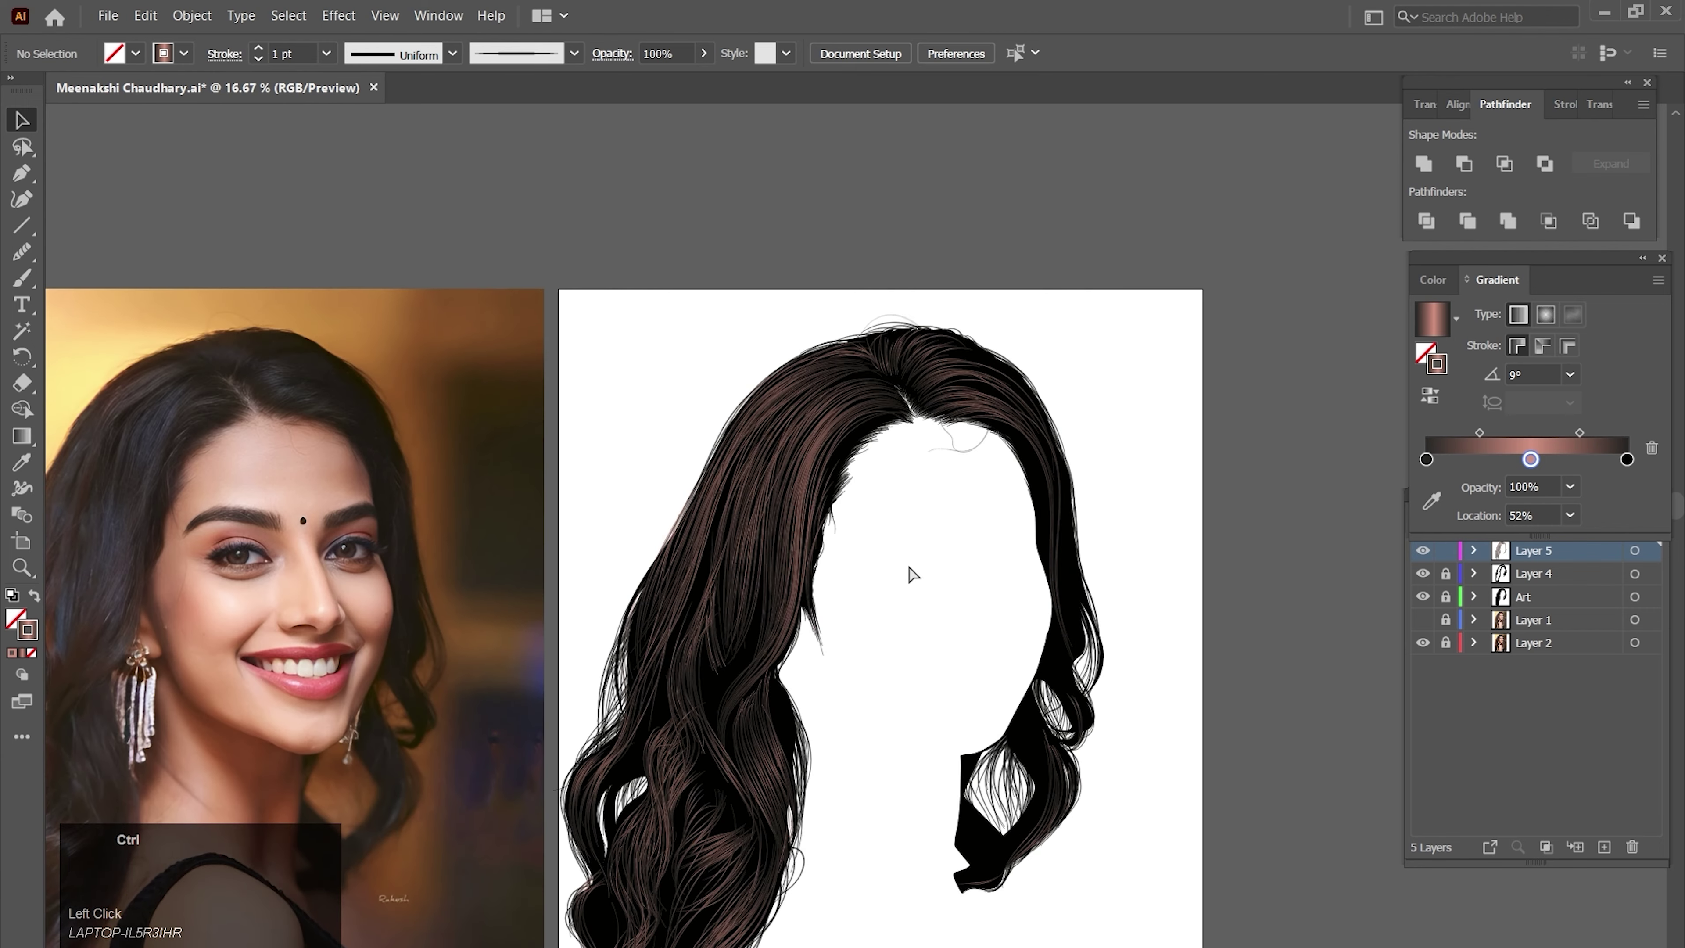
- Unlock Layer 4, lock Layer 5, and show the reference photo on Layer 1
{"action": "left_click", "coordinate": [908, 565], "text": "ctrl"}
{"action": "left_click", "coordinate": [908, 566], "text": "ctrl"}
{"action": "left_click", "coordinate": [1494, 720]}
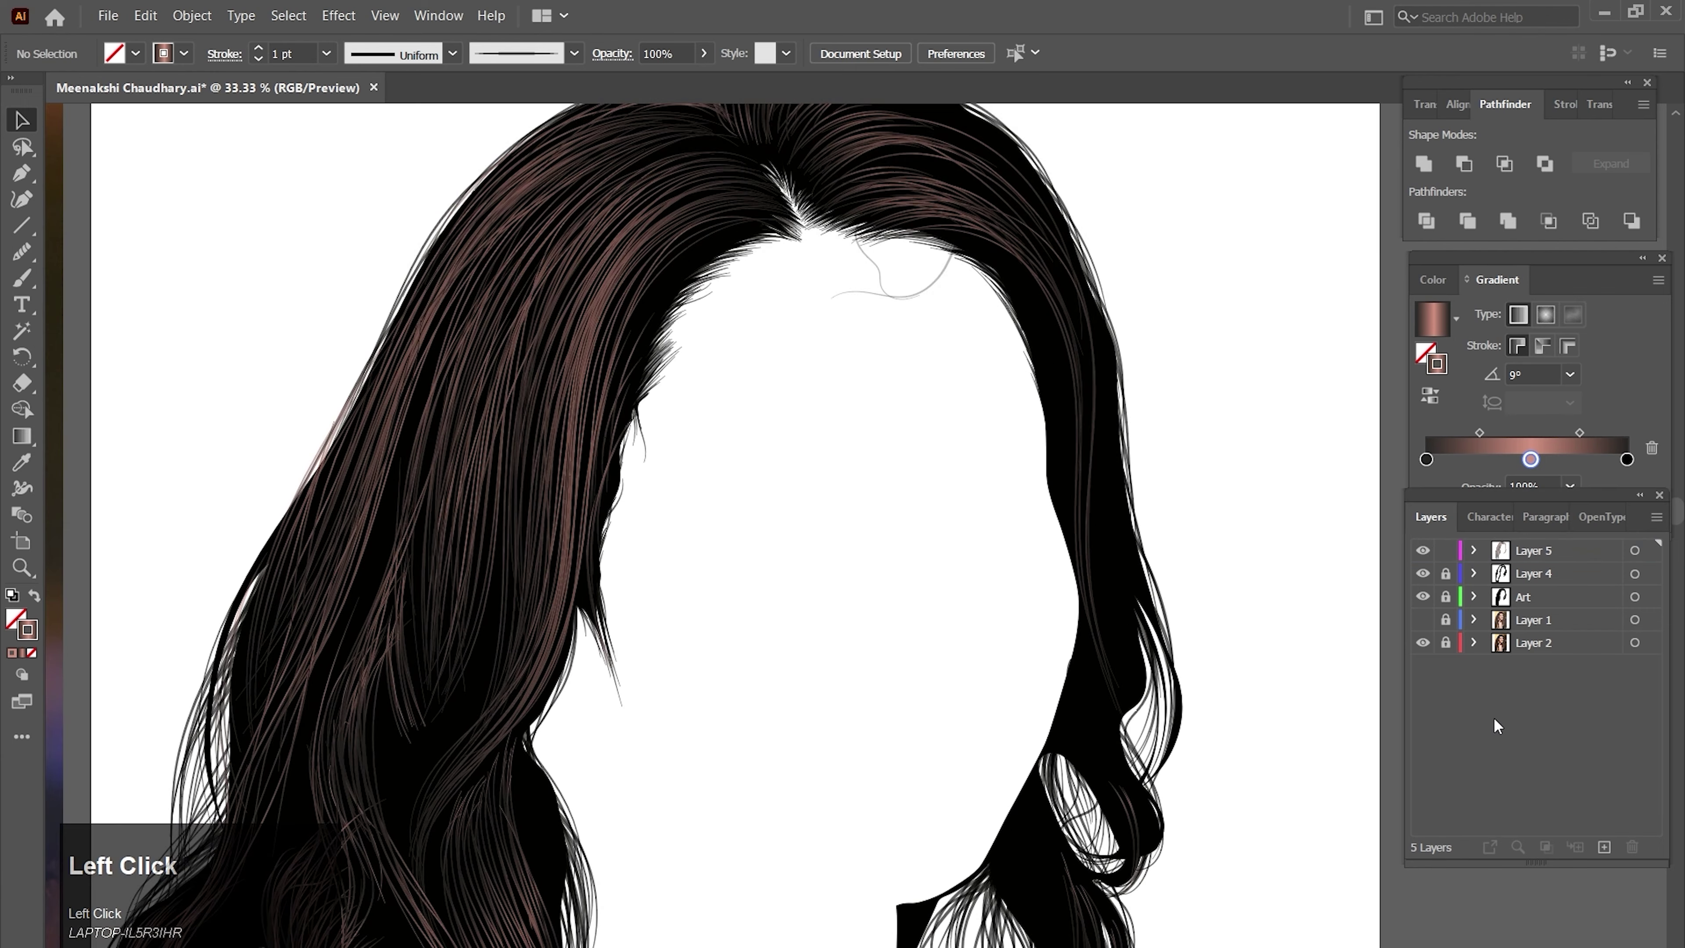
{"action": "left_click", "coordinate": [1447, 575]}
{"action": "left_click", "coordinate": [1560, 559]}
{"action": "left_click", "coordinate": [1425, 621]}
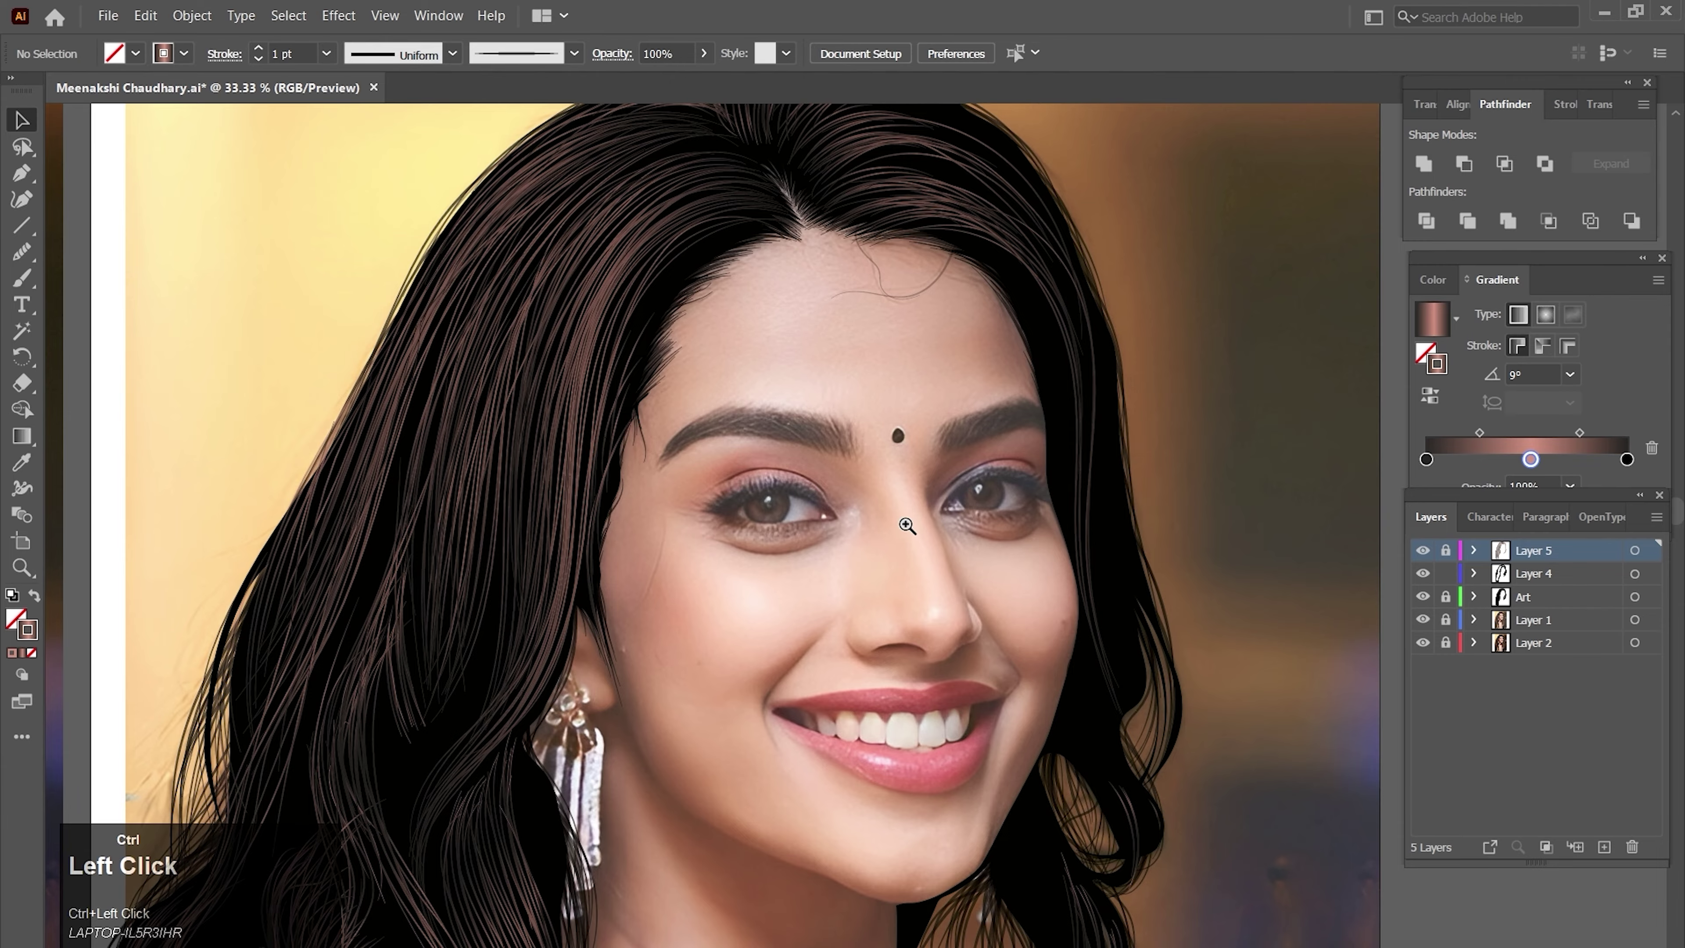
- Paint a first thin hair stroke on Layer 4 at the inner end of the right-hand eyebrow with the Paintbrush
{"action": "left_click", "coordinate": [914, 519], "text": "ctrl"}
{"action": "left_click_drag", "start_coordinate": [921, 521], "coordinate": [871, 555]}
{"action": "left_click", "coordinate": [870, 530], "text": "ctrl"}
{"action": "left_click", "coordinate": [869, 531], "text": "ctrl"}
{"action": "key", "text": "b"}
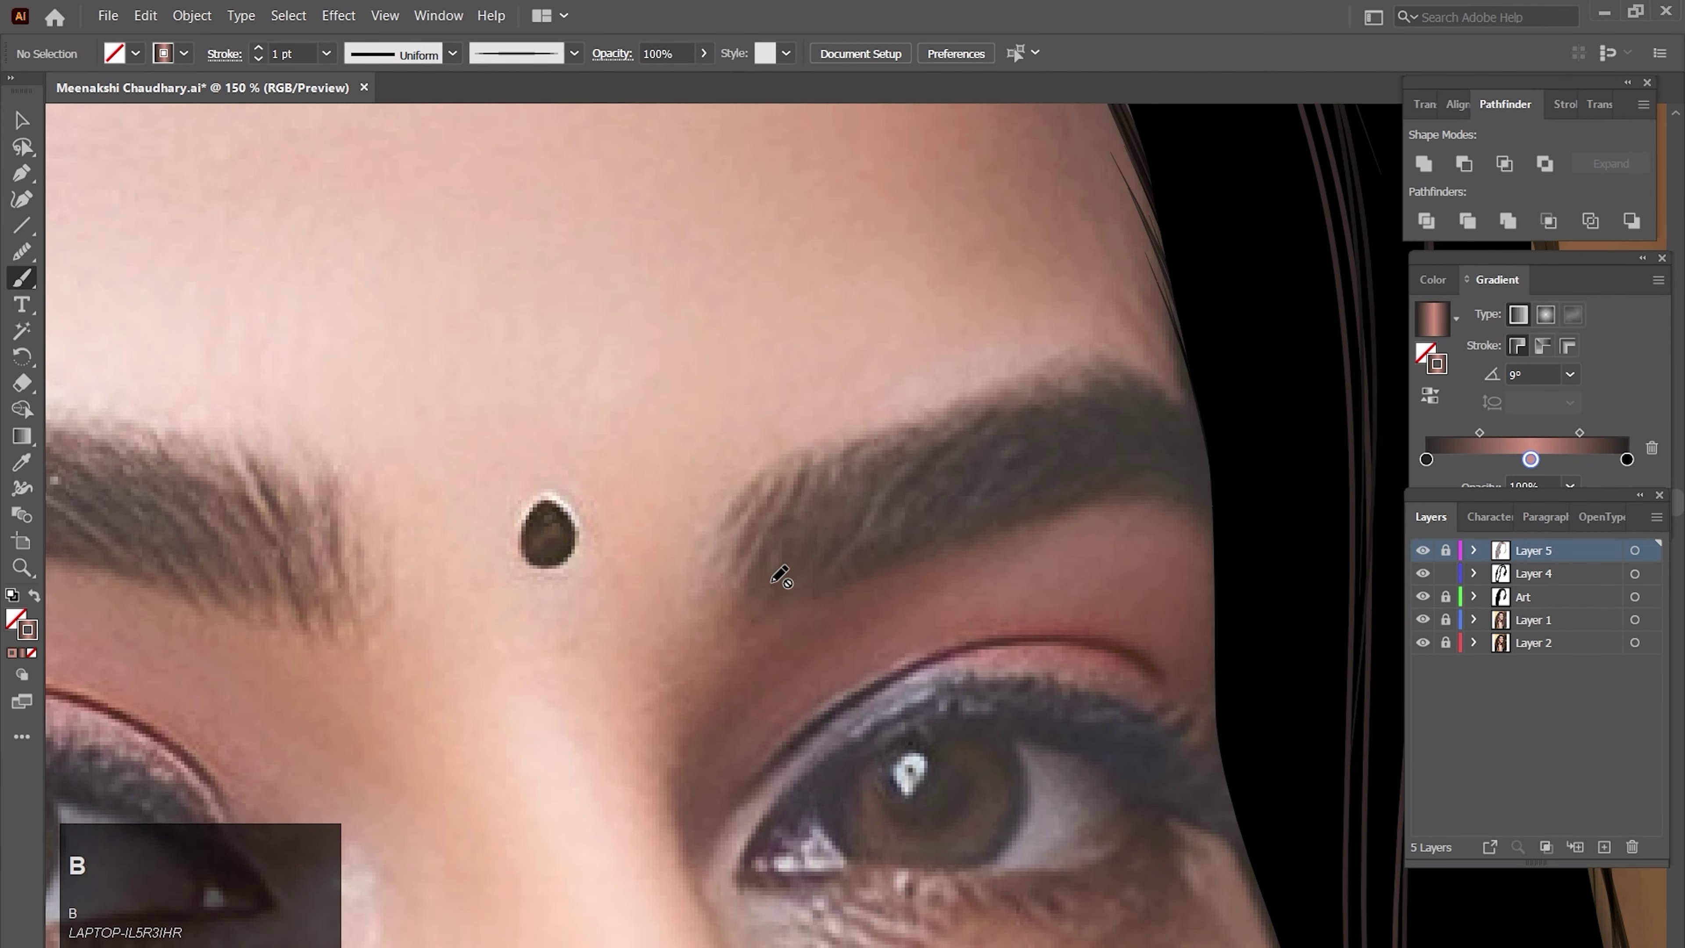
{"action": "left_click", "coordinate": [1538, 574]}
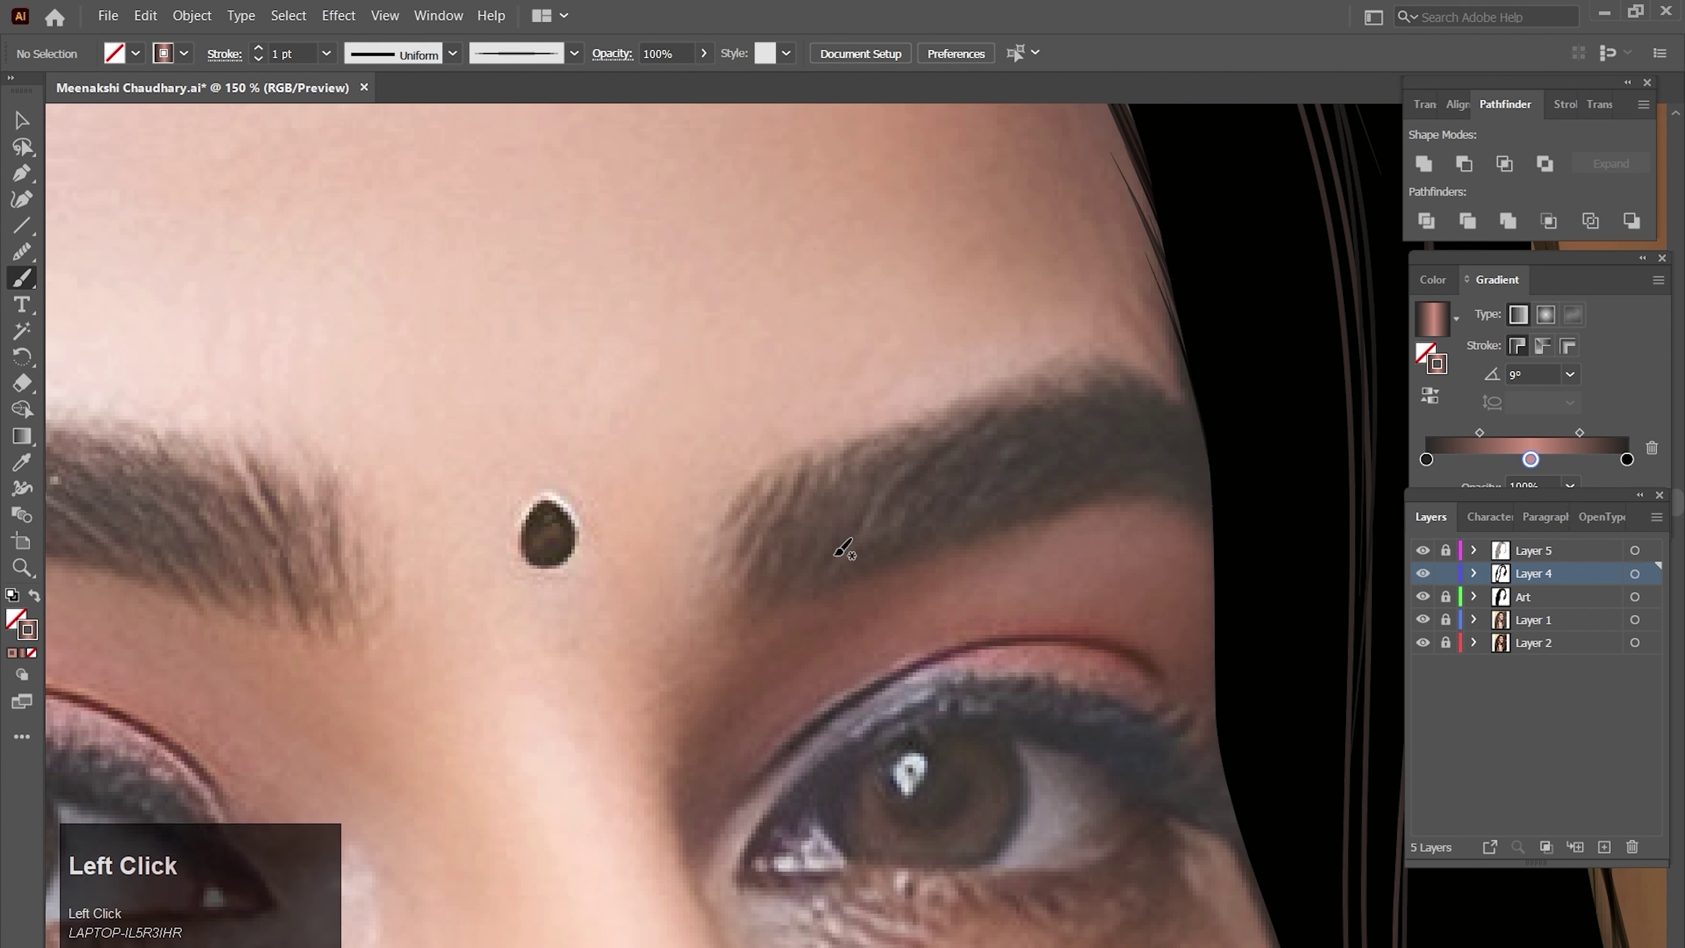
{"action": "left_click_drag", "start_coordinate": [721, 590], "coordinate": [778, 462]}
- Set the new eyebrow stroke's opacity to 55%
{"action": "left_click", "coordinate": [757, 547], "text": "ctrl"}
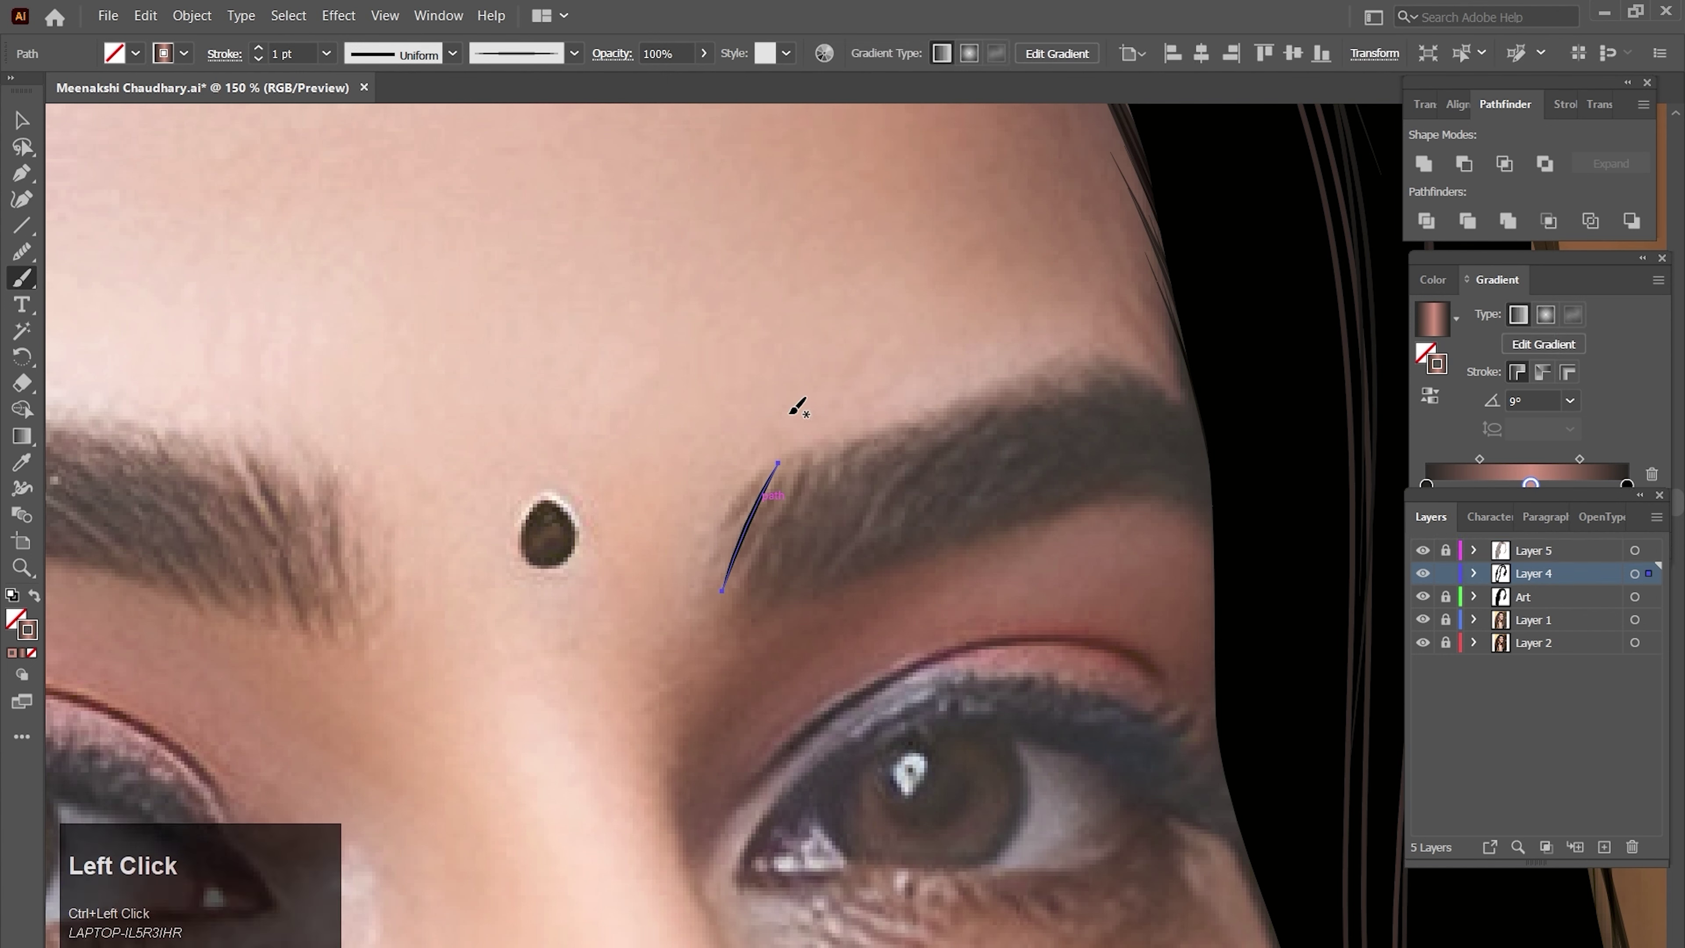
{"action": "left_click", "coordinate": [692, 57]}
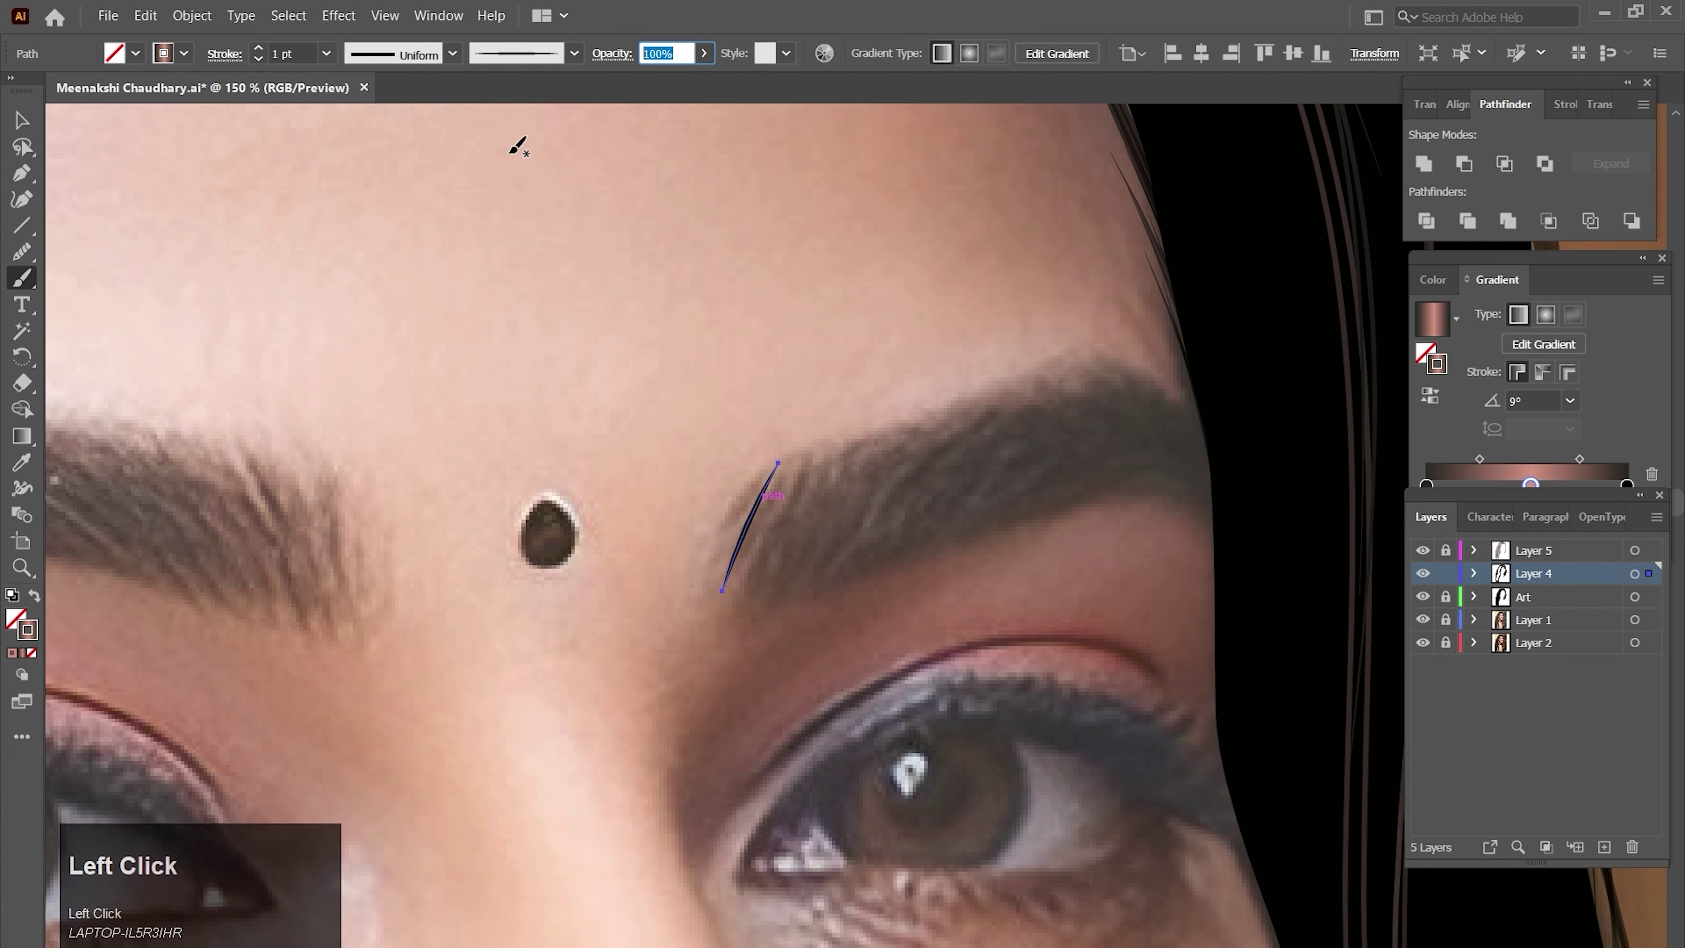
{"action": "type", "text": "55"}
{"action": "key", "text": "Return"}
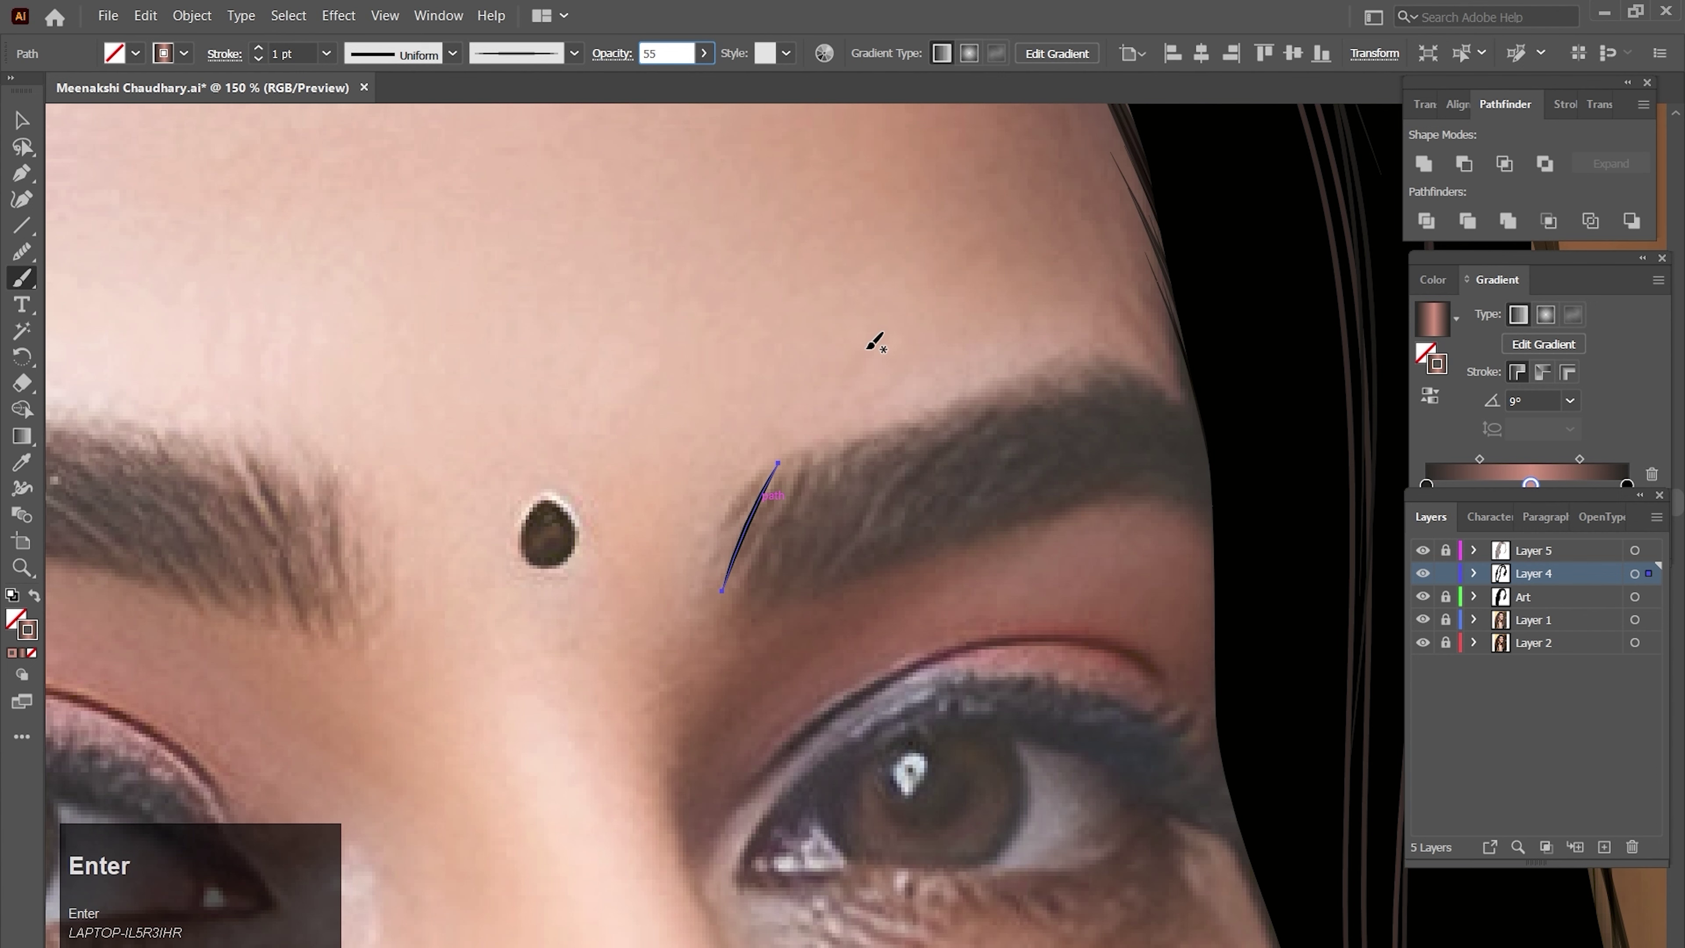
- Paint a few more thin hair strokes beside the first one at the right-hand eyebrow's inner end, undoing the misplaced ones
{"action": "left_click", "coordinate": [817, 446]}
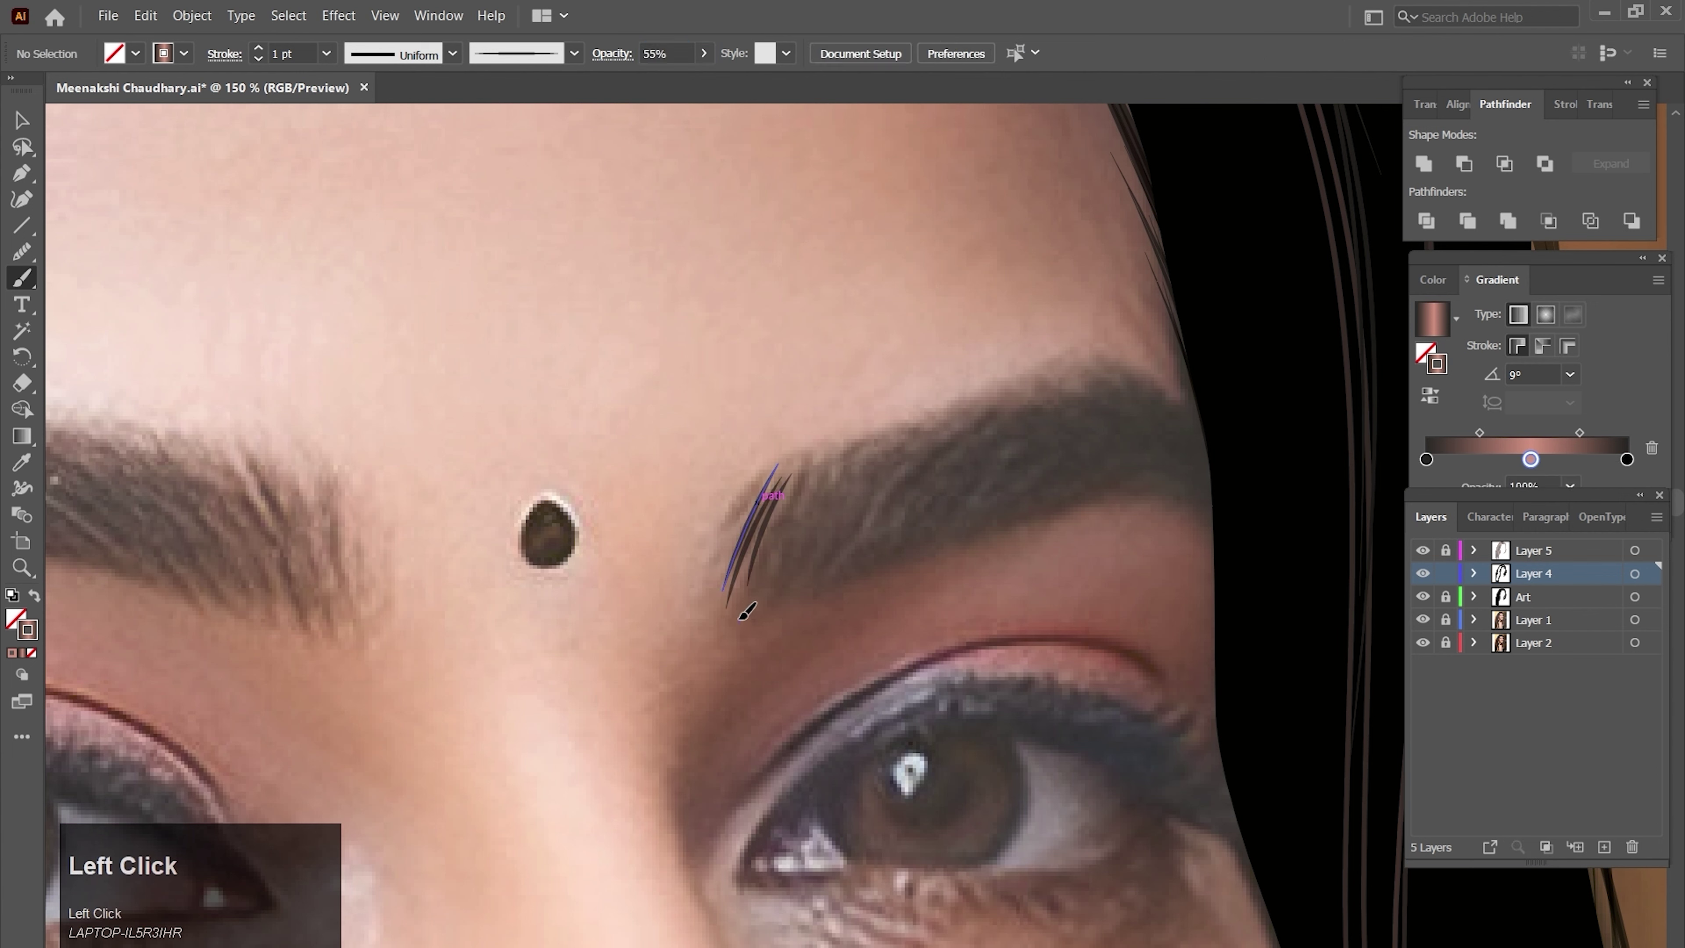
{"action": "mouse_move", "coordinate": [740, 620]}
{"action": "left_mouse_down"}
{"action": "mouse_move", "coordinate": [795, 463]}
{"action": "mouse_move", "coordinate": [732, 548]}
{"action": "left_mouse_up"}
{"action": "key", "text": "ctrl+z"}
{"action": "key", "text": "ctrl+z"}
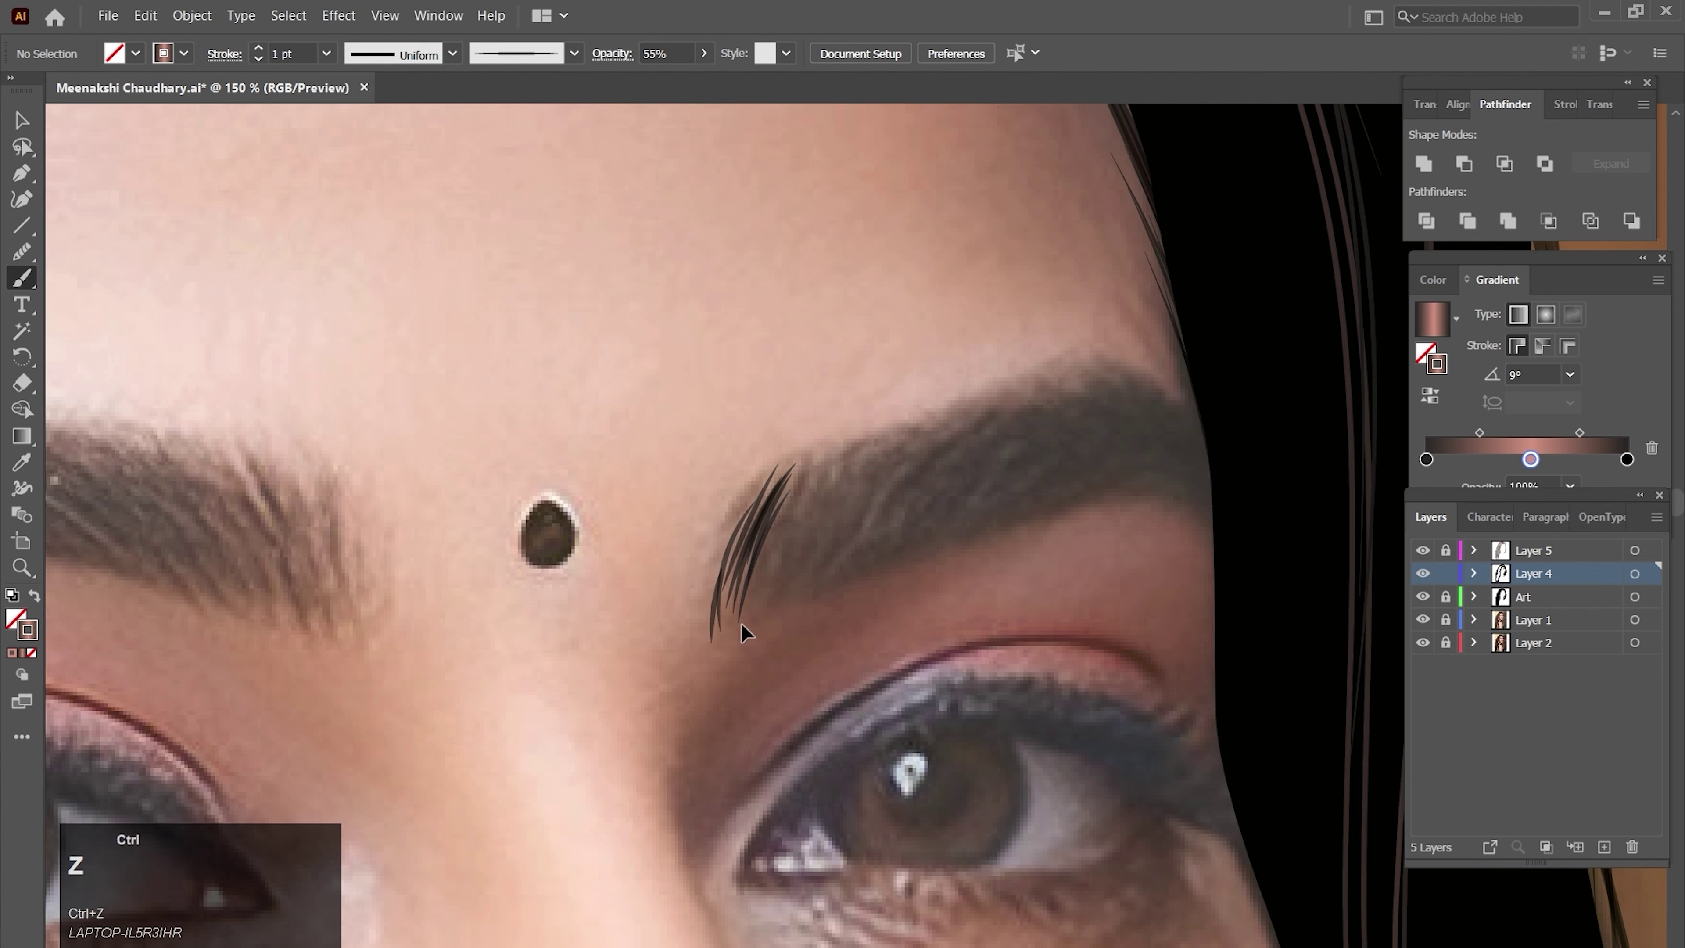
- Fill the inner third of the right-hand eyebrow with closely spaced, upward-slanting 1 pt hair strokes following the photo
{"action": "left_click_drag", "start_coordinate": [713, 621], "coordinate": [765, 477]}
{"action": "mouse_move", "coordinate": [764, 476]}
{"action": "left_mouse_down"}
{"action": "mouse_move", "coordinate": [740, 520]}
{"action": "mouse_move", "coordinate": [786, 465]}
{"action": "mouse_move", "coordinate": [696, 614]}
{"action": "left_mouse_up"}
{"action": "mouse_move", "coordinate": [714, 591]}
{"action": "left_mouse_down"}
{"action": "mouse_move", "coordinate": [773, 463]}
{"action": "mouse_move", "coordinate": [714, 585]}
{"action": "mouse_move", "coordinate": [621, 621]}
{"action": "left_mouse_up"}
{"action": "mouse_move", "coordinate": [617, 648]}
{"action": "left_mouse_down"}
{"action": "mouse_move", "coordinate": [717, 492]}
{"action": "mouse_move", "coordinate": [680, 510]}
{"action": "left_mouse_up"}
{"action": "mouse_move", "coordinate": [592, 664]}
{"action": "left_mouse_down"}
{"action": "mouse_move", "coordinate": [662, 524]}
{"action": "mouse_move", "coordinate": [647, 531]}
{"action": "left_mouse_up"}
{"action": "mouse_move", "coordinate": [635, 655]}
{"action": "left_mouse_down"}
{"action": "mouse_move", "coordinate": [755, 487]}
{"action": "mouse_move", "coordinate": [752, 504]}
{"action": "left_mouse_up"}
{"action": "left_click_drag", "start_coordinate": [668, 632], "coordinate": [779, 472]}
{"action": "left_click_drag", "start_coordinate": [648, 653], "coordinate": [735, 497]}
{"action": "left_click_drag", "start_coordinate": [624, 667], "coordinate": [728, 492]}
{"action": "left_click_drag", "start_coordinate": [668, 630], "coordinate": [745, 495]}
{"action": "left_click_drag", "start_coordinate": [678, 628], "coordinate": [789, 488]}
{"action": "mouse_move", "coordinate": [704, 614]}
{"action": "left_mouse_down"}
{"action": "mouse_move", "coordinate": [800, 470]}
{"action": "mouse_move", "coordinate": [791, 482]}
{"action": "left_mouse_up"}
{"action": "left_click_drag", "start_coordinate": [701, 634], "coordinate": [827, 469]}
{"action": "left_click_drag", "start_coordinate": [673, 629], "coordinate": [777, 478]}
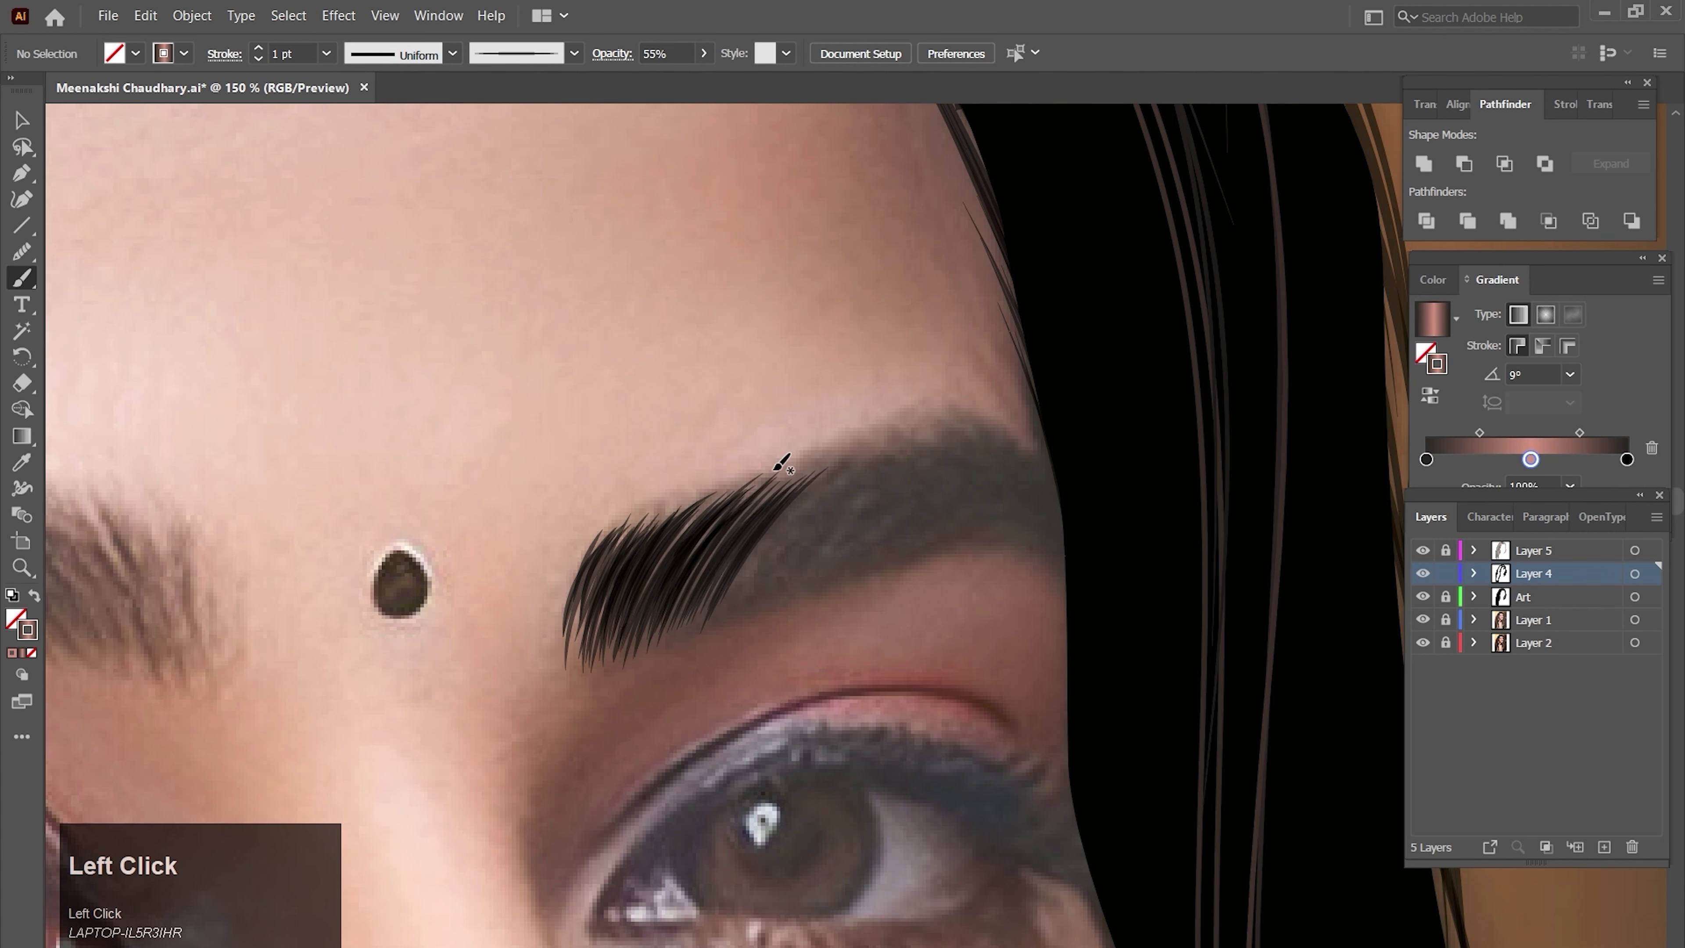
- Continue the slanted hair strokes through the middle of the right-hand eyebrow, overlapping them from lower to upper edge
{"action": "mouse_move", "coordinate": [788, 609]}
{"action": "left_mouse_down"}
{"action": "mouse_move", "coordinate": [716, 581]}
{"action": "mouse_move", "coordinate": [751, 468]}
{"action": "left_mouse_up"}
{"action": "left_click_drag", "start_coordinate": [646, 596], "coordinate": [748, 457]}
{"action": "left_click_drag", "start_coordinate": [666, 583], "coordinate": [763, 469]}
{"action": "left_click_drag", "start_coordinate": [672, 571], "coordinate": [782, 456]}
{"action": "left_click_drag", "start_coordinate": [680, 580], "coordinate": [810, 454]}
{"action": "left_click_drag", "start_coordinate": [700, 571], "coordinate": [821, 458]}
{"action": "left_click_drag", "start_coordinate": [723, 566], "coordinate": [833, 465]}
{"action": "left_click_drag", "start_coordinate": [676, 582], "coordinate": [784, 446]}
{"action": "left_click_drag", "start_coordinate": [649, 590], "coordinate": [756, 441]}
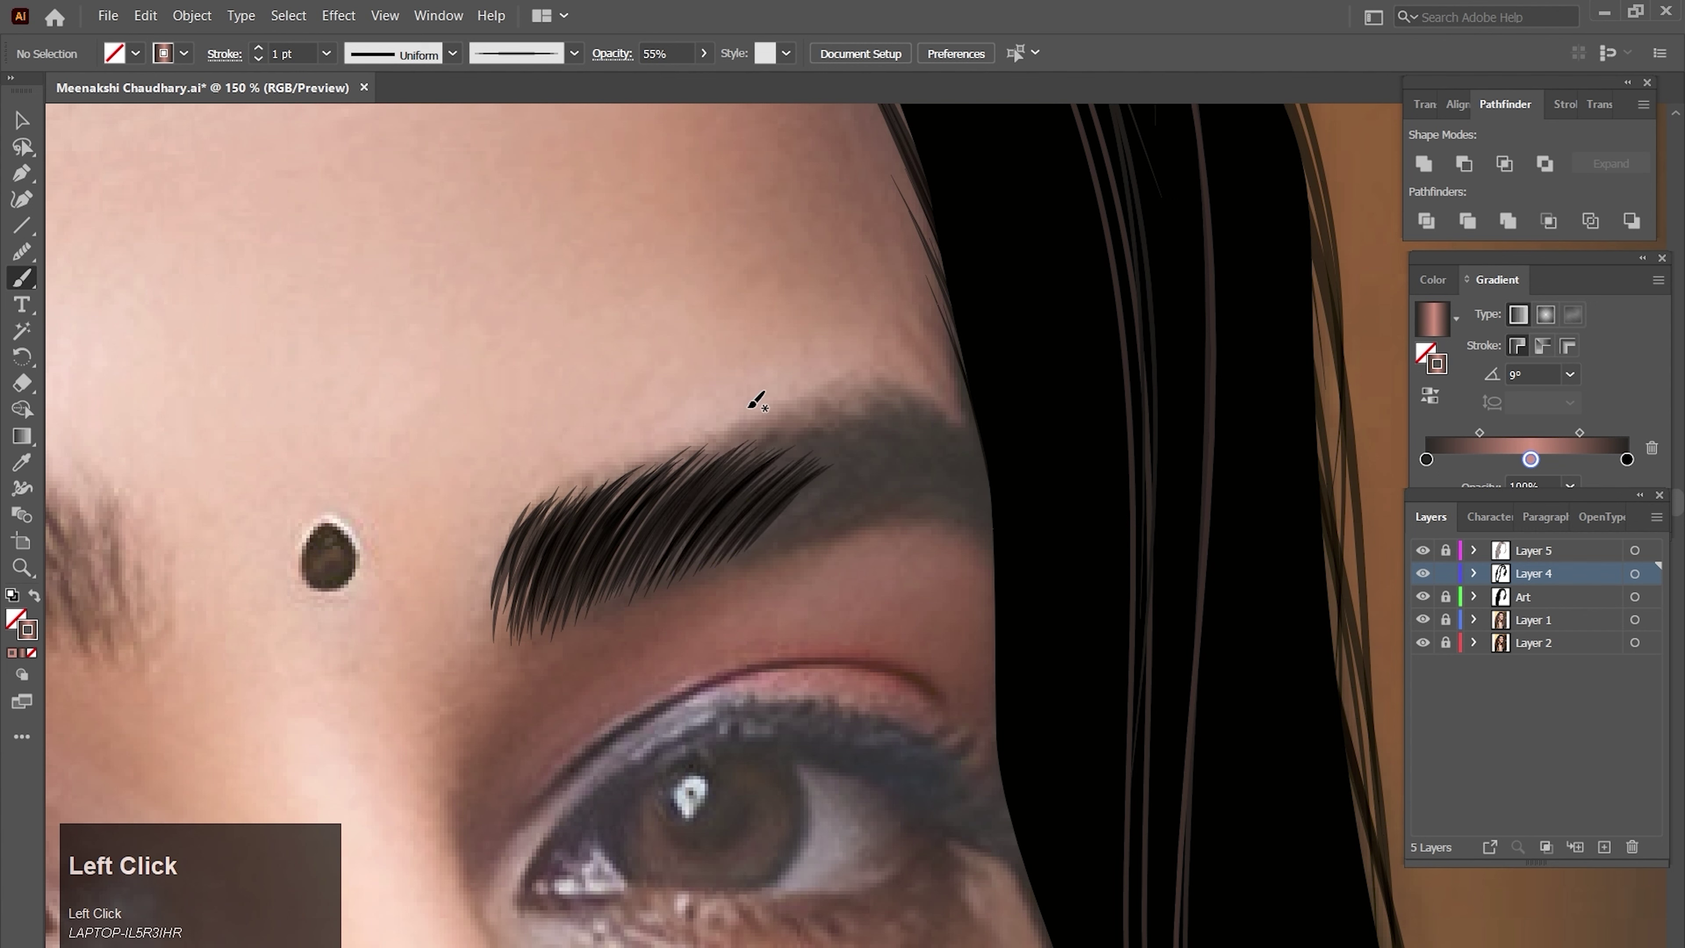
- Set the stroke weight to 2 pt and paint flatter hairs along the eyebrow's lower edge toward the arch, undoing misplaced strokes
{"action": "left_click", "coordinate": [327, 54]}
{"action": "left_click", "coordinate": [351, 179]}
{"action": "left_click_drag", "start_coordinate": [775, 543], "coordinate": [896, 457]}
{"action": "key", "text": "ctrl+z"}
{"action": "key", "text": "ctrl+z"}
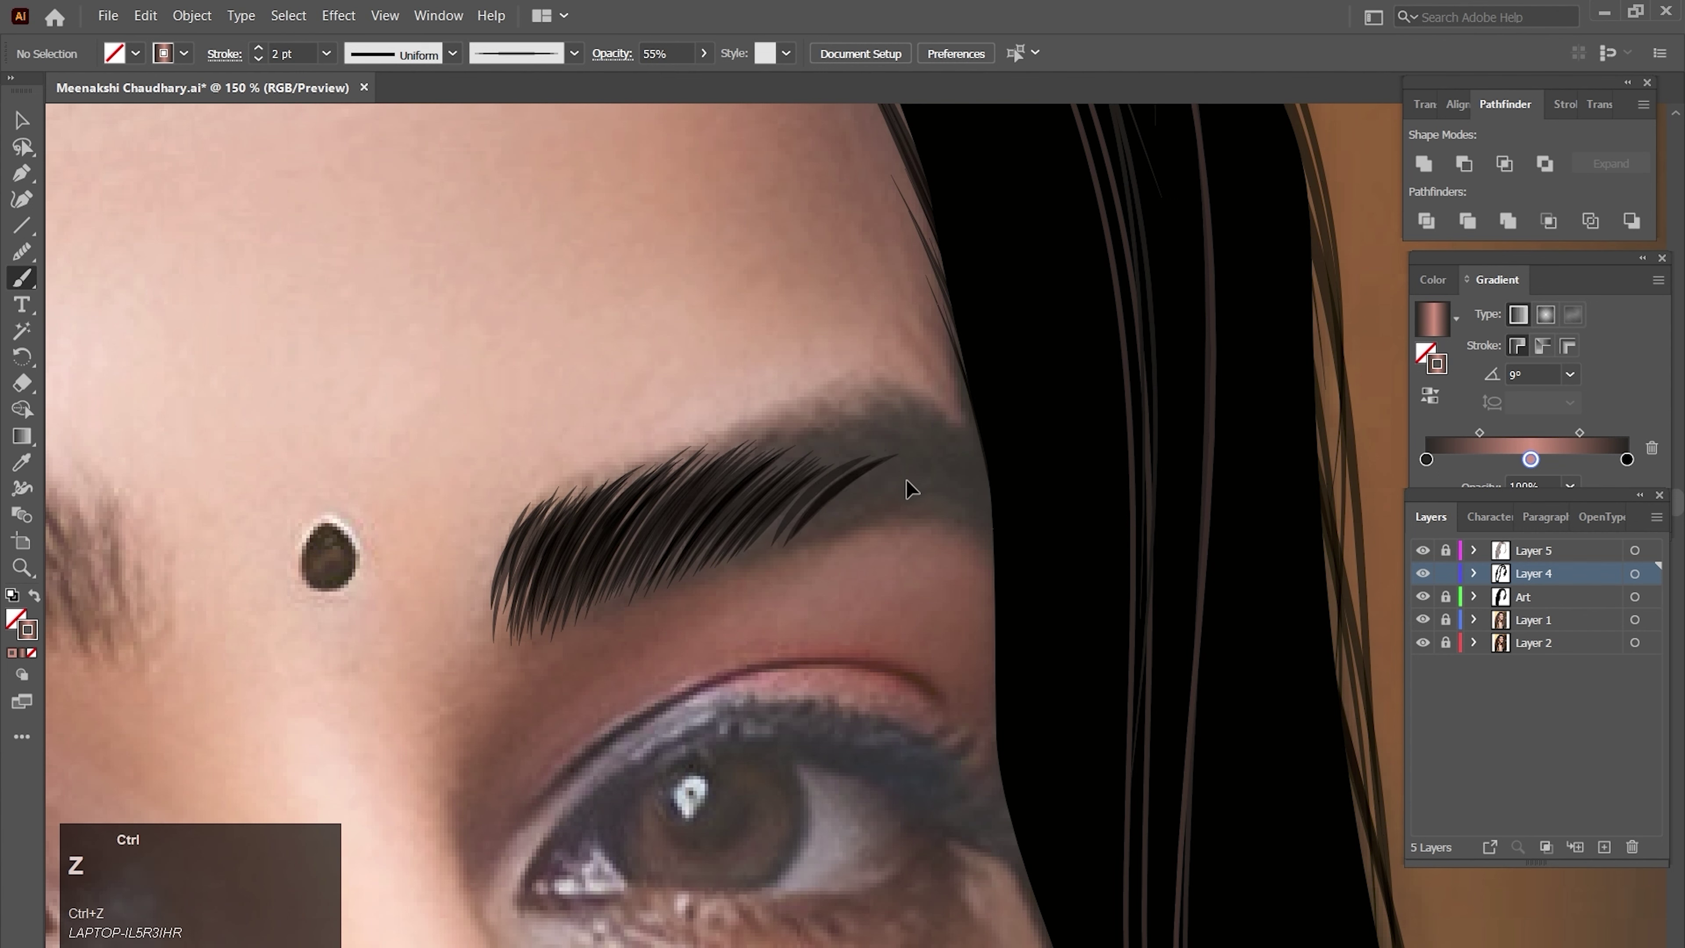
{"action": "left_click", "coordinate": [767, 524], "text": "ctrl"}
{"action": "mouse_move", "coordinate": [809, 546]}
{"action": "left_mouse_down"}
{"action": "mouse_move", "coordinate": [988, 501]}
{"action": "mouse_move", "coordinate": [899, 495]}
{"action": "left_mouse_up"}
- Paint downward-curving hair strokes over the outer end of the right-hand eyebrow, from the arch to the hairline
{"action": "left_click_drag", "start_coordinate": [920, 400], "coordinate": [999, 473]}
{"action": "left_click_drag", "start_coordinate": [914, 402], "coordinate": [1031, 519]}
{"action": "left_click_drag", "start_coordinate": [916, 423], "coordinate": [1001, 505]}
{"action": "mouse_move", "coordinate": [894, 417]}
{"action": "left_mouse_down"}
{"action": "mouse_move", "coordinate": [1006, 543]}
{"action": "mouse_move", "coordinate": [984, 510]}
{"action": "mouse_move", "coordinate": [999, 526]}
{"action": "left_mouse_up"}
{"action": "left_click_drag", "start_coordinate": [913, 445], "coordinate": [1000, 529]}
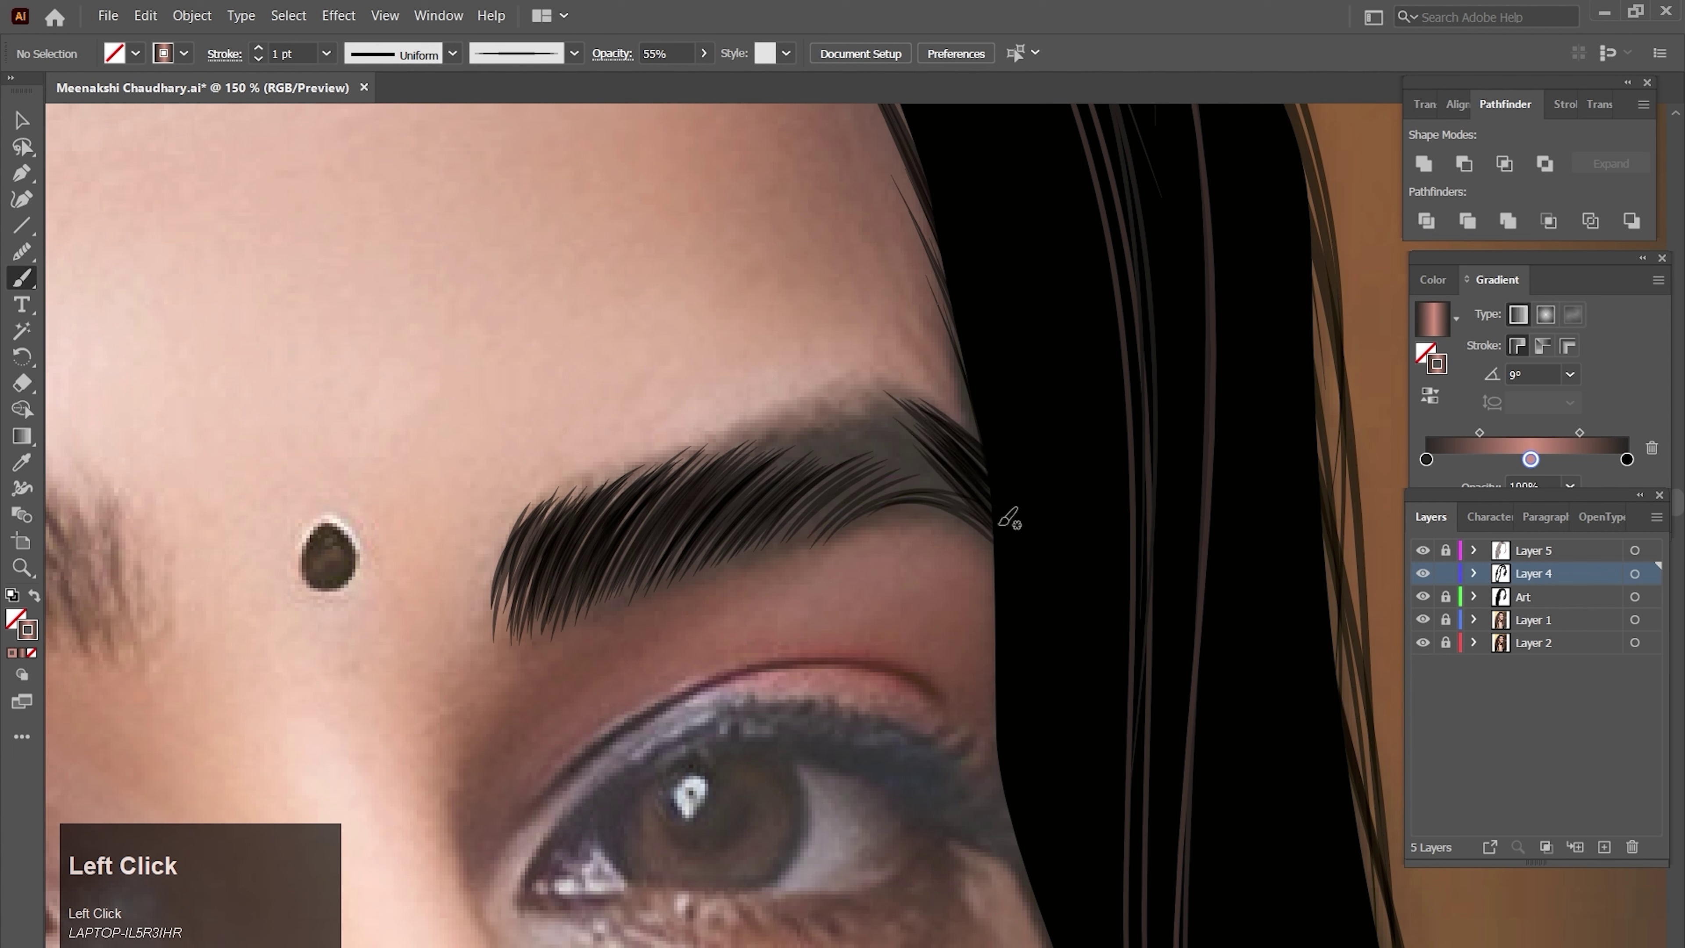
{"action": "mouse_move", "coordinate": [825, 526]}
{"action": "left_mouse_down"}
{"action": "mouse_move", "coordinate": [975, 495]}
{"action": "mouse_move", "coordinate": [915, 477]}
{"action": "mouse_move", "coordinate": [991, 524]}
{"action": "left_mouse_up"}
{"action": "left_click_drag", "start_coordinate": [886, 456], "coordinate": [991, 528]}
{"action": "left_click_drag", "start_coordinate": [884, 425], "coordinate": [982, 494]}
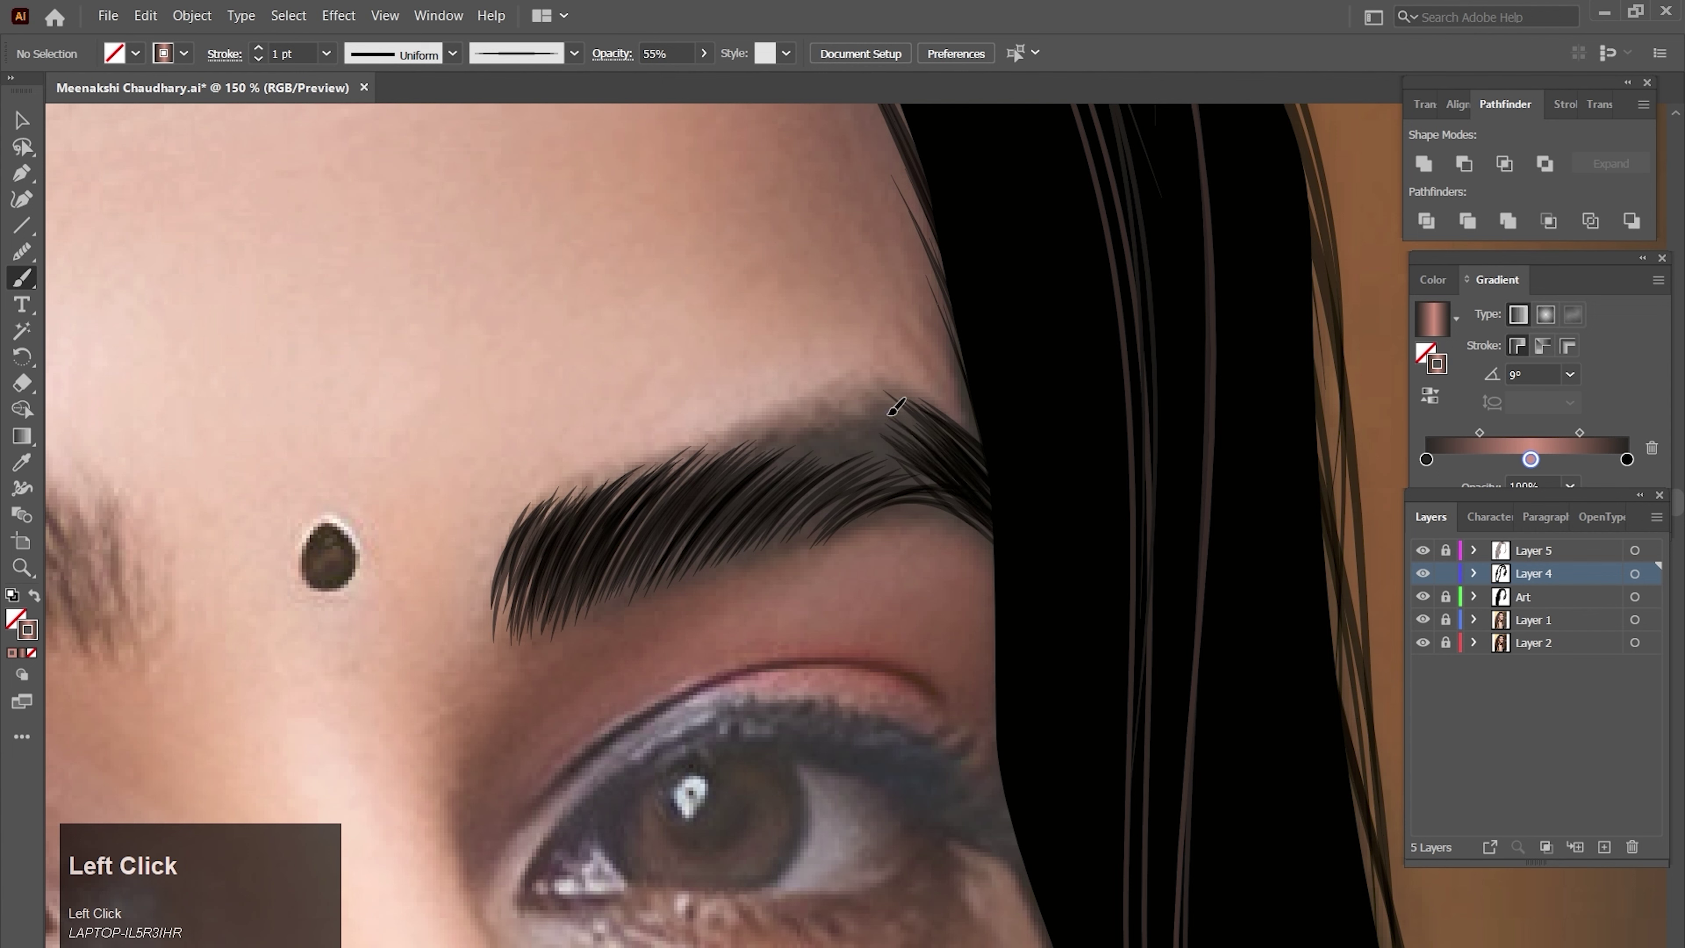
- Fill the gap between the eyebrow's middle and outer end with long, overlapping hair strokes up to the arch's upper edge
{"action": "left_click_drag", "start_coordinate": [868, 515], "coordinate": [938, 493]}
{"action": "mouse_move", "coordinate": [823, 506]}
{"action": "left_mouse_down"}
{"action": "mouse_move", "coordinate": [914, 489]}
{"action": "mouse_move", "coordinate": [919, 472]}
{"action": "left_mouse_up"}
{"action": "mouse_move", "coordinate": [803, 490]}
{"action": "left_mouse_down"}
{"action": "mouse_move", "coordinate": [932, 448]}
{"action": "mouse_move", "coordinate": [903, 459]}
{"action": "left_mouse_up"}
{"action": "mouse_move", "coordinate": [823, 501]}
{"action": "left_mouse_down"}
{"action": "mouse_move", "coordinate": [928, 468]}
{"action": "mouse_move", "coordinate": [909, 435]}
{"action": "left_mouse_up"}
{"action": "left_click_drag", "start_coordinate": [776, 490], "coordinate": [887, 432]}
{"action": "mouse_move", "coordinate": [738, 514]}
{"action": "left_mouse_down"}
{"action": "mouse_move", "coordinate": [925, 448]}
{"action": "mouse_move", "coordinate": [861, 433]}
{"action": "mouse_move", "coordinate": [943, 436]}
{"action": "left_mouse_up"}
{"action": "left_click_drag", "start_coordinate": [771, 482], "coordinate": [920, 444]}
{"action": "left_click_drag", "start_coordinate": [801, 539], "coordinate": [935, 496]}
{"action": "left_click_drag", "start_coordinate": [757, 539], "coordinate": [903, 451]}
{"action": "mouse_move", "coordinate": [695, 518]}
{"action": "left_mouse_down"}
{"action": "mouse_move", "coordinate": [826, 438]}
{"action": "mouse_move", "coordinate": [796, 435]}
{"action": "left_mouse_up"}
{"action": "left_click_drag", "start_coordinate": [795, 428], "coordinate": [933, 418]}
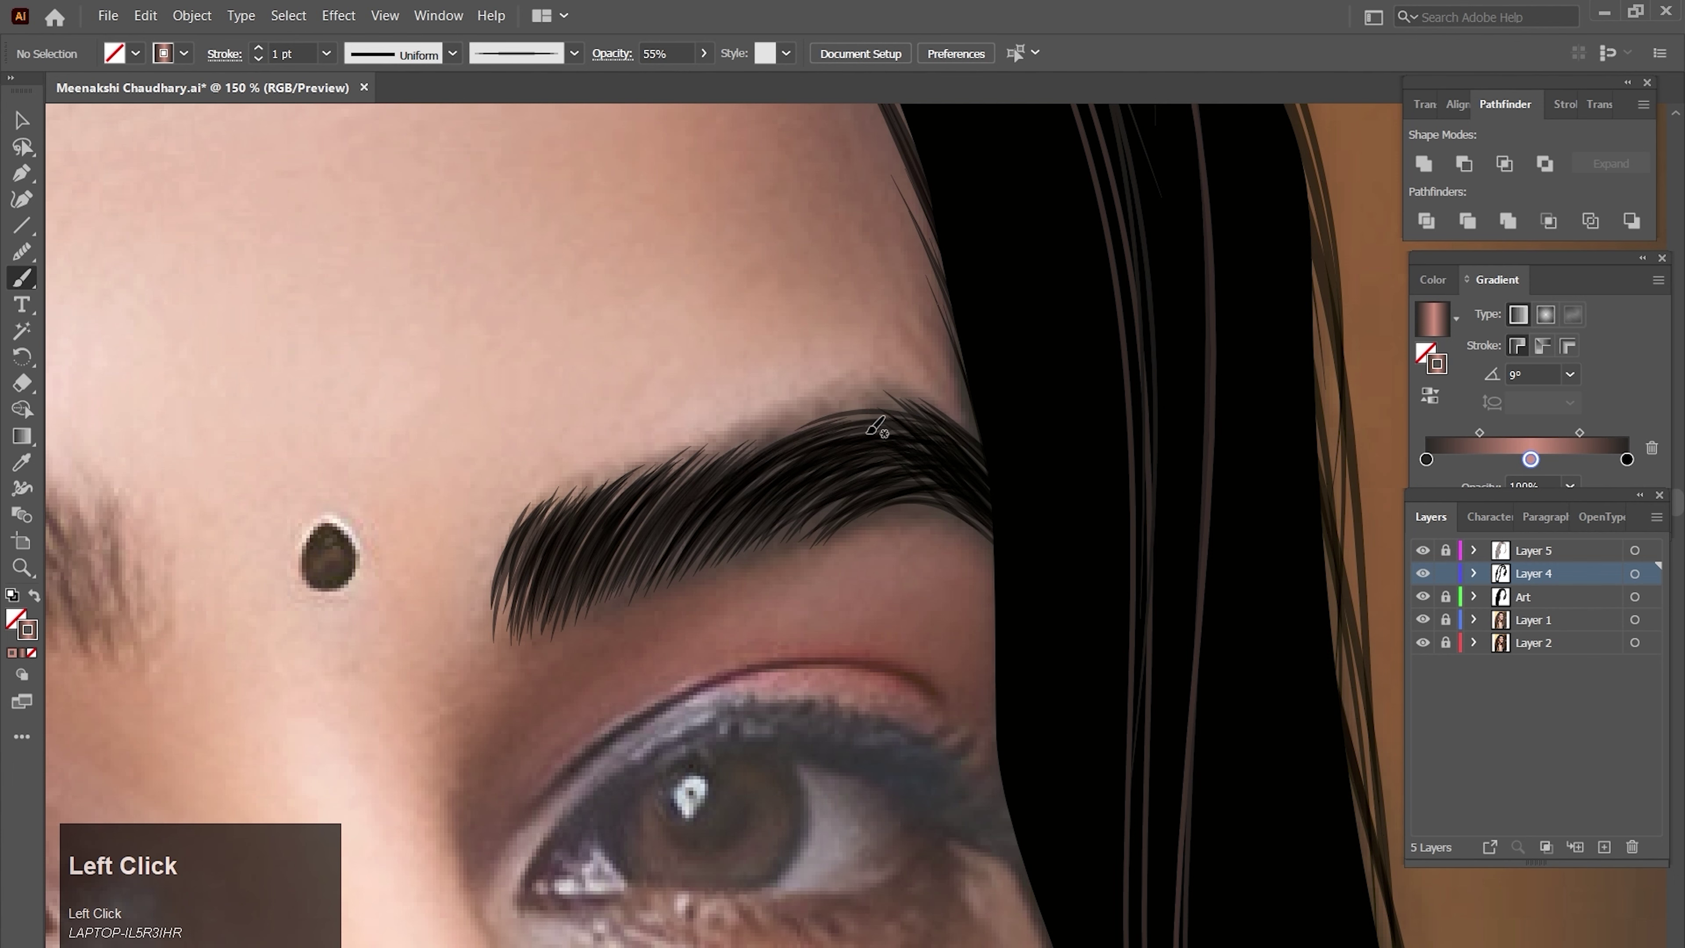
- Thicken the middle and arch of the right-hand eyebrow with additional long hair strokes over the remaining thin spots
{"action": "left_click_drag", "start_coordinate": [682, 518], "coordinate": [835, 430]}
{"action": "mouse_move", "coordinate": [645, 546]}
{"action": "left_mouse_down"}
{"action": "mouse_move", "coordinate": [778, 433]}
{"action": "mouse_move", "coordinate": [933, 433]}
{"action": "left_mouse_up"}
{"action": "left_click_drag", "start_coordinate": [876, 481], "coordinate": [974, 506]}
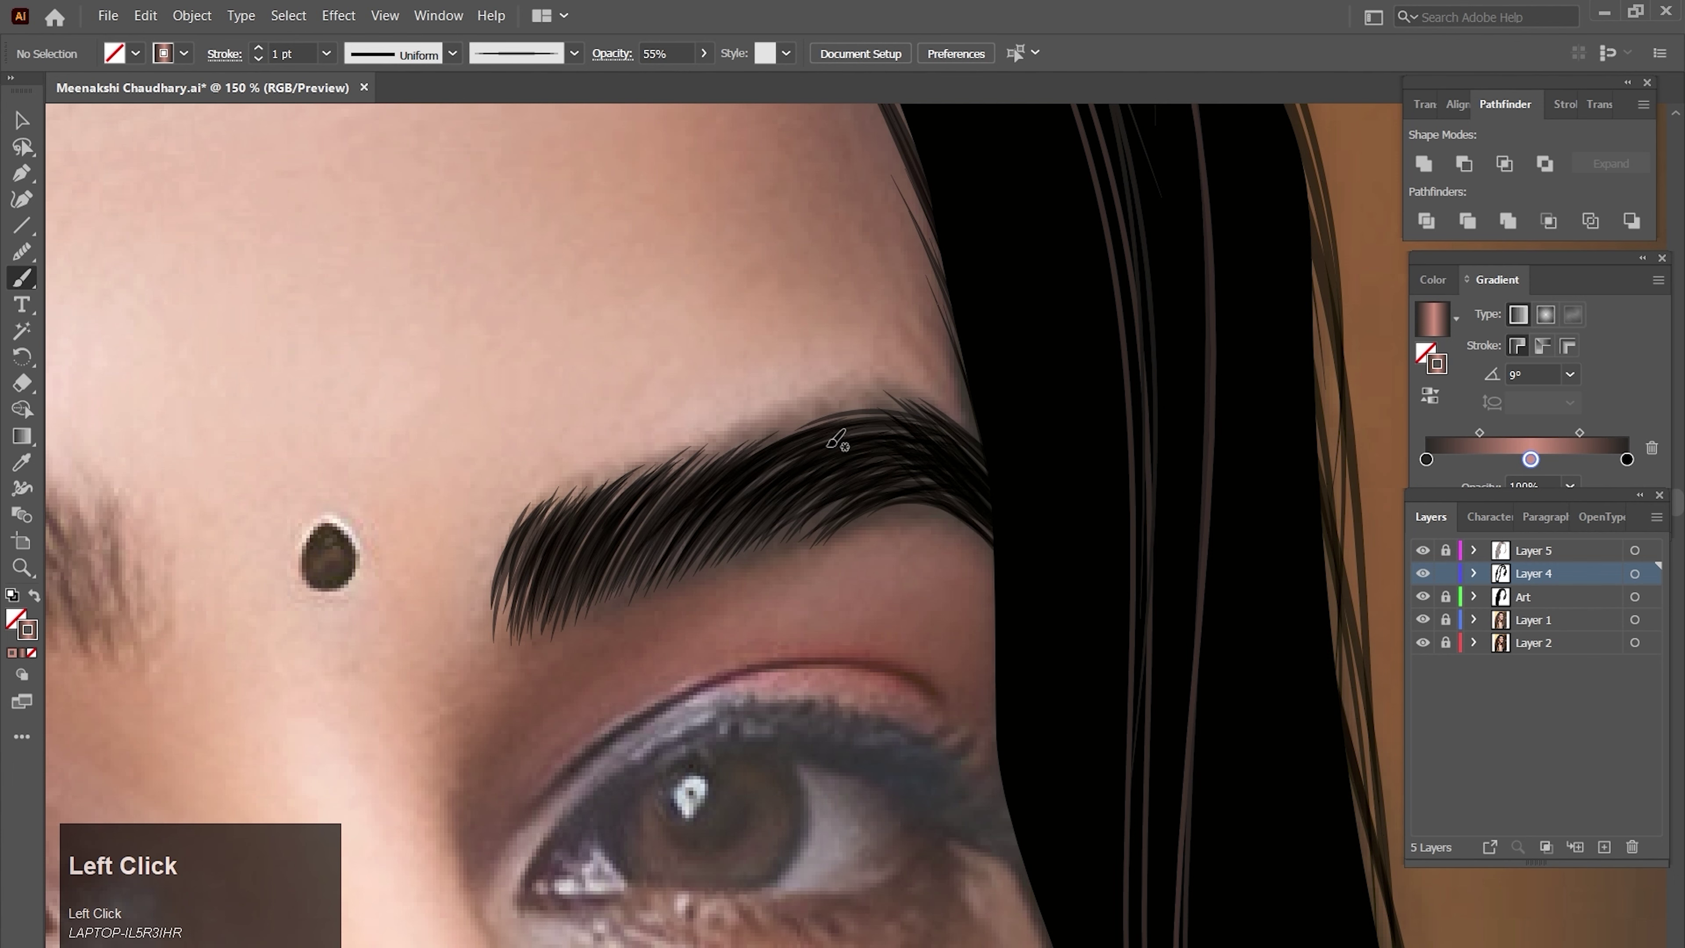
{"action": "left_click_drag", "start_coordinate": [837, 440], "coordinate": [986, 440]}
{"action": "left_click_drag", "start_coordinate": [792, 547], "coordinate": [862, 494]}
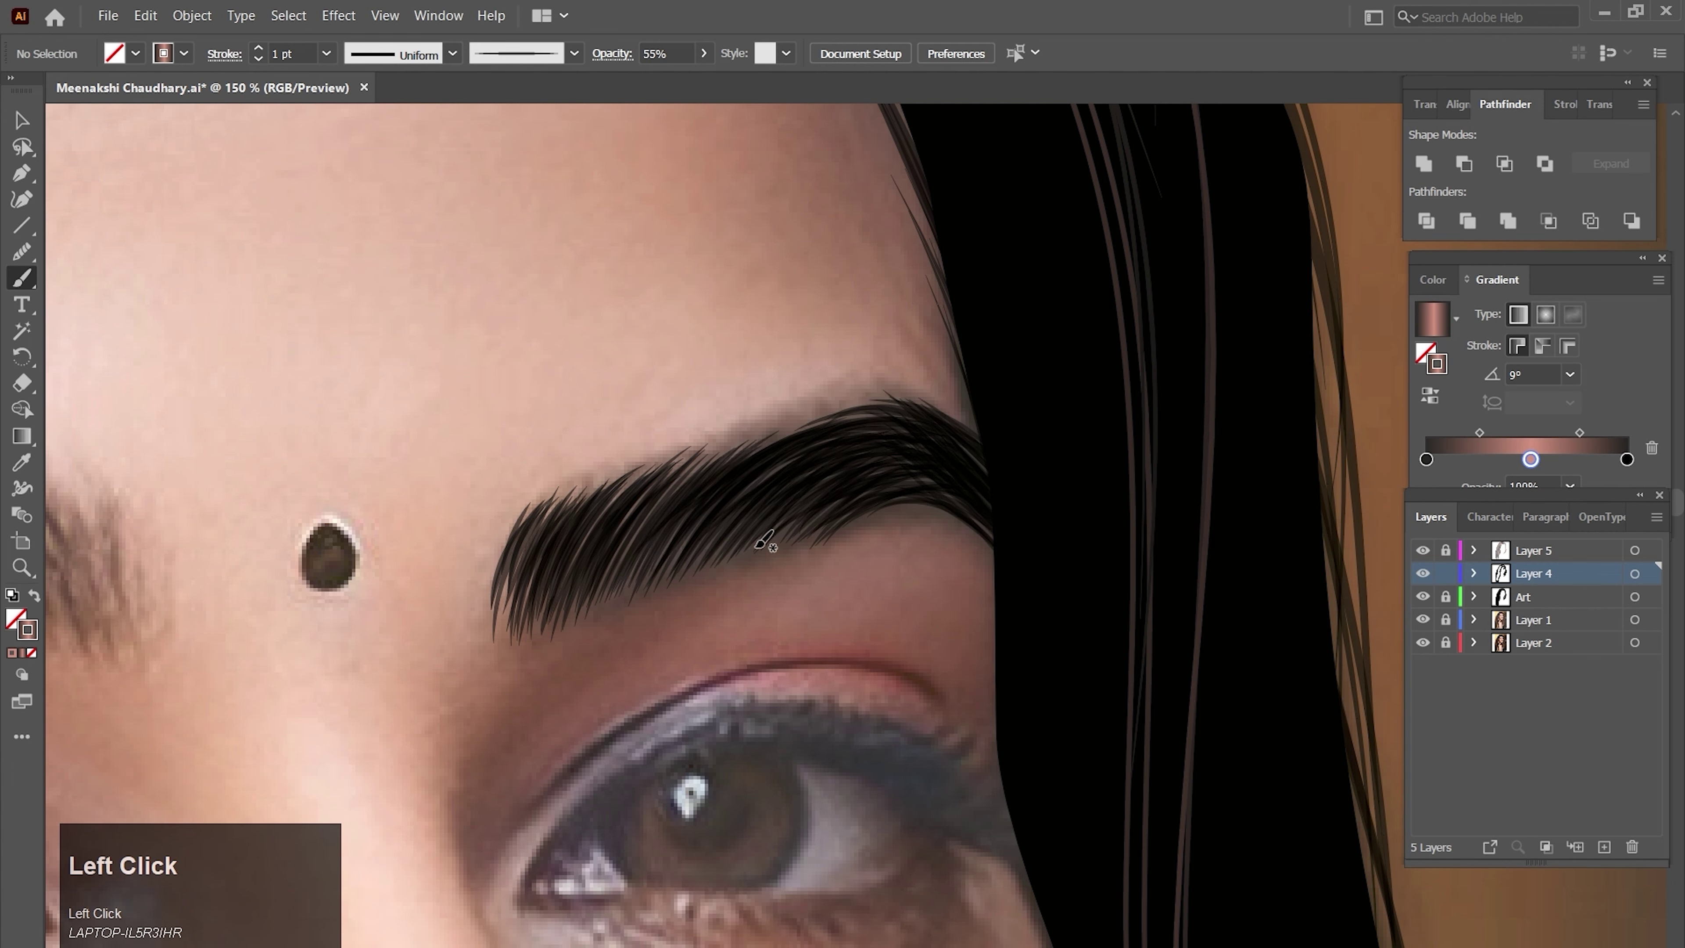
- Finish the hair strokes on the woman's left eyebrow and preview the artwork with Layer 1 hidden before showing it again
{"action": "left_click_drag", "start_coordinate": [746, 460], "coordinate": [892, 402]}
{"action": "left_click_drag", "start_coordinate": [682, 526], "coordinate": [669, 544]}
{"action": "left_click", "coordinate": [794, 597], "text": "ctrl+alt"}
{"action": "left_click", "coordinate": [794, 597], "text": "ctrl+alt"}
{"action": "left_click", "coordinate": [1422, 620]}
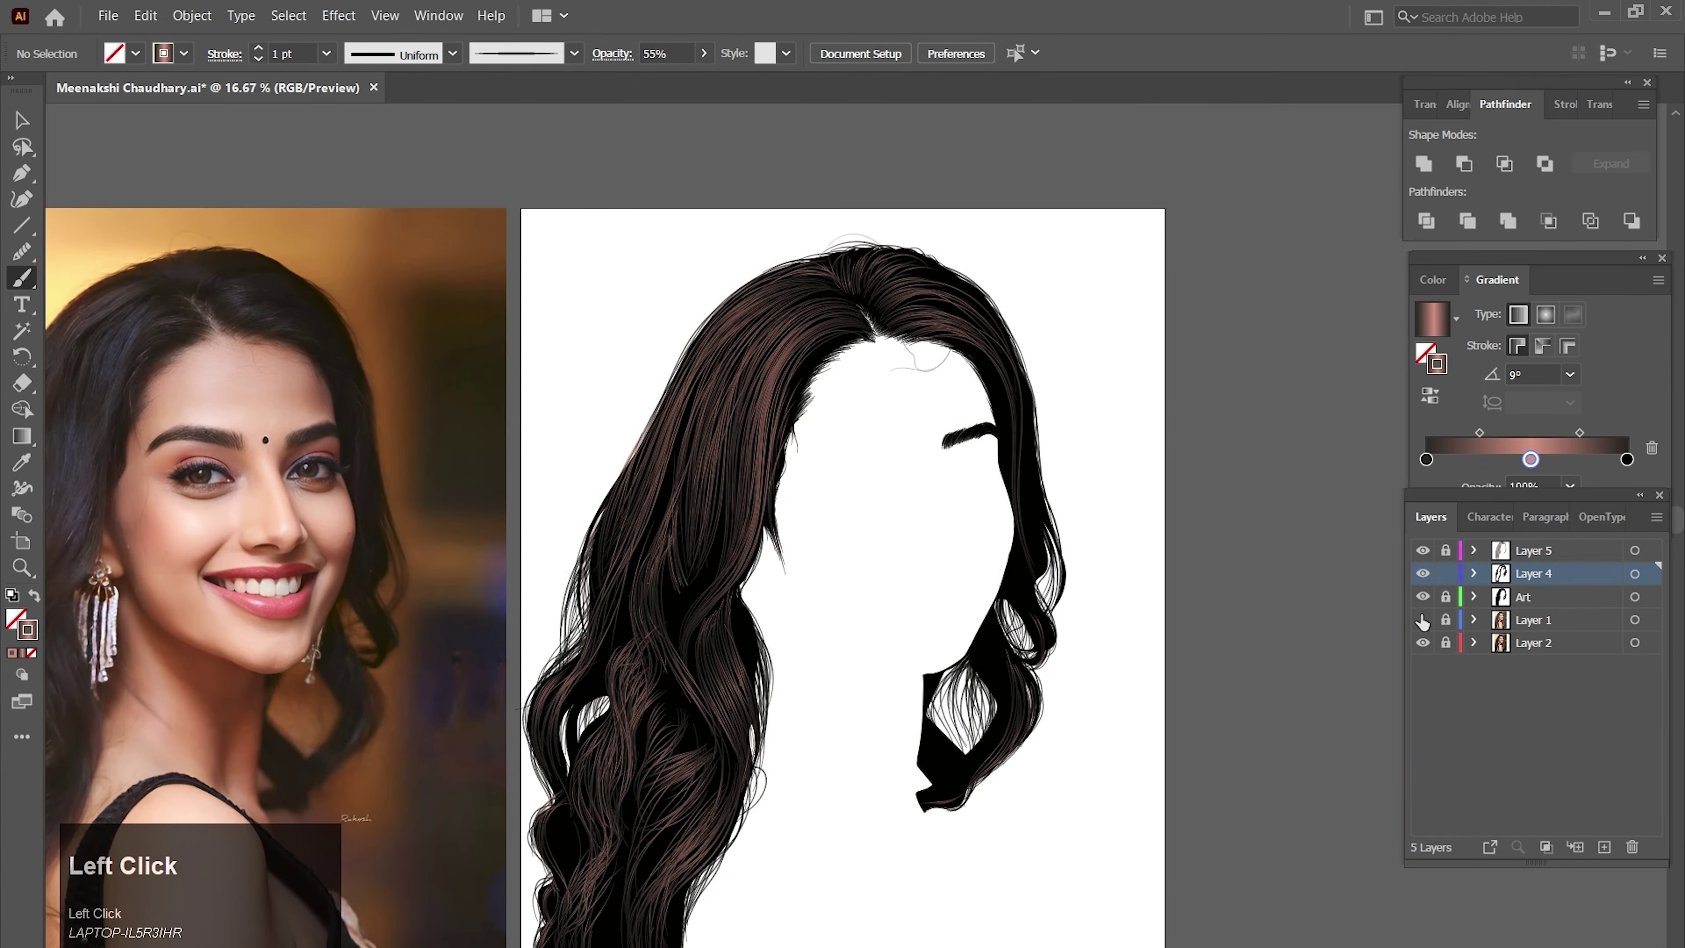
{"action": "left_click", "coordinate": [1423, 620]}
- Brush short, slightly curved hair strokes along the inner end of the woman's right eyebrow on Layer 4
{"action": "left_click", "coordinate": [933, 525], "text": "ctrl"}
{"action": "left_click", "coordinate": [948, 478], "text": "ctrl"}
{"action": "left_click_drag", "start_coordinate": [679, 319], "coordinate": [746, 301]}
{"action": "left_click_drag", "start_coordinate": [710, 562], "coordinate": [1012, 490]}
{"action": "left_click_drag", "start_coordinate": [744, 489], "coordinate": [909, 636]}
{"action": "left_click", "coordinate": [763, 545], "text": "ctrl"}
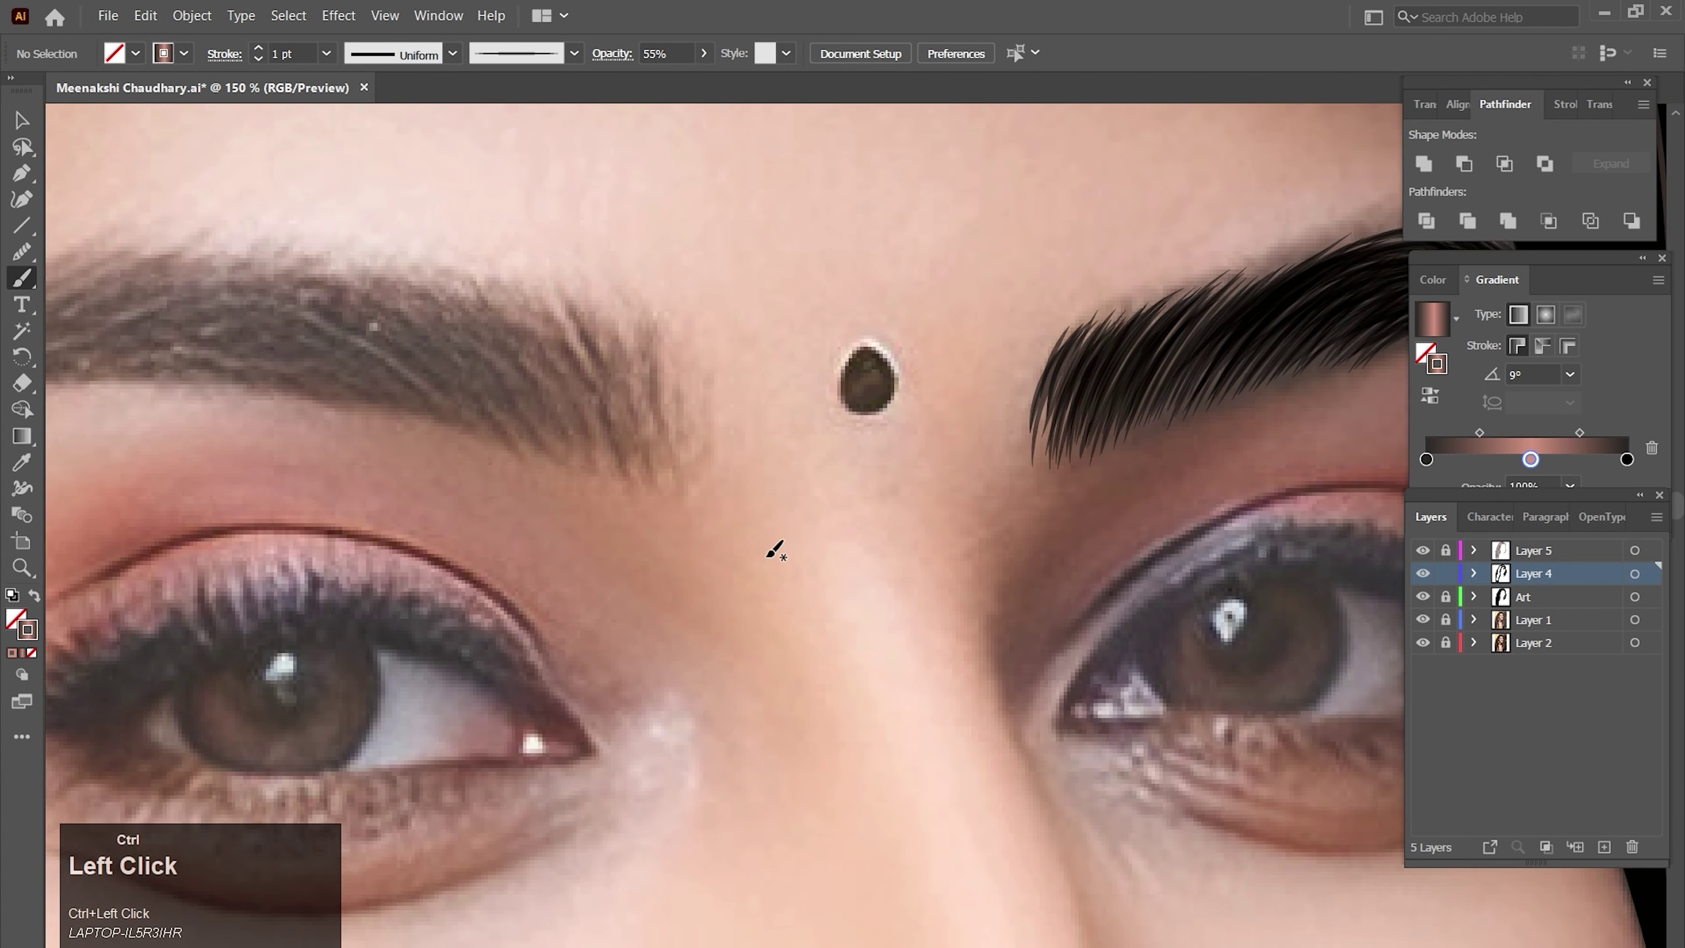
{"action": "left_click_drag", "start_coordinate": [800, 470], "coordinate": [863, 487]}
{"action": "left_click_drag", "start_coordinate": [773, 392], "coordinate": [767, 483]}
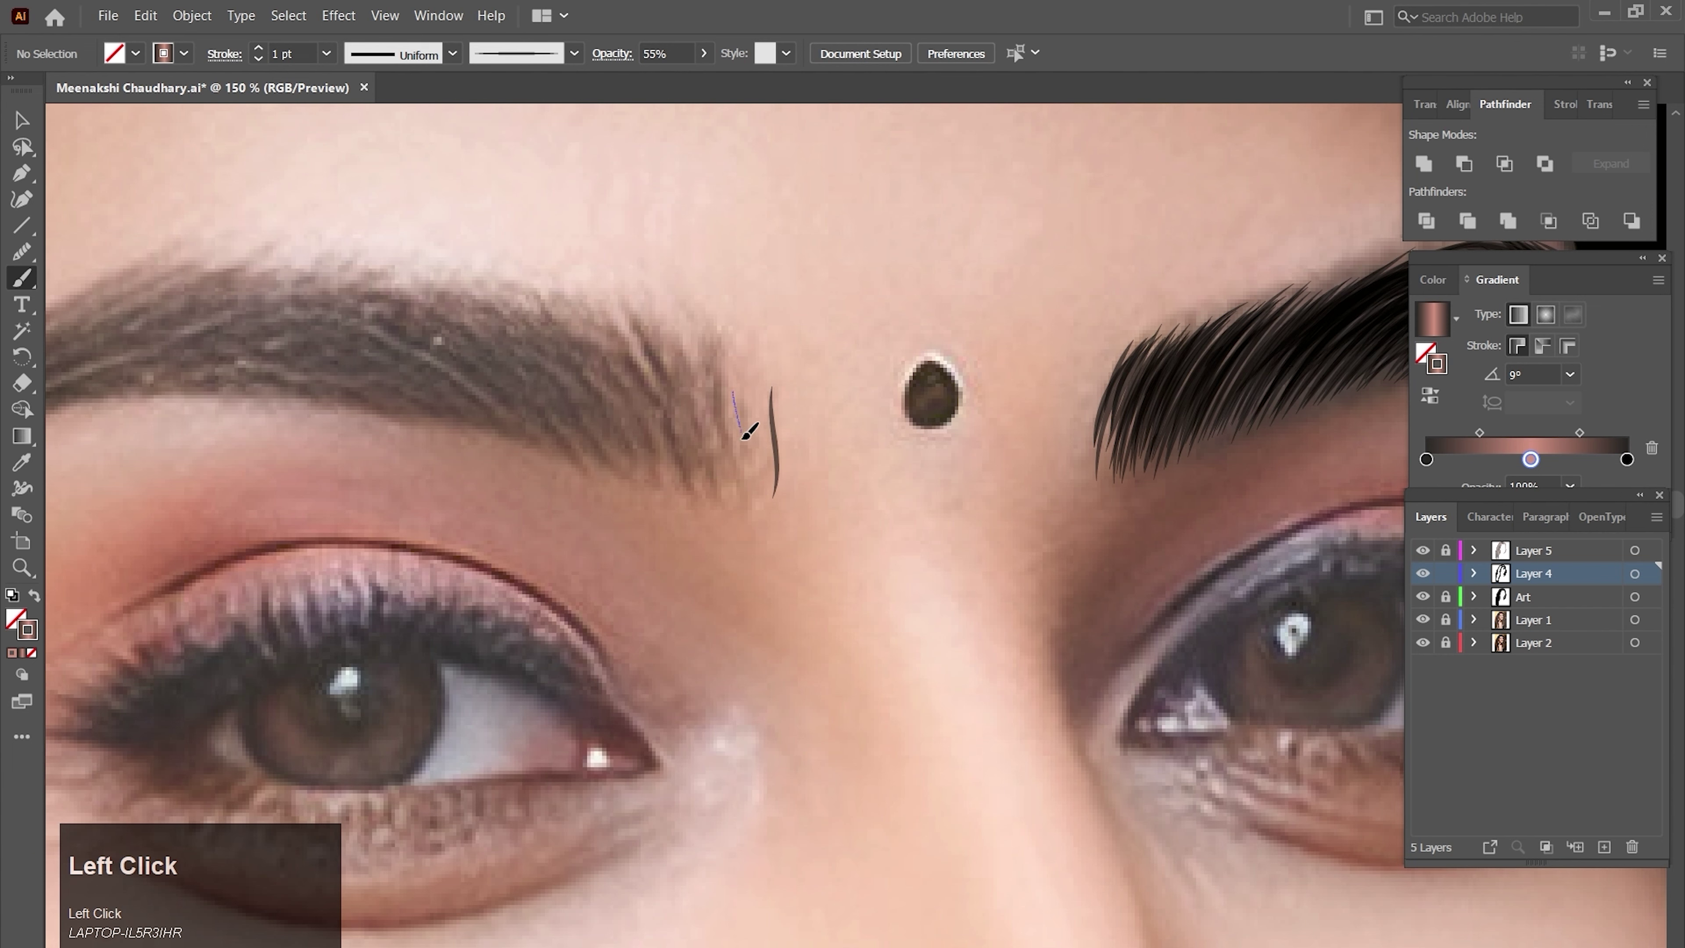
{"action": "left_click_drag", "start_coordinate": [716, 332], "coordinate": [748, 507]}
{"action": "left_click_drag", "start_coordinate": [664, 329], "coordinate": [706, 458]}
{"action": "left_click_drag", "start_coordinate": [643, 321], "coordinate": [708, 475]}
{"action": "left_click_drag", "start_coordinate": [671, 346], "coordinate": [717, 483]}
{"action": "left_click_drag", "start_coordinate": [693, 373], "coordinate": [717, 504]}
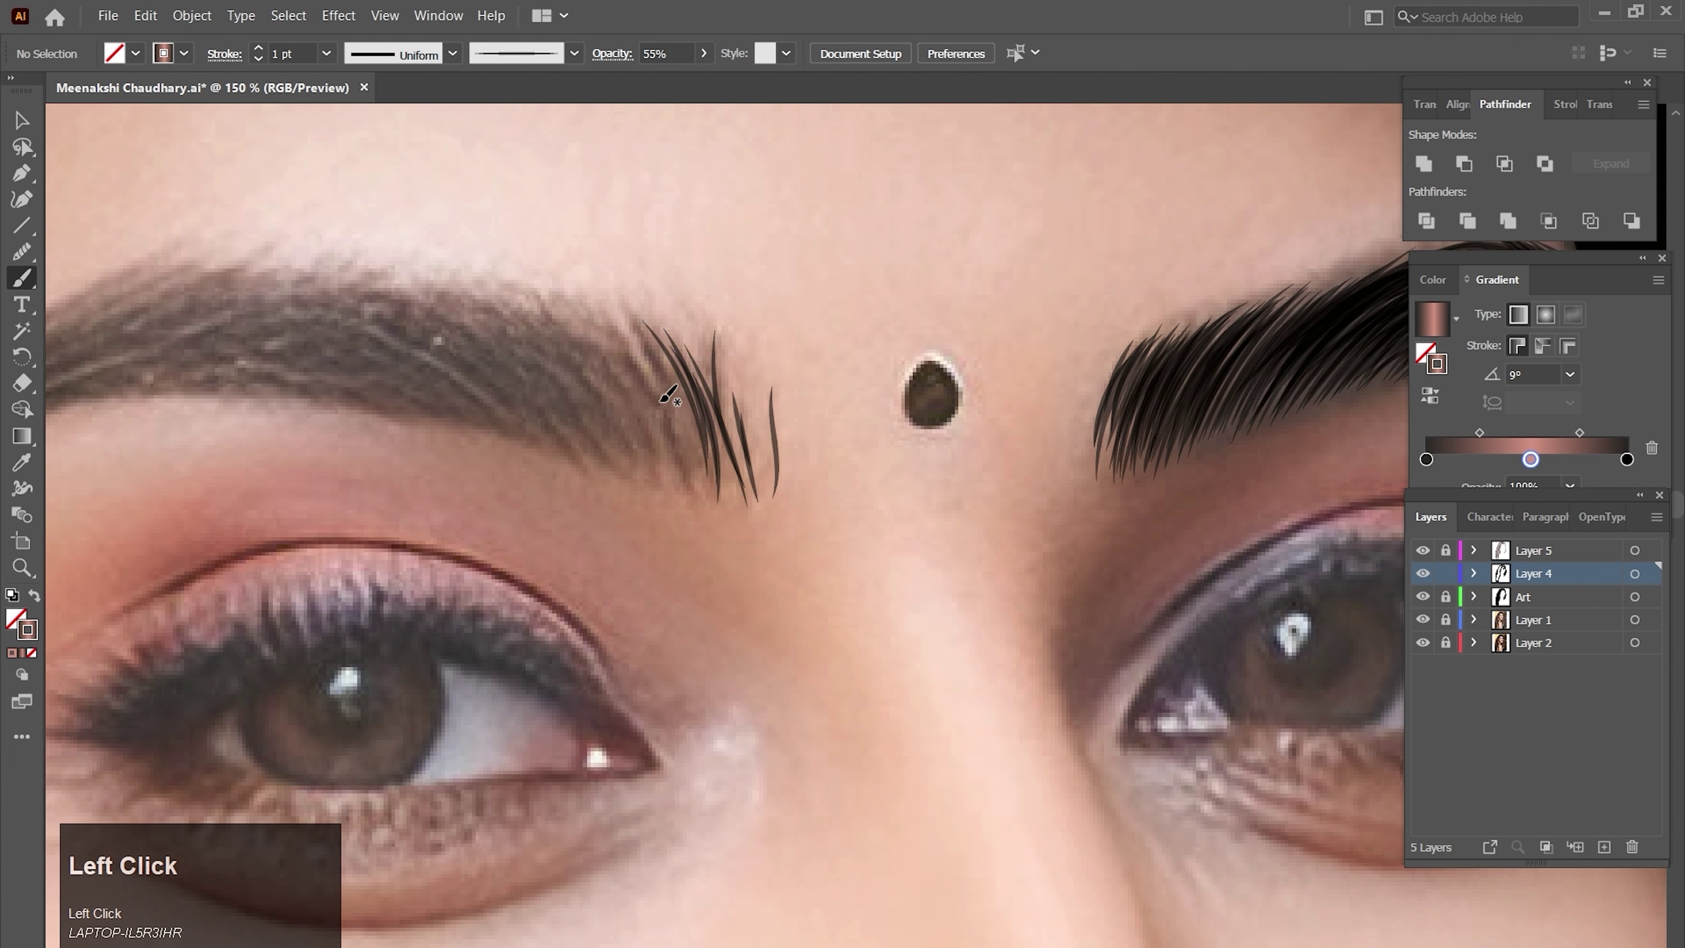
{"action": "left_click_drag", "start_coordinate": [613, 320], "coordinate": [699, 501]}
- Brush slanted hair strokes from the inner end into the middle of the woman's right eyebrow, following the photo's hair direction
{"action": "left_click_drag", "start_coordinate": [761, 432], "coordinate": [869, 455]}
{"action": "left_click_drag", "start_coordinate": [690, 341], "coordinate": [794, 520]}
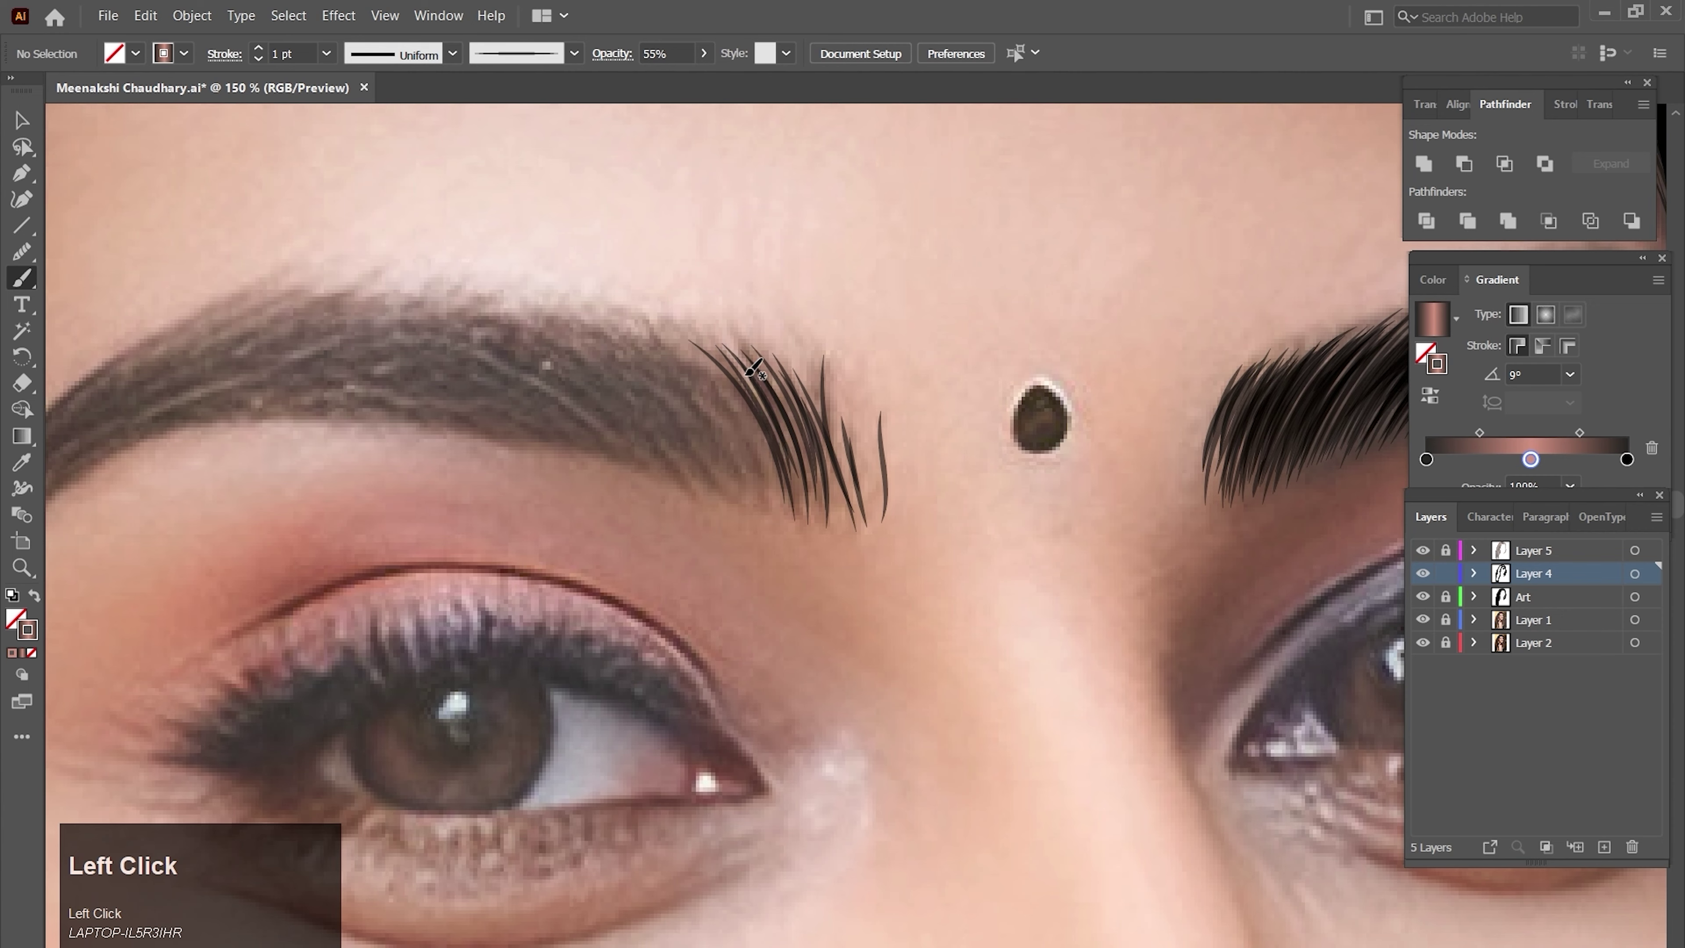
{"action": "left_click_drag", "start_coordinate": [722, 359], "coordinate": [803, 518]}
{"action": "mouse_move", "coordinate": [741, 361]}
{"action": "left_mouse_down"}
{"action": "mouse_move", "coordinate": [796, 502]}
{"action": "mouse_move", "coordinate": [899, 505]}
{"action": "left_mouse_up"}
{"action": "left_click_drag", "start_coordinate": [817, 324], "coordinate": [902, 478]}
{"action": "left_click_drag", "start_coordinate": [796, 318], "coordinate": [903, 468]}
{"action": "left_click_drag", "start_coordinate": [752, 315], "coordinate": [896, 462]}
{"action": "left_click_drag", "start_coordinate": [776, 323], "coordinate": [898, 484]}
{"action": "left_click_drag", "start_coordinate": [738, 317], "coordinate": [874, 470]}
{"action": "key", "text": "ctrl+minus"}
{"action": "left_click_drag", "start_coordinate": [760, 394], "coordinate": [881, 506]}
{"action": "left_click_drag", "start_coordinate": [748, 385], "coordinate": [855, 465]}
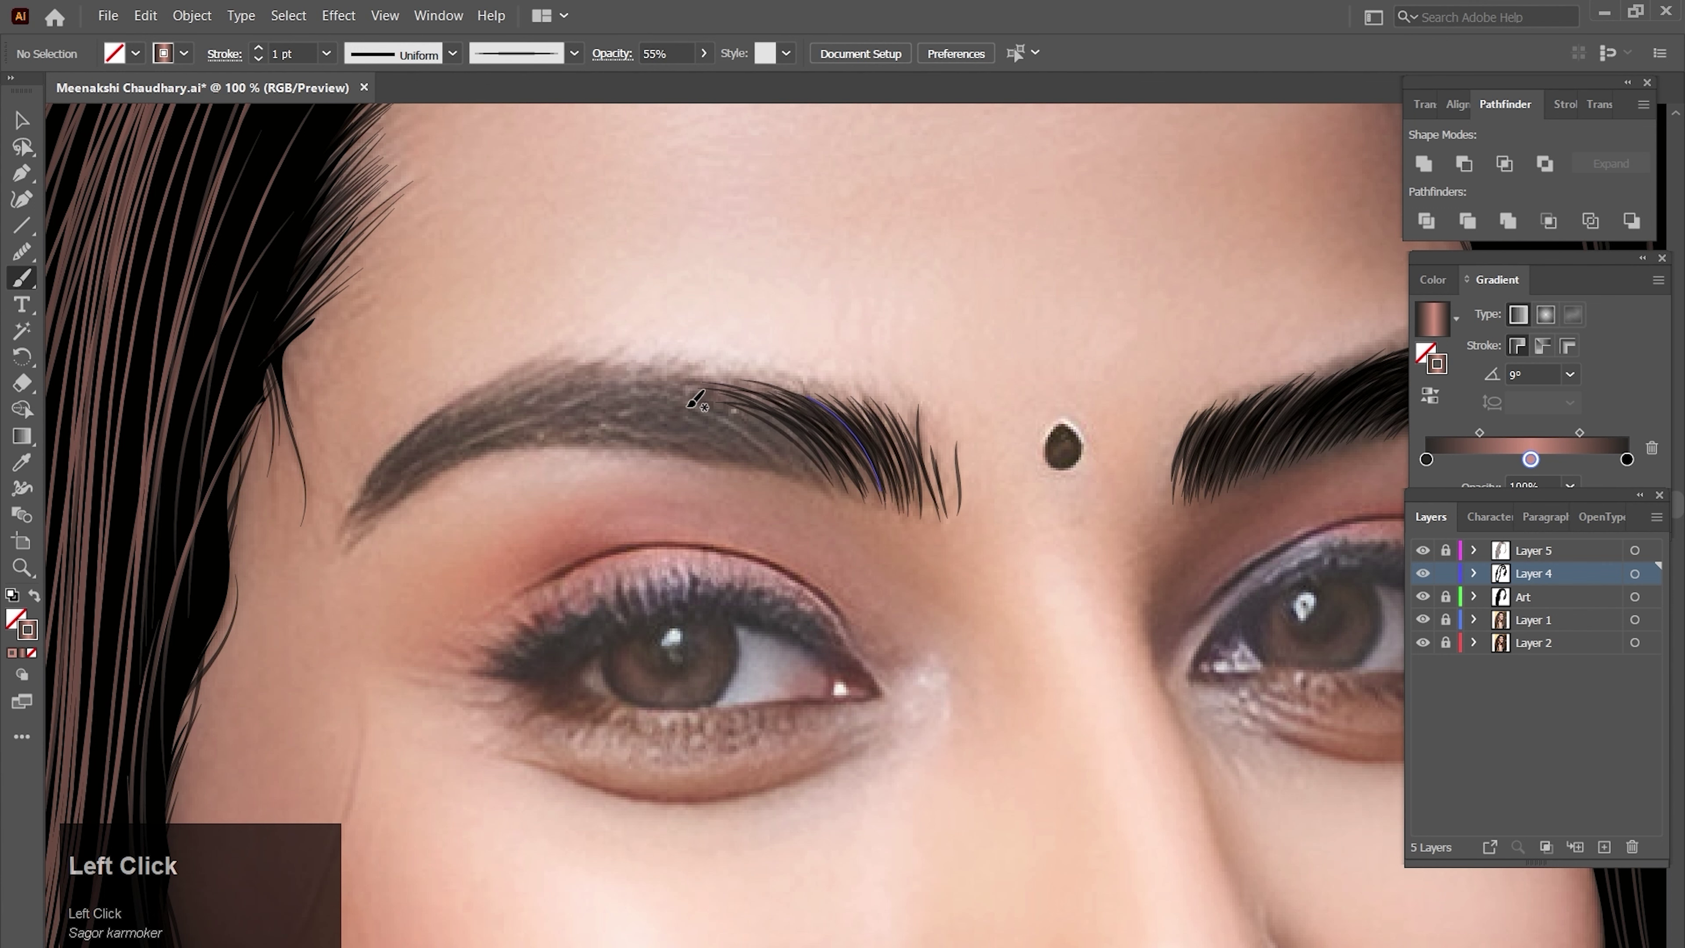
{"action": "mouse_move", "coordinate": [687, 385]}
{"action": "left_mouse_down"}
{"action": "mouse_move", "coordinate": [829, 475]}
{"action": "mouse_move", "coordinate": [809, 468]}
{"action": "left_mouse_up"}
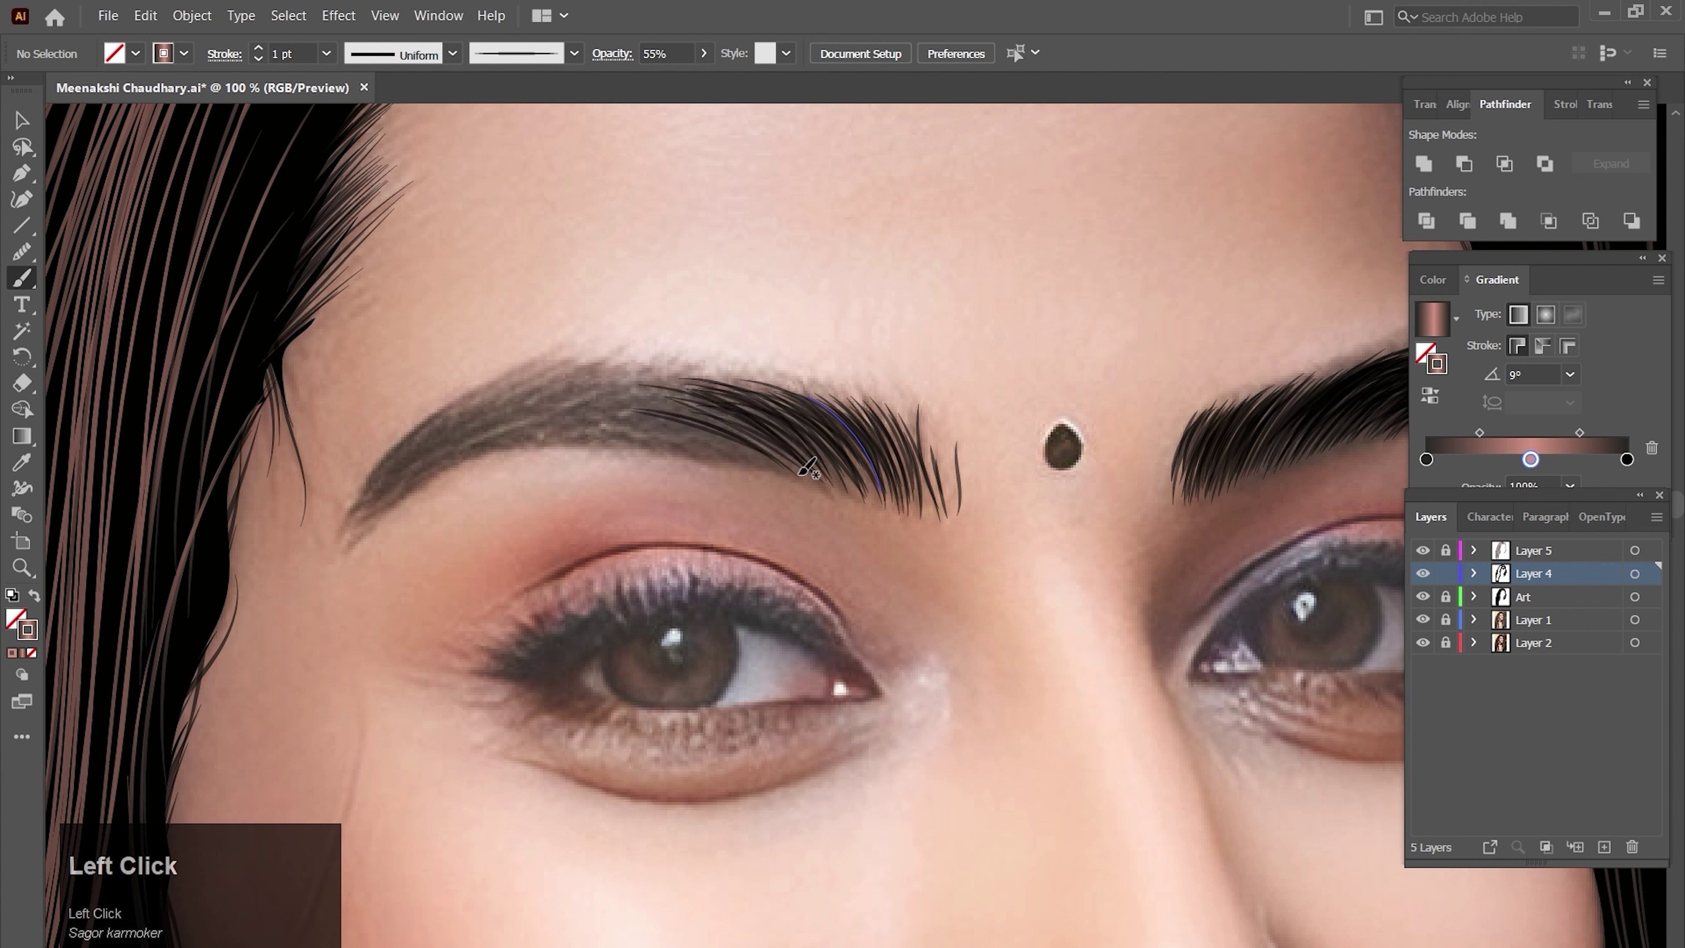
{"action": "left_click_drag", "start_coordinate": [624, 395], "coordinate": [802, 482]}
{"action": "mouse_move", "coordinate": [690, 398]}
{"action": "left_mouse_down"}
{"action": "mouse_move", "coordinate": [830, 482]}
{"action": "mouse_move", "coordinate": [803, 475]}
{"action": "left_mouse_up"}
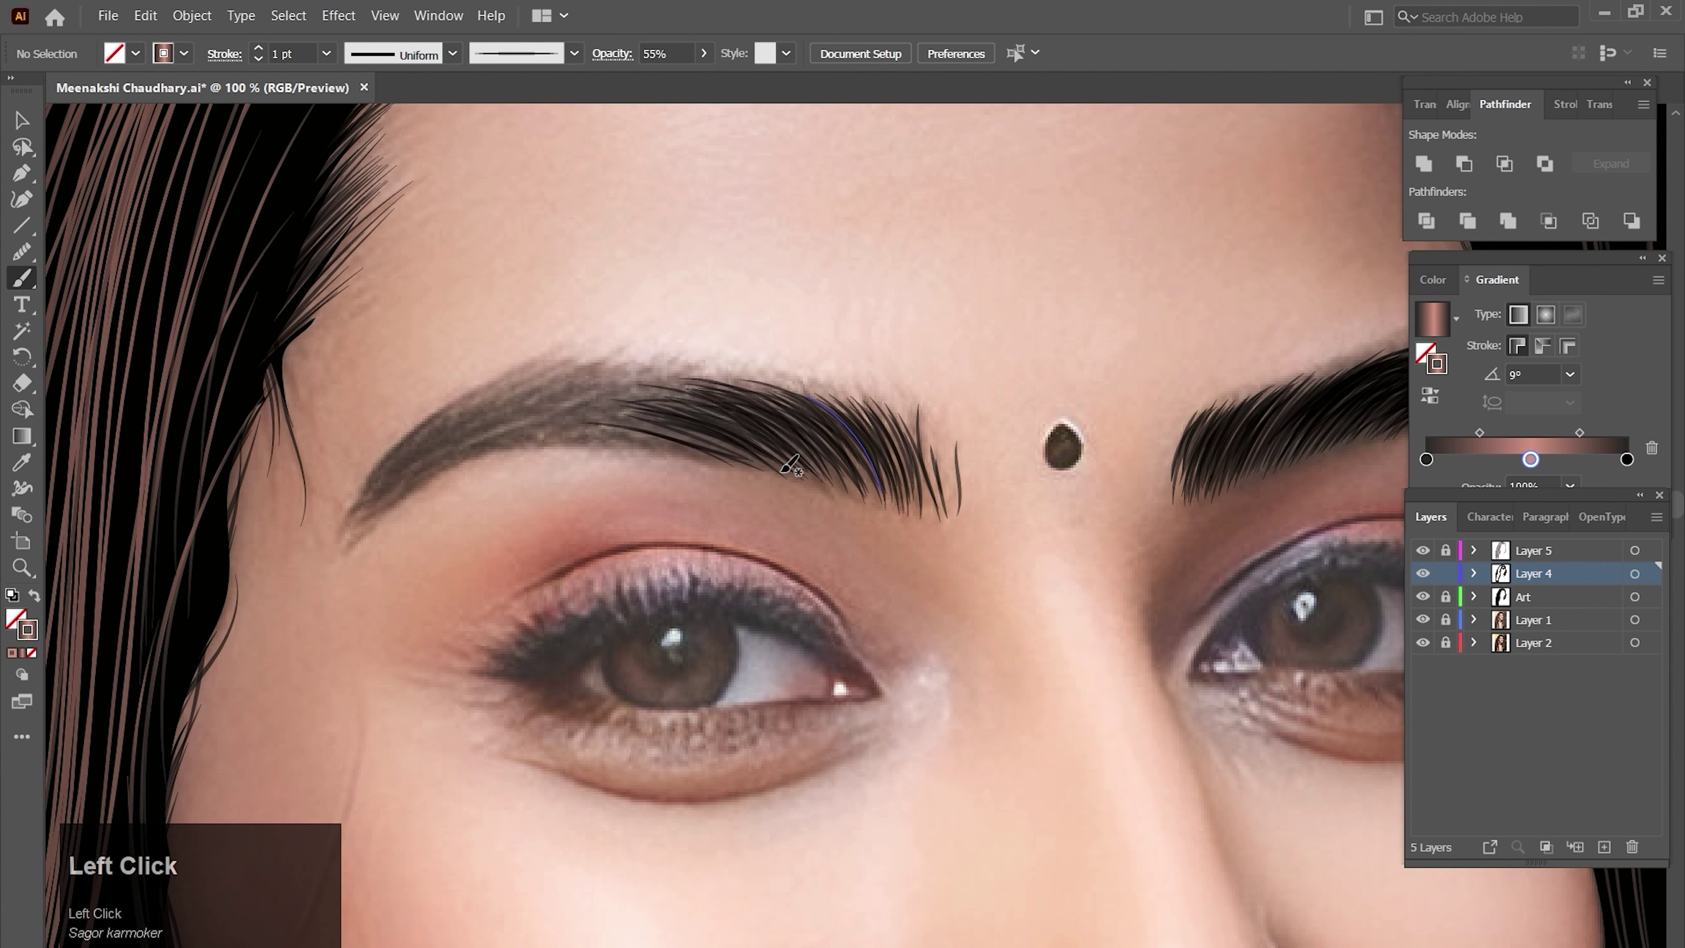
- Brush long tapered strokes along the lower and upper edges of the right eyebrow's outer tail, down to its tip
{"action": "mouse_move", "coordinate": [577, 408]}
{"action": "left_mouse_down"}
{"action": "mouse_move", "coordinate": [724, 445]}
{"action": "mouse_move", "coordinate": [531, 438]}
{"action": "mouse_move", "coordinate": [403, 489]}
{"action": "left_mouse_up"}
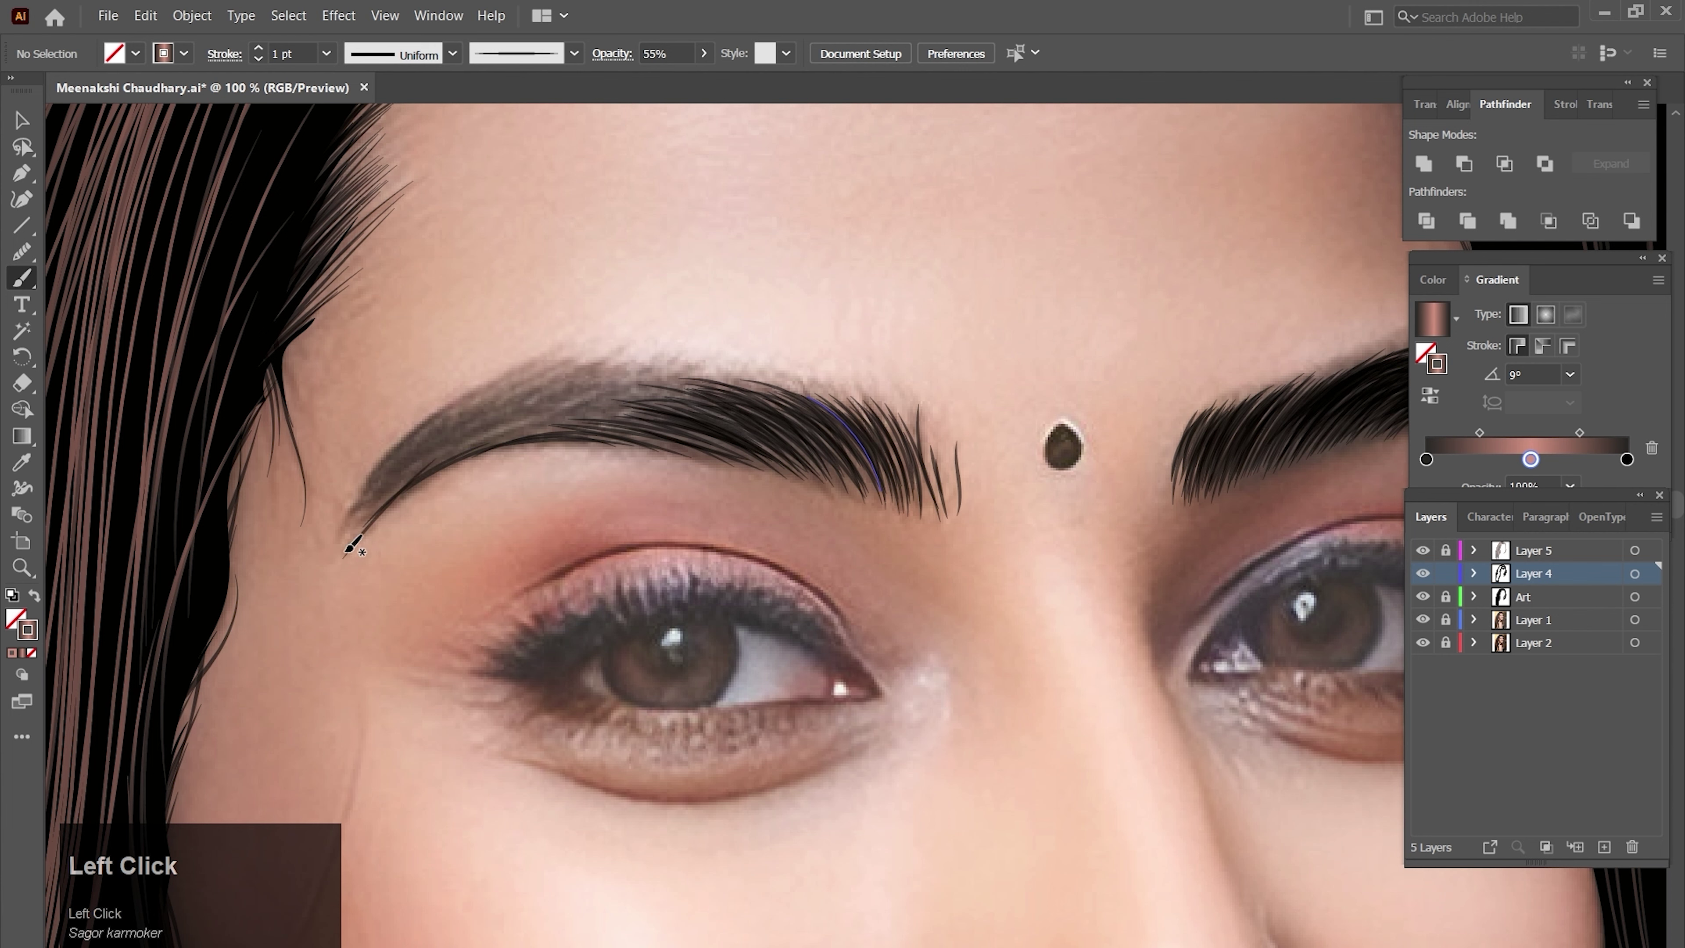
{"action": "left_click_drag", "start_coordinate": [361, 541], "coordinate": [353, 546]}
{"action": "left_click_drag", "start_coordinate": [438, 422], "coordinate": [348, 545]}
{"action": "left_click_drag", "start_coordinate": [393, 451], "coordinate": [344, 541]}
{"action": "left_click_drag", "start_coordinate": [446, 408], "coordinate": [371, 512]}
{"action": "left_click_drag", "start_coordinate": [531, 425], "coordinate": [376, 515]}
{"action": "left_click_drag", "start_coordinate": [544, 401], "coordinate": [409, 478]}
{"action": "left_click_drag", "start_coordinate": [550, 391], "coordinate": [410, 467]}
{"action": "mouse_move", "coordinate": [548, 362]}
{"action": "left_mouse_down"}
{"action": "mouse_move", "coordinate": [412, 468]}
{"action": "mouse_move", "coordinate": [394, 465]}
{"action": "left_mouse_up"}
{"action": "left_click_drag", "start_coordinate": [522, 368], "coordinate": [354, 508]}
{"action": "left_click_drag", "start_coordinate": [493, 381], "coordinate": [431, 436]}
{"action": "left_click_drag", "start_coordinate": [565, 367], "coordinate": [416, 469]}
- Fill the arch and outer half of the right eyebrow with overlapping hair strokes until it is evenly dense
{"action": "mouse_move", "coordinate": [649, 435]}
{"action": "left_mouse_down"}
{"action": "mouse_move", "coordinate": [502, 423]}
{"action": "mouse_move", "coordinate": [475, 439]}
{"action": "left_mouse_up"}
{"action": "mouse_move", "coordinate": [630, 400]}
{"action": "left_mouse_down"}
{"action": "mouse_move", "coordinate": [512, 422]}
{"action": "mouse_move", "coordinate": [678, 434]}
{"action": "left_mouse_up"}
{"action": "mouse_move", "coordinate": [569, 406]}
{"action": "left_mouse_down"}
{"action": "mouse_move", "coordinate": [666, 418]}
{"action": "mouse_move", "coordinate": [708, 396]}
{"action": "left_mouse_up"}
{"action": "mouse_move", "coordinate": [525, 400]}
{"action": "left_mouse_down"}
{"action": "mouse_move", "coordinate": [668, 396]}
{"action": "mouse_move", "coordinate": [551, 364]}
{"action": "left_mouse_up"}
{"action": "left_click_drag", "start_coordinate": [714, 398], "coordinate": [541, 369]}
{"action": "left_click_drag", "start_coordinate": [647, 398], "coordinate": [492, 378]}
{"action": "left_click_drag", "start_coordinate": [644, 442], "coordinate": [425, 458]}
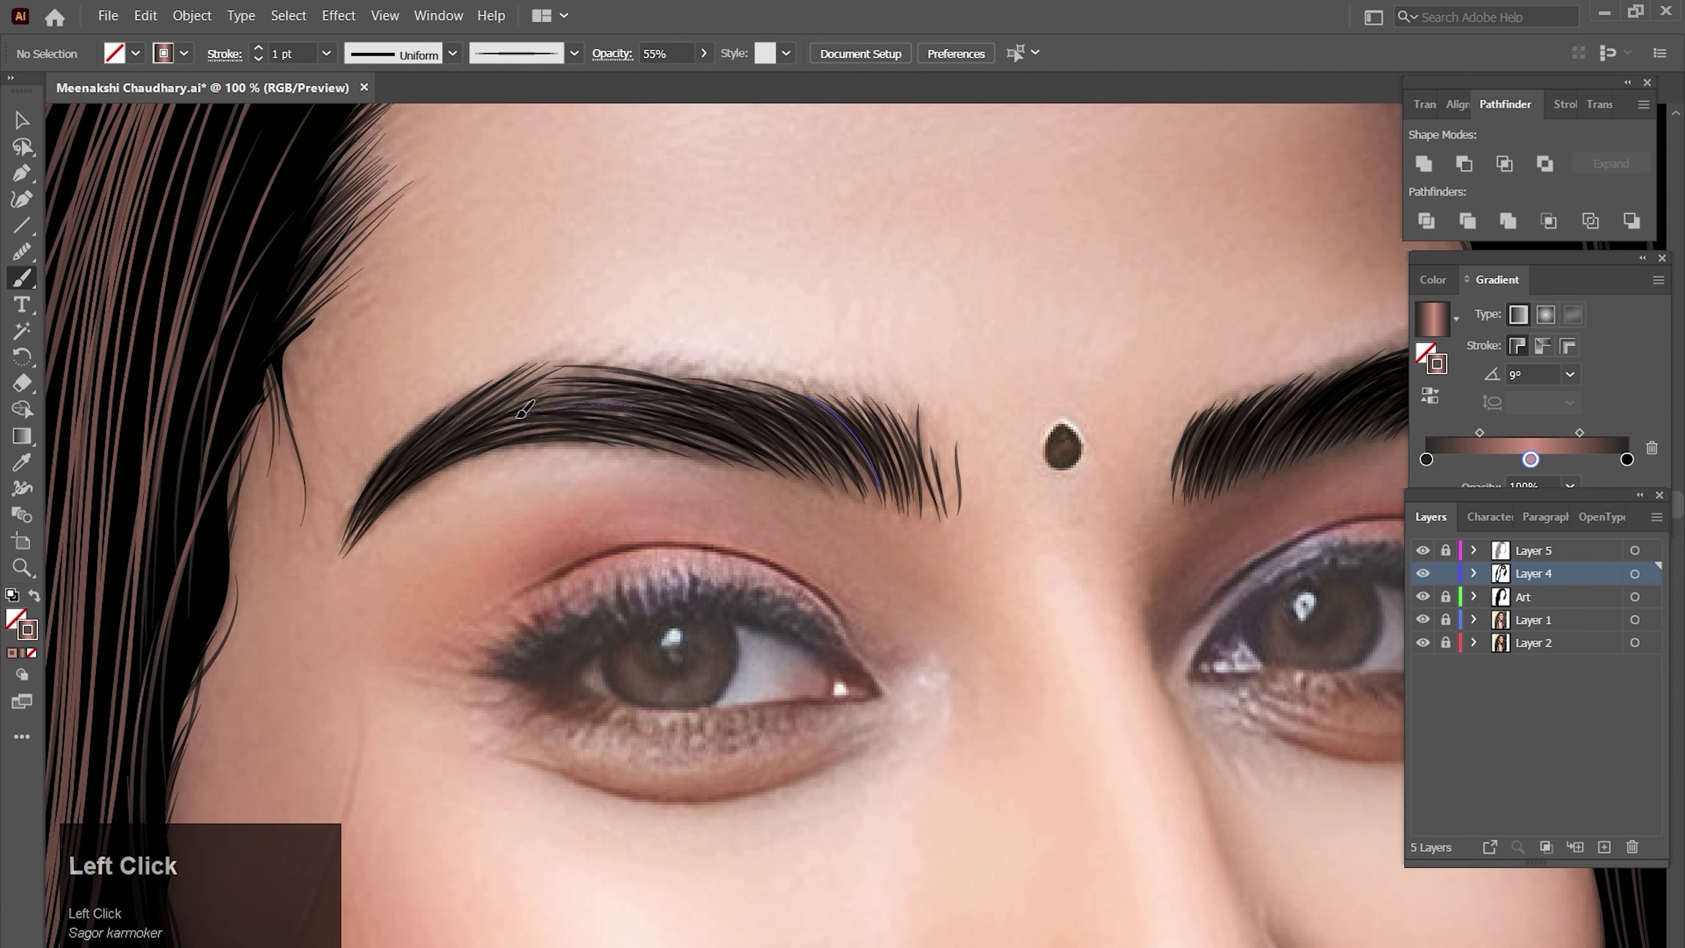
{"action": "left_click_drag", "start_coordinate": [624, 411], "coordinate": [478, 425]}
{"action": "mouse_move", "coordinate": [630, 378]}
{"action": "left_mouse_down"}
{"action": "mouse_move", "coordinate": [488, 375]}
{"action": "mouse_move", "coordinate": [502, 417]}
{"action": "left_mouse_up"}
{"action": "left_click_drag", "start_coordinate": [614, 363], "coordinate": [464, 441]}
{"action": "left_click_drag", "start_coordinate": [546, 372], "coordinate": [355, 524]}
{"action": "left_click_drag", "start_coordinate": [434, 450], "coordinate": [374, 517]}
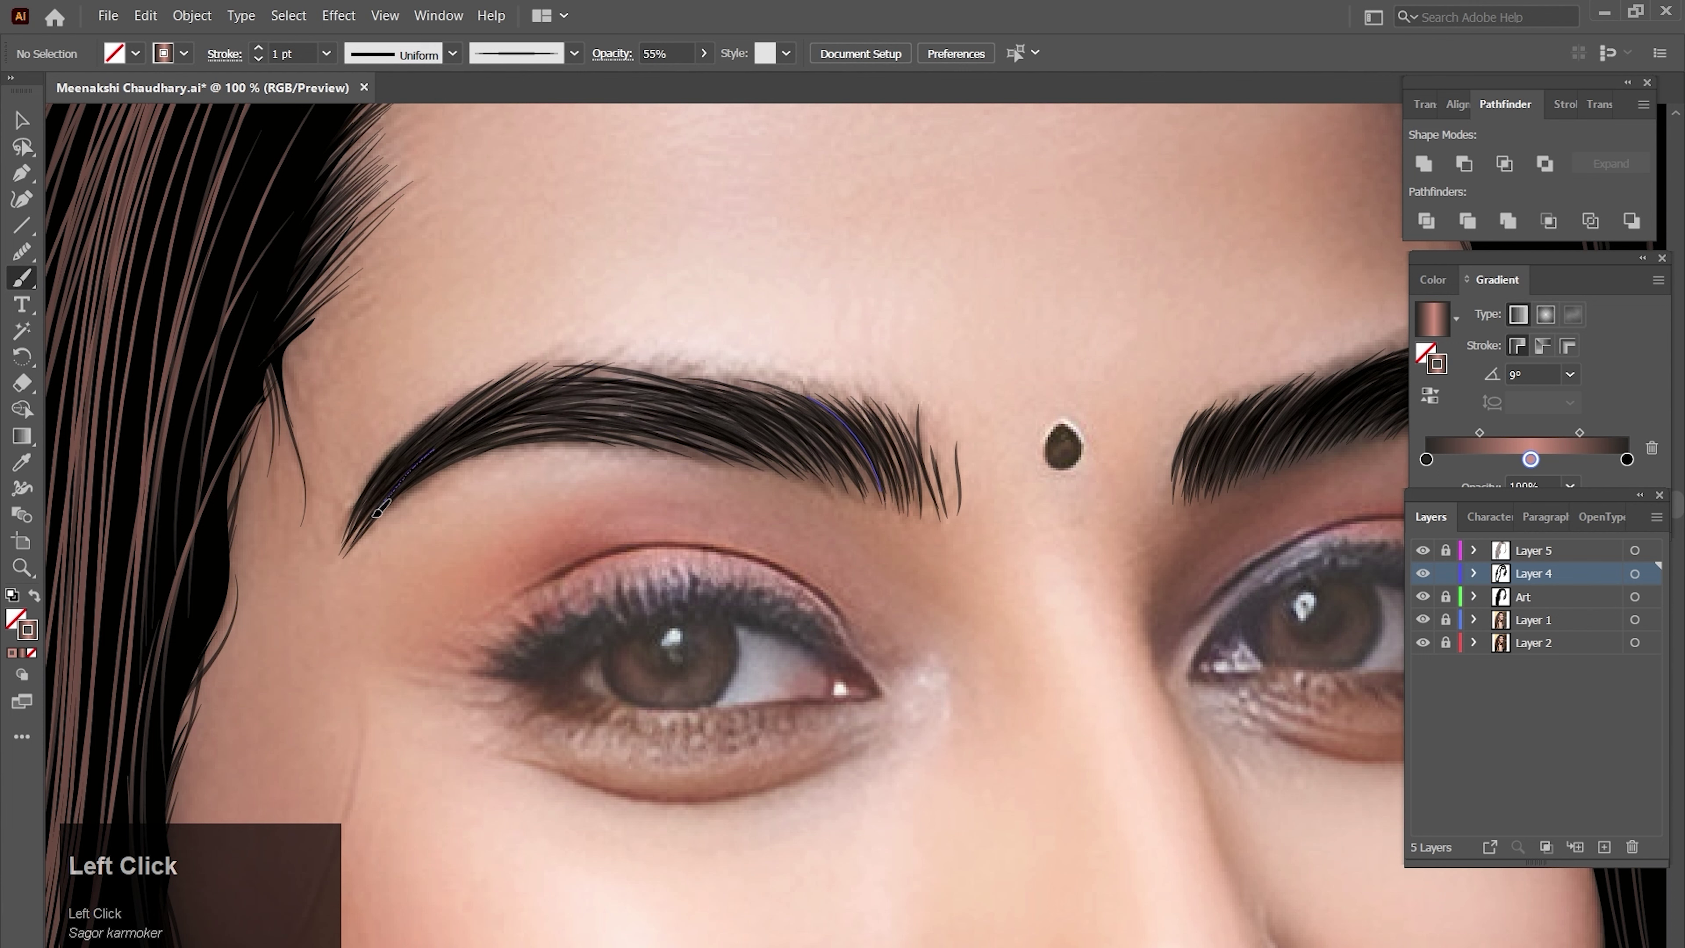
{"action": "left_click_drag", "start_coordinate": [543, 377], "coordinate": [469, 426]}
{"action": "left_click_drag", "start_coordinate": [622, 379], "coordinate": [491, 428]}
{"action": "left_click_drag", "start_coordinate": [679, 435], "coordinate": [491, 424]}
{"action": "mouse_move", "coordinate": [709, 408]}
{"action": "left_mouse_down"}
{"action": "mouse_move", "coordinate": [540, 430]}
{"action": "mouse_move", "coordinate": [604, 369]}
{"action": "left_mouse_up"}
{"action": "mouse_move", "coordinate": [755, 401]}
{"action": "left_mouse_down"}
{"action": "mouse_move", "coordinate": [649, 373]}
{"action": "mouse_move", "coordinate": [683, 383]}
{"action": "mouse_move", "coordinate": [515, 372]}
{"action": "left_mouse_up"}
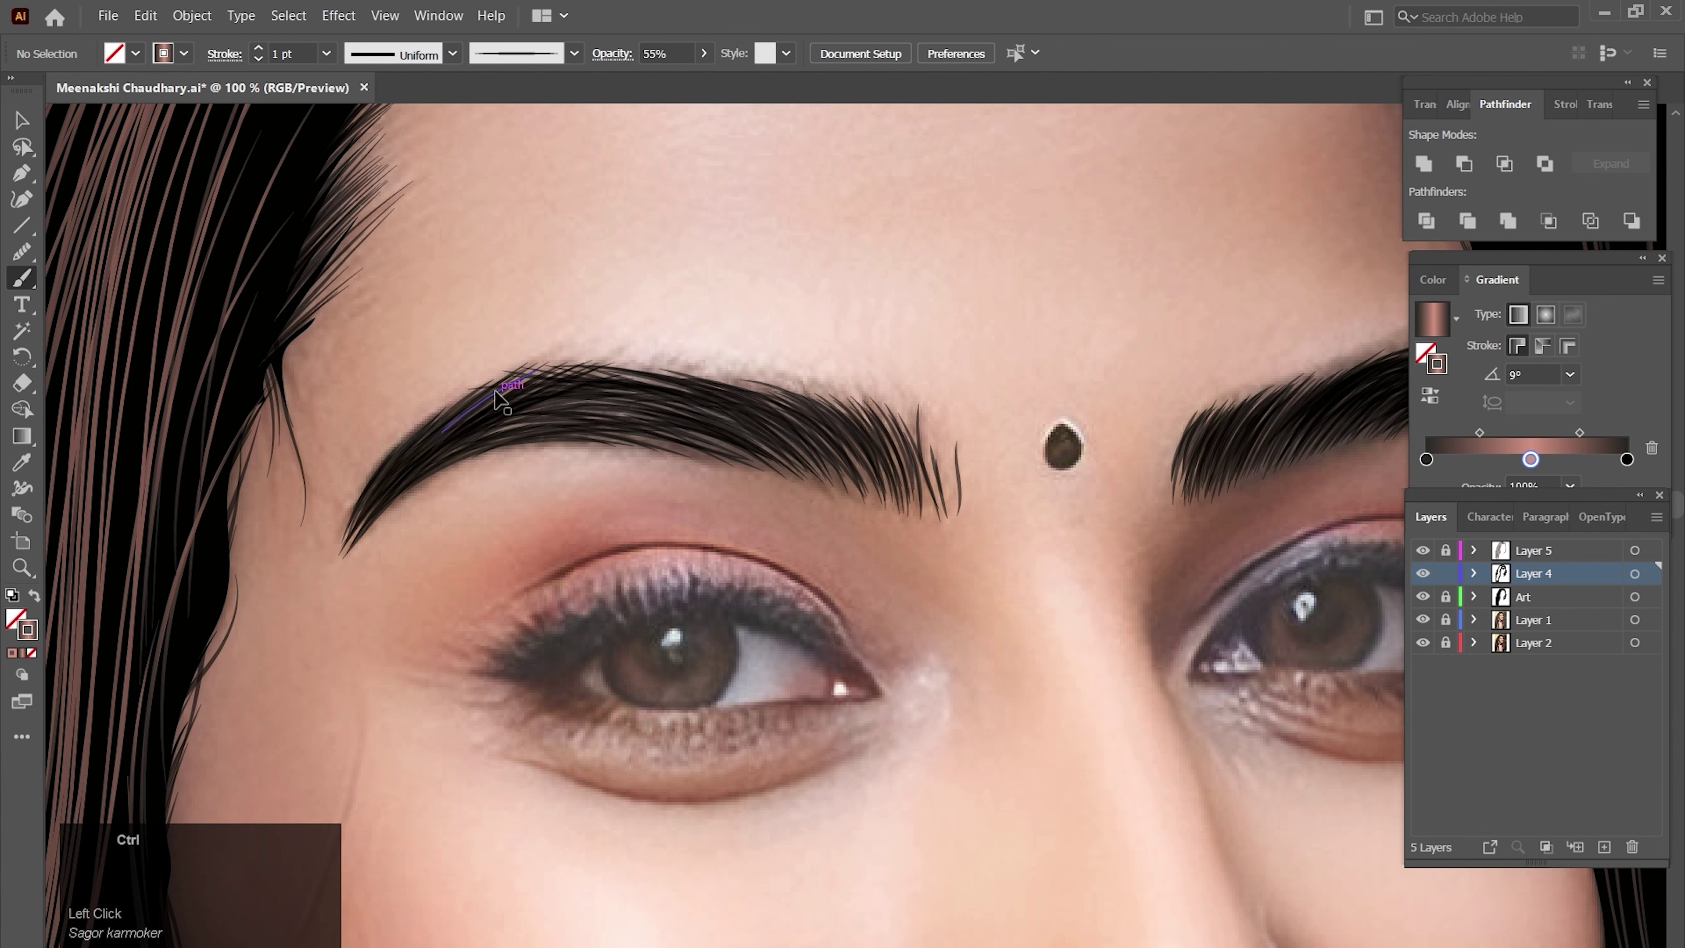
- Examine both painted eyebrows against the reference photo with Layer 1 shown and hidden
{"action": "key", "text": "ctrl+0"}
{"action": "left_click", "coordinate": [1423, 620]}
{"action": "left_click", "coordinate": [1423, 621]}
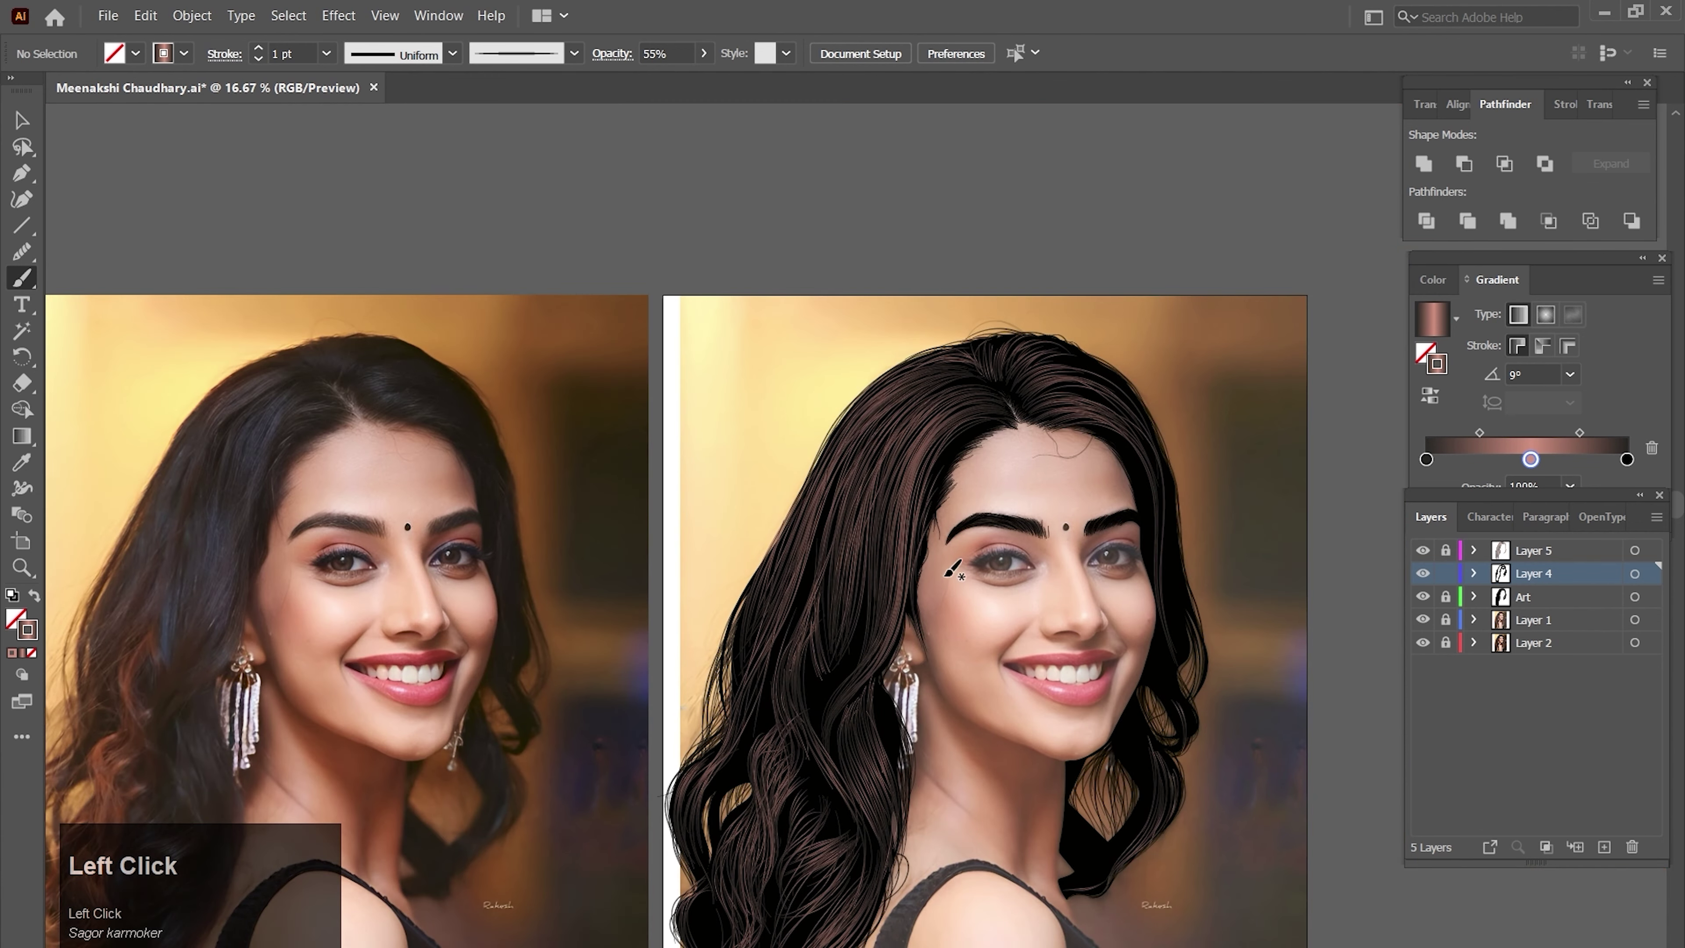
{"action": "left_click_drag", "start_coordinate": [952, 564], "coordinate": [880, 500]}
{"action": "scroll", "coordinate": [905, 411], "scroll_direction": "down", "scroll_amount": 1}
{"action": "left_click", "coordinate": [1423, 621]}
{"action": "left_click_drag", "start_coordinate": [1020, 739], "coordinate": [1057, 705]}
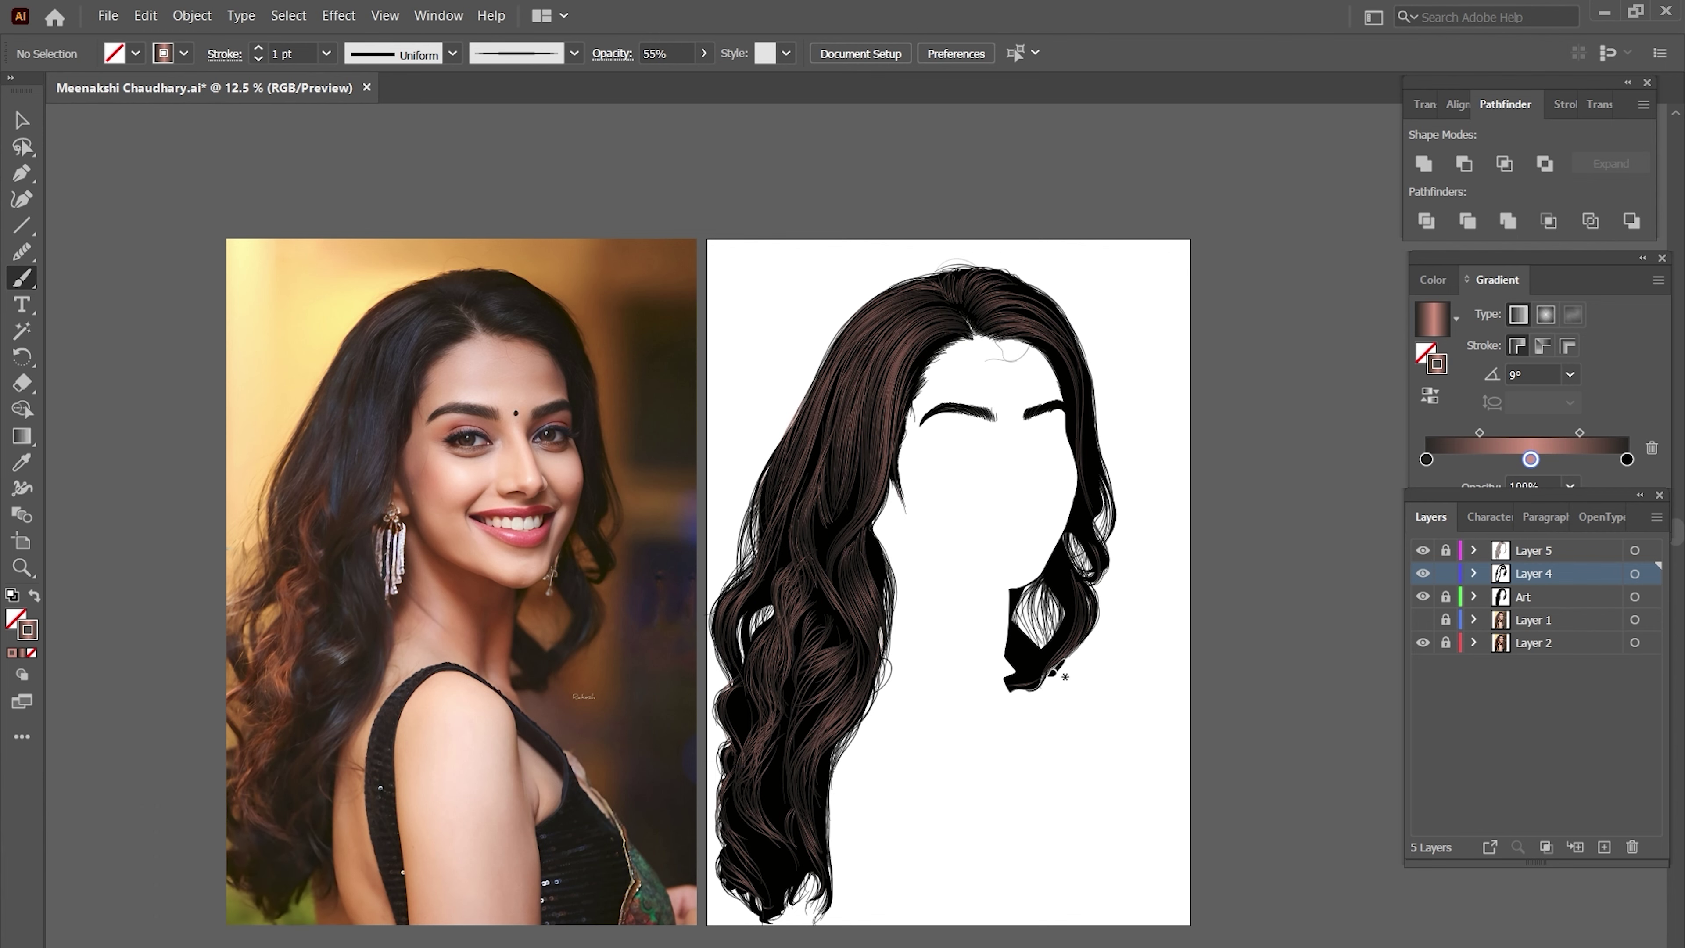
{"action": "left_click", "coordinate": [963, 469], "text": "ctrl"}
{"action": "left_click", "coordinate": [963, 469], "text": "ctrl"}
{"action": "left_click_drag", "start_coordinate": [801, 628], "coordinate": [869, 561]}
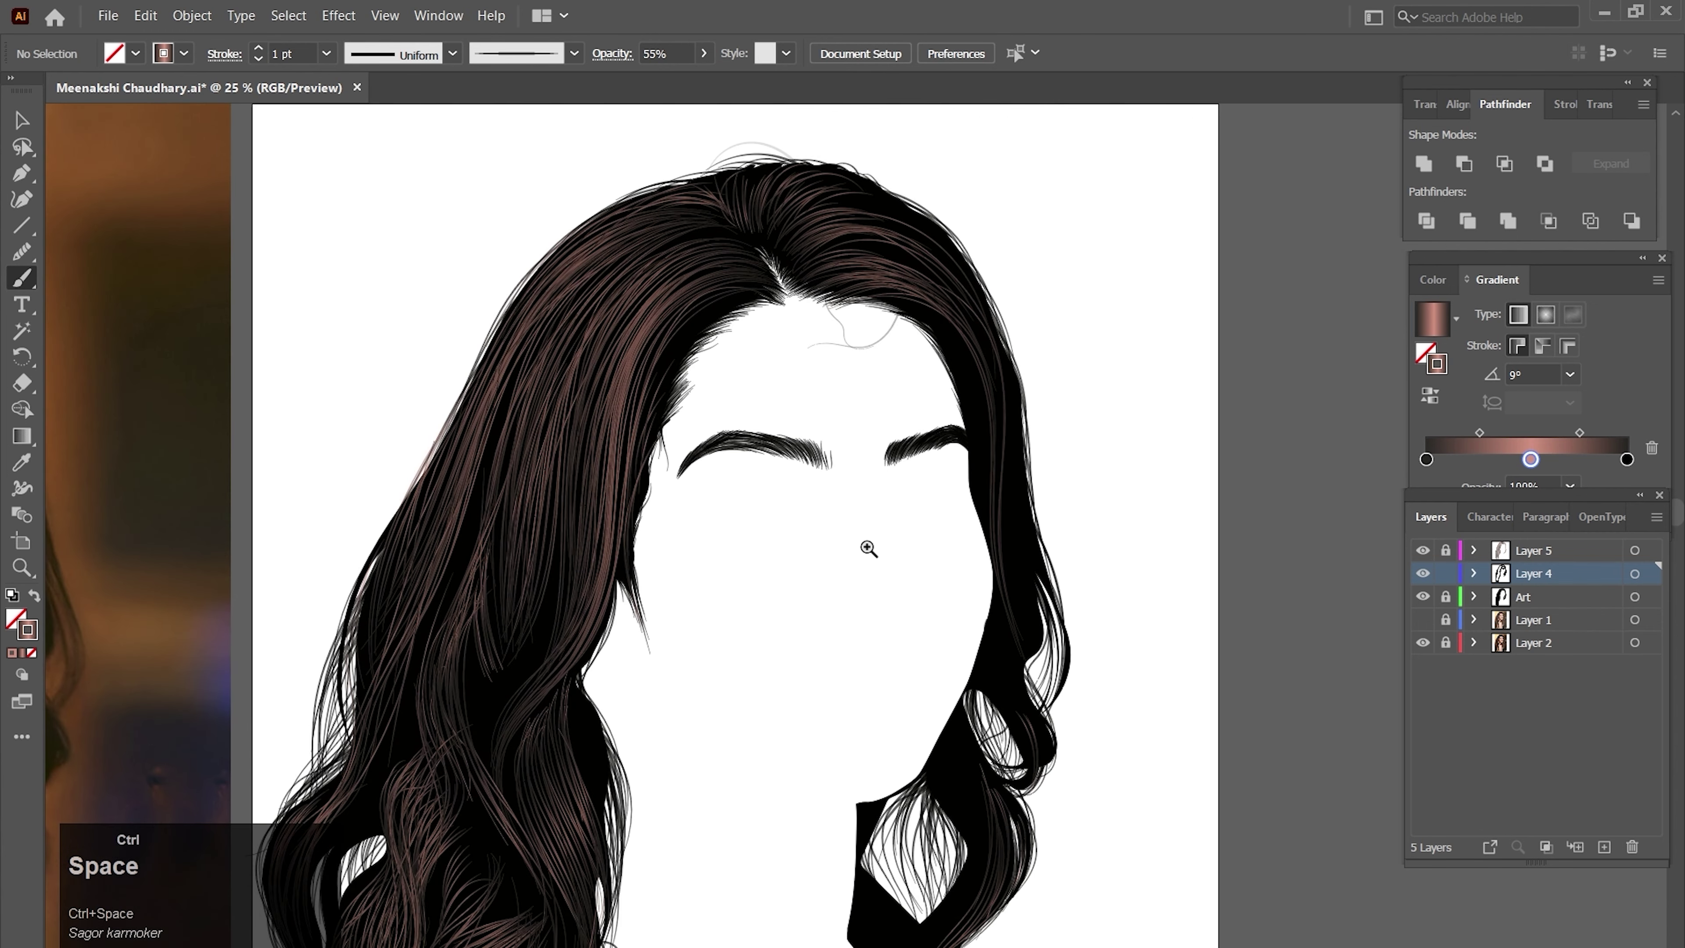
{"action": "left_click", "coordinate": [869, 548], "text": "ctrl"}
{"action": "left_click_drag", "start_coordinate": [648, 435], "coordinate": [693, 444]}
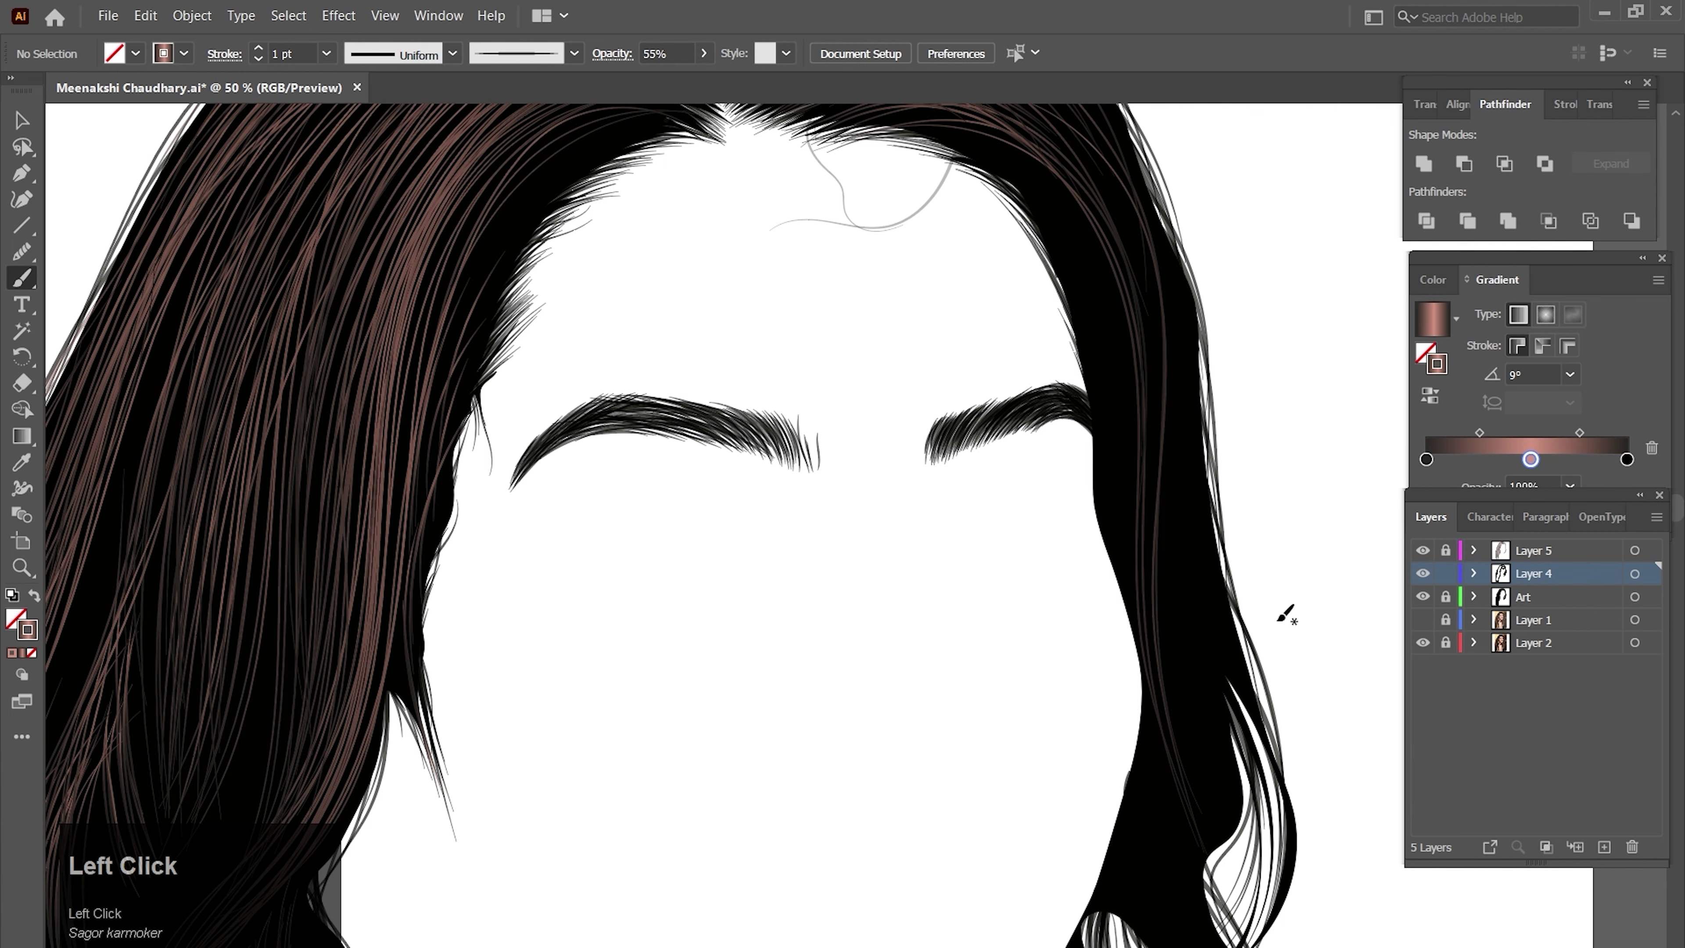
- Add a new layer directly above the Art layer and show Layer 1 again
{"action": "left_click", "coordinate": [1553, 600]}
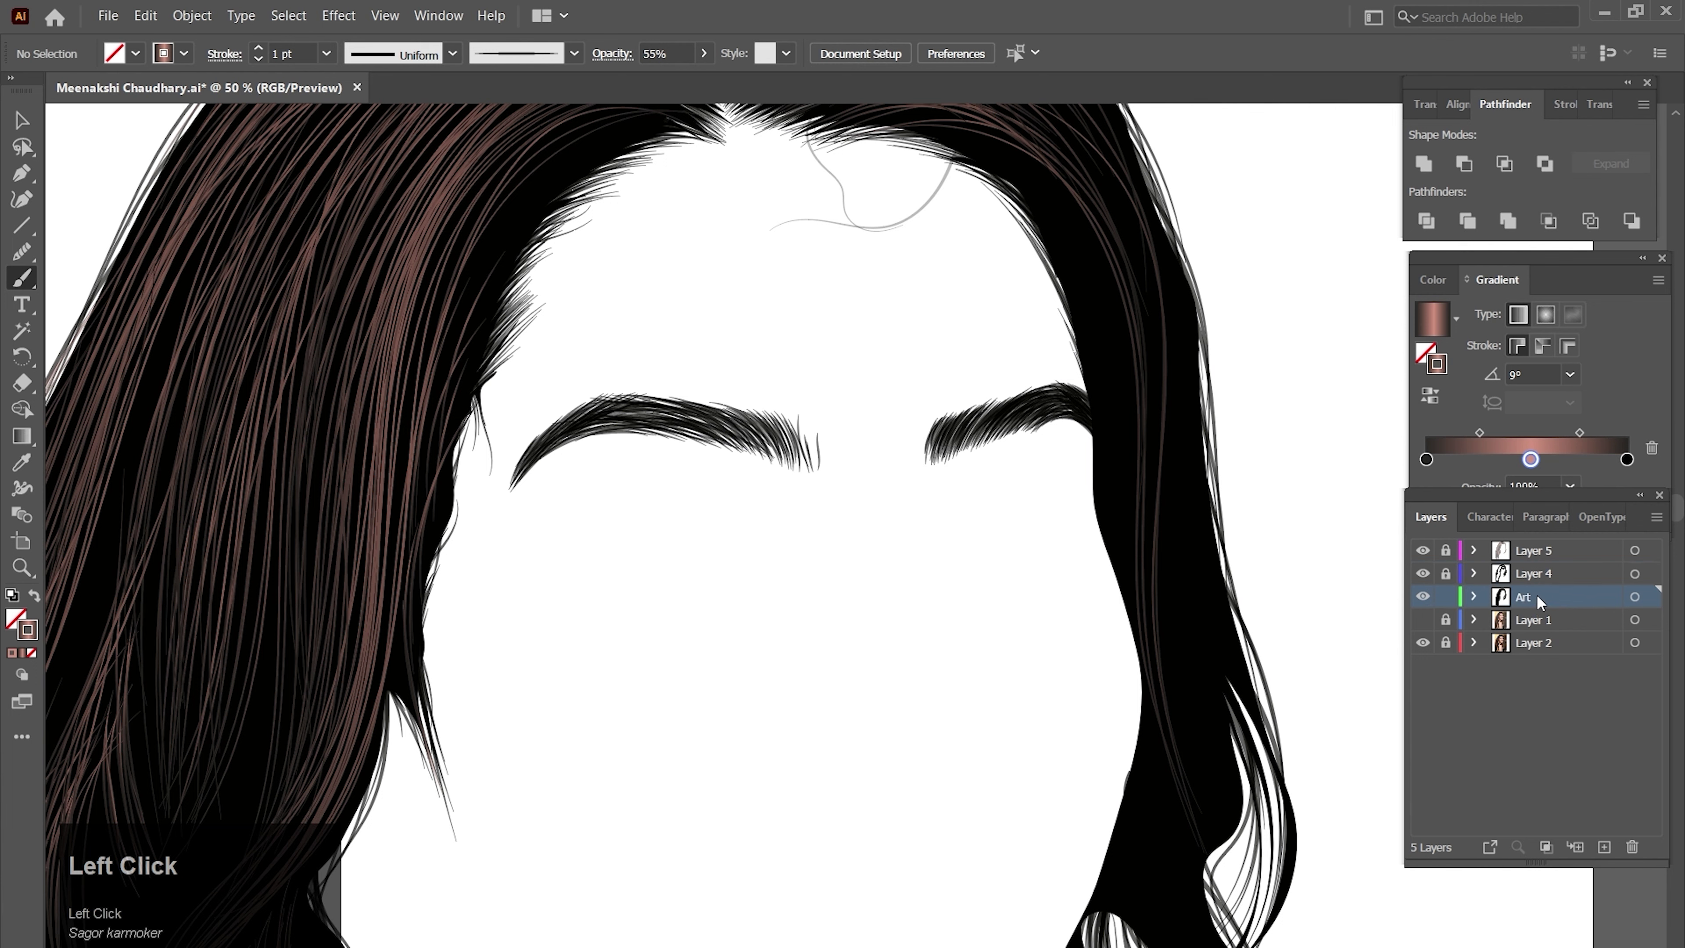
{"action": "left_click", "coordinate": [1604, 847]}
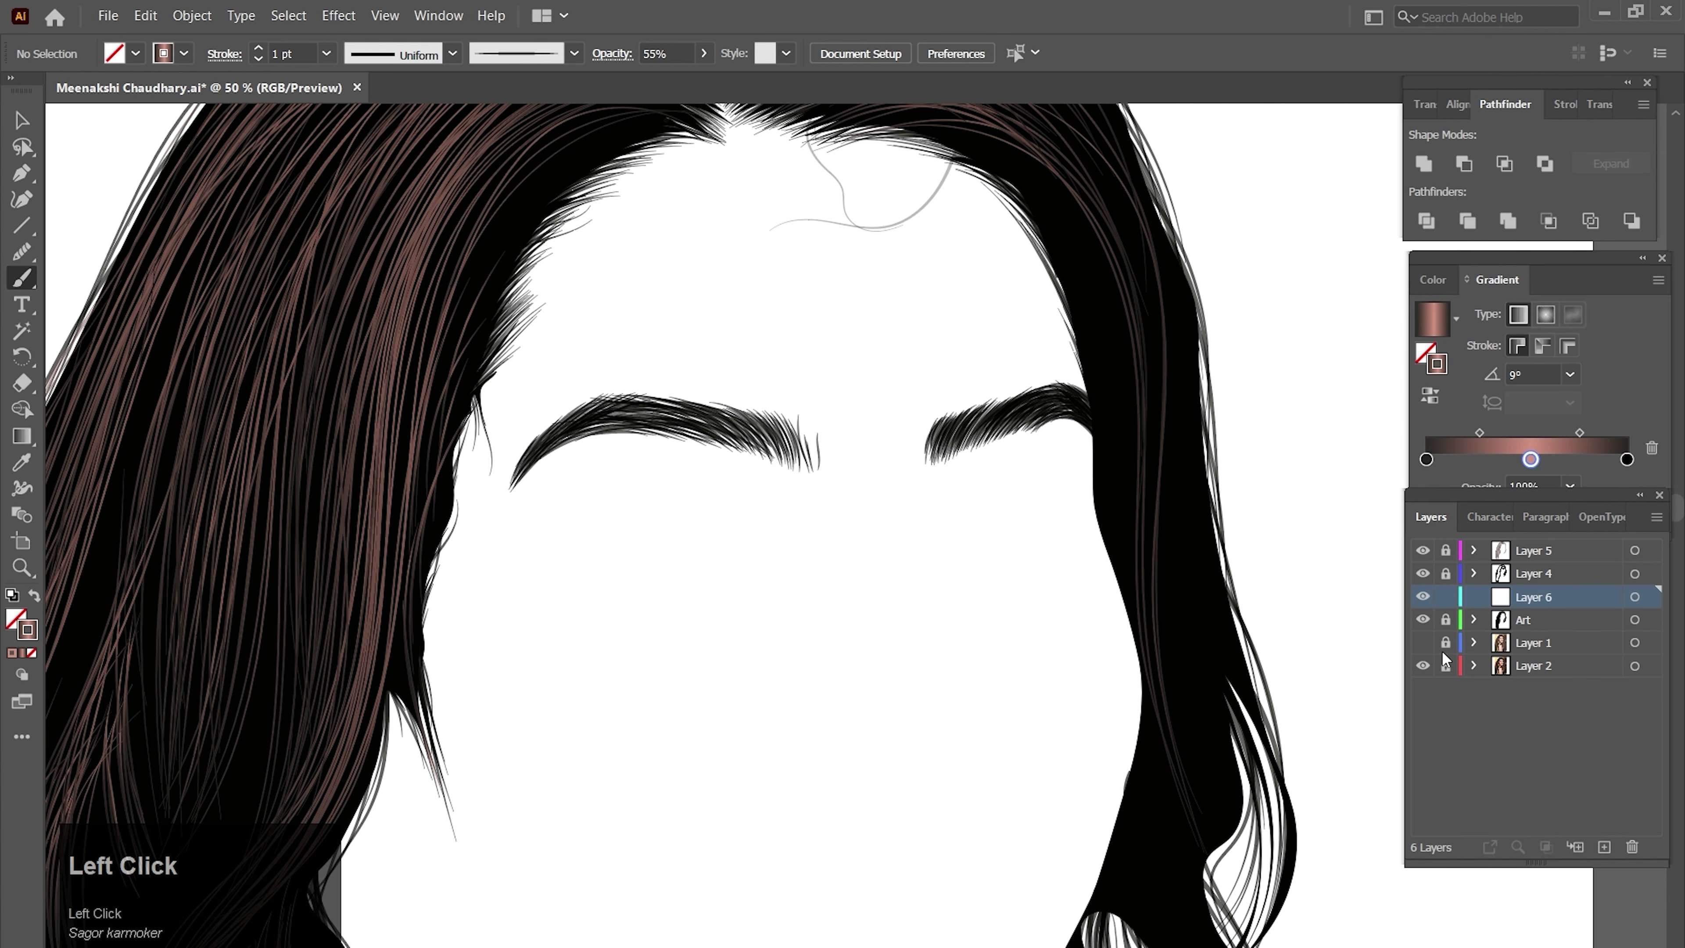
{"action": "left_click", "coordinate": [1423, 643]}
- Trace the woman's left eye on Layer 6 with the Pencil tool, including jagged upper lashes, leaving the eye white and inner corner open
{"action": "key", "text": "ctrl+space"}
{"action": "left_click", "coordinate": [995, 558], "text": "ctrl"}
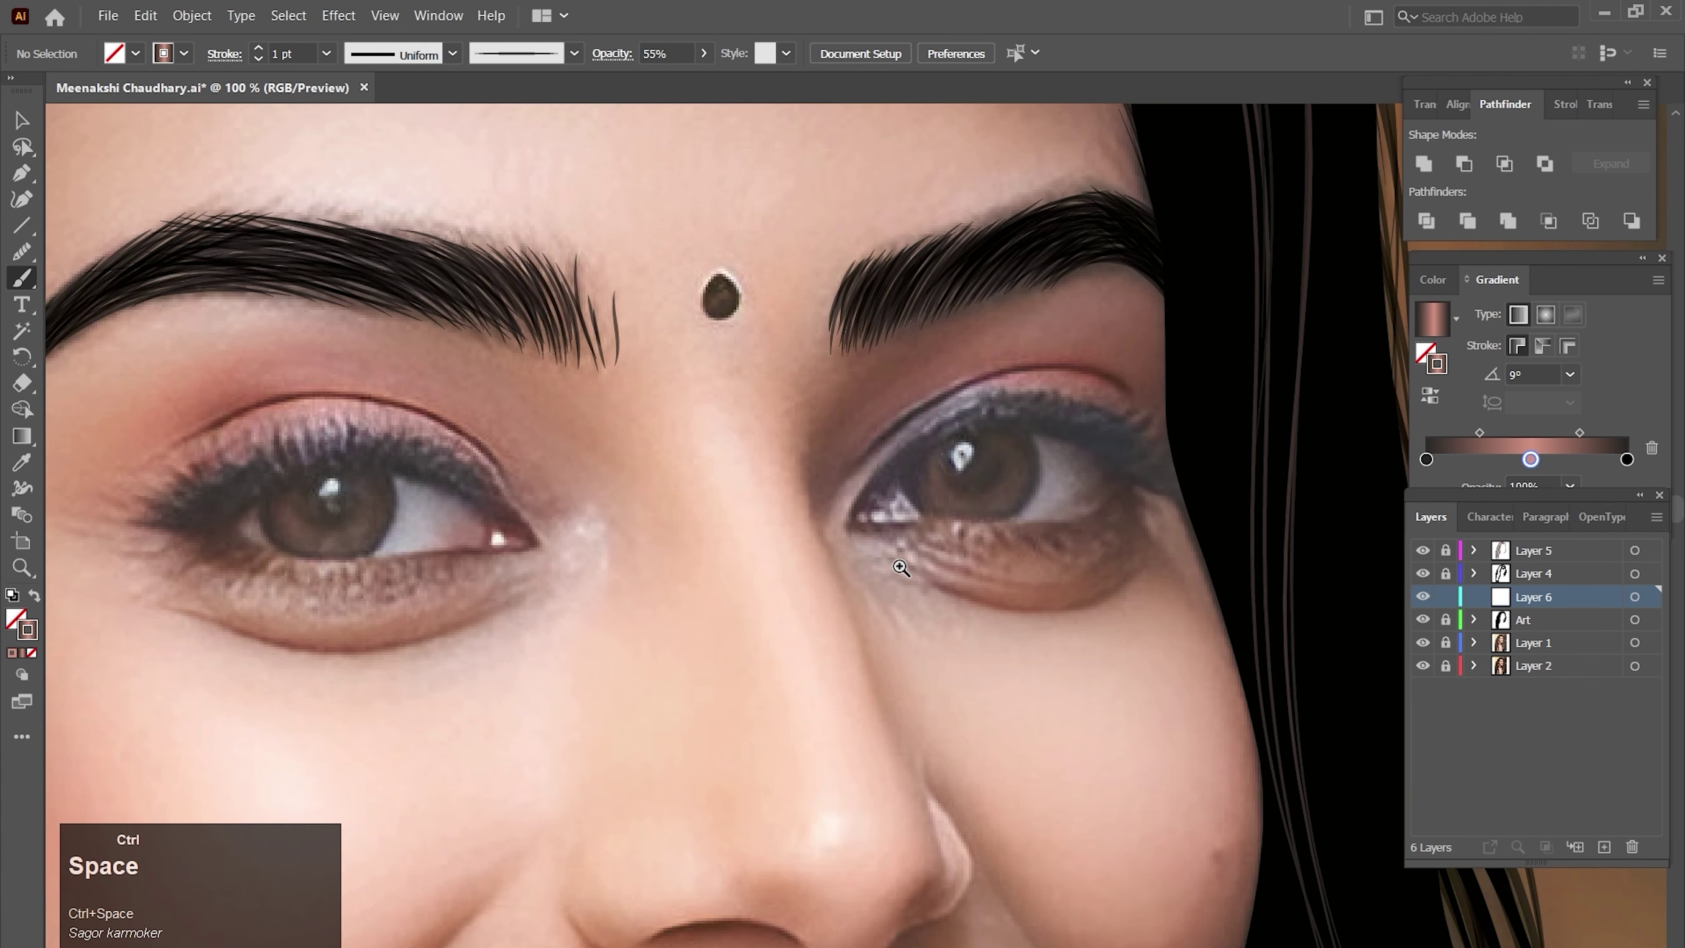
{"action": "left_click", "coordinate": [913, 513], "text": "ctrl"}
{"action": "left_click_drag", "start_coordinate": [873, 431], "coordinate": [736, 468]}
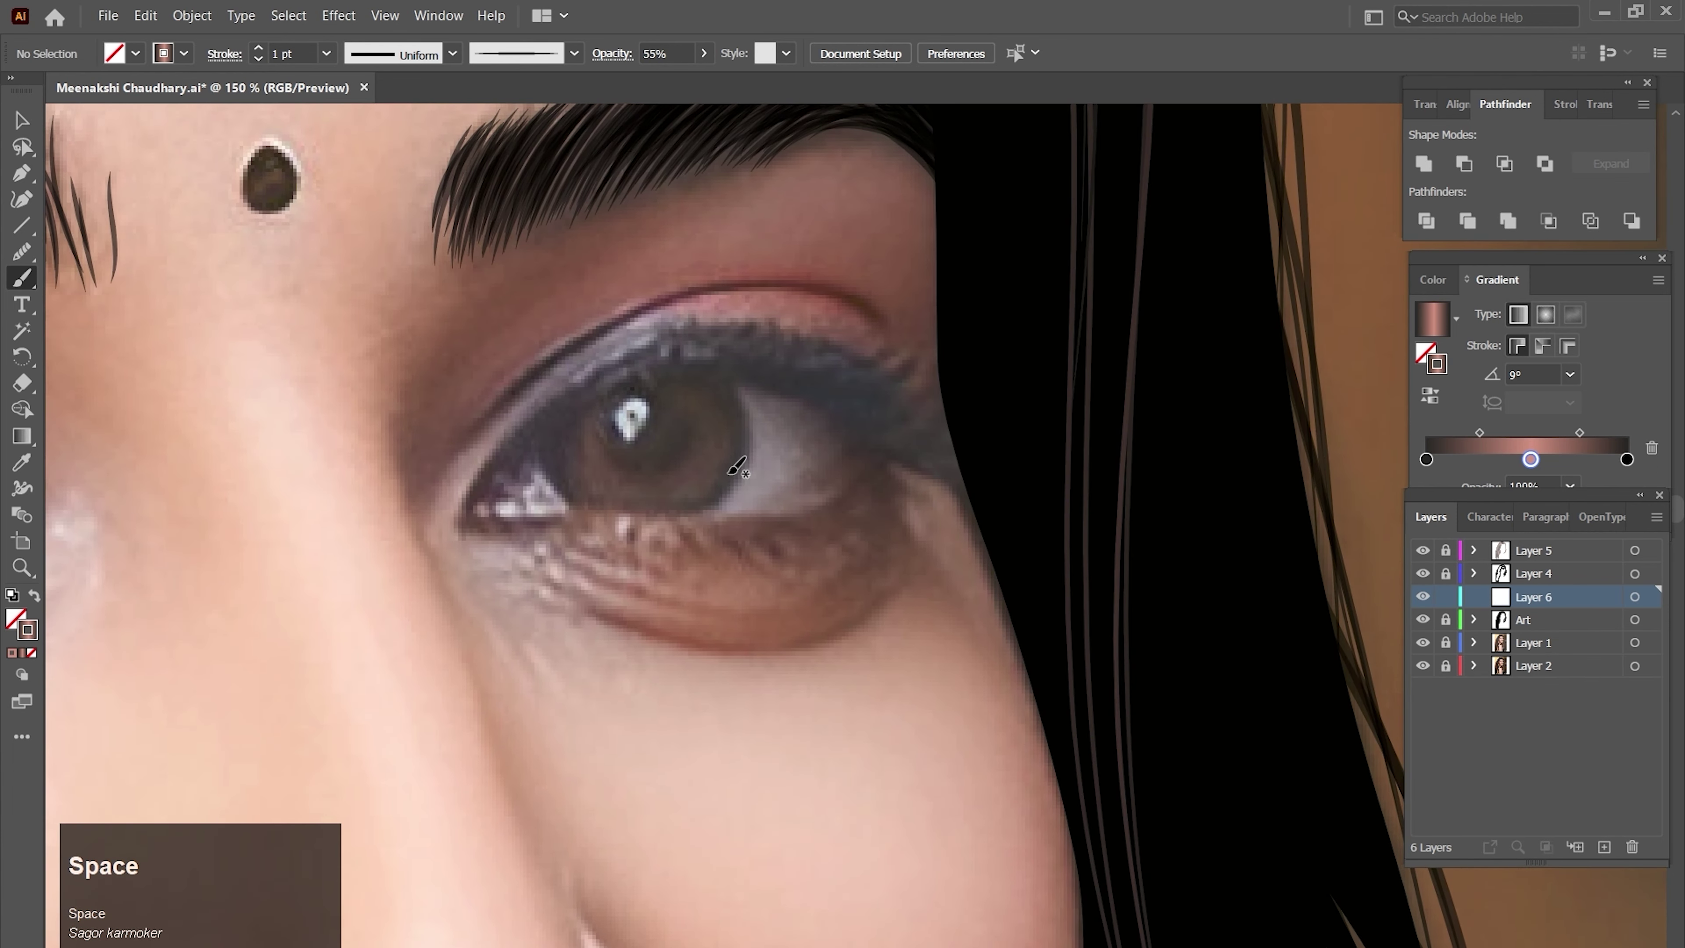
{"action": "key", "text": "n"}
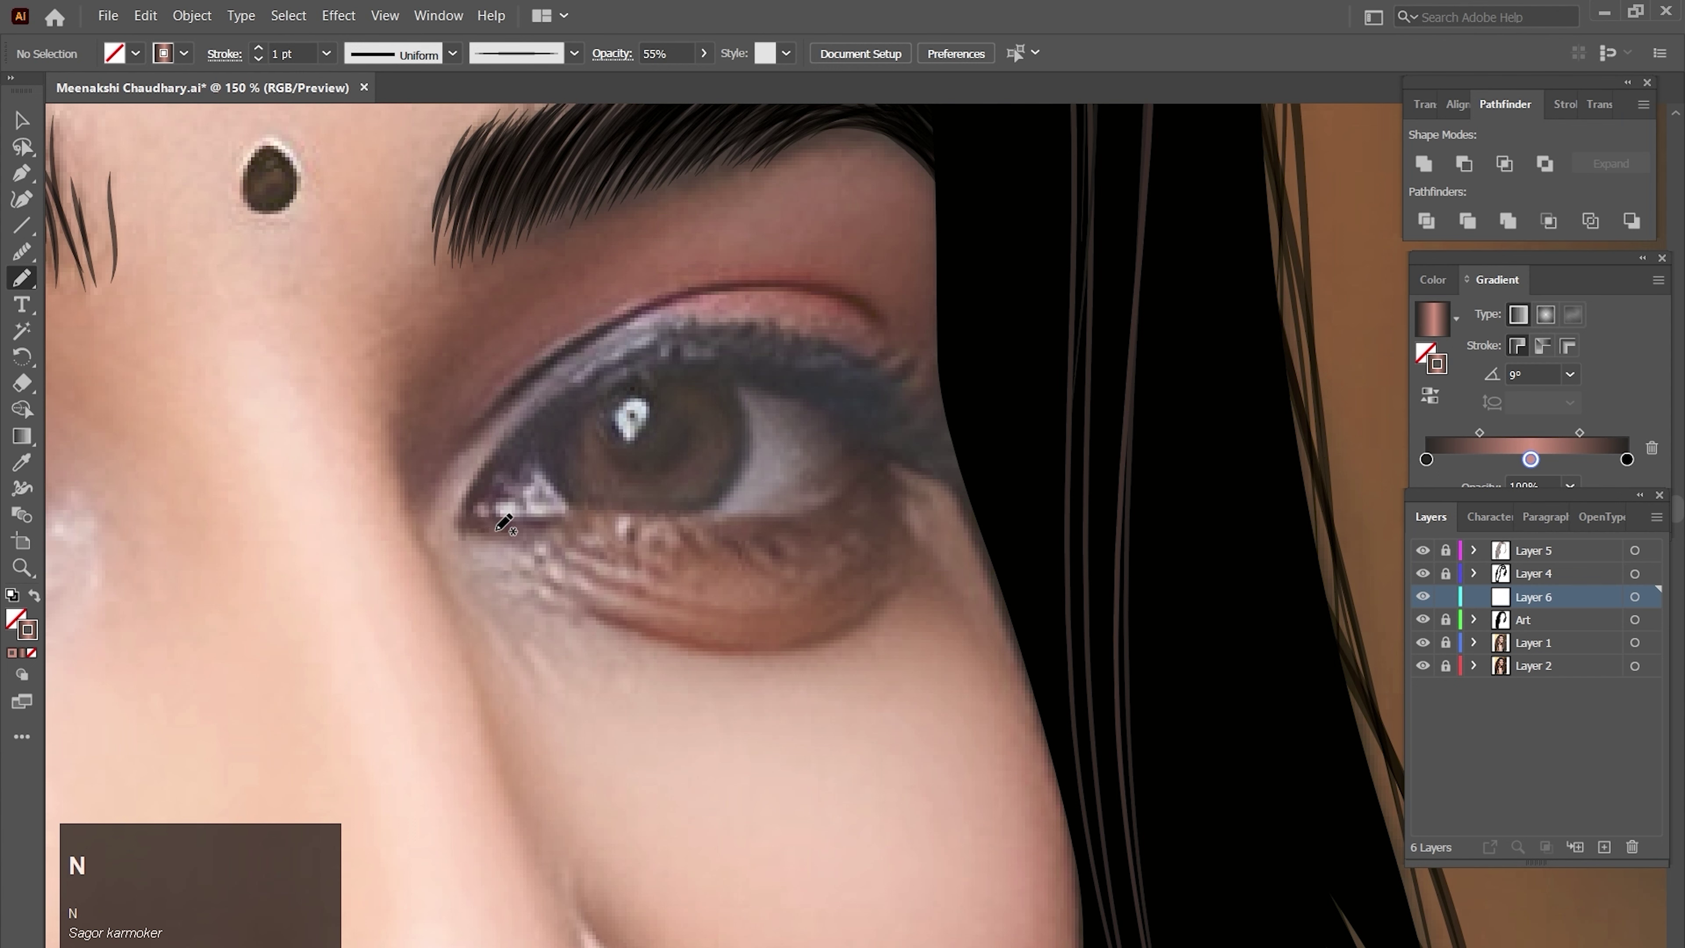
{"action": "left_click_drag", "start_coordinate": [498, 529], "coordinate": [458, 513]}
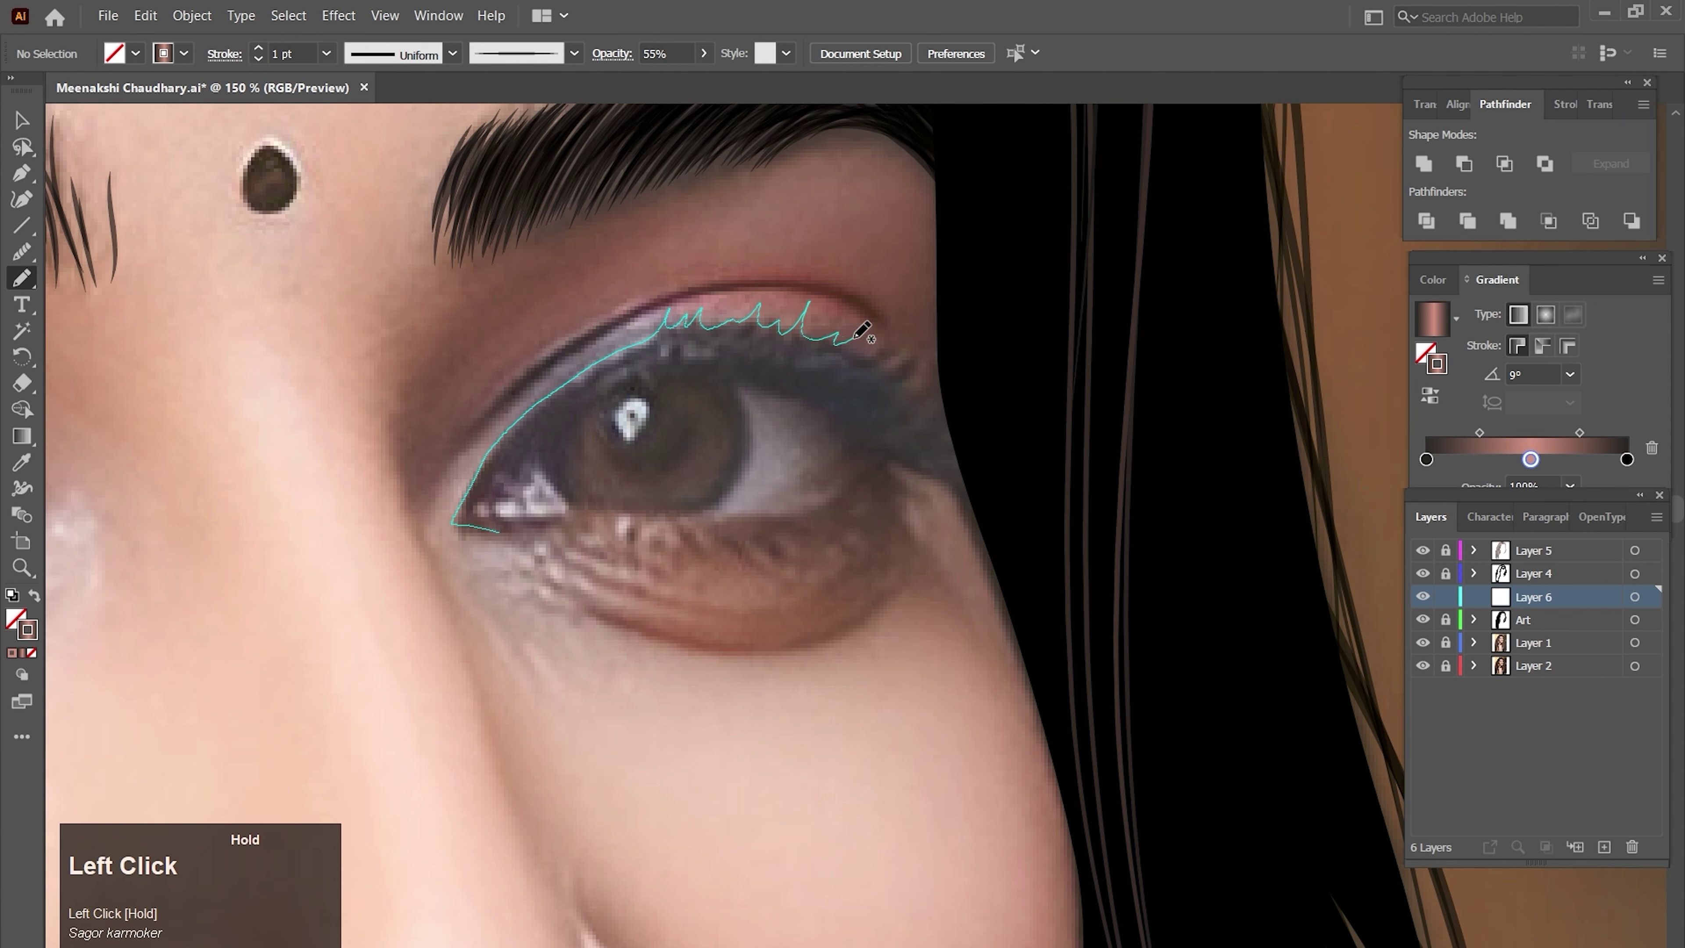
{"action": "left_click_drag", "start_coordinate": [946, 369], "coordinate": [1015, 519]}
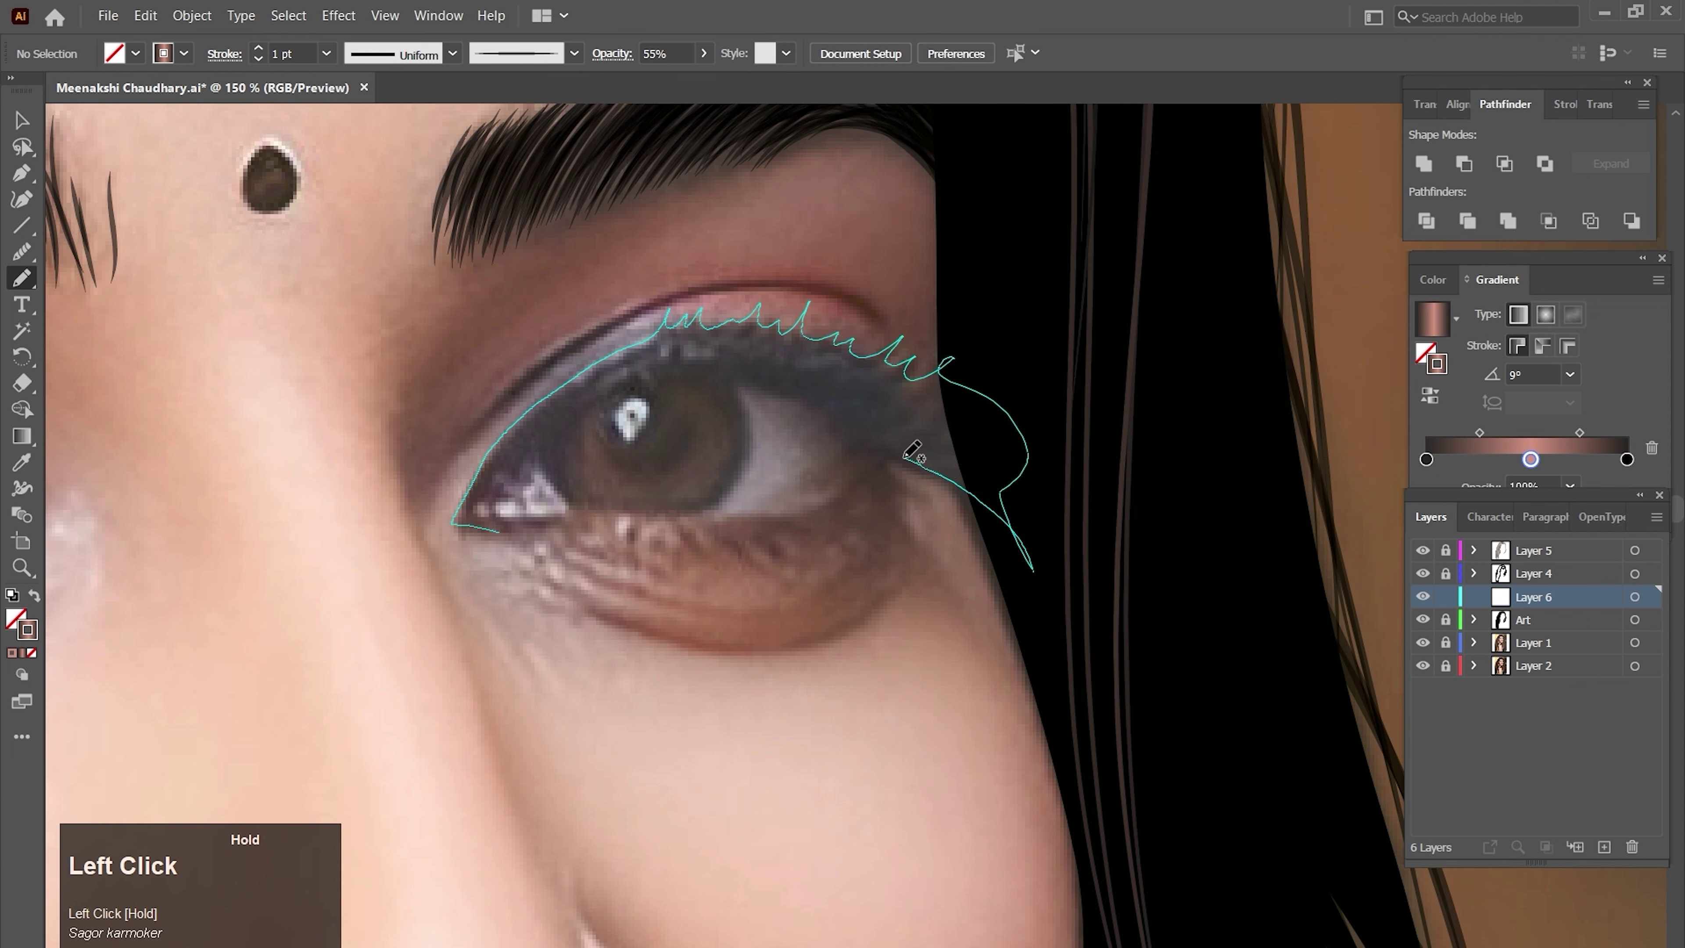
{"action": "left_click_drag", "start_coordinate": [905, 457], "coordinate": [897, 455]}
{"action": "mouse_move", "coordinate": [877, 477]}
{"action": "left_mouse_down"}
{"action": "mouse_move", "coordinate": [757, 520]}
{"action": "mouse_move", "coordinate": [829, 493]}
{"action": "mouse_move", "coordinate": [846, 450]}
{"action": "mouse_move", "coordinate": [811, 413]}
{"action": "mouse_move", "coordinate": [742, 392]}
{"action": "mouse_move", "coordinate": [750, 456]}
{"action": "mouse_move", "coordinate": [717, 513]}
{"action": "mouse_move", "coordinate": [758, 519]}
{"action": "mouse_move", "coordinate": [597, 511]}
{"action": "mouse_move", "coordinate": [541, 471]}
{"action": "mouse_move", "coordinate": [478, 507]}
{"action": "mouse_move", "coordinate": [483, 524]}
{"action": "mouse_move", "coordinate": [594, 507]}
{"action": "mouse_move", "coordinate": [506, 524]}
{"action": "left_mouse_up"}
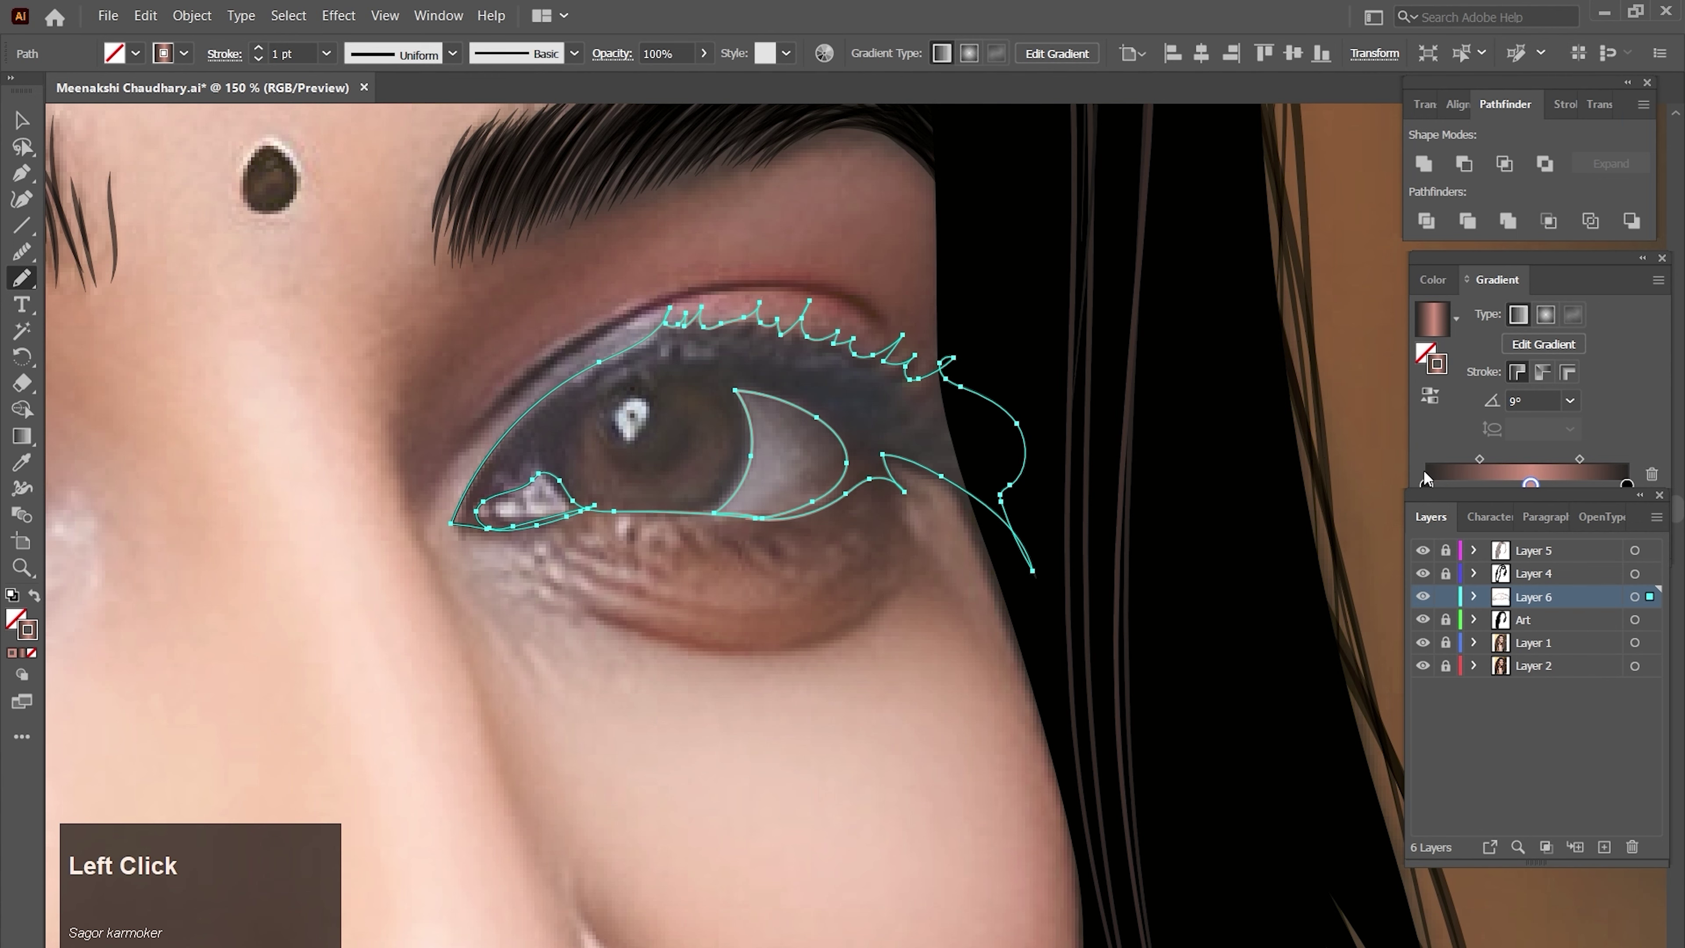
- Swap the traced eye shape's stroke and fill to make it a dark filled shape, and preview it with Layer 1 hidden
{"action": "left_click", "coordinate": [1434, 280]}
{"action": "left_click", "coordinate": [1437, 428]}
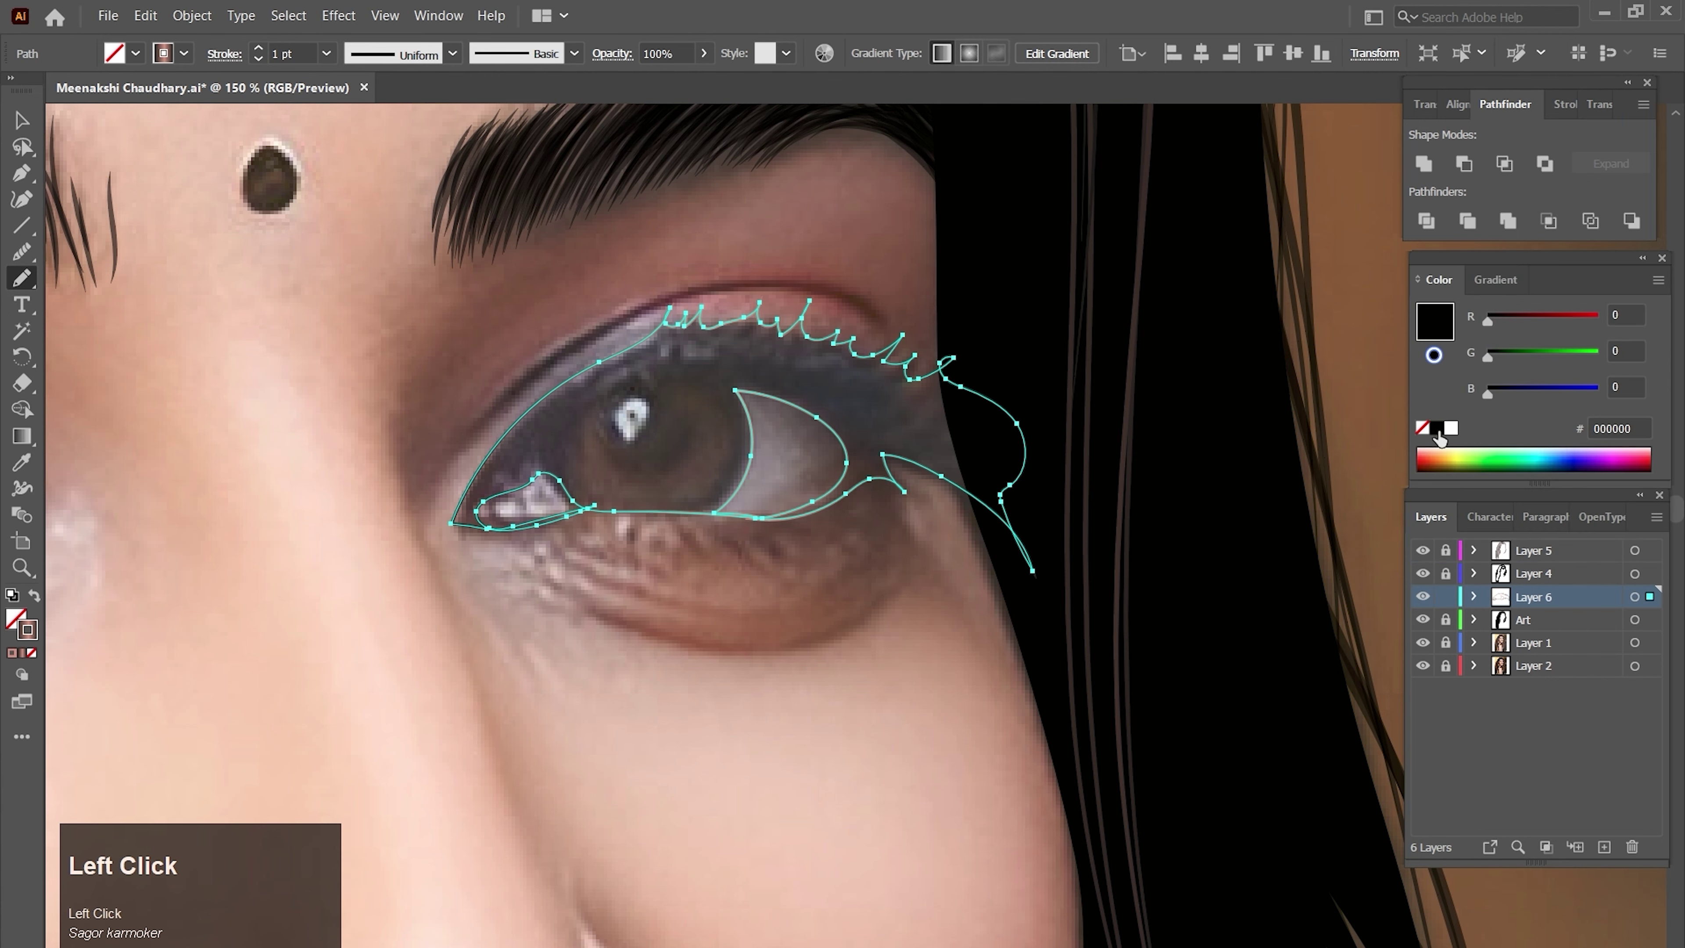
{"action": "left_click", "coordinate": [32, 599]}
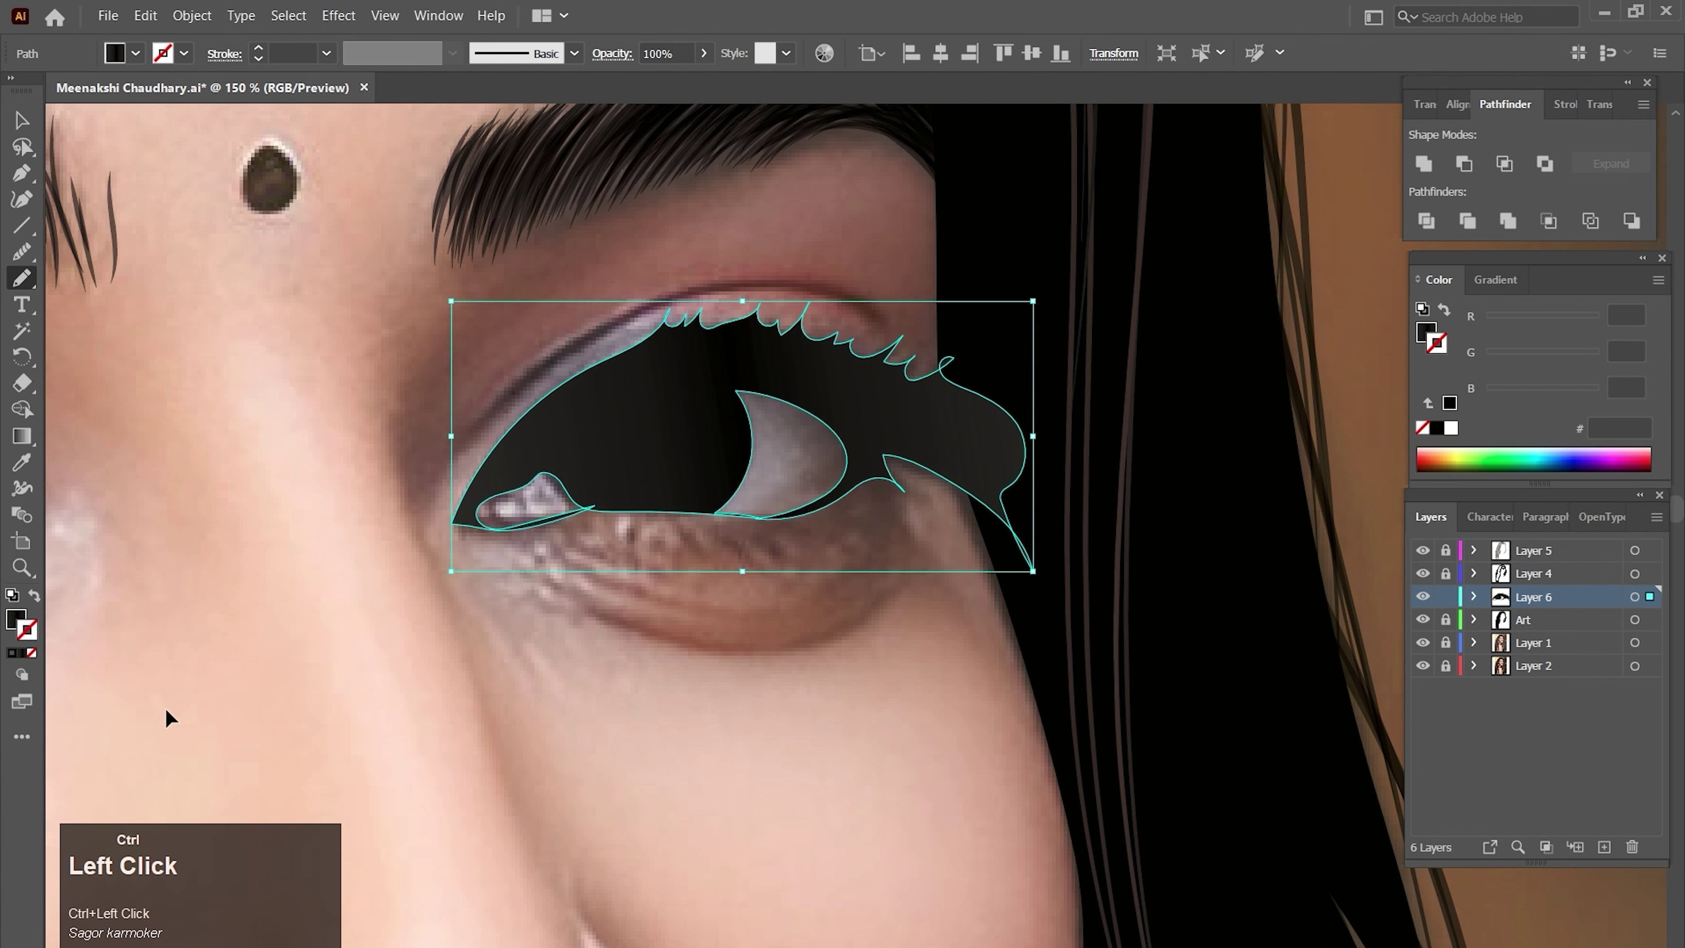
{"action": "left_click", "coordinate": [797, 669], "text": "ctrl"}
{"action": "left_click", "coordinate": [788, 596], "text": "ctrl+alt"}
{"action": "left_click", "coordinate": [787, 596], "text": "ctrl+alt"}
{"action": "left_click", "coordinate": [787, 596], "text": "ctrl+alt"}
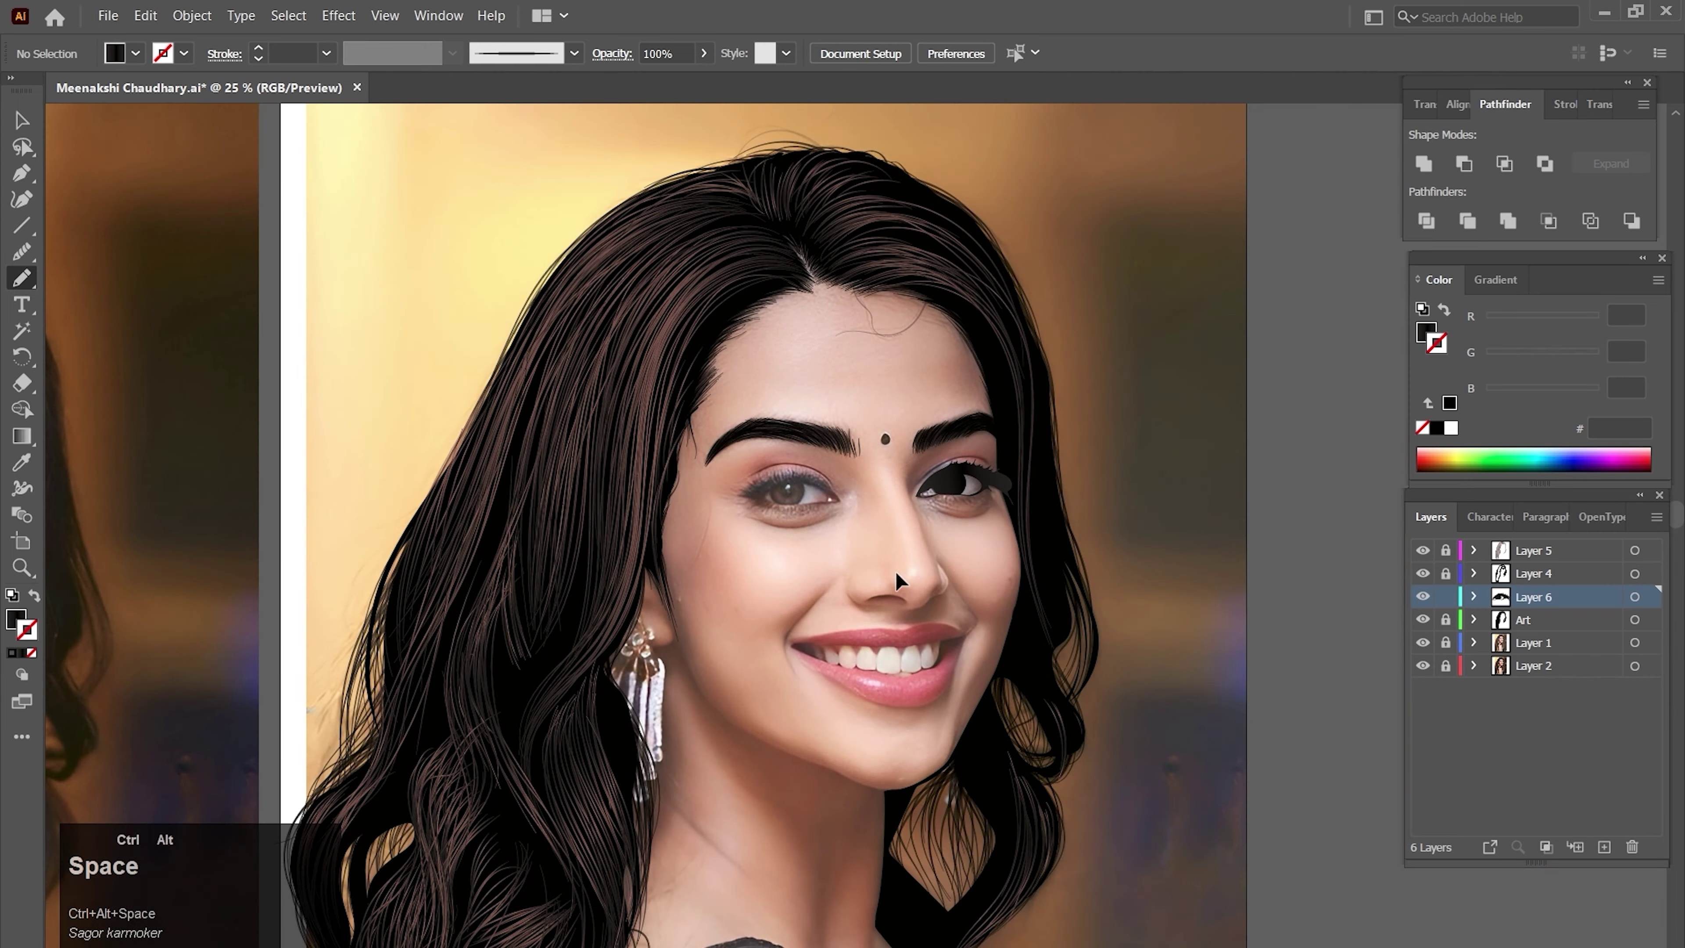
{"action": "left_click", "coordinate": [1423, 644]}
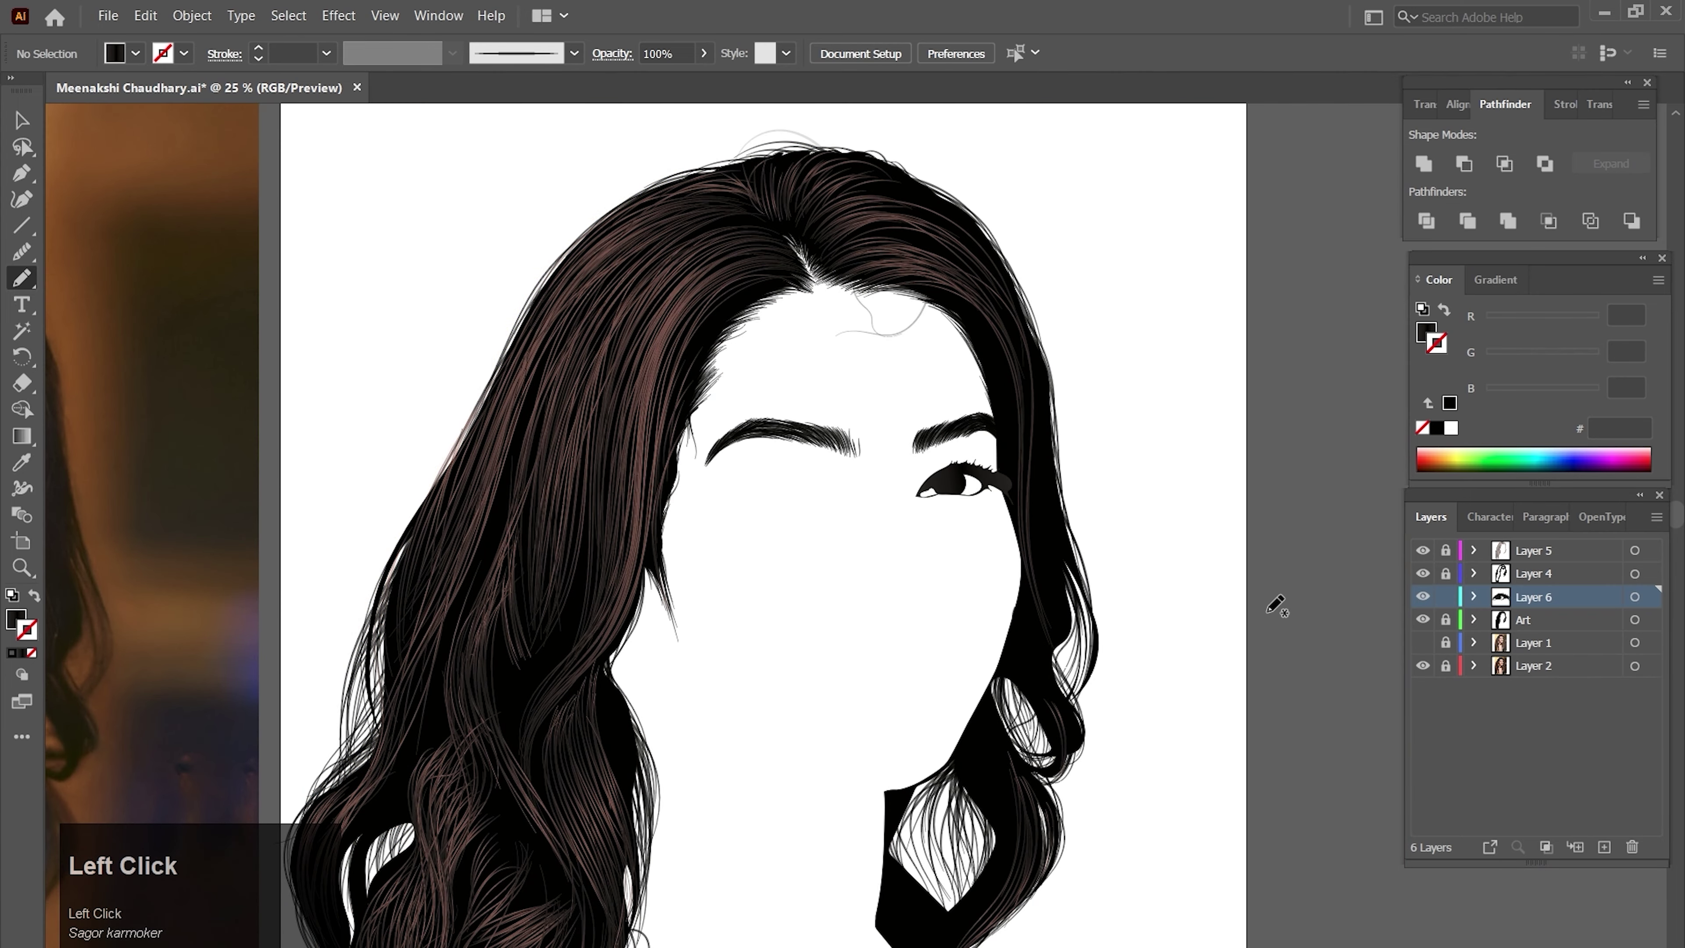
{"action": "left_click", "coordinate": [1423, 644]}
- Give the traced eye shape a solid black fill (000000) with no stroke
{"action": "left_click", "coordinate": [789, 508], "text": "ctrl"}
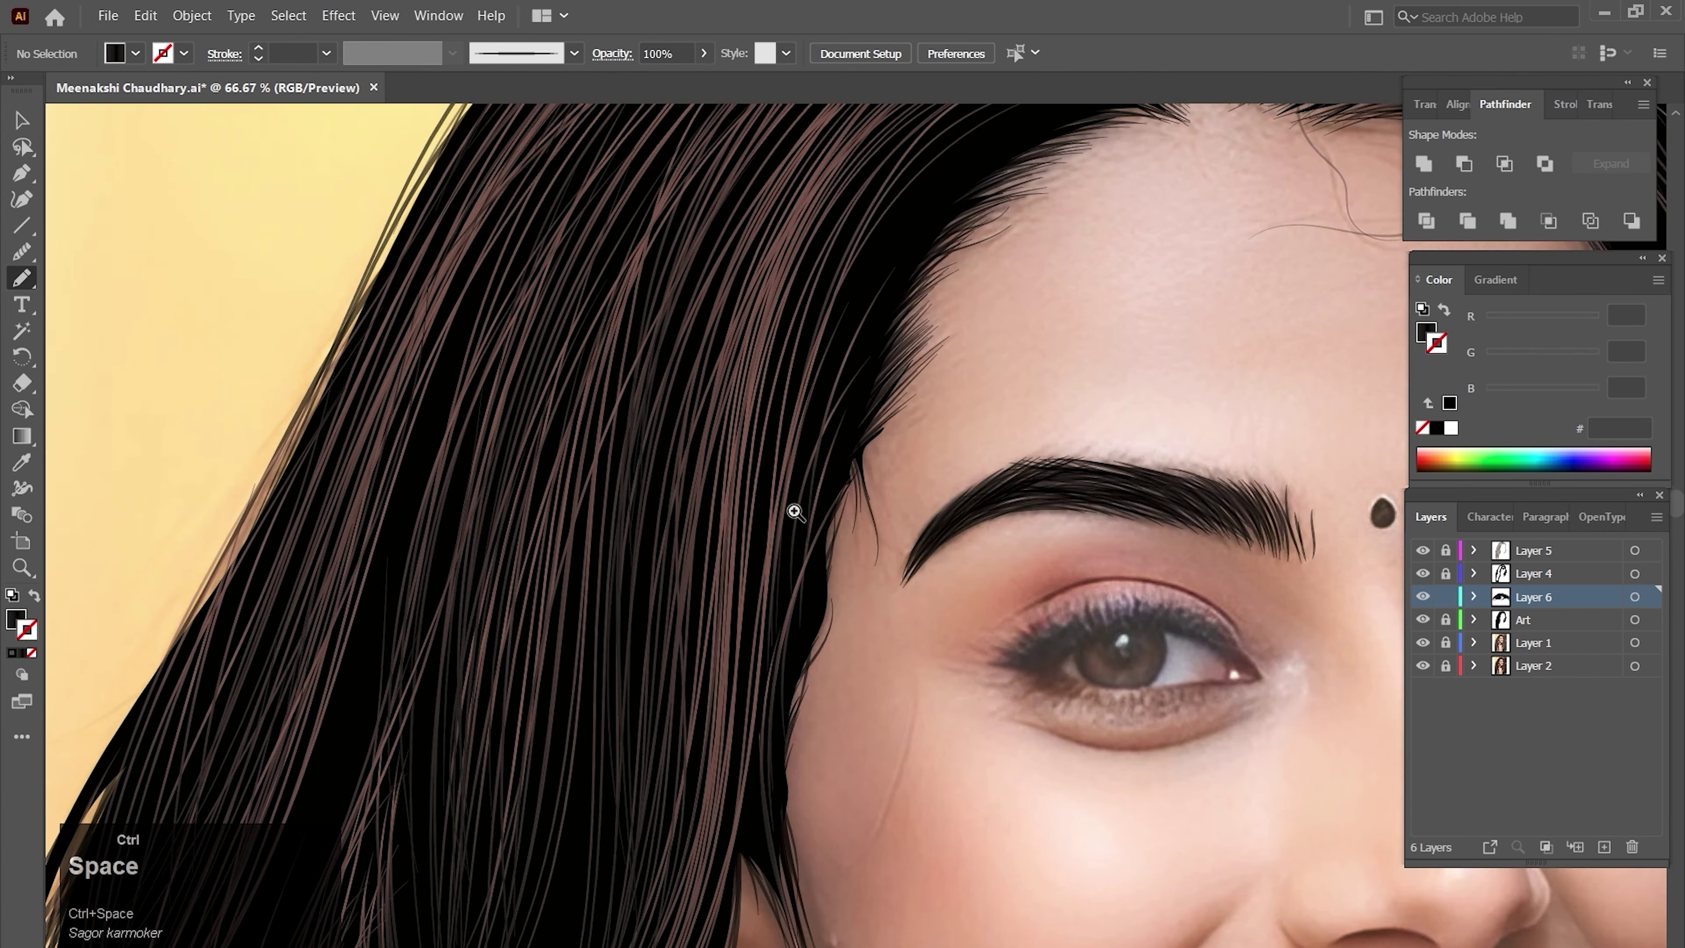
{"action": "left_click", "coordinate": [873, 538], "text": "ctrl"}
{"action": "left_click", "coordinate": [920, 551], "text": "ctrl"}
{"action": "left_click", "coordinate": [1009, 526], "text": "ctrl"}
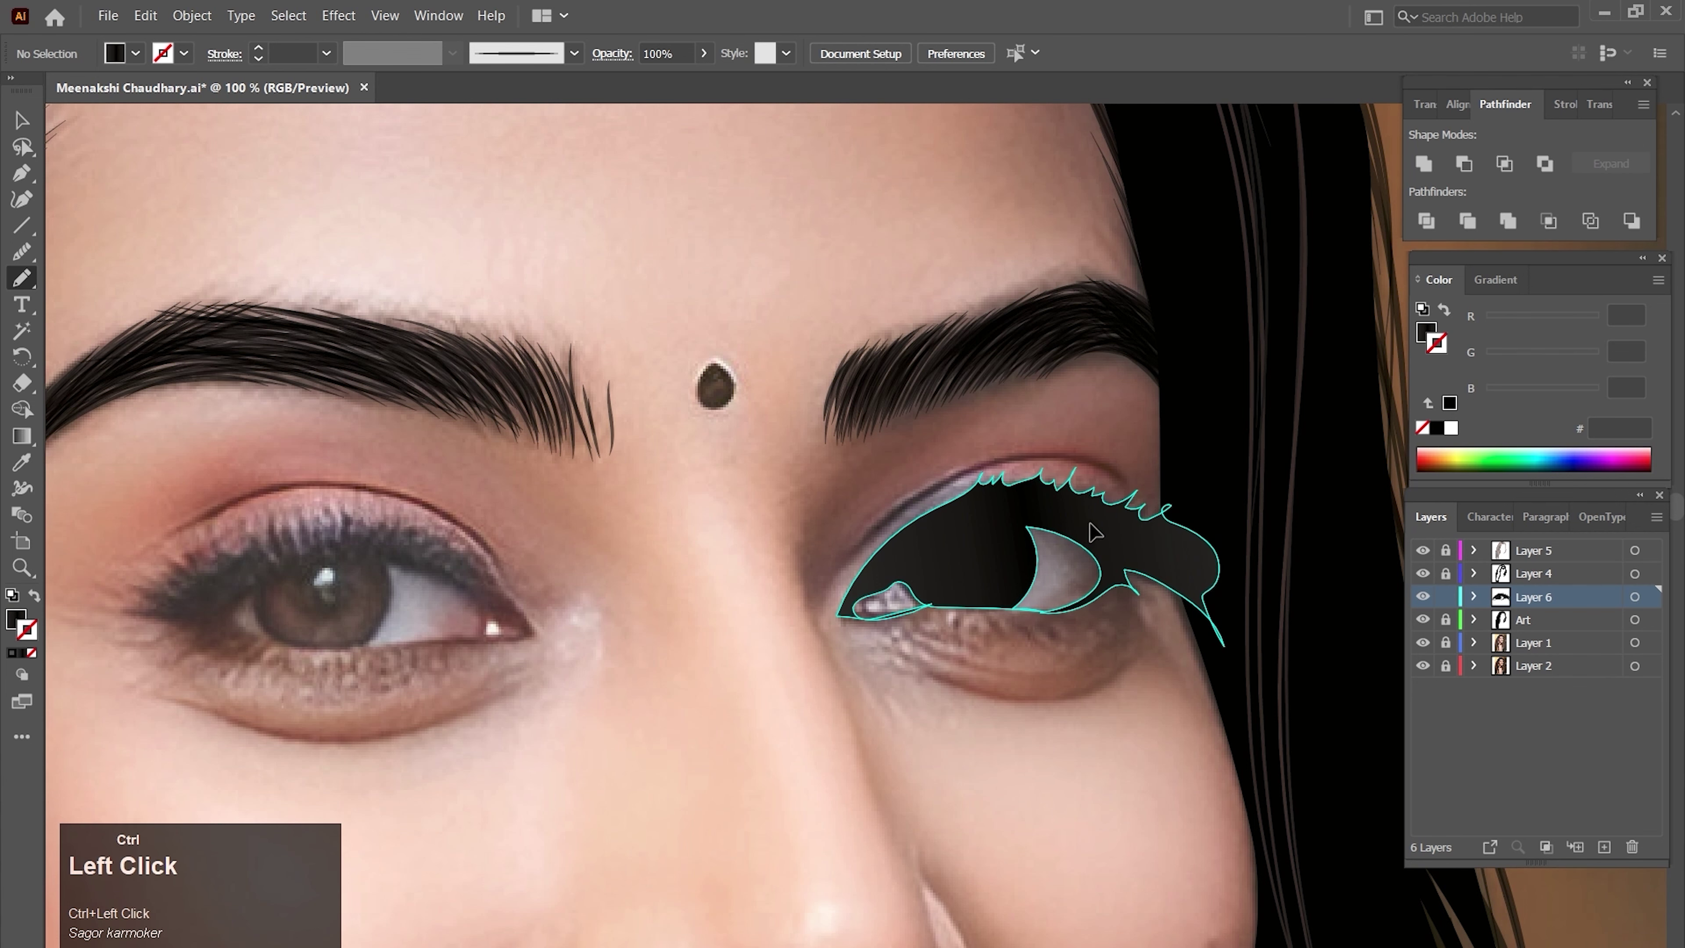
{"action": "left_click", "coordinate": [1437, 432]}
{"action": "left_click", "coordinate": [1138, 680], "text": "ctrl"}
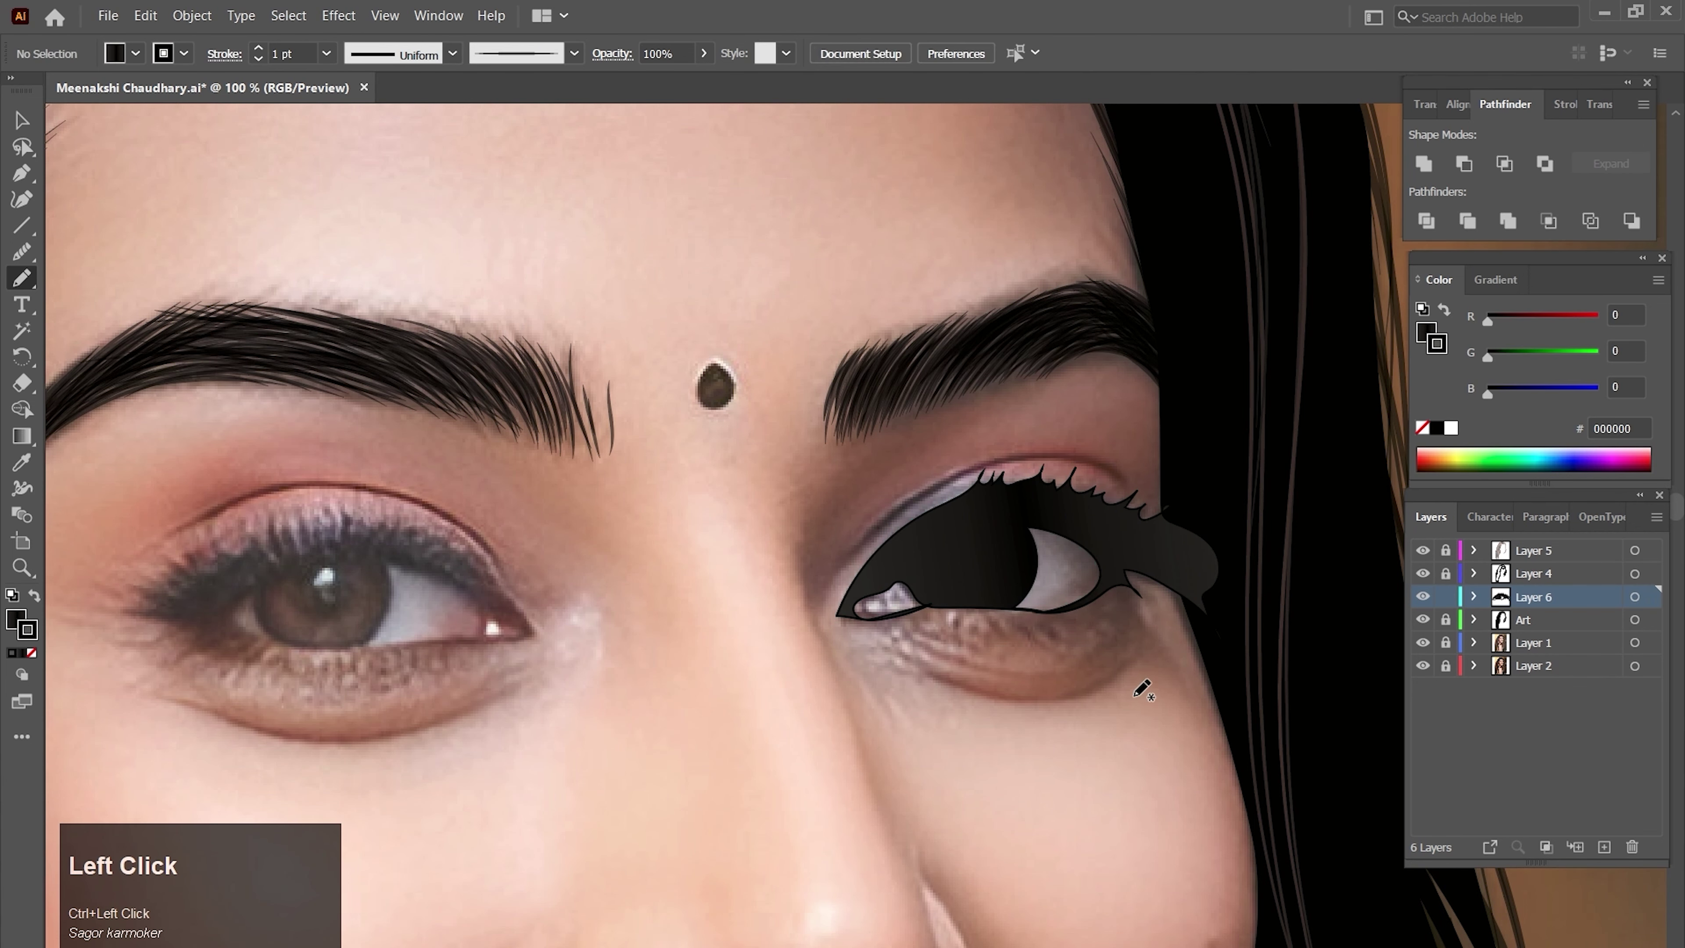
{"action": "left_click", "coordinate": [1015, 569], "text": "ctrl"}
{"action": "left_click", "coordinate": [1028, 529], "text": "ctrl"}
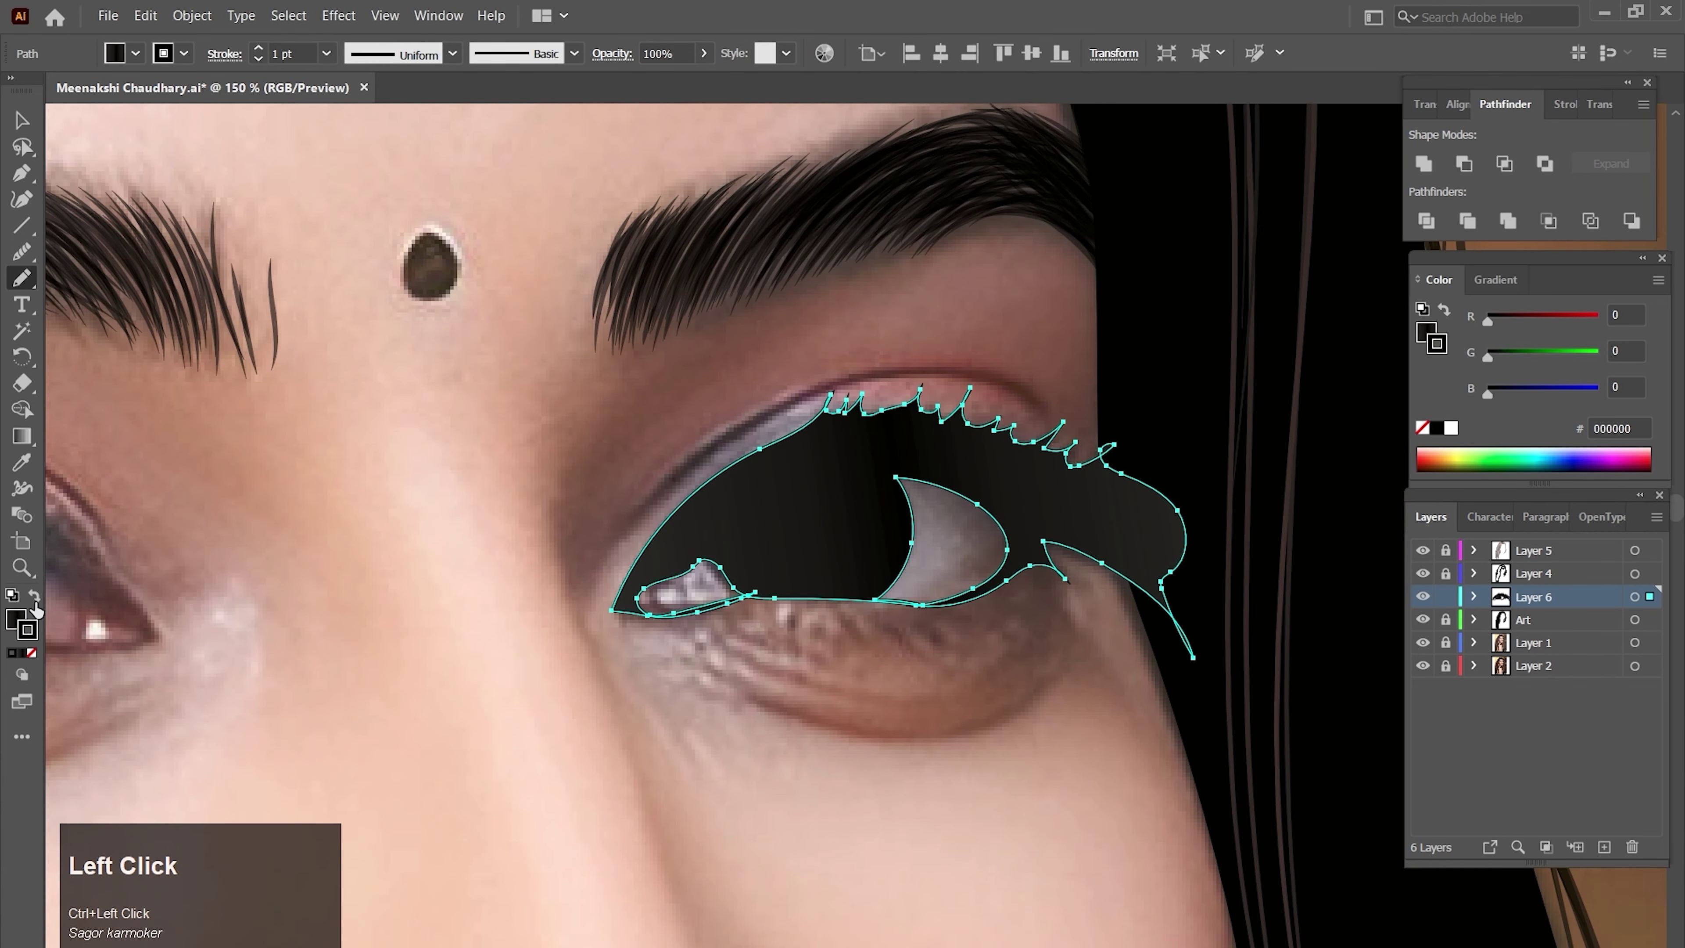
{"action": "left_click", "coordinate": [32, 628]}
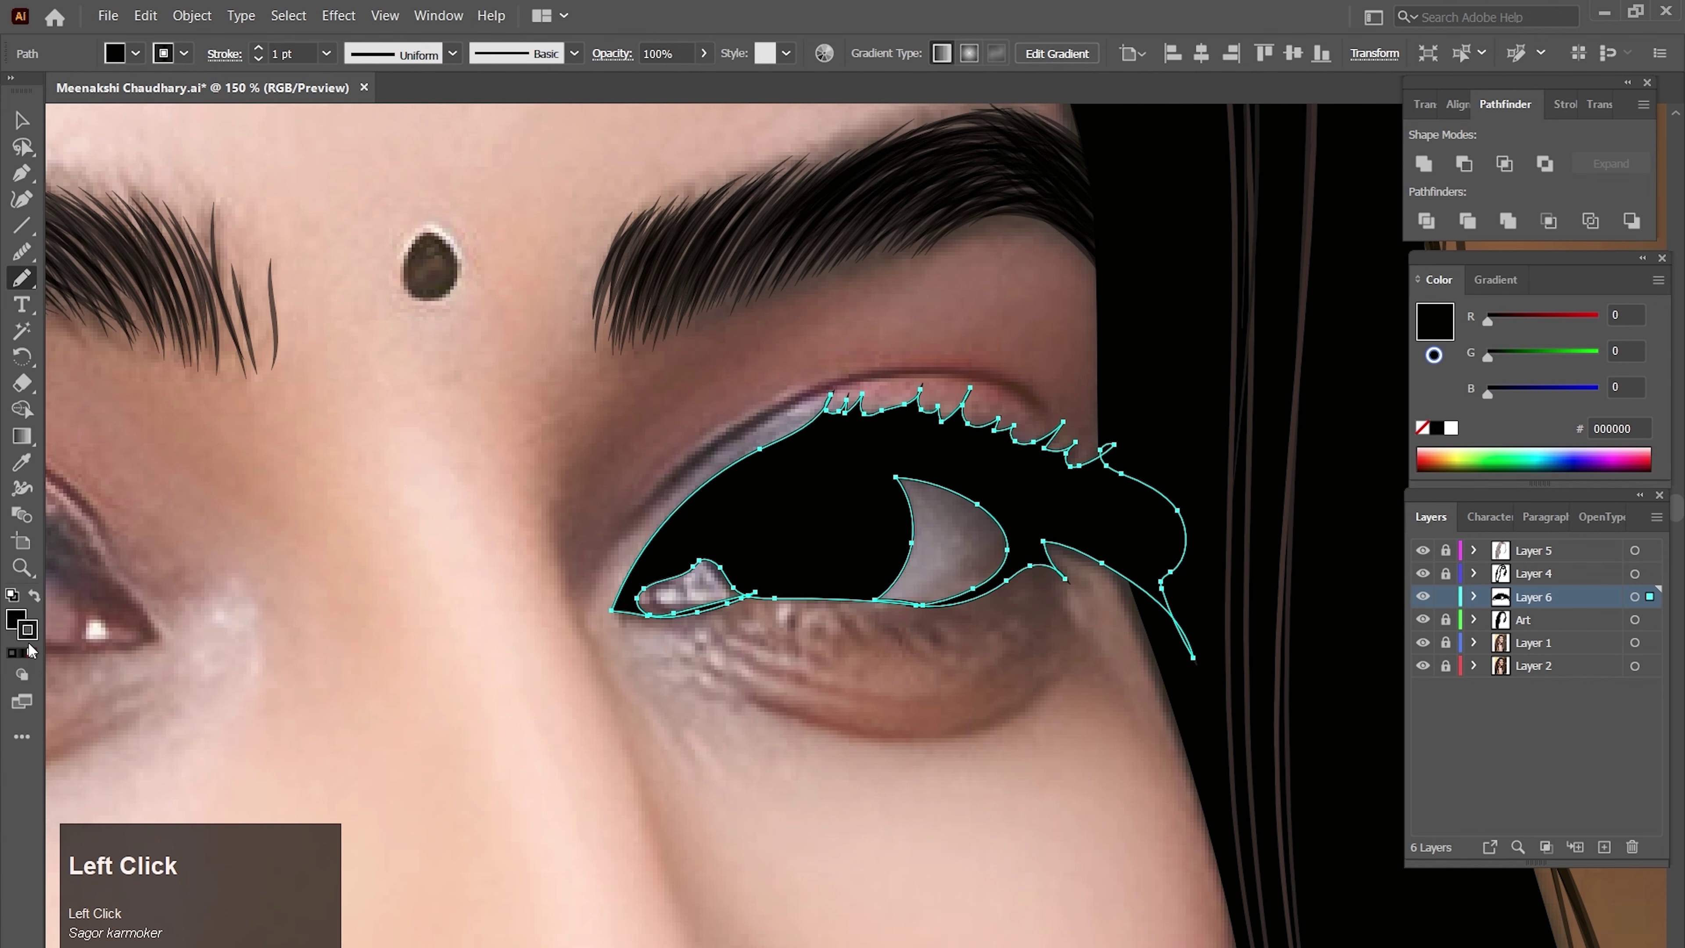
{"action": "left_click", "coordinate": [32, 653]}
{"action": "left_click", "coordinate": [804, 742], "text": "ctrl"}
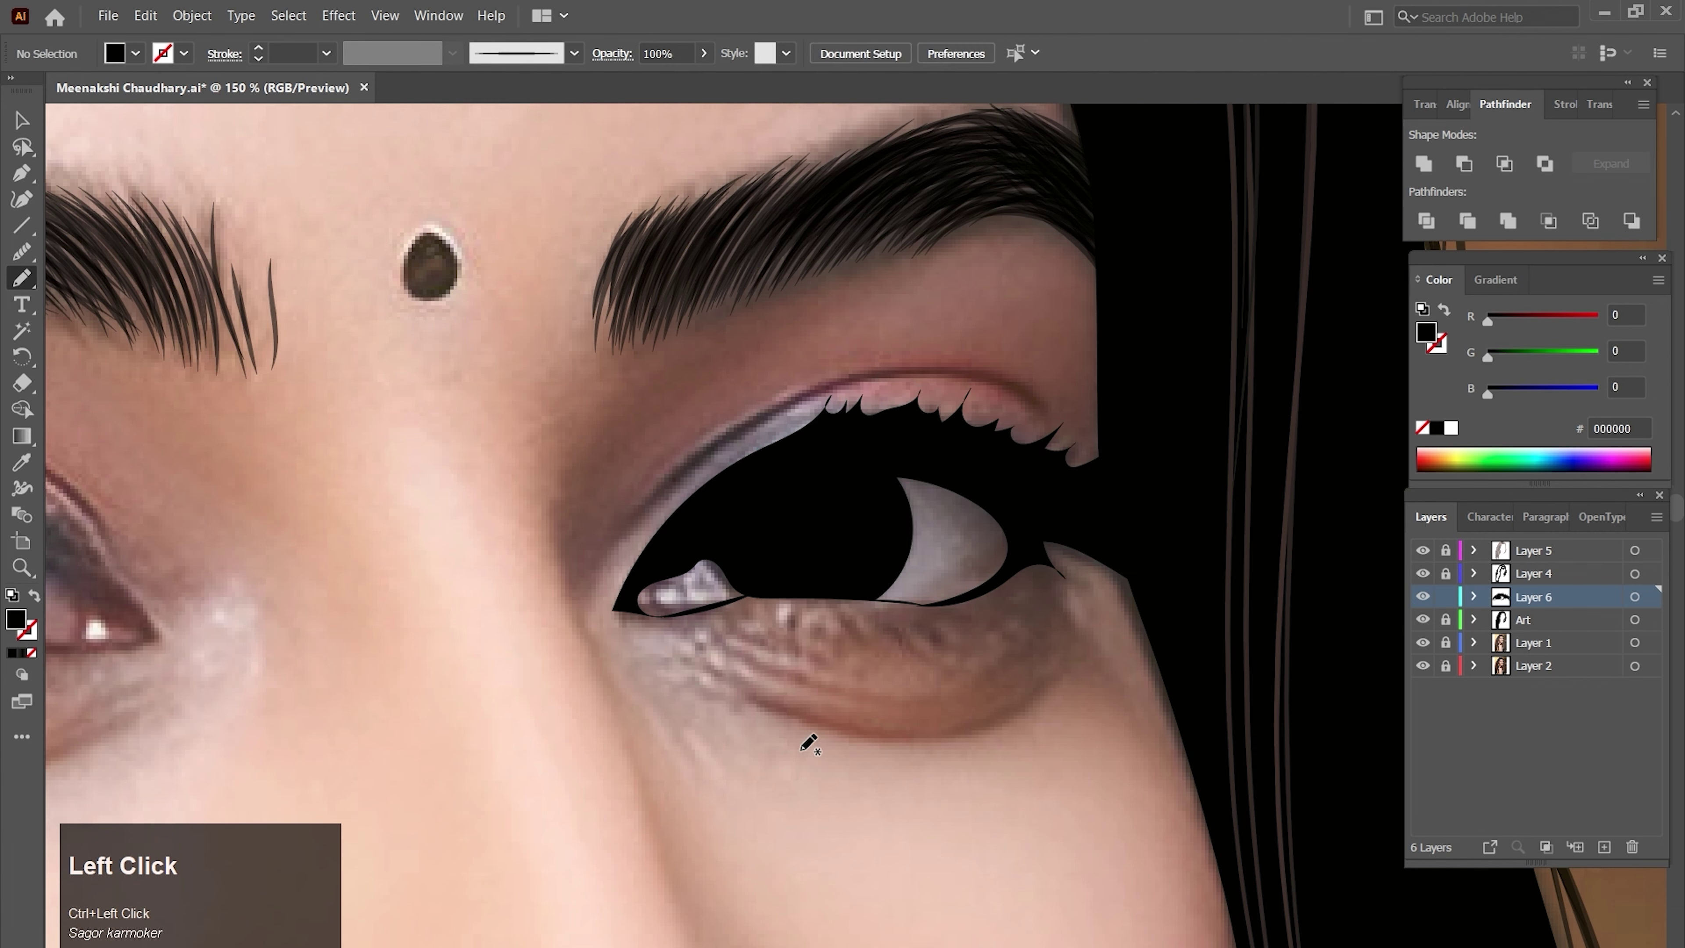
{"action": "left_click", "coordinate": [869, 619], "text": "ctrl+alt"}
{"action": "left_click", "coordinate": [869, 619], "text": "ctrl+alt"}
{"action": "left_click", "coordinate": [868, 616], "text": "ctrl+alt"}
{"action": "left_click_drag", "start_coordinate": [849, 580], "coordinate": [884, 672]}
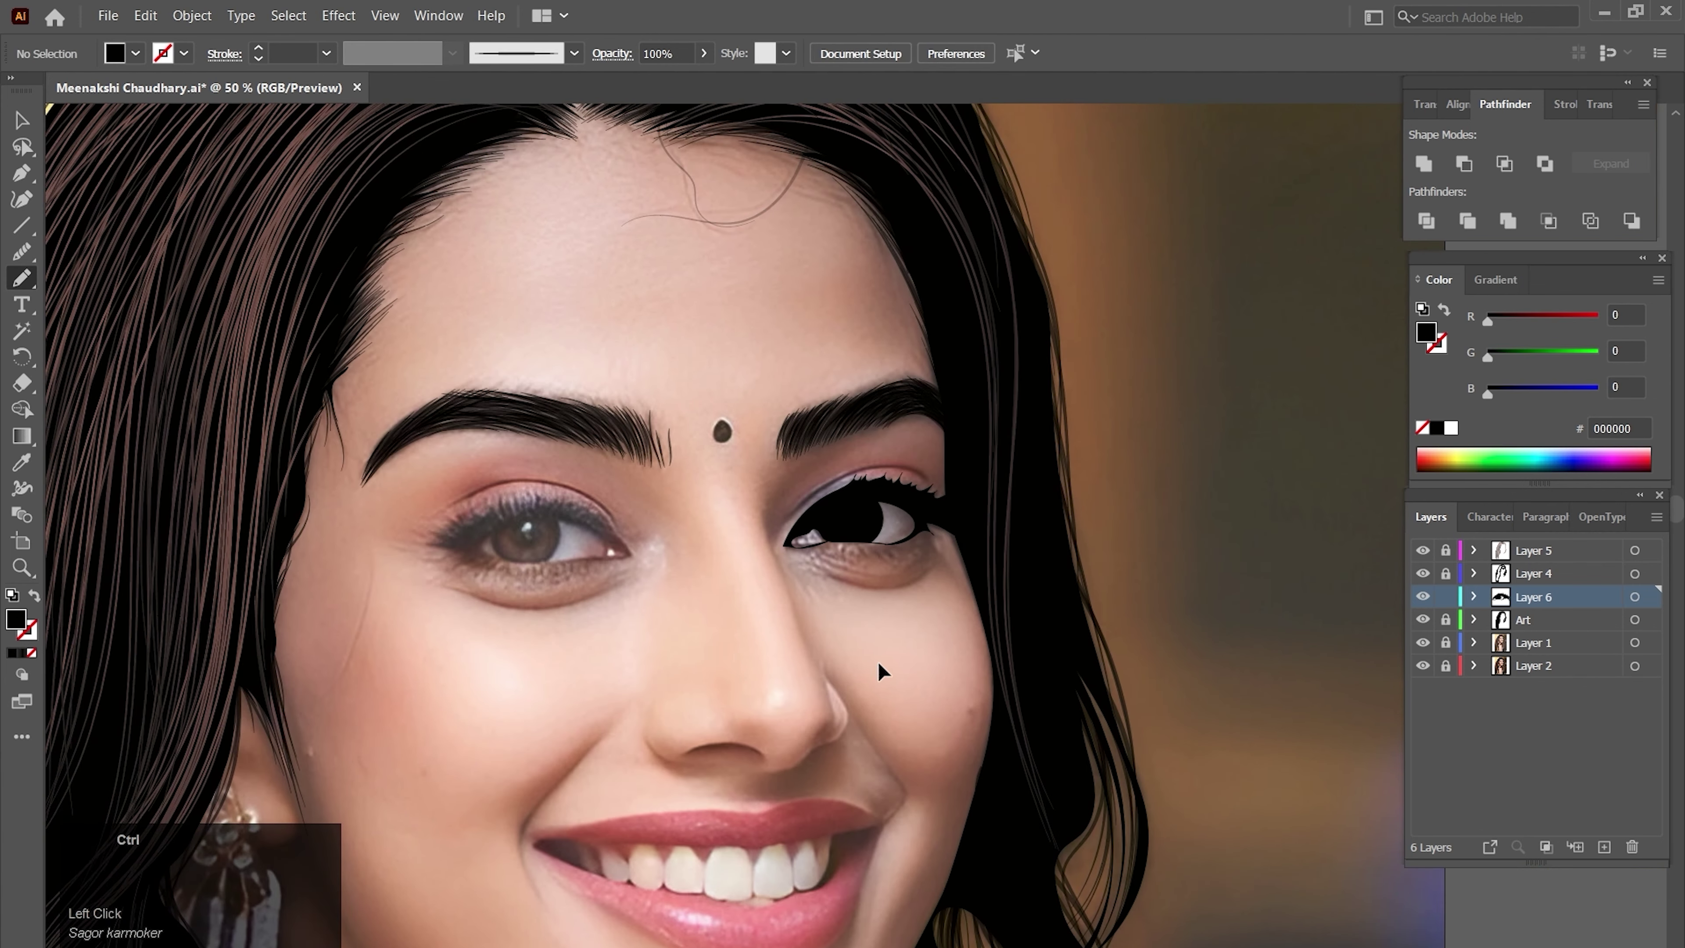
- Trace the woman's right eye on Layer 6 with the Pencil tool, with jagged lashes and the eye white and inner corner left open
{"action": "left_click", "coordinate": [820, 555], "text": "ctrl"}
{"action": "left_click_drag", "start_coordinate": [762, 602], "coordinate": [855, 624]}
{"action": "left_click", "coordinate": [713, 571], "text": "ctrl"}
{"action": "left_click_drag", "start_coordinate": [708, 571], "coordinate": [767, 593]}
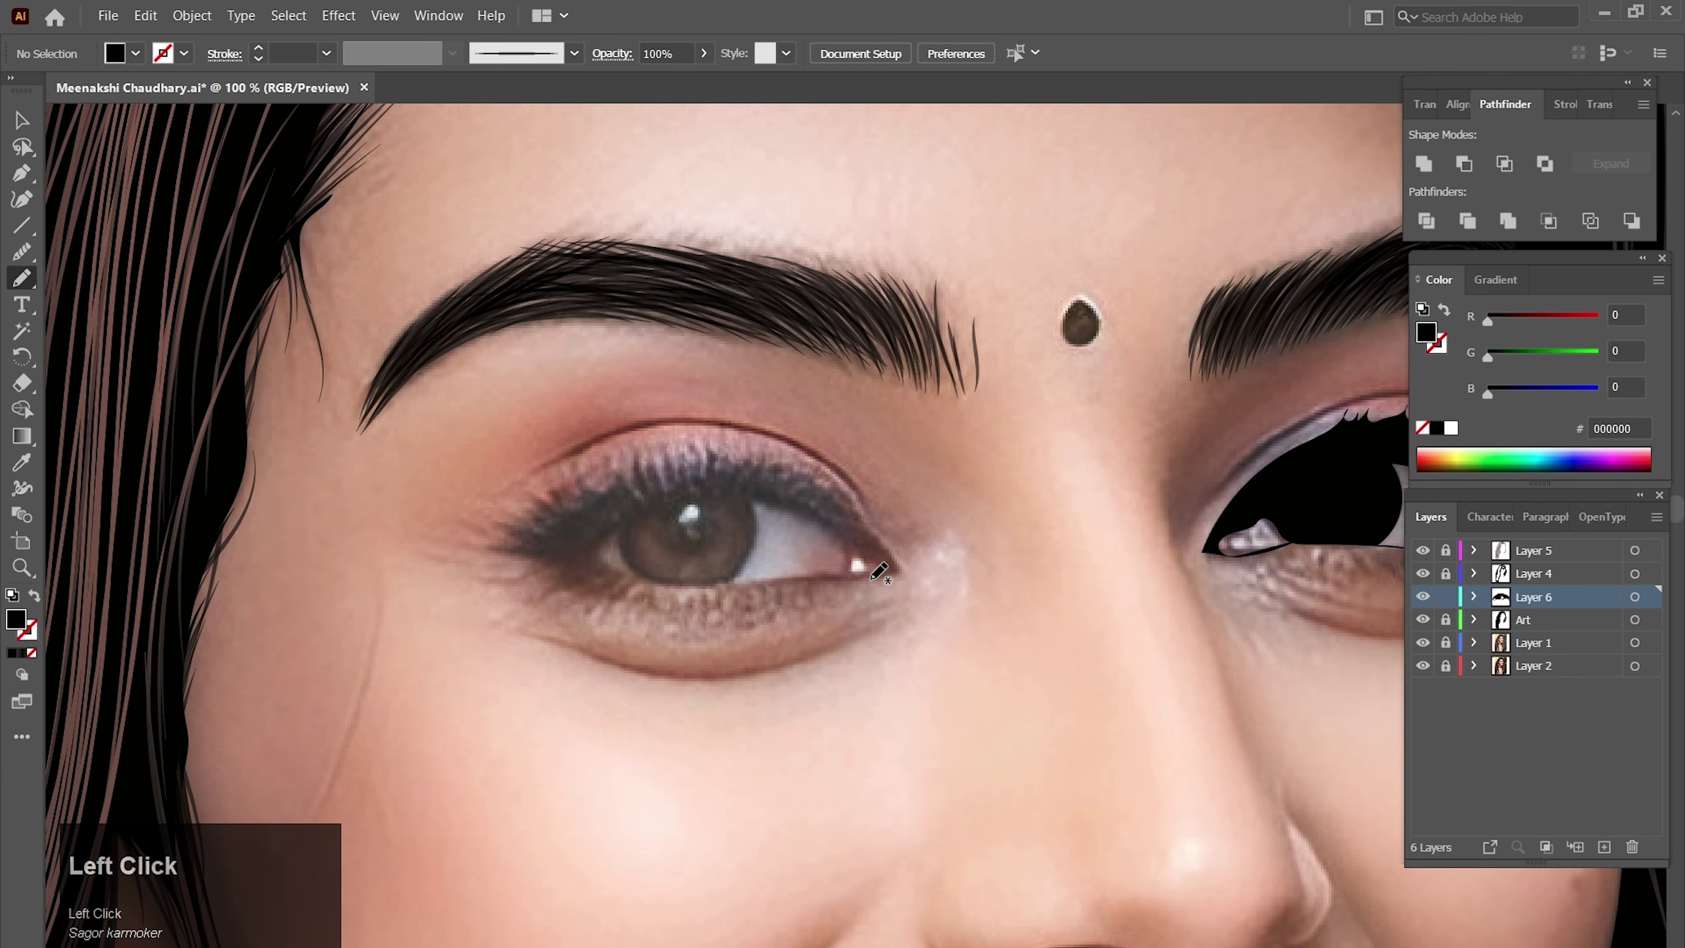
{"action": "mouse_move", "coordinate": [871, 580]}
{"action": "left_mouse_down"}
{"action": "mouse_move", "coordinate": [901, 573]}
{"action": "mouse_move", "coordinate": [812, 480]}
{"action": "left_mouse_up"}
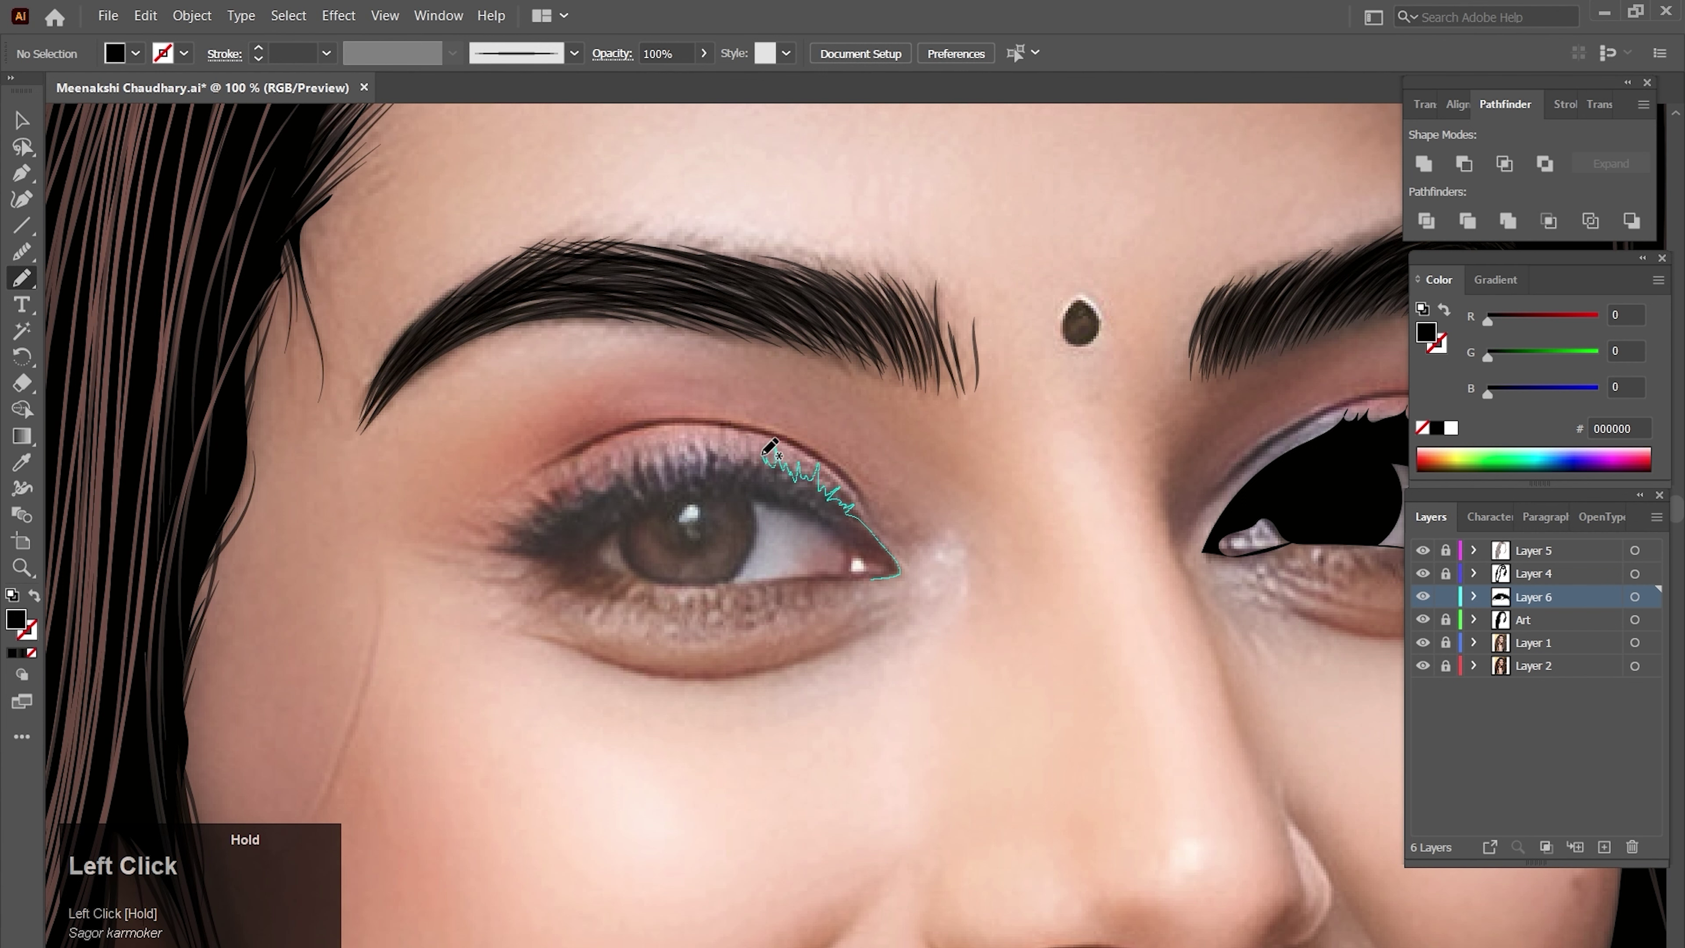
{"action": "left_click_drag", "start_coordinate": [752, 432], "coordinate": [743, 449]}
{"action": "left_click_drag", "start_coordinate": [667, 440], "coordinate": [669, 454]}
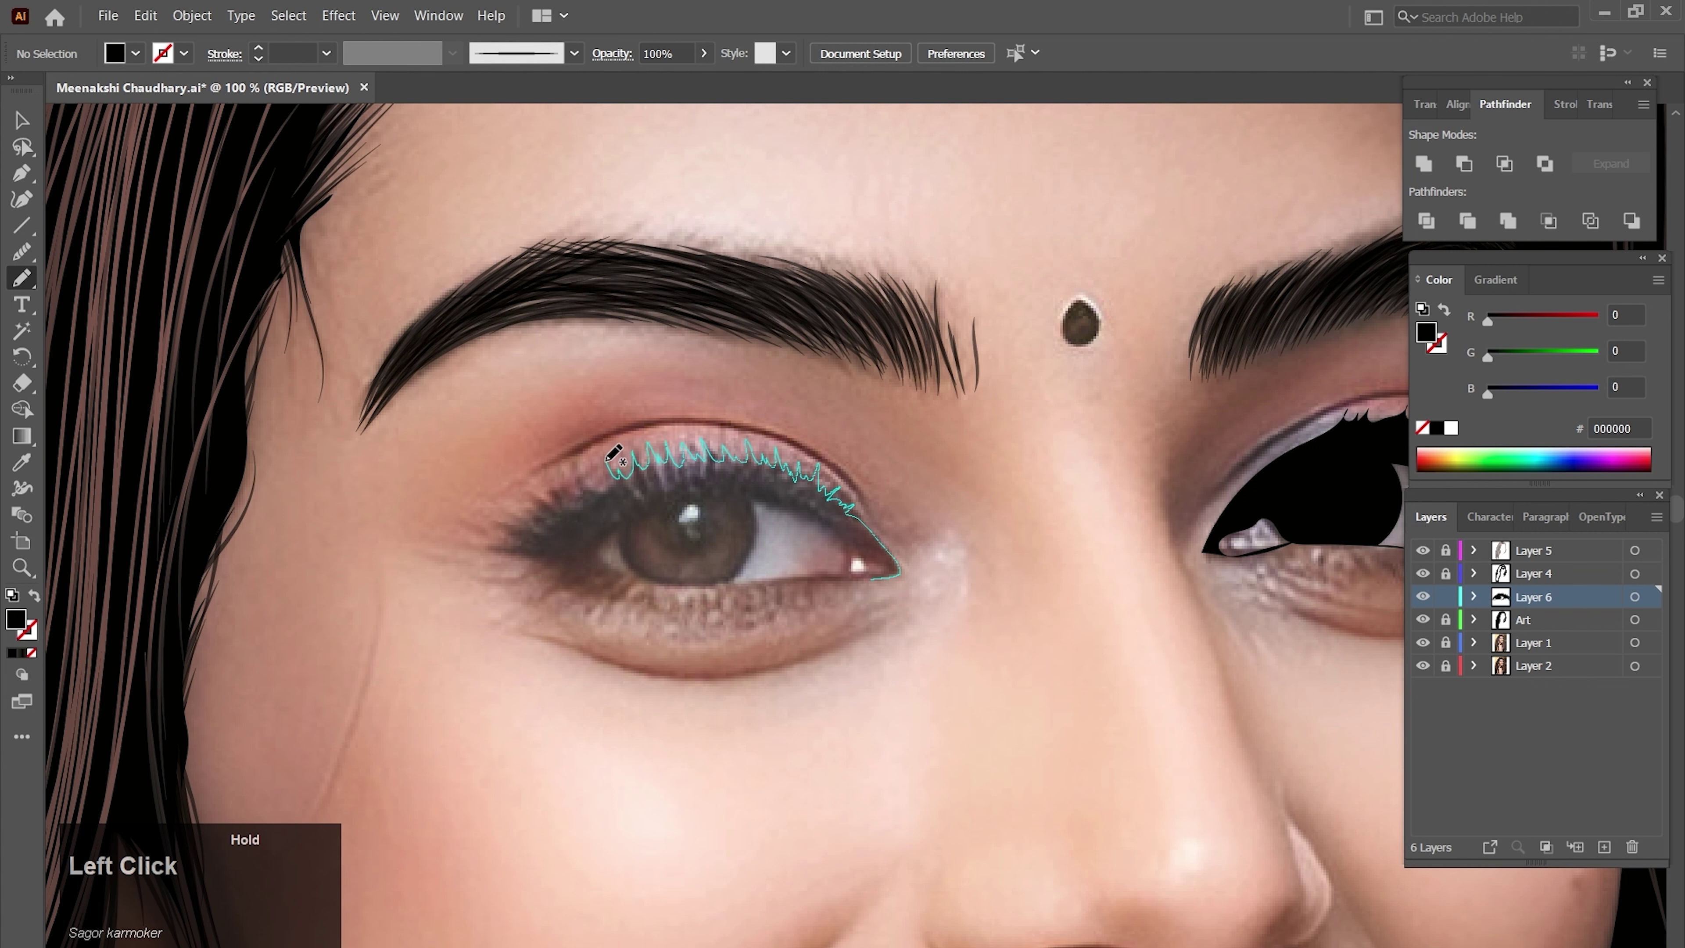
{"action": "mouse_move", "coordinate": [604, 478]}
{"action": "left_mouse_down"}
{"action": "mouse_move", "coordinate": [560, 475]}
{"action": "mouse_move", "coordinate": [565, 498]}
{"action": "mouse_move", "coordinate": [540, 493]}
{"action": "mouse_move", "coordinate": [538, 520]}
{"action": "mouse_move", "coordinate": [491, 528]}
{"action": "mouse_move", "coordinate": [520, 543]}
{"action": "mouse_move", "coordinate": [453, 547]}
{"action": "mouse_move", "coordinate": [531, 564]}
{"action": "mouse_move", "coordinate": [507, 587]}
{"action": "mouse_move", "coordinate": [536, 572]}
{"action": "mouse_move", "coordinate": [536, 602]}
{"action": "mouse_move", "coordinate": [619, 580]}
{"action": "mouse_move", "coordinate": [616, 599]}
{"action": "mouse_move", "coordinate": [644, 584]}
{"action": "mouse_move", "coordinate": [600, 546]}
{"action": "mouse_move", "coordinate": [623, 527]}
{"action": "mouse_move", "coordinate": [647, 575]}
{"action": "mouse_move", "coordinate": [712, 585]}
{"action": "mouse_move", "coordinate": [750, 561]}
{"action": "mouse_move", "coordinate": [756, 501]}
{"action": "mouse_move", "coordinate": [891, 567]}
{"action": "mouse_move", "coordinate": [816, 566]}
{"action": "left_mouse_up"}
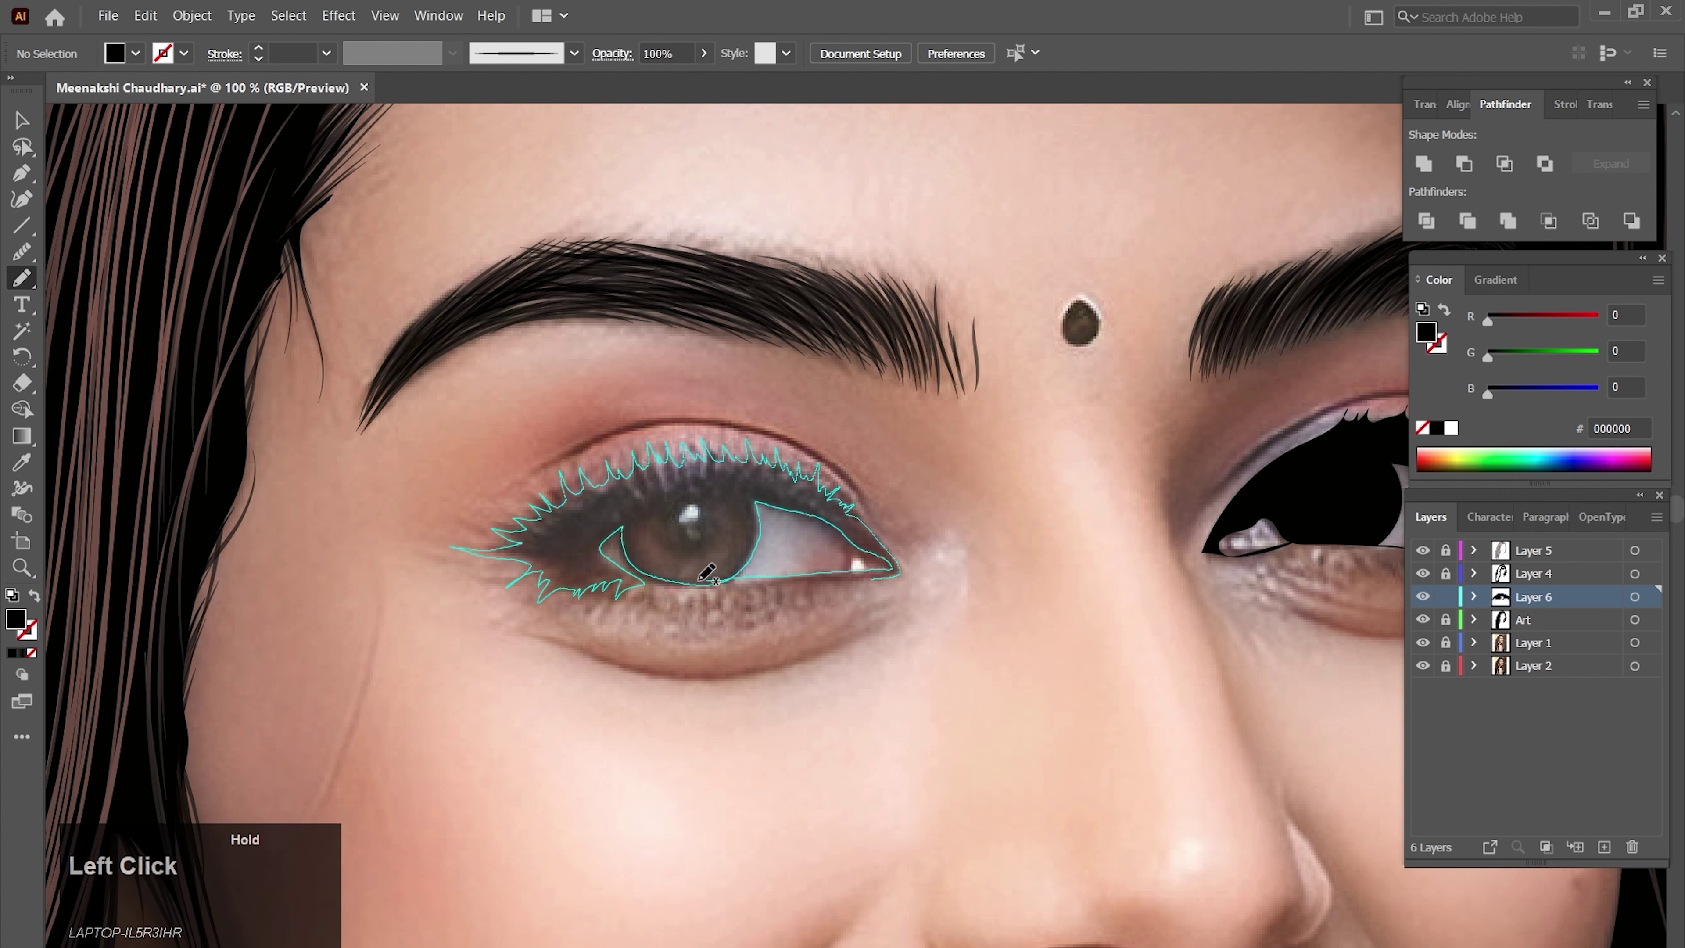
{"action": "left_click_drag", "start_coordinate": [698, 581], "coordinate": [645, 581]}
{"action": "left_click_drag", "start_coordinate": [785, 580], "coordinate": [899, 571]}
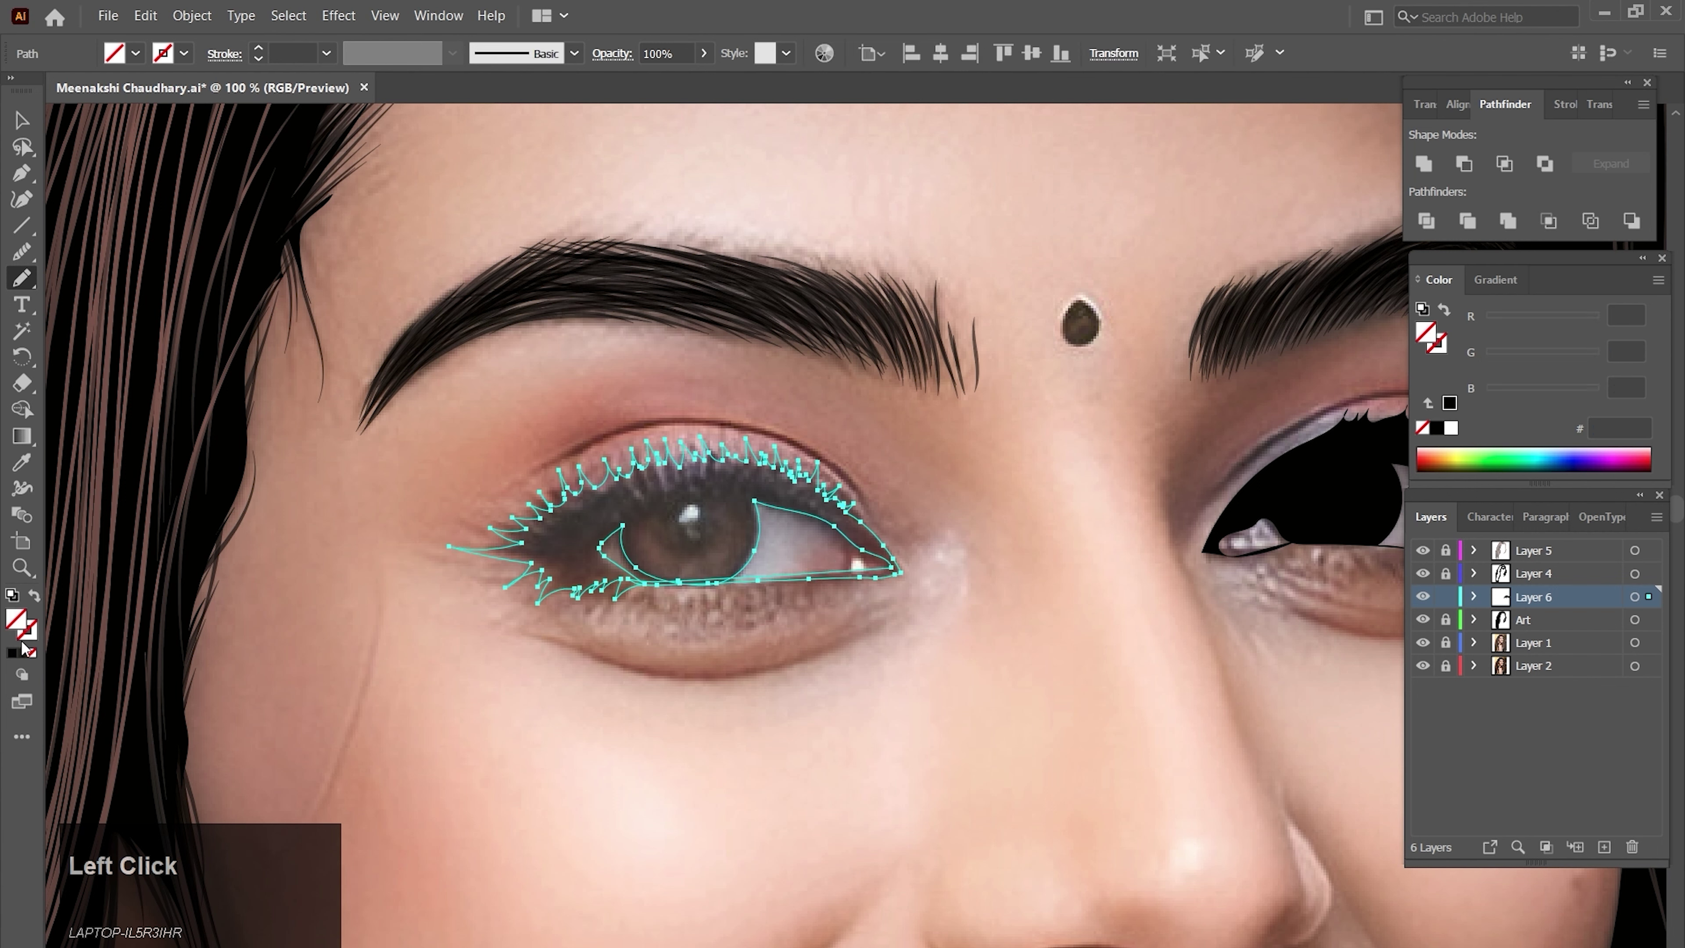
- Fill the traced right eye with solid black (000000), then unite its paths with Pathfinder
{"action": "left_click", "coordinate": [13, 654]}
{"action": "left_click", "coordinate": [937, 721], "text": "ctrl"}
{"action": "left_click_drag", "start_coordinate": [949, 705], "coordinate": [818, 560]}
{"action": "left_click", "coordinate": [1423, 164]}
{"action": "left_click", "coordinate": [973, 708], "text": "ctrl"}
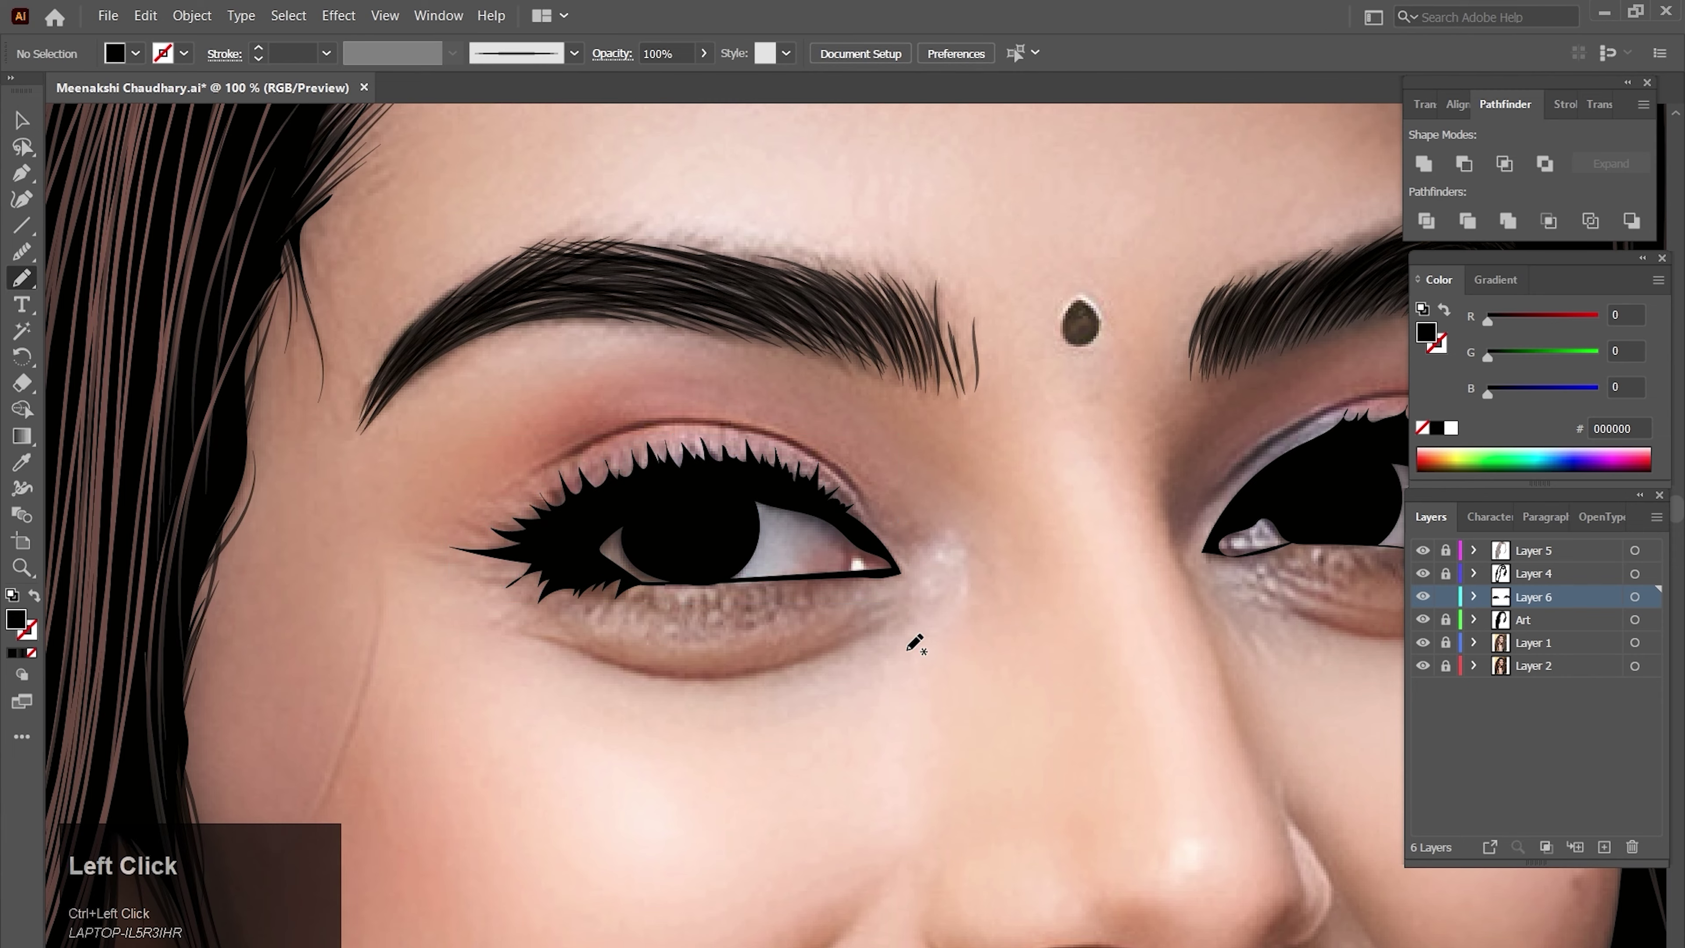
- Preview the portrait with both filled eyes by hiding Layer 1 and showing it again
{"action": "left_click", "coordinate": [791, 585], "text": "ctrl+alt"}
{"action": "left_click", "coordinate": [799, 588], "text": "ctrl+alt"}
{"action": "left_click", "coordinate": [806, 589], "text": "ctrl+alt"}
{"action": "left_click", "coordinate": [807, 589], "text": "ctrl+alt"}
{"action": "left_click", "coordinate": [808, 589], "text": "ctrl+alt"}
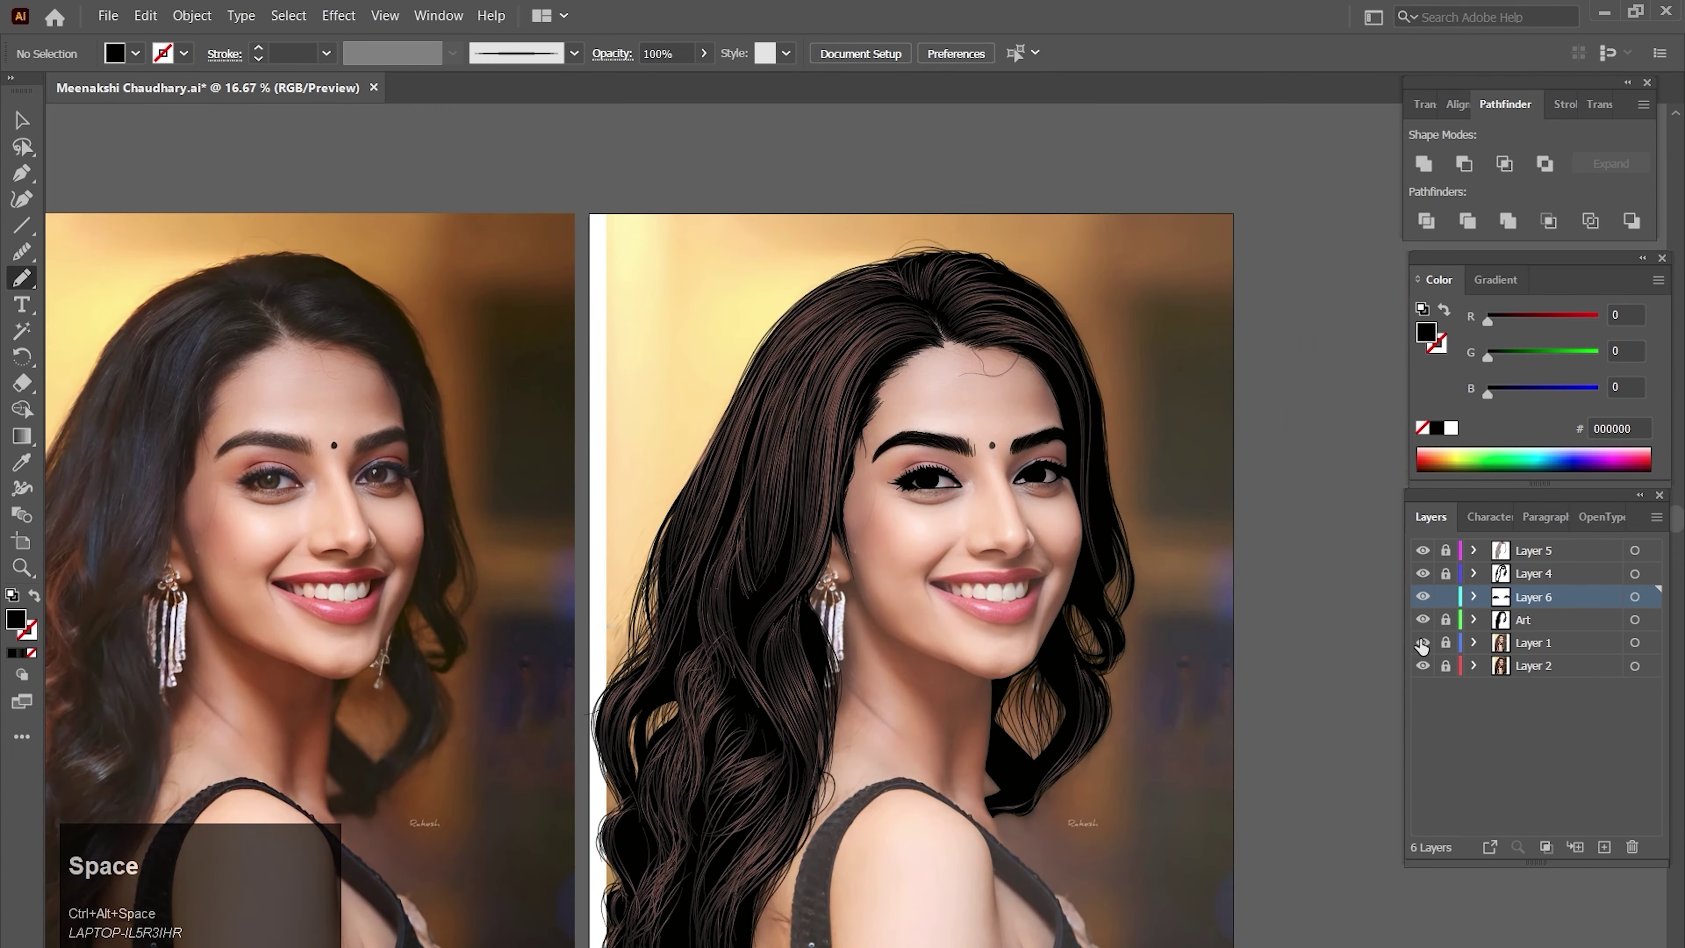
{"action": "left_click", "coordinate": [1422, 643]}
{"action": "left_click", "coordinate": [1422, 642]}
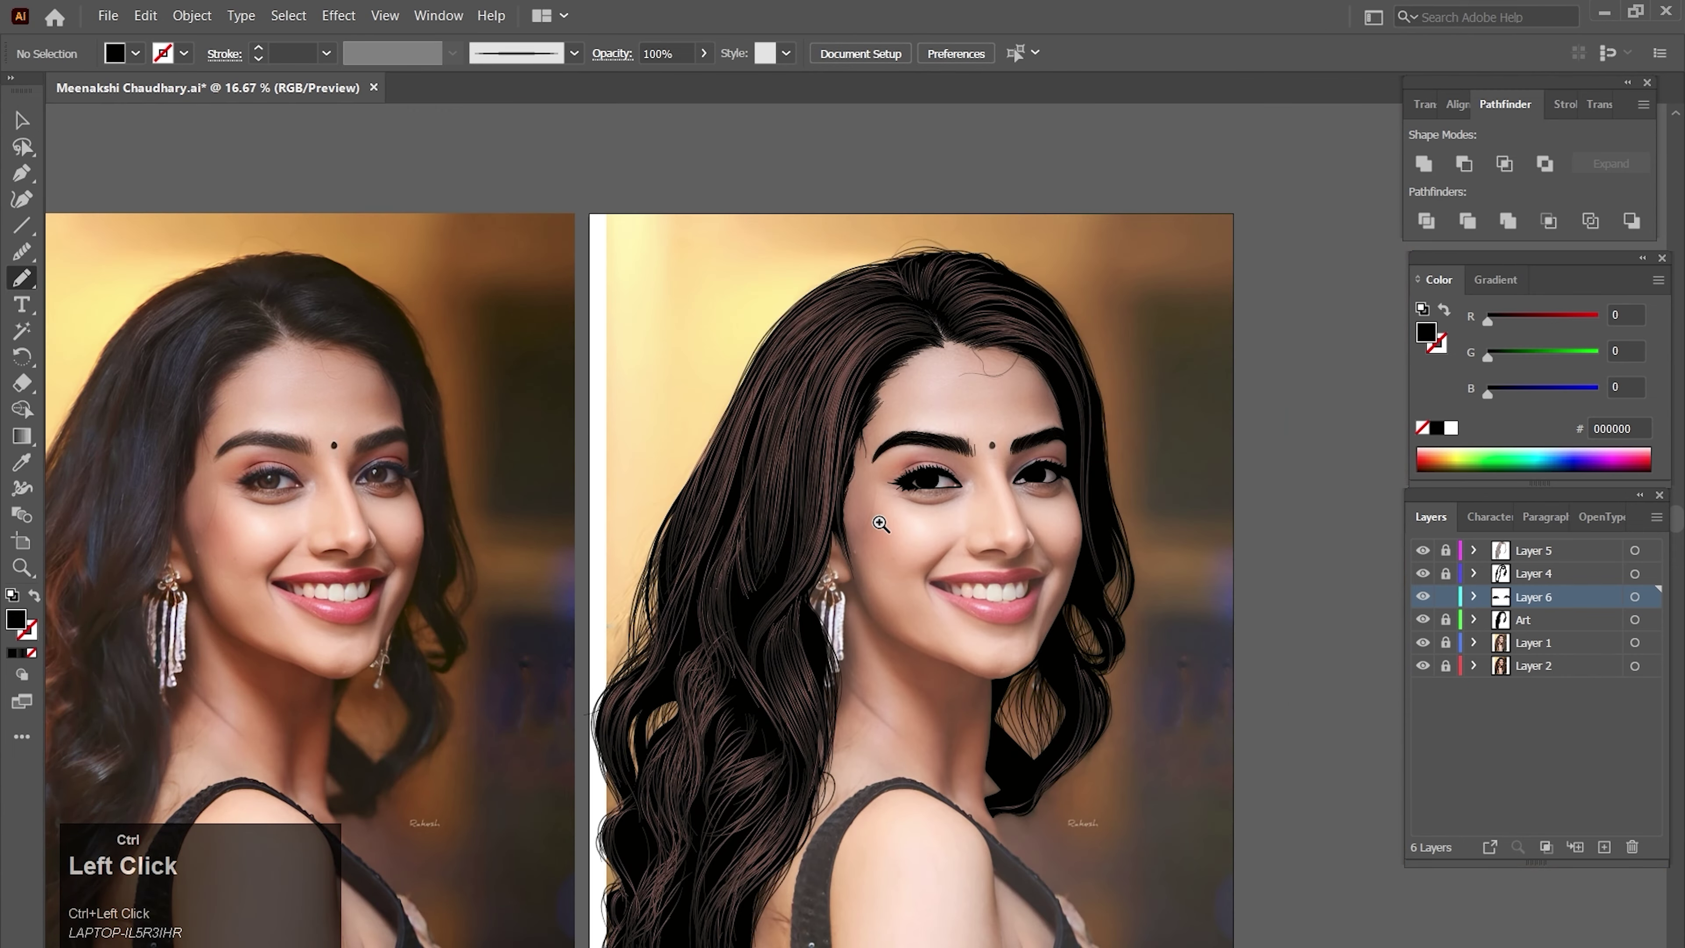
- Paint a curved eyelid crease line above the woman's right eye with the Paintbrush tool
{"action": "left_click", "coordinate": [879, 523], "text": "ctrl"}
{"action": "left_click", "coordinate": [884, 526], "text": "ctrl"}
{"action": "left_click", "coordinate": [890, 530], "text": "ctrl"}
{"action": "left_click", "coordinate": [896, 531], "text": "ctrl"}
{"action": "left_click_drag", "start_coordinate": [1008, 521], "coordinate": [821, 607]}
{"action": "left_click", "coordinate": [827, 553], "text": "ctrl"}
{"action": "mouse_move", "coordinate": [799, 528]}
{"action": "left_mouse_down"}
{"action": "mouse_move", "coordinate": [855, 579]}
{"action": "mouse_move", "coordinate": [786, 579]}
{"action": "mouse_move", "coordinate": [770, 557]}
{"action": "left_mouse_up"}
{"action": "key", "text": "b"}
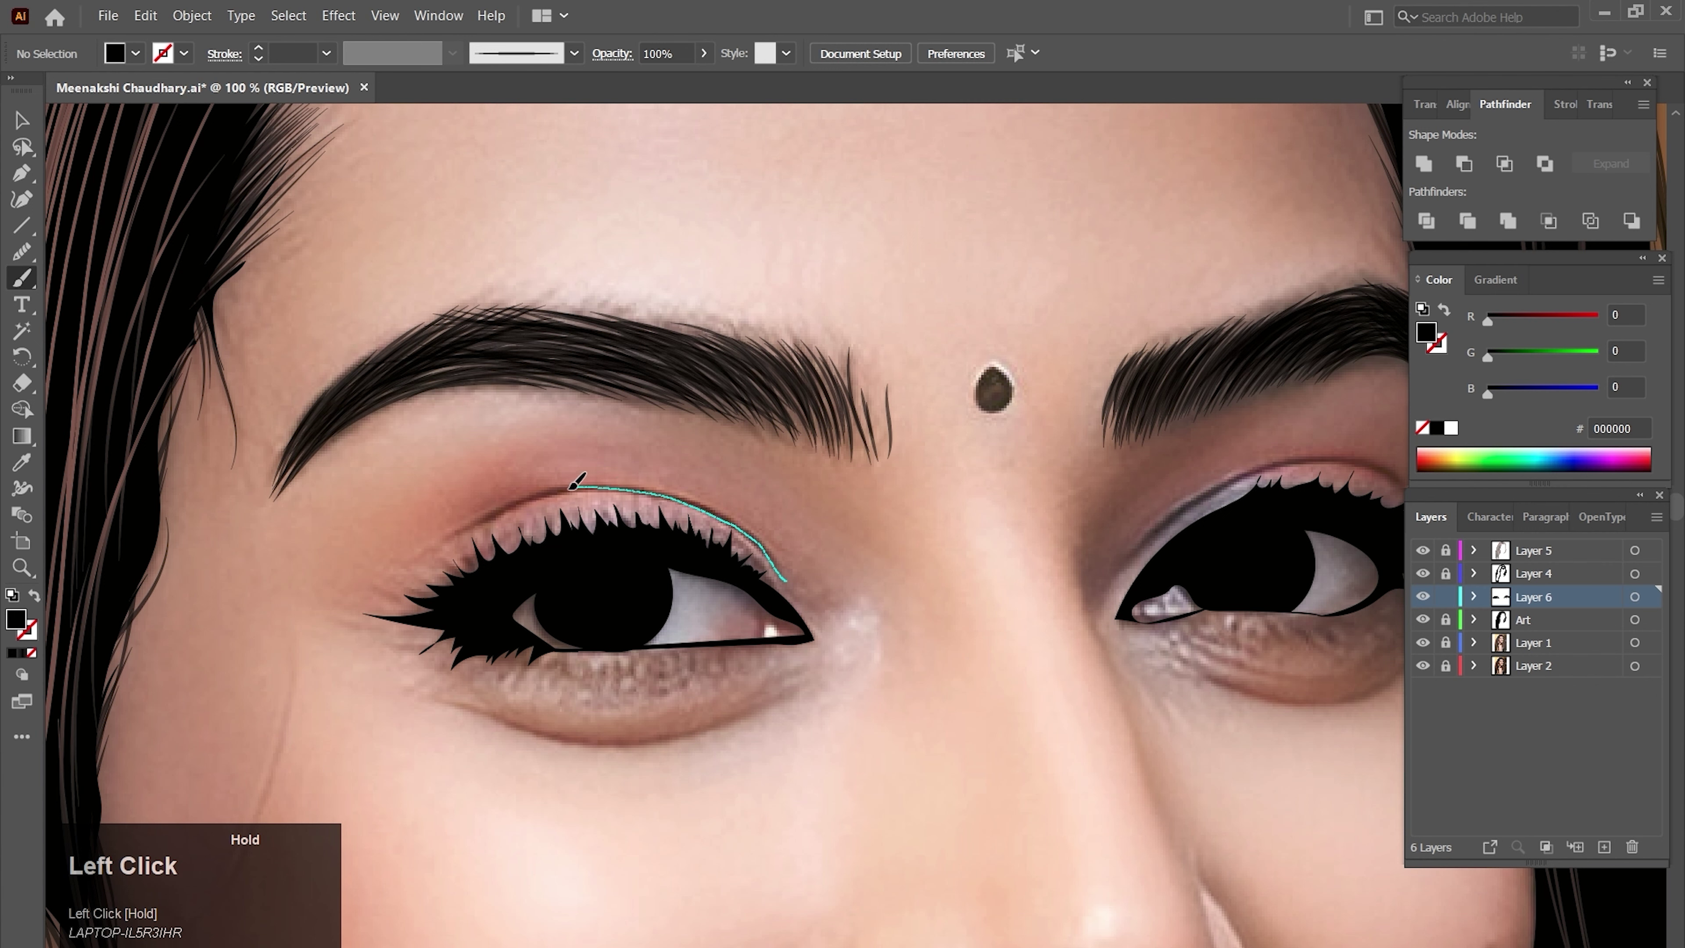
{"action": "left_click_drag", "start_coordinate": [488, 519], "coordinate": [431, 546]}
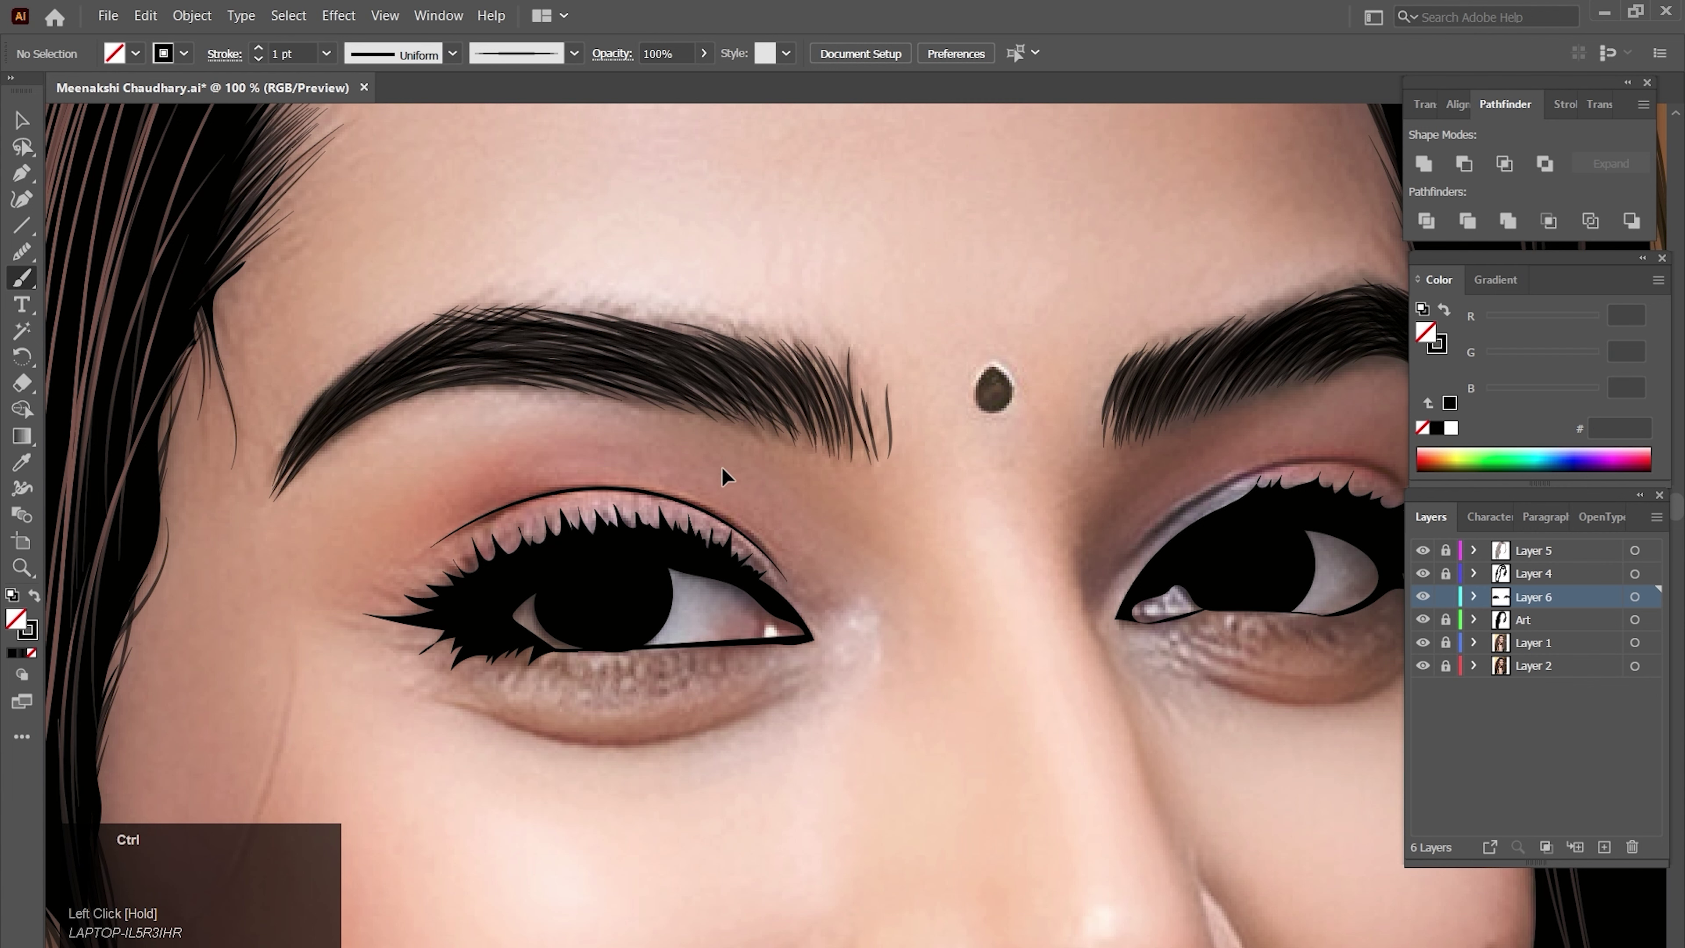
- Set the stroke weight of the right eyelid crease line to 2 pt and deselect it
{"action": "left_click_drag", "start_coordinate": [690, 451], "coordinate": [649, 518], "text": "ctrl"}
{"action": "left_click", "coordinate": [504, 473], "text": "ctrl"}
{"action": "left_click", "coordinate": [535, 502], "text": "ctrl"}
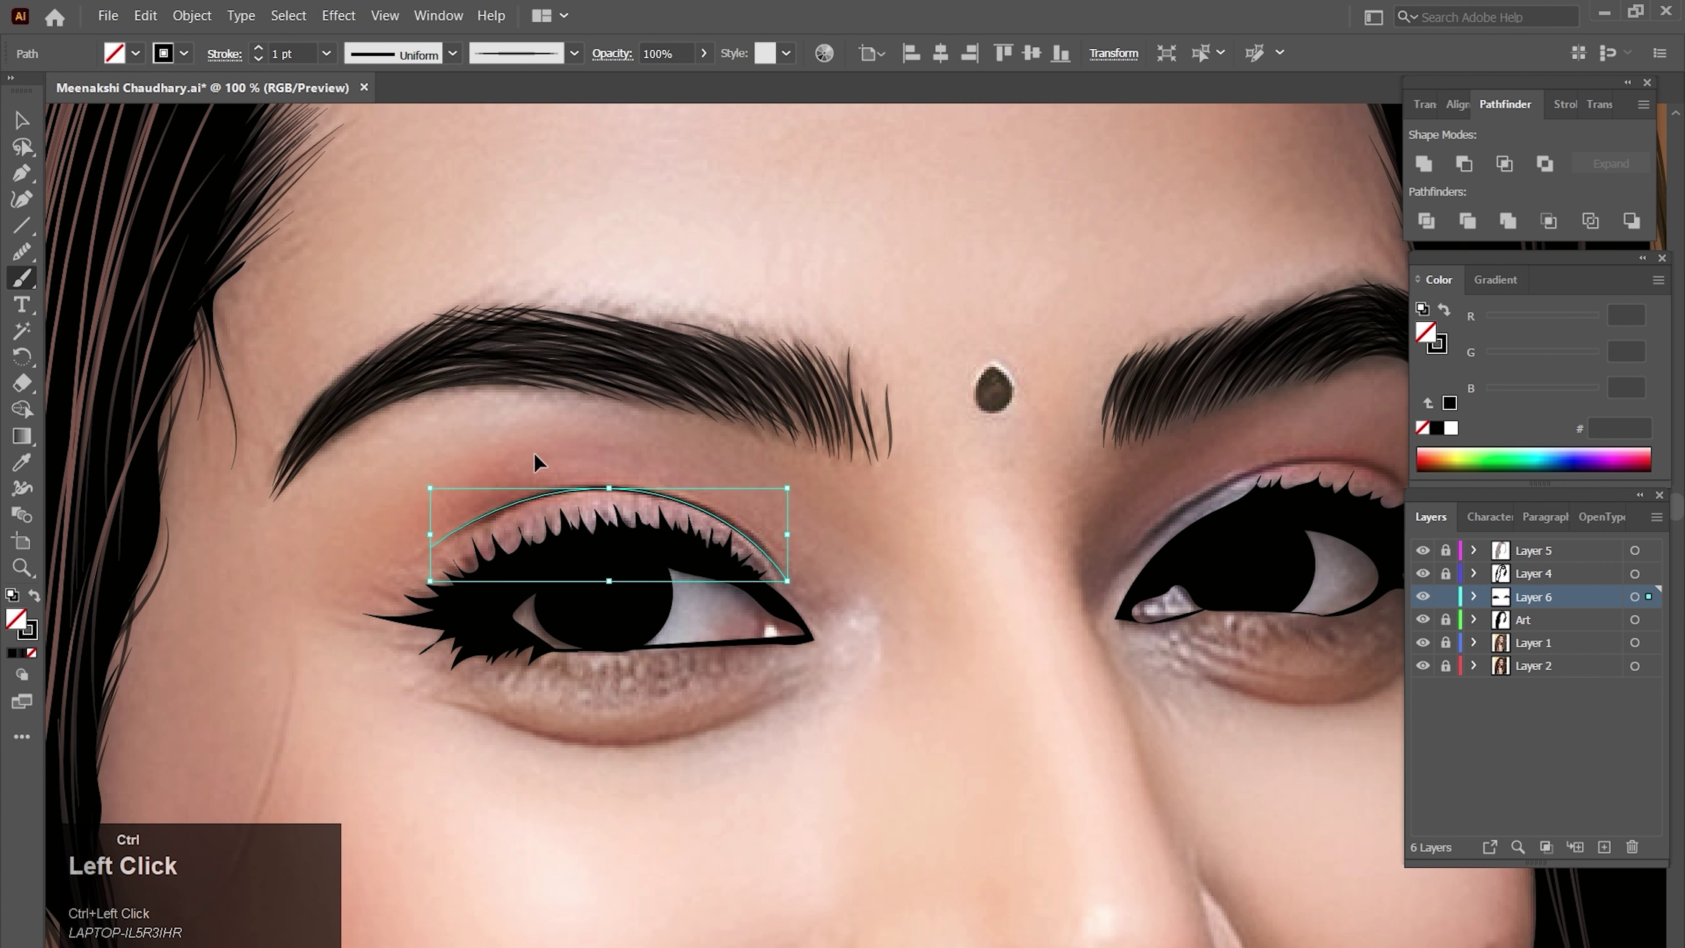
{"action": "left_click", "coordinate": [326, 53]}
{"action": "left_click", "coordinate": [353, 172]}
{"action": "left_click", "coordinate": [300, 515], "text": "ctrl"}
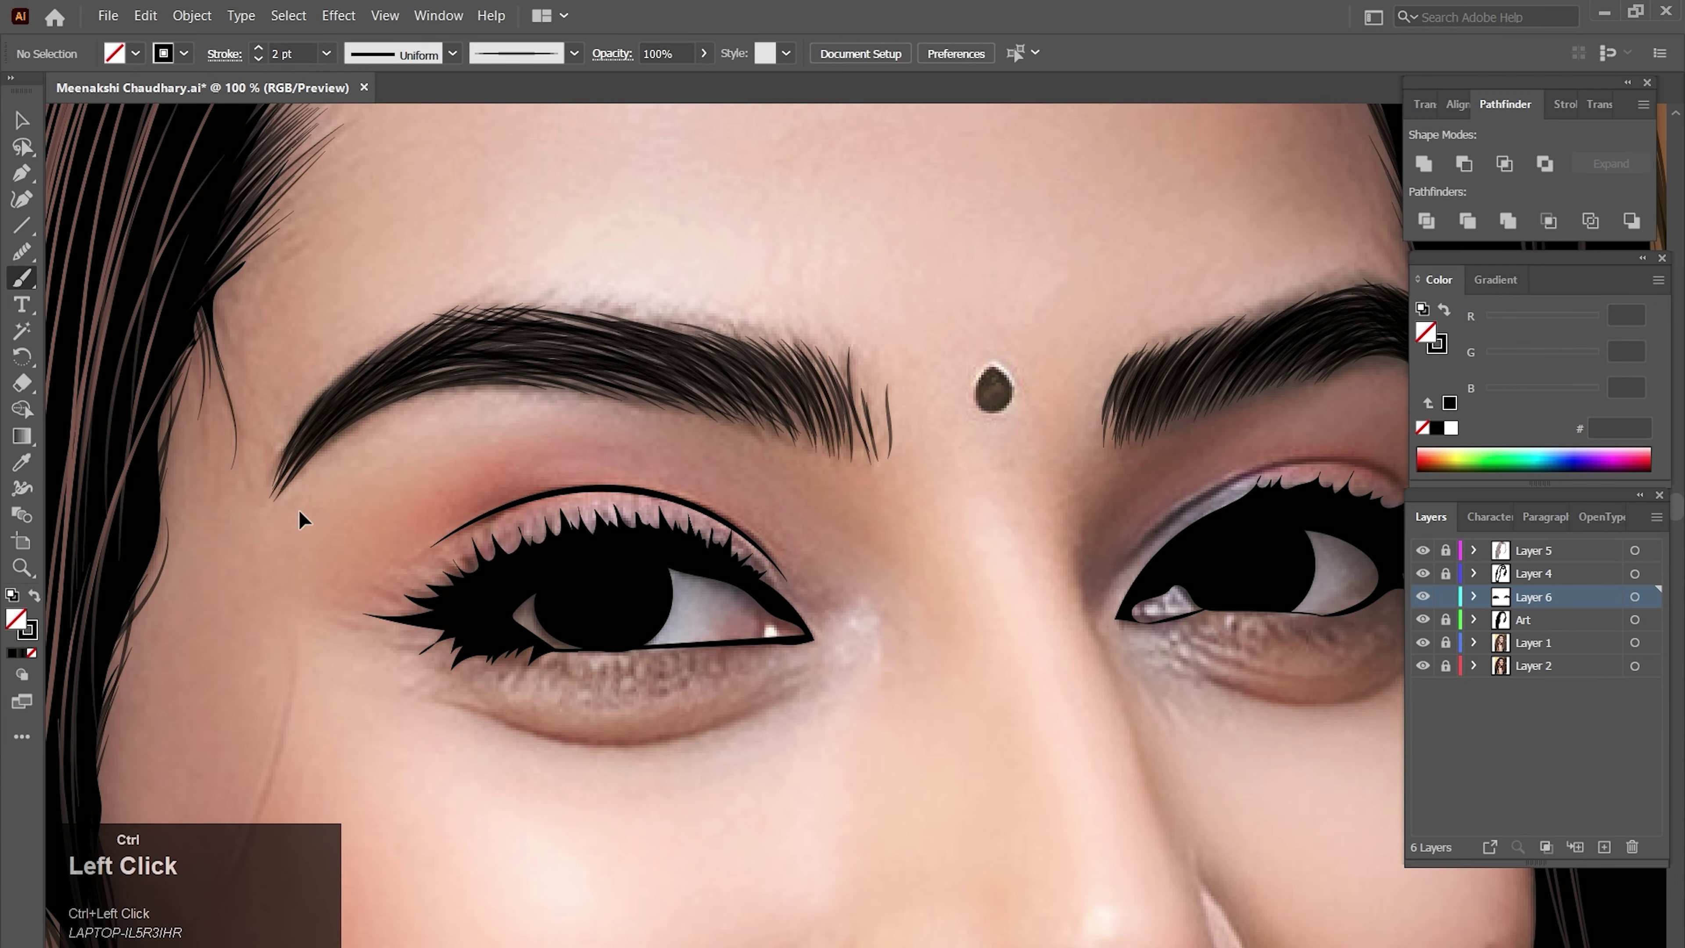
- Paint a matching 2 pt crease line above the woman's left eye, from the inner corner to the outer lashes
{"action": "scroll", "coordinate": [805, 552], "scroll_direction": "right", "scroll_amount": 3}
{"action": "left_click_drag", "start_coordinate": [871, 583], "coordinate": [917, 534]}
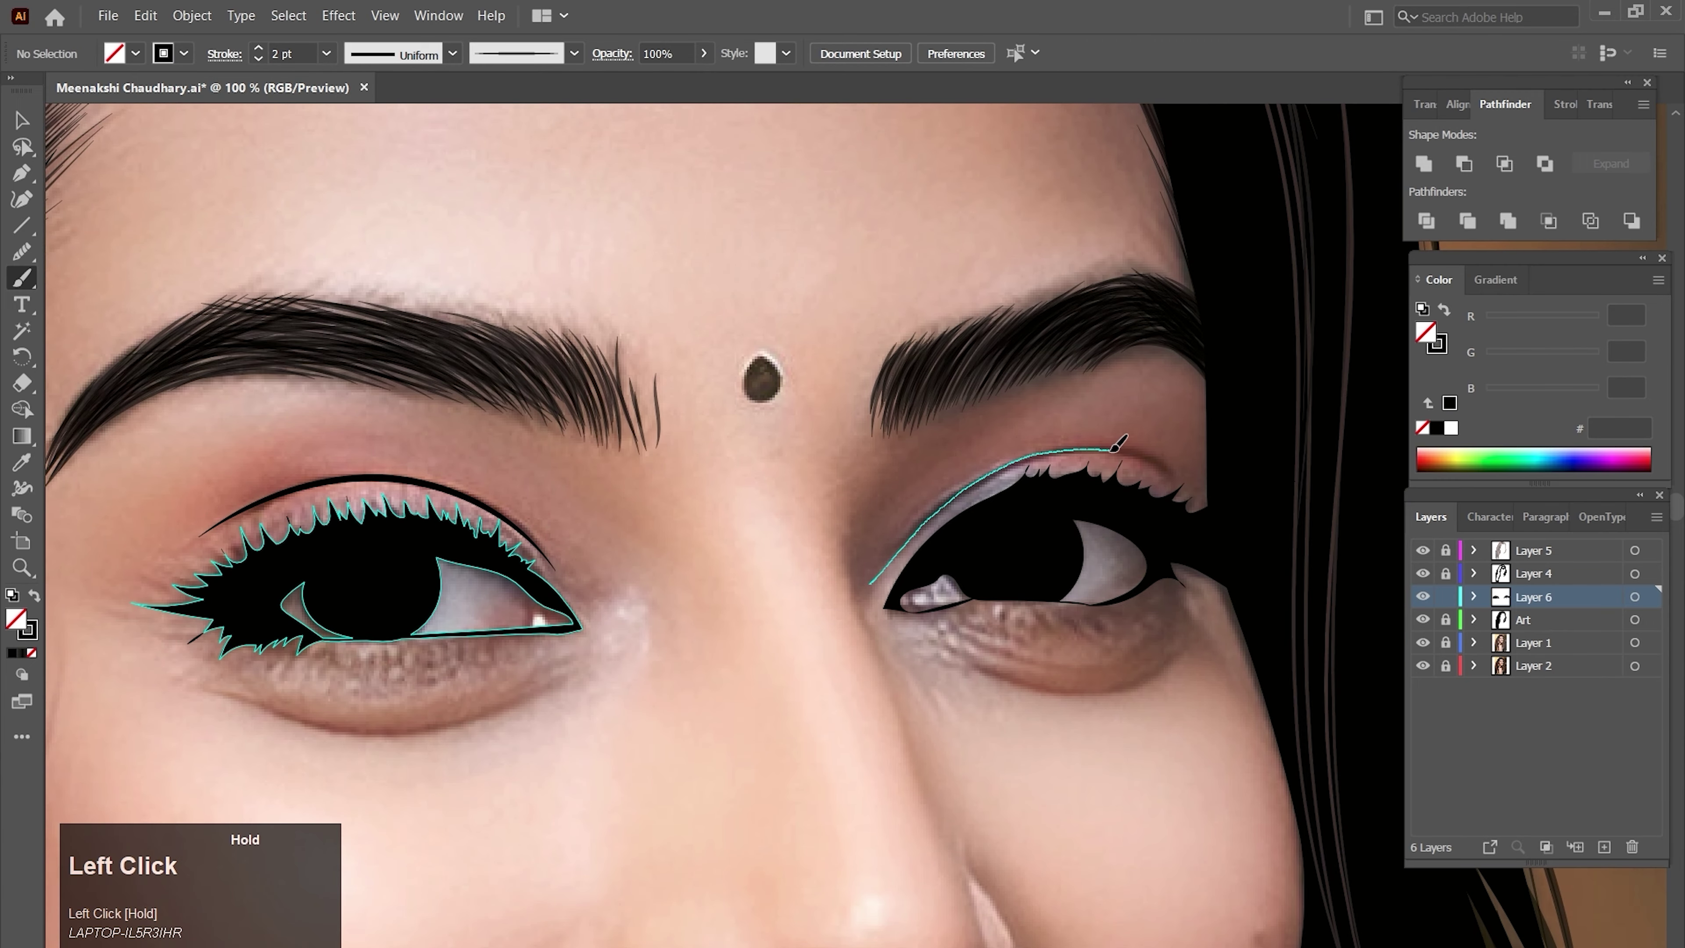
{"action": "left_click_drag", "start_coordinate": [1182, 505], "coordinate": [1183, 506]}
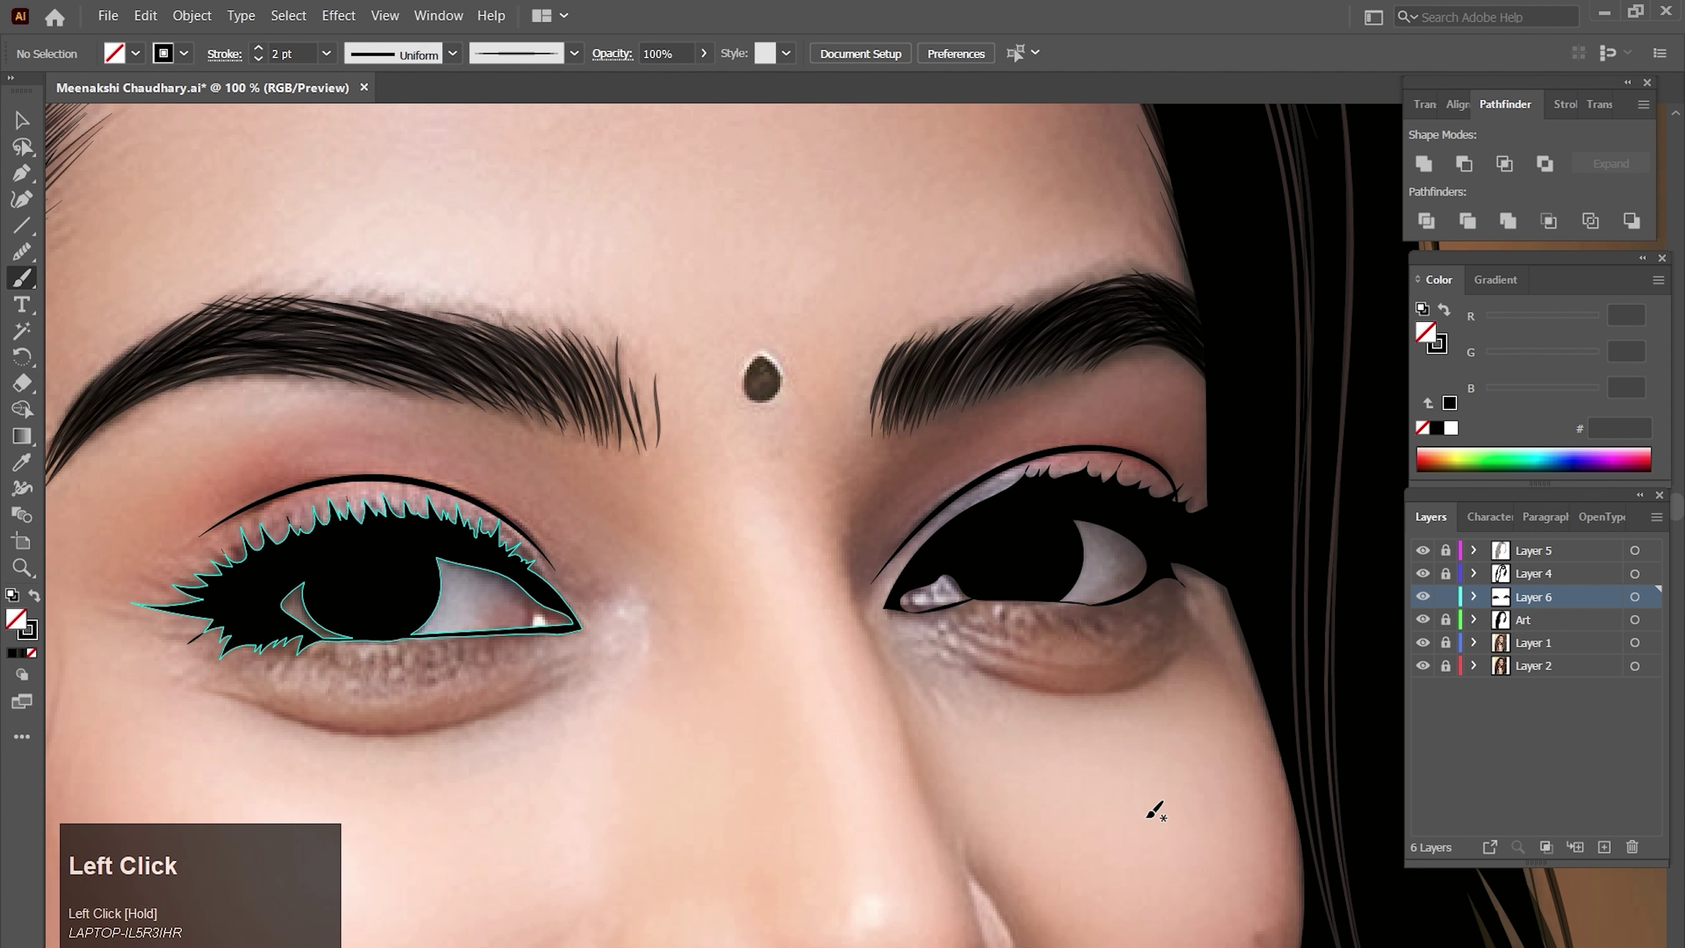
{"action": "left_click", "coordinate": [1136, 797], "text": "ctrl"}
- Try painting a short curved brush line along the bag under each eye
{"action": "left_click_drag", "start_coordinate": [1009, 685], "coordinate": [1160, 681]}
{"action": "key", "text": "ctrl+z"}
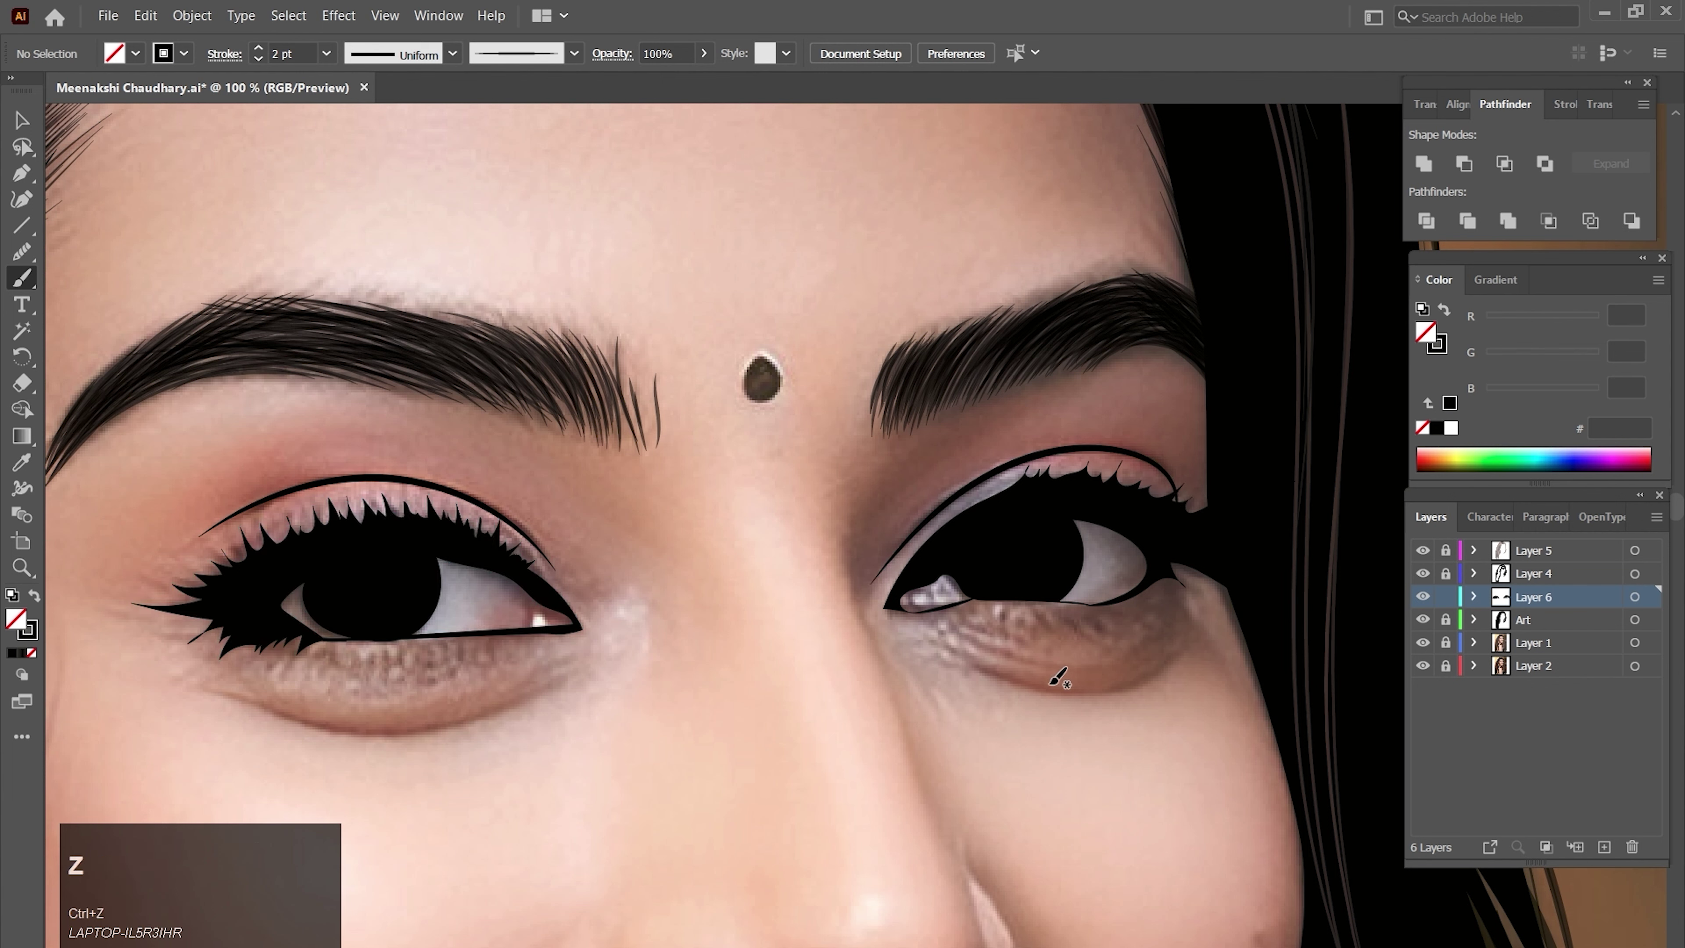
{"action": "left_click_drag", "start_coordinate": [1008, 684], "coordinate": [1163, 678]}
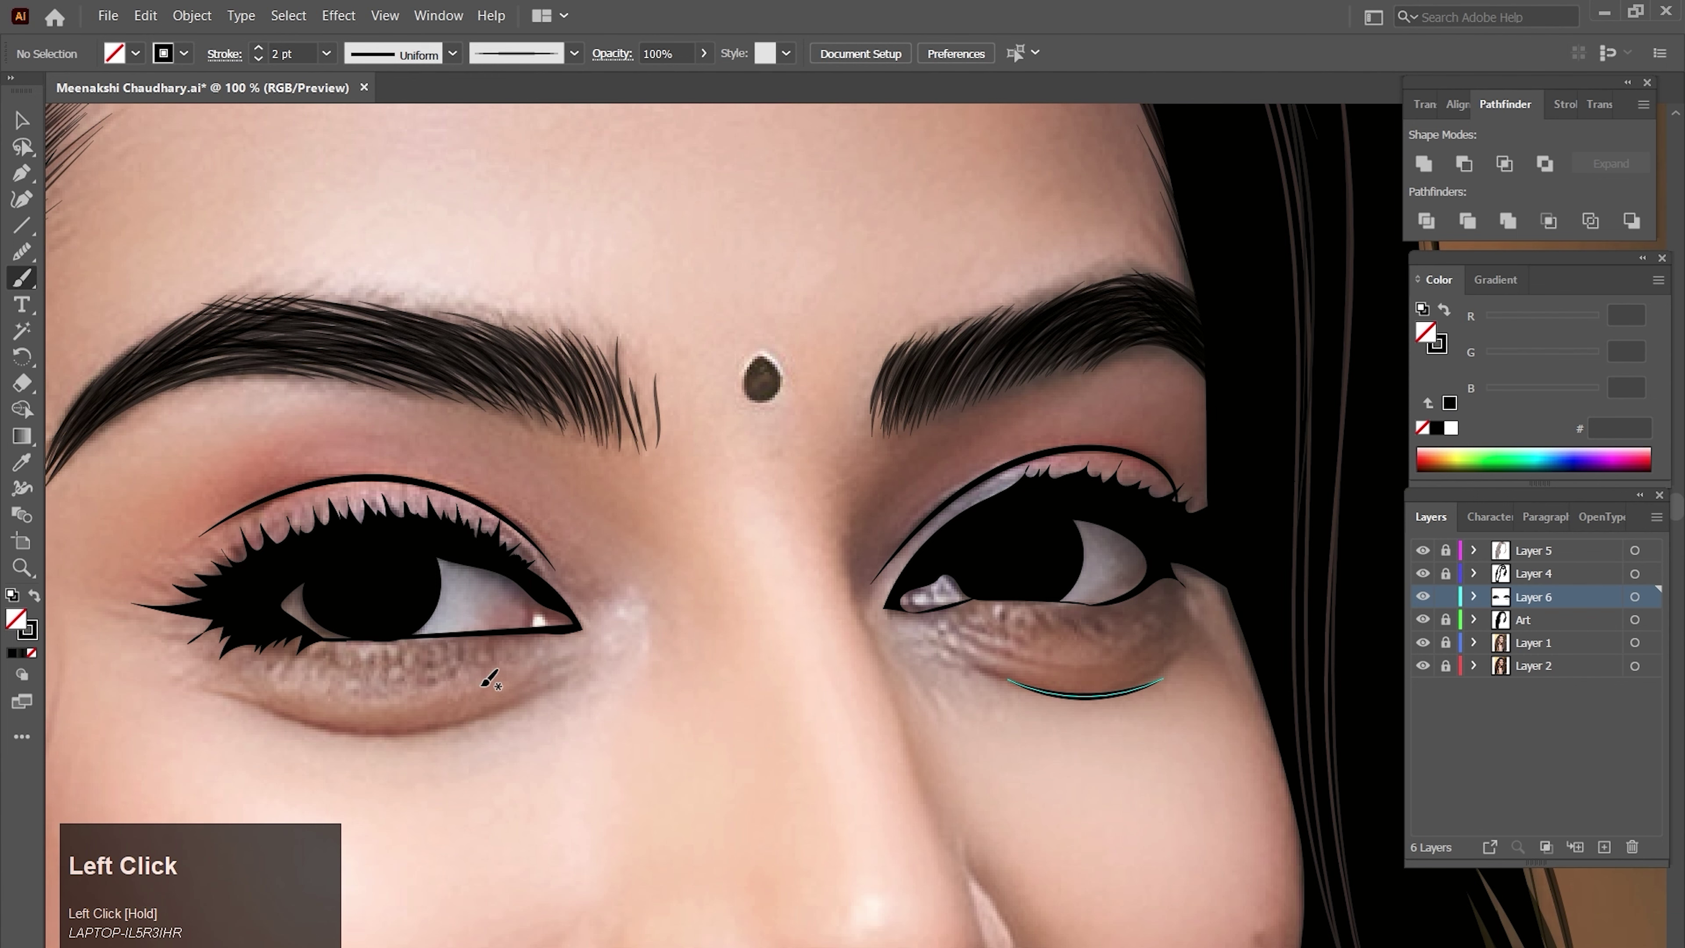
{"action": "left_click_drag", "start_coordinate": [550, 681], "coordinate": [482, 713]}
{"action": "left_click_drag", "start_coordinate": [326, 723], "coordinate": [252, 696]}
- Check the under-eye lines across the whole face by hiding Layer 1 and showing it again
{"action": "left_click", "coordinate": [831, 626], "text": "ctrl+alt"}
{"action": "left_click", "coordinate": [834, 626], "text": "ctrl+alt"}
{"action": "left_click", "coordinate": [834, 626], "text": "ctrl+alt"}
{"action": "left_click", "coordinate": [833, 626], "text": "ctrl+alt"}
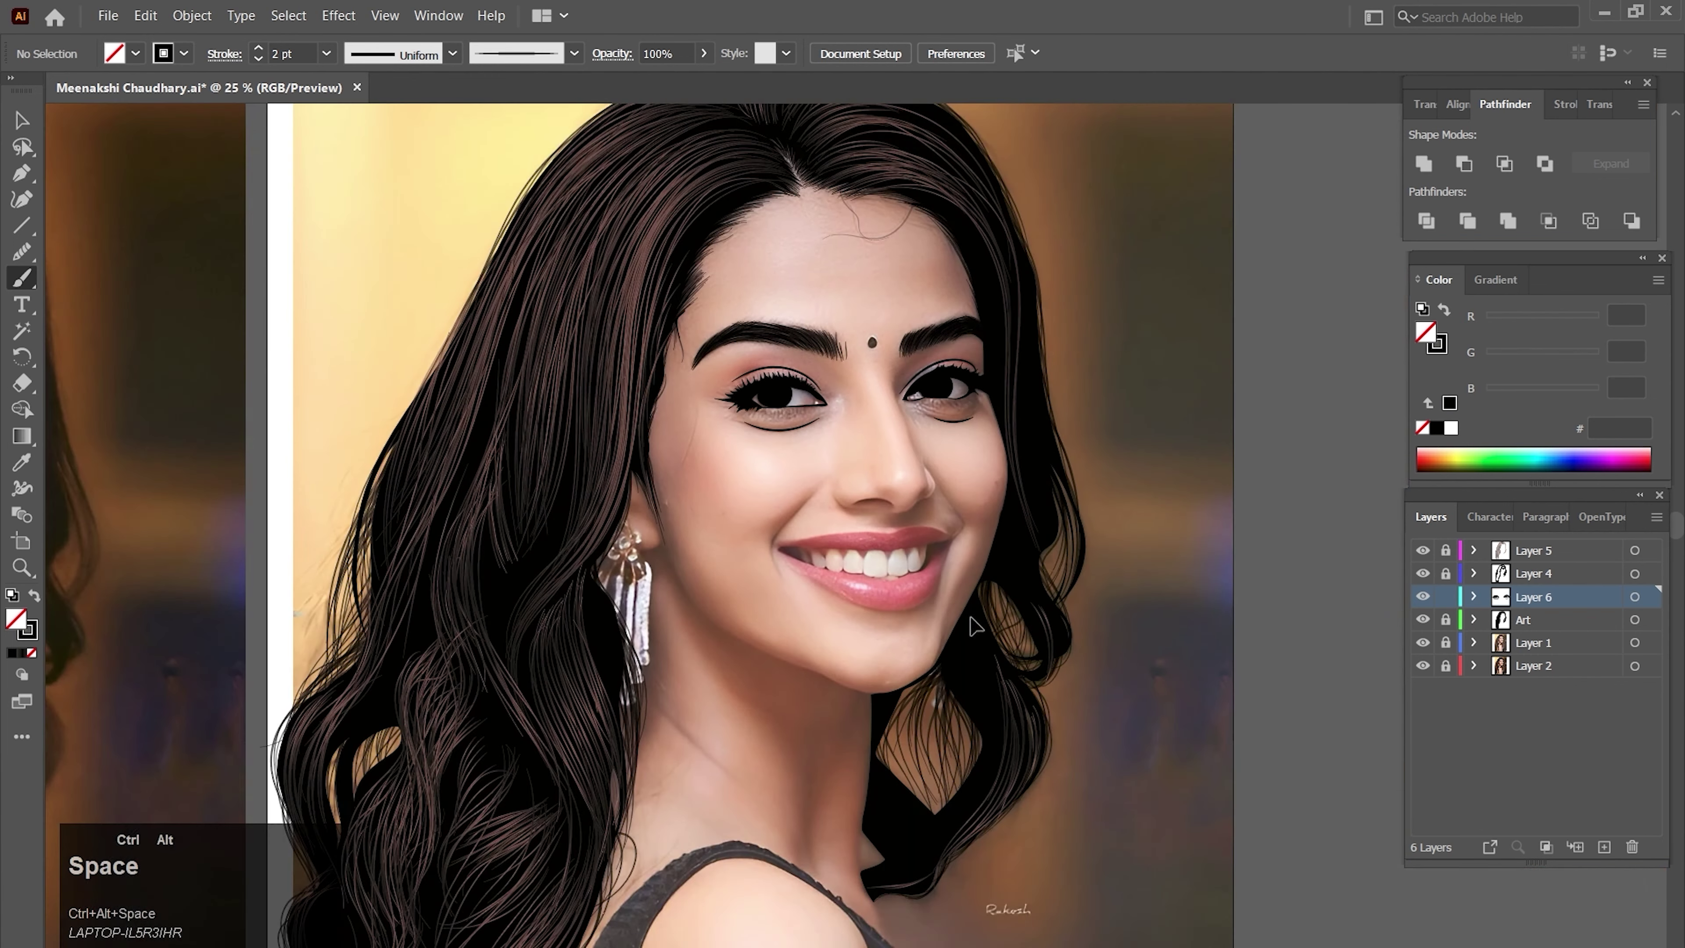
{"action": "left_click", "coordinate": [1422, 642]}
{"action": "left_click", "coordinate": [1422, 642]}
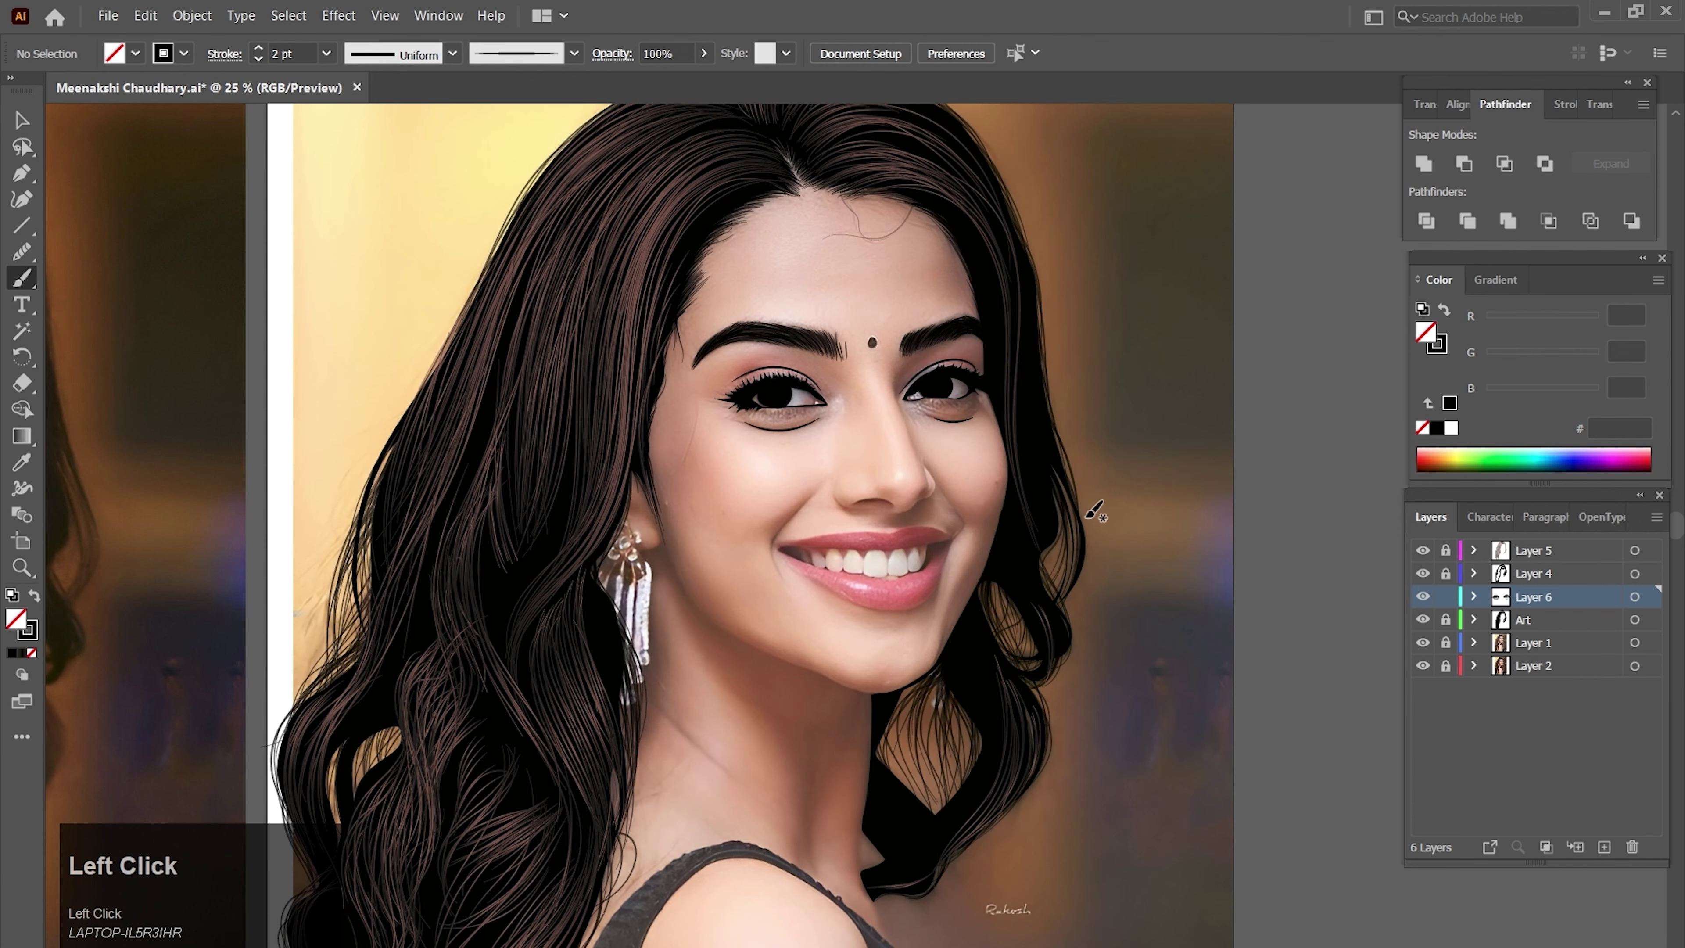
- Select the curved brush lines under both eyes and delete them
{"action": "left_click", "coordinate": [959, 435], "text": "ctrl"}
{"action": "left_click", "coordinate": [956, 422], "text": "ctrl"}
{"action": "left_click", "coordinate": [777, 430], "text": "ctrl+shift"}
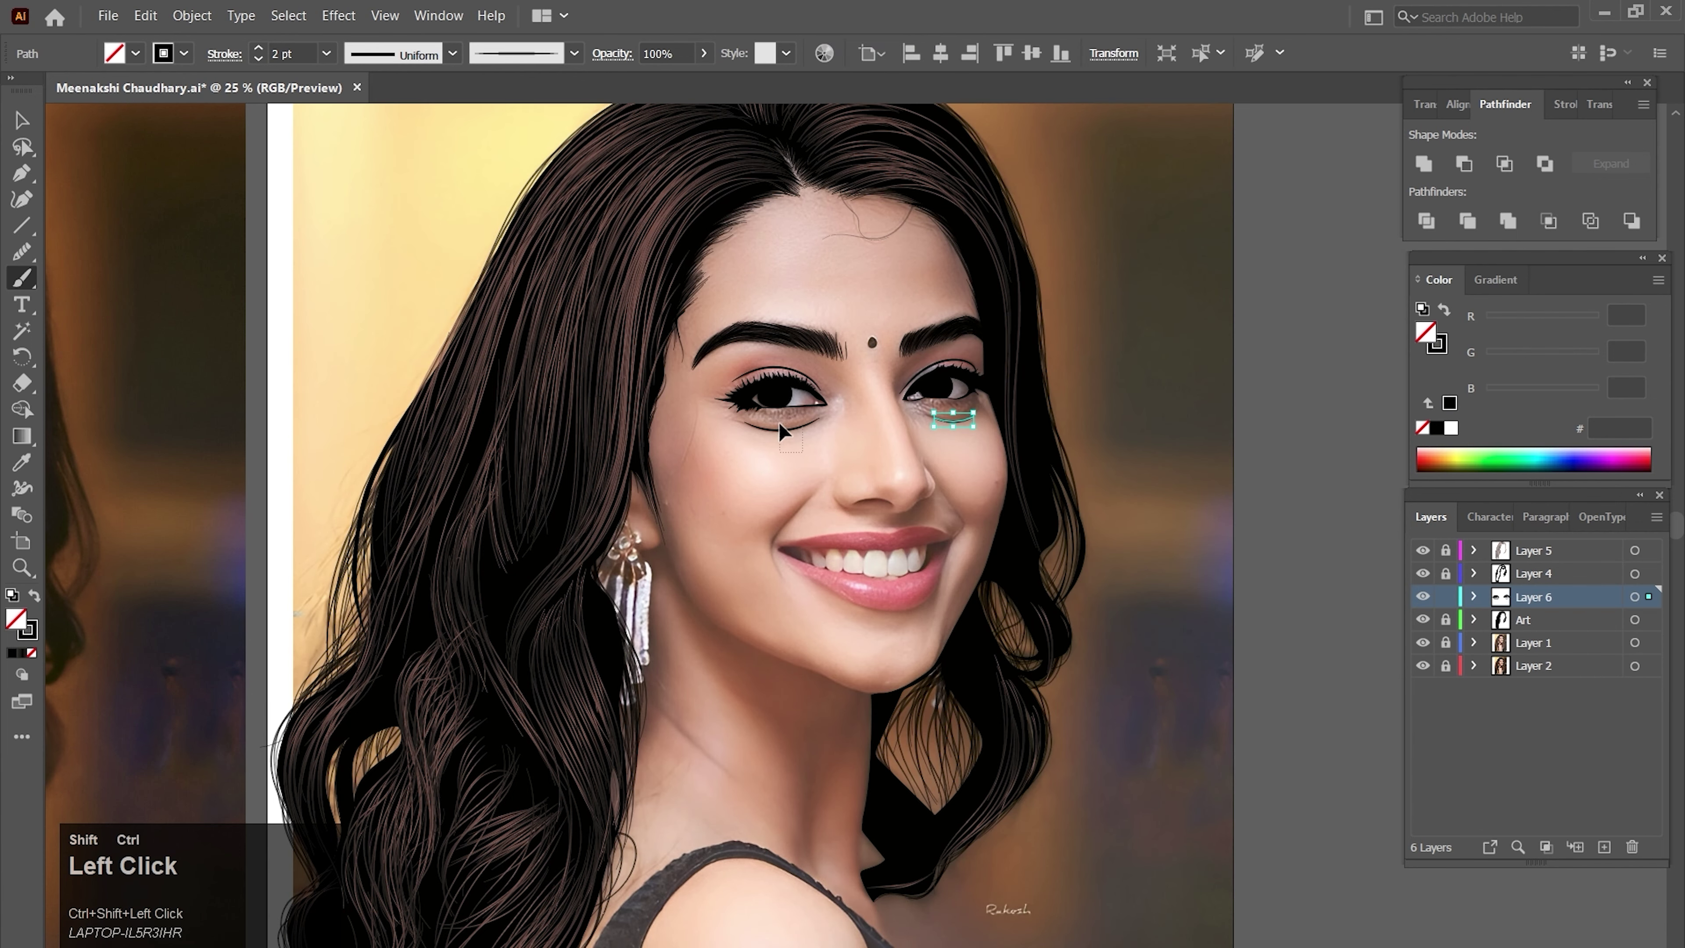
{"action": "key", "text": "Delete"}
- Save the document and preview the line art with Layer 1 hidden before showing the layer again
{"action": "key", "text": "space"}
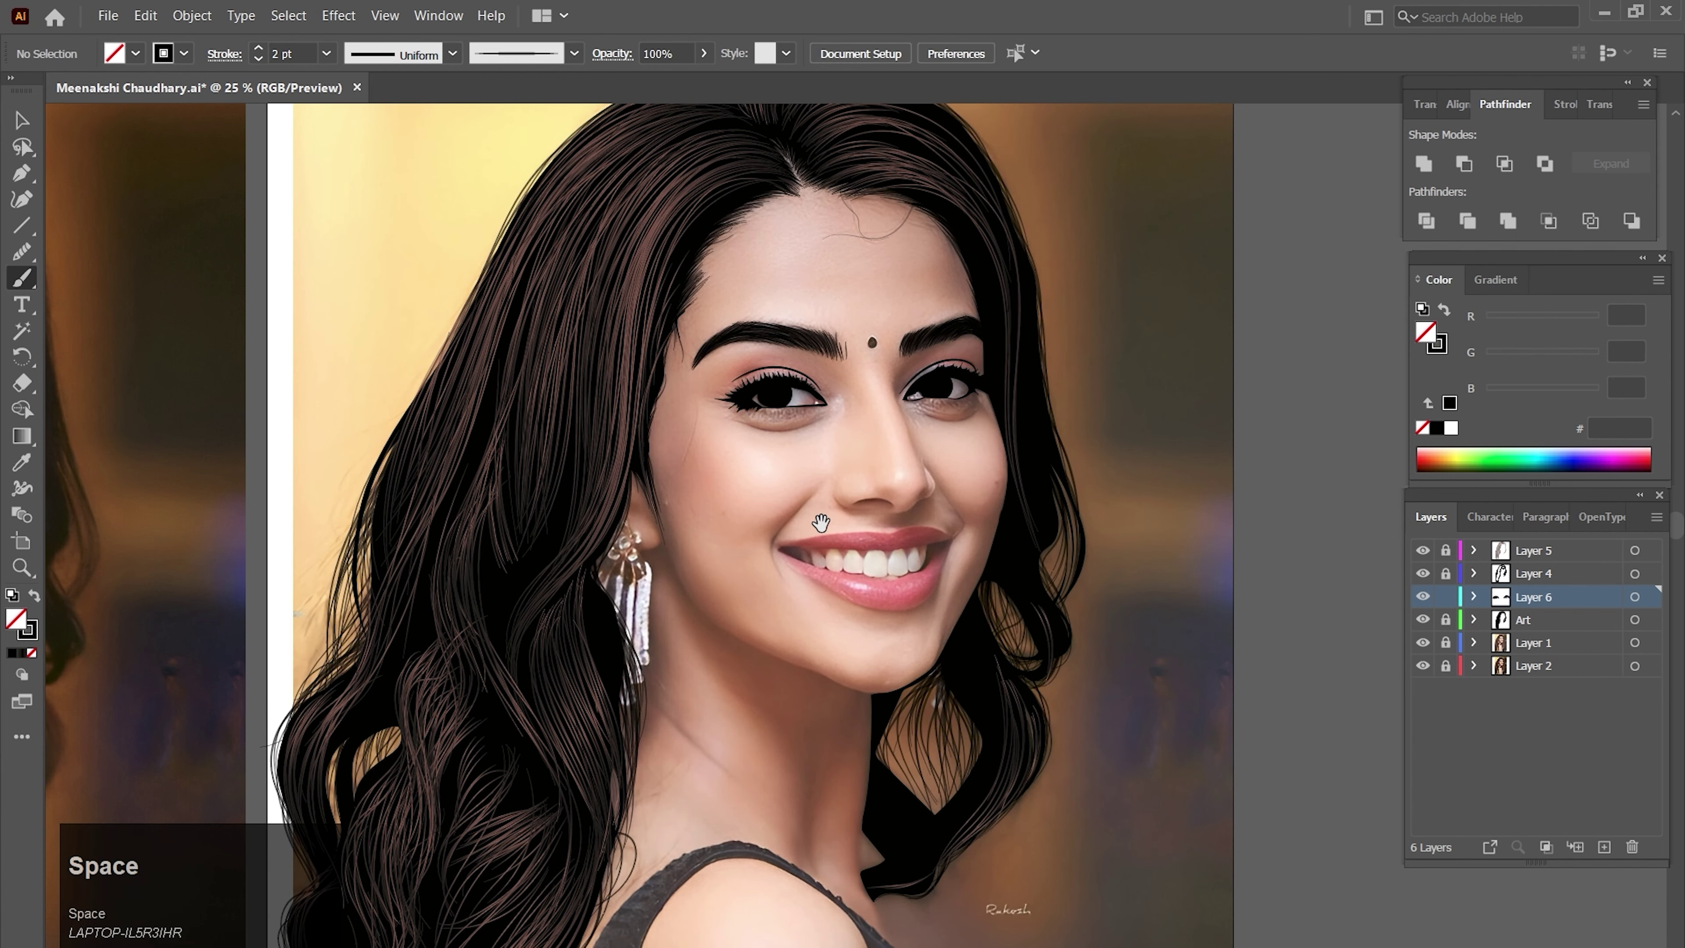
{"action": "left_click_drag", "start_coordinate": [794, 551], "coordinate": [791, 567]}
{"action": "key", "text": "space"}
{"action": "key", "text": "ctrl+alt+space"}
{"action": "left_click_drag", "start_coordinate": [814, 508], "coordinate": [870, 524]}
{"action": "left_click", "coordinate": [819, 533], "text": "ctrl+alt"}
{"action": "key", "text": "space"}
{"action": "key", "text": "ctrl+s"}
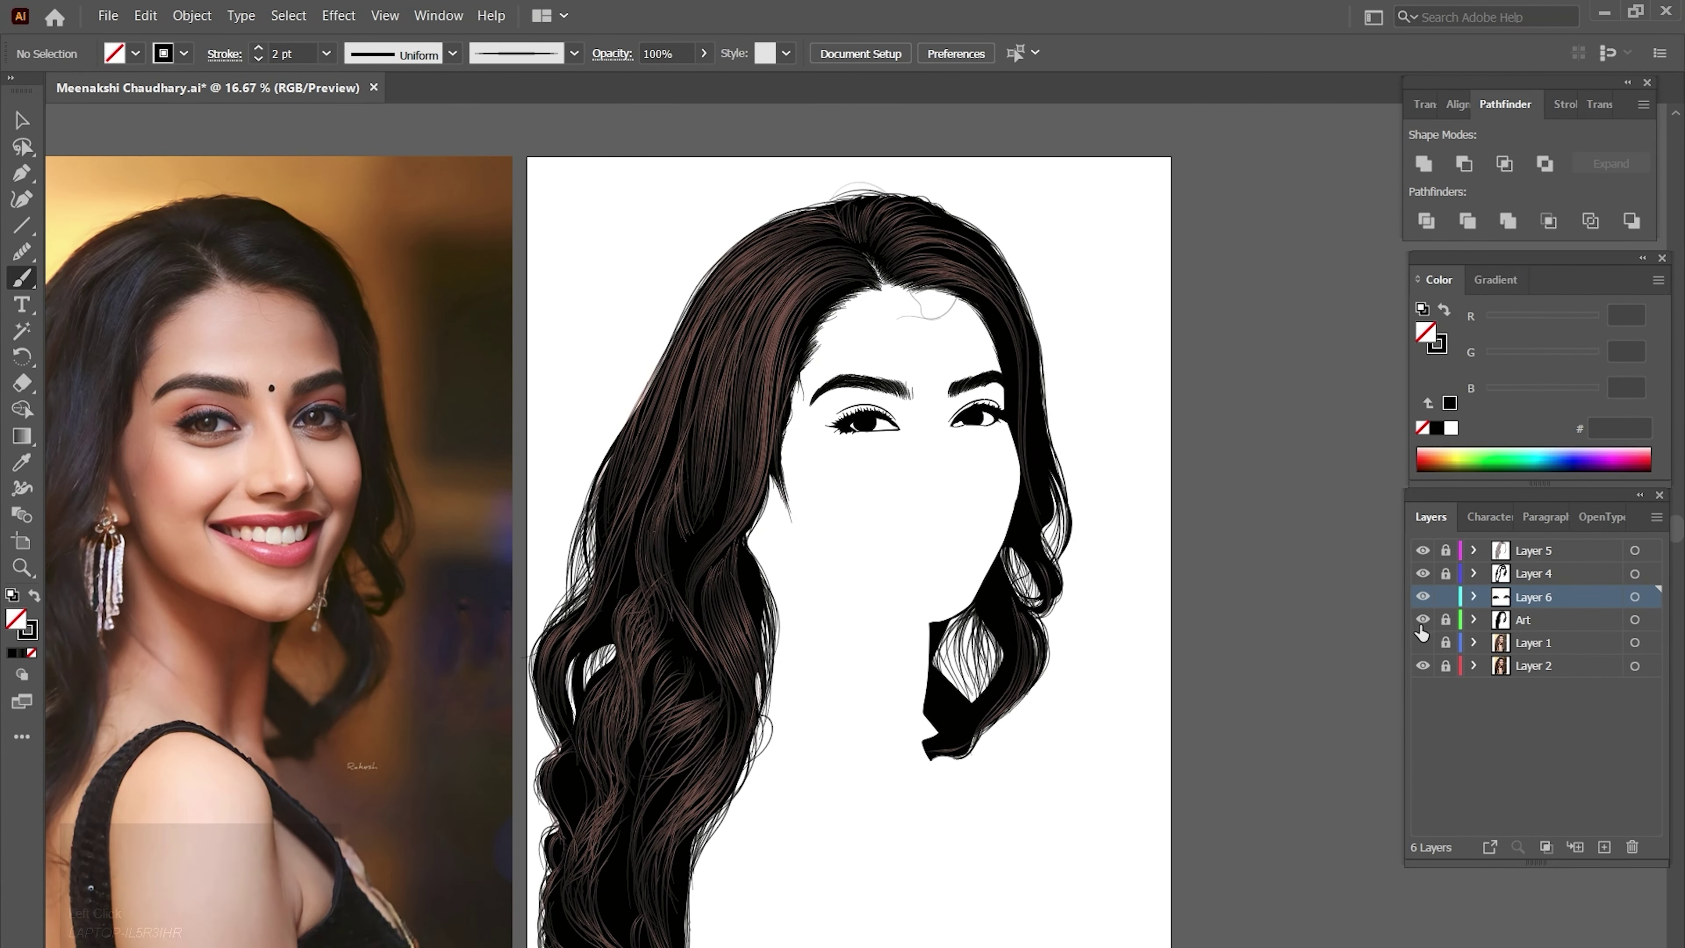
{"action": "left_click", "coordinate": [1423, 641]}
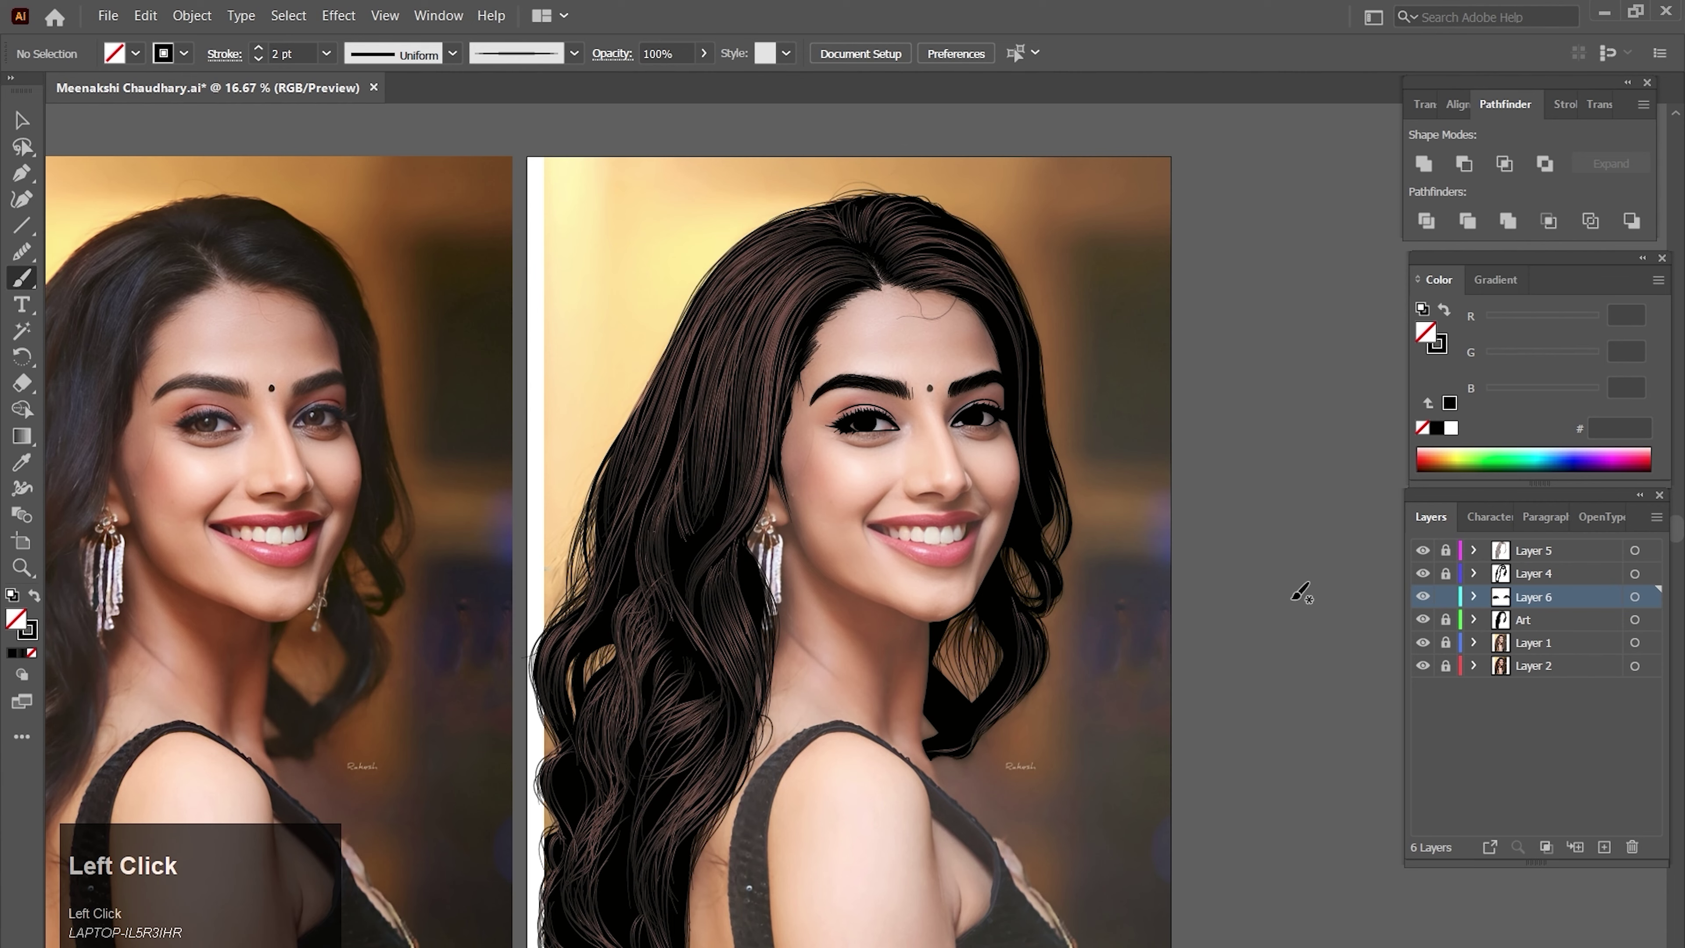
- Paint a 2 pt contour down the nose bridge from beside the left eye's inner corner to the side of the nose tip
{"action": "left_click", "coordinate": [901, 499], "text": "ctrl"}
{"action": "left_click", "coordinate": [901, 499], "text": "ctrl"}
{"action": "left_click", "coordinate": [901, 499], "text": "ctrl"}
{"action": "left_click", "coordinate": [839, 635], "text": "ctrl"}
{"action": "left_click_drag", "start_coordinate": [854, 674], "coordinate": [860, 659]}
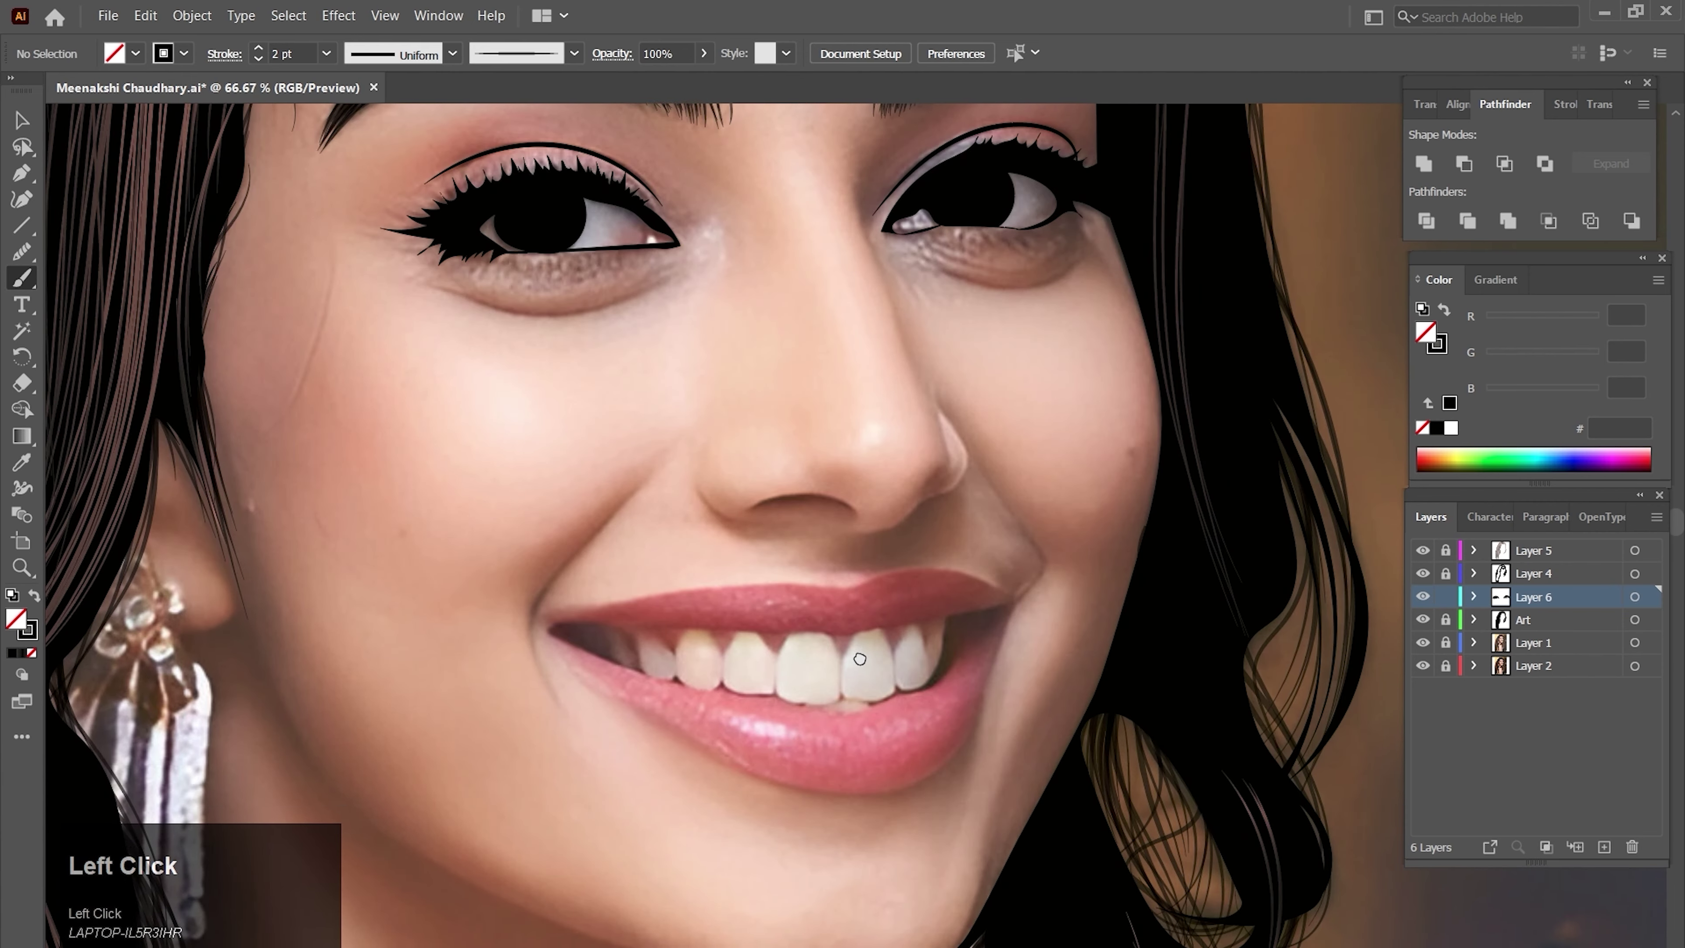
{"action": "left_click", "coordinate": [872, 647], "text": "ctrl"}
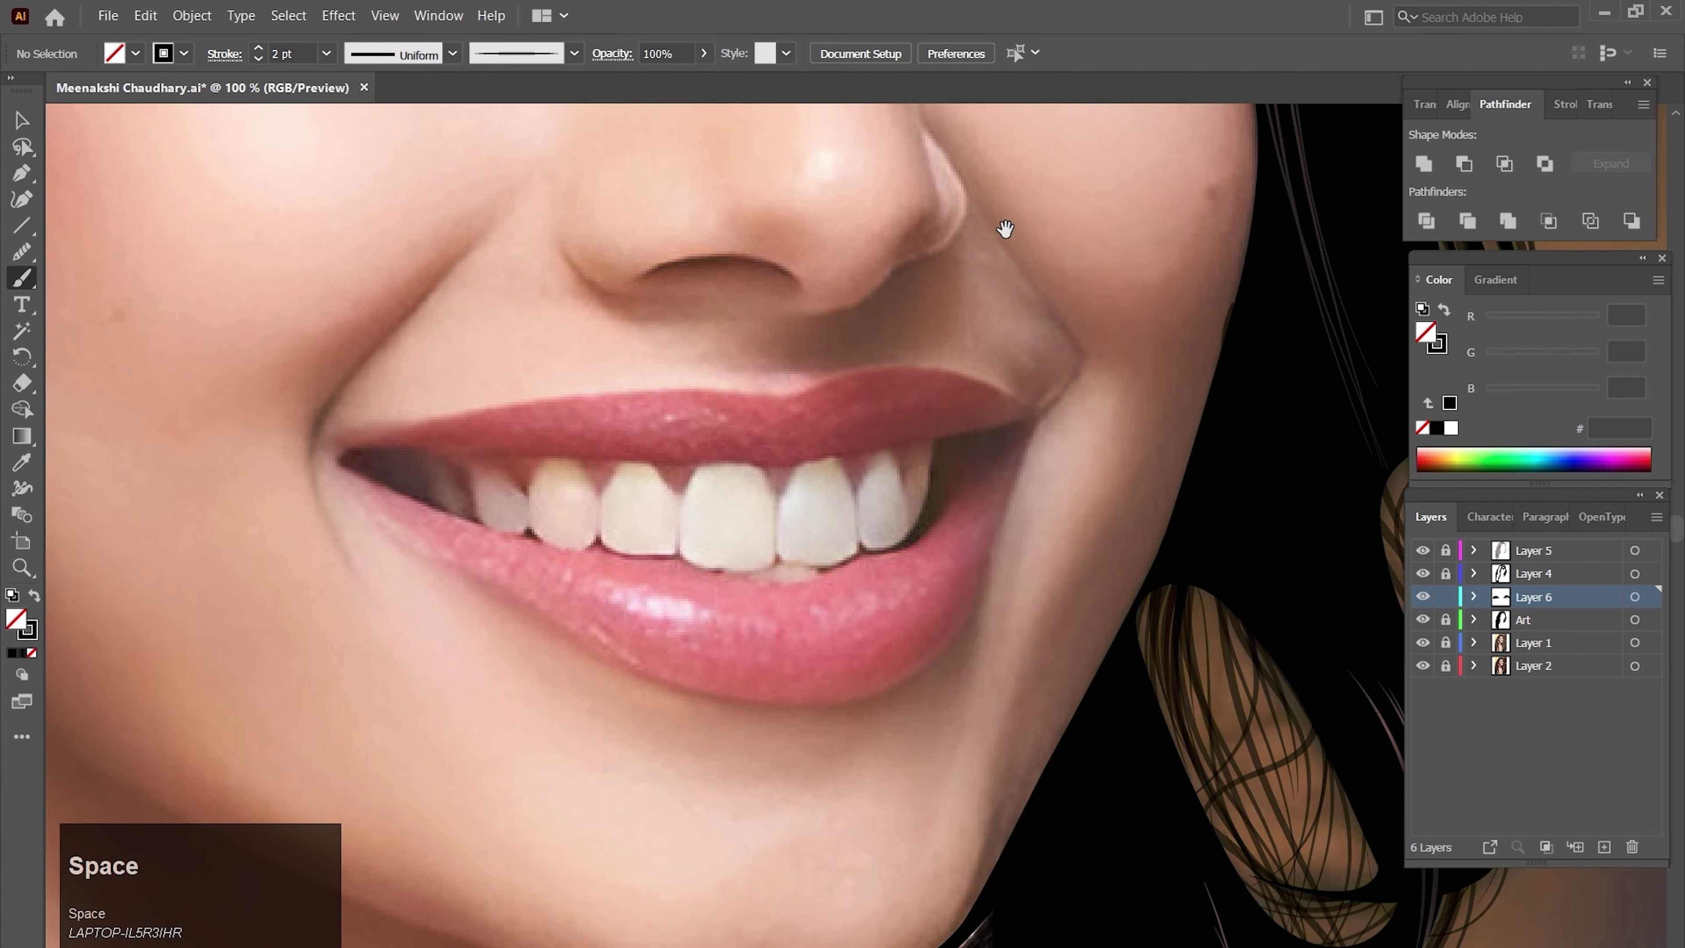
{"action": "left_click_drag", "start_coordinate": [1005, 228], "coordinate": [1008, 557]}
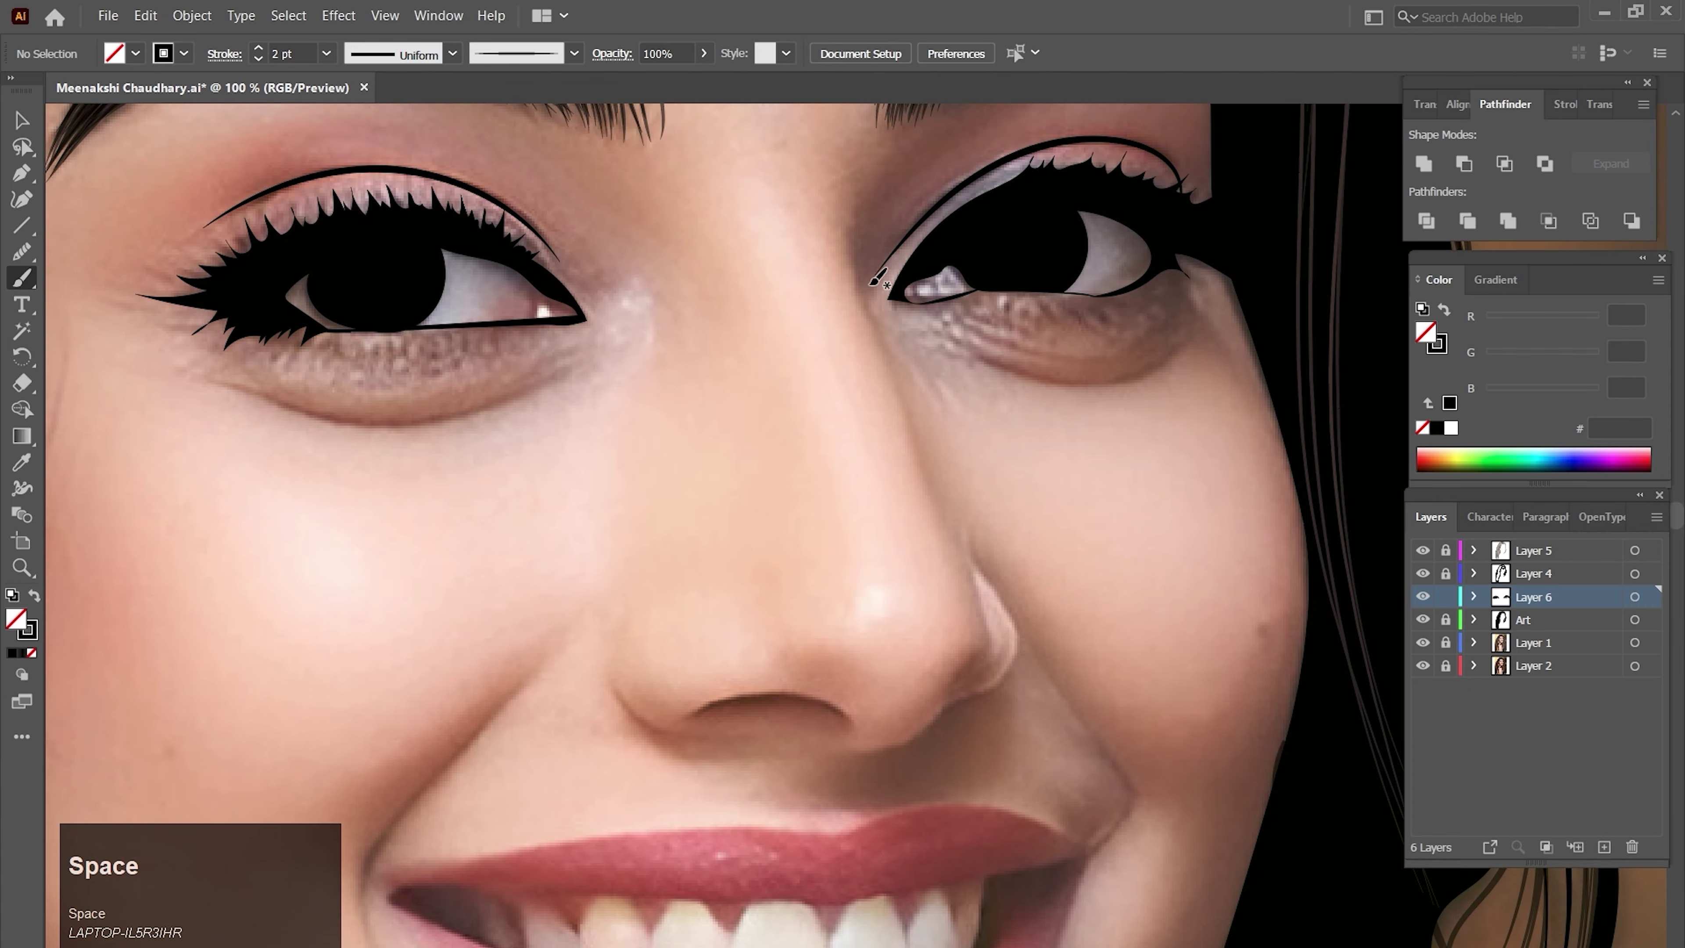
{"action": "left_click_drag", "start_coordinate": [864, 215], "coordinate": [874, 323]}
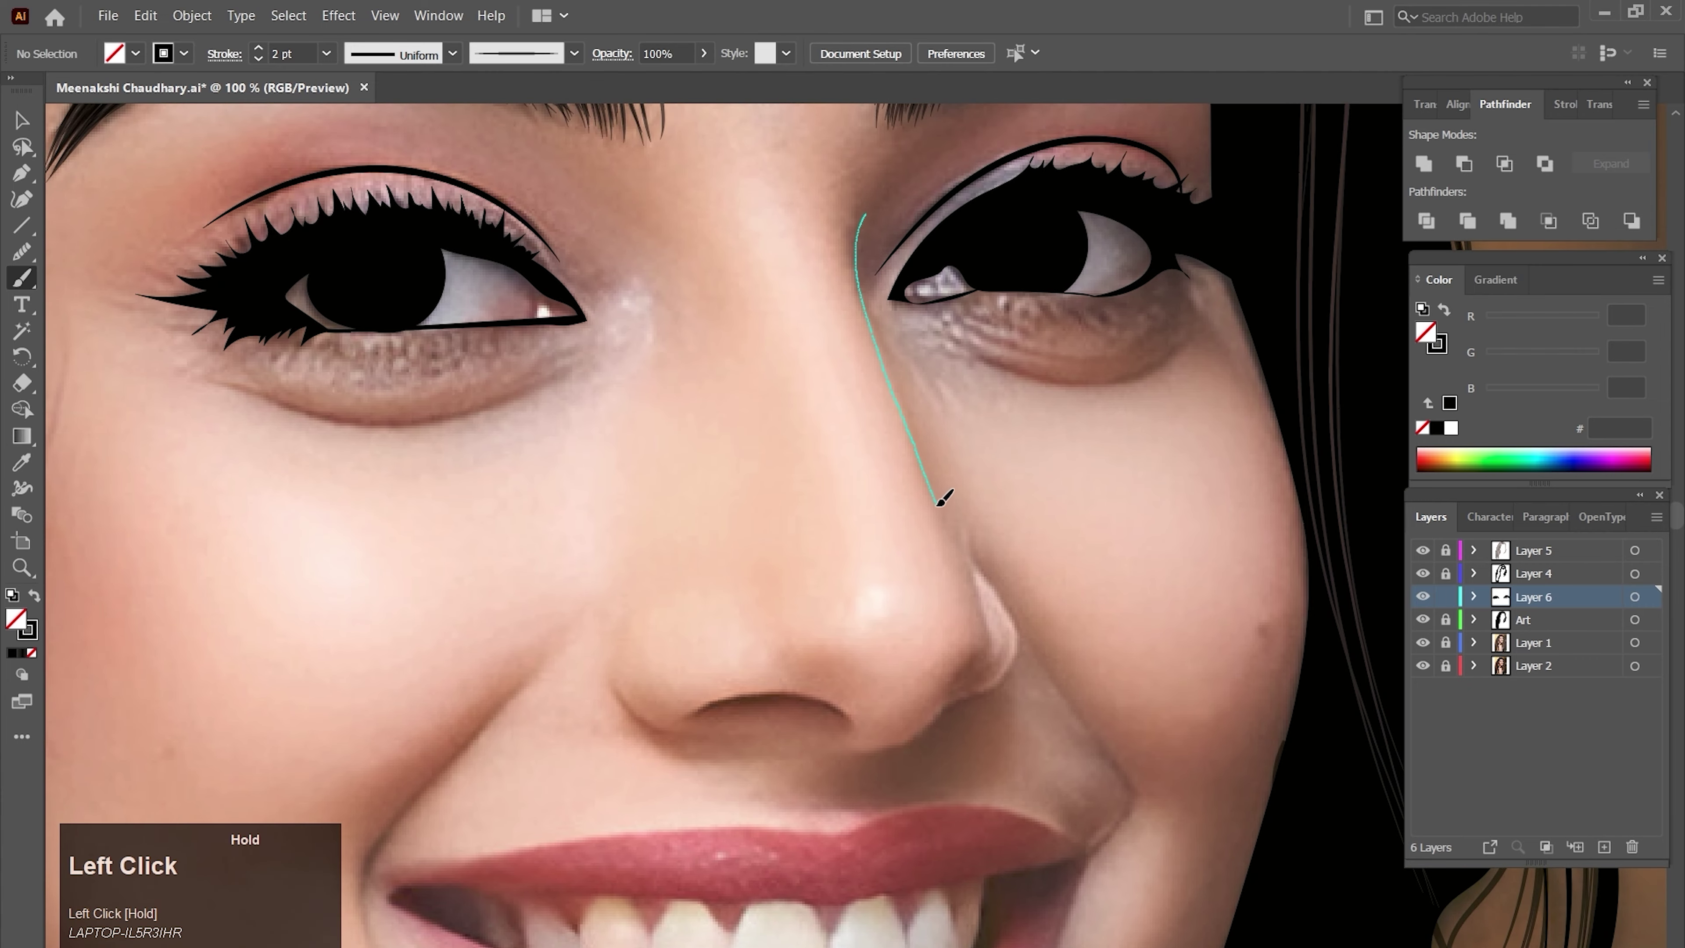
{"action": "left_click_drag", "start_coordinate": [979, 653], "coordinate": [979, 656]}
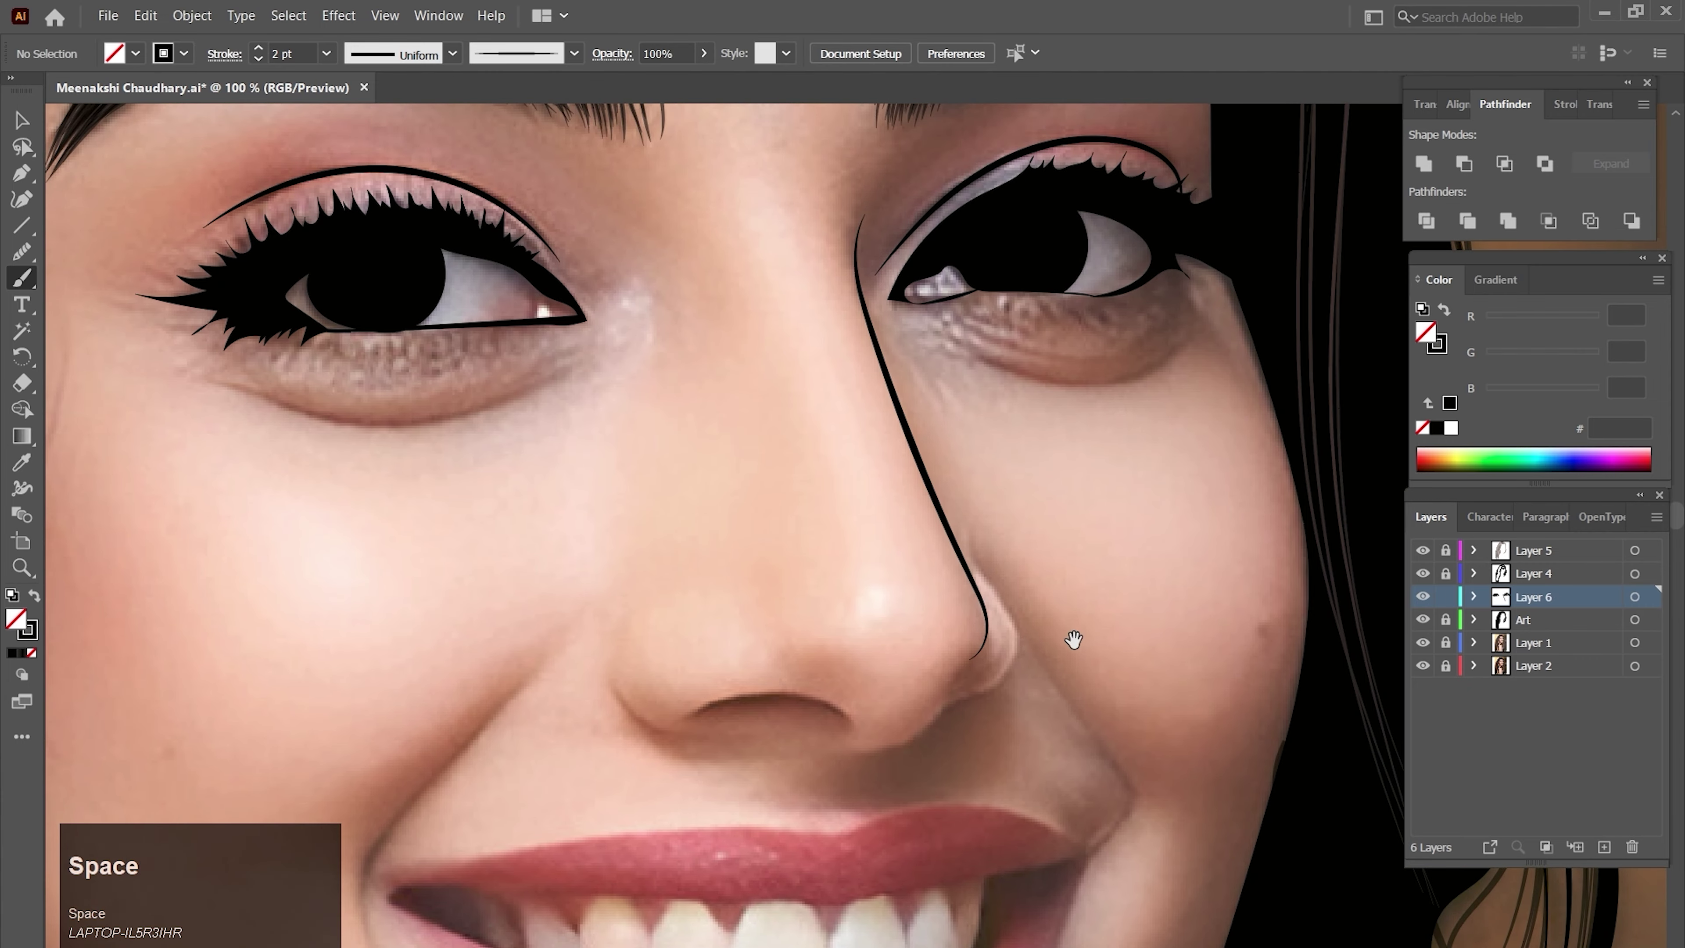
- Paint curved lines around the woman's left nostril wing and under that side of the nose tip
{"action": "mouse_move", "coordinate": [989, 555]}
{"action": "left_mouse_down"}
{"action": "mouse_move", "coordinate": [957, 508]}
{"action": "mouse_move", "coordinate": [993, 591]}
{"action": "left_mouse_up"}
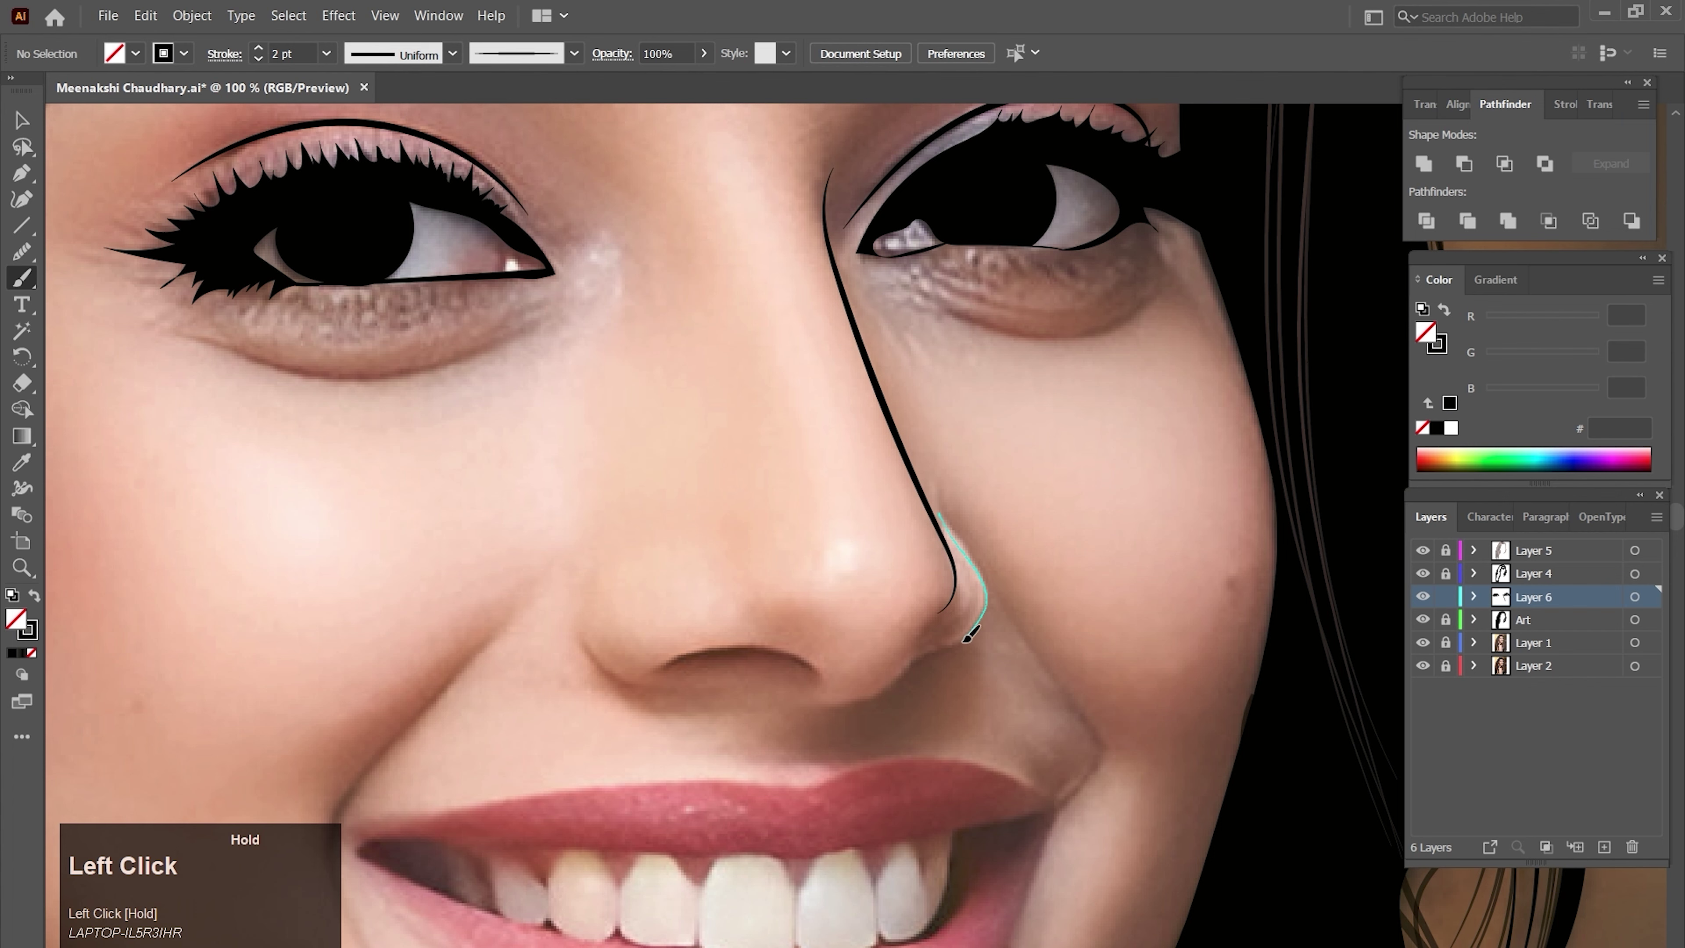
{"action": "left_click_drag", "start_coordinate": [935, 647], "coordinate": [934, 649]}
{"action": "mouse_move", "coordinate": [825, 697]}
{"action": "left_mouse_down"}
{"action": "mouse_move", "coordinate": [918, 618]}
{"action": "mouse_move", "coordinate": [973, 610]}
{"action": "left_mouse_up"}
{"action": "left_click_drag", "start_coordinate": [1023, 549], "coordinate": [1027, 546]}
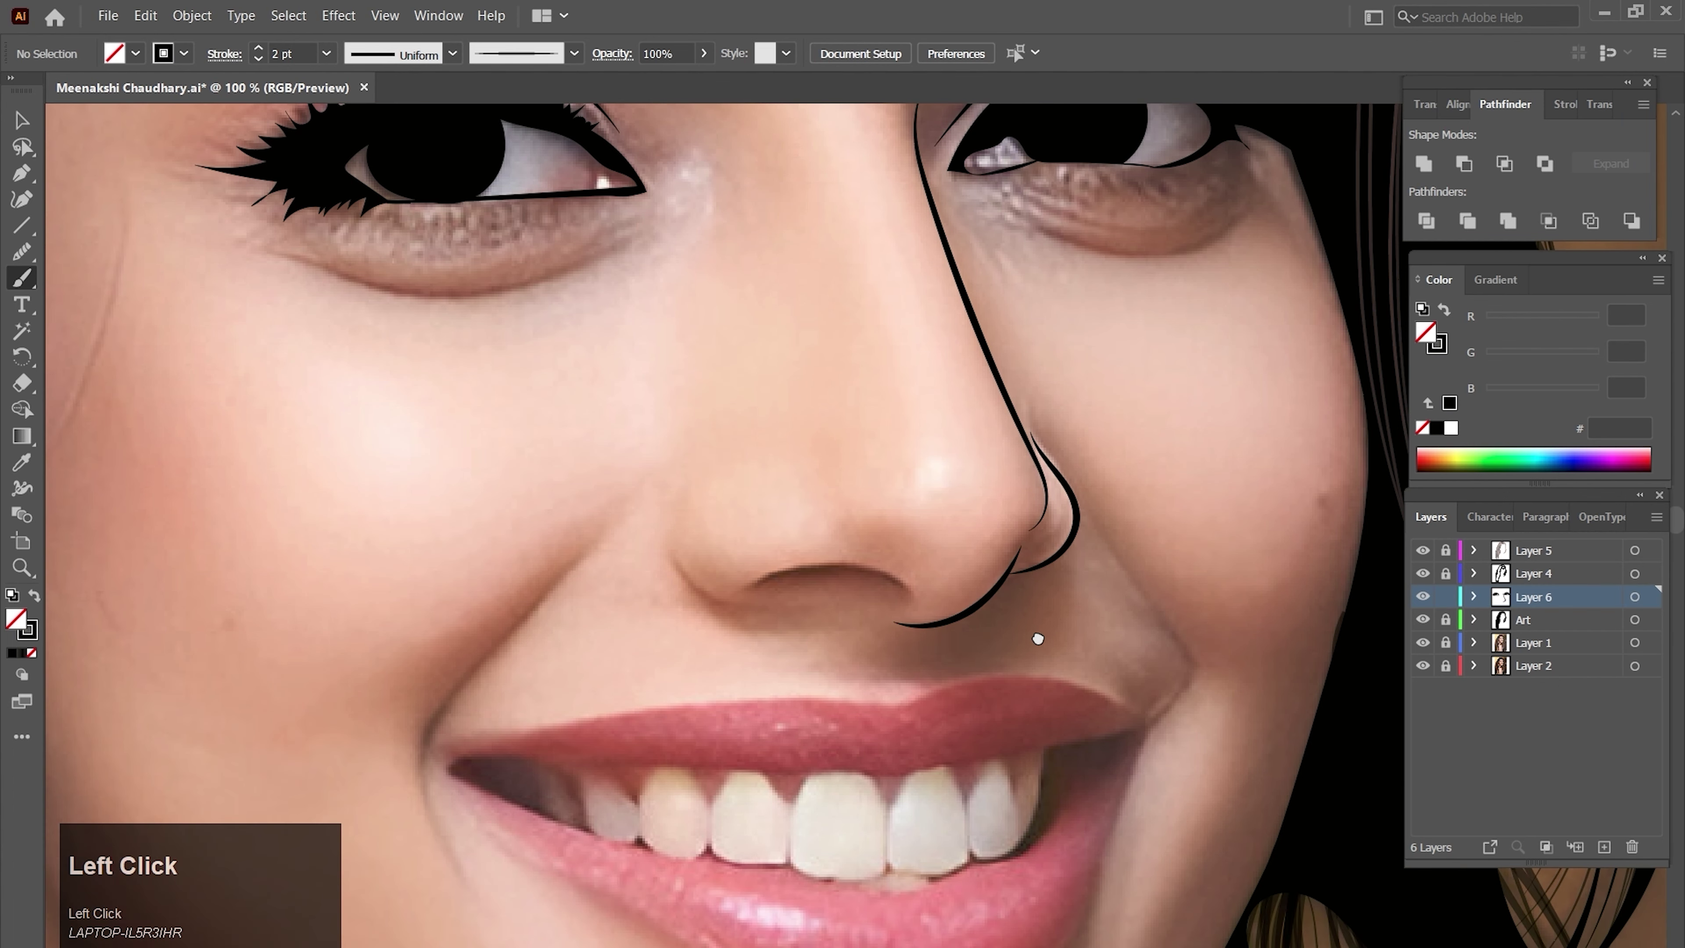
- Paint a curved 2 pt contour around the woman's right nostril wing, ending under the nose
{"action": "left_click_drag", "start_coordinate": [1012, 609], "coordinate": [1072, 564]}
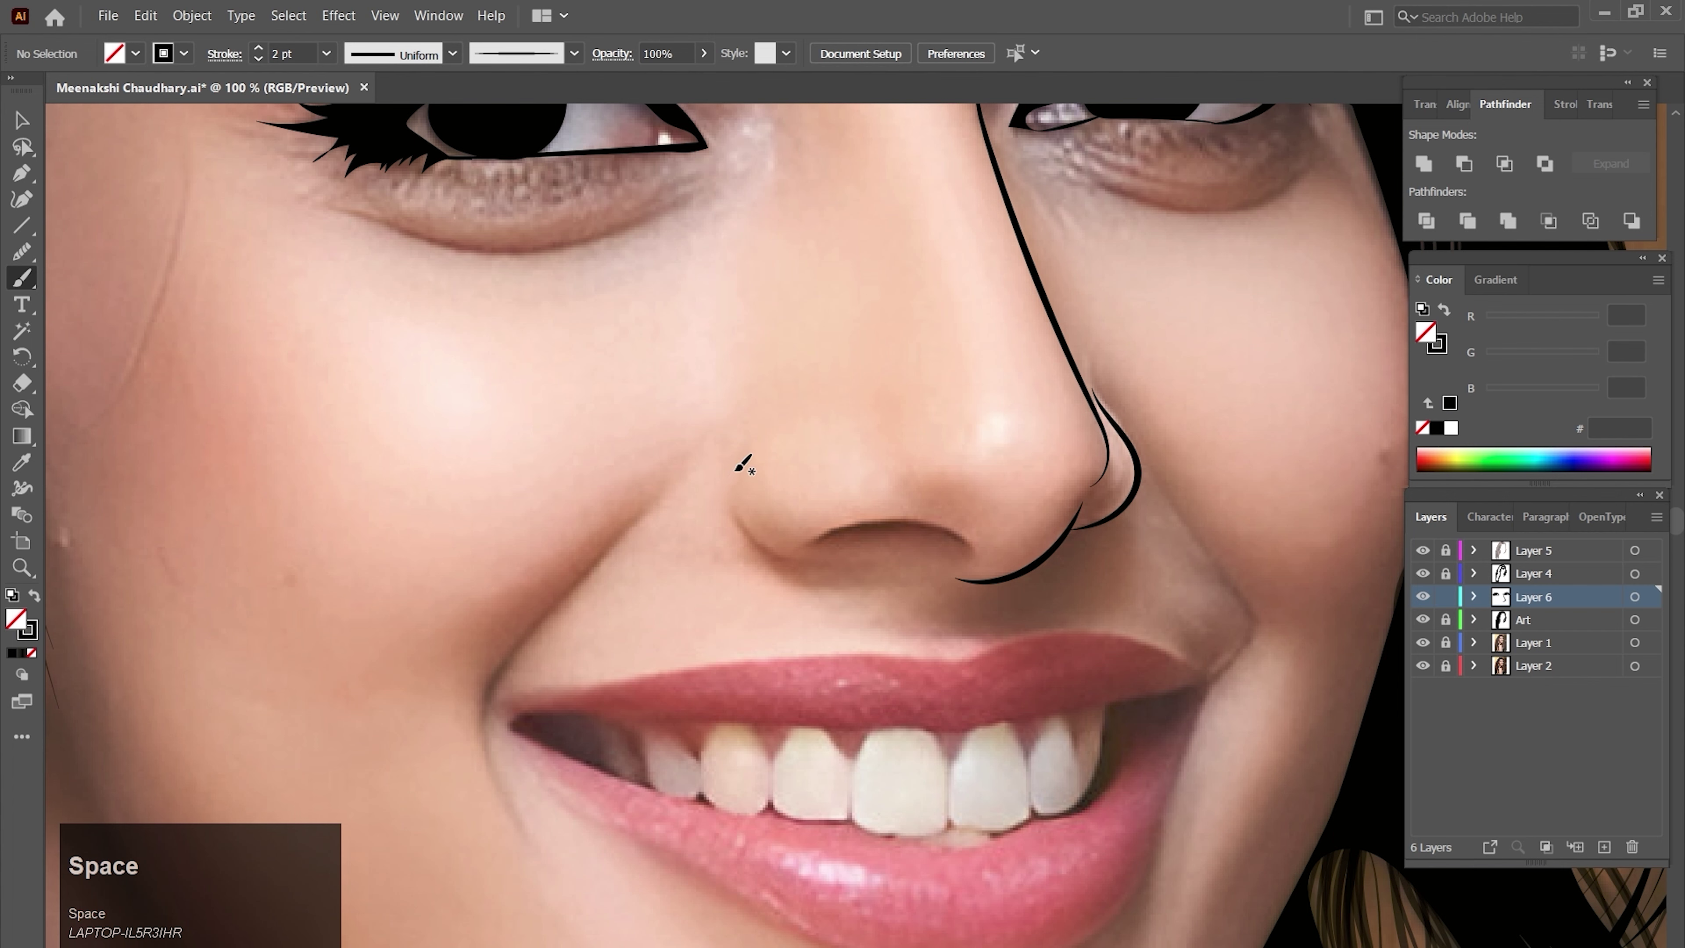
{"action": "left_click_drag", "start_coordinate": [734, 469], "coordinate": [736, 517]}
{"action": "left_click_drag", "start_coordinate": [822, 554], "coordinate": [875, 570]}
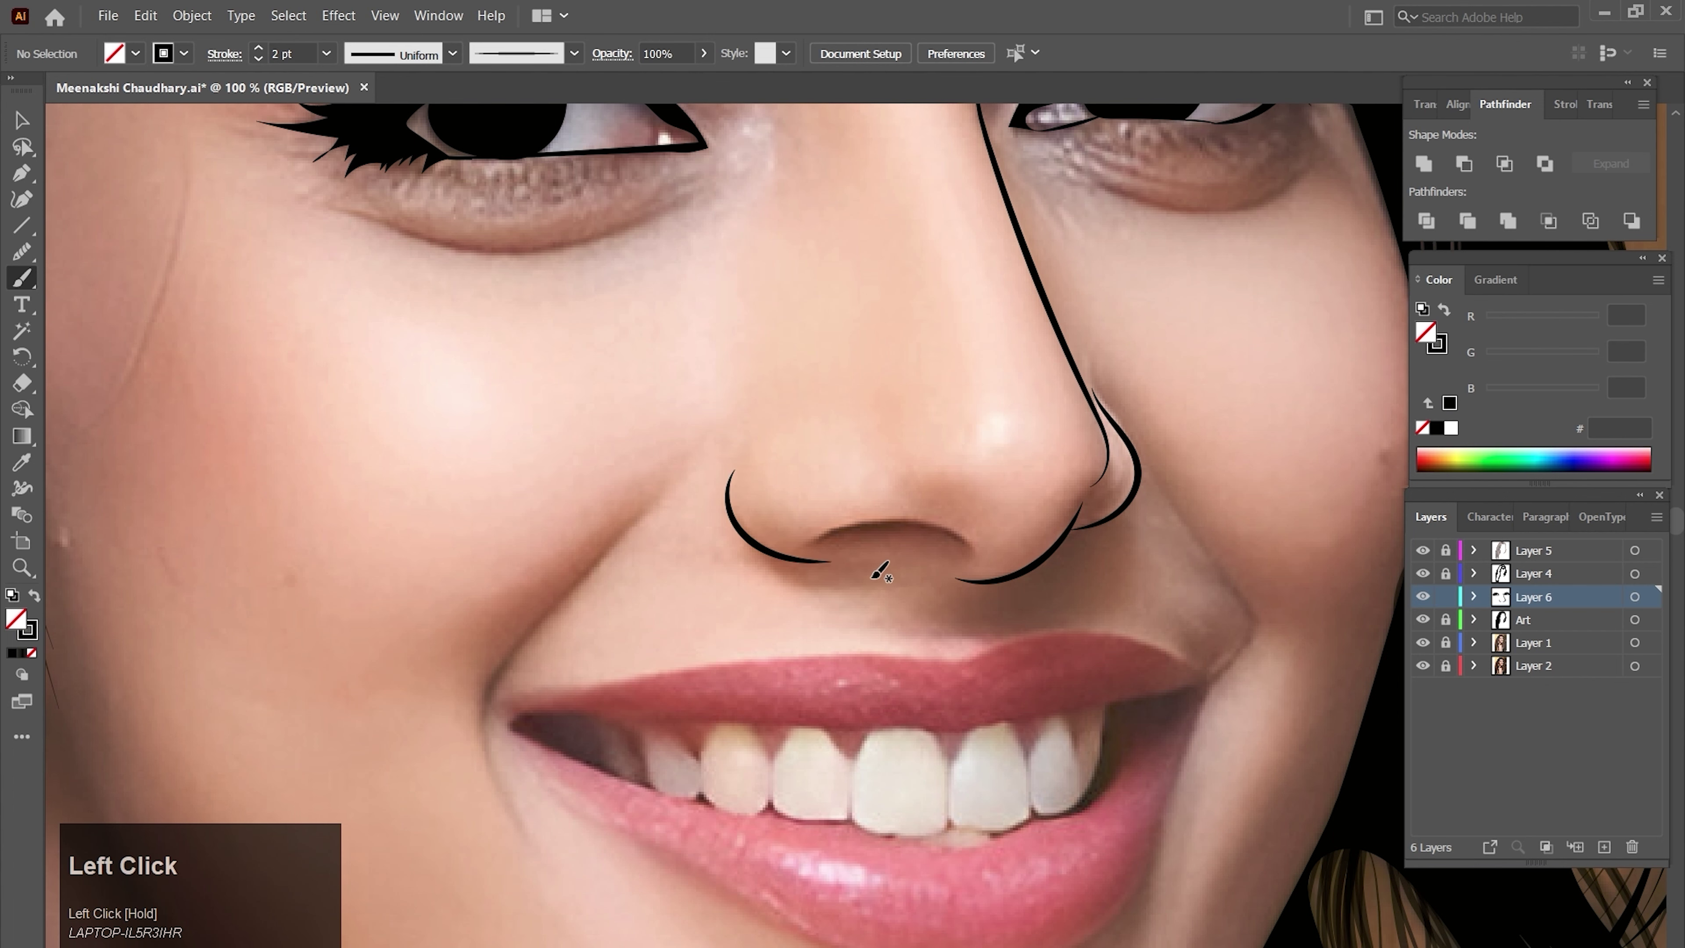
{"action": "key", "text": "ctrl+z"}
{"action": "mouse_move", "coordinate": [732, 478]}
{"action": "left_mouse_down"}
{"action": "mouse_move", "coordinate": [771, 549]}
{"action": "mouse_move", "coordinate": [823, 563]}
{"action": "left_mouse_up"}
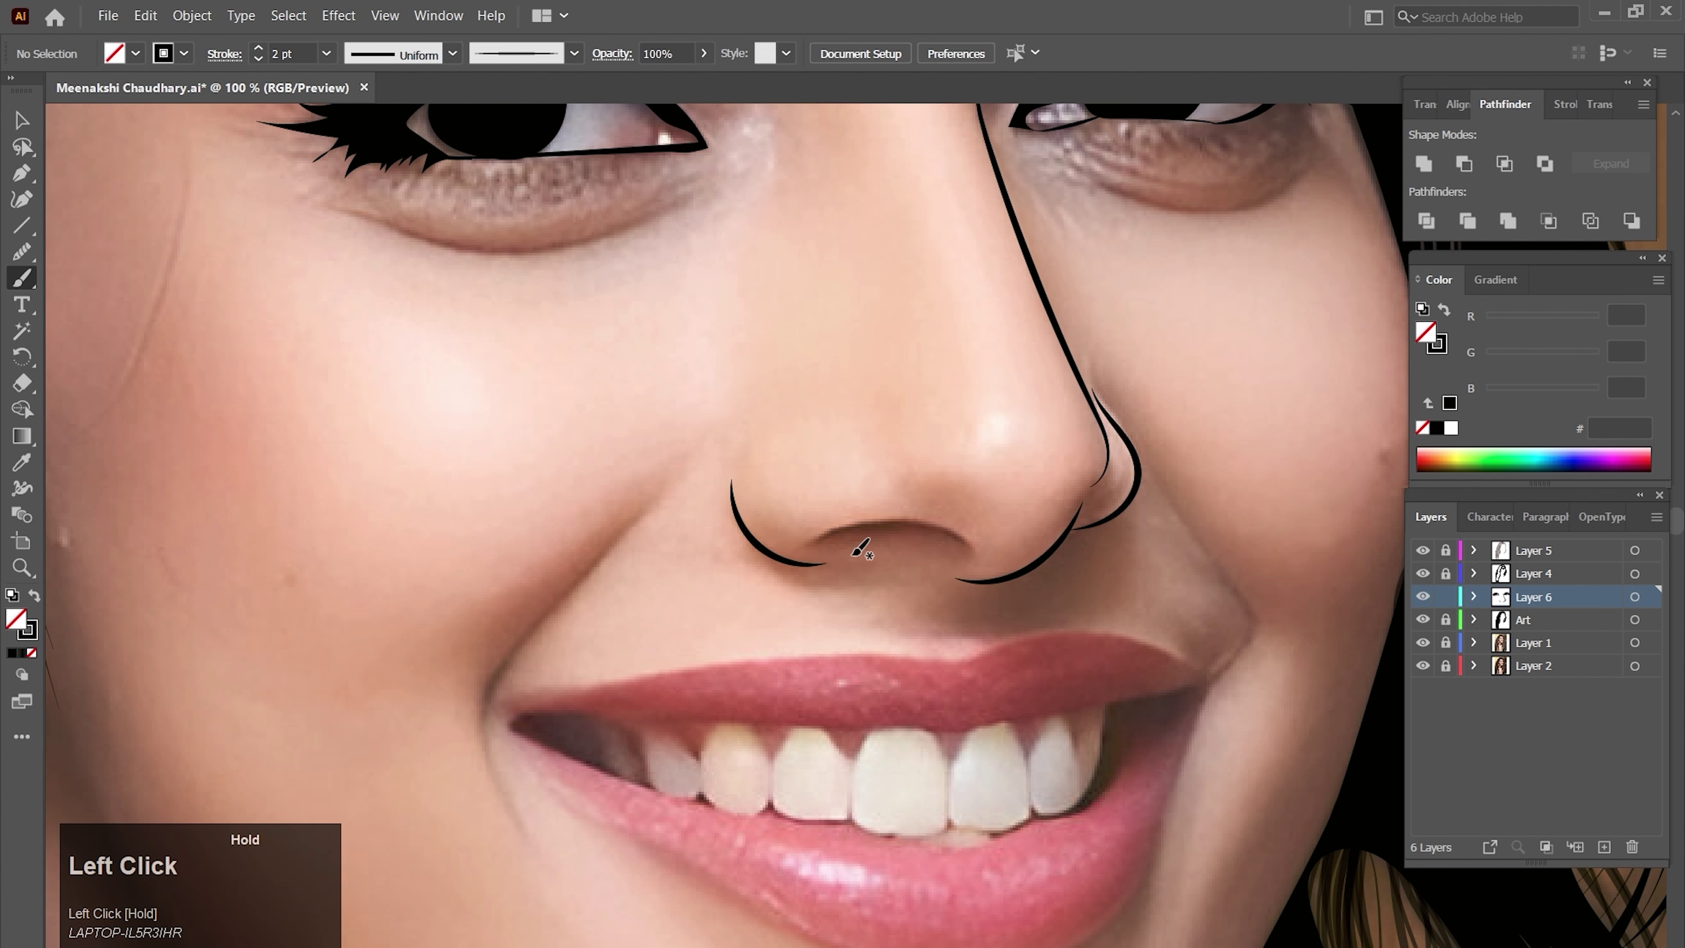
- Trace the dark nostril opening under the nose with the Pencil tool and give the shape a black fill without a stroke
{"action": "left_click_drag", "start_coordinate": [938, 569], "coordinate": [832, 498]}
{"action": "left_click", "coordinate": [843, 493], "text": "ctrl"}
{"action": "left_click", "coordinate": [847, 496], "text": "ctrl"}
{"action": "key", "text": "n"}
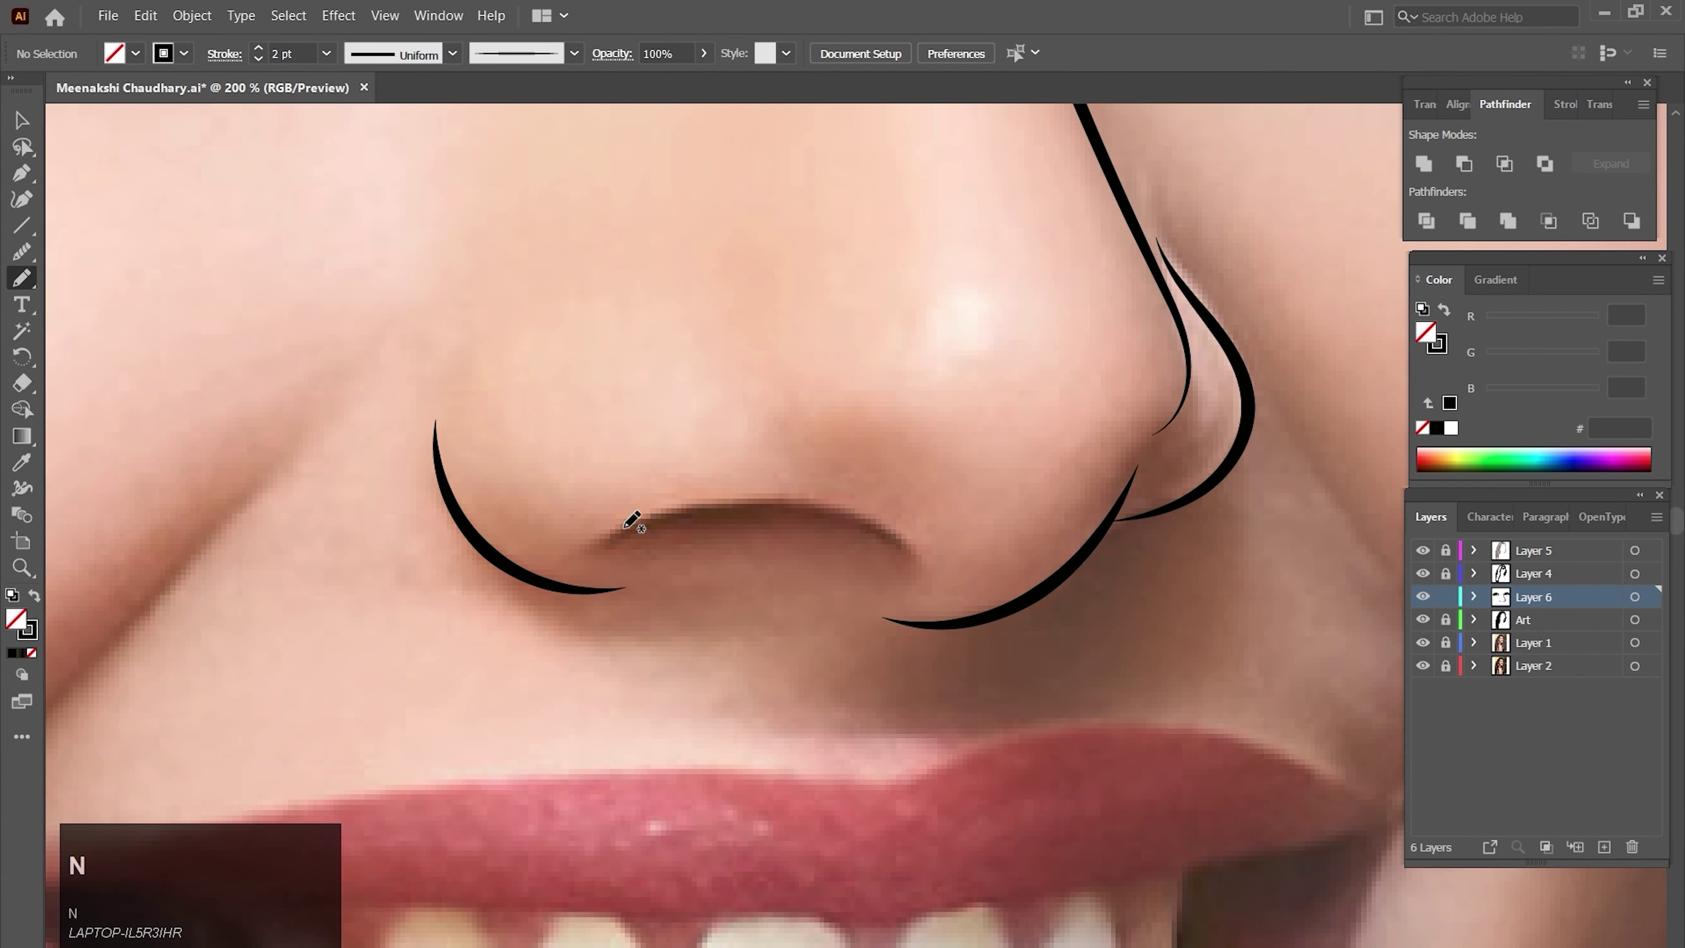
{"action": "mouse_move", "coordinate": [642, 517]}
{"action": "left_mouse_down"}
{"action": "mouse_move", "coordinate": [575, 555]}
{"action": "mouse_move", "coordinate": [812, 532]}
{"action": "mouse_move", "coordinate": [908, 573]}
{"action": "mouse_move", "coordinate": [907, 546]}
{"action": "mouse_move", "coordinate": [866, 519]}
{"action": "left_mouse_up"}
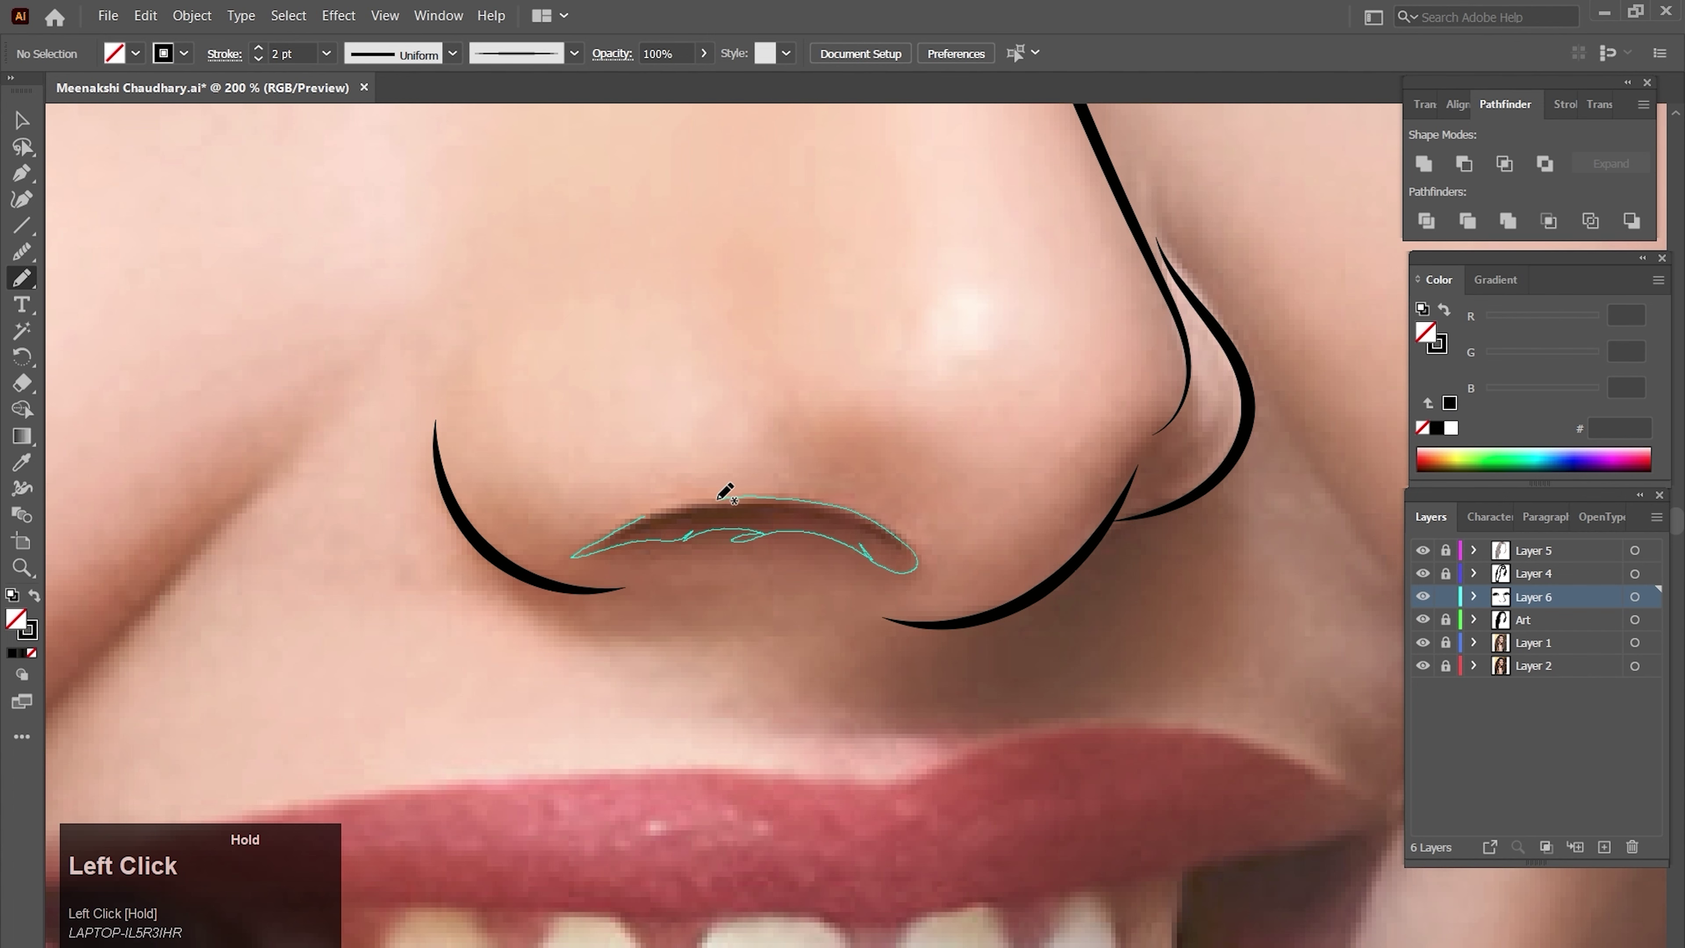
{"action": "left_click_drag", "start_coordinate": [718, 499], "coordinate": [645, 518]}
{"action": "left_click", "coordinate": [34, 595]}
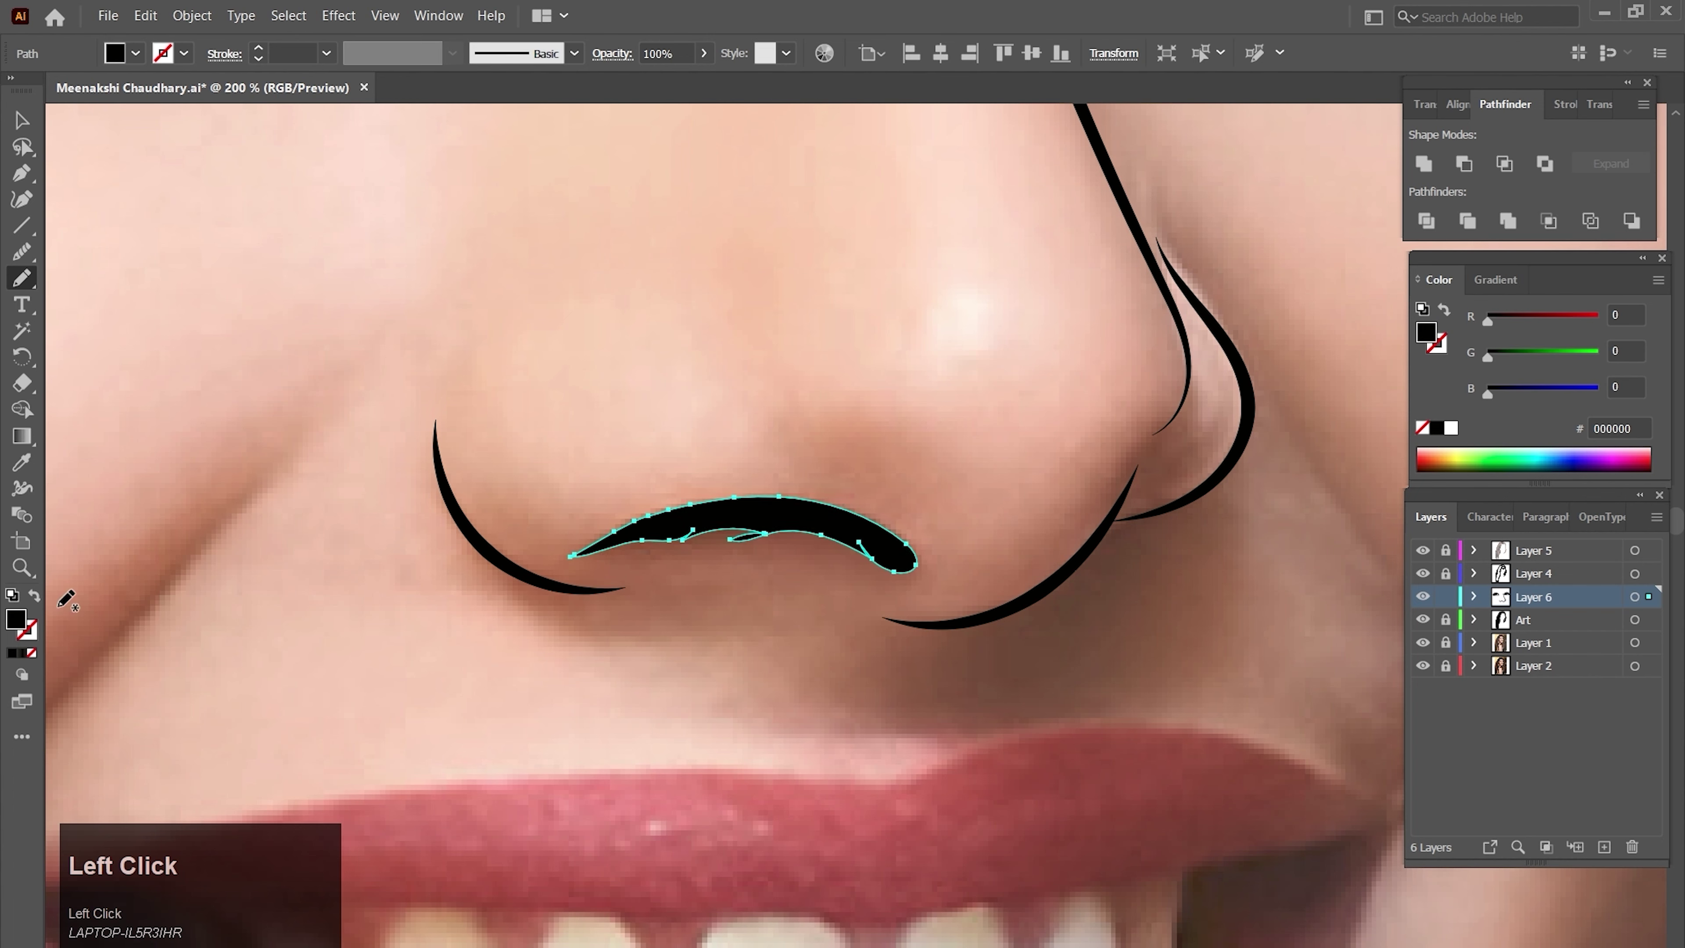
- Check the traced eyes and nose line art with the reference photo Layer 1 hidden, and restore that layer's visibility
{"action": "left_click", "coordinate": [489, 689], "text": "ctrl"}
{"action": "left_click", "coordinate": [882, 504], "text": "ctrl+alt"}
{"action": "left_click", "coordinate": [870, 516], "text": "ctrl+alt"}
{"action": "left_click", "coordinate": [869, 516], "text": "ctrl+alt"}
{"action": "left_click", "coordinate": [870, 516], "text": "ctrl+alt"}
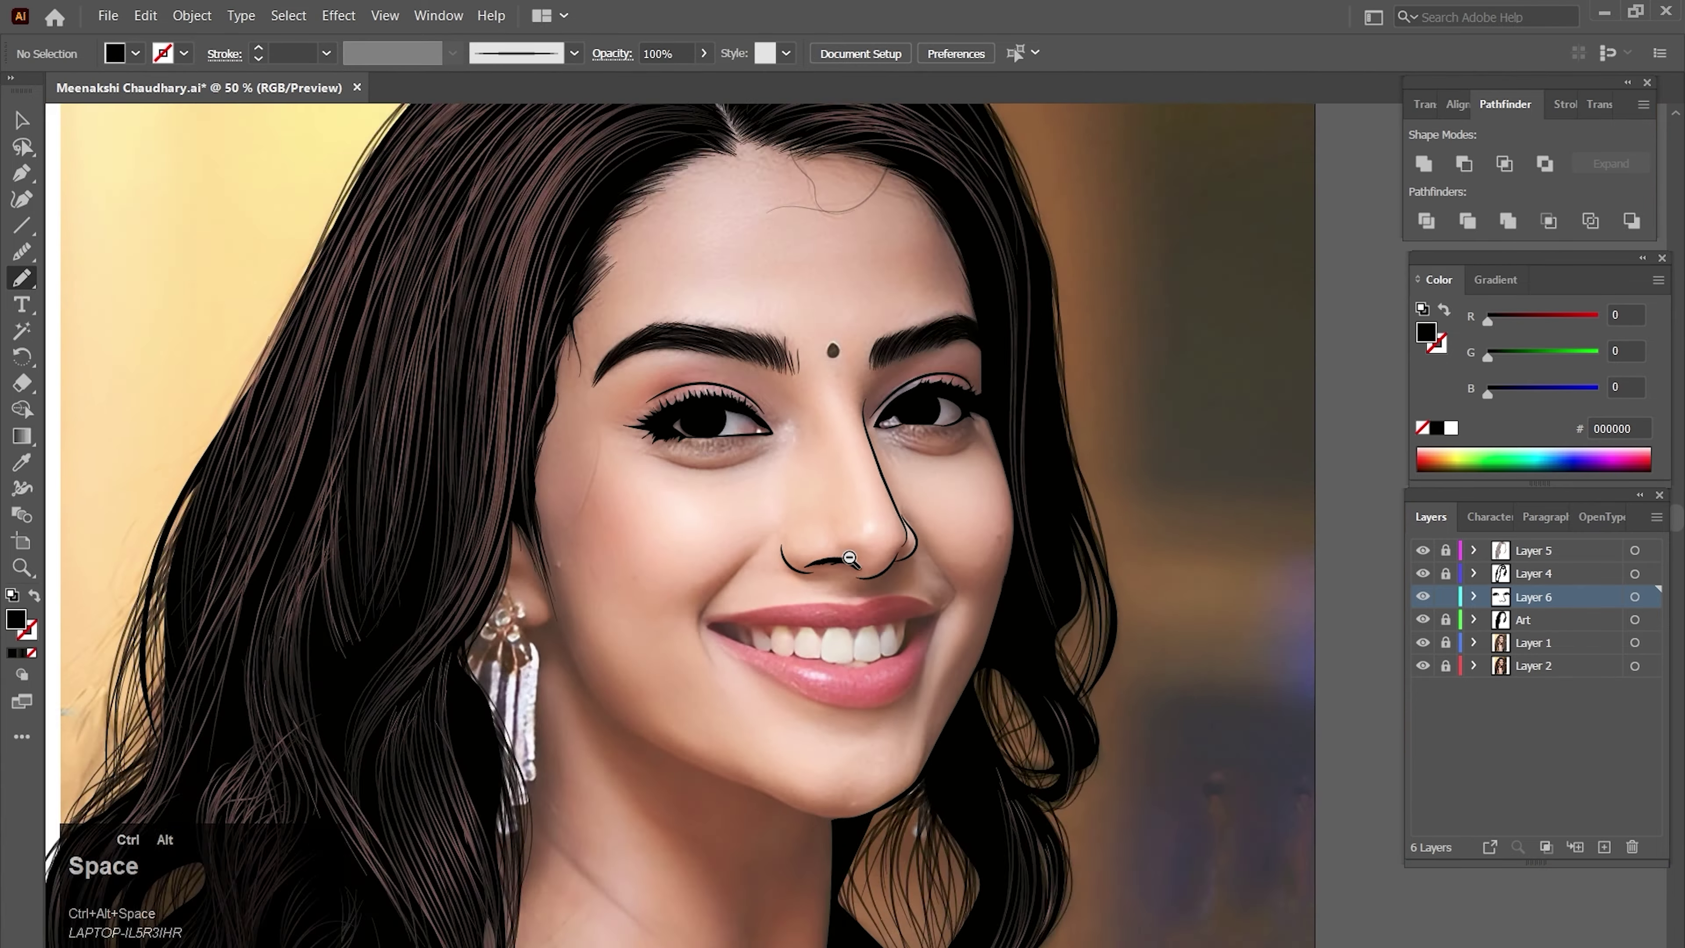
{"action": "left_click", "coordinate": [869, 516], "text": "ctrl+alt"}
{"action": "left_click", "coordinate": [1423, 642]}
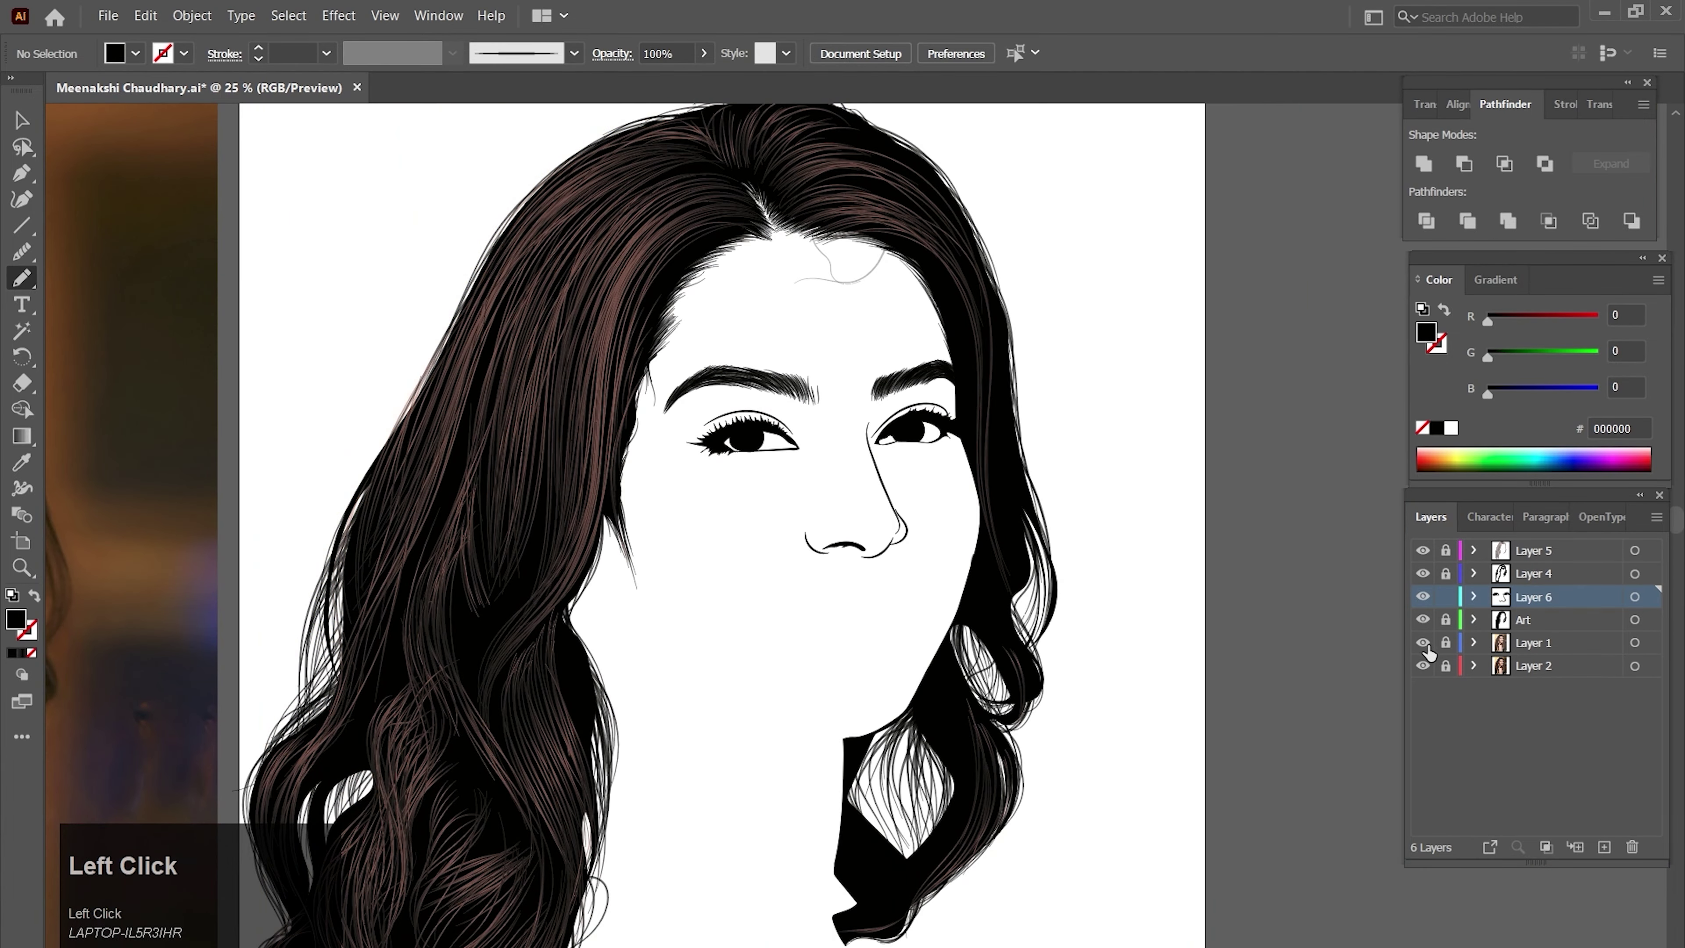
{"action": "left_click", "coordinate": [1423, 643]}
- Select all the nose contour strokes together and reduce their opacity to 62%
{"action": "left_click", "coordinate": [875, 562], "text": "ctrl"}
{"action": "left_click_drag", "start_coordinate": [877, 563], "coordinate": [805, 648]}
{"action": "left_click_drag", "start_coordinate": [937, 536], "coordinate": [846, 632]}
{"action": "left_click_drag", "start_coordinate": [652, 566], "coordinate": [630, 691]}
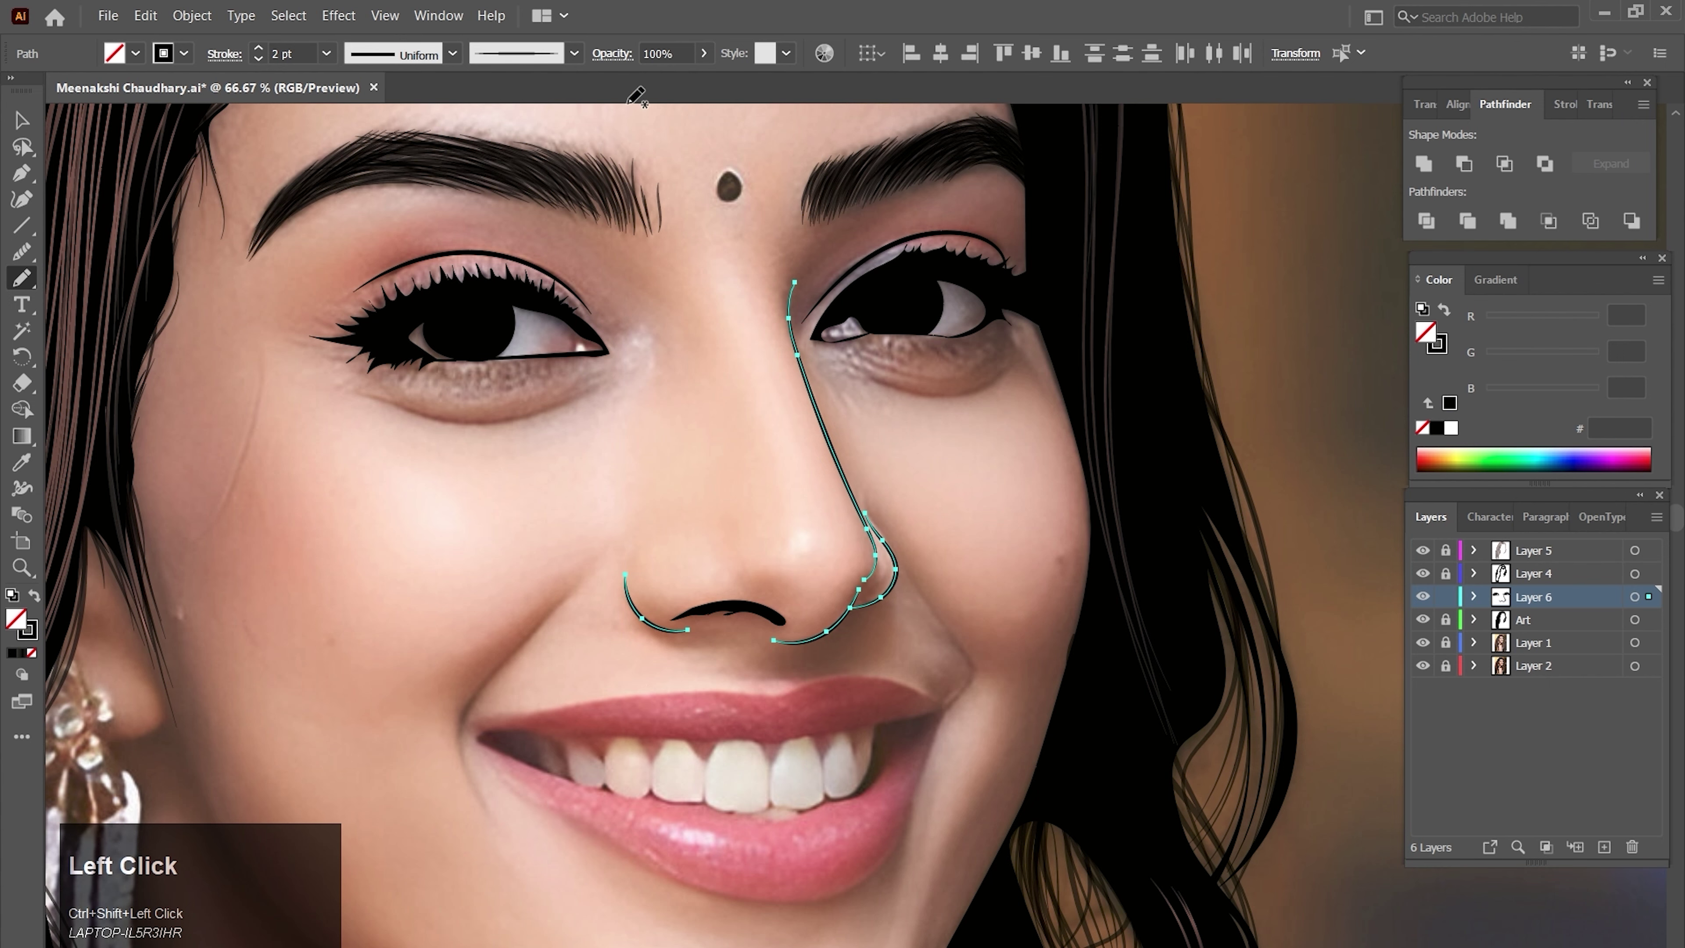
{"action": "left_click", "coordinate": [704, 53]}
{"action": "left_click", "coordinate": [666, 82]}
{"action": "left_click_drag", "start_coordinate": [667, 81], "coordinate": [669, 83]}
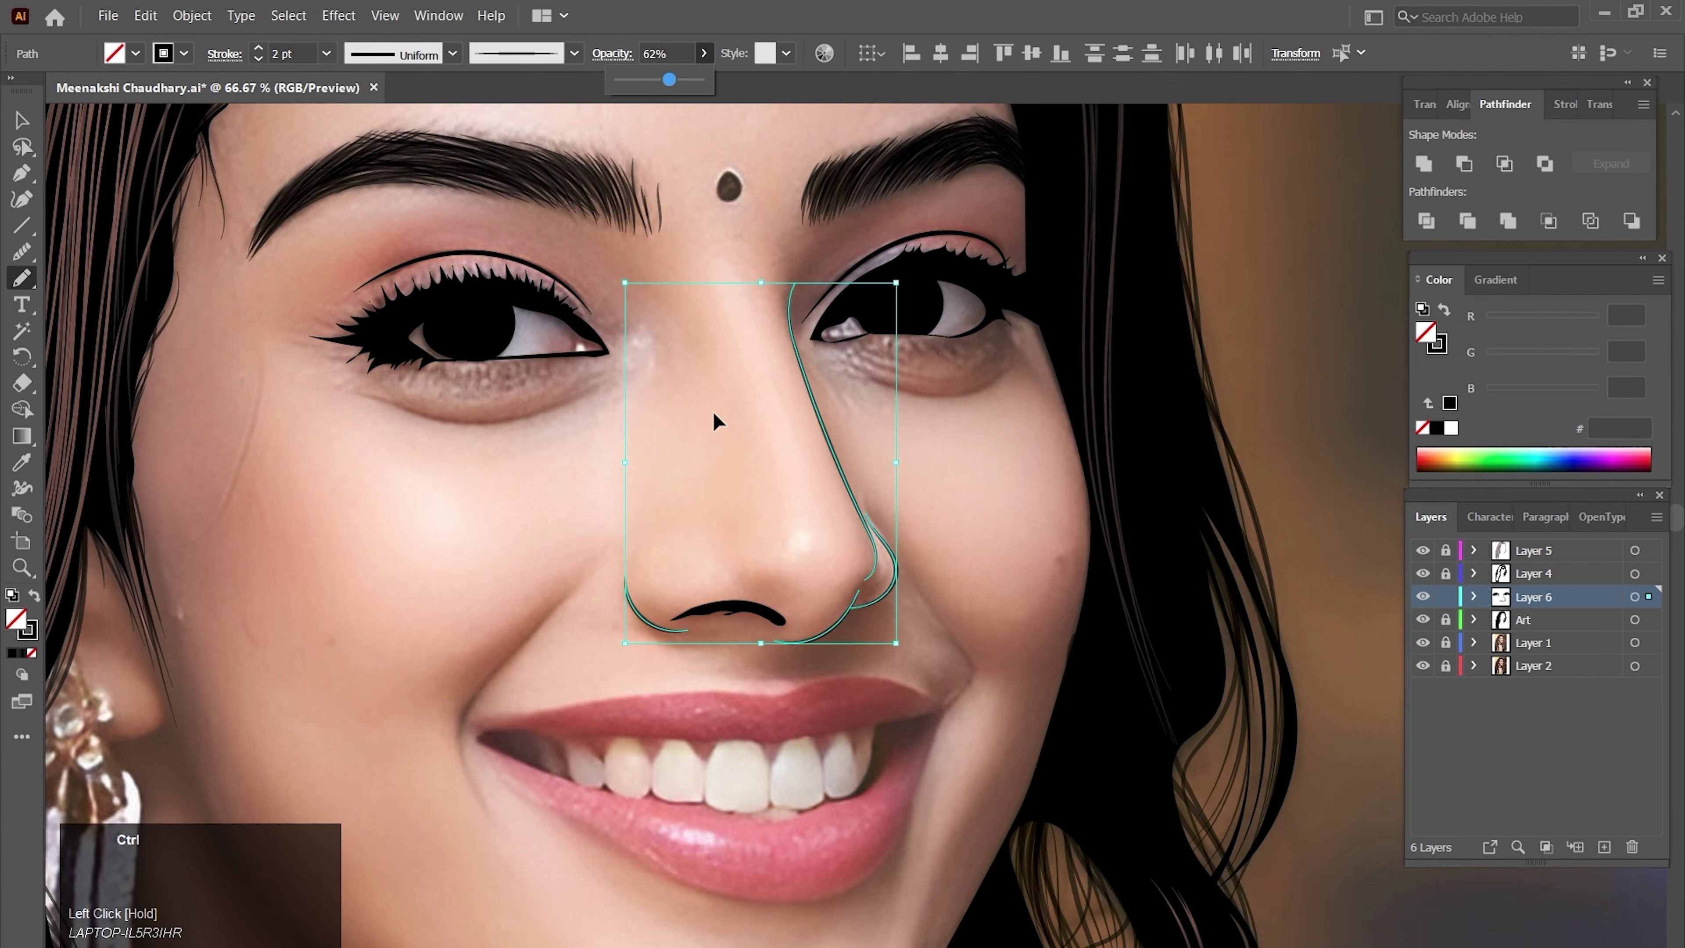
{"action": "left_click", "coordinate": [1007, 636], "text": "ctrl"}
- Paint a 2 pt smile crease from beside the woman's left nostril down the cheek and back to that mouth corner
{"action": "left_click_drag", "start_coordinate": [977, 659], "coordinate": [980, 598]}
{"action": "left_click", "coordinate": [956, 569], "text": "ctrl"}
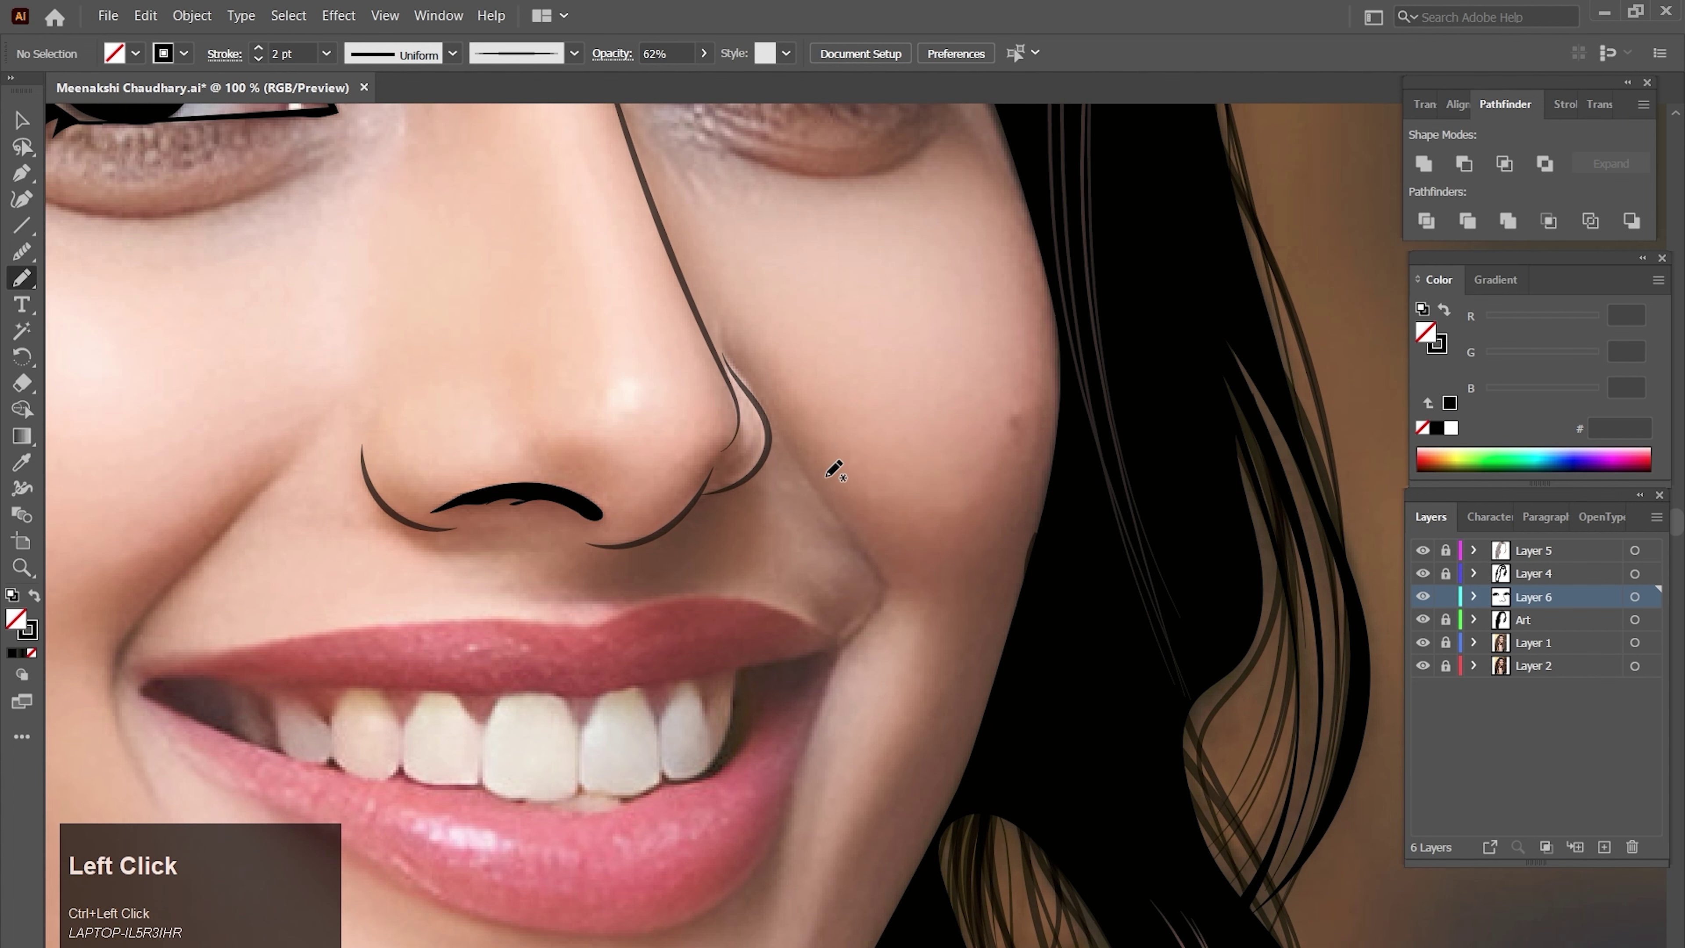
{"action": "key", "text": "b"}
{"action": "left_click_drag", "start_coordinate": [782, 435], "coordinate": [842, 514]}
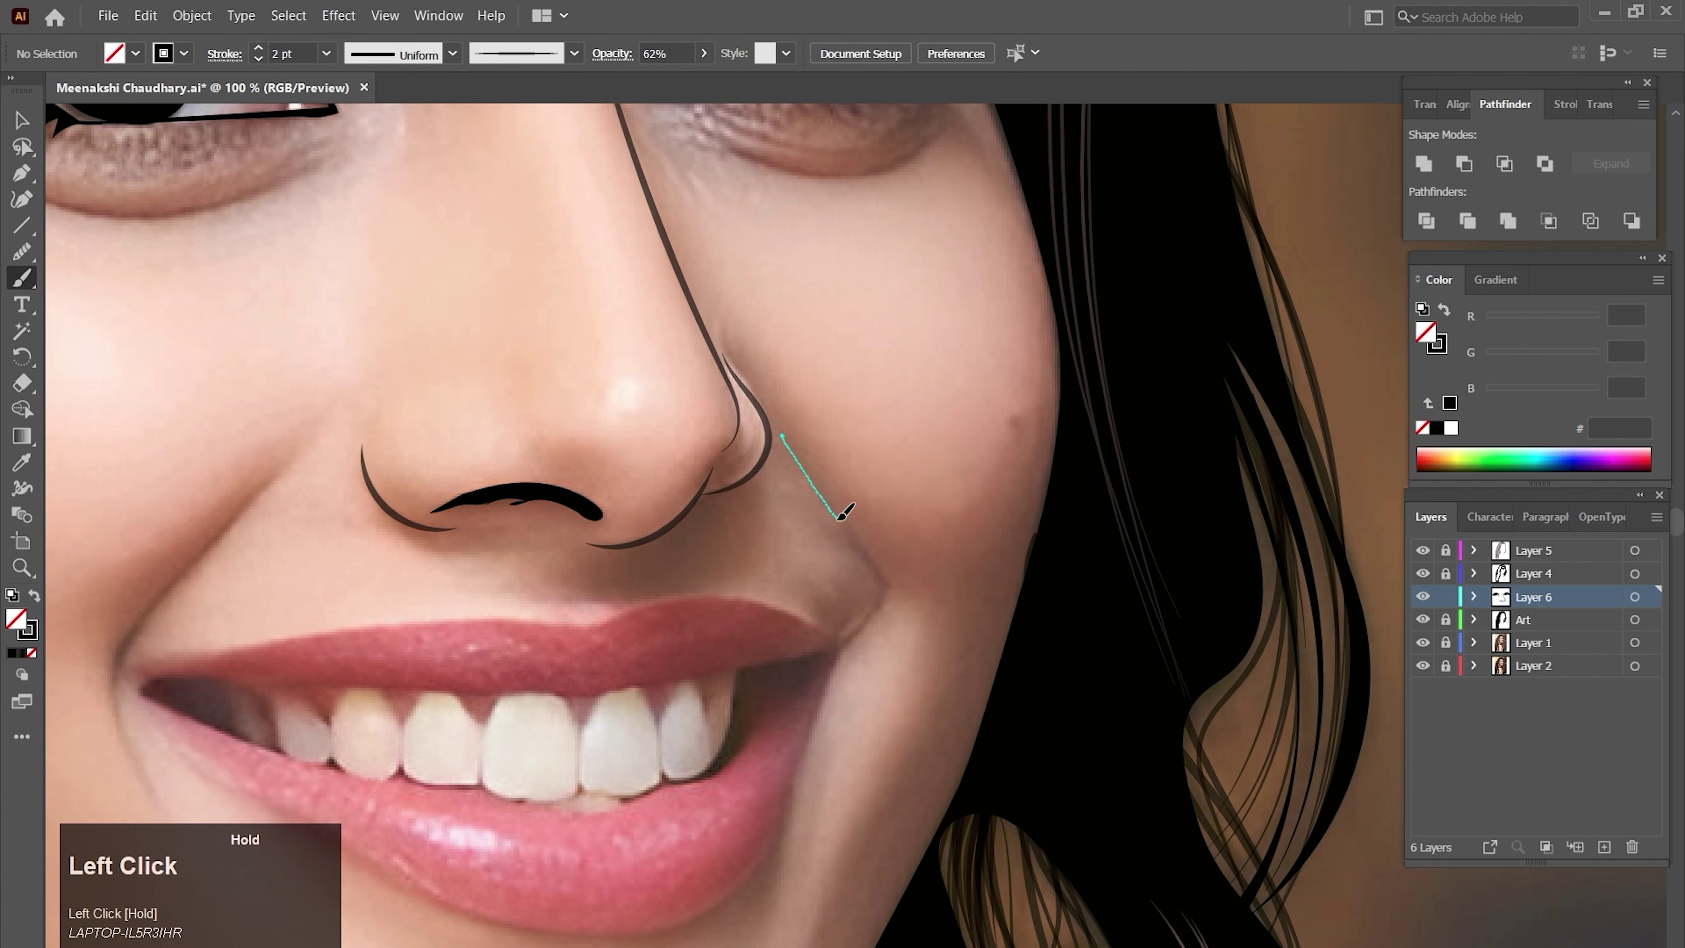
{"action": "left_click_drag", "start_coordinate": [855, 634], "coordinate": [837, 651]}
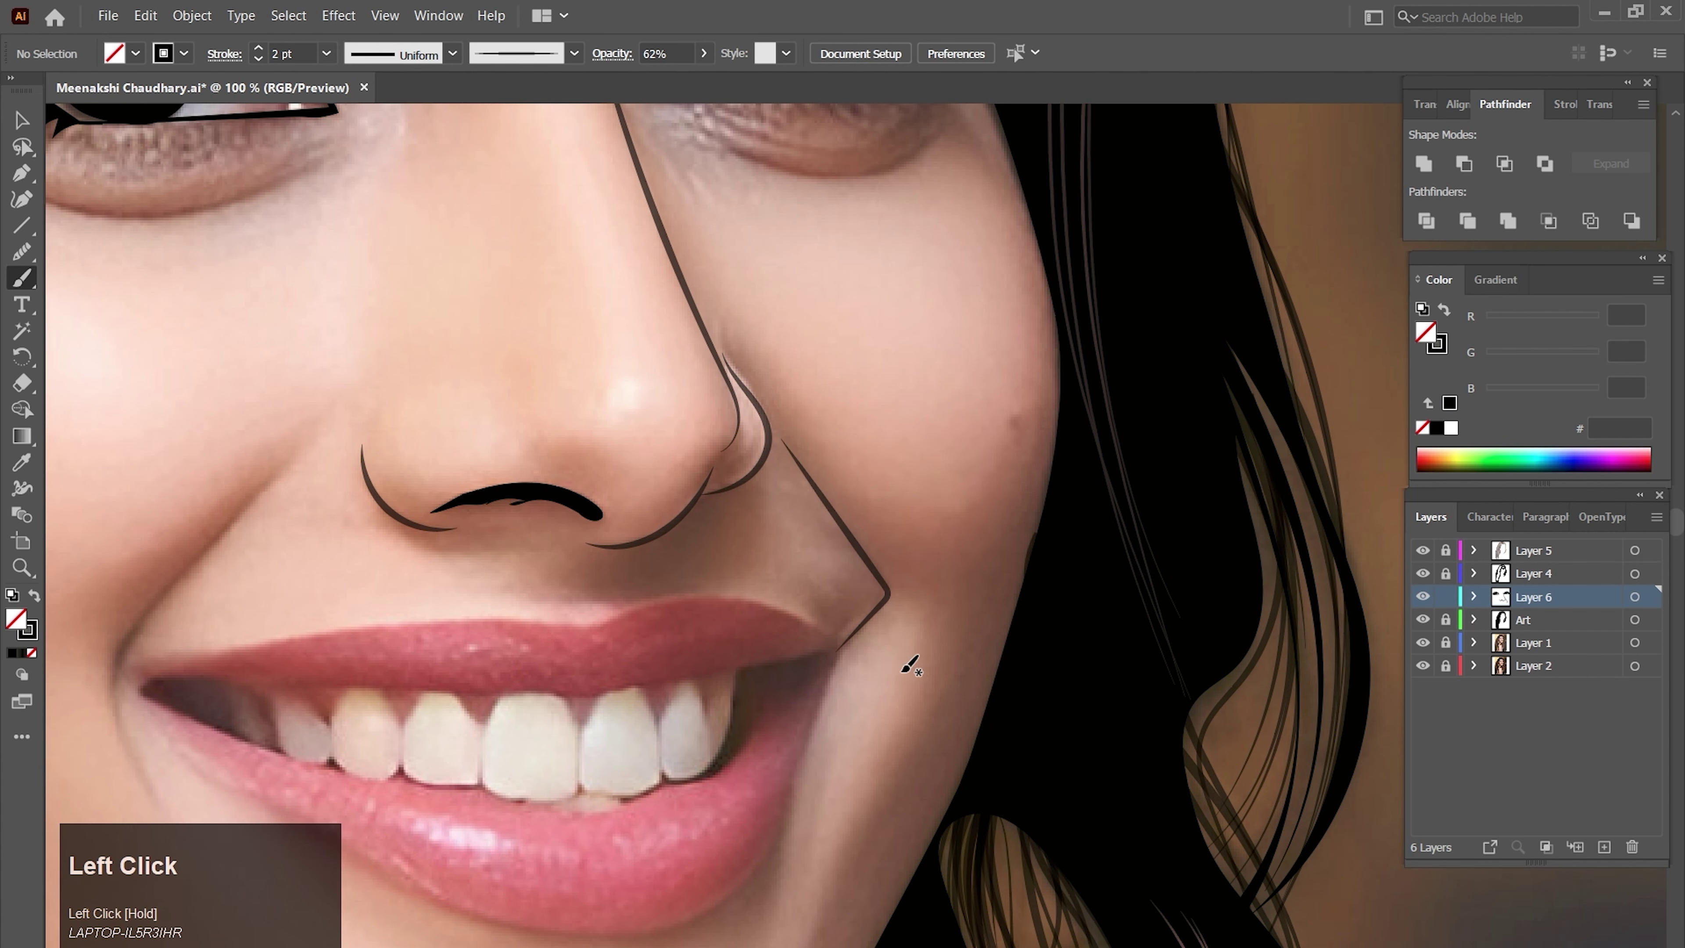
- Paint a curved 2 pt smile crease on the woman's right cheek, passing around that mouth corner and ending below it
{"action": "left_click_drag", "start_coordinate": [834, 722], "coordinate": [1020, 635]}
{"action": "left_click_drag", "start_coordinate": [482, 365], "coordinate": [401, 458]}
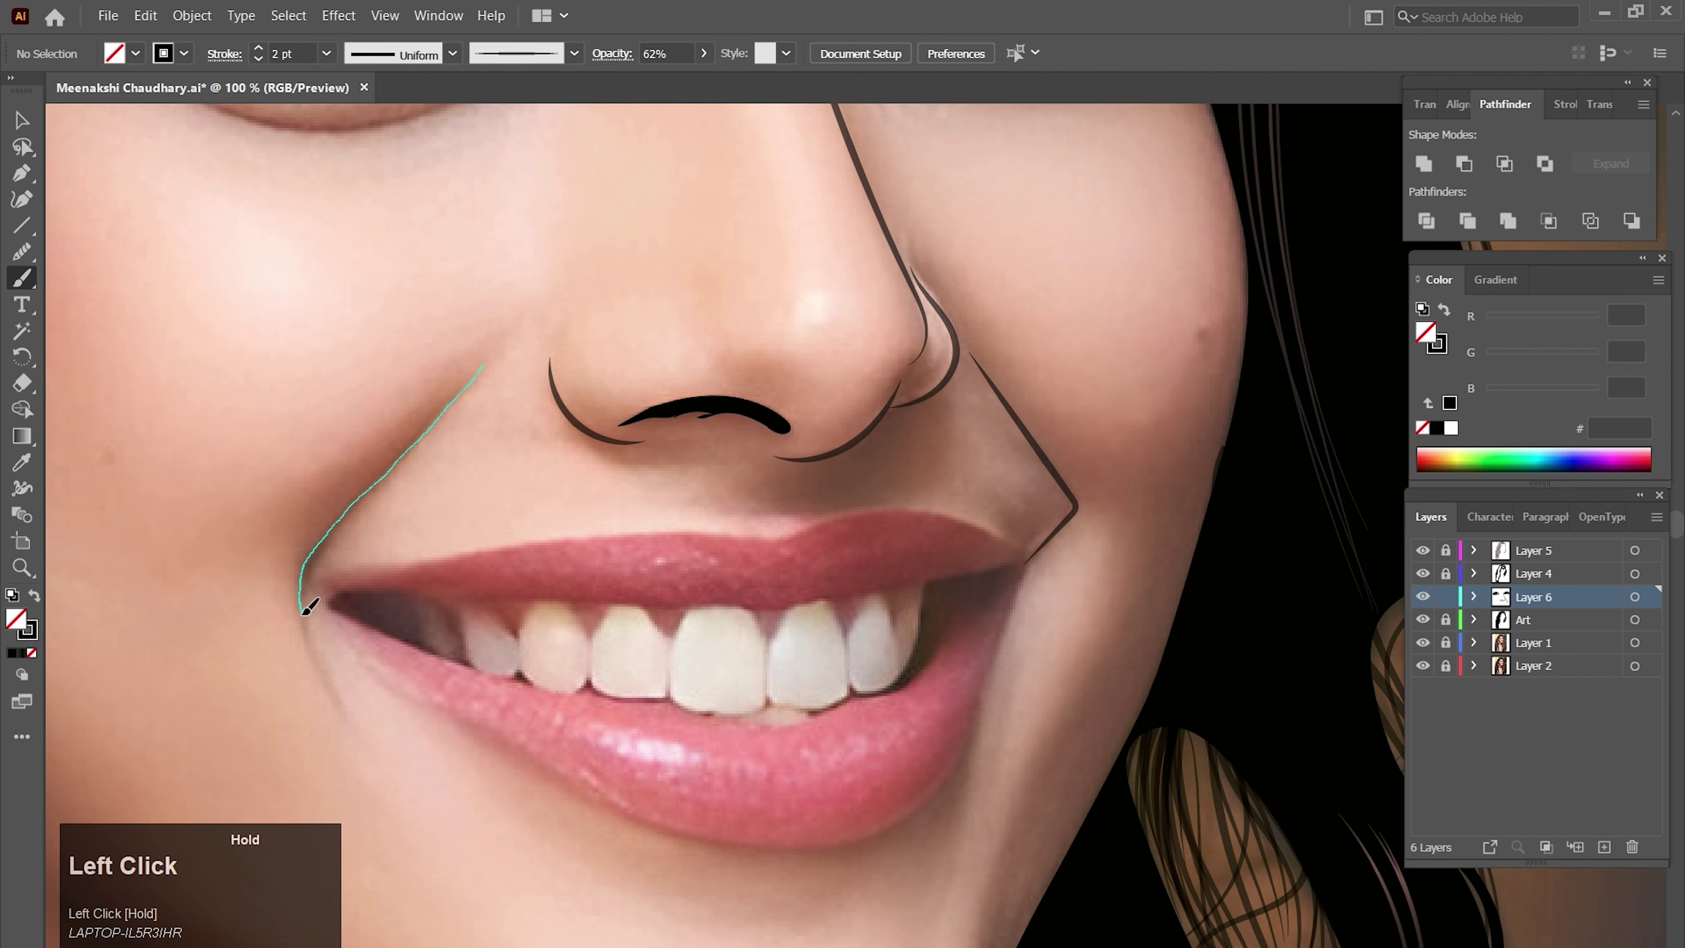
{"action": "left_click_drag", "start_coordinate": [329, 665], "coordinate": [335, 672]}
- Trace the dark mouth interior with the Pencil tool, following both inner lip edges and leaving the teeth outside the closed shape
{"action": "key", "text": "space"}
{"action": "key", "text": "ctrl+space"}
{"action": "mouse_move", "coordinate": [696, 752]}
{"action": "left_mouse_down"}
{"action": "mouse_move", "coordinate": [869, 603]}
{"action": "mouse_move", "coordinate": [914, 583]}
{"action": "mouse_move", "coordinate": [945, 601]}
{"action": "left_mouse_up"}
{"action": "left_click", "coordinate": [860, 629]}
{"action": "key", "text": "space"}
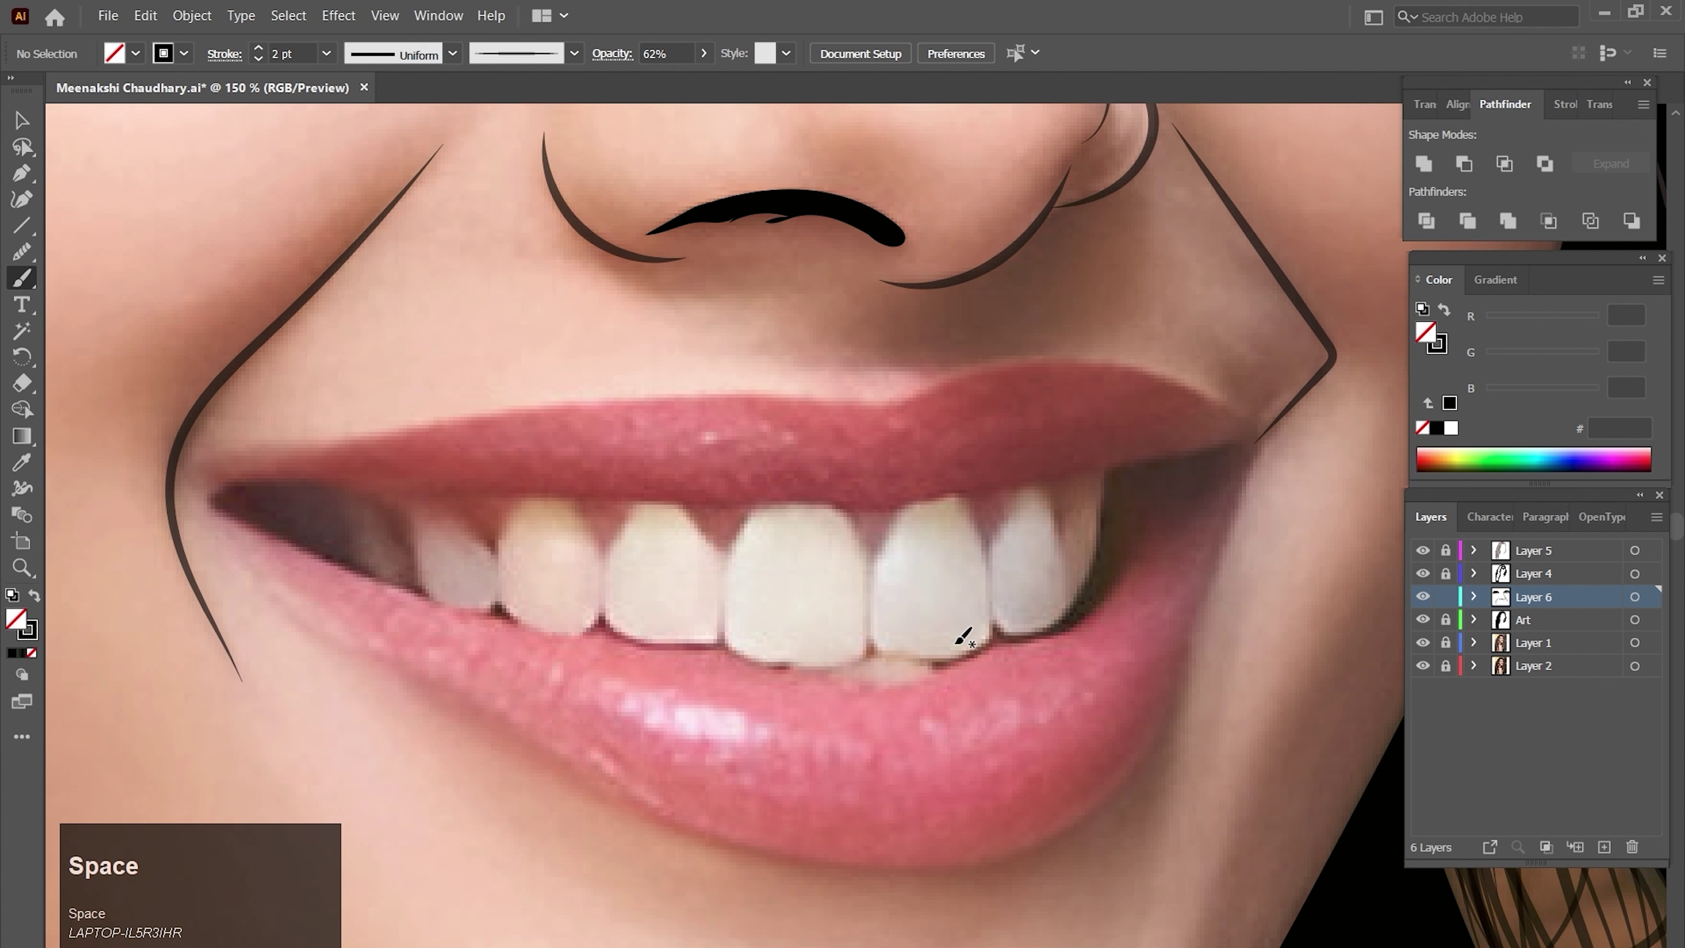
{"action": "key", "text": "n"}
{"action": "mouse_move", "coordinate": [421, 595]}
{"action": "left_mouse_down"}
{"action": "mouse_move", "coordinate": [209, 505]}
{"action": "mouse_move", "coordinate": [301, 476]}
{"action": "mouse_move", "coordinate": [926, 497]}
{"action": "mouse_move", "coordinate": [1267, 413]}
{"action": "mouse_move", "coordinate": [1243, 488]}
{"action": "left_mouse_up"}
{"action": "left_click_drag", "start_coordinate": [1184, 495], "coordinate": [1102, 598]}
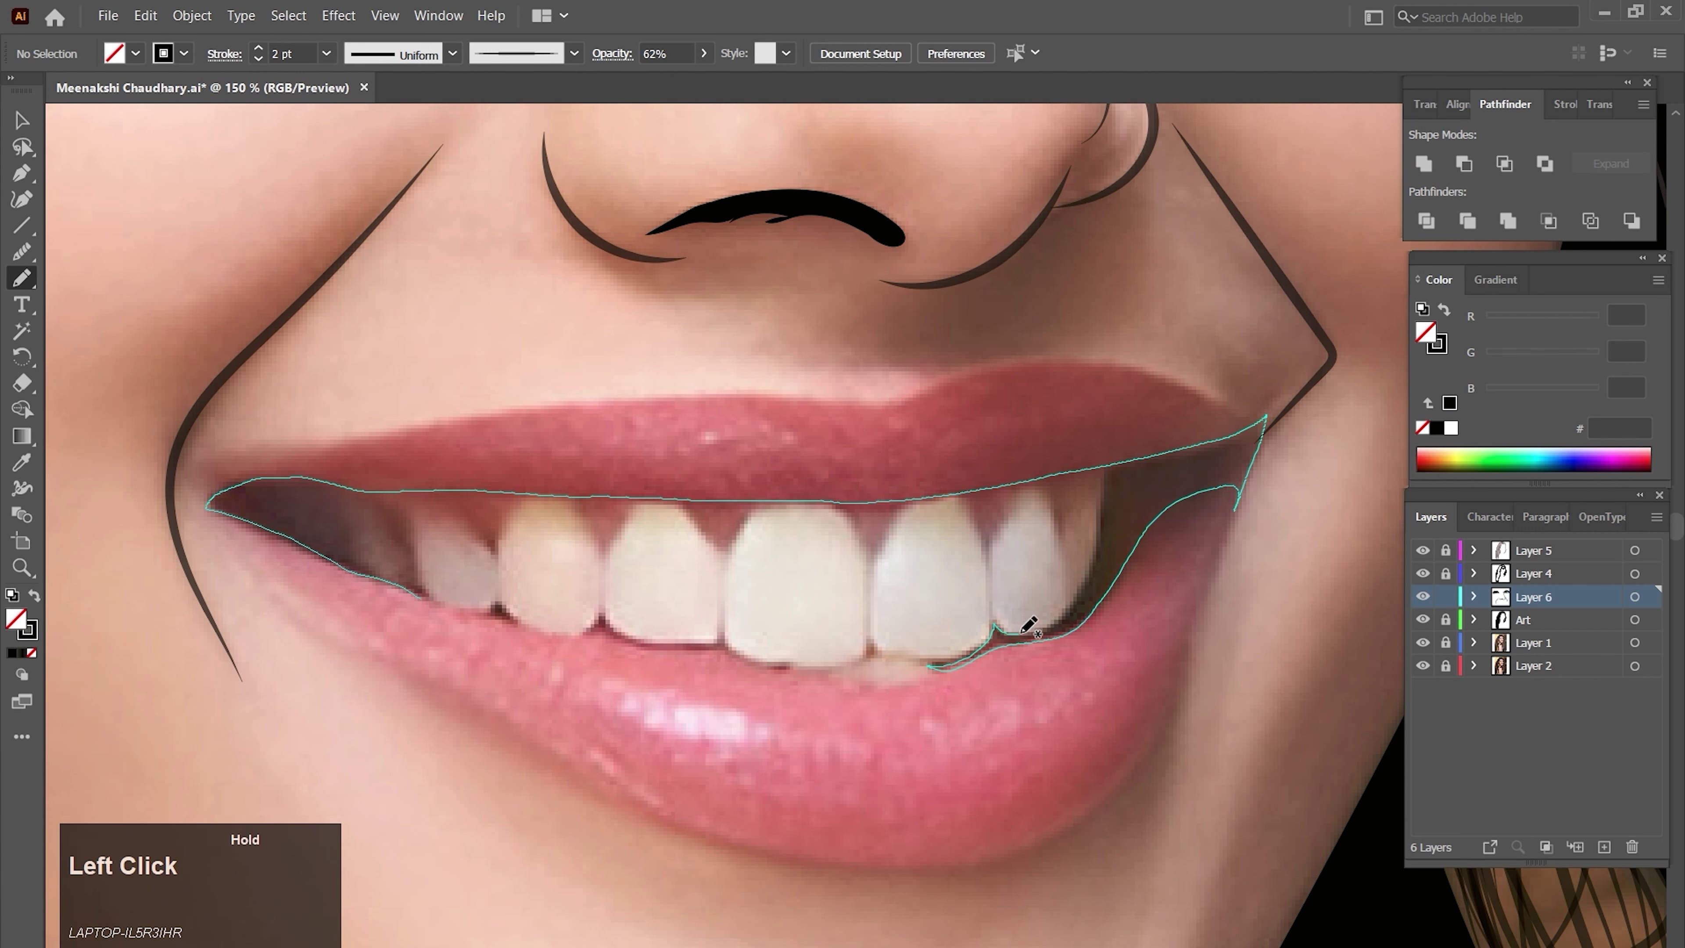
{"action": "left_click_drag", "start_coordinate": [1077, 599], "coordinate": [1097, 555]}
{"action": "left_click_drag", "start_coordinate": [936, 500], "coordinate": [888, 505]}
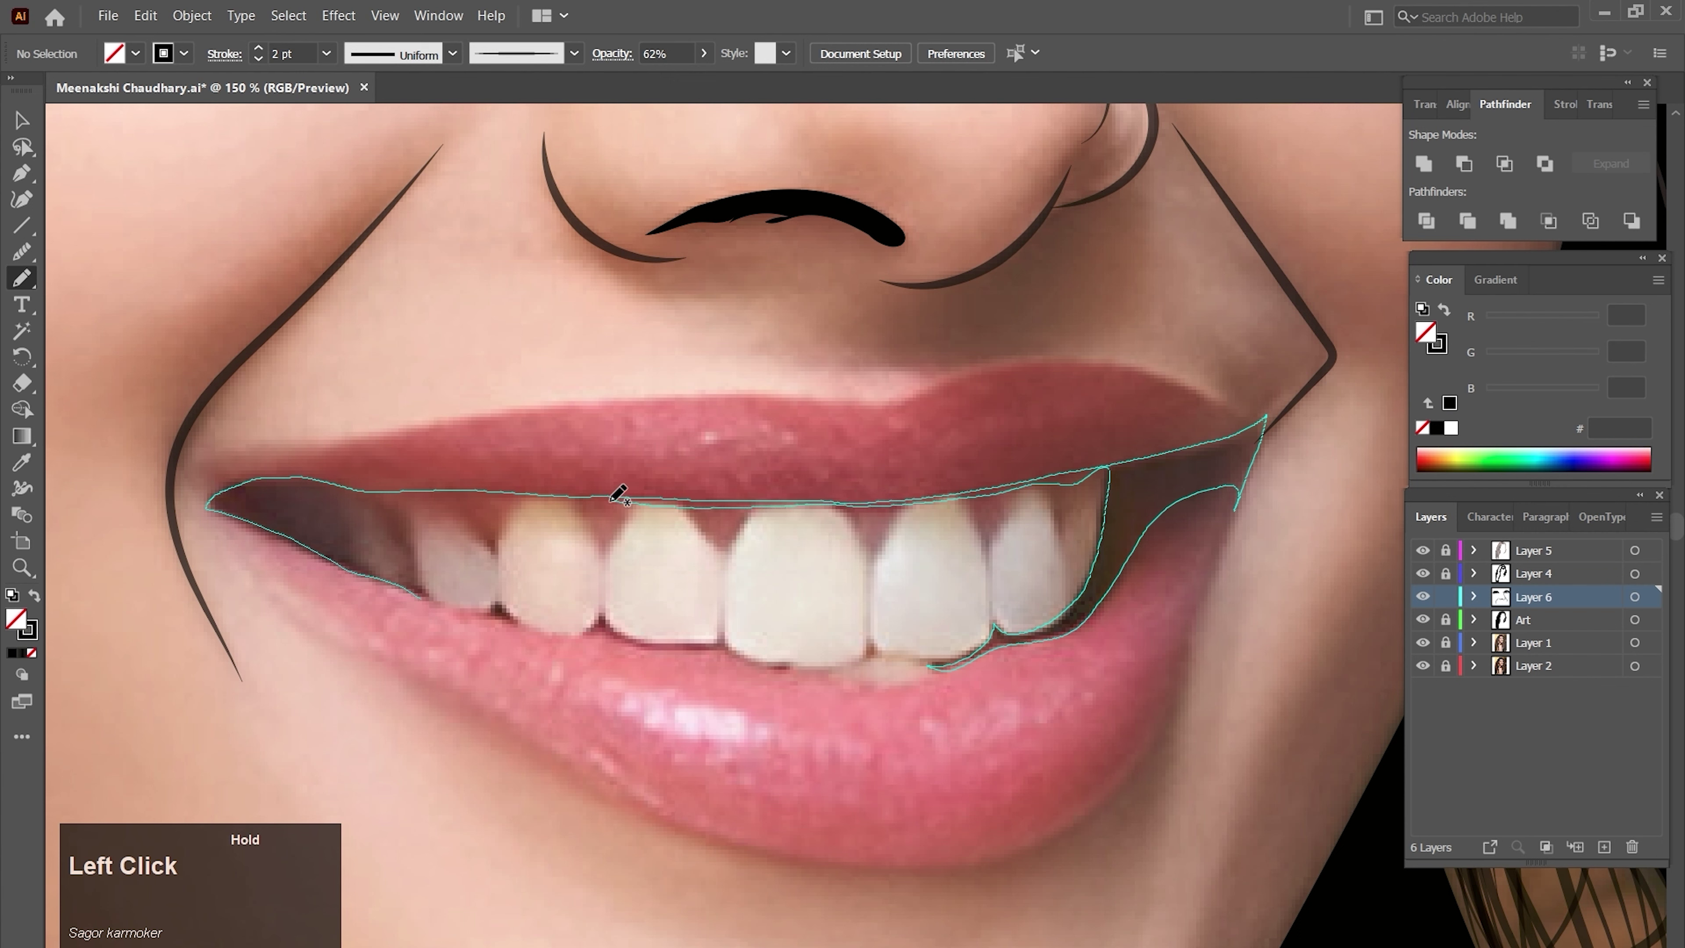
{"action": "left_click_drag", "start_coordinate": [504, 502], "coordinate": [437, 505]}
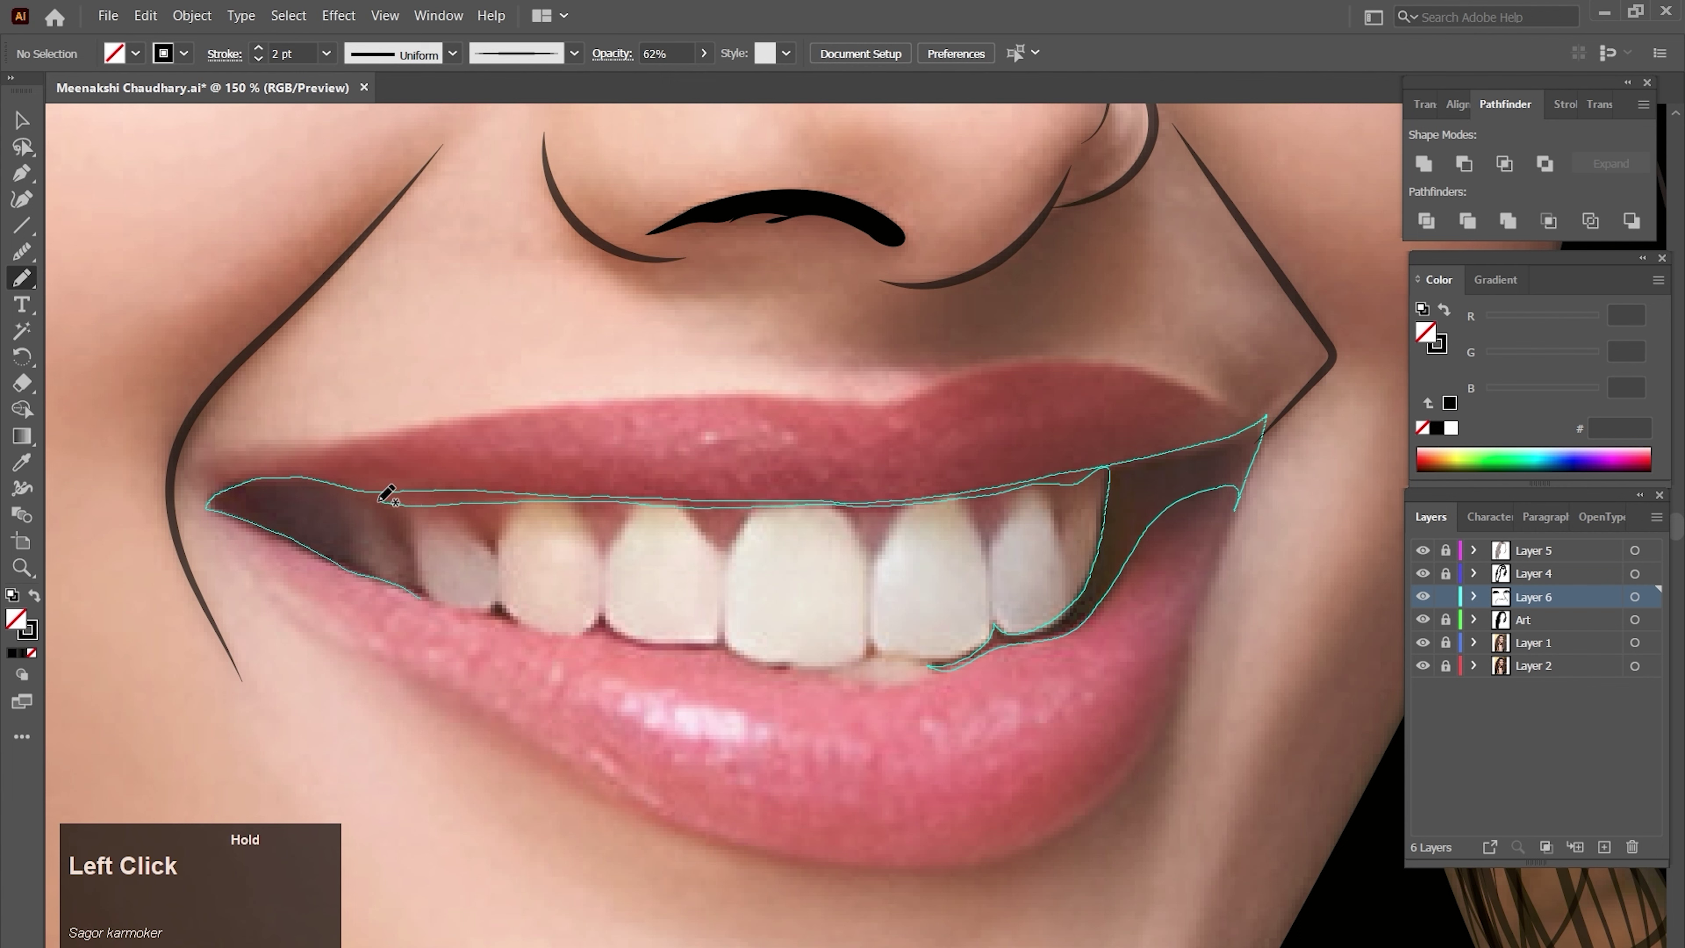
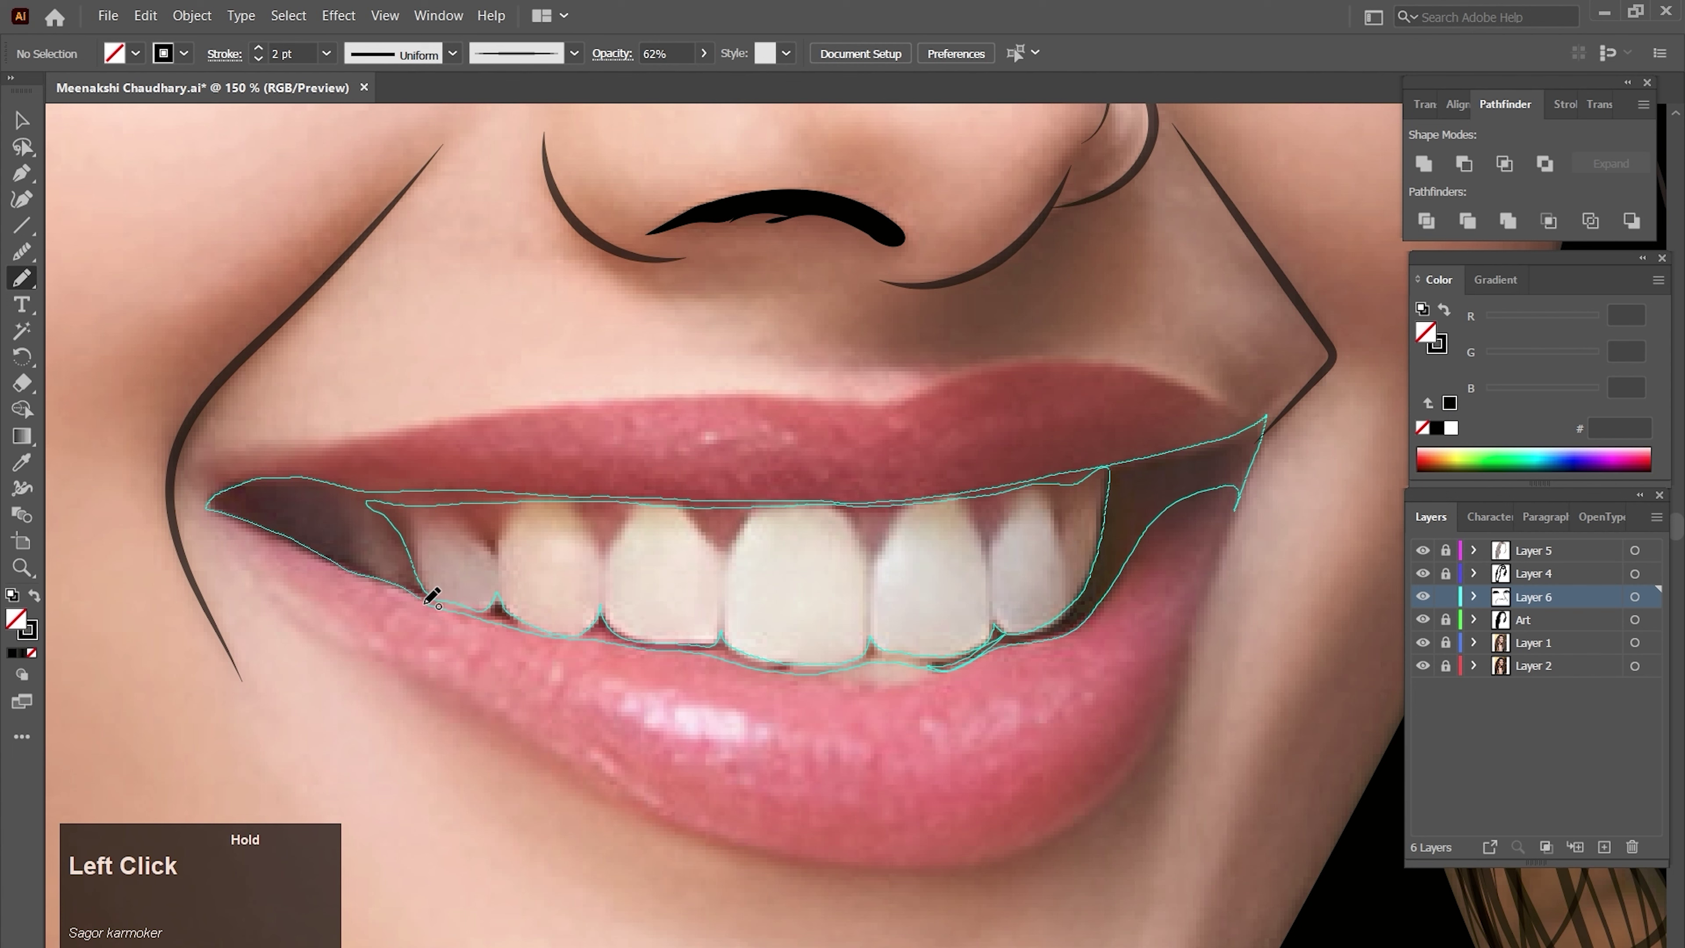
{"action": "left_click_drag", "start_coordinate": [424, 593], "coordinate": [427, 596]}
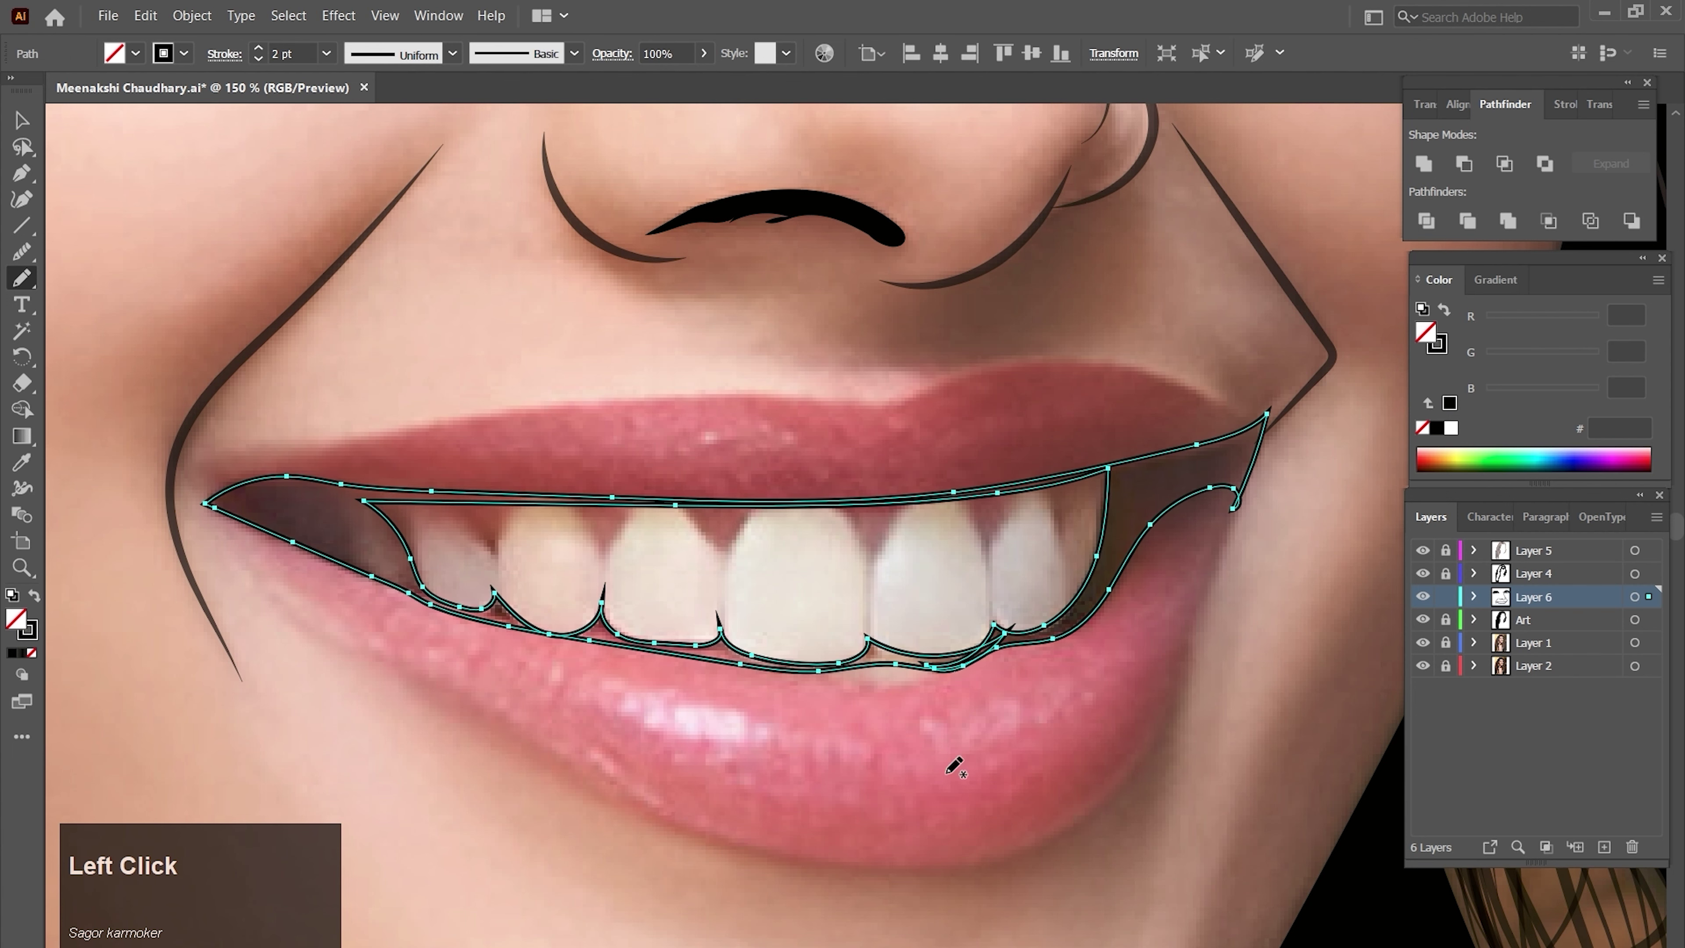
- Give the mouth interior shape a black fill without a stroke and apply Unite to it
{"action": "left_click", "coordinate": [32, 597]}
{"action": "left_click", "coordinate": [918, 741], "text": "ctrl"}
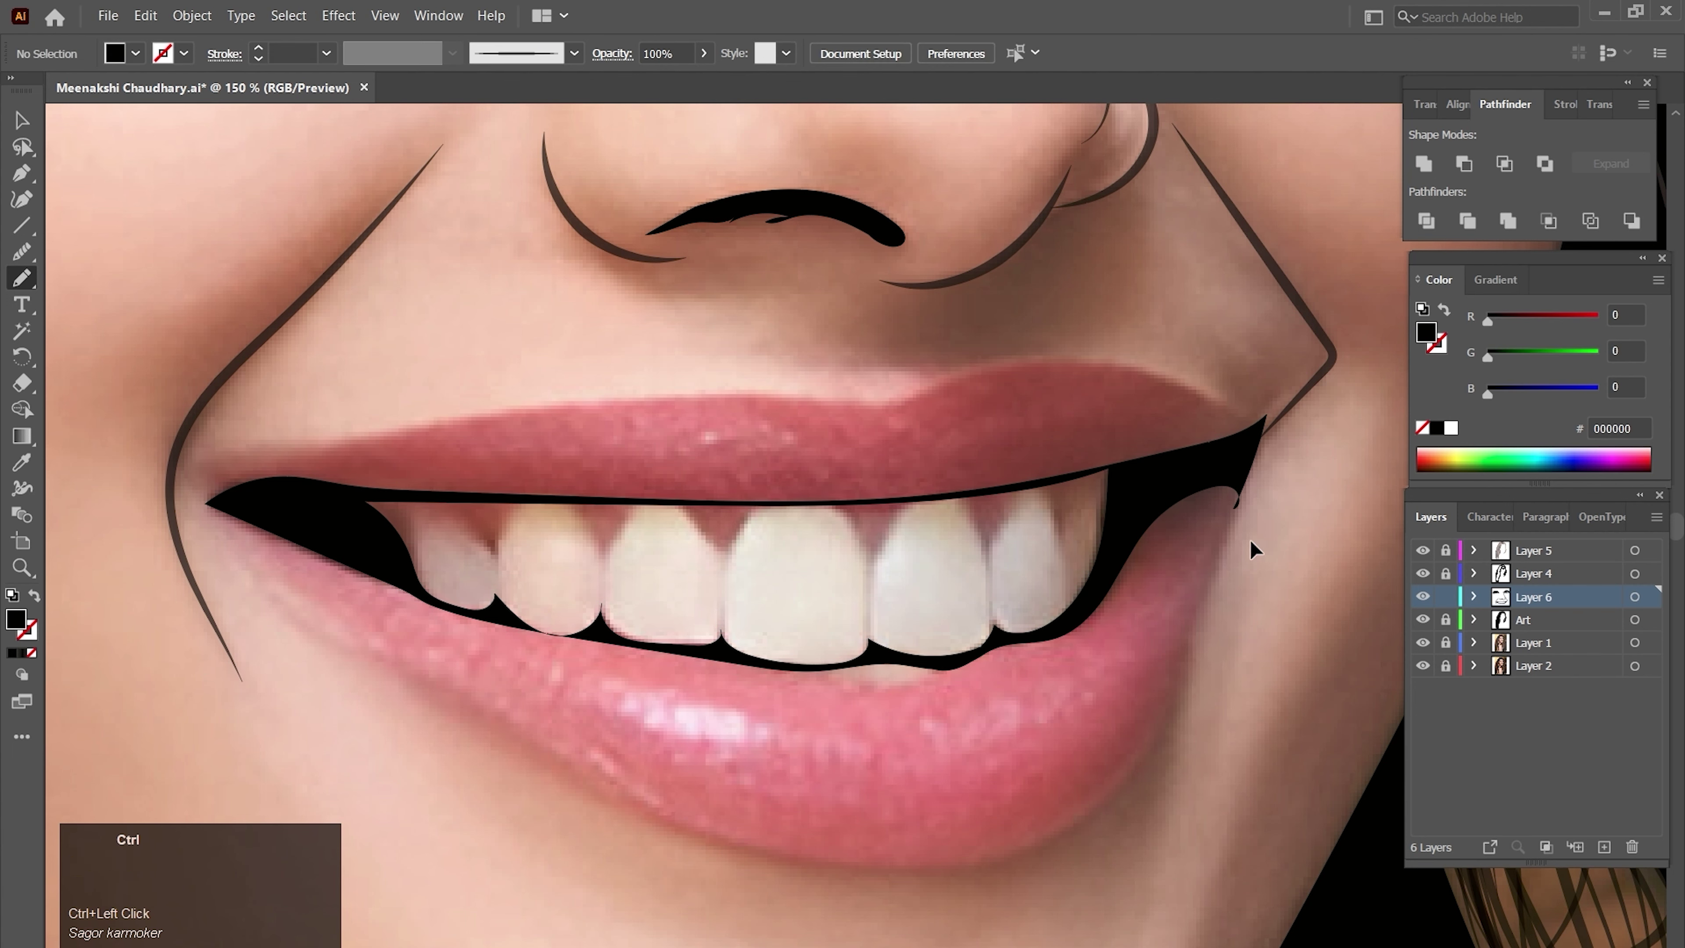
{"action": "left_click", "coordinate": [1240, 505], "text": "ctrl"}
{"action": "left_click", "coordinate": [1425, 165]}
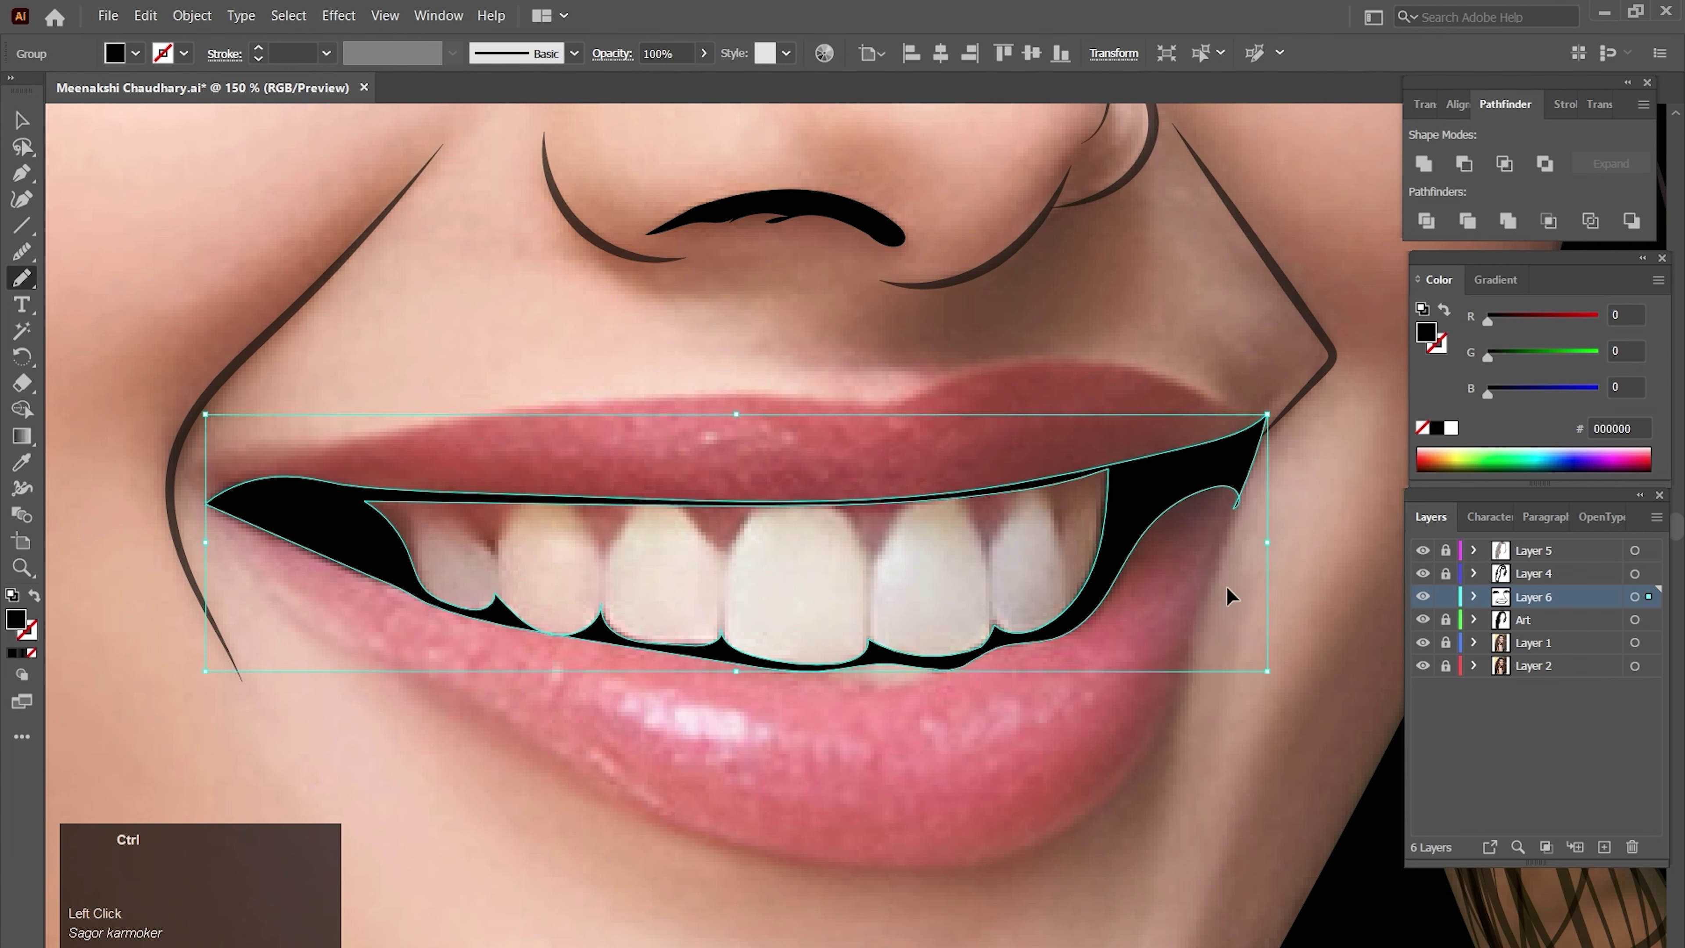
{"action": "left_click", "coordinate": [1217, 610], "text": "ctrl"}
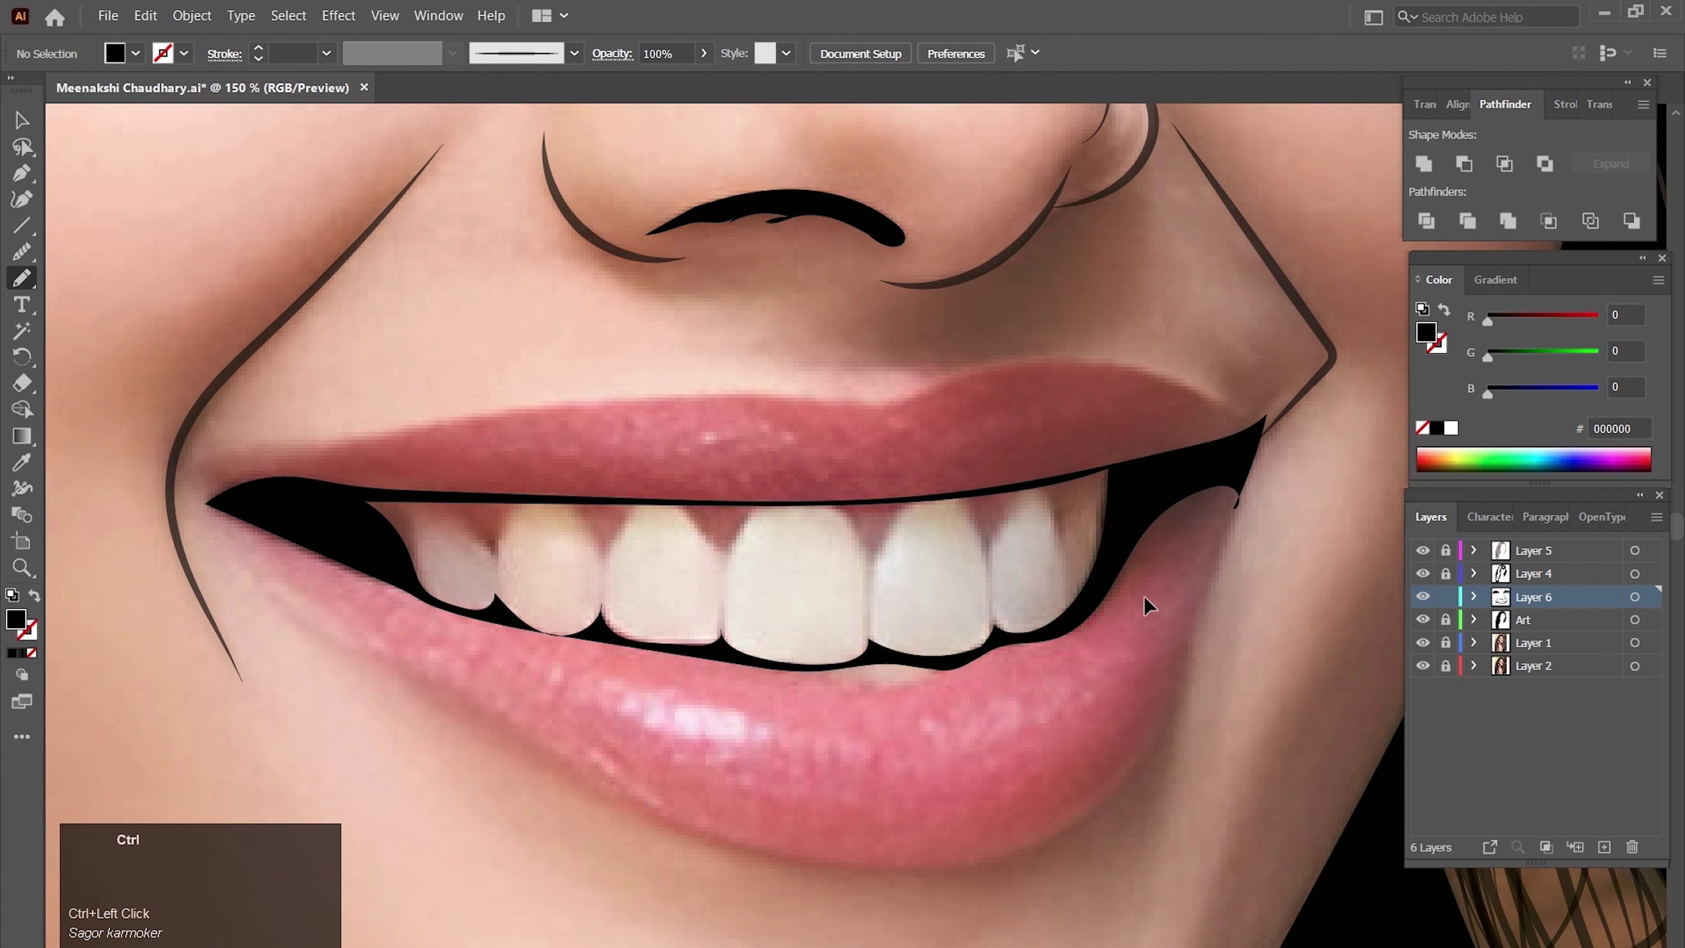
- Check the mouth shape and smile creases with the reference photo Layer 1 hidden, and restore the layer's visibility
{"action": "left_click", "coordinate": [976, 588], "text": "ctrl+alt"}
{"action": "left_click", "coordinate": [976, 588], "text": "ctrl+alt"}
{"action": "left_click", "coordinate": [979, 591], "text": "ctrl+alt"}
{"action": "left_click", "coordinate": [980, 593], "text": "ctrl+alt"}
{"action": "left_click", "coordinate": [1423, 642]}
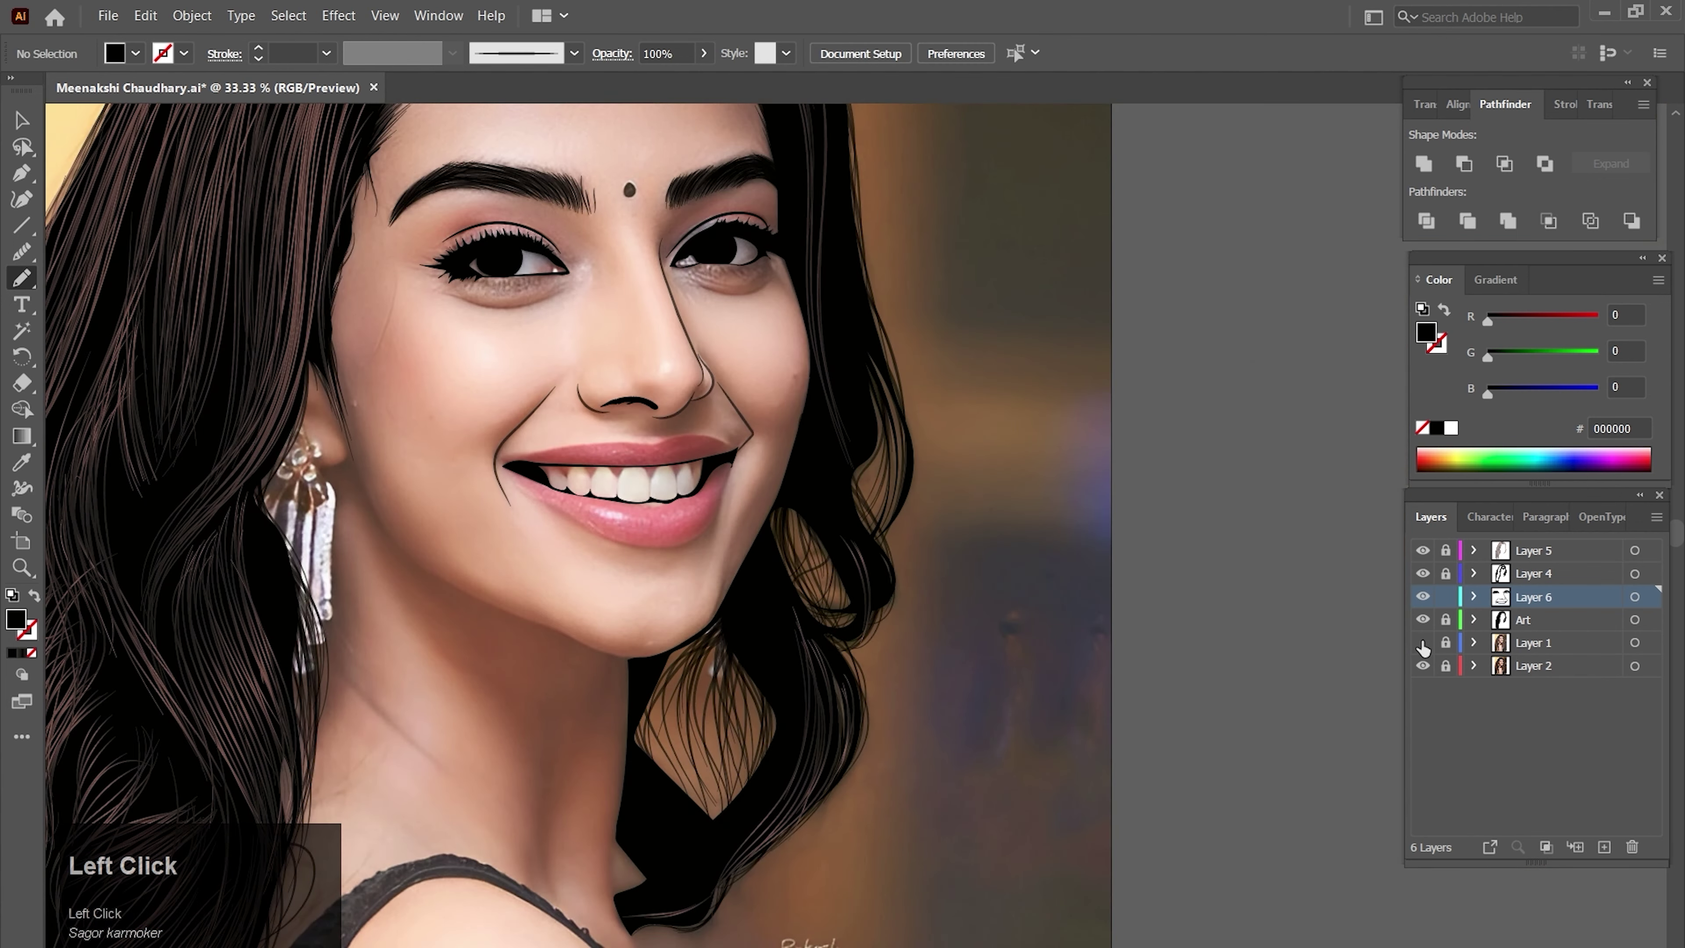
{"action": "left_click", "coordinate": [1423, 643]}
- Smooth the lower edge of the black mouth shape near the woman's right mouth corner with the Smooth tool
{"action": "left_click", "coordinate": [708, 520], "text": "ctrl"}
{"action": "left_click", "coordinate": [709, 521], "text": "ctrl"}
{"action": "left_click", "coordinate": [711, 523], "text": "ctrl"}
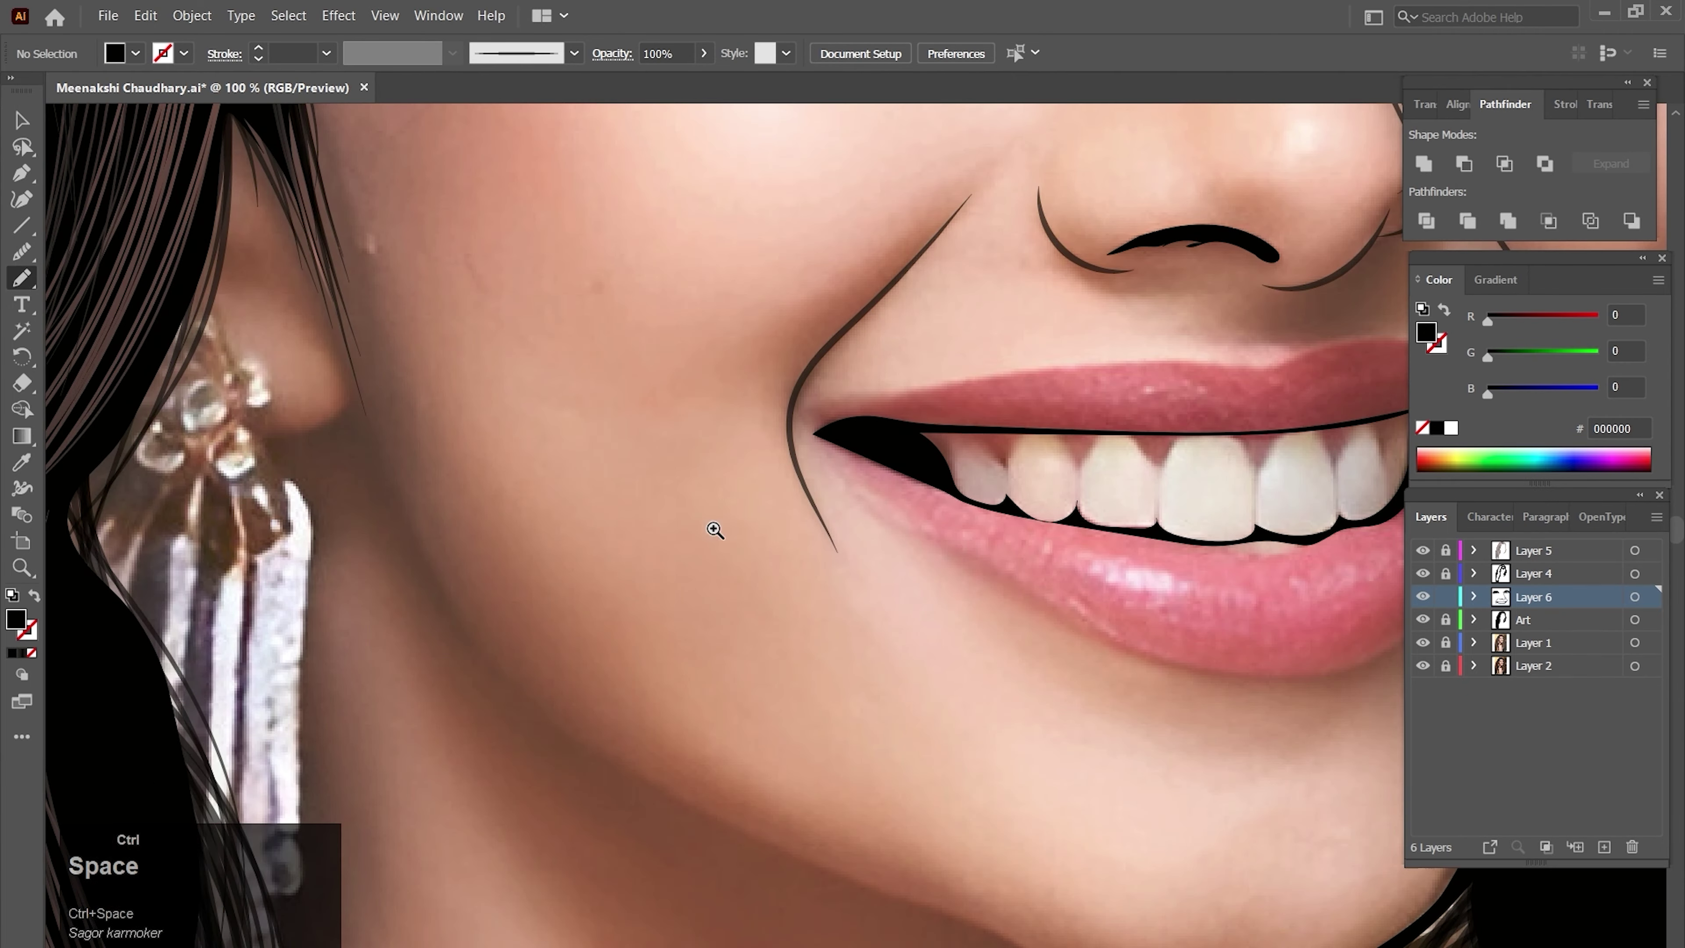
{"action": "mouse_move", "coordinate": [965, 491]}
{"action": "left_mouse_down"}
{"action": "mouse_move", "coordinate": [750, 494]}
{"action": "mouse_move", "coordinate": [704, 522]}
{"action": "mouse_move", "coordinate": [577, 489]}
{"action": "mouse_move", "coordinate": [572, 473]}
{"action": "mouse_move", "coordinate": [591, 500]}
{"action": "left_mouse_up"}
{"action": "left_click", "coordinate": [715, 503], "text": "ctrl"}
{"action": "left_click", "coordinate": [655, 504], "text": "ctrl"}
{"action": "key", "text": "a"}
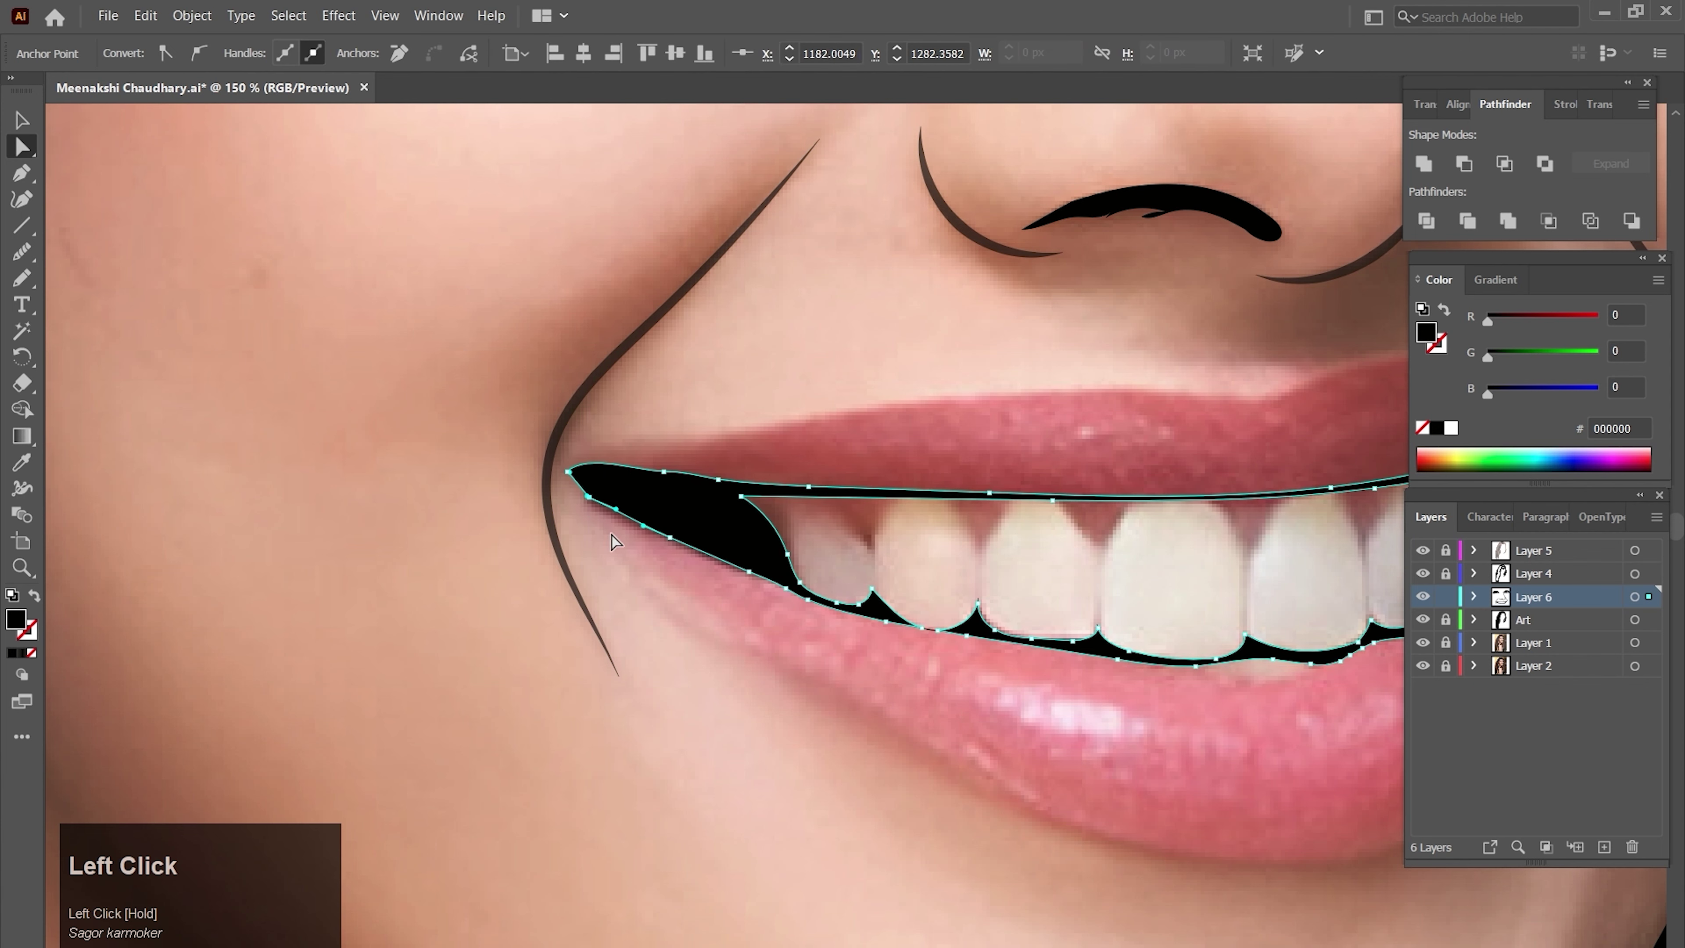
{"action": "key", "text": "ctrl+z"}
{"action": "left_click", "coordinate": [630, 507]}
{"action": "left_click", "coordinate": [23, 250]}
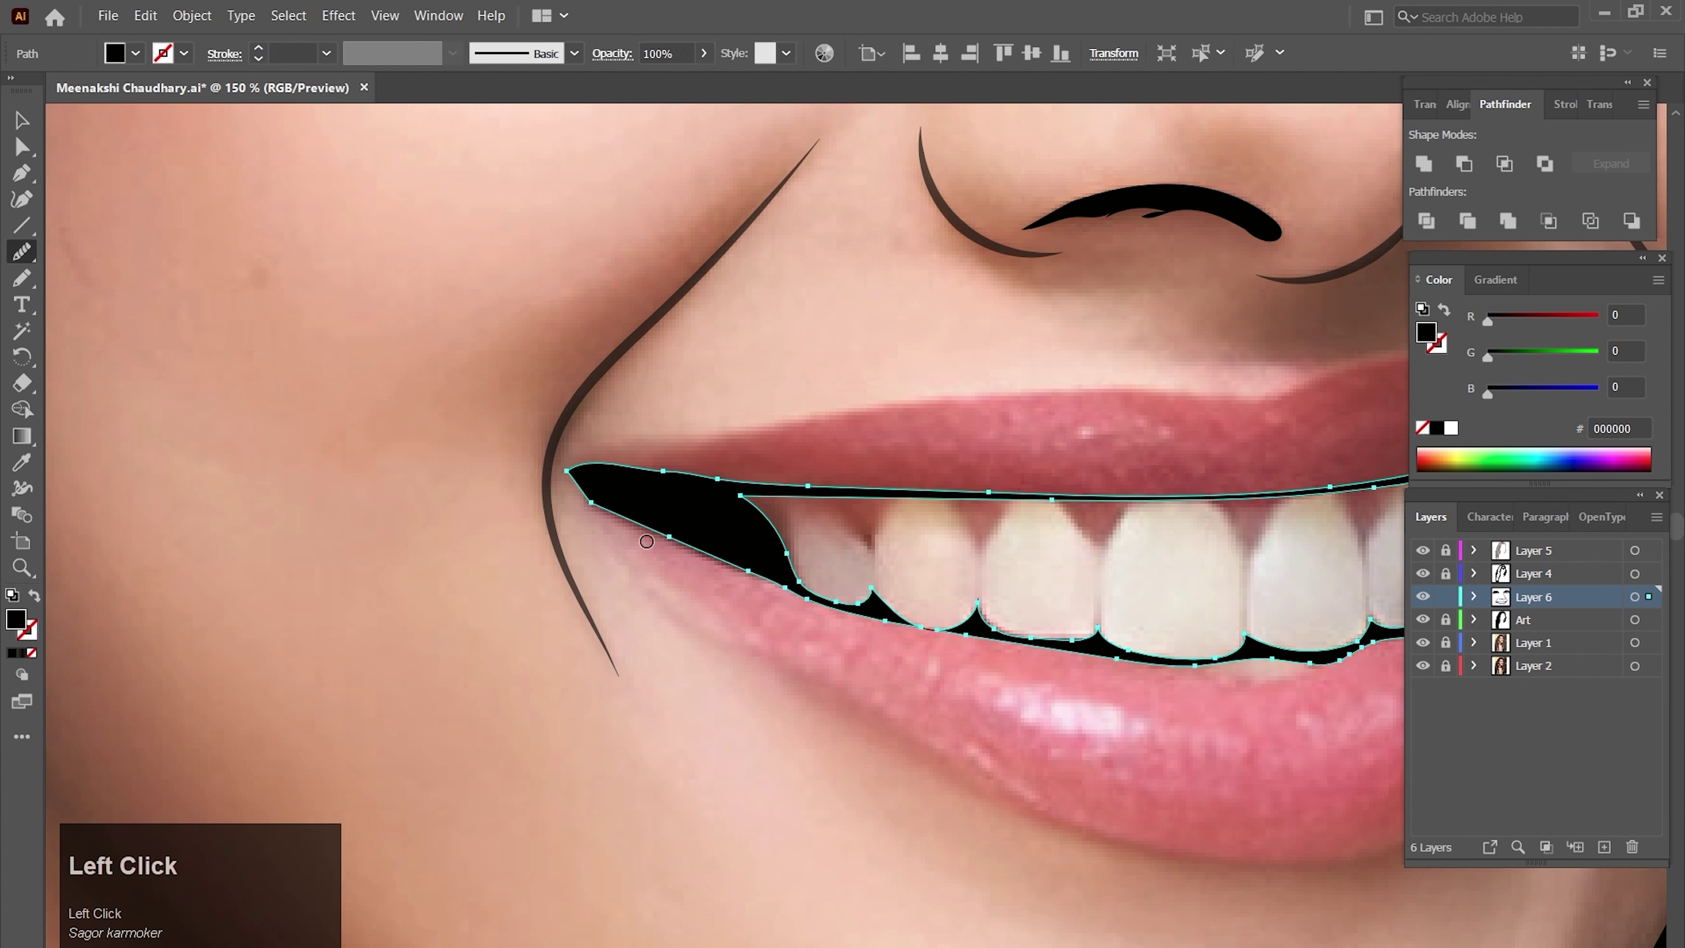
{"action": "left_click_drag", "start_coordinate": [668, 532], "coordinate": [622, 517]}
{"action": "left_click", "coordinate": [692, 625], "text": "ctrl"}
- Paint a 1 pt black outline along the upper lip's top edge from one mouth corner to the other
{"action": "key", "text": "space"}
{"action": "left_click_drag", "start_coordinate": [756, 656], "coordinate": [462, 671]}
{"action": "key", "text": "b"}
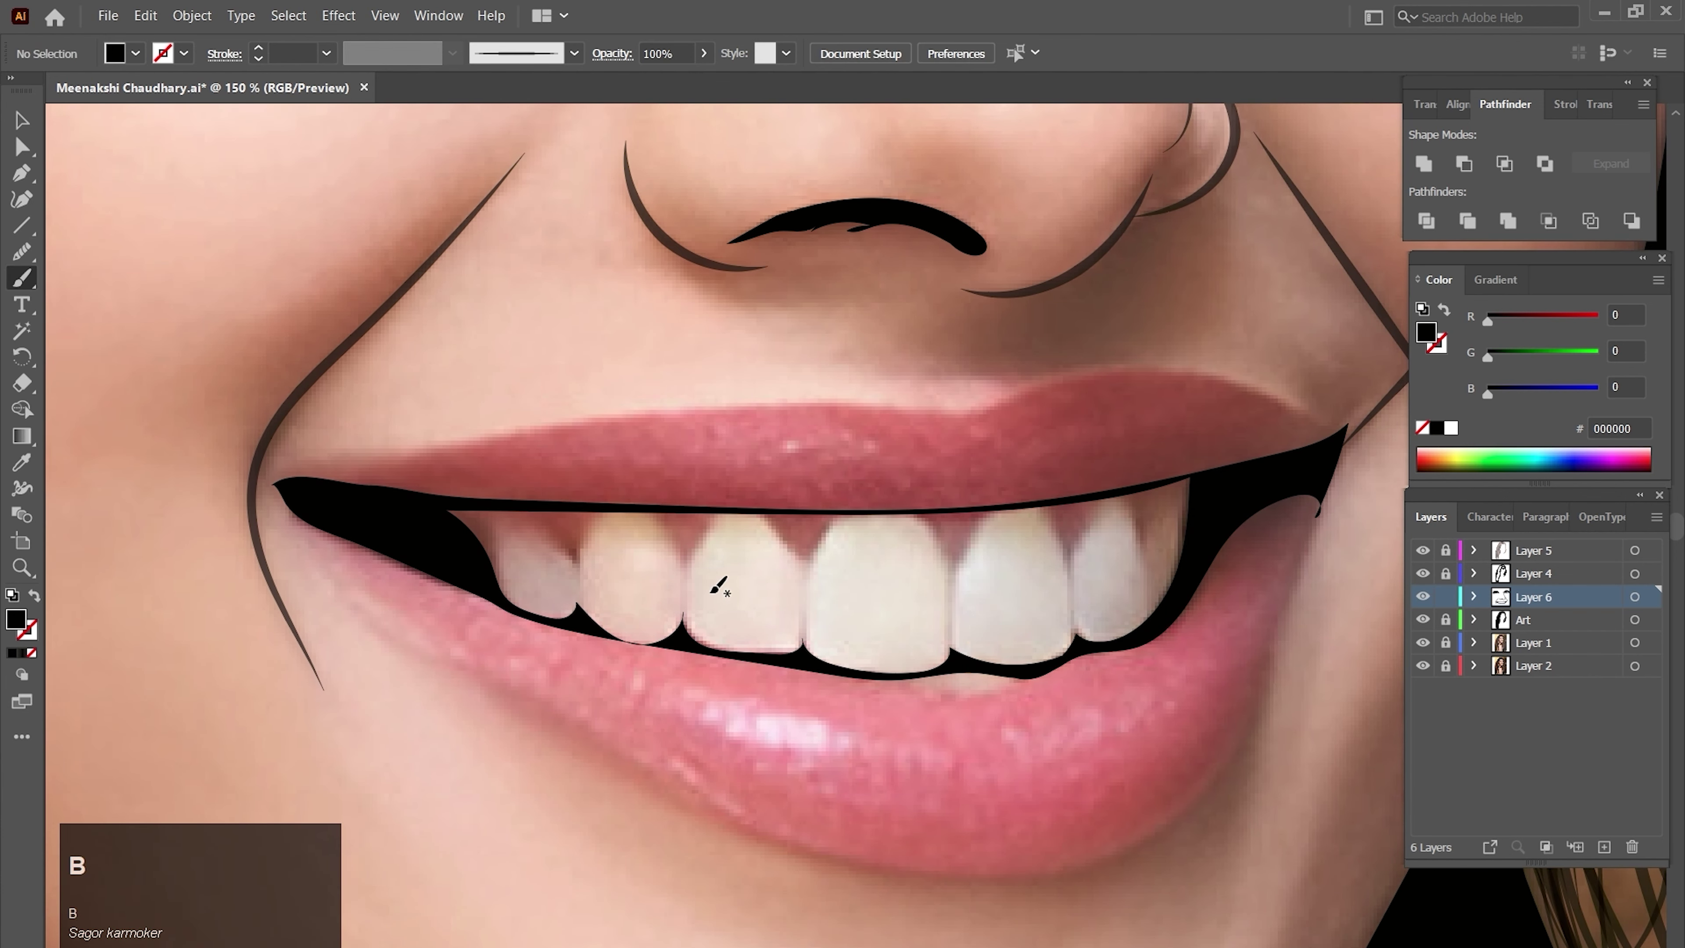
{"action": "left_click_drag", "start_coordinate": [279, 484], "coordinate": [369, 465]}
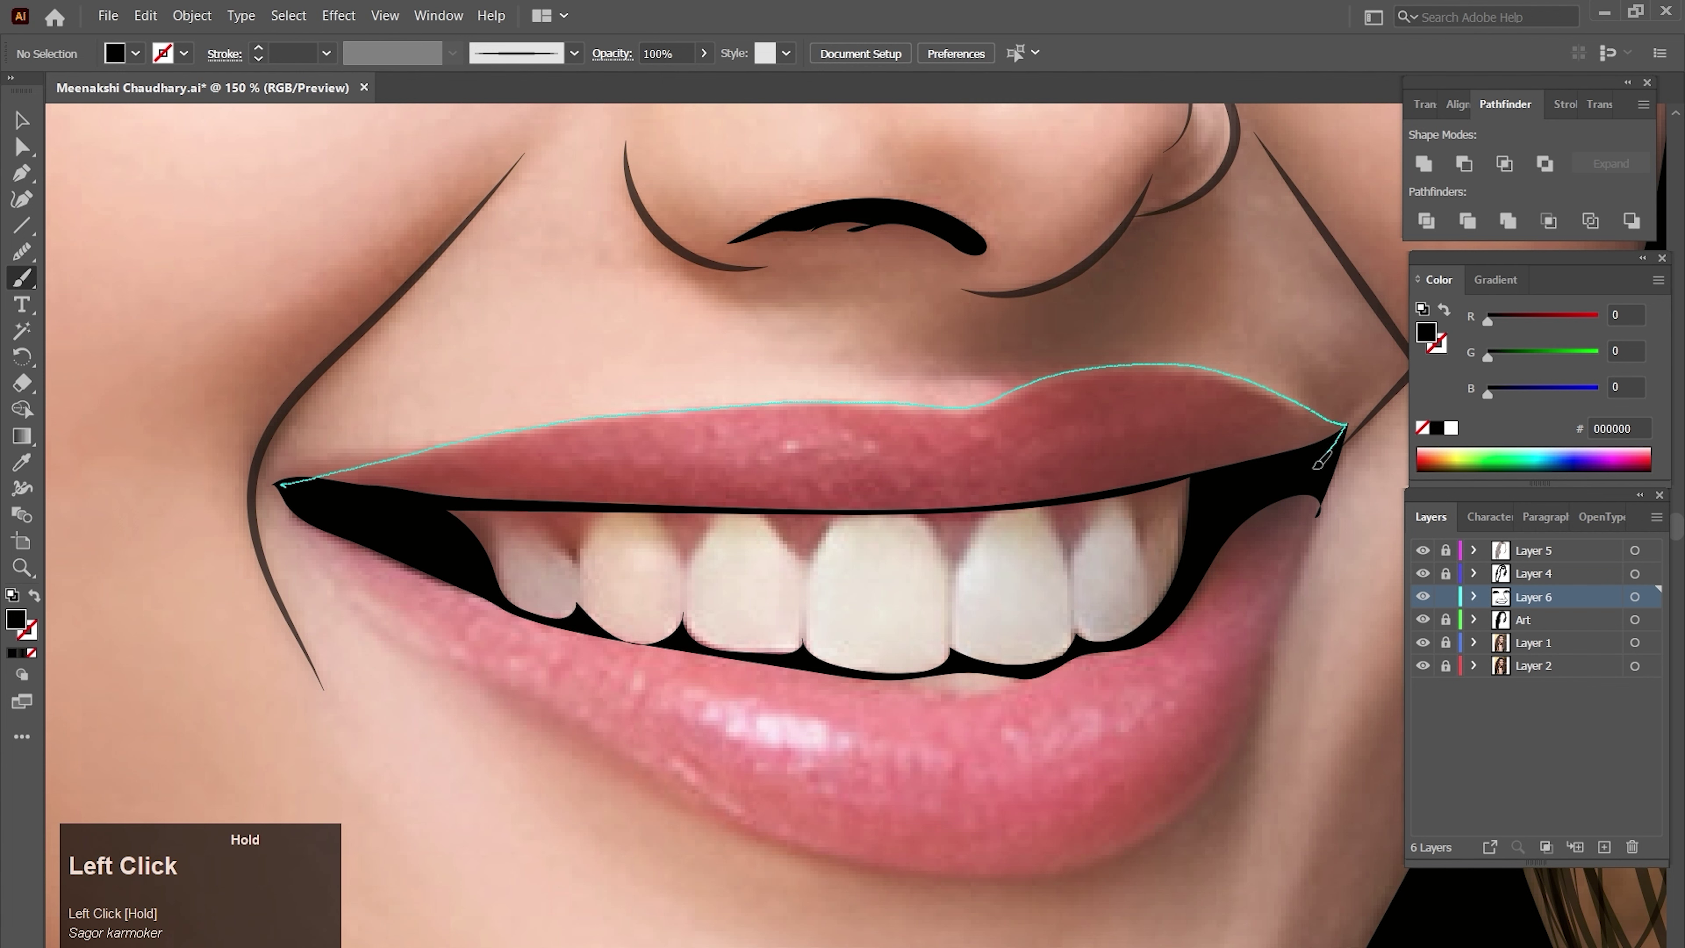
{"action": "left_click_drag", "start_coordinate": [1318, 465], "coordinate": [1314, 470]}
{"action": "left_click", "coordinate": [1049, 466], "text": "ctrl"}
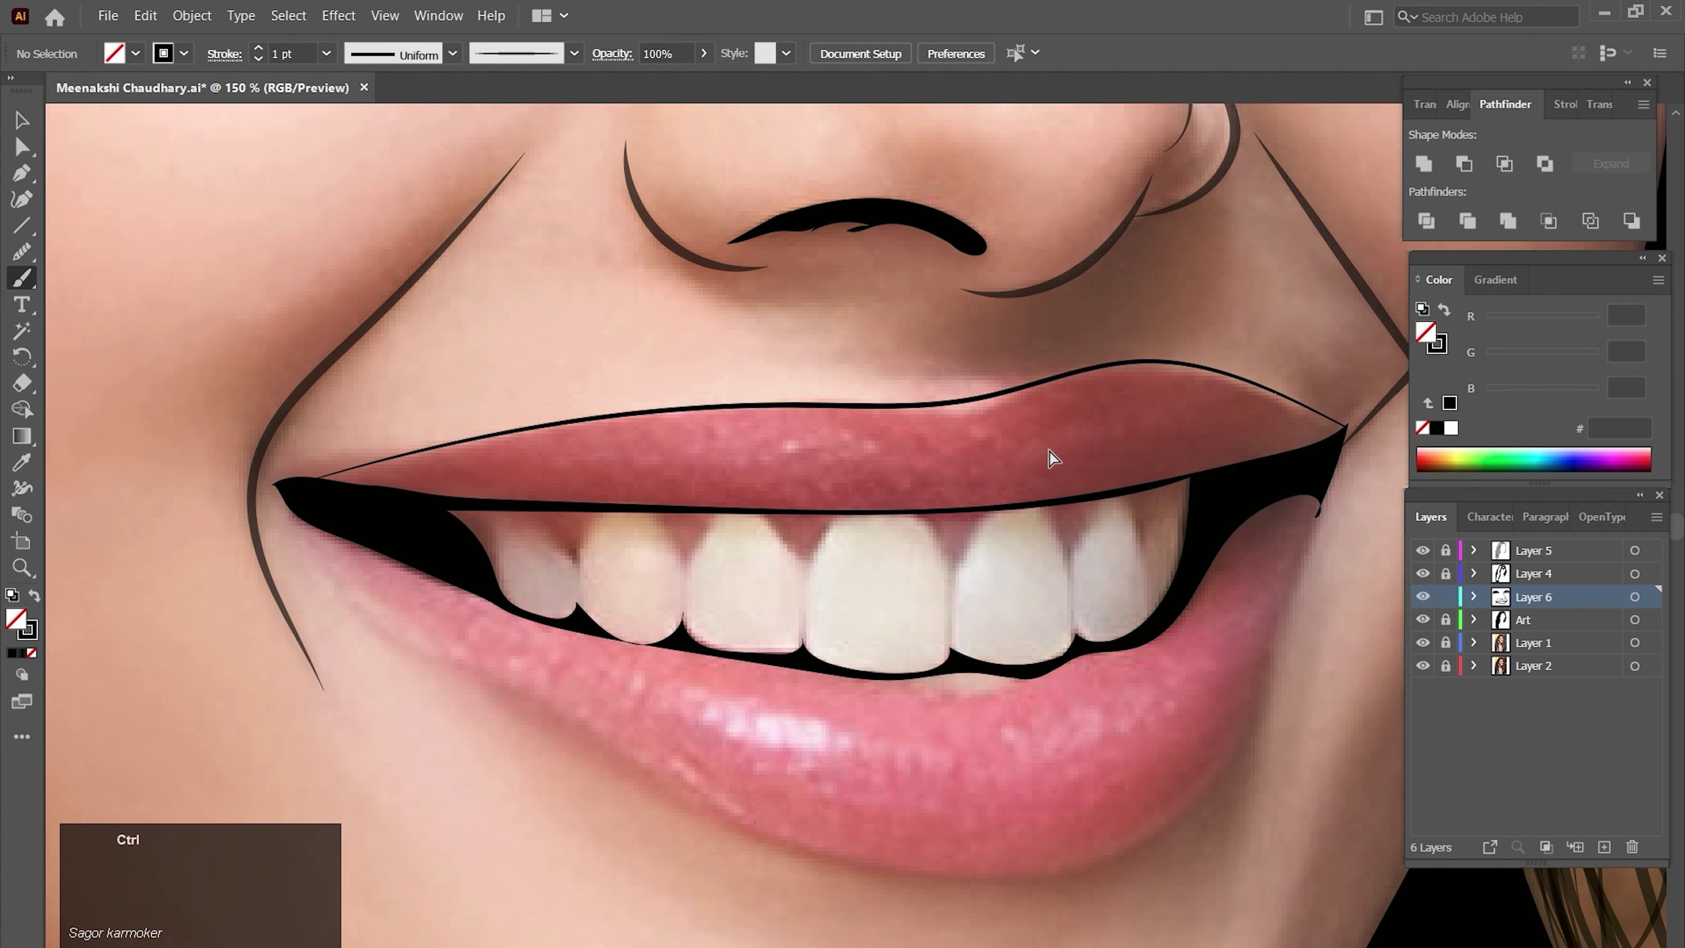
- Move the anchor point at the dip of the upper lip outline slightly down to match the photo's lip edge
{"action": "key", "text": "a"}
{"action": "left_click", "coordinate": [978, 400]}
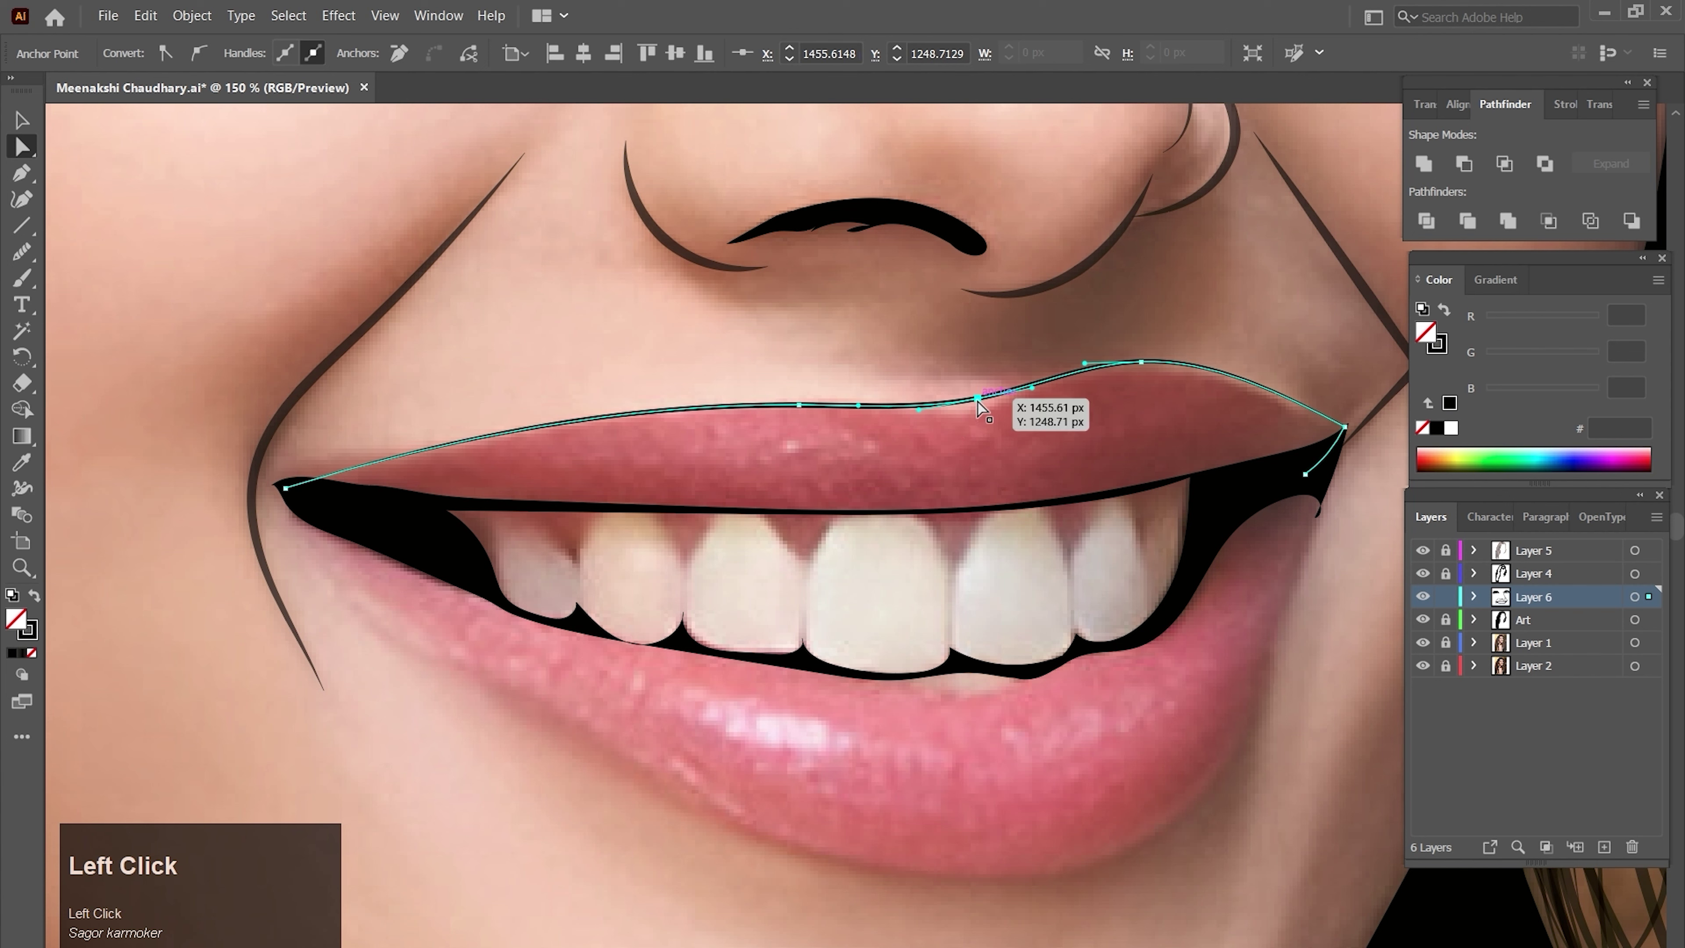
{"action": "left_click_drag", "start_coordinate": [978, 402], "coordinate": [971, 407]}
{"action": "left_click", "coordinate": [1037, 435], "text": "ctrl"}
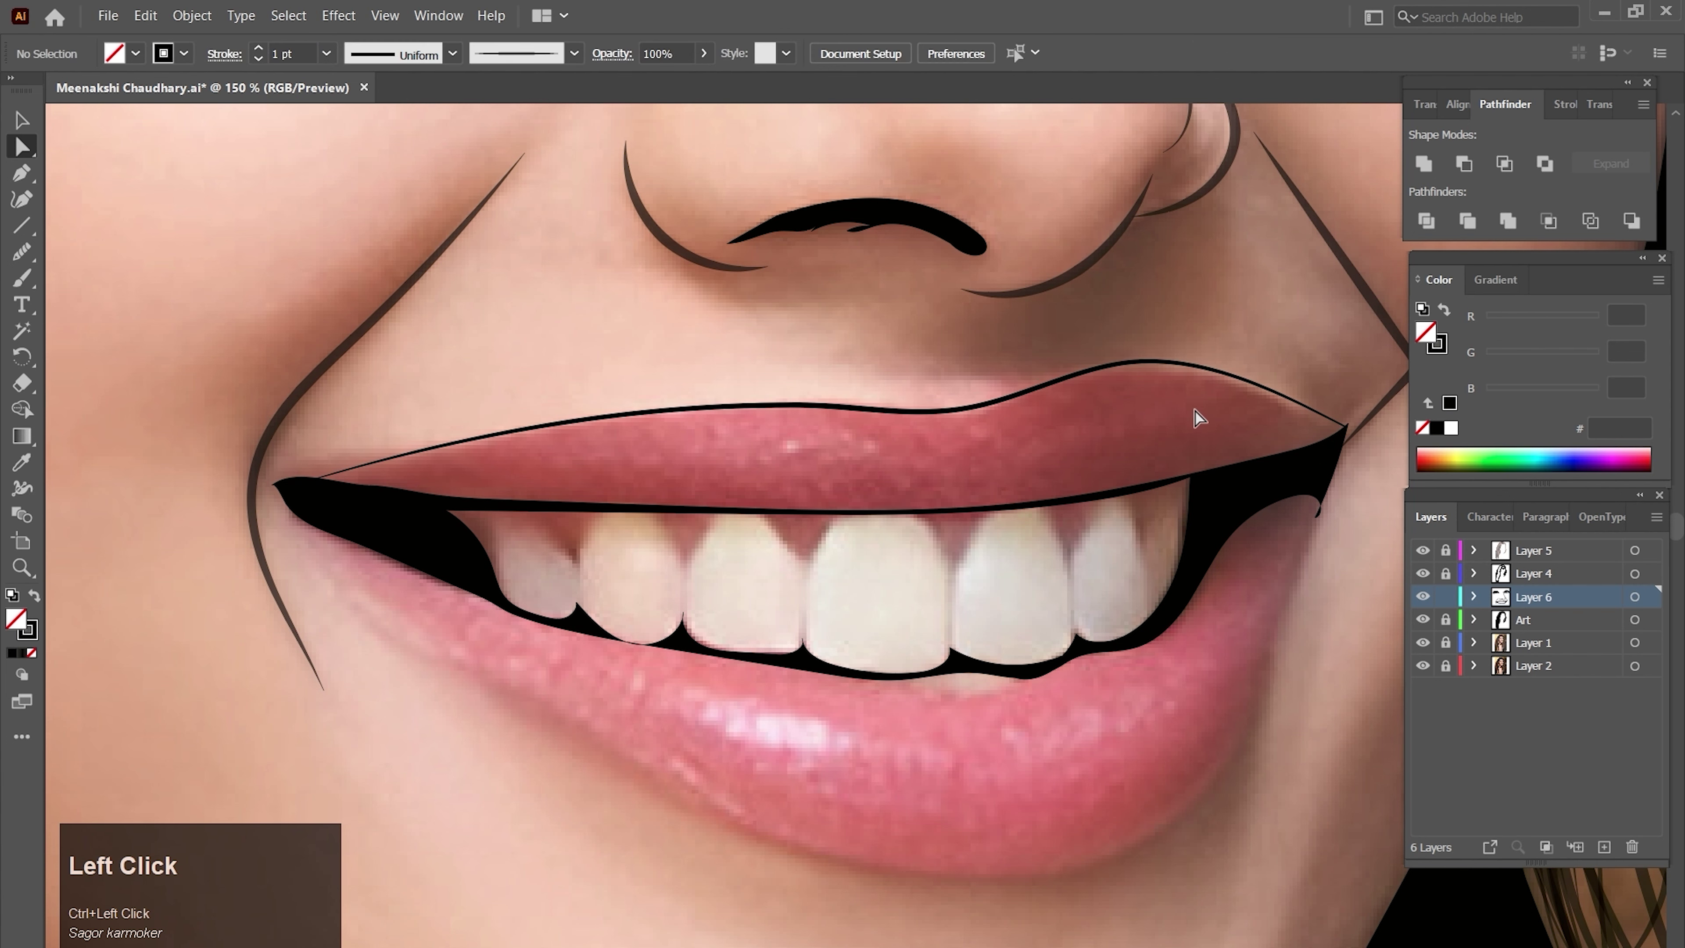
- Reshape the upper lip outline's curve near the woman's right mouth corner by adjusting the end anchor's handle
{"action": "left_click", "coordinate": [380, 462]}
{"action": "left_click", "coordinate": [287, 488]}
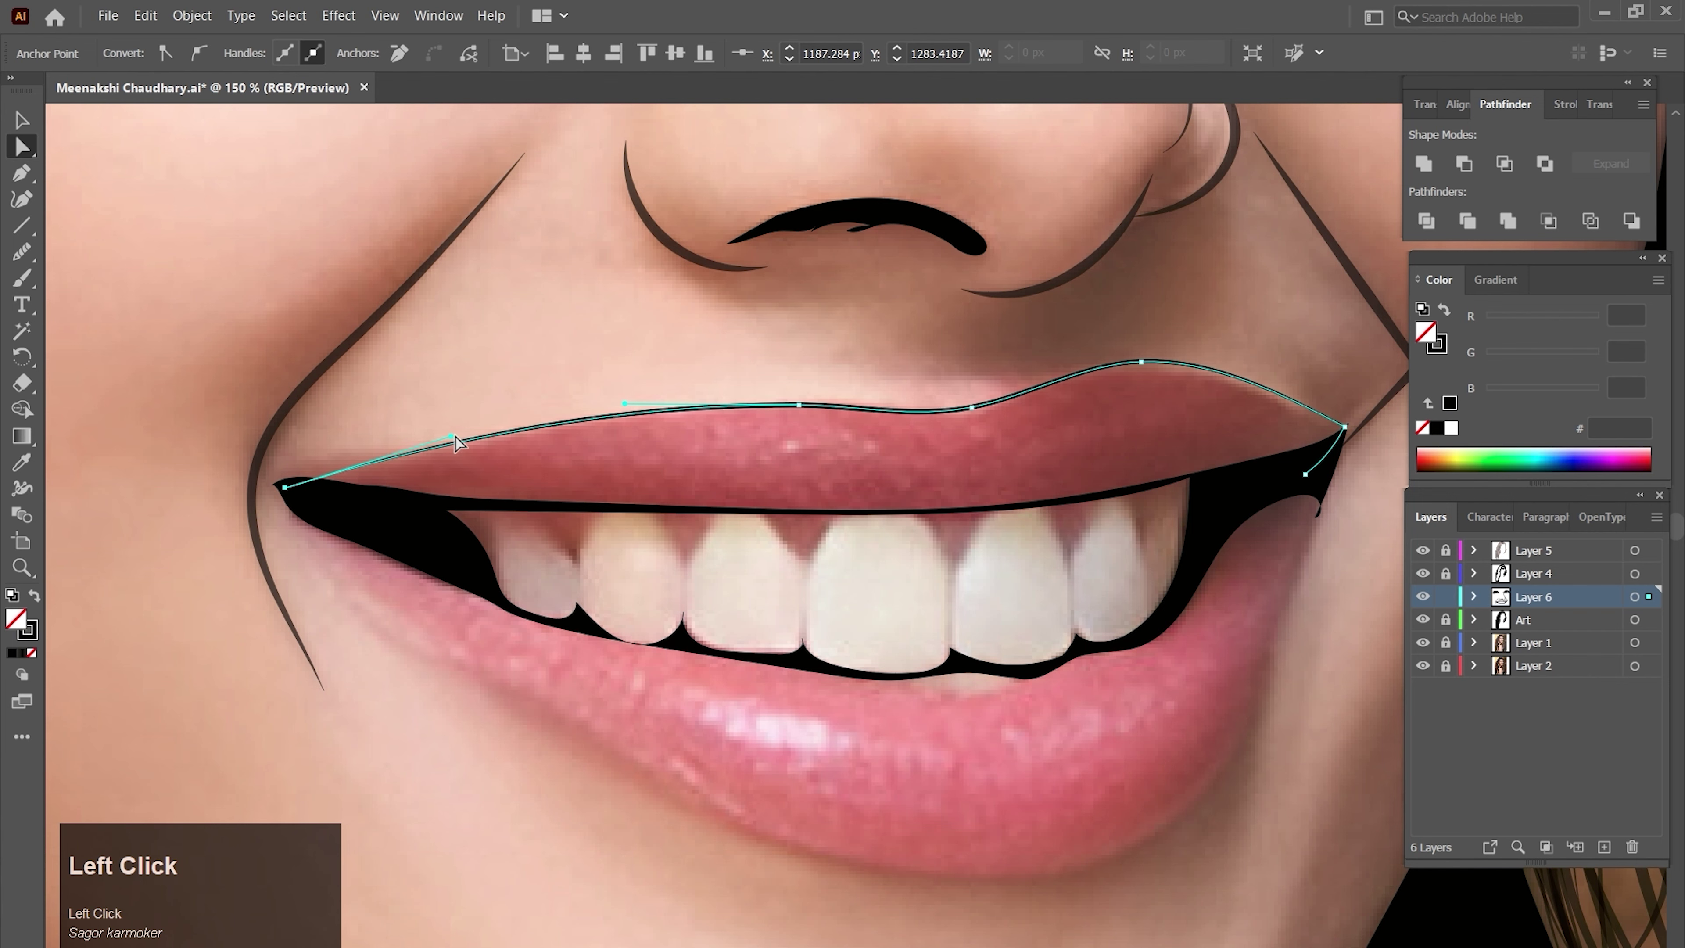
{"action": "left_click_drag", "start_coordinate": [453, 438], "coordinate": [255, 457]}
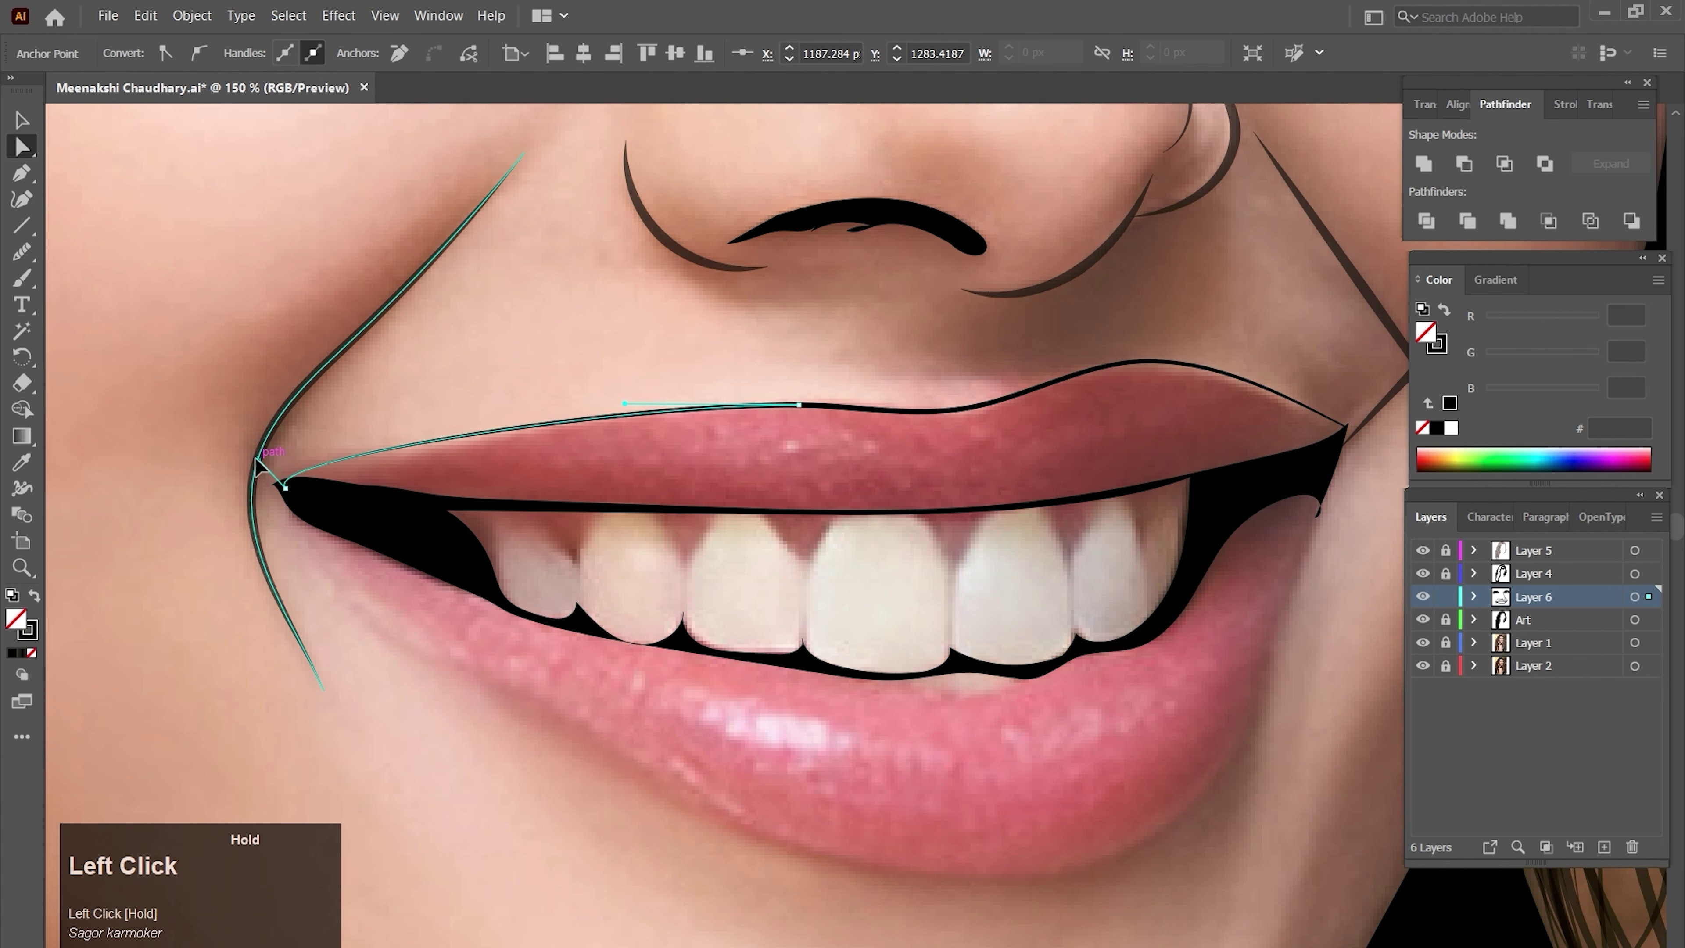
{"action": "left_click", "coordinate": [488, 369], "text": "ctrl"}
- Paint a 1 pt black outline along the lower lip's bottom edge from one mouth corner to the other
{"action": "left_click_drag", "start_coordinate": [888, 790], "coordinate": [835, 663]}
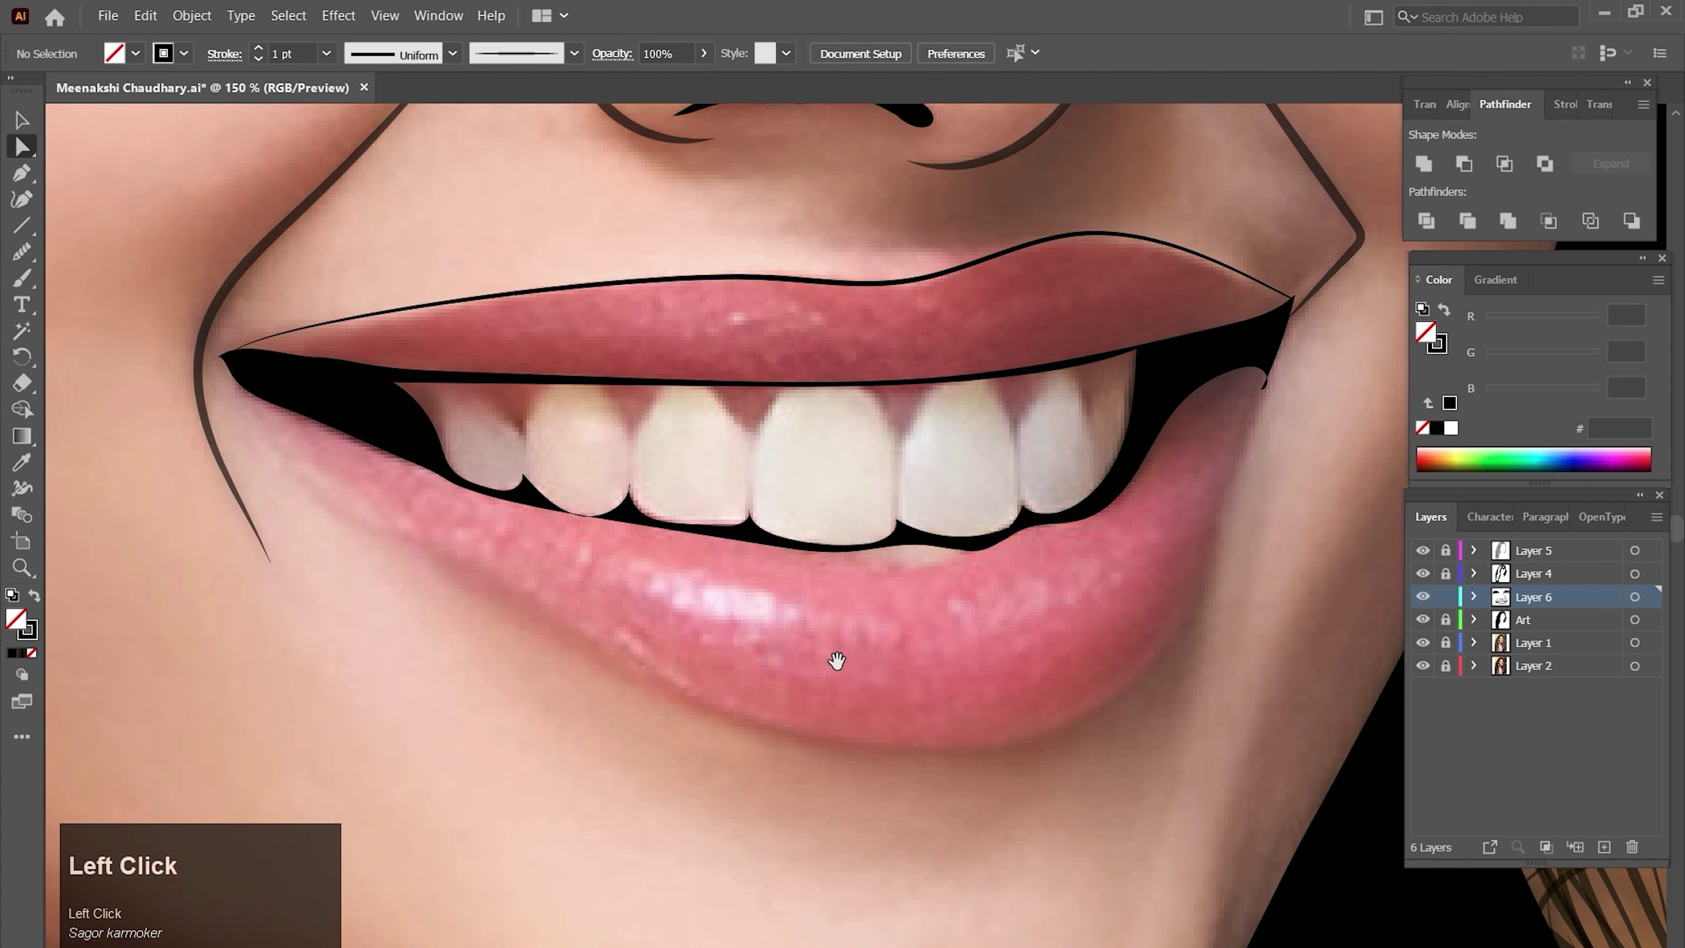
{"action": "left_click", "coordinate": [859, 588], "text": "ctrl+alt"}
{"action": "left_click_drag", "start_coordinate": [876, 592], "coordinate": [826, 598]}
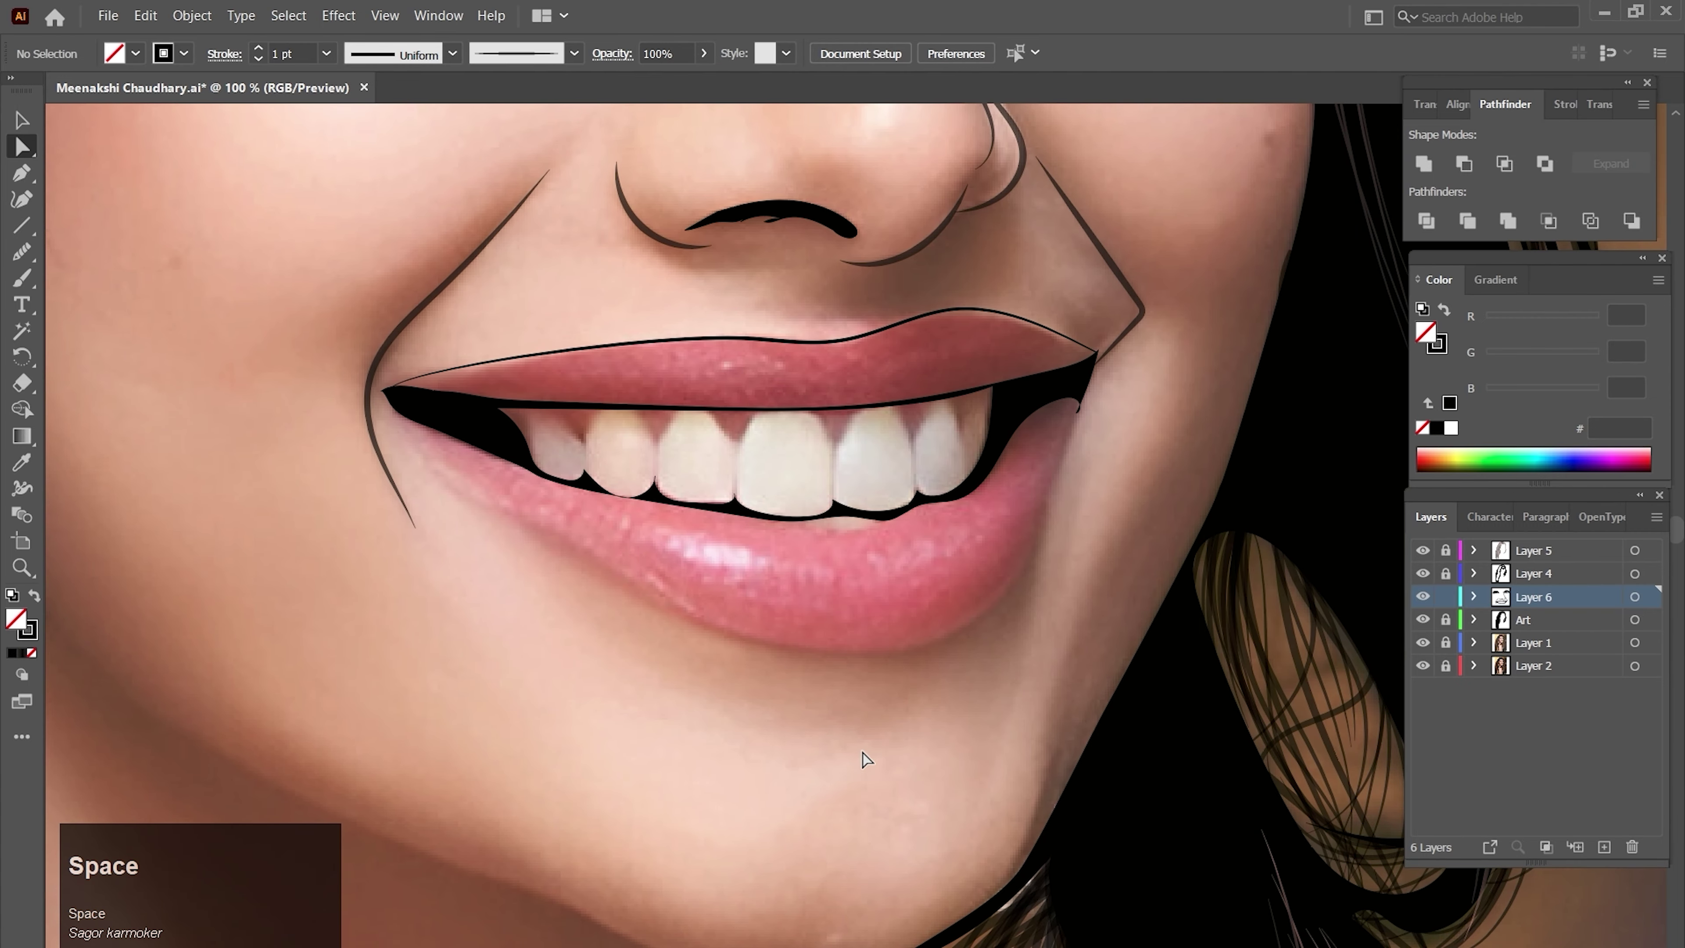
{"action": "key", "text": "b"}
{"action": "left_click_drag", "start_coordinate": [393, 399], "coordinate": [422, 431]}
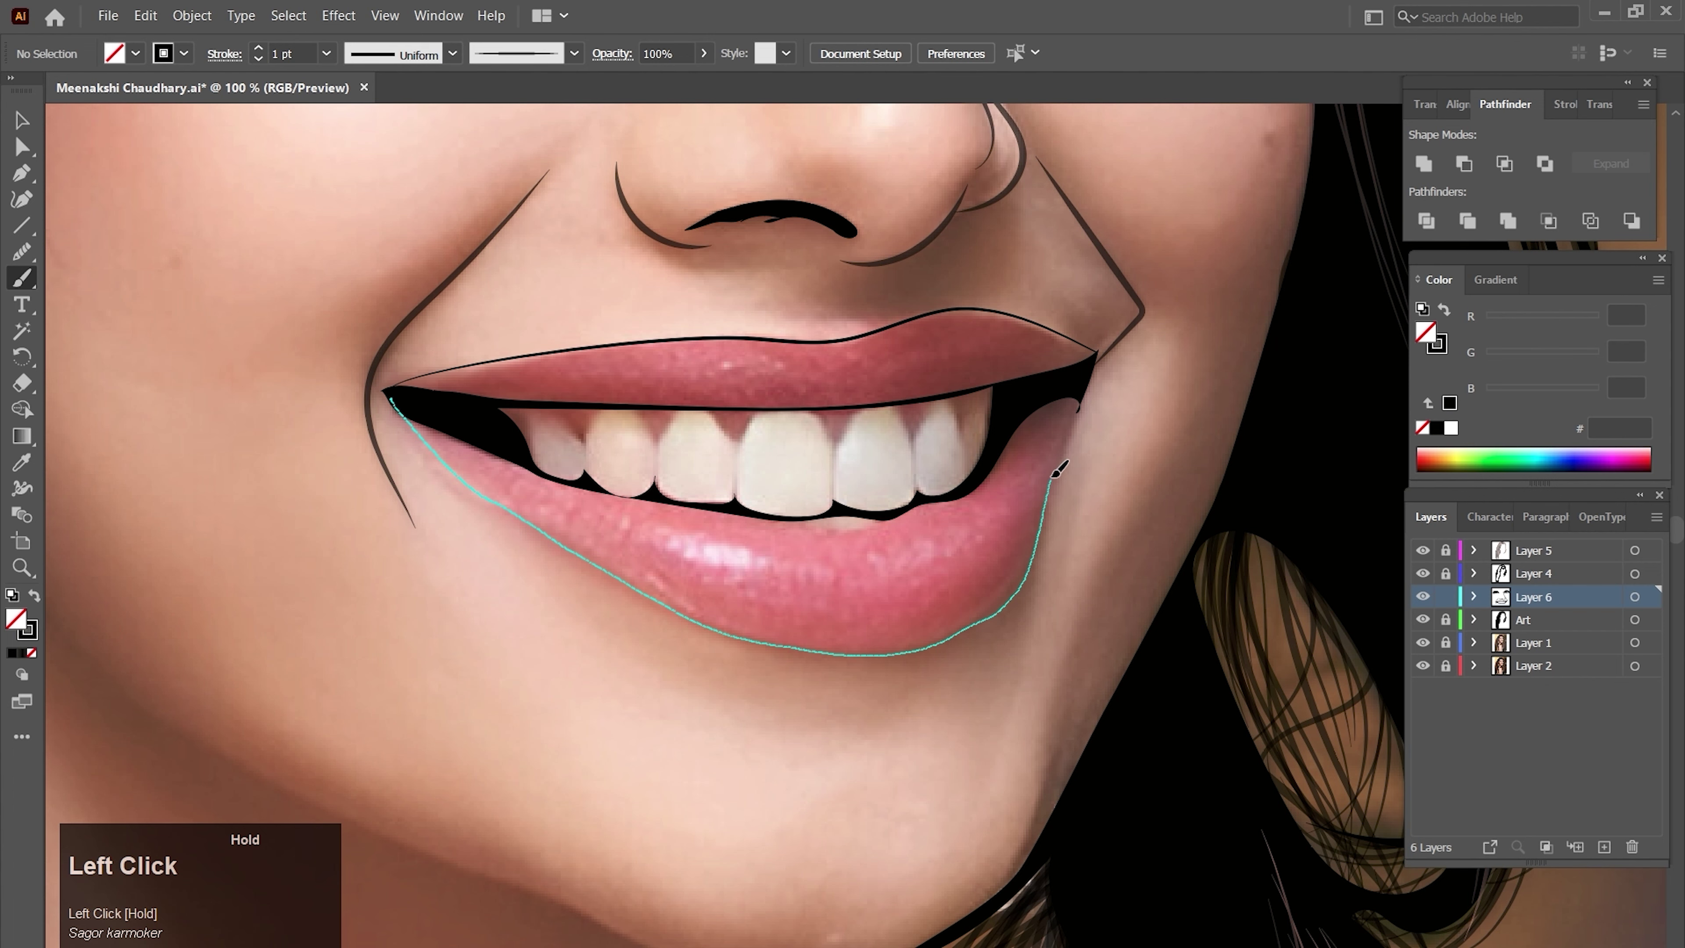
{"action": "left_click_drag", "start_coordinate": [1094, 365], "coordinate": [1096, 363]}
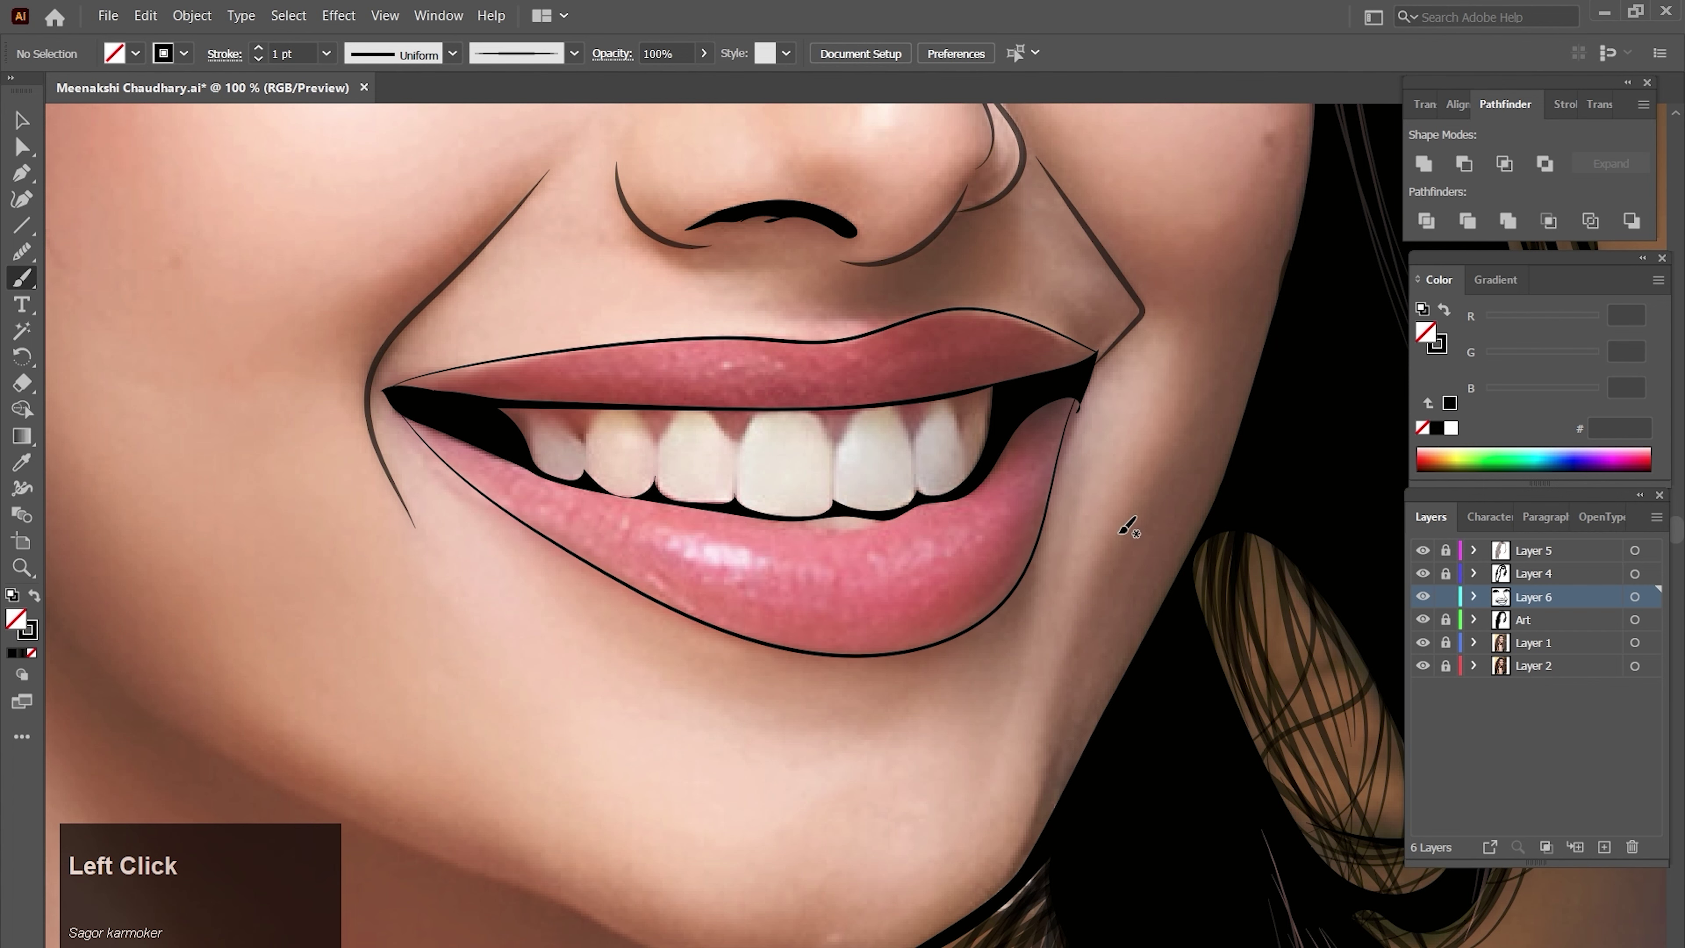
- Move the lower lip outline's end anchor at the woman's left mouth corner onto the black mouth shape and adjust its curve handle
{"action": "key", "text": "ctrl+space"}
{"action": "left_click", "coordinate": [1155, 435], "text": "ctrl"}
{"action": "left_click", "coordinate": [1003, 491], "text": "ctrl"}
{"action": "key", "text": "space"}
{"action": "left_click_drag", "start_coordinate": [1036, 480], "coordinate": [1035, 490]}
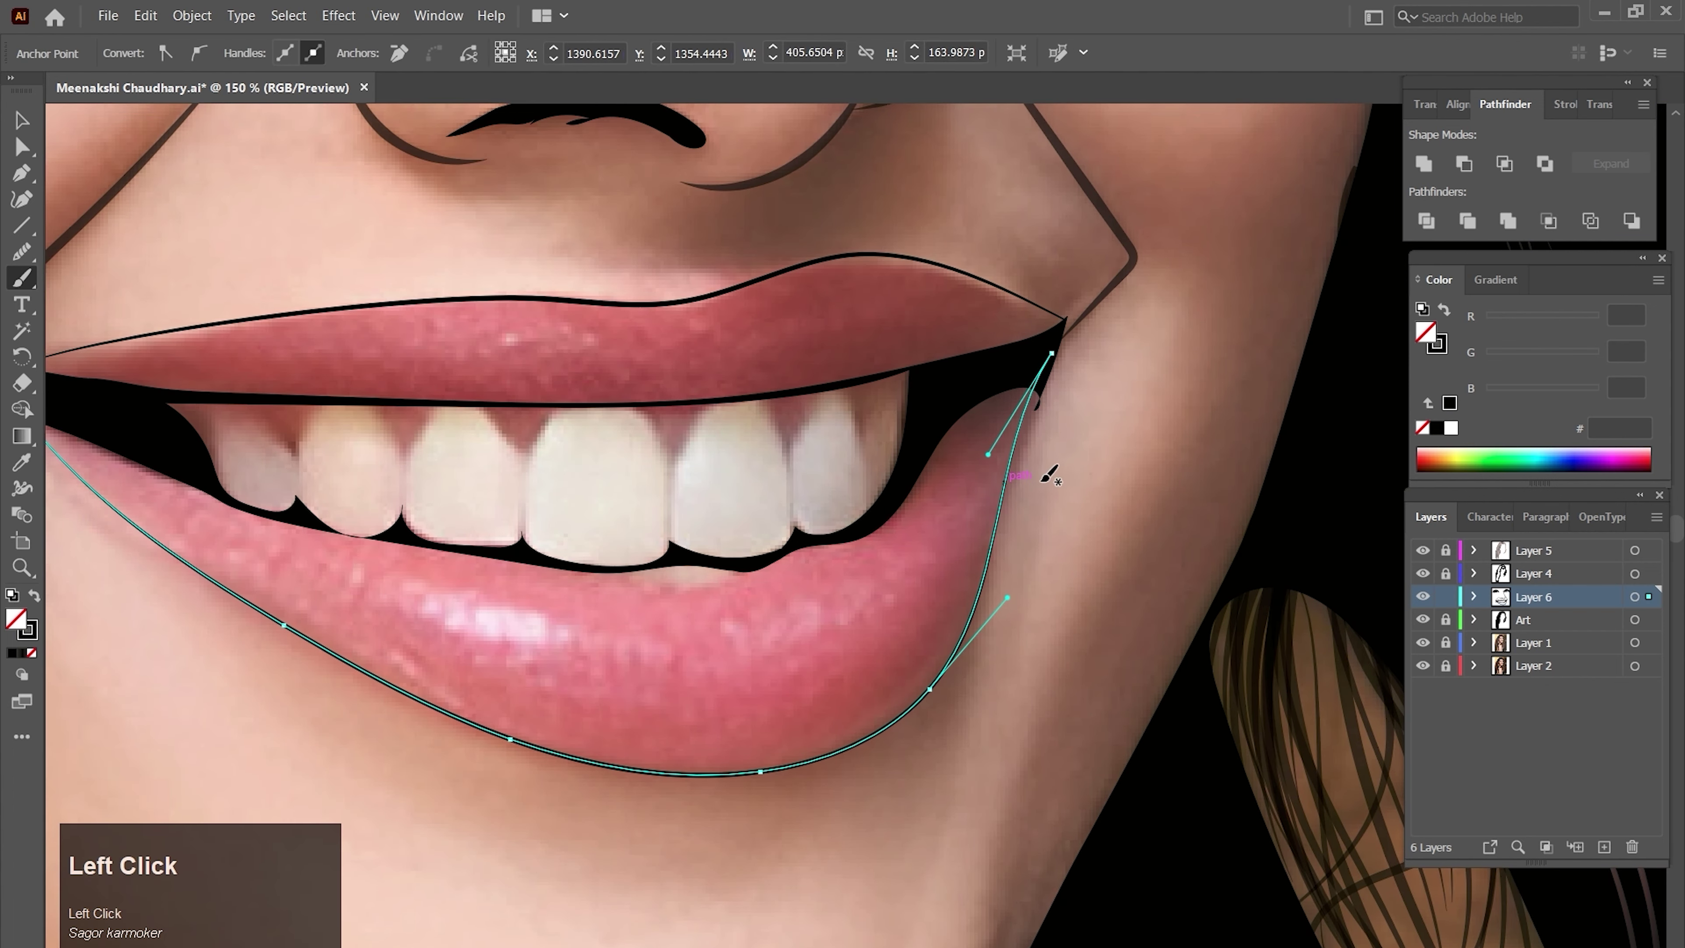
{"action": "key", "text": "a"}
{"action": "left_click_drag", "start_coordinate": [1051, 364], "coordinate": [1042, 395]}
{"action": "key", "text": "ctrl+z"}
{"action": "left_click", "coordinate": [1023, 414]}
{"action": "left_click_drag", "start_coordinate": [977, 496], "coordinate": [985, 502]}
{"action": "left_click_drag", "start_coordinate": [1042, 395], "coordinate": [1042, 386]}
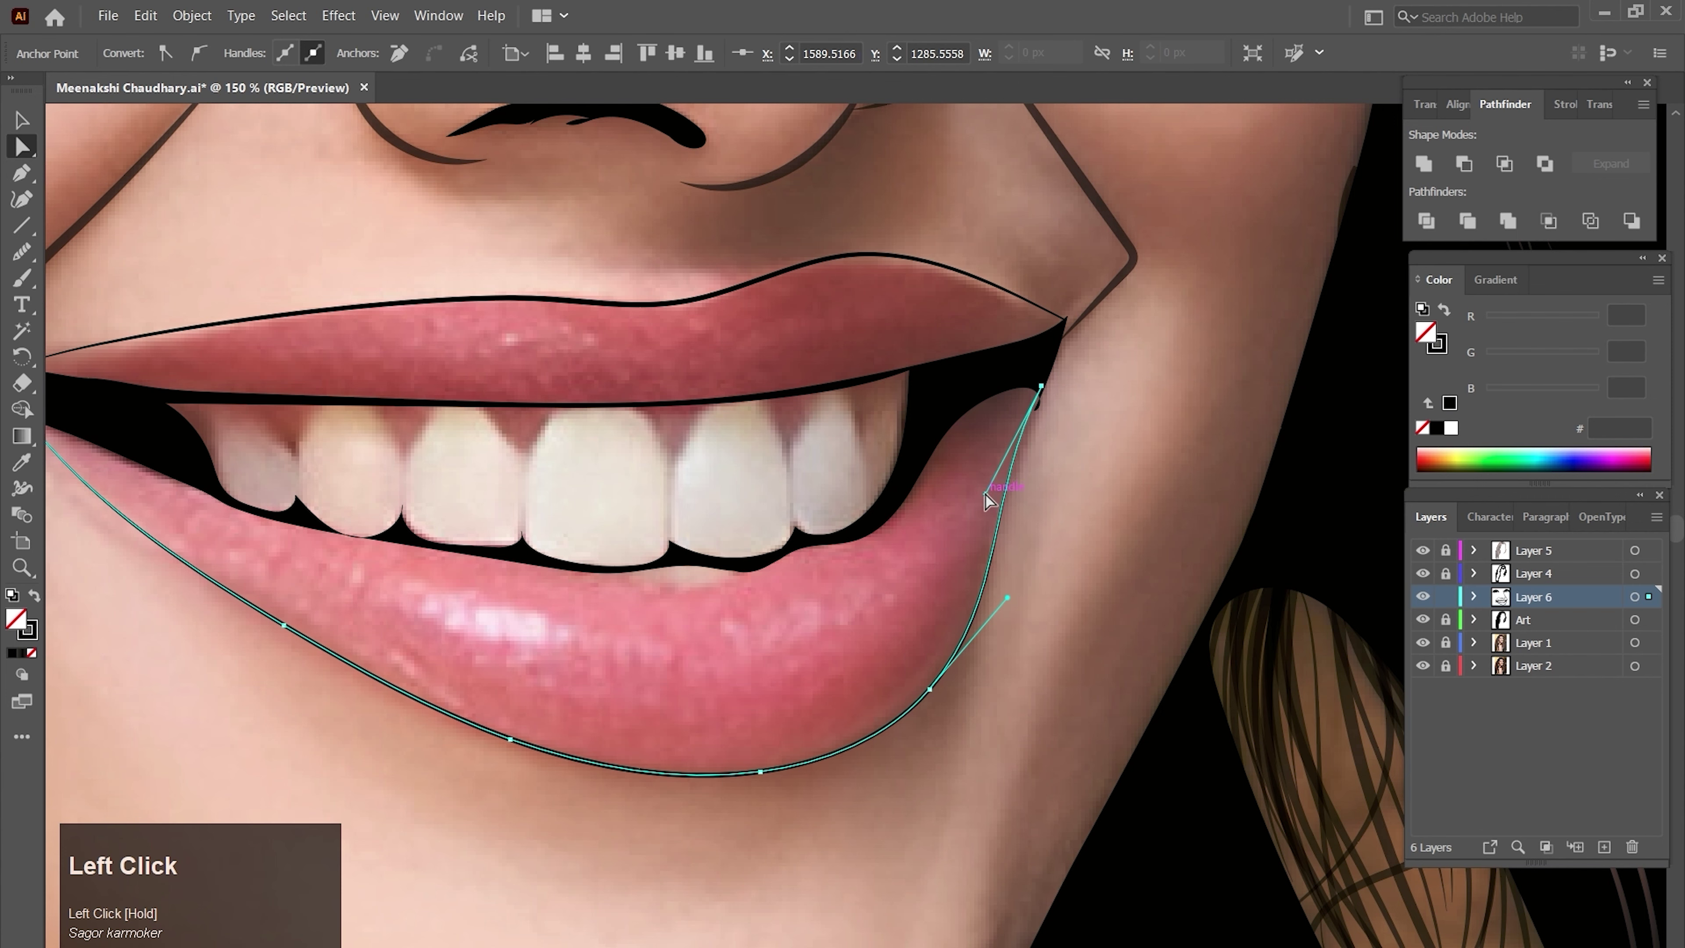
{"action": "left_click_drag", "start_coordinate": [986, 494], "coordinate": [1003, 515]}
{"action": "left_click", "coordinate": [1016, 647]}
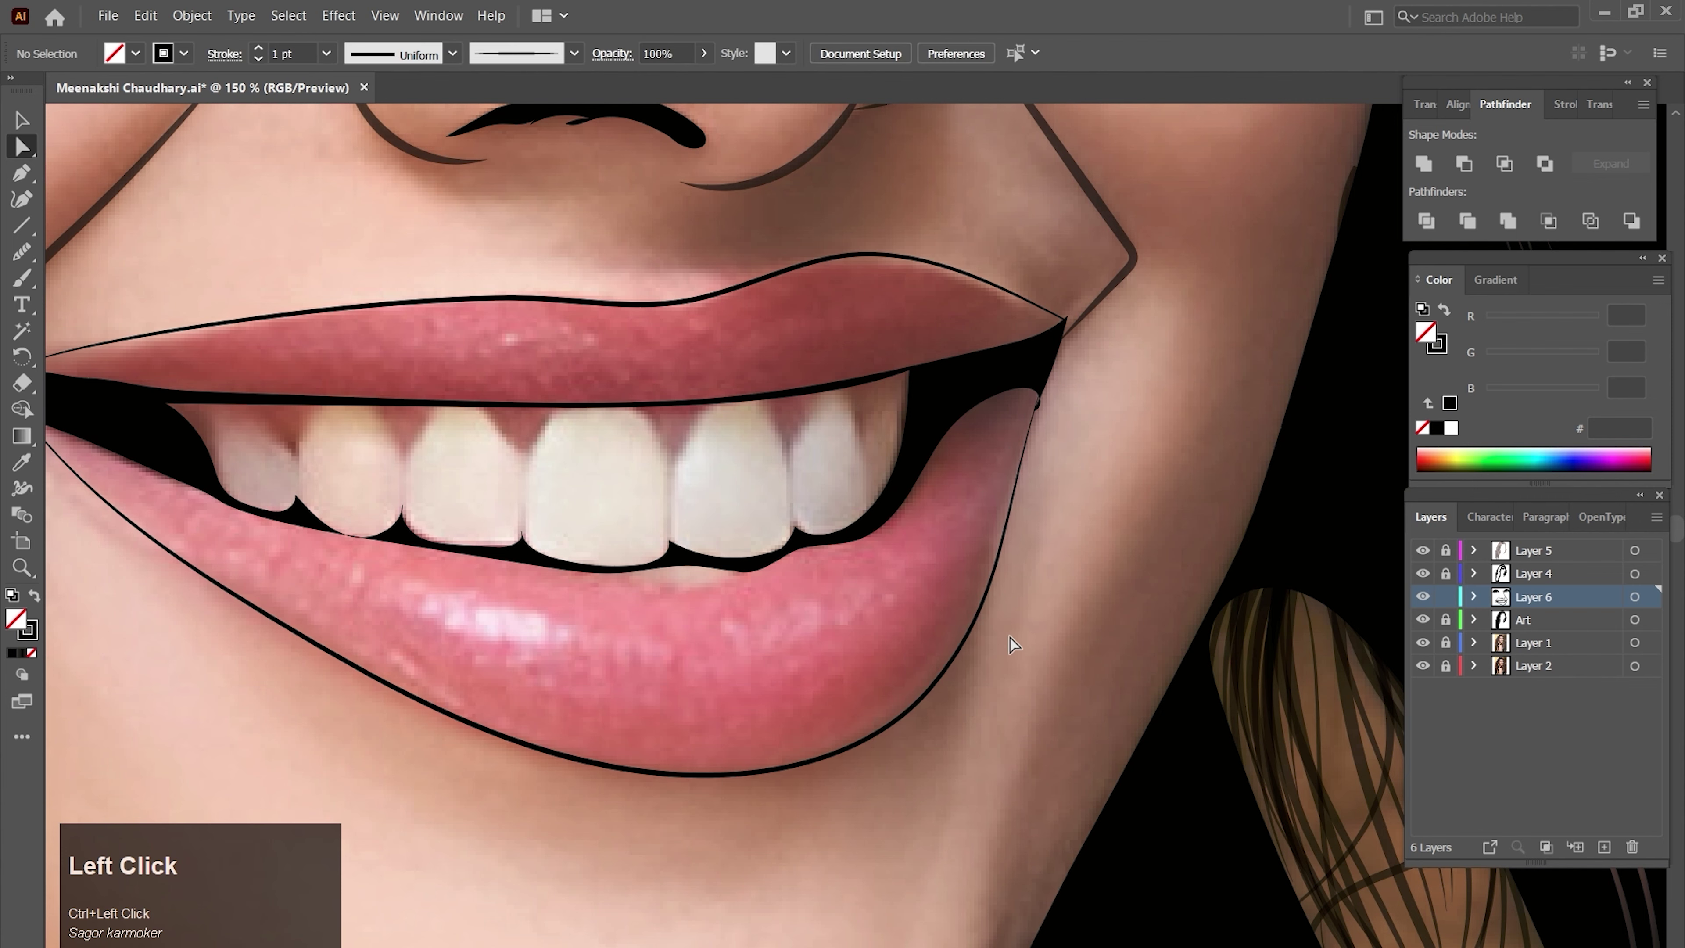
- Select the upper and lower lip outlines and set their stroke weight to 2 pt
{"action": "key", "text": "ctrl+alt+space"}
{"action": "left_click", "coordinate": [840, 606]}
{"action": "left_click", "coordinate": [840, 607]}
{"action": "left_click", "coordinate": [840, 606]}
{"action": "left_click", "coordinate": [863, 637]}
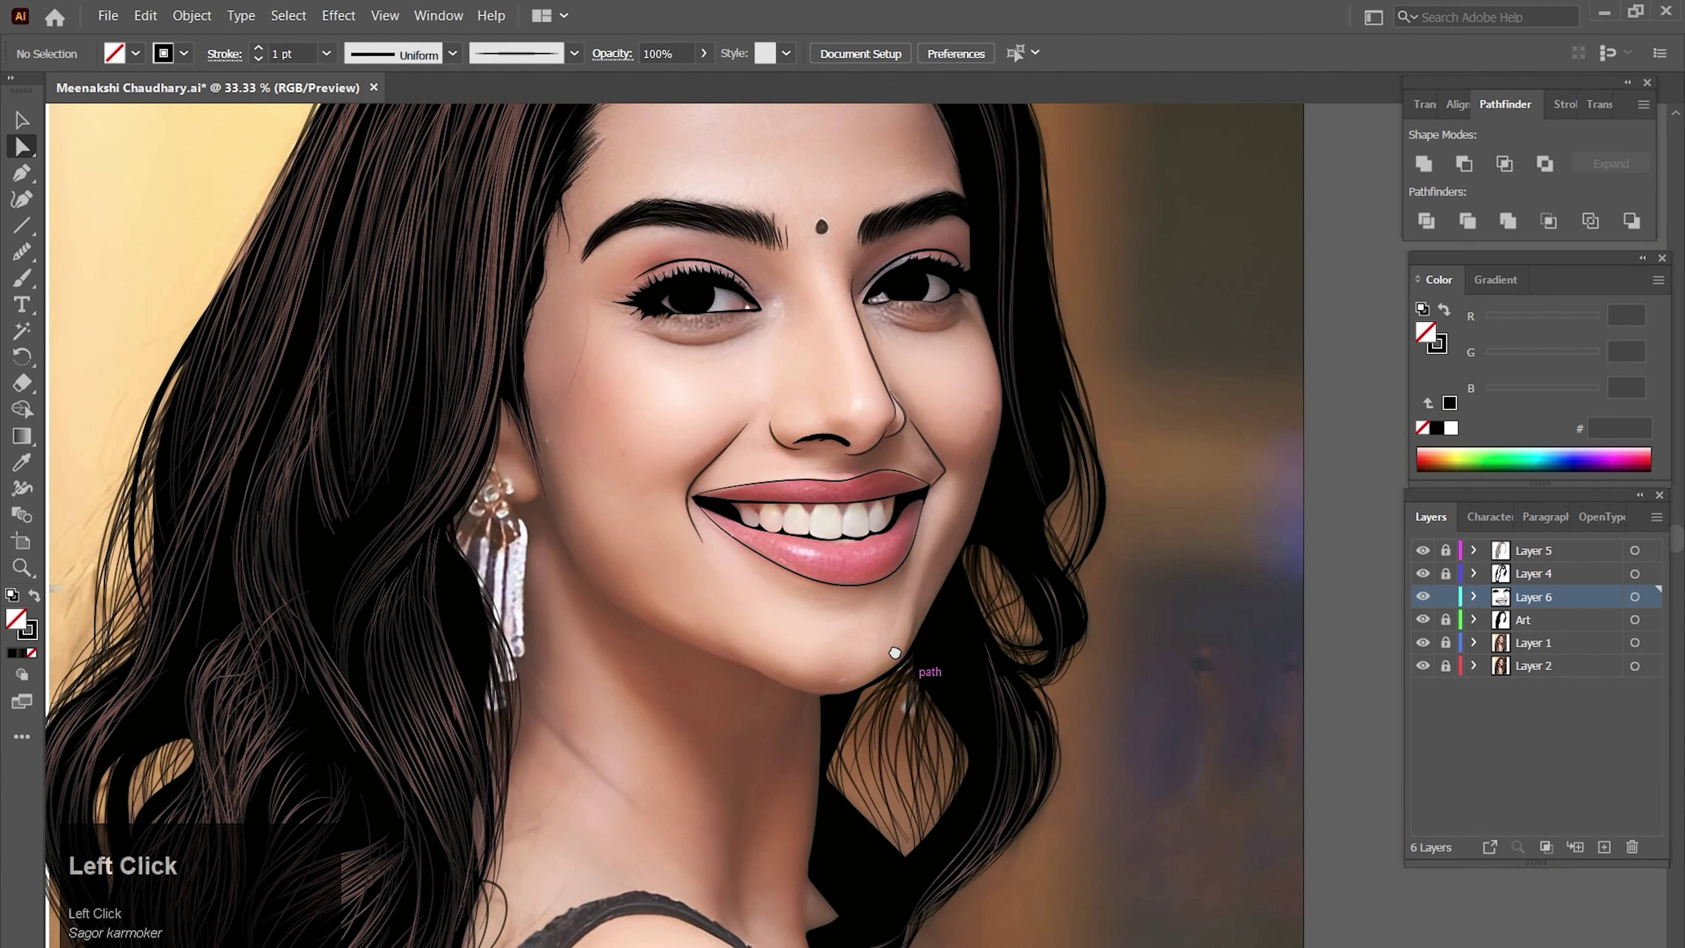
{"action": "key", "text": "v"}
{"action": "key", "text": "ctrl+space"}
{"action": "left_click", "coordinate": [841, 587], "text": "ctrl"}
{"action": "left_click", "coordinate": [841, 587], "text": "ctrl"}
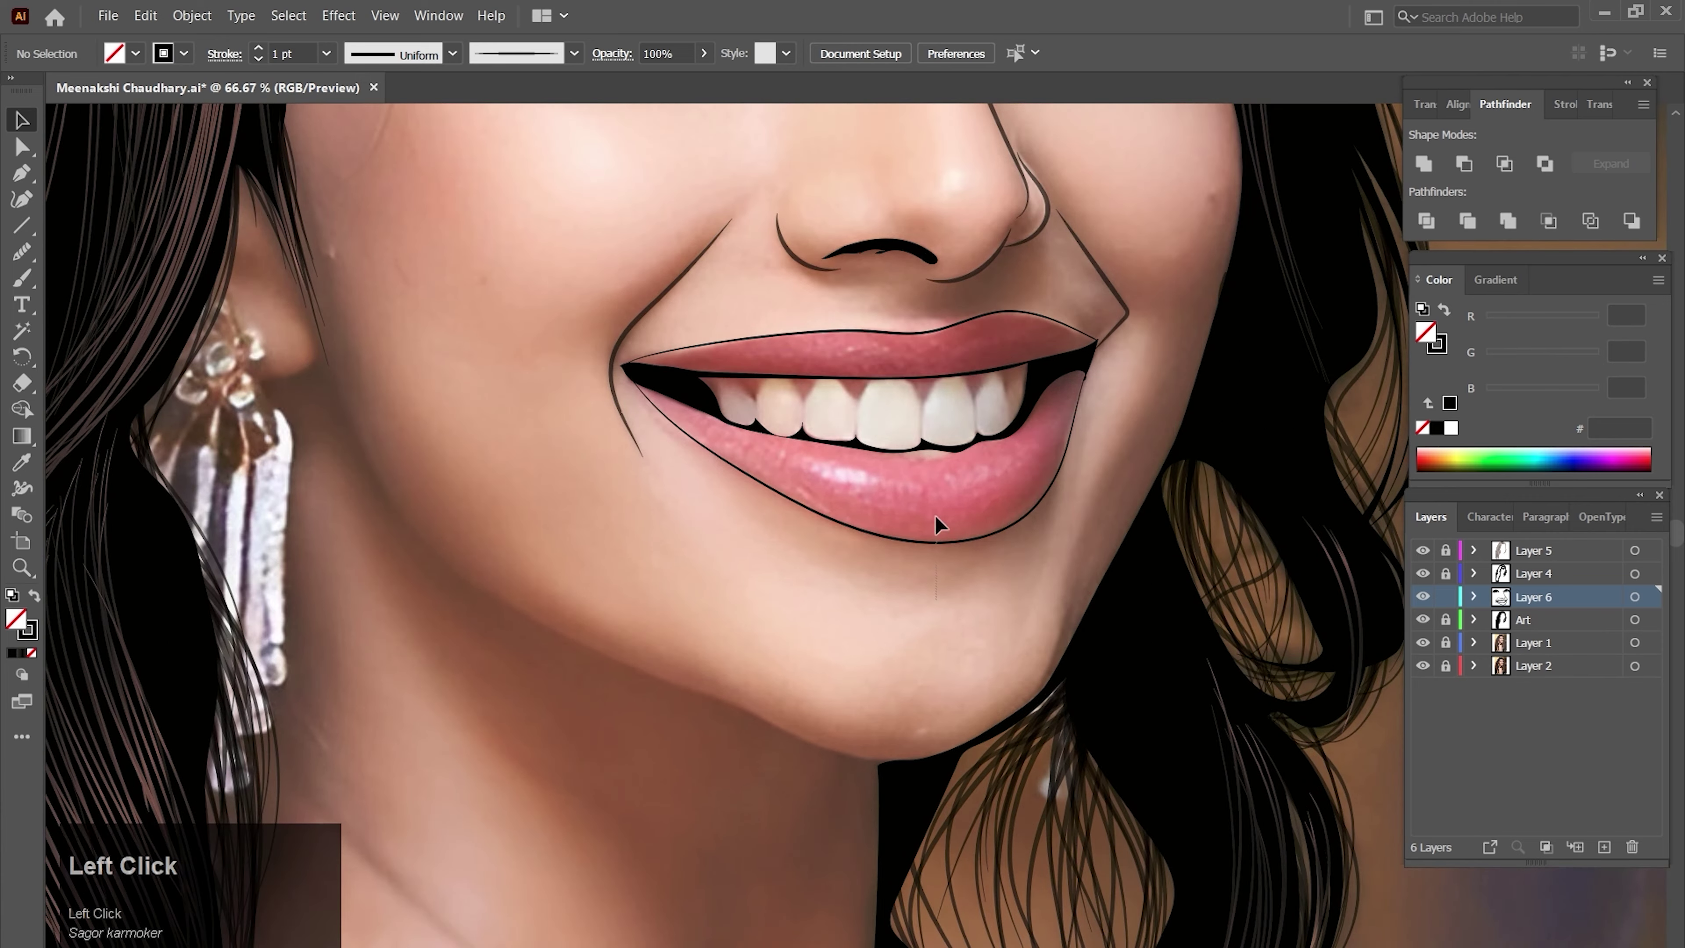
{"action": "left_click", "coordinate": [935, 540]}
{"action": "left_click", "coordinate": [947, 328], "text": "shift"}
{"action": "left_click", "coordinate": [326, 53]}
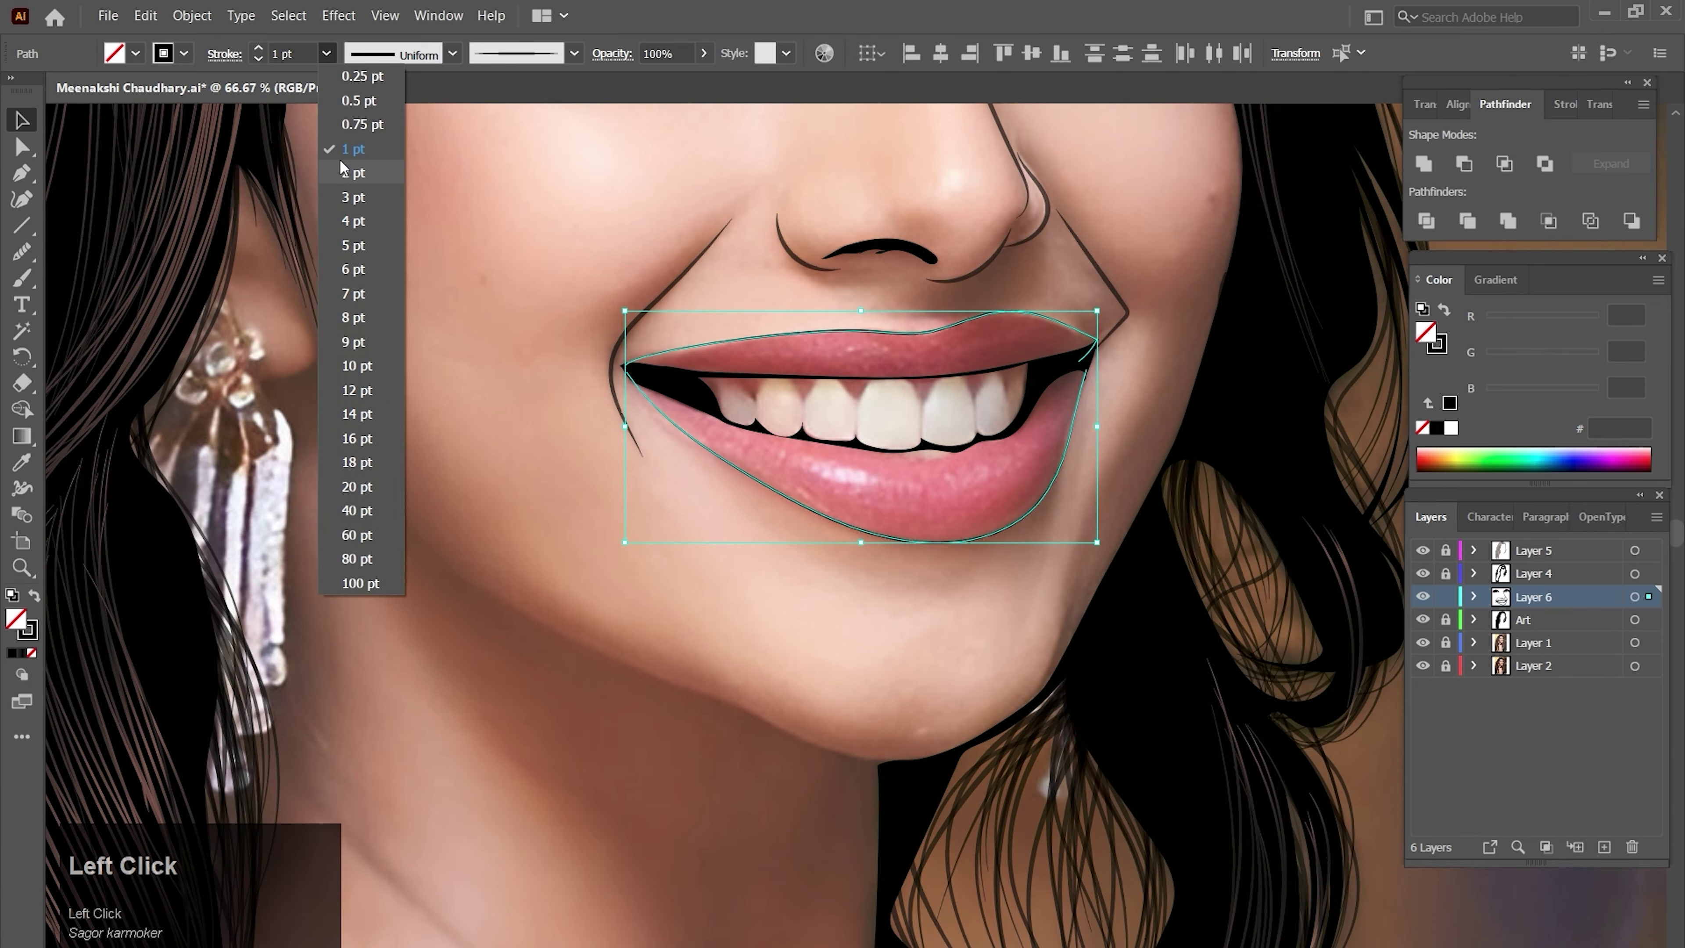
{"action": "left_click", "coordinate": [351, 173]}
{"action": "left_click", "coordinate": [401, 379], "text": "ctrl"}
- Briefly hide the Layer 1 photo to check the thicker lip outlines against the whole portrait, and show it again
{"action": "left_click", "coordinate": [844, 493], "text": "ctrl+alt"}
{"action": "left_click", "coordinate": [844, 494], "text": "ctrl+alt"}
{"action": "left_click", "coordinate": [844, 494], "text": "ctrl+alt"}
{"action": "left_click", "coordinate": [844, 494], "text": "ctrl+alt"}
{"action": "left_click", "coordinate": [844, 493], "text": "ctrl+alt"}
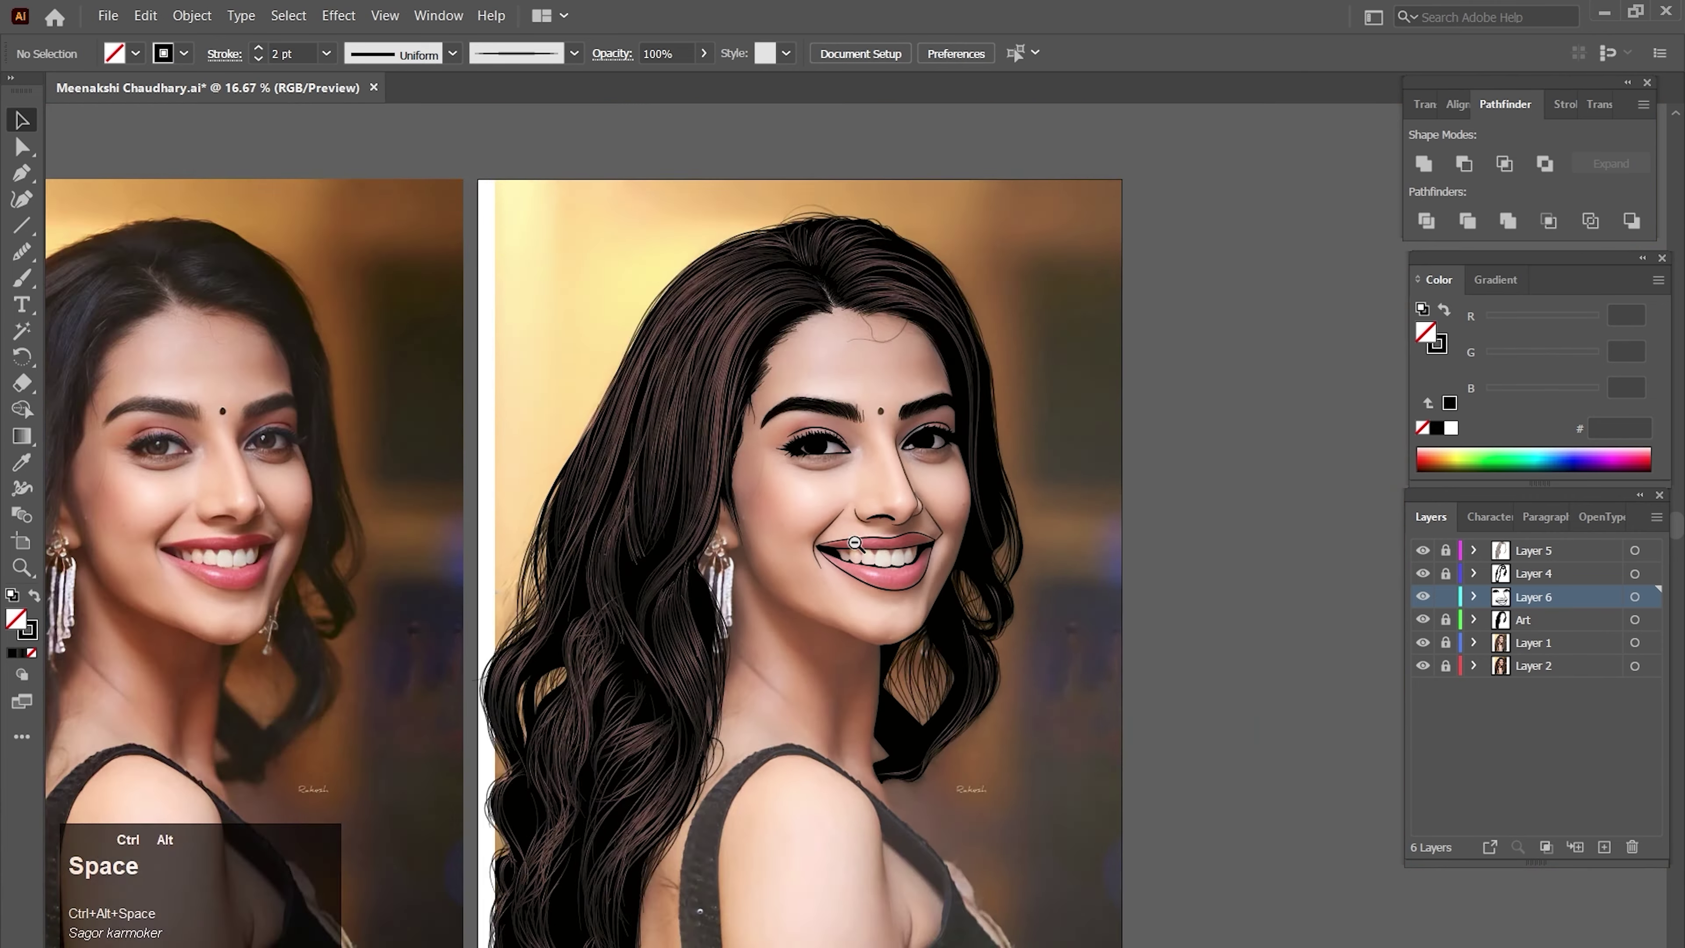
{"action": "left_click", "coordinate": [1422, 642]}
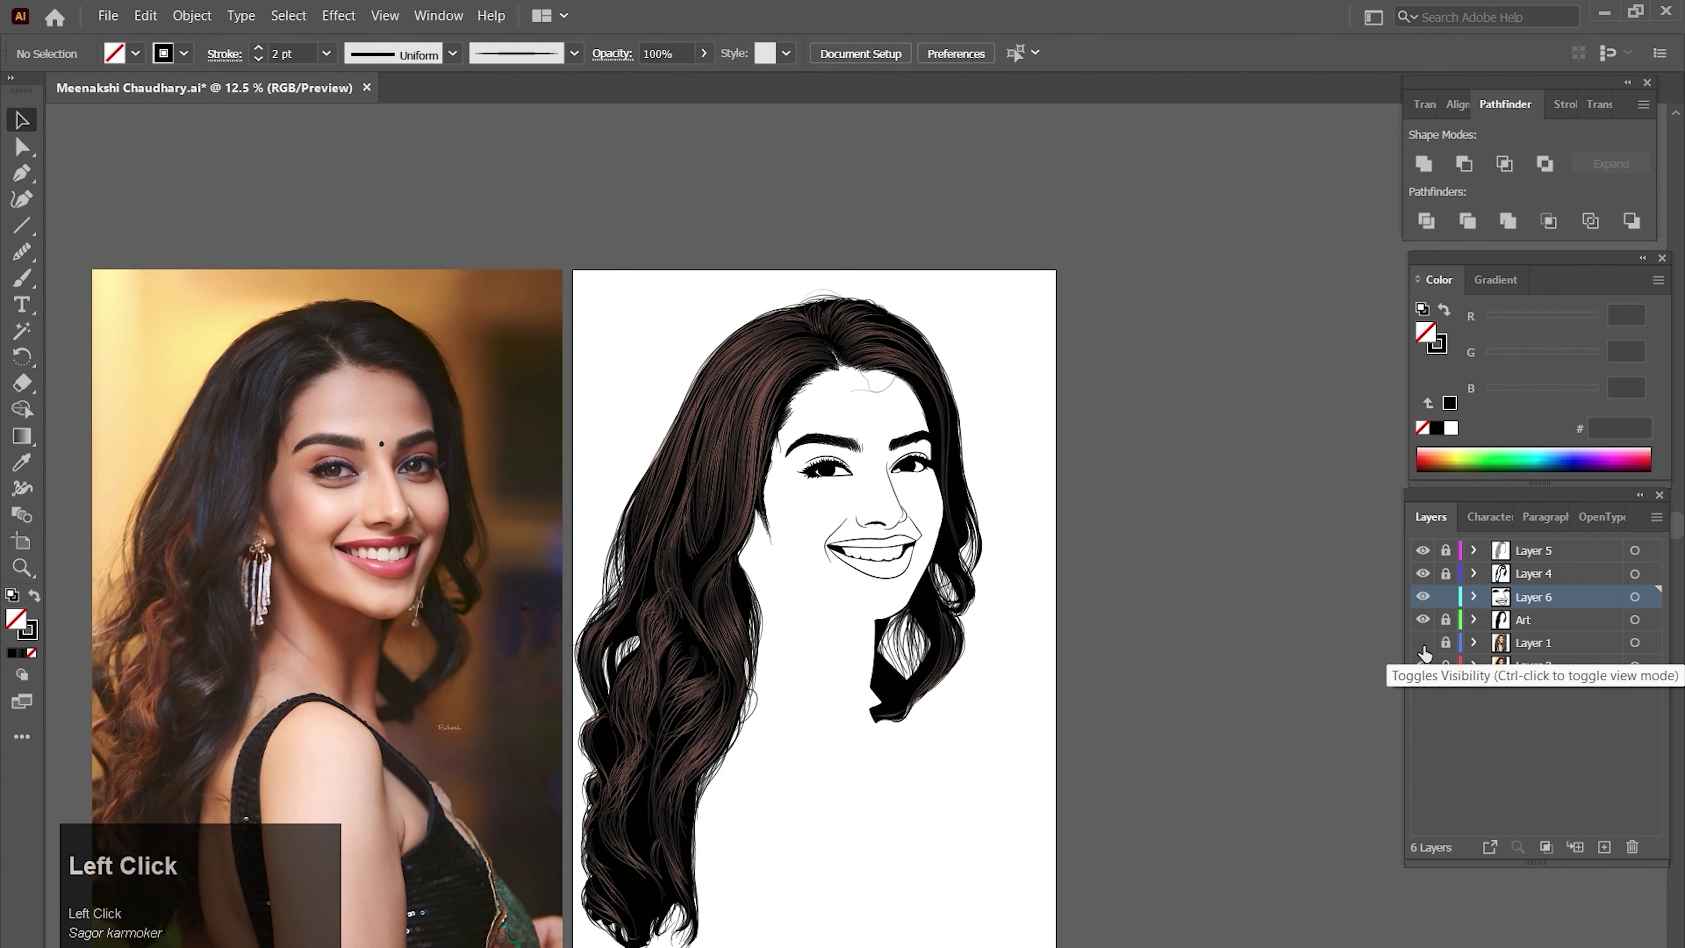
{"action": "left_click", "coordinate": [1422, 643]}
- Reshape the black mouth shape's upper edge above the teeth toward the woman's left mouth corner by moving its anchors
{"action": "left_click", "coordinate": [815, 556], "text": "ctrl"}
{"action": "left_click", "coordinate": [815, 556], "text": "ctrl"}
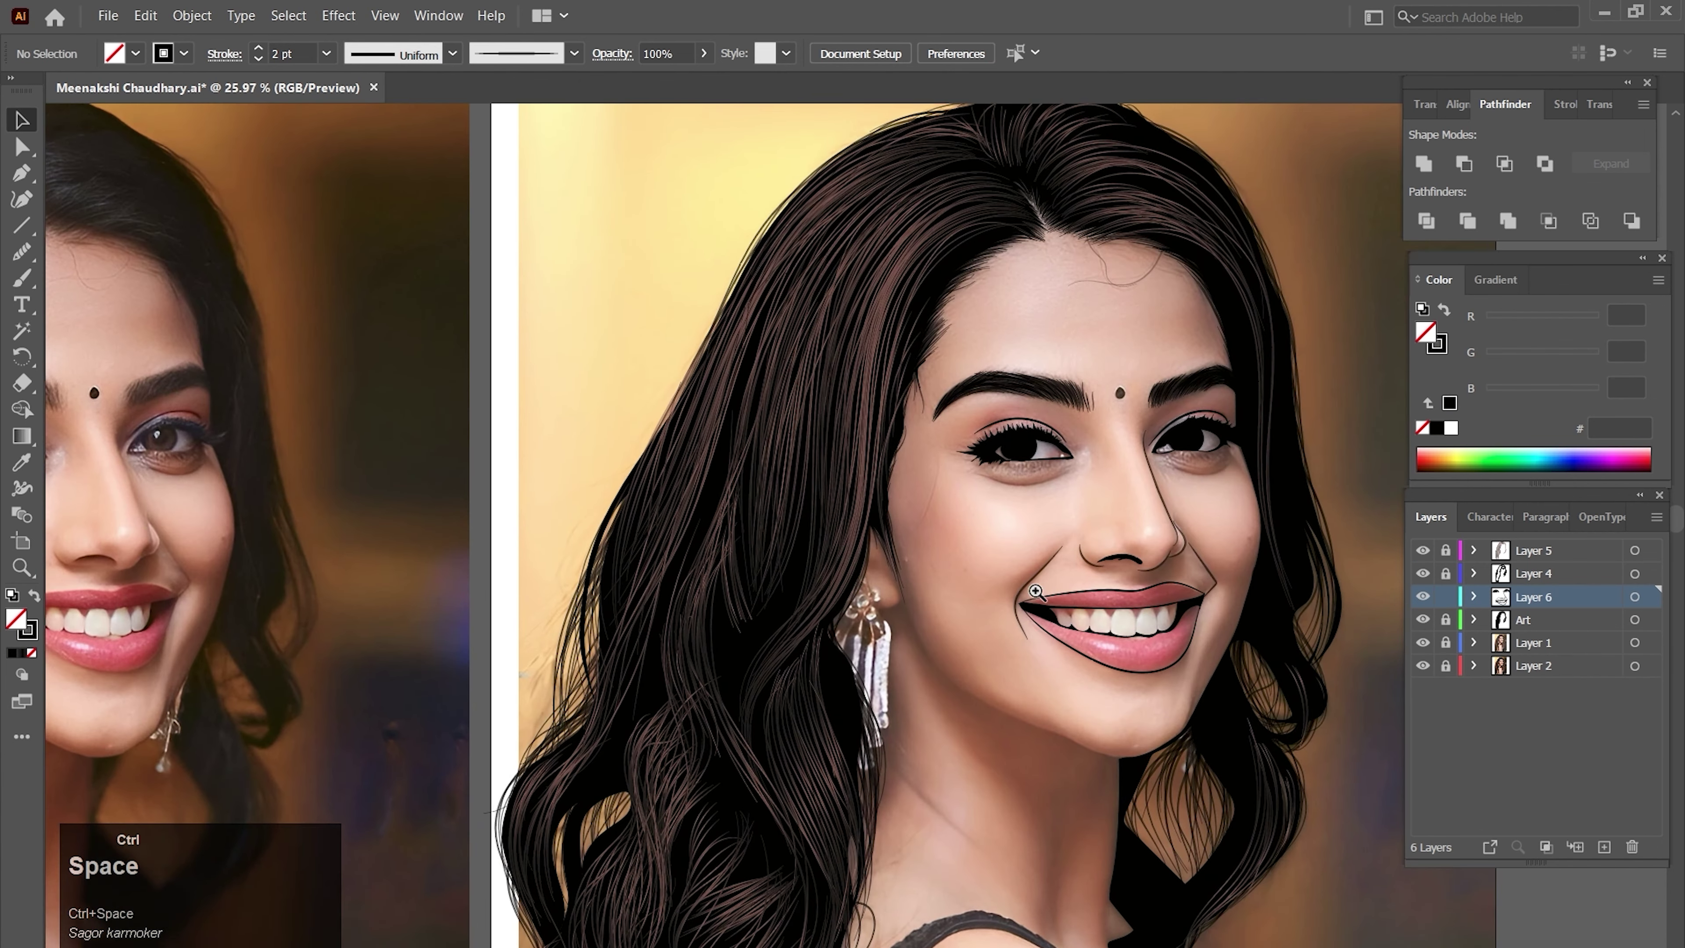
{"action": "left_click", "coordinate": [1042, 594], "text": "ctrl"}
{"action": "left_click", "coordinate": [1041, 594], "text": "ctrl"}
{"action": "left_click", "coordinate": [761, 515], "text": "ctrl"}
{"action": "left_click", "coordinate": [761, 515], "text": "ctrl"}
{"action": "left_click", "coordinate": [791, 520], "text": "ctrl"}
{"action": "left_click", "coordinate": [1043, 538], "text": "ctrl"}
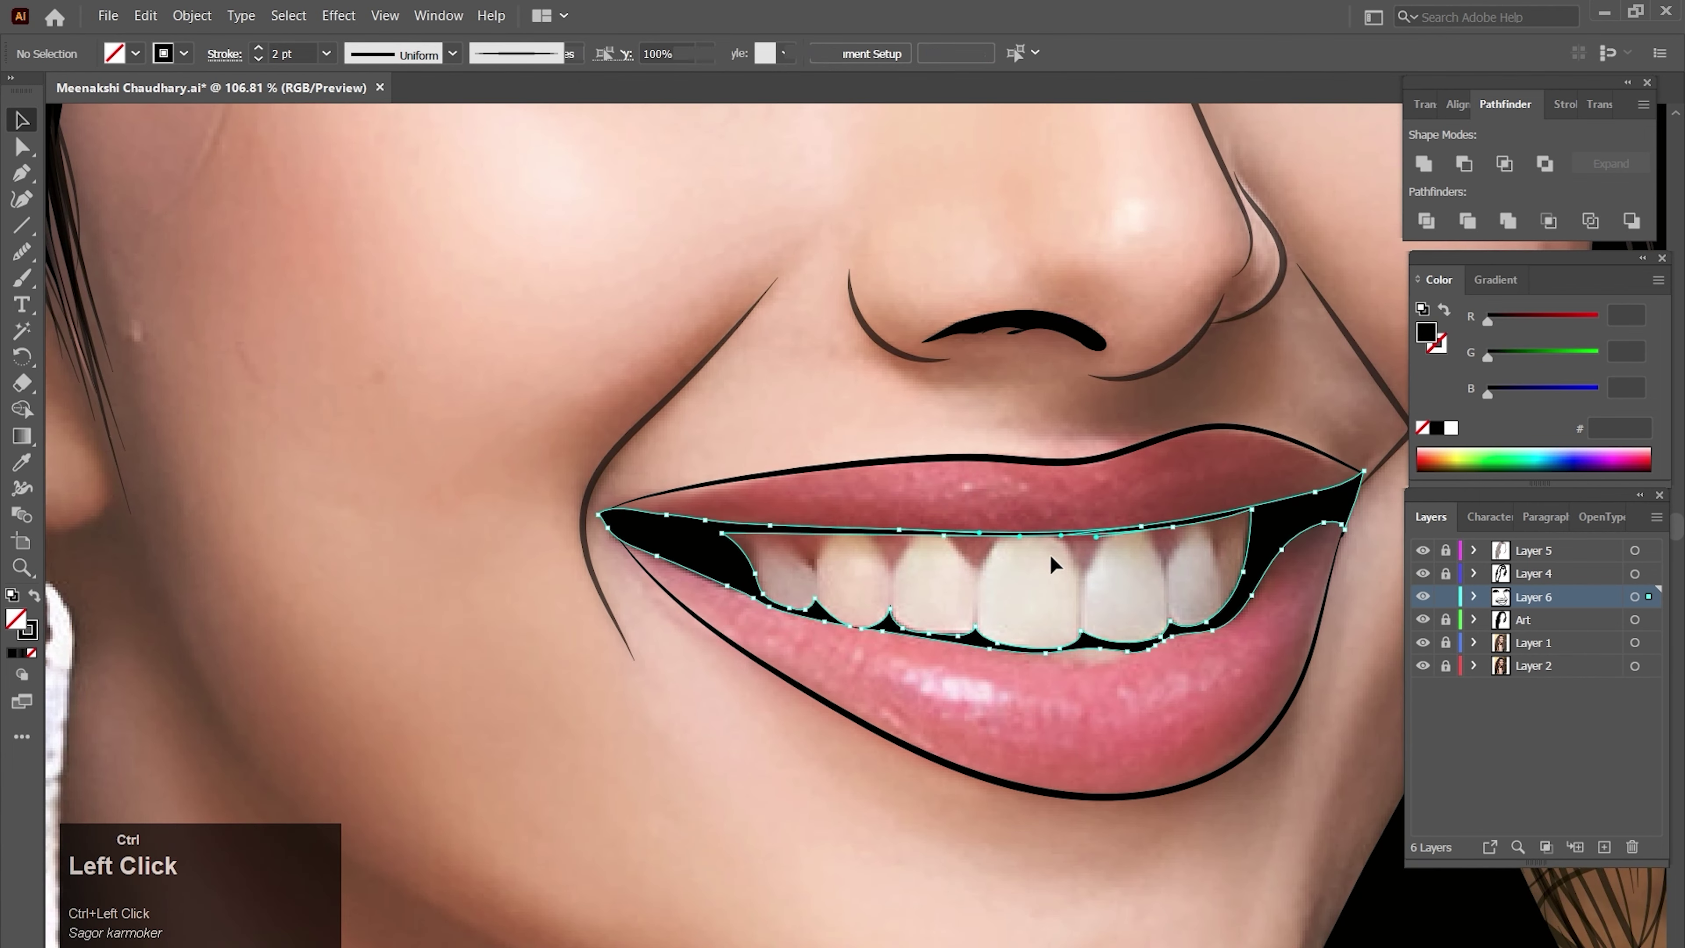
{"action": "left_click", "coordinate": [1002, 549], "text": "ctrl"}
{"action": "left_click", "coordinate": [1001, 549], "text": "ctrl"}
{"action": "left_click_drag", "start_coordinate": [932, 577], "coordinate": [955, 600]}
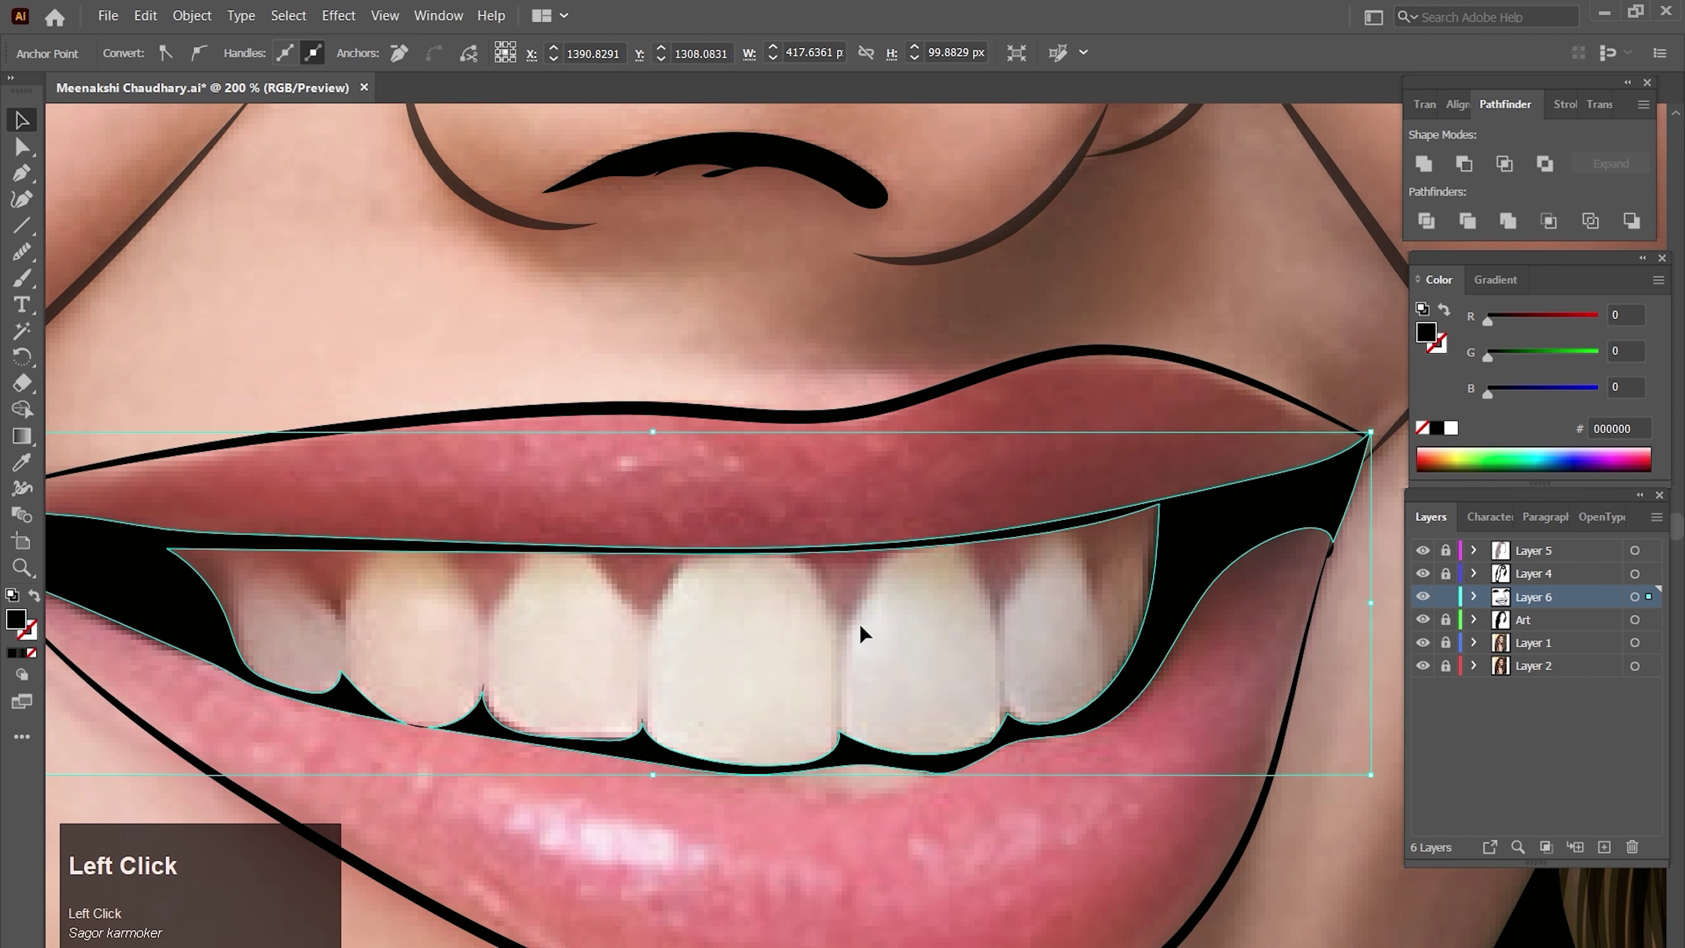
{"action": "key", "text": "a"}
{"action": "left_click_drag", "start_coordinate": [663, 551], "coordinate": [653, 542]}
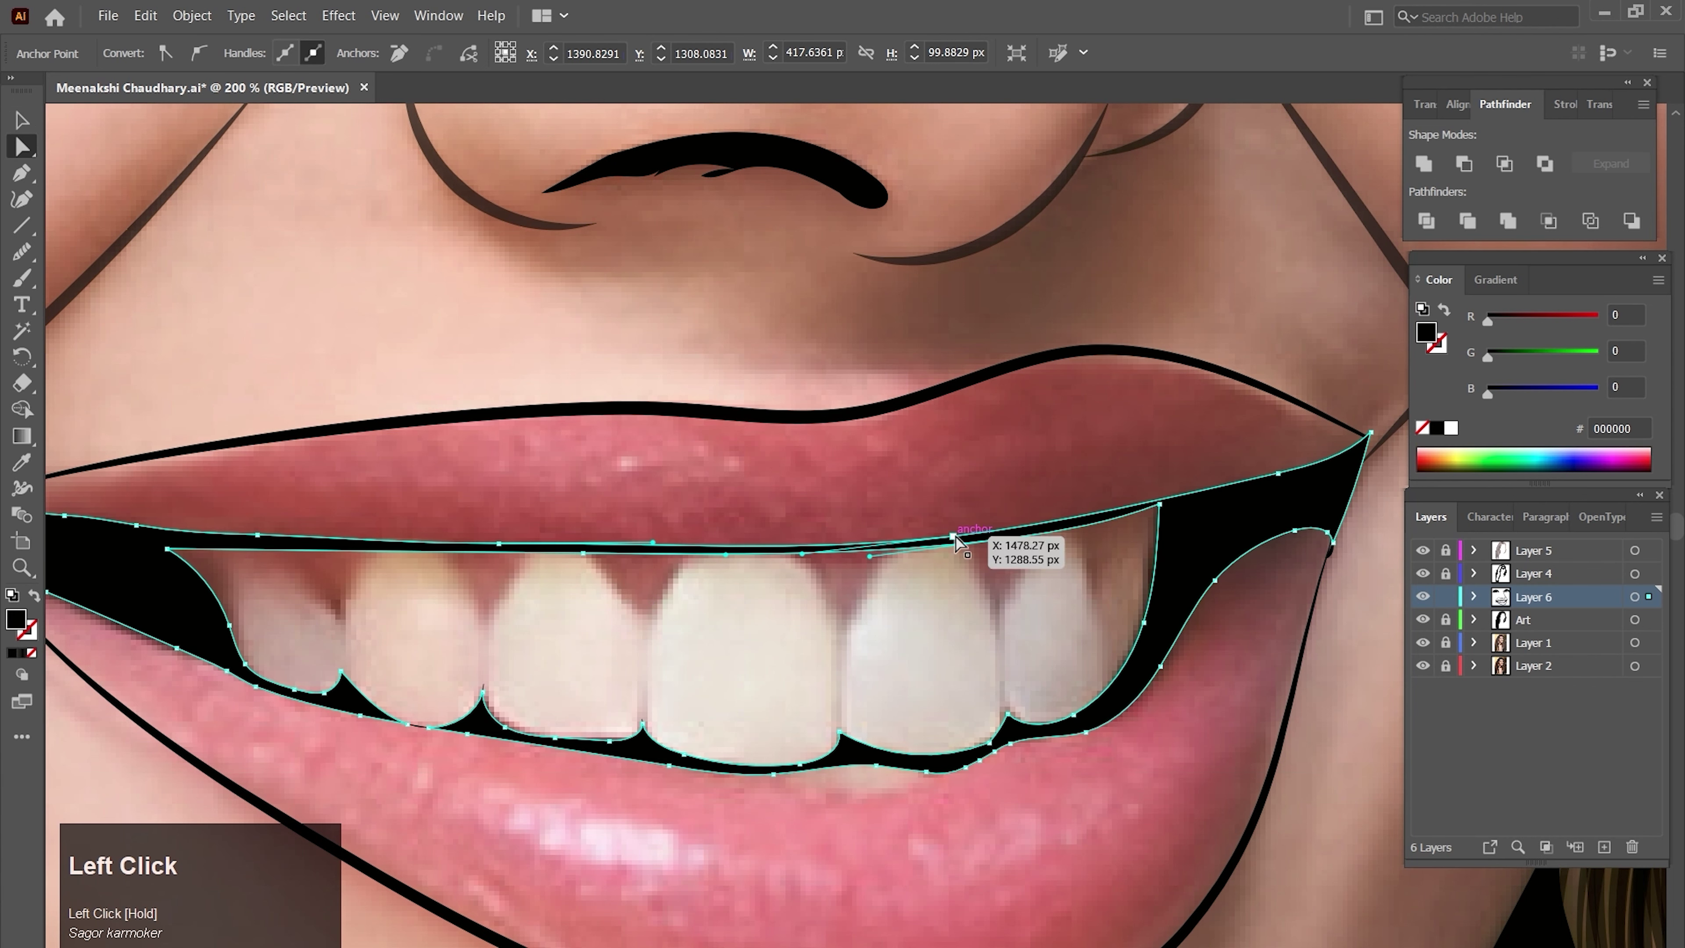
{"action": "left_click_drag", "start_coordinate": [953, 537], "coordinate": [1101, 513]}
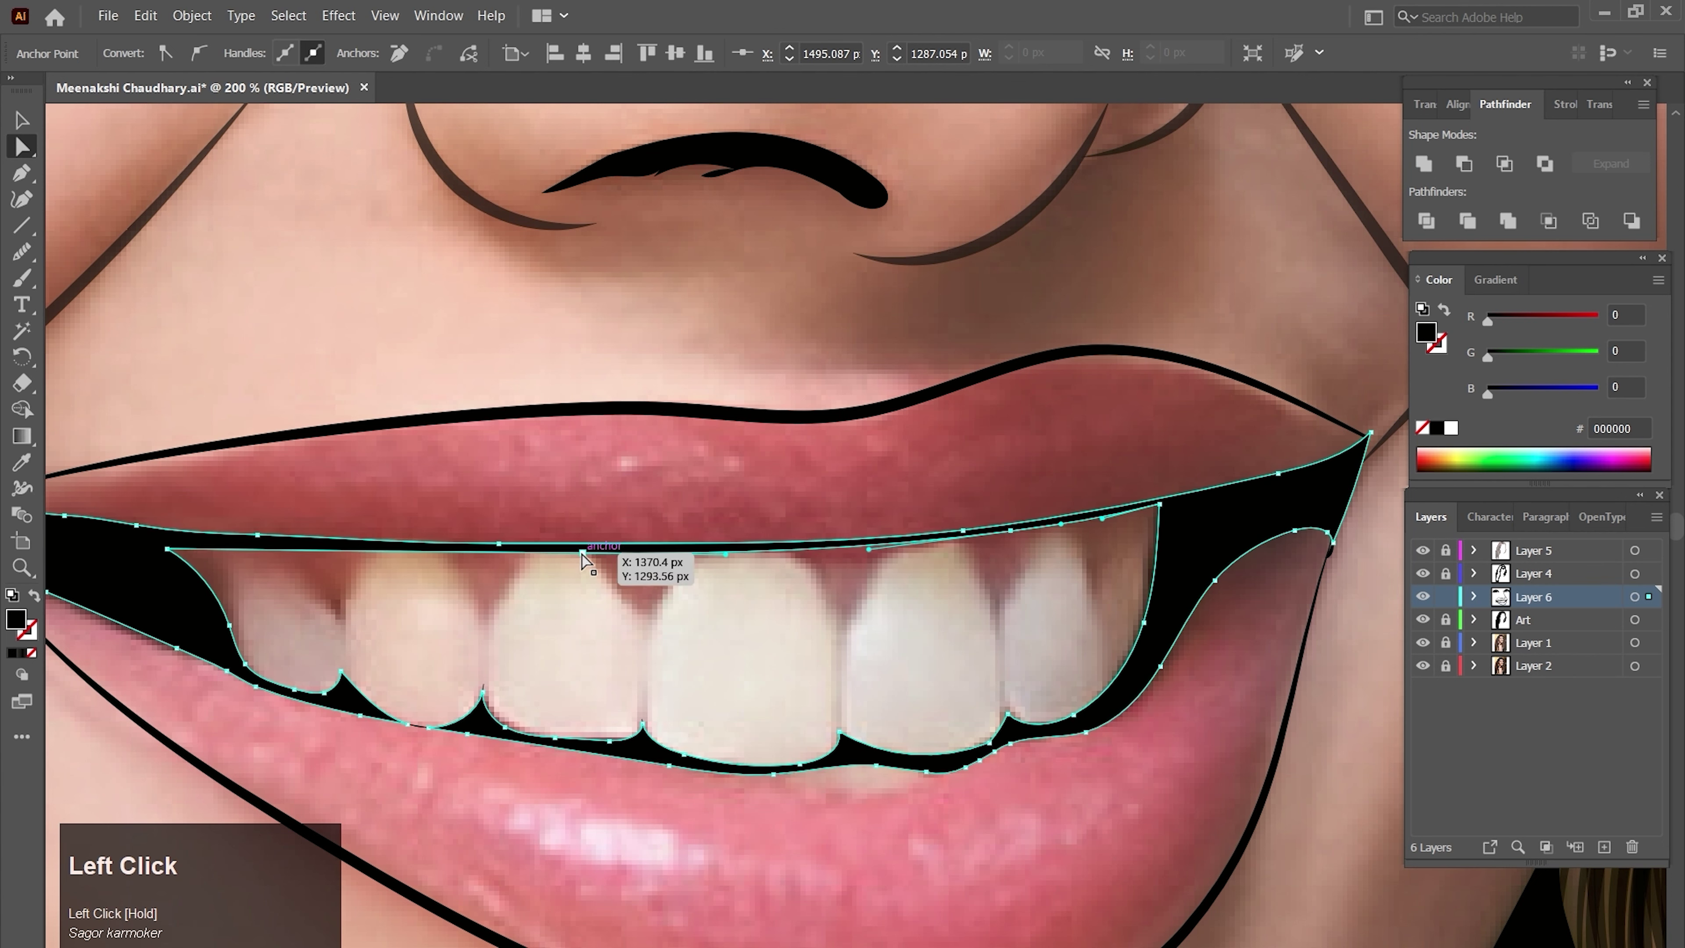
- Nudge the anchor on the teeth opening's upper edge slightly up on the woman's right side to thin the black band under the lip
{"action": "left_click_drag", "start_coordinate": [582, 553], "coordinate": [580, 548]}
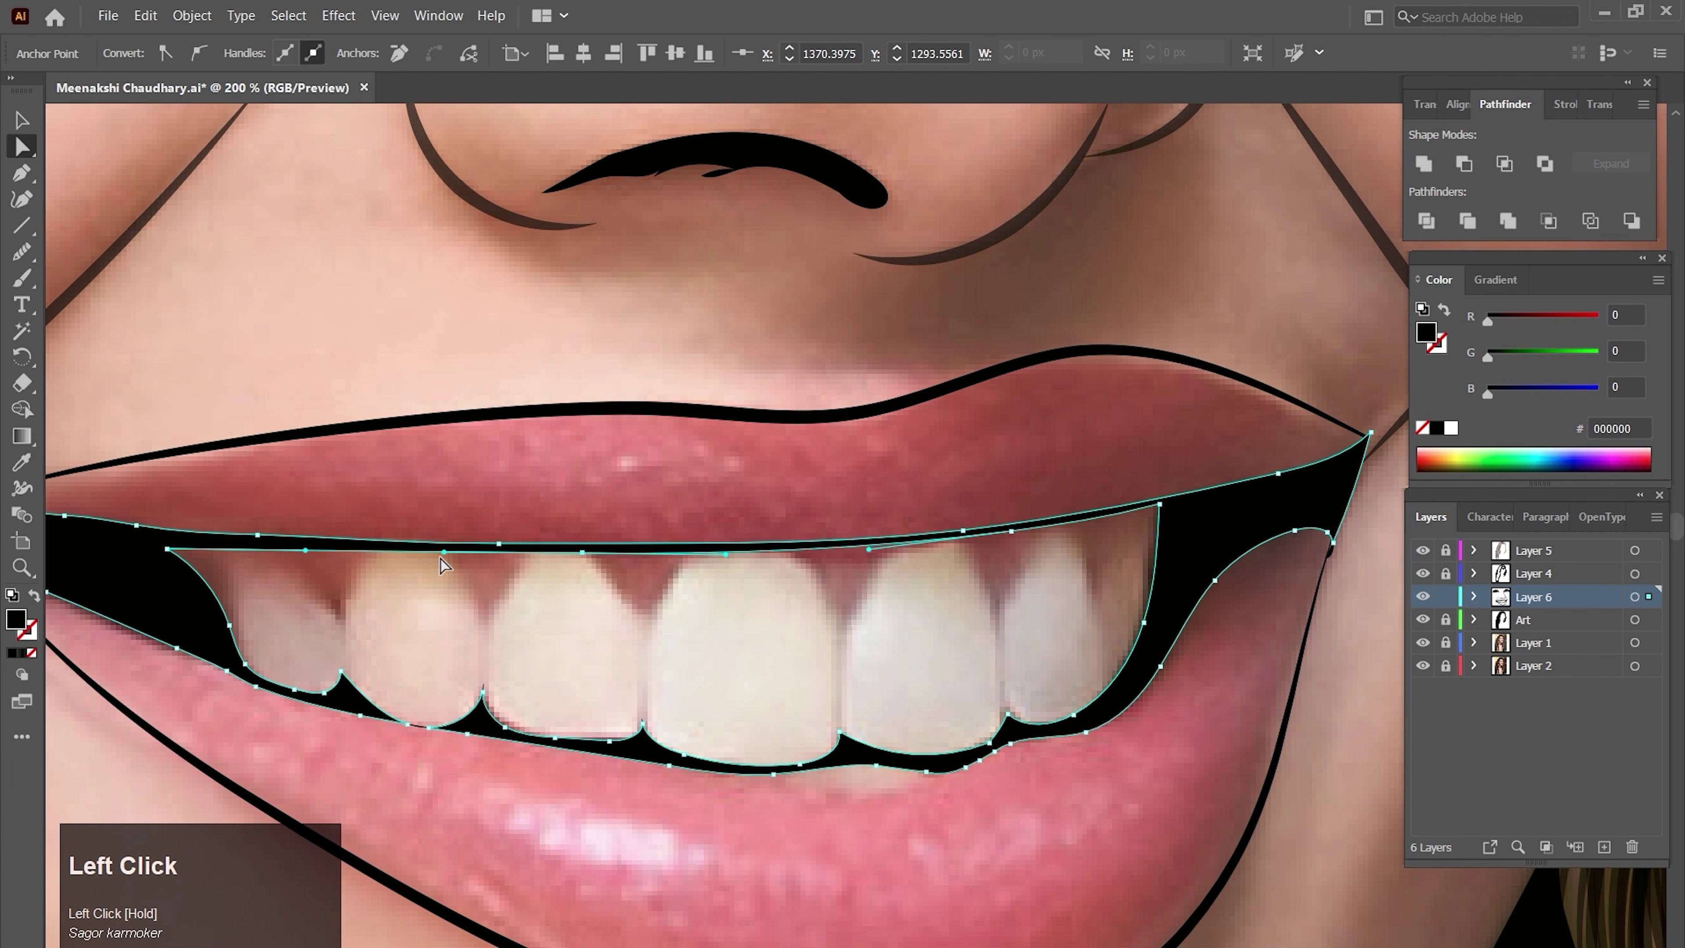
{"action": "left_click_drag", "start_coordinate": [443, 552], "coordinate": [440, 551]}
{"action": "key", "text": "ctrl+space"}
{"action": "left_click", "coordinate": [654, 564], "text": "ctrl"}
{"action": "left_click", "coordinate": [662, 560], "text": "ctrl"}
{"action": "left_click", "coordinate": [662, 559], "text": "ctrl"}
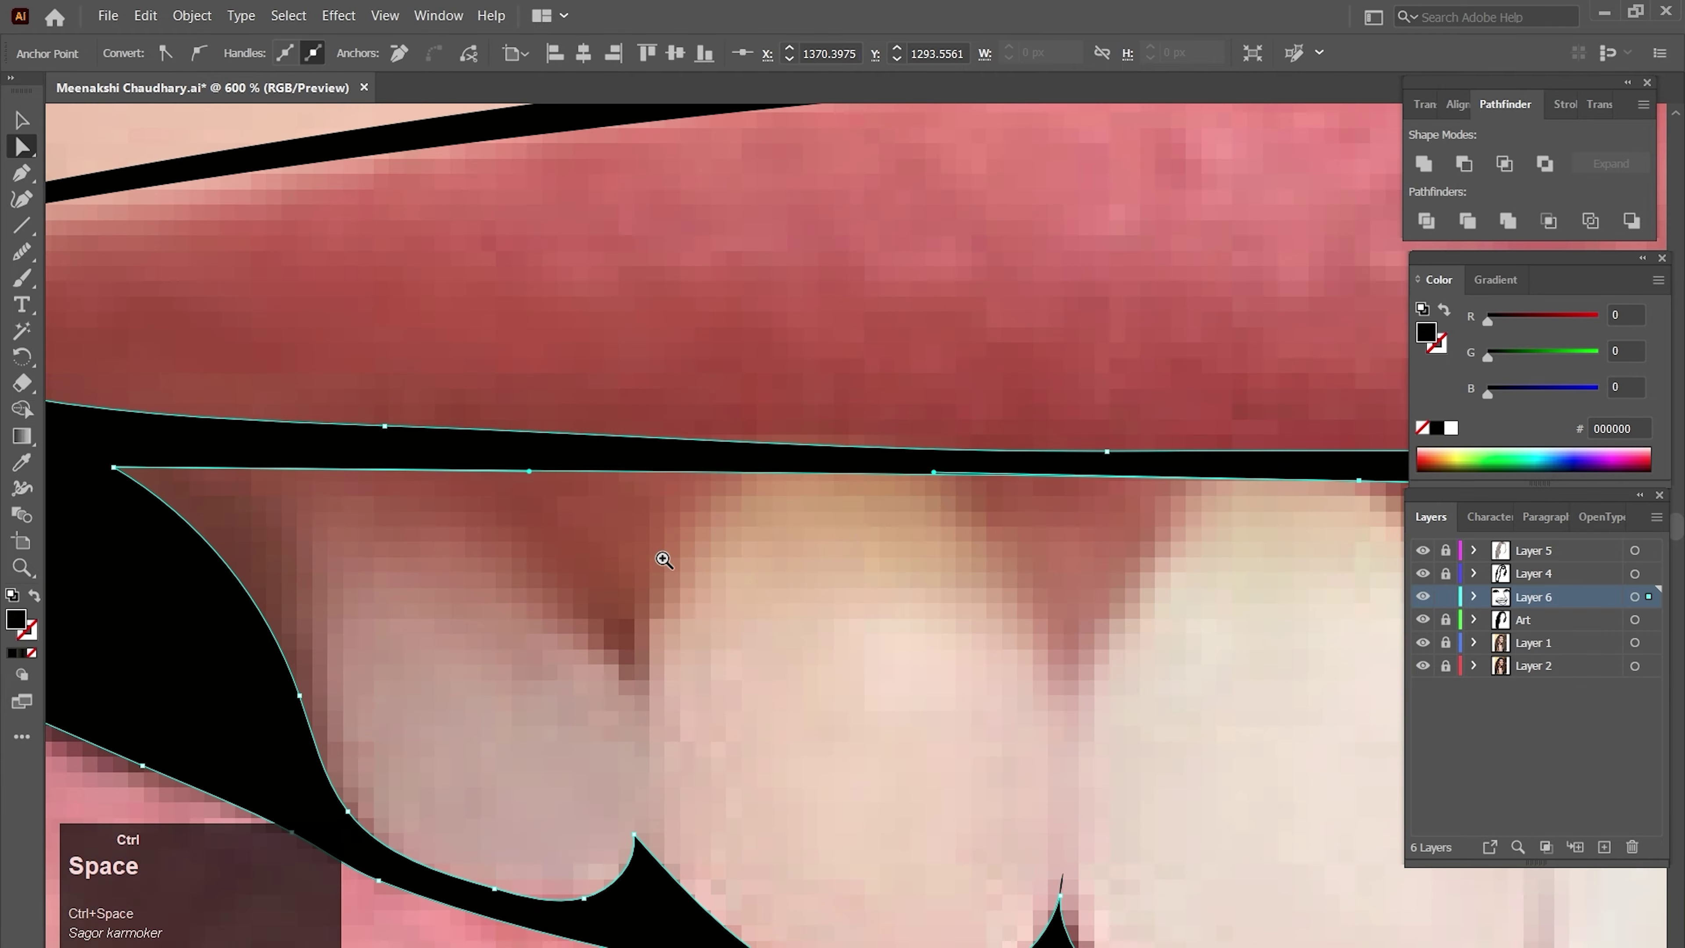
{"action": "left_click_drag", "start_coordinate": [912, 506], "coordinate": [639, 621]}
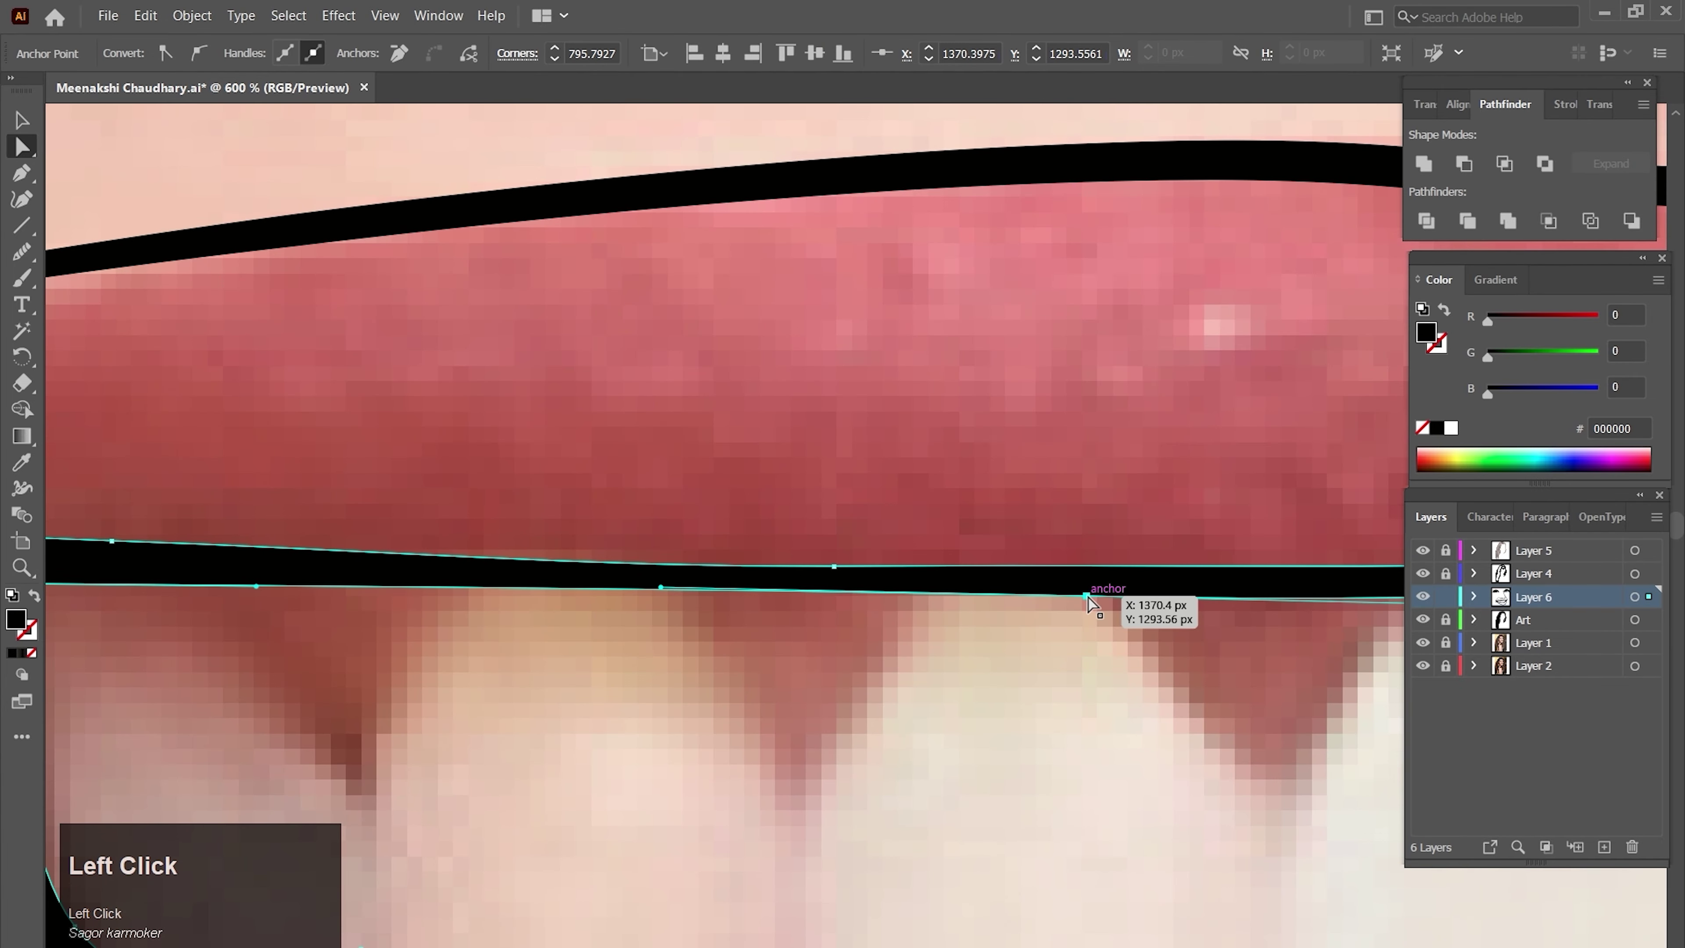
{"action": "left_click_drag", "start_coordinate": [1086, 595], "coordinate": [1089, 585]}
{"action": "left_click_drag", "start_coordinate": [766, 709], "coordinate": [1168, 678]}
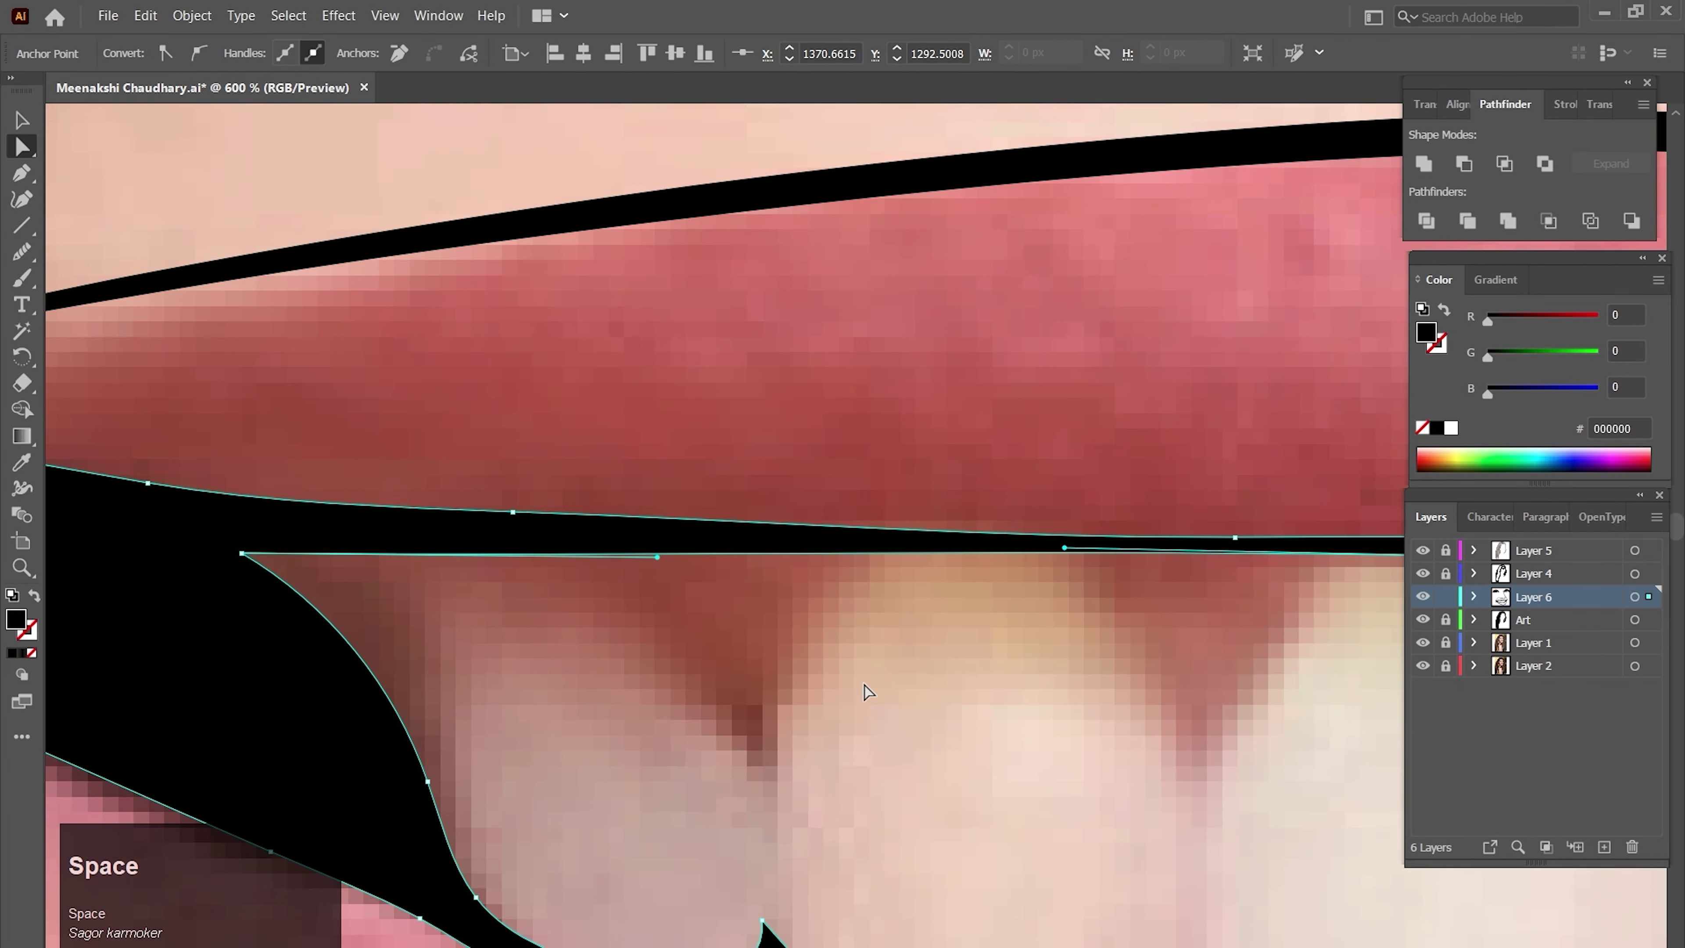
{"action": "key", "text": "ctrl+space"}
{"action": "left_click", "coordinate": [896, 665], "text": "ctrl+alt"}
{"action": "left_click", "coordinate": [903, 666], "text": "ctrl+alt"}
{"action": "left_click", "coordinate": [910, 668], "text": "ctrl+alt"}
{"action": "left_click", "coordinate": [909, 677], "text": "ctrl+alt"}
{"action": "left_click", "coordinate": [902, 693], "text": "ctrl+alt"}
{"action": "left_click", "coordinate": [903, 697], "text": "ctrl+alt"}
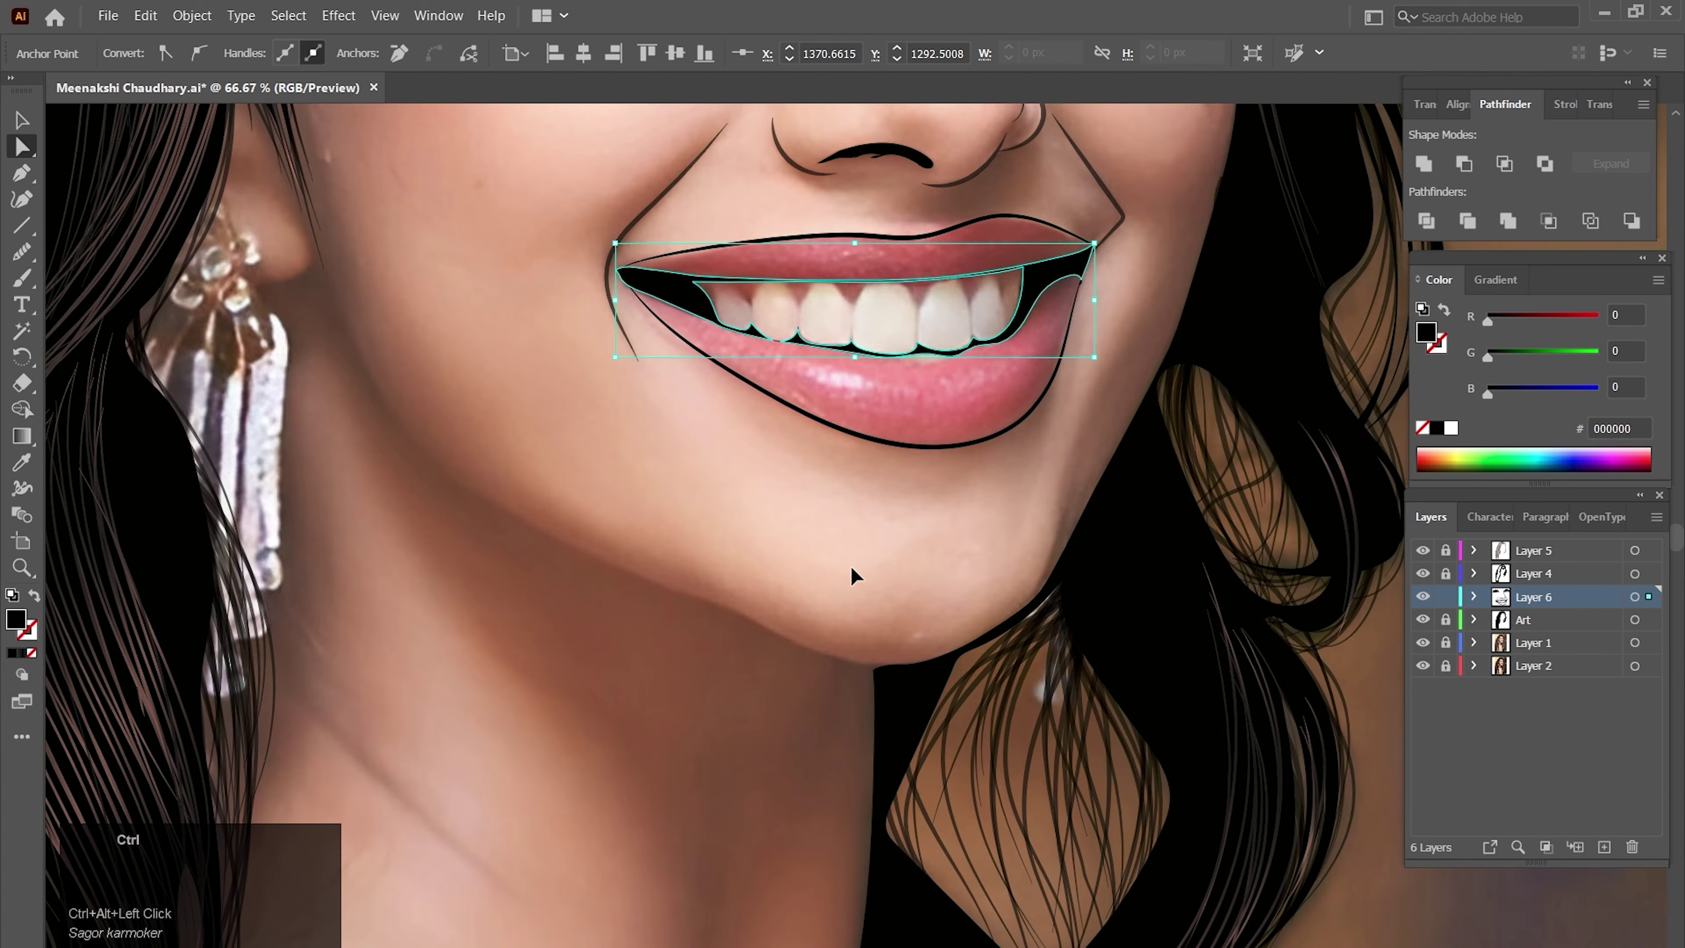
{"action": "left_click", "coordinate": [865, 628]}
- Hide the Layer 1 photo and compare the black line art with the reference portrait beside it
{"action": "left_click_drag", "start_coordinate": [865, 628], "coordinate": [846, 799]}
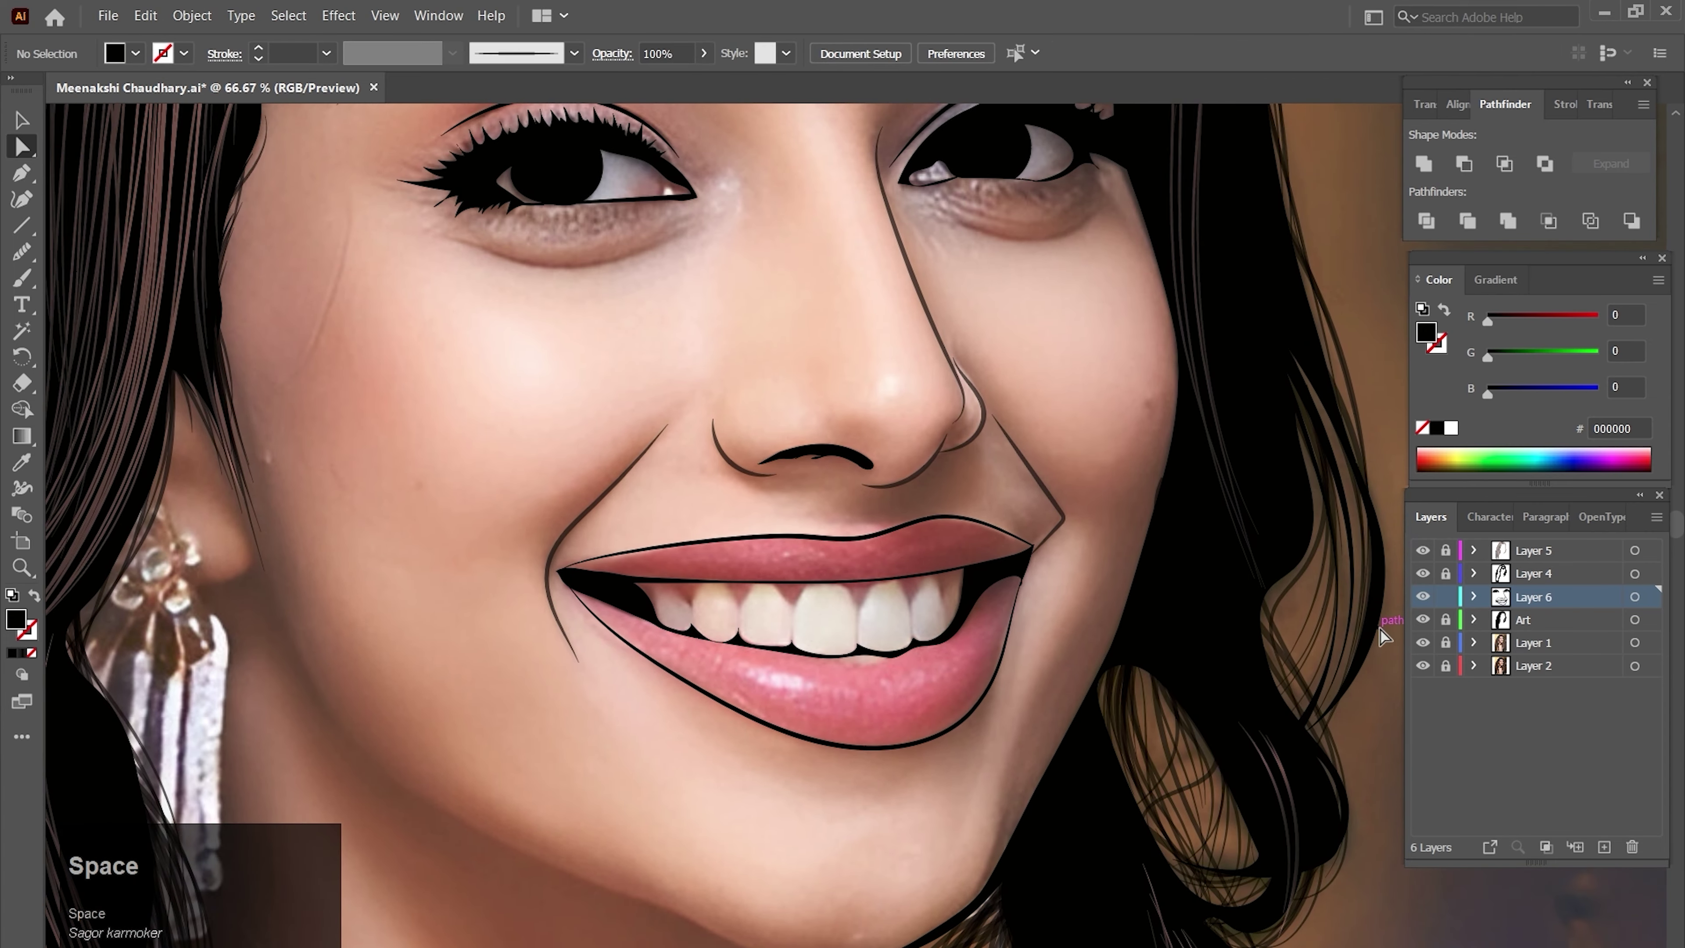
{"action": "left_click", "coordinate": [1424, 642]}
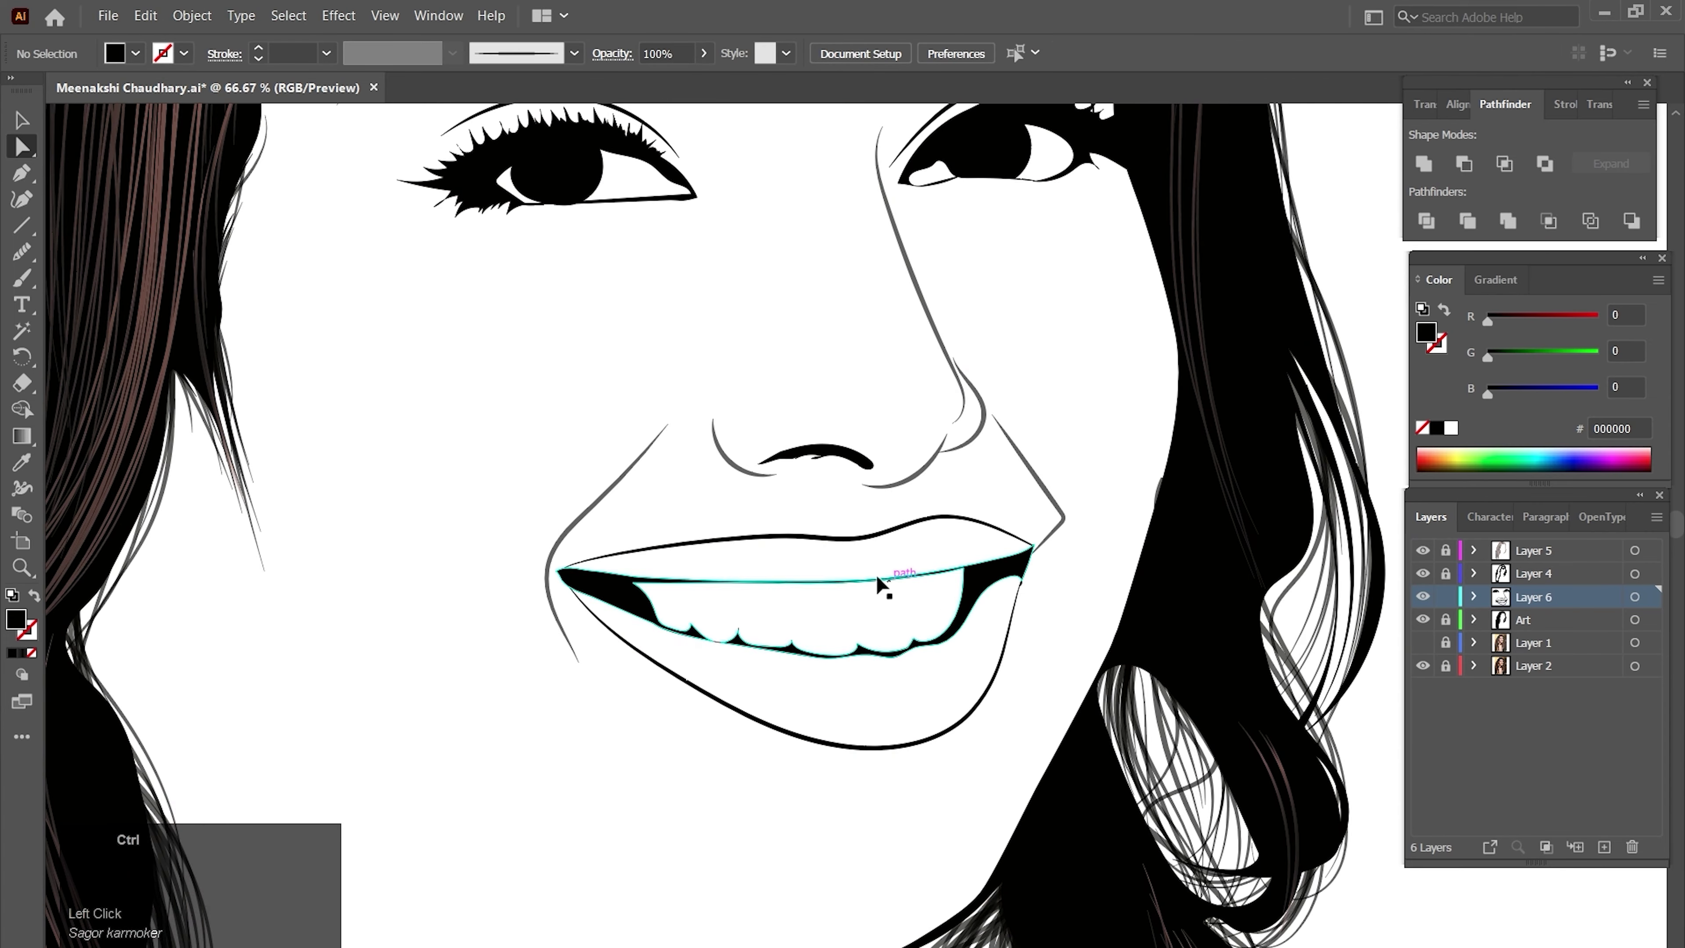
{"action": "left_click", "coordinate": [820, 557], "text": "ctrl+alt"}
{"action": "left_click", "coordinate": [829, 577], "text": "ctrl+alt"}
{"action": "left_click", "coordinate": [833, 584], "text": "ctrl+alt"}
{"action": "left_click", "coordinate": [835, 589], "text": "ctrl+alt"}
{"action": "left_click", "coordinate": [835, 589], "text": "ctrl+alt"}
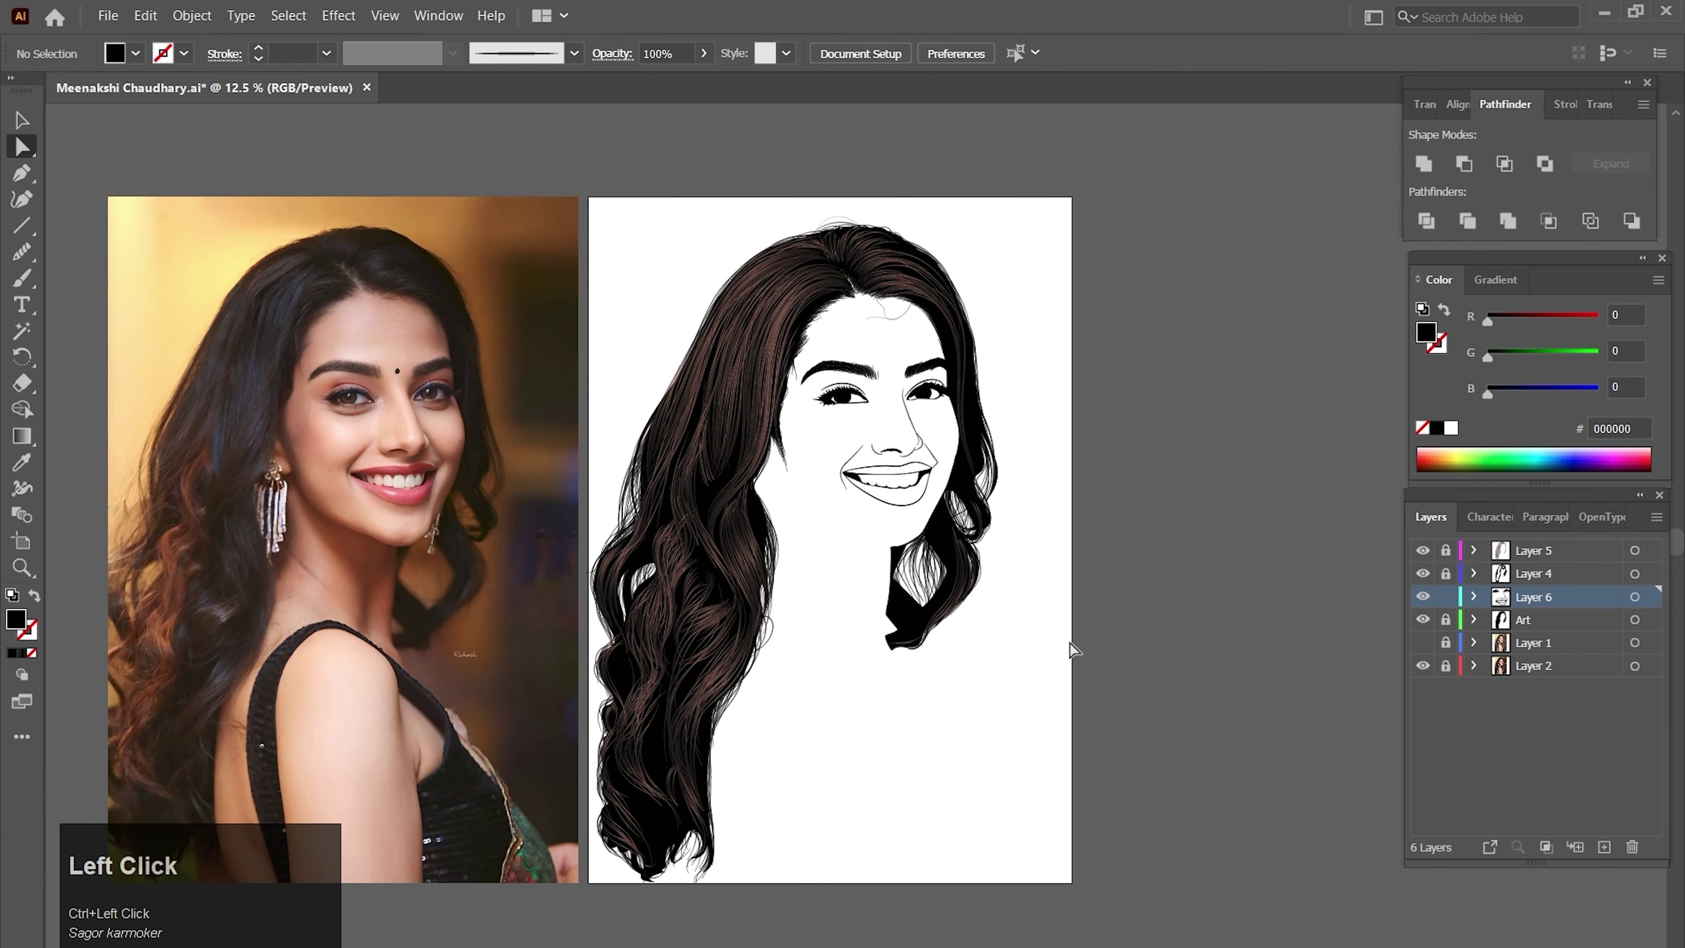
{"action": "left_click", "coordinate": [1017, 676]}
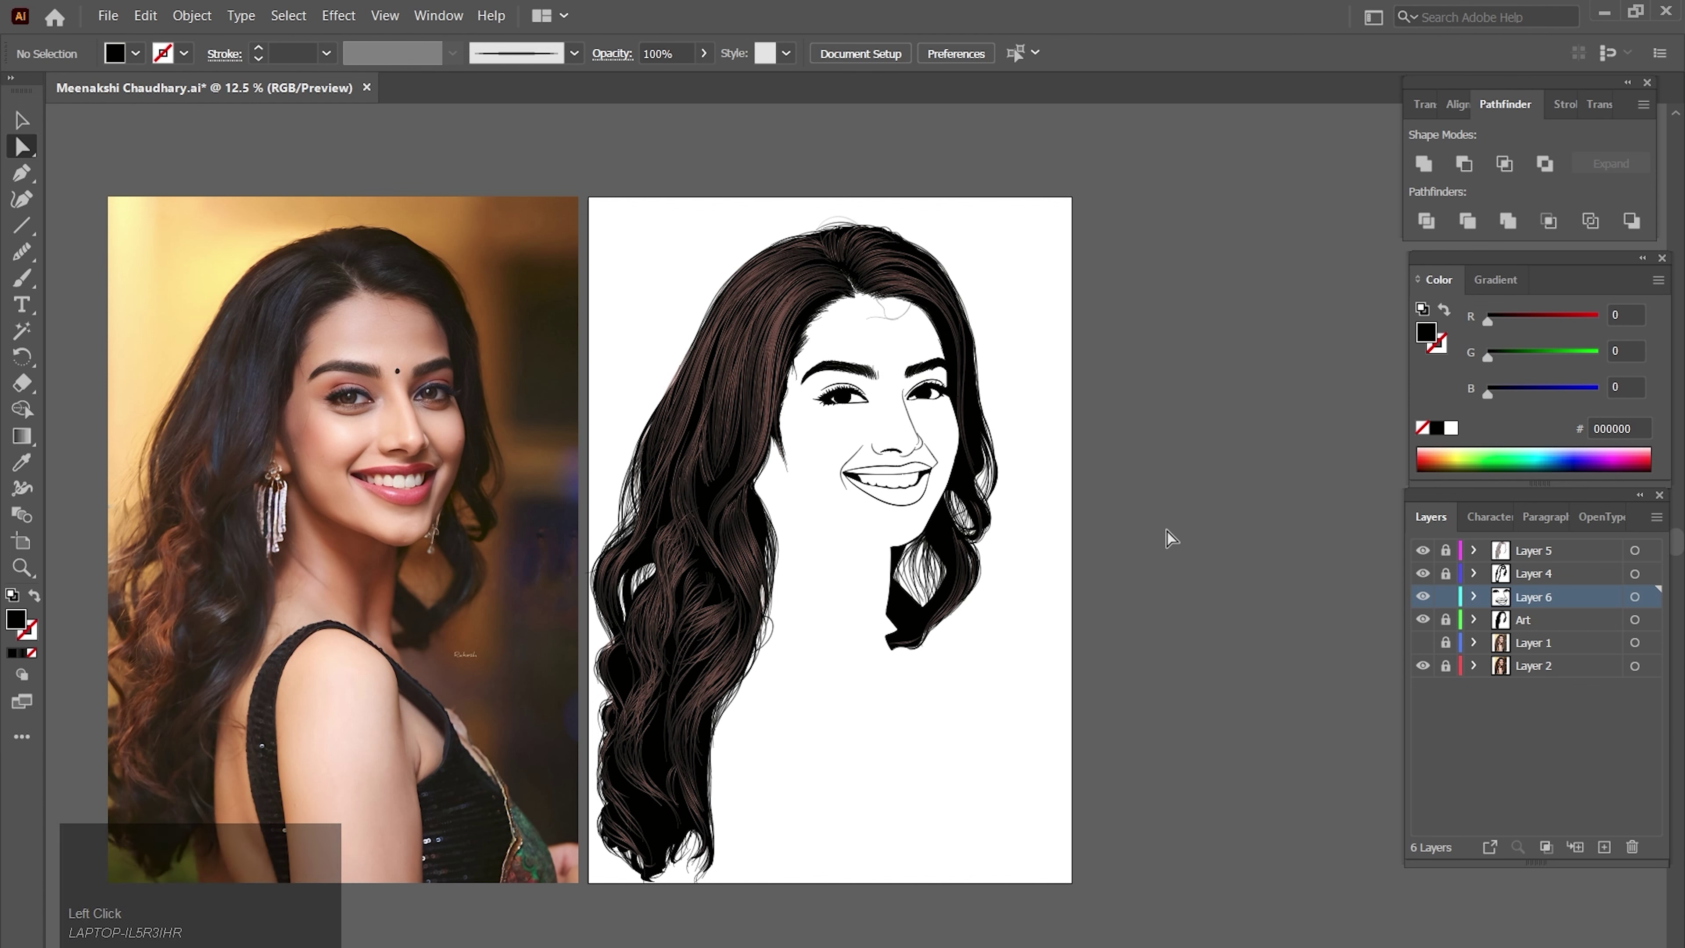
{"action": "left_click", "coordinate": [887, 529], "text": "ctrl"}
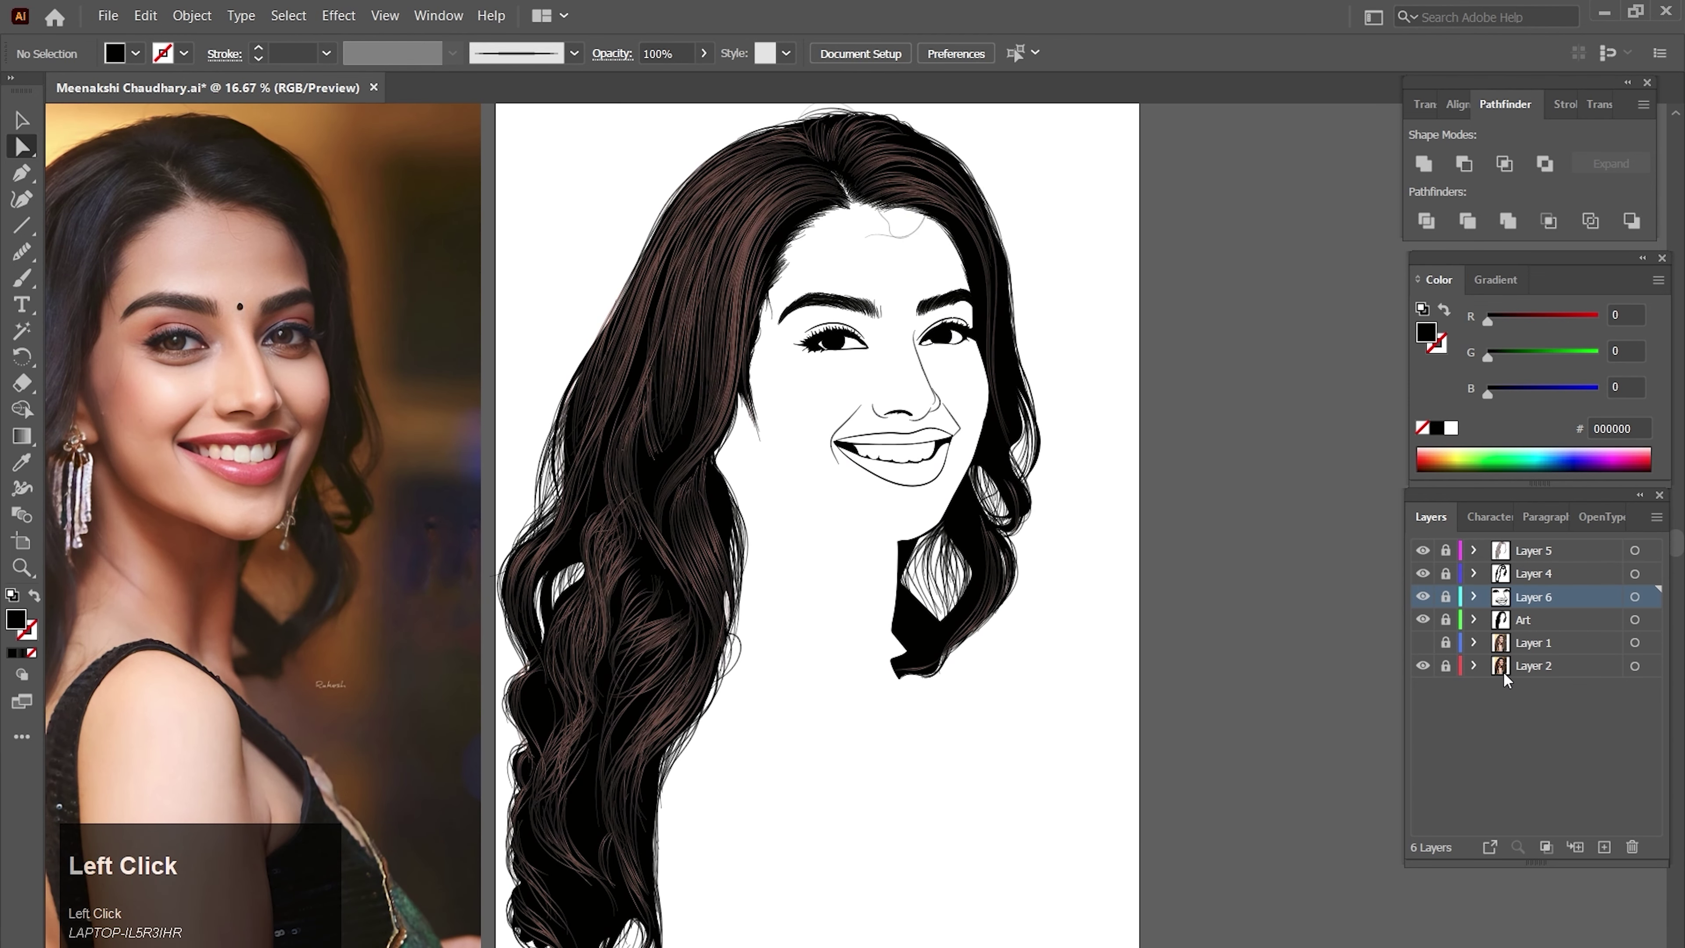
- Unlock the Art layer, make it the active layer and show the Layer 1 photo again
{"action": "left_click", "coordinate": [1446, 619]}
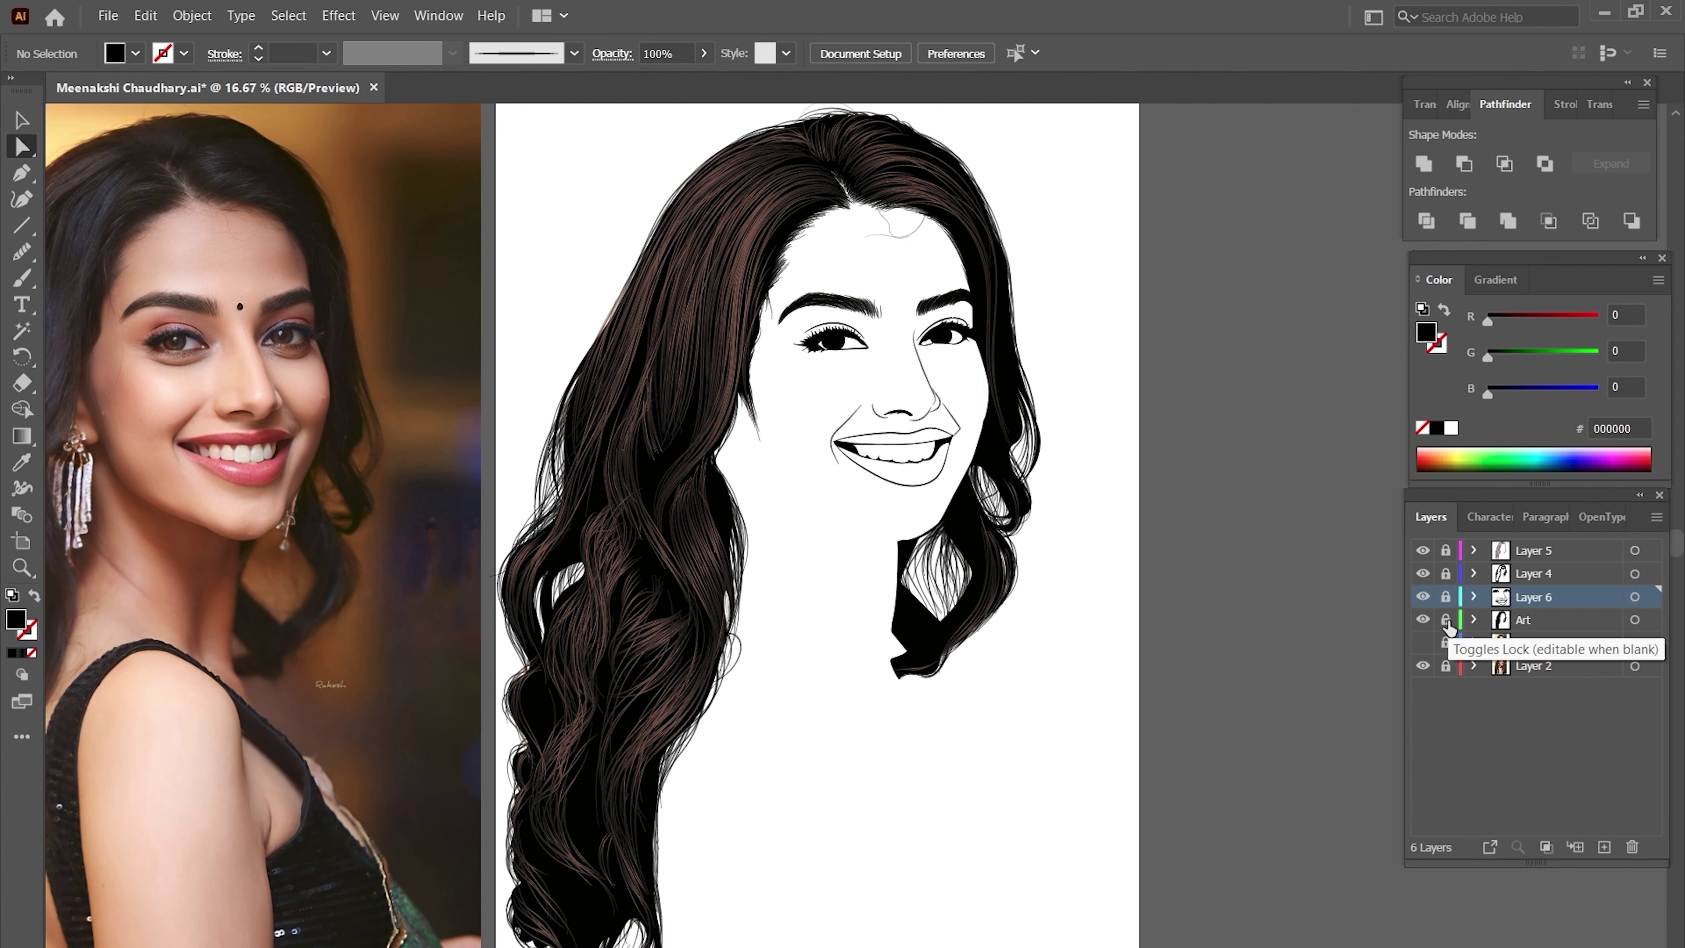
{"action": "left_click", "coordinate": [1548, 622]}
{"action": "left_click", "coordinate": [1424, 642]}
- Trace the front edge of the neck with the Pen tool from the hair down to the dress strap, as an unfilled black stroke
{"action": "left_click", "coordinate": [826, 591], "text": "ctrl"}
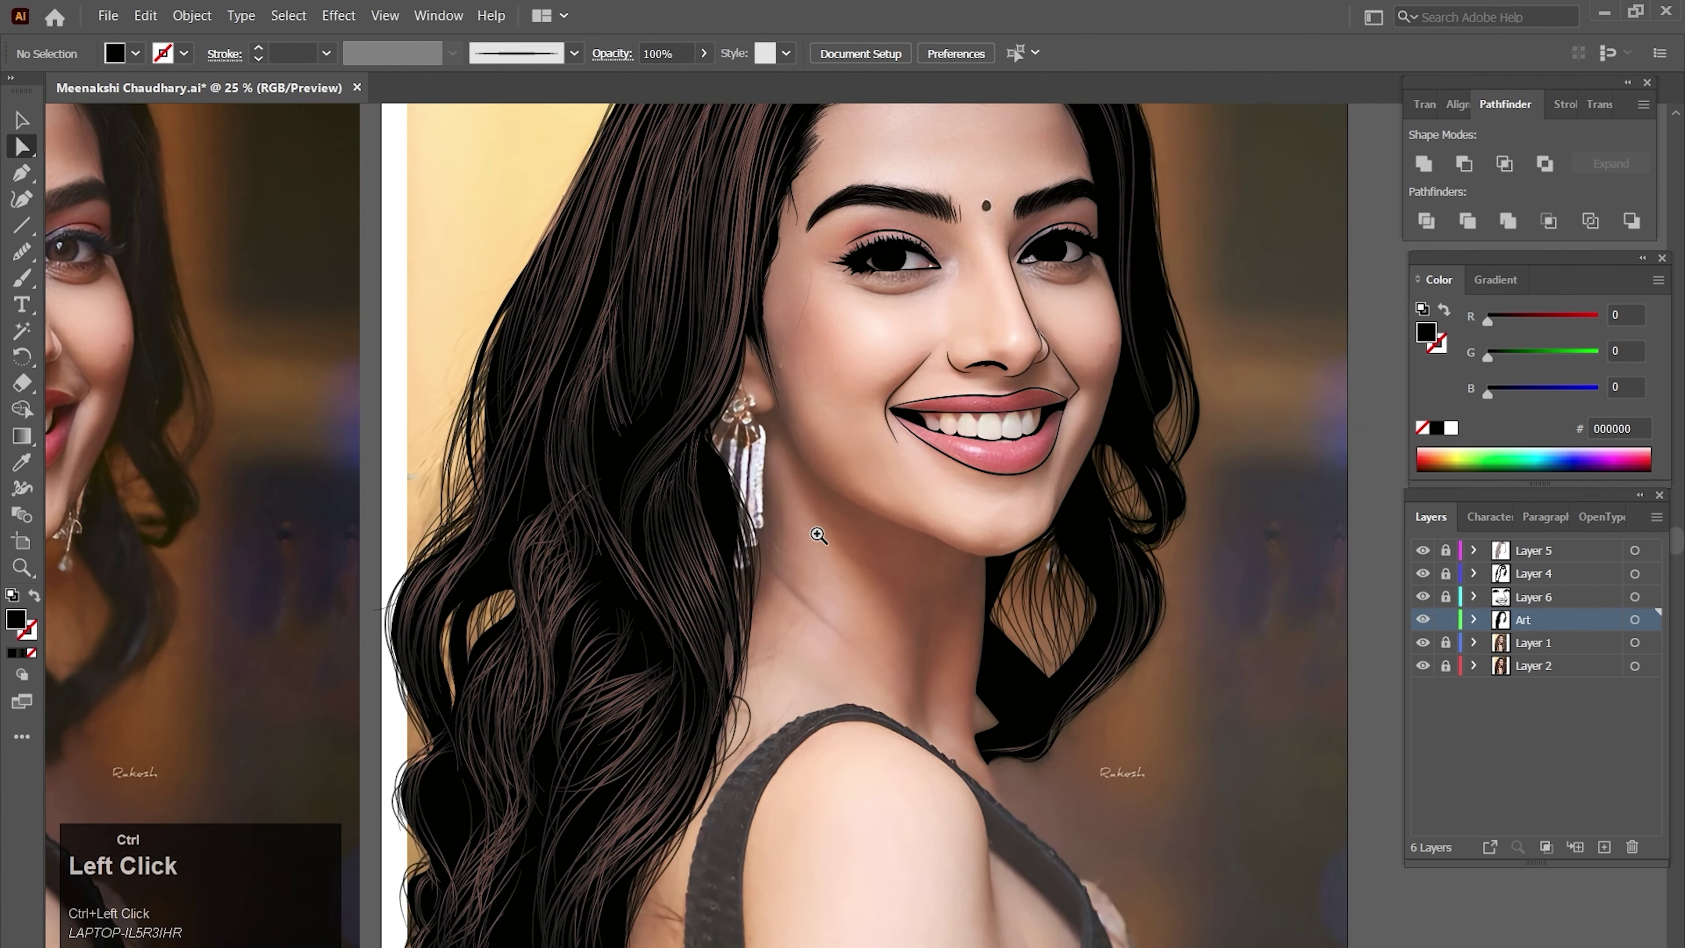
{"action": "left_click", "coordinate": [826, 591], "text": "ctrl"}
{"action": "left_click", "coordinate": [955, 502], "text": "ctrl"}
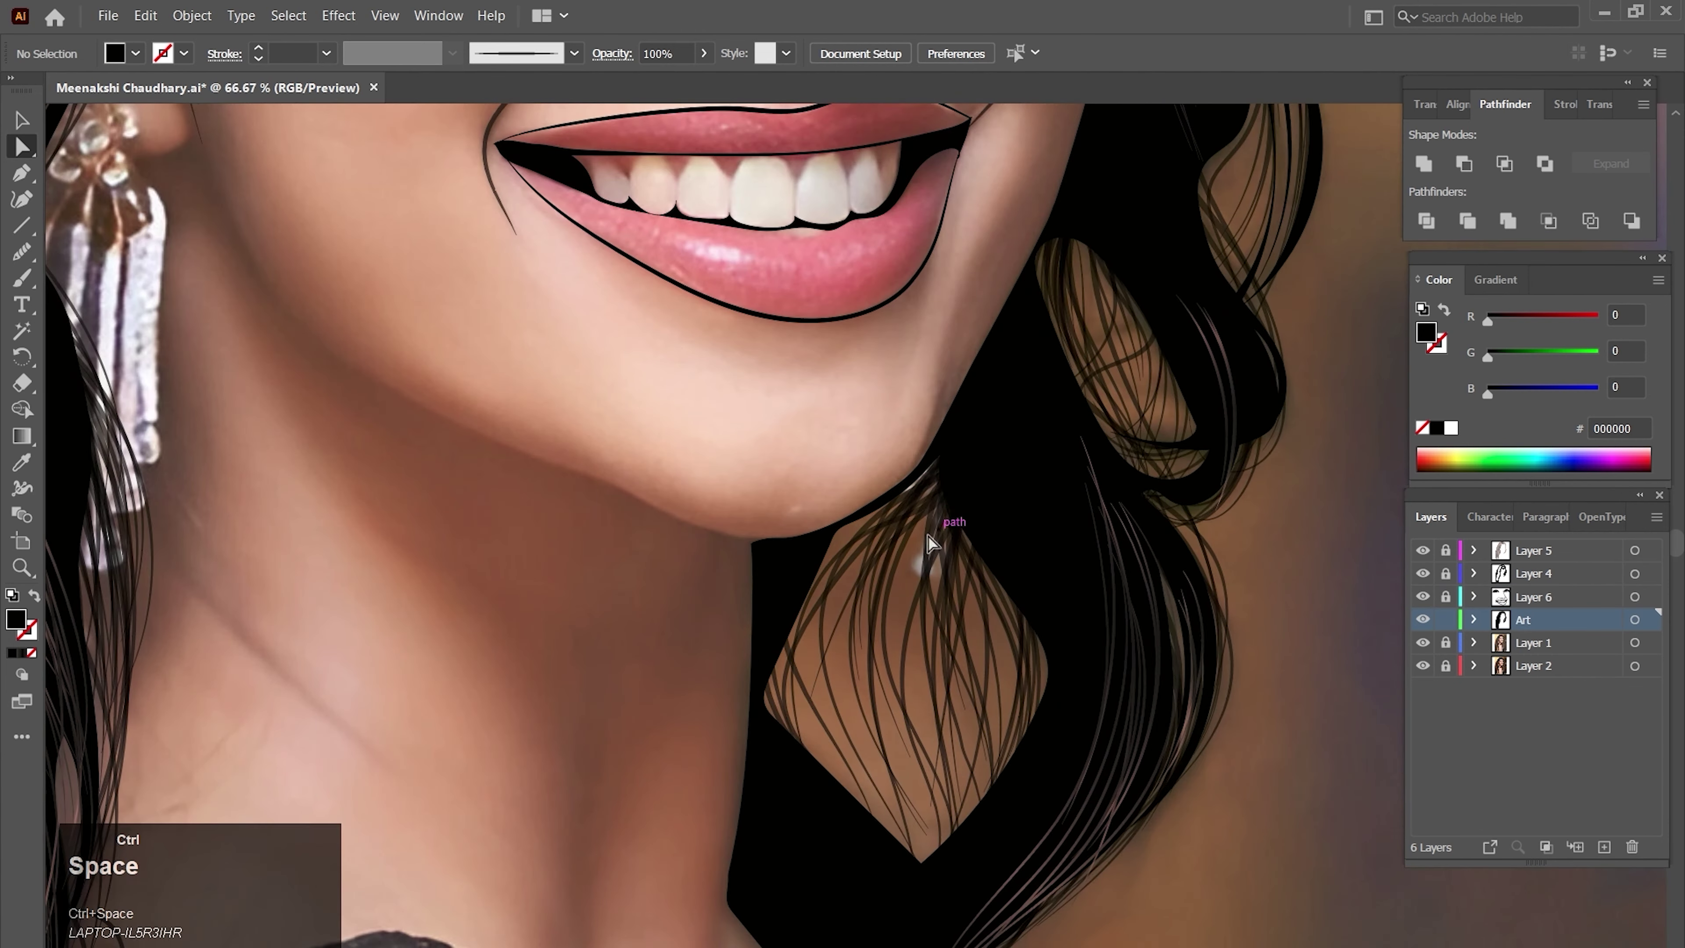
{"action": "left_click", "coordinate": [789, 569], "text": "ctrl"}
{"action": "left_click_drag", "start_coordinate": [817, 662], "coordinate": [902, 494]}
{"action": "key", "text": "p"}
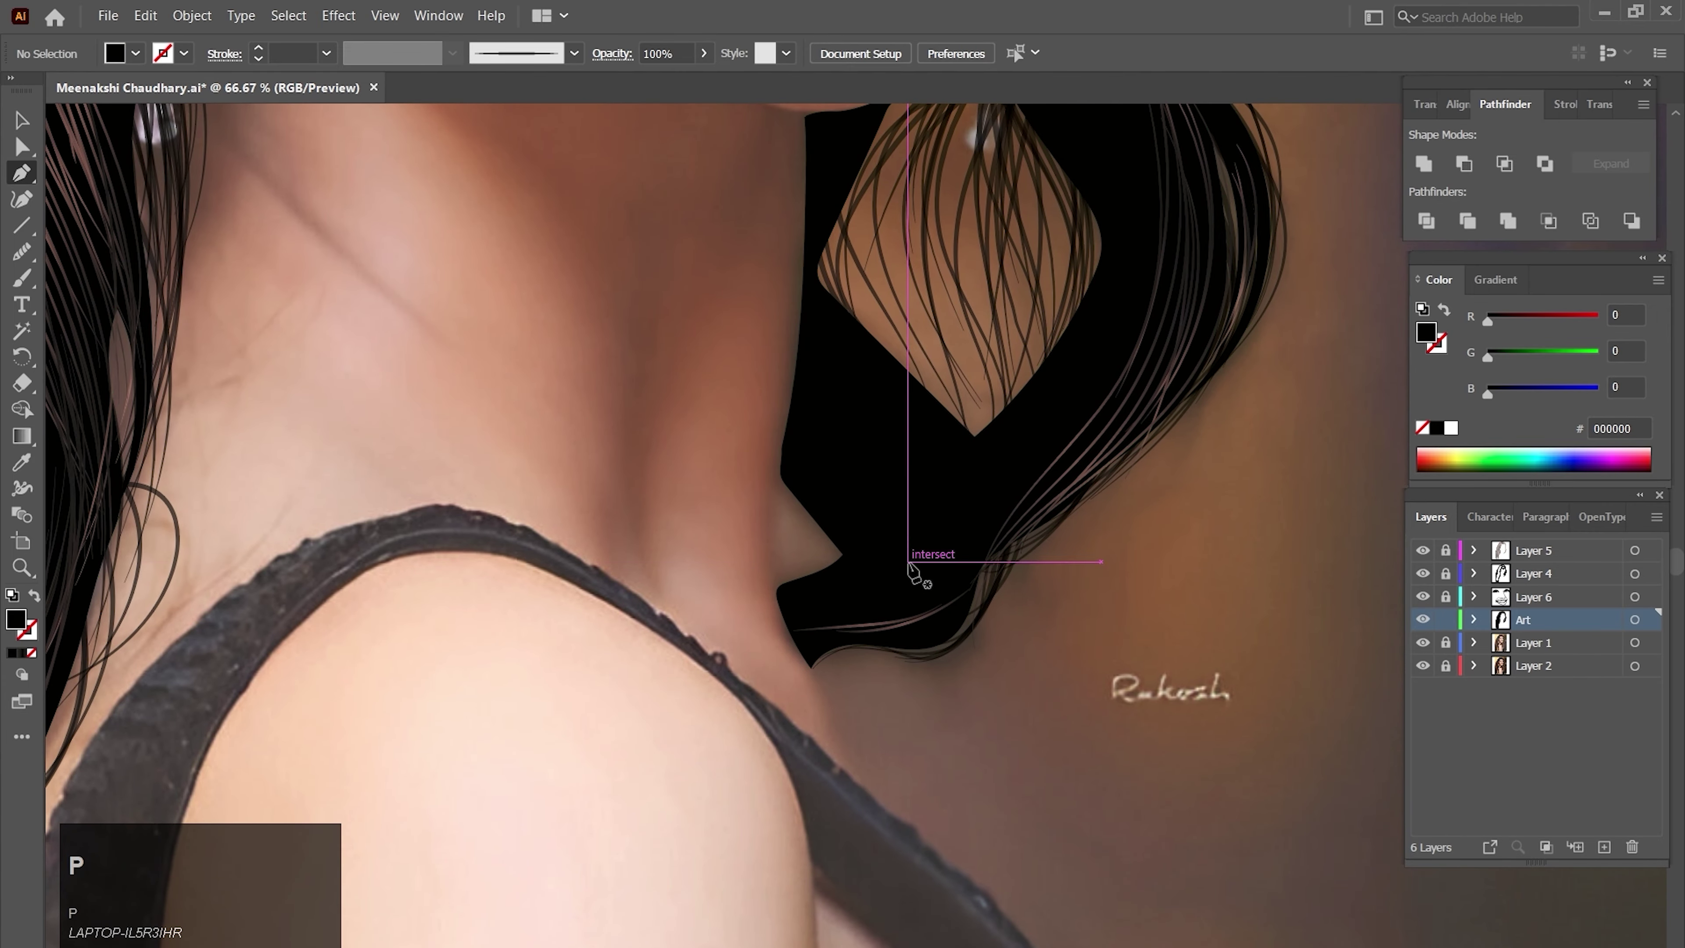
{"action": "left_click", "coordinate": [780, 469]}
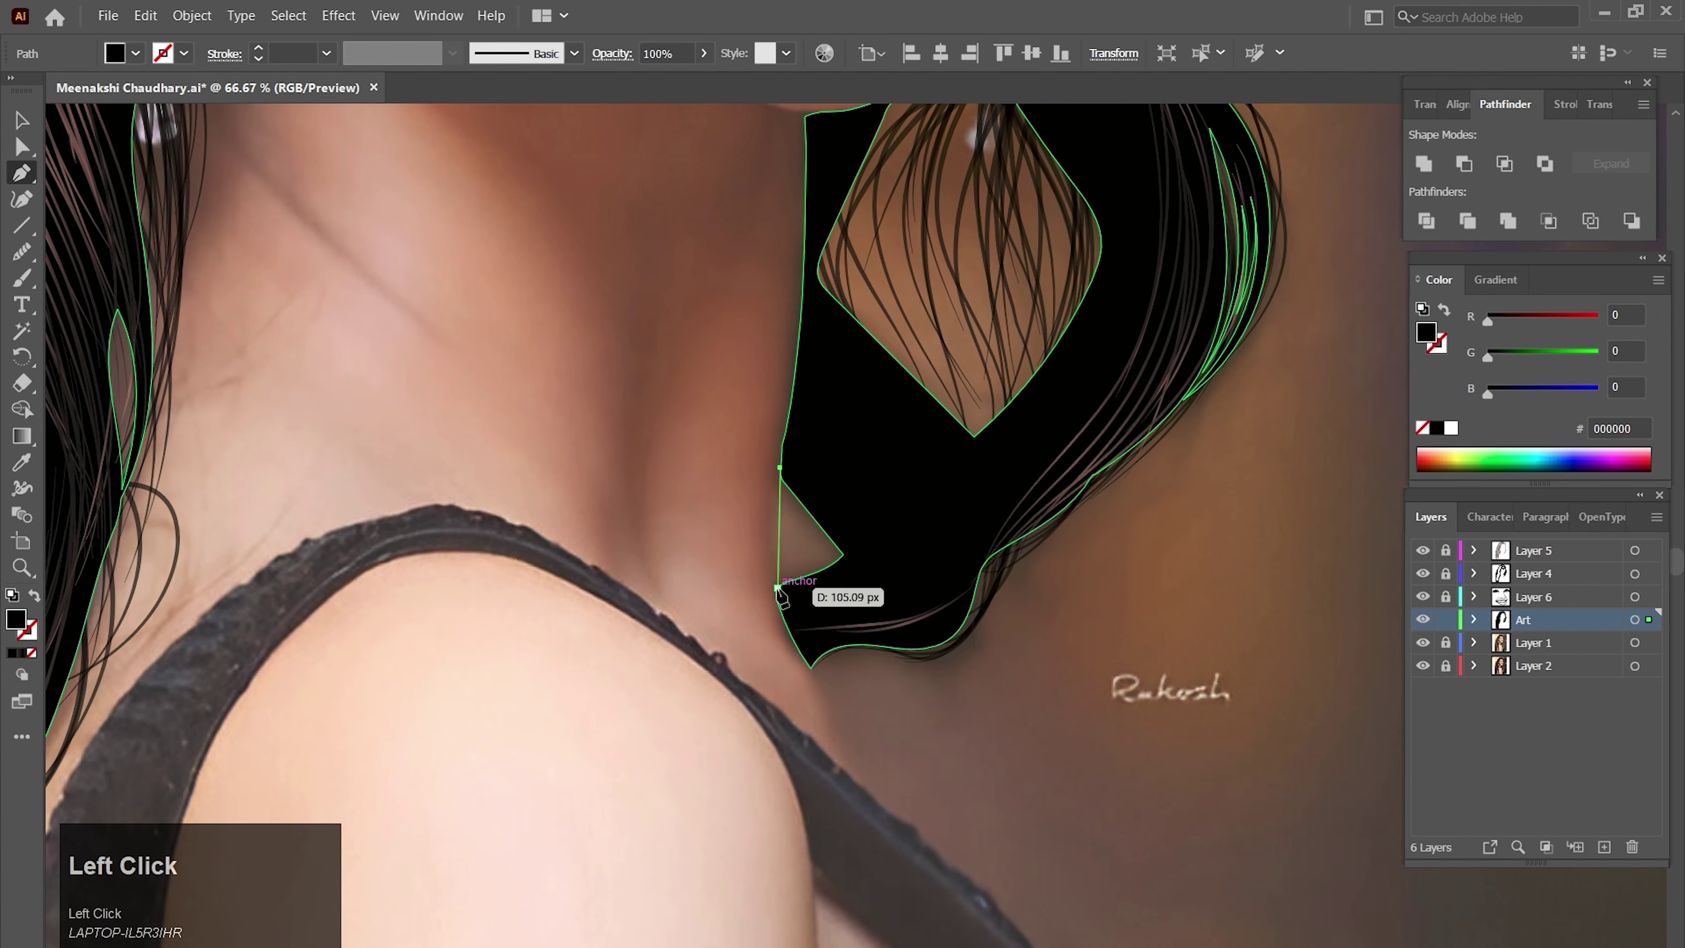
{"action": "left_click_drag", "start_coordinate": [778, 588], "coordinate": [793, 633]}
{"action": "left_click_drag", "start_coordinate": [793, 632], "coordinate": [737, 510]}
{"action": "left_click", "coordinate": [813, 614], "text": "ctrl+alt"}
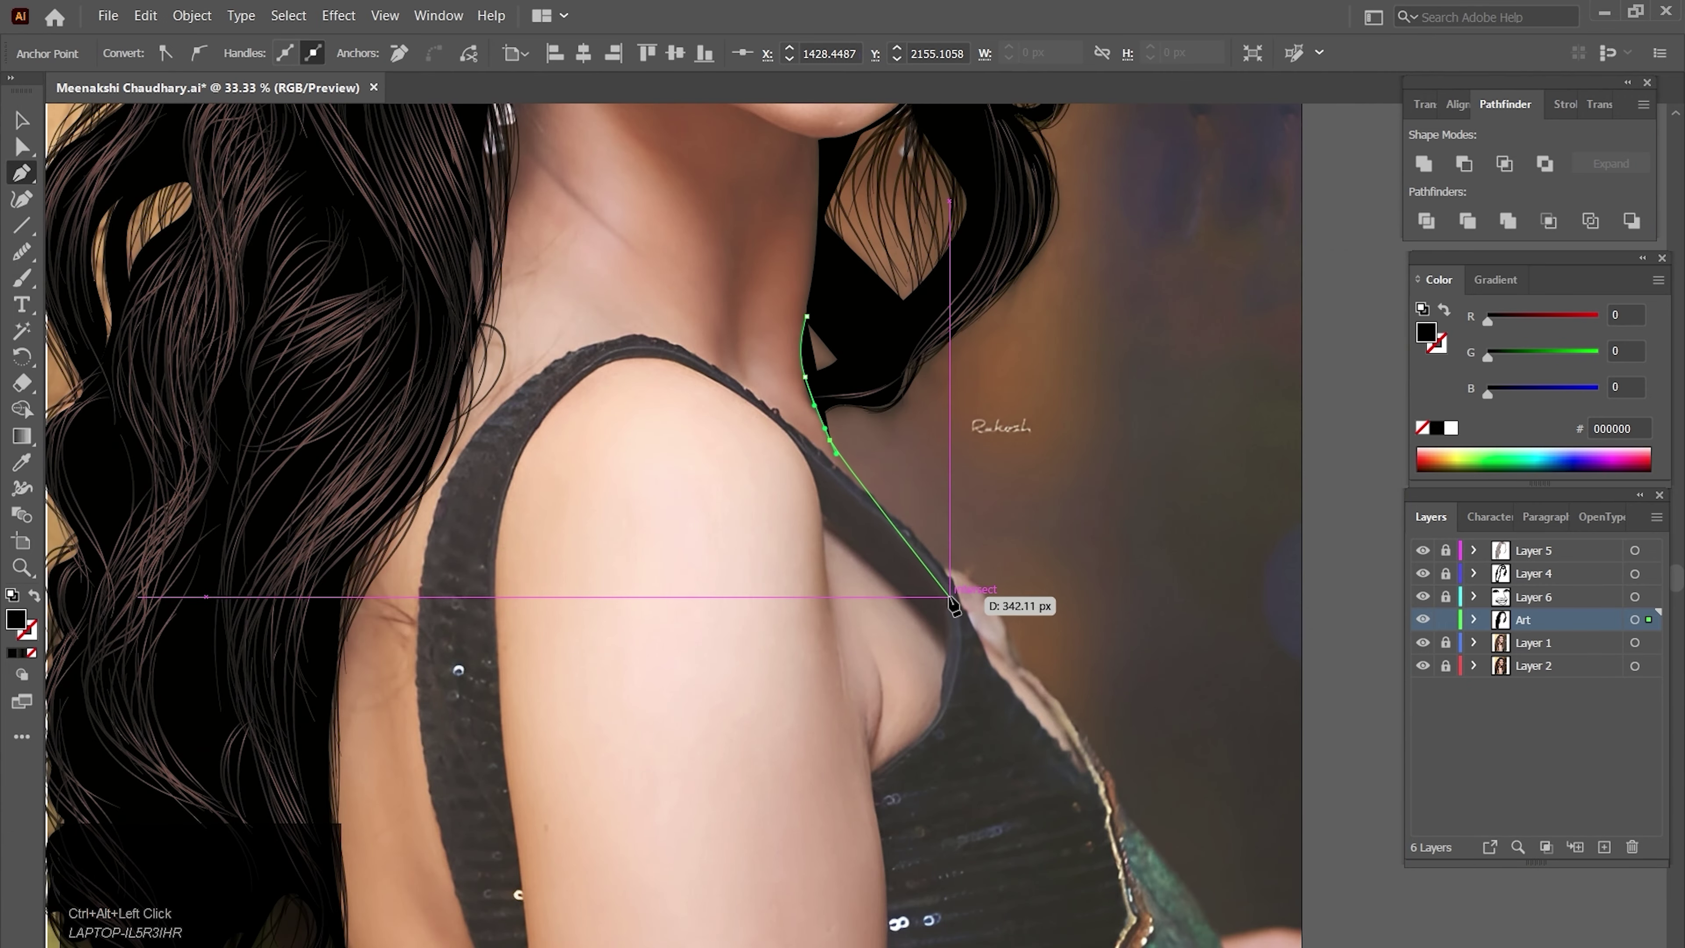
{"action": "left_click", "coordinate": [825, 486], "text": "ctrl"}
{"action": "left_click", "coordinate": [831, 495], "text": "ctrl"}
{"action": "left_click", "coordinate": [831, 496], "text": "ctrl"}
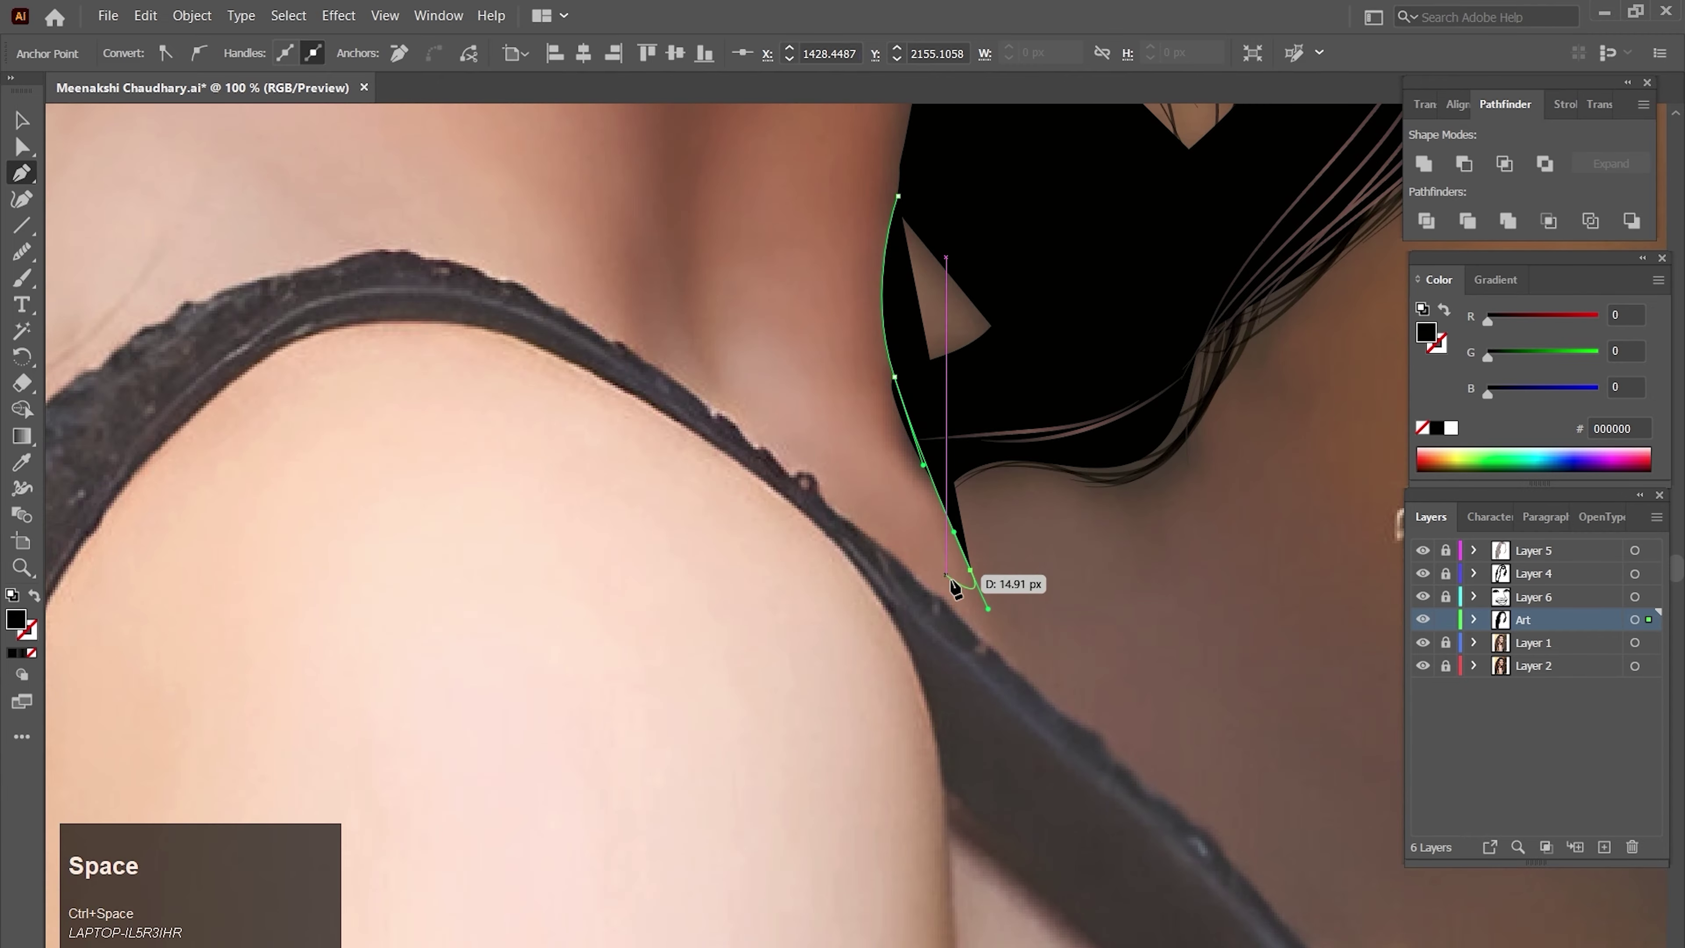
{"action": "left_click", "coordinate": [1020, 672]}
{"action": "left_click", "coordinate": [1075, 682], "text": "ctrl"}
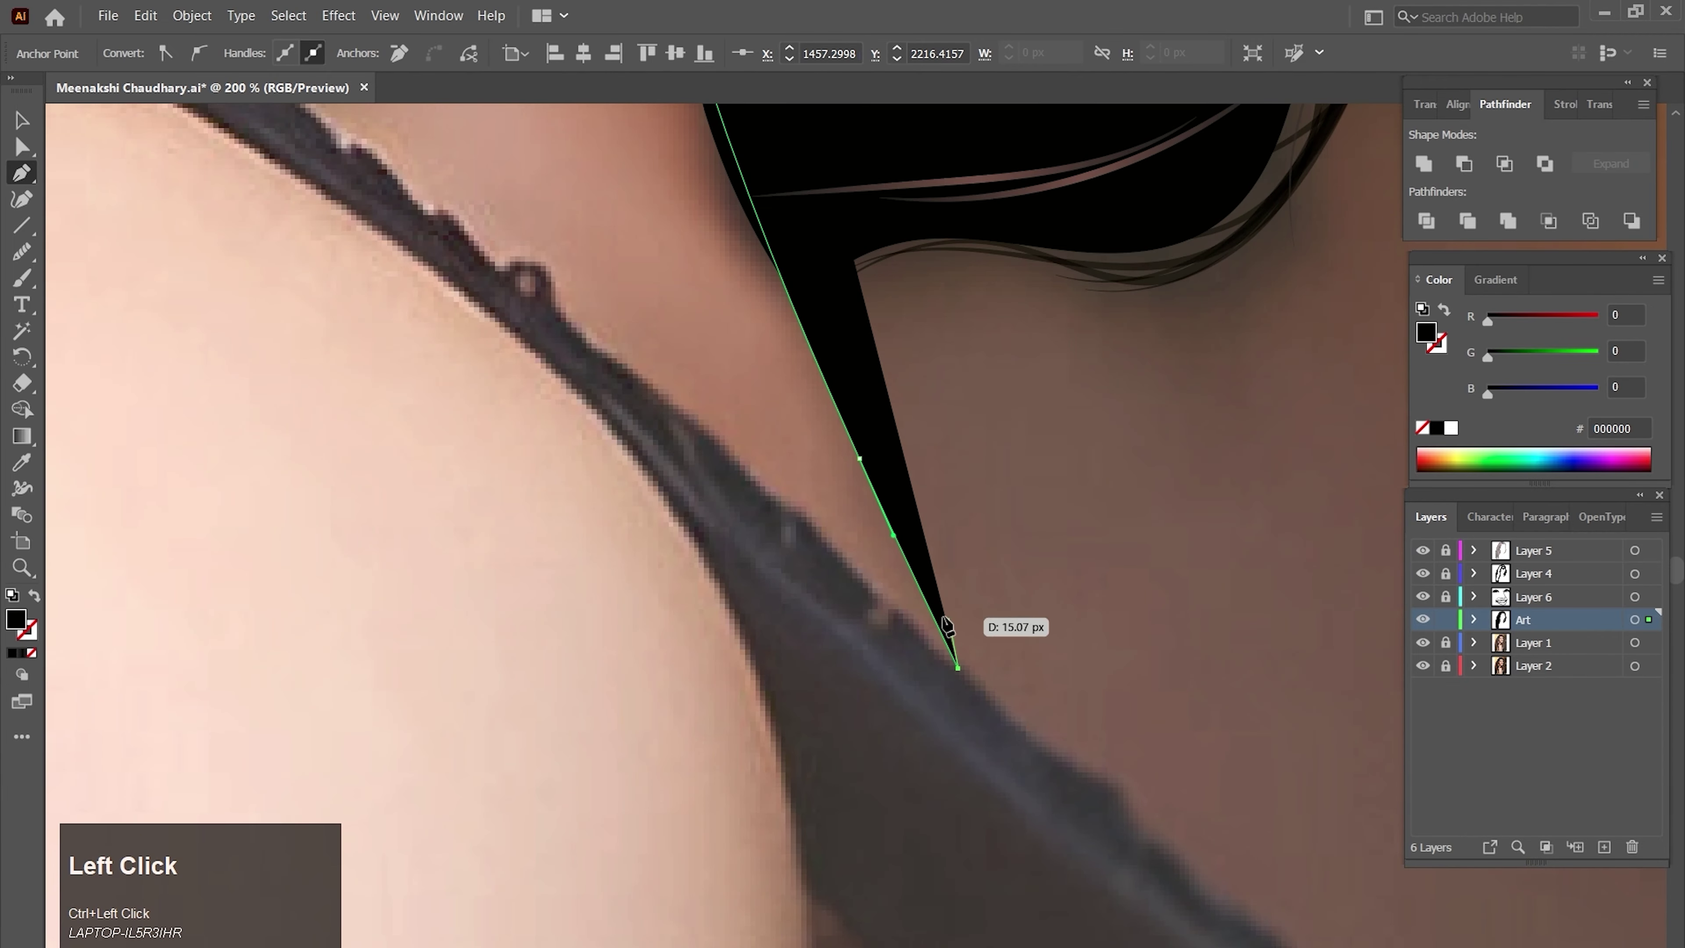
{"action": "left_click", "coordinate": [36, 596]}
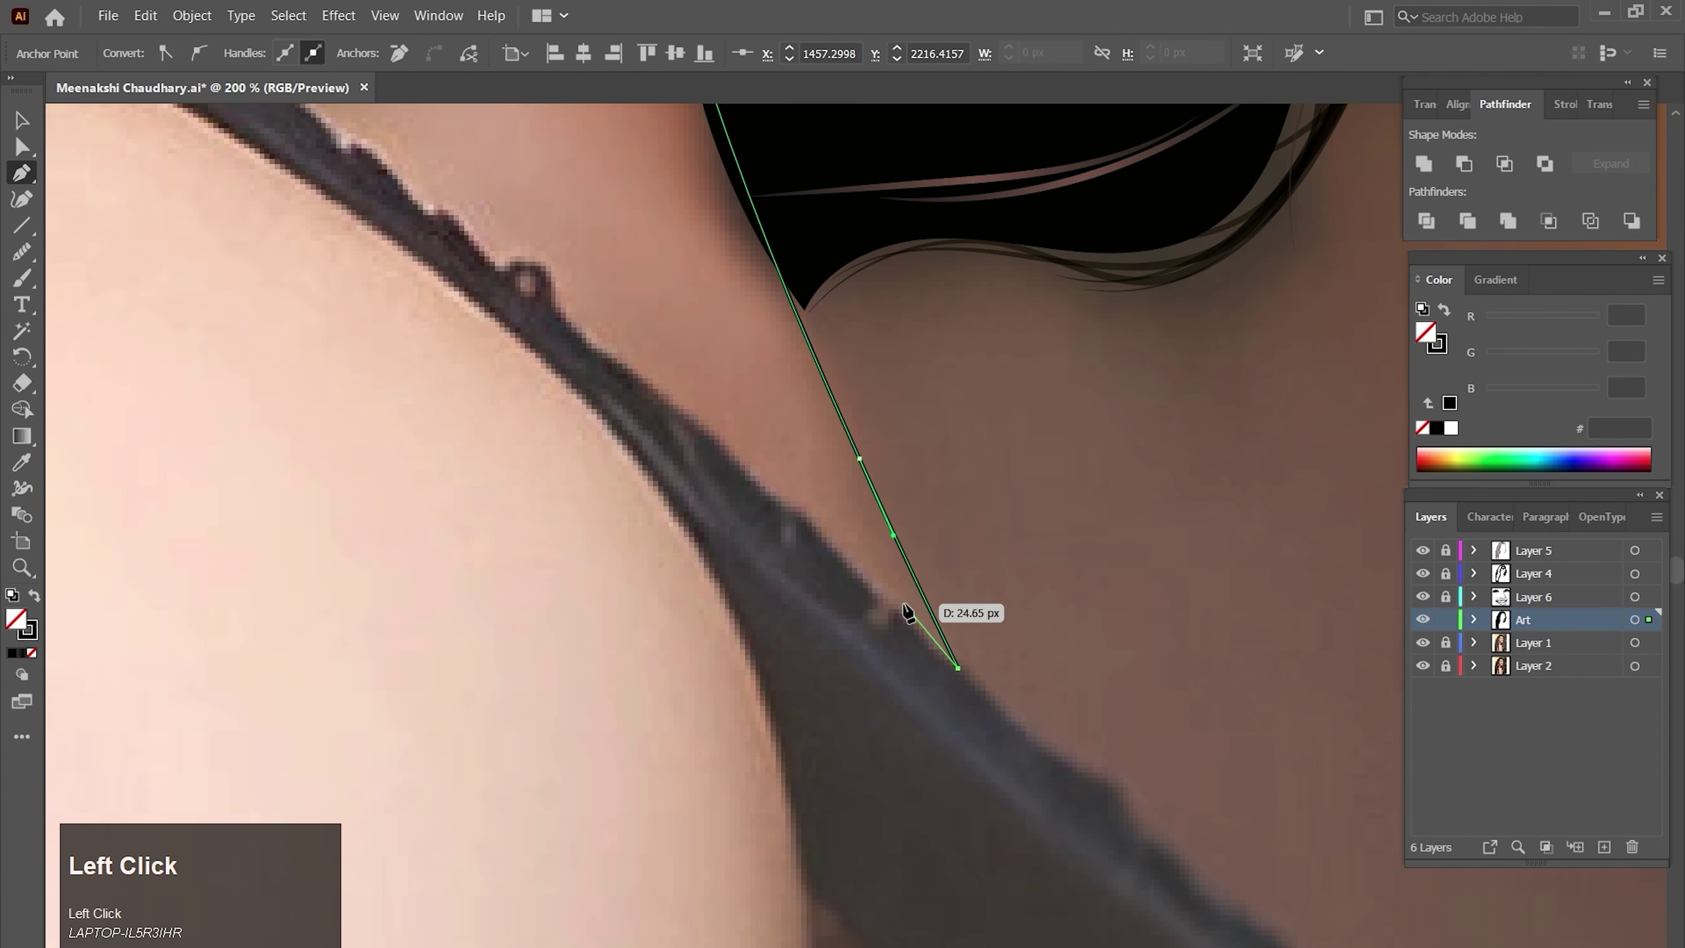
- Continue the pen path from the neck up along the dress strap's bumpy upper edge toward the top of the shoulder
{"action": "left_click_drag", "start_coordinate": [904, 607], "coordinate": [873, 584]}
{"action": "mouse_move", "coordinate": [843, 542]}
{"action": "left_mouse_down"}
{"action": "mouse_move", "coordinate": [872, 600]}
{"action": "mouse_move", "coordinate": [800, 567]}
{"action": "left_mouse_up"}
{"action": "mouse_move", "coordinate": [782, 549]}
{"action": "left_mouse_down"}
{"action": "mouse_move", "coordinate": [846, 633]}
{"action": "mouse_move", "coordinate": [782, 580]}
{"action": "left_mouse_up"}
{"action": "left_click_drag", "start_coordinate": [755, 558], "coordinate": [707, 531]}
{"action": "left_click_drag", "start_coordinate": [681, 488], "coordinate": [720, 563]}
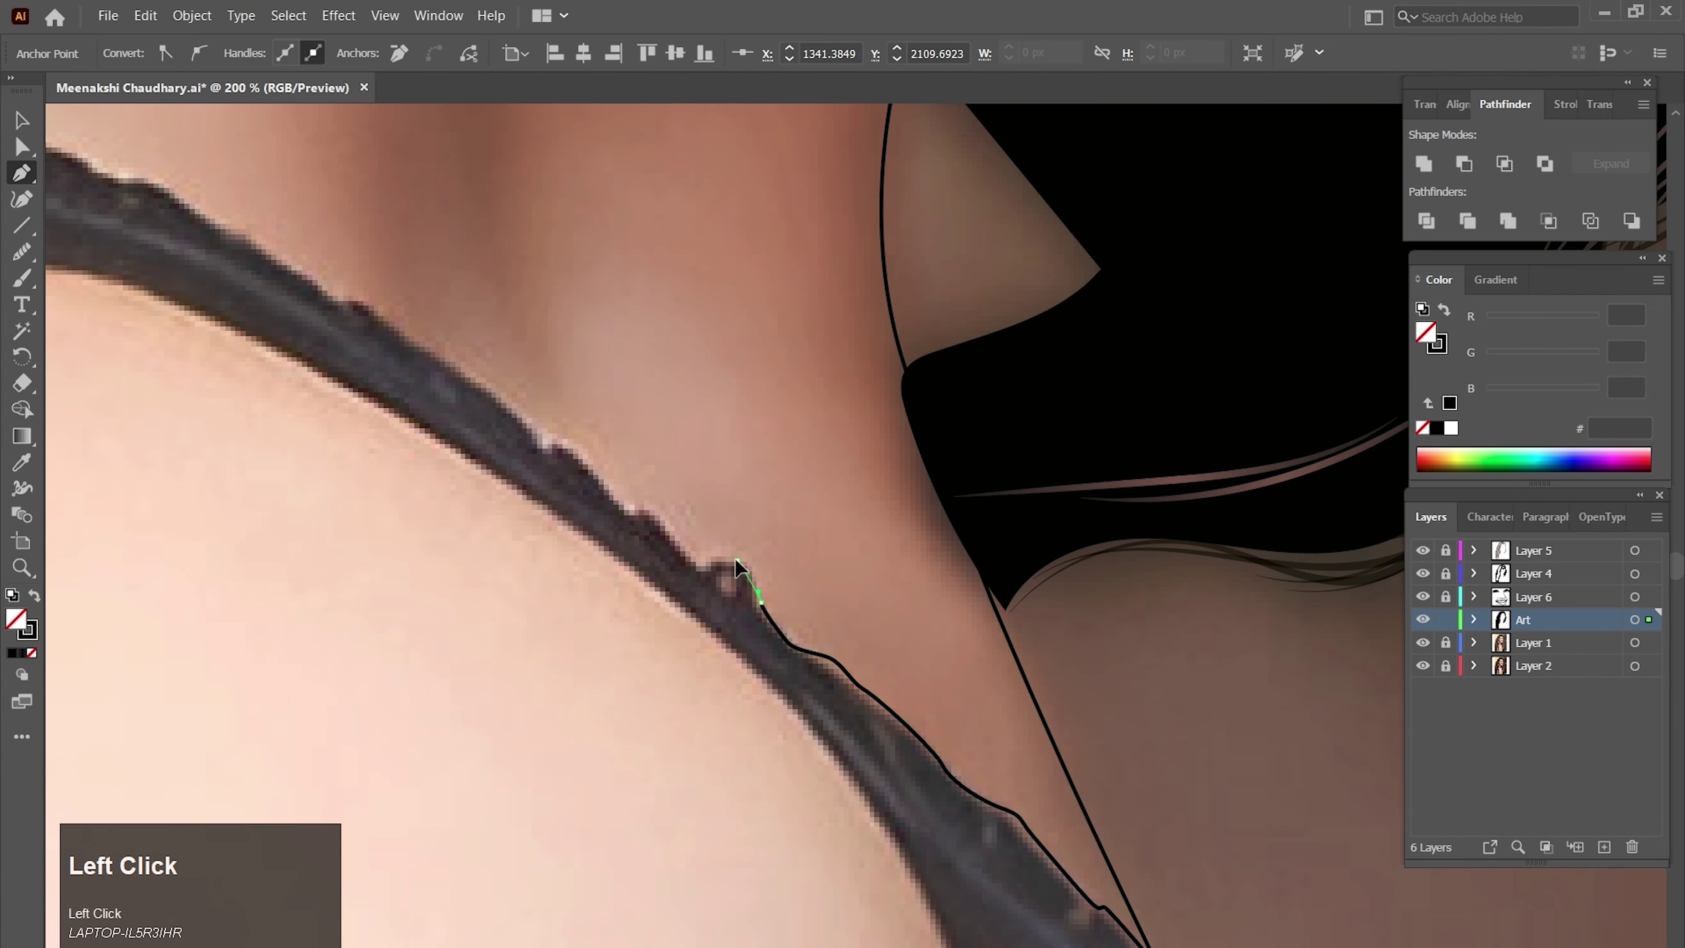
{"action": "mouse_move", "coordinate": [717, 555]}
{"action": "left_mouse_down"}
{"action": "mouse_move", "coordinate": [707, 595]}
{"action": "mouse_move", "coordinate": [695, 577]}
{"action": "left_mouse_up"}
{"action": "left_click_drag", "start_coordinate": [673, 575], "coordinate": [666, 577]}
{"action": "left_click_drag", "start_coordinate": [638, 541], "coordinate": [670, 582]}
{"action": "left_click_drag", "start_coordinate": [637, 581], "coordinate": [633, 581]}
{"action": "left_click_drag", "start_coordinate": [583, 510], "coordinate": [562, 566]}
{"action": "left_click_drag", "start_coordinate": [539, 549], "coordinate": [579, 605]}
{"action": "left_click_drag", "start_coordinate": [555, 588], "coordinate": [641, 586]}
- Trace the strap's outer edge over the top of the shoulder and down toward the long hair, following its small bumps
{"action": "left_click", "coordinate": [691, 616]}
{"action": "left_click_drag", "start_coordinate": [631, 584], "coordinate": [661, 635]}
{"action": "left_click", "coordinate": [599, 600]}
{"action": "left_click_drag", "start_coordinate": [573, 591], "coordinate": [609, 623]}
{"action": "left_click_drag", "start_coordinate": [585, 612], "coordinate": [638, 616]}
{"action": "left_click_drag", "start_coordinate": [620, 608], "coordinate": [699, 565]}
{"action": "left_click_drag", "start_coordinate": [523, 607], "coordinate": [598, 570]}
{"action": "mouse_move", "coordinate": [575, 581]}
{"action": "left_mouse_down"}
{"action": "mouse_move", "coordinate": [642, 549]}
{"action": "mouse_move", "coordinate": [615, 558]}
{"action": "mouse_move", "coordinate": [637, 529]}
{"action": "mouse_move", "coordinate": [588, 571]}
{"action": "left_mouse_up"}
{"action": "left_click_drag", "start_coordinate": [564, 568], "coordinate": [627, 549]}
{"action": "left_click", "coordinate": [613, 565]}
{"action": "left_click", "coordinate": [598, 578]}
{"action": "left_click_drag", "start_coordinate": [560, 602], "coordinate": [628, 531]}
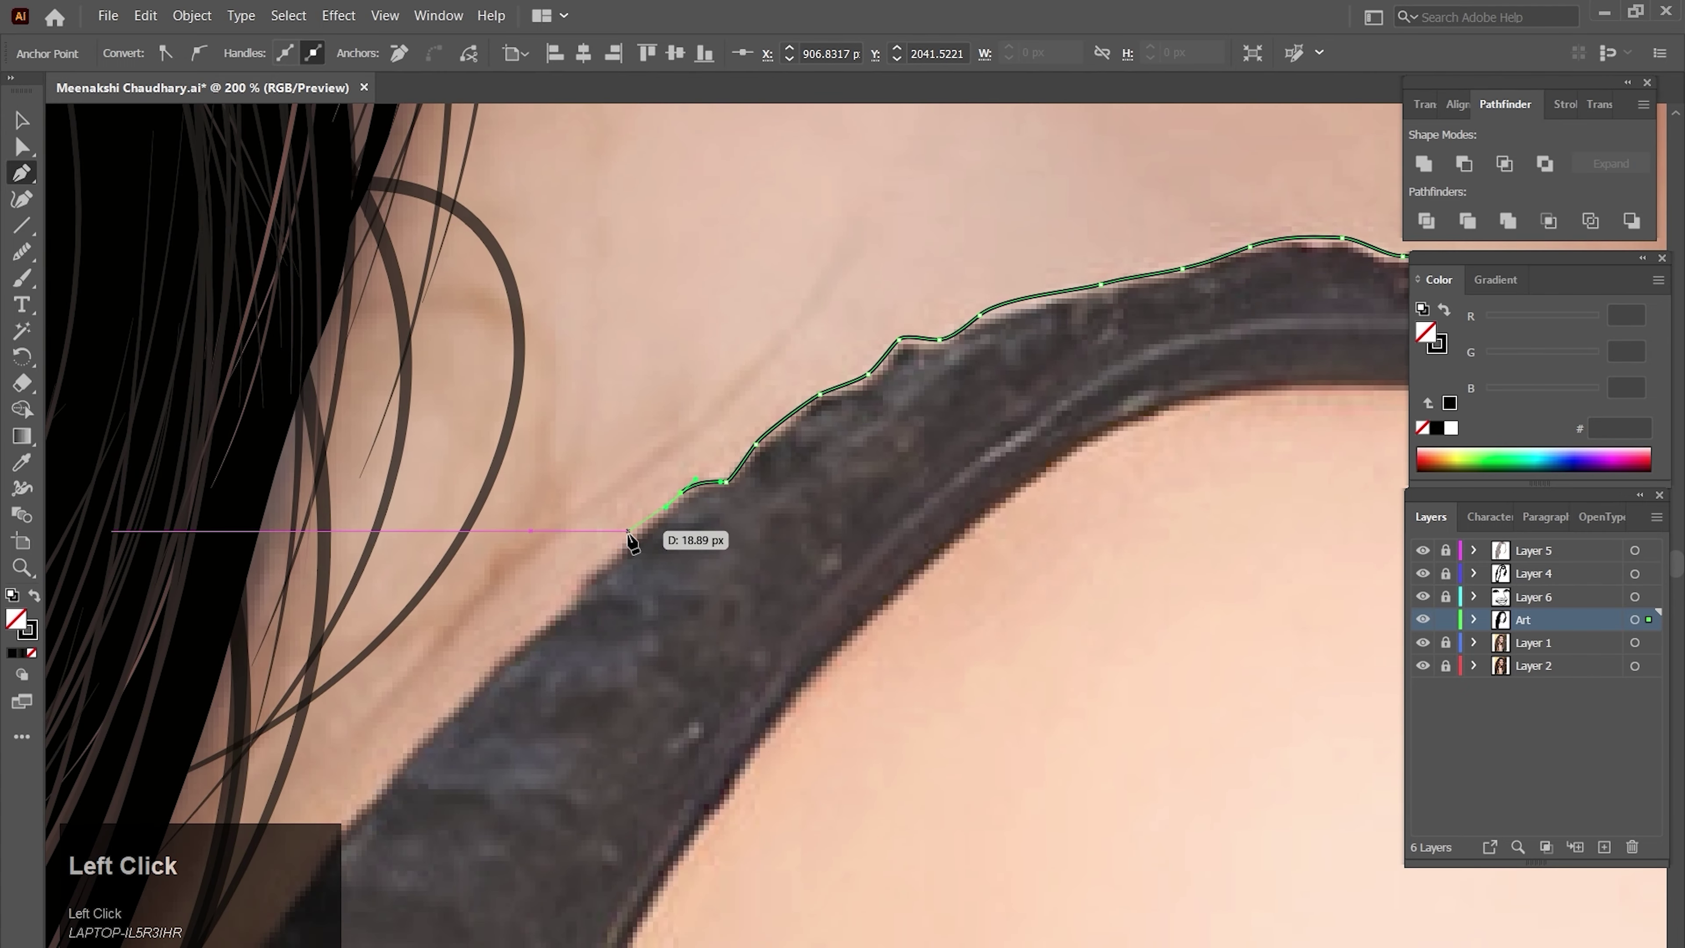
- Extend the pen path down the strap's outer edge behind the shoulder, past the loose hair strands
{"action": "left_click_drag", "start_coordinate": [546, 637], "coordinate": [589, 557]}
{"action": "left_click_drag", "start_coordinate": [565, 582], "coordinate": [611, 522]}
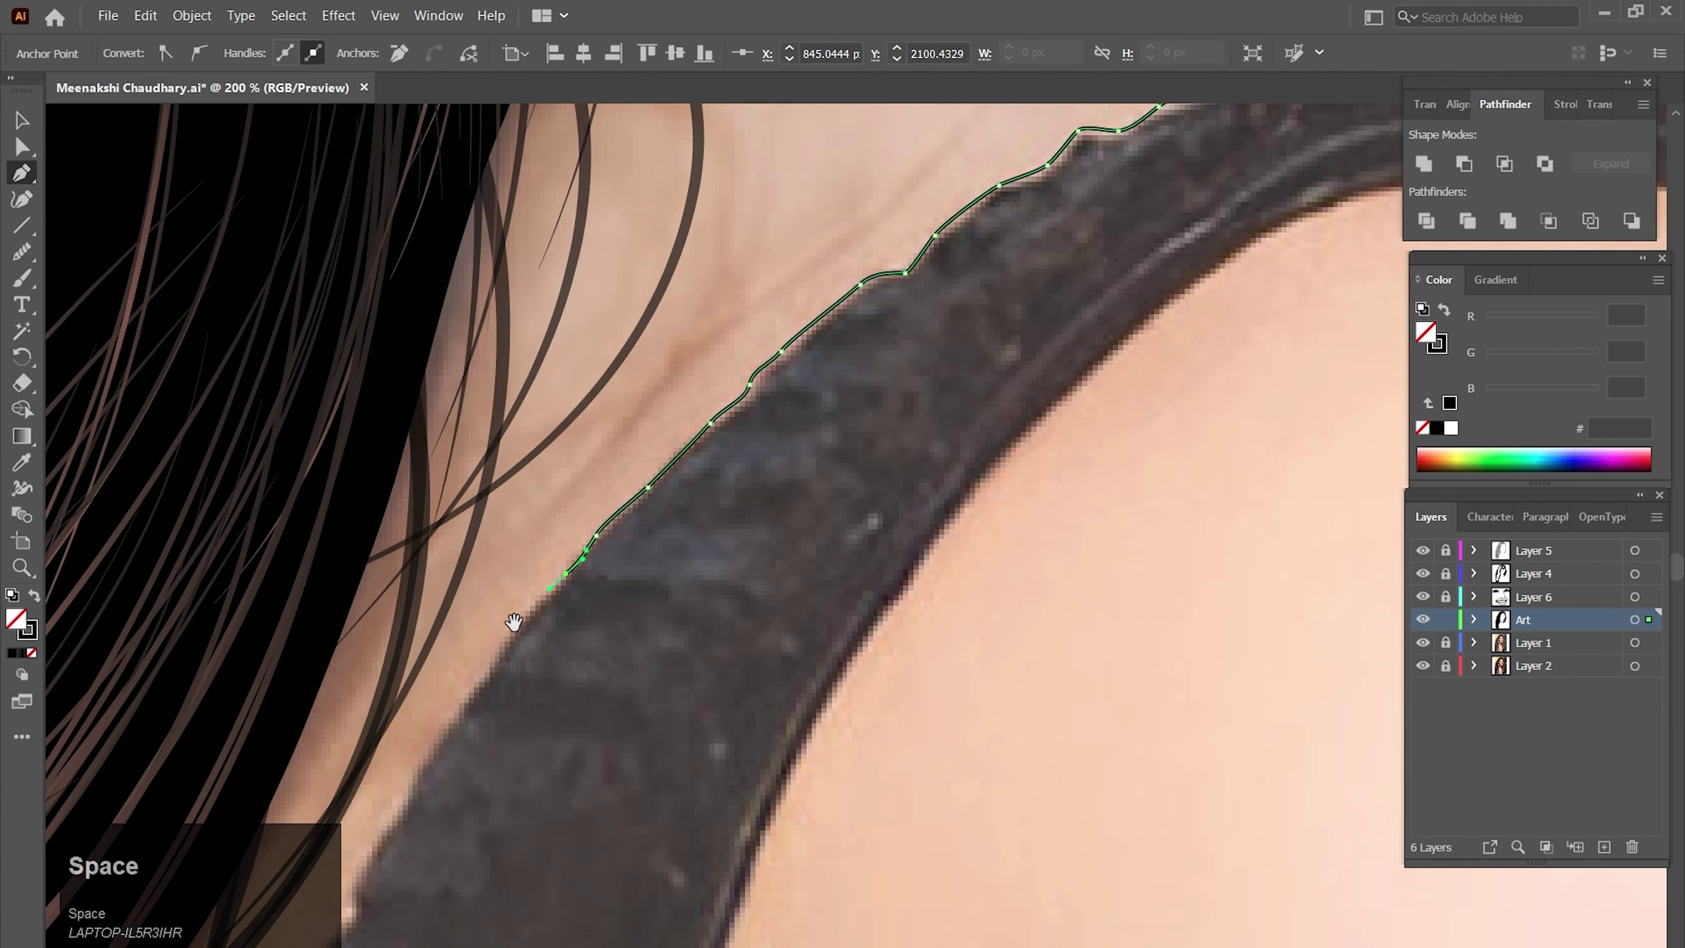
{"action": "left_click_drag", "start_coordinate": [515, 622], "coordinate": [605, 498]}
{"action": "left_click_drag", "start_coordinate": [601, 507], "coordinate": [559, 559]}
{"action": "mouse_move", "coordinate": [539, 598]}
{"action": "left_mouse_down"}
{"action": "mouse_move", "coordinate": [554, 566]}
{"action": "mouse_move", "coordinate": [543, 590]}
{"action": "left_mouse_up"}
{"action": "mouse_move", "coordinate": [541, 600]}
{"action": "left_mouse_down"}
{"action": "mouse_move", "coordinate": [565, 559]}
{"action": "mouse_move", "coordinate": [541, 590]}
{"action": "left_mouse_up"}
{"action": "mouse_move", "coordinate": [536, 596]}
{"action": "left_mouse_down"}
{"action": "mouse_move", "coordinate": [540, 580]}
{"action": "mouse_move", "coordinate": [532, 618]}
{"action": "left_mouse_up"}
{"action": "mouse_move", "coordinate": [522, 635]}
{"action": "left_mouse_down"}
{"action": "mouse_move", "coordinate": [541, 604]}
{"action": "mouse_move", "coordinate": [519, 643]}
{"action": "left_mouse_up"}
{"action": "mouse_move", "coordinate": [514, 654]}
{"action": "left_mouse_down"}
{"action": "mouse_move", "coordinate": [534, 589]}
{"action": "mouse_move", "coordinate": [511, 651]}
{"action": "mouse_move", "coordinate": [529, 600]}
{"action": "mouse_move", "coordinate": [523, 637]}
{"action": "left_mouse_up"}
{"action": "left_click_drag", "start_coordinate": [519, 645], "coordinate": [517, 602]}
{"action": "left_click_drag", "start_coordinate": [513, 639], "coordinate": [512, 661]}
- Trace the nearly vertical outer edge of the strap down beside the skin creases on the upper back
{"action": "left_click_drag", "start_coordinate": [509, 681], "coordinate": [515, 633]}
{"action": "left_click_drag", "start_coordinate": [510, 646], "coordinate": [503, 675]}
{"action": "mouse_move", "coordinate": [503, 696]}
{"action": "left_mouse_down"}
{"action": "mouse_move", "coordinate": [515, 628]}
{"action": "mouse_move", "coordinate": [490, 687]}
{"action": "left_mouse_up"}
{"action": "mouse_move", "coordinate": [493, 717]}
{"action": "left_mouse_down"}
{"action": "mouse_move", "coordinate": [493, 670]}
{"action": "mouse_move", "coordinate": [492, 721]}
{"action": "left_mouse_up"}
{"action": "mouse_move", "coordinate": [493, 747]}
{"action": "left_mouse_down"}
{"action": "mouse_move", "coordinate": [492, 688]}
{"action": "mouse_move", "coordinate": [483, 728]}
{"action": "left_mouse_up"}
{"action": "left_click_drag", "start_coordinate": [483, 782], "coordinate": [485, 664]}
{"action": "left_click_drag", "start_coordinate": [480, 691], "coordinate": [481, 717]}
{"action": "left_click_drag", "start_coordinate": [482, 763], "coordinate": [483, 694]}
{"action": "left_click_drag", "start_coordinate": [483, 745], "coordinate": [487, 686]}
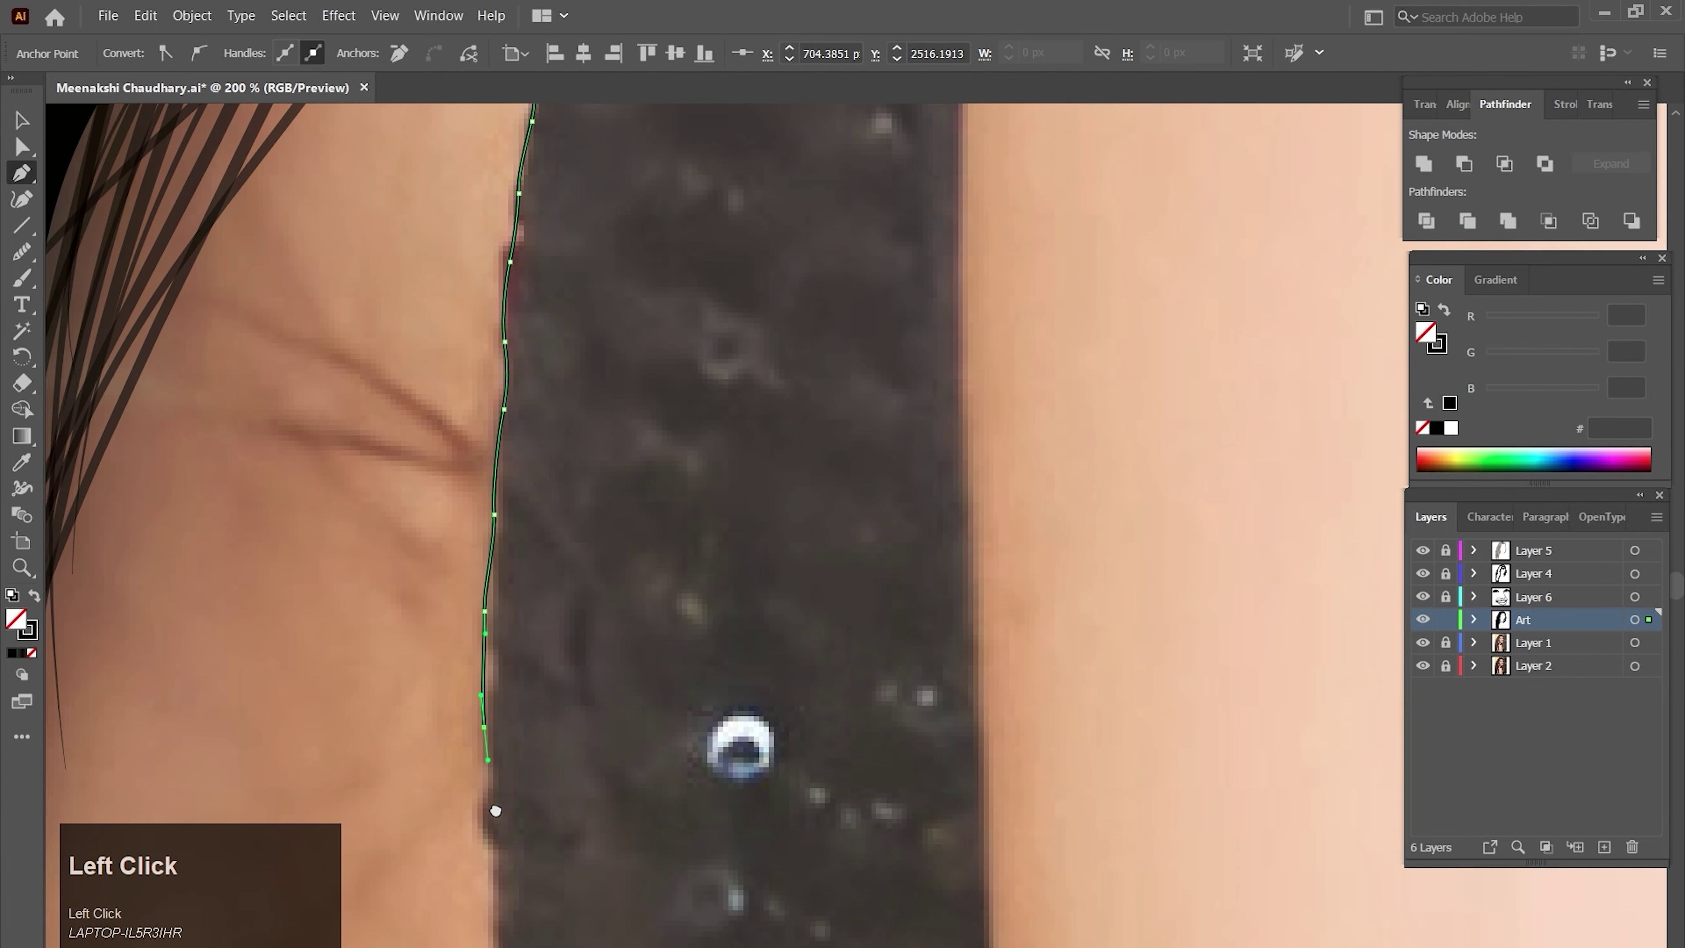
- Continue tracing the strap's outer edge down the middle of the back, below the bright round sequin
{"action": "left_click_drag", "start_coordinate": [496, 810], "coordinate": [500, 677]}
{"action": "left_click_drag", "start_coordinate": [488, 715], "coordinate": [492, 745]}
{"action": "left_click_drag", "start_coordinate": [493, 783], "coordinate": [478, 655]}
{"action": "left_click_drag", "start_coordinate": [483, 714], "coordinate": [488, 748]}
{"action": "left_click_drag", "start_coordinate": [491, 770], "coordinate": [471, 667]}
{"action": "left_click_drag", "start_coordinate": [472, 706], "coordinate": [468, 666]}
{"action": "left_click_drag", "start_coordinate": [471, 697], "coordinate": [481, 730]}
{"action": "left_click_drag", "start_coordinate": [490, 784], "coordinate": [478, 720]}
{"action": "left_click_drag", "start_coordinate": [487, 762], "coordinate": [478, 690]}
- Continue tracing the strap's outer edge down the lower back, following its gentle waves past the bright sequin near the arm
{"action": "left_click_drag", "start_coordinate": [482, 714], "coordinate": [474, 661]}
{"action": "left_click_drag", "start_coordinate": [480, 706], "coordinate": [495, 745]}
{"action": "mouse_move", "coordinate": [496, 771]}
{"action": "left_mouse_down"}
{"action": "mouse_move", "coordinate": [482, 680]}
{"action": "mouse_move", "coordinate": [499, 744]}
{"action": "left_mouse_up"}
{"action": "mouse_move", "coordinate": [499, 767]}
{"action": "left_mouse_down"}
{"action": "mouse_move", "coordinate": [482, 681]}
{"action": "mouse_move", "coordinate": [496, 743]}
{"action": "left_mouse_up"}
{"action": "left_click_drag", "start_coordinate": [508, 780], "coordinate": [504, 738]}
{"action": "mouse_move", "coordinate": [515, 769]}
{"action": "left_mouse_down"}
{"action": "mouse_move", "coordinate": [507, 742]}
{"action": "mouse_move", "coordinate": [512, 785]}
{"action": "left_mouse_up"}
{"action": "left_click_drag", "start_coordinate": [571, 912], "coordinate": [514, 695]}
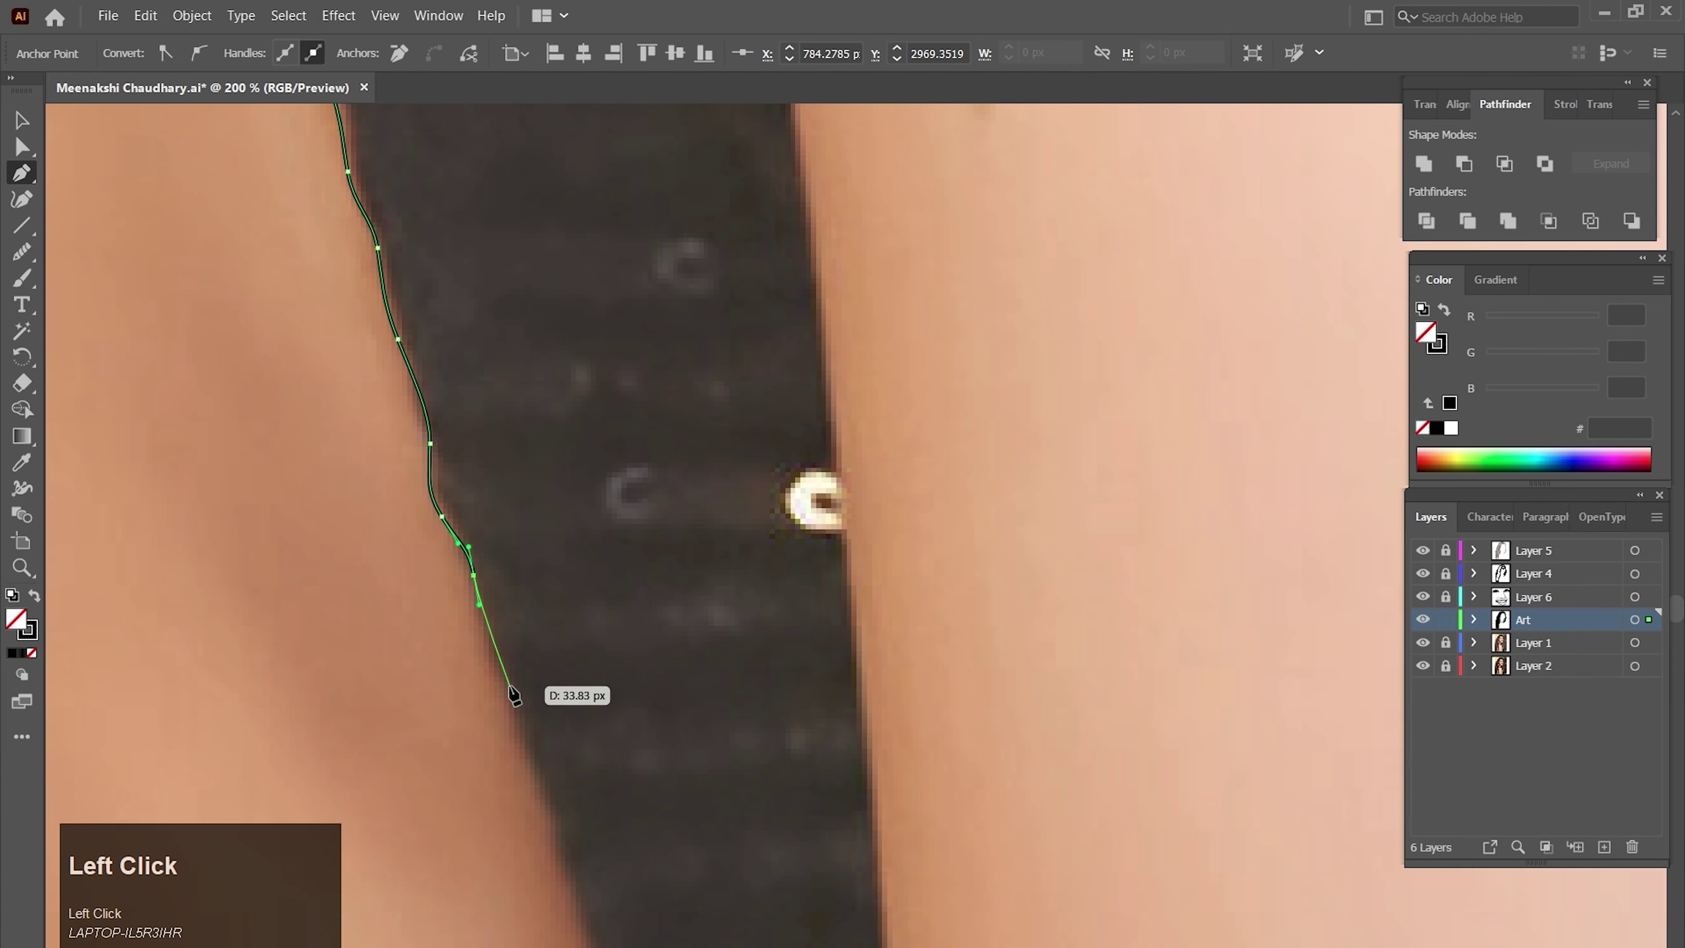
- Trace the last stretch of the strap's outer edge down to the bottom edge of the photo
{"action": "left_click", "coordinate": [624, 716], "text": "ctrl+alt"}
{"action": "left_click", "coordinate": [629, 723], "text": "ctrl+alt"}
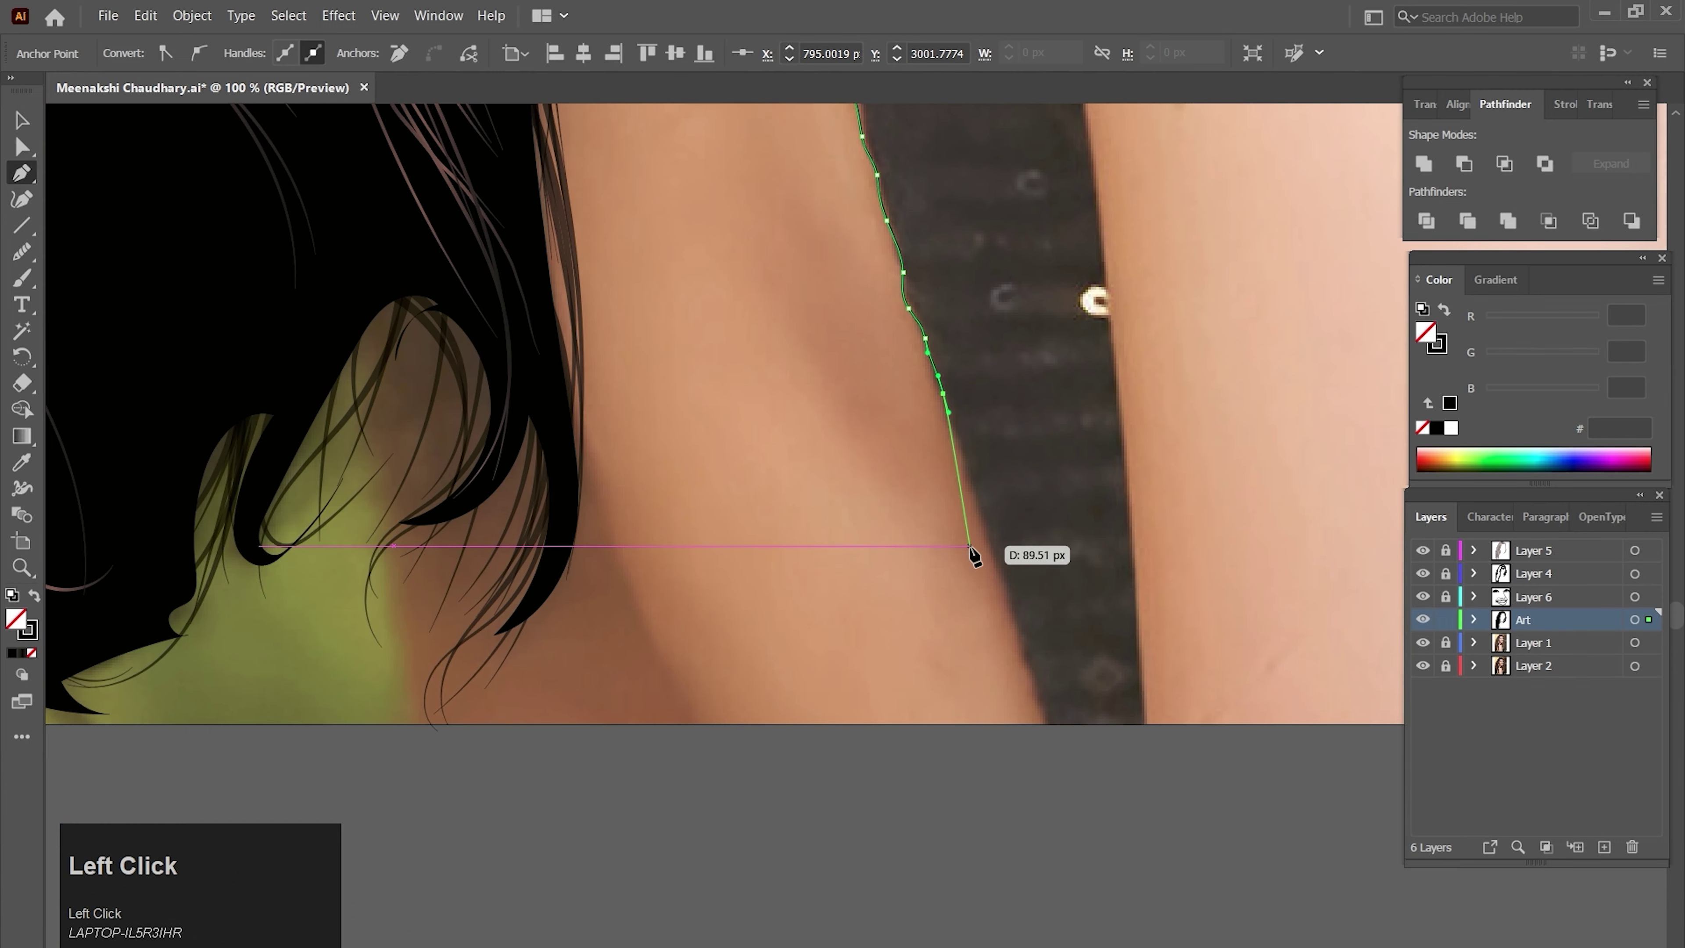
{"action": "left_click", "coordinate": [949, 544], "text": "ctrl+alt"}
{"action": "left_click", "coordinate": [887, 545], "text": "ctrl+alt"}
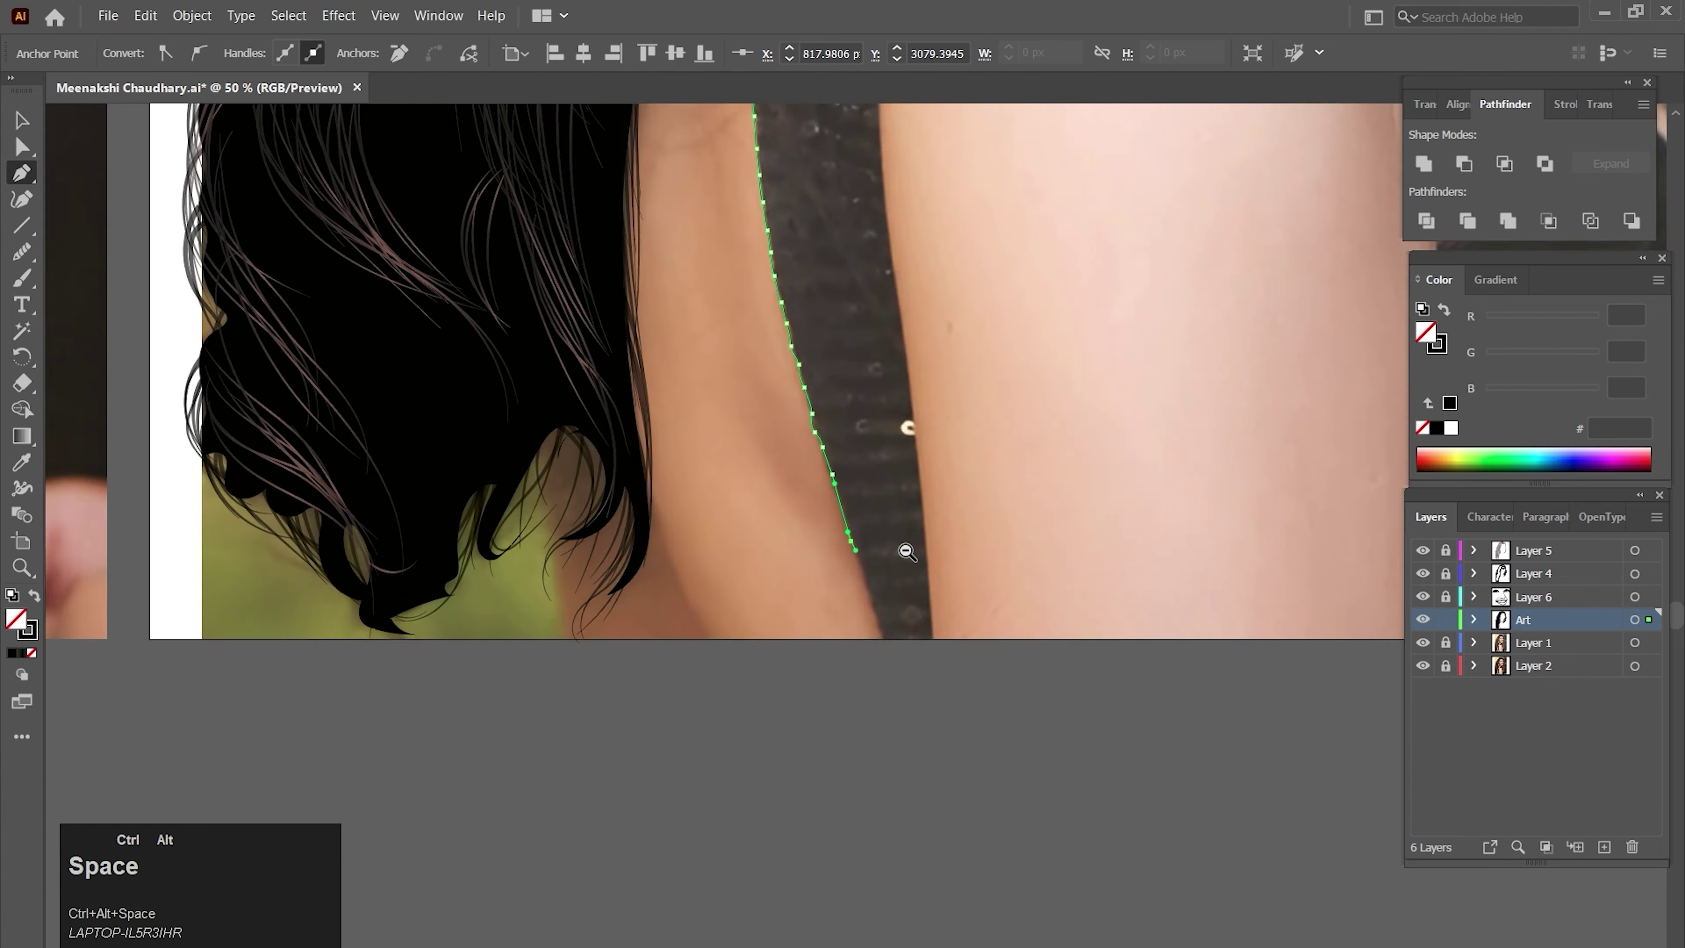
{"action": "left_click", "coordinate": [904, 549], "text": "ctrl+alt"}
{"action": "left_click", "coordinate": [801, 510], "text": "ctrl+alt"}
{"action": "left_click", "coordinate": [856, 542], "text": "ctrl"}
{"action": "left_click", "coordinate": [856, 545], "text": "ctrl"}
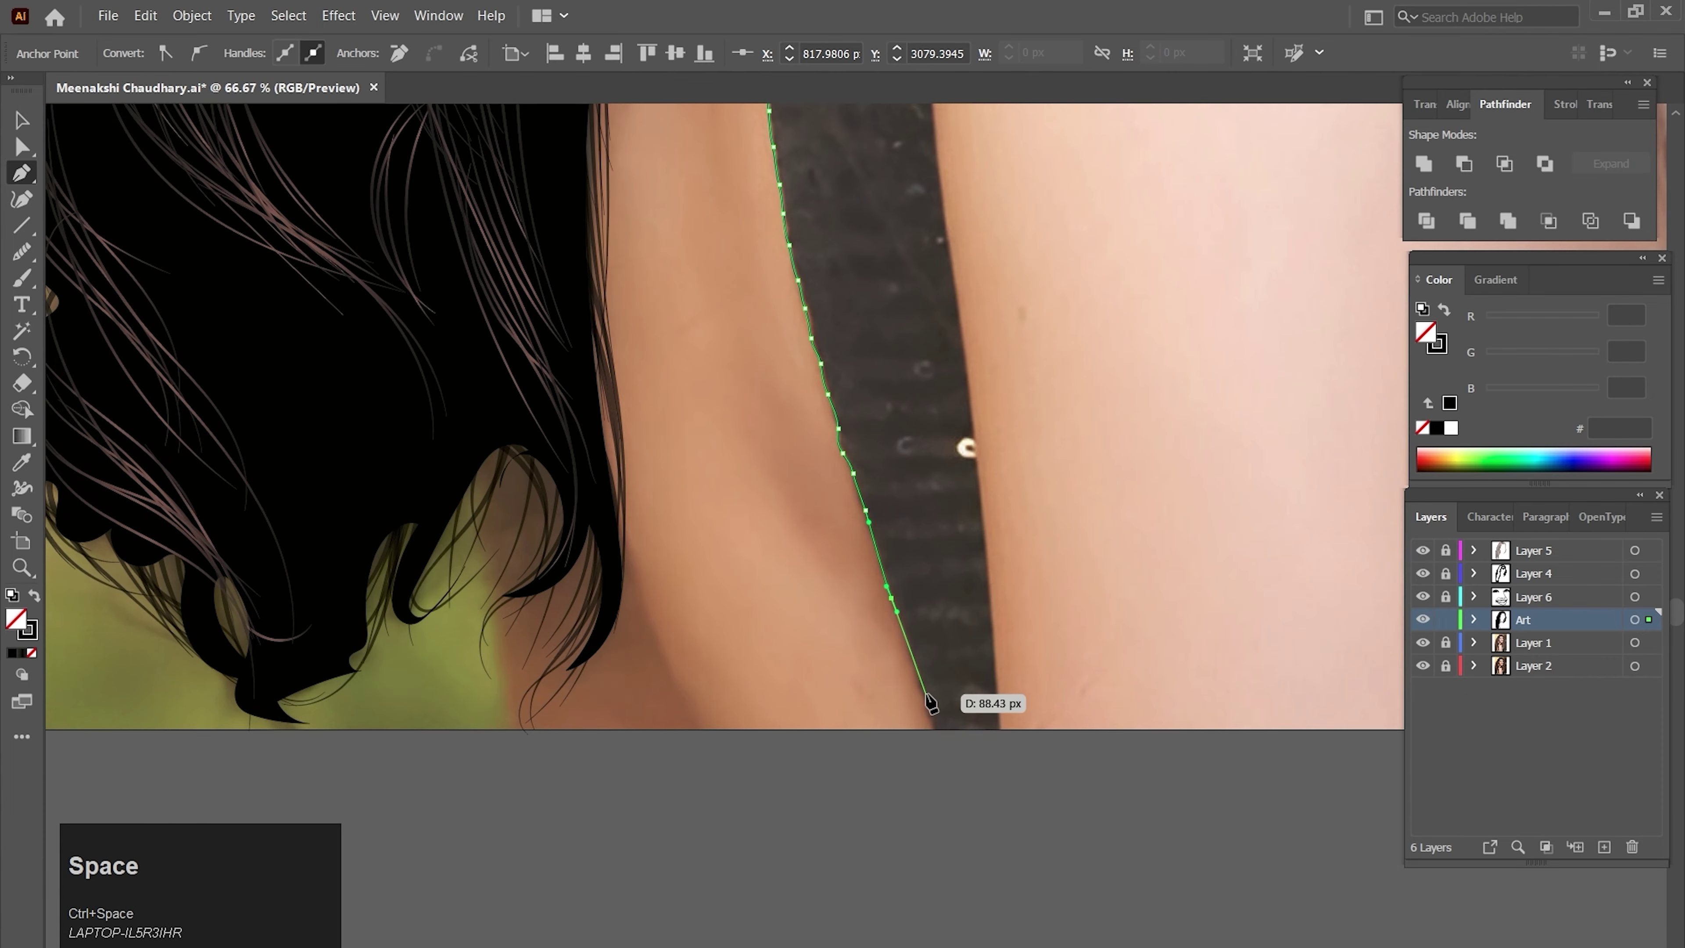
{"action": "left_click", "coordinate": [877, 583], "text": "ctrl"}
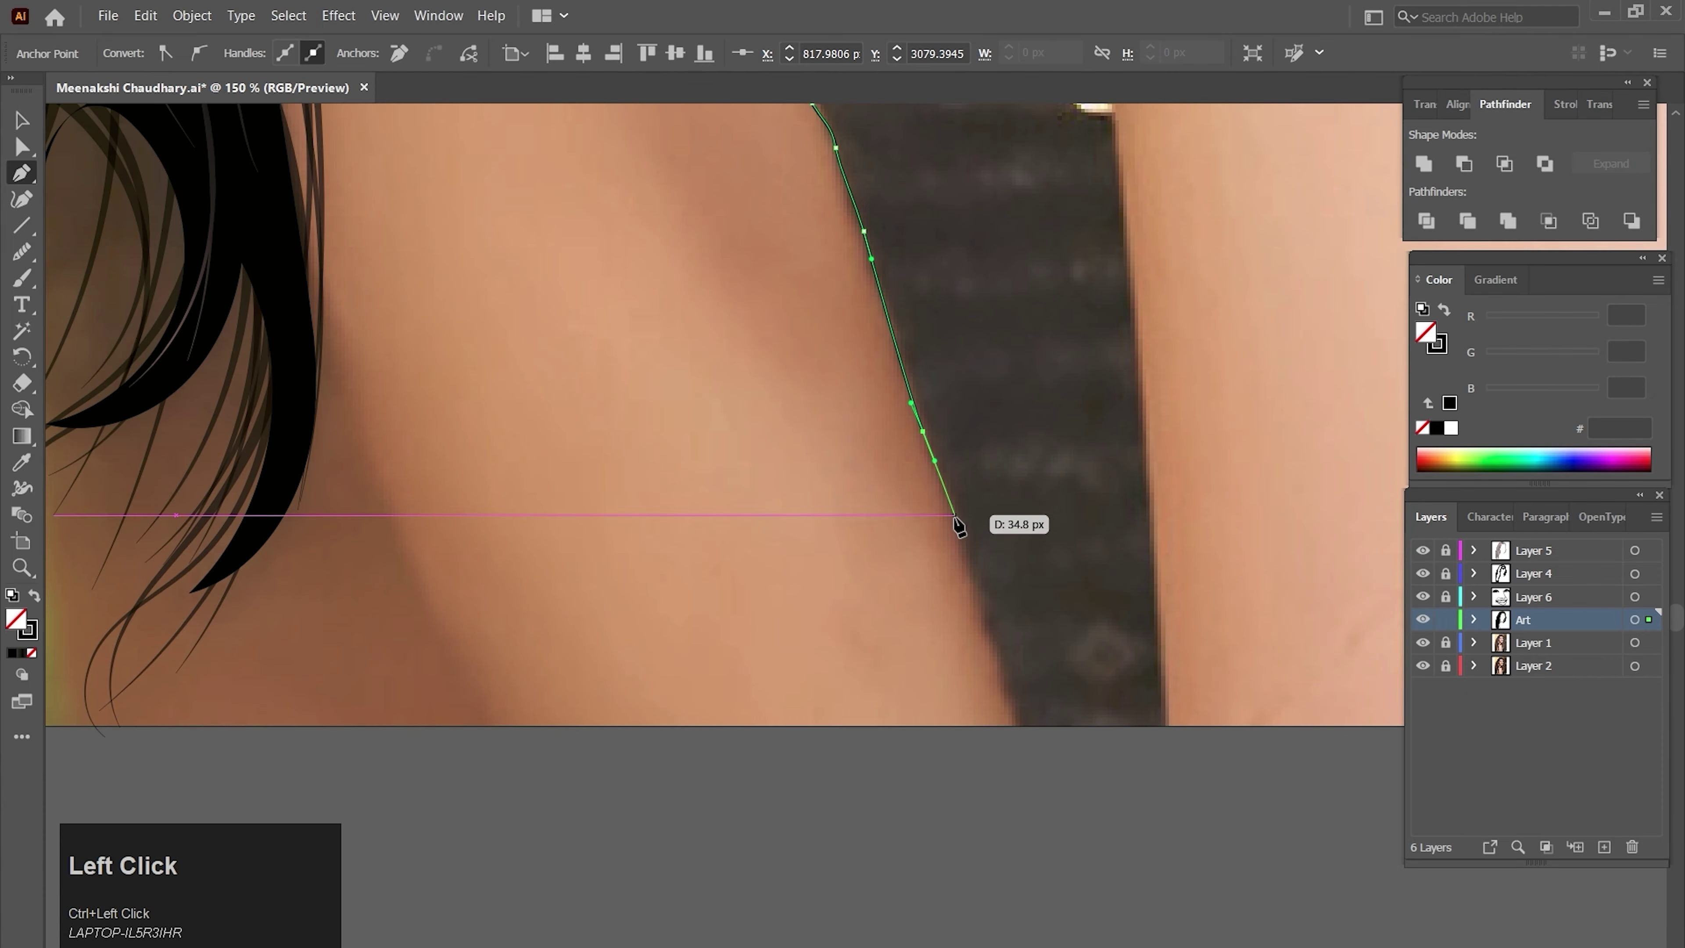
{"action": "left_click_drag", "start_coordinate": [990, 619], "coordinate": [948, 526]}
{"action": "left_click_drag", "start_coordinate": [963, 567], "coordinate": [953, 528]}
{"action": "left_click_drag", "start_coordinate": [963, 574], "coordinate": [952, 527]}
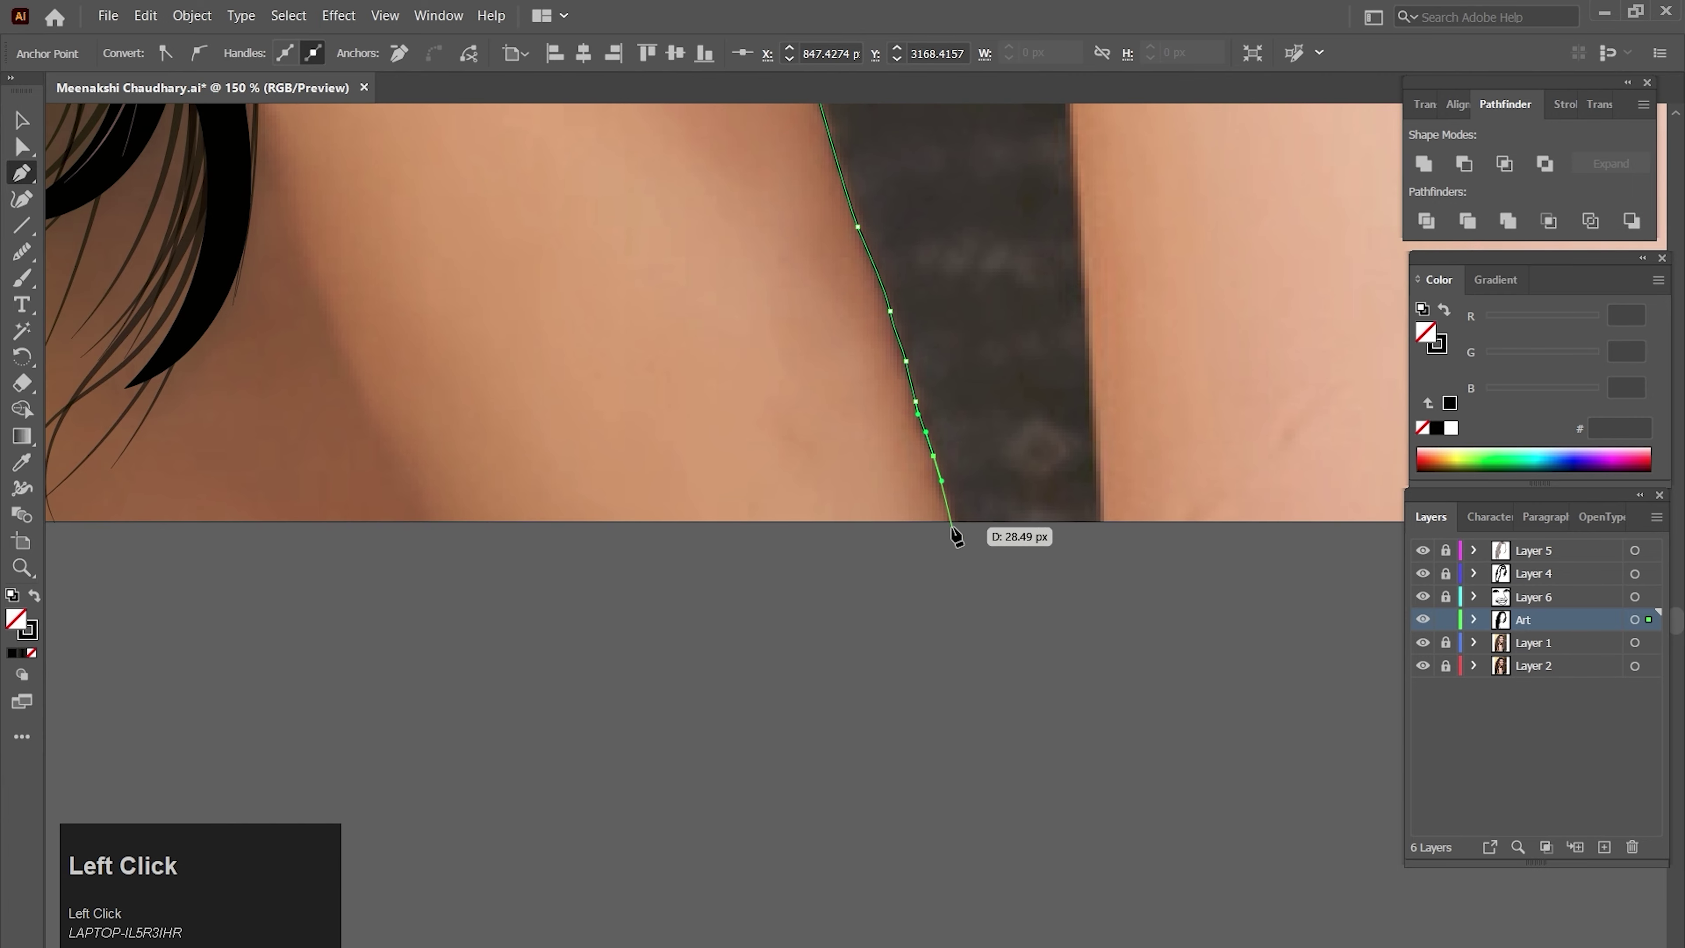
{"action": "left_click", "coordinate": [952, 523]}
- Run the path along the photo's bottom edge to below the hair ends, and turn it up into the black hair
{"action": "left_click_drag", "start_coordinate": [489, 561], "coordinate": [1079, 663]}
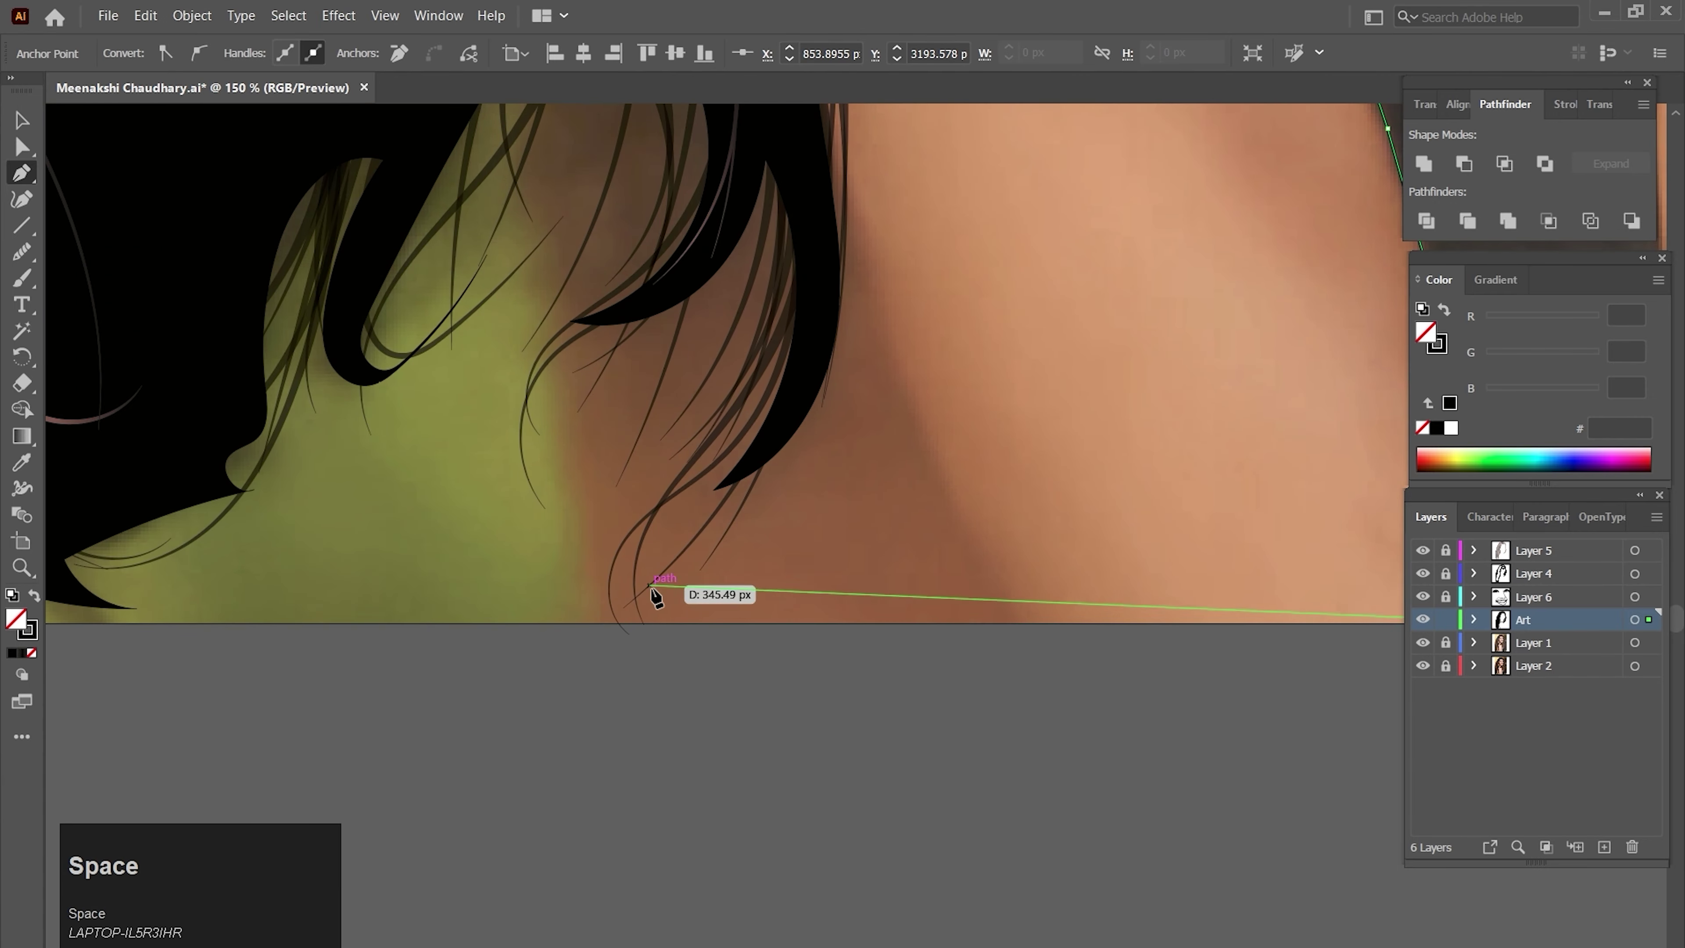
{"action": "left_click", "coordinate": [591, 625]}
{"action": "left_click_drag", "start_coordinate": [578, 551], "coordinate": [598, 728]}
{"action": "left_click_drag", "start_coordinate": [572, 585], "coordinate": [569, 555]}
{"action": "left_click_drag", "start_coordinate": [549, 468], "coordinate": [575, 709]}
{"action": "left_click_drag", "start_coordinate": [557, 518], "coordinate": [558, 502]}
- Carry the path up through the long hair and over to the crown of the head, staying inside the black hair
{"action": "scroll", "coordinate": [546, 557], "scroll_direction": "up", "scroll_amount": 10}
{"action": "key", "text": "ctrl+alt+space"}
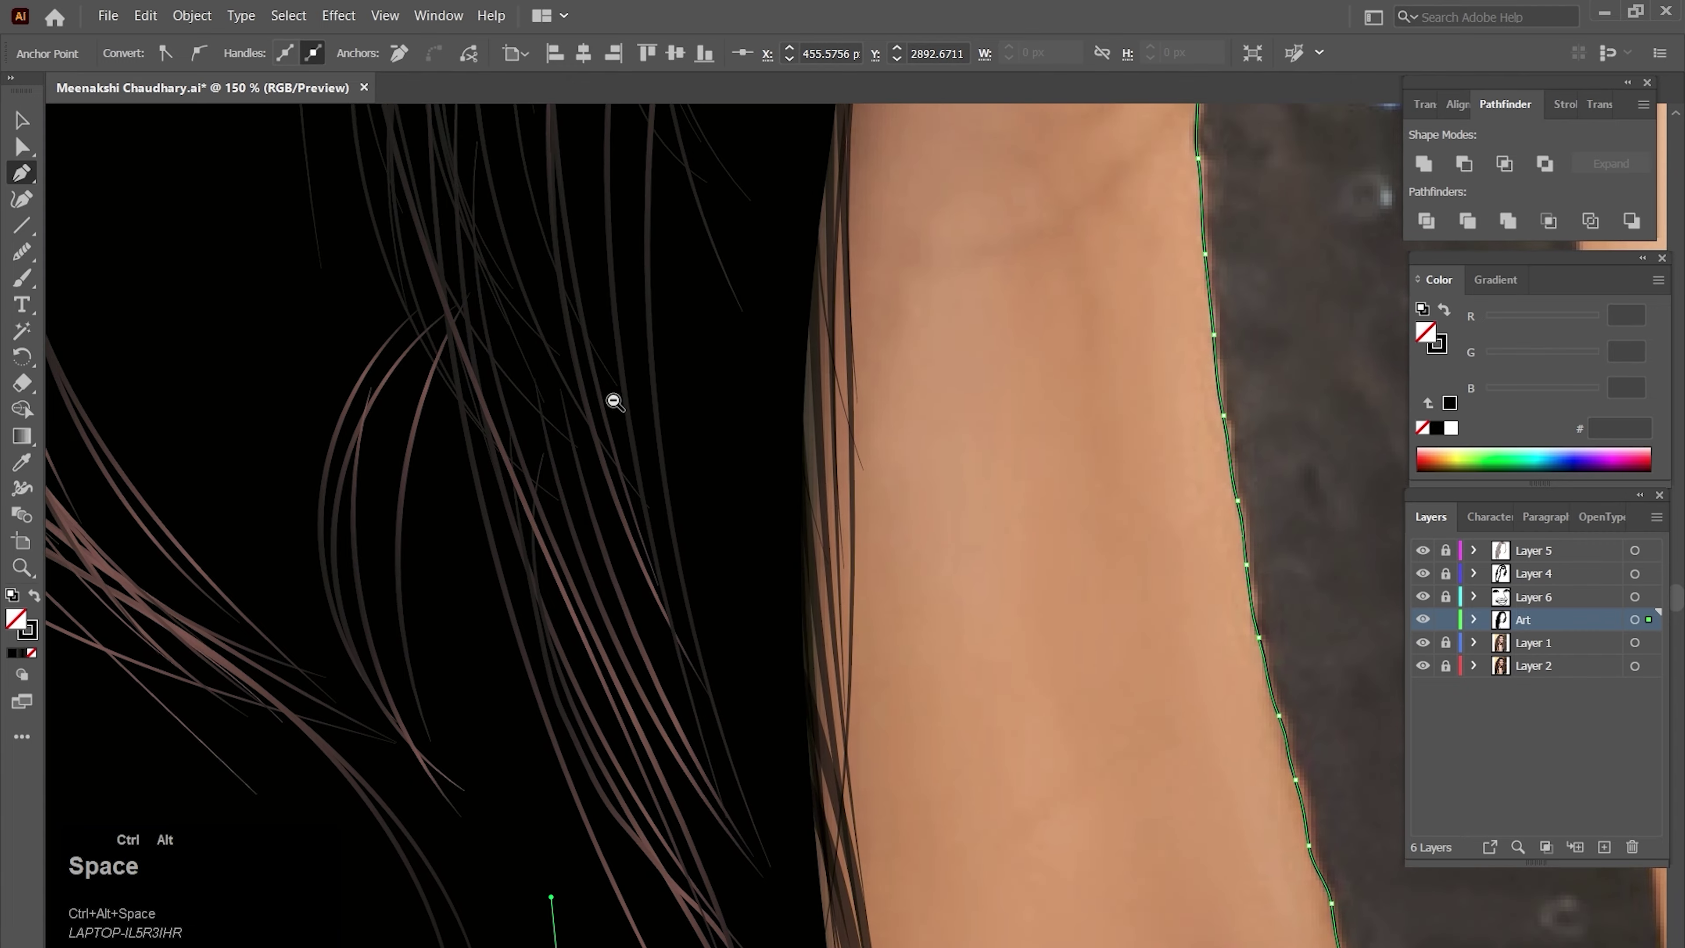
{"action": "left_click", "coordinate": [709, 424], "text": "ctrl+alt"}
{"action": "left_click", "coordinate": [729, 422], "text": "ctrl+alt"}
{"action": "left_click", "coordinate": [799, 417], "text": "ctrl+alt"}
{"action": "left_click", "coordinate": [837, 415], "text": "ctrl+alt"}
{"action": "left_click", "coordinate": [866, 421], "text": "ctrl+alt"}
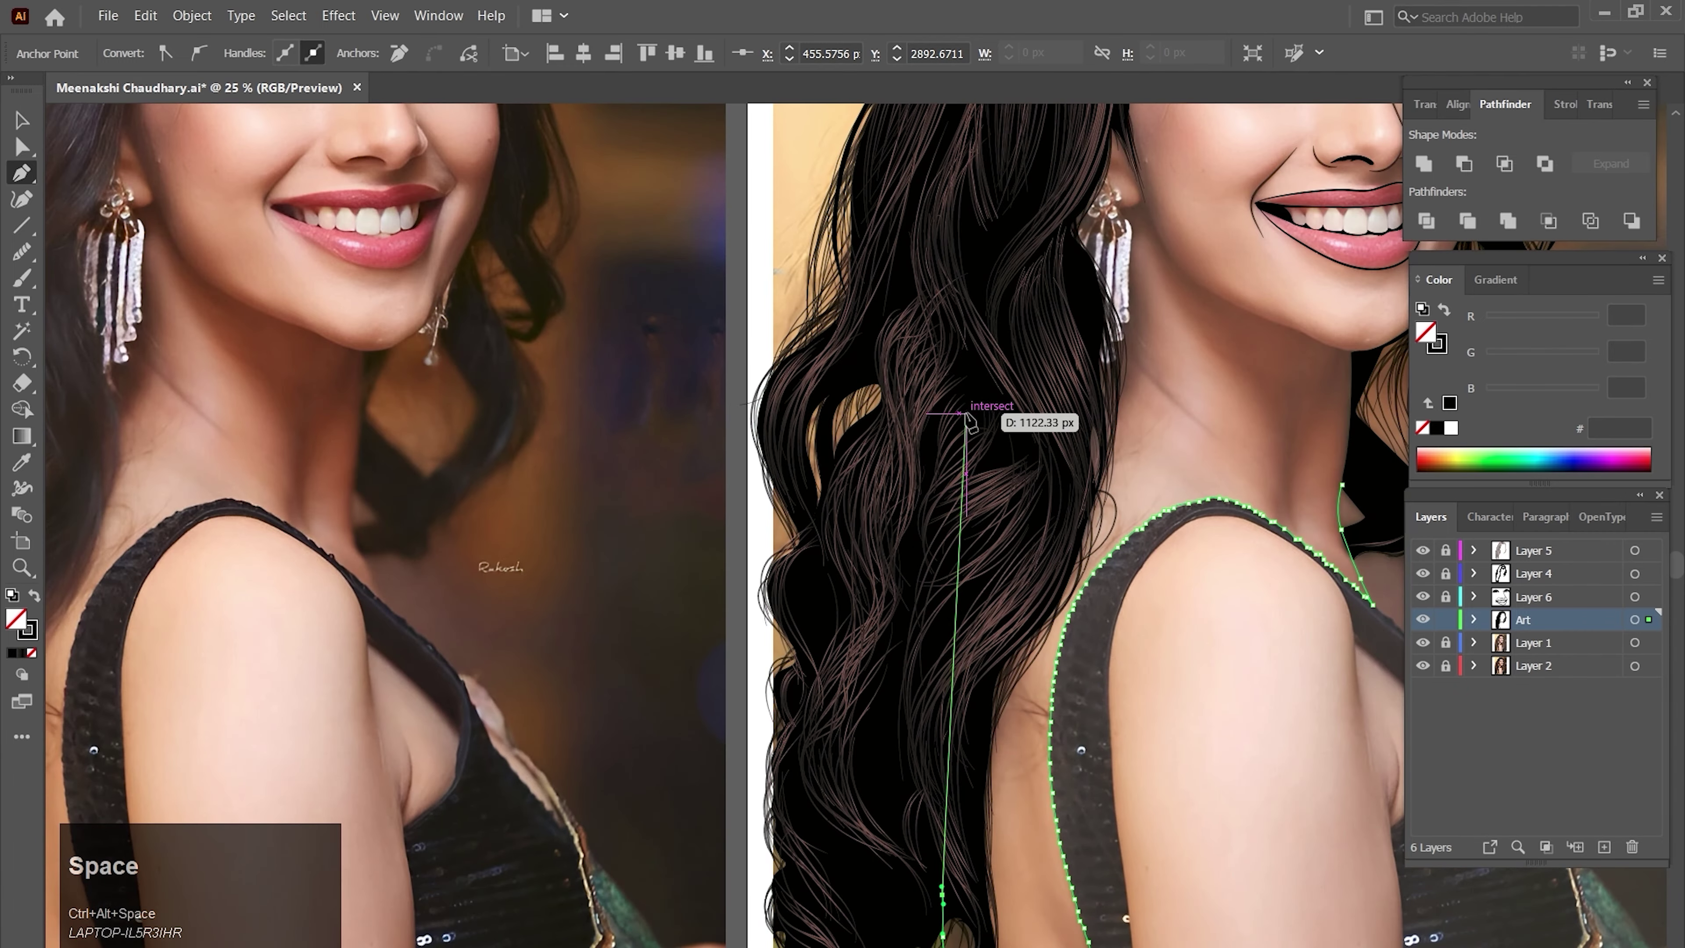
{"action": "left_click_drag", "start_coordinate": [973, 314], "coordinate": [808, 631]}
{"action": "left_click_drag", "start_coordinate": [831, 498], "coordinate": [835, 480]}
{"action": "left_click_drag", "start_coordinate": [869, 369], "coordinate": [778, 497]}
{"action": "left_click_drag", "start_coordinate": [841, 328], "coordinate": [851, 313]}
{"action": "left_click_drag", "start_coordinate": [984, 229], "coordinate": [1002, 228]}
{"action": "left_click_drag", "start_coordinate": [1064, 232], "coordinate": [1080, 236]}
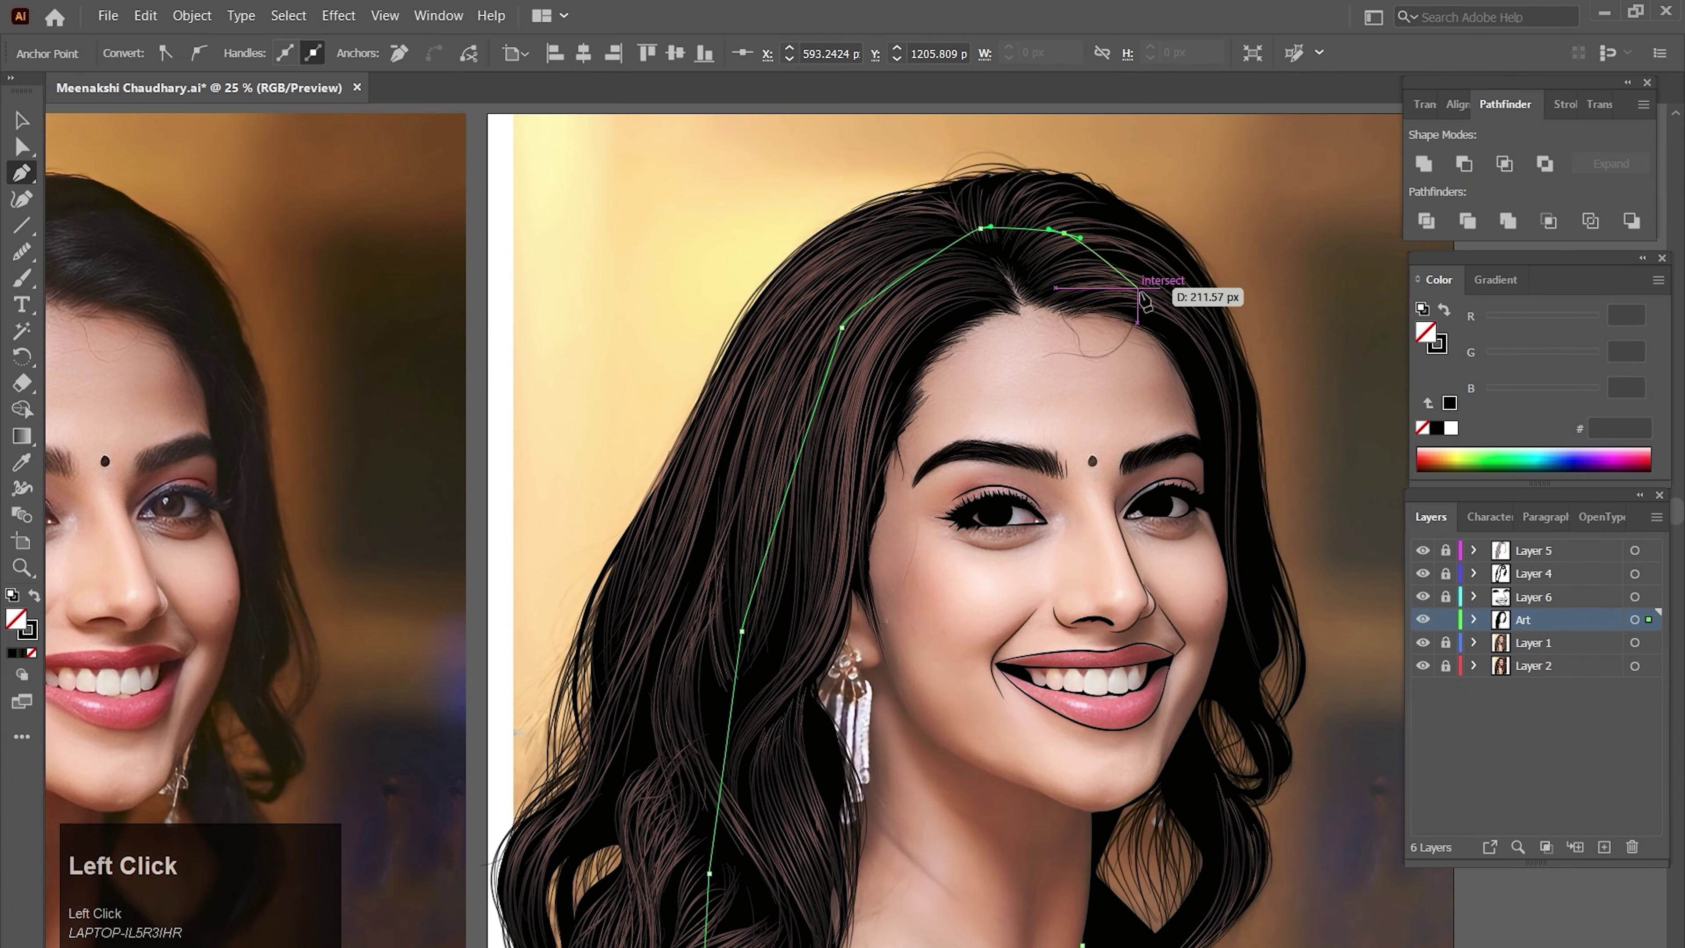
- Continue the path over the far side of the crown and down inside the hair beside the forehead and eye
{"action": "left_click_drag", "start_coordinate": [1148, 290], "coordinate": [1086, 234]}
{"action": "left_click_drag", "start_coordinate": [1120, 233], "coordinate": [1128, 244]}
{"action": "left_click_drag", "start_coordinate": [1171, 346], "coordinate": [1143, 281]}
{"action": "left_click_drag", "start_coordinate": [1151, 406], "coordinate": [1152, 452]}
{"action": "mouse_move", "coordinate": [1155, 506]}
{"action": "left_mouse_down"}
{"action": "mouse_move", "coordinate": [1155, 439]}
{"action": "mouse_move", "coordinate": [1127, 492]}
{"action": "left_mouse_up"}
- Extend the path just inside the hair beside the cheek and along the jawline toward the chin
{"action": "key", "text": "ctrl+space"}
{"action": "left_click", "coordinate": [1069, 578], "text": "ctrl"}
{"action": "left_click", "coordinate": [1069, 578], "text": "ctrl"}
{"action": "left_click", "coordinate": [722, 425], "text": "ctrl"}
{"action": "left_click", "coordinate": [726, 465], "text": "ctrl"}
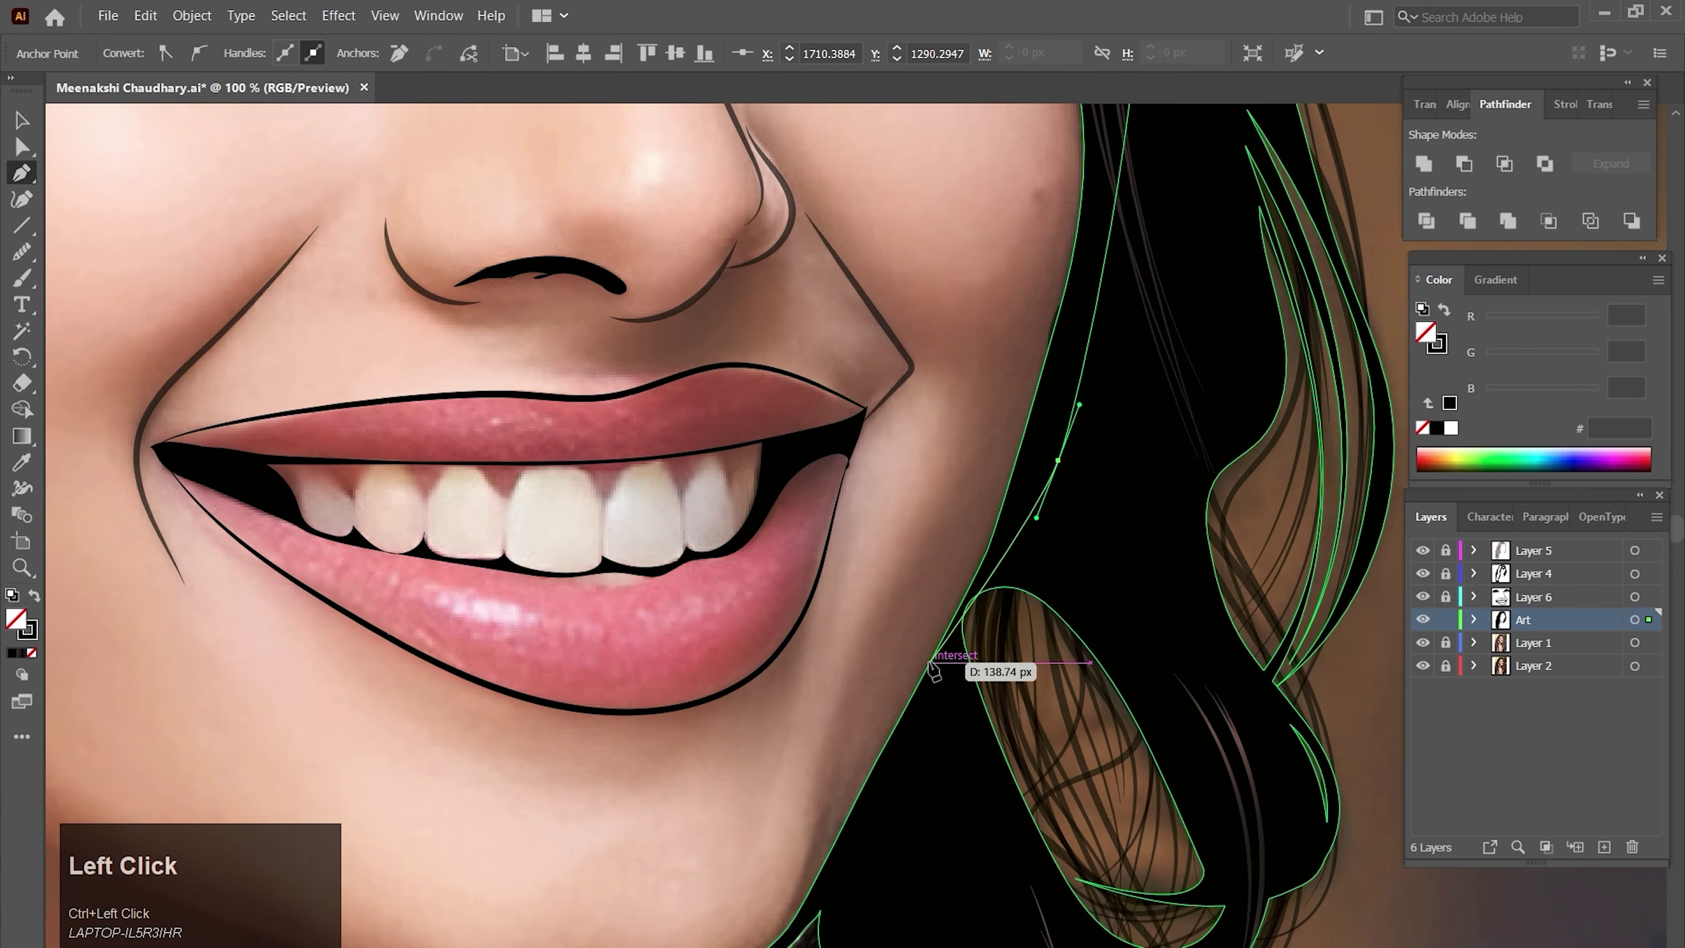
{"action": "left_click_drag", "start_coordinate": [933, 665], "coordinate": [934, 671]}
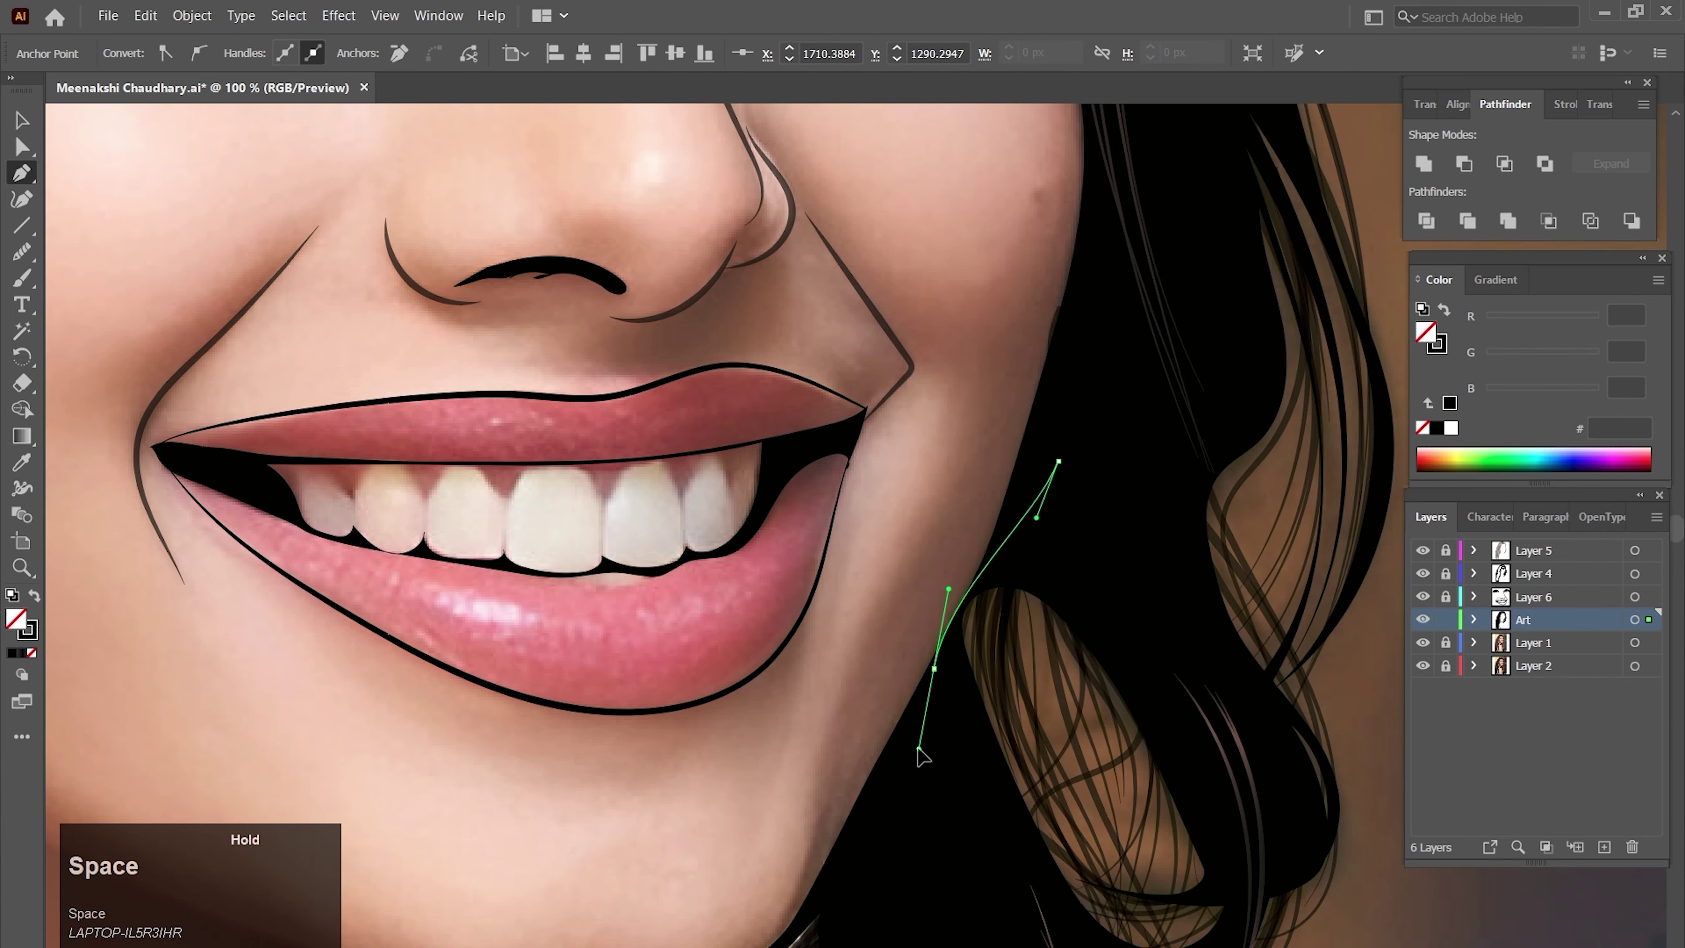
{"action": "left_click_drag", "start_coordinate": [885, 834], "coordinate": [916, 558]}
{"action": "mouse_move", "coordinate": [906, 583]}
{"action": "left_mouse_down"}
{"action": "mouse_move", "coordinate": [920, 569]}
{"action": "mouse_move", "coordinate": [847, 636]}
{"action": "mouse_move", "coordinate": [934, 570]}
{"action": "left_mouse_up"}
{"action": "left_click", "coordinate": [851, 604]}
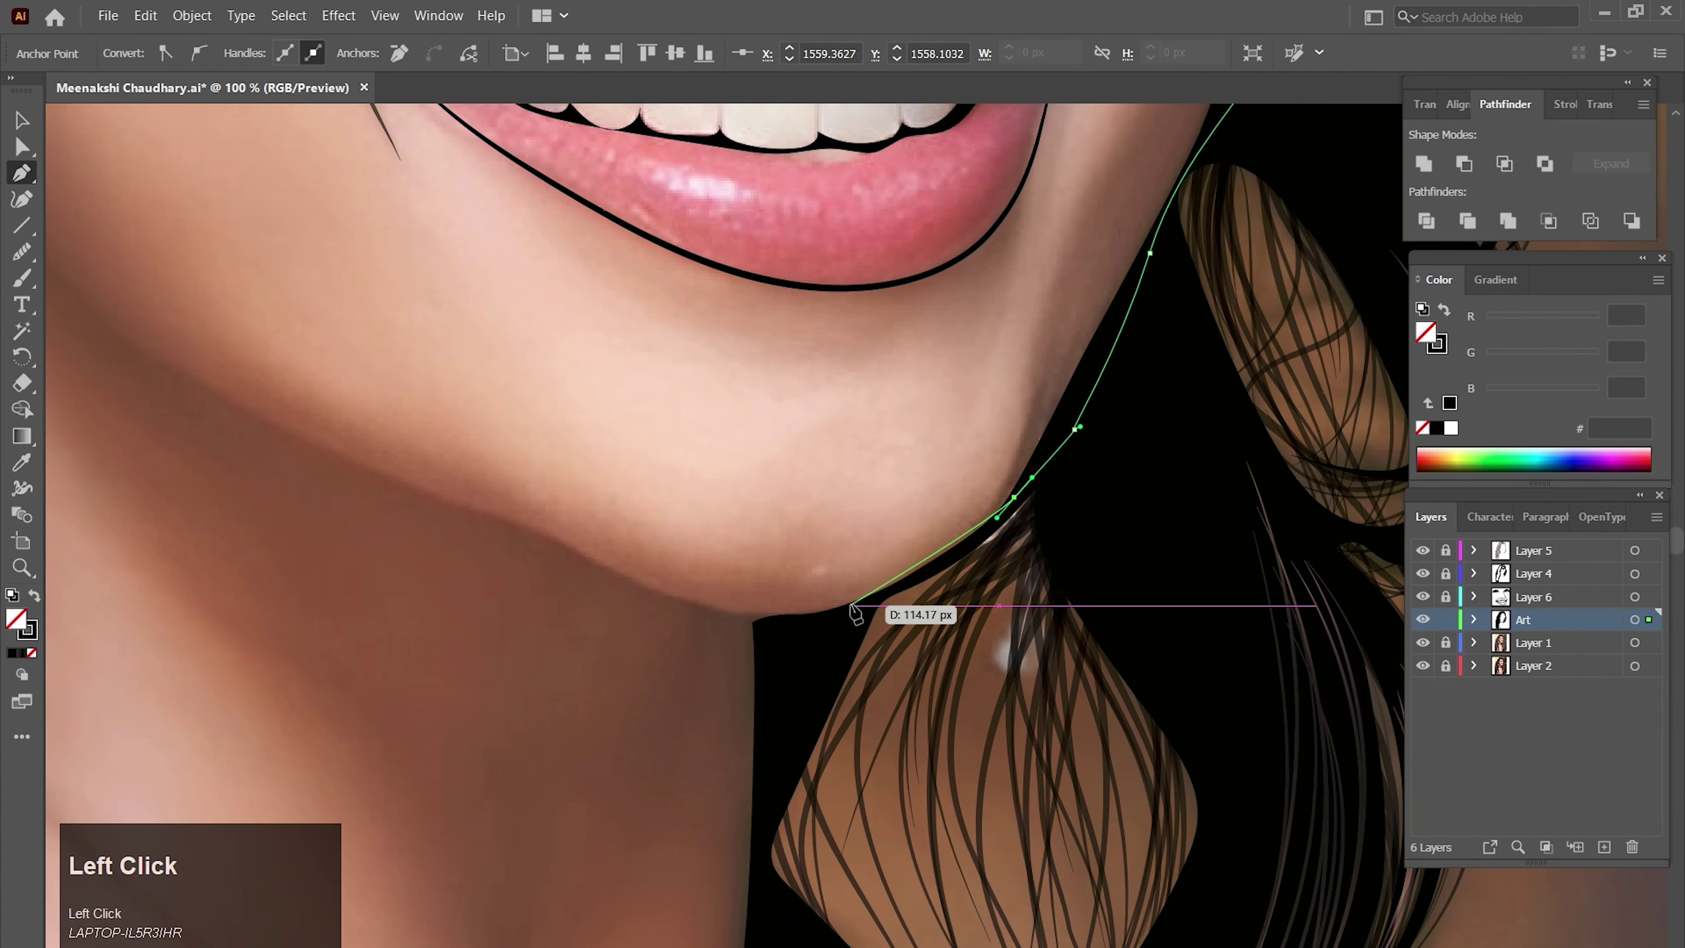
- Turn the path under the chin, follow the hair edge down the neck, and close it at its starting anchor
{"action": "left_click", "coordinate": [766, 636]}
{"action": "left_click_drag", "start_coordinate": [761, 642], "coordinate": [772, 690]}
{"action": "left_click_drag", "start_coordinate": [775, 822], "coordinate": [783, 563]}
{"action": "left_click_drag", "start_coordinate": [767, 730], "coordinate": [767, 742]}
{"action": "left_click", "coordinate": [724, 890]}
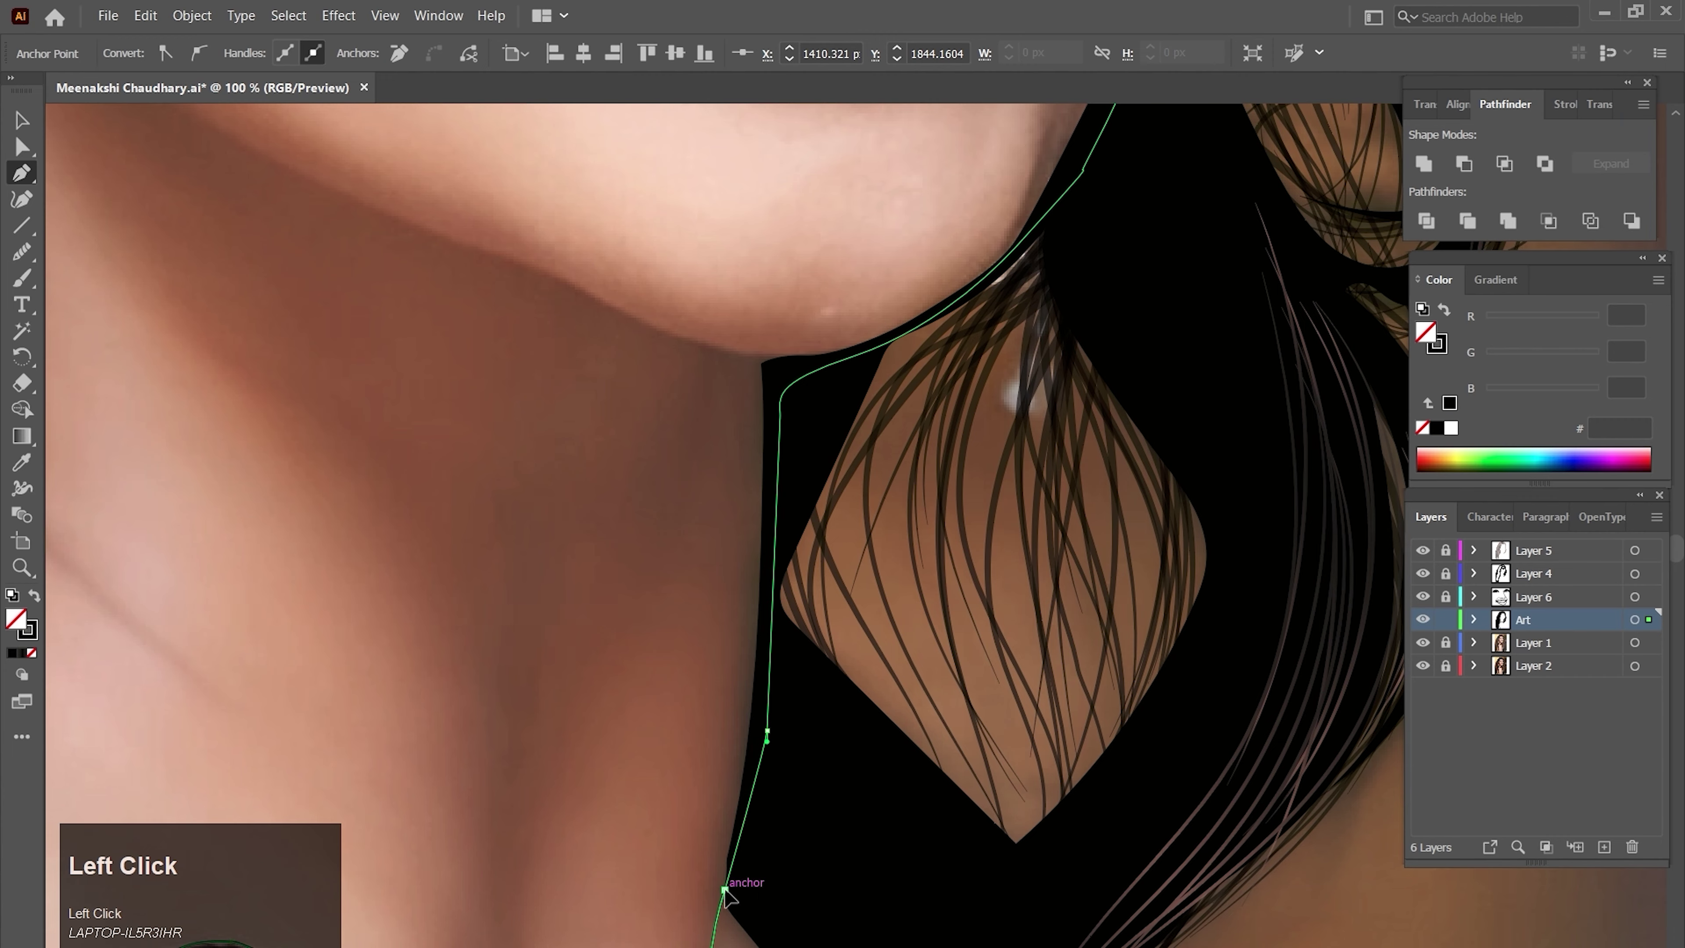
- Deselect the closed path and hide Layer 1, the photo beneath the artwork
{"action": "left_click", "coordinate": [697, 699], "text": "ctrl+alt"}
{"action": "left_click", "coordinate": [696, 700], "text": "ctrl+alt"}
{"action": "left_click", "coordinate": [707, 698], "text": "ctrl+alt"}
{"action": "left_click", "coordinate": [737, 697], "text": "ctrl+alt"}
{"action": "left_click", "coordinate": [743, 696], "text": "ctrl+alt"}
{"action": "left_click_drag", "start_coordinate": [1079, 523], "coordinate": [880, 719]}
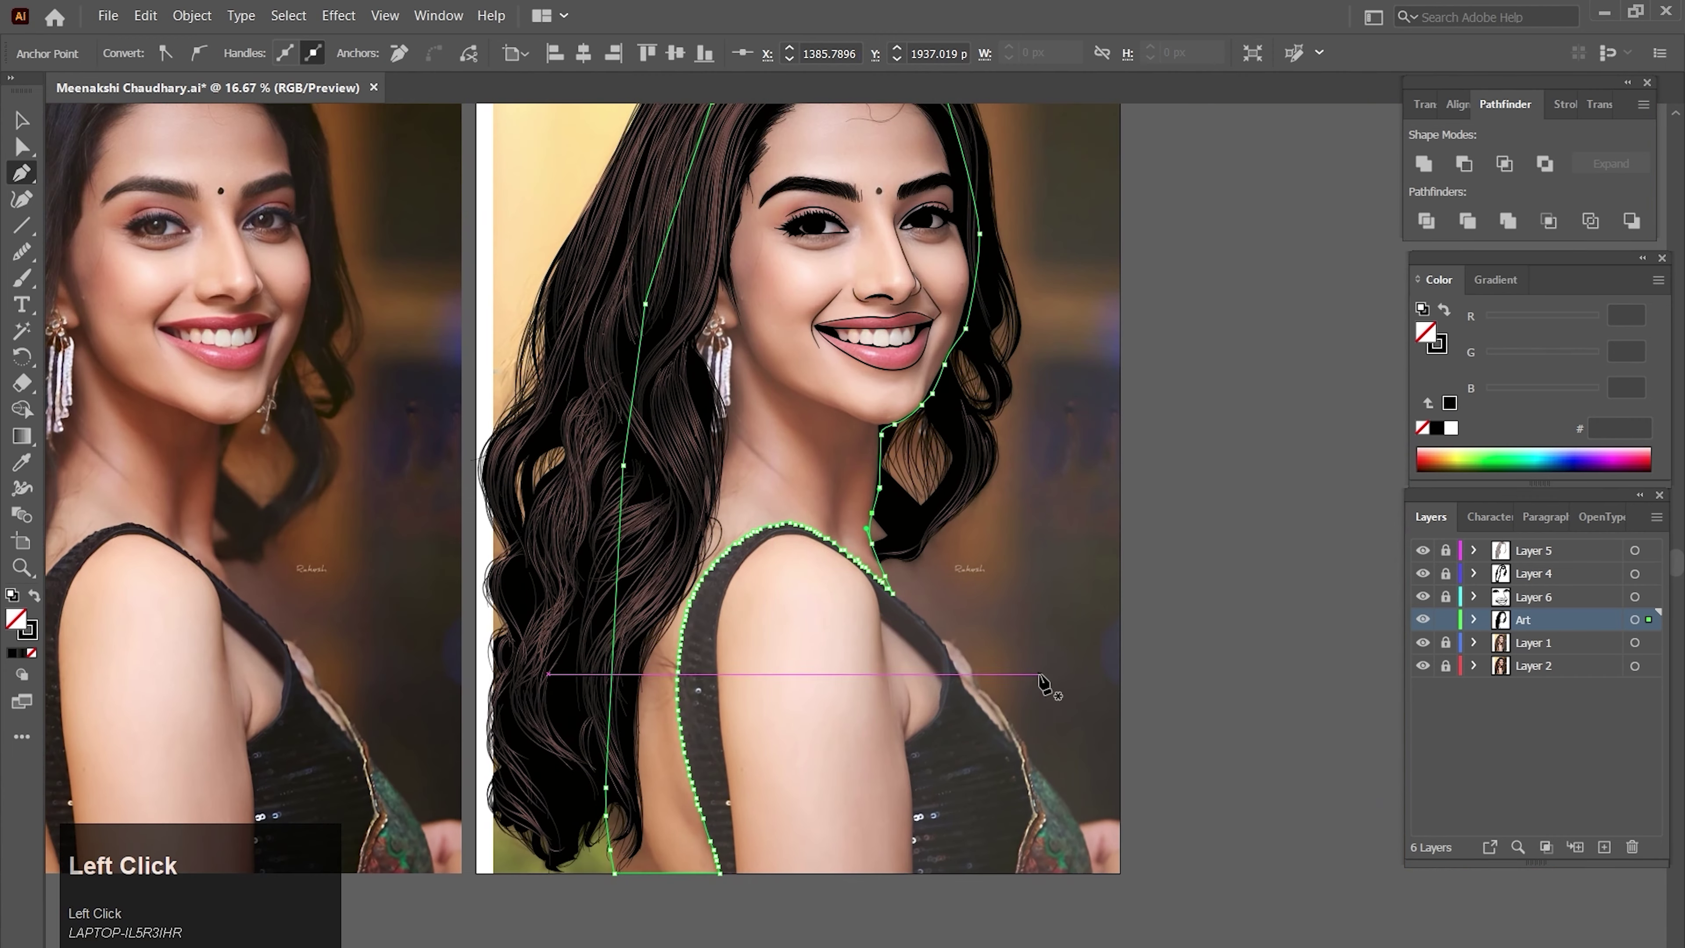
{"action": "key", "text": "v"}
{"action": "left_click", "coordinate": [1062, 623]}
{"action": "left_click", "coordinate": [1423, 643]}
{"action": "left_click_drag", "start_coordinate": [914, 661], "coordinate": [950, 730]}
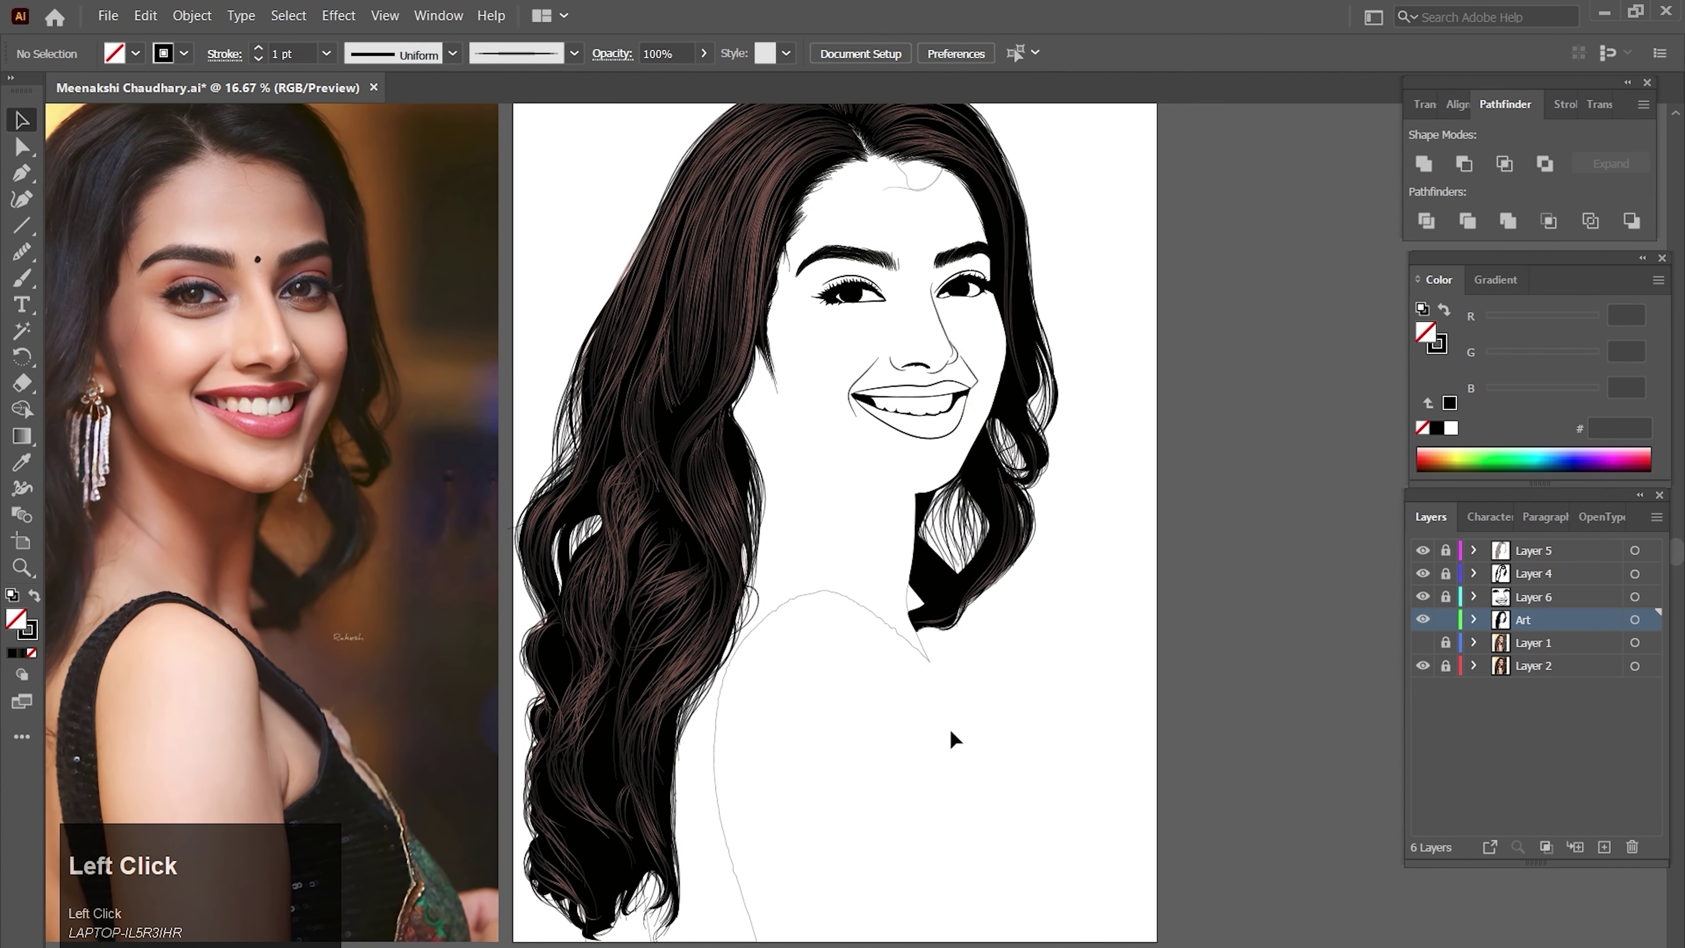
- Set the closed neck and back outline's stroke weight to 4 pt and save the document
{"action": "left_click_drag", "start_coordinate": [869, 688], "coordinate": [807, 510]}
{"action": "left_click", "coordinate": [327, 54]}
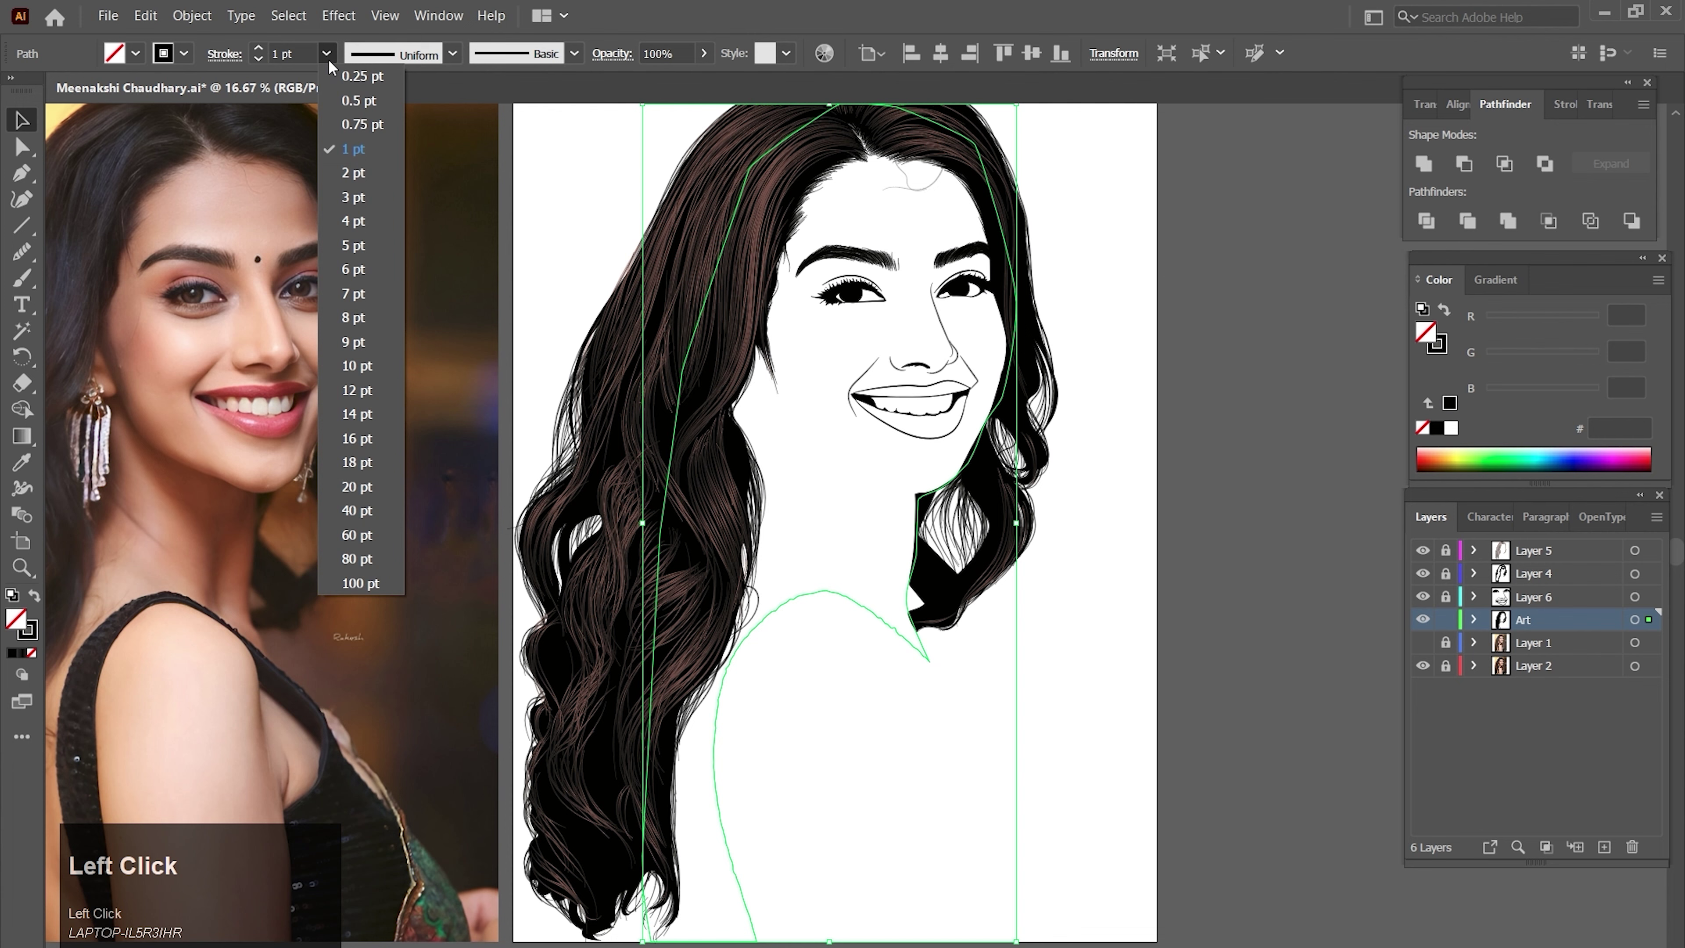
{"action": "left_click", "coordinate": [354, 220]}
{"action": "left_click", "coordinate": [988, 710], "text": "ctrl"}
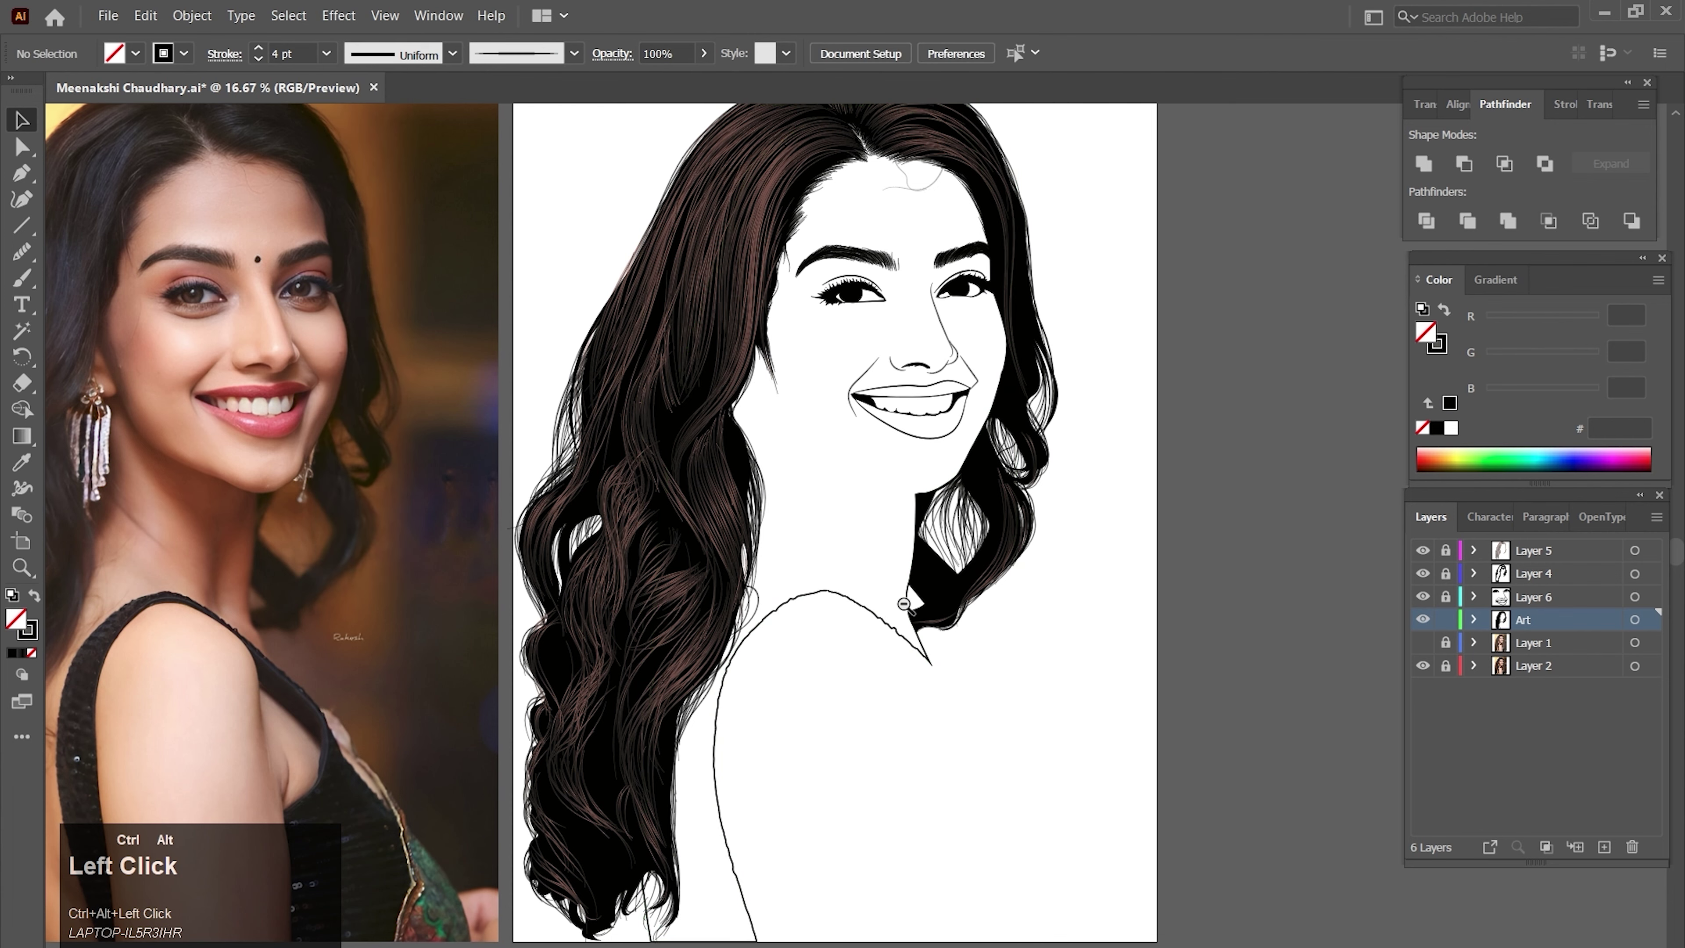
{"action": "left_click", "coordinate": [905, 605], "text": "ctrl+alt"}
{"action": "left_click_drag", "start_coordinate": [944, 654], "coordinate": [1027, 713]}
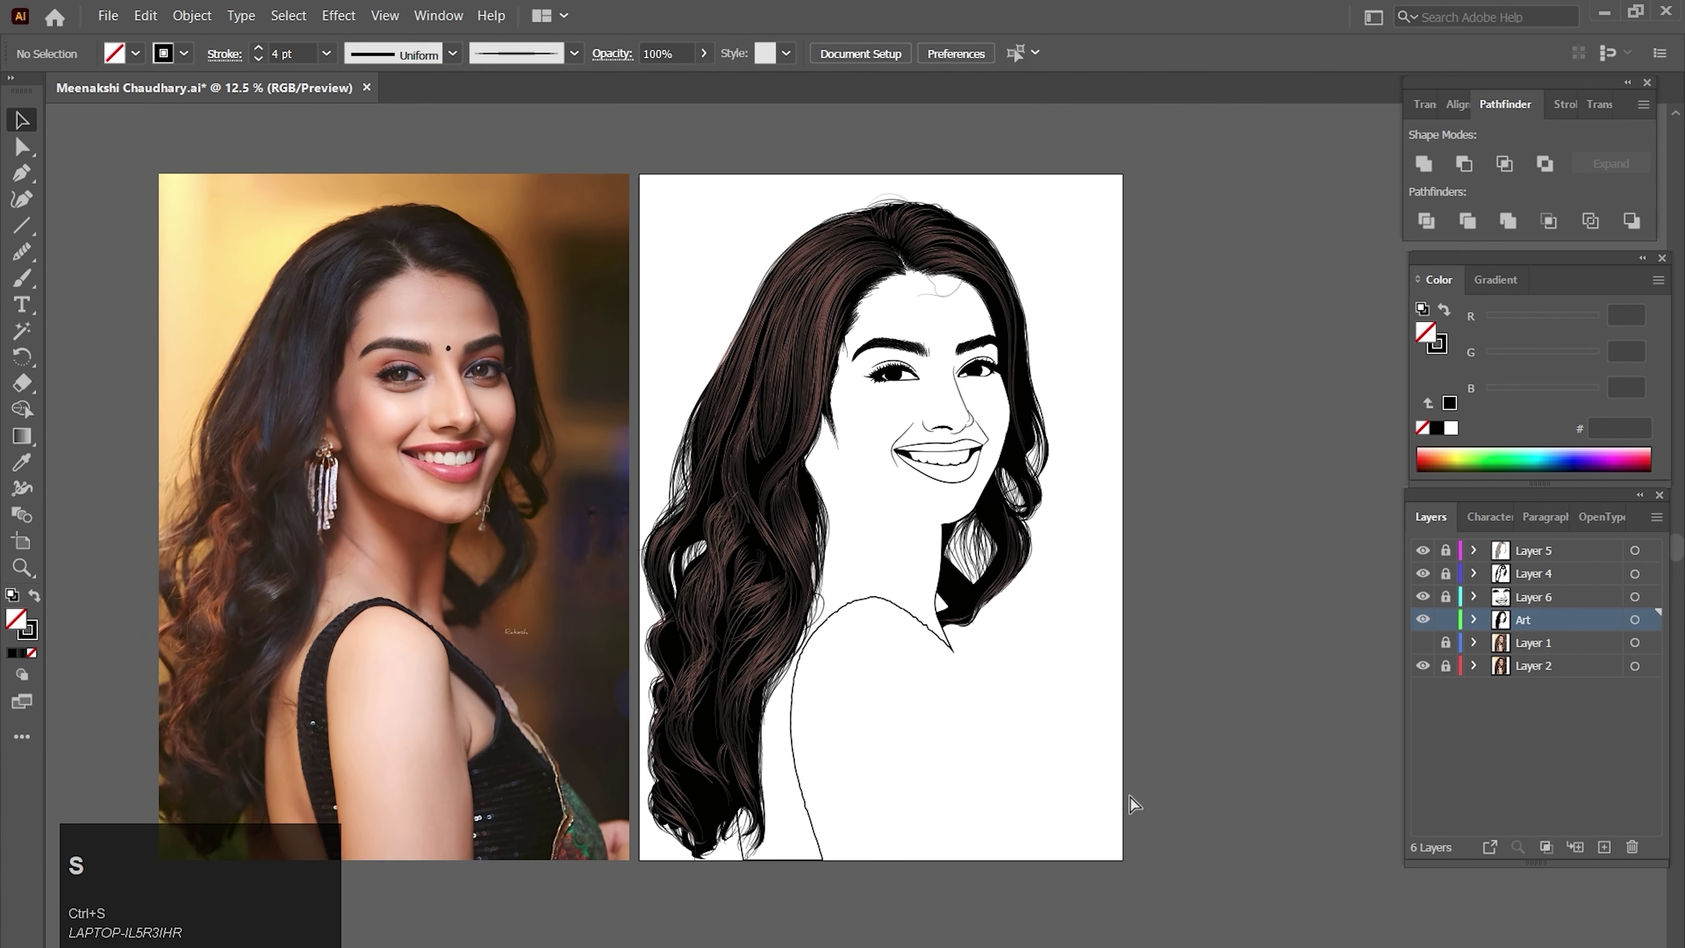
- Show Layer 1 again and start a new pen path where the strap's inner edge meets the photo's bottom edge
{"action": "left_click", "coordinate": [888, 585], "text": "ctrl"}
{"action": "left_click", "coordinate": [888, 587], "text": "ctrl"}
{"action": "left_click_drag", "start_coordinate": [920, 677], "coordinate": [963, 727]}
{"action": "left_click", "coordinate": [1422, 642]}
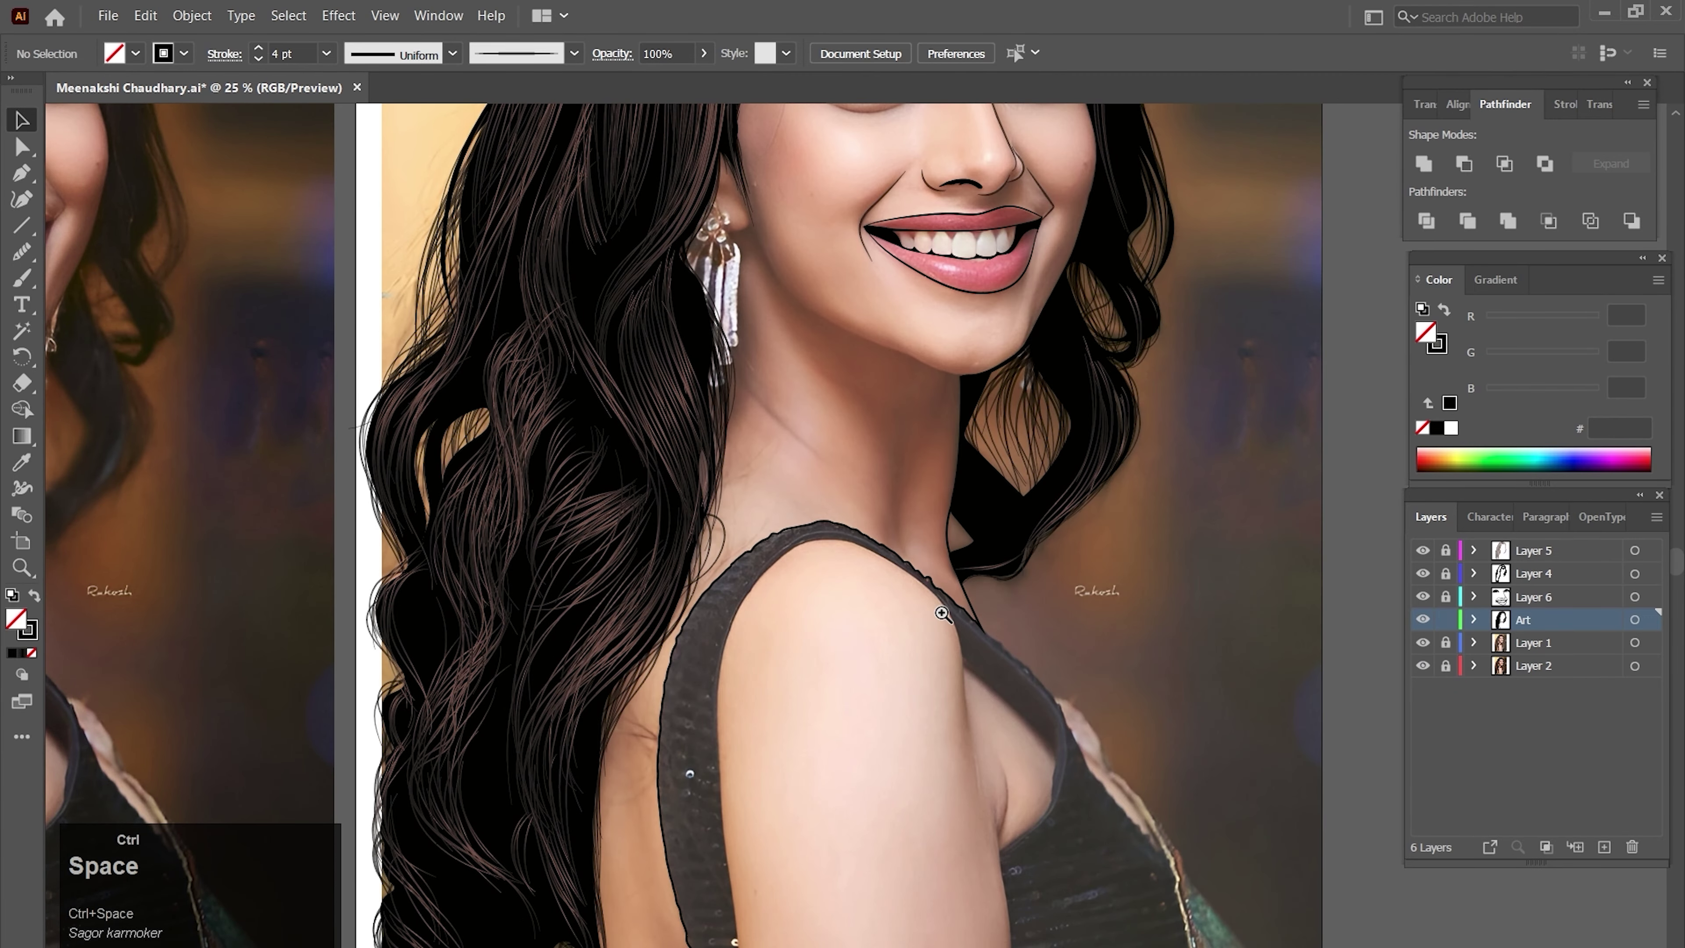
{"action": "left_click", "coordinate": [871, 685], "text": "ctrl"}
{"action": "left_click", "coordinate": [903, 614], "text": "ctrl"}
{"action": "left_click", "coordinate": [842, 594], "text": "ctrl"}
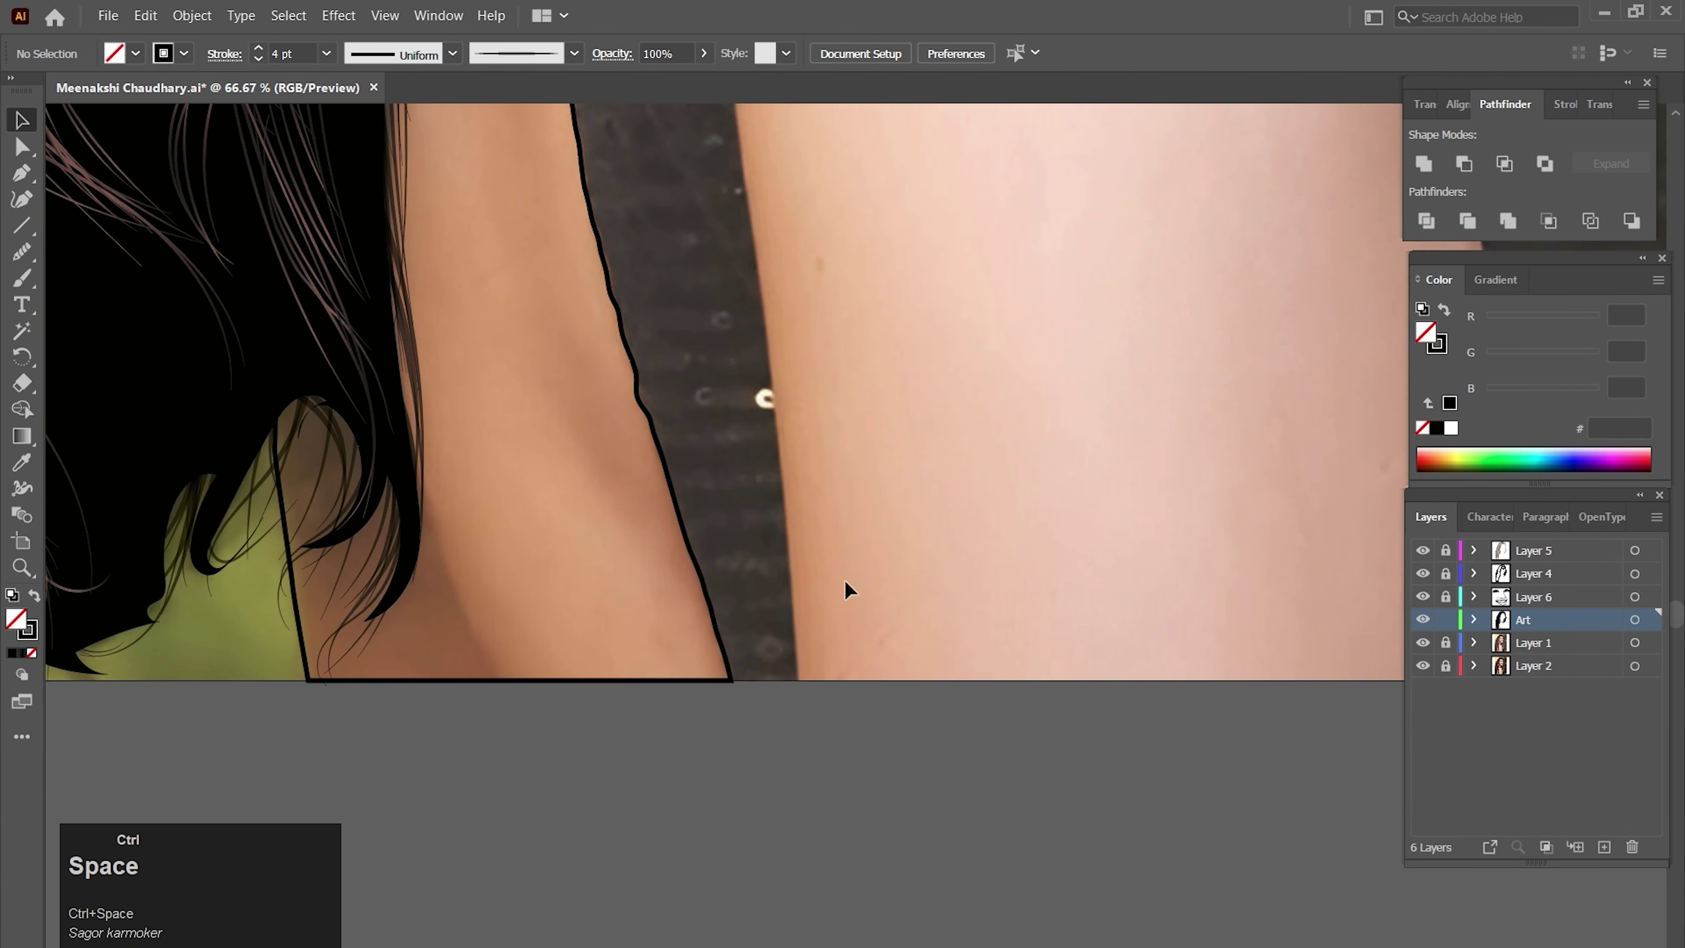
{"action": "left_click", "coordinate": [850, 617], "text": "ctrl"}
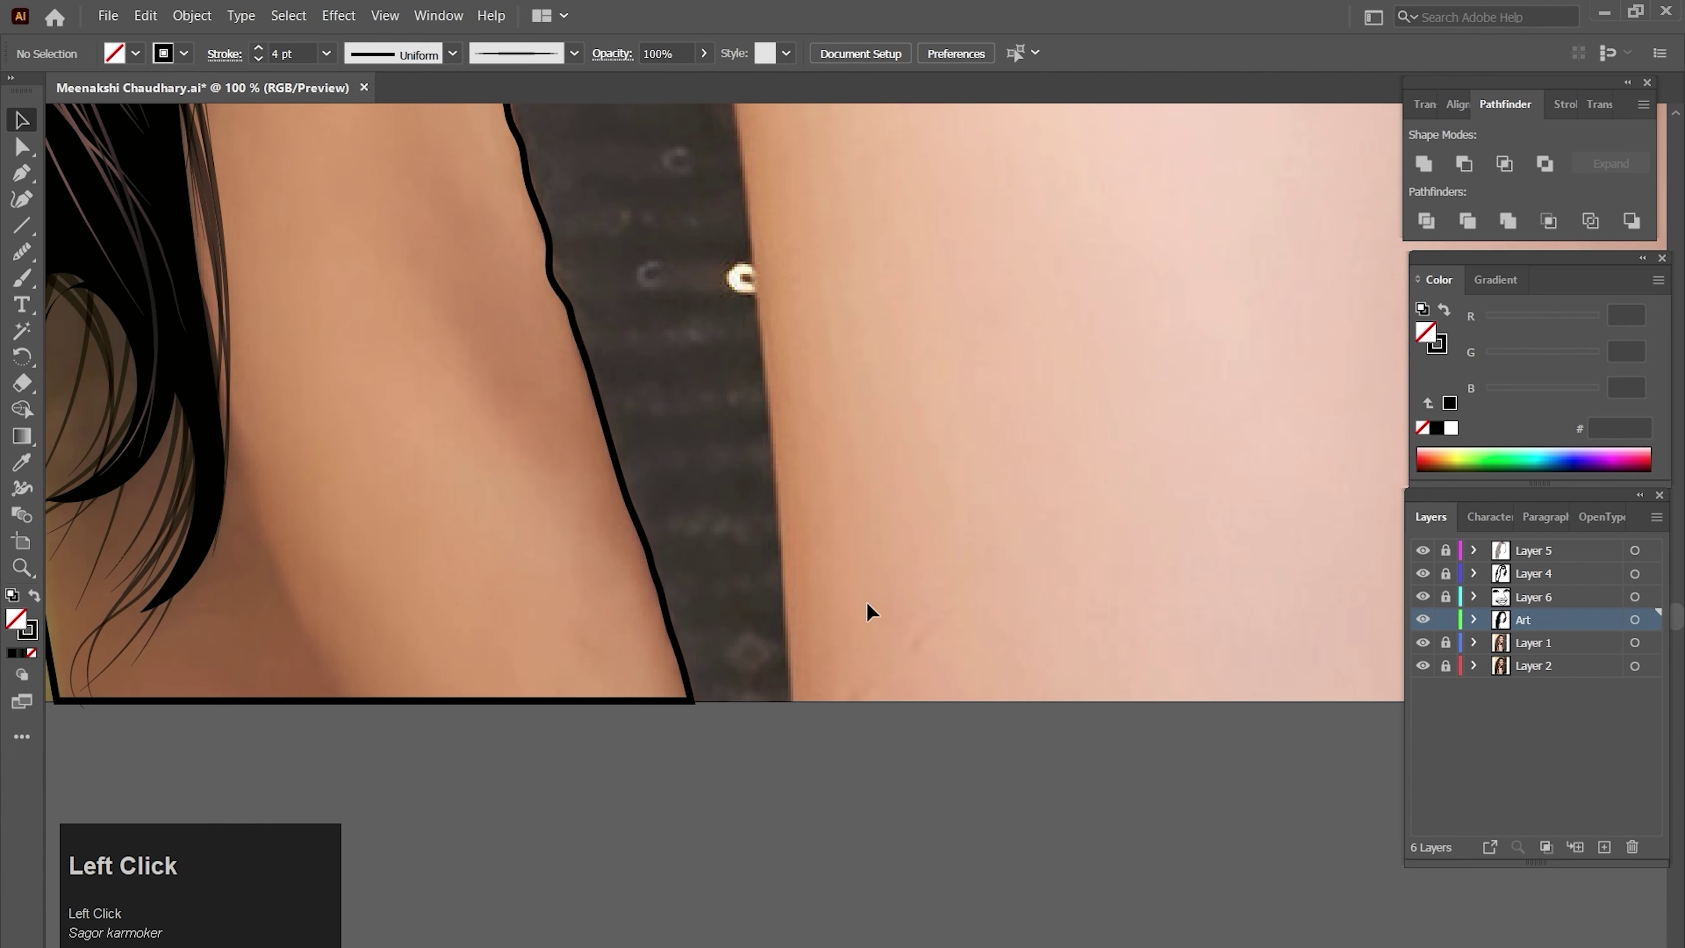
{"action": "key", "text": "p"}
{"action": "left_click", "coordinate": [791, 700]}
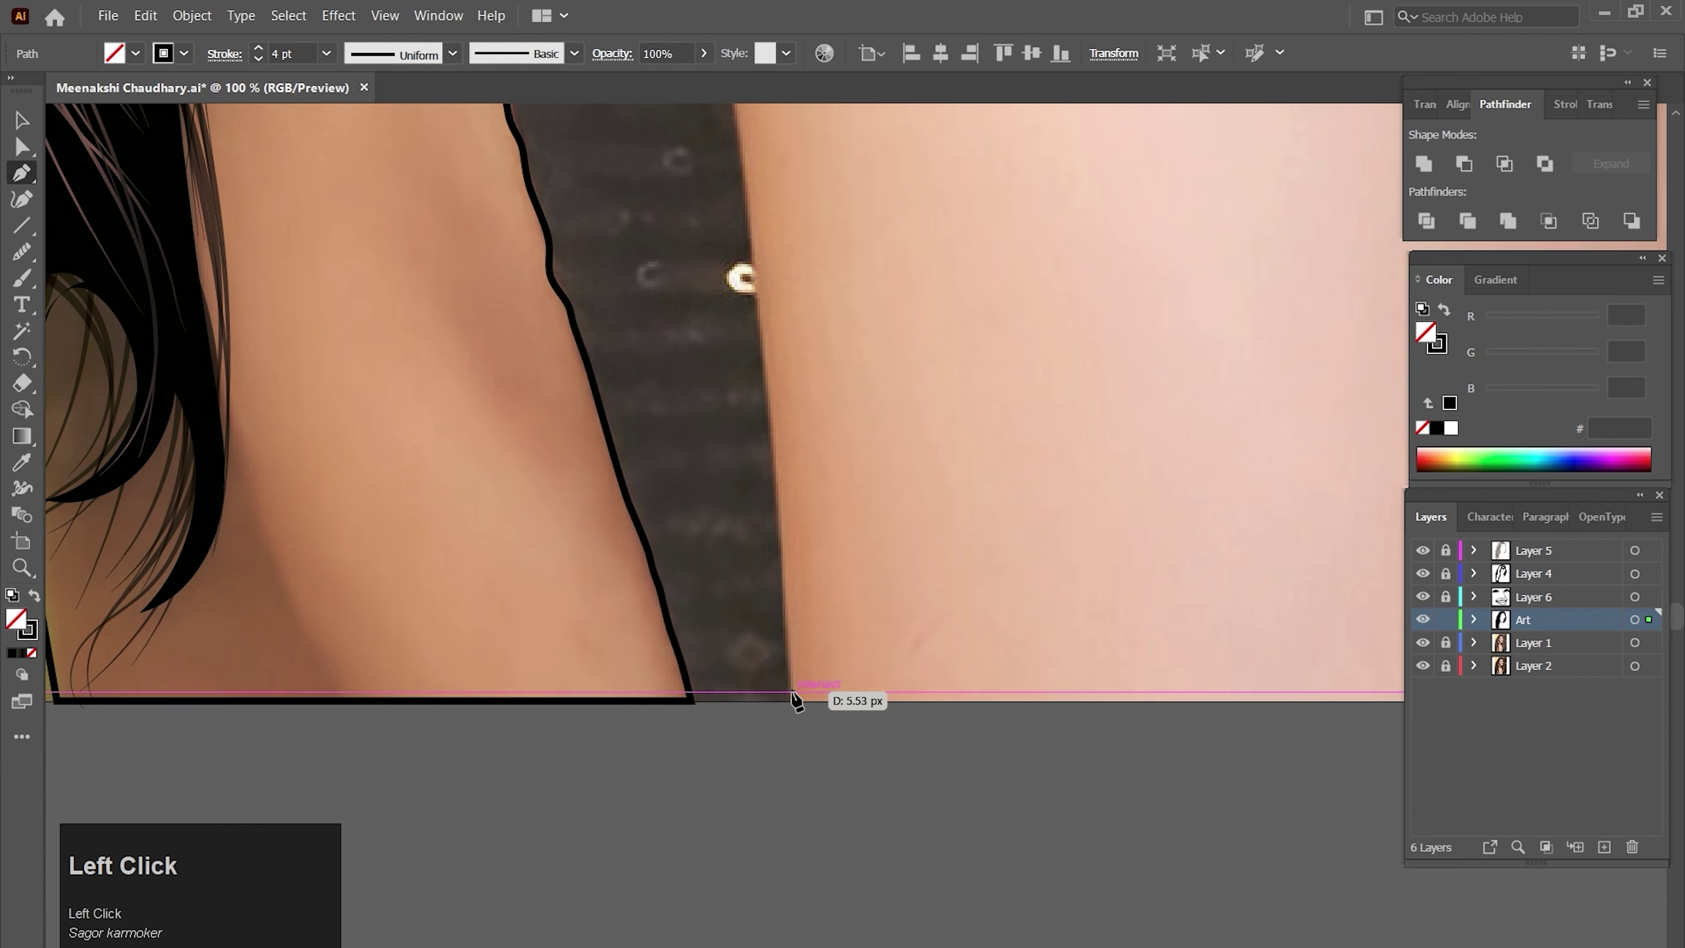
- Trace the strap's inner edge up along the back of the arm, past the bright sequin on the edge
{"action": "scroll", "coordinate": [796, 707], "scroll_direction": "up", "scroll_amount": 3}
{"action": "left_click_drag", "start_coordinate": [800, 723], "coordinate": [804, 670]}
{"action": "scroll", "coordinate": [800, 707], "scroll_direction": "up", "scroll_amount": 2}
{"action": "scroll", "coordinate": [805, 667], "scroll_direction": "up", "scroll_amount": 2}
{"action": "left_click", "coordinate": [803, 607]}
{"action": "scroll", "coordinate": [803, 608], "scroll_direction": "up", "scroll_amount": 3}
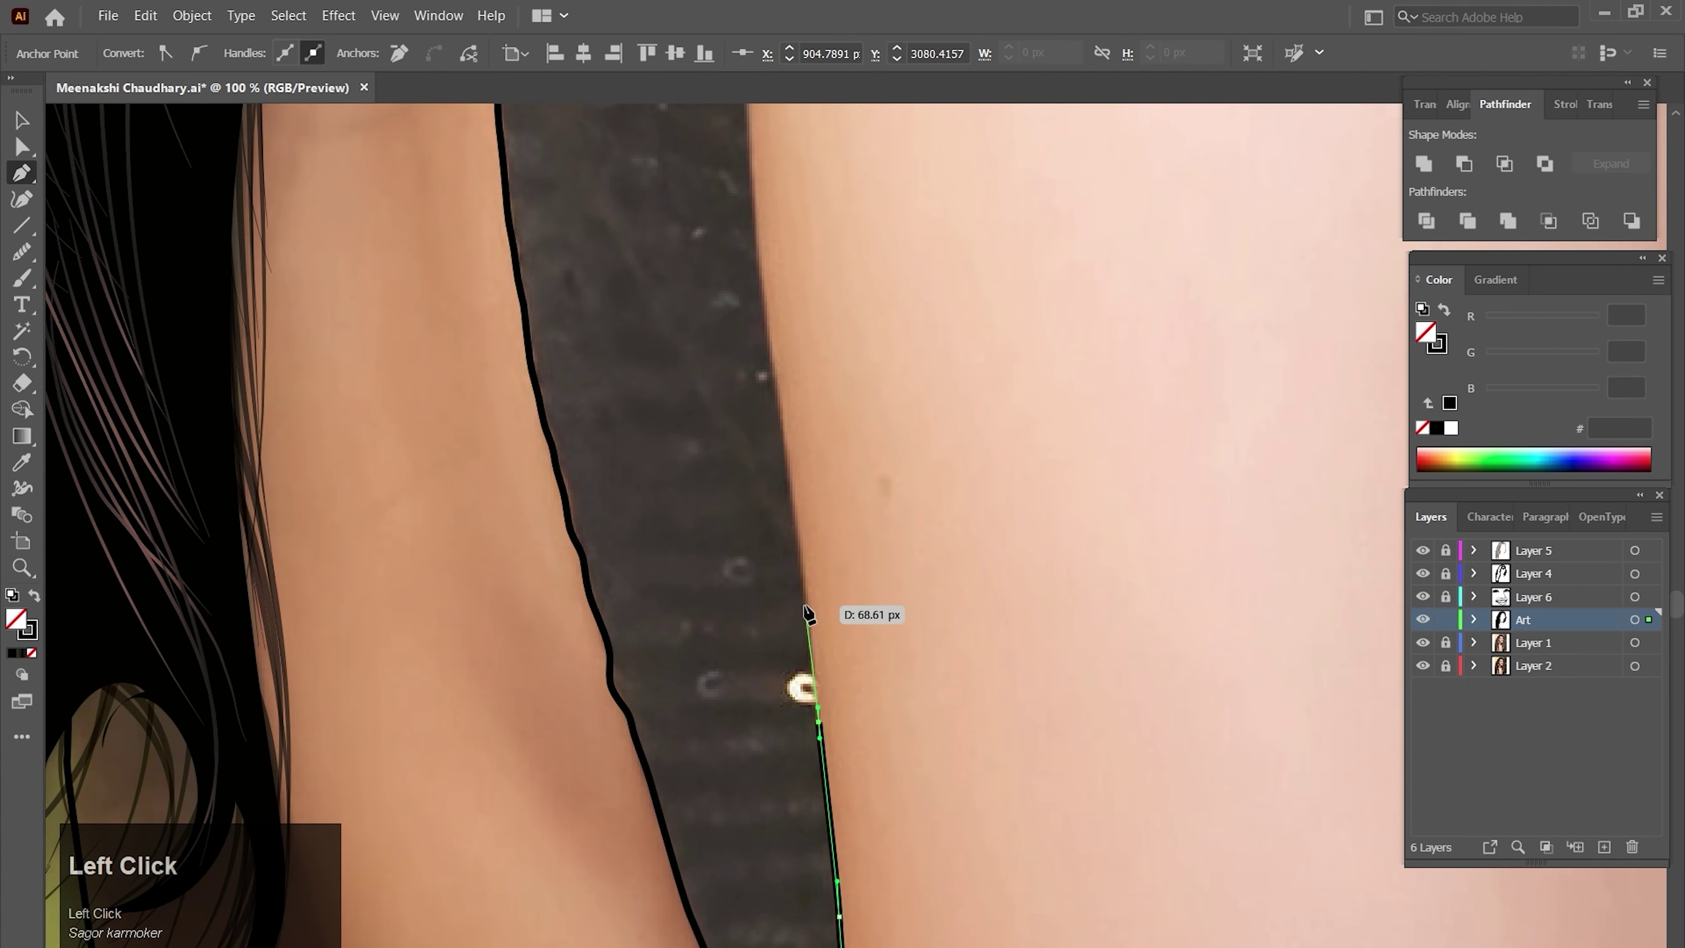
{"action": "left_click_drag", "start_coordinate": [800, 573], "coordinate": [799, 556]}
{"action": "left_click_drag", "start_coordinate": [793, 528], "coordinate": [811, 698]}
{"action": "left_click_drag", "start_coordinate": [803, 609], "coordinate": [785, 664]}
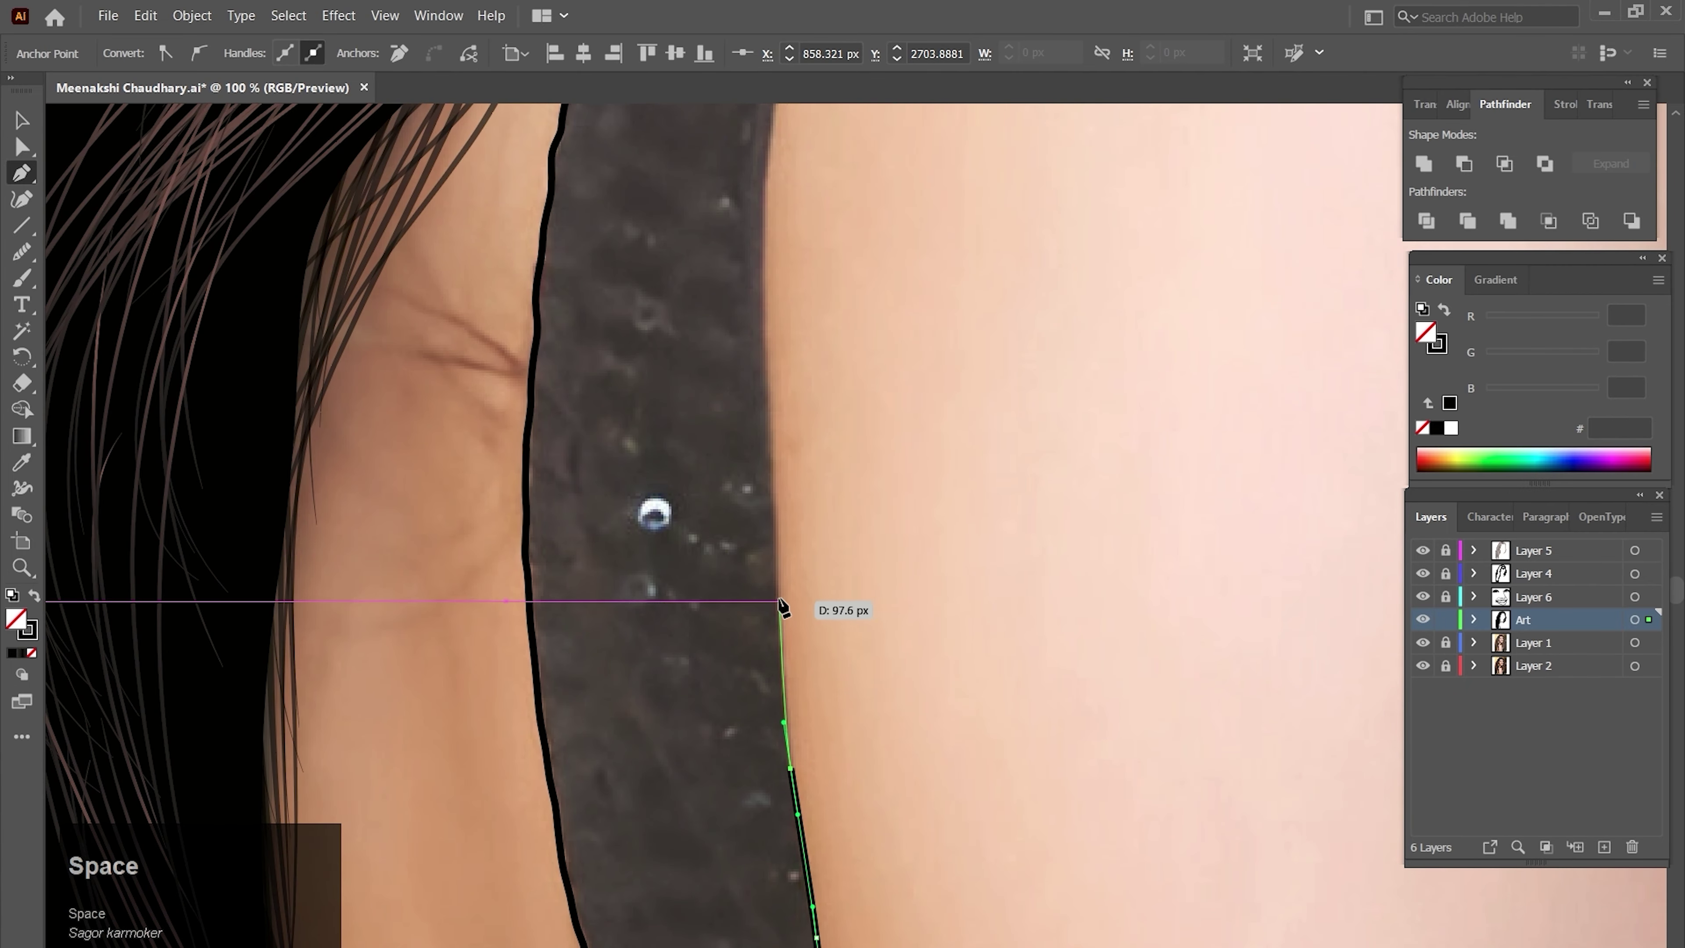
- Continue the path up the strap's inner edge beside the round sequin and around the back of the shoulder
{"action": "left_click_drag", "start_coordinate": [772, 494], "coordinate": [775, 600]}
{"action": "left_click_drag", "start_coordinate": [774, 540], "coordinate": [775, 513]}
{"action": "left_click_drag", "start_coordinate": [775, 454], "coordinate": [783, 620]}
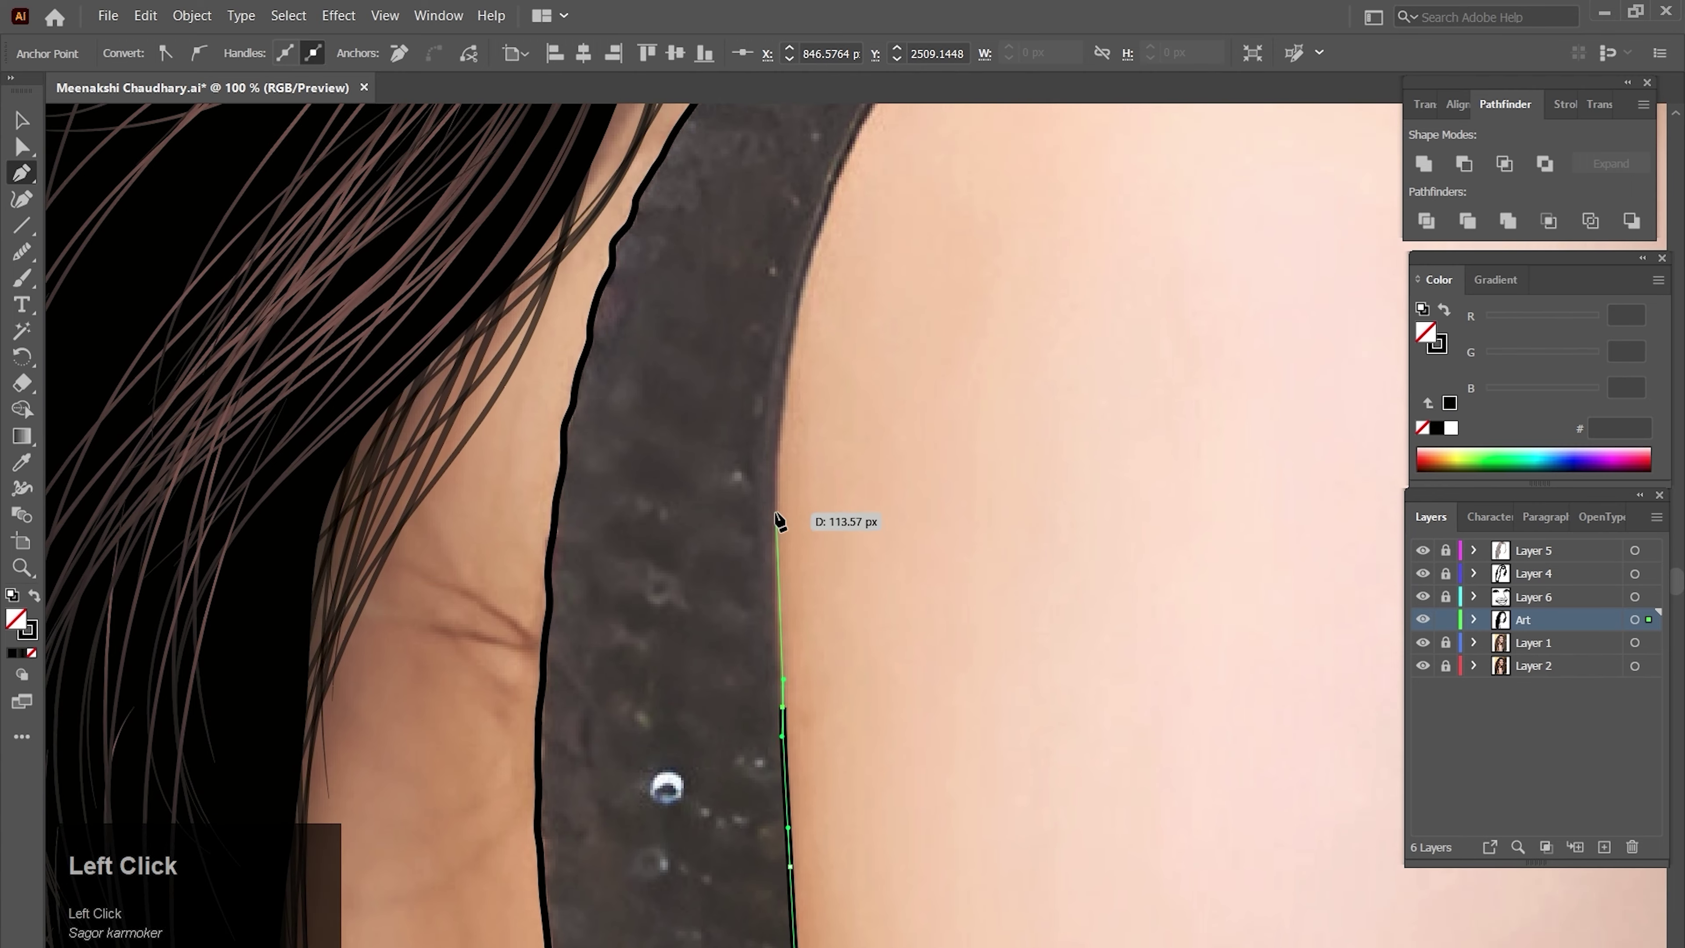
{"action": "left_click_drag", "start_coordinate": [774, 505], "coordinate": [766, 610]}
{"action": "left_click_drag", "start_coordinate": [793, 467], "coordinate": [766, 542]}
{"action": "left_click_drag", "start_coordinate": [827, 416], "coordinate": [754, 503]}
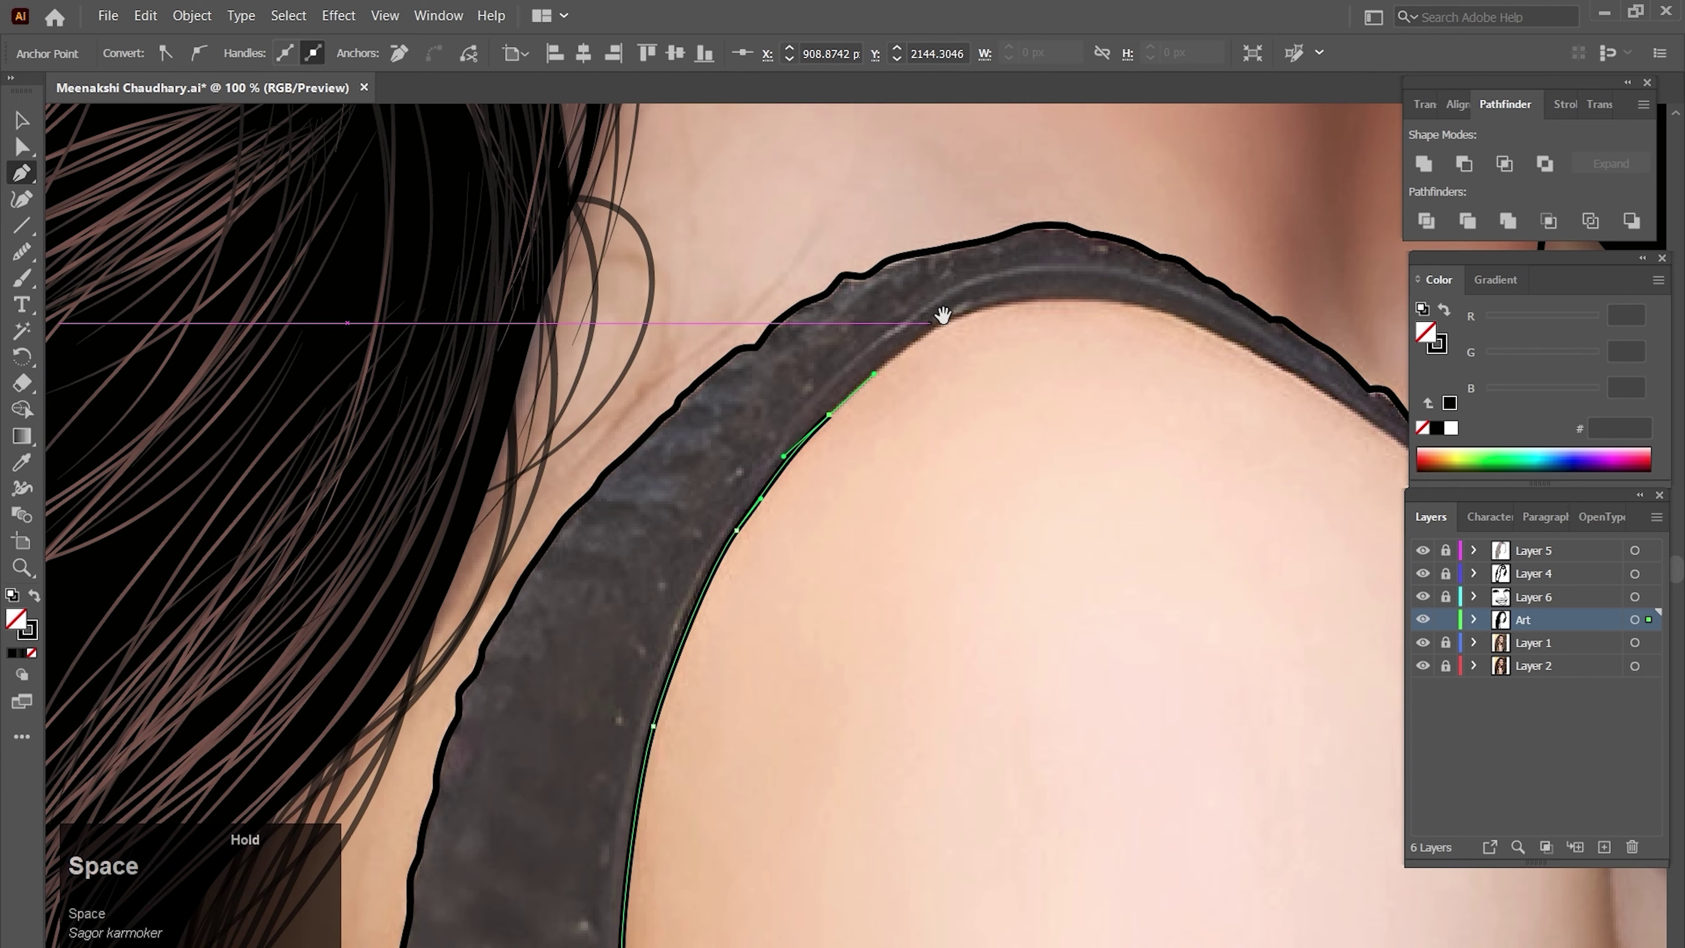
- Trace the strap's inner edge over the top of the shoulder and down toward its front
{"action": "left_click_drag", "start_coordinate": [1041, 304], "coordinate": [928, 351]}
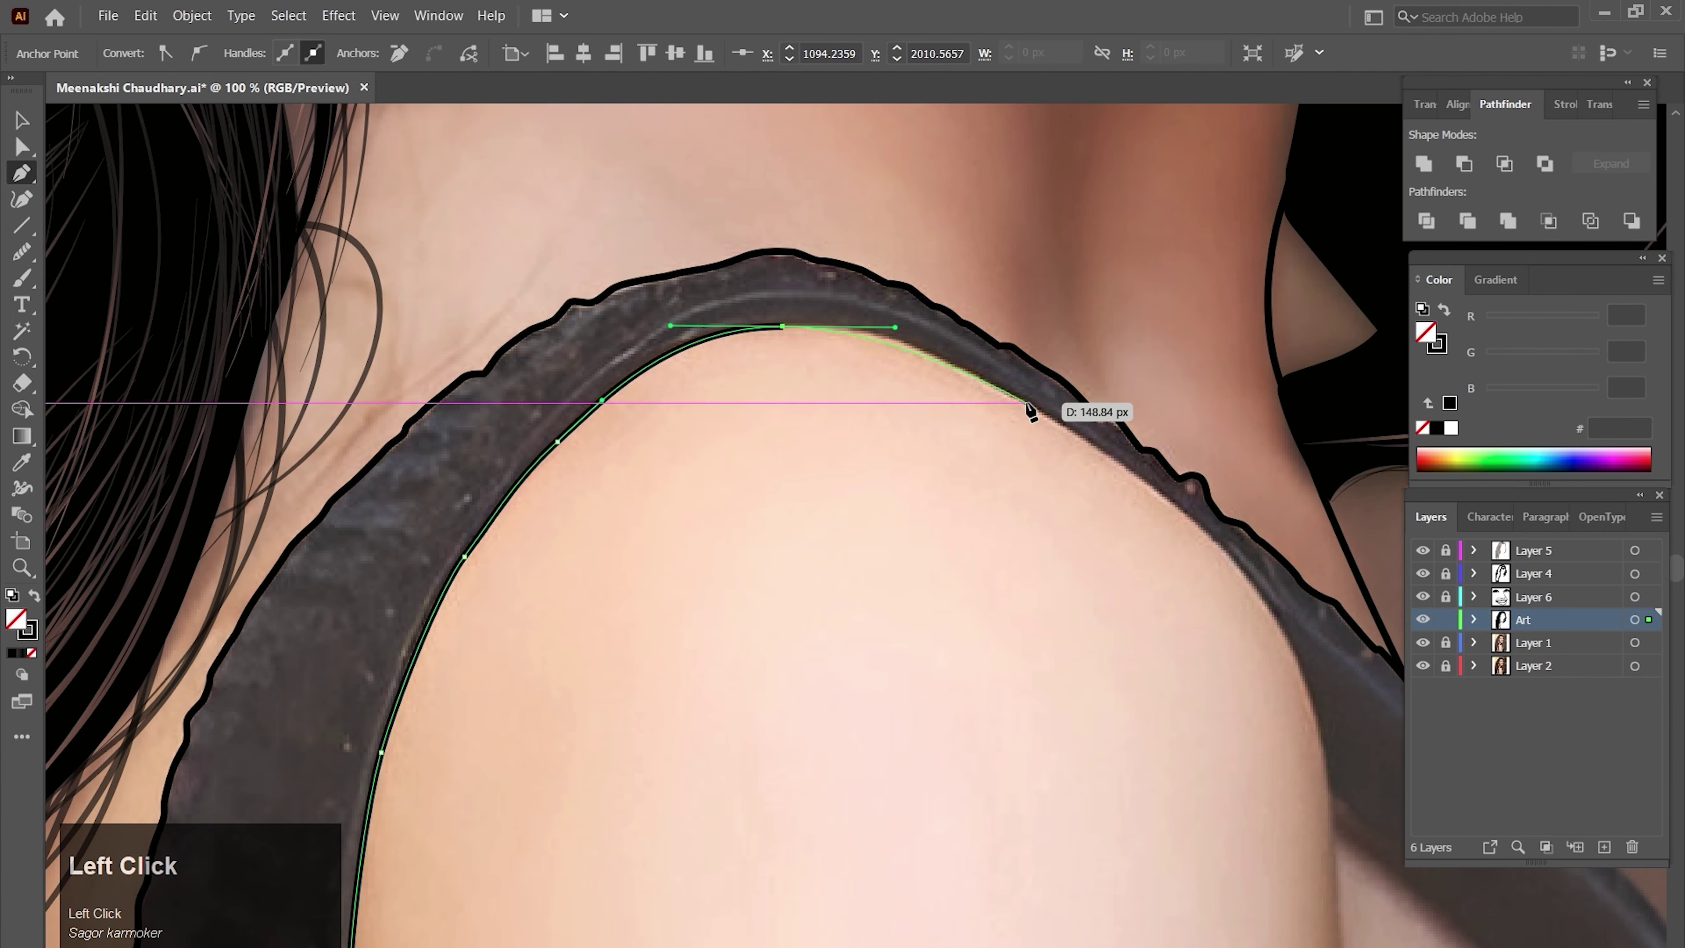
{"action": "left_click_drag", "start_coordinate": [1028, 403], "coordinate": [1045, 416]}
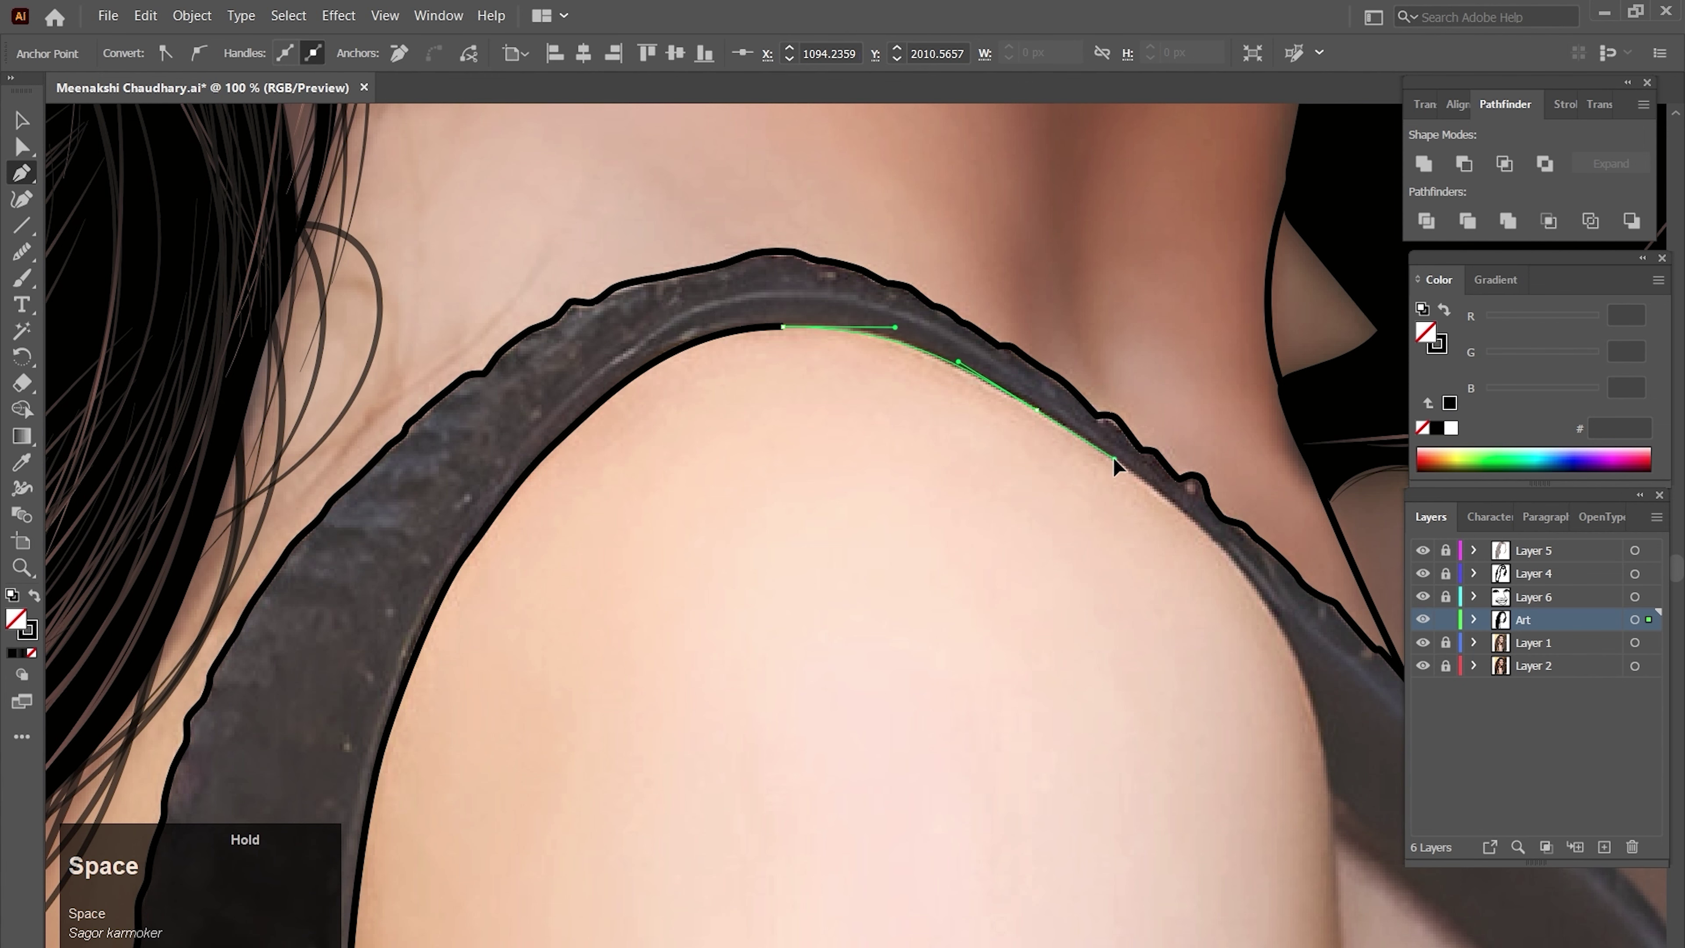
{"action": "left_click_drag", "start_coordinate": [1114, 459], "coordinate": [1123, 459]}
{"action": "left_click_drag", "start_coordinate": [1090, 467], "coordinate": [907, 368]}
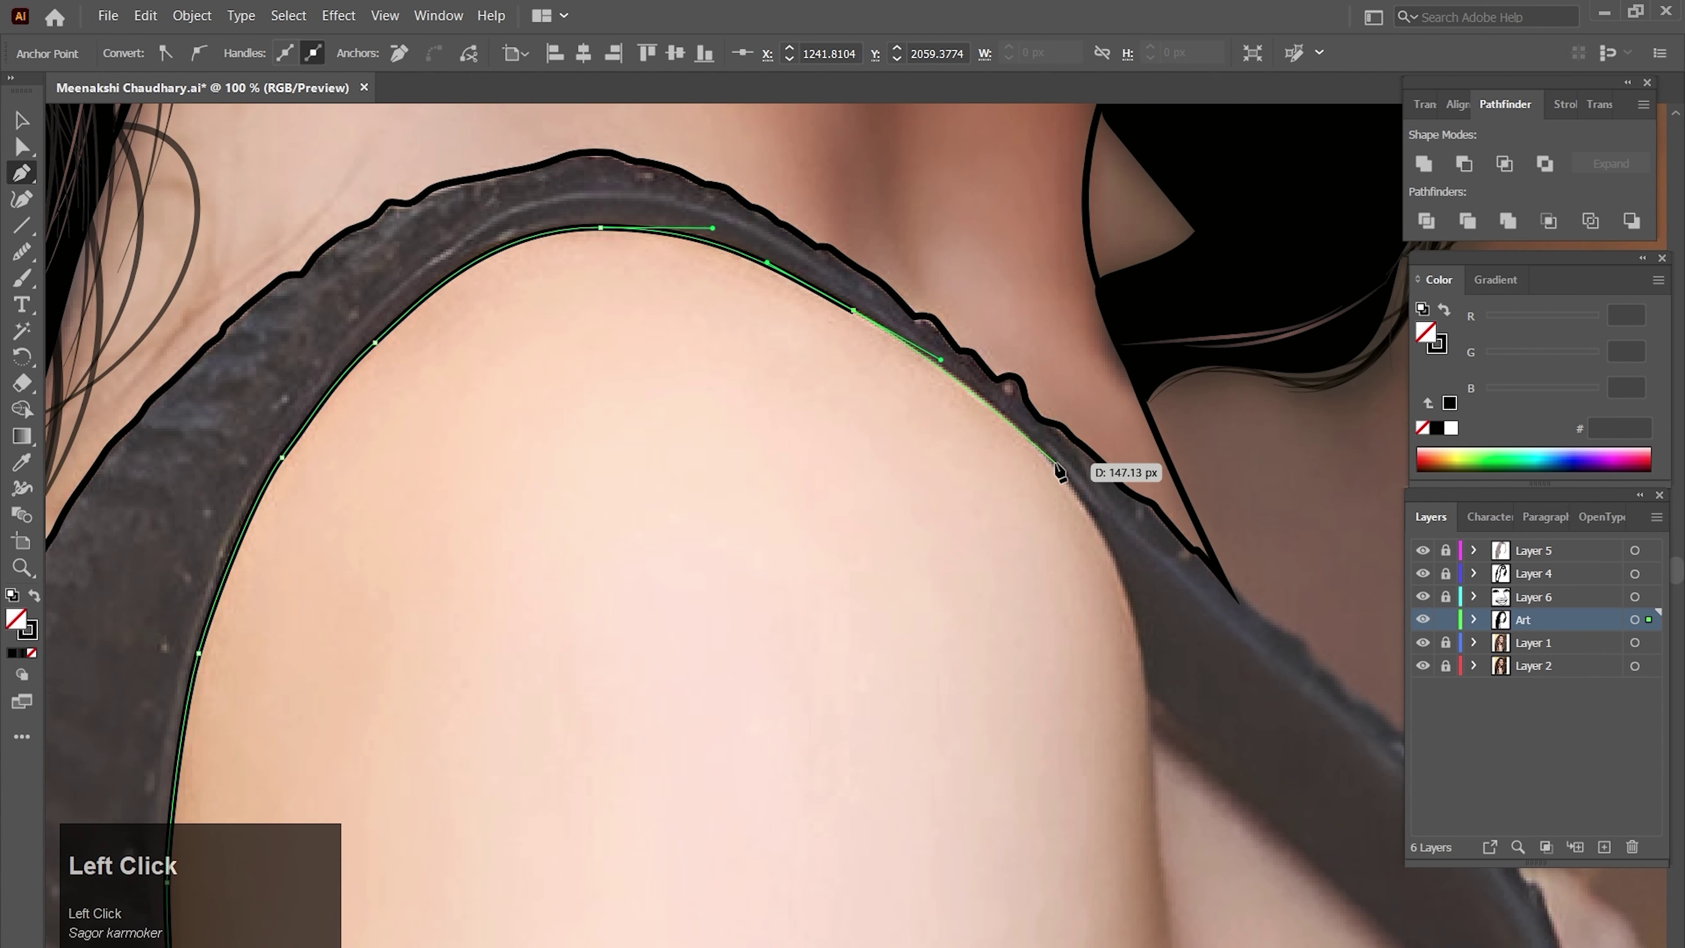
{"action": "left_click_drag", "start_coordinate": [1060, 472], "coordinate": [1028, 375]}
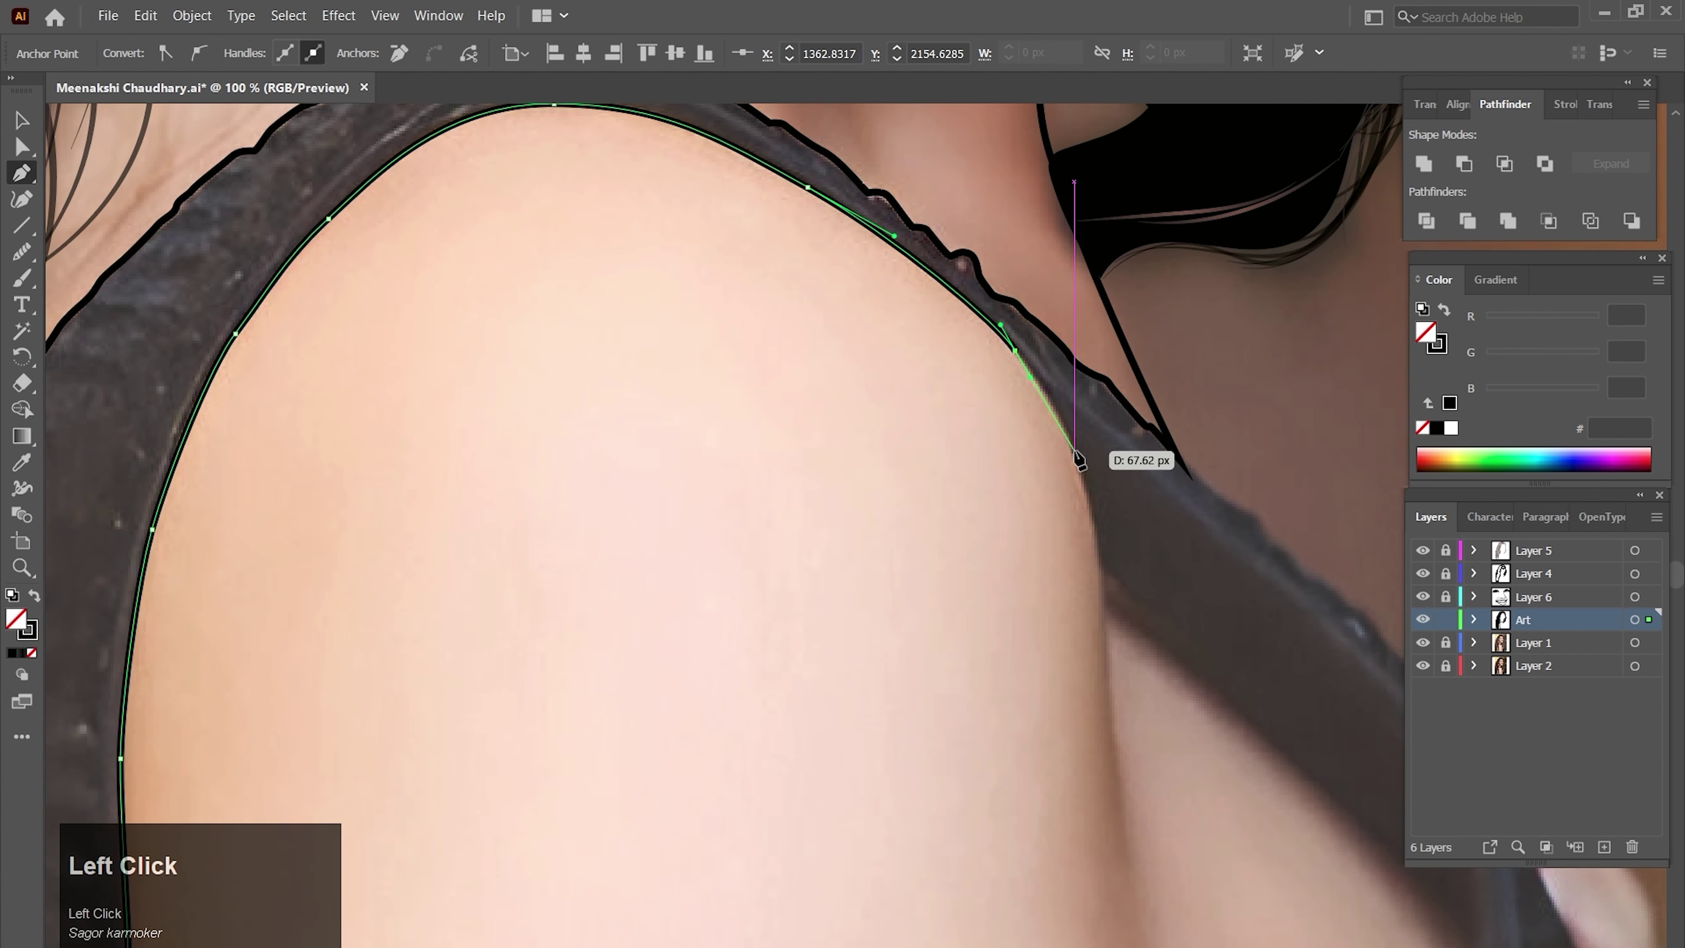
- Trace down the front of the shoulder to the armpit skin's upper corner, and diagonally along the armhole edge to its bend
{"action": "left_click_drag", "start_coordinate": [1076, 453], "coordinate": [1088, 504]}
{"action": "left_click_drag", "start_coordinate": [1111, 583], "coordinate": [1090, 505]}
{"action": "left_click_drag", "start_coordinate": [1111, 528], "coordinate": [1024, 432]}
{"action": "left_click_drag", "start_coordinate": [1105, 498], "coordinate": [1050, 390]}
{"action": "left_click_drag", "start_coordinate": [1169, 514], "coordinate": [1200, 550]}
{"action": "left_click_drag", "start_coordinate": [1207, 580], "coordinate": [1191, 504]}
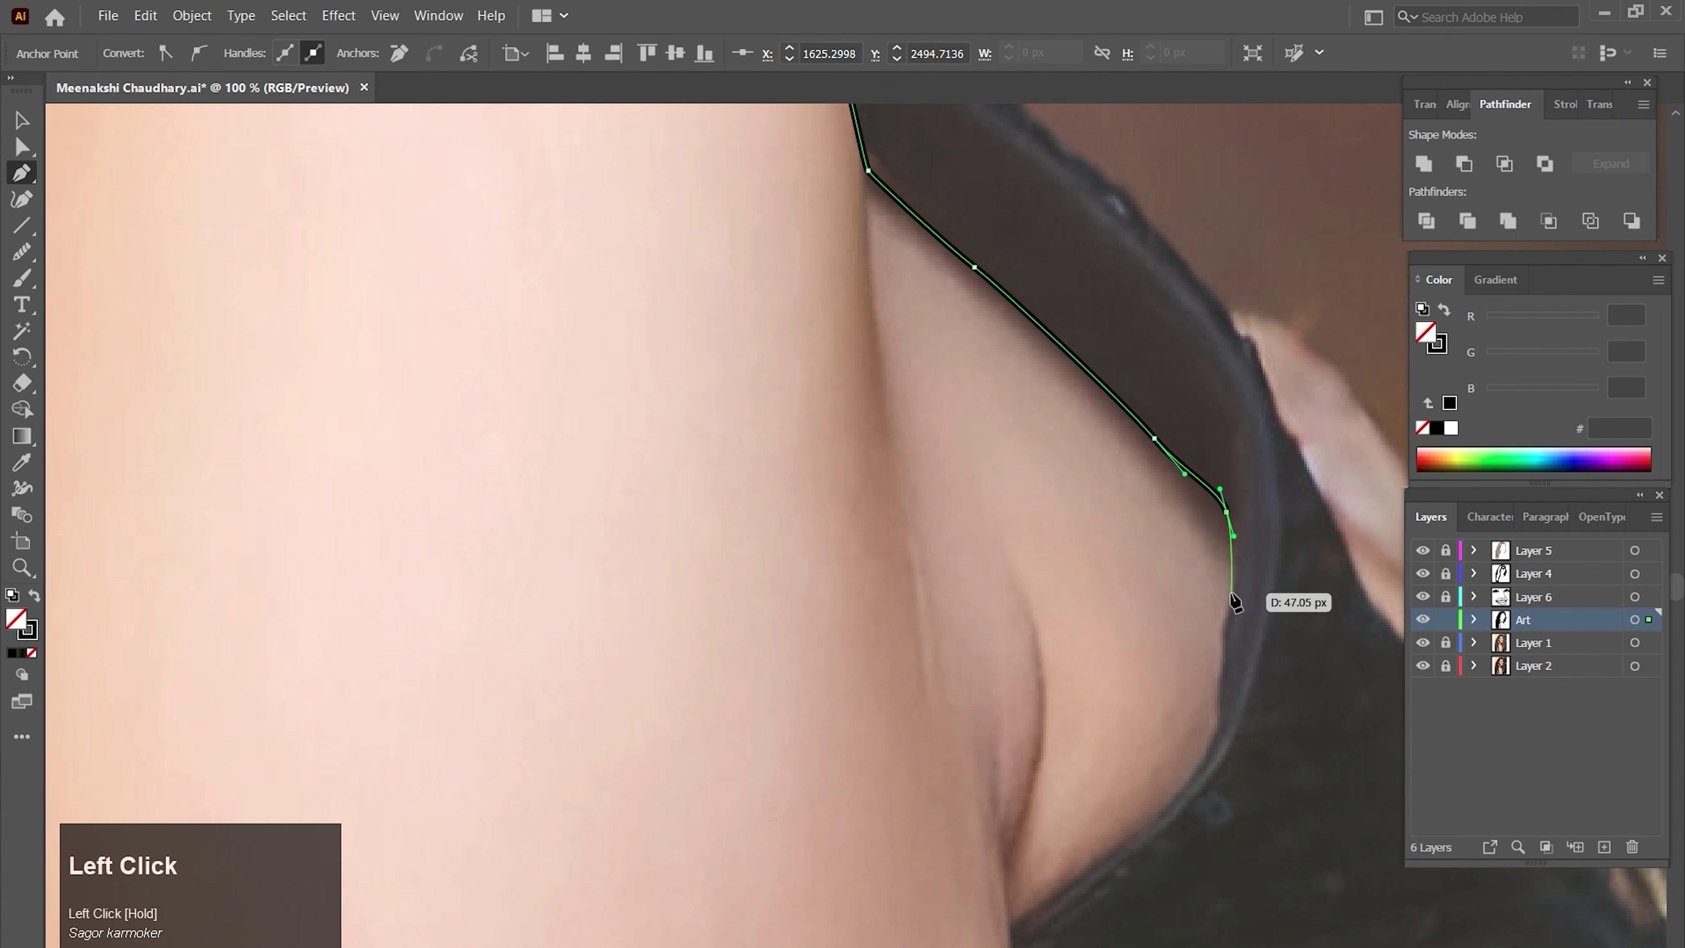
- Trace the armhole edge around the armpit skin and back to the corner where the dress meets the arm
{"action": "scroll", "coordinate": [1225, 629], "scroll_direction": "down", "scroll_amount": 5}
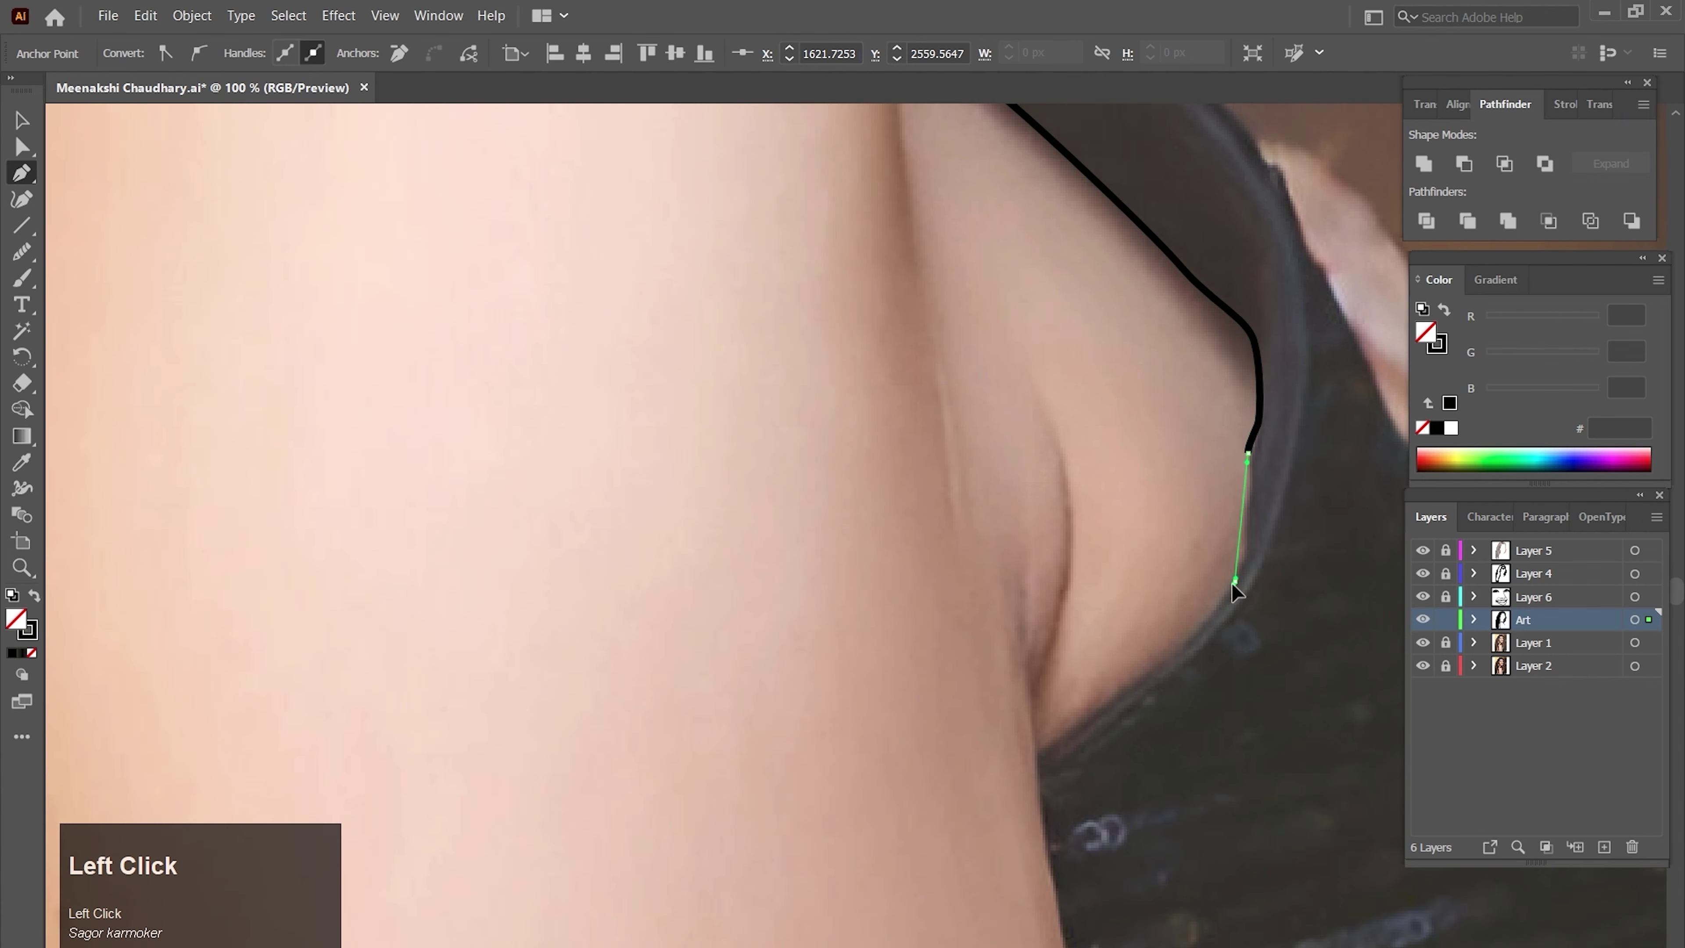
{"action": "key", "text": "space"}
{"action": "left_click_drag", "start_coordinate": [1214, 609], "coordinate": [1256, 537]}
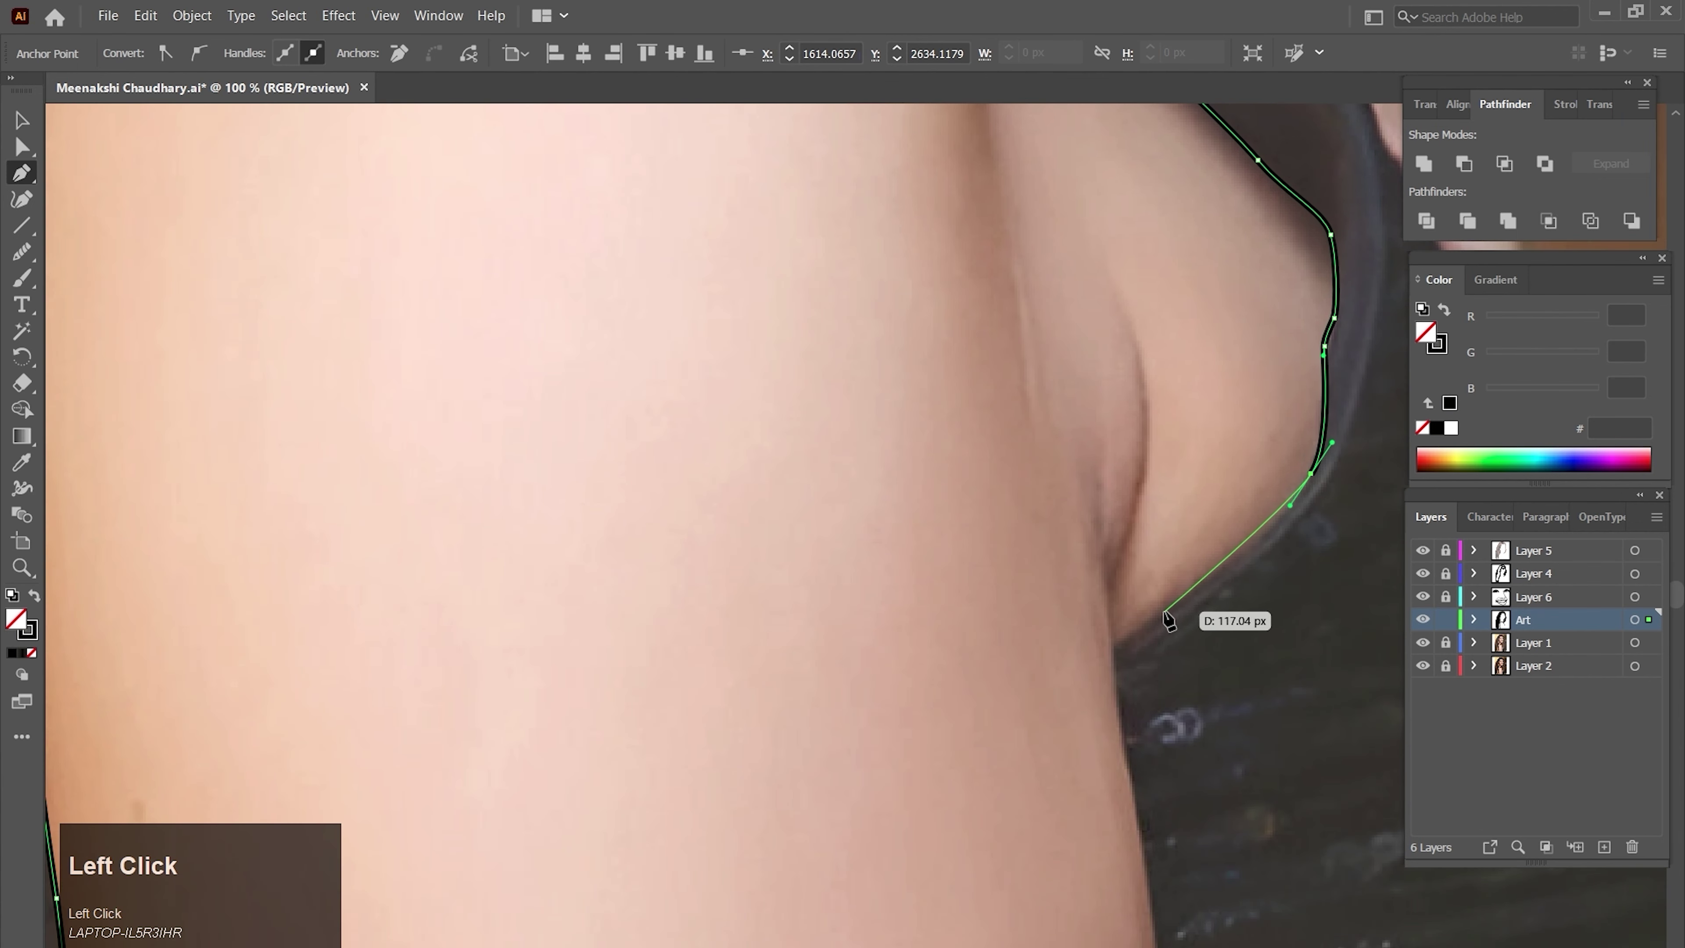
{"action": "left_click_drag", "start_coordinate": [1161, 613], "coordinate": [1144, 626]}
{"action": "left_click", "coordinate": [1115, 643]}
- Trace the front edge of the arm from the armpit corner down past the bright sequins
{"action": "key", "text": "space"}
{"action": "left_click_drag", "start_coordinate": [1114, 725], "coordinate": [1117, 645]}
{"action": "key", "text": "space"}
{"action": "left_click_drag", "start_coordinate": [1121, 707], "coordinate": [1094, 527]}
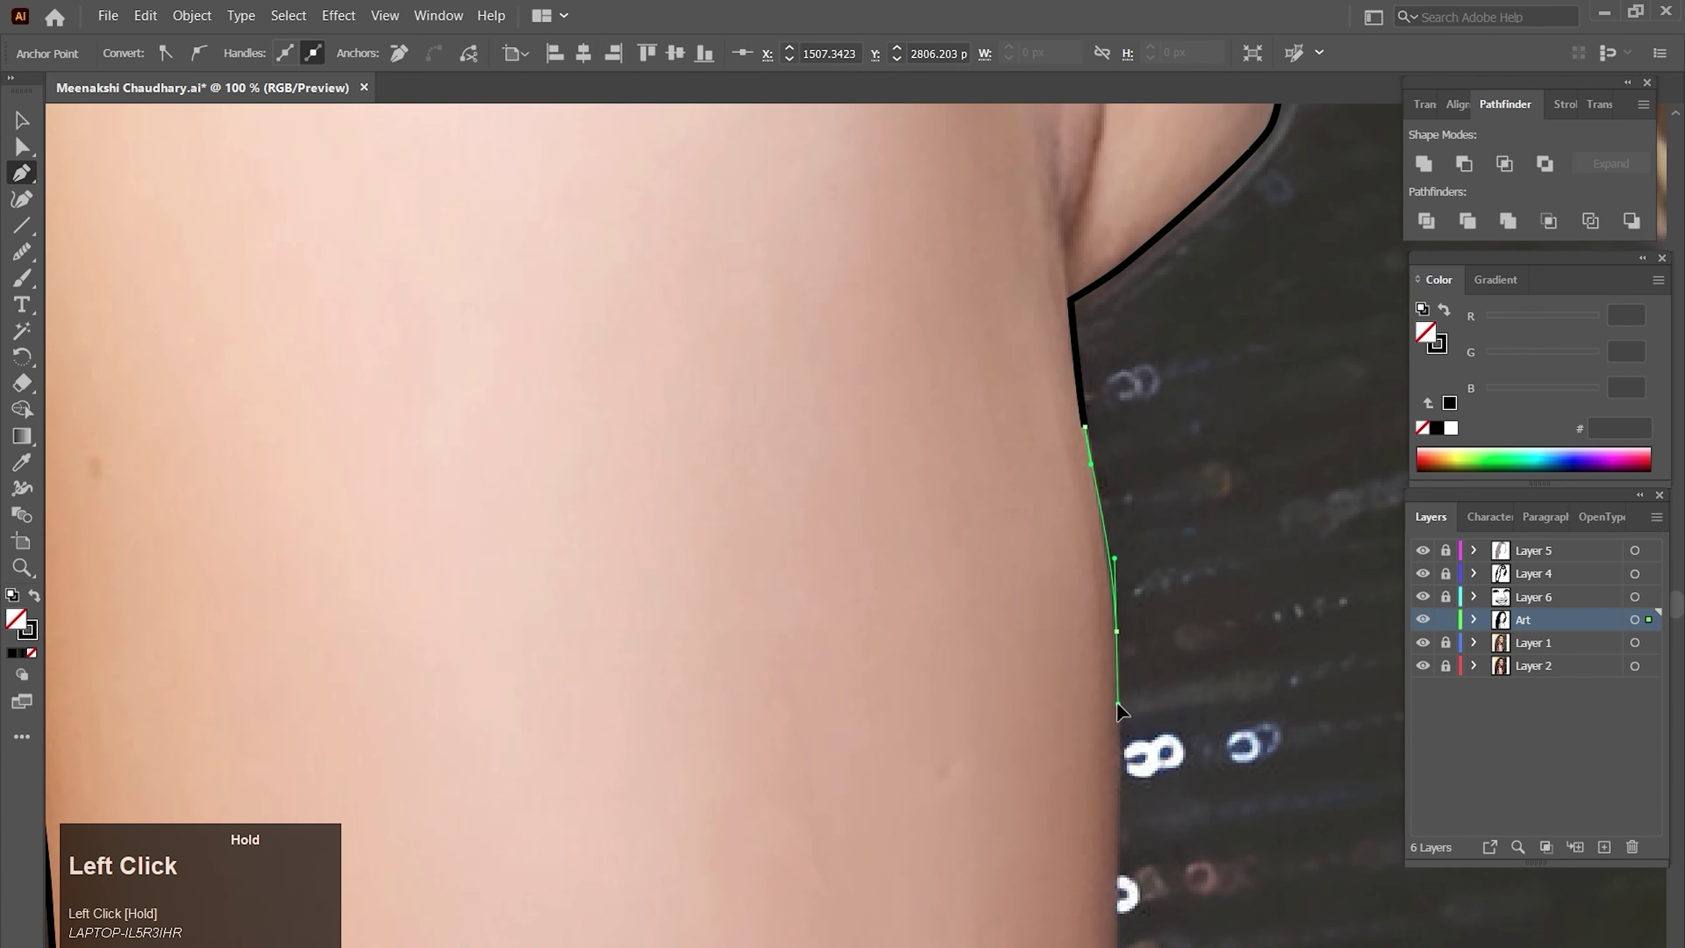
{"action": "scroll", "coordinate": [1117, 710], "scroll_direction": "down", "scroll_amount": 5}
{"action": "left_click", "coordinate": [1117, 654]}
{"action": "left_click_drag", "start_coordinate": [1118, 658], "coordinate": [1117, 686]}
{"action": "key", "text": "space"}
{"action": "left_click_drag", "start_coordinate": [1117, 686], "coordinate": [1118, 547]}
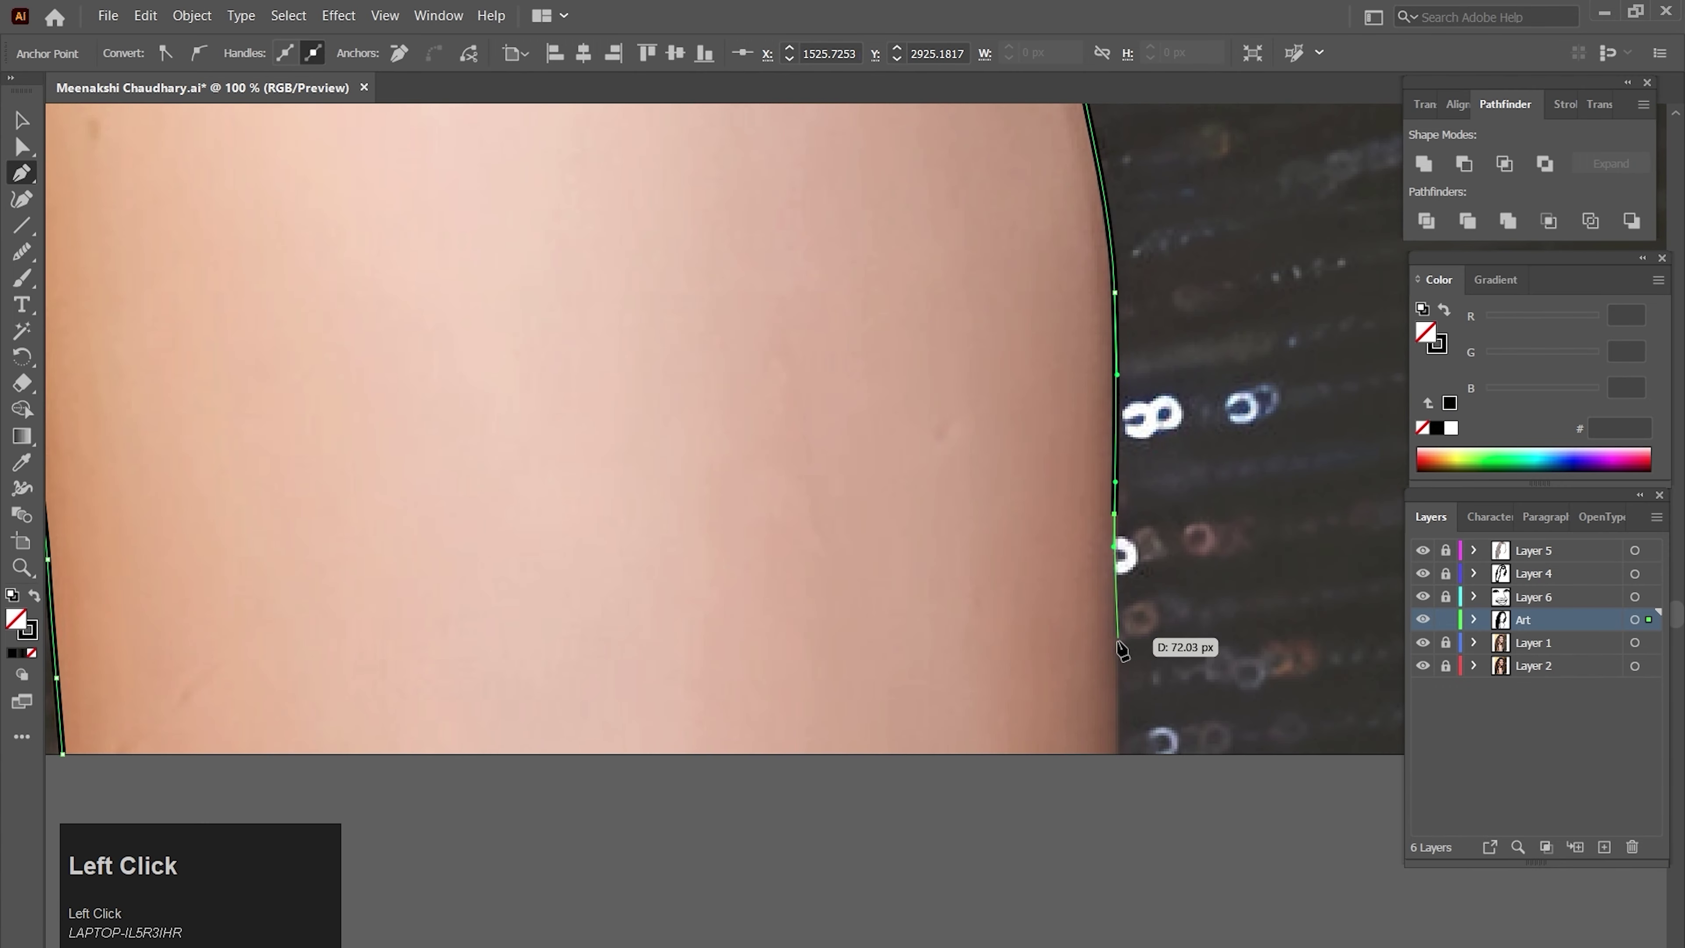
- Finish the arm outline at the photo's bottom edge and close it straight across to its starting corner at the strap
{"action": "key", "text": "space"}
{"action": "mouse_move", "coordinate": [1121, 657]}
{"action": "left_mouse_down"}
{"action": "mouse_move", "coordinate": [1122, 684]}
{"action": "mouse_move", "coordinate": [1122, 637]}
{"action": "left_mouse_up"}
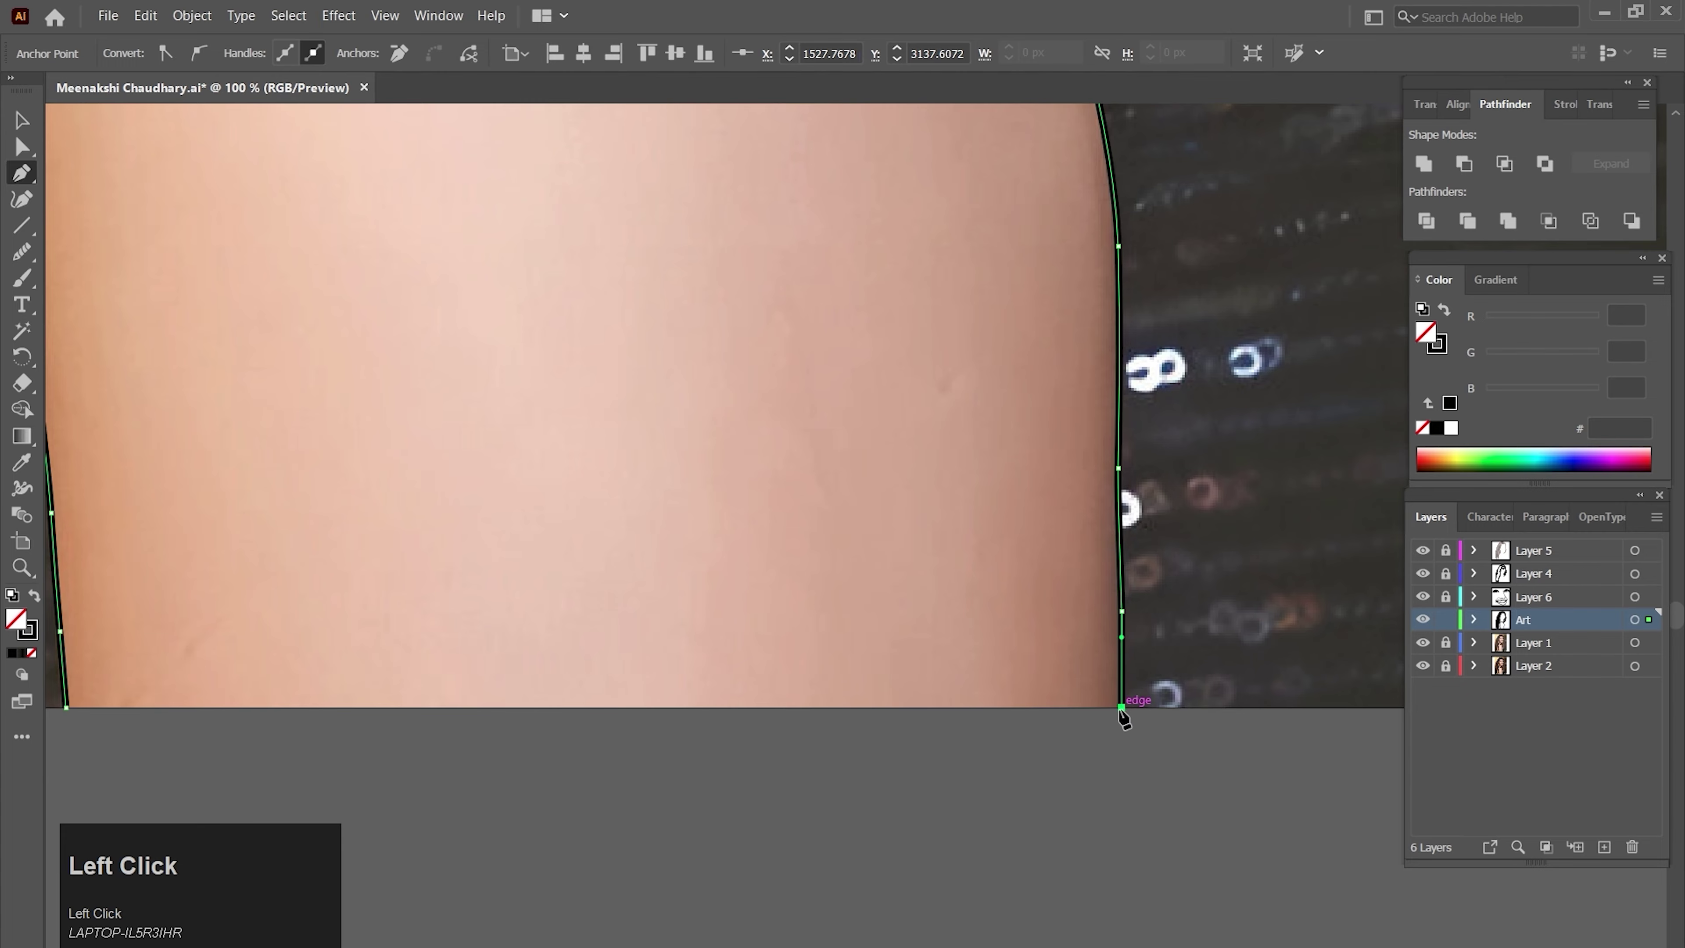
{"action": "key", "text": "space"}
{"action": "left_click_drag", "start_coordinate": [819, 730], "coordinate": [1154, 751]}
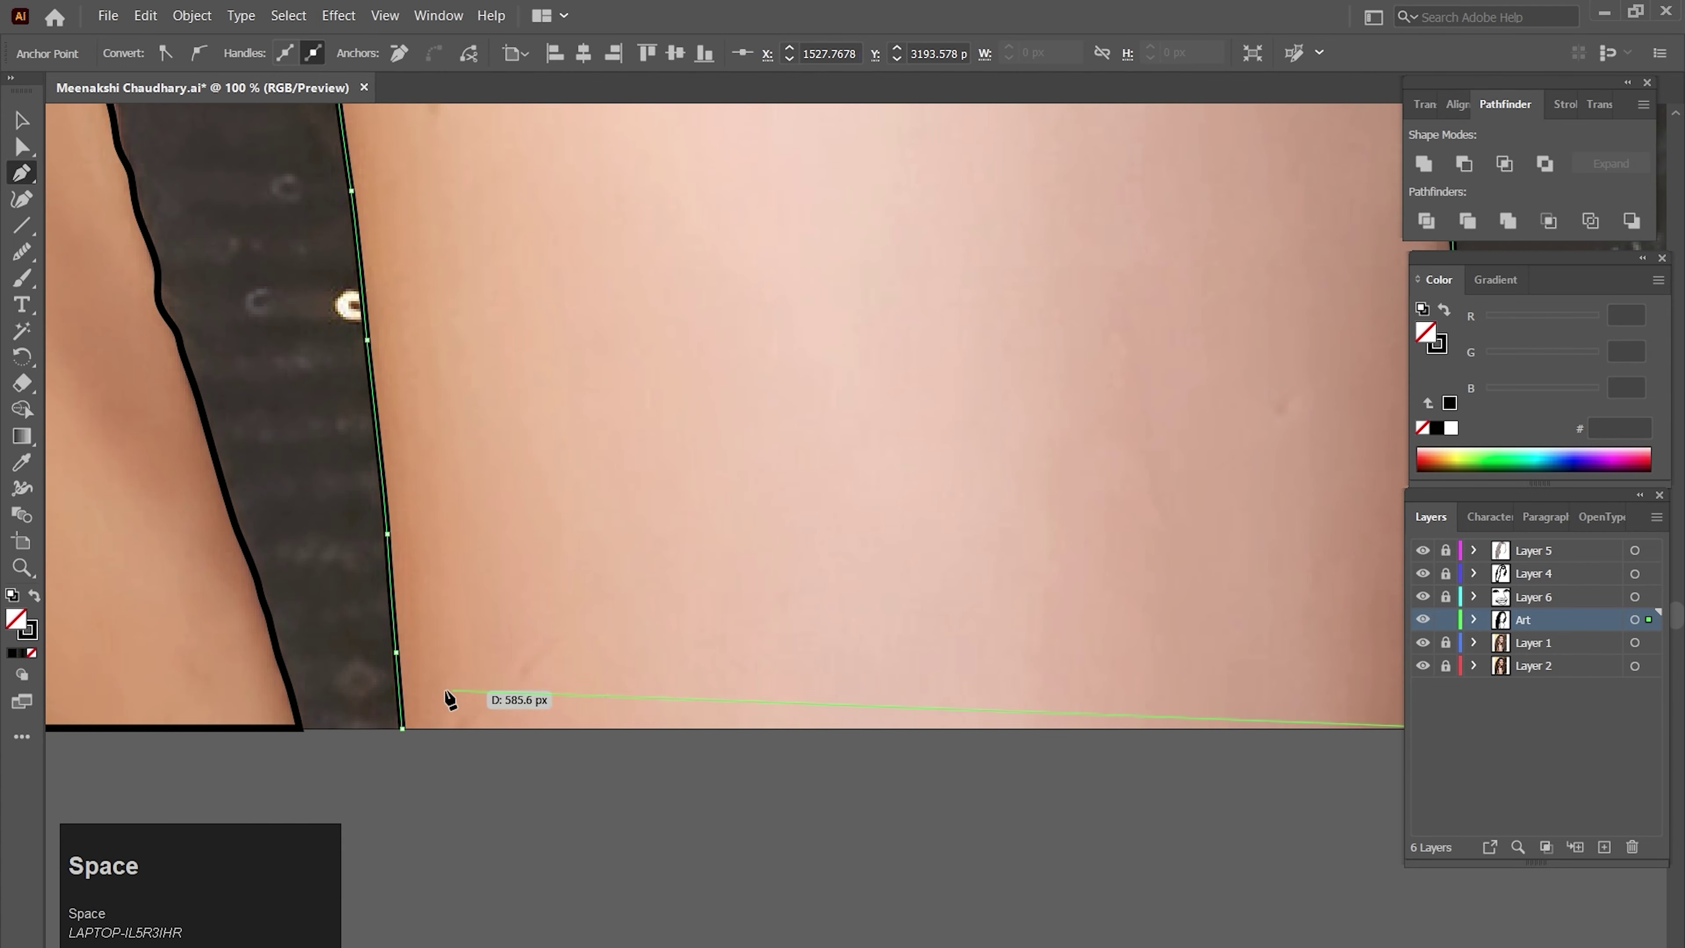
{"action": "left_click", "coordinate": [401, 729]}
- Start a new path where the neck line meets the strap and trace the strap's outer front edge to the start of the drape
{"action": "left_click", "coordinate": [931, 510], "text": "ctrl+alt"}
{"action": "left_click", "coordinate": [931, 510], "text": "ctrl+alt"}
{"action": "left_click", "coordinate": [931, 510], "text": "ctrl+alt"}
{"action": "left_click", "coordinate": [936, 518], "text": "ctrl+alt"}
{"action": "key", "text": "space"}
{"action": "left_click_drag", "start_coordinate": [949, 667], "coordinate": [954, 784]}
{"action": "left_click", "coordinate": [1046, 532], "text": "ctrl"}
{"action": "left_click", "coordinate": [874, 479], "text": "ctrl"}
{"action": "left_click", "coordinate": [875, 479], "text": "ctrl"}
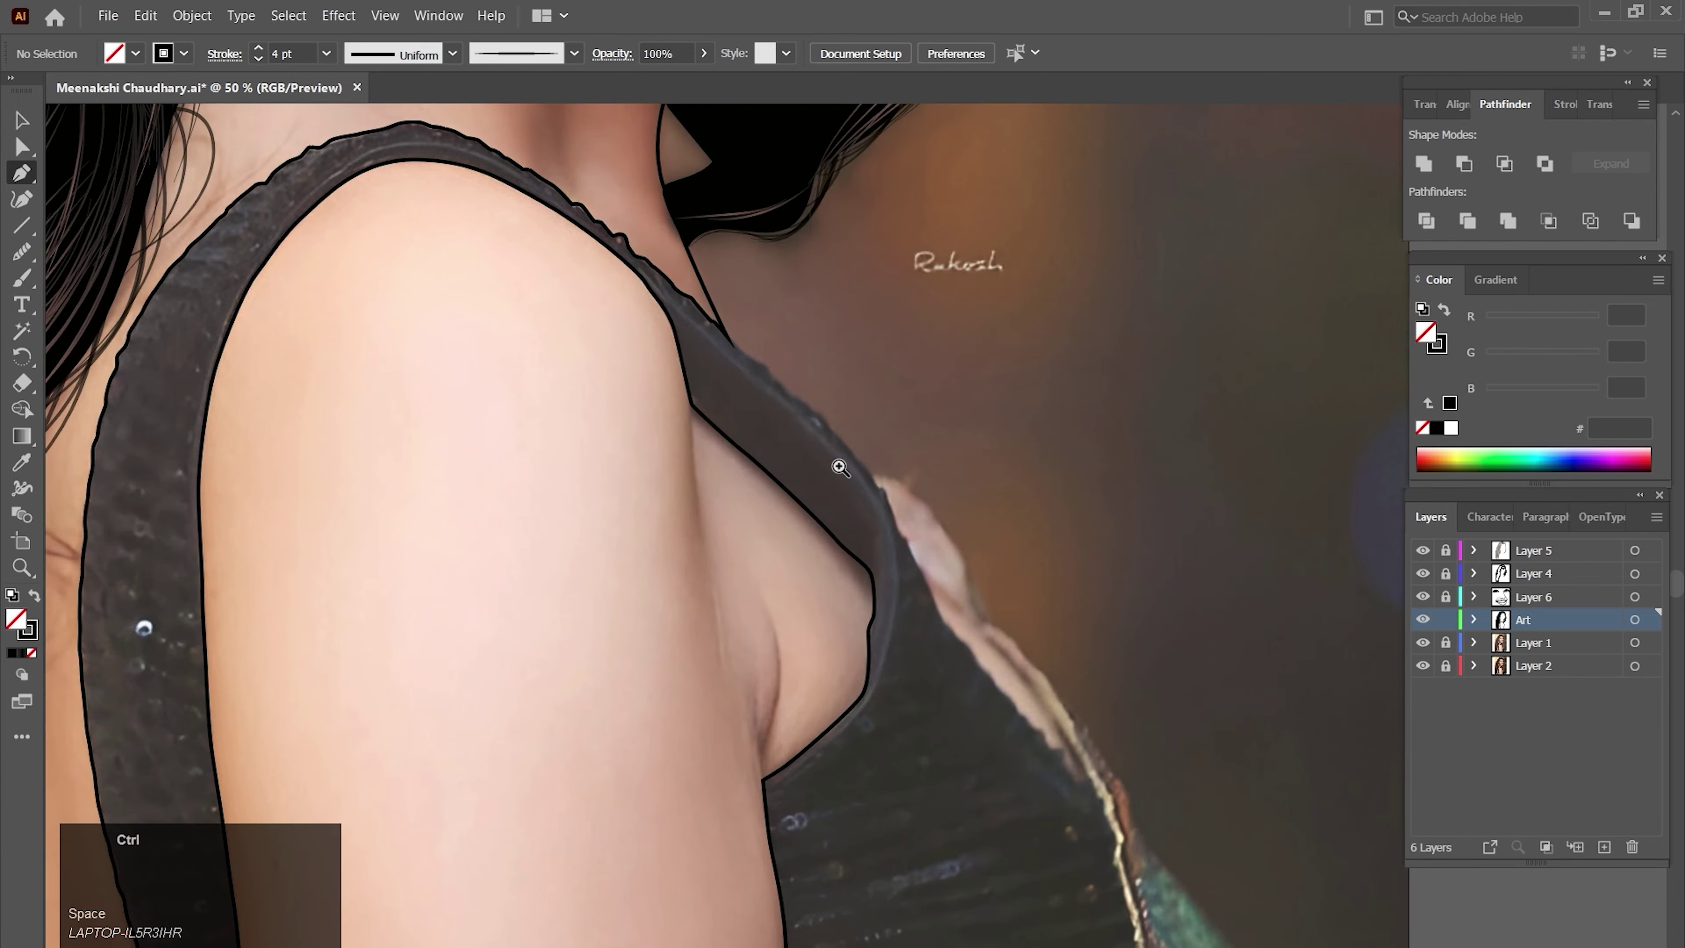
{"action": "left_click", "coordinate": [834, 456], "text": "ctrl"}
{"action": "left_click", "coordinate": [822, 444], "text": "ctrl"}
{"action": "left_click", "coordinate": [696, 462]}
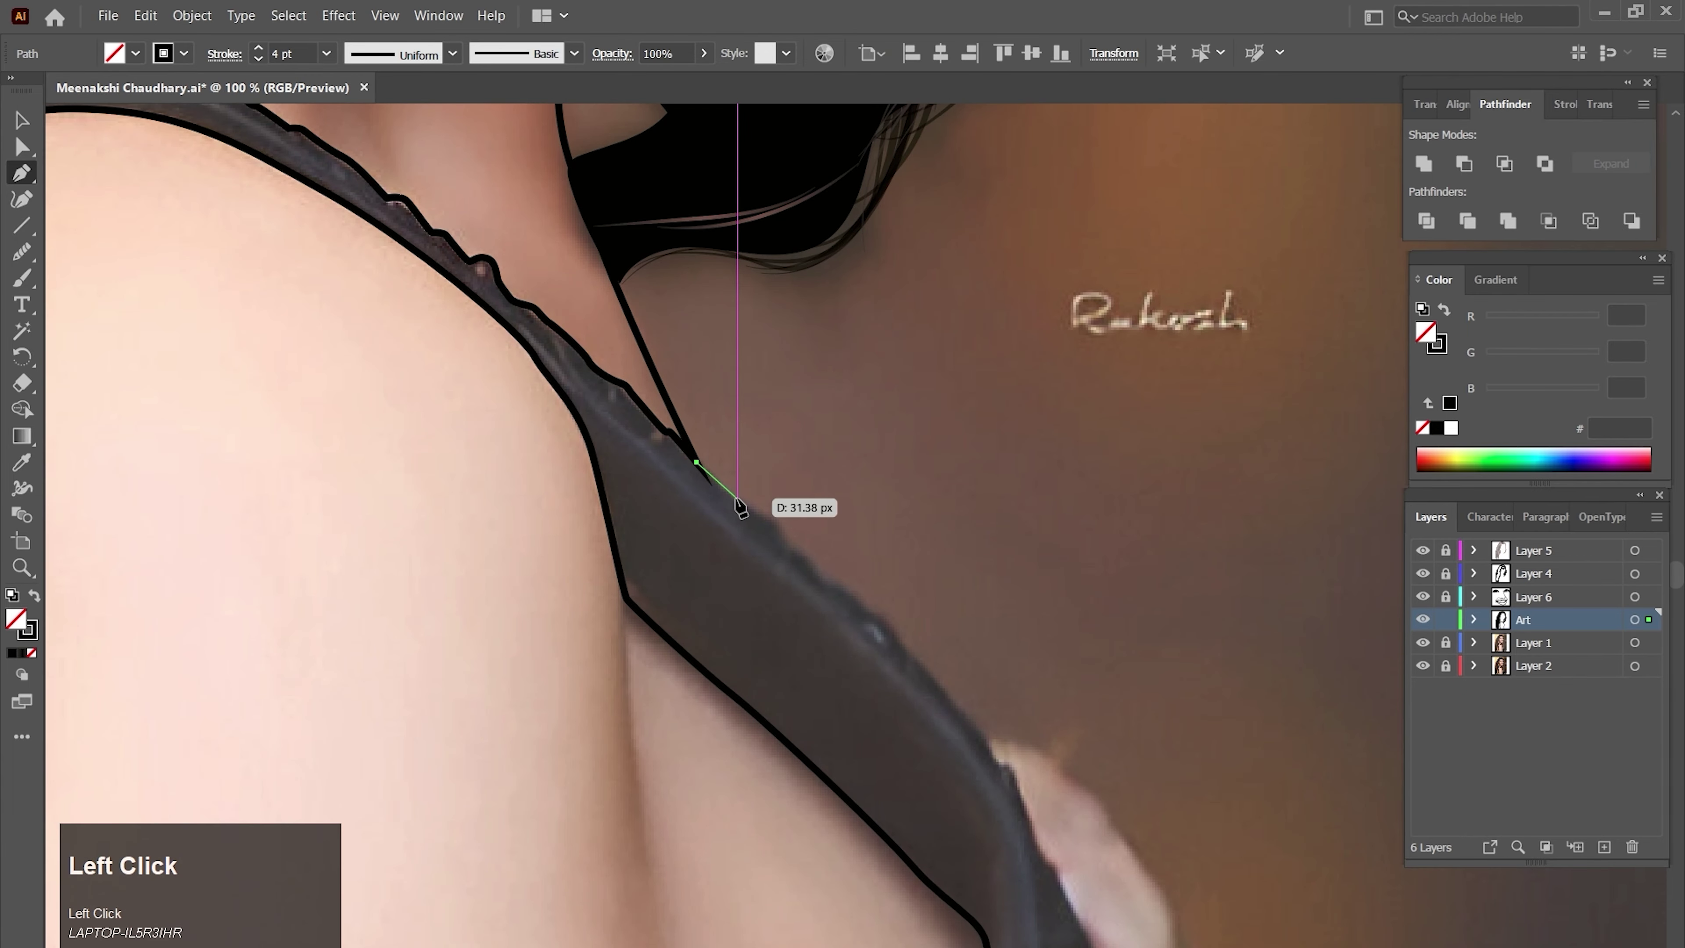
{"action": "left_click_drag", "start_coordinate": [768, 527], "coordinate": [783, 531]}
{"action": "key", "text": "ctrl+z"}
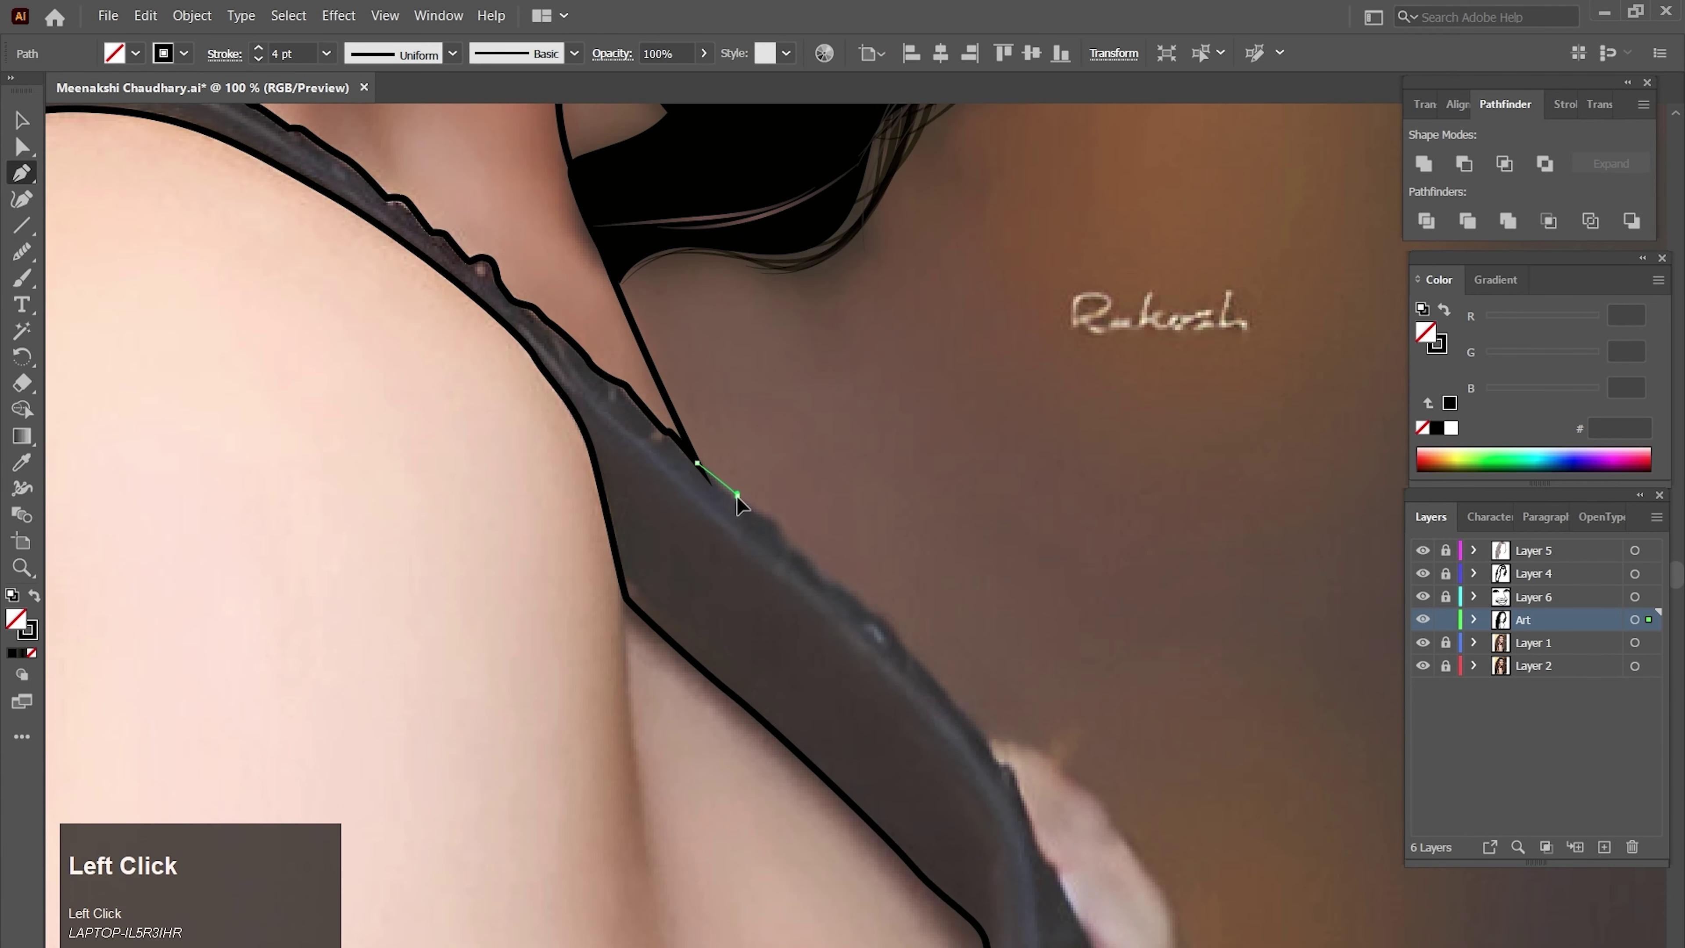
{"action": "left_click_drag", "start_coordinate": [787, 542], "coordinate": [798, 510]}
{"action": "key", "text": "space"}
{"action": "left_click_drag", "start_coordinate": [862, 581], "coordinate": [757, 421]}
{"action": "left_click_drag", "start_coordinate": [753, 415], "coordinate": [770, 429]}
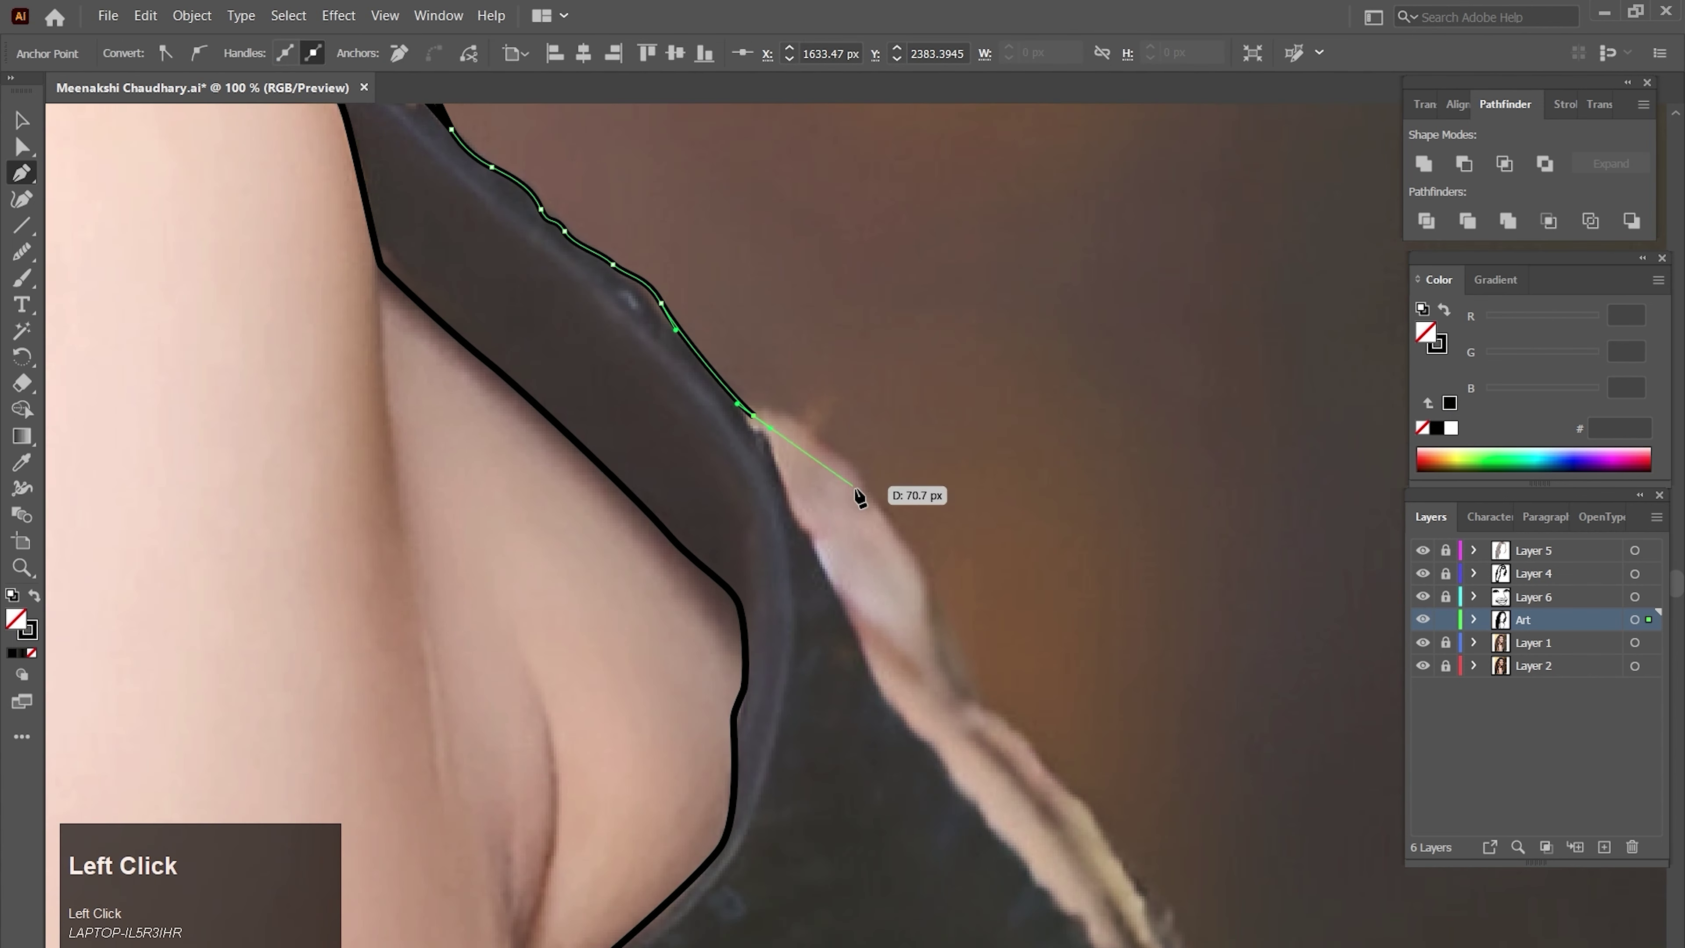
- Continue the path along the outer edge of the skin-coloured and gold drape to the top of the green fabric
{"action": "left_click", "coordinate": [883, 615], "text": "ctrl+alt"}
{"action": "left_click", "coordinate": [867, 506], "text": "ctrl"}
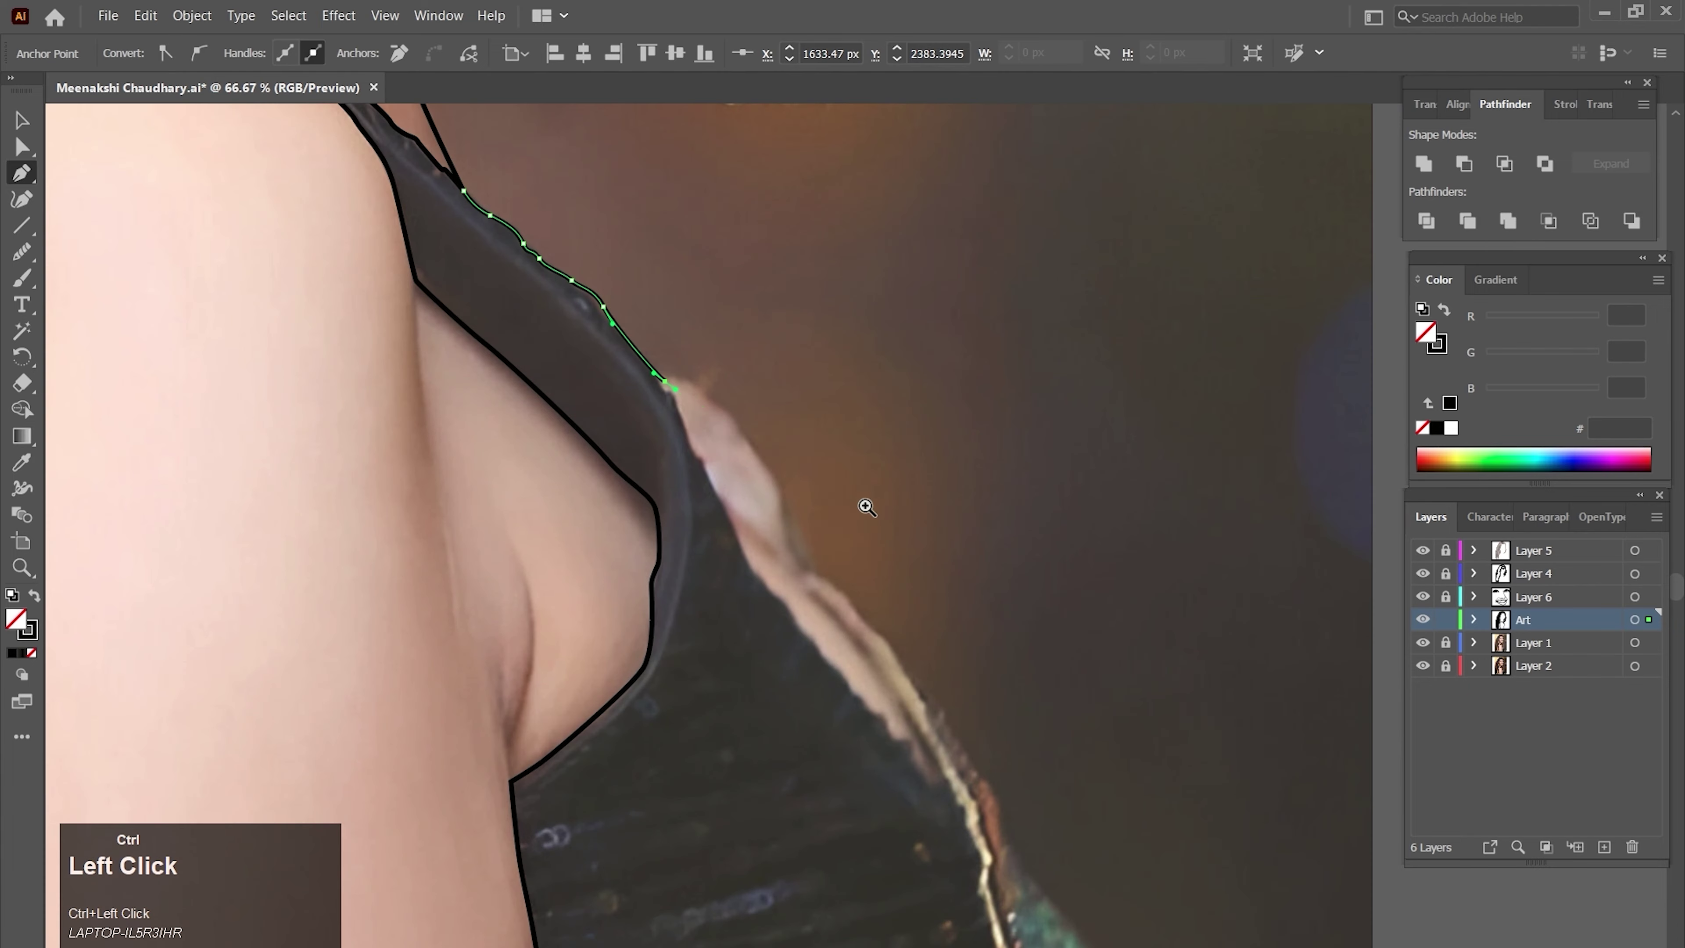
{"action": "left_click_drag", "start_coordinate": [847, 602], "coordinate": [802, 536]}
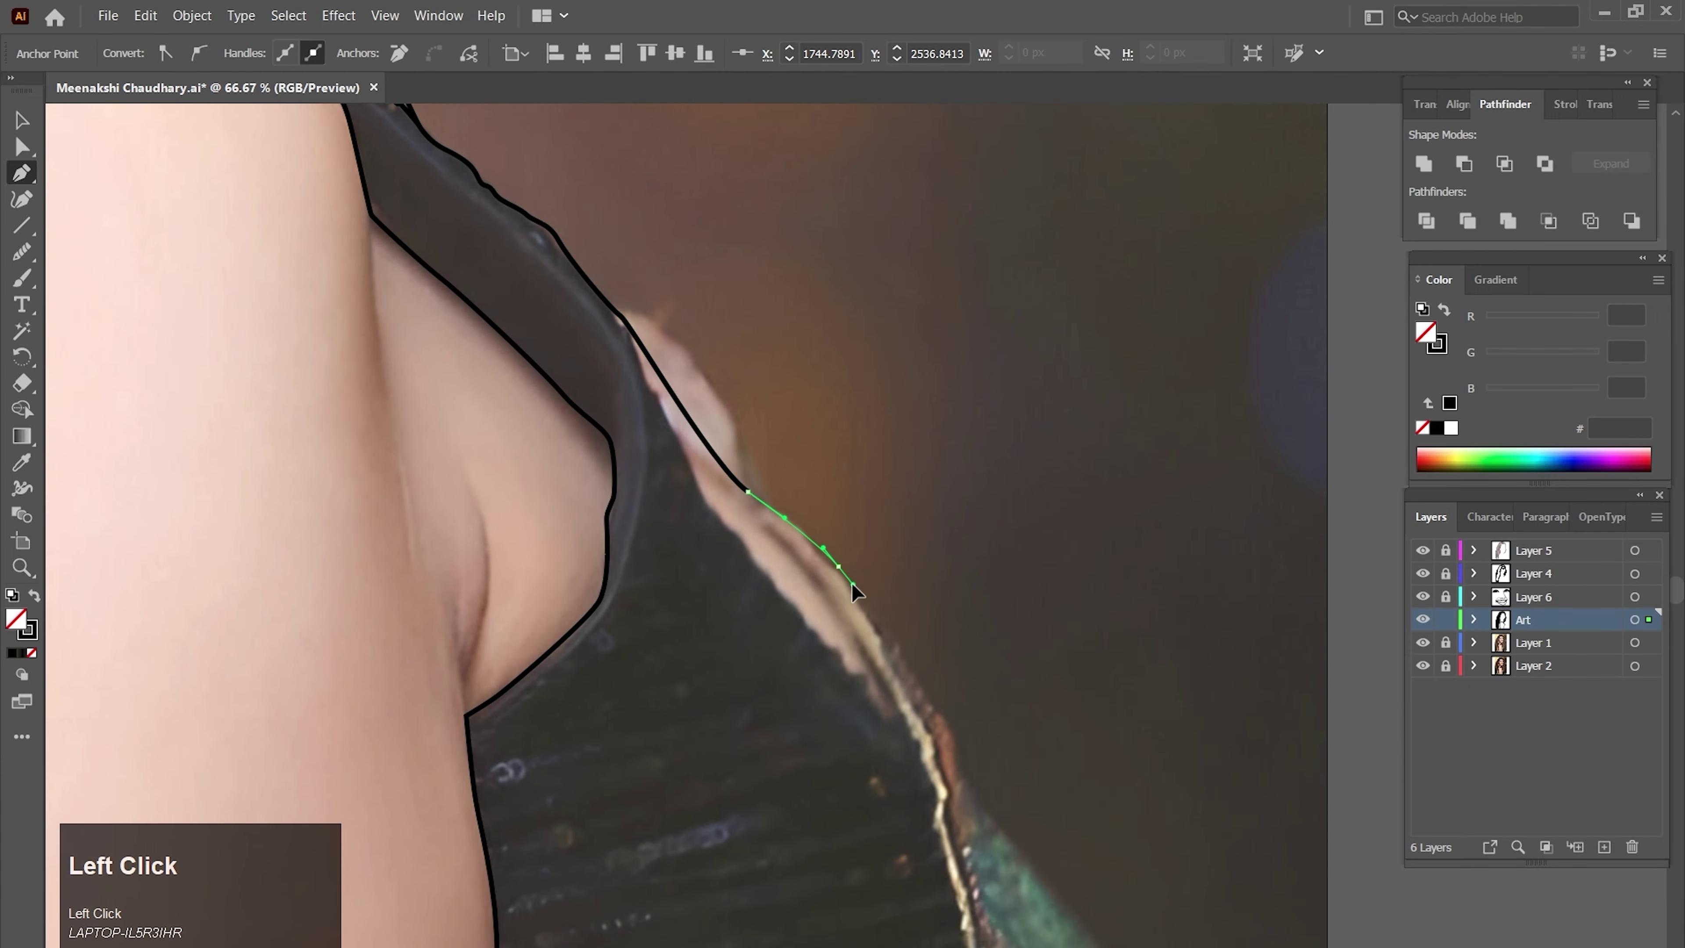
{"action": "left_click_drag", "start_coordinate": [898, 657], "coordinate": [868, 590]}
{"action": "left_click_drag", "start_coordinate": [887, 628], "coordinate": [846, 542]}
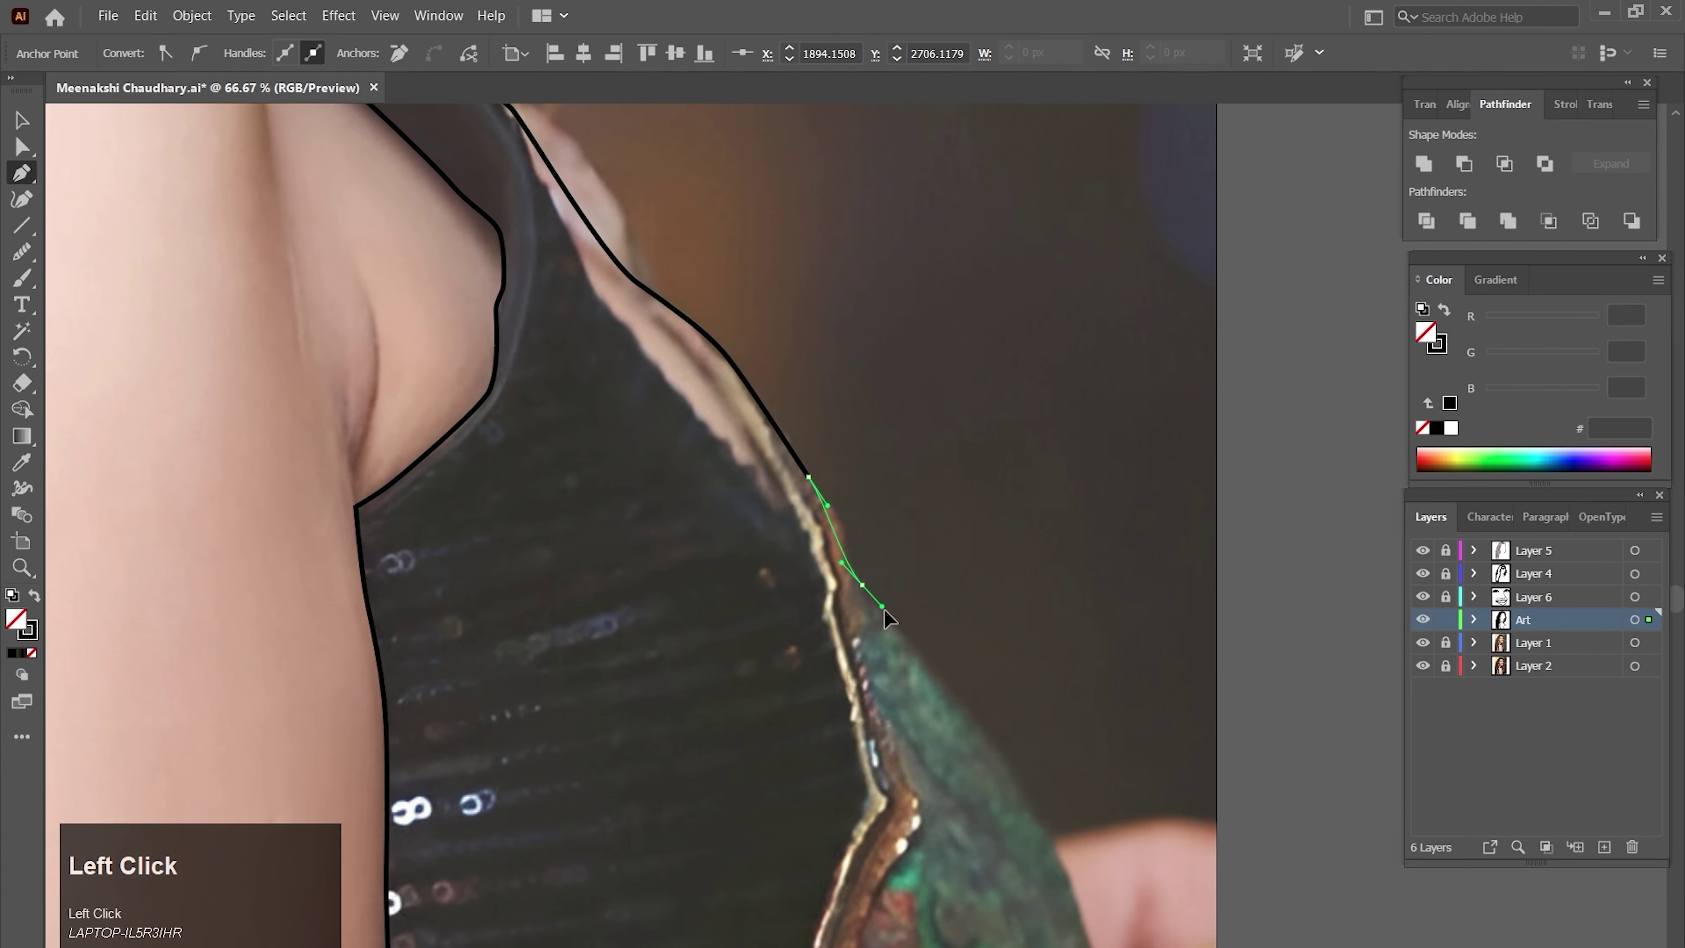
- Trace the green fabric's outer curve down to the photo's bottom edge and end it in a corner point
{"action": "left_click_drag", "start_coordinate": [910, 645], "coordinate": [837, 533]}
{"action": "left_click_drag", "start_coordinate": [891, 589], "coordinate": [910, 613]}
{"action": "left_click_drag", "start_coordinate": [937, 659], "coordinate": [883, 562]}
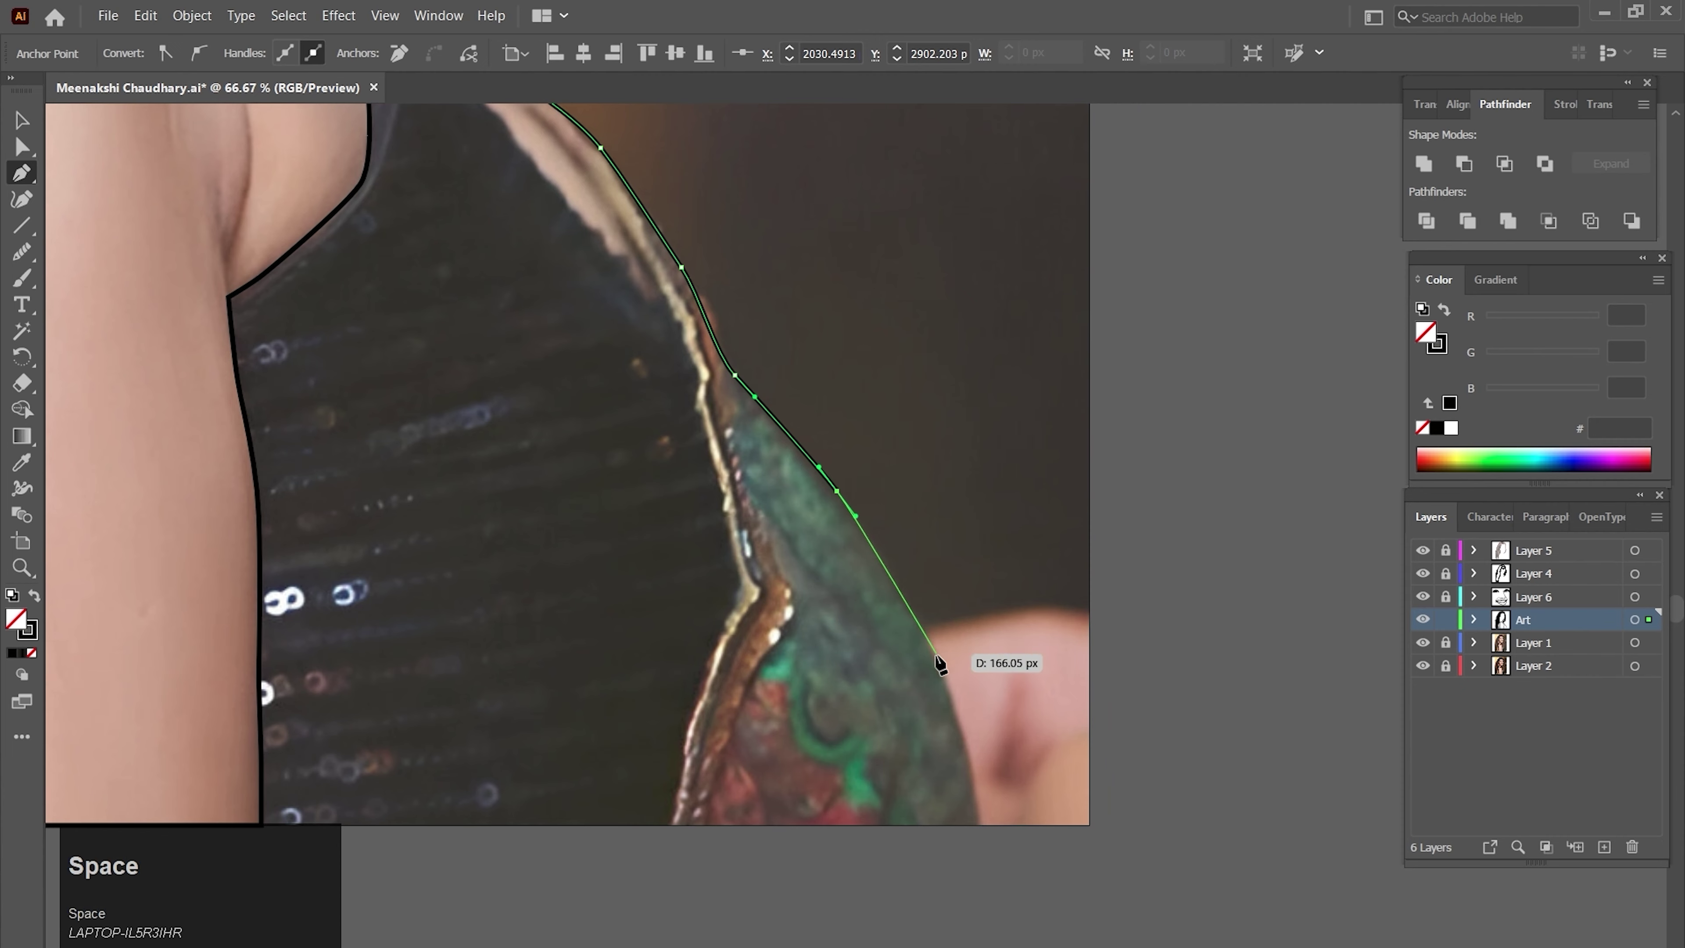
{"action": "left_click_drag", "start_coordinate": [941, 663], "coordinate": [936, 515]}
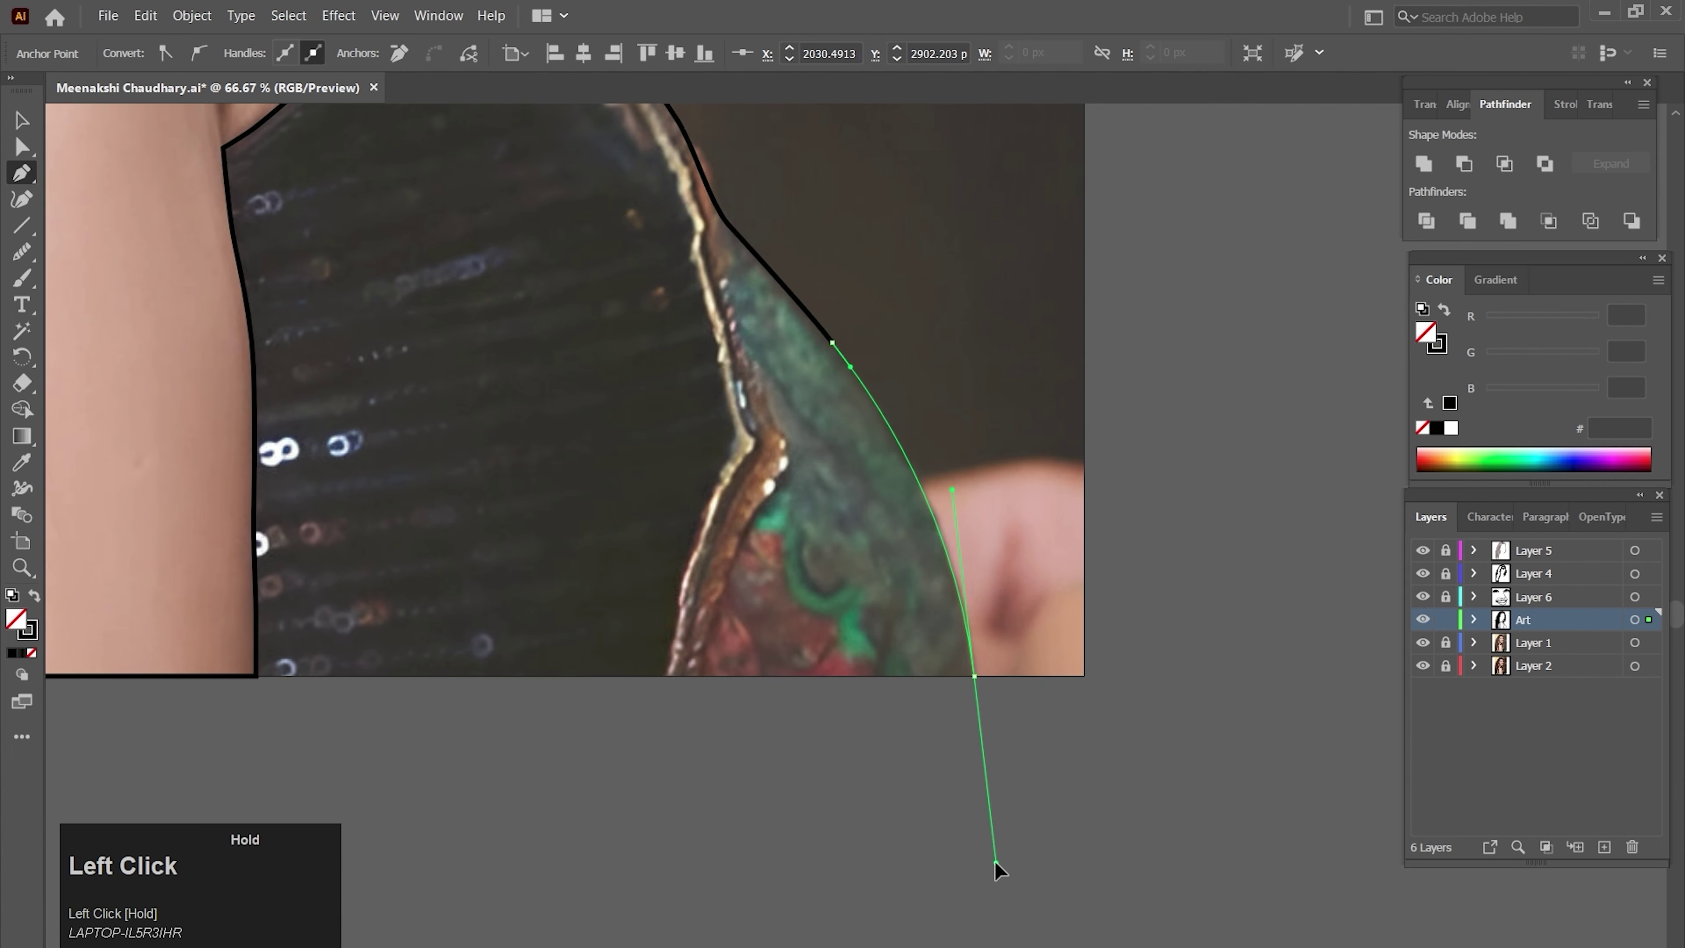
{"action": "left_click_drag", "start_coordinate": [995, 862], "coordinate": [995, 872]}
{"action": "key", "text": "space"}
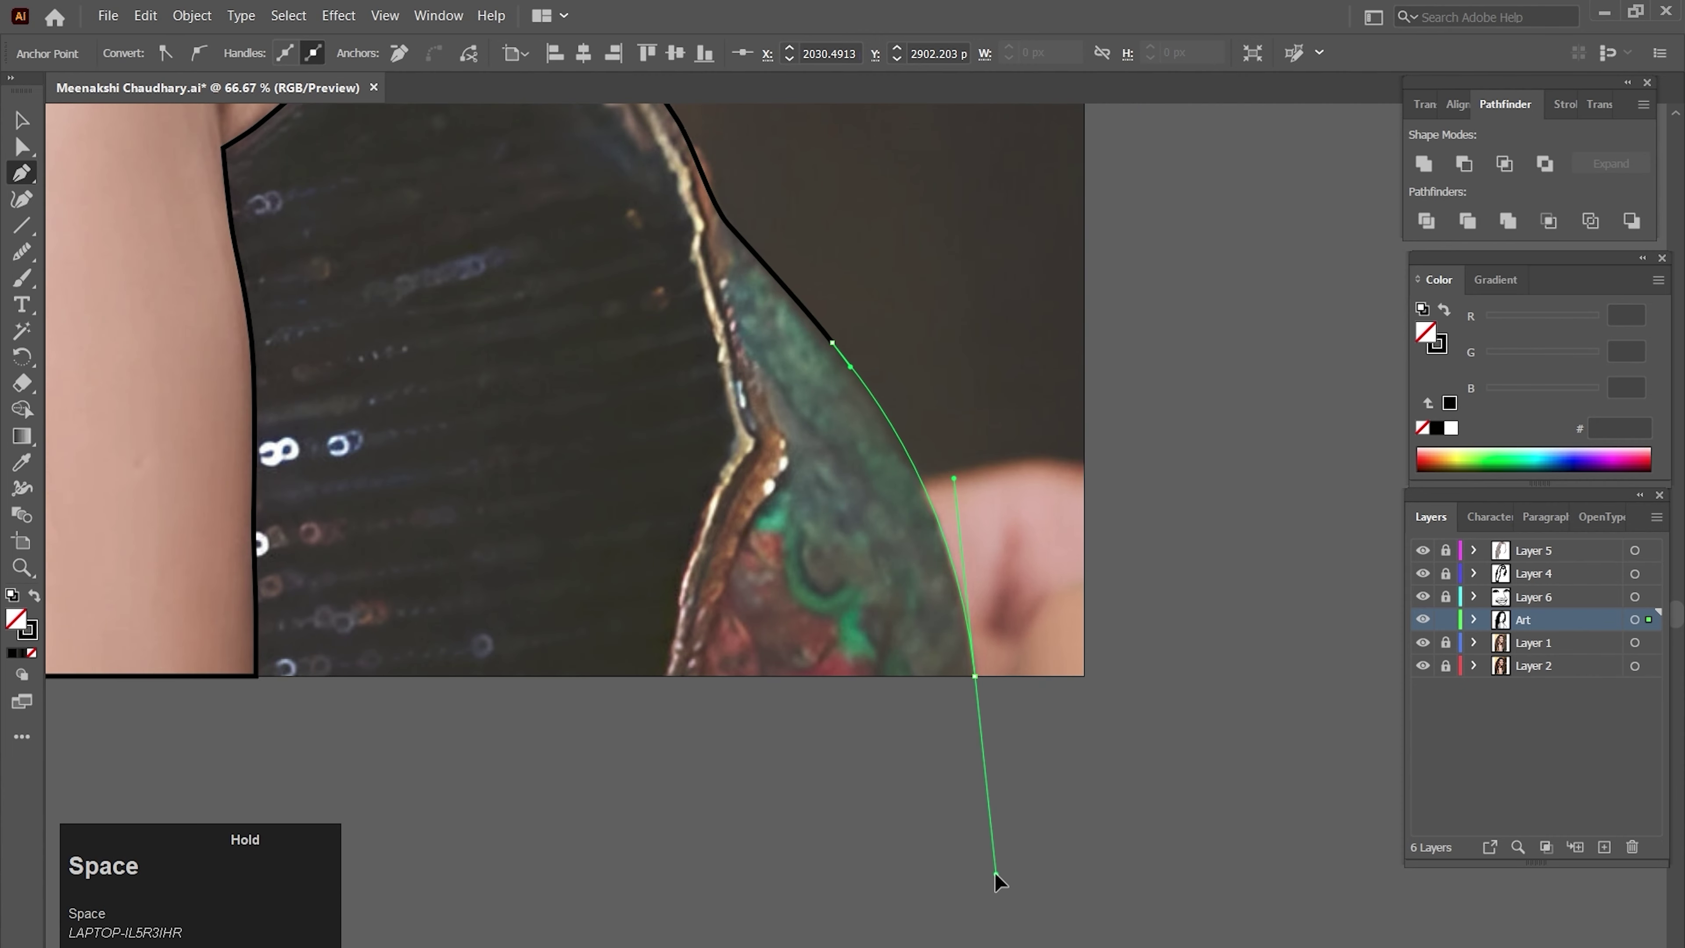
{"action": "left_click", "coordinate": [974, 675]}
- Close the dress path across the bottom edge and loosely around the back and over the shoulder, outside the strap, to its starting point
{"action": "left_click_drag", "start_coordinate": [743, 670], "coordinate": [1003, 760]}
{"action": "left_click", "coordinate": [694, 657], "text": "ctrl+alt"}
{"action": "left_click", "coordinate": [696, 659], "text": "ctrl+alt"}
{"action": "left_click", "coordinate": [701, 658], "text": "ctrl+alt"}
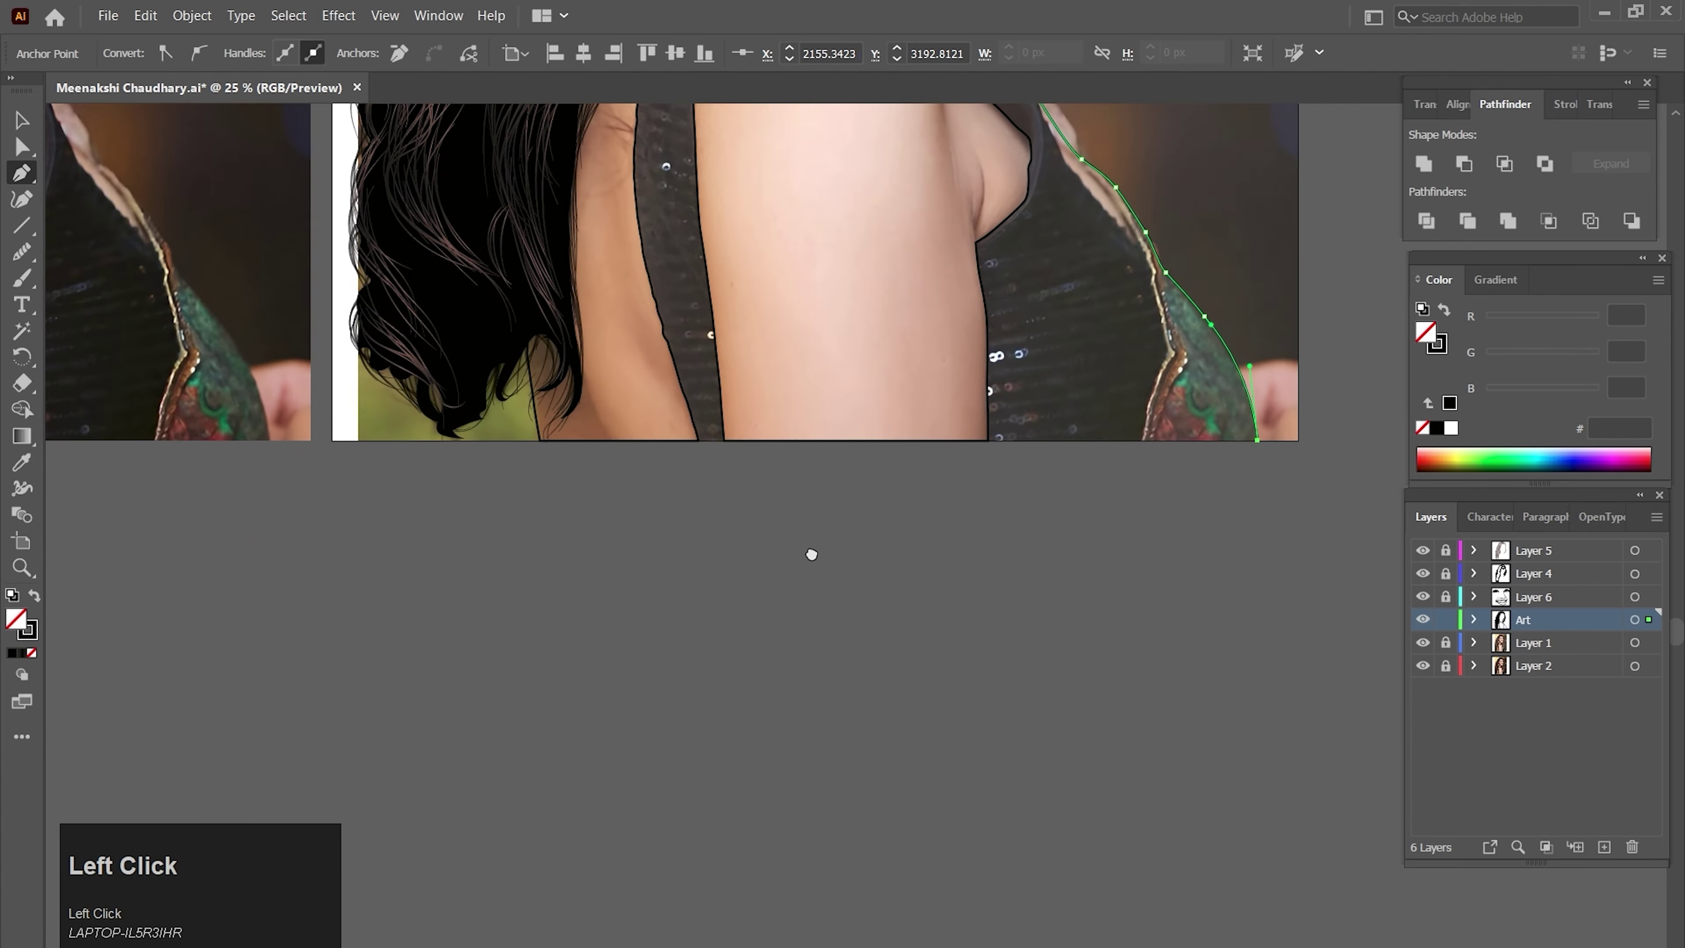
{"action": "left_click_drag", "start_coordinate": [811, 554], "coordinate": [660, 736]}
{"action": "left_click", "coordinate": [548, 622]}
{"action": "key", "text": "space"}
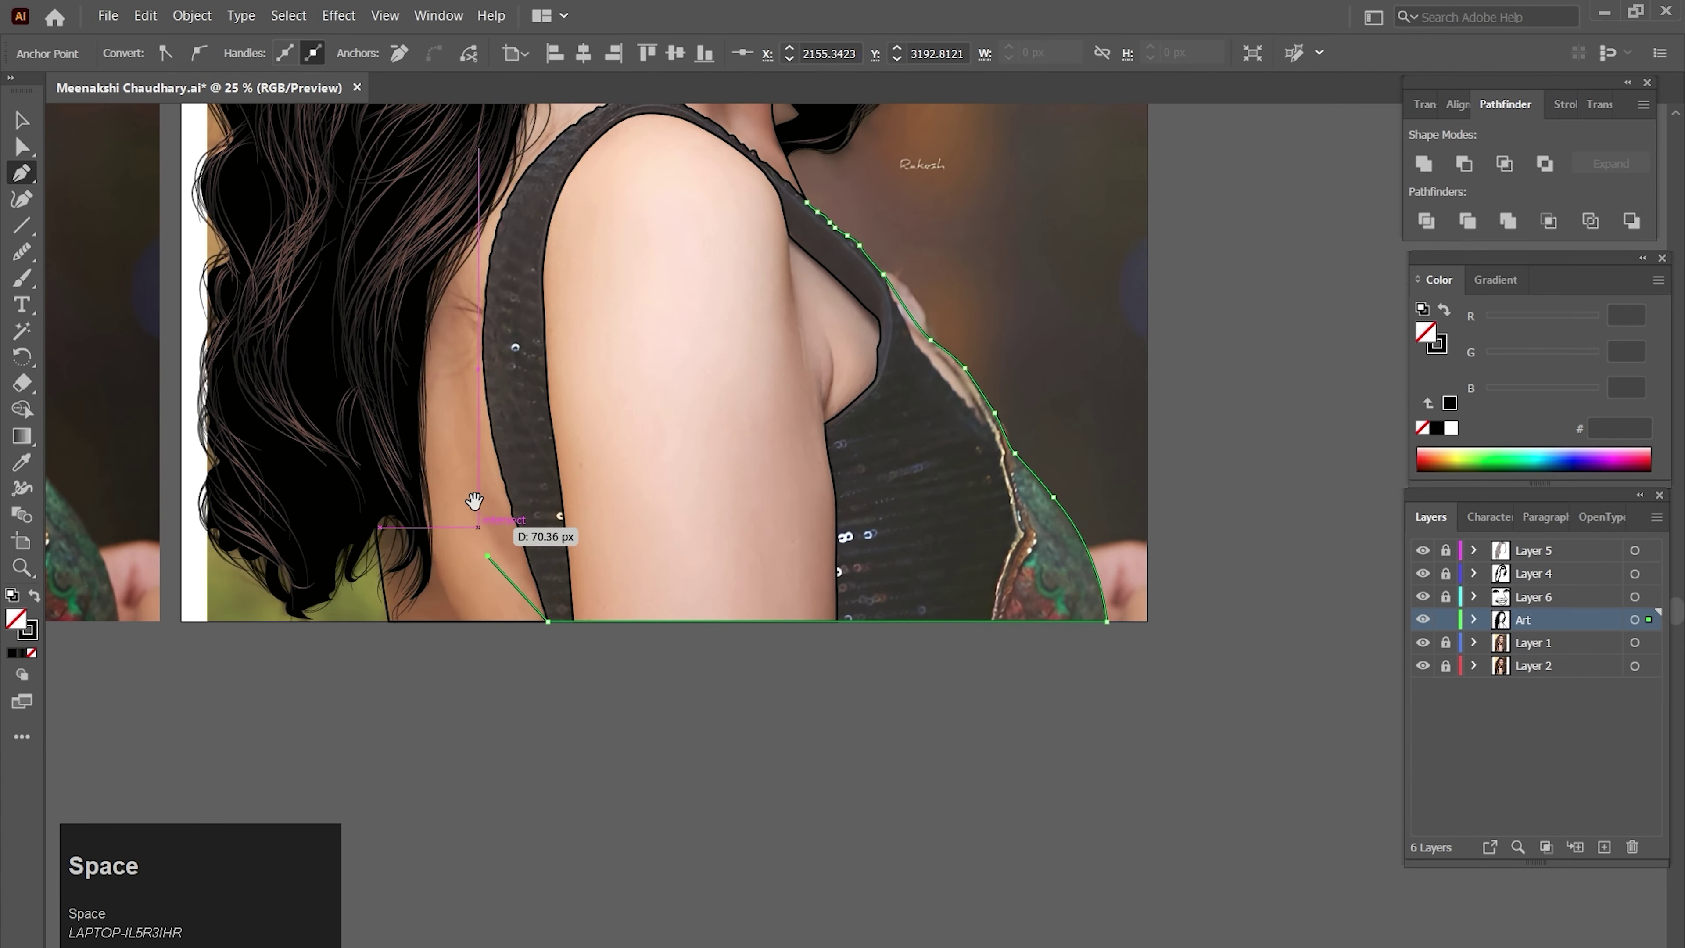
{"action": "left_click_drag", "start_coordinate": [474, 499], "coordinate": [498, 709]}
{"action": "left_click", "coordinate": [511, 768]}
{"action": "left_click", "coordinate": [475, 559]}
{"action": "left_click", "coordinate": [524, 365]}
{"action": "left_click", "coordinate": [591, 268]}
{"action": "left_click", "coordinate": [711, 273]}
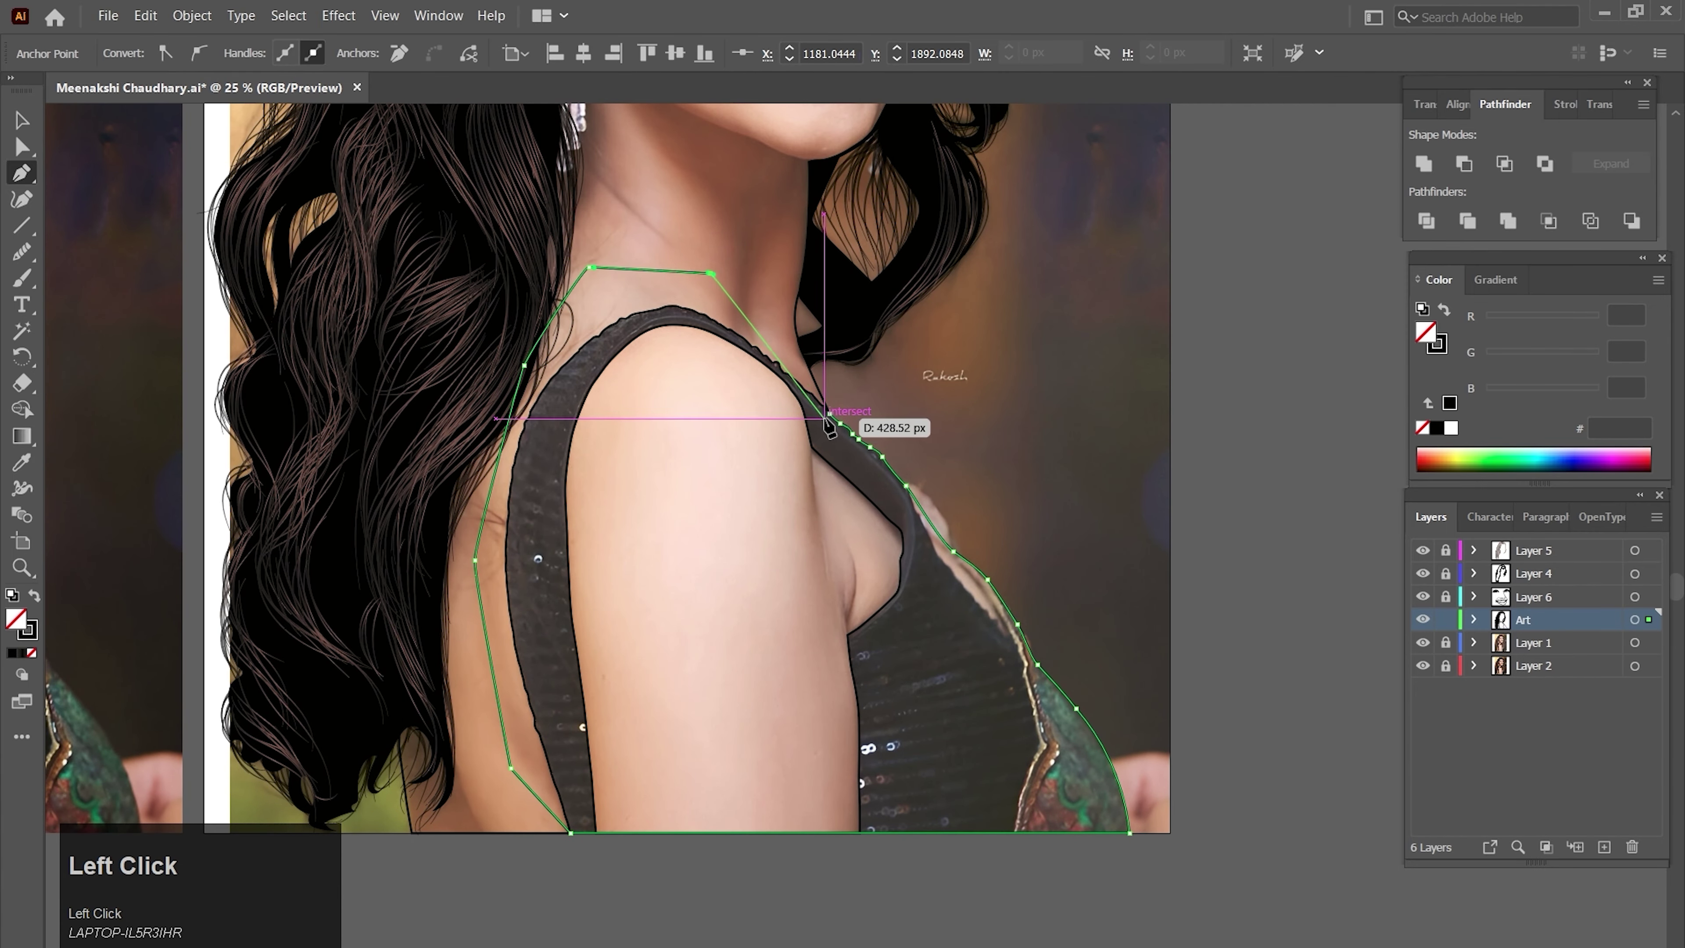
{"action": "left_click_drag", "start_coordinate": [829, 413], "coordinate": [842, 447]}
- Display Layer 1 in outline mode and select the neck, back, arm and dress outlines together
{"action": "key", "text": "space"}
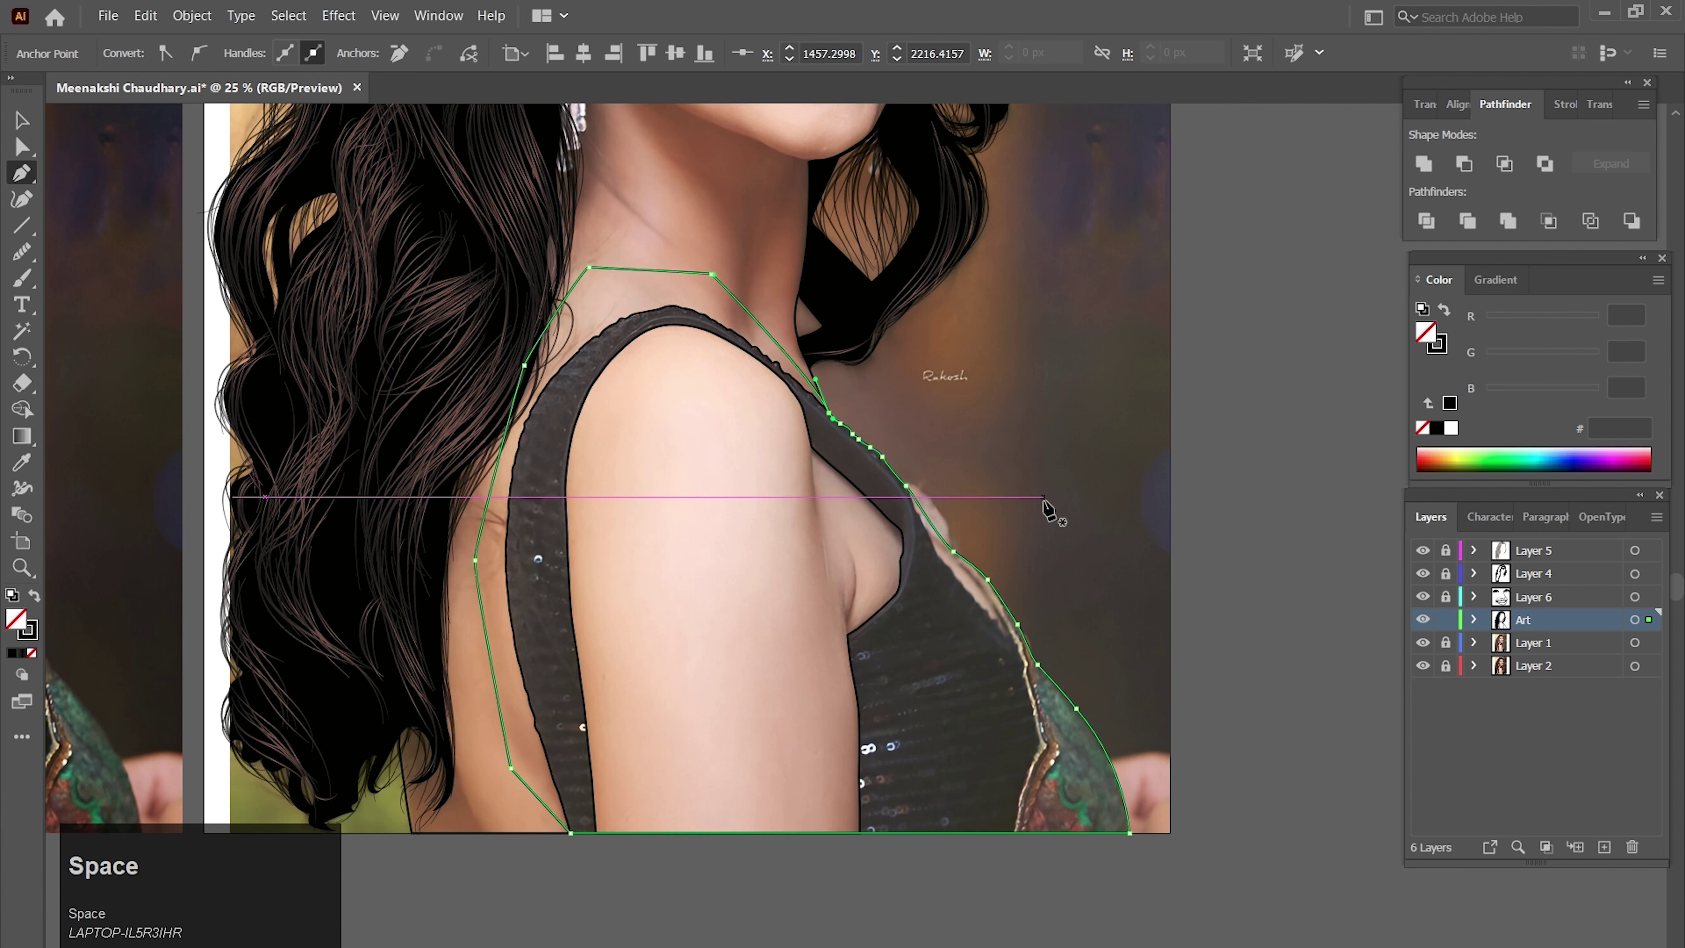
{"action": "key", "text": "ctrl"}
{"action": "left_click", "coordinate": [1423, 643], "text": "ctrl"}
{"action": "left_click_drag", "start_coordinate": [1071, 553], "coordinate": [1086, 558]}
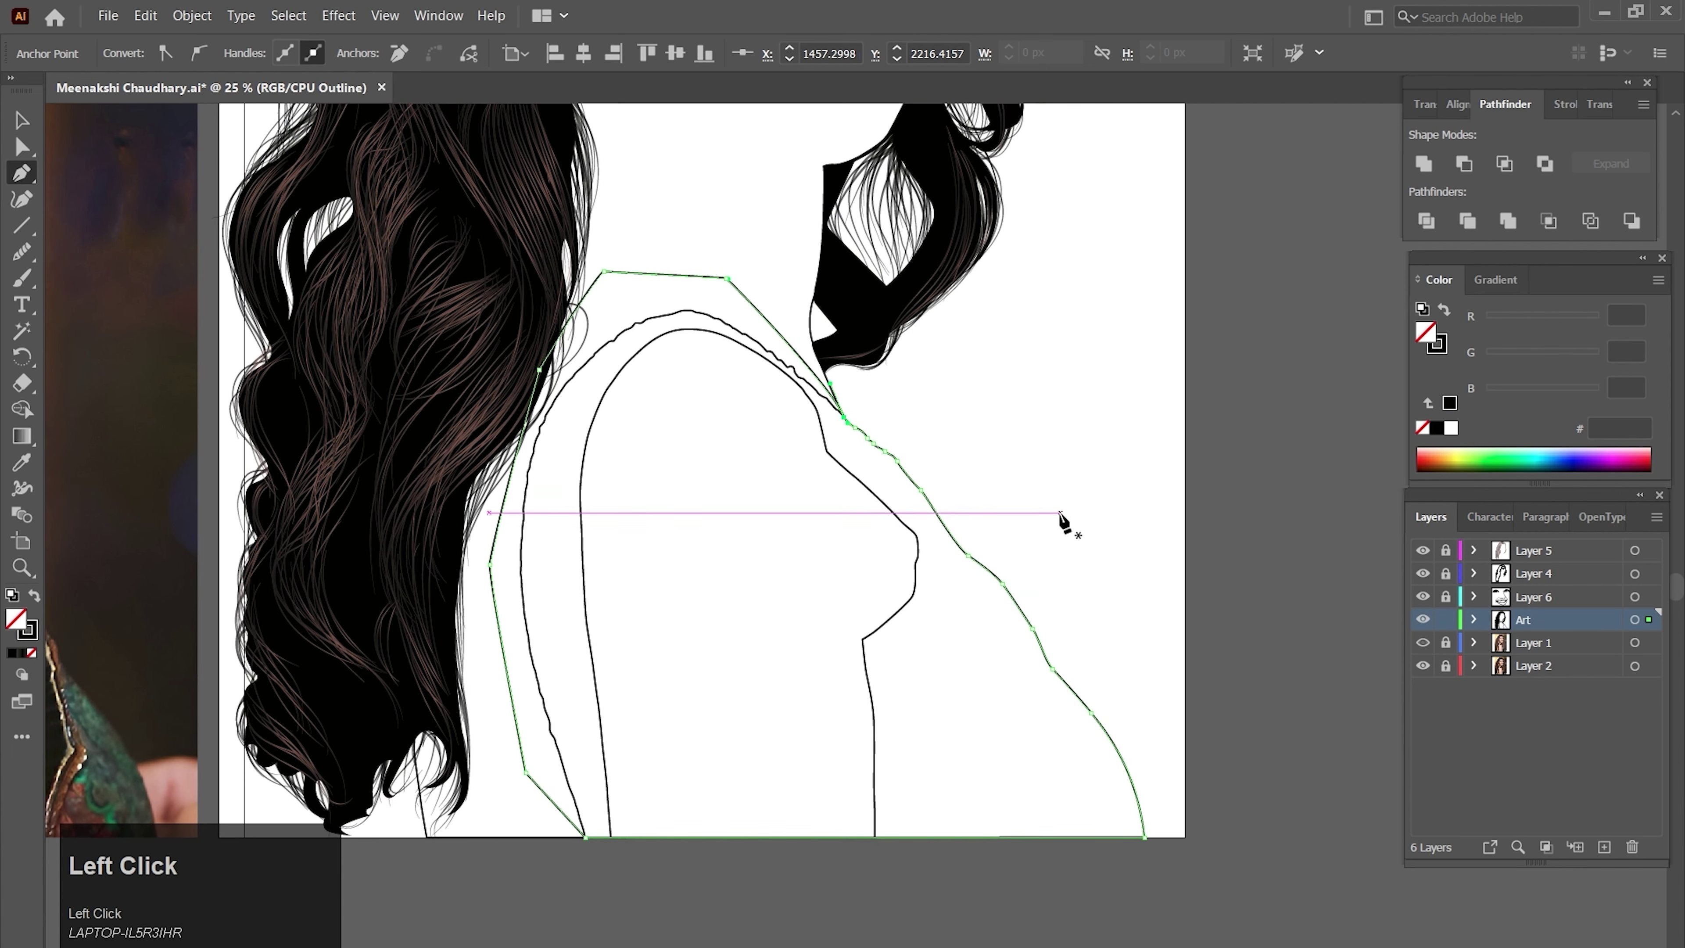
{"action": "key", "text": "v"}
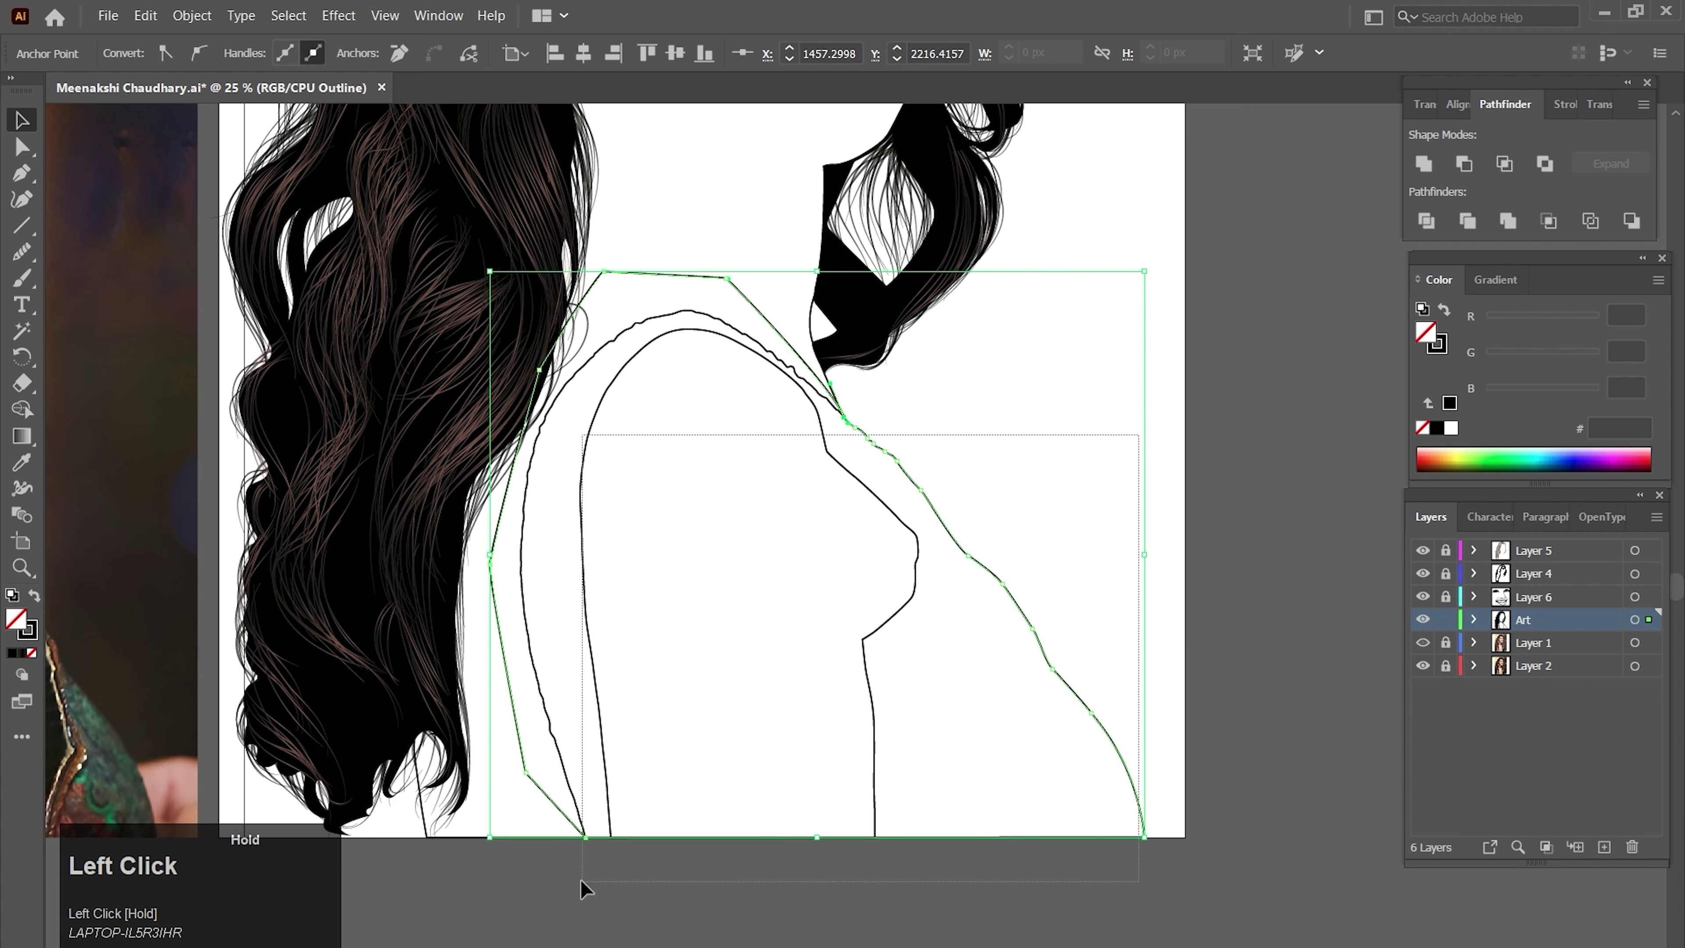
{"action": "left_click_drag", "start_coordinate": [581, 880], "coordinate": [582, 882]}
{"action": "key", "text": "space"}
{"action": "left_click_drag", "start_coordinate": [726, 664], "coordinate": [730, 700]}
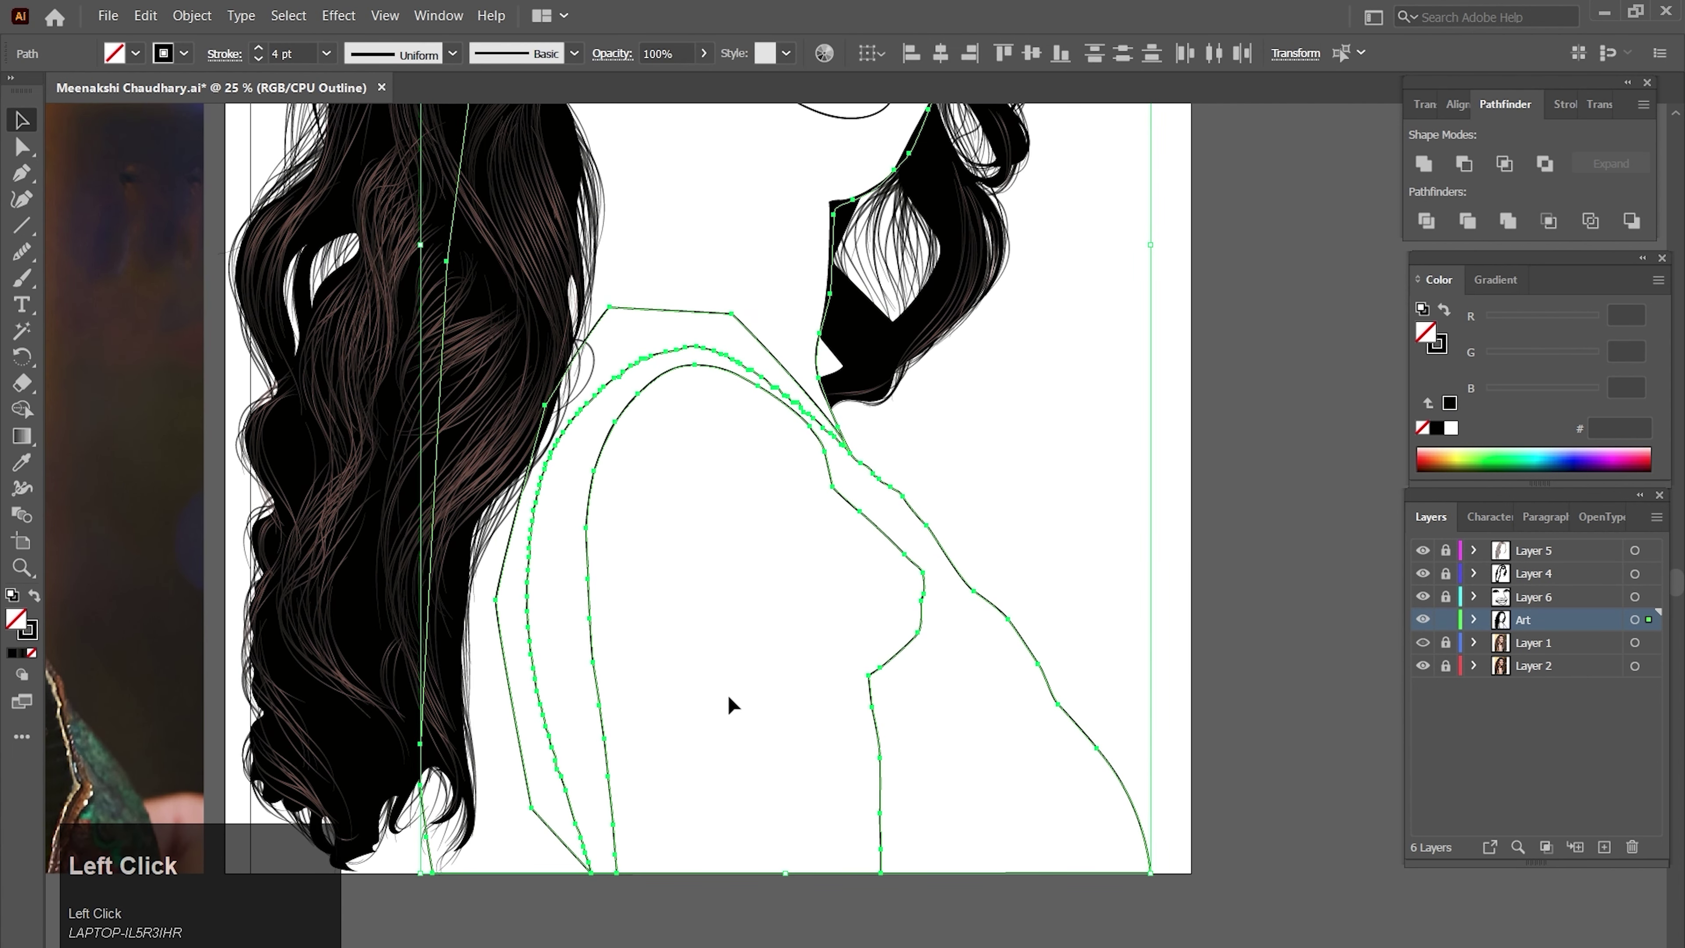
- Use Shape Builder to remove the excess area outside the strap and form separate dress, arm and neck shapes
{"action": "left_click", "coordinate": [22, 410]}
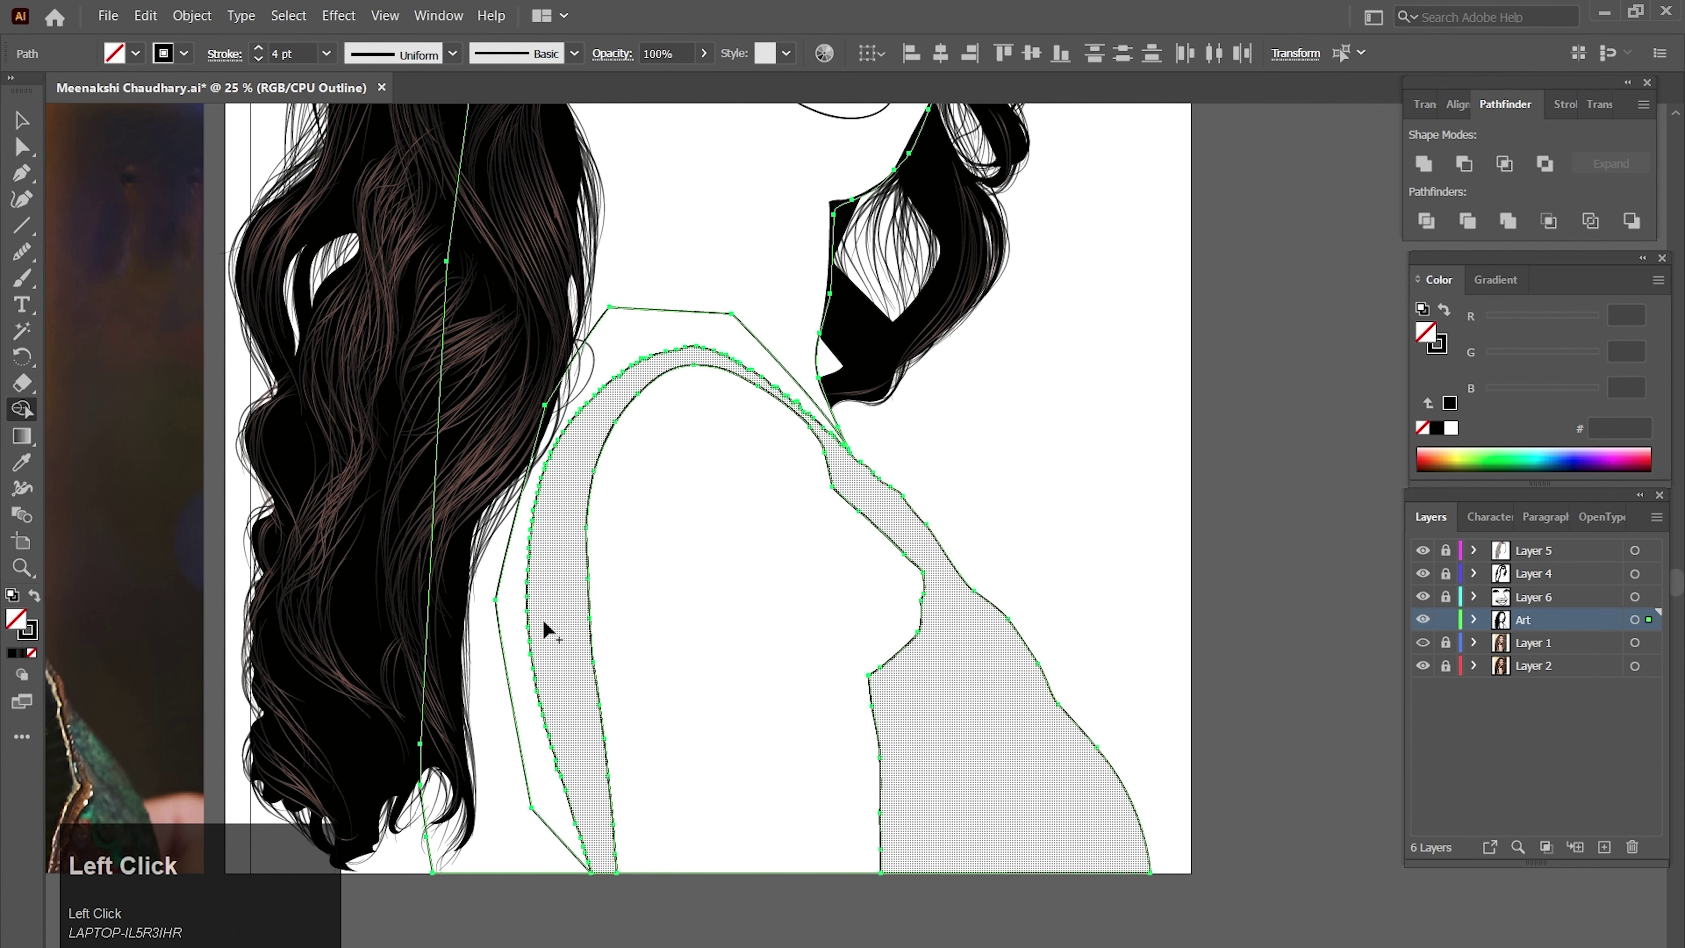
{"action": "left_click_drag", "start_coordinate": [486, 630], "coordinate": [512, 627]}
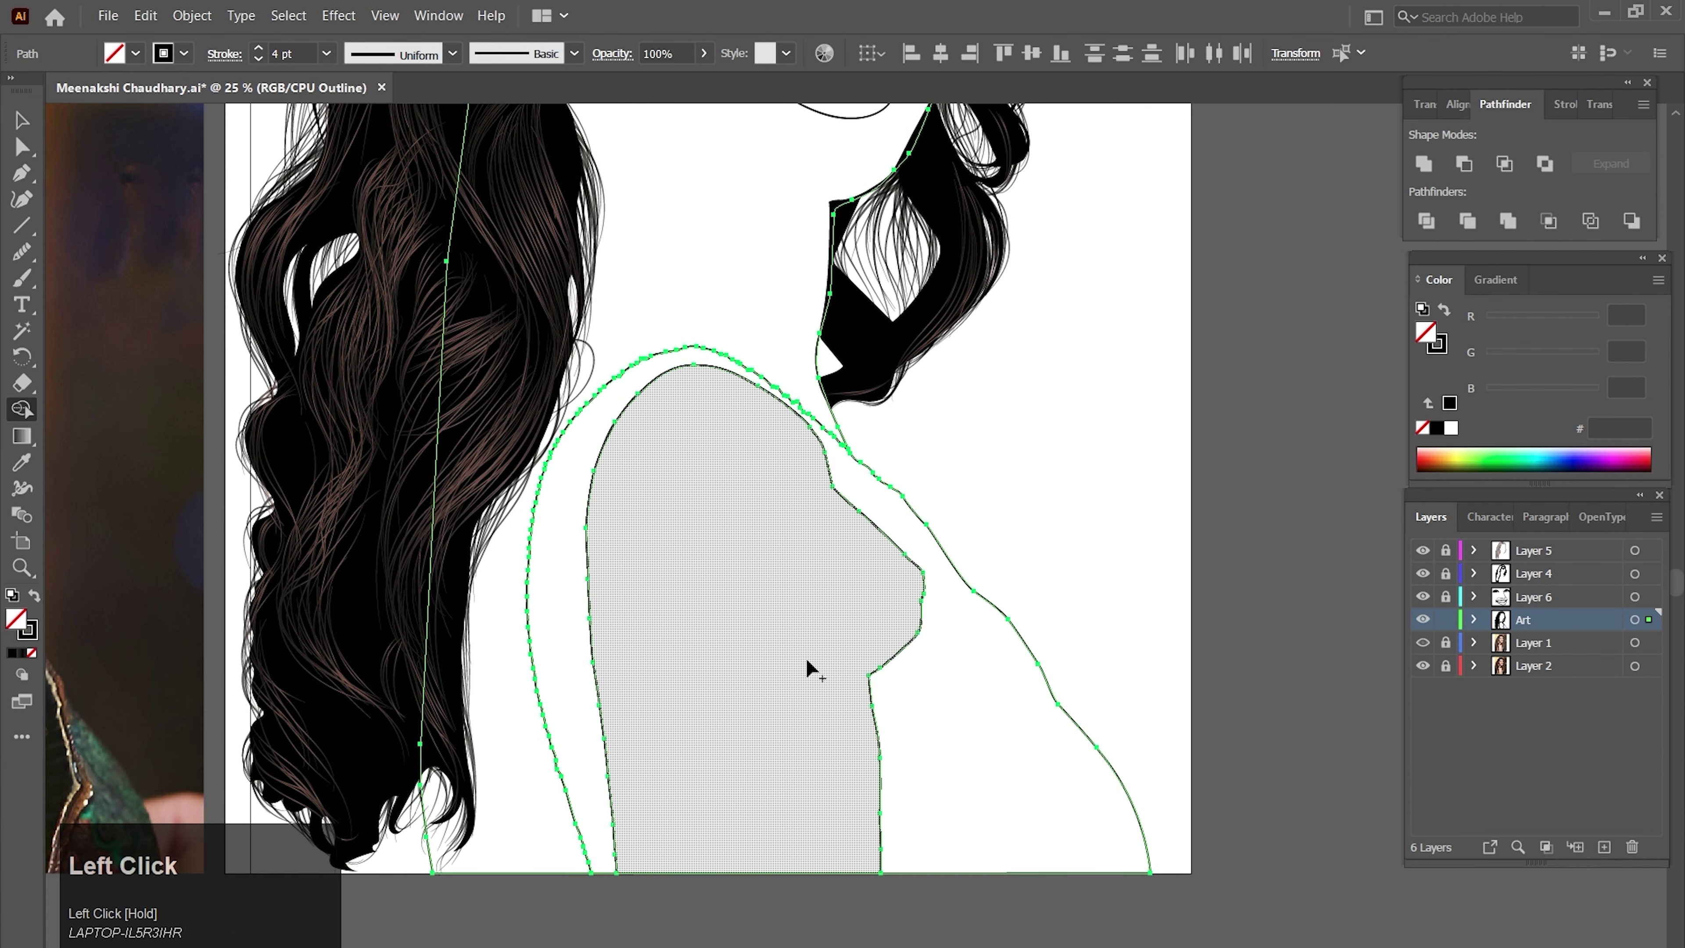
{"action": "left_click_drag", "start_coordinate": [949, 688], "coordinate": [966, 720]}
{"action": "left_click", "coordinate": [741, 546]}
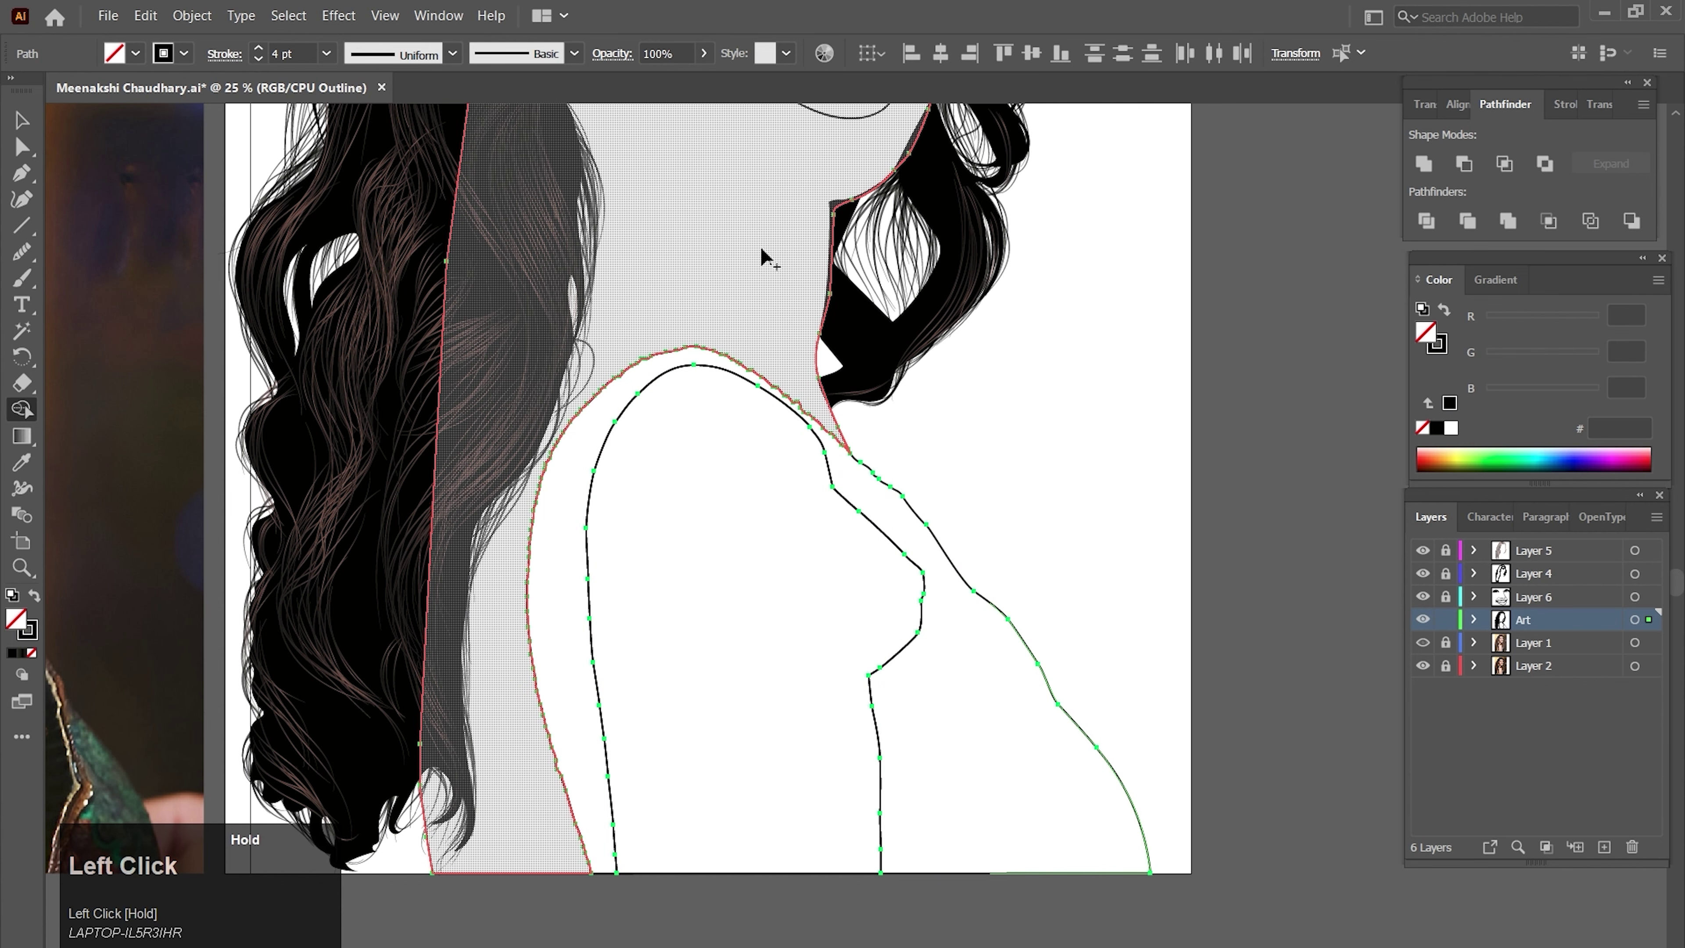
{"action": "left_click", "coordinate": [1069, 558], "text": "ctrl"}
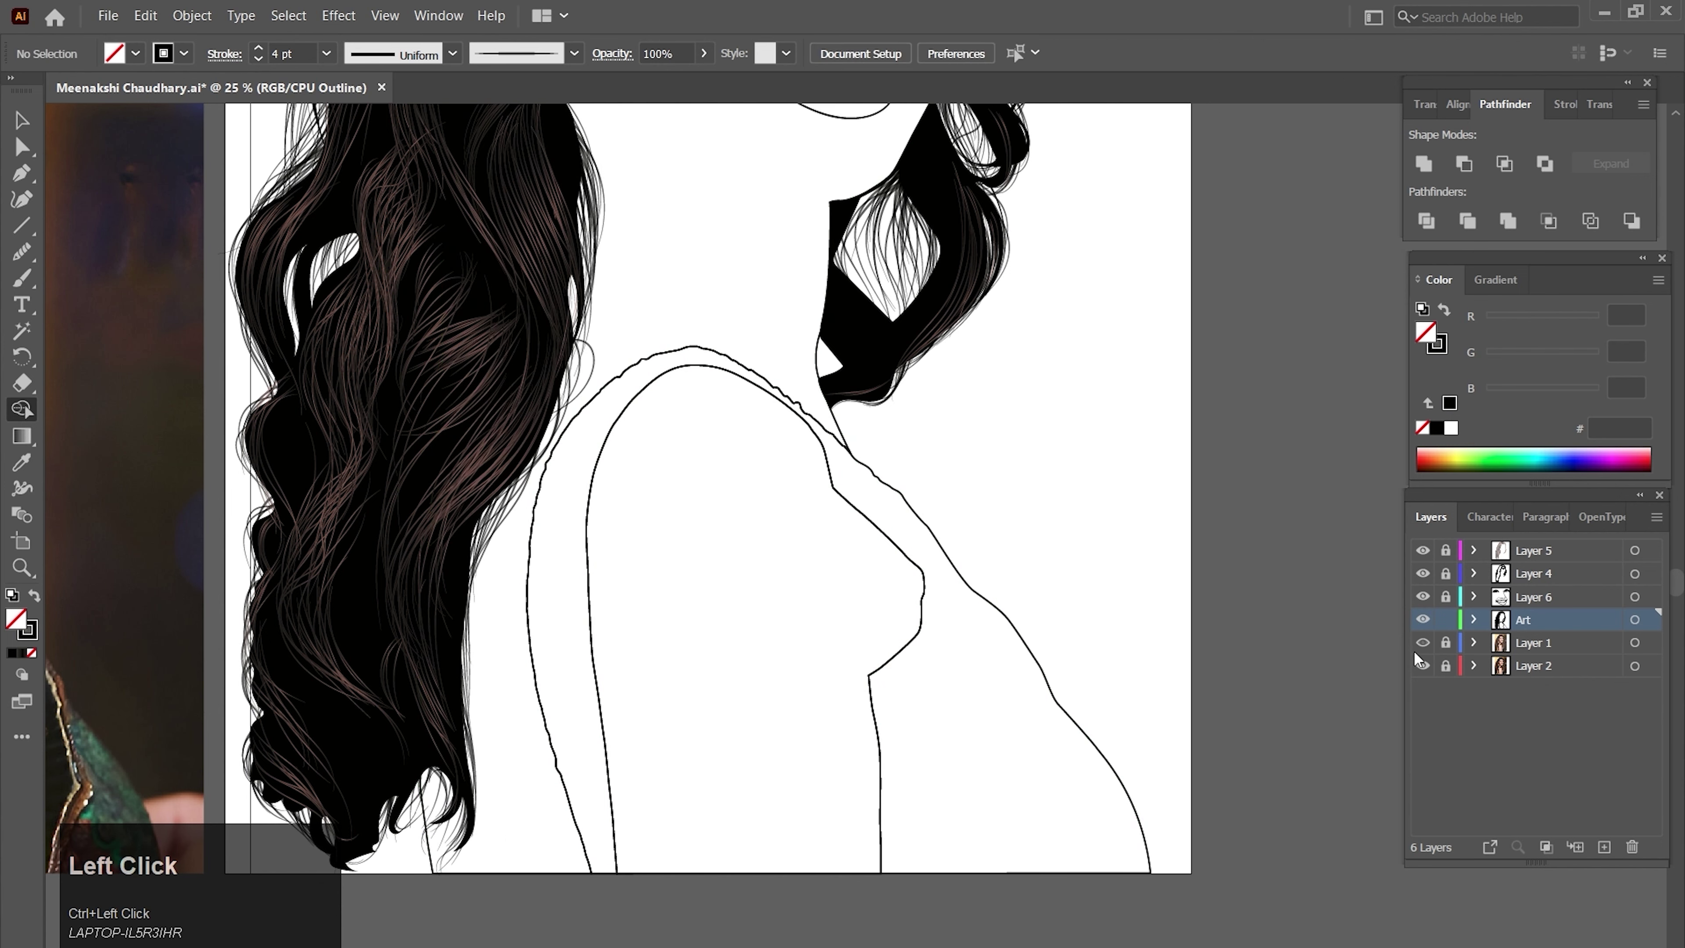
- Select the dress shape and swap its fill and stroke to give it a solid black fill without an outline
{"action": "left_click", "coordinate": [824, 523], "text": "ctrl+alt"}
{"action": "left_click", "coordinate": [850, 531], "text": "ctrl+alt"}
{"action": "left_click", "coordinate": [1000, 481], "text": "ctrl+alt"}
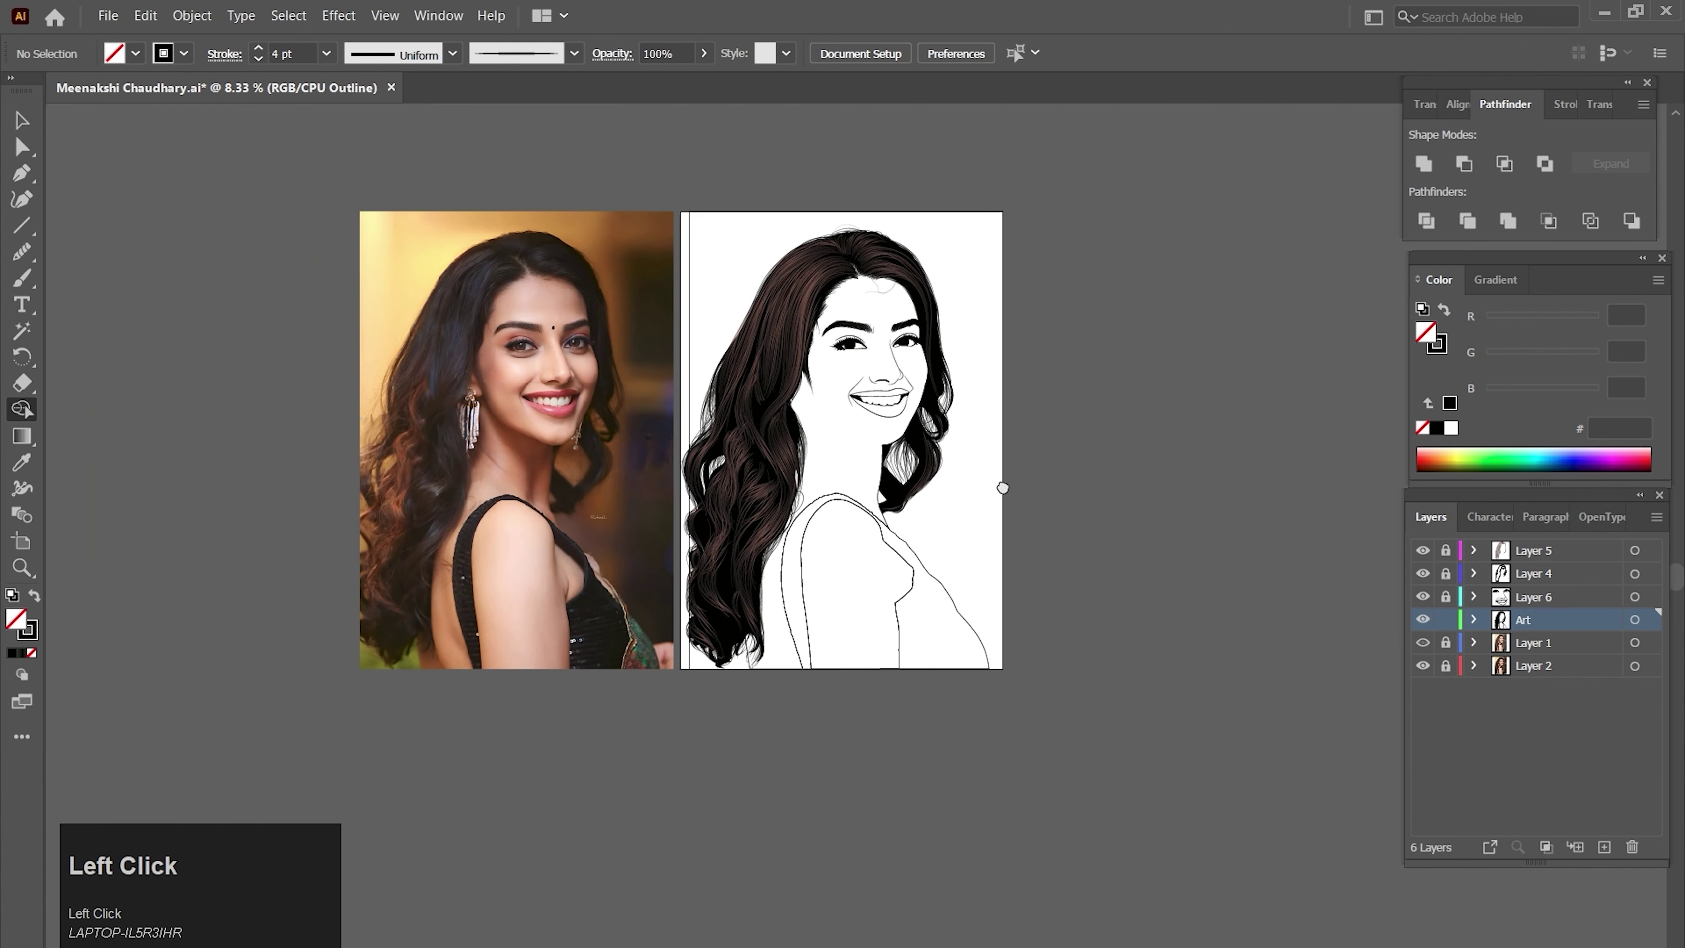
{"action": "left_click_drag", "start_coordinate": [1001, 482], "coordinate": [1005, 552]}
{"action": "mouse_move", "coordinate": [1046, 613]}
{"action": "left_mouse_down"}
{"action": "mouse_move", "coordinate": [968, 634]}
{"action": "mouse_move", "coordinate": [1005, 642]}
{"action": "left_mouse_up"}
{"action": "key", "text": "v"}
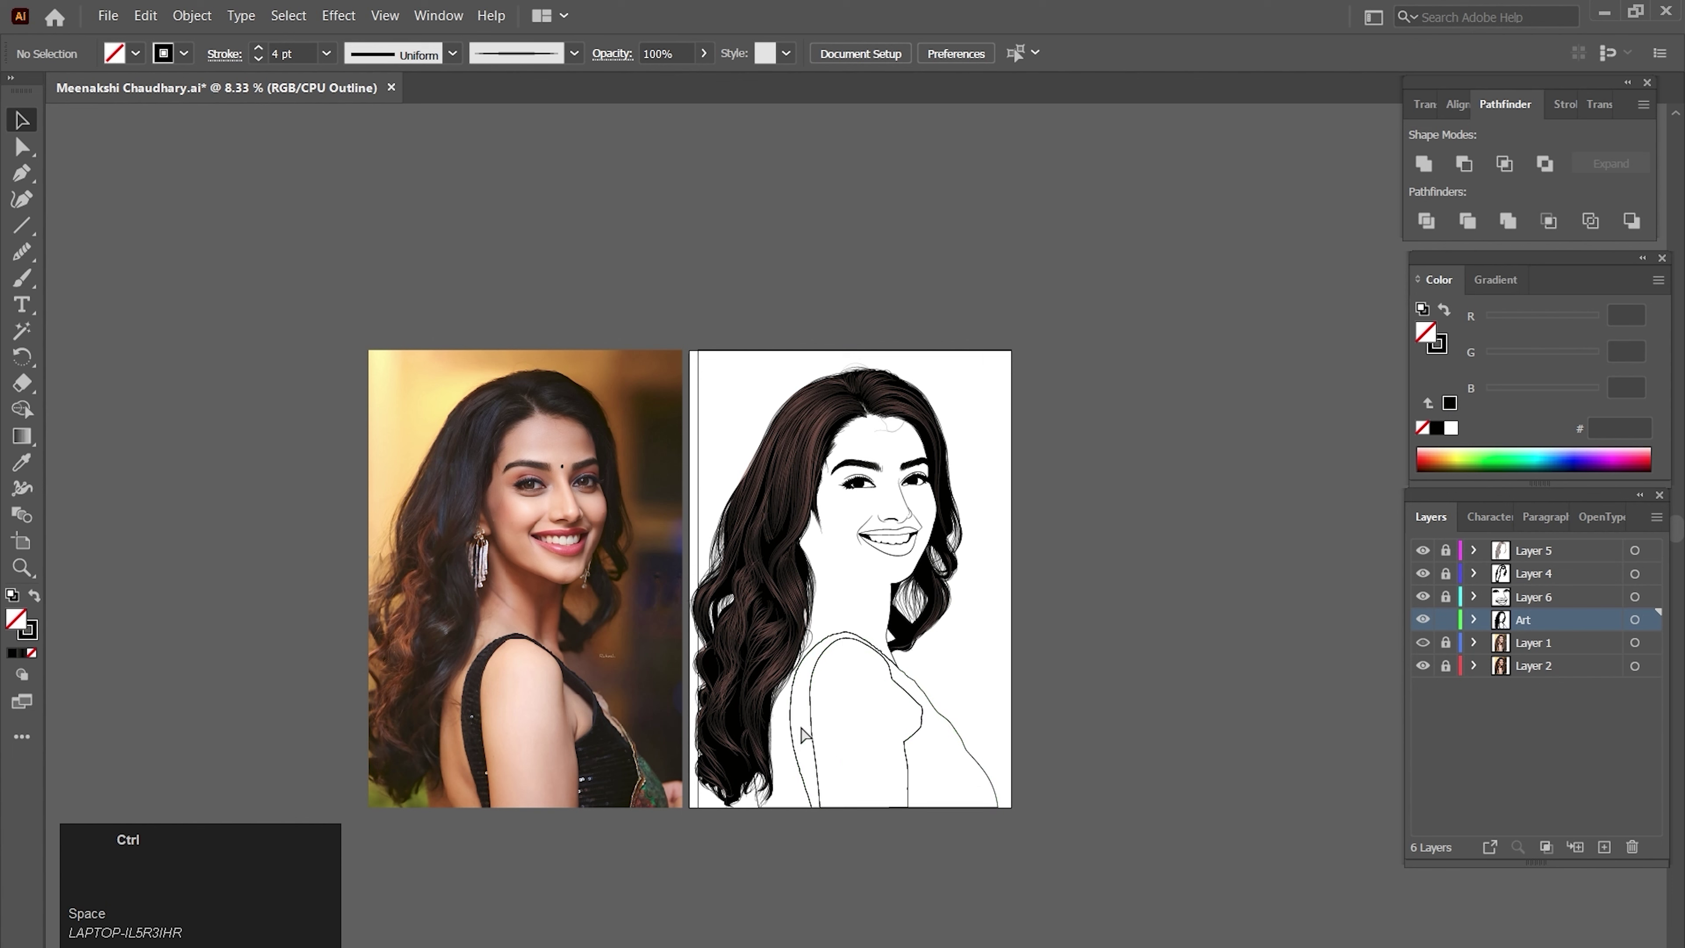
{"action": "left_click", "coordinate": [961, 737], "text": "ctrl"}
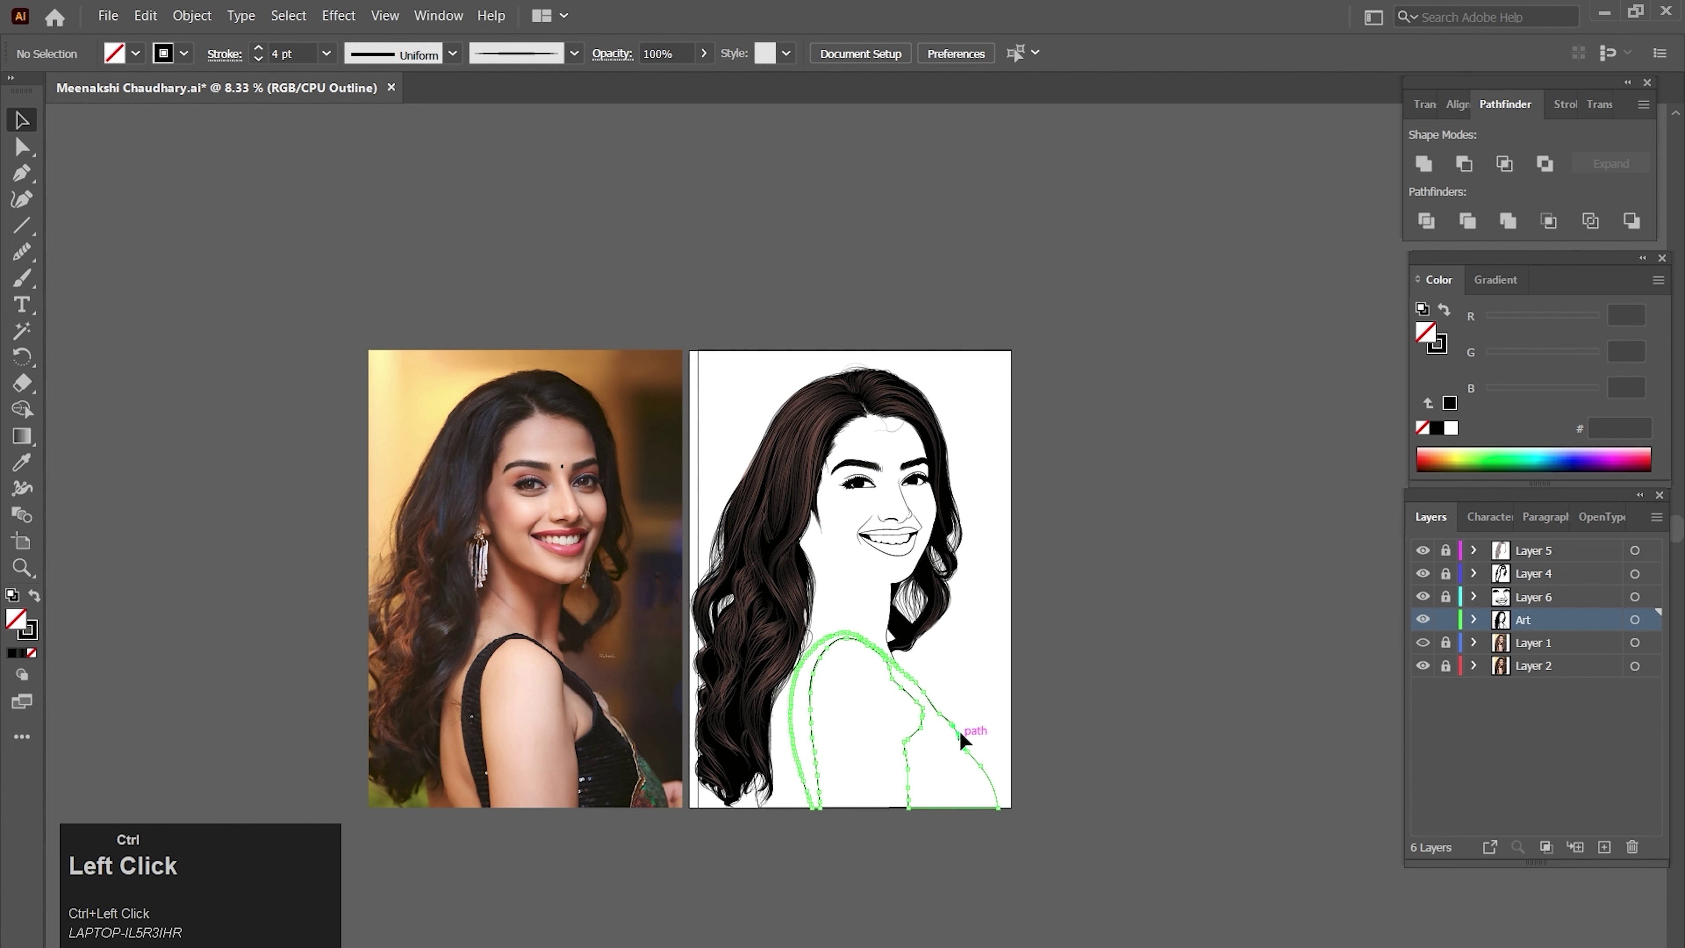
{"action": "left_click", "coordinate": [494, 911]}
{"action": "key", "text": "v"}
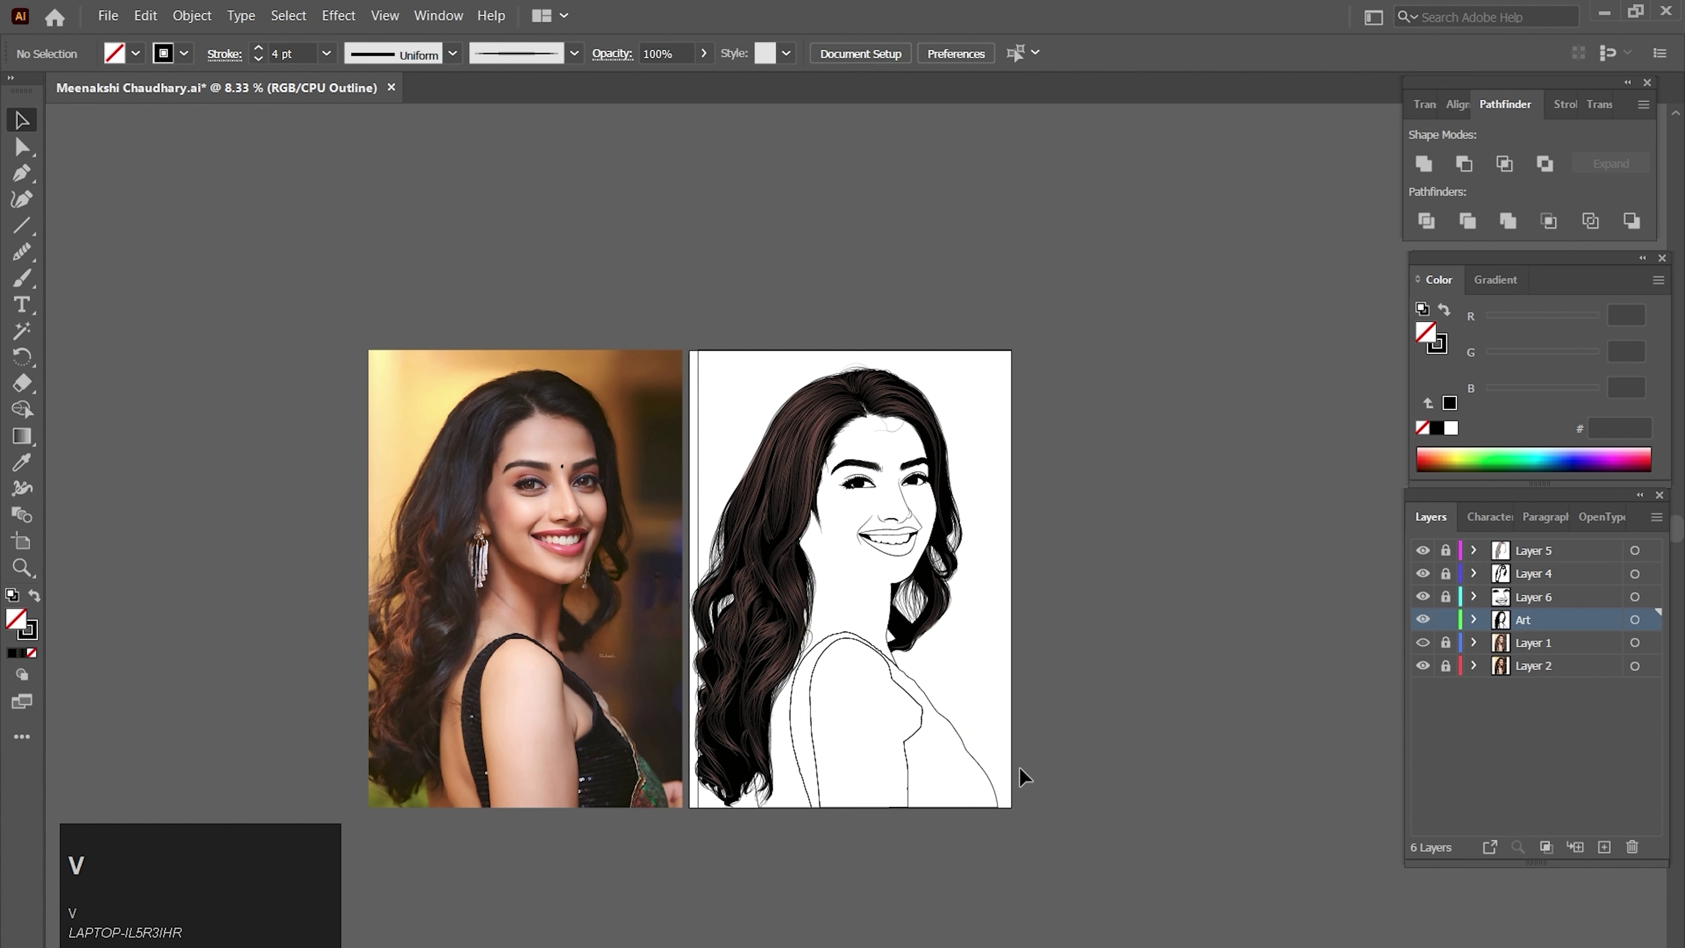
{"action": "left_click", "coordinate": [987, 795]}
{"action": "left_click", "coordinate": [34, 597]}
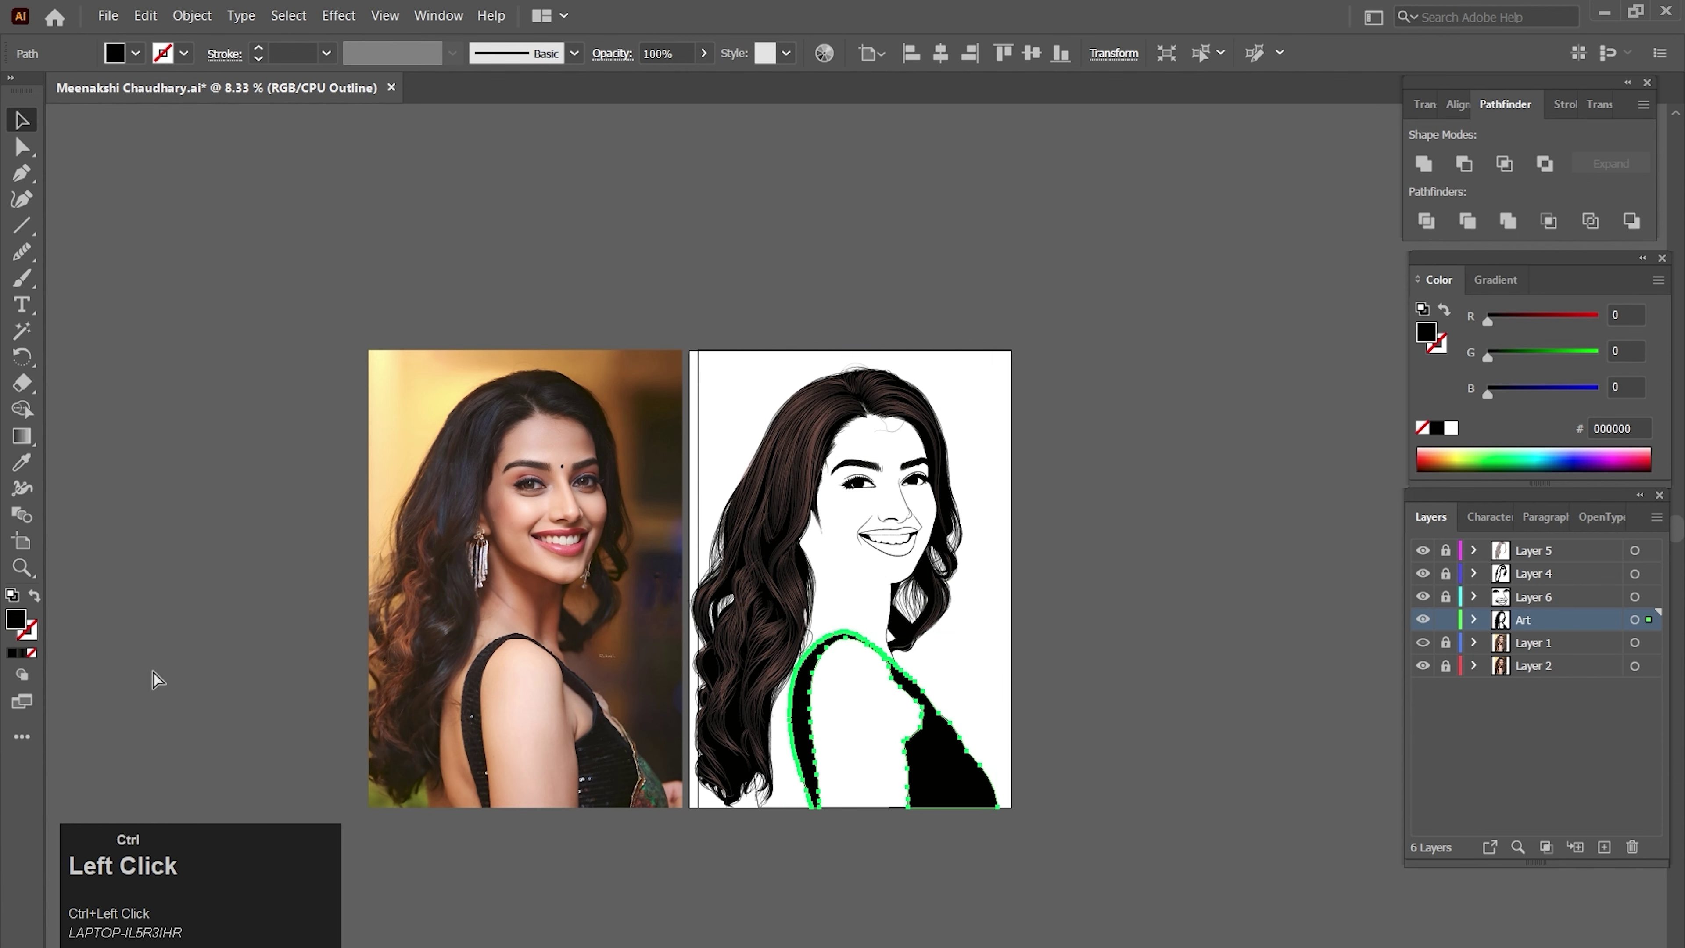
{"action": "left_click", "coordinate": [156, 681], "text": "ctrl"}
{"action": "left_click_drag", "start_coordinate": [1054, 644], "coordinate": [1041, 672]}
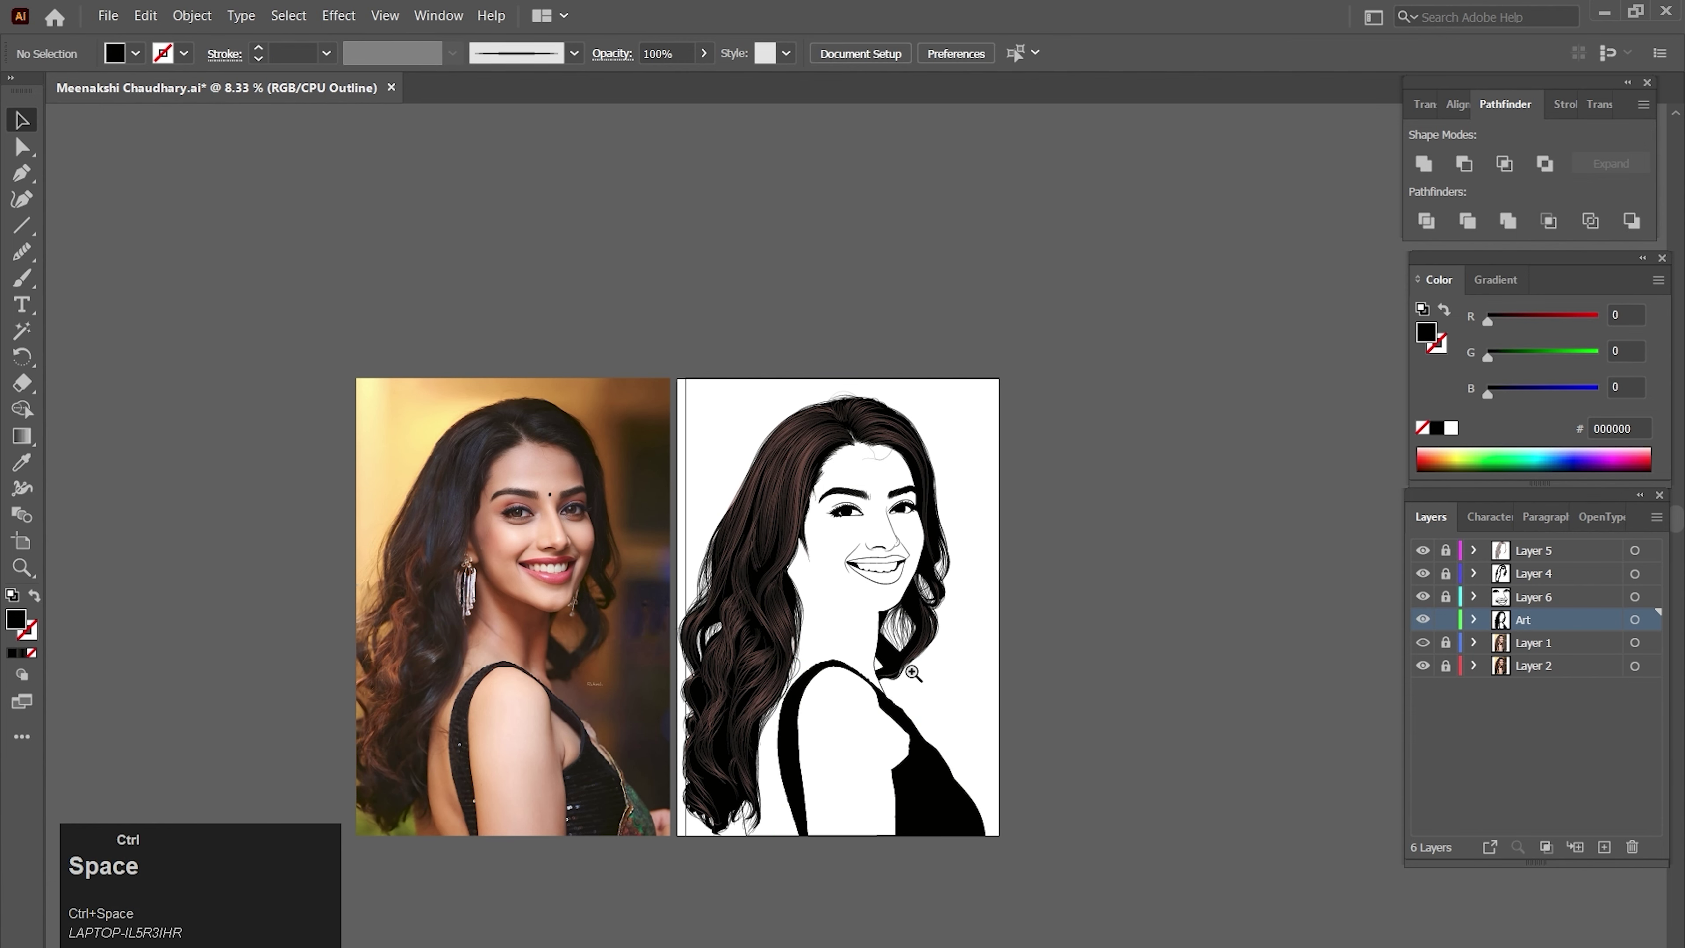
- Lock the Art layer, make Layer 6 the active layer and hide Layer 1
{"action": "left_click", "coordinate": [852, 707]}
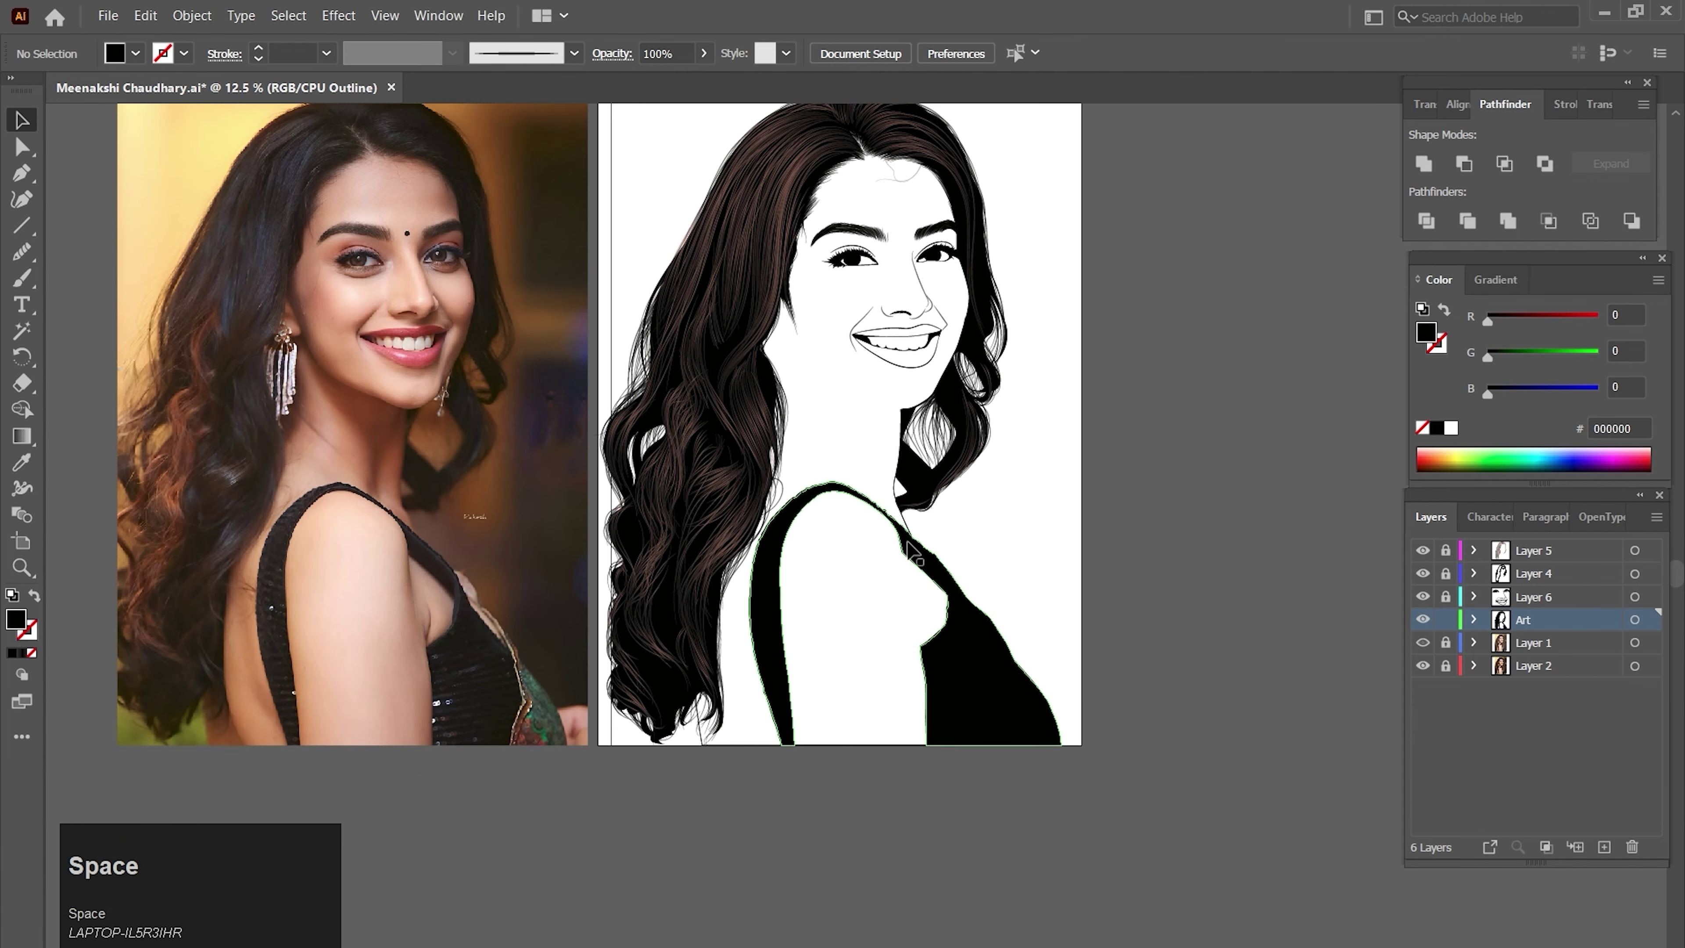
{"action": "left_click_drag", "start_coordinate": [893, 853], "coordinate": [880, 872]}
{"action": "left_click_drag", "start_coordinate": [1032, 568], "coordinate": [991, 648]}
{"action": "double_click", "coordinate": [878, 604]}
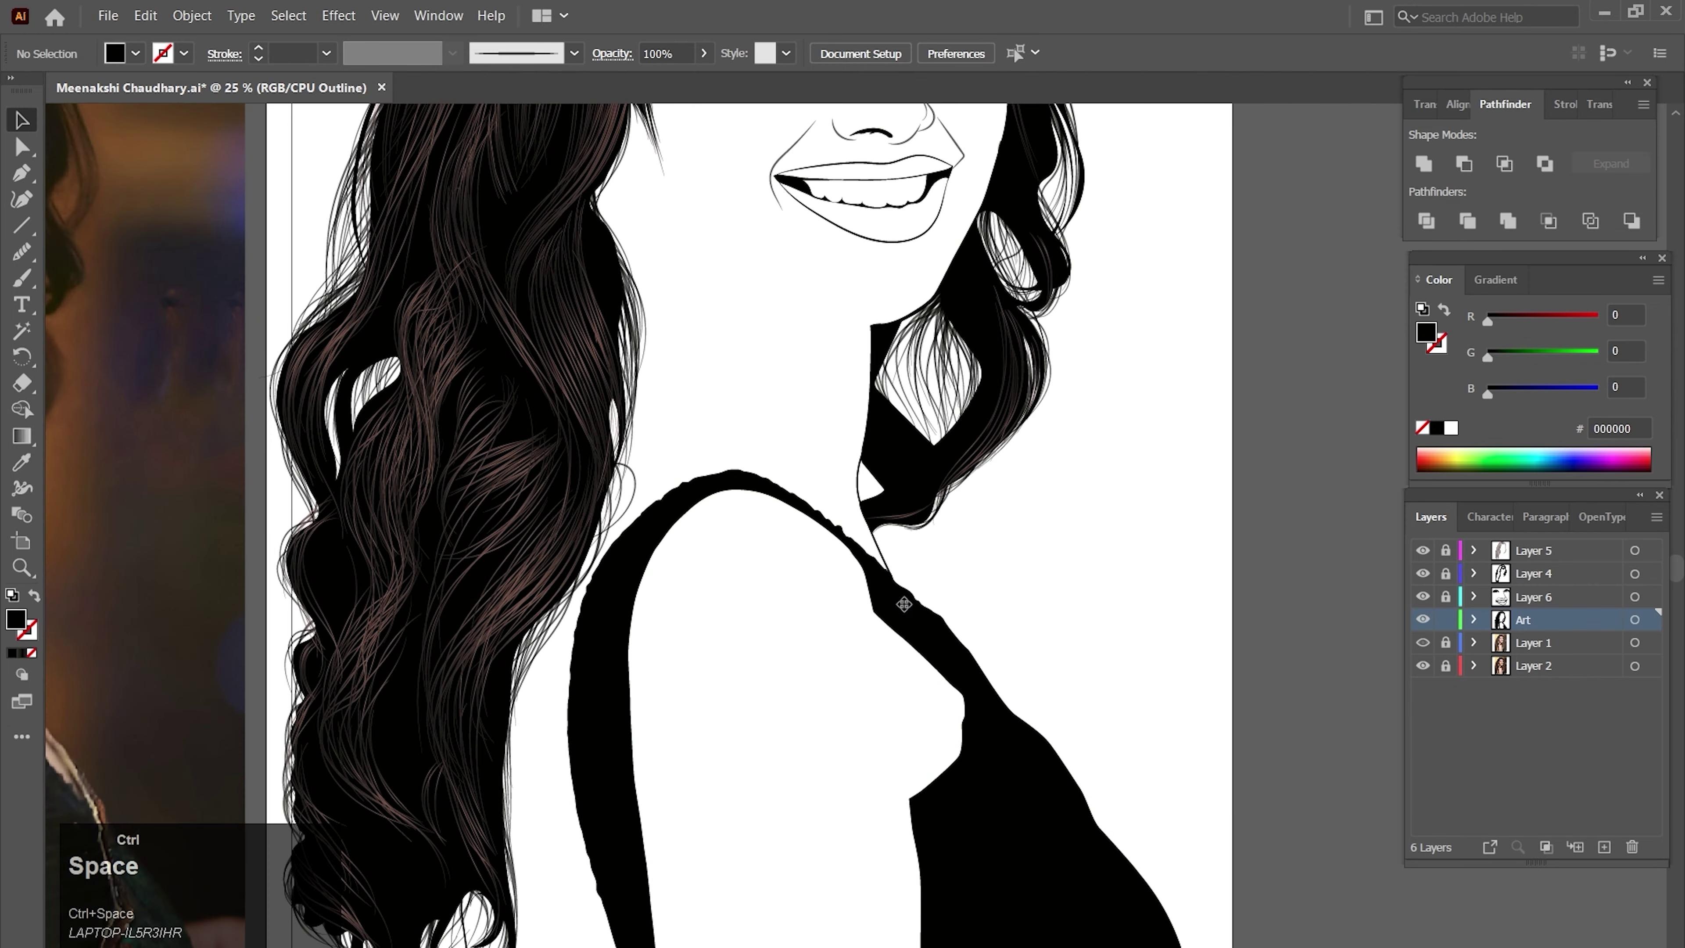
{"action": "left_click_drag", "start_coordinate": [993, 502], "coordinate": [930, 758]}
{"action": "left_click", "coordinate": [1447, 620]}
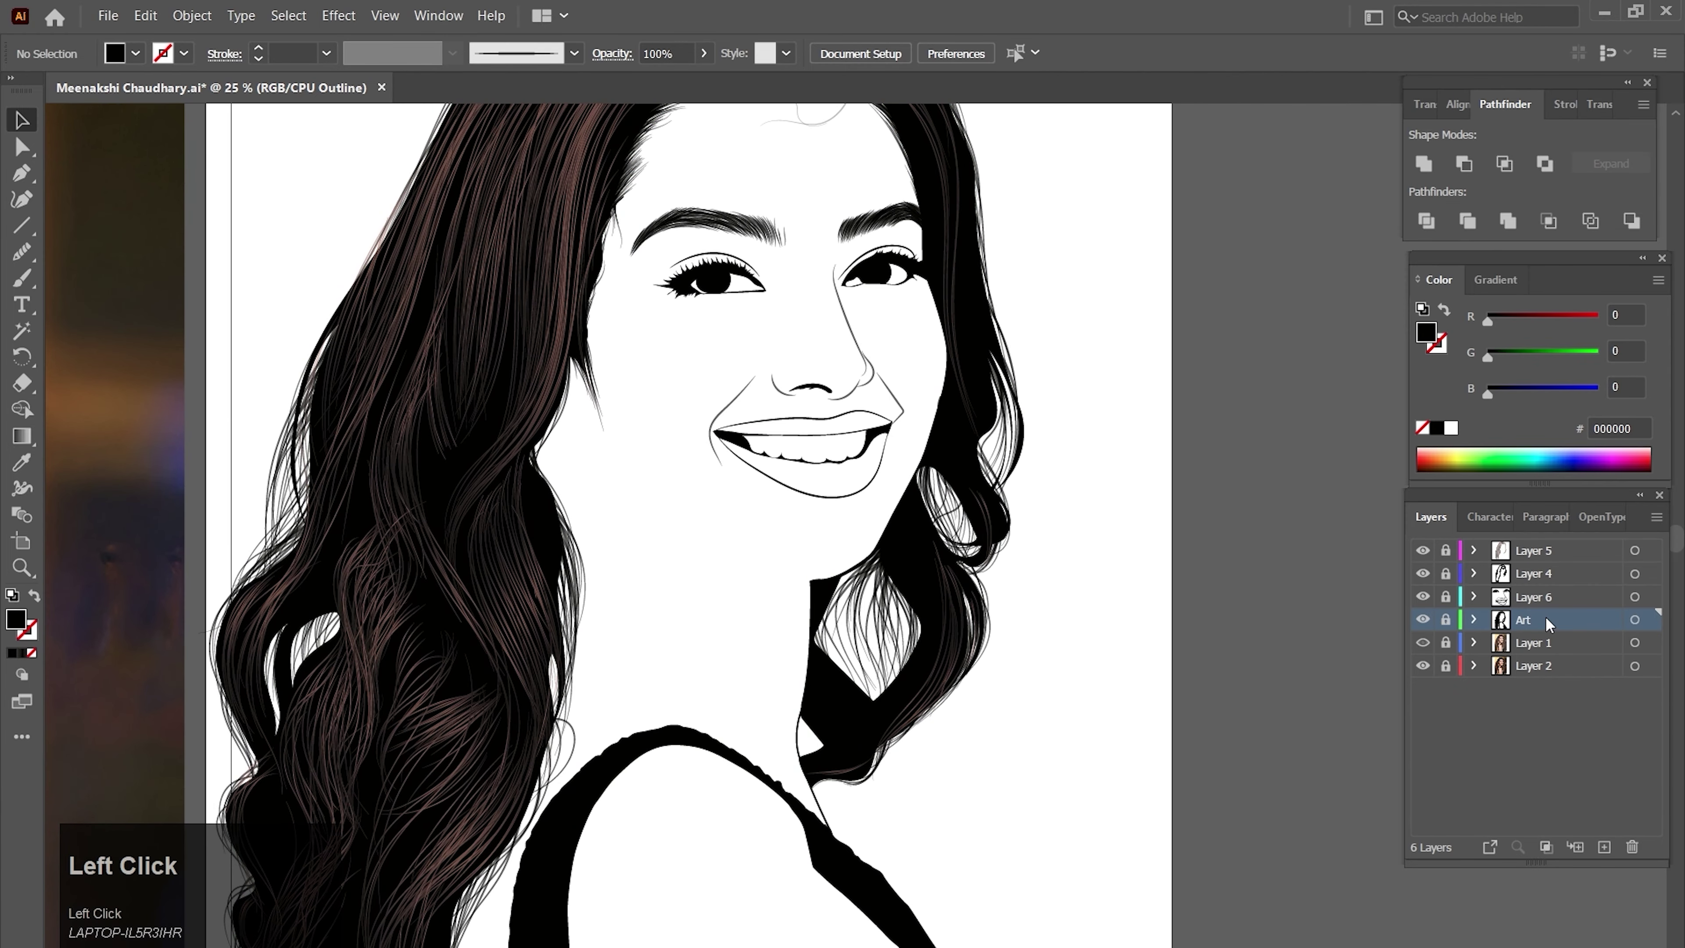
{"action": "left_click", "coordinate": [1550, 599]}
{"action": "left_click", "coordinate": [1423, 642]}
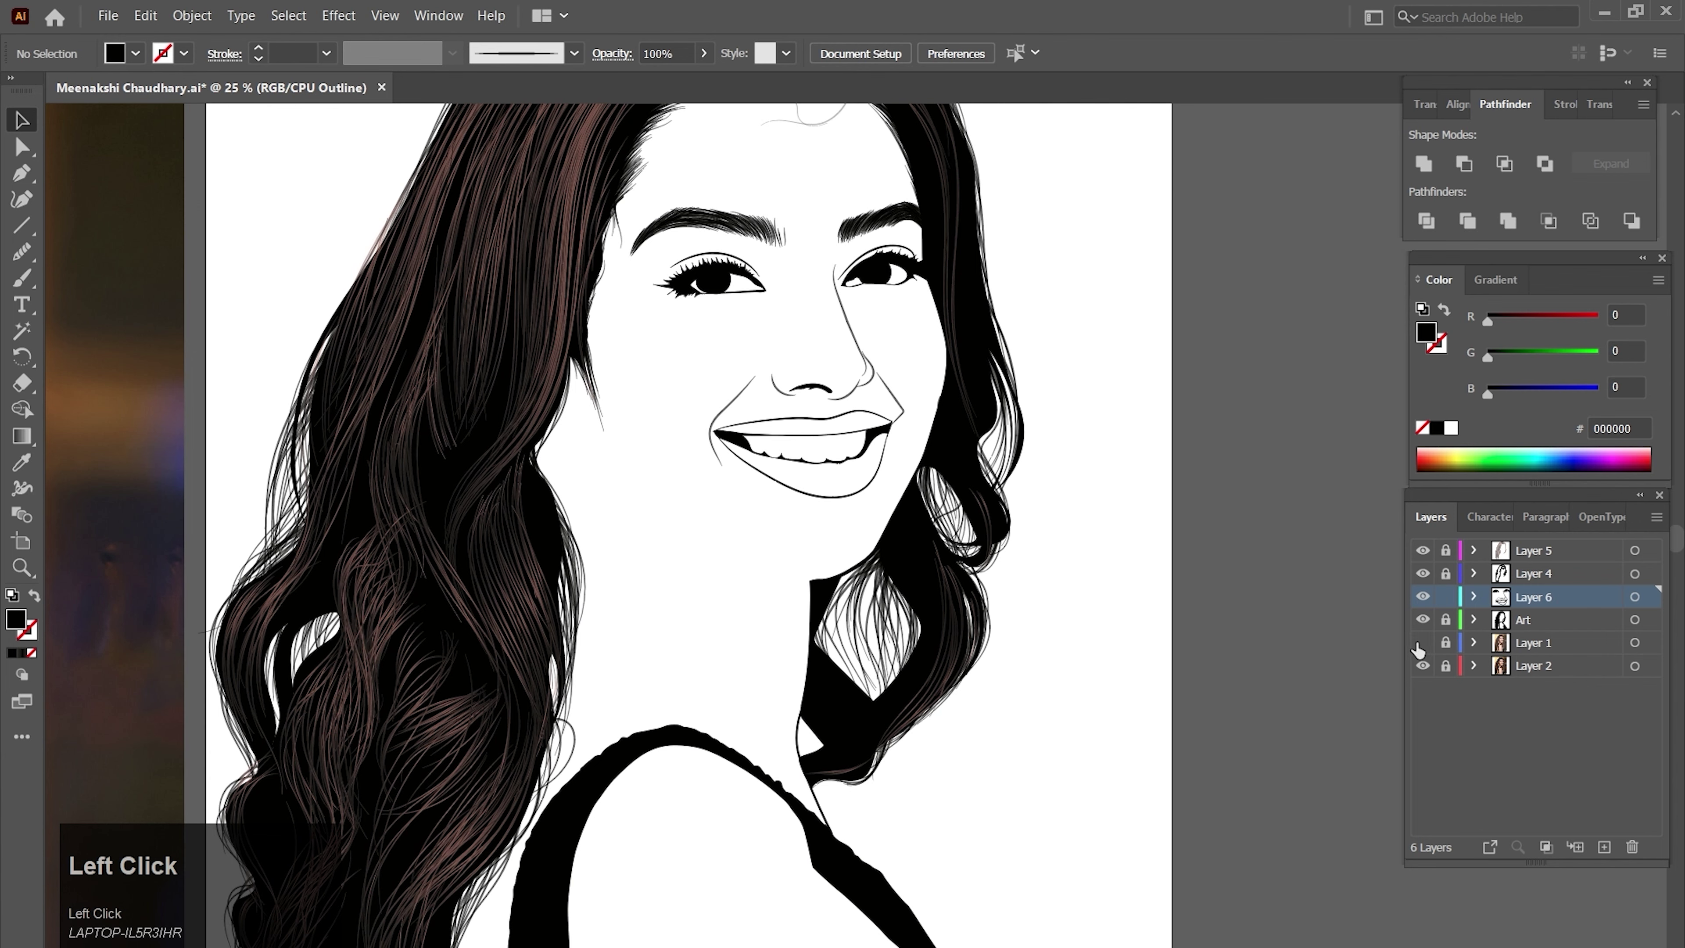
- Show Layer 1 in preview mode and trace the jawline from the chin up to the ear with the Pen tool
{"action": "left_click", "coordinate": [1424, 643]}
{"action": "left_click", "coordinate": [1424, 643], "text": "ctrl"}
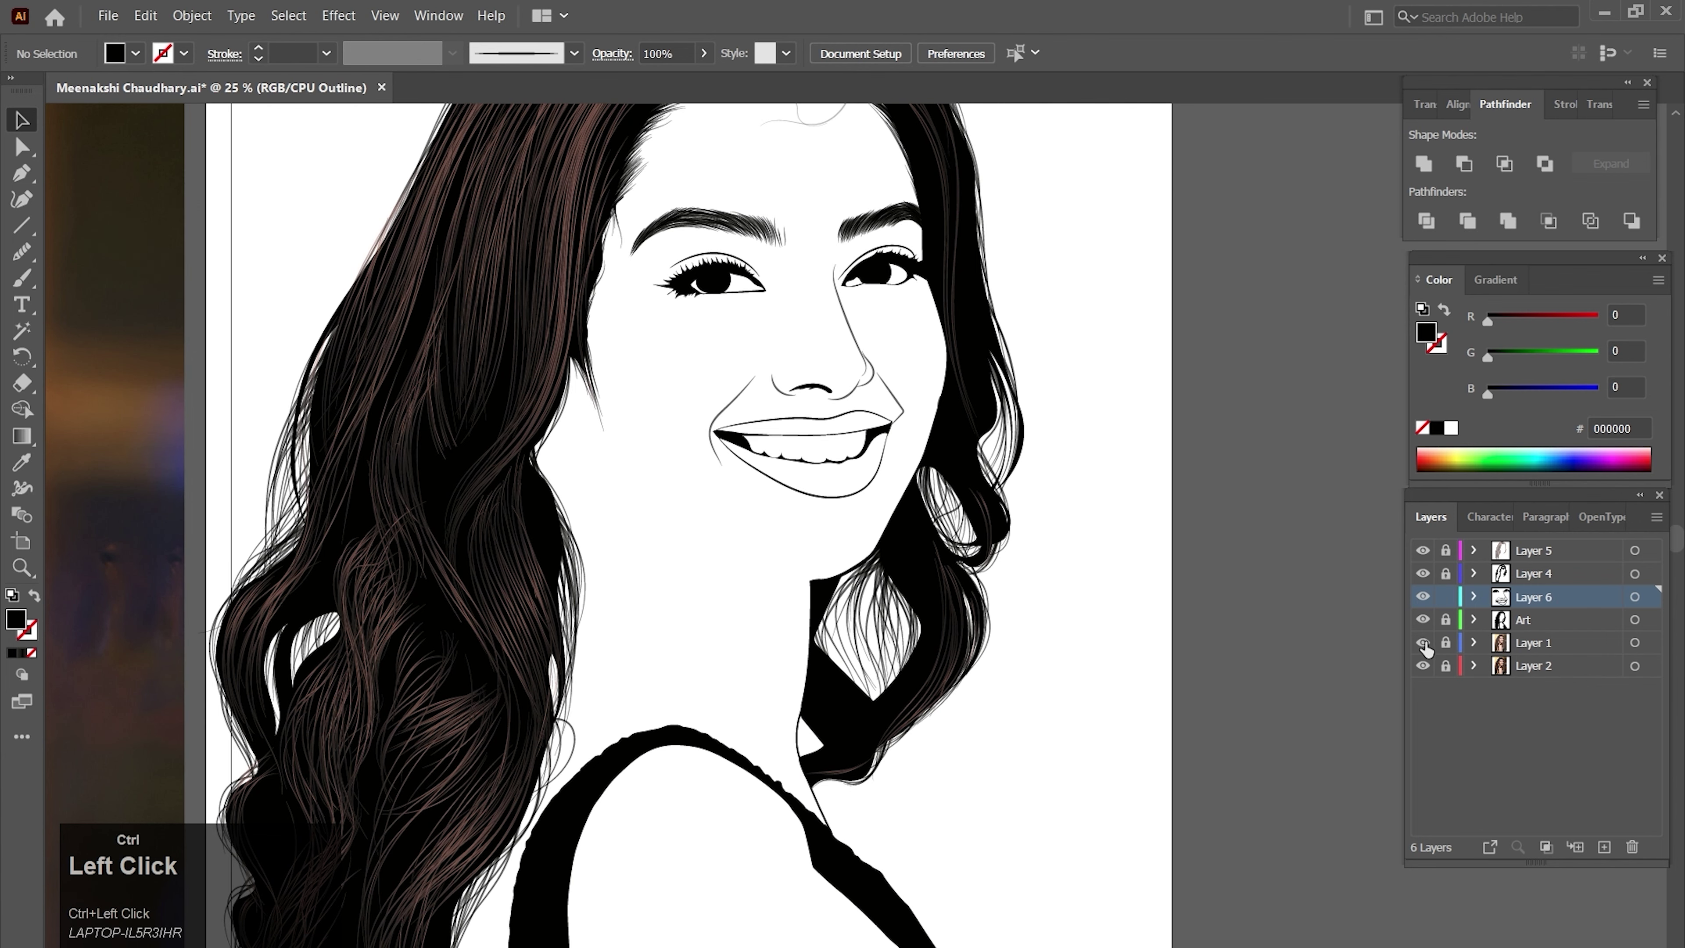
{"action": "left_click", "coordinate": [751, 531], "text": "ctrl"}
{"action": "left_click_drag", "start_coordinate": [767, 551], "coordinate": [671, 548]}
{"action": "left_click", "coordinate": [821, 582], "text": "ctrl"}
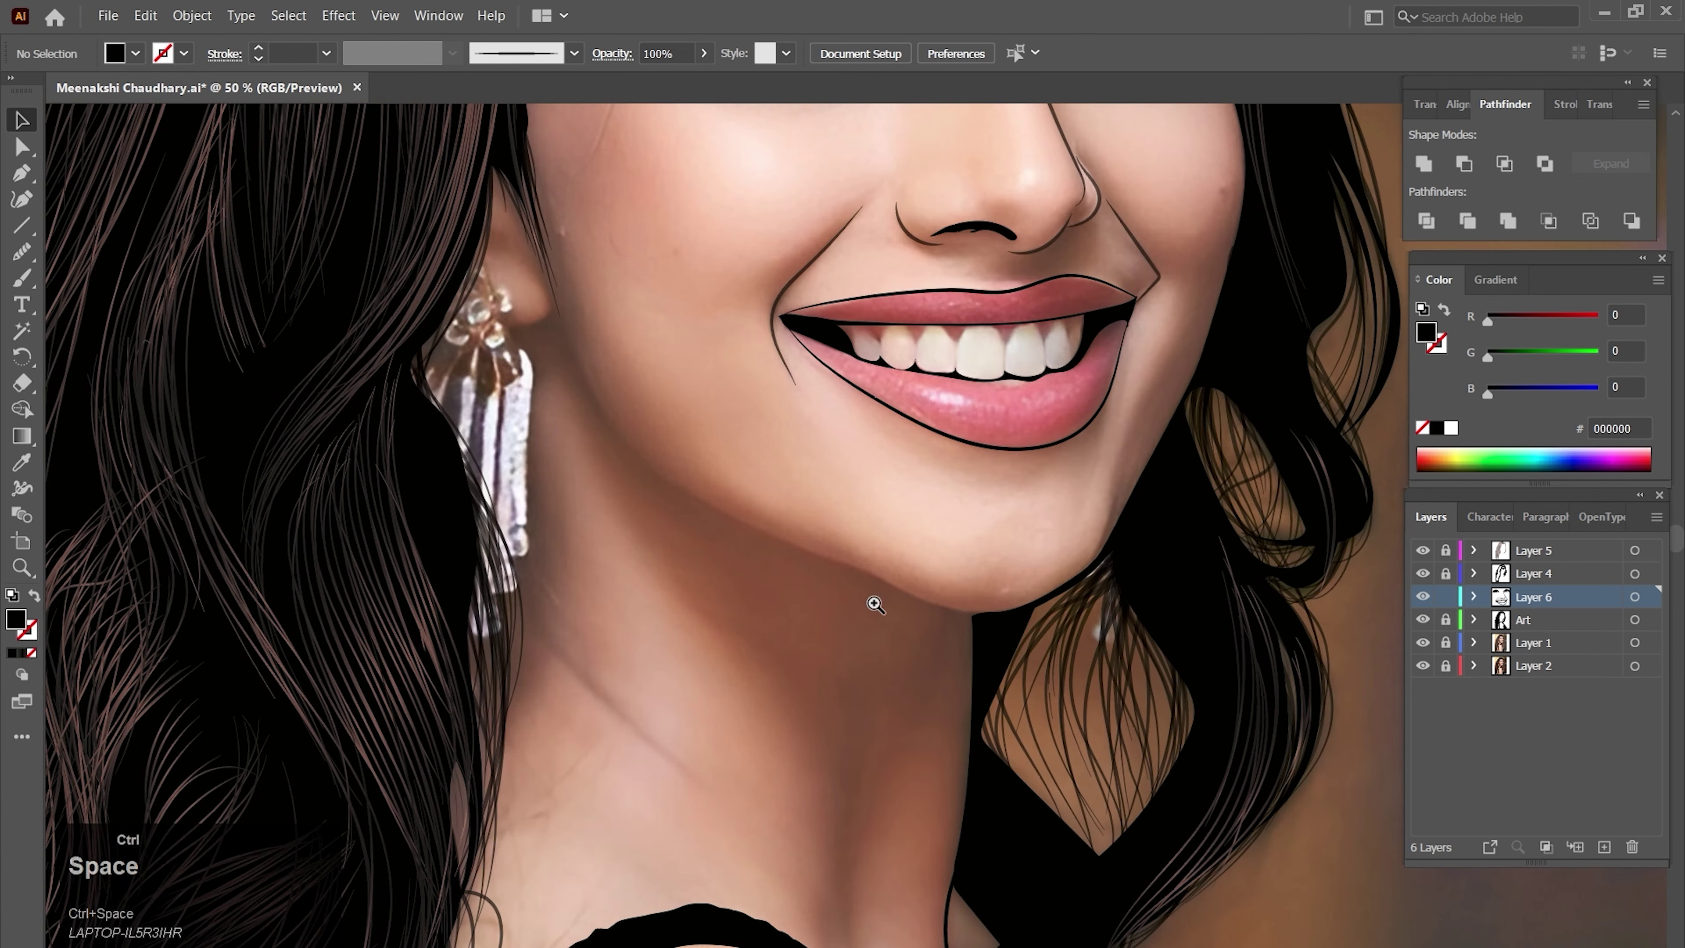
{"action": "left_click", "coordinate": [872, 602], "text": "ctrl"}
{"action": "left_click_drag", "start_coordinate": [897, 568], "coordinate": [798, 678]}
{"action": "key", "text": "p"}
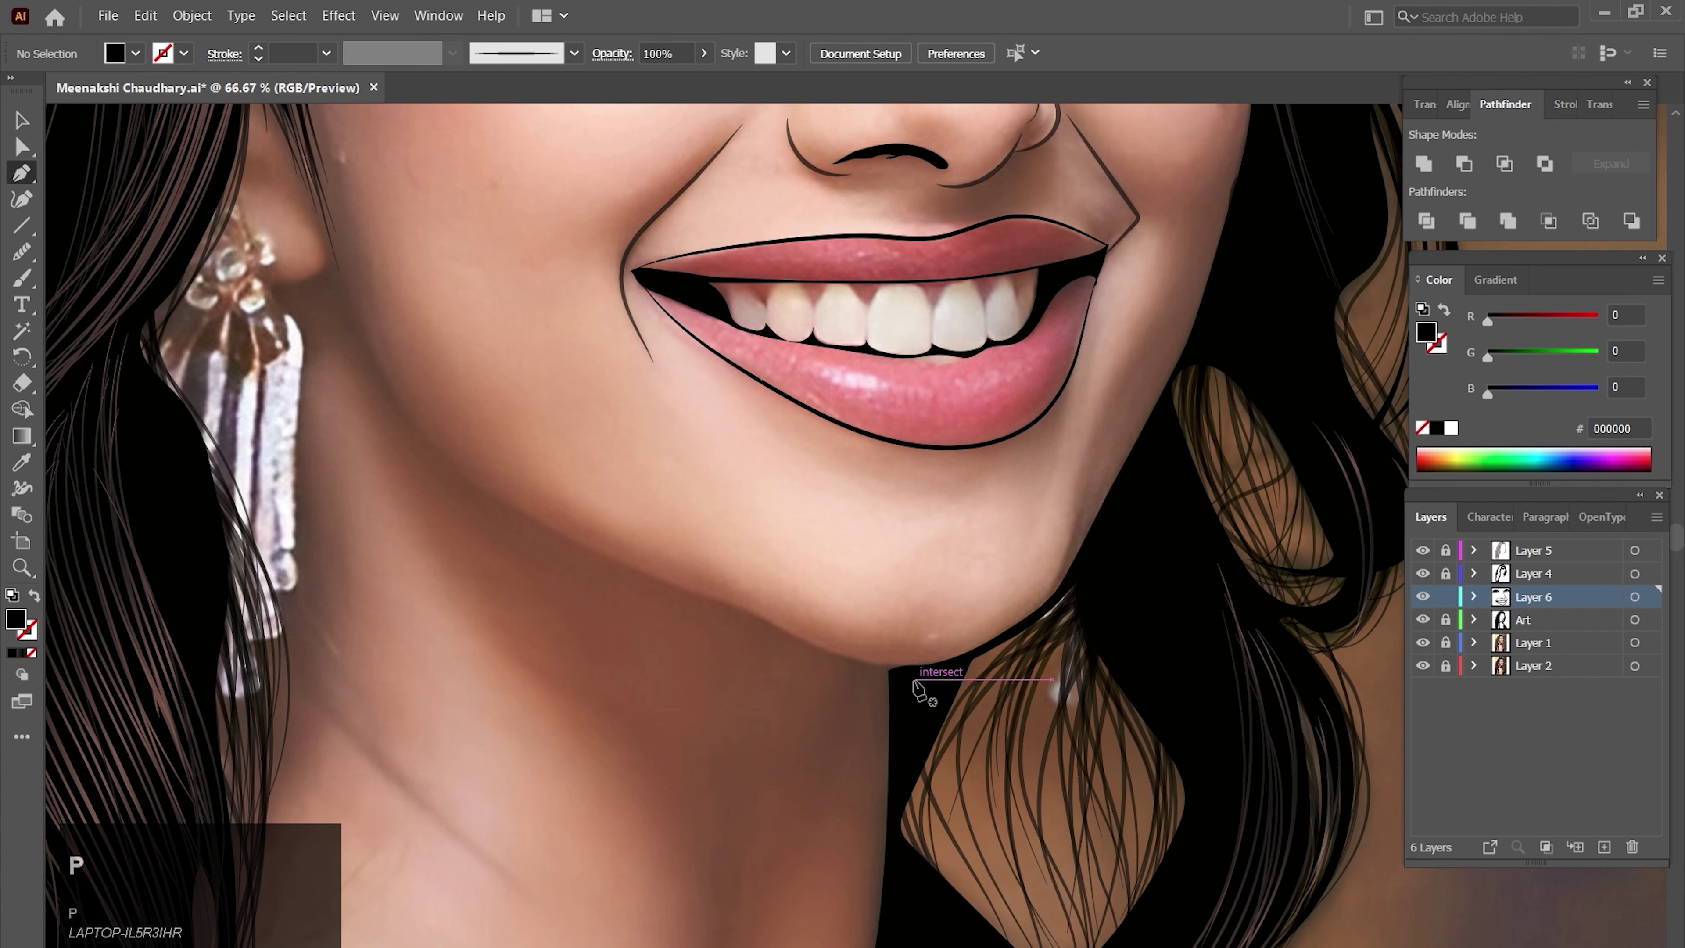
{"action": "left_click", "coordinate": [914, 666]}
{"action": "left_click_drag", "start_coordinate": [871, 664], "coordinate": [876, 698]}
{"action": "left_click_drag", "start_coordinate": [796, 656], "coordinate": [847, 710]}
{"action": "left_click_drag", "start_coordinate": [673, 622], "coordinate": [642, 602]}
{"action": "left_click_drag", "start_coordinate": [642, 602], "coordinate": [687, 685]}
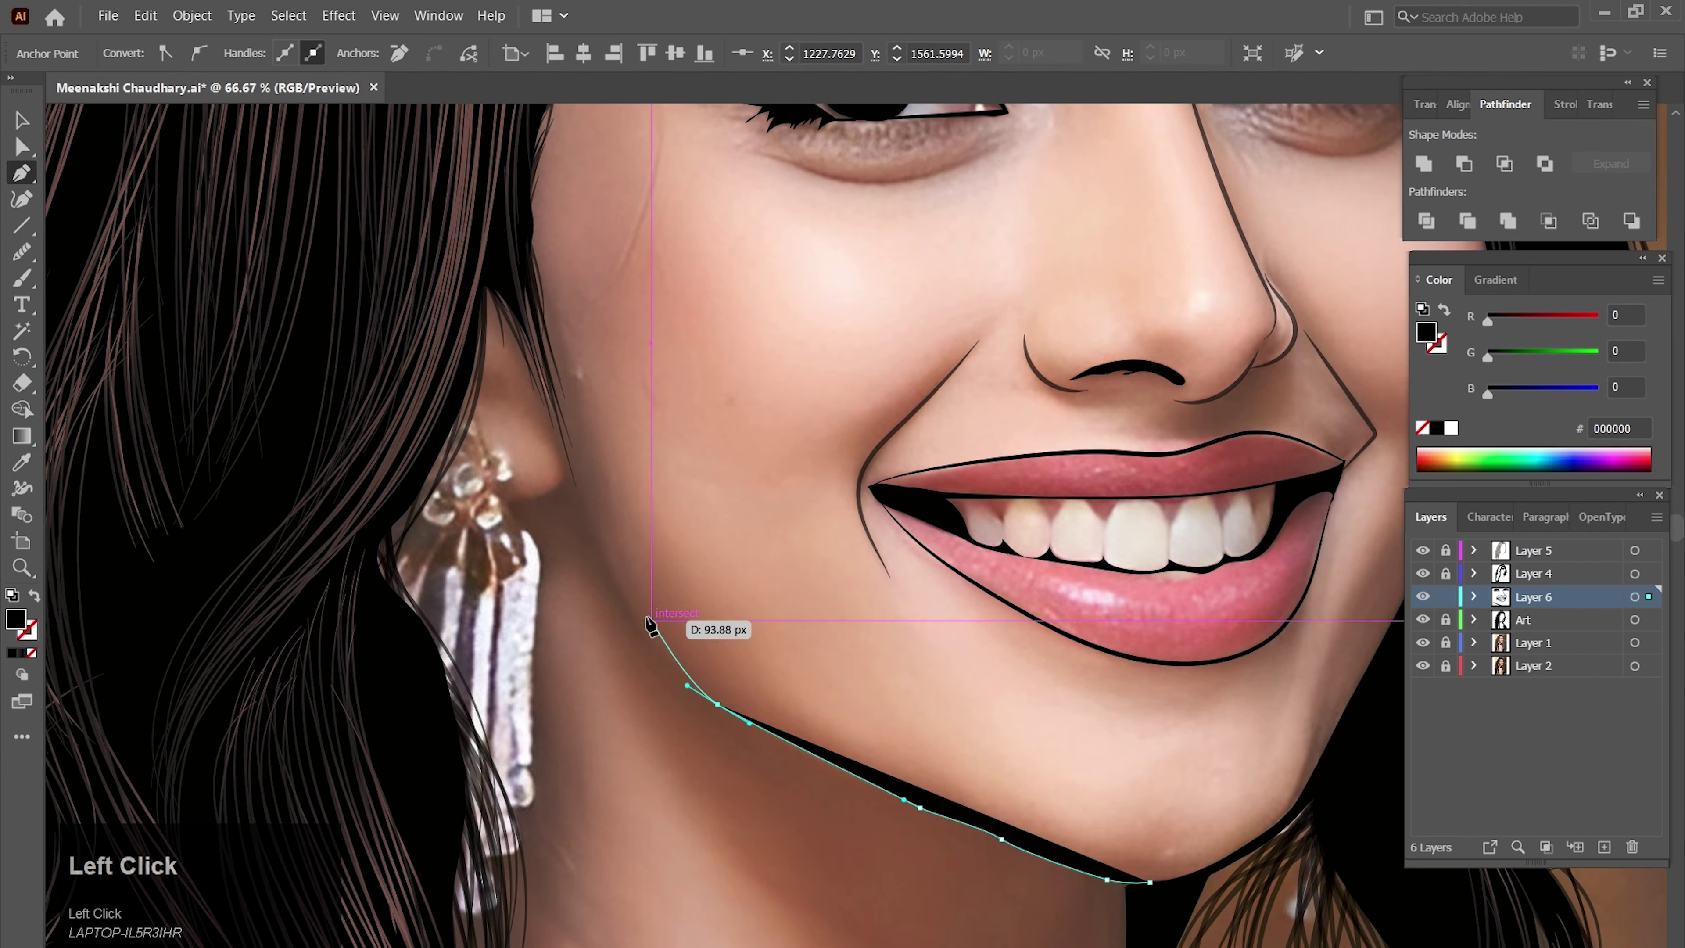
{"action": "left_click_drag", "start_coordinate": [578, 491], "coordinate": [517, 326]}
{"action": "left_click", "coordinate": [838, 685], "text": "ctrl"}
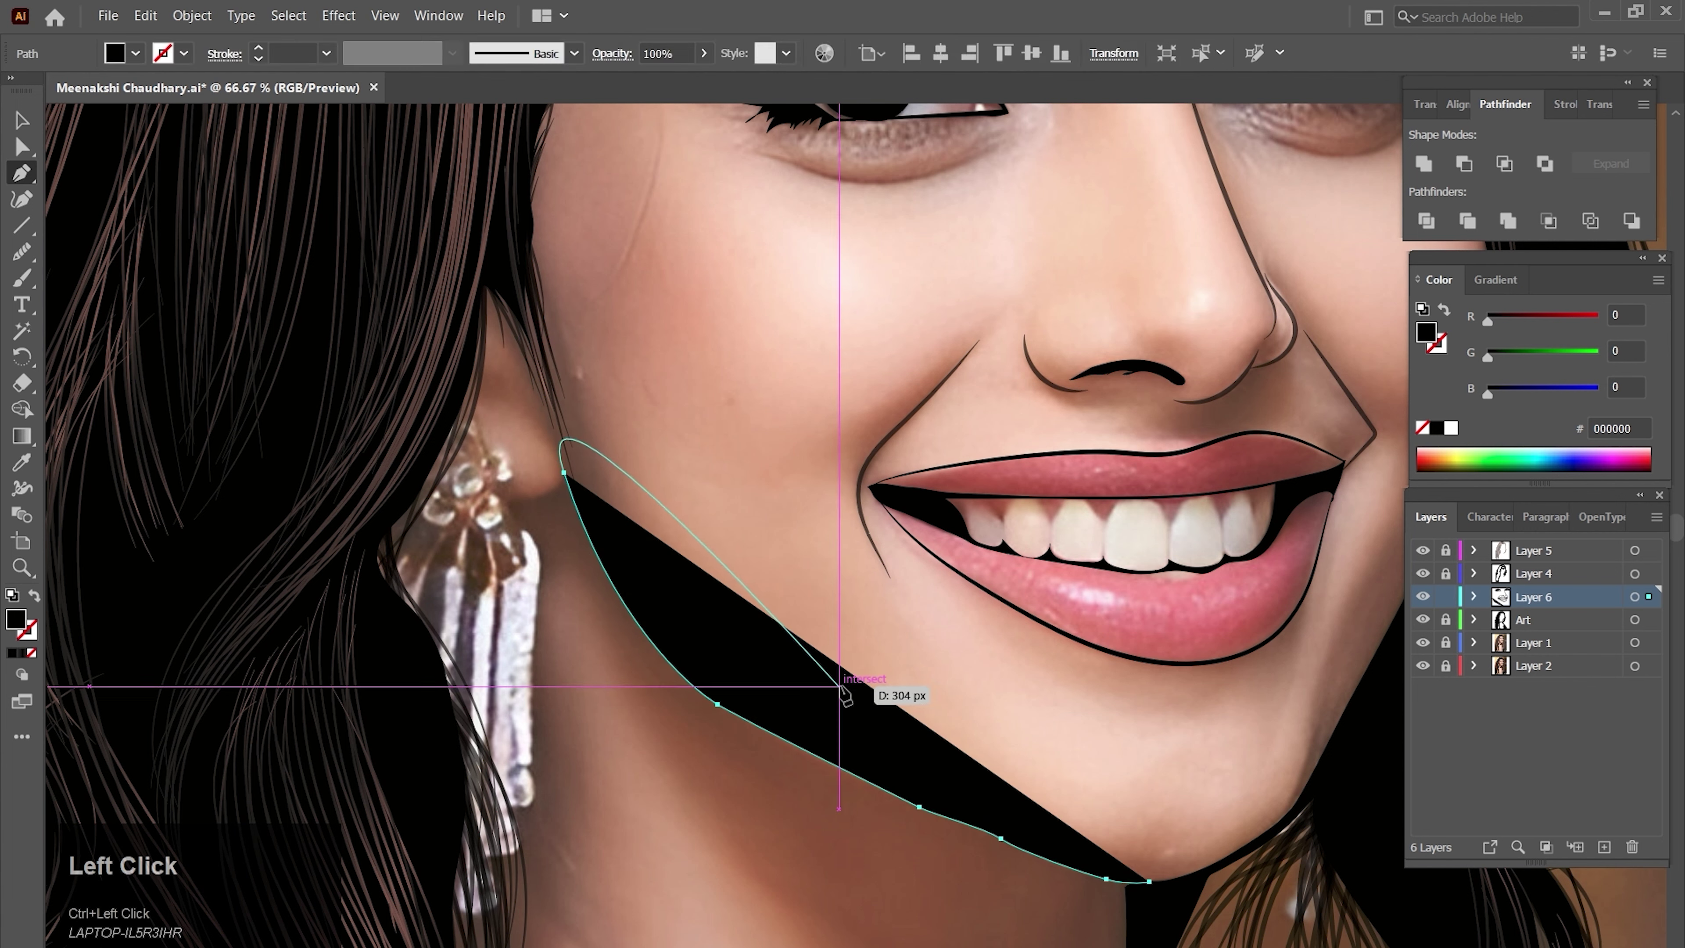
- Swap the jawline path's fill and stroke to give it a black outline without a fill
{"action": "key", "text": "b"}
{"action": "key", "text": "v"}
{"action": "left_click", "coordinate": [37, 600]}
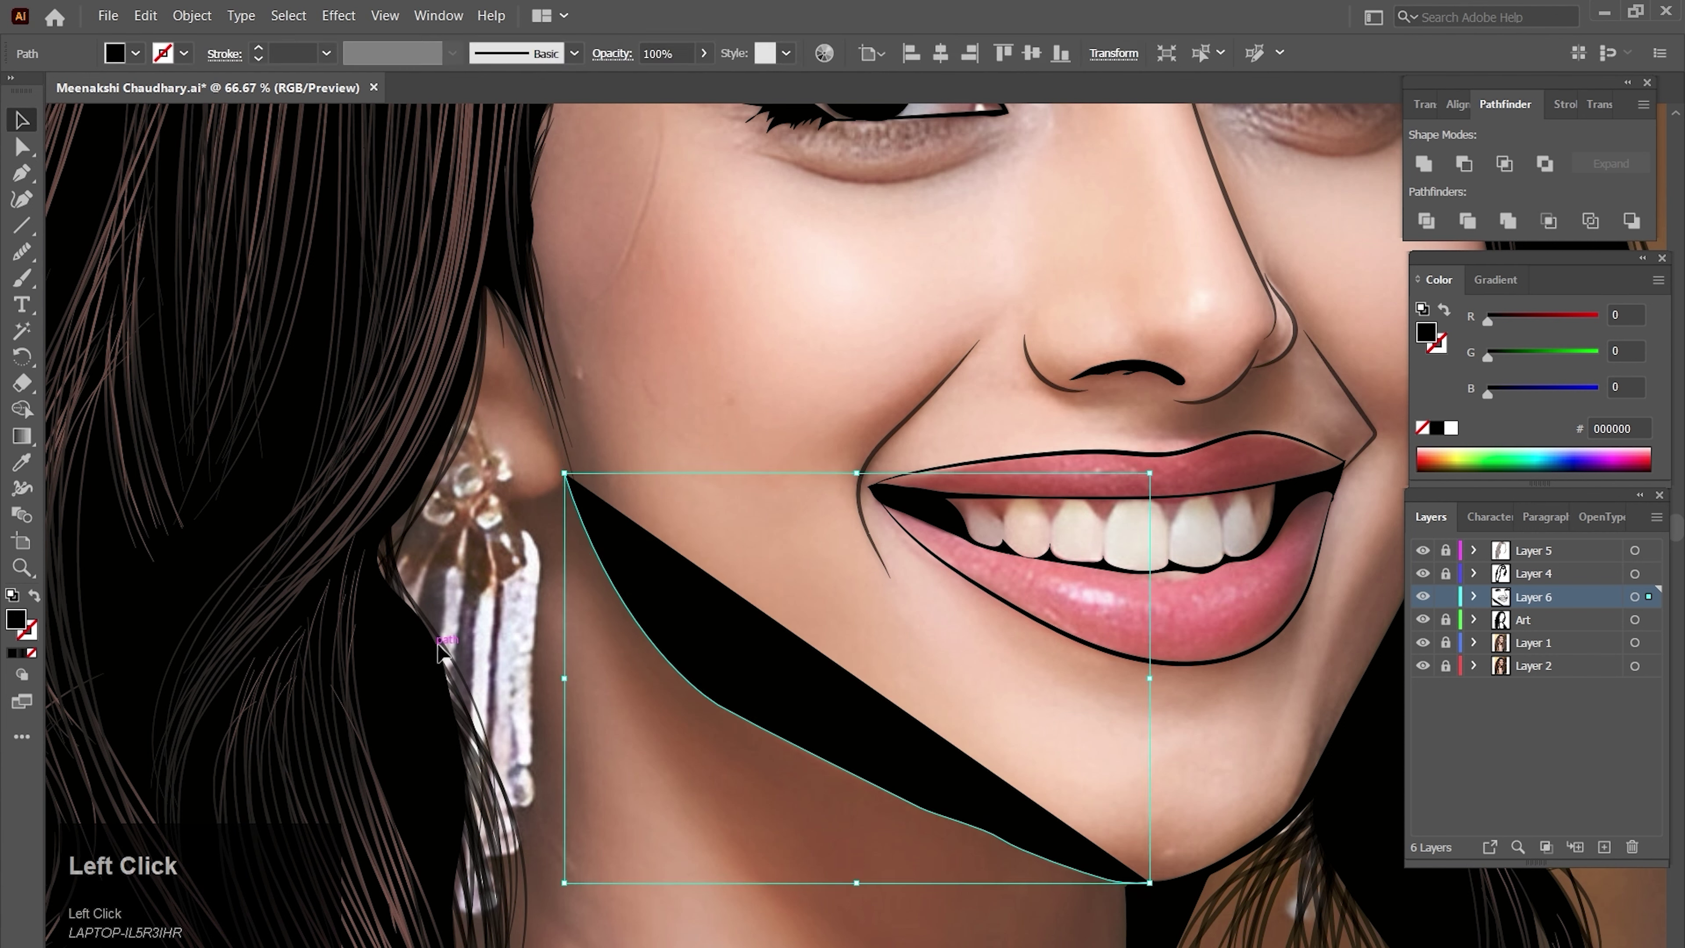
{"action": "left_click", "coordinate": [765, 544], "text": "ctrl"}
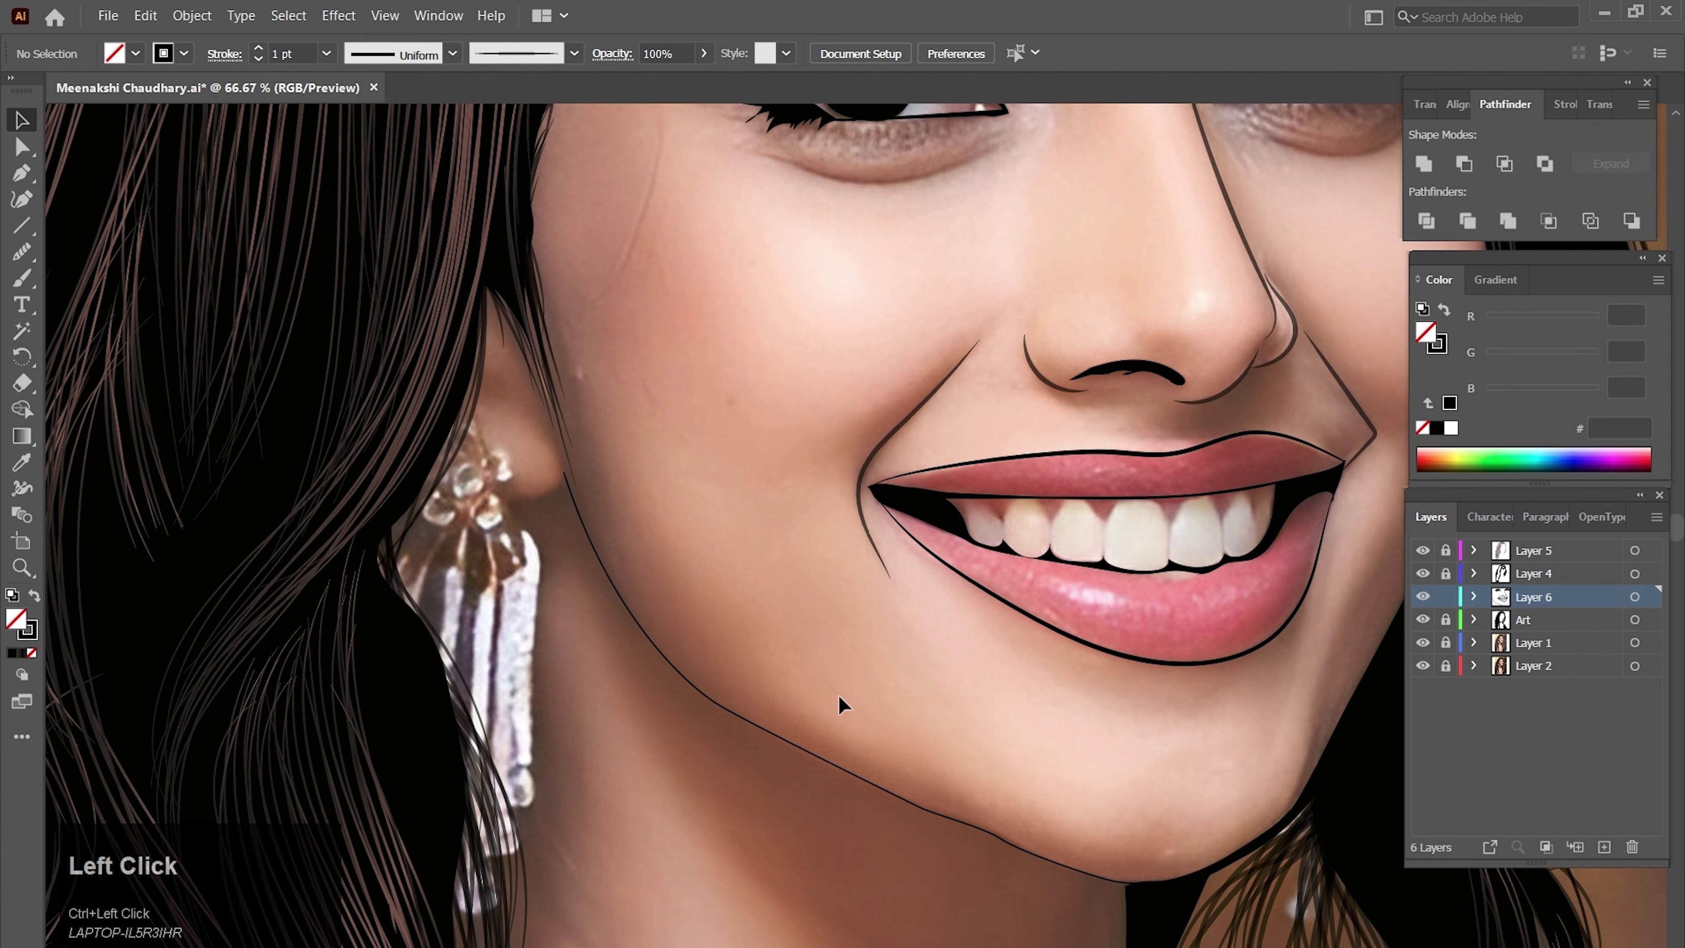
- Apply the tapered brush stroke to the jawline path and set its stroke weight to 4 pt
{"action": "left_click", "coordinate": [814, 755]}
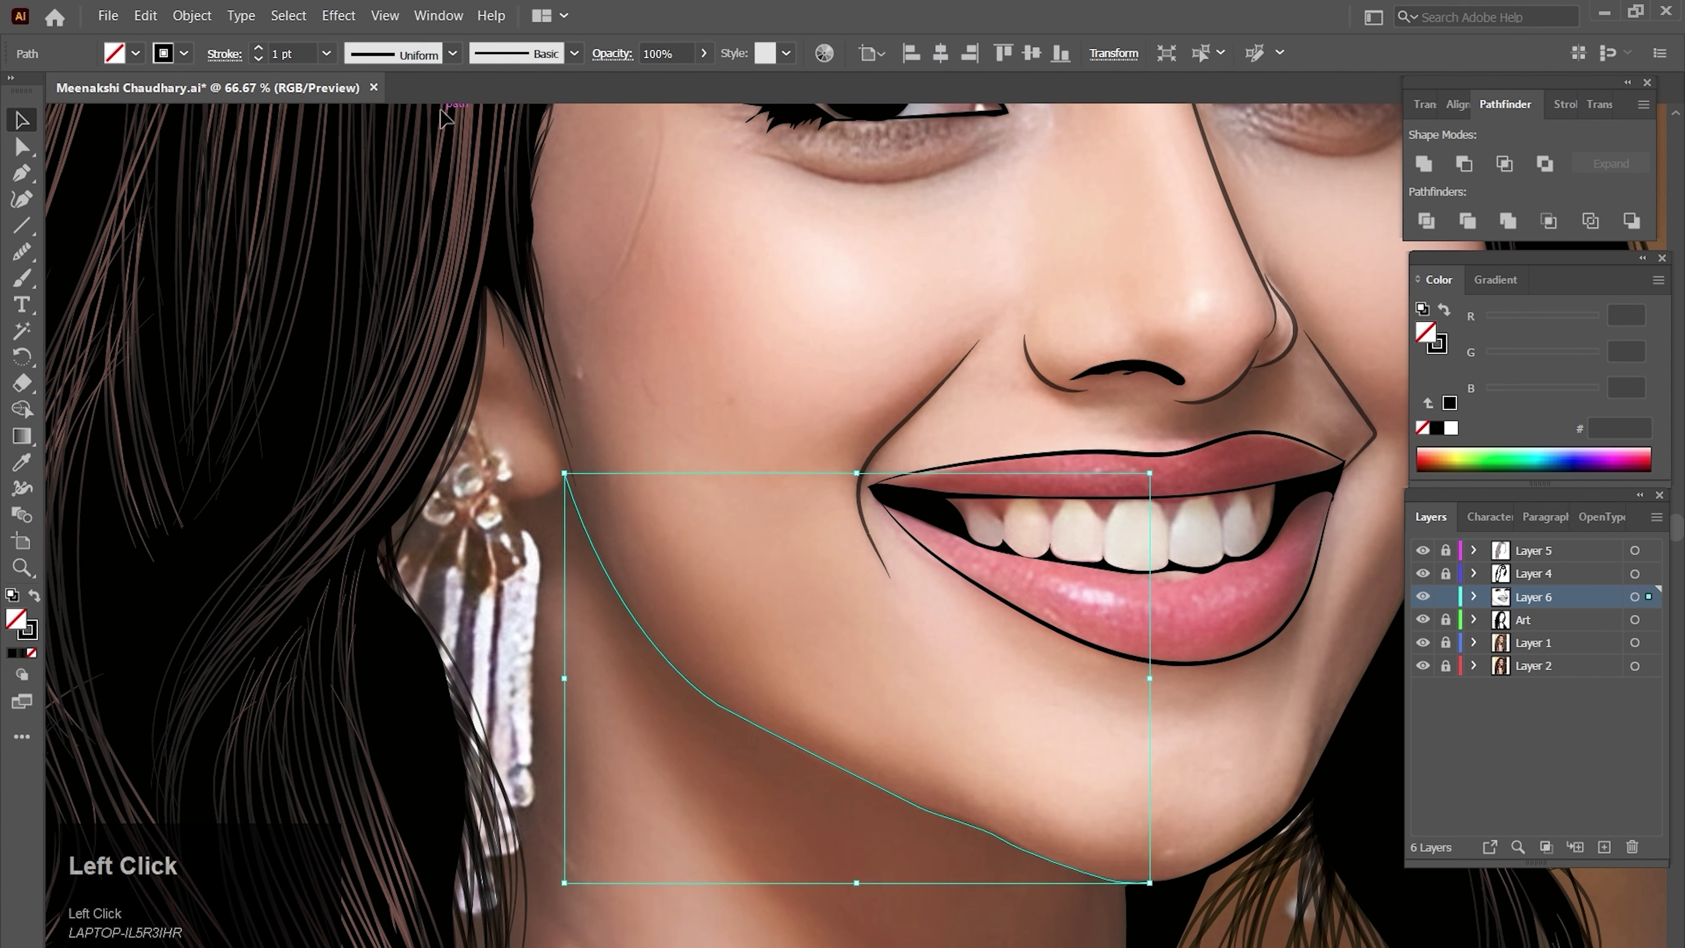
{"action": "left_click", "coordinate": [573, 54]}
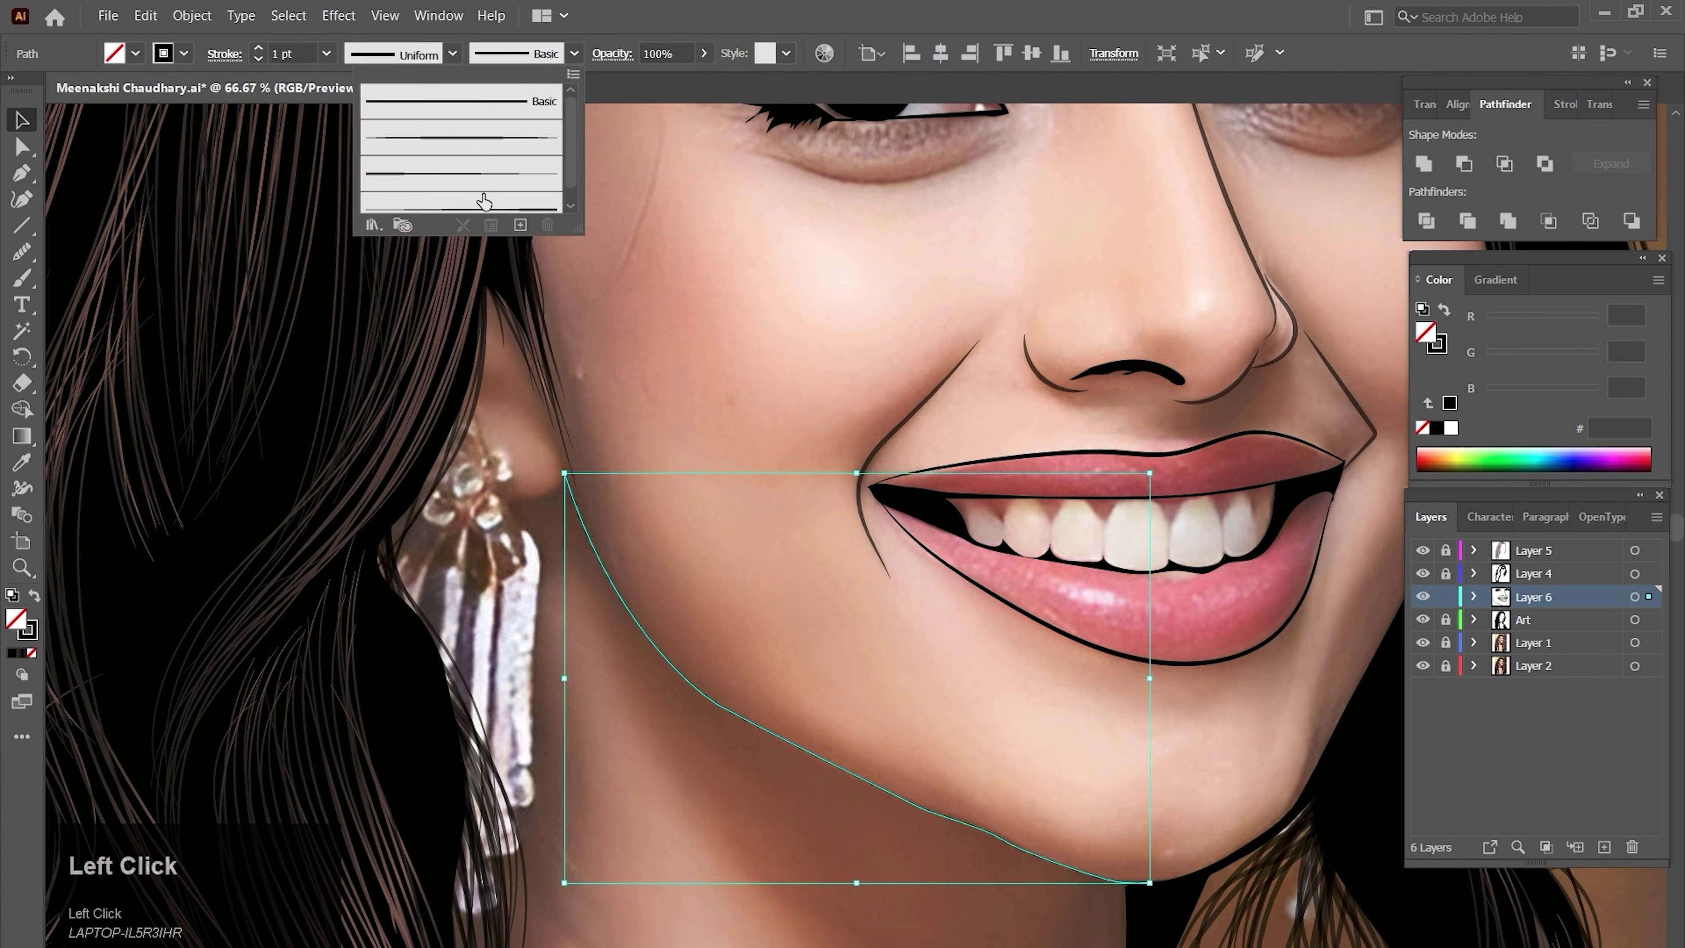
{"action": "left_click", "coordinate": [505, 183]}
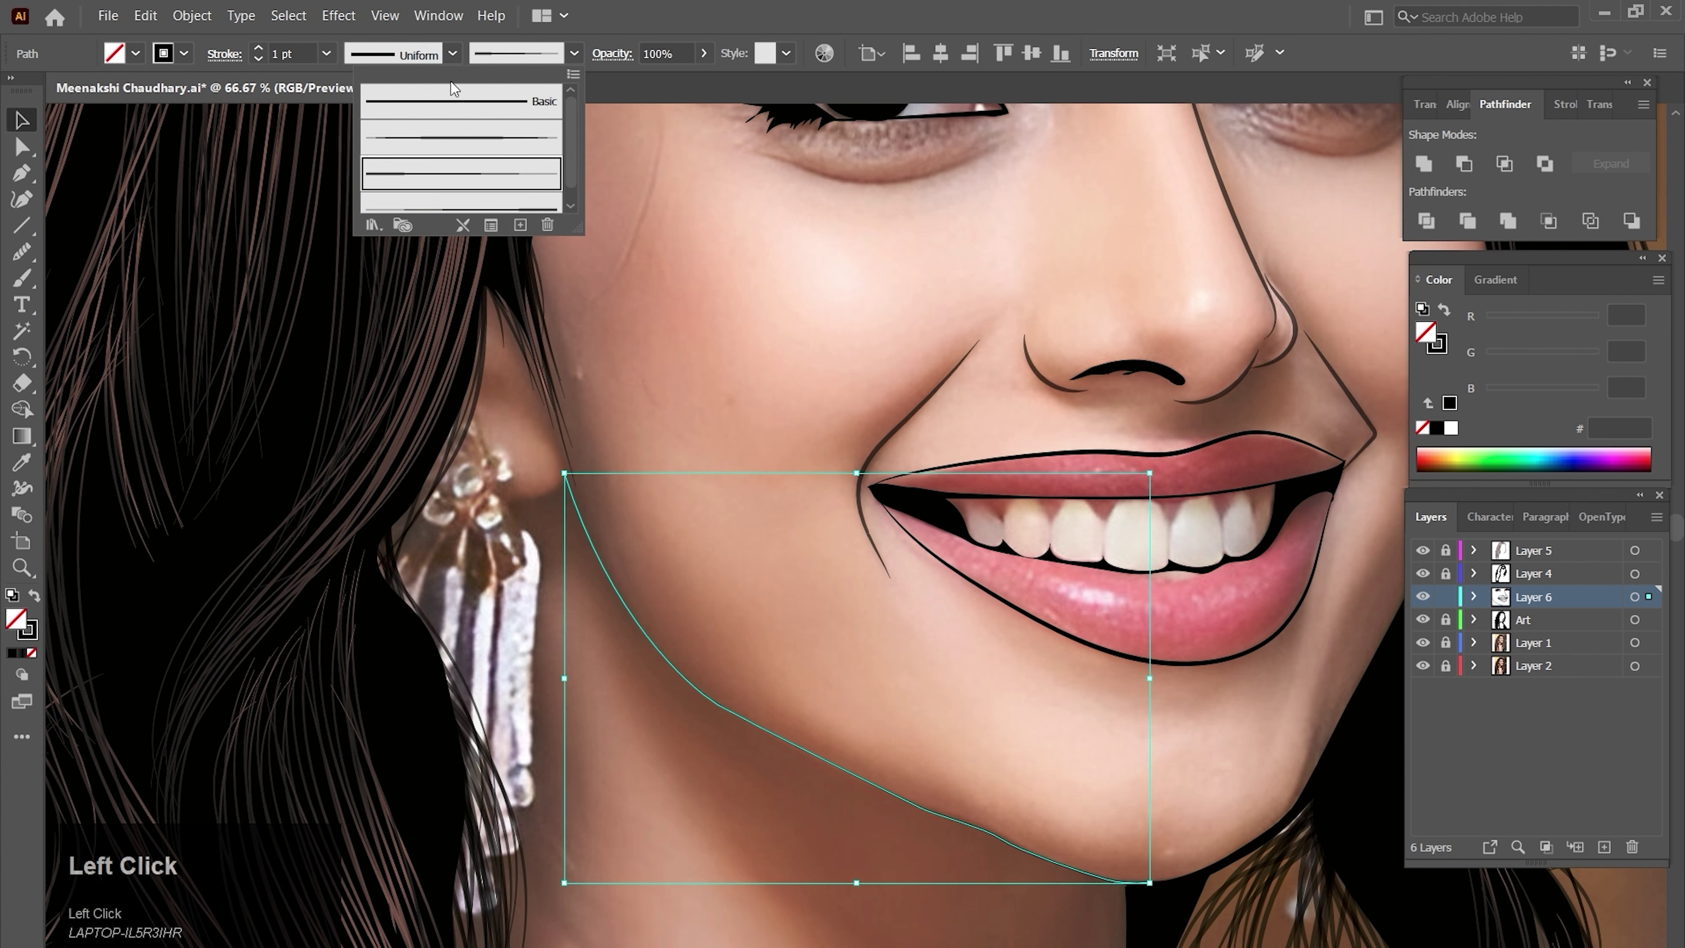
{"action": "left_click", "coordinate": [327, 54]}
{"action": "left_click", "coordinate": [326, 54]}
{"action": "left_click", "coordinate": [350, 219]}
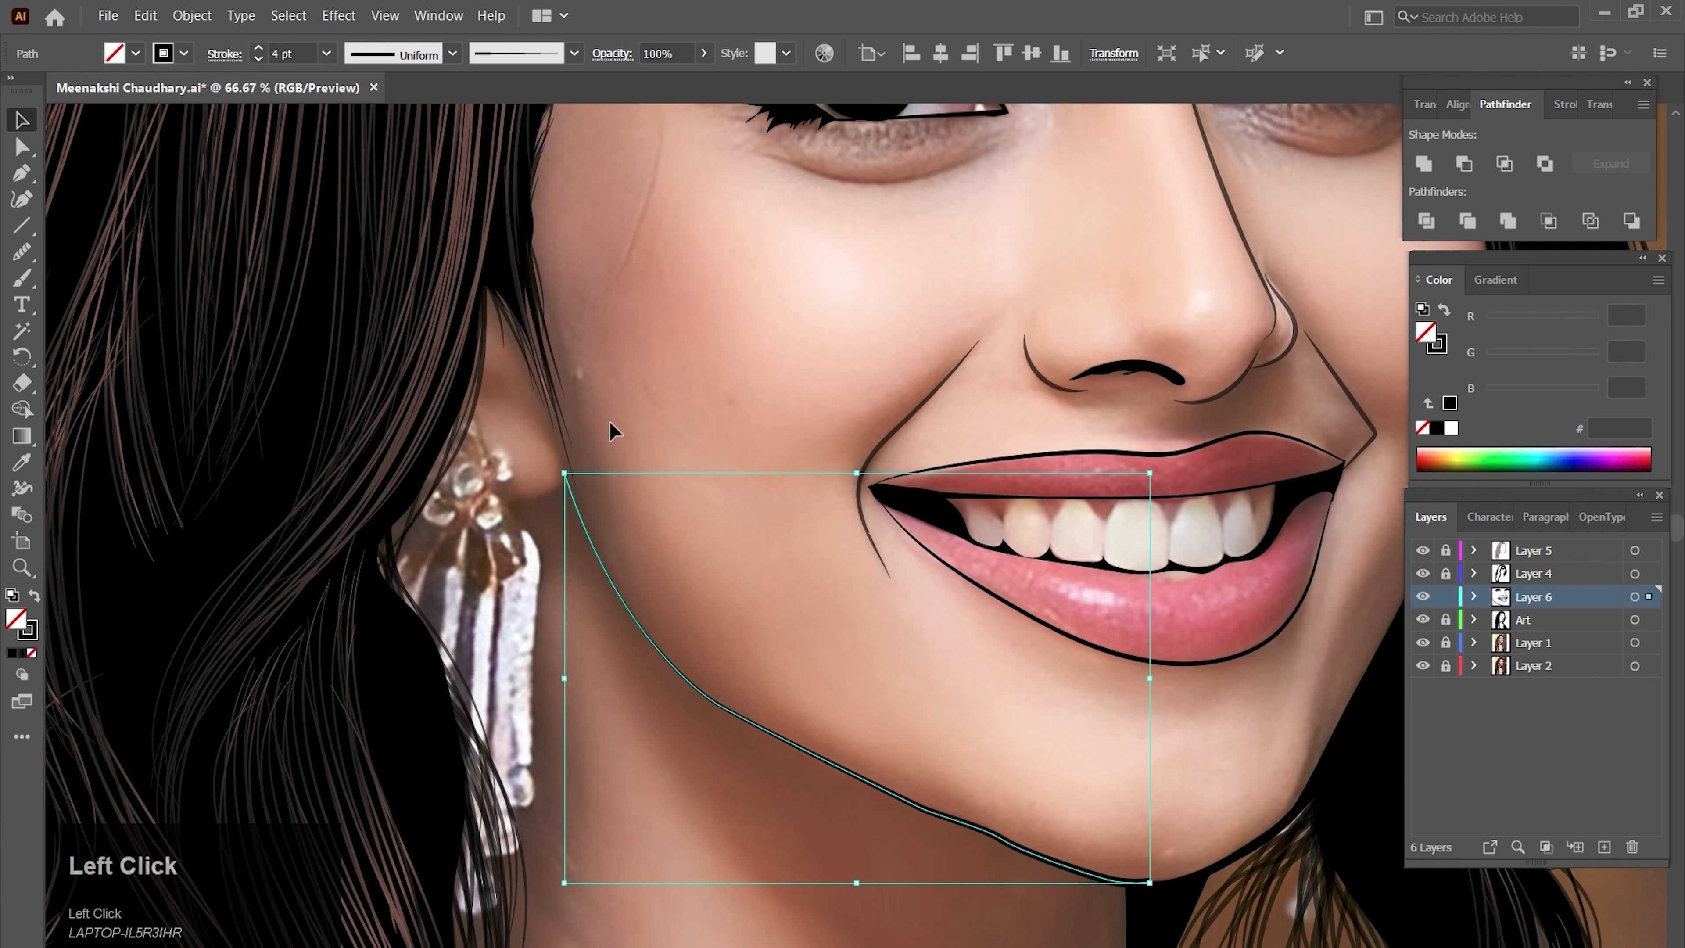
- Adjust the jawline's end at the chin so that it meets the existing chin outline
{"action": "left_click", "coordinate": [871, 701], "text": "ctrl"}
{"action": "left_click", "coordinate": [950, 664], "text": "ctrl"}
{"action": "left_click", "coordinate": [954, 657], "text": "ctrl"}
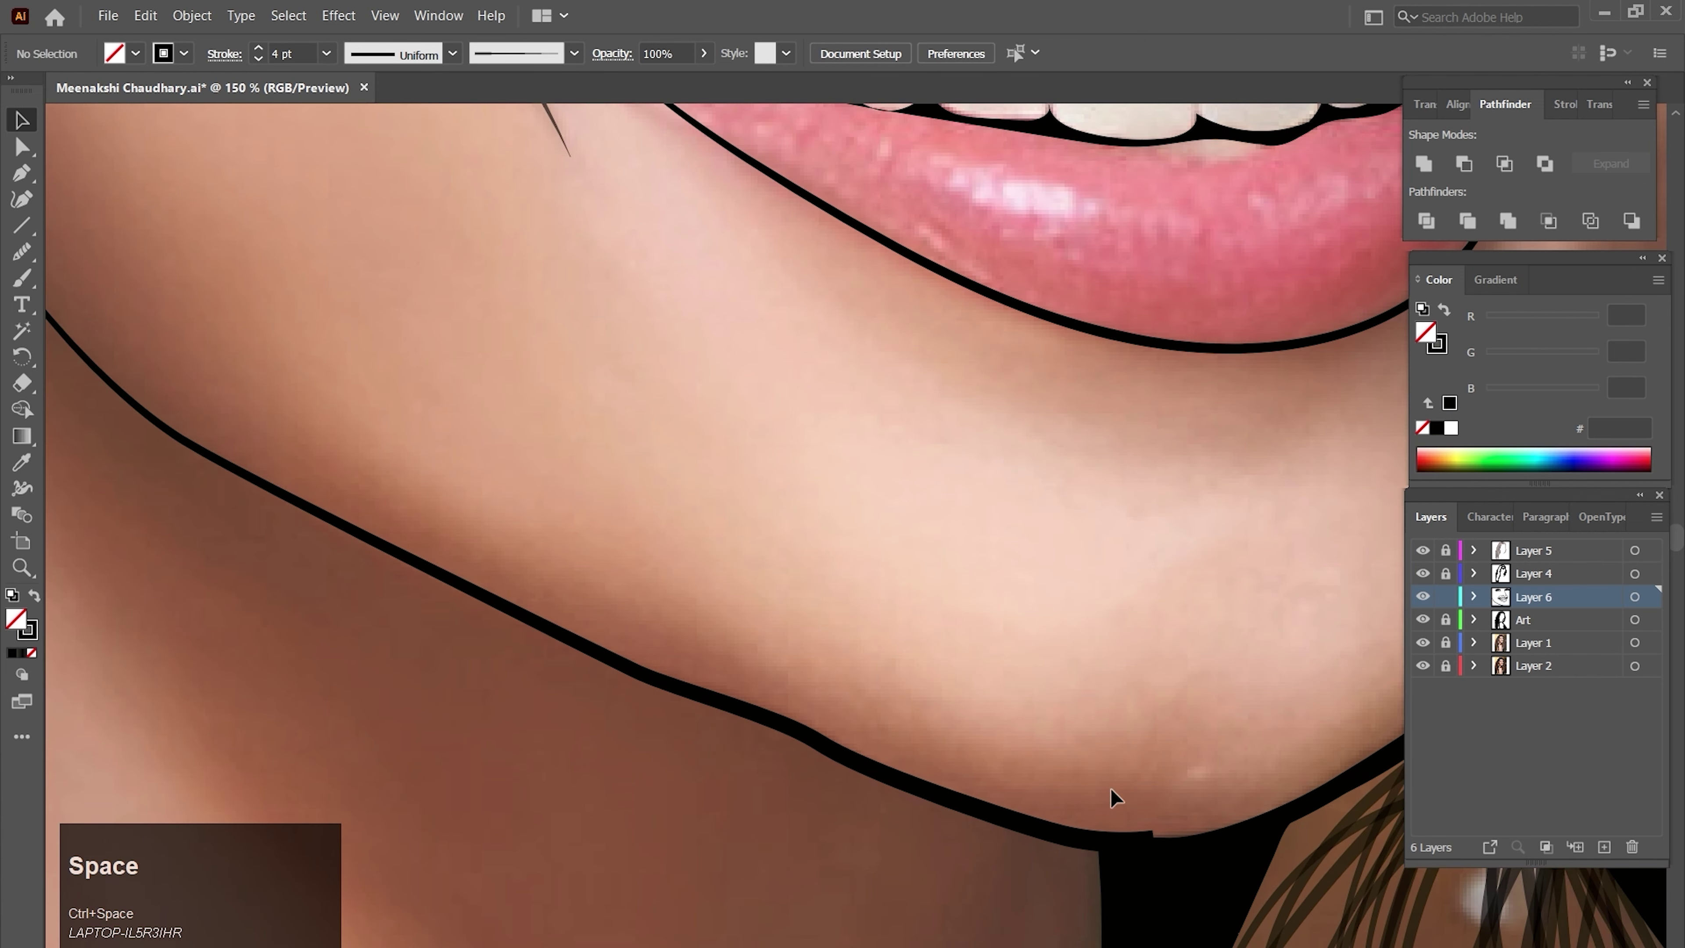
{"action": "left_click", "coordinate": [1096, 841], "text": "ctrl"}
{"action": "left_click_drag", "start_coordinate": [1155, 843], "coordinate": [1160, 851]}
{"action": "left_click", "coordinate": [1166, 715], "text": "ctrl"}
- Hide the Layer 1 reference photo to check the jawline against the white portrait
{"action": "left_click", "coordinate": [832, 599], "text": "ctrl+alt"}
{"action": "left_click", "coordinate": [834, 601], "text": "ctrl+alt"}
{"action": "left_click", "coordinate": [841, 605], "text": "ctrl+alt"}
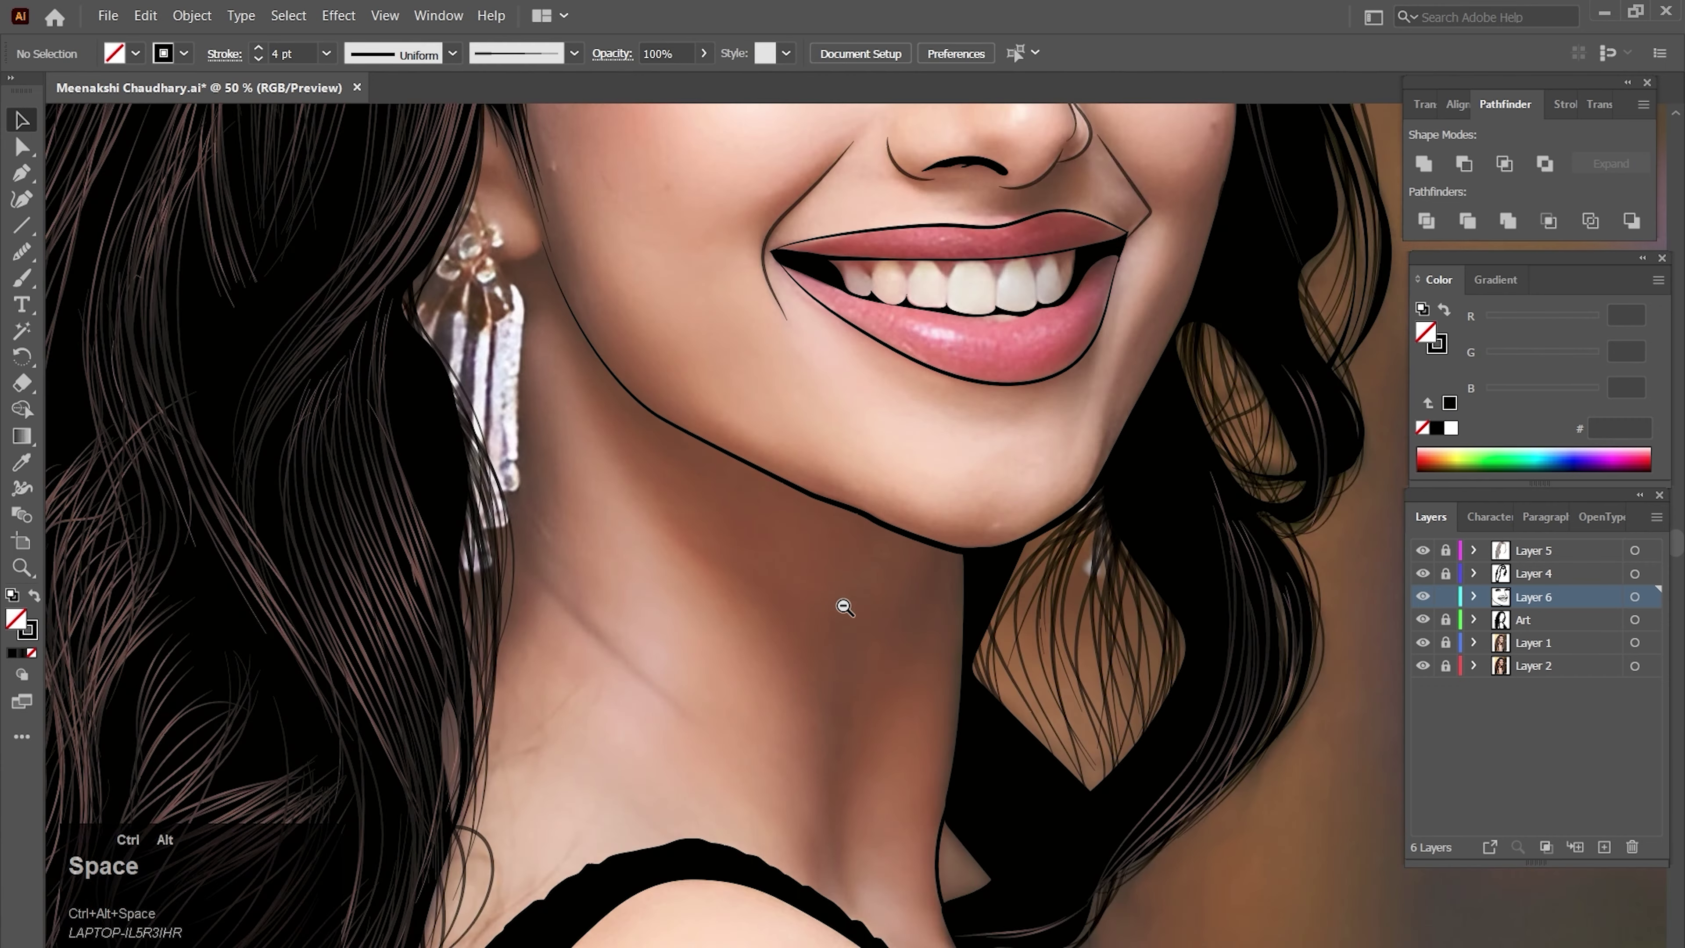
{"action": "left_click", "coordinate": [843, 608], "text": "ctrl+alt"}
{"action": "left_click", "coordinate": [828, 582], "text": "ctrl+alt"}
{"action": "left_click", "coordinate": [828, 581], "text": "ctrl+alt"}
{"action": "left_click", "coordinate": [1423, 643]}
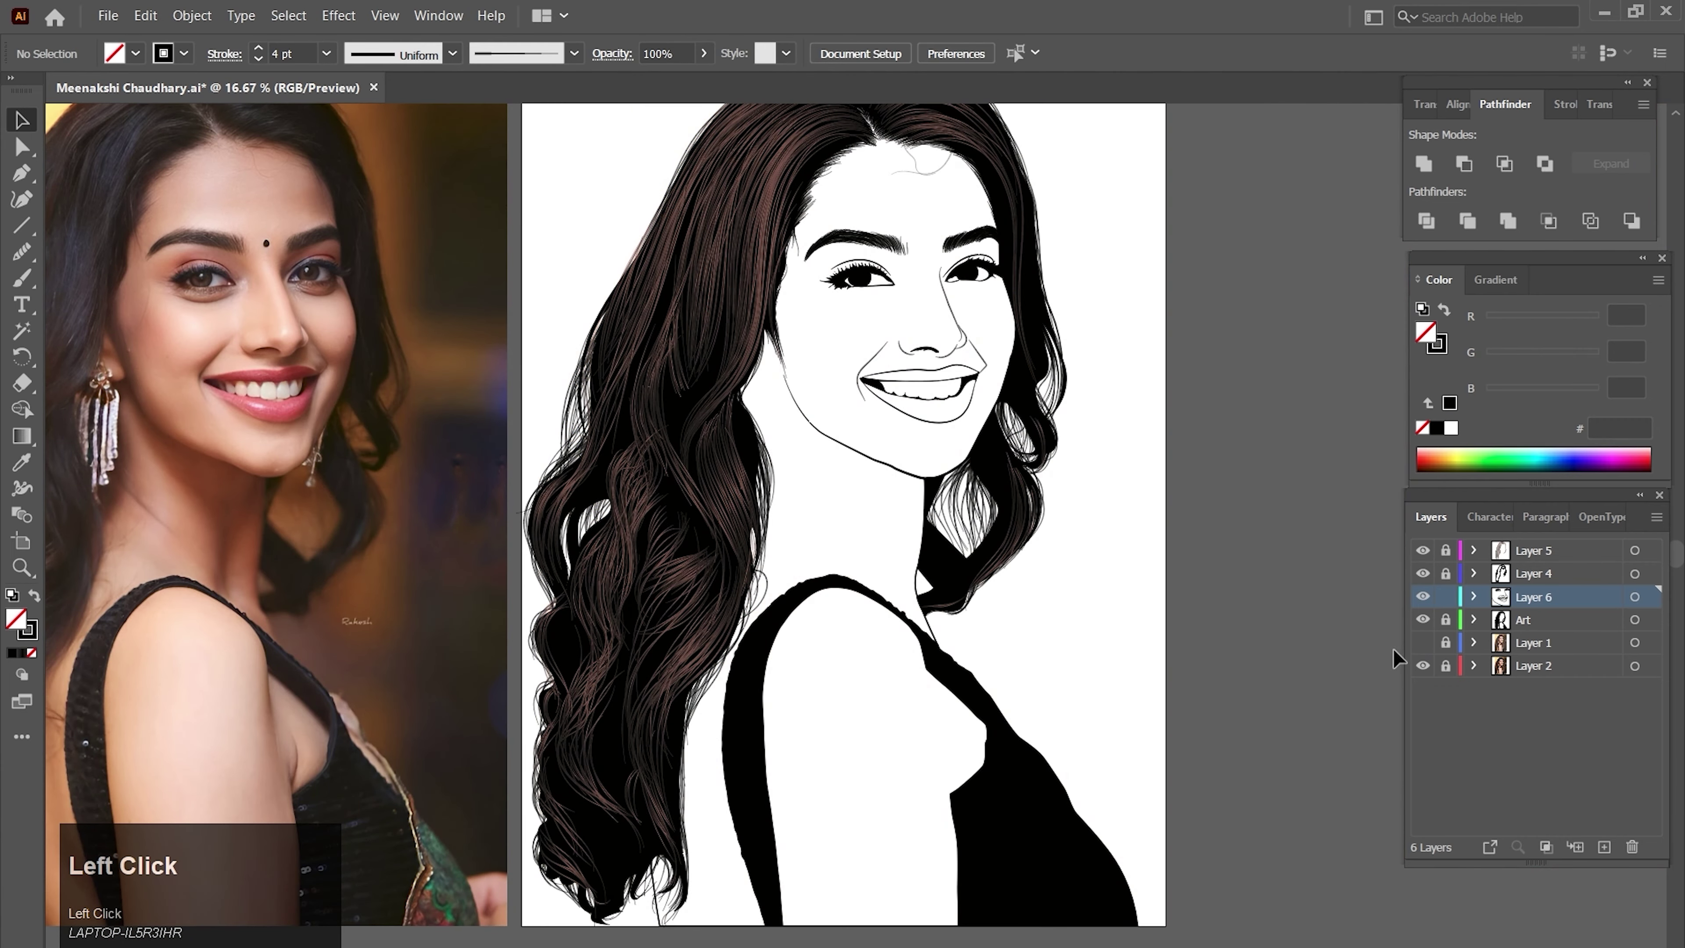
- Select the jawline path and even out its bumpy stretch near the chin with the Smooth tool
{"action": "left_click", "coordinate": [838, 498], "text": "ctrl"}
{"action": "left_click", "coordinate": [837, 498], "text": "ctrl"}
{"action": "left_click_drag", "start_coordinate": [923, 466], "coordinate": [887, 545]}
{"action": "left_click_drag", "start_coordinate": [886, 550], "coordinate": [824, 602]}
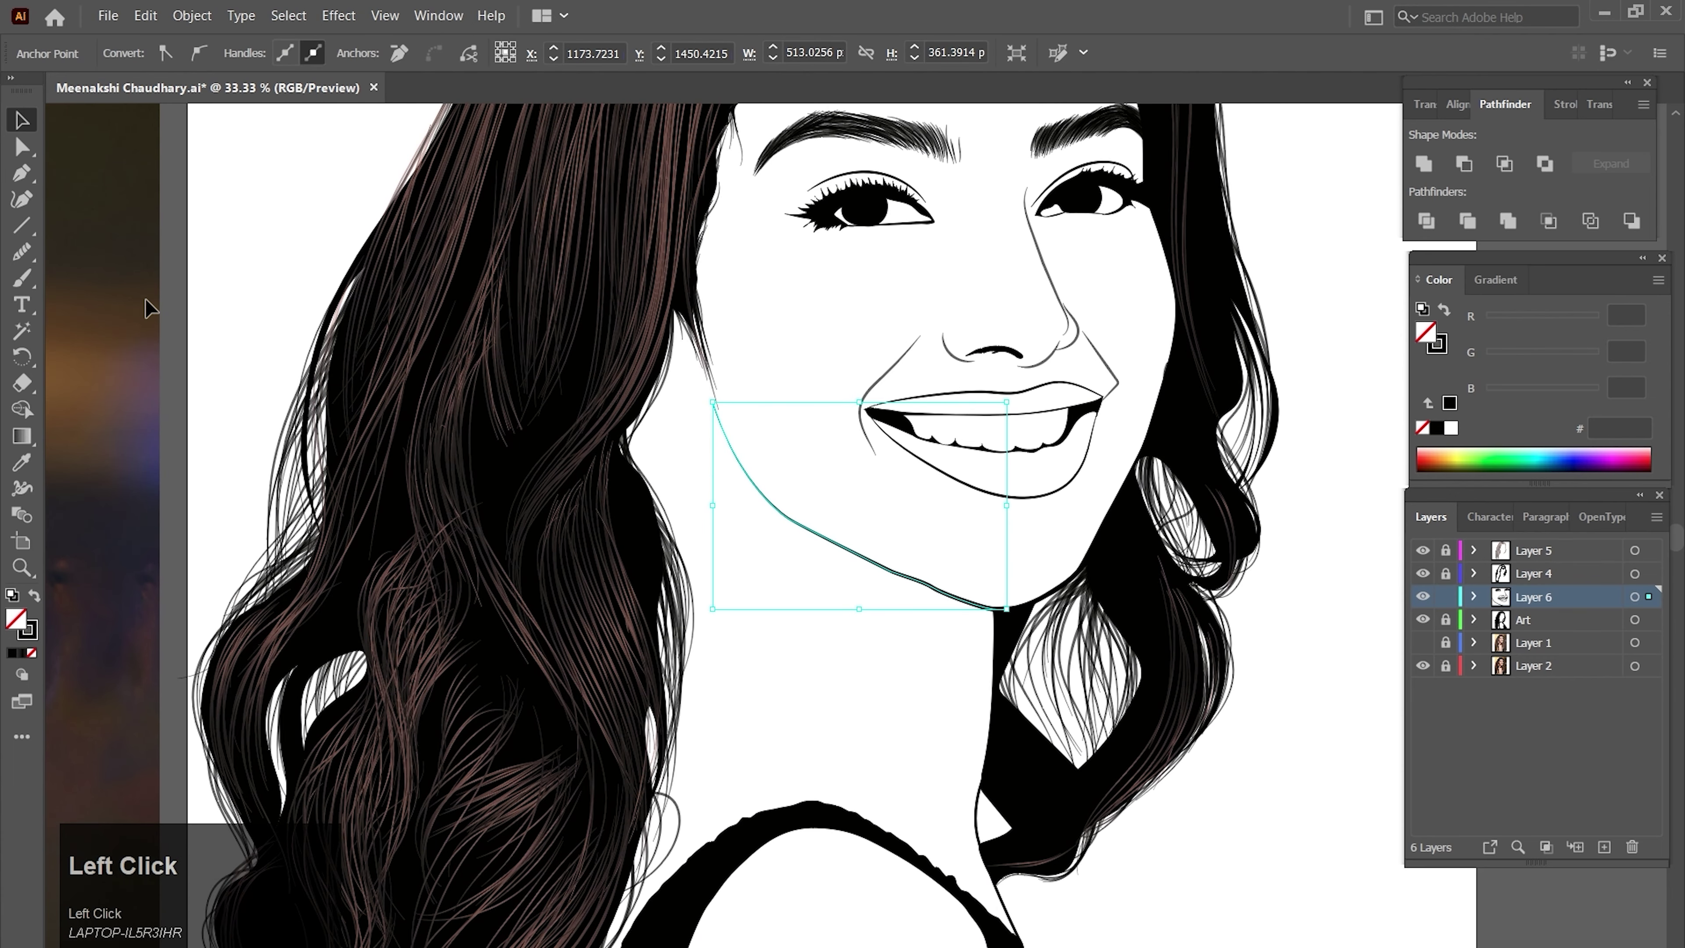
{"action": "left_click", "coordinate": [22, 253]}
{"action": "left_click_drag", "start_coordinate": [819, 543], "coordinate": [972, 595]}
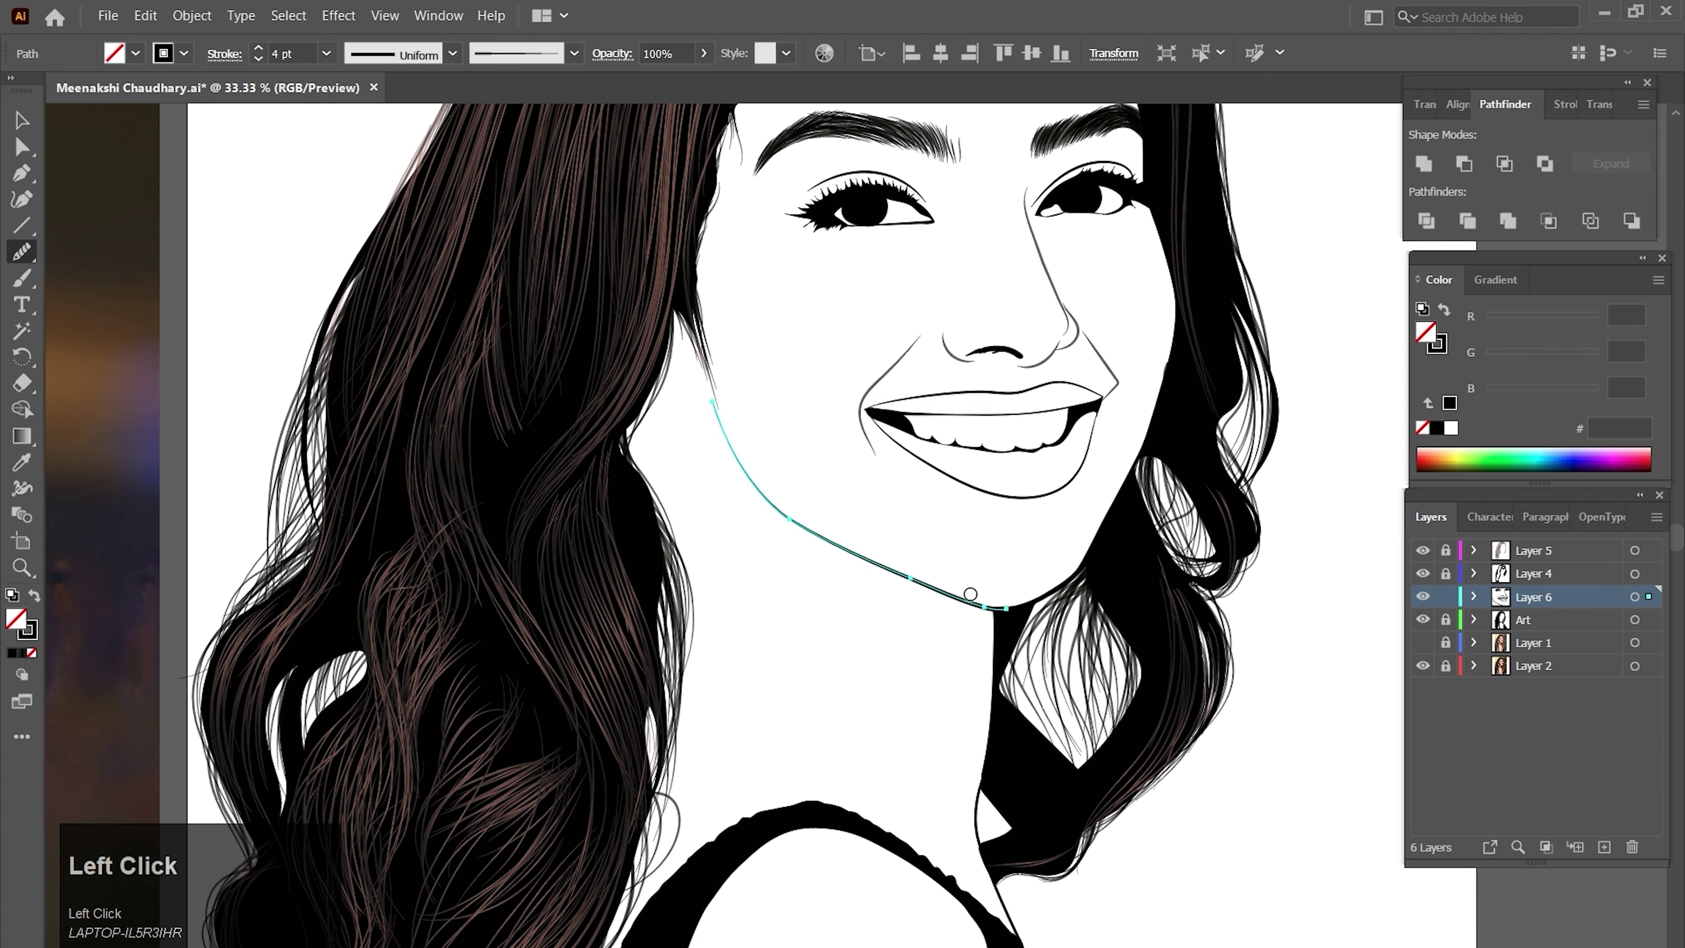
{"action": "left_click", "coordinate": [862, 676], "text": "ctrl"}
- Show Layer 1 again, lock Layer 6 and make the unlocked Art layer active for Pencil drawing
{"action": "left_click_drag", "start_coordinate": [858, 674], "coordinate": [868, 783]}
{"action": "left_click", "coordinate": [1423, 642]}
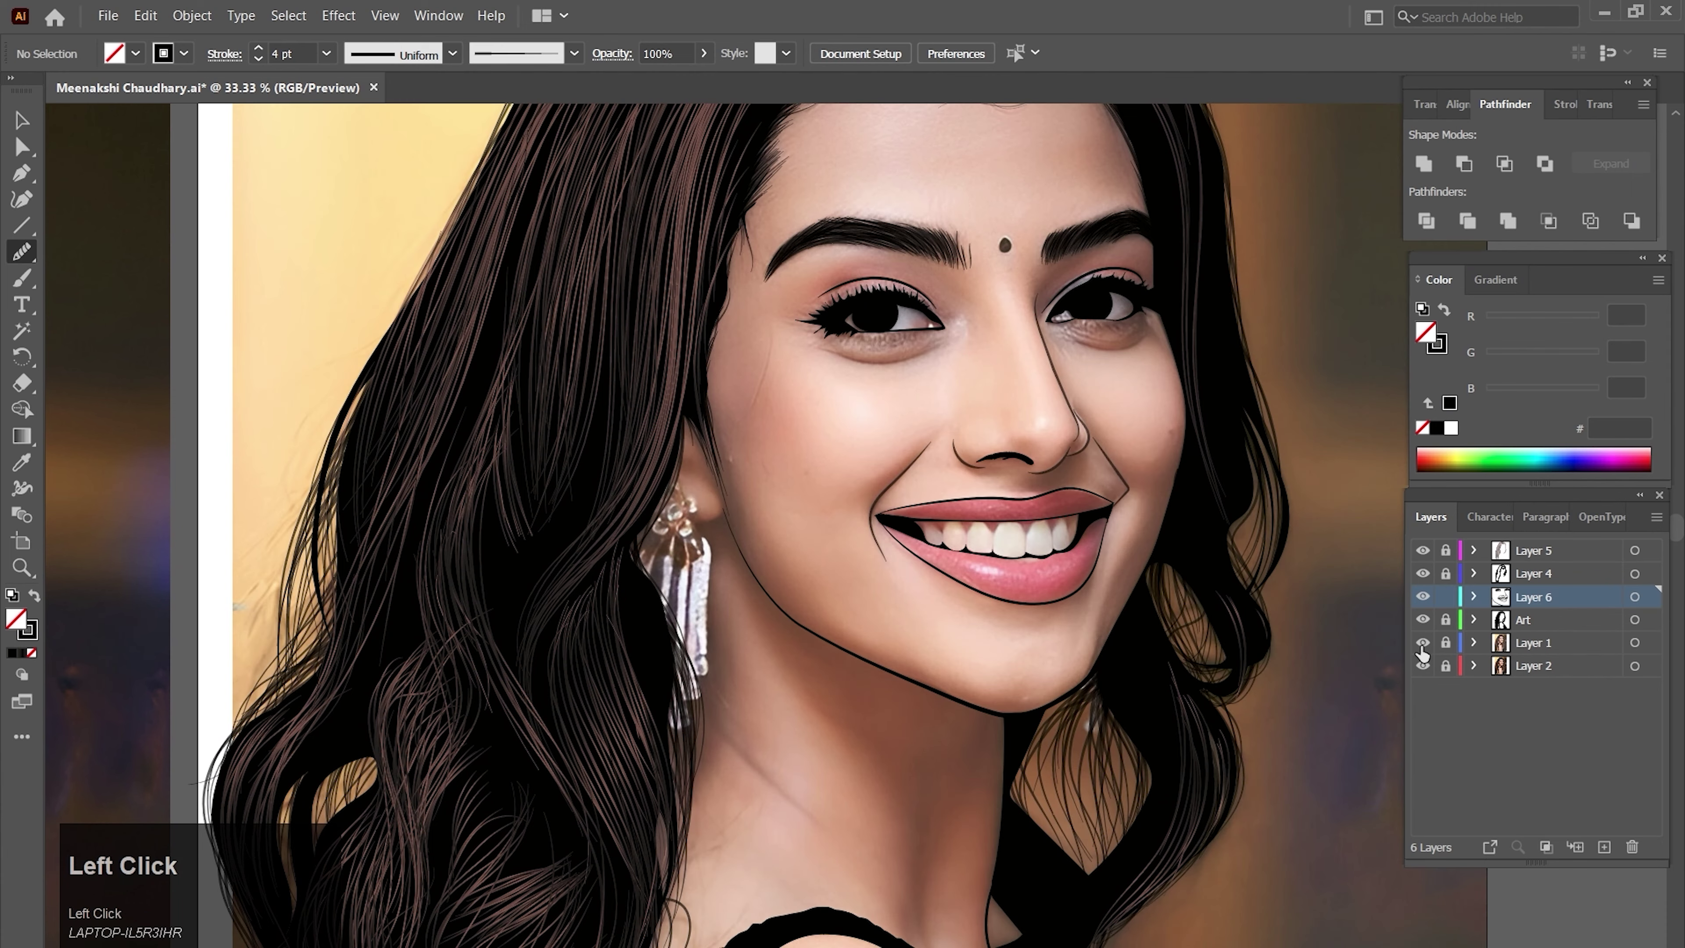
{"action": "left_click", "coordinate": [763, 482], "text": "ctrl"}
{"action": "left_click_drag", "start_coordinate": [845, 589], "coordinate": [779, 546]}
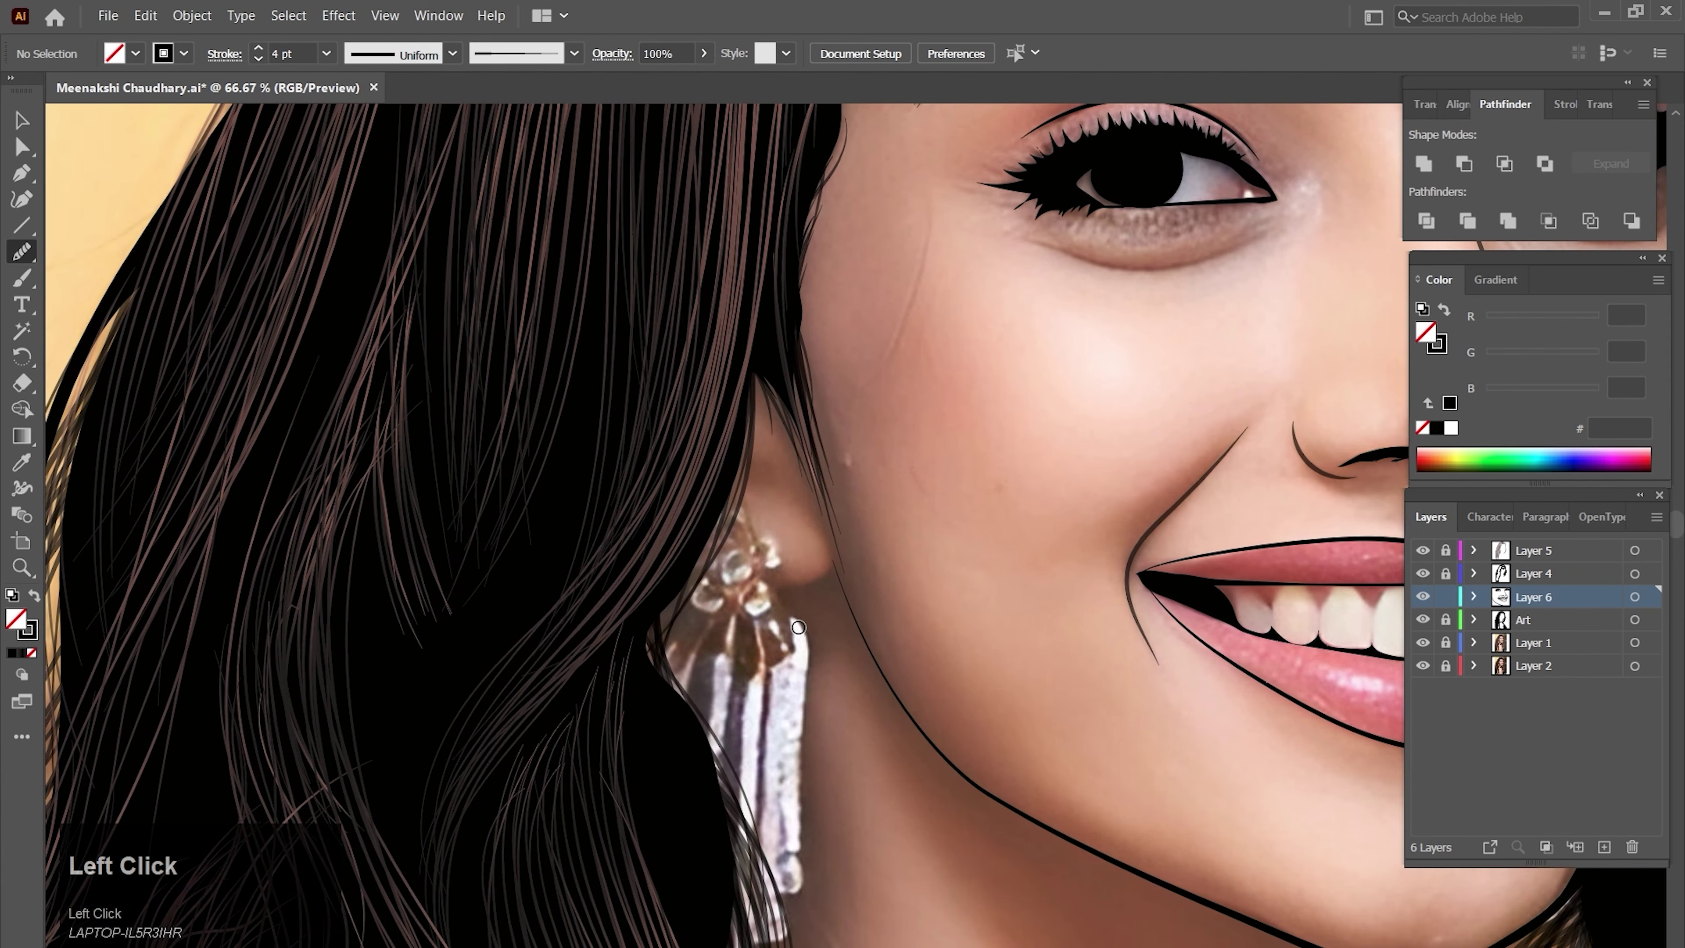
{"action": "key", "text": "n"}
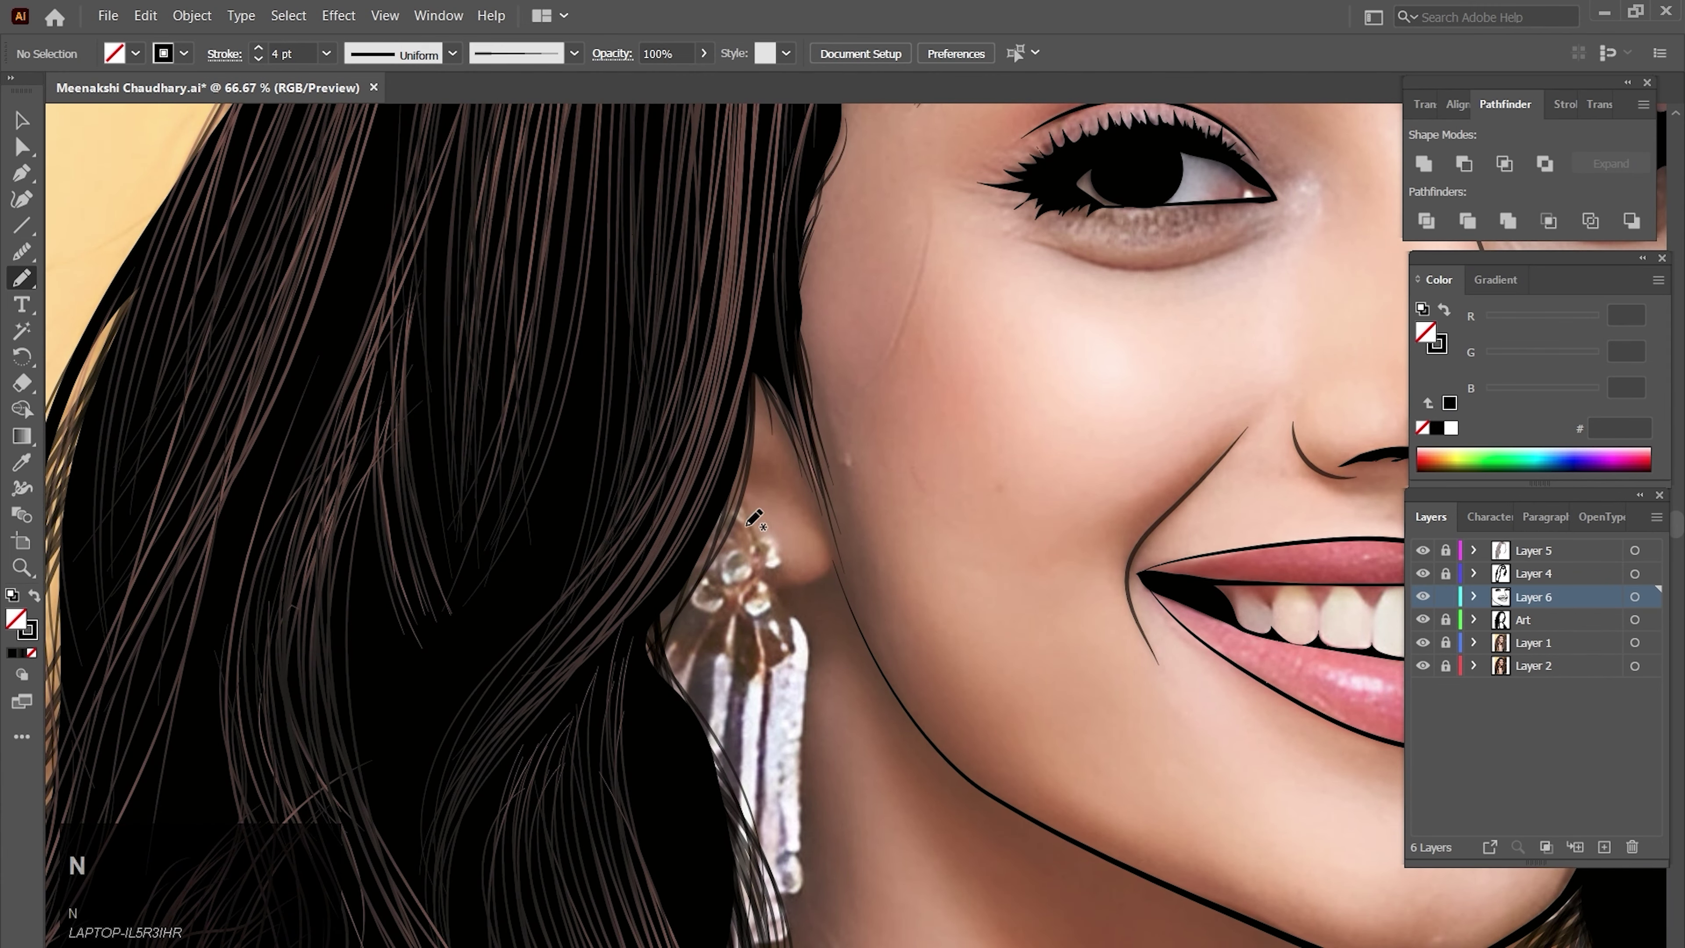
{"action": "left_click", "coordinate": [1468, 623]}
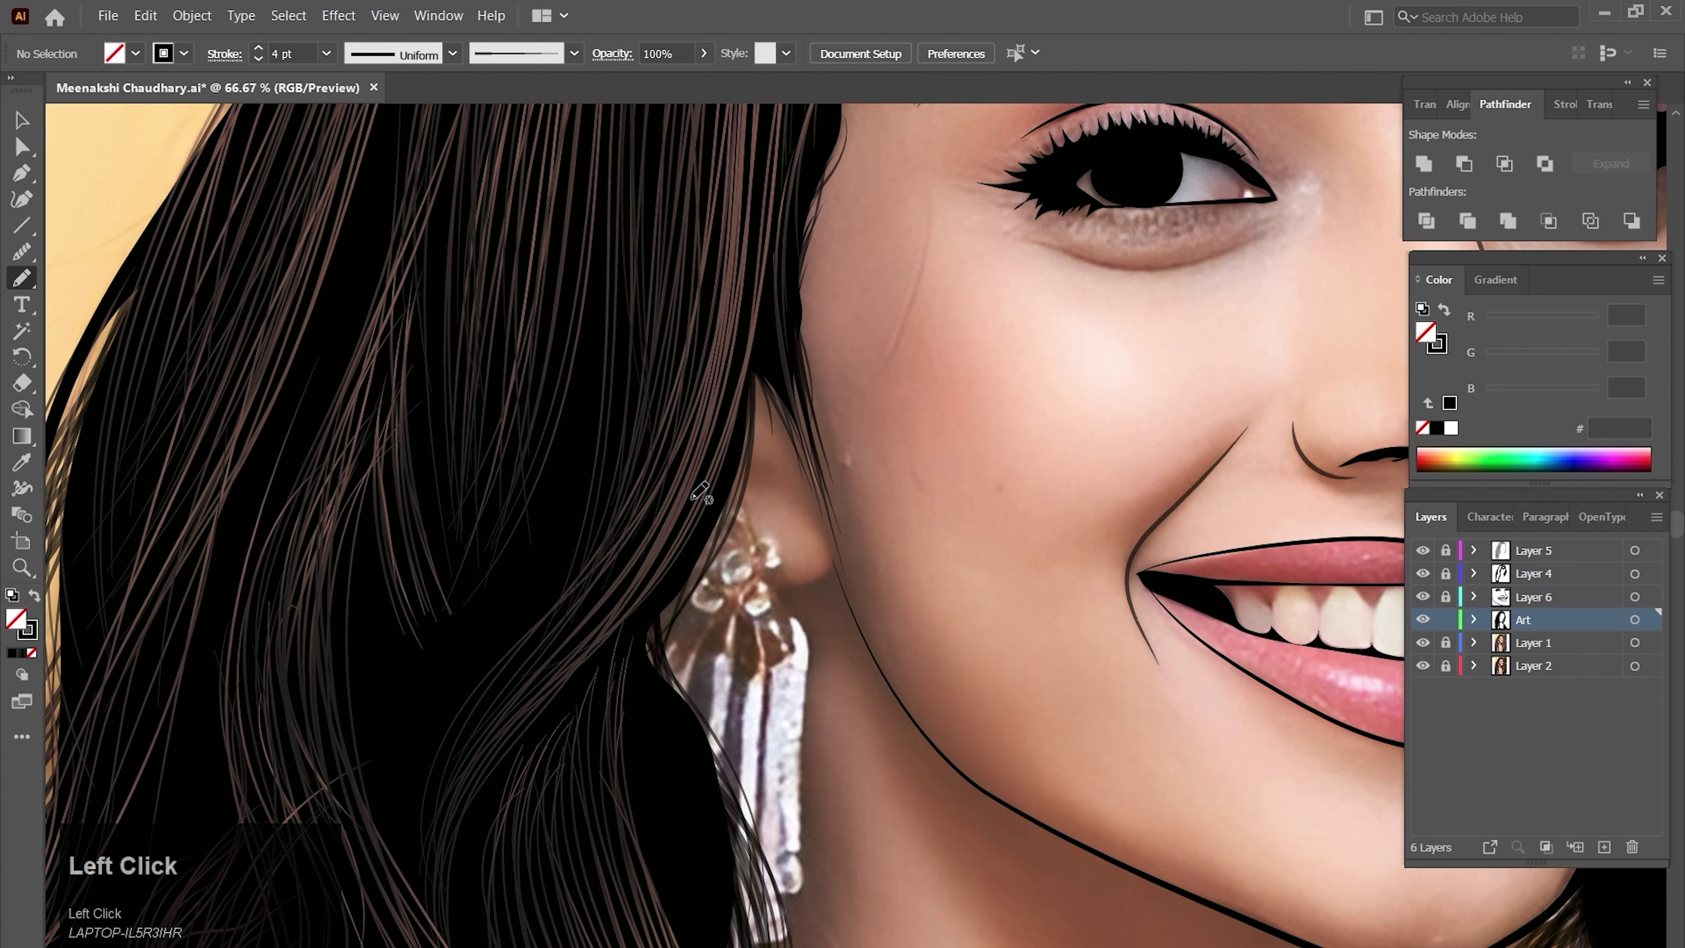
- Draw a closed line shape around the underside of the earlobe and swap its fill and stroke to make it solid black
{"action": "left_click_drag", "start_coordinate": [711, 462], "coordinate": [701, 534]}
{"action": "mouse_move", "coordinate": [781, 580]}
{"action": "left_mouse_down"}
{"action": "mouse_move", "coordinate": [830, 555]}
{"action": "mouse_move", "coordinate": [834, 576]}
{"action": "mouse_move", "coordinate": [727, 598]}
{"action": "mouse_move", "coordinate": [667, 633]}
{"action": "mouse_move", "coordinate": [658, 748]}
{"action": "mouse_move", "coordinate": [632, 682]}
{"action": "mouse_move", "coordinate": [660, 516]}
{"action": "mouse_move", "coordinate": [732, 401]}
{"action": "left_mouse_up"}
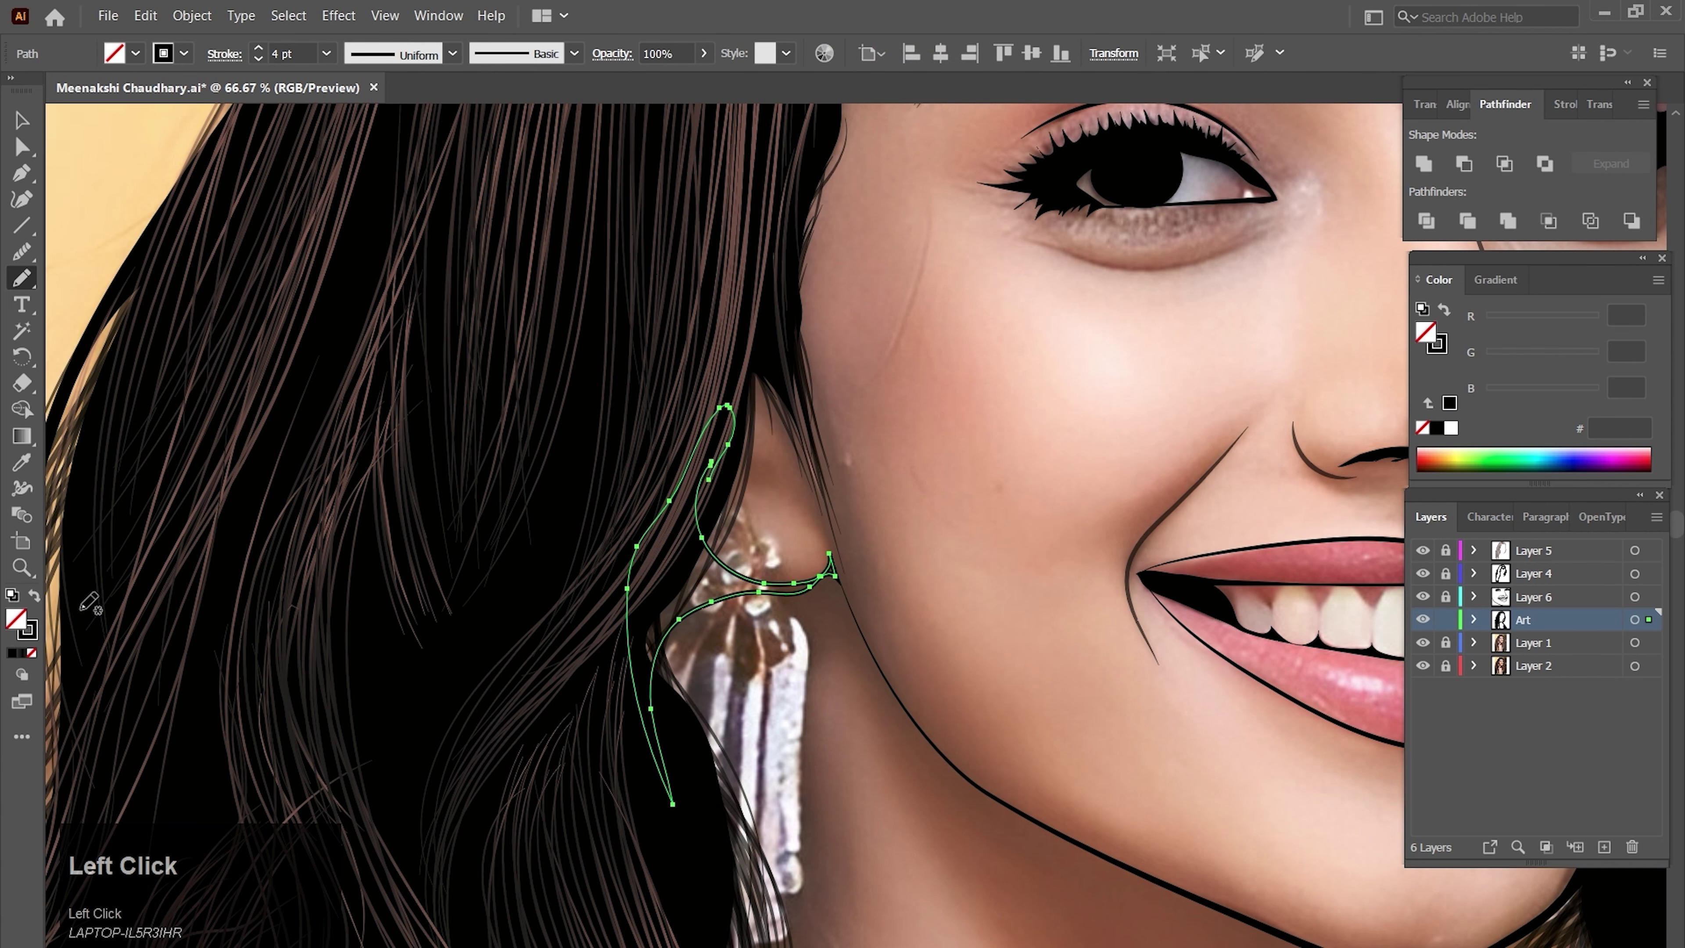
{"action": "left_click", "coordinate": [32, 596]}
{"action": "left_click", "coordinate": [985, 610], "text": "ctrl"}
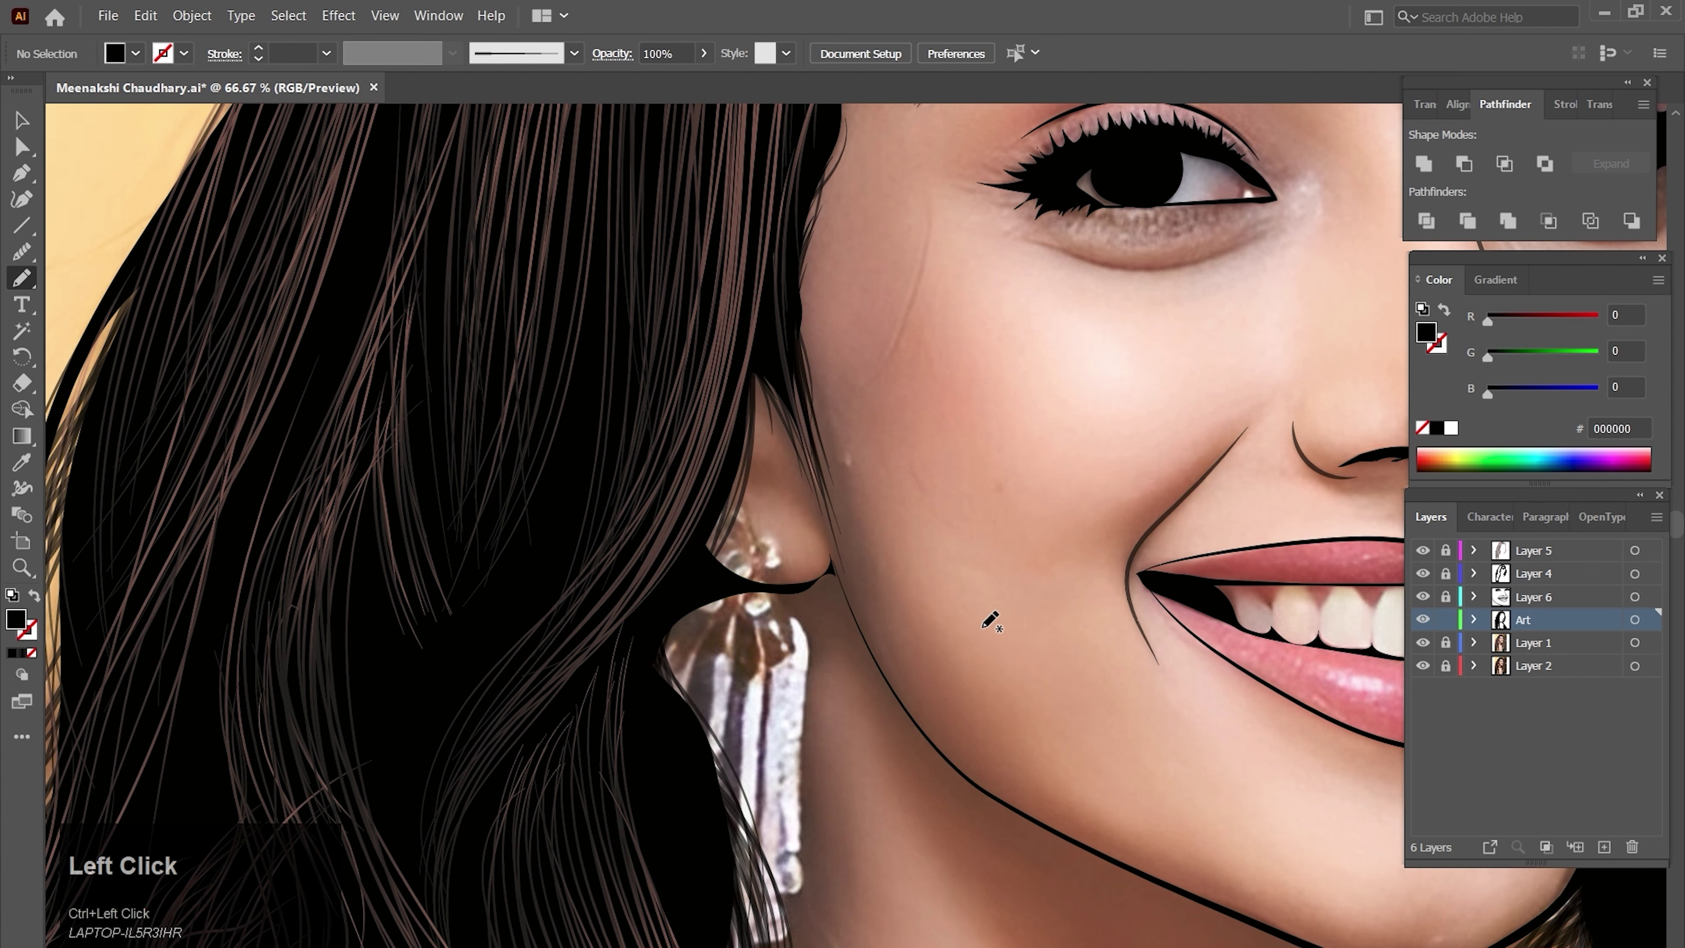
- Hide Layer 1 and save the document with the whole portrait beside the reference photo in view
{"action": "left_click", "coordinate": [916, 584], "text": "ctrl+alt"}
{"action": "left_click", "coordinate": [923, 609], "text": "ctrl+alt"}
{"action": "left_click", "coordinate": [923, 608], "text": "ctrl+alt"}
{"action": "left_click", "coordinate": [923, 608], "text": "ctrl+alt"}
{"action": "left_click", "coordinate": [923, 609], "text": "ctrl+alt"}
{"action": "left_click", "coordinate": [1422, 643]}
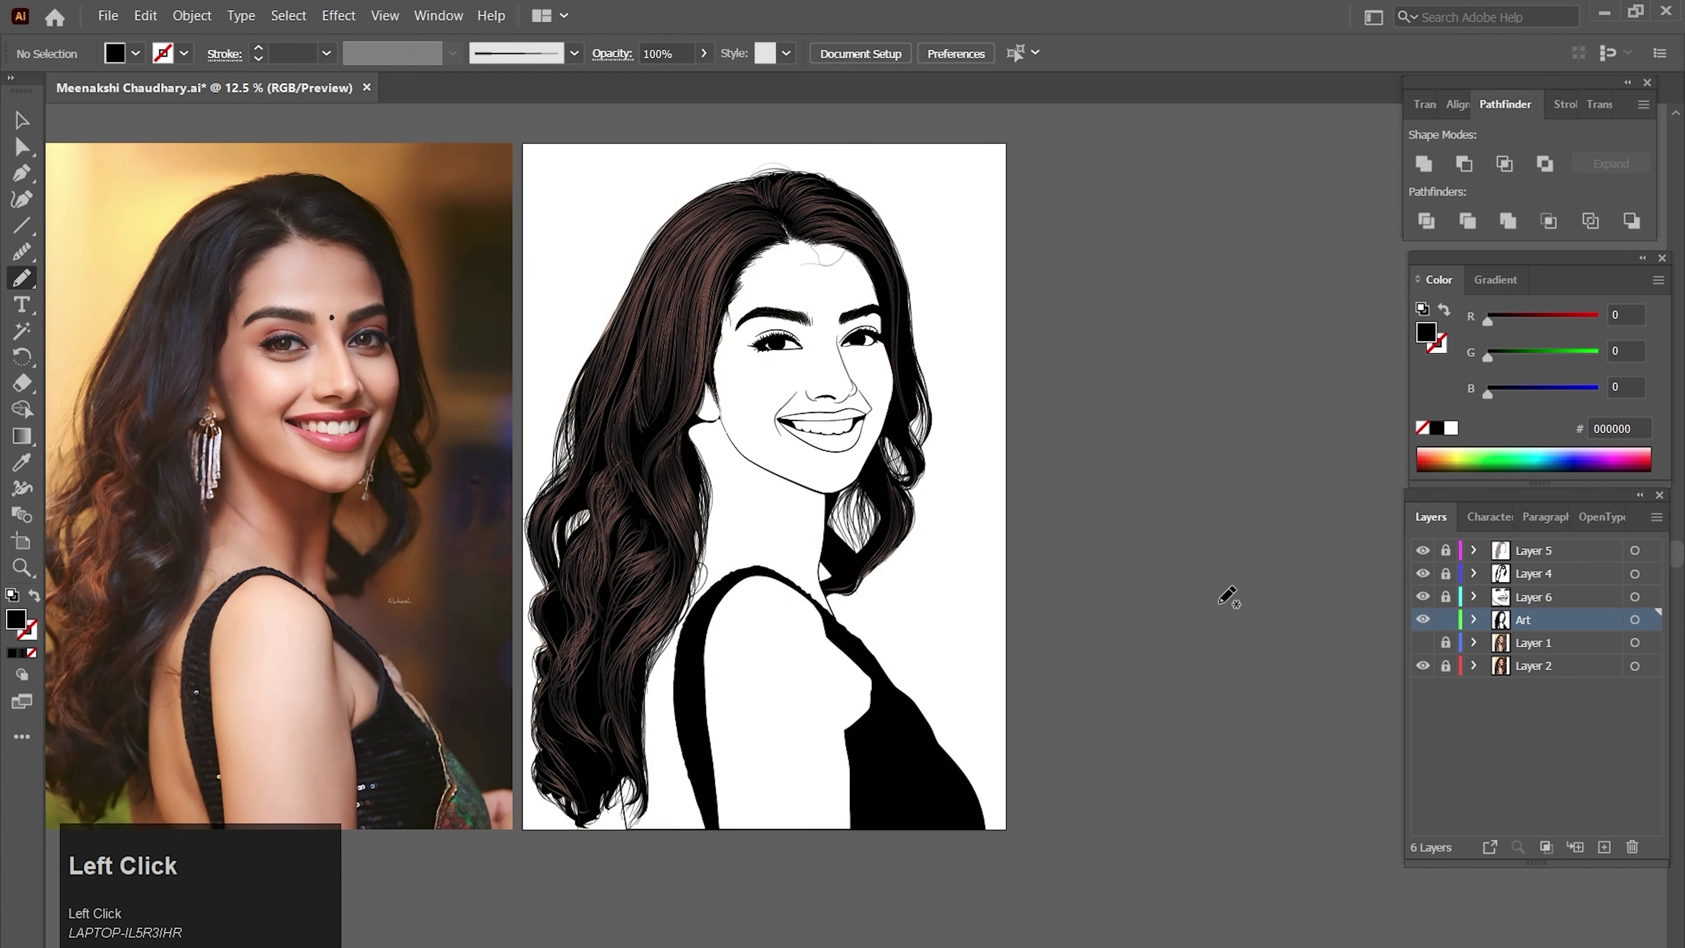
{"action": "left_click", "coordinate": [824, 544], "text": "ctrl+alt"}
{"action": "left_click_drag", "start_coordinate": [1000, 516], "coordinate": [1006, 604]}
{"action": "left_click", "coordinate": [1058, 614], "text": "ctrl"}
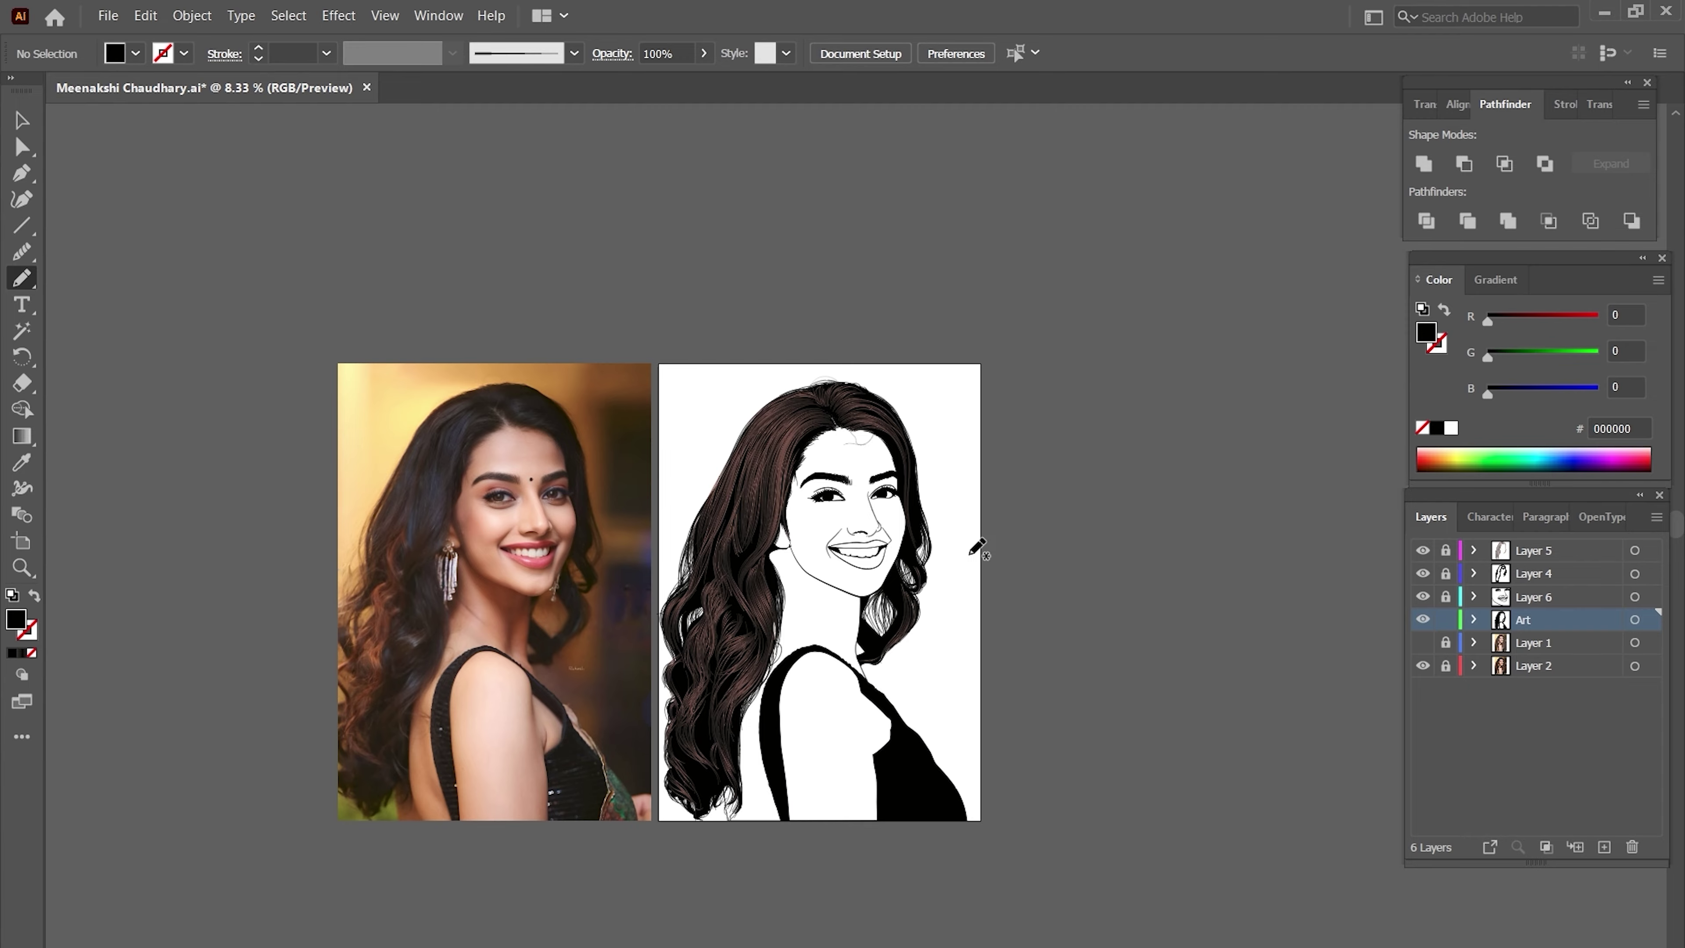
{"action": "left_click_drag", "start_coordinate": [975, 548], "coordinate": [1019, 640]}
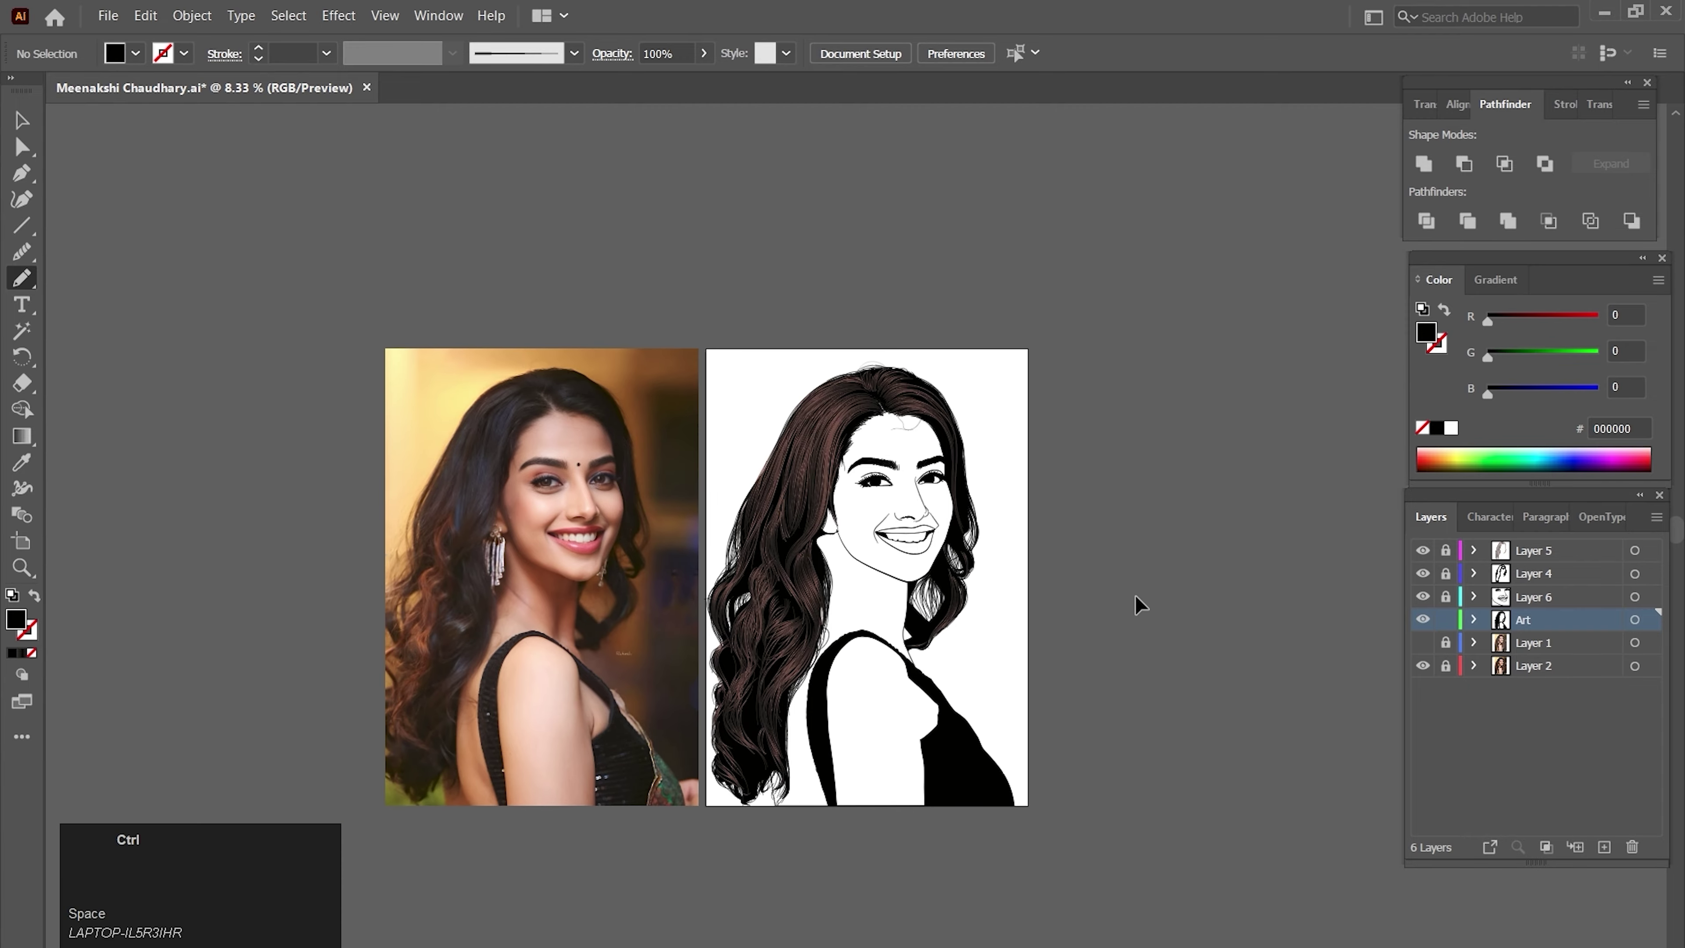
{"action": "key", "text": "ctrl+s"}
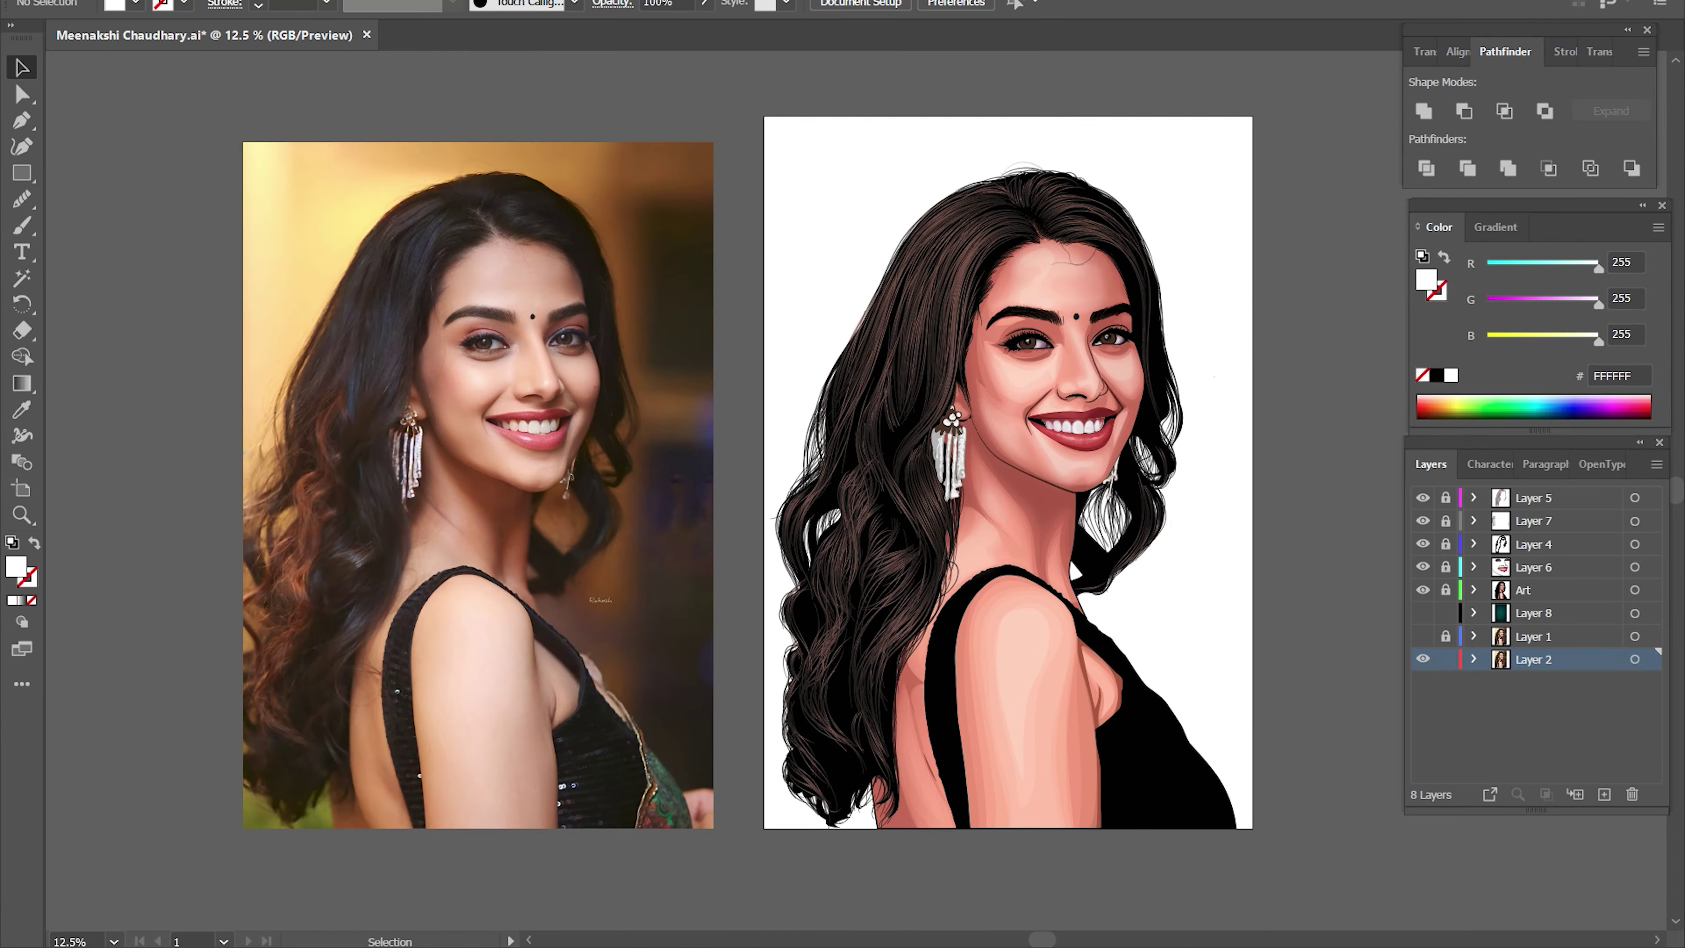